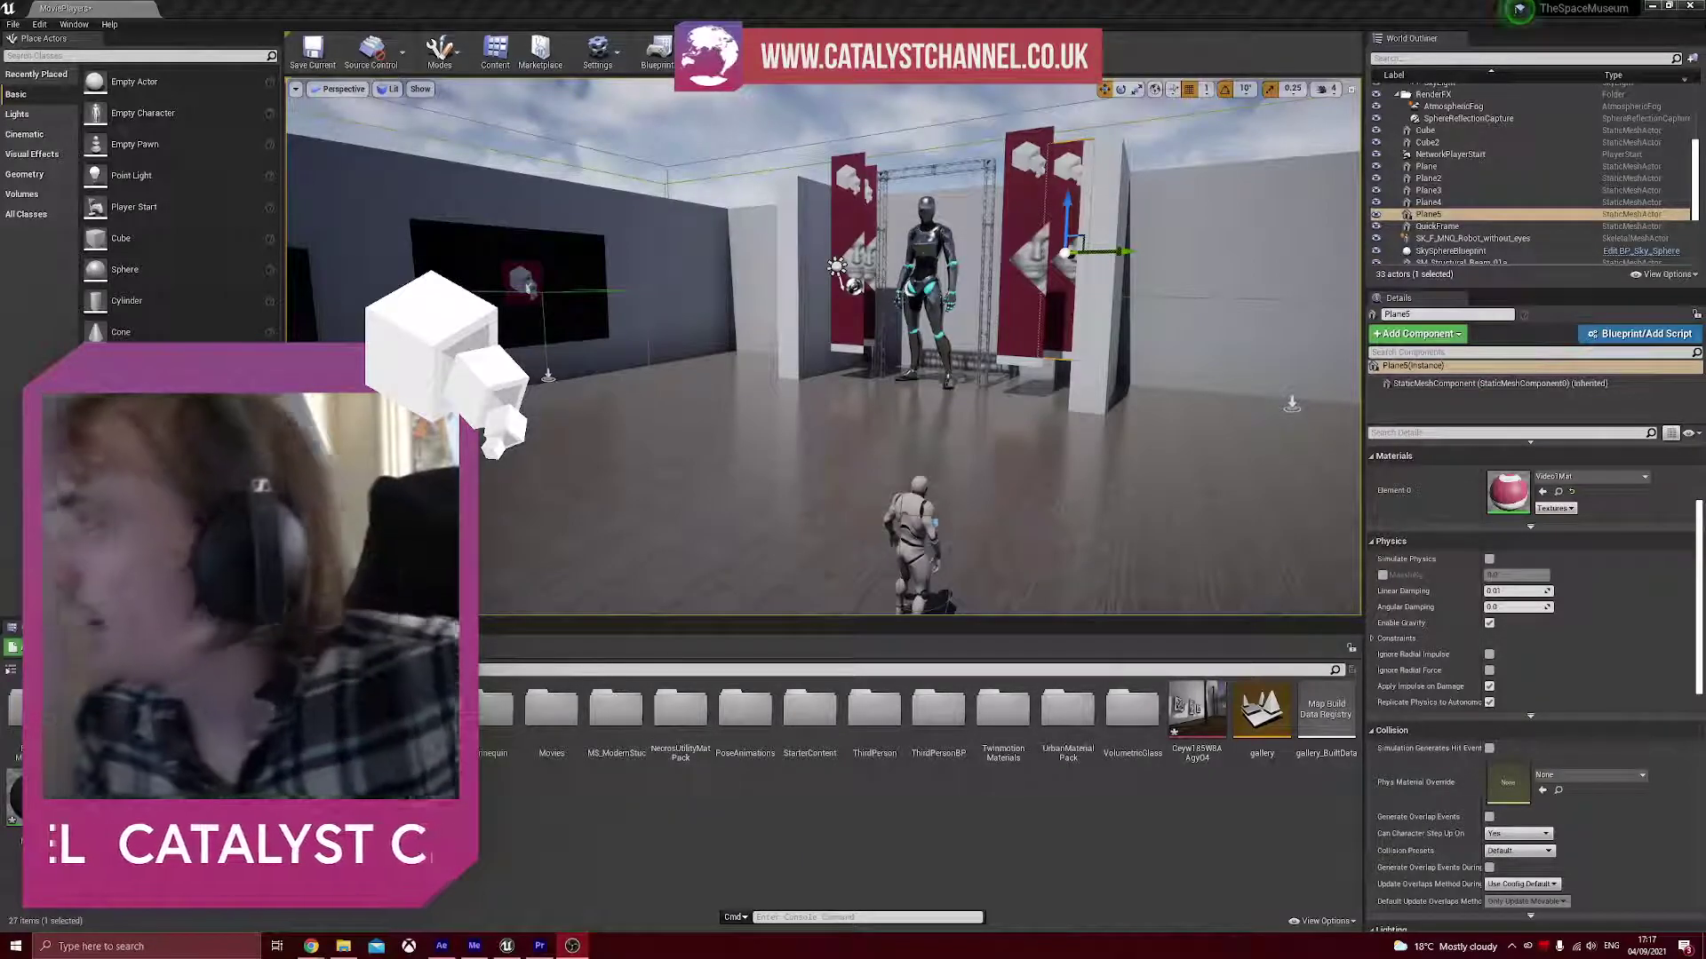
- Run the level in Simulate mode and look around the robot figure, the banners and the wall video screens
{"action": "right_click_drag", "start_coordinate": [1162, 331], "coordinate": [1083, 330]}
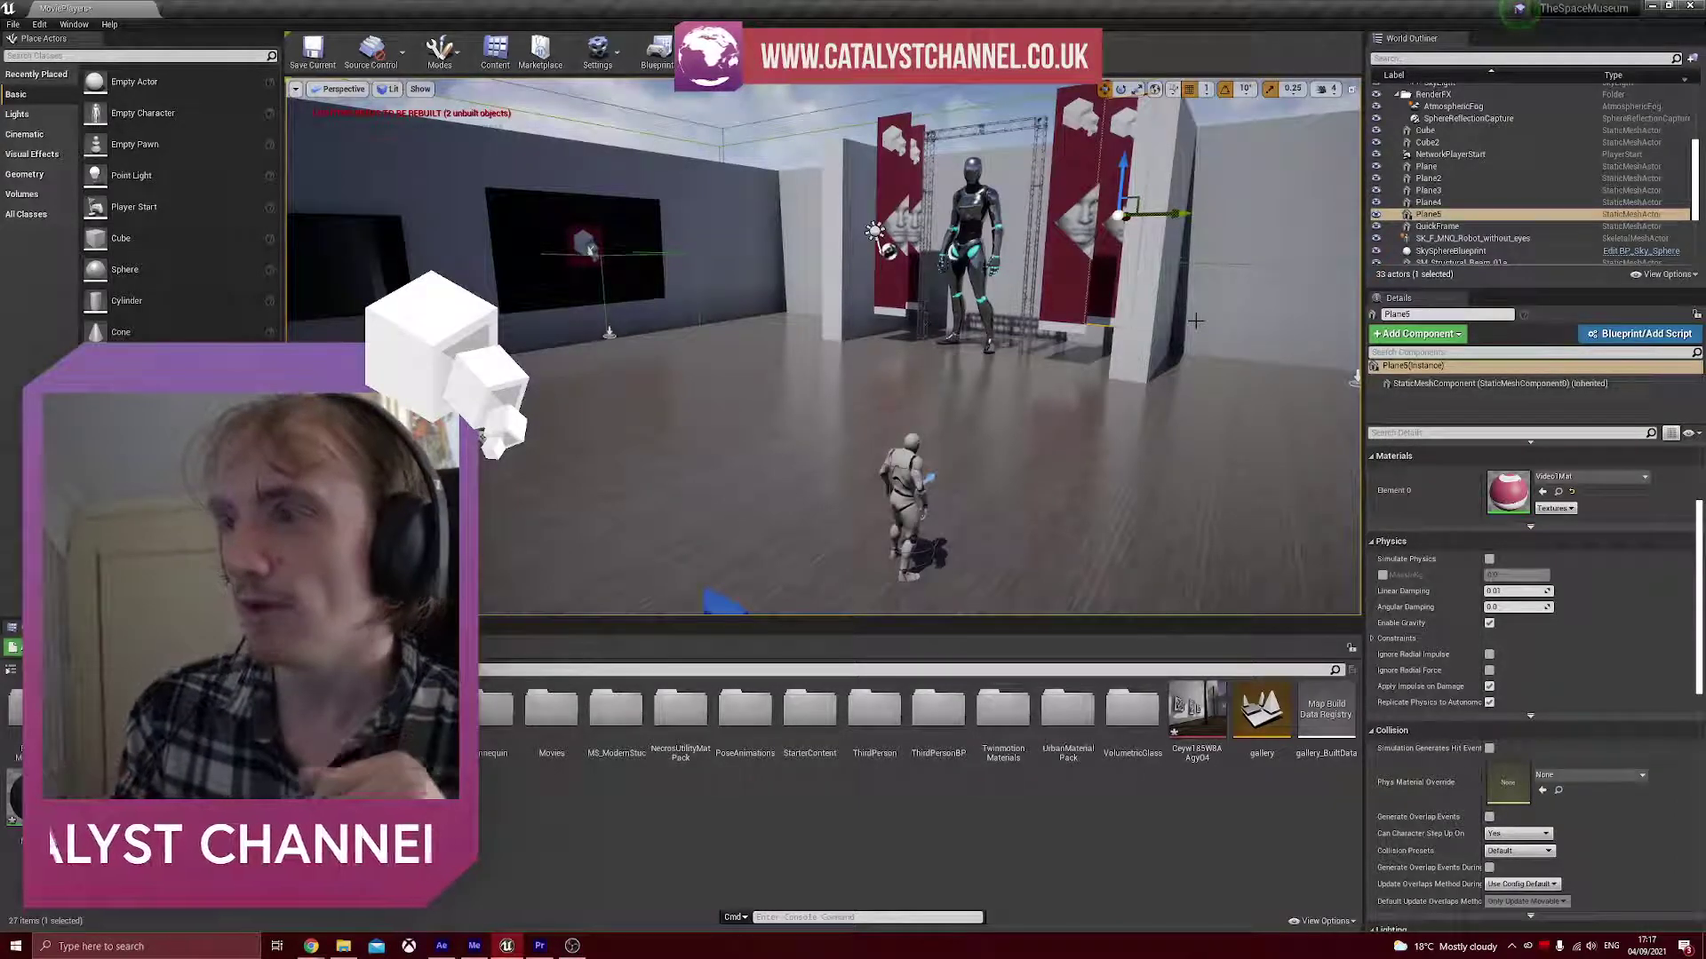
{"action": "right_click_drag", "start_coordinate": [1196, 320], "coordinate": [1190, 271]}
{"action": "key", "text": "w"}
{"action": "left_click", "coordinate": [867, 60]}
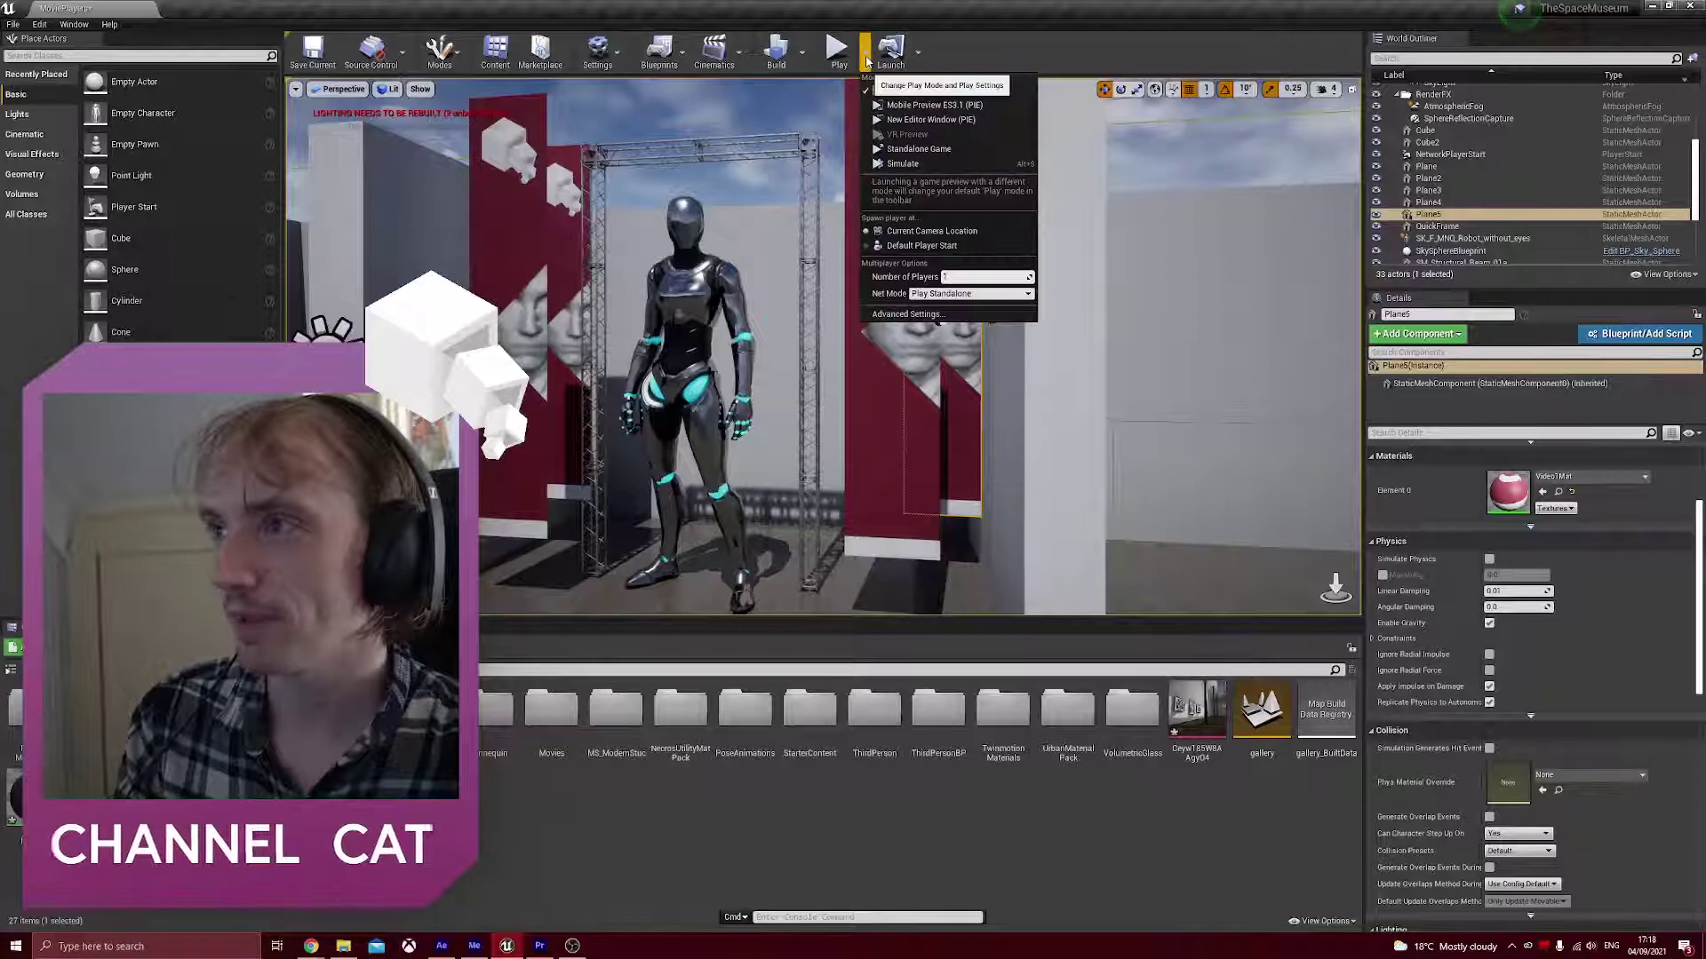
{"action": "left_click", "coordinate": [902, 164]}
{"action": "right_click_drag", "start_coordinate": [901, 266], "coordinate": [949, 223]}
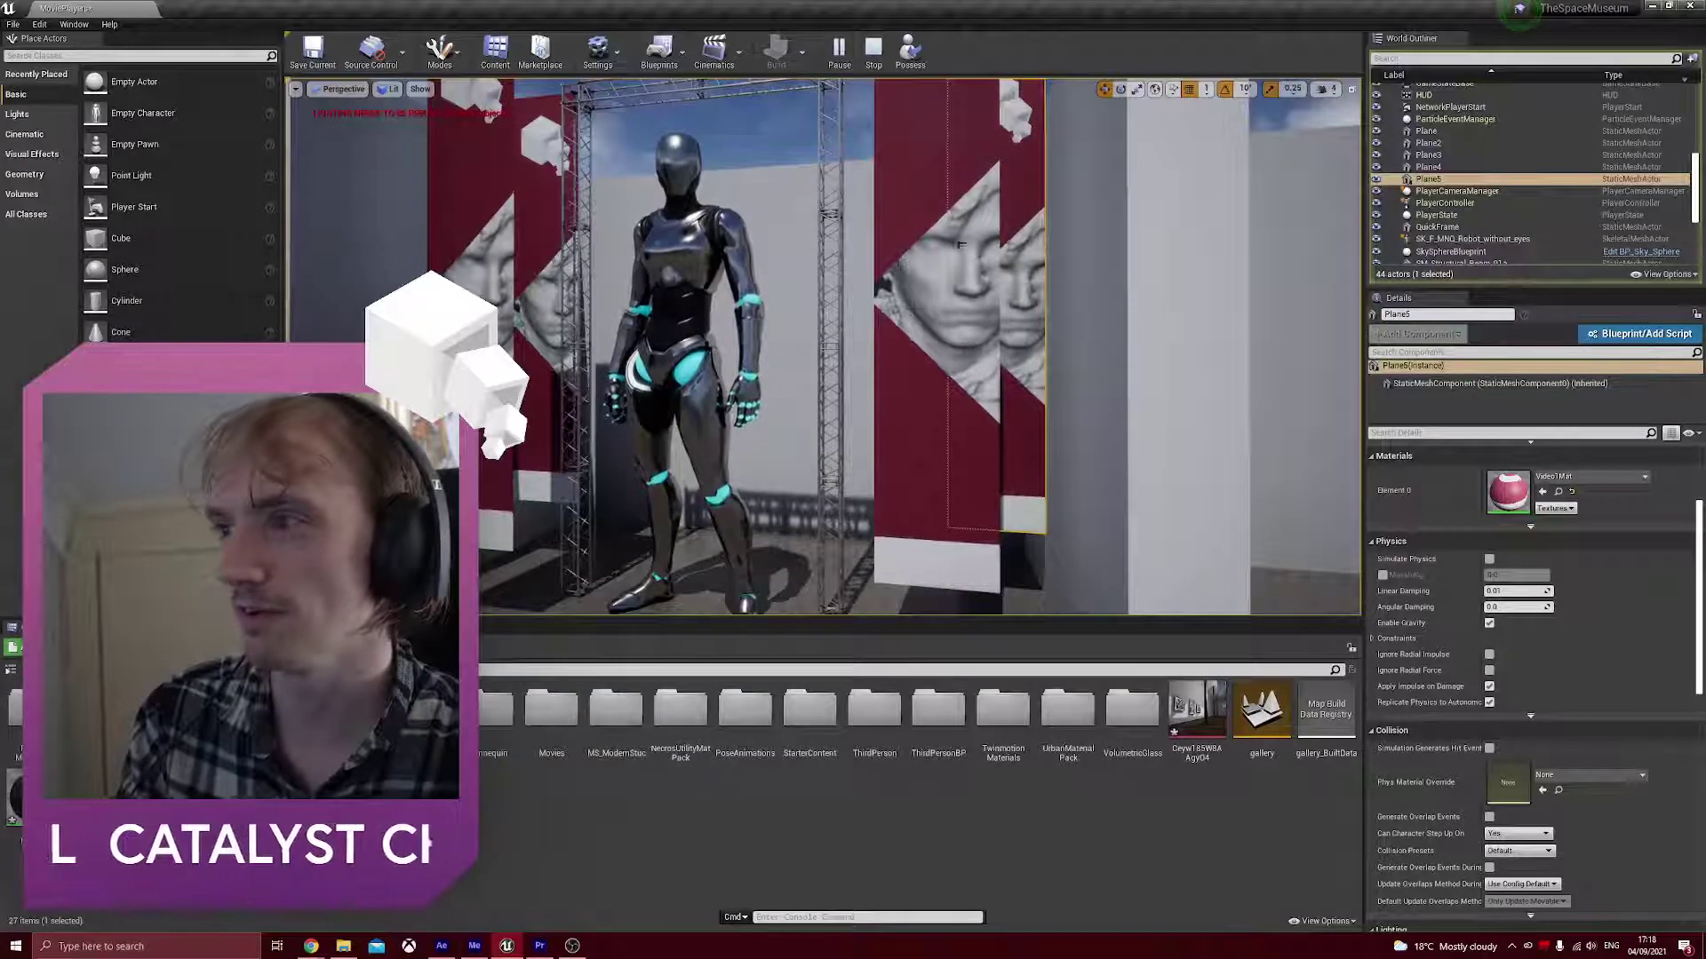
{"action": "right_click_drag", "start_coordinate": [949, 223], "coordinate": [782, 231]}
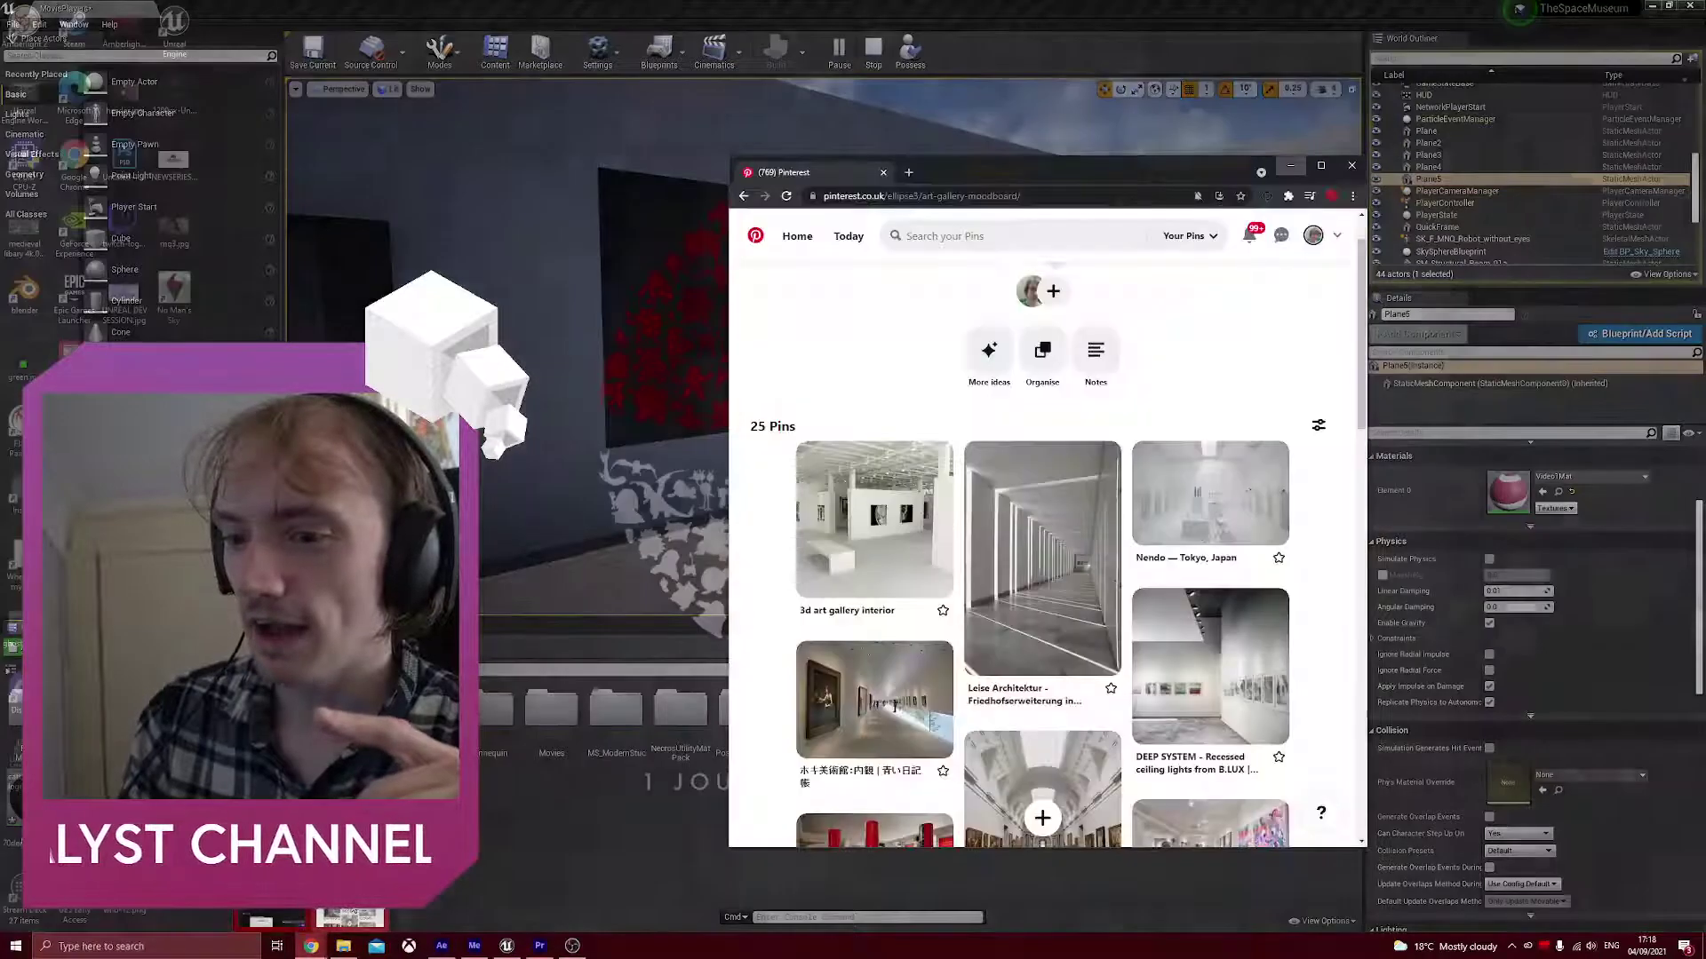
- Switch to the Pinterest Art Gallery - Moodboard in Chrome and place it side by side with the Unreal Editor
{"action": "left_click", "coordinate": [311, 947]}
{"action": "left_click_drag", "start_coordinate": [1132, 174], "coordinate": [1018, 82]}
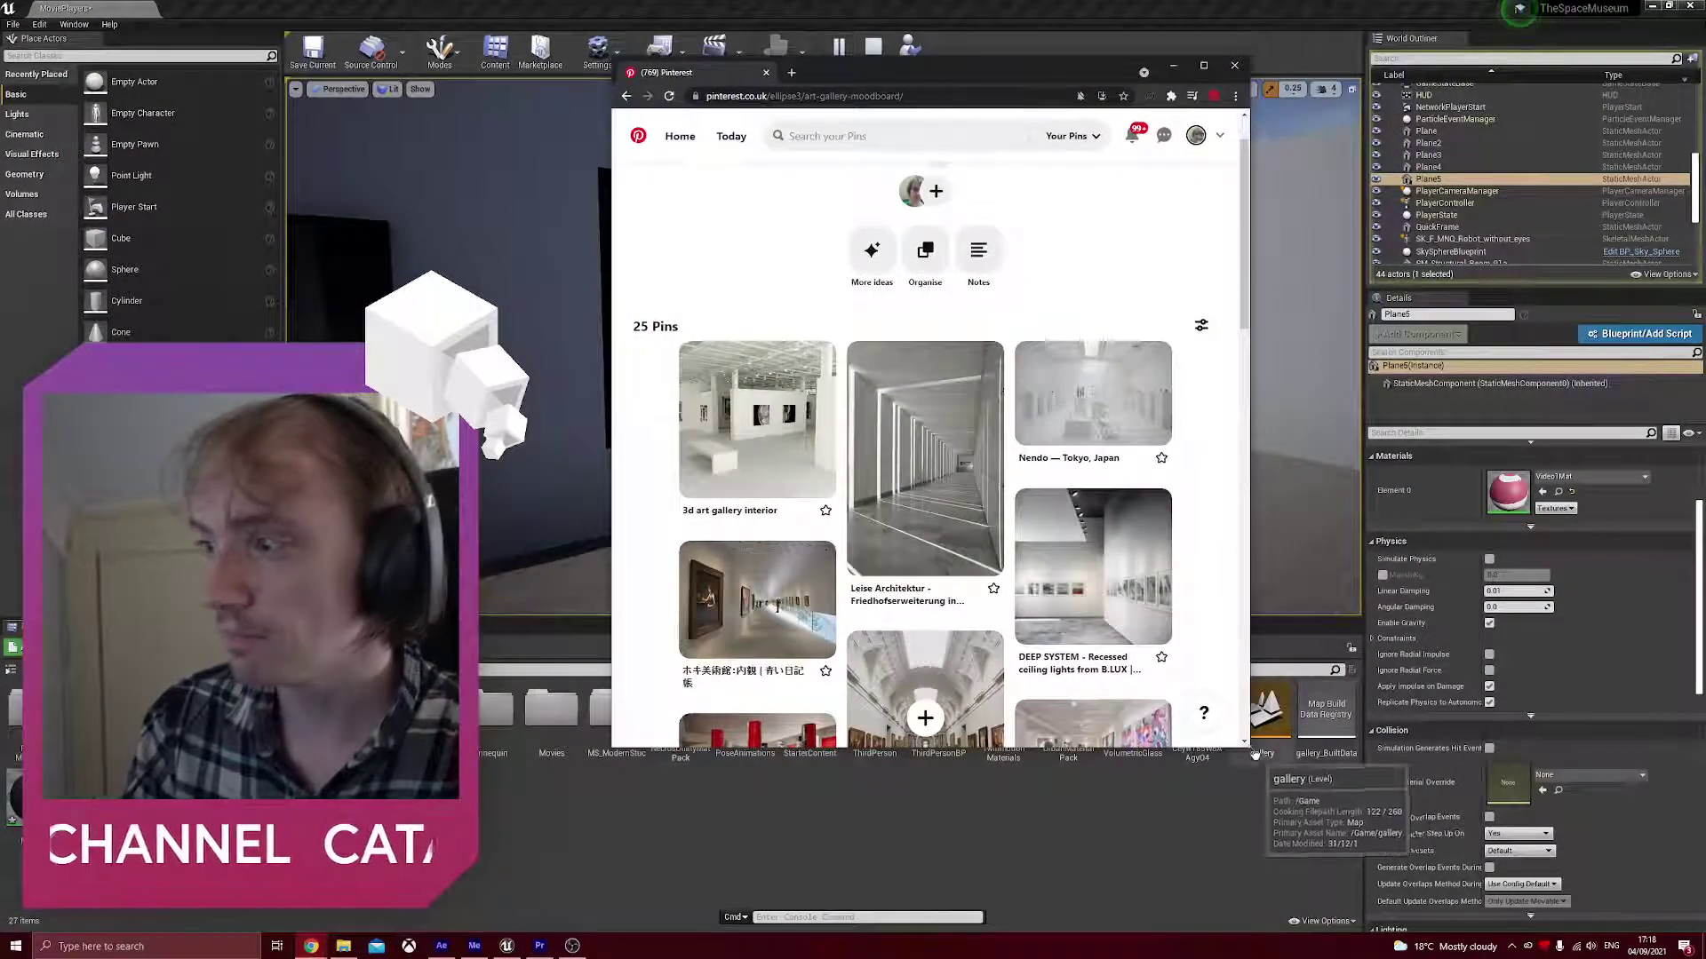
{"action": "left_click_drag", "start_coordinate": [1248, 749], "coordinate": [1324, 875]}
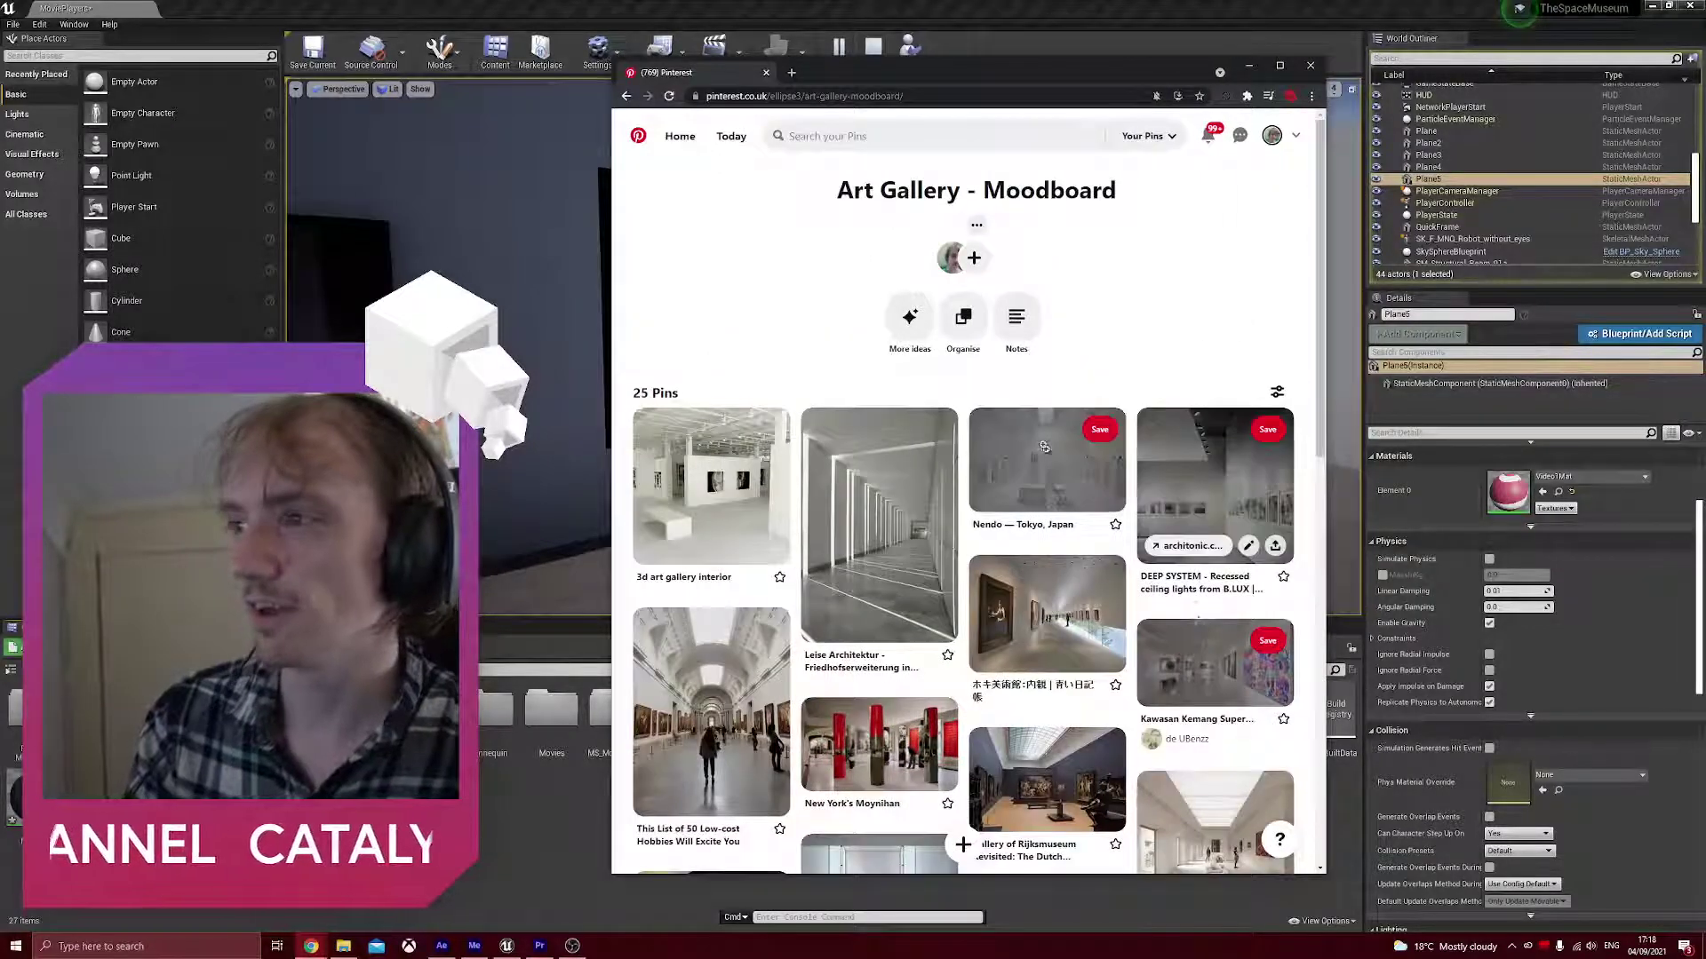
{"action": "left_click", "coordinate": [1280, 67]}
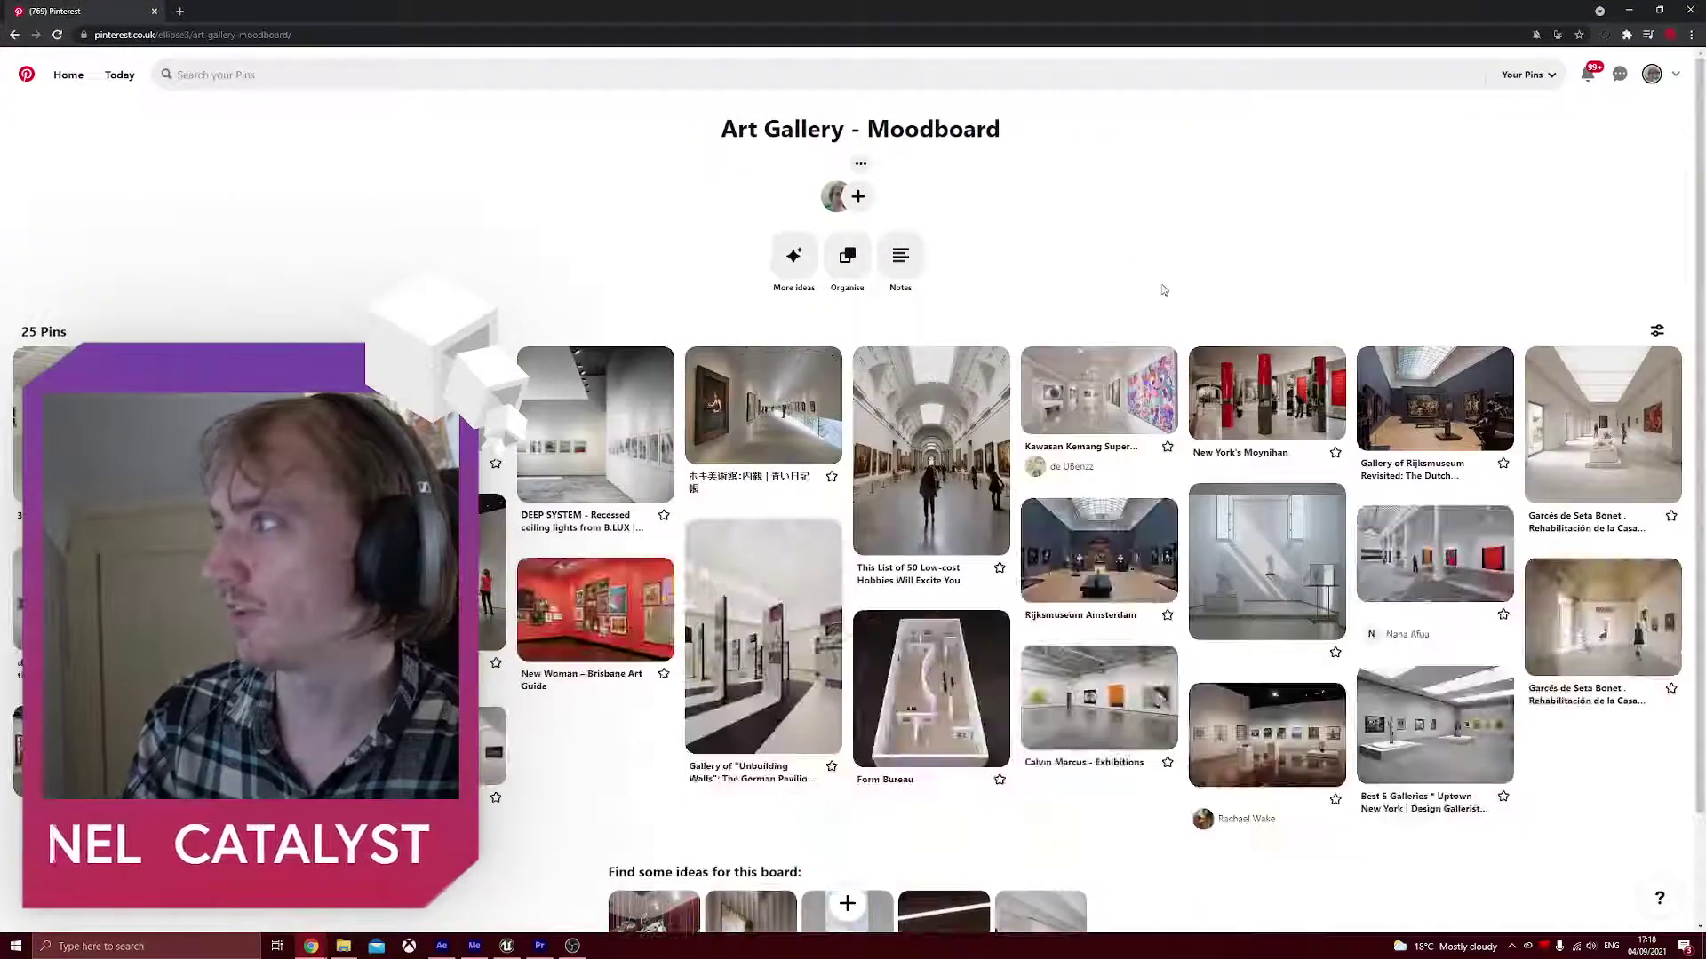
{"action": "left_click_drag", "start_coordinate": [601, 6], "coordinate": [1701, 105]}
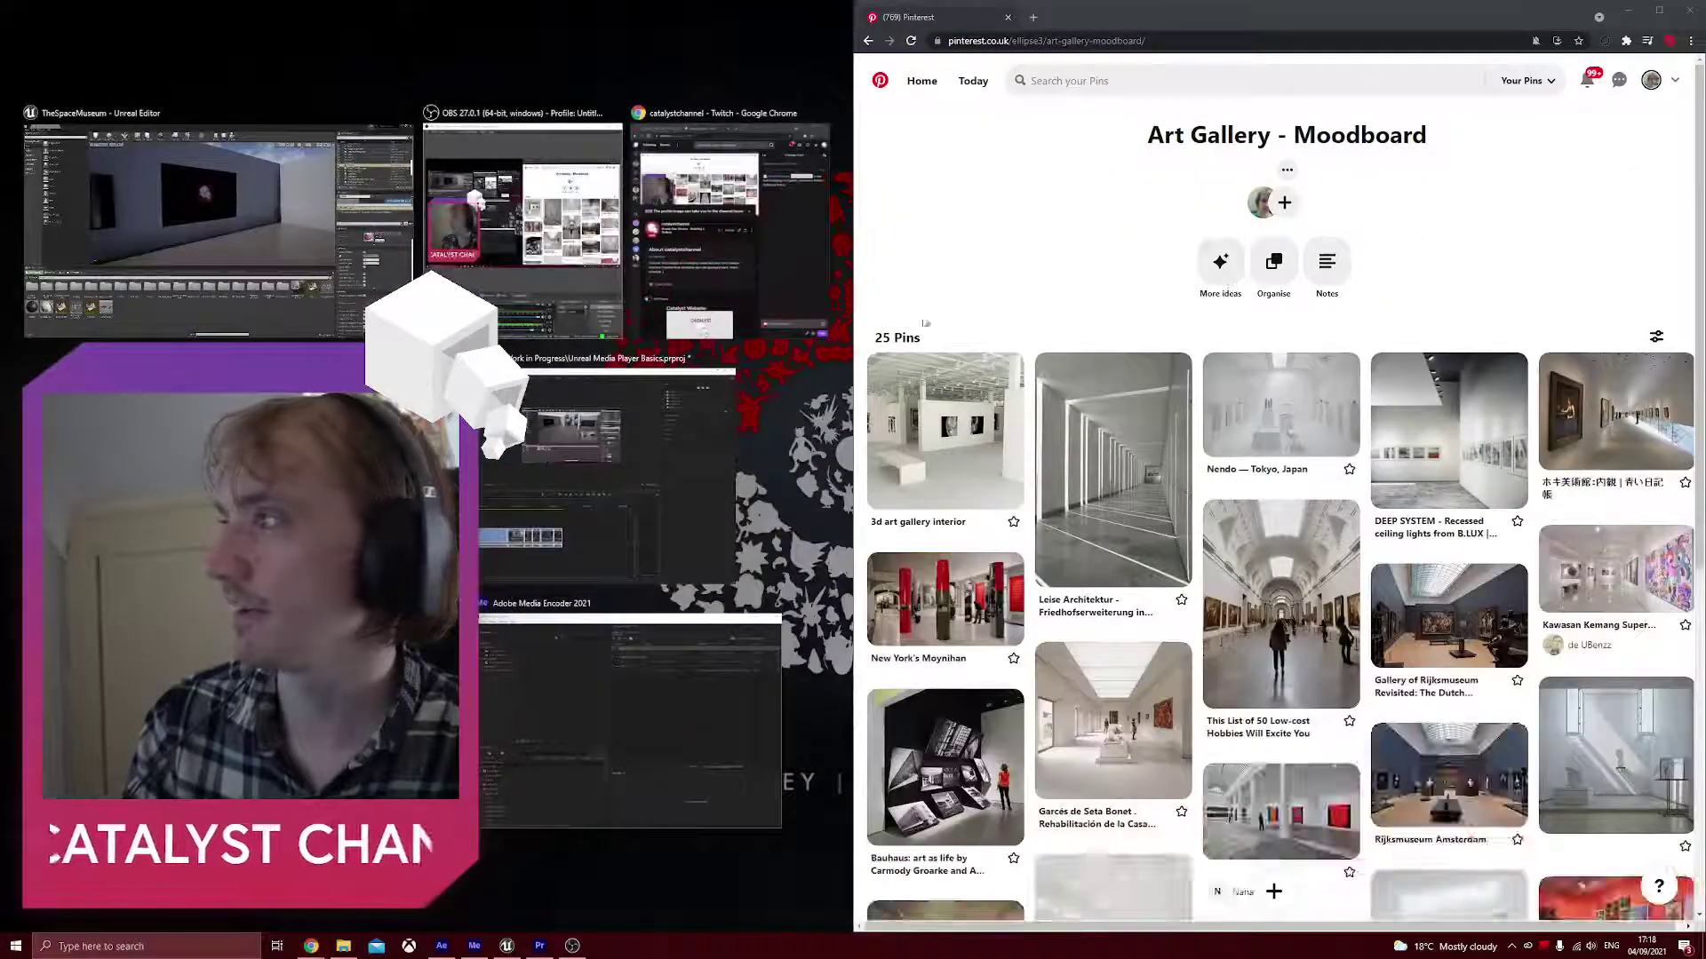
{"action": "left_click", "coordinate": [283, 291]}
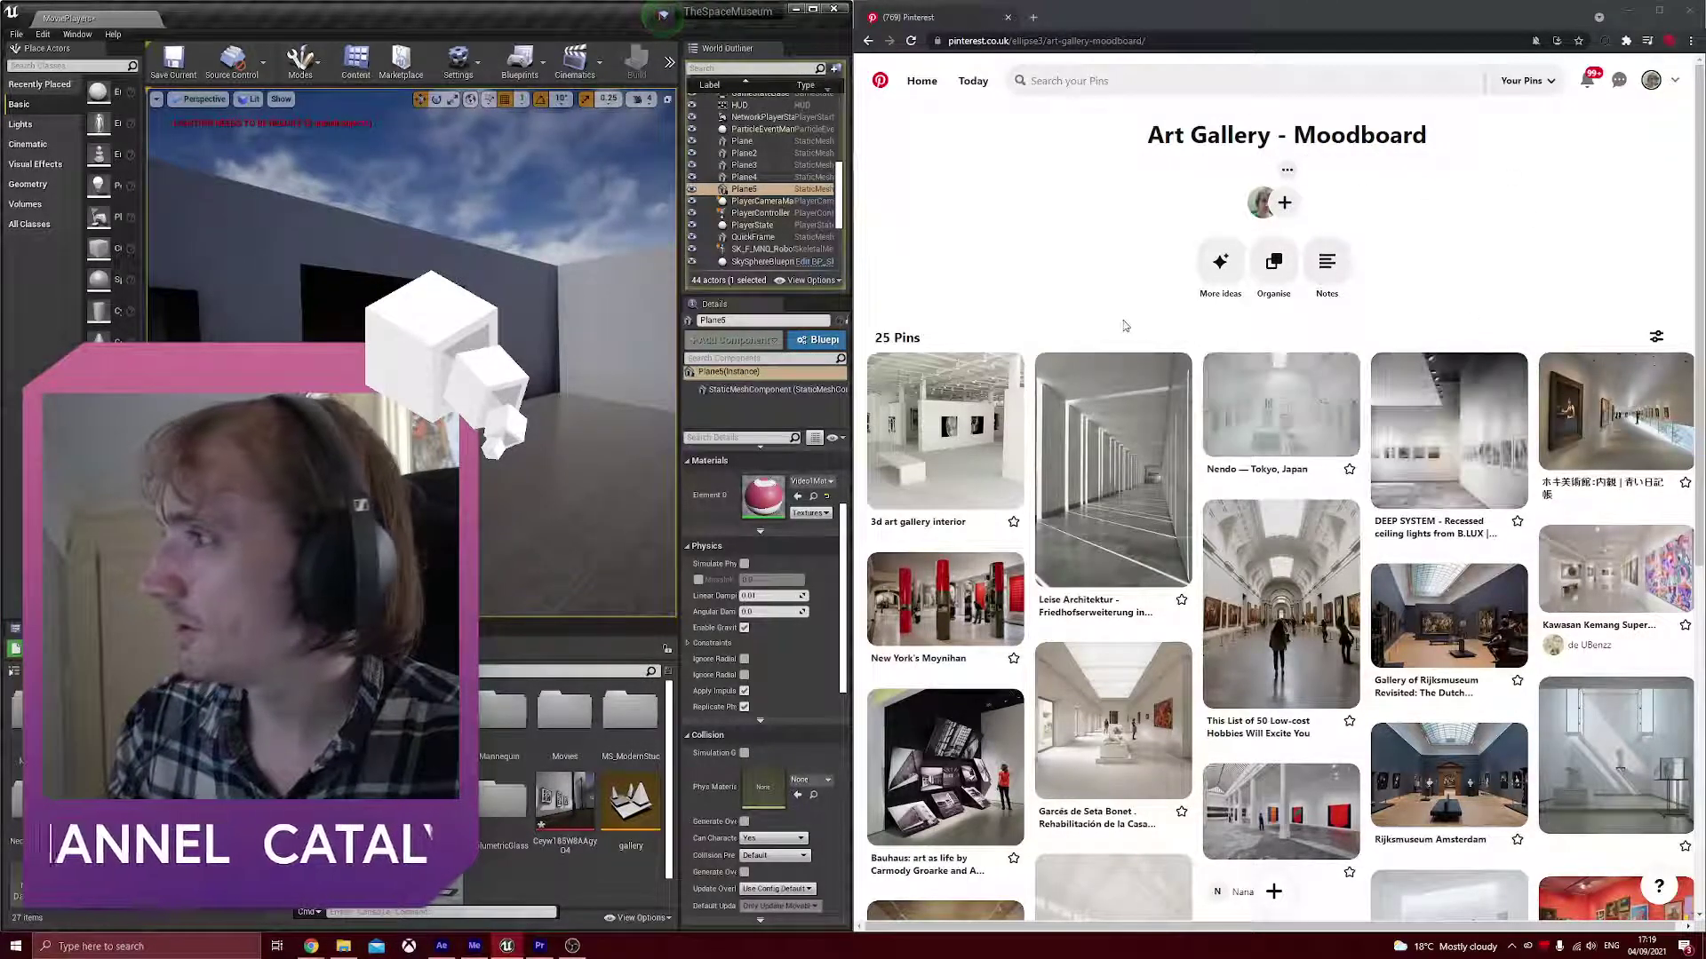
- Look through the pins on the Art Gallery - Moodboard for gallery architecture and lighting references
{"action": "scroll", "coordinate": [1155, 355], "scroll_direction": "down", "scroll_amount": 2}
{"action": "scroll", "coordinate": [1147, 351], "scroll_direction": "up", "scroll_amount": 2}
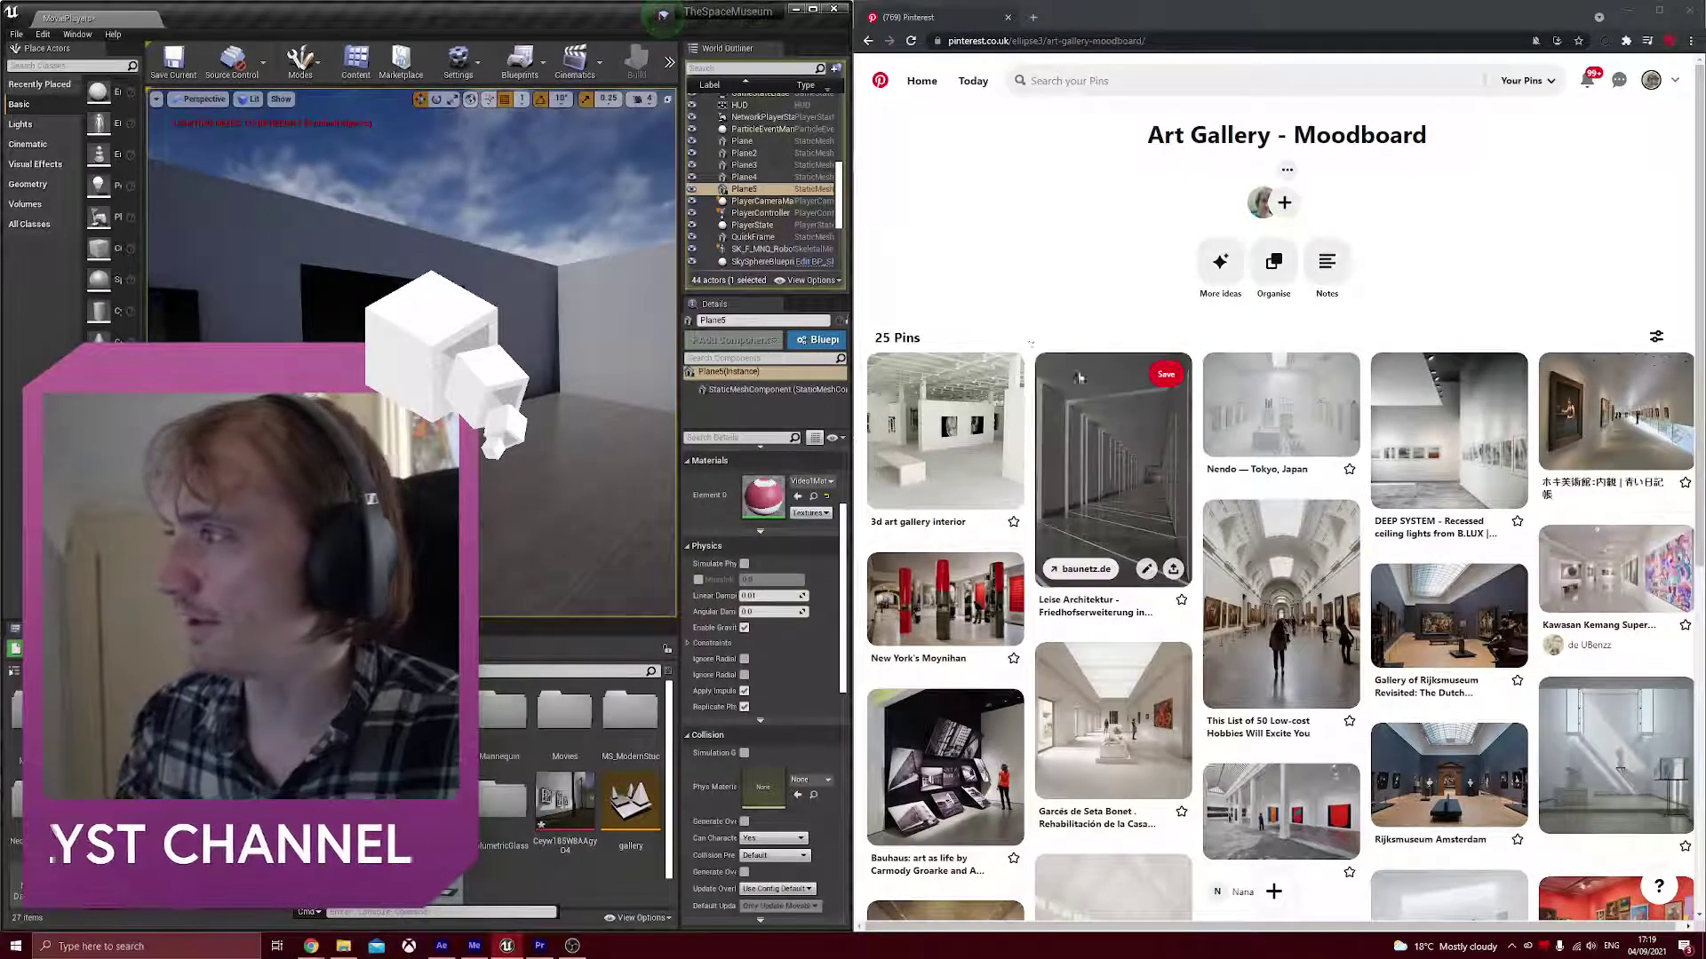
{"action": "scroll", "coordinate": [1013, 297], "scroll_direction": "down", "scroll_amount": 1}
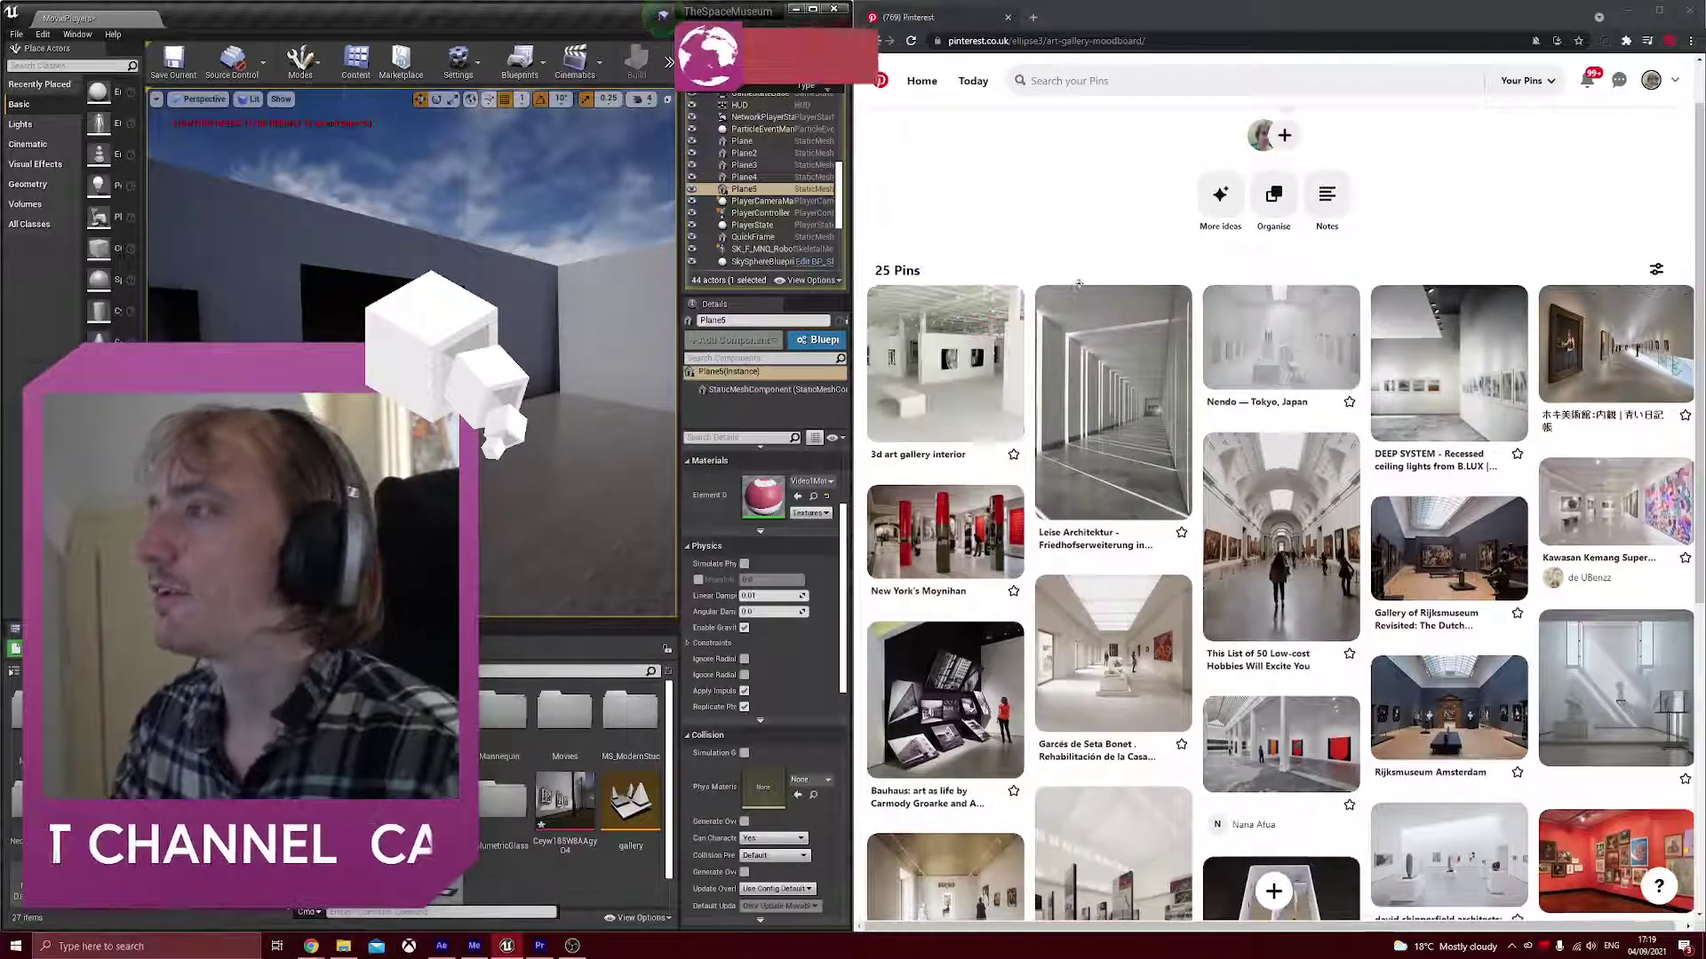
{"action": "scroll", "coordinate": [1291, 365], "scroll_direction": "down", "scroll_amount": 2}
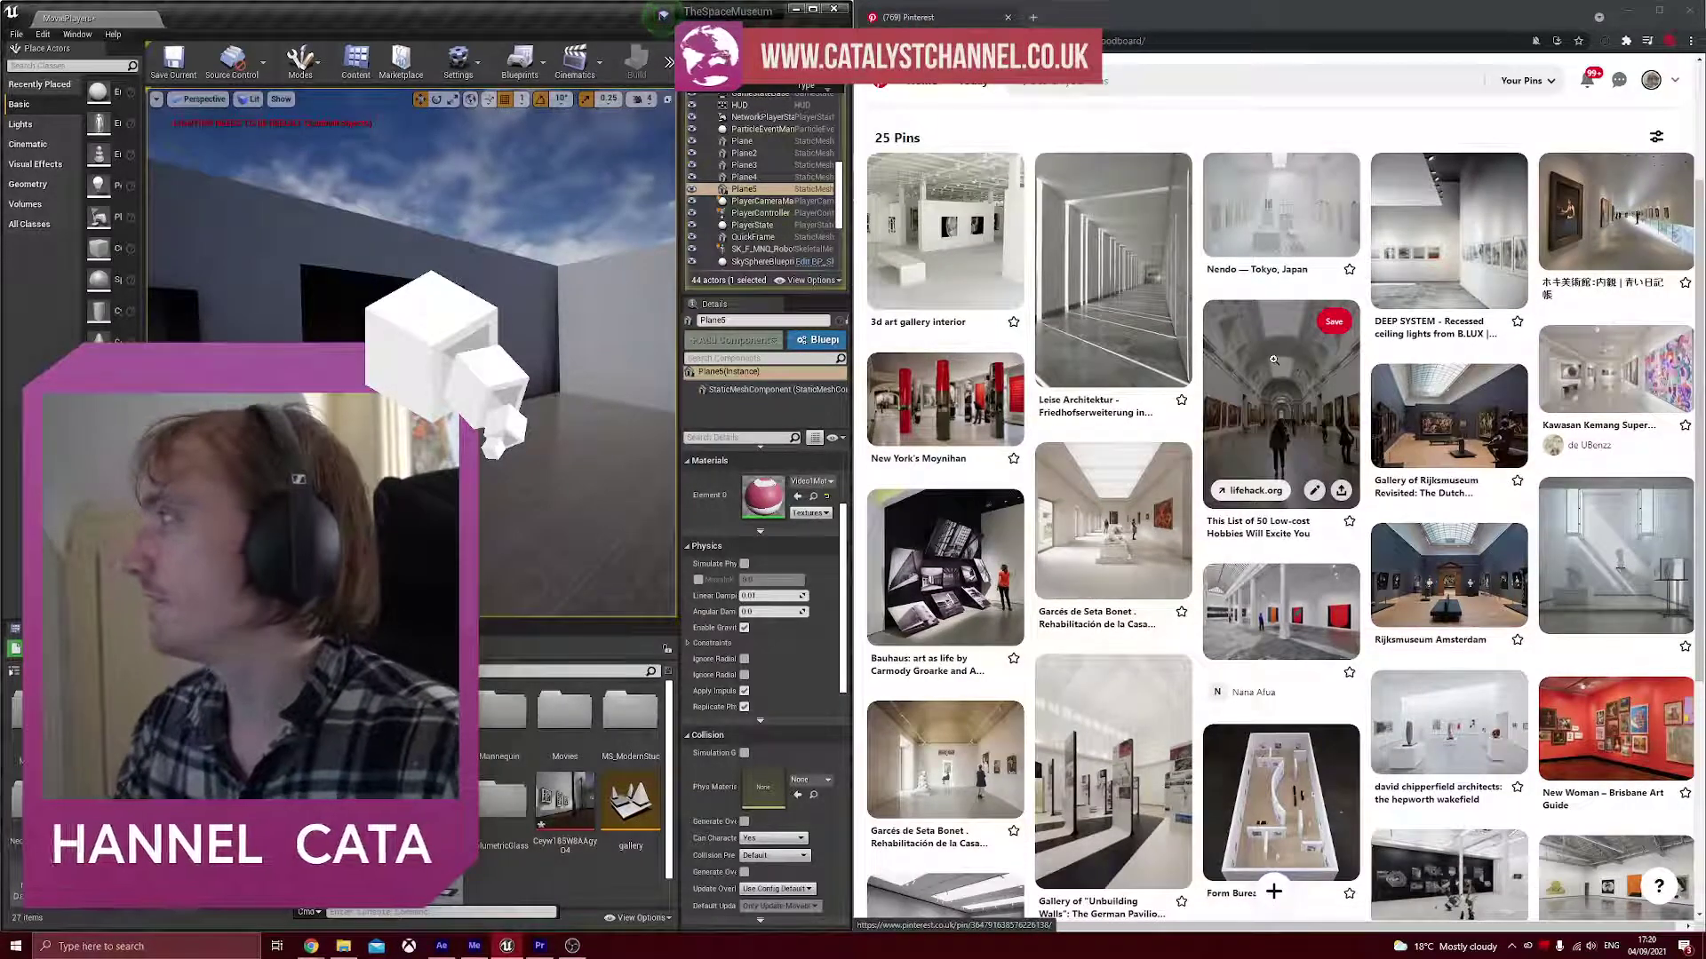
{"action": "scroll", "coordinate": [1276, 359], "scroll_direction": "down", "scroll_amount": 2}
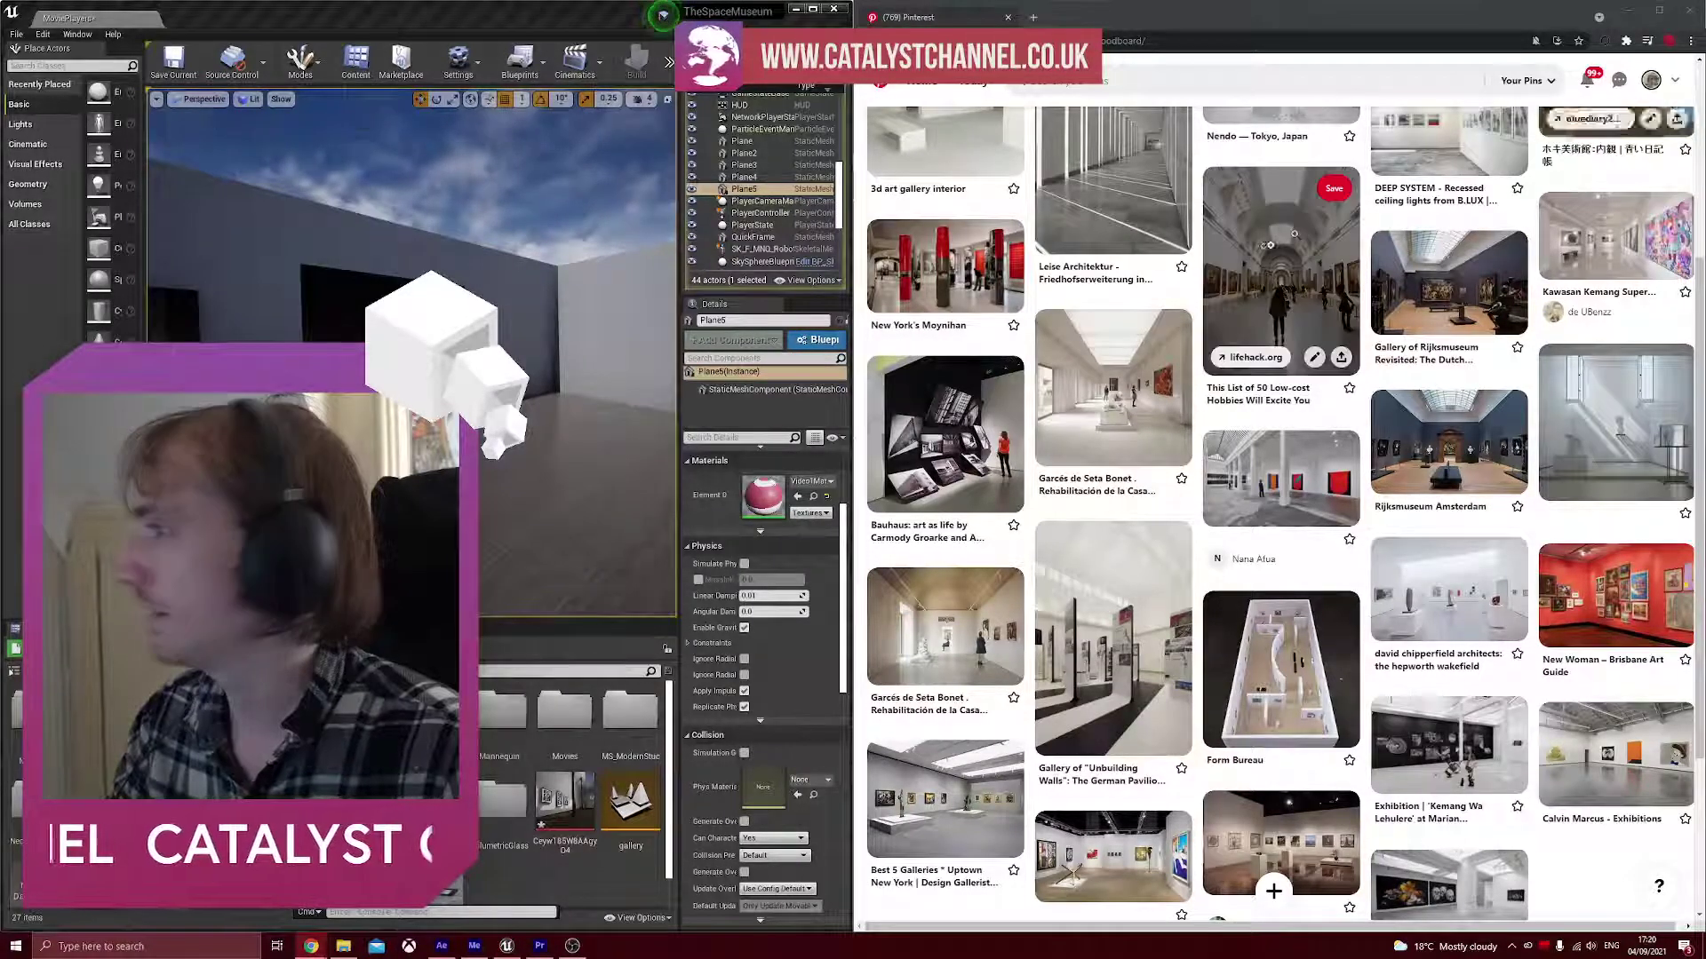
{"action": "scroll", "coordinate": [1220, 397], "scroll_direction": "up", "scroll_amount": 3}
{"action": "scroll", "coordinate": [1221, 396], "scroll_direction": "up", "scroll_amount": 1}
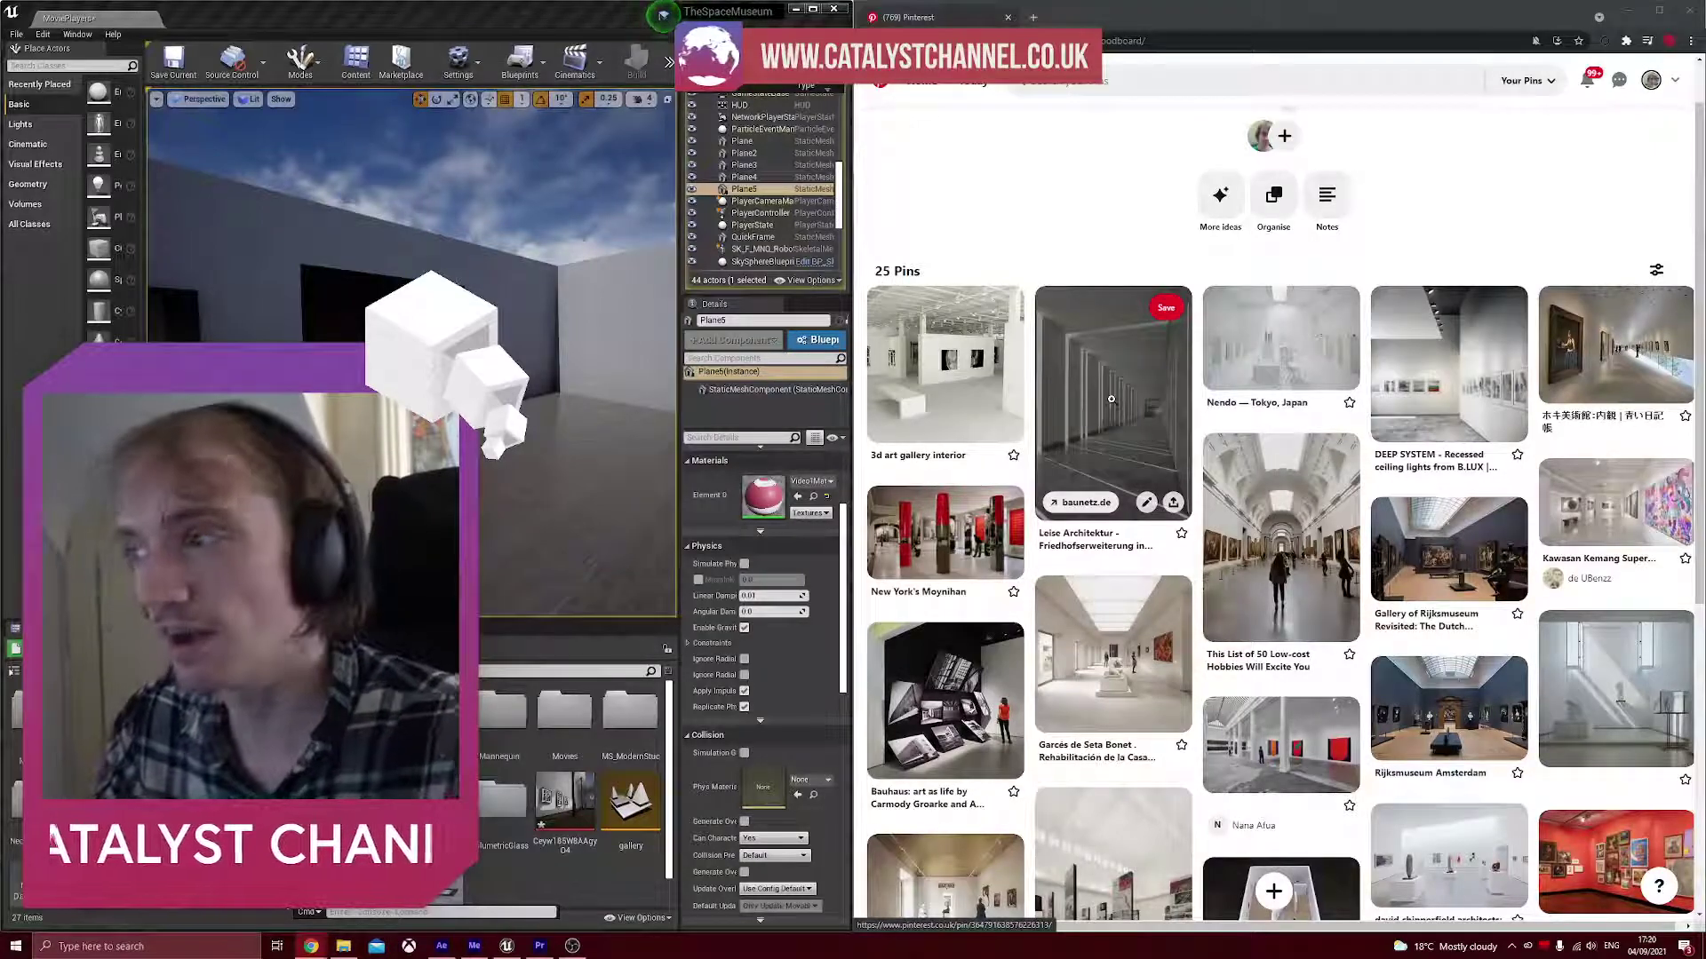
{"action": "scroll", "coordinate": [1155, 382], "scroll_direction": "down", "scroll_amount": 2}
{"action": "scroll", "coordinate": [1170, 383], "scroll_direction": "up", "scroll_amount": 2}
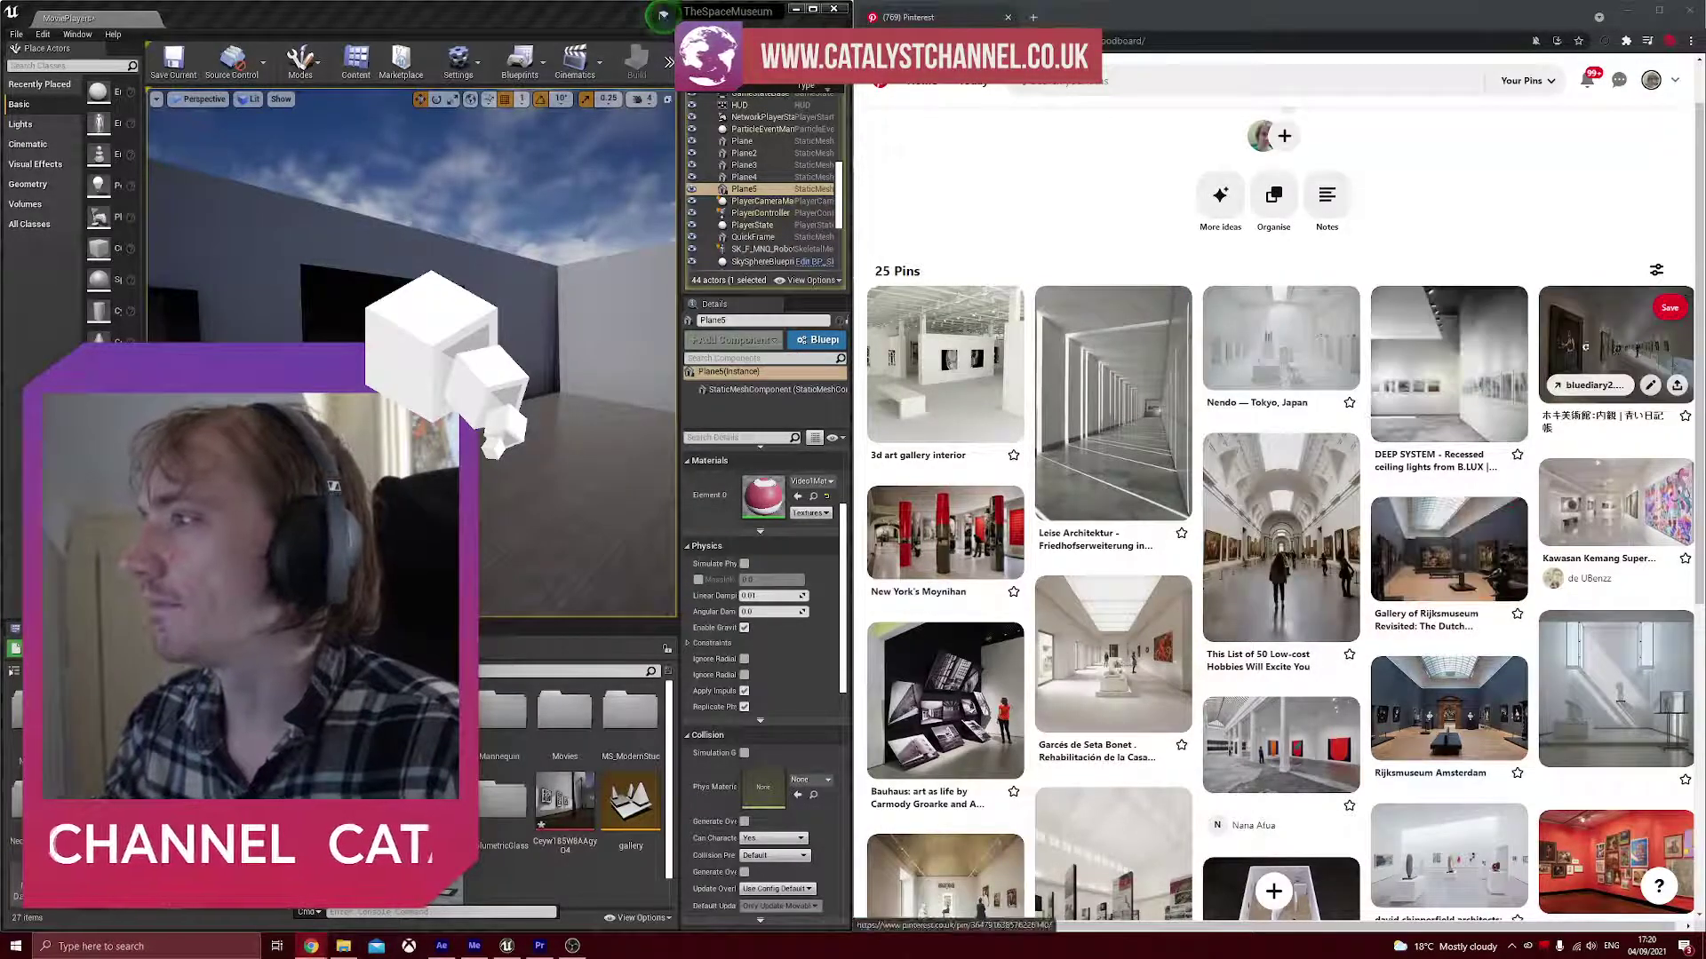
{"action": "scroll", "coordinate": [1448, 444], "scroll_direction": "down", "scroll_amount": 3}
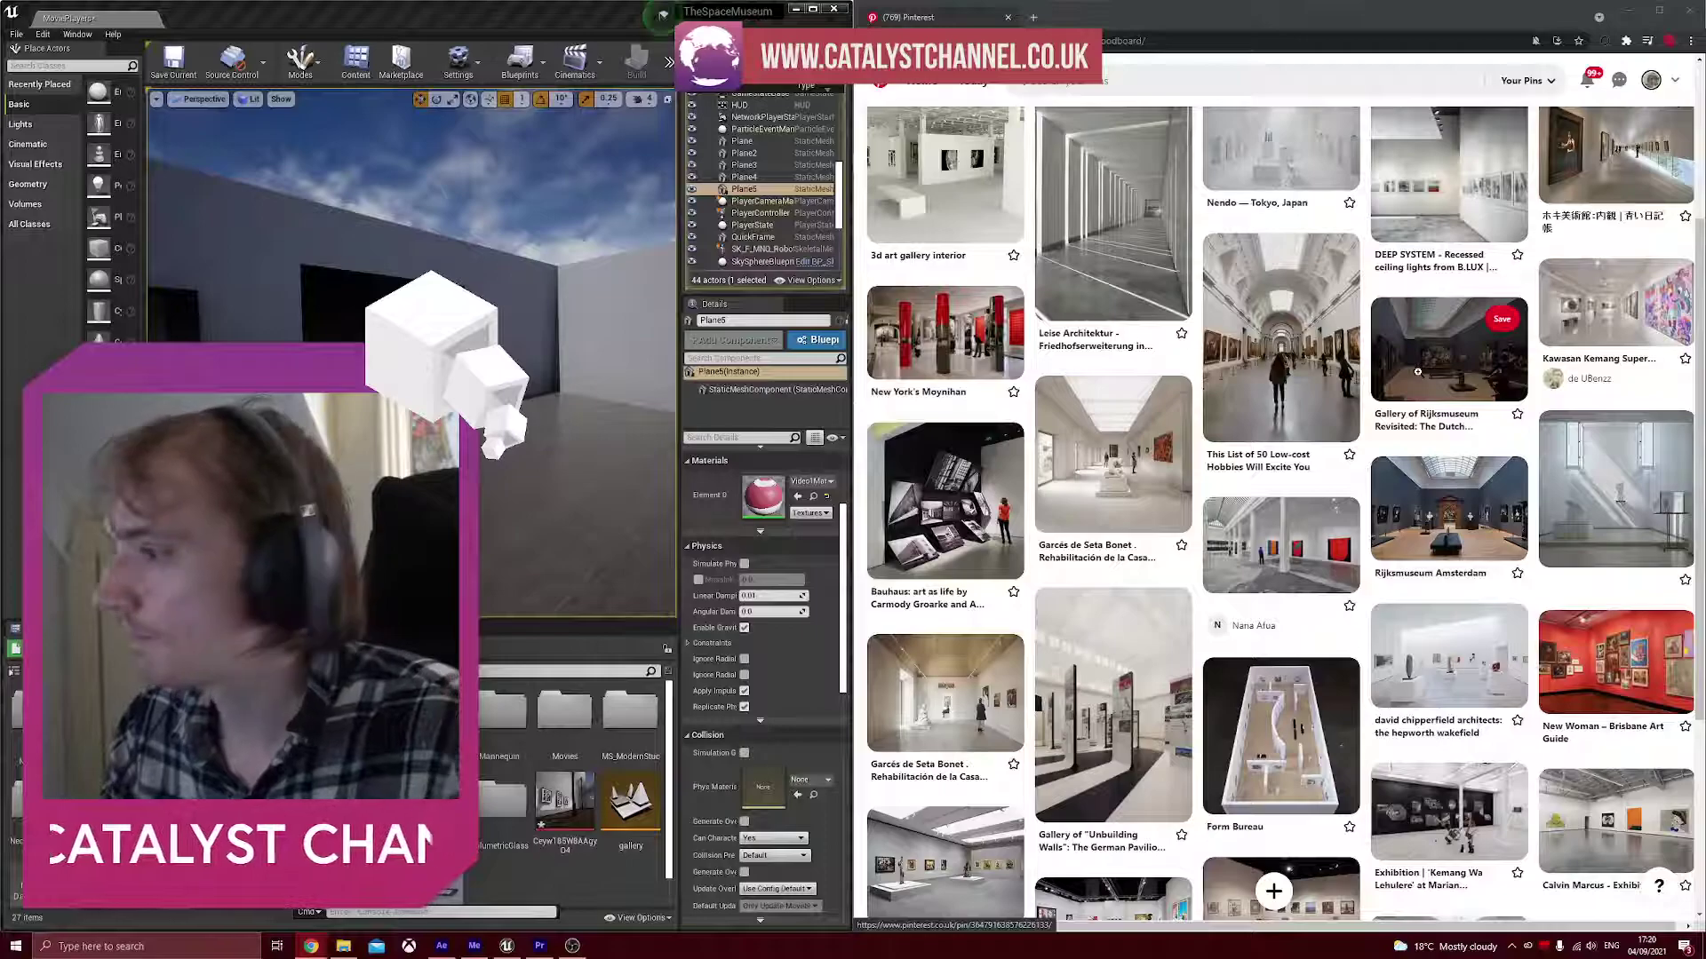
{"action": "scroll", "coordinate": [1418, 371], "scroll_direction": "down", "scroll_amount": 3}
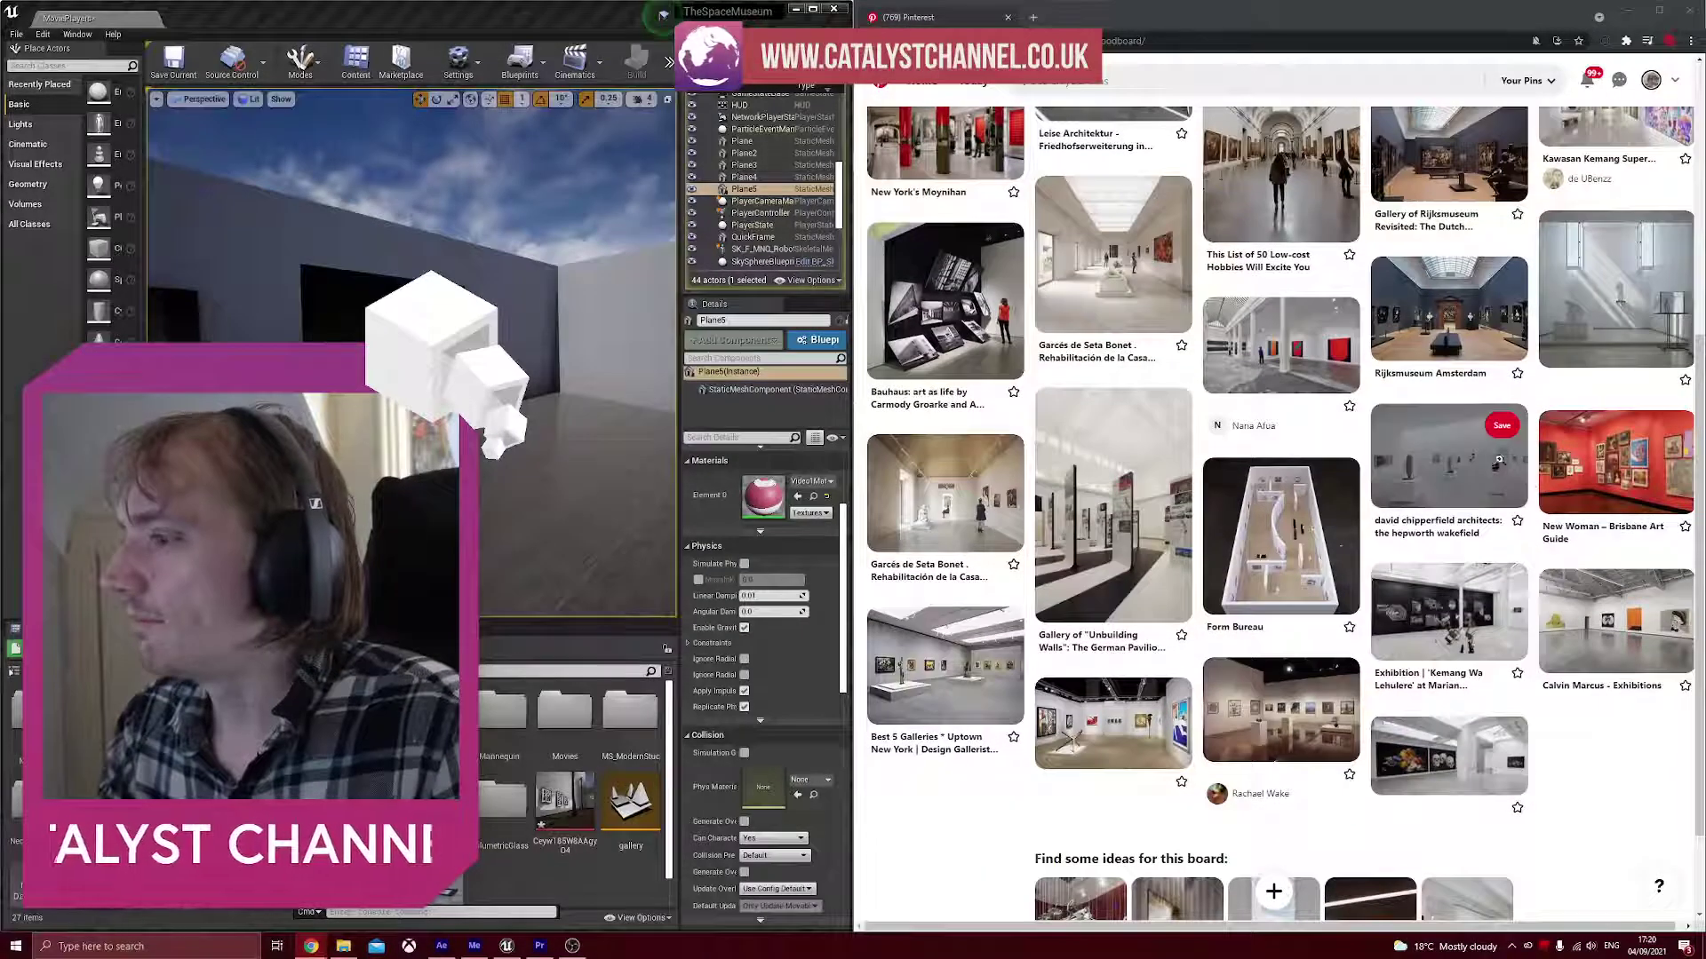
{"action": "scroll", "coordinate": [1499, 460], "scroll_direction": "down", "scroll_amount": 1}
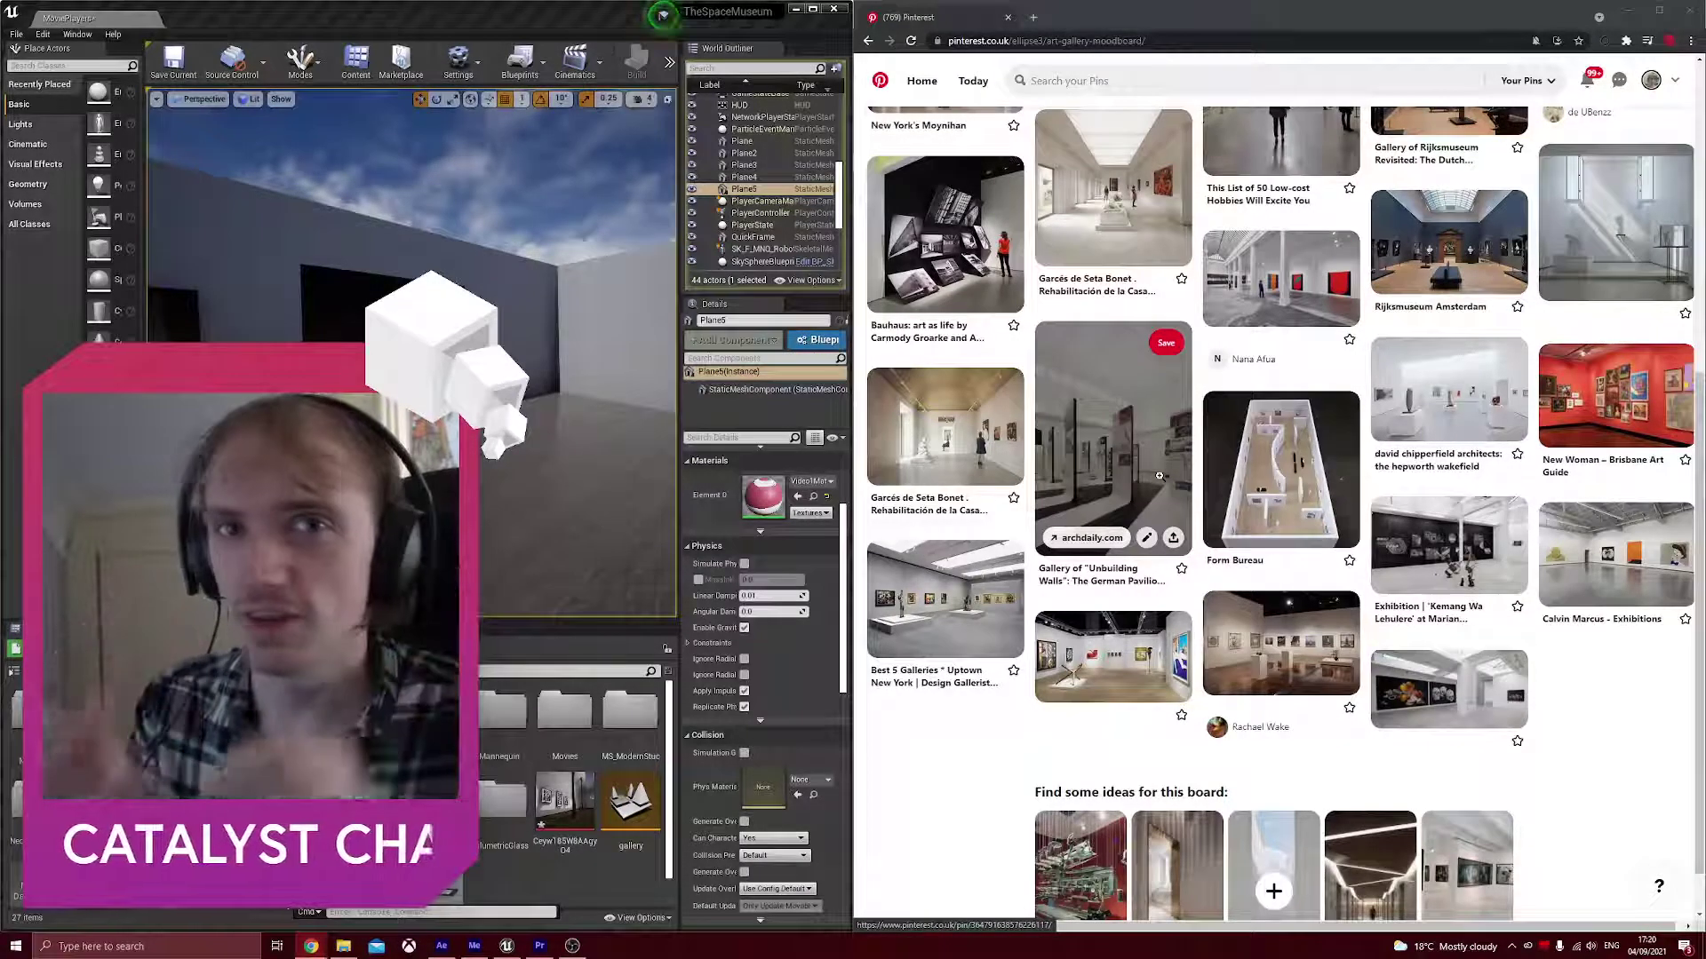
{"action": "scroll", "coordinate": [1181, 465], "scroll_direction": "up", "scroll_amount": 5}
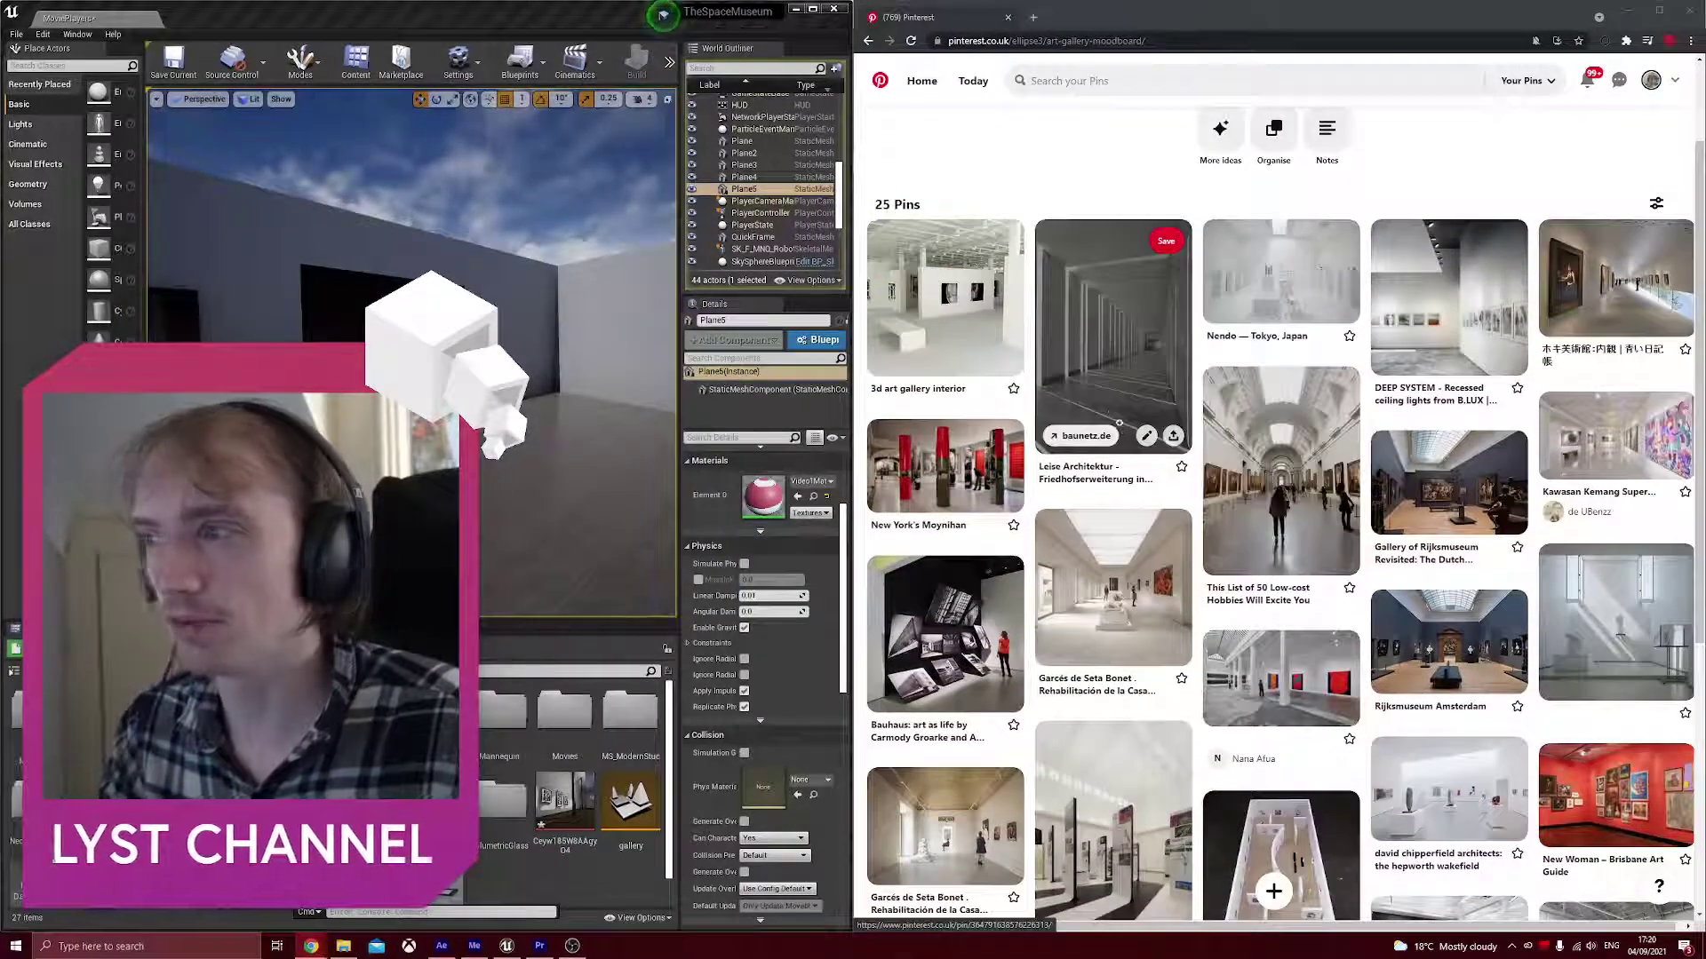
- View the Leise Architektur corridor pin in full, return to the moodboard and look through the remaining pins
{"action": "left_click", "coordinate": [1108, 334]}
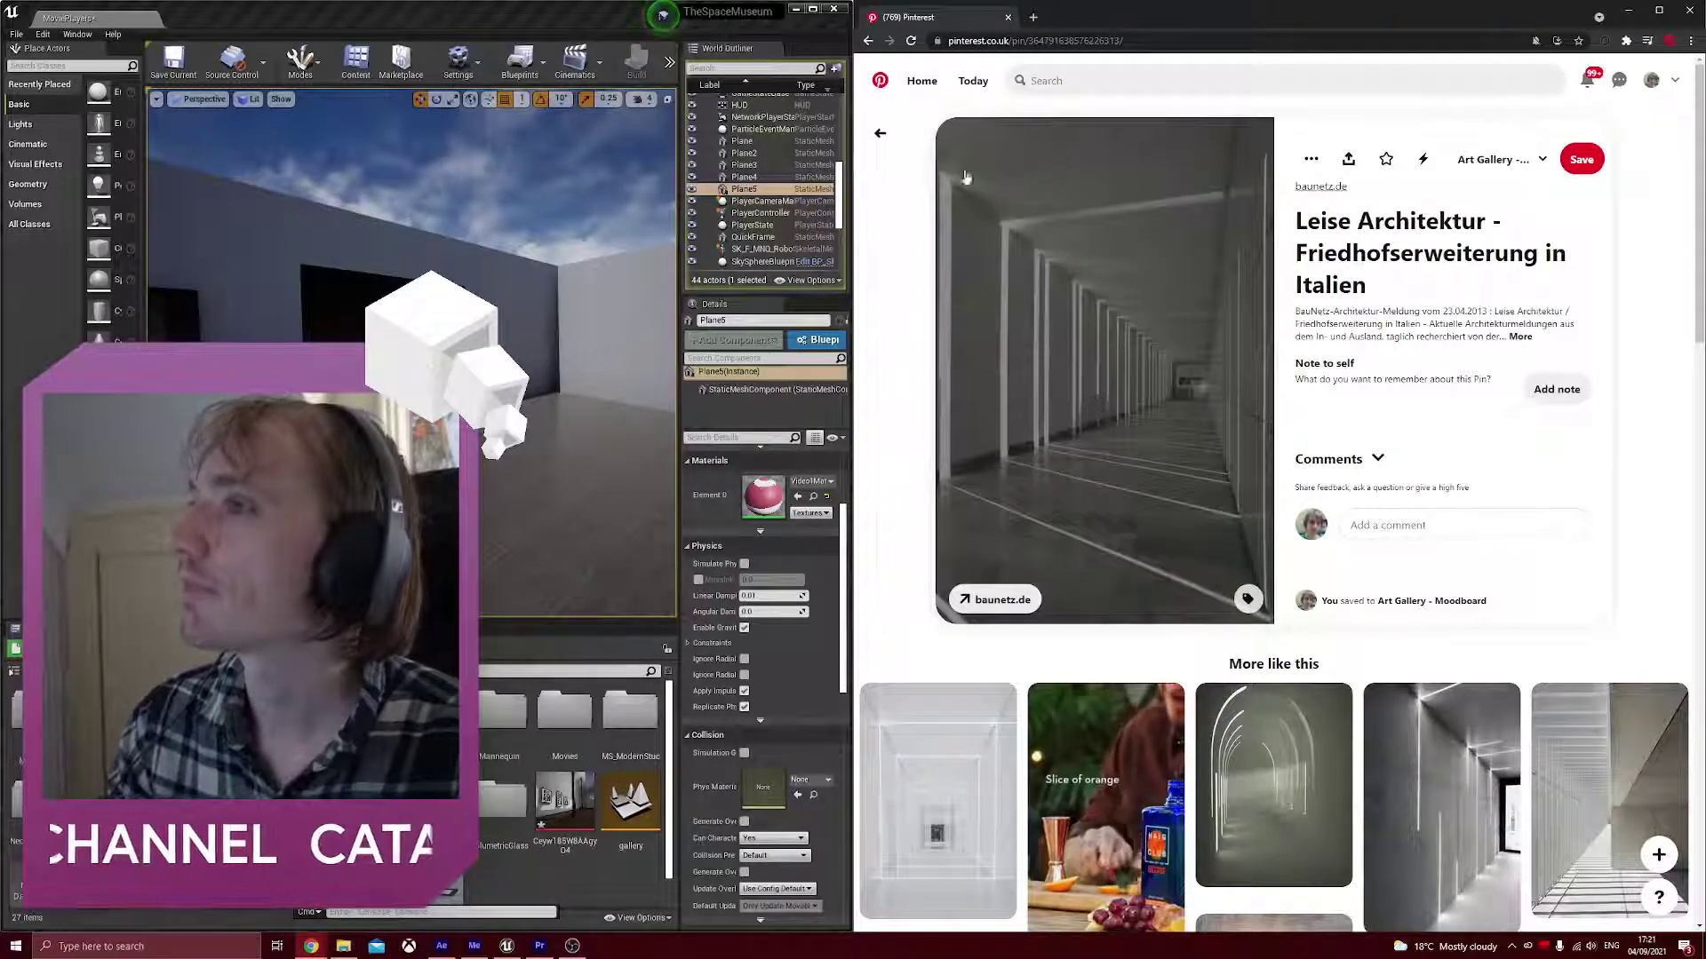
{"action": "left_click", "coordinate": [880, 132]}
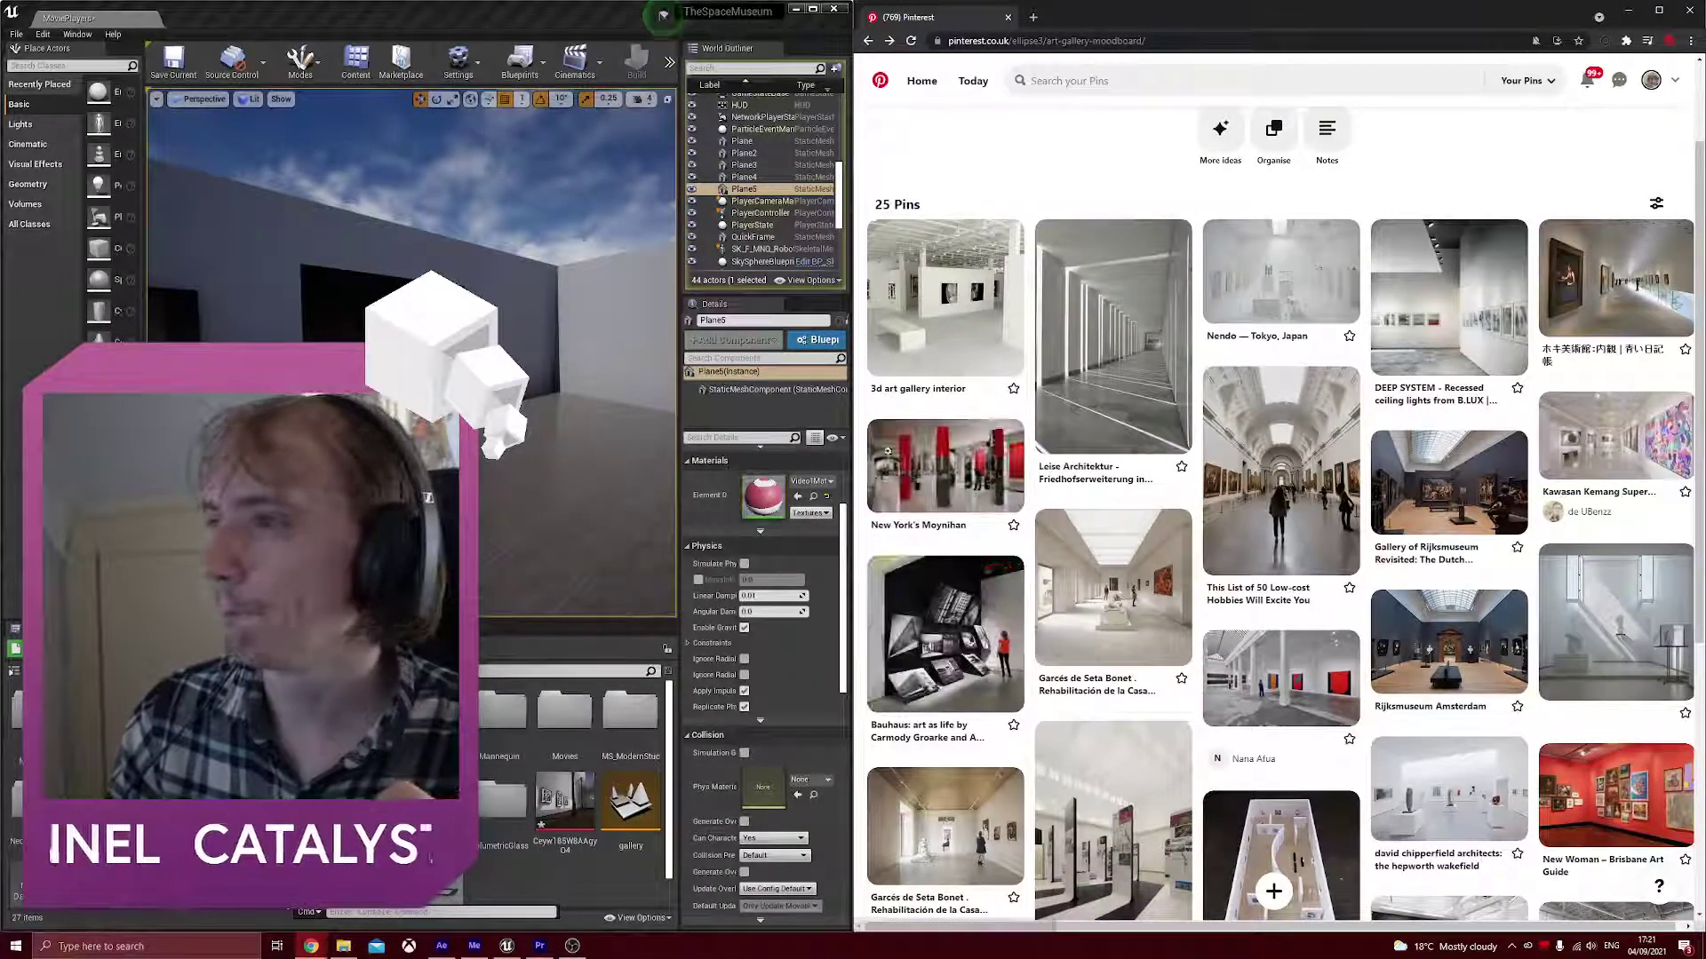
{"action": "scroll", "coordinate": [982, 441], "scroll_direction": "down", "scroll_amount": 4}
{"action": "scroll", "coordinate": [983, 441], "scroll_direction": "down", "scroll_amount": 2}
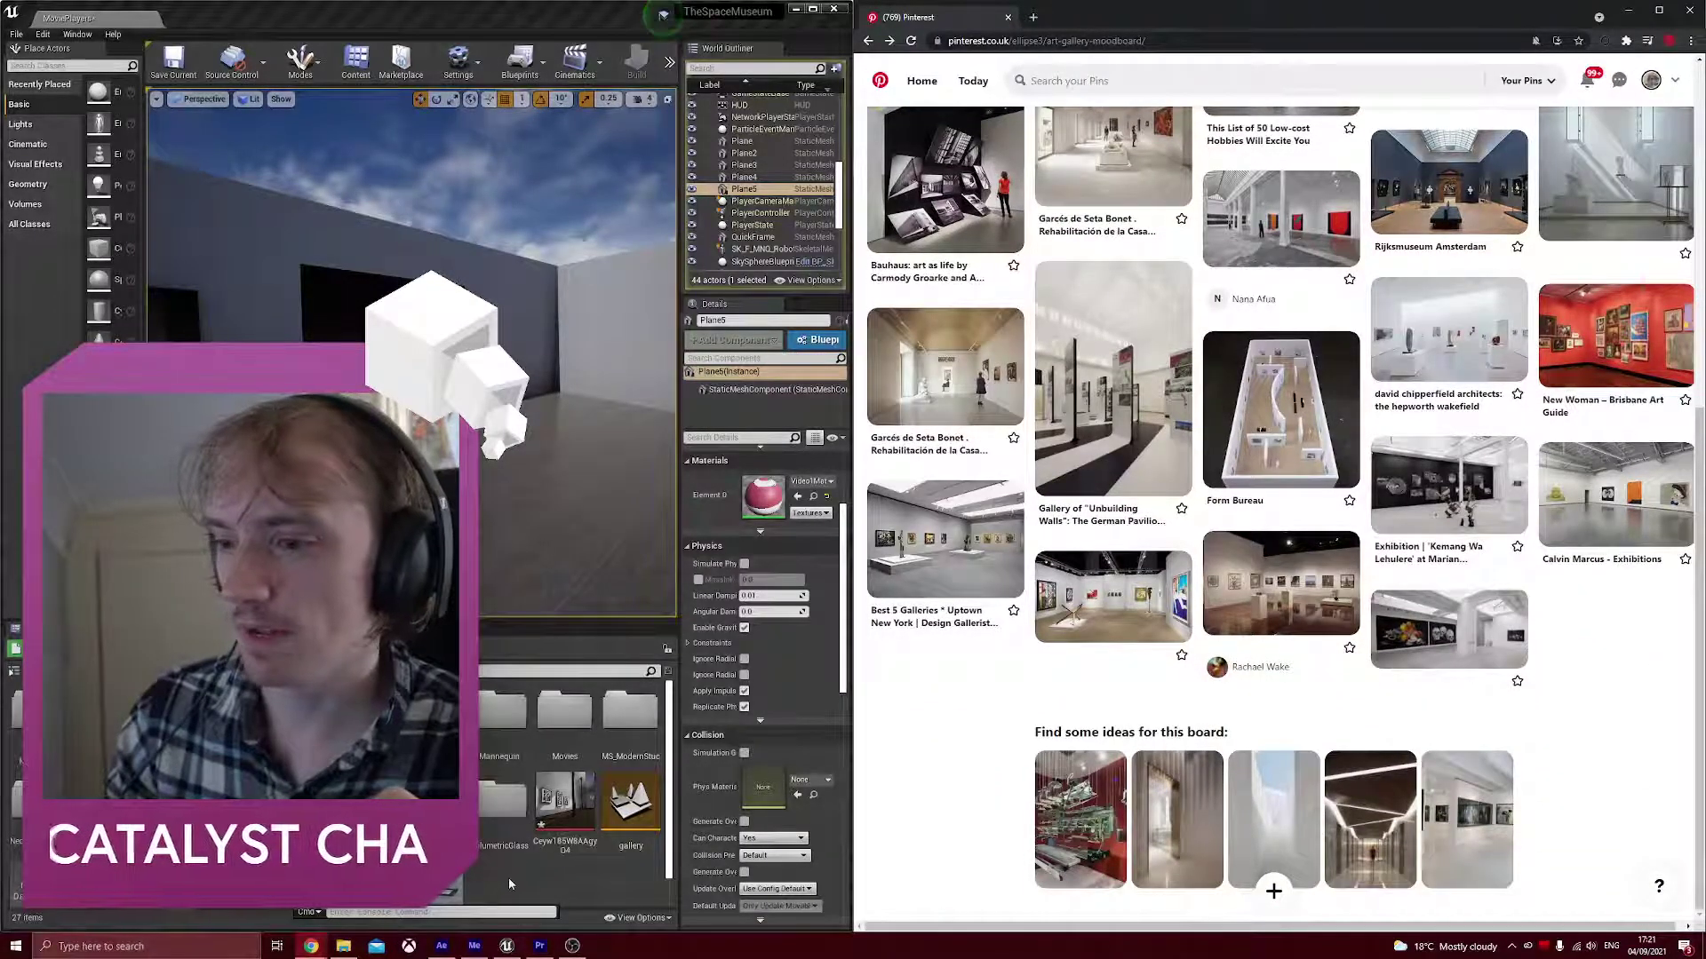
- Open the gallery image with the LSFM Show 2016 frames in Photos, enlarge its window to examine it, and minimize it
{"action": "left_click", "coordinate": [343, 947]}
{"action": "double_click", "coordinate": [1111, 690]}
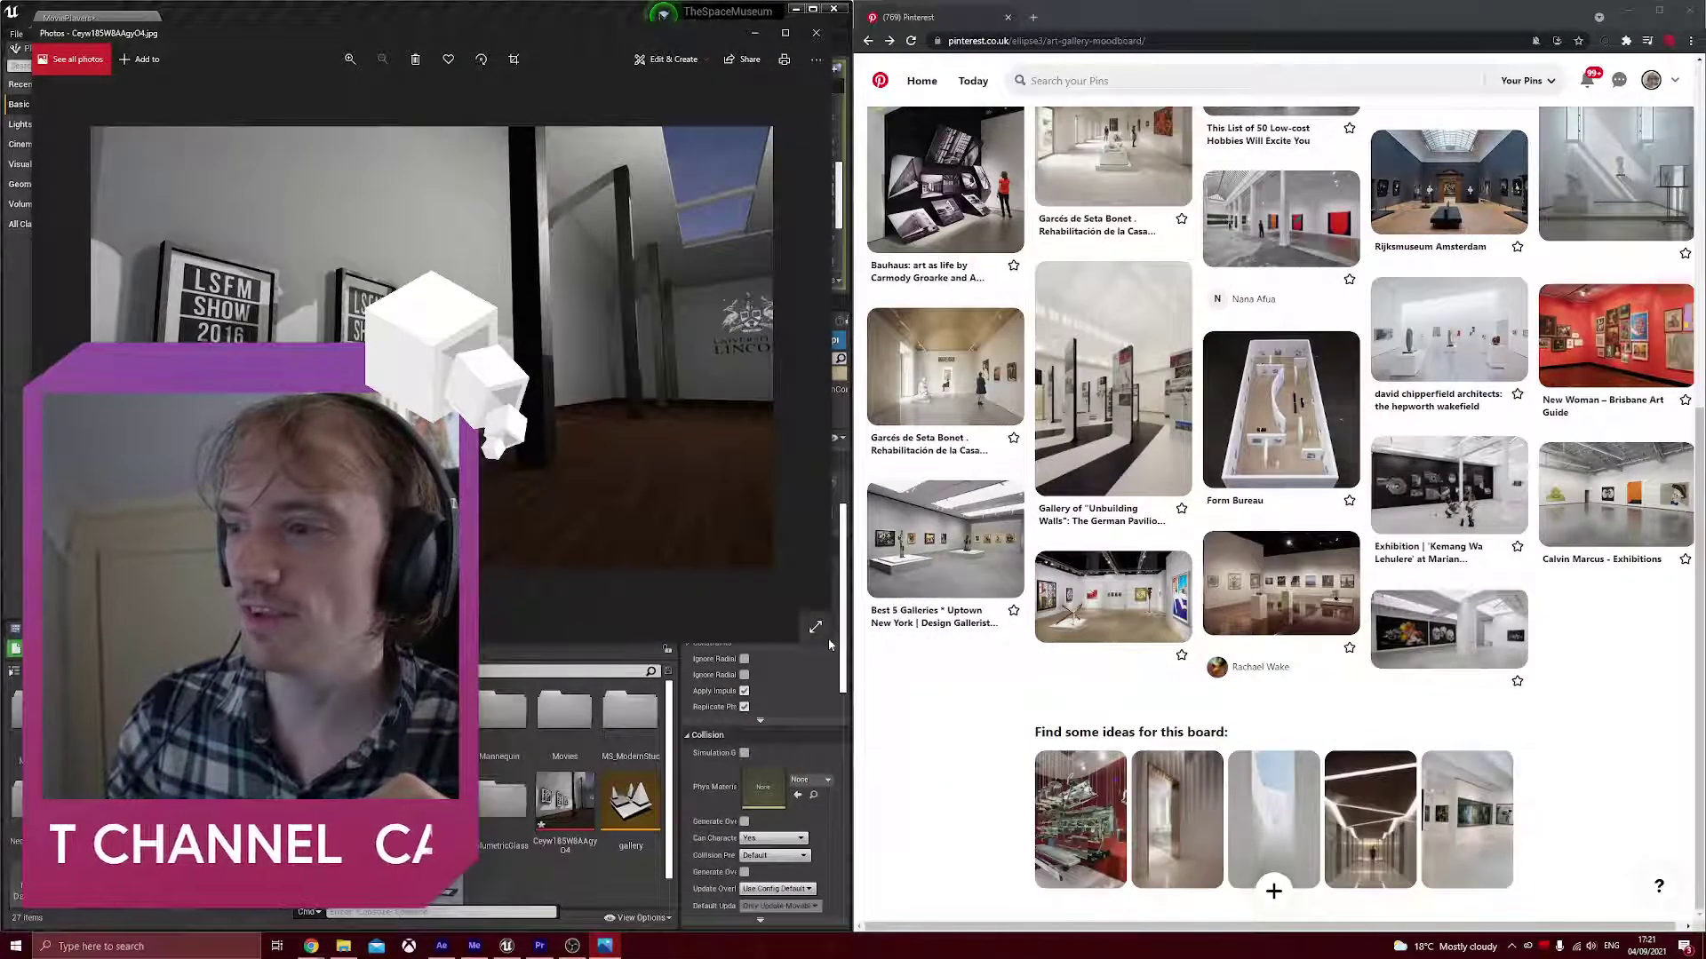
{"action": "left_click_drag", "start_coordinate": [827, 641], "coordinate": [1144, 786]}
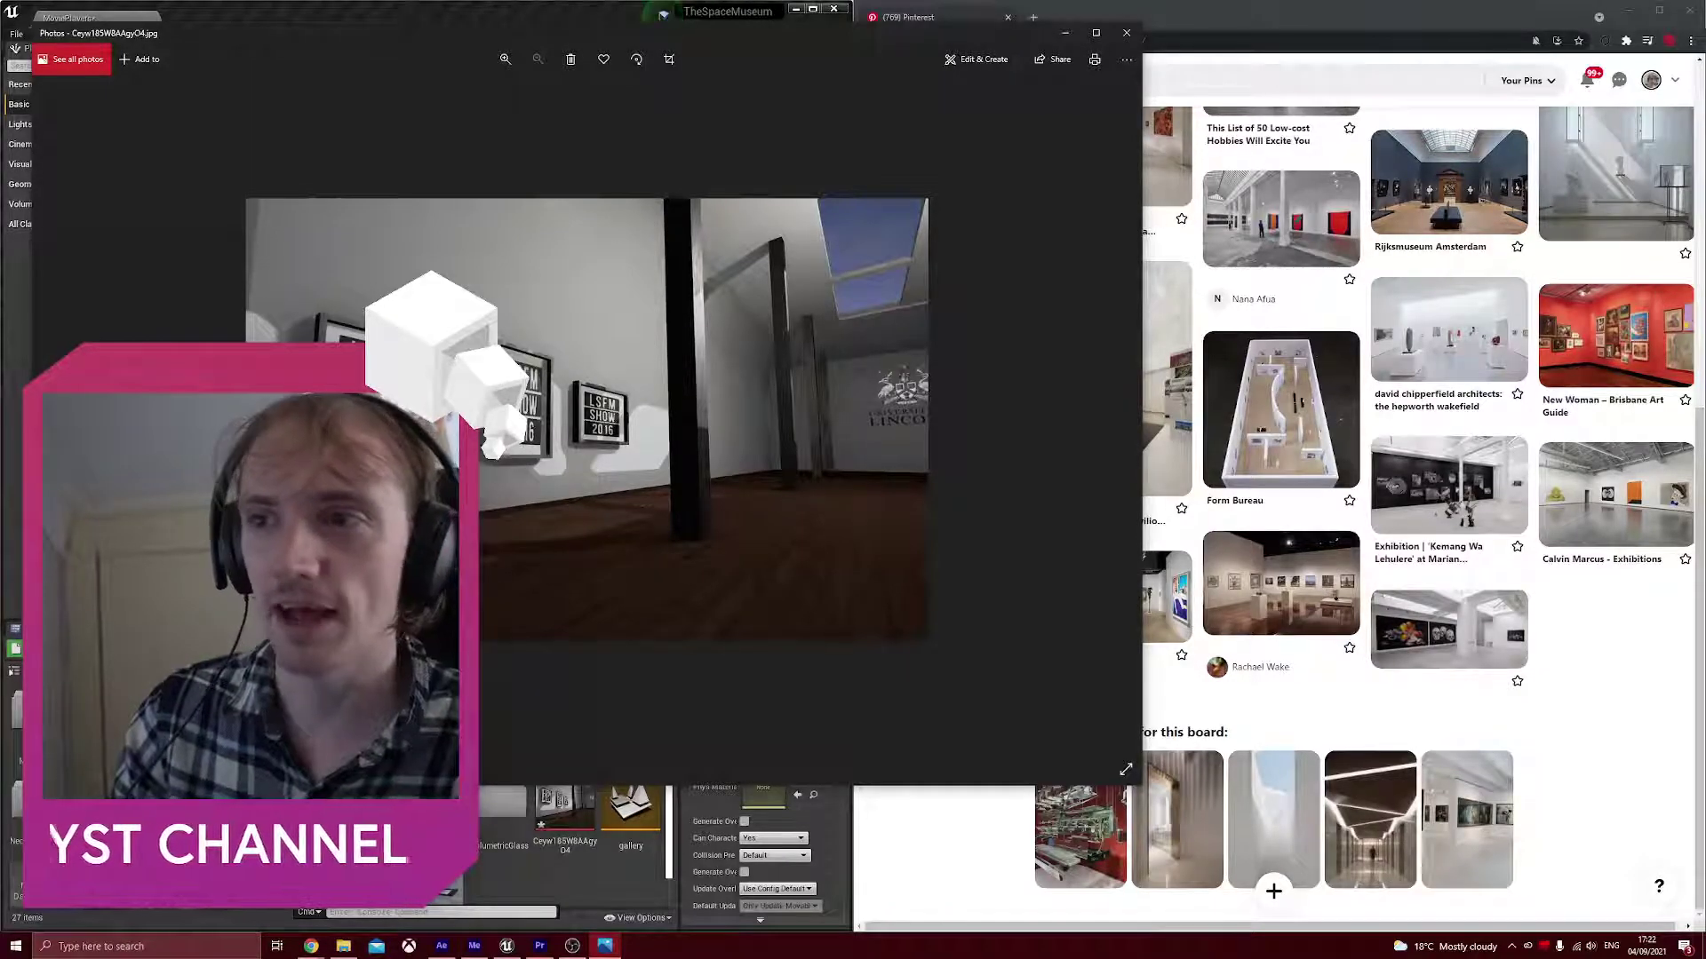
{"action": "left_click", "coordinate": [1061, 35]}
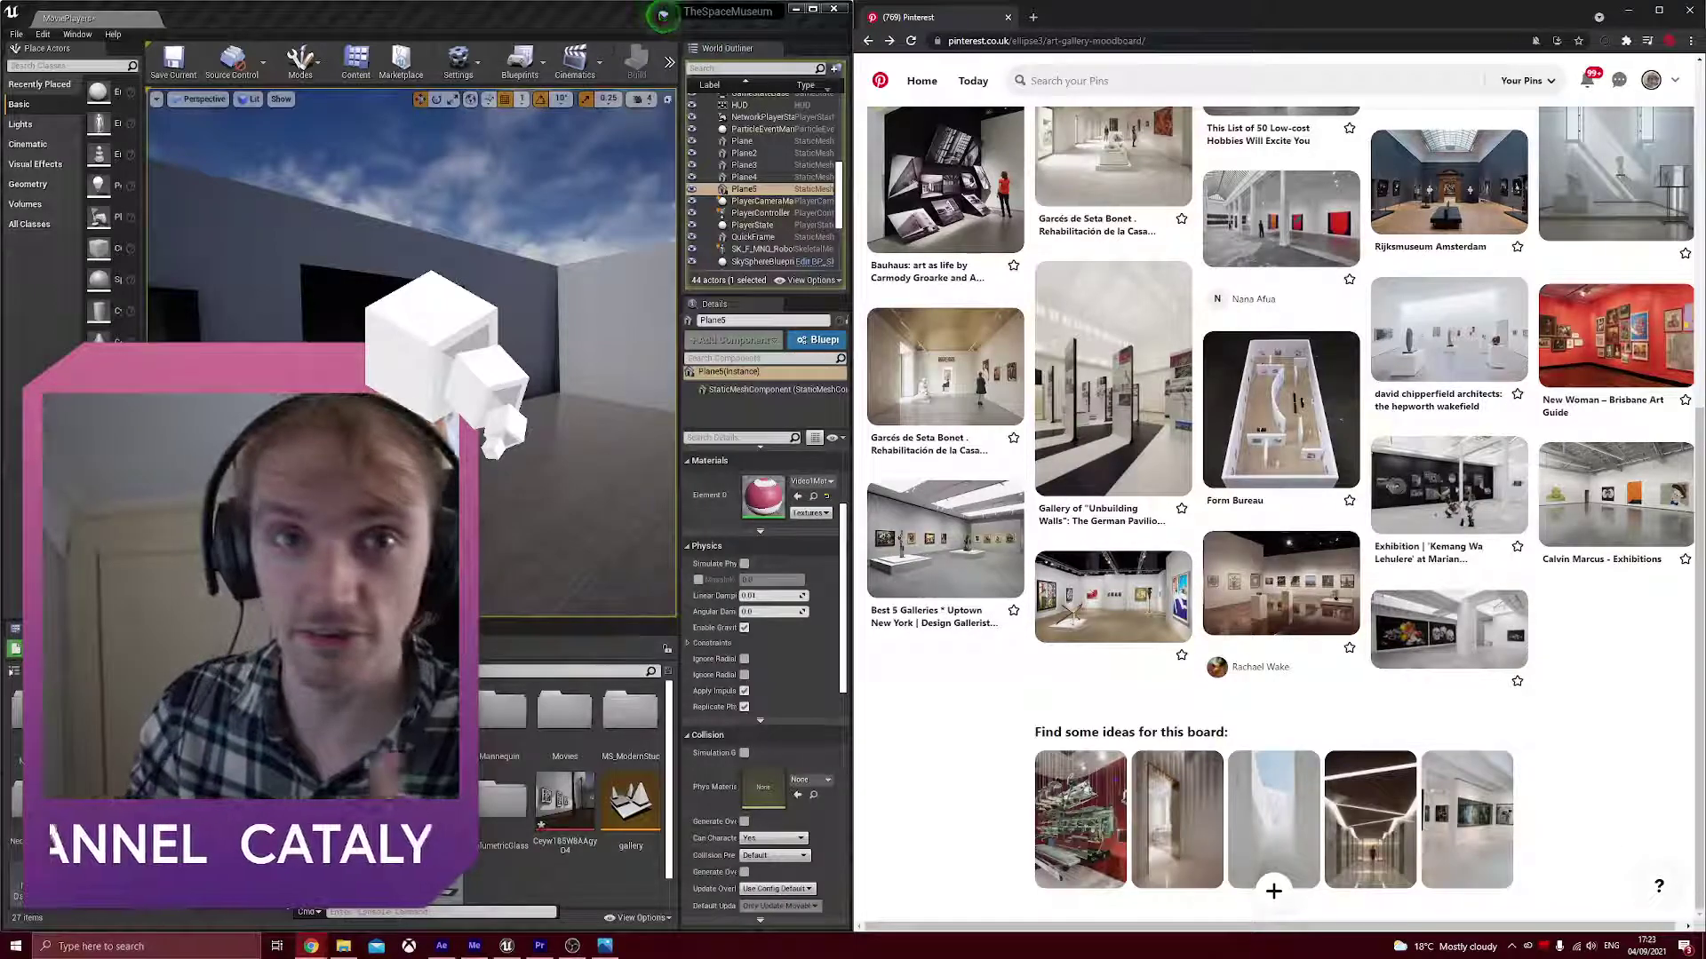
- Look across the simulated room toward the banners and robot, and return to the start of the moodboard
{"action": "left_click", "coordinate": [662, 15]}
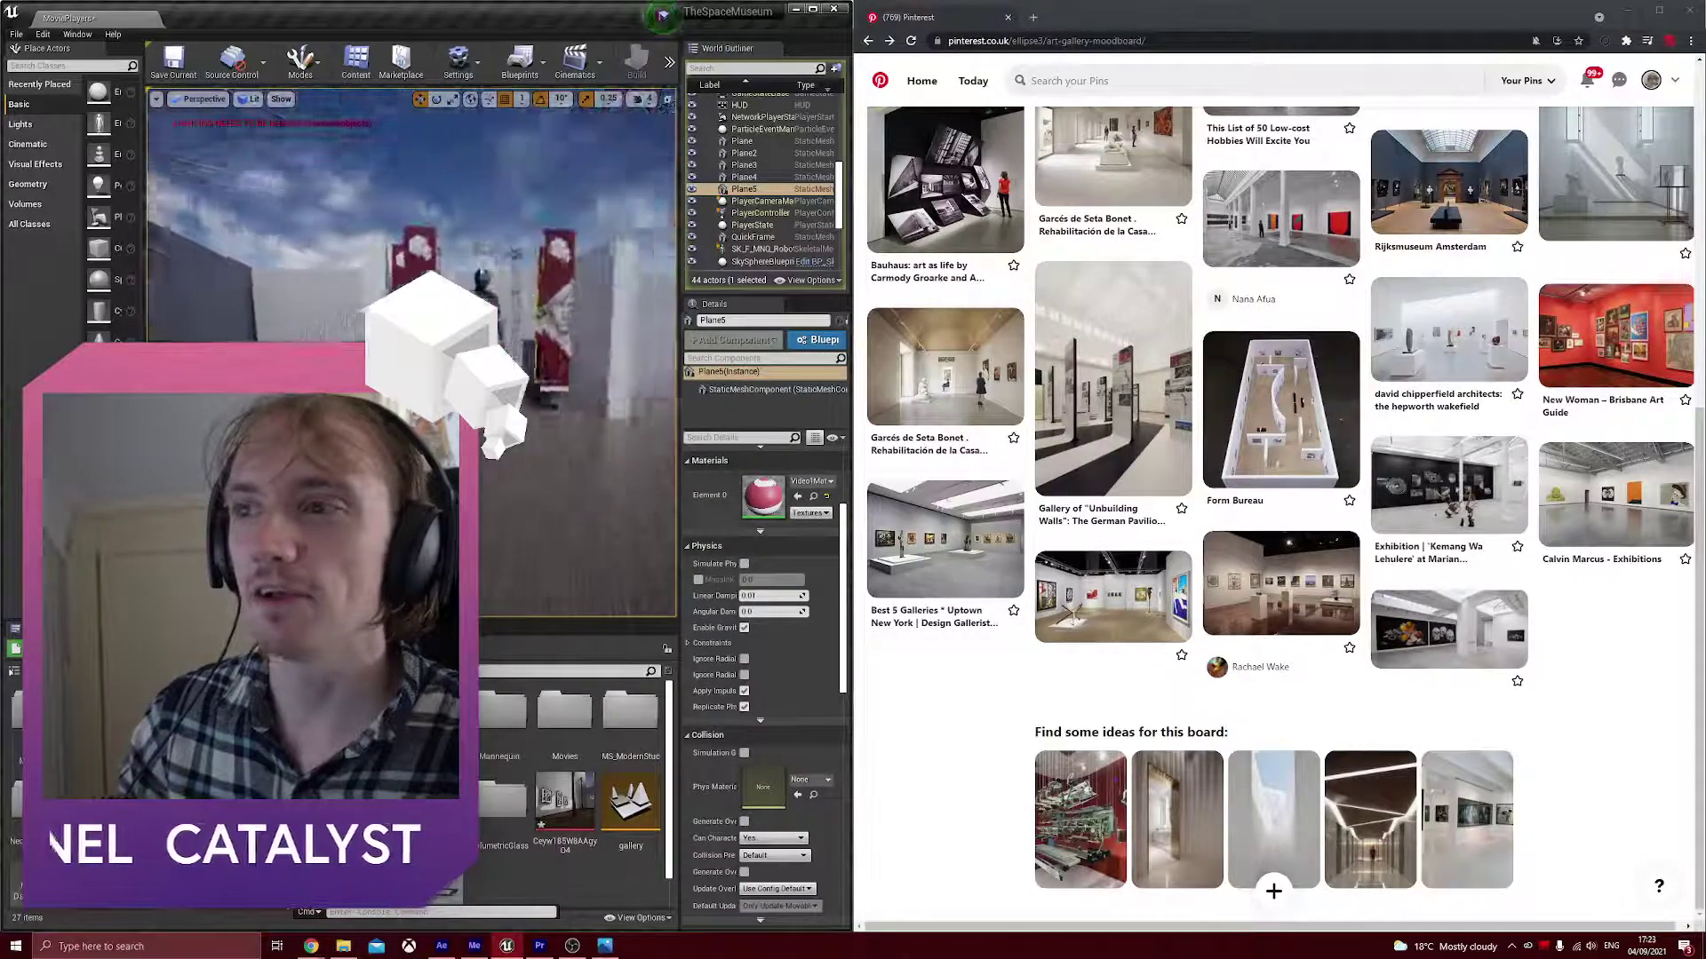
{"action": "key", "text": "d"}
{"action": "right_click_drag", "start_coordinate": [569, 445], "coordinate": [480, 440]}
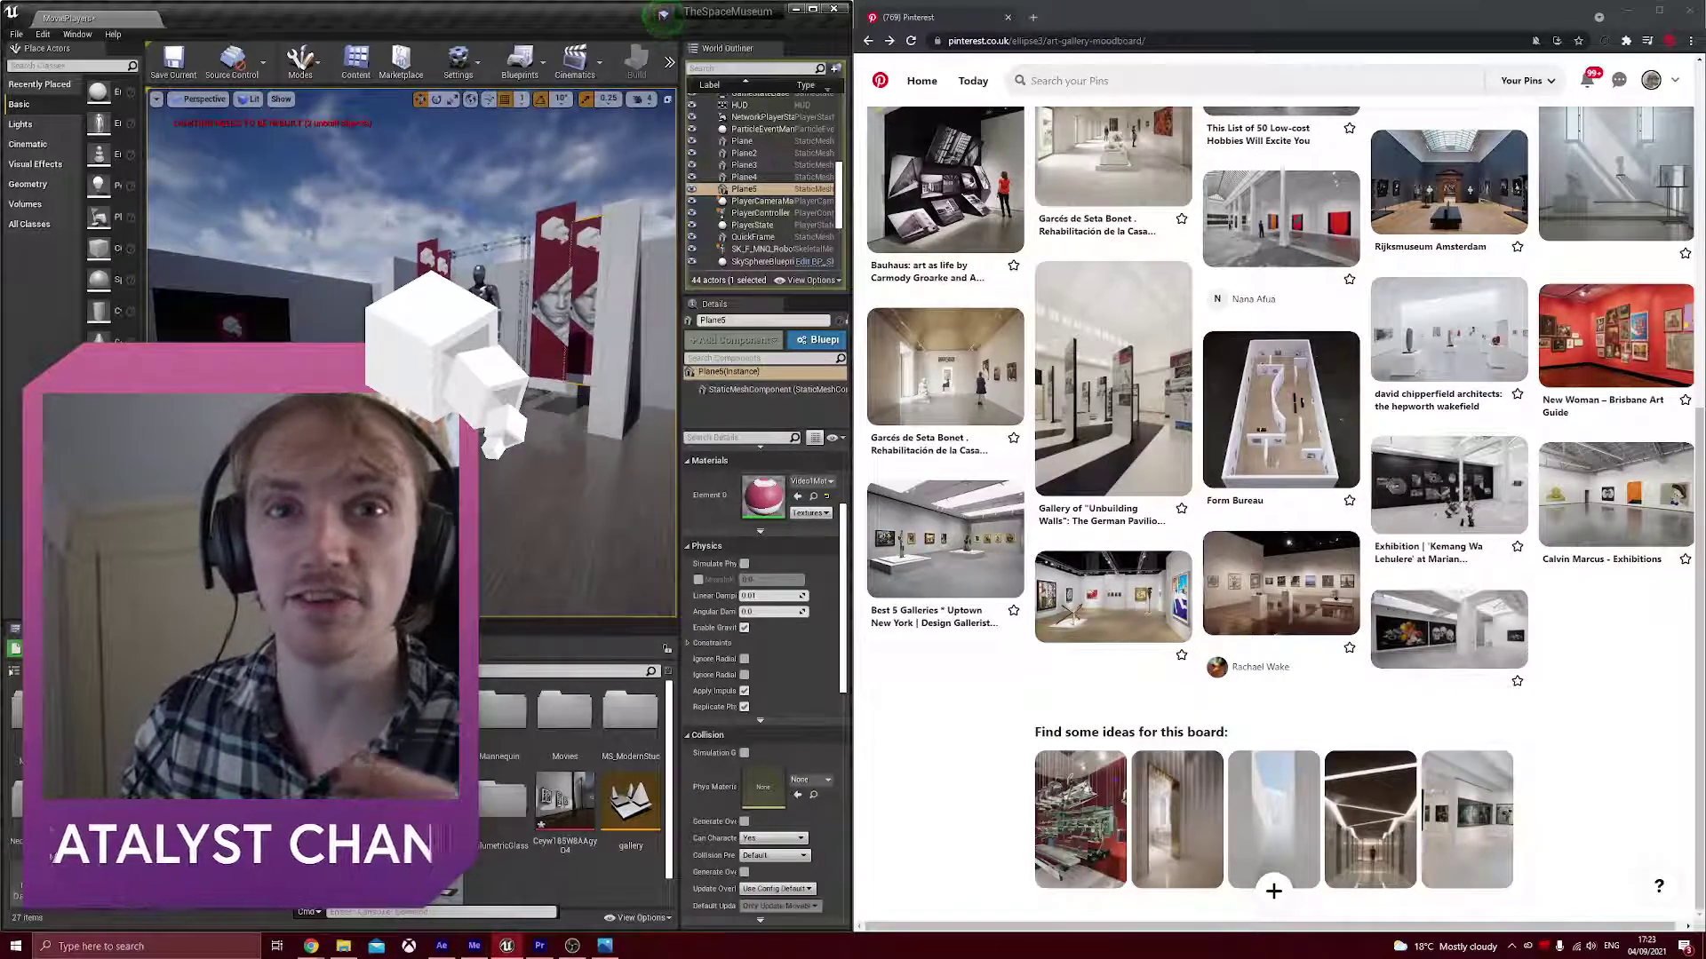
{"action": "scroll", "coordinate": [977, 685], "scroll_direction": "up", "scroll_amount": 7}
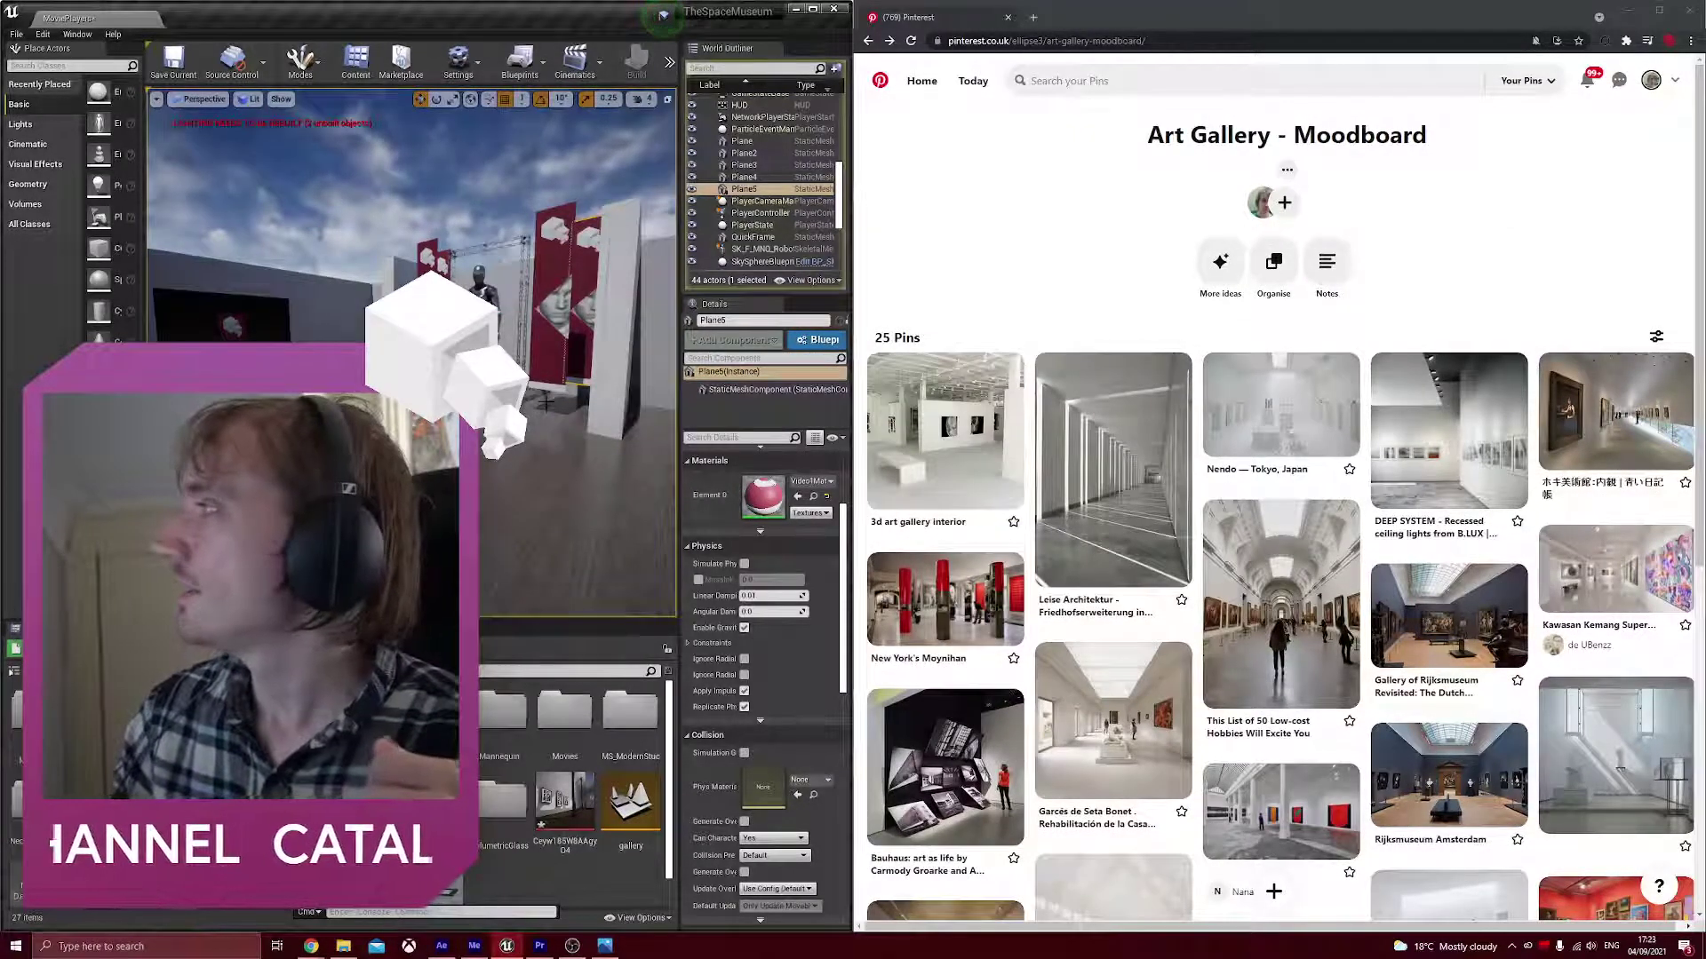
- Create a new level from the Default template, saving the selected MoviePlayers content and ending the play session
{"action": "left_click", "coordinate": [17, 35]}
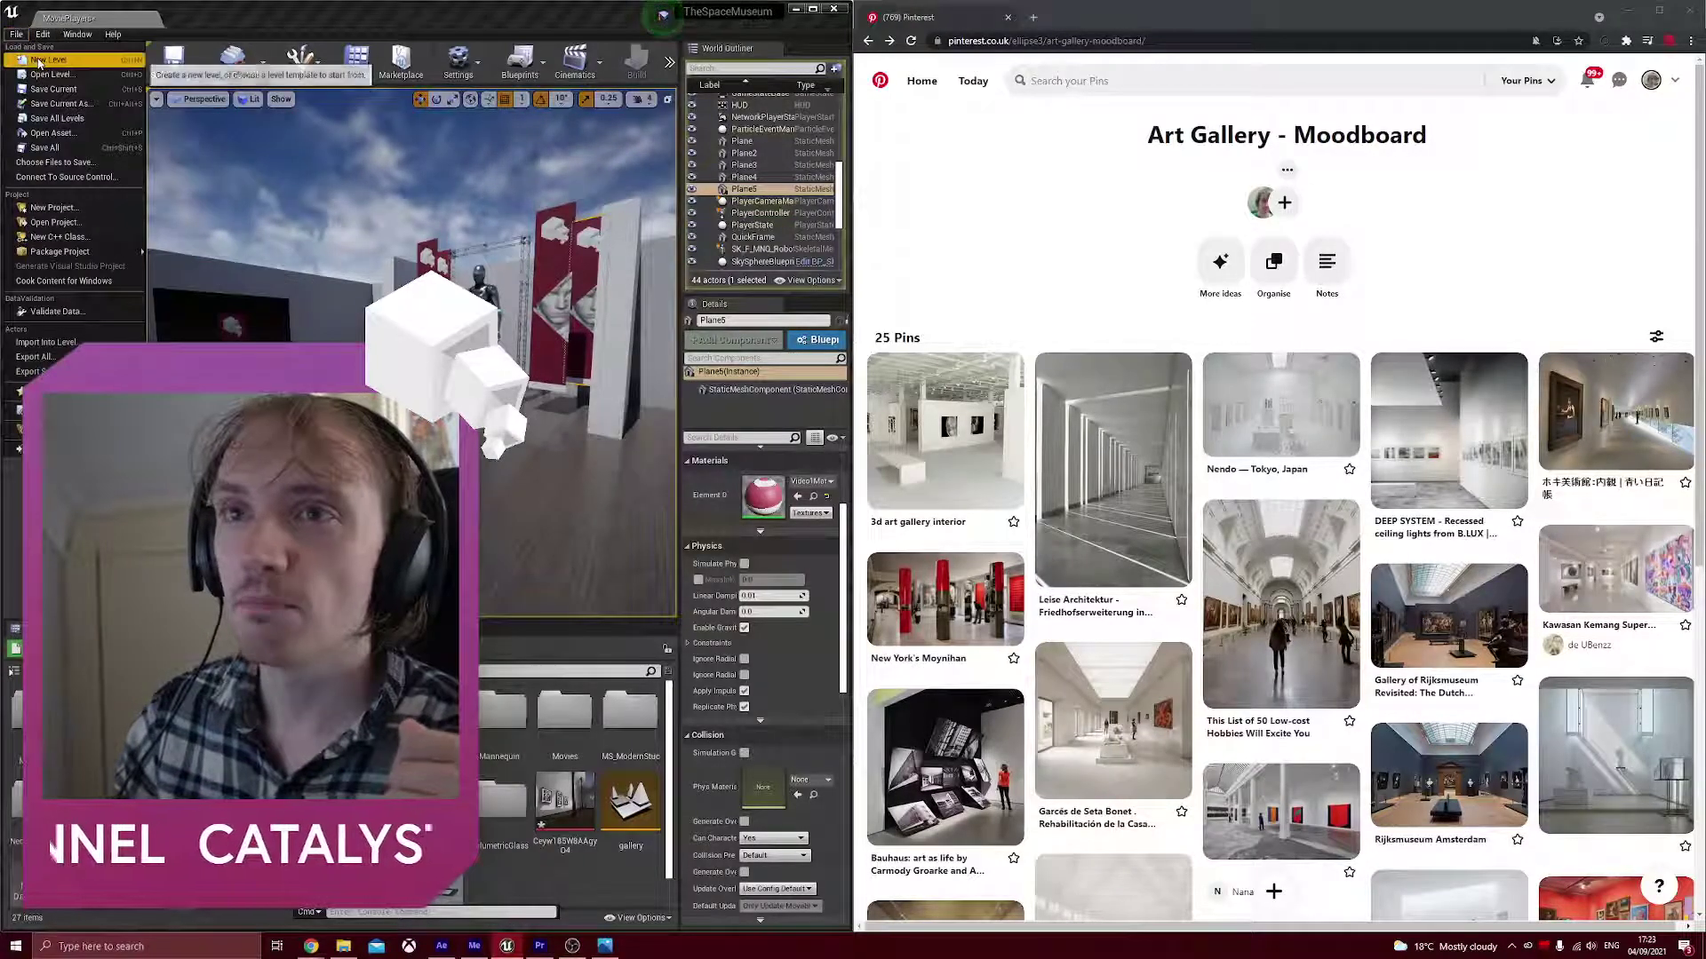
{"action": "left_click", "coordinate": [43, 61]}
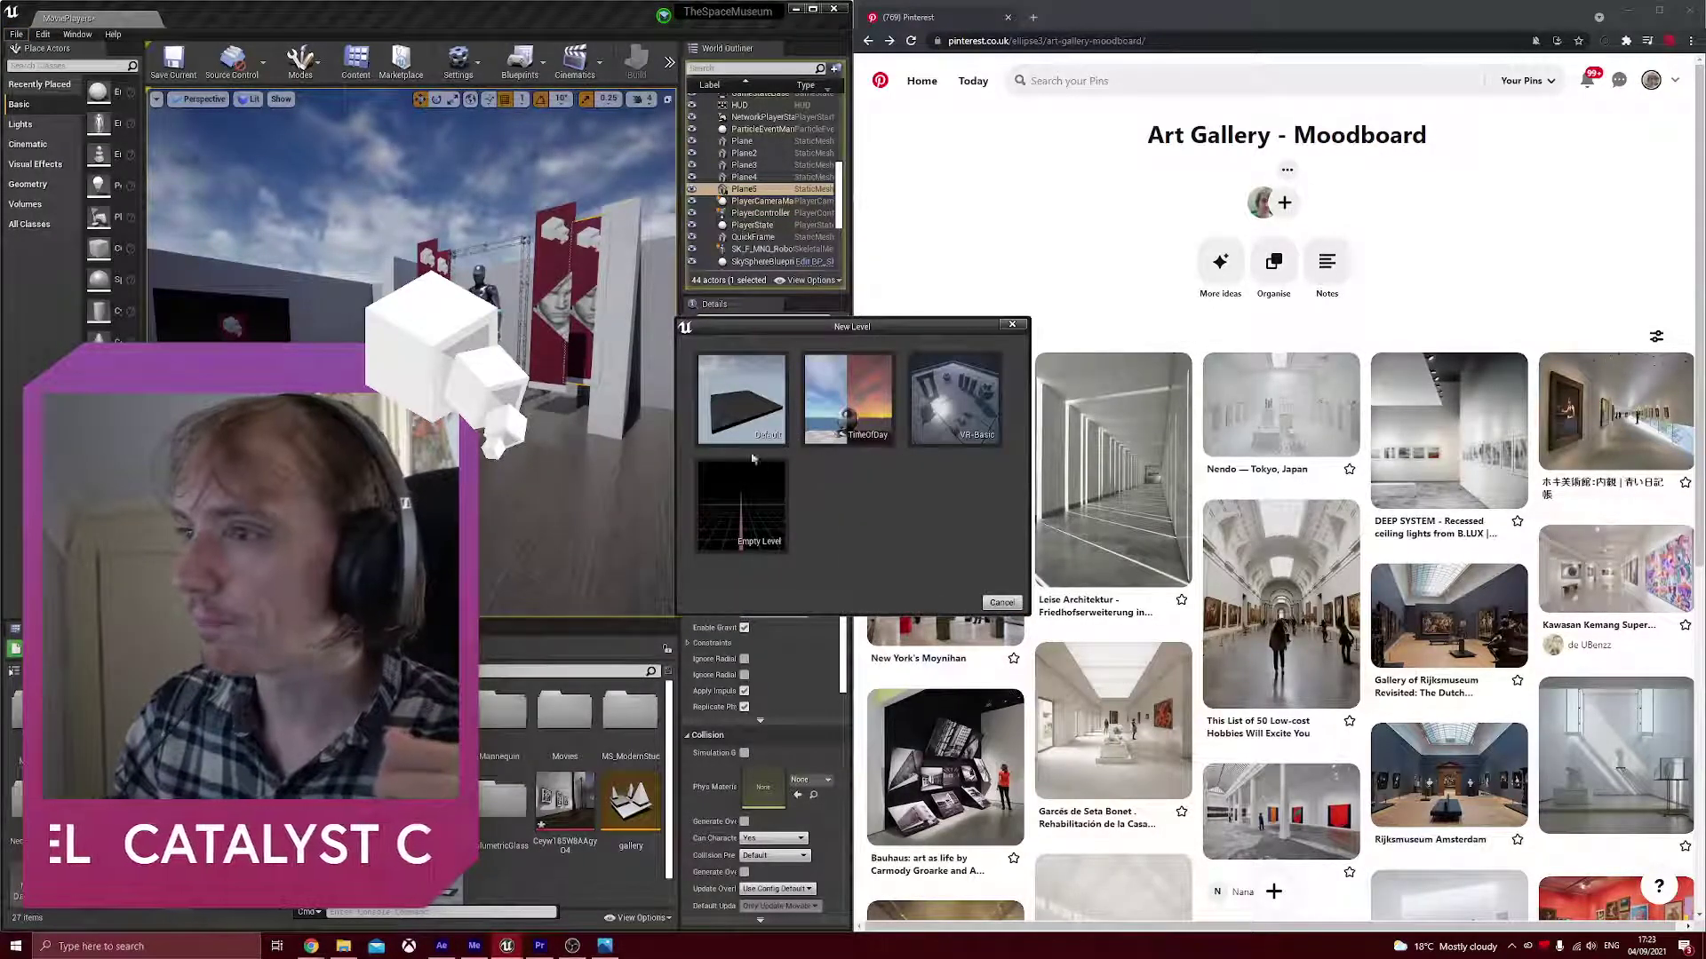
{"action": "left_click", "coordinate": [726, 426]}
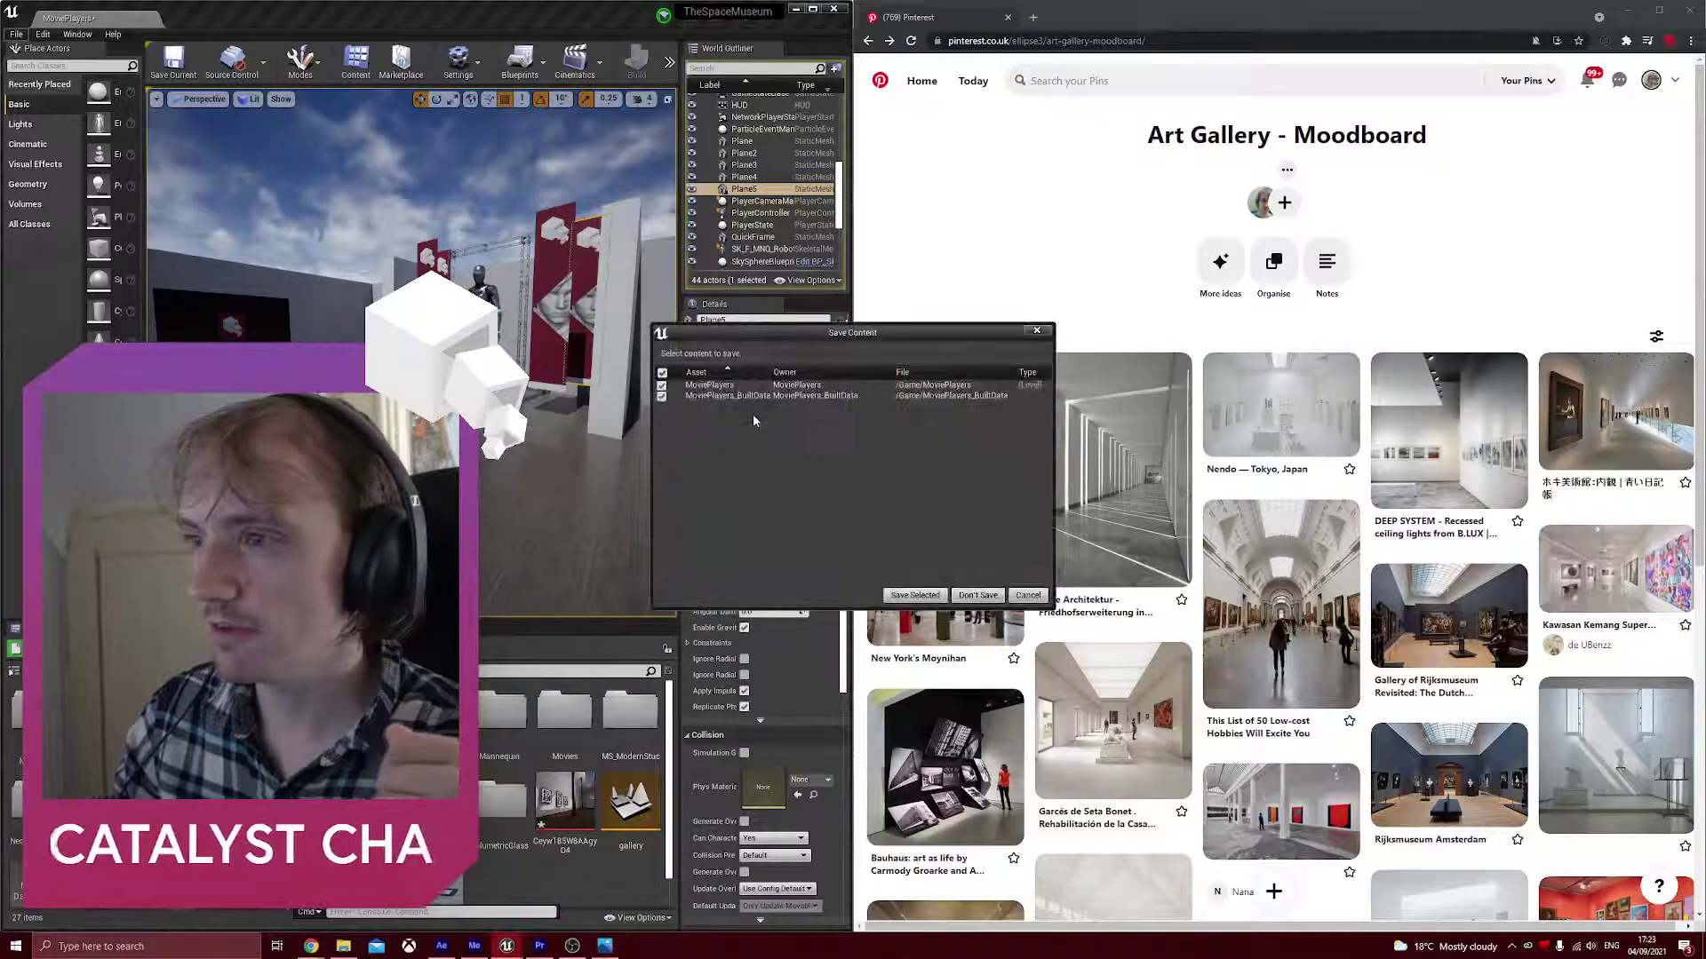
{"action": "left_click", "coordinate": [916, 595]}
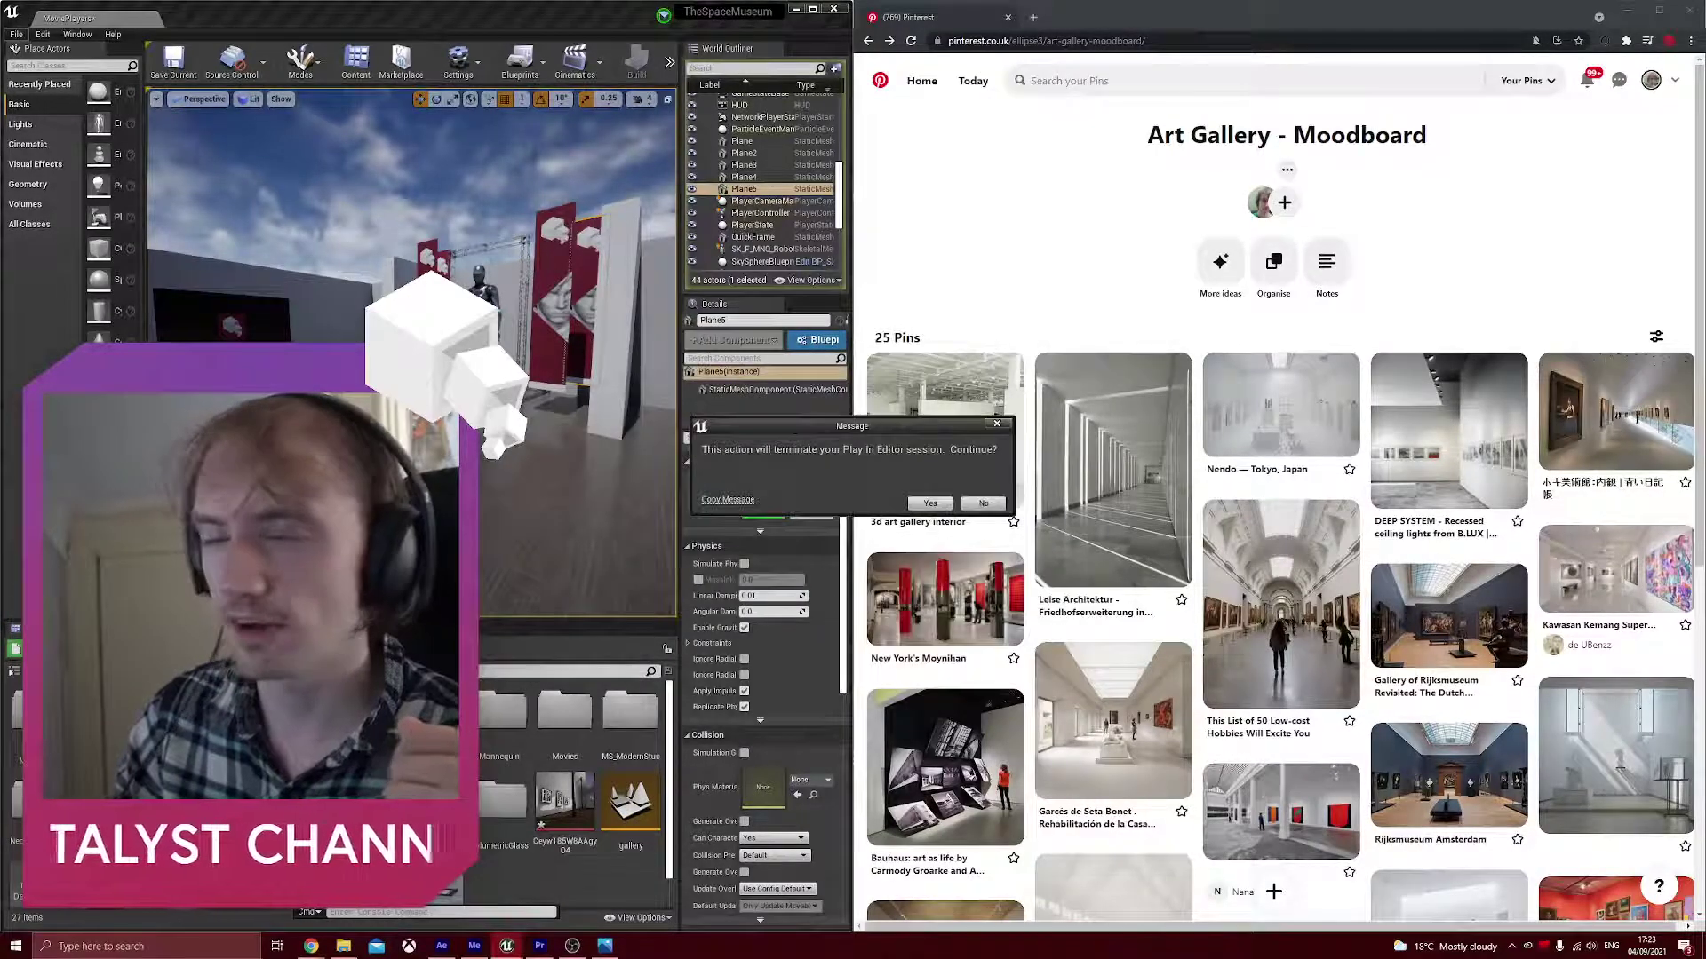
{"action": "left_click", "coordinate": [929, 503]}
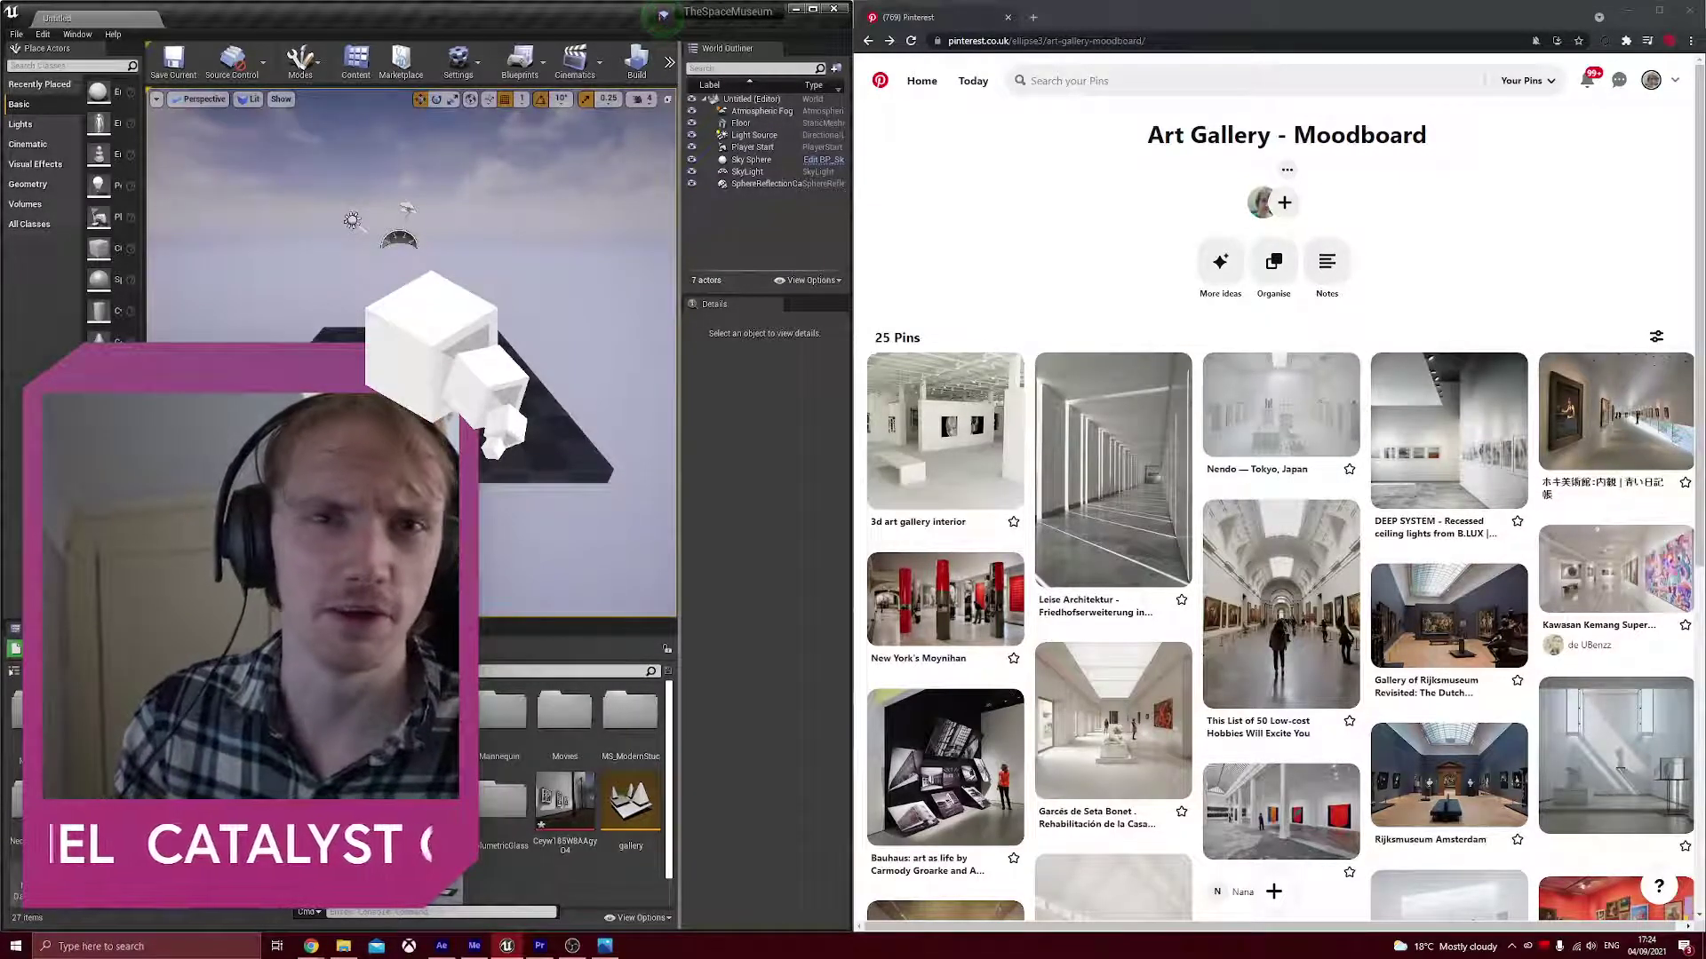
- Delete the default Floor from the new level
{"action": "left_click", "coordinate": [426, 422]}
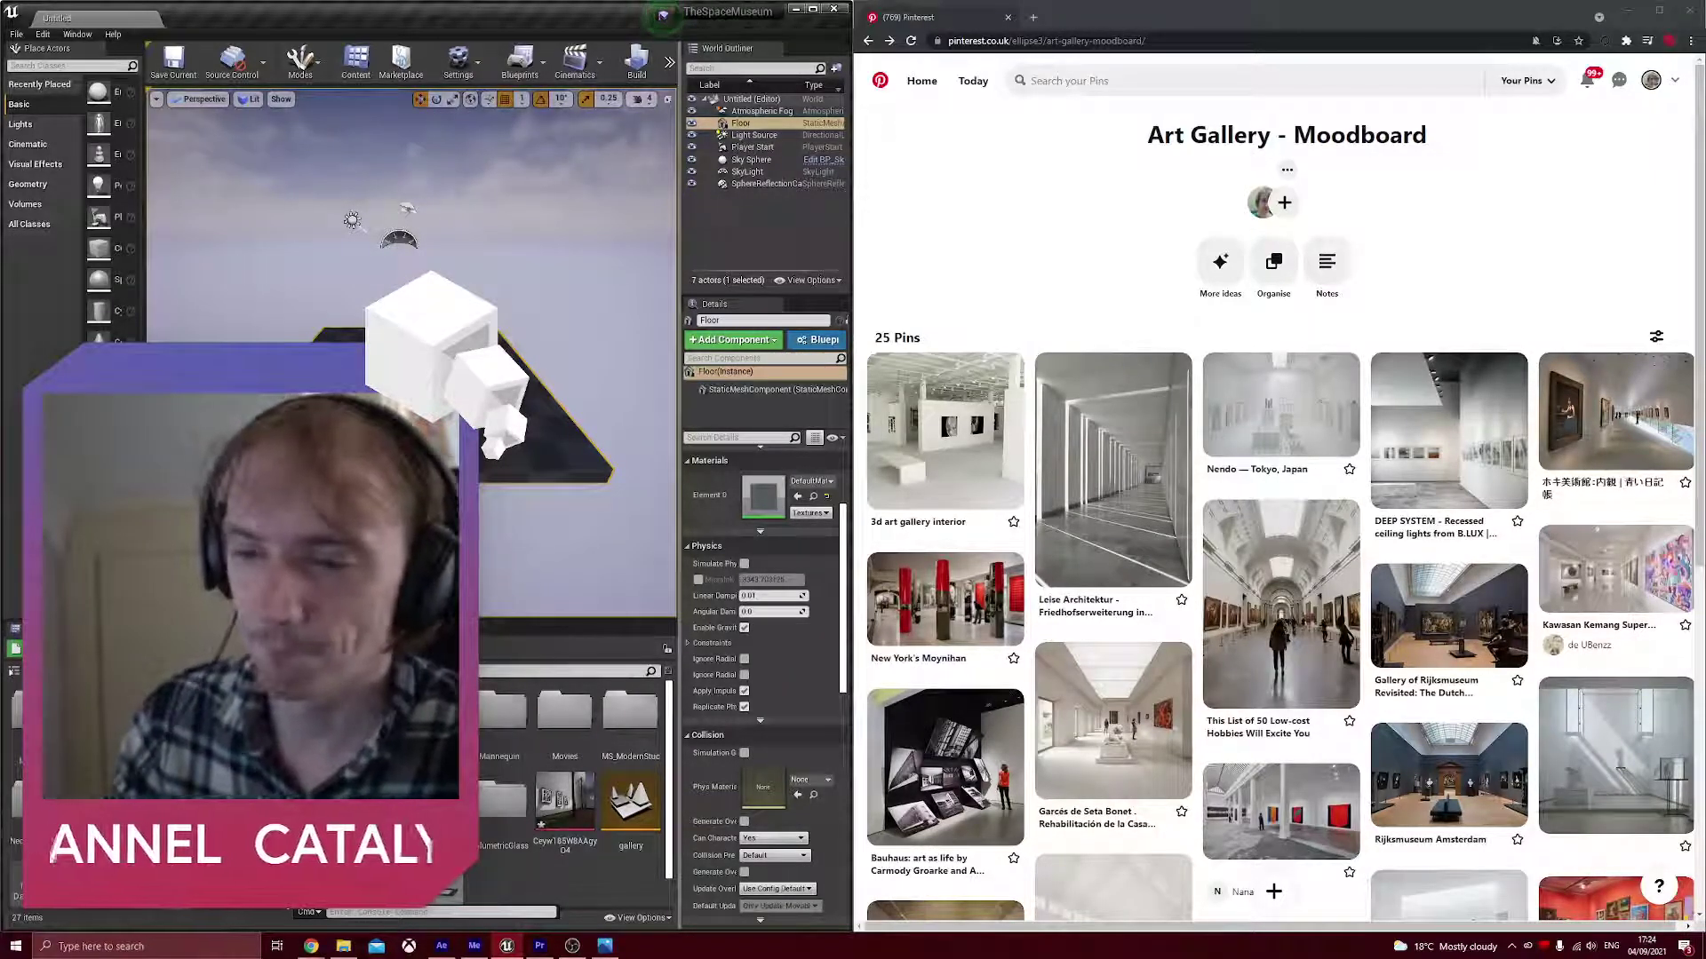
{"action": "key", "text": "Delete"}
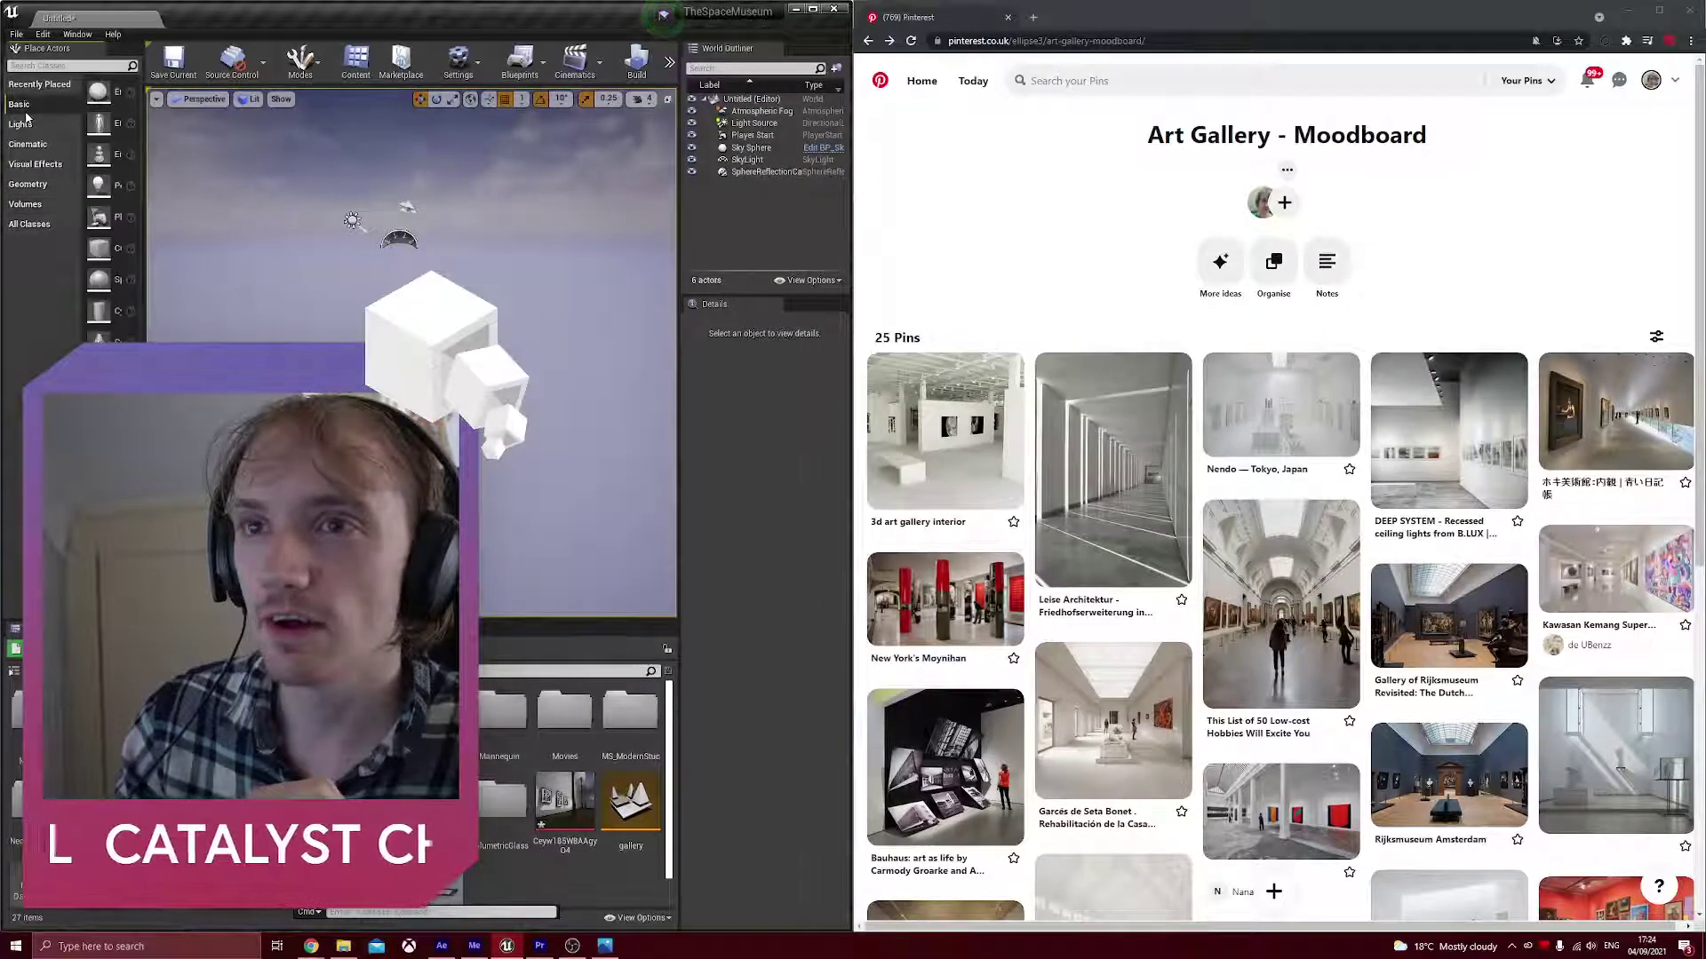
- Maximize the editor window and place a Box geometry brush in the middle of the empty level
{"action": "left_click", "coordinate": [25, 206]}
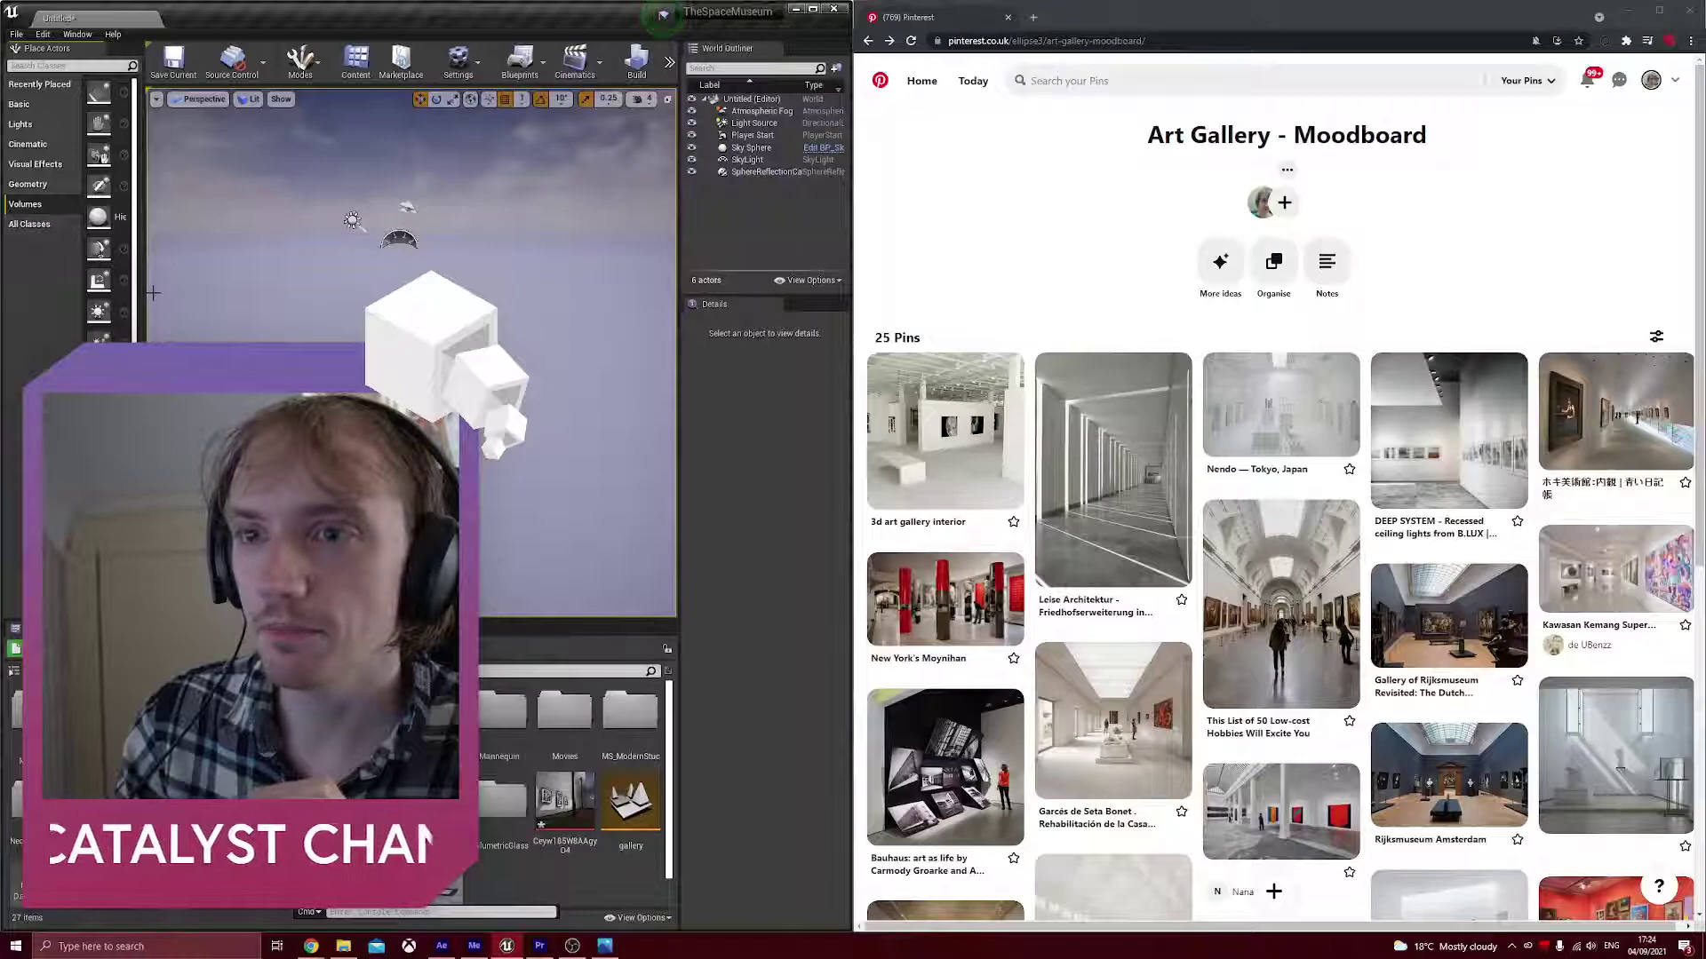
{"action": "left_click", "coordinate": [812, 9]}
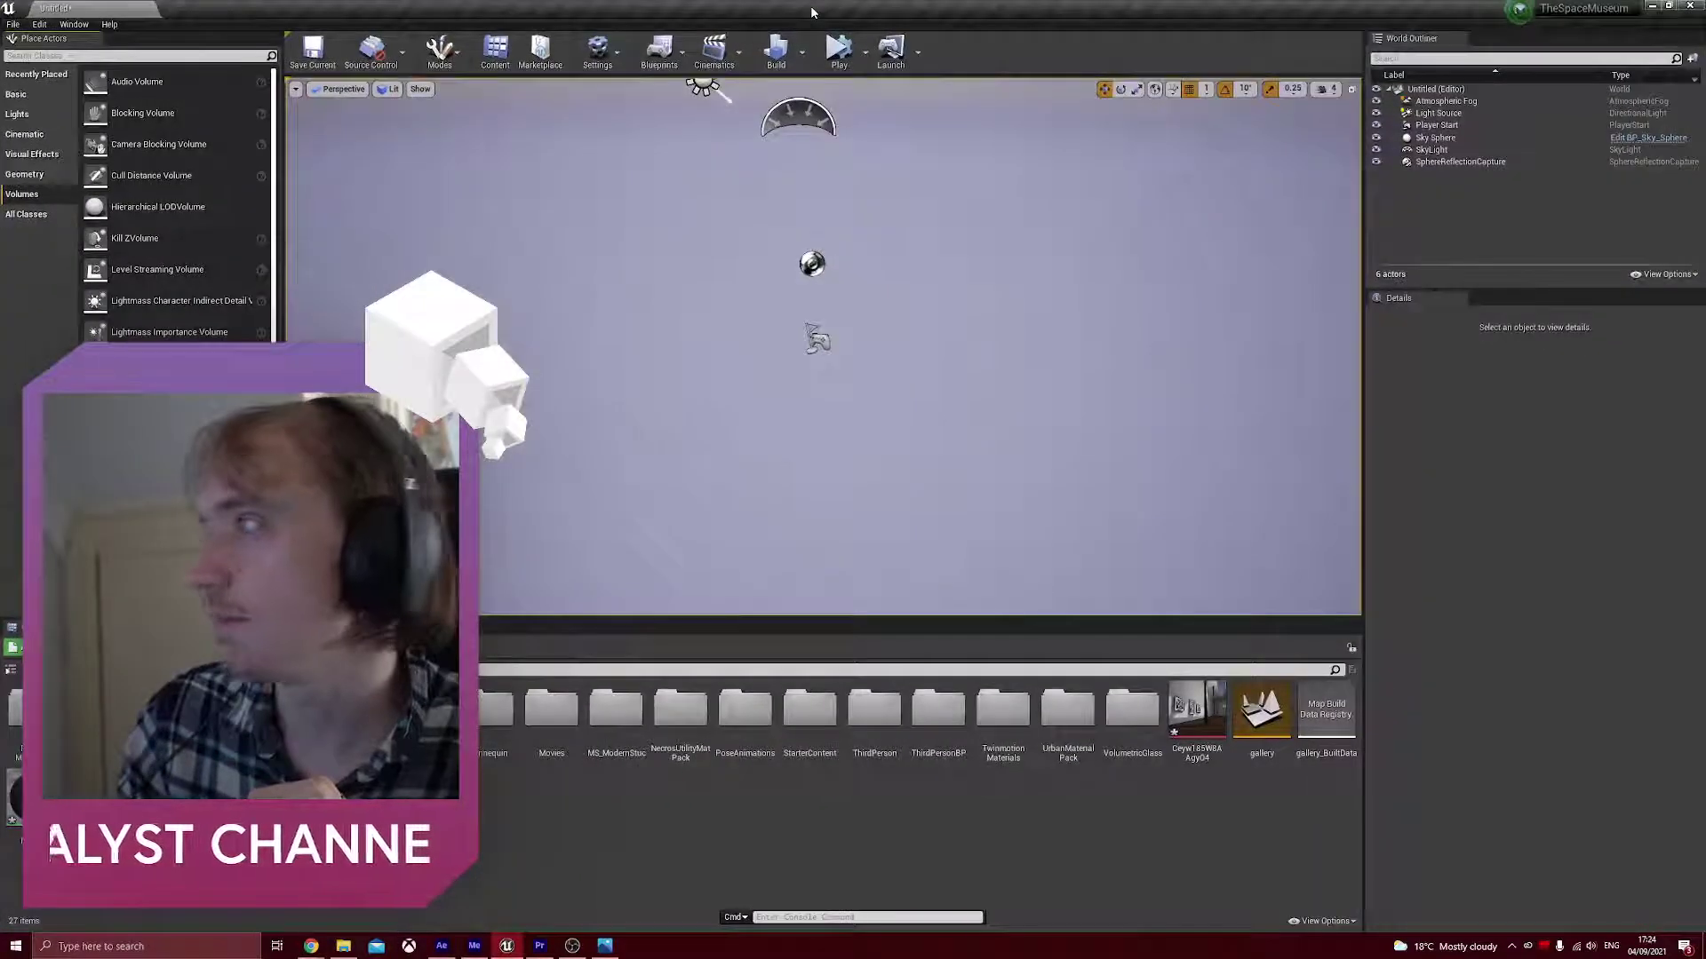
{"action": "left_click", "coordinate": [34, 175]}
{"action": "mouse_move", "coordinate": [134, 82]}
{"action": "left_mouse_down"}
{"action": "mouse_move", "coordinate": [338, 88]}
{"action": "mouse_move", "coordinate": [804, 347]}
{"action": "mouse_move", "coordinate": [809, 380]}
{"action": "left_mouse_up"}
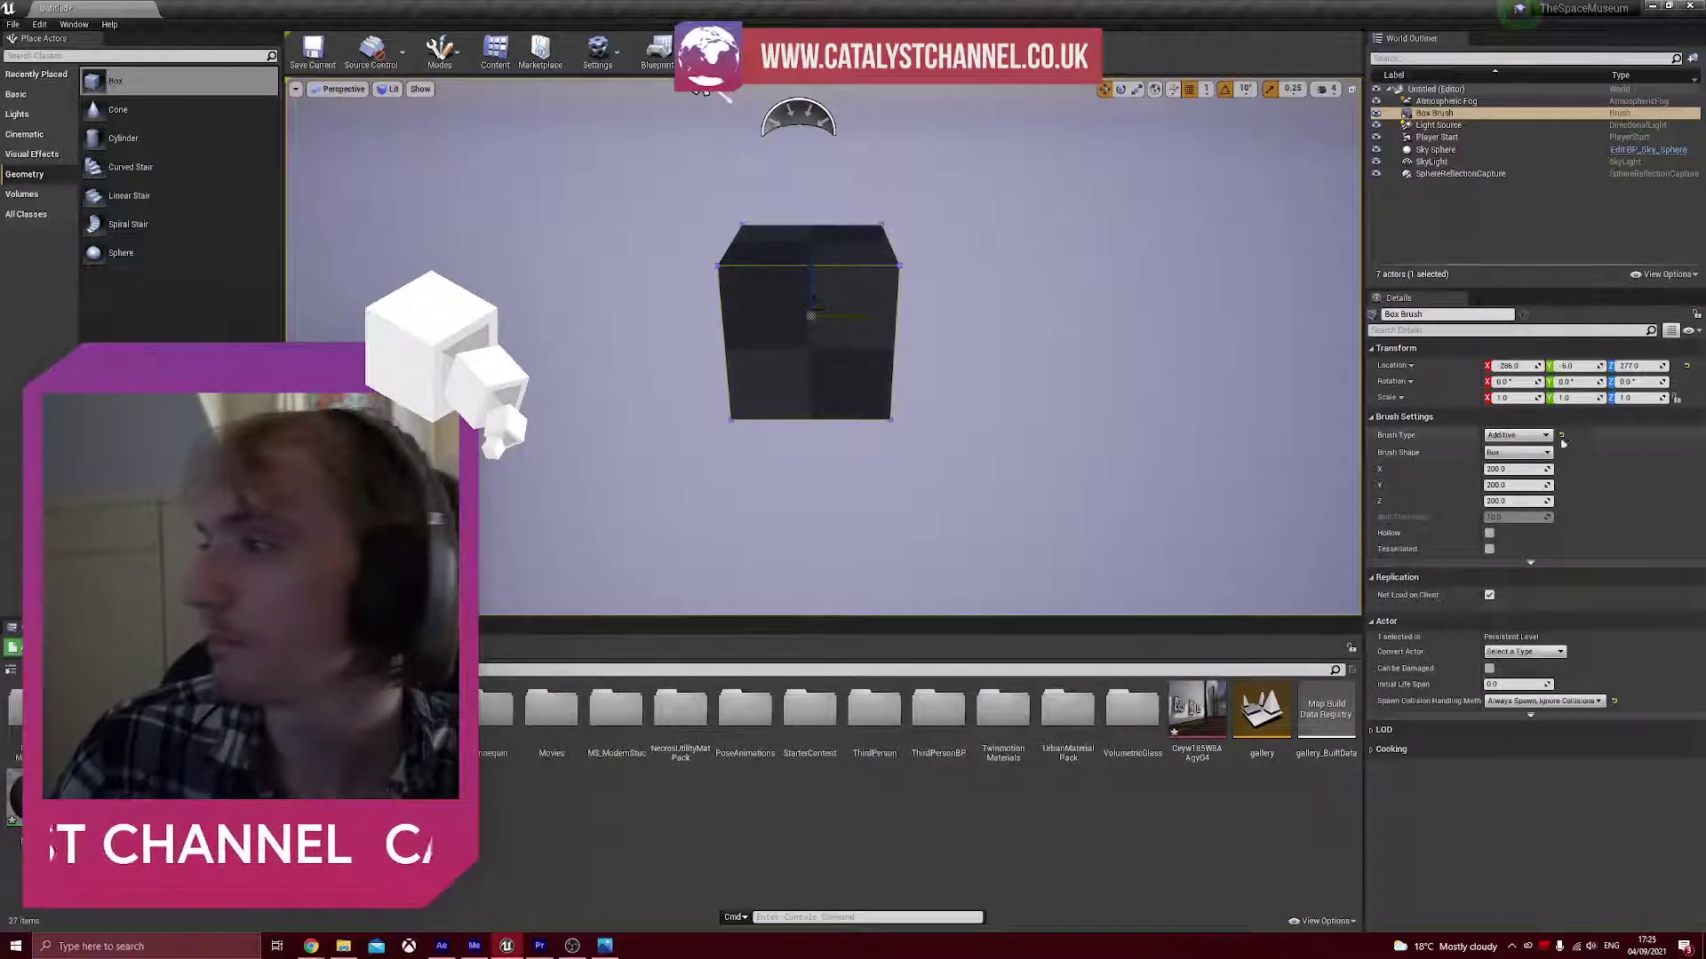
- Set the box brush's X and Y sizes to 1100 each to form a wide, square block
{"action": "mouse_move", "coordinate": [1497, 469]}
{"action": "left_mouse_down"}
{"action": "mouse_move", "coordinate": [1546, 469]}
{"action": "mouse_move", "coordinate": [1510, 469]}
{"action": "left_mouse_up"}
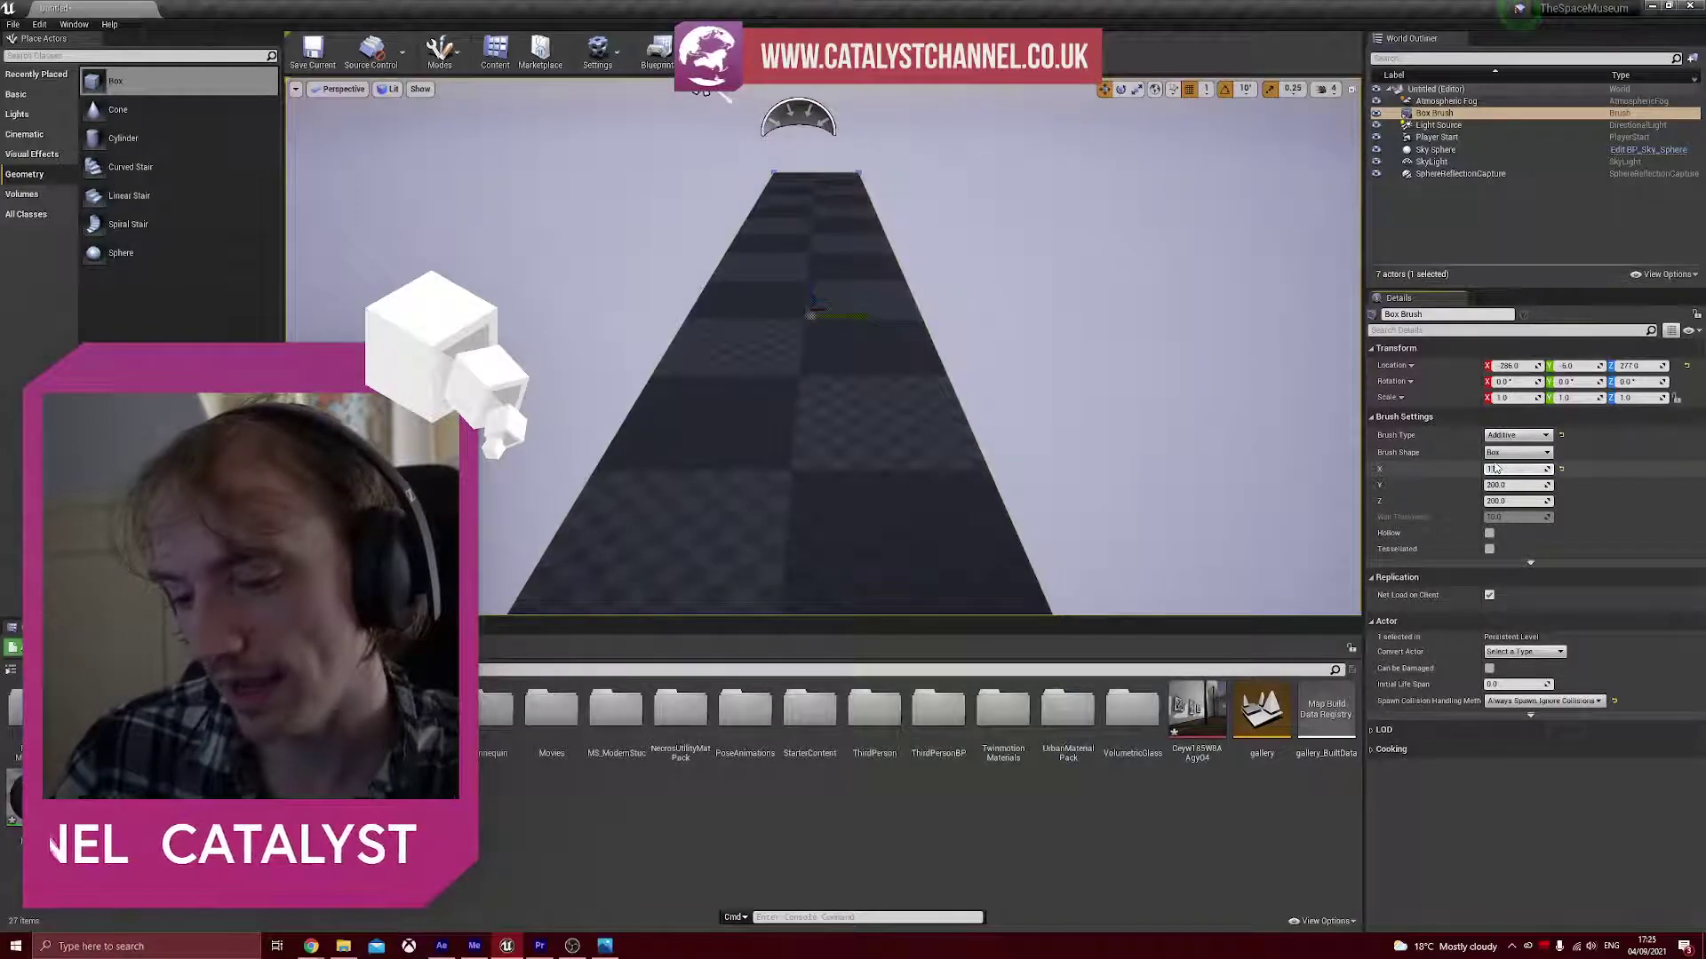
{"action": "type", "text": "00"}
{"action": "left_click", "coordinate": [1510, 486]}
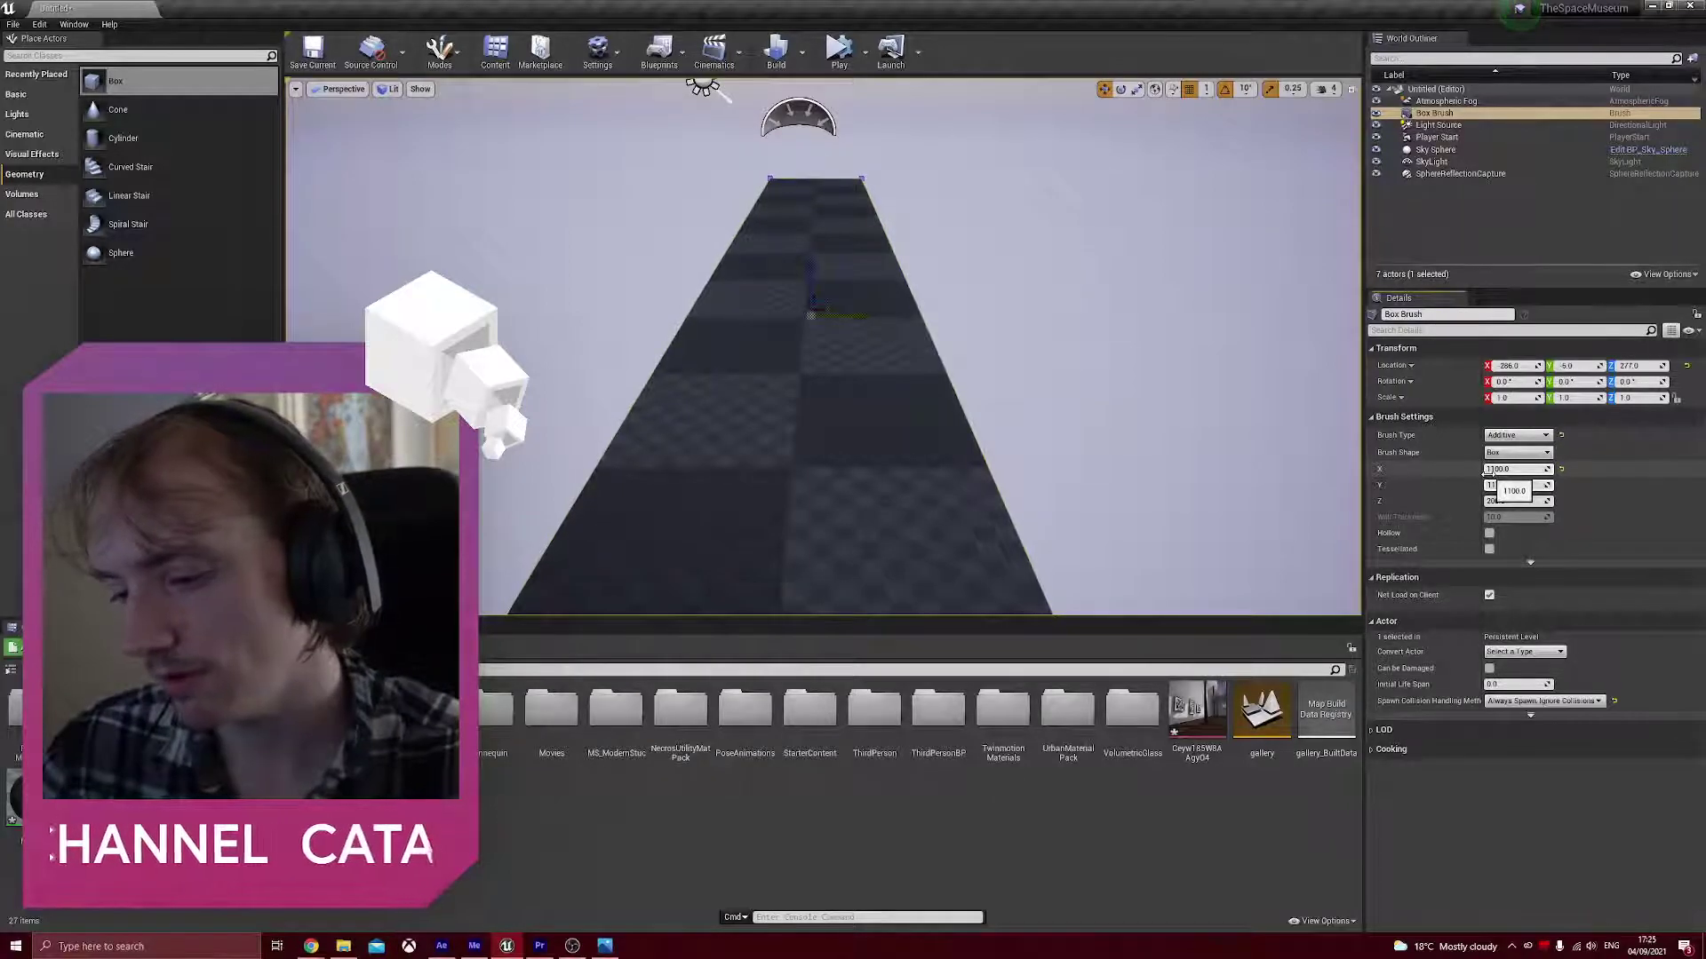
{"action": "type", "text": "100"}
{"action": "key", "text": "Return"}
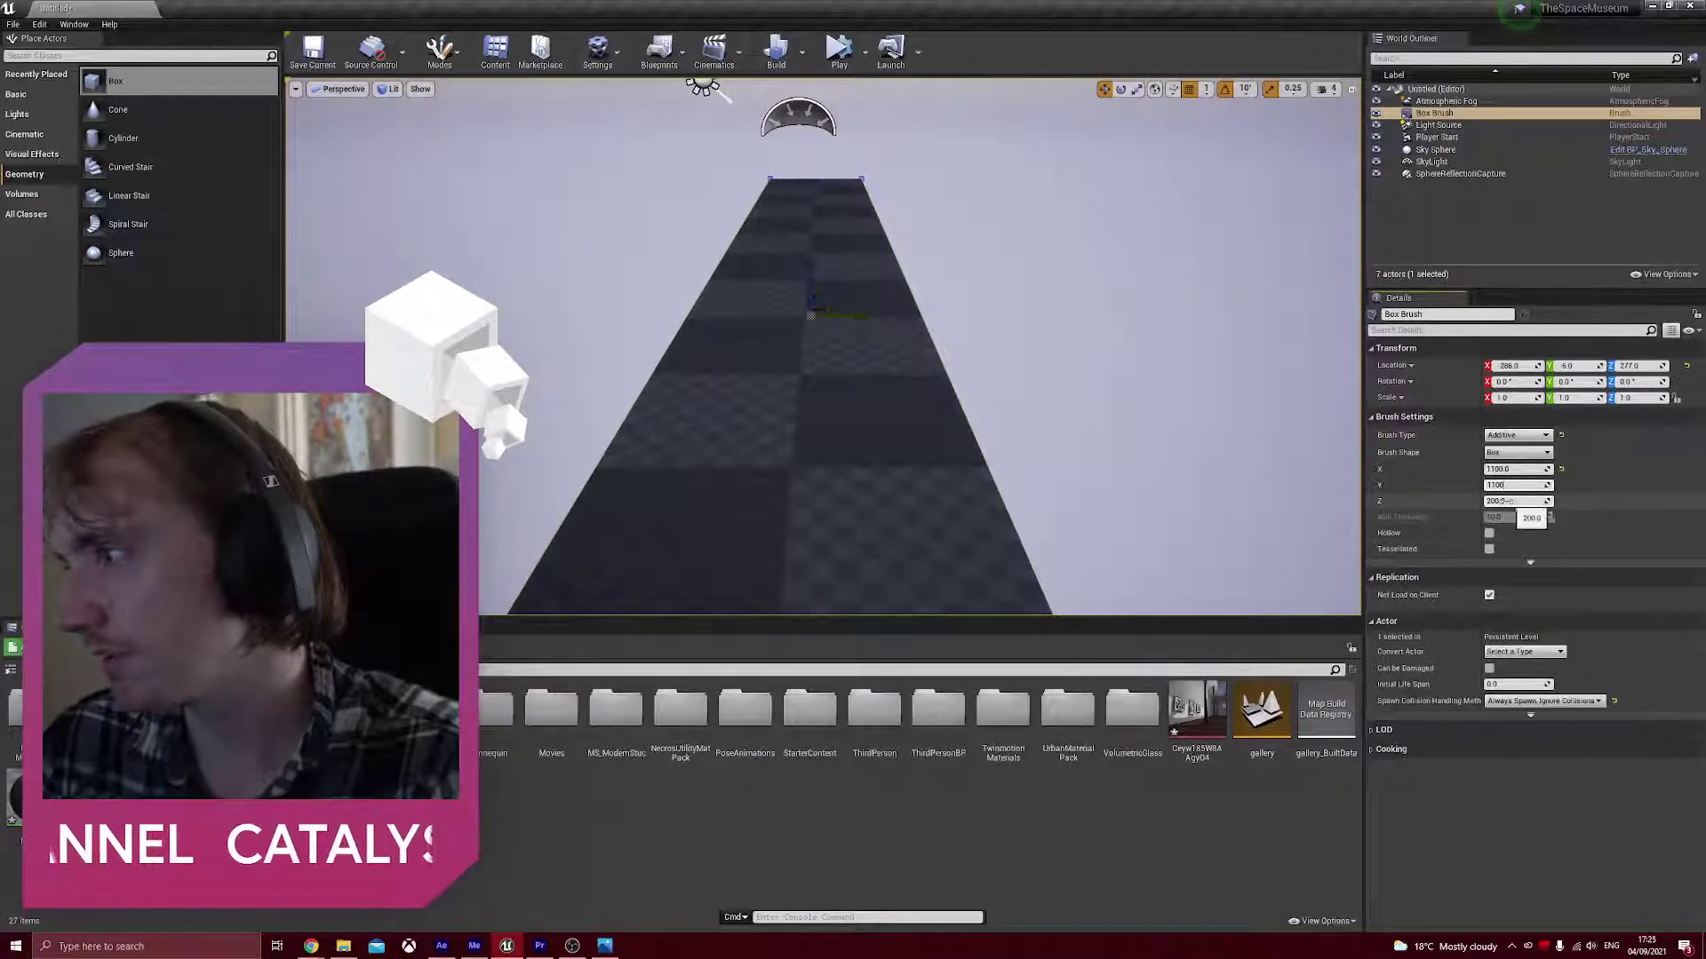
{"action": "scroll", "coordinate": [823, 347], "scroll_direction": "up", "scroll_amount": 2}
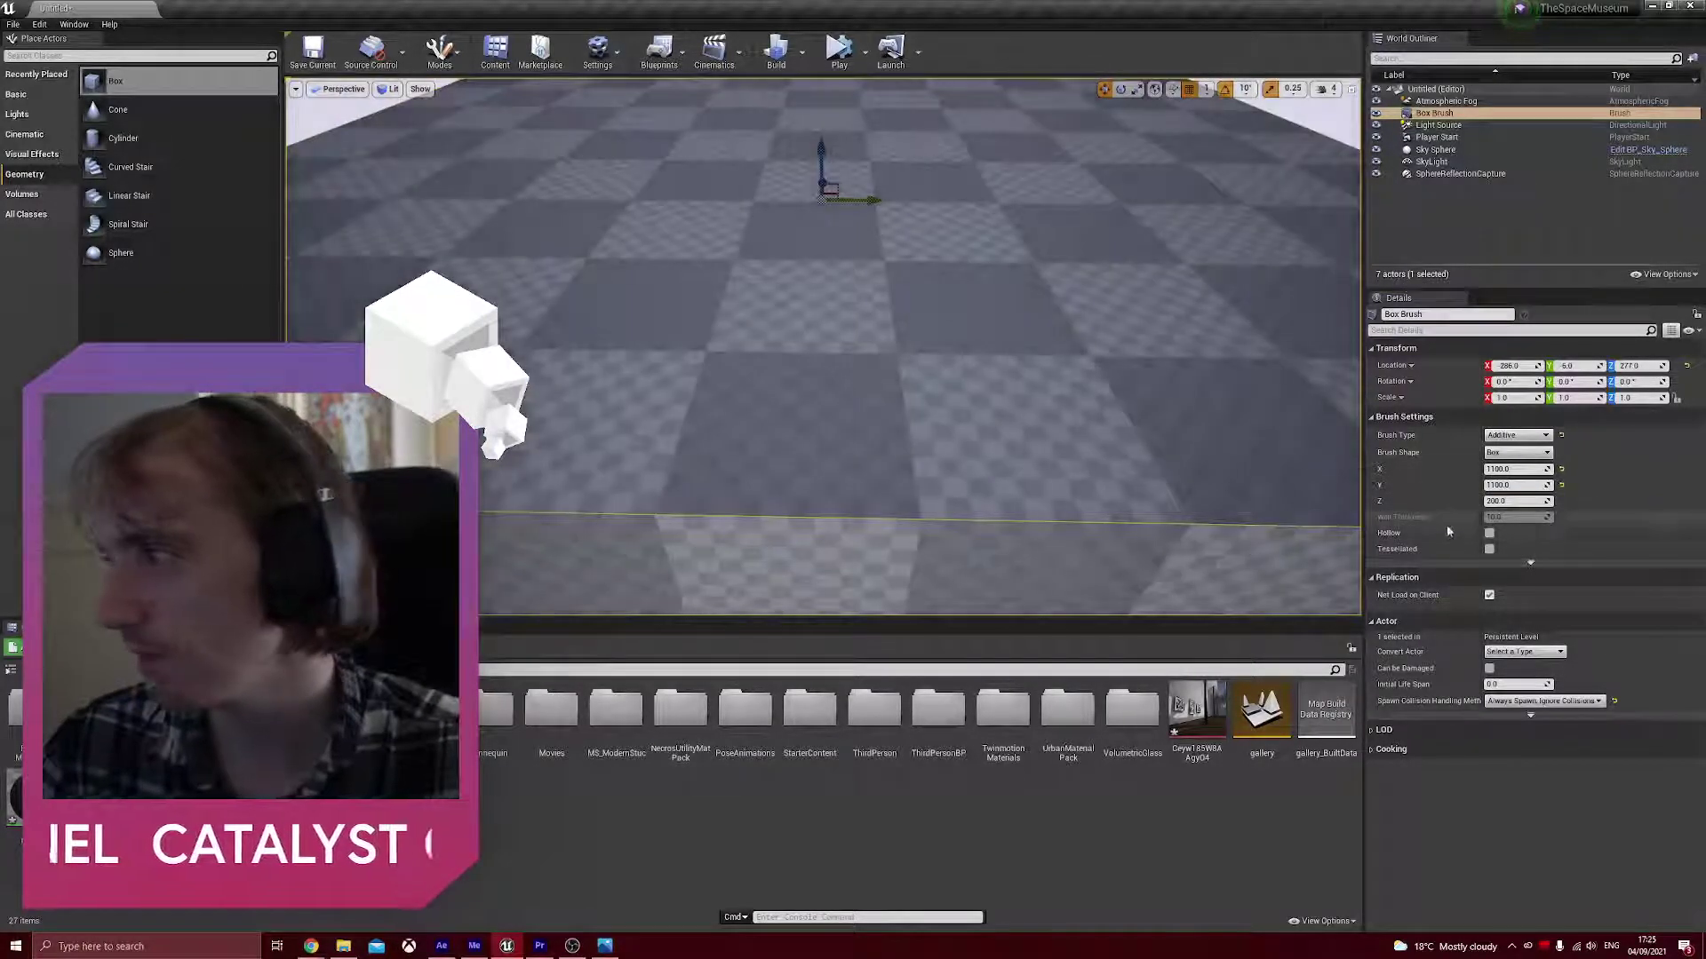
- Make the box brush hollow with a wall thickness of about 200, and check the interior
{"action": "left_click", "coordinate": [1489, 533]}
{"action": "mouse_move", "coordinate": [824, 346]}
{"action": "right_mouse_down"}
{"action": "mouse_move", "coordinate": [804, 244]}
{"action": "mouse_move", "coordinate": [724, 147]}
{"action": "mouse_move", "coordinate": [738, 258]}
{"action": "right_mouse_up"}
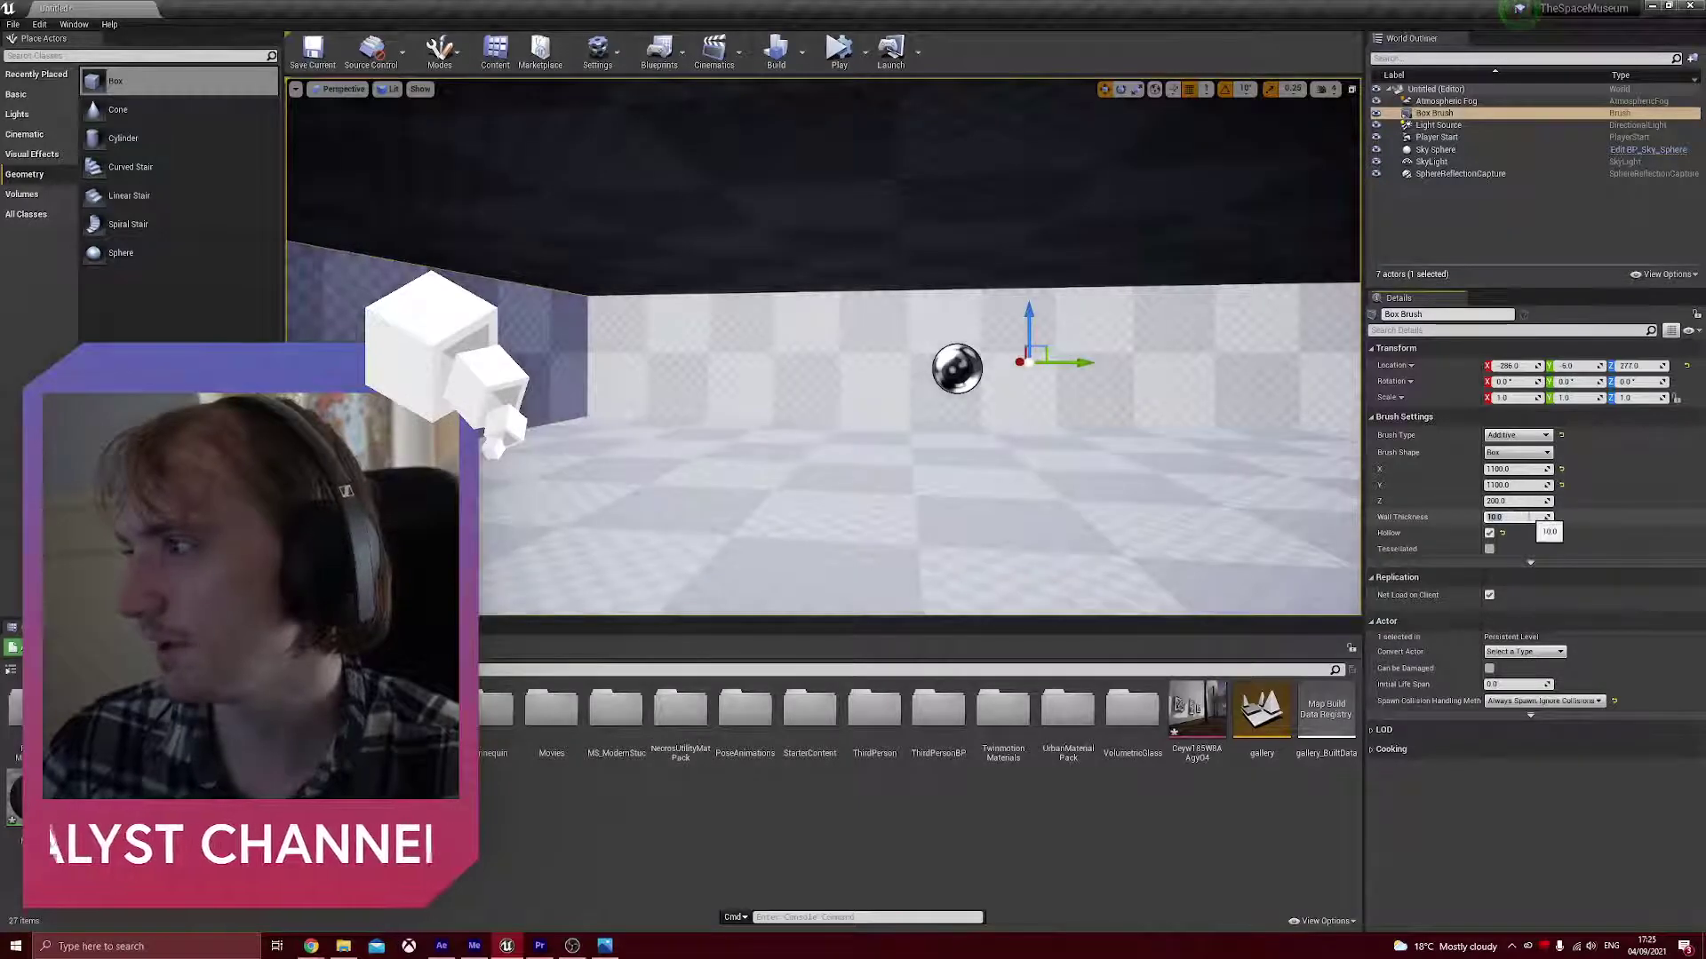
{"action": "left_click", "coordinate": [1511, 516]}
{"action": "type", "text": "200"}
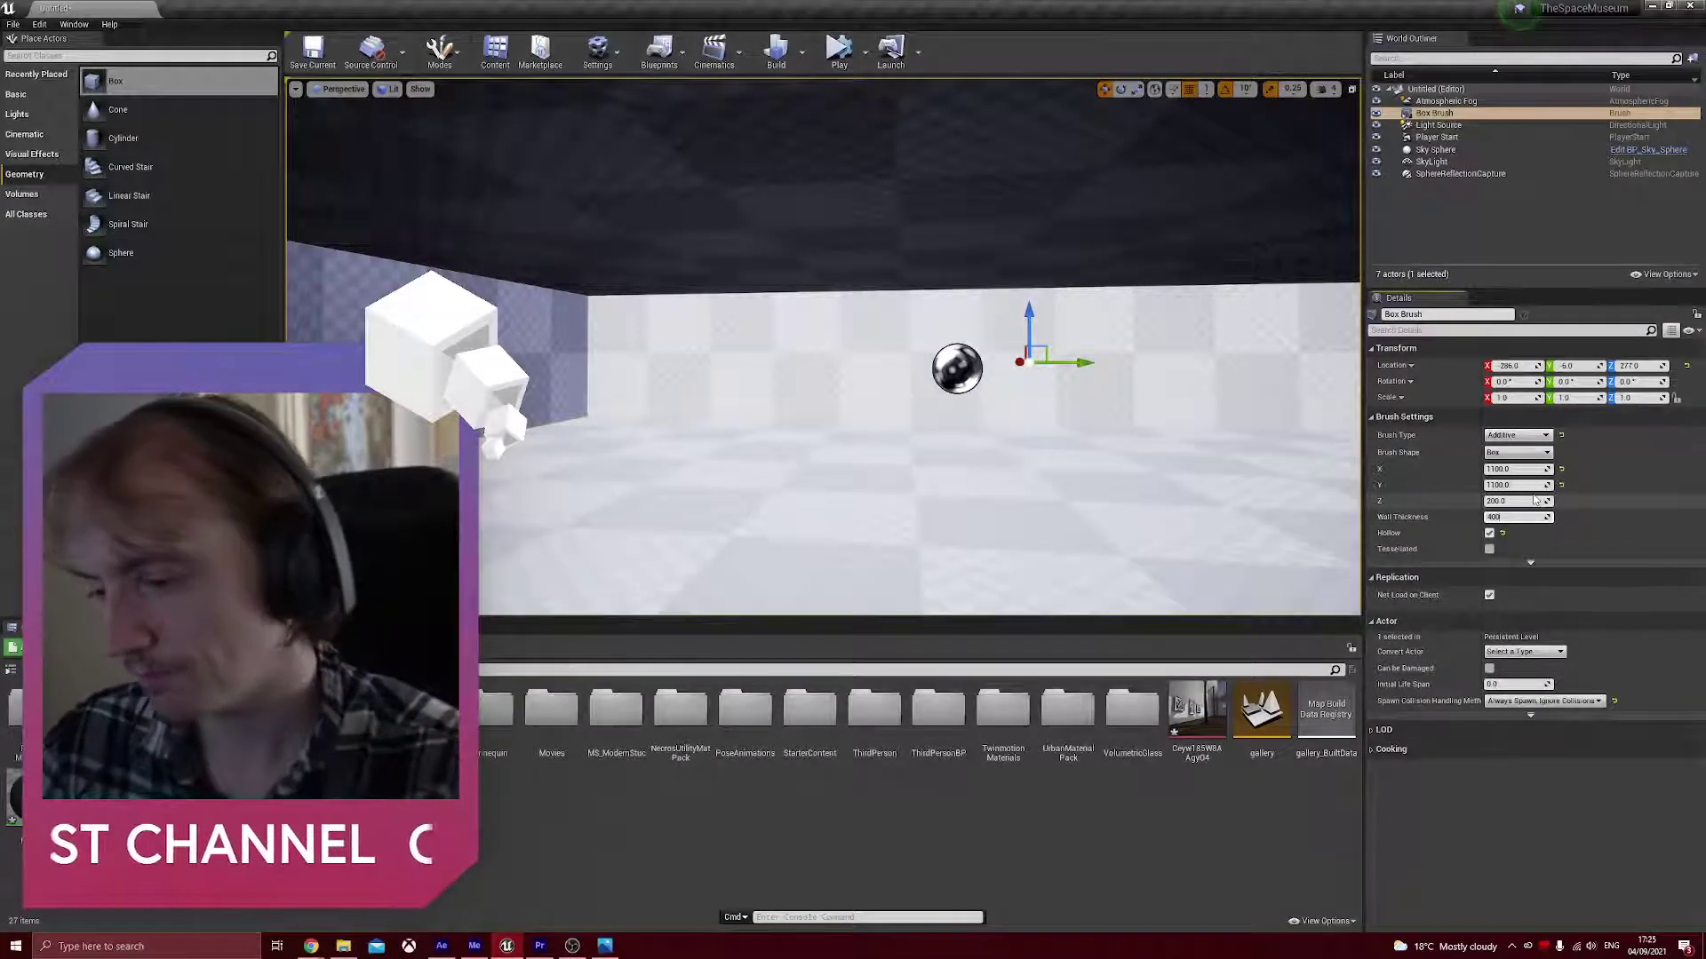
{"action": "key", "text": "Return"}
{"action": "right_click_drag", "start_coordinate": [1020, 356], "coordinate": [1073, 359]}
{"action": "key", "text": "s"}
{"action": "key", "text": "w"}
{"action": "key", "text": "s"}
- Try Z heights of 400 and 1000 for the hollow box brush
{"action": "left_click", "coordinate": [1508, 517]}
{"action": "left_click", "coordinate": [1501, 501]}
{"action": "type", "text": "400"}
{"action": "key", "text": "Return"}
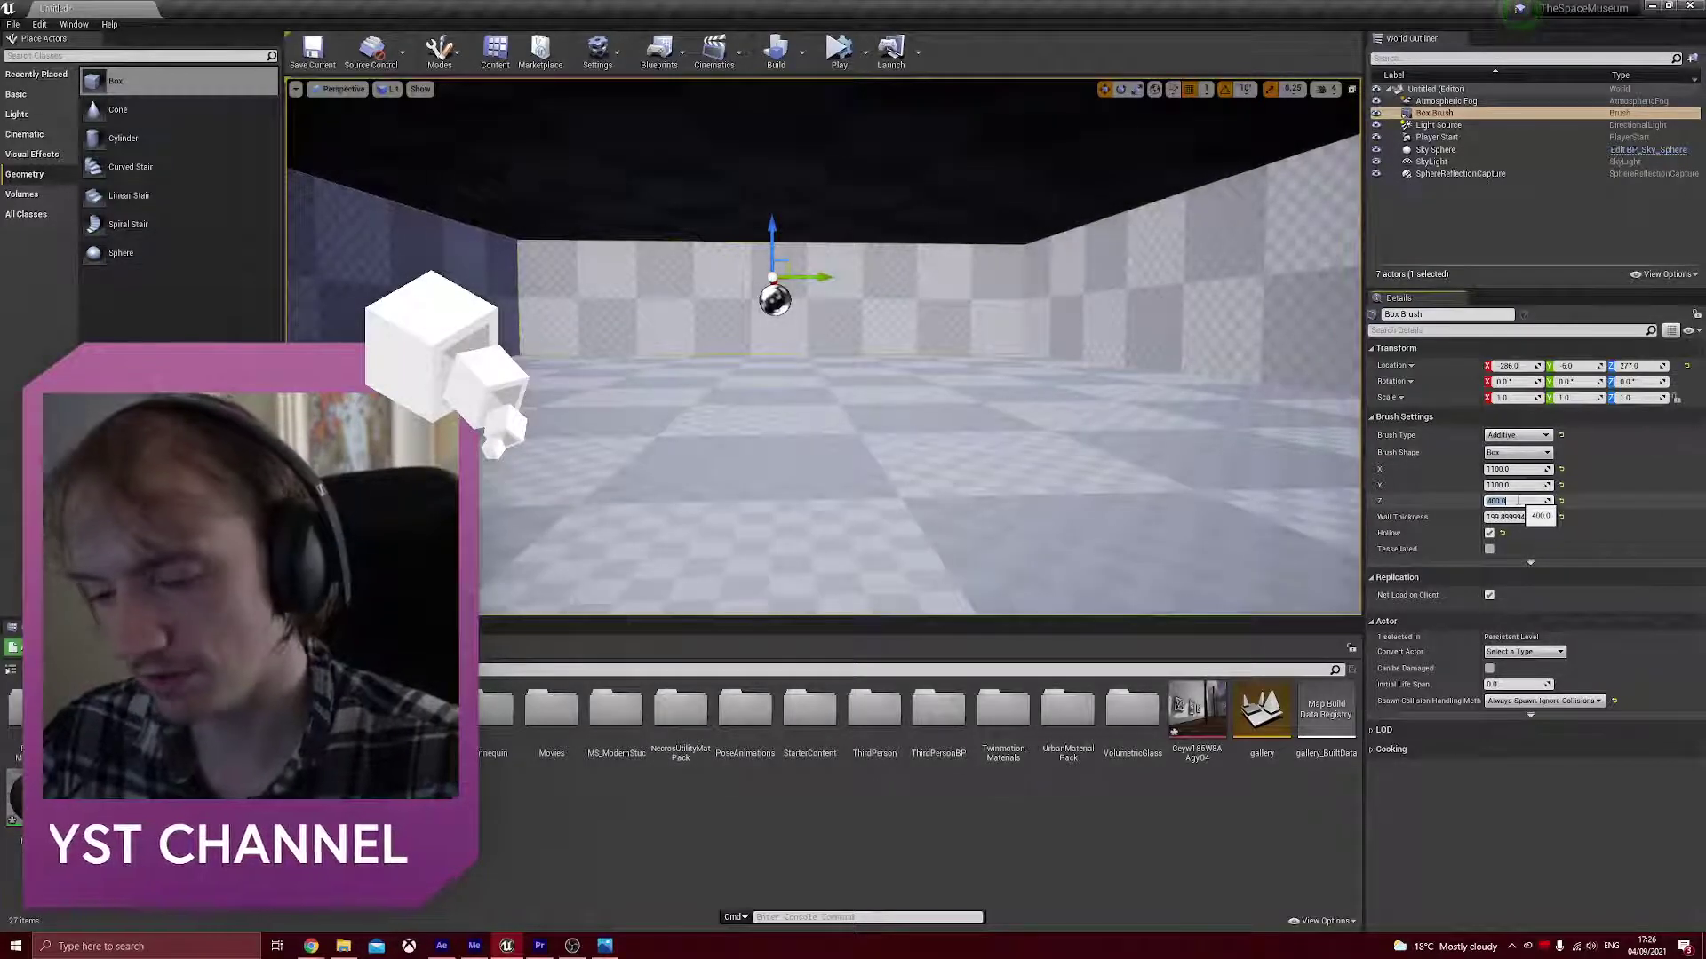
{"action": "type", "text": "1000"}
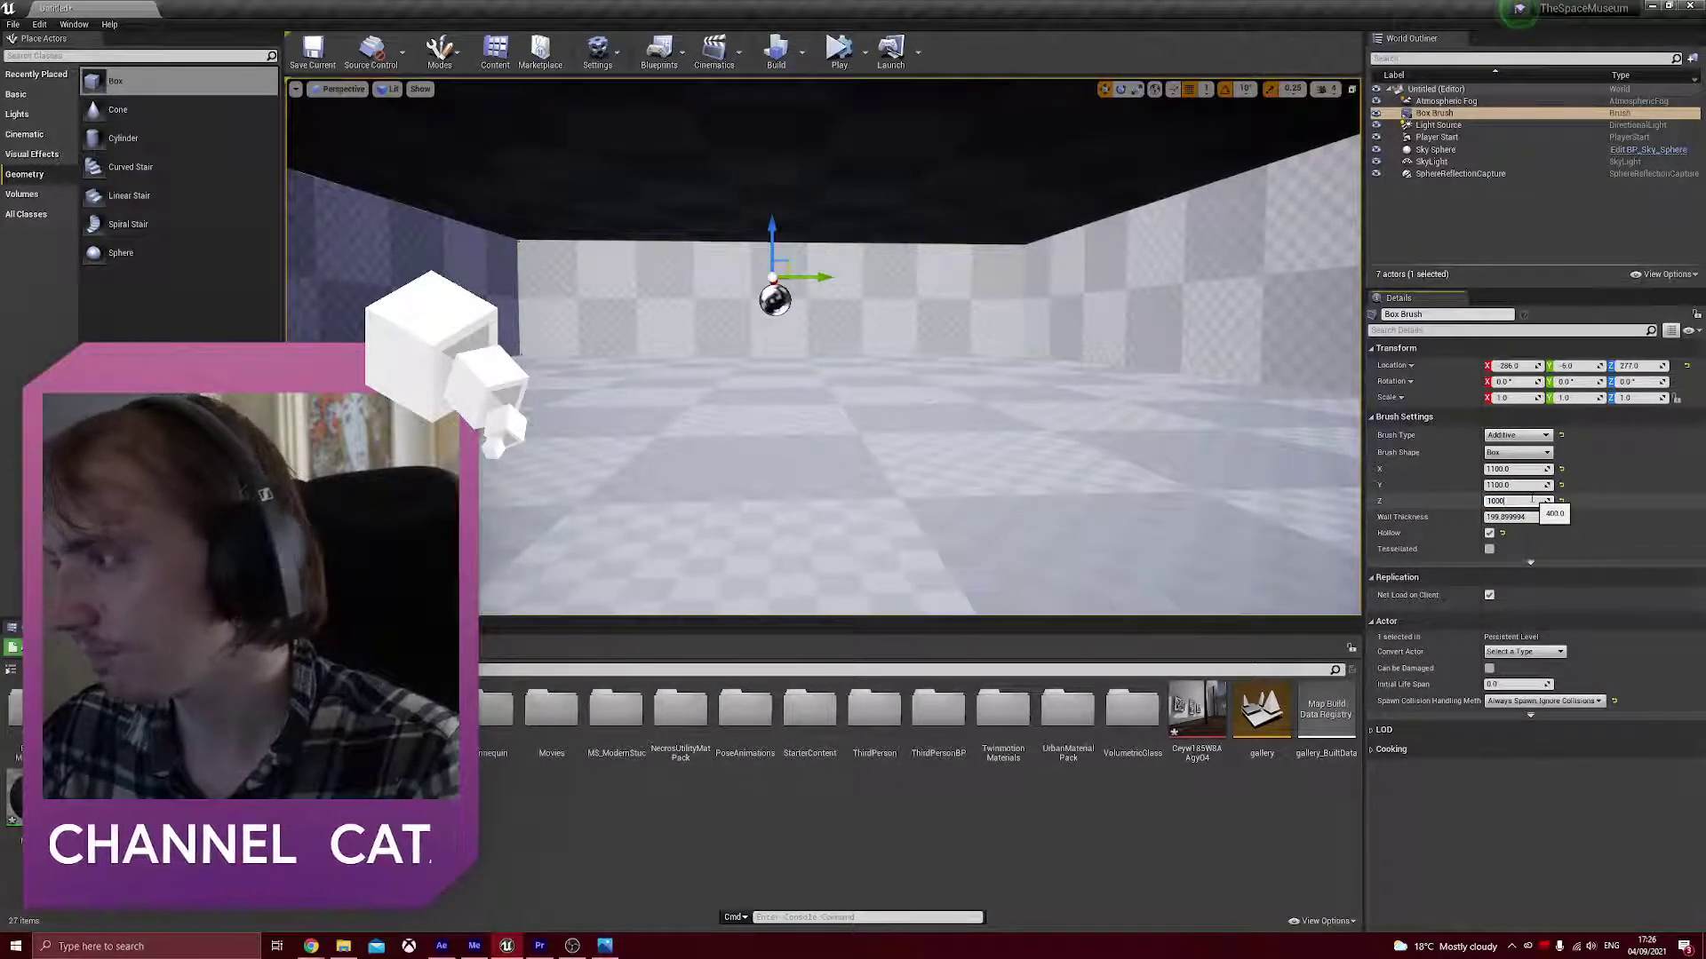
{"action": "key", "text": "Return"}
- Set the hollow box brush's Z height to 750 and view the room's proportions from inside
{"action": "mouse_move", "coordinate": [1053, 371]}
{"action": "right_mouse_down"}
{"action": "mouse_move", "coordinate": [1021, 373]}
{"action": "mouse_move", "coordinate": [1053, 371]}
{"action": "right_mouse_up"}
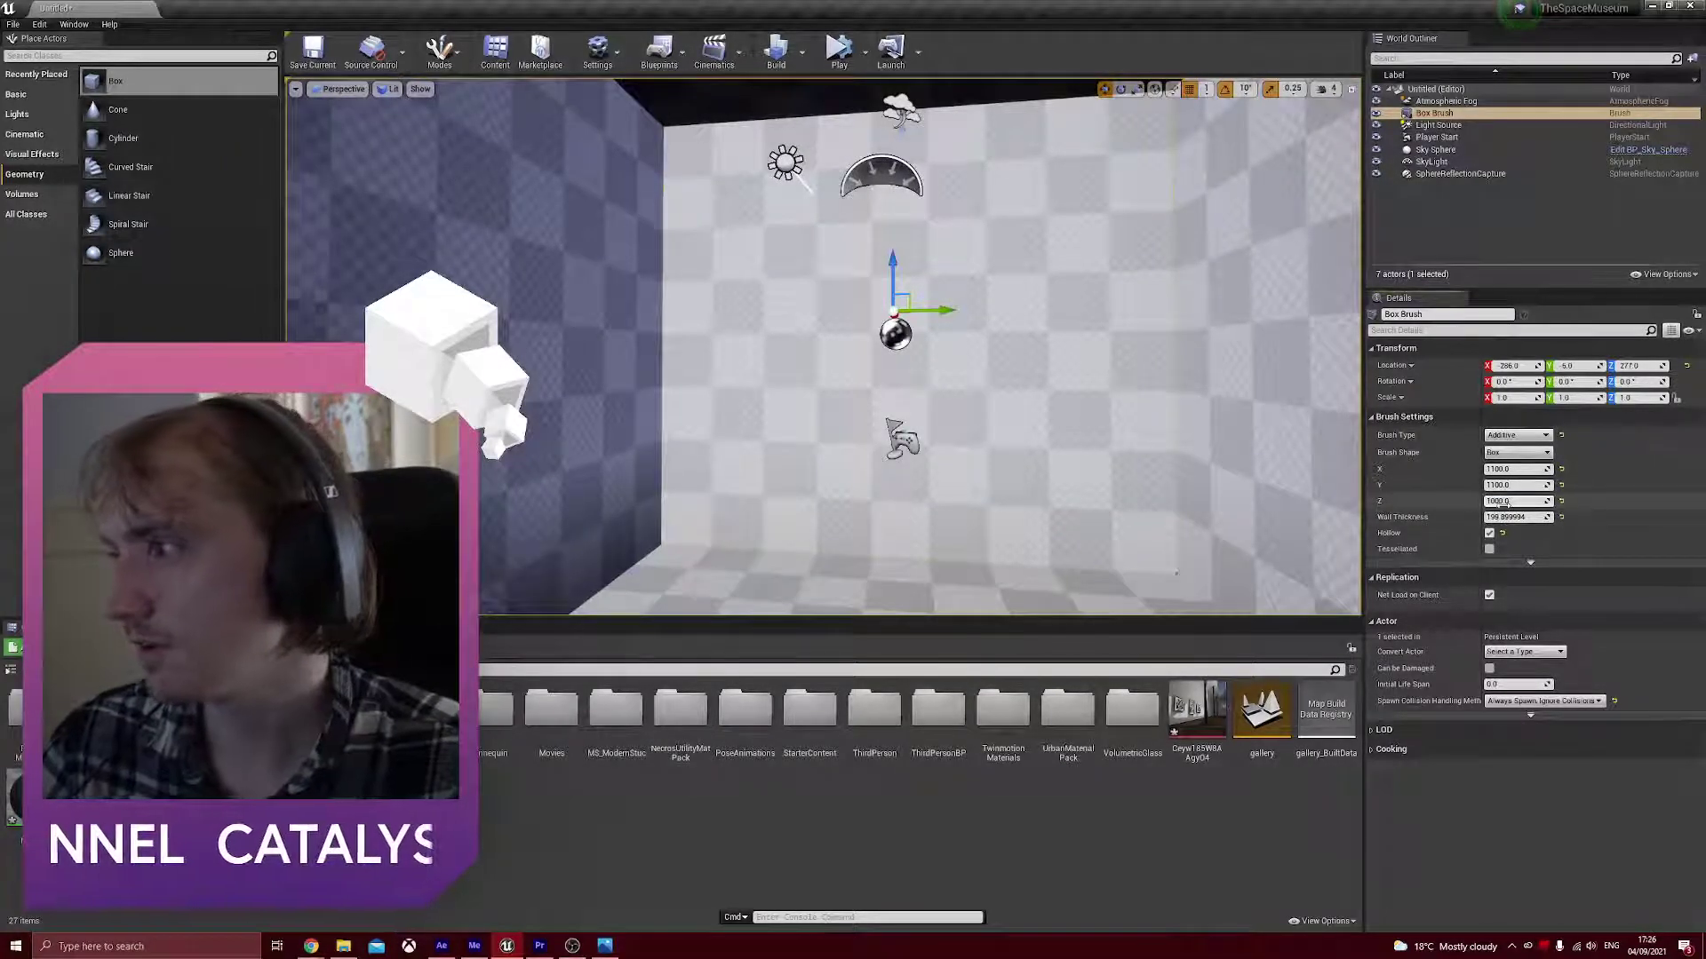
{"action": "type", "text": "750"}
{"action": "key", "text": "Return"}
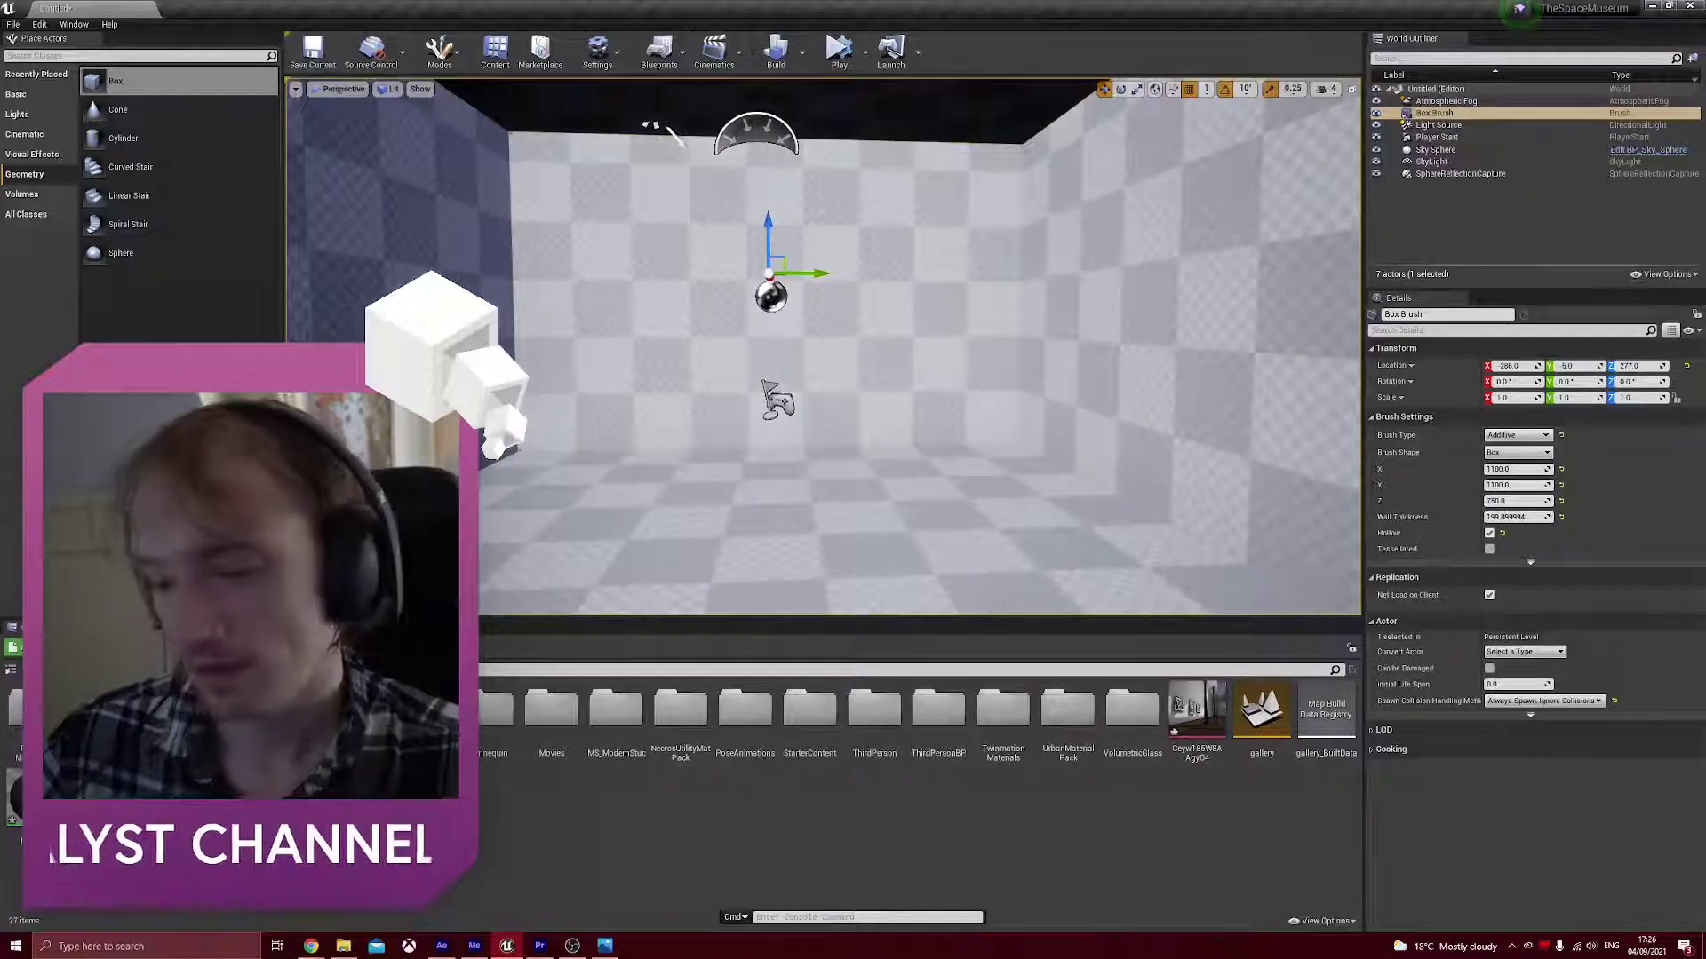
{"action": "scroll", "coordinate": [1036, 464], "scroll_direction": "up", "scroll_amount": 5}
{"action": "right_click_drag", "start_coordinate": [1043, 434], "coordinate": [1079, 435]}
{"action": "key", "text": "w"}
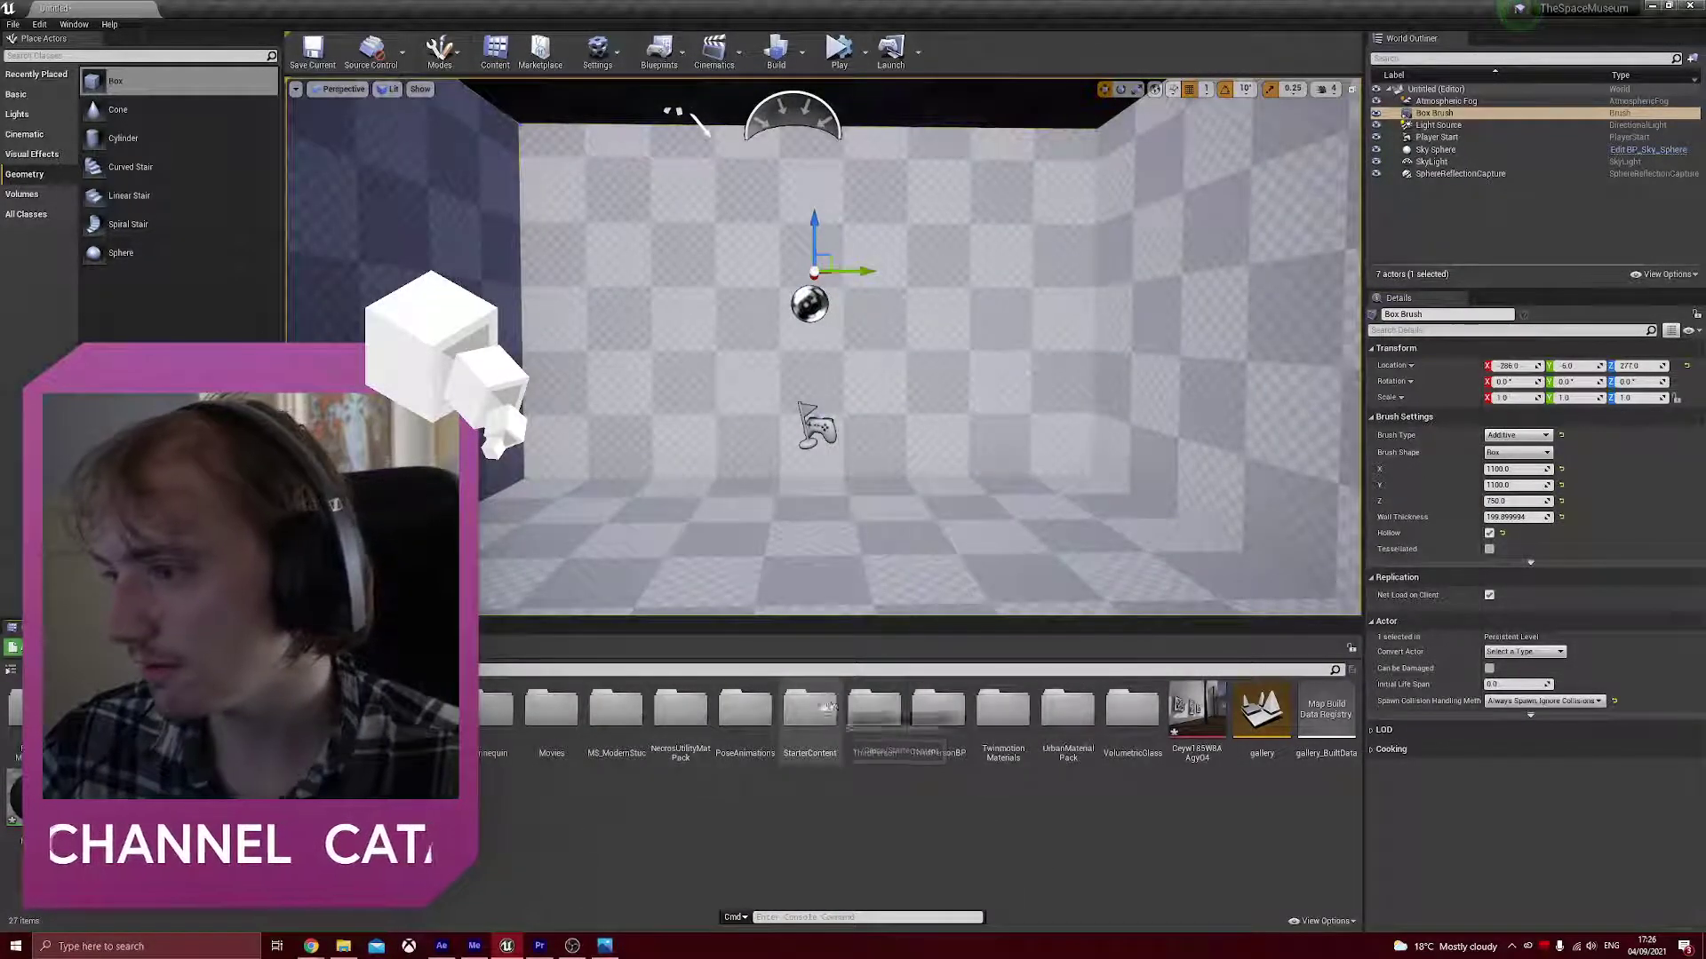
- Browse the ThirdPerson and ThirdPersonBP content folders to locate the third-person character blueprint
{"action": "double_click", "coordinate": [933, 701]}
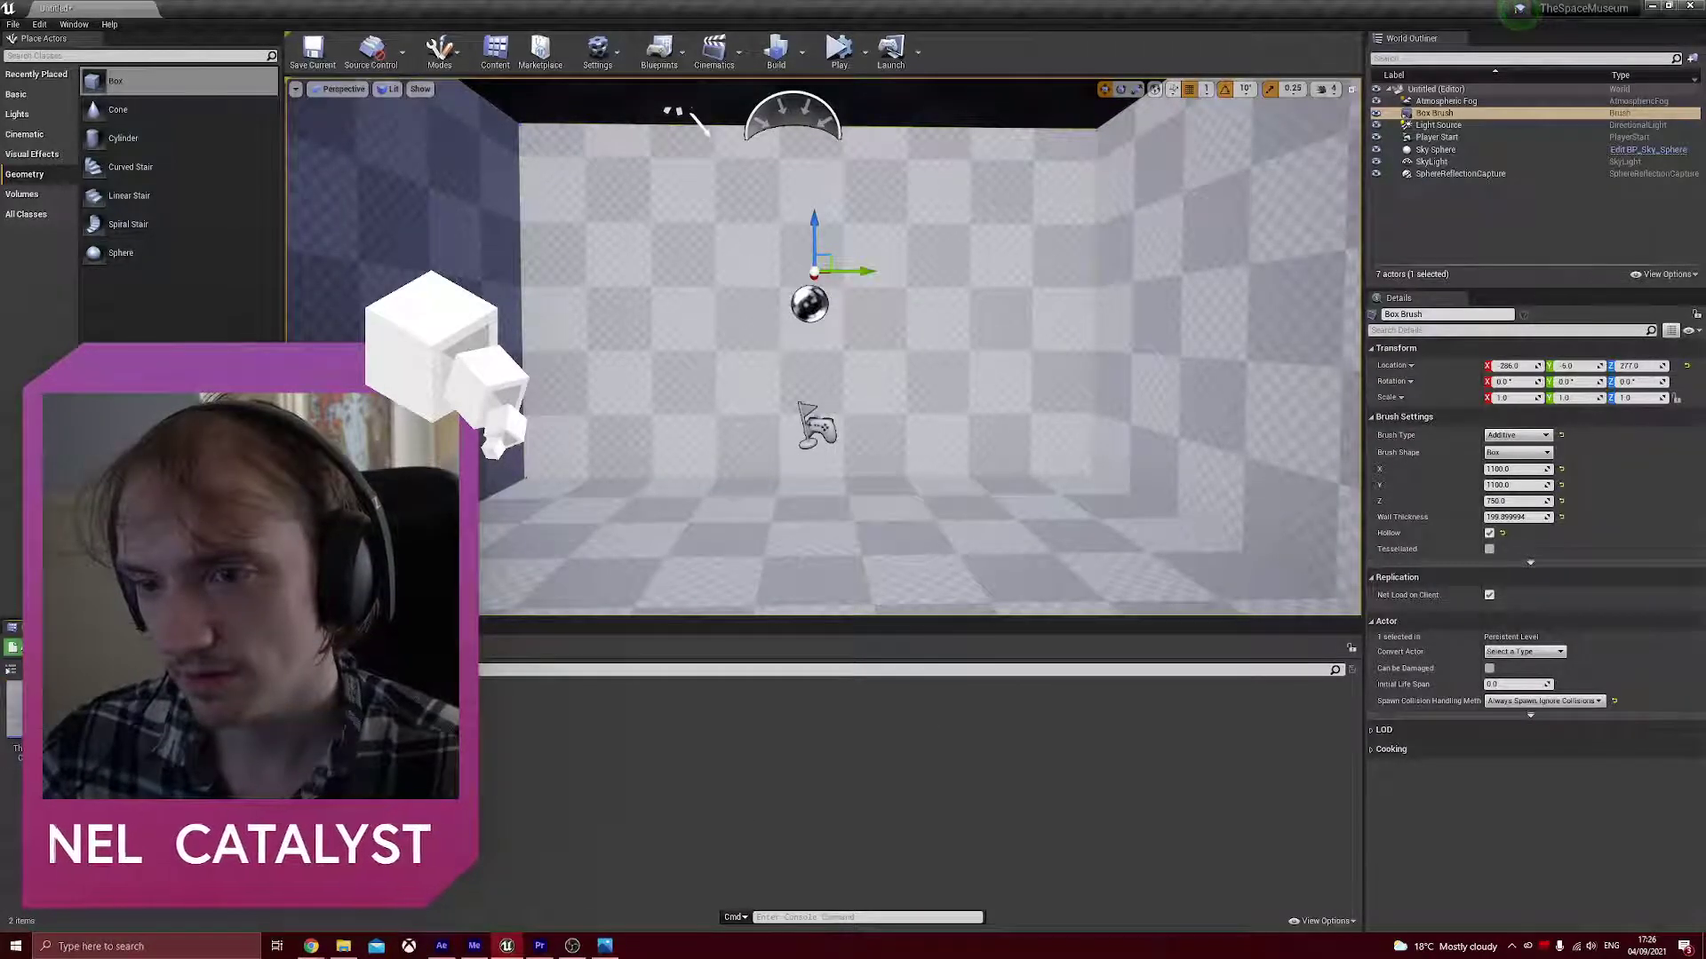
{"action": "left_click", "coordinate": [232, 648]}
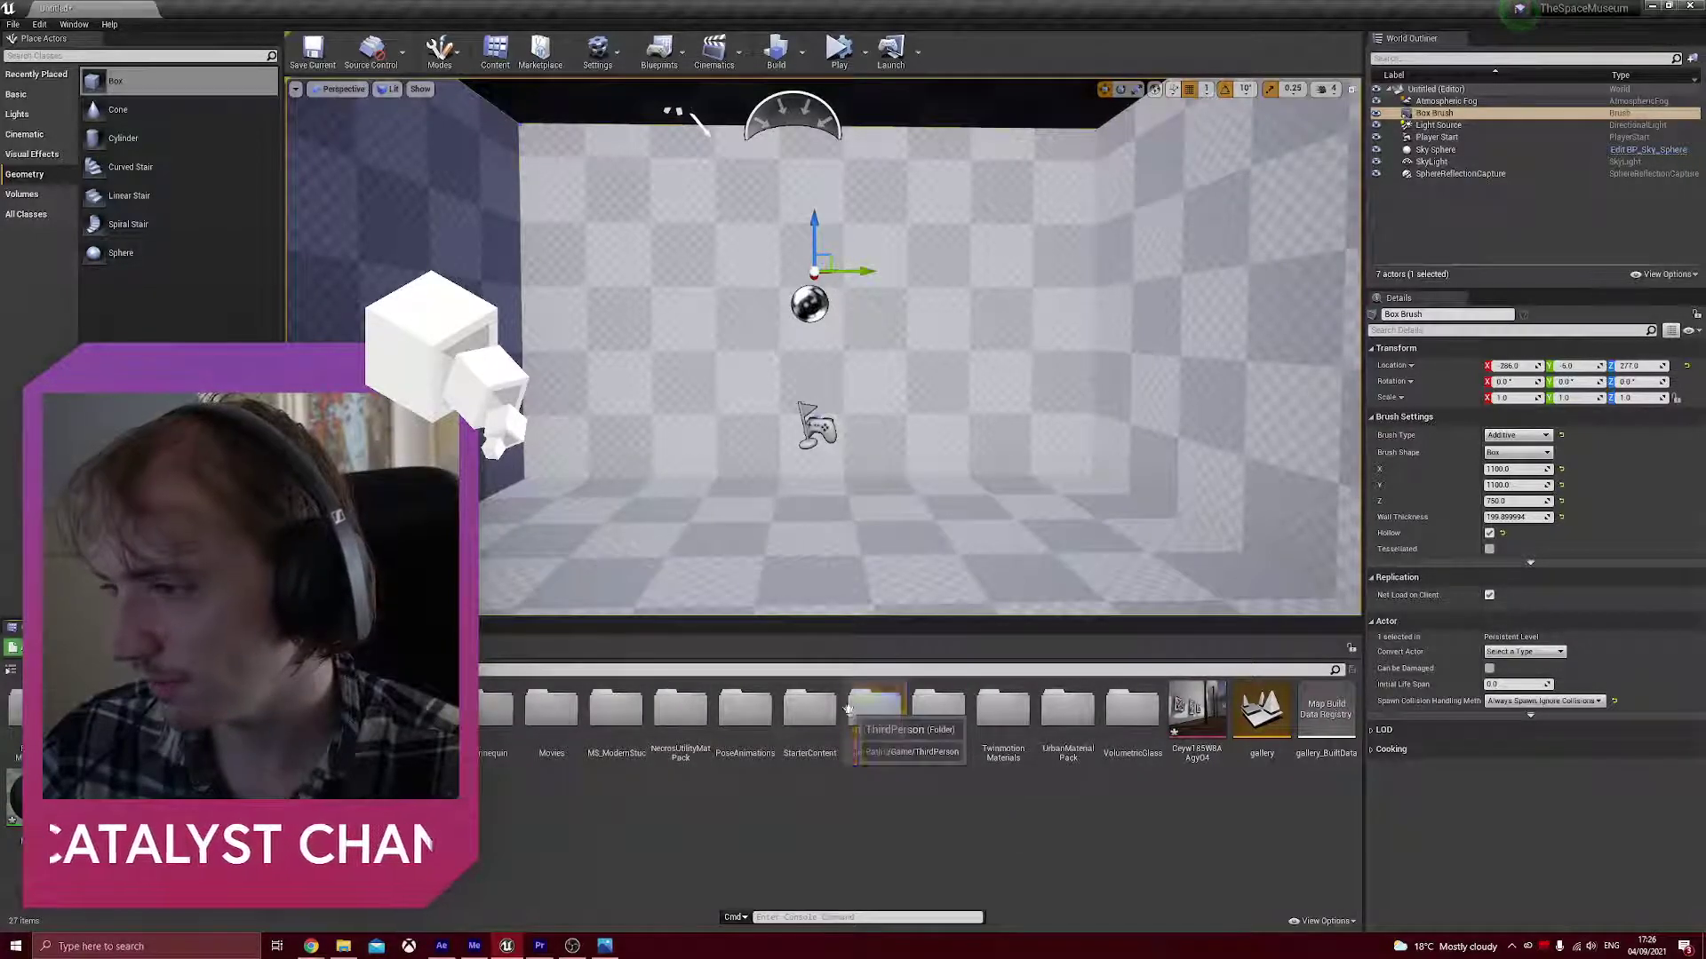
{"action": "double_click", "coordinate": [875, 709]}
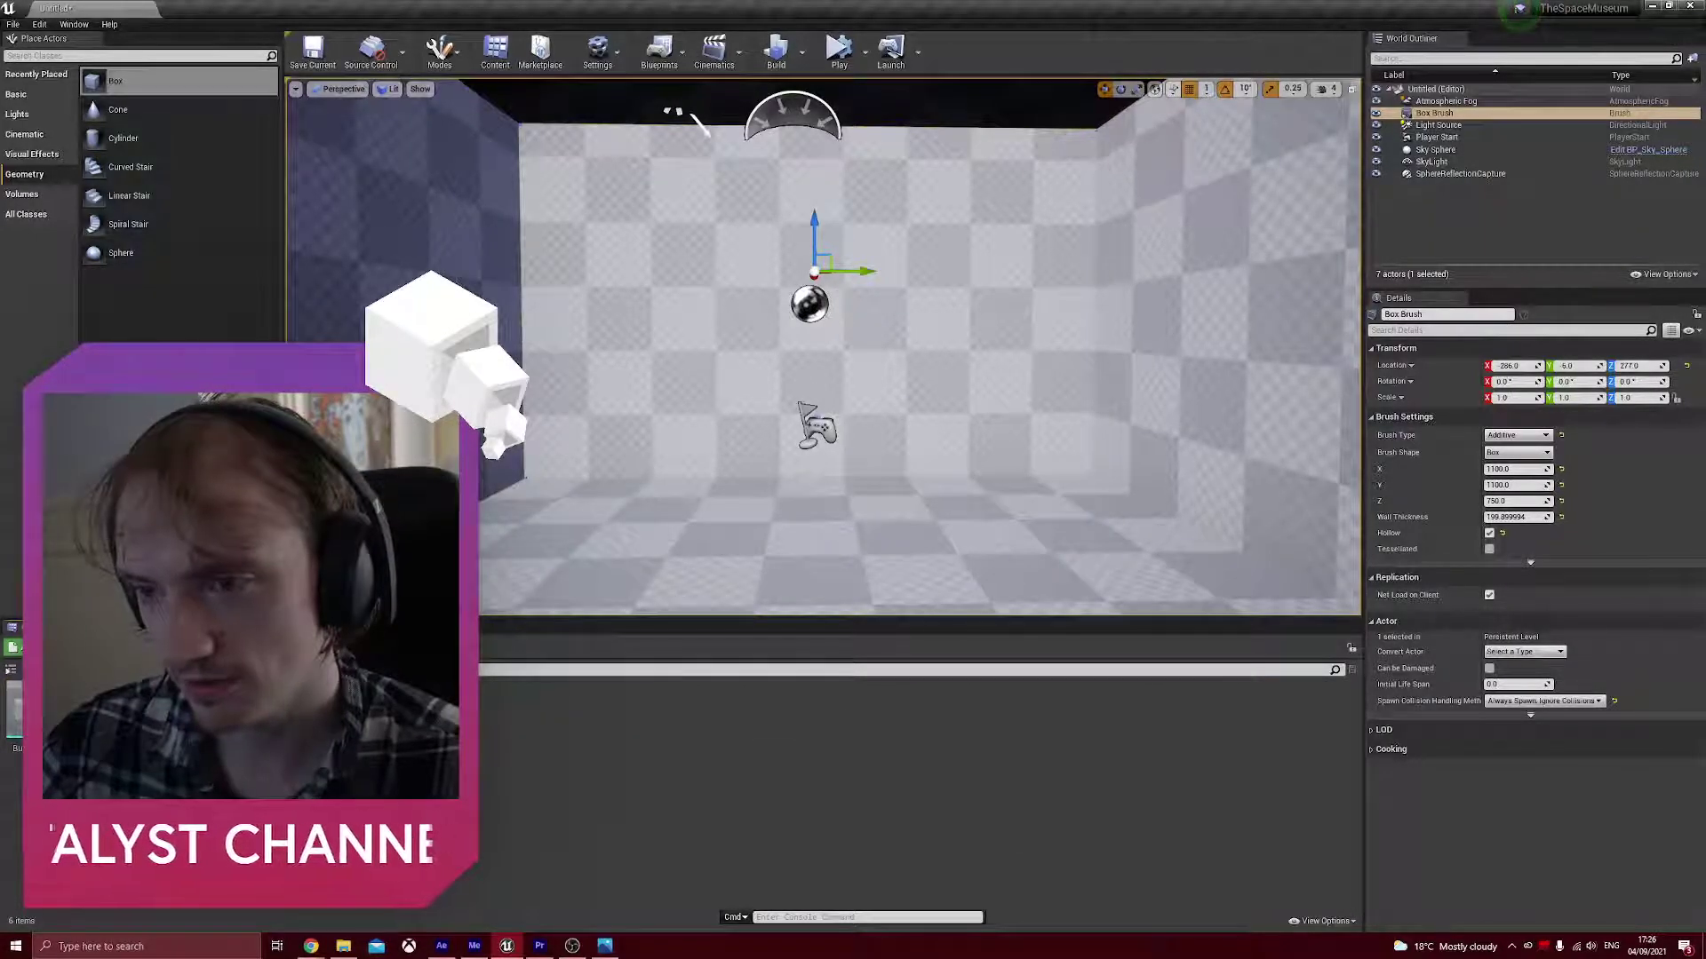
{"action": "left_click", "coordinate": [229, 648]}
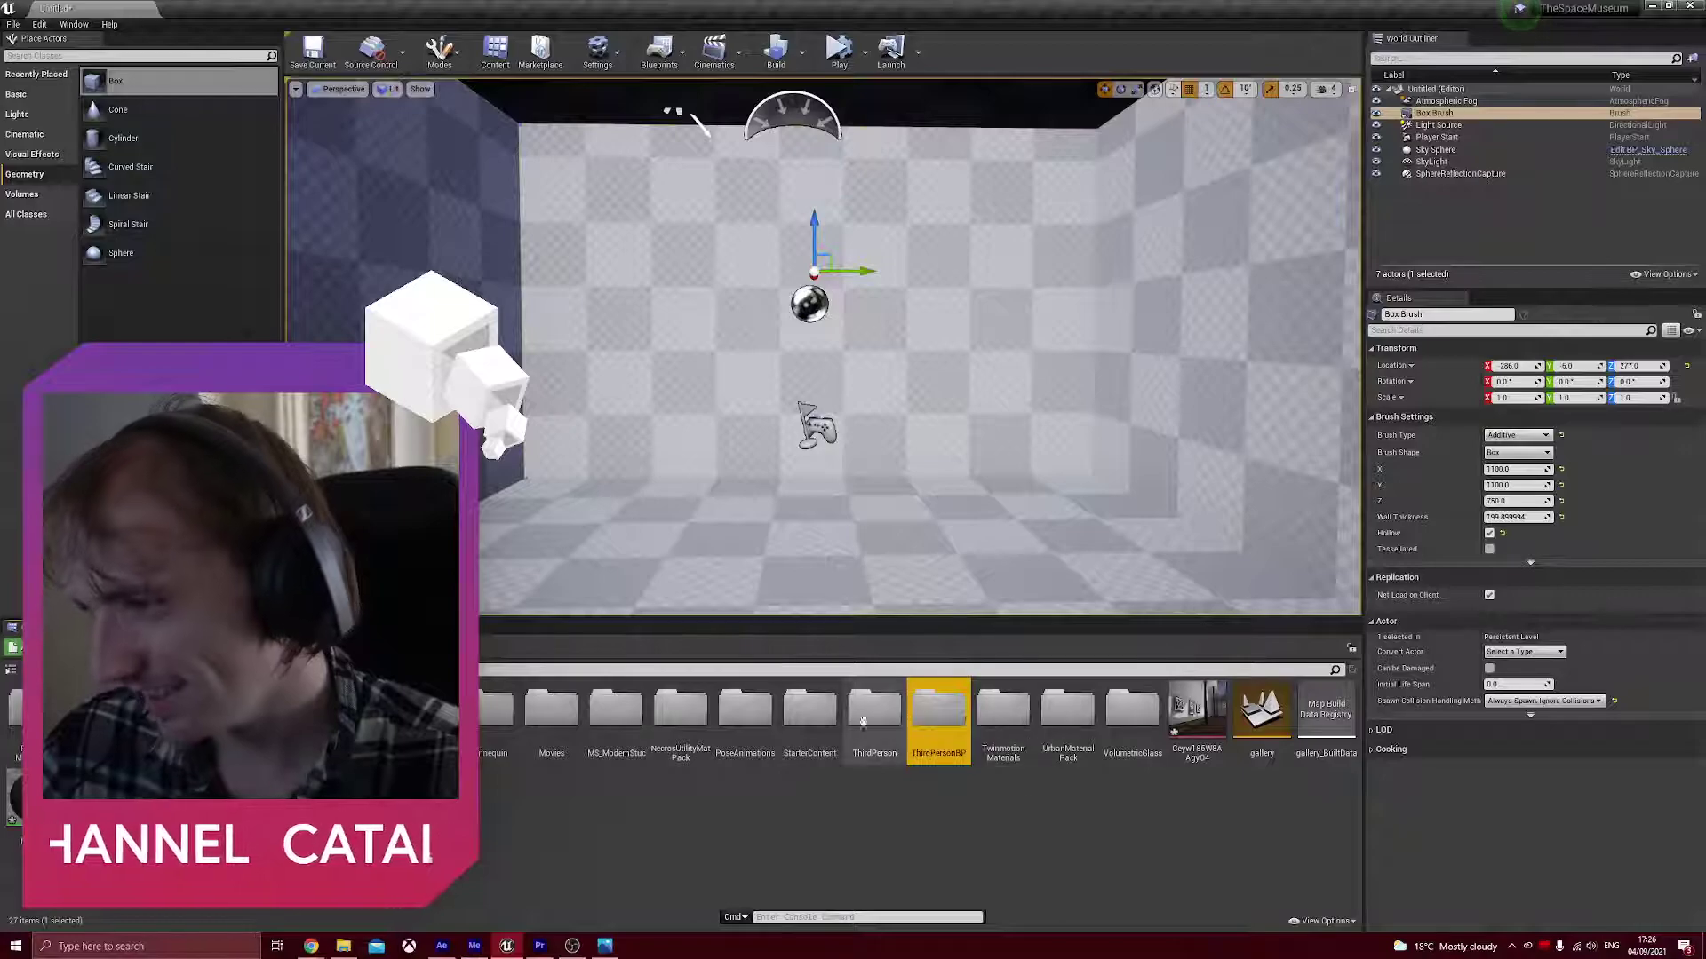
{"action": "double_click", "coordinate": [928, 709]}
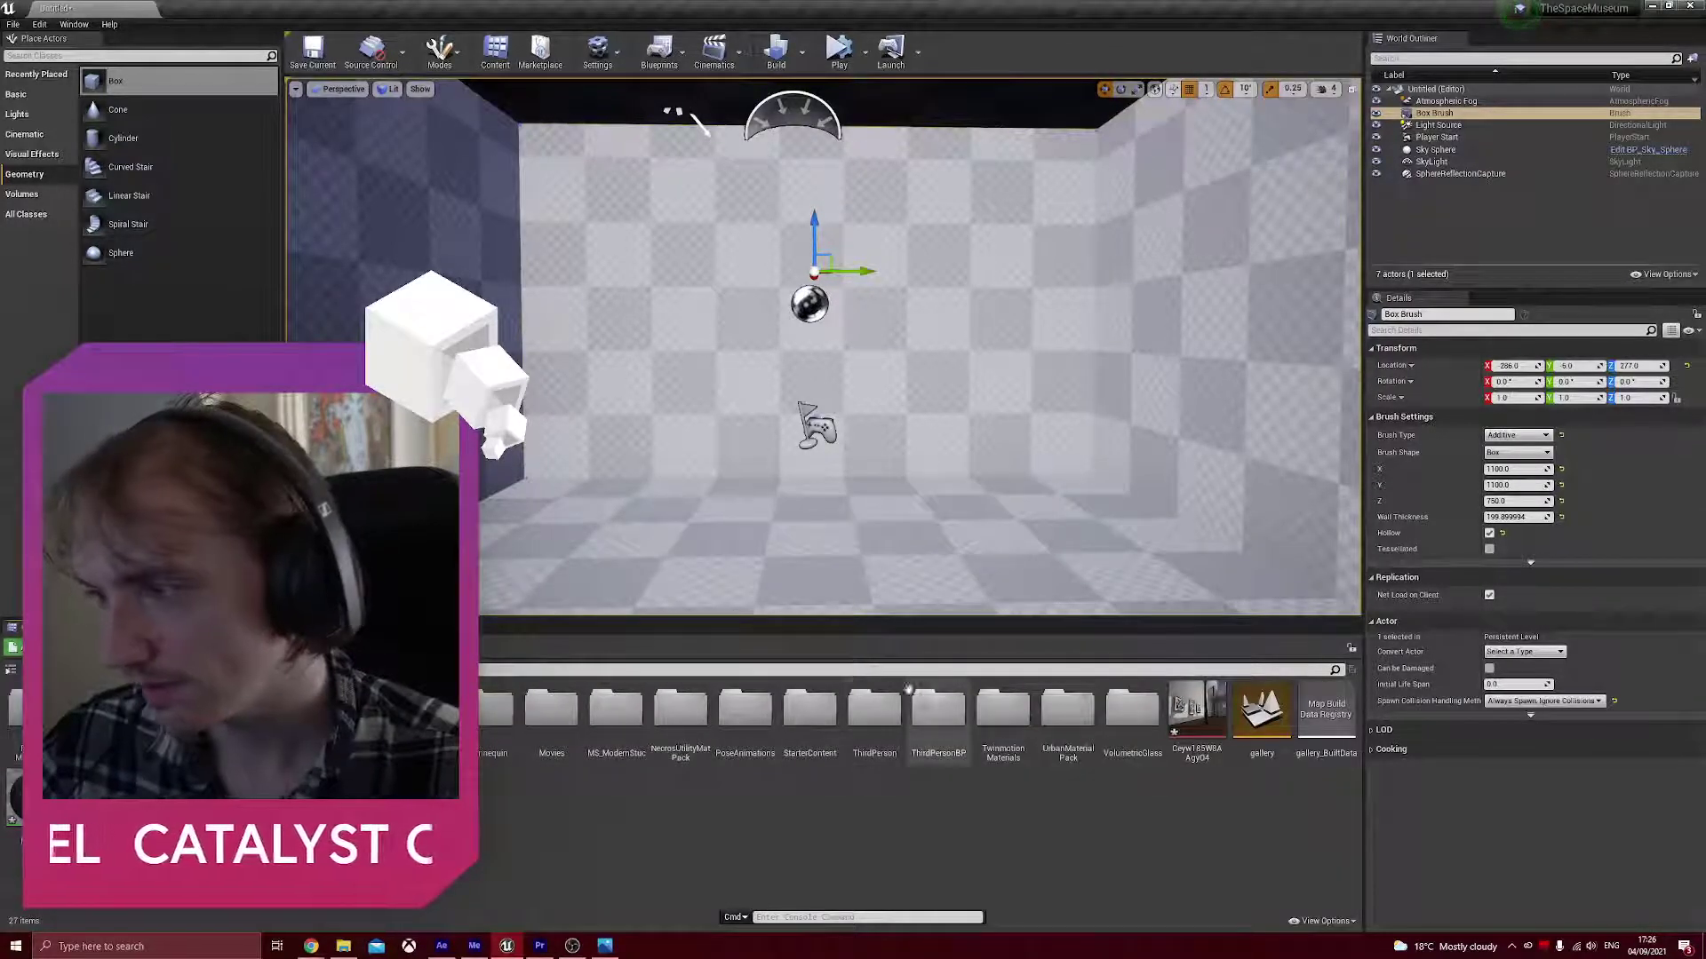
{"action": "double_click", "coordinate": [932, 708]}
{"action": "double_click", "coordinate": [12, 691]}
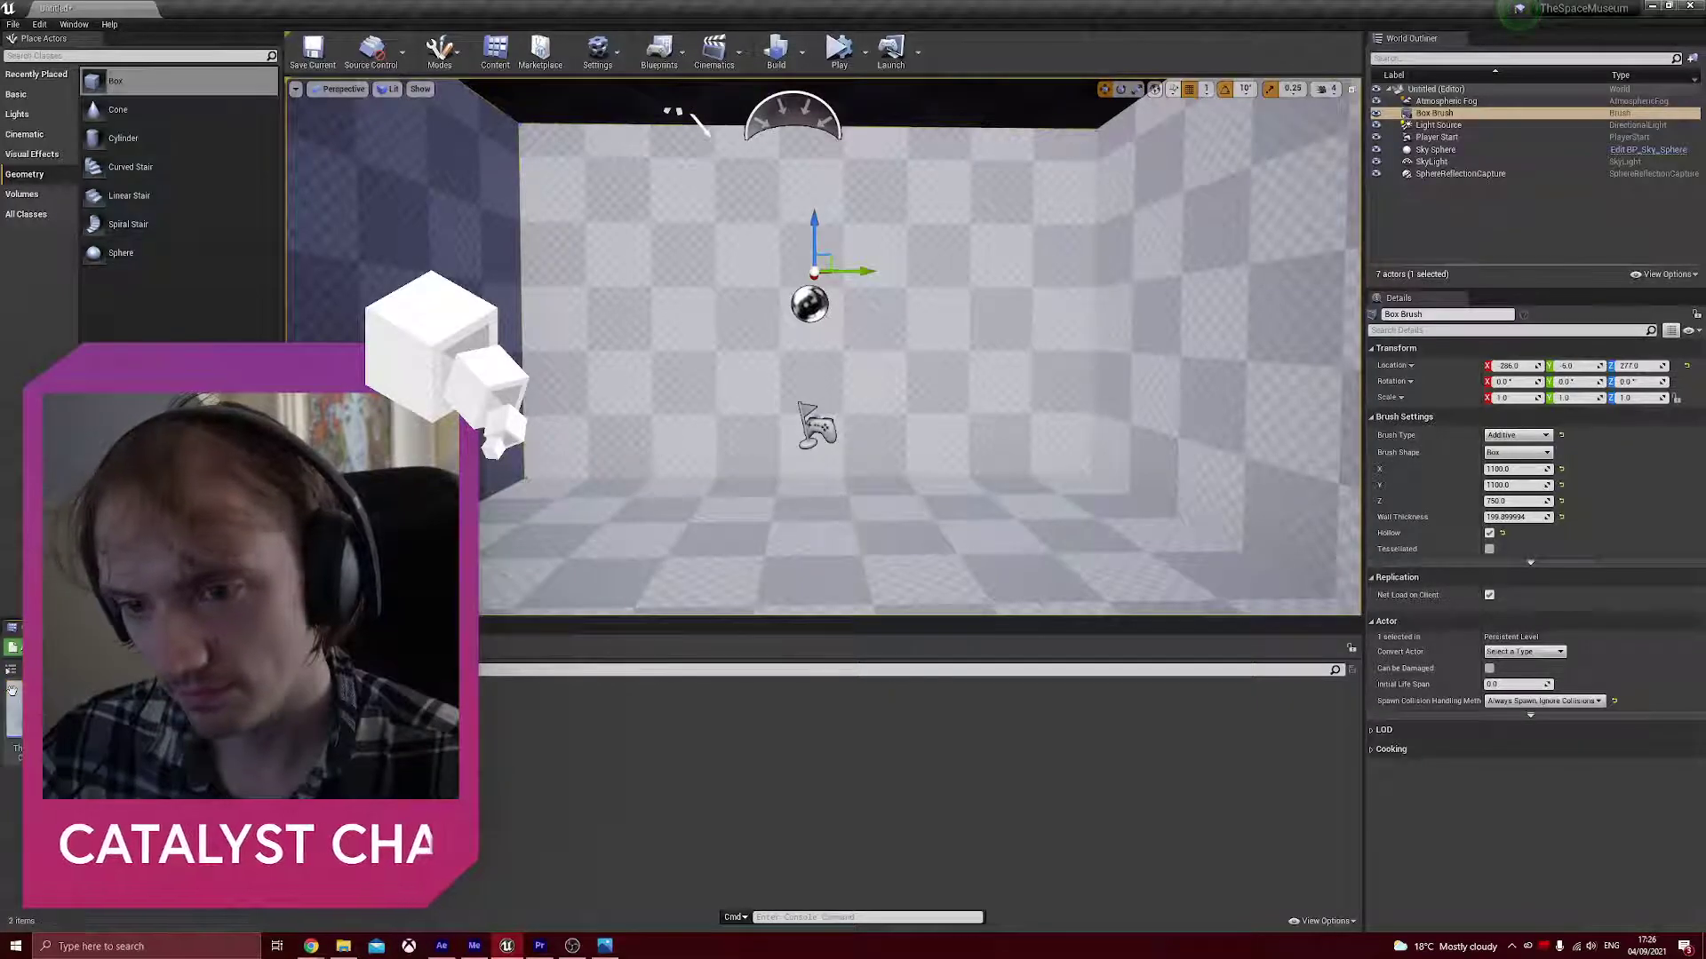
- Place the ThirdPersonCharacter on the room's floor as a human scale reference
{"action": "left_click_drag", "start_coordinate": [34, 718], "coordinate": [530, 546]}
{"action": "mouse_move", "coordinate": [762, 477]}
{"action": "right_mouse_down"}
{"action": "mouse_move", "coordinate": [684, 511]}
{"action": "mouse_move", "coordinate": [533, 511]}
{"action": "mouse_move", "coordinate": [453, 484]}
{"action": "mouse_move", "coordinate": [435, 533]}
{"action": "mouse_move", "coordinate": [462, 520]}
{"action": "mouse_move", "coordinate": [560, 537]}
{"action": "mouse_move", "coordinate": [444, 502]}
{"action": "mouse_move", "coordinate": [747, 482]}
{"action": "right_mouse_up"}
{"action": "key", "text": "d"}
{"action": "key", "text": "w"}
{"action": "key", "text": "s"}
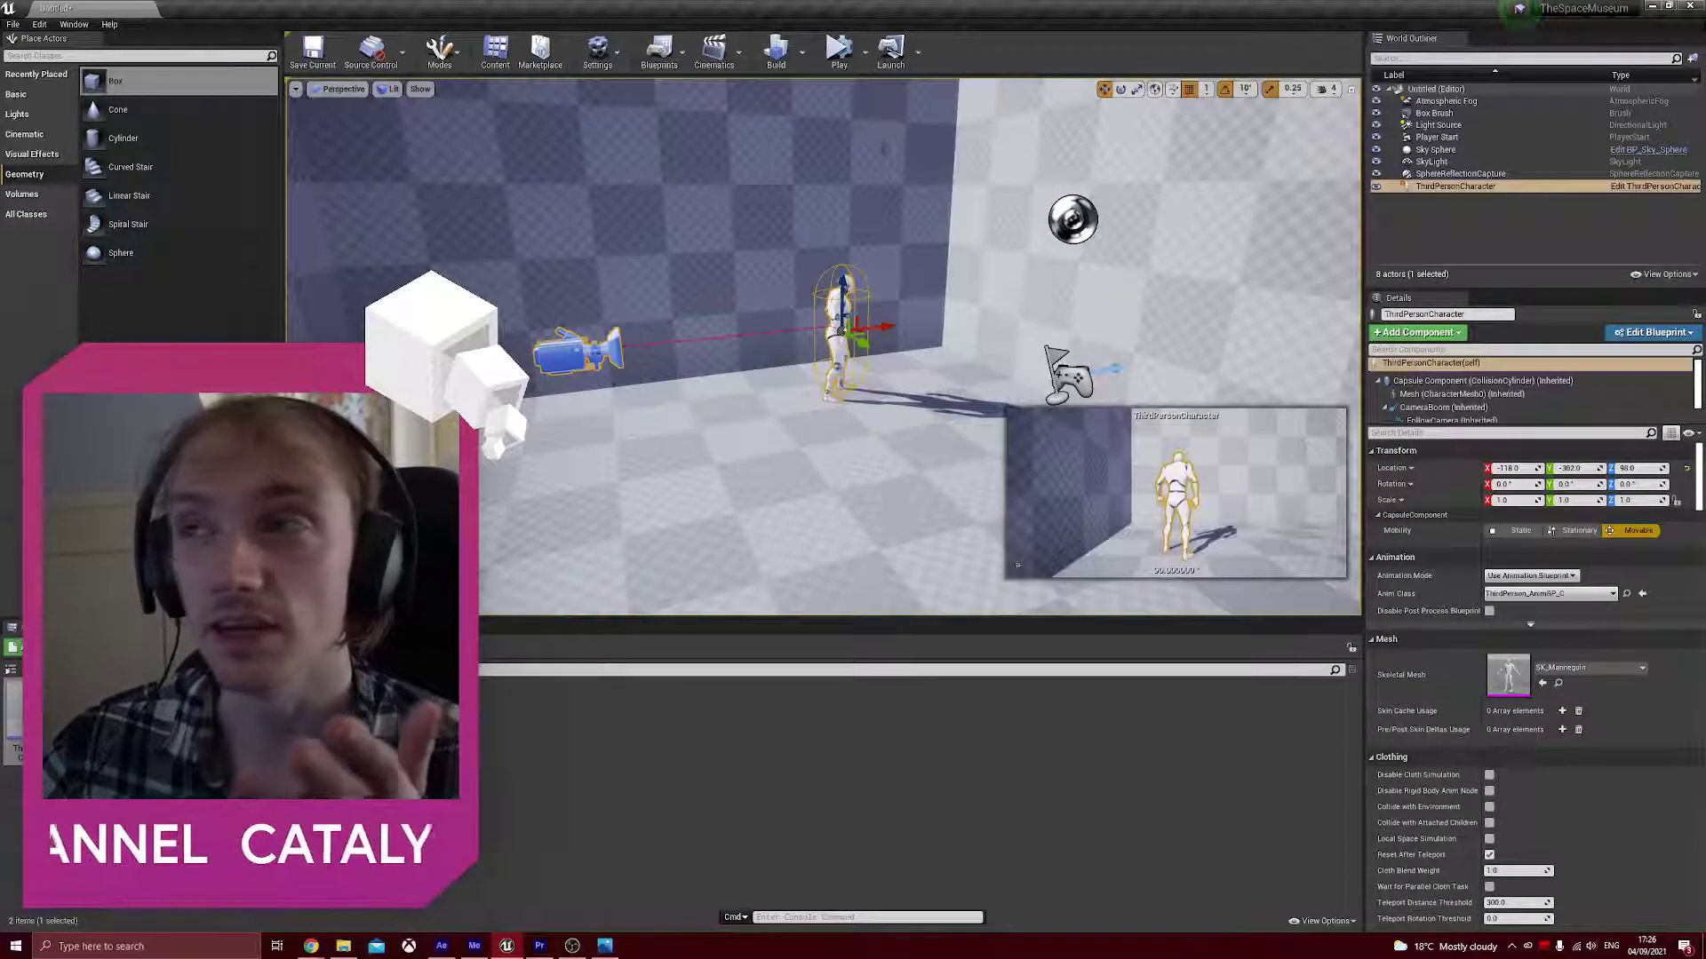
- Play the level and look around the room to judge its size against the mannequin
{"action": "left_click", "coordinate": [839, 49]}
{"action": "mouse_move", "coordinate": [881, 263]}
{"action": "right_mouse_down"}
{"action": "mouse_move", "coordinate": [826, 267]}
{"action": "mouse_move", "coordinate": [800, 231]}
{"action": "mouse_move", "coordinate": [782, 266]}
{"action": "mouse_move", "coordinate": [725, 249]}
{"action": "mouse_move", "coordinate": [877, 267]}
{"action": "right_mouse_up"}
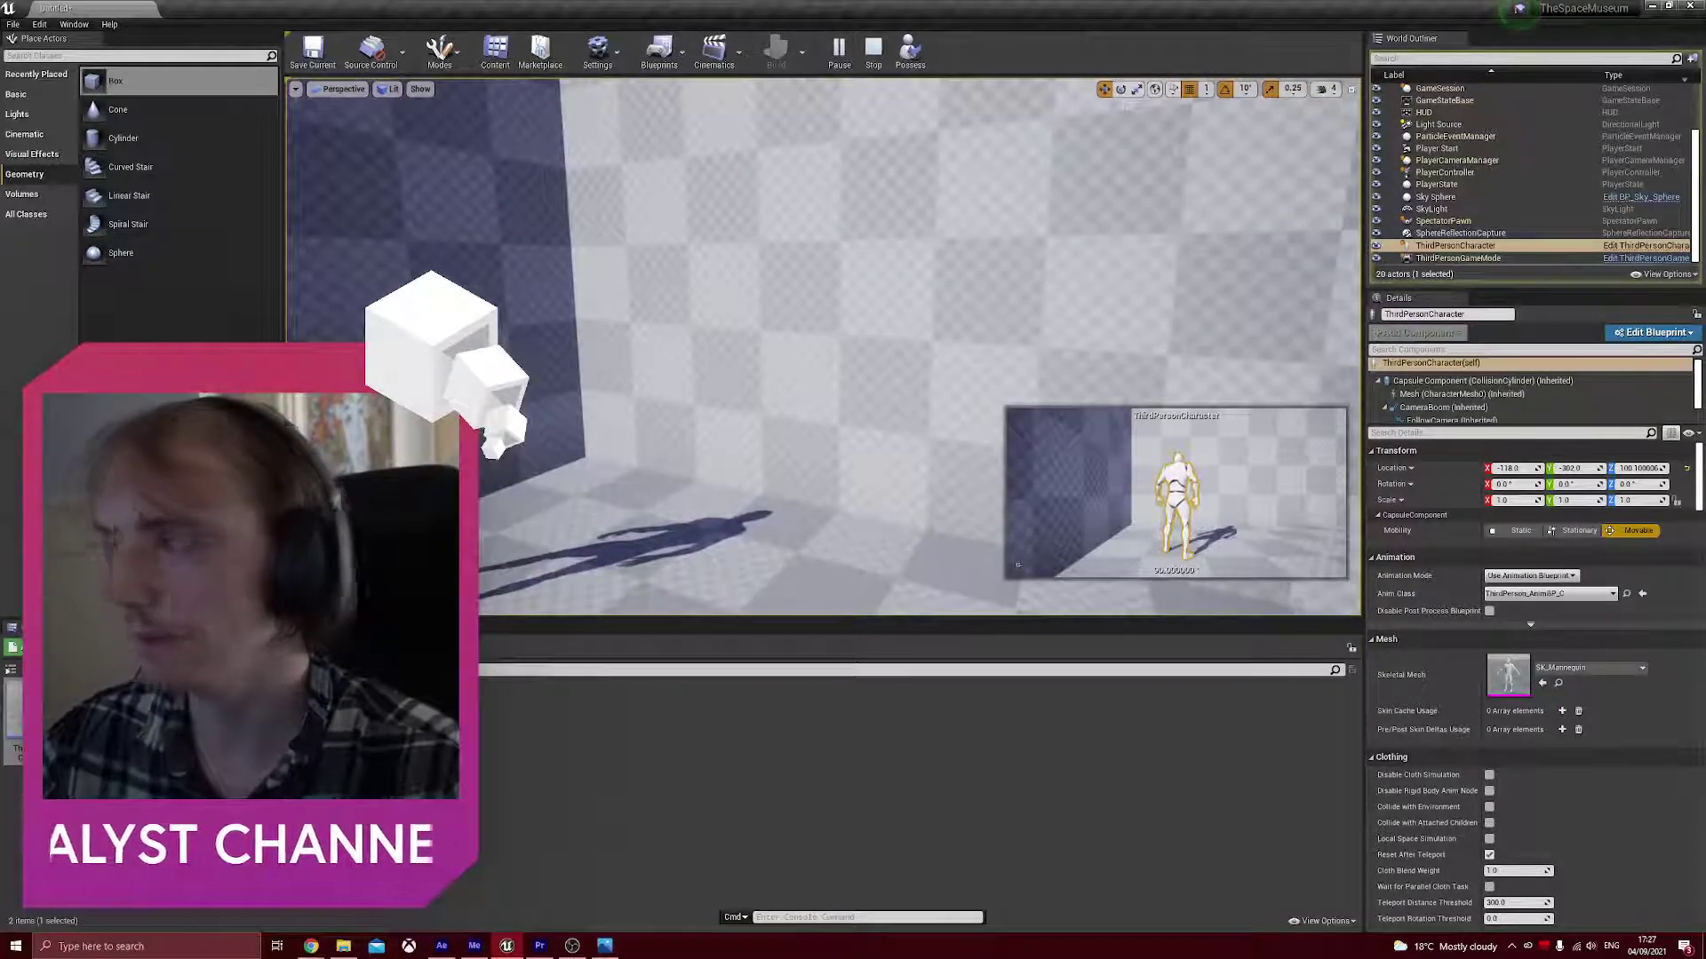
{"action": "right_click_drag", "start_coordinate": [811, 388], "coordinate": [736, 413]}
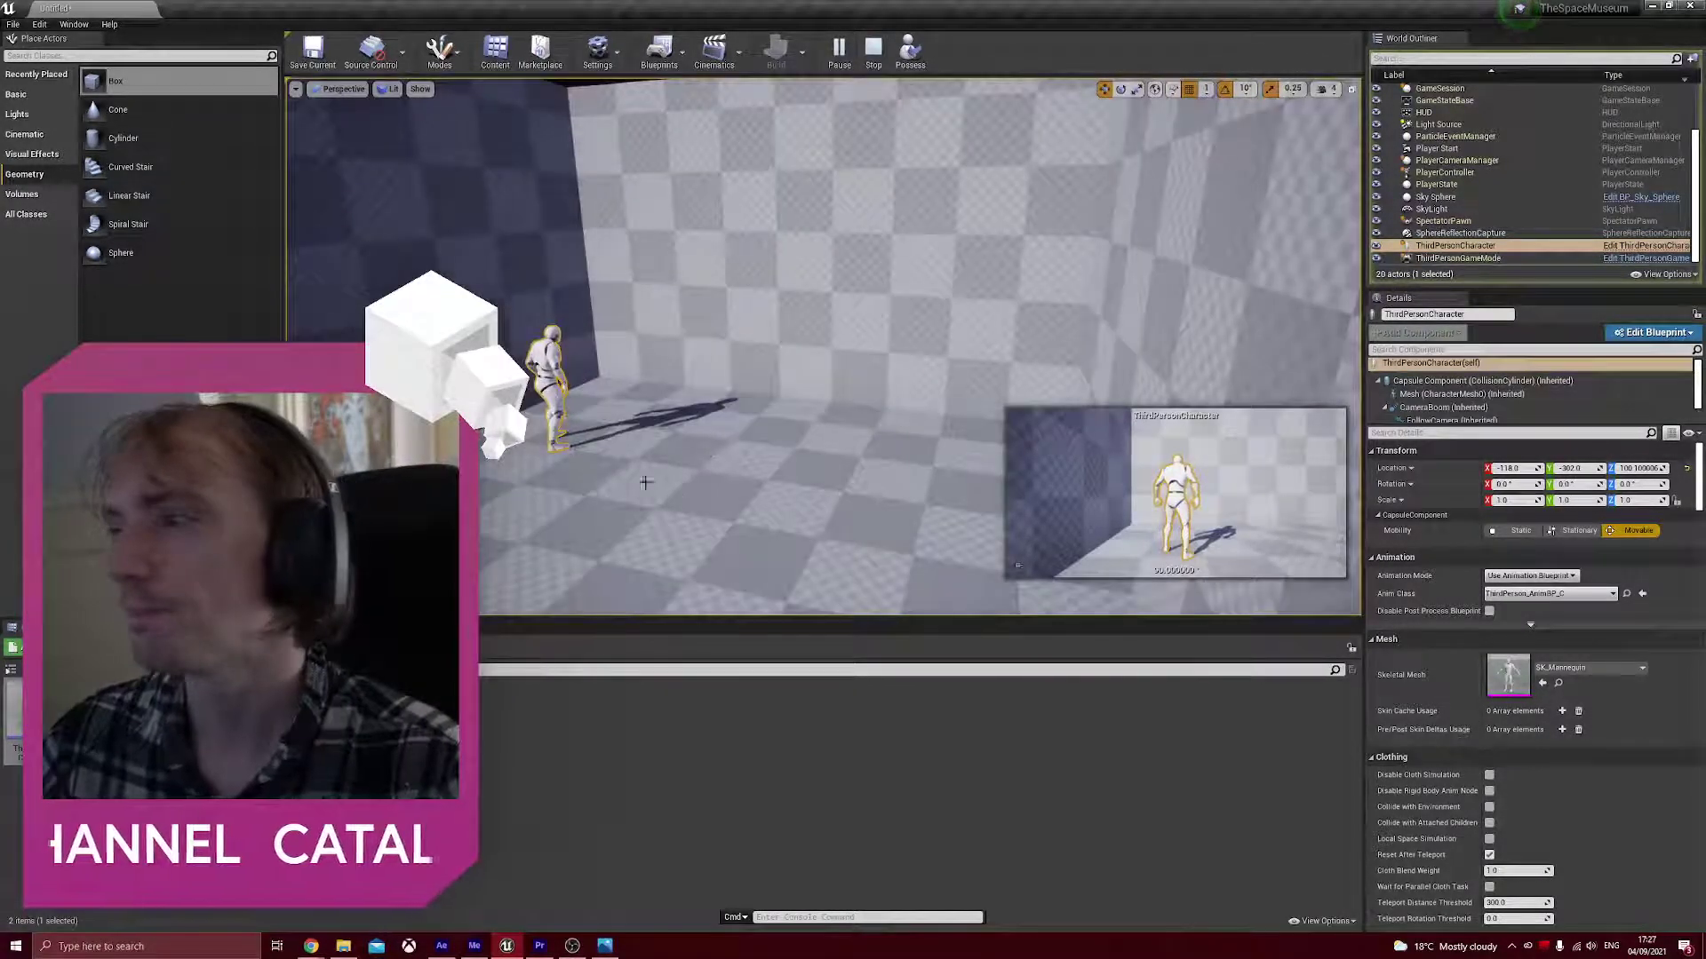
{"action": "right_click_drag", "start_coordinate": [642, 487], "coordinate": [764, 476]}
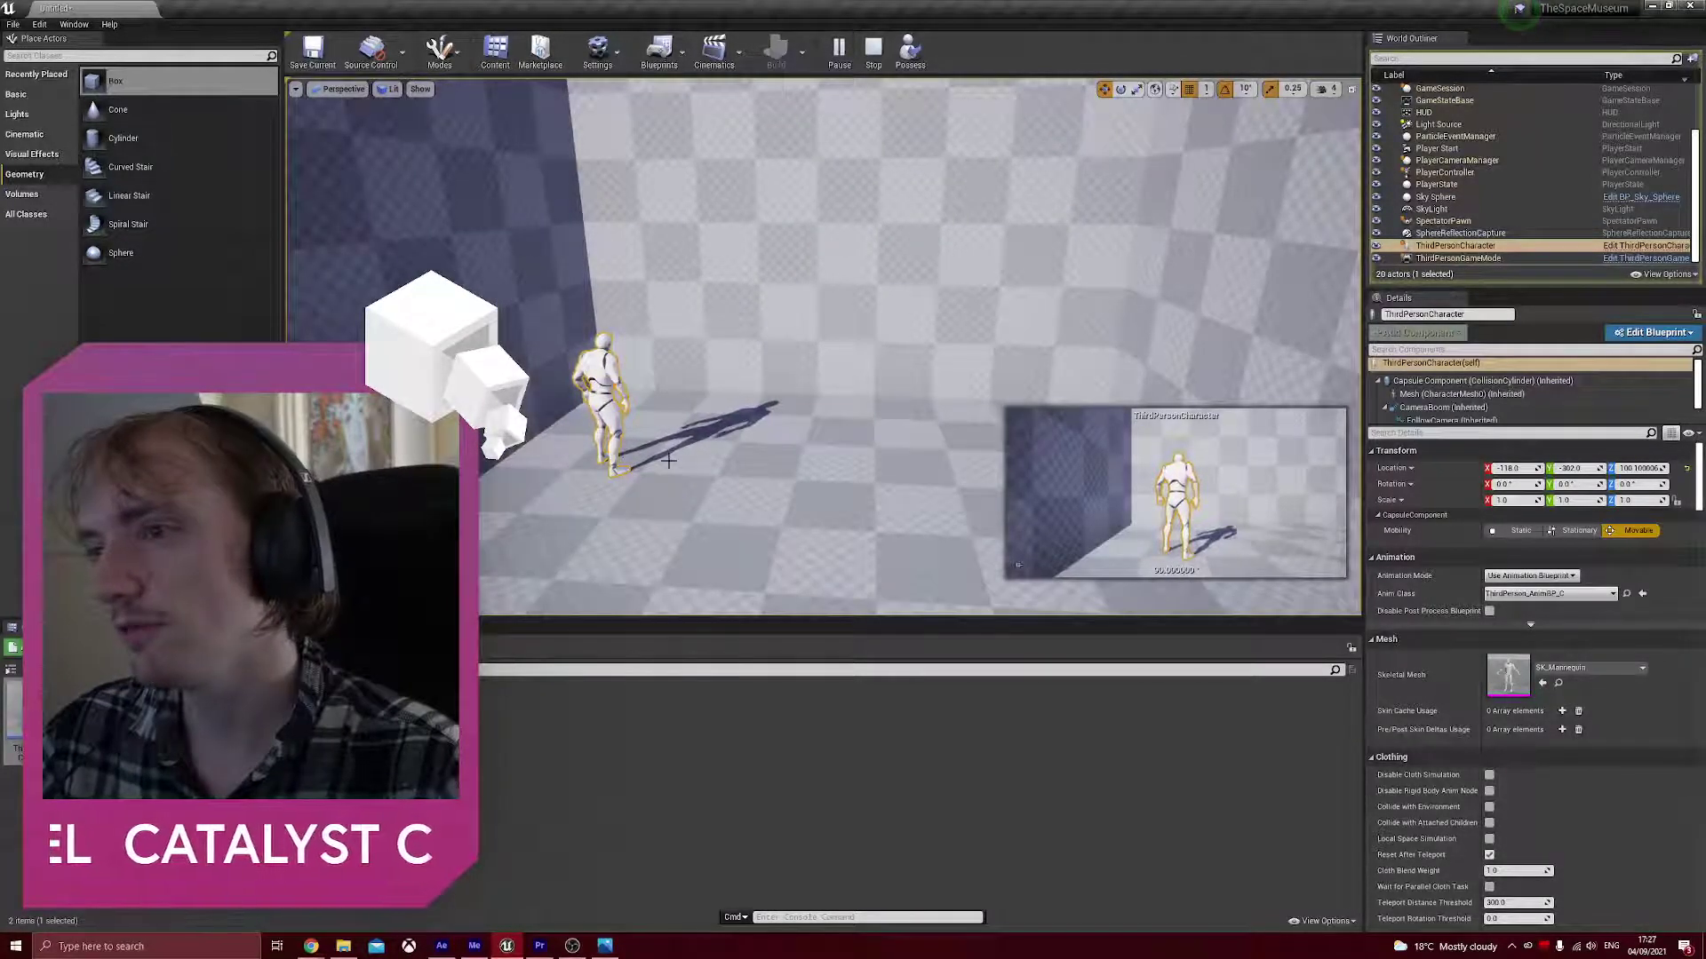
{"action": "right_click_drag", "start_coordinate": [870, 463], "coordinate": [942, 455]}
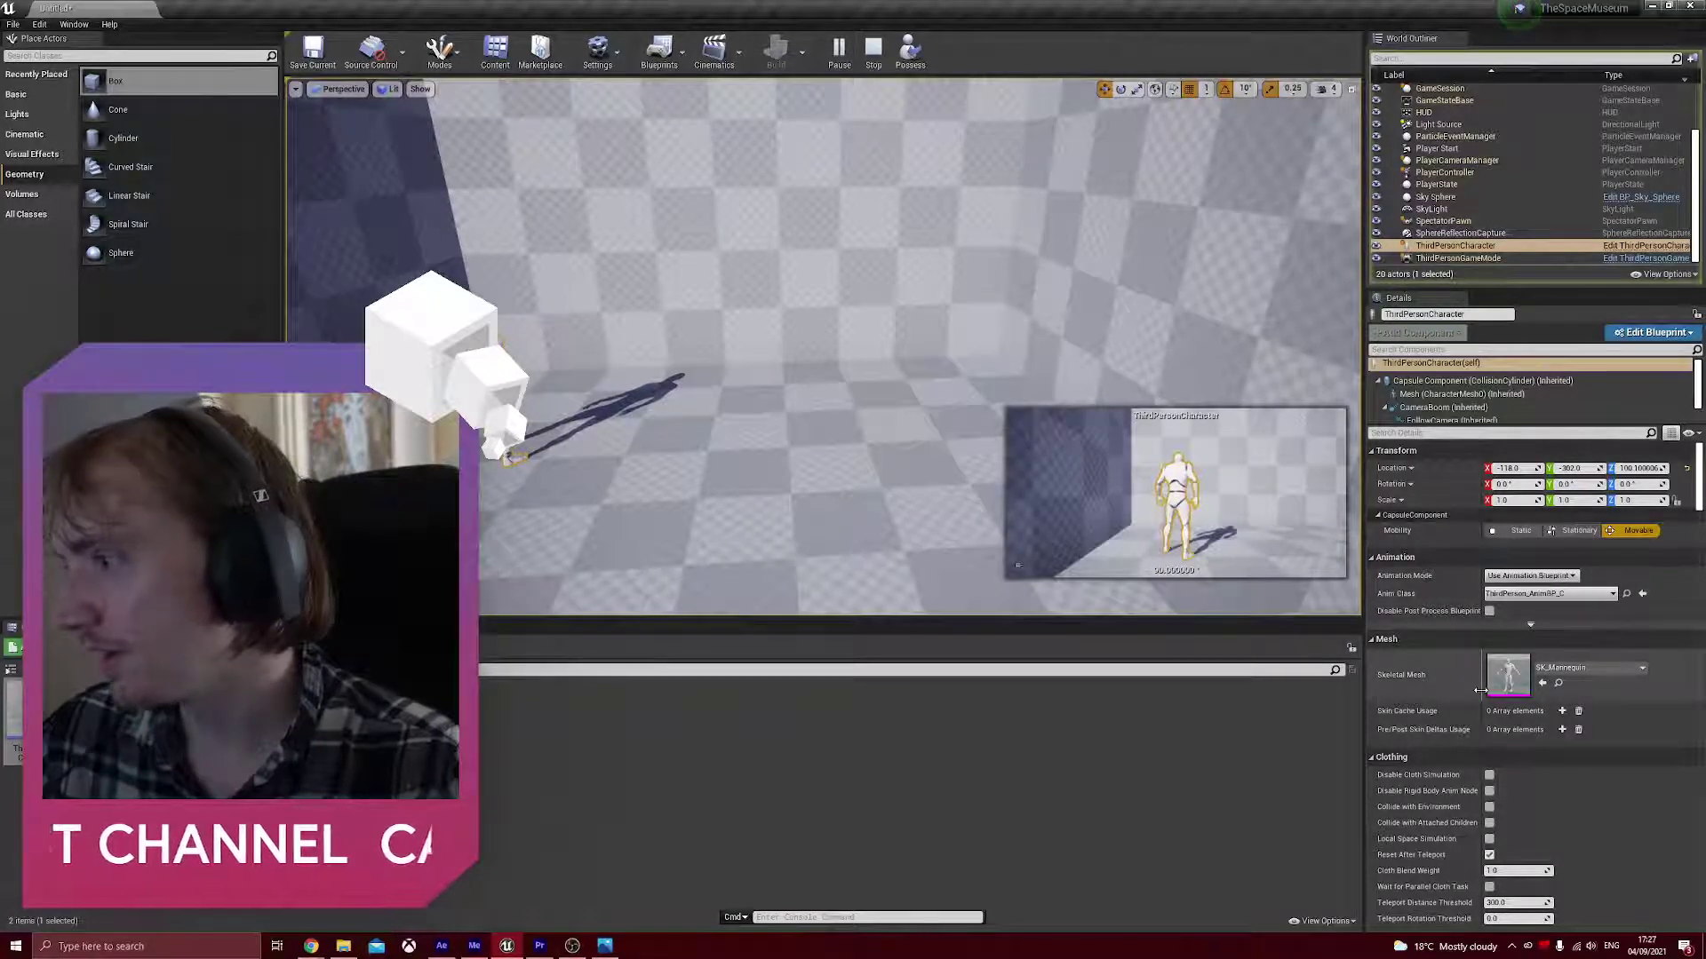
- Try stretching the box brush's Y size to about 2733 during the play session, and end the session
{"action": "left_click", "coordinate": [896, 404]}
{"action": "scroll", "coordinate": [1515, 799], "scroll_direction": "down", "scroll_amount": 2}
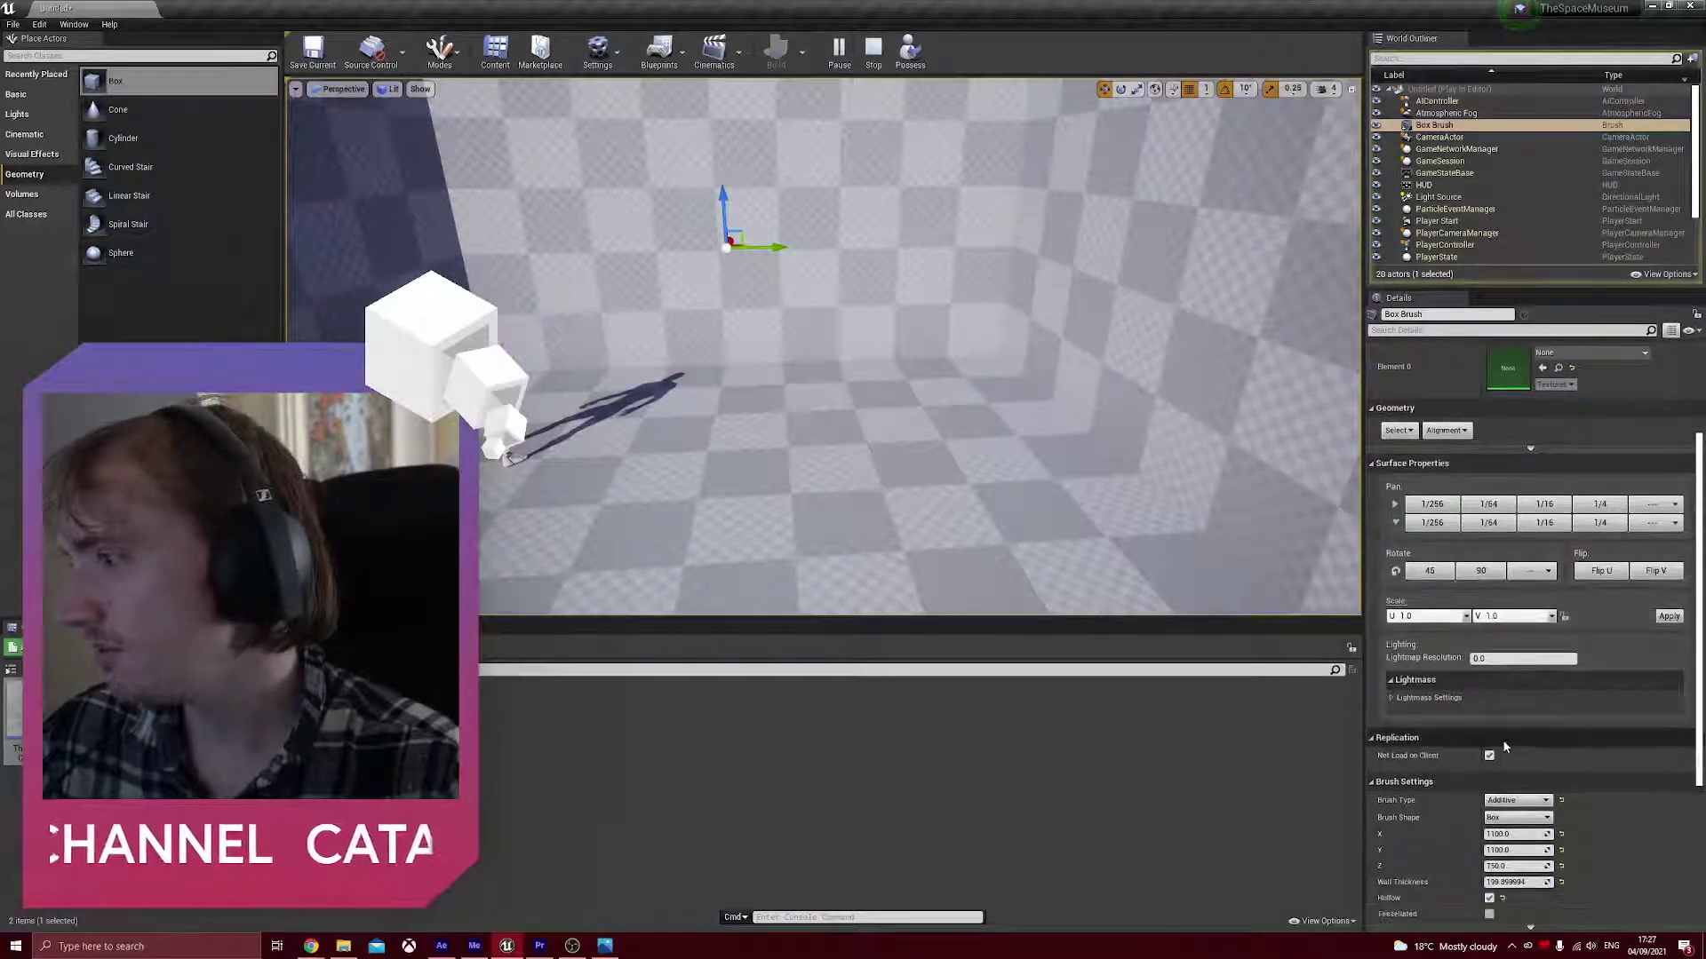
{"action": "left_click_drag", "start_coordinate": [1515, 852], "coordinate": [1590, 852]}
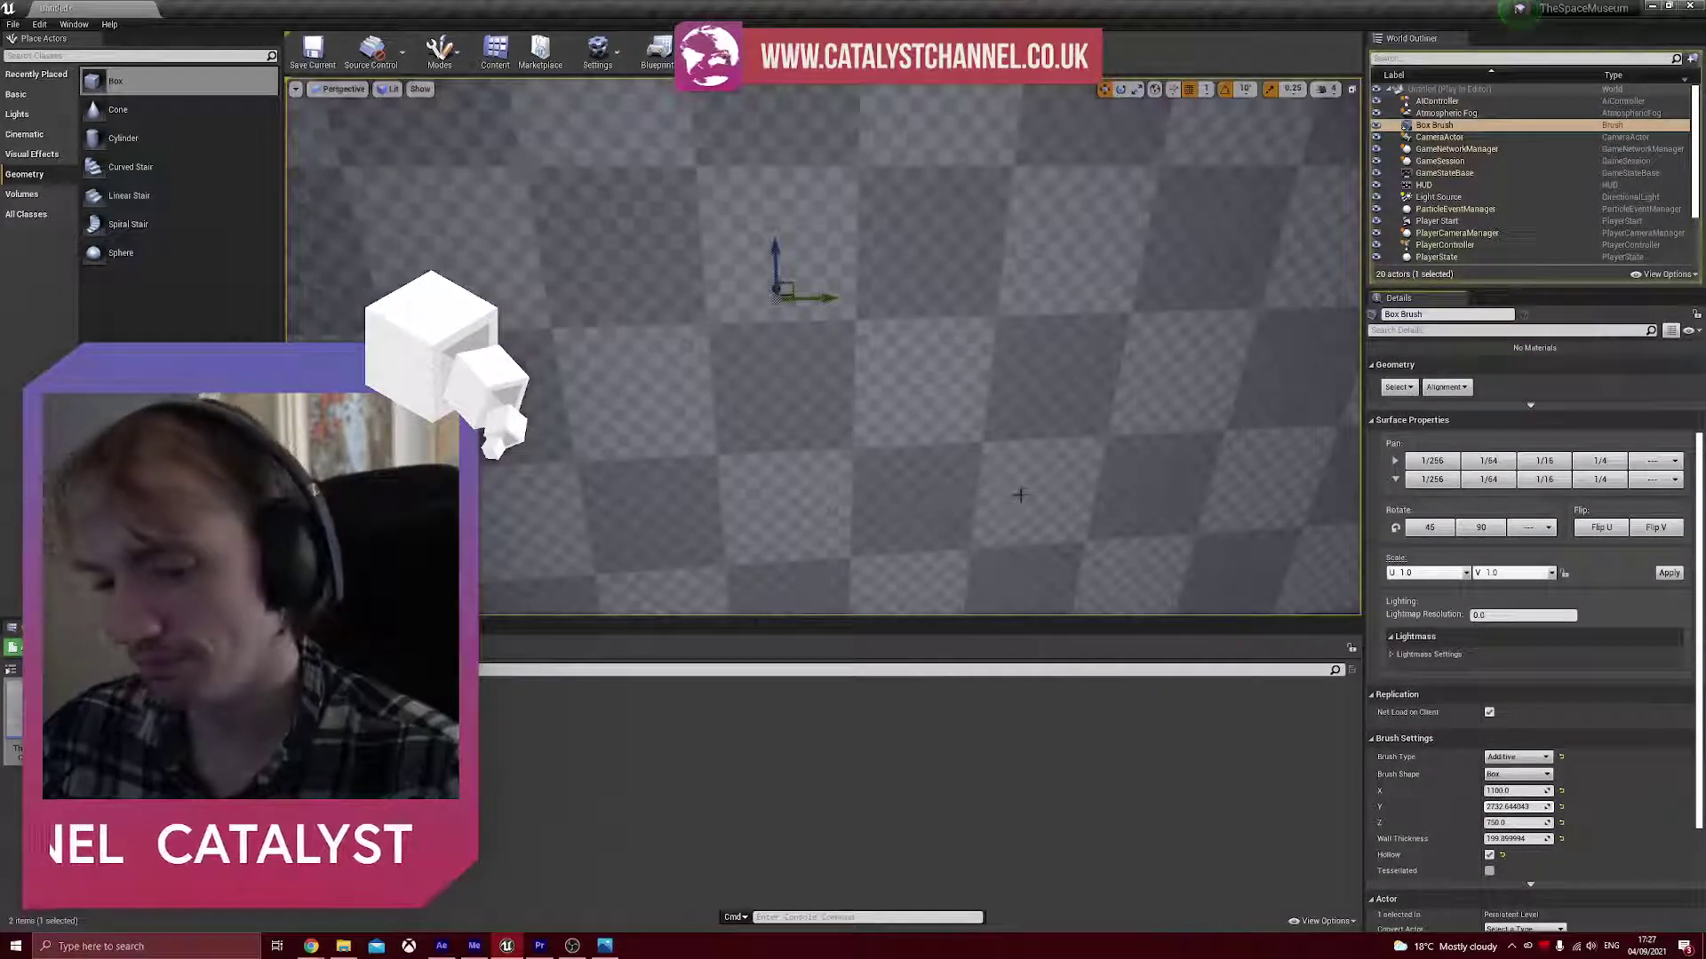
{"action": "right_click_drag", "start_coordinate": [849, 385], "coordinate": [977, 336]}
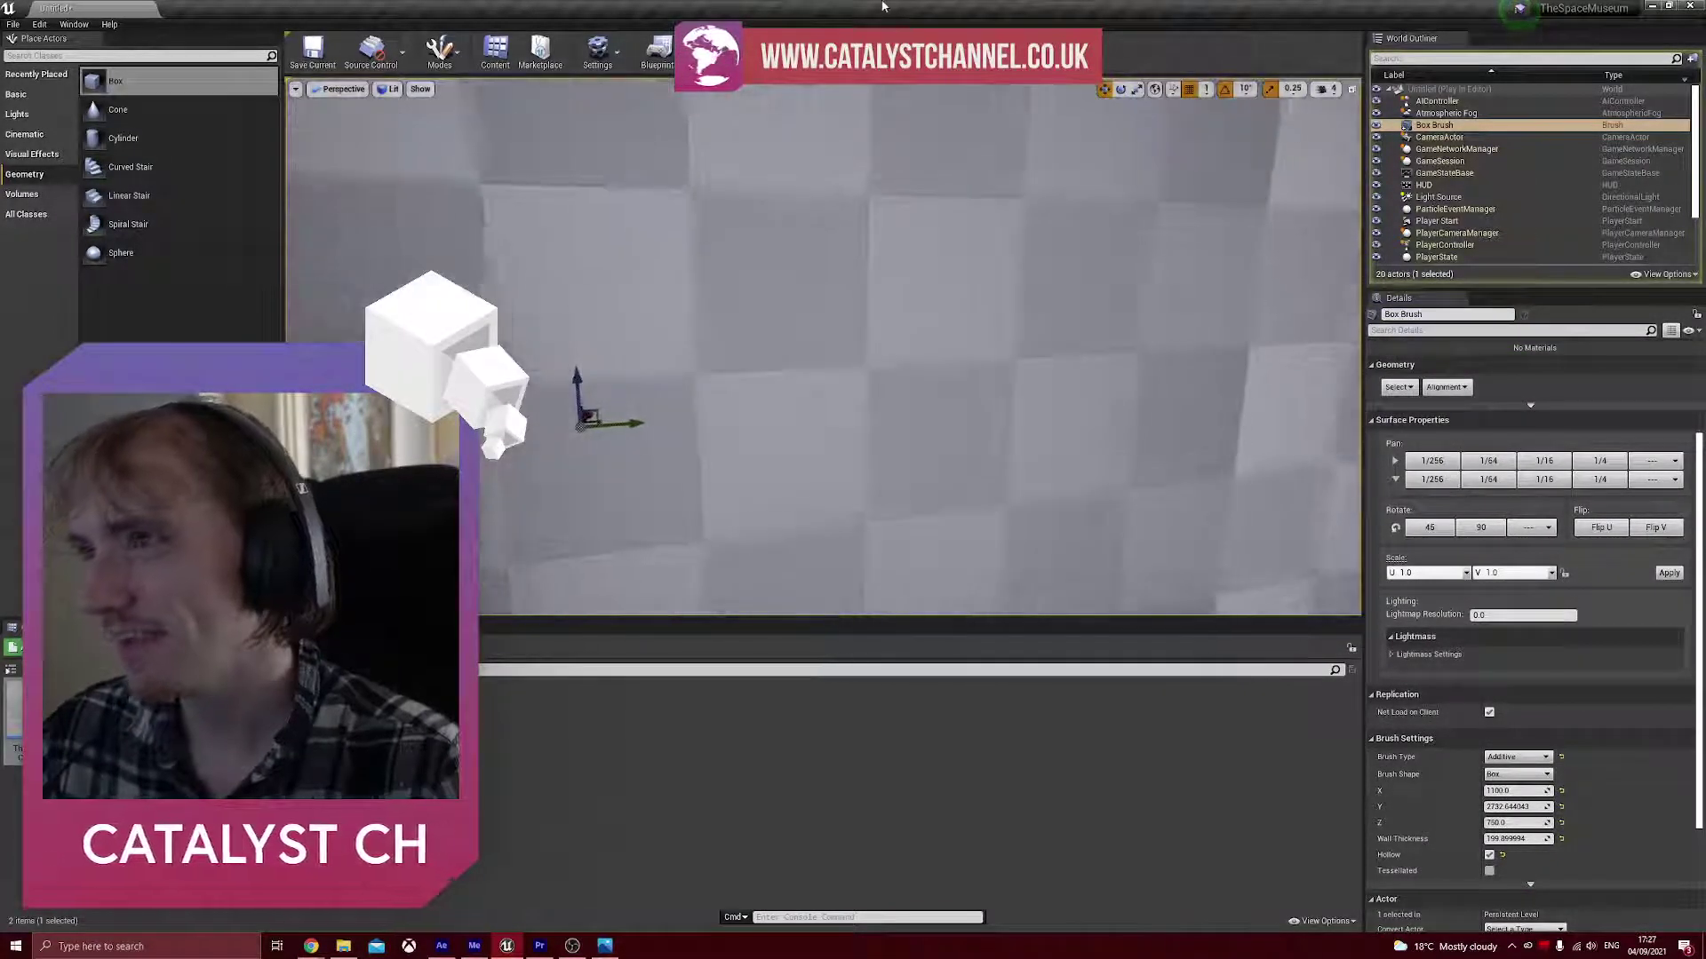
{"action": "key", "text": "Escape"}
- Select the room's box brush in the editor and set its Y size to 3000
{"action": "key", "text": "s"}
{"action": "right_click_drag", "start_coordinate": [1316, 420], "coordinate": [1239, 533]}
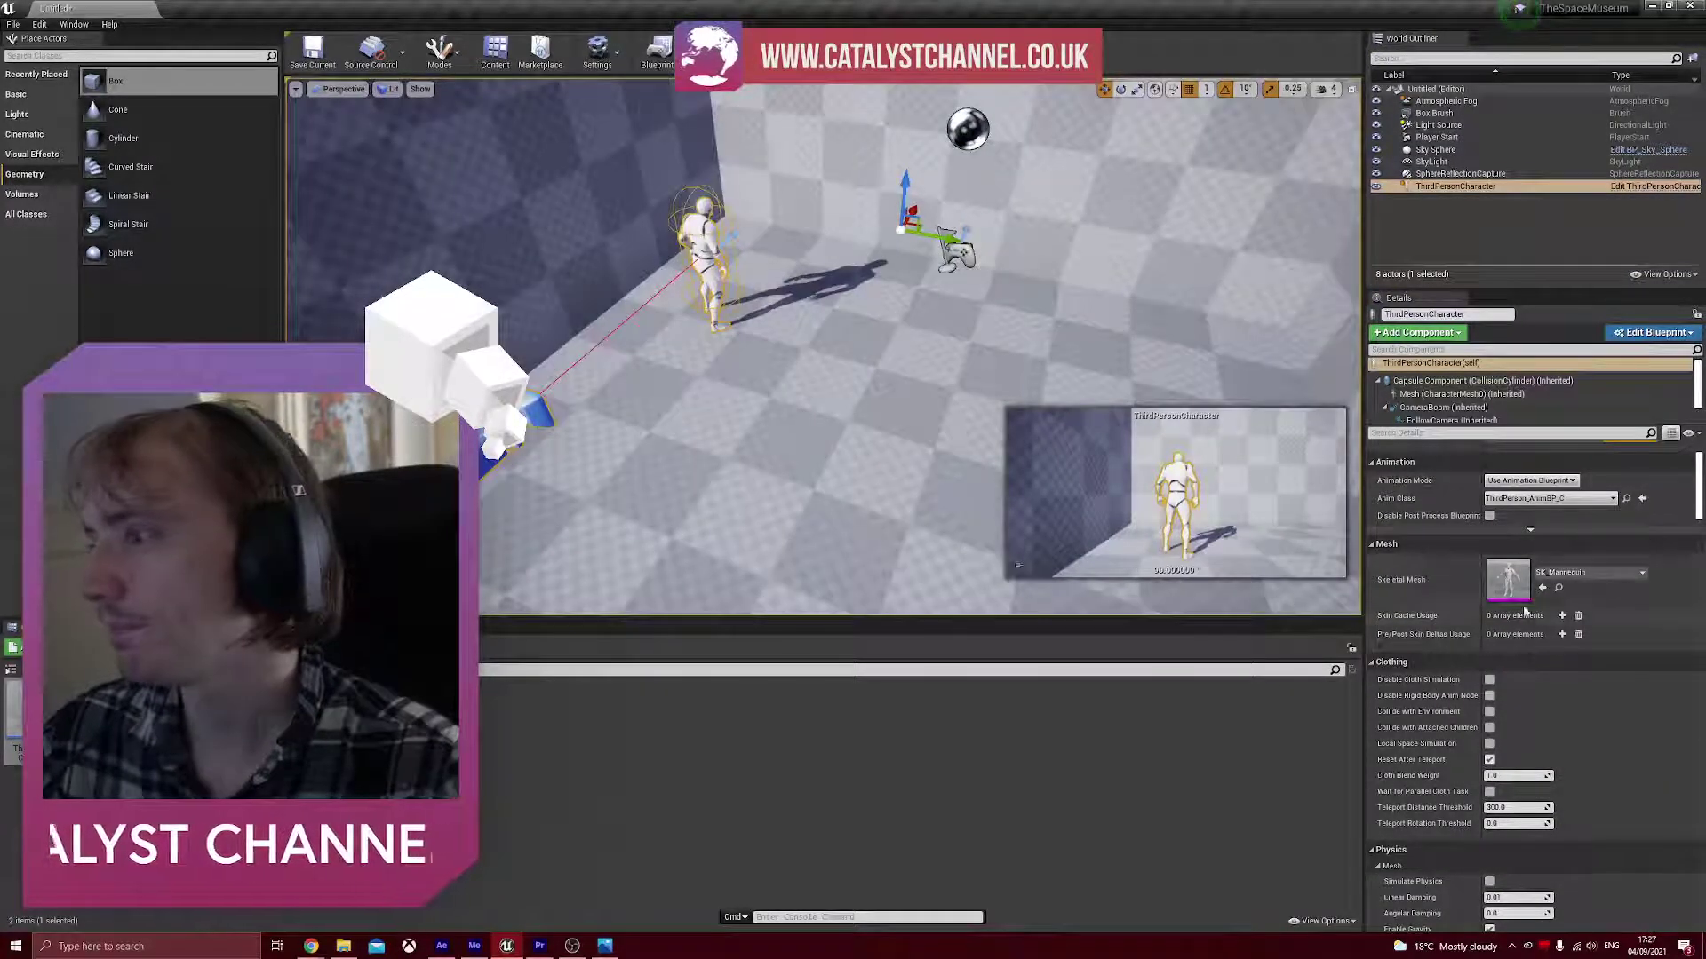
{"action": "scroll", "coordinate": [1528, 578], "scroll_direction": "down", "scroll_amount": 1}
{"action": "left_click", "coordinate": [1080, 345]}
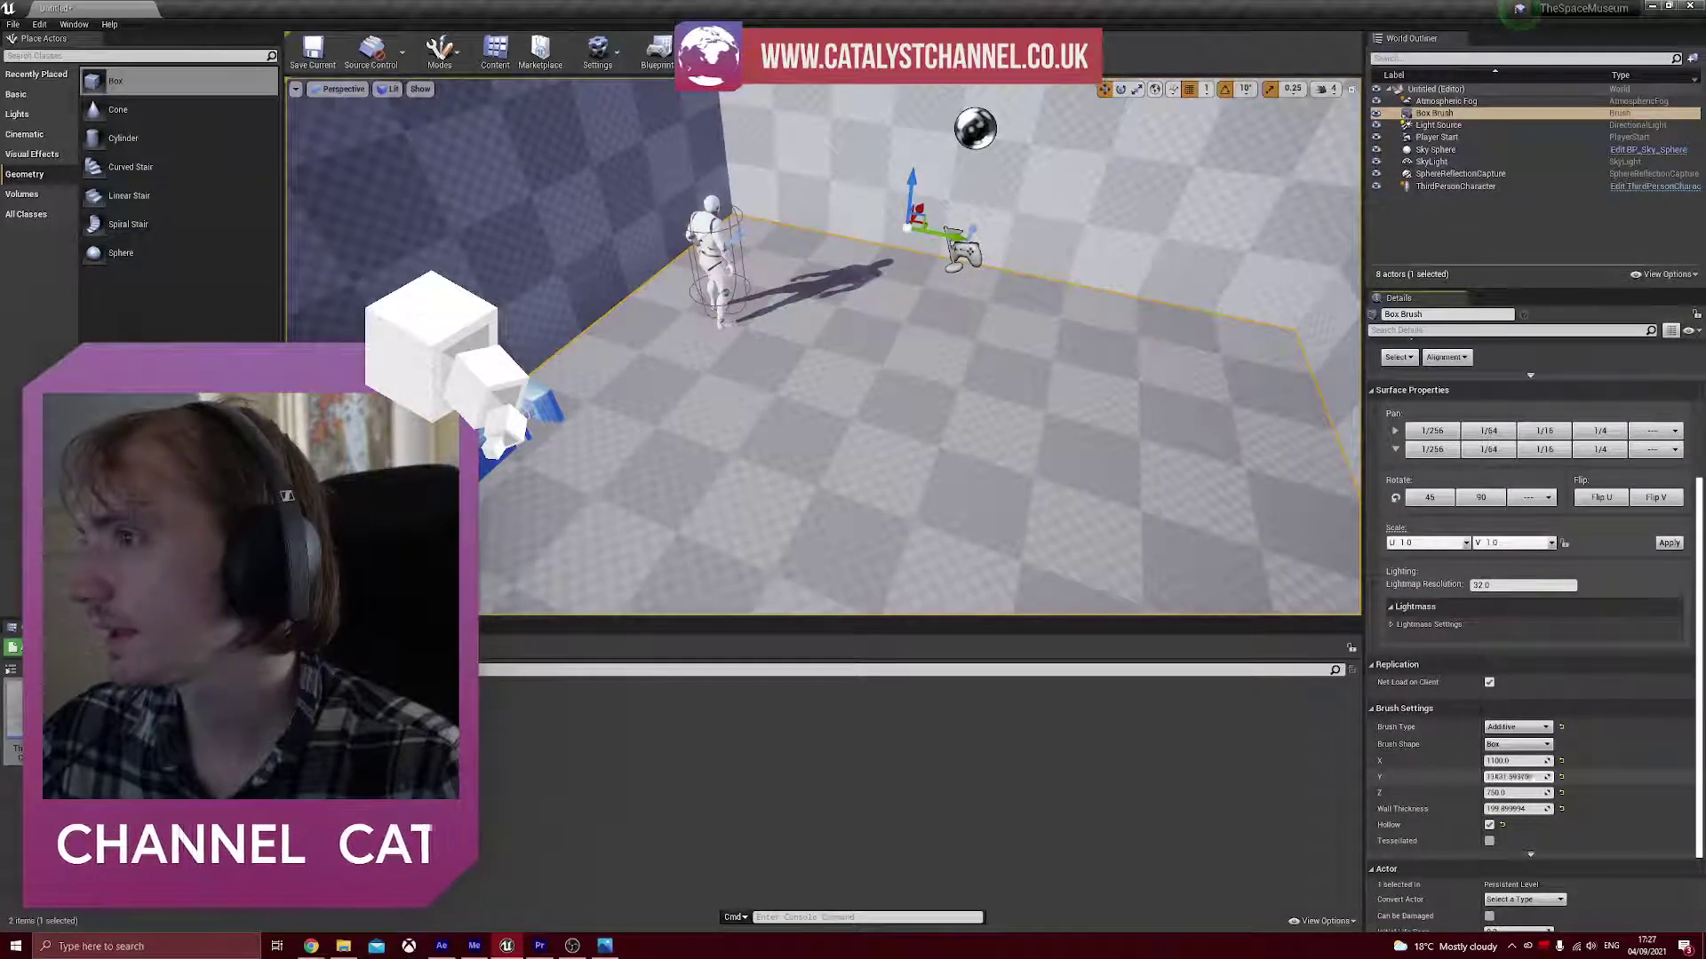
{"action": "key", "text": "s"}
{"action": "mouse_move", "coordinate": [1077, 445]}
{"action": "right_mouse_down"}
{"action": "mouse_move", "coordinate": [1016, 389]}
{"action": "mouse_move", "coordinate": [897, 390]}
{"action": "mouse_move", "coordinate": [969, 400]}
{"action": "right_mouse_up"}
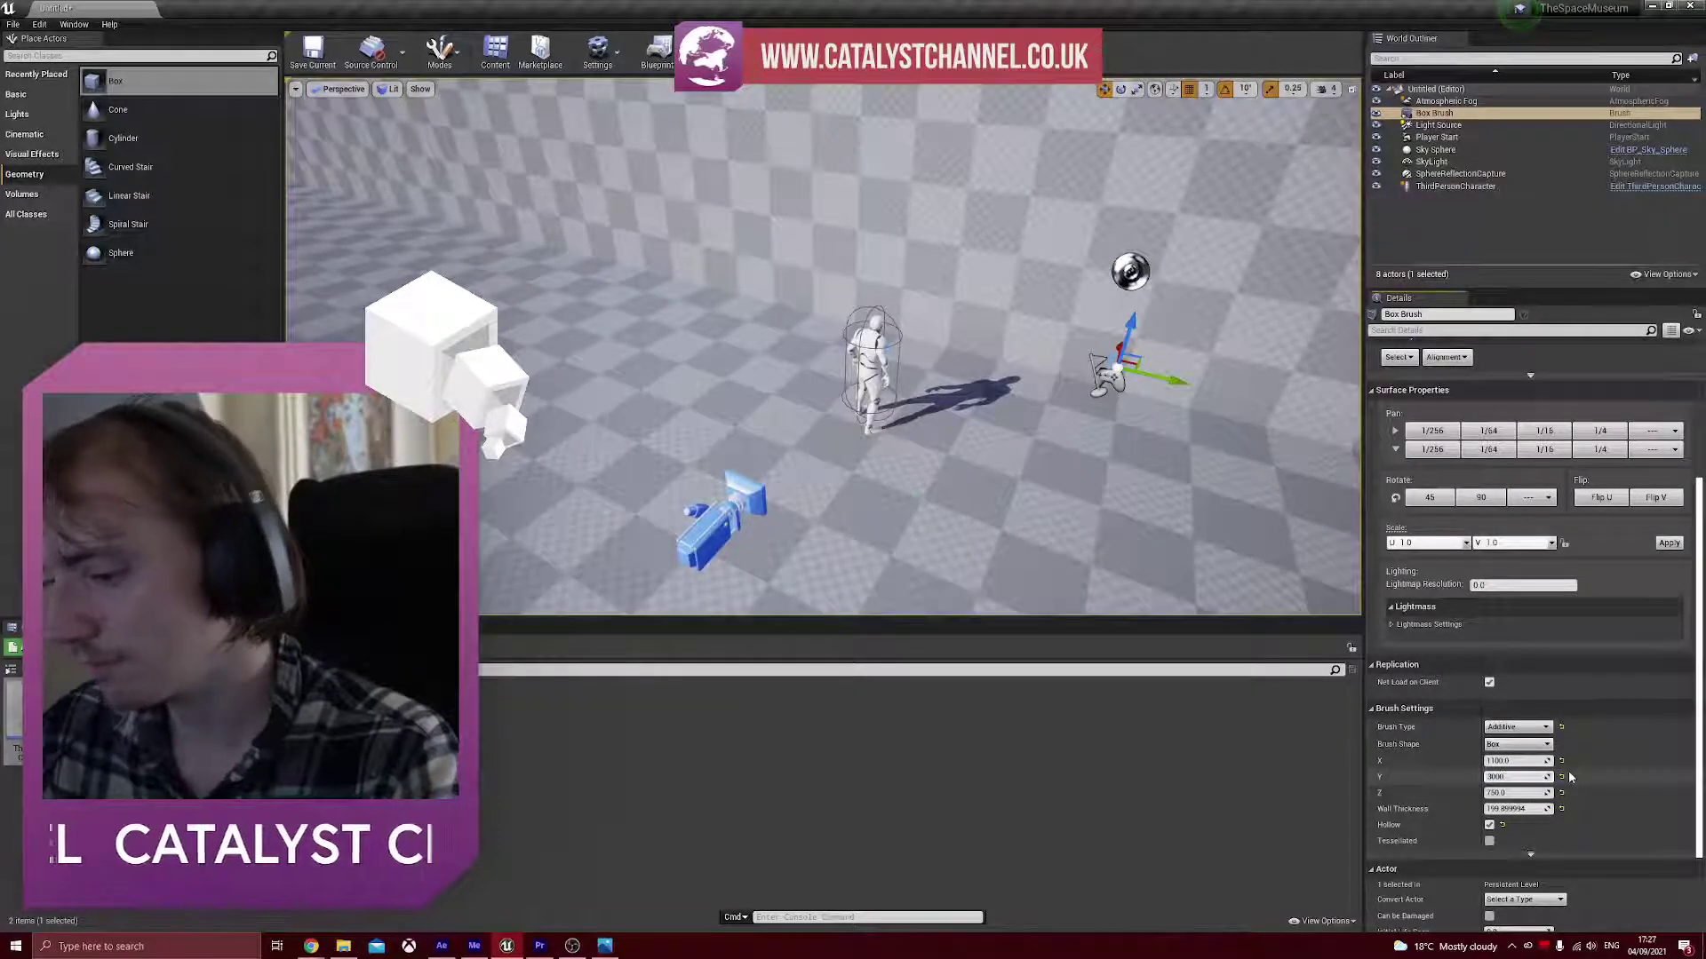
{"action": "key", "text": "Return"}
- Set the room's box brush to an X size of 4000 and a Z height of 950
{"action": "mouse_move", "coordinate": [1016, 511]}
{"action": "right_mouse_down"}
{"action": "mouse_move", "coordinate": [1243, 435]}
{"action": "mouse_move", "coordinate": [1101, 475]}
{"action": "mouse_move", "coordinate": [1066, 462]}
{"action": "right_mouse_up"}
{"action": "left_click", "coordinate": [1516, 760]}
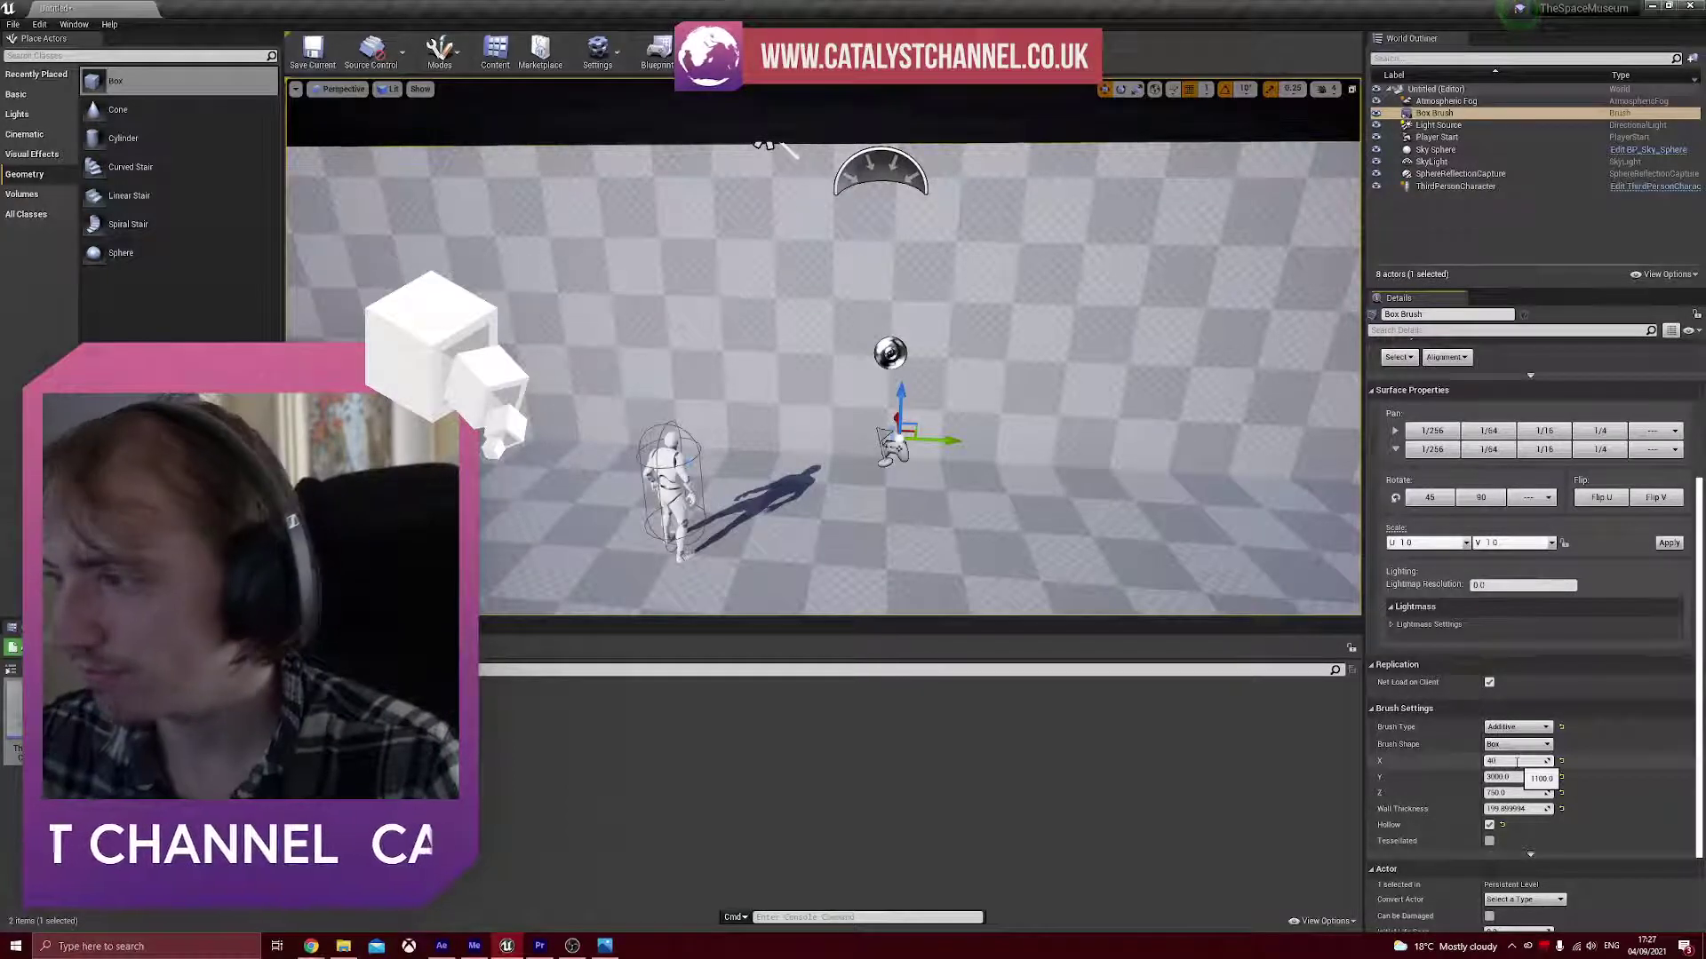
{"action": "key", "text": "Return"}
{"action": "mouse_move", "coordinate": [1124, 435]}
{"action": "right_mouse_down"}
{"action": "mouse_move", "coordinate": [1244, 467]}
{"action": "mouse_move", "coordinate": [1341, 408]}
{"action": "right_mouse_up"}
{"action": "right_click_drag", "start_coordinate": [826, 355], "coordinate": [1209, 351]}
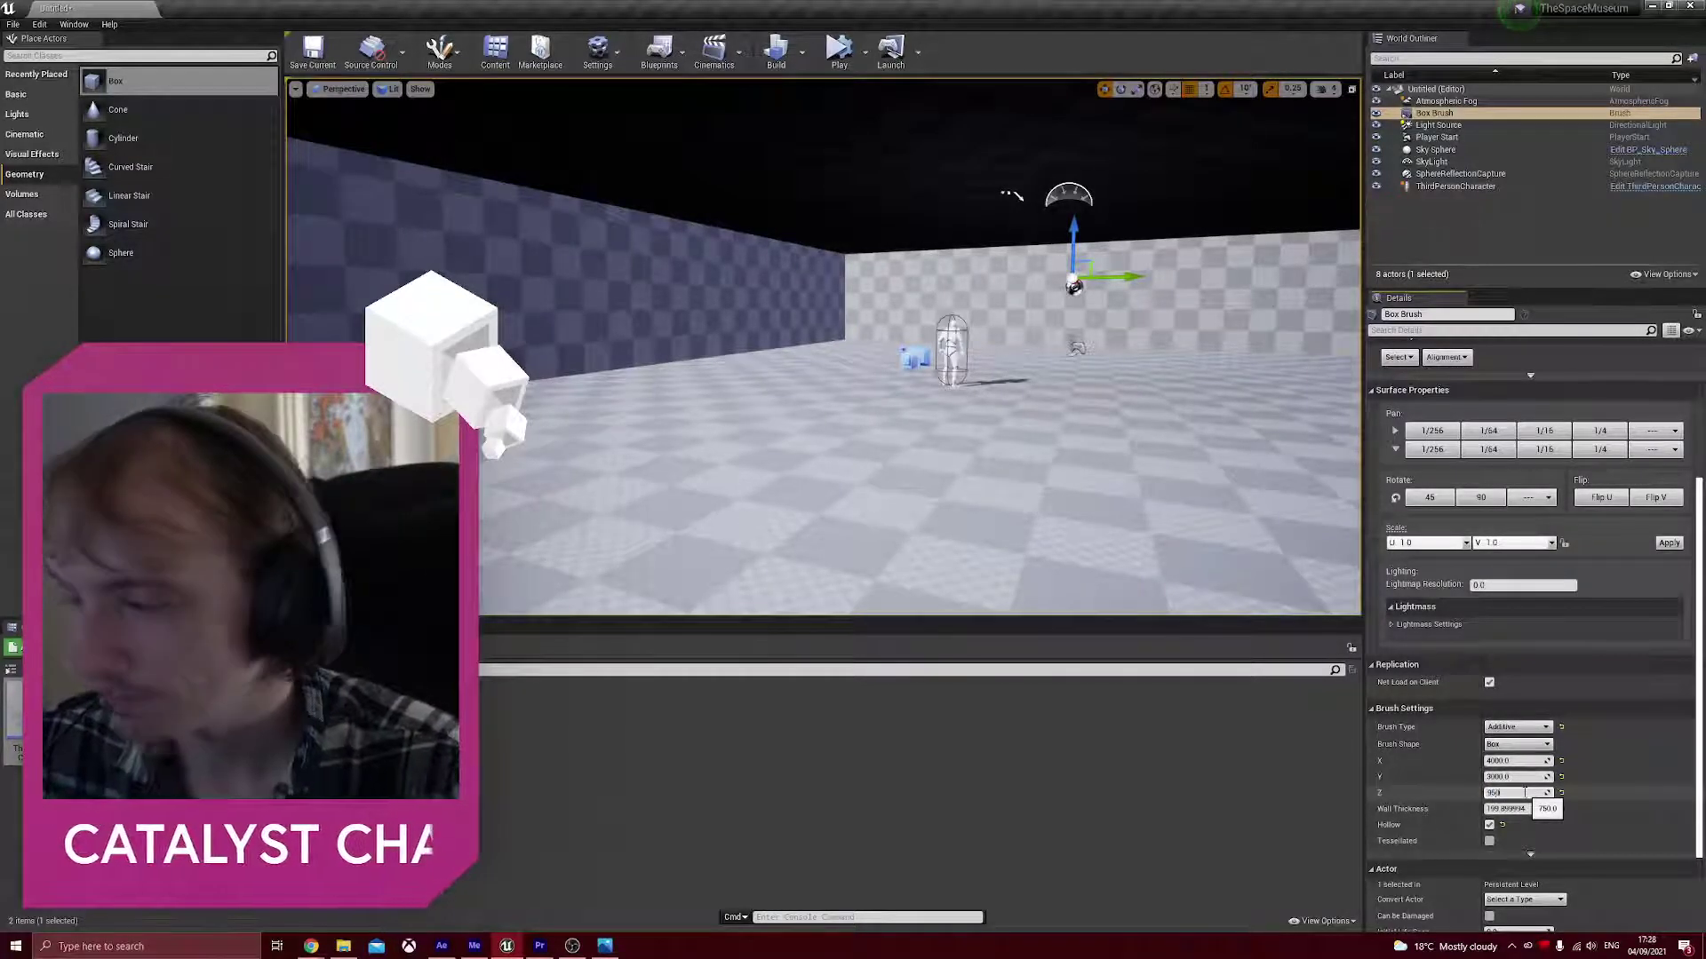
{"action": "key", "text": "Return"}
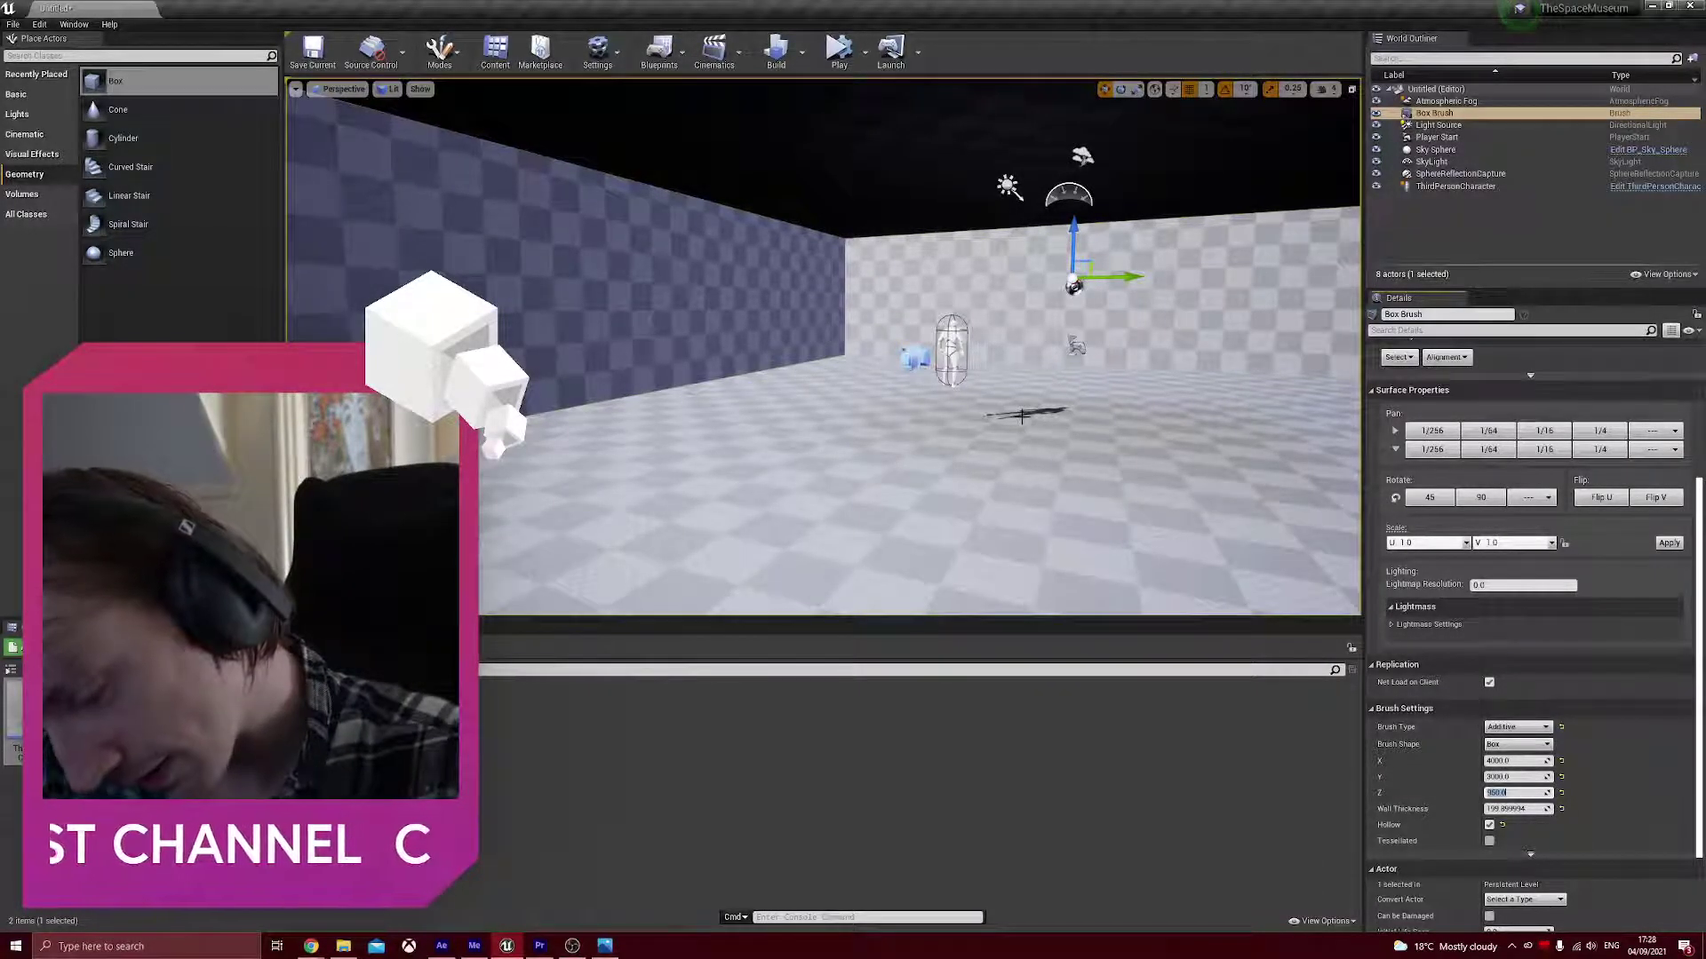
{"action": "right_click_drag", "start_coordinate": [993, 424], "coordinate": [1032, 424]}
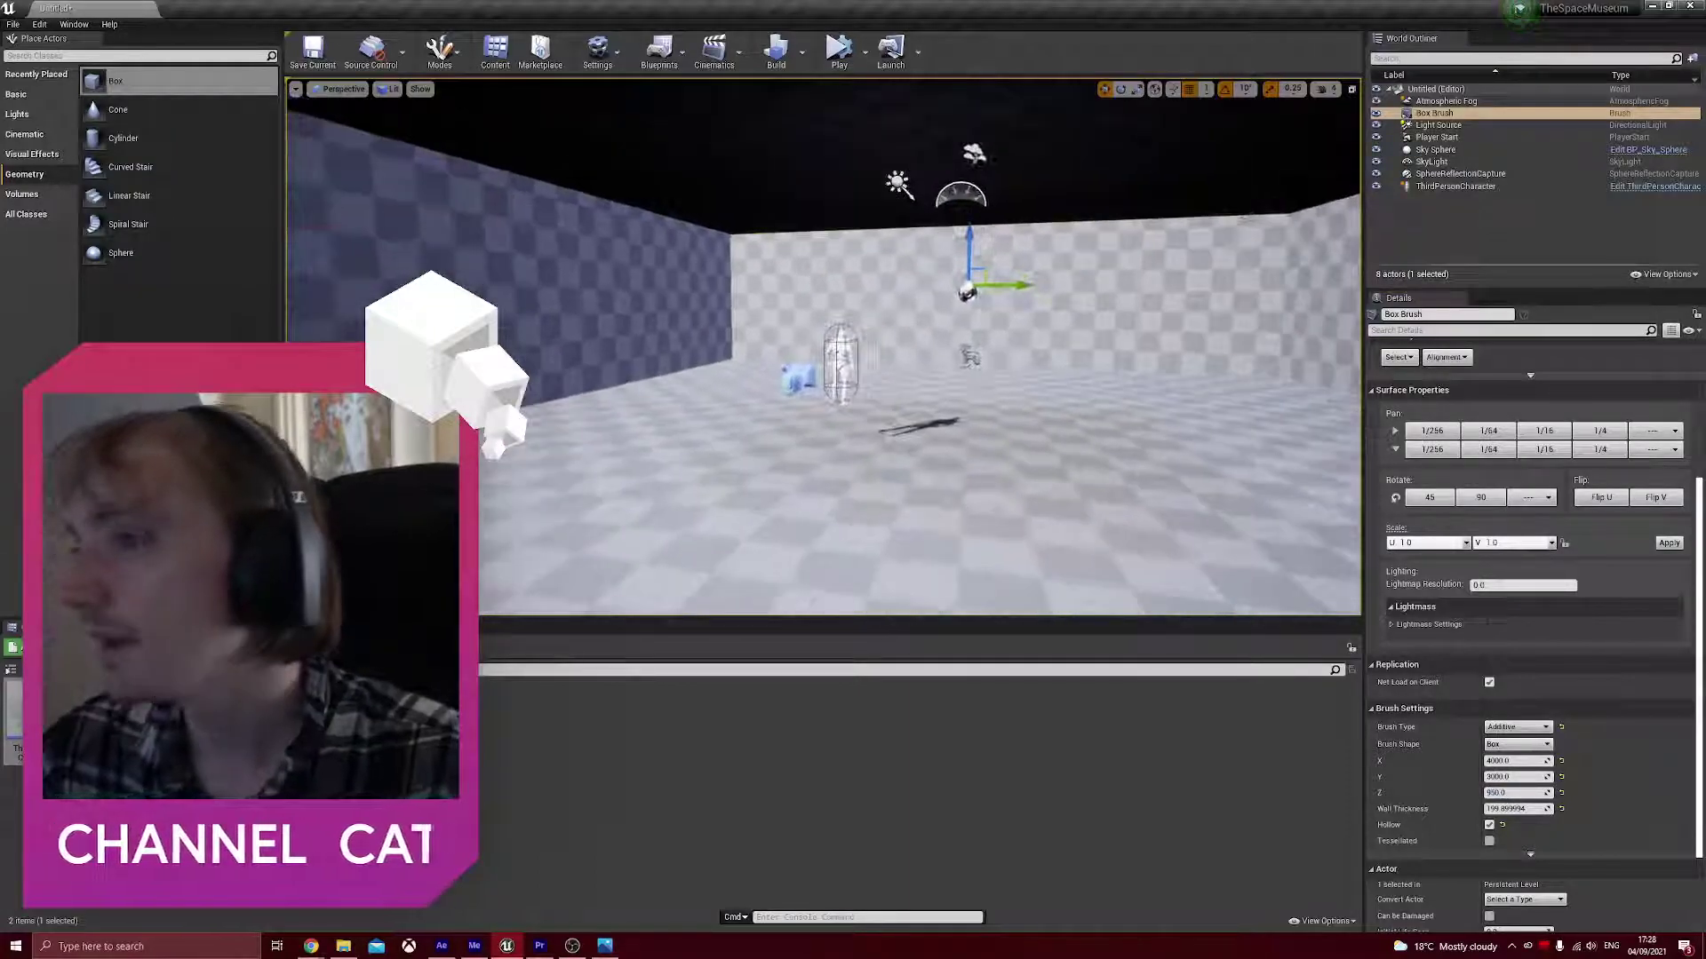
- Lower the third-person character until it stands on the room's floor
{"action": "left_click", "coordinate": [838, 362]}
{"action": "left_click_drag", "start_coordinate": [839, 318], "coordinate": [829, 358]}
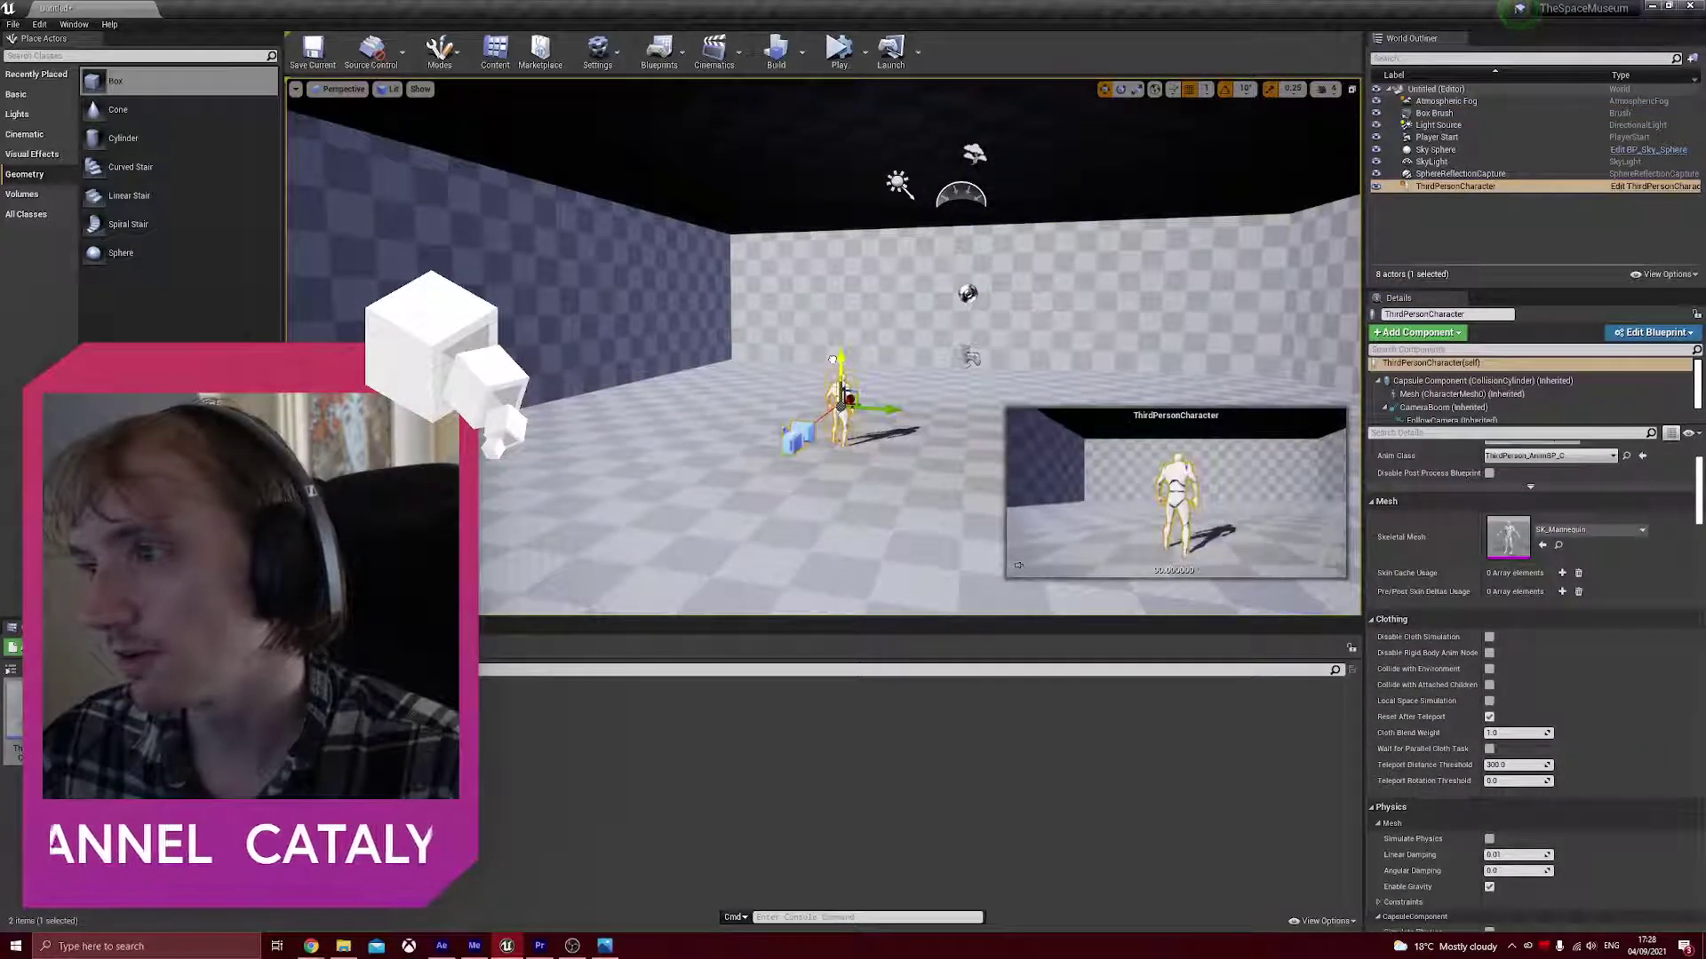
{"action": "right_click_drag", "start_coordinate": [875, 266], "coordinate": [501, 280]}
{"action": "key", "text": "d"}
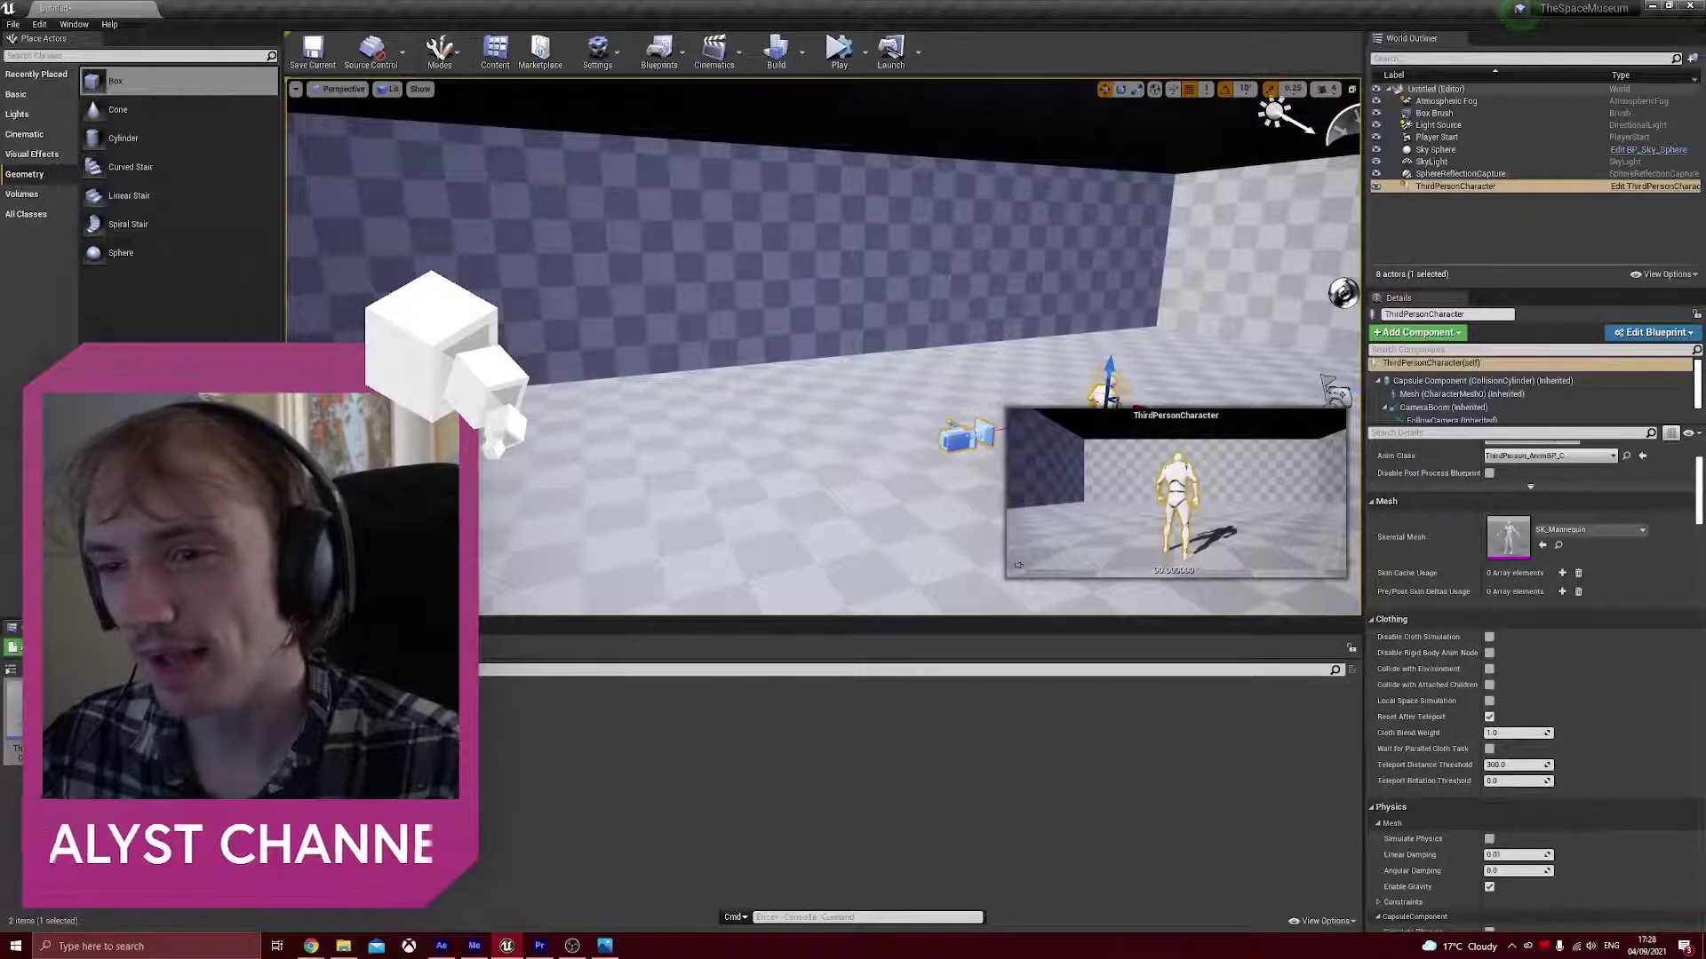
- Find a wood parquet material in the Twinmotion Materials content folder and apply it to the room's floor
{"action": "left_click", "coordinate": [222, 648]}
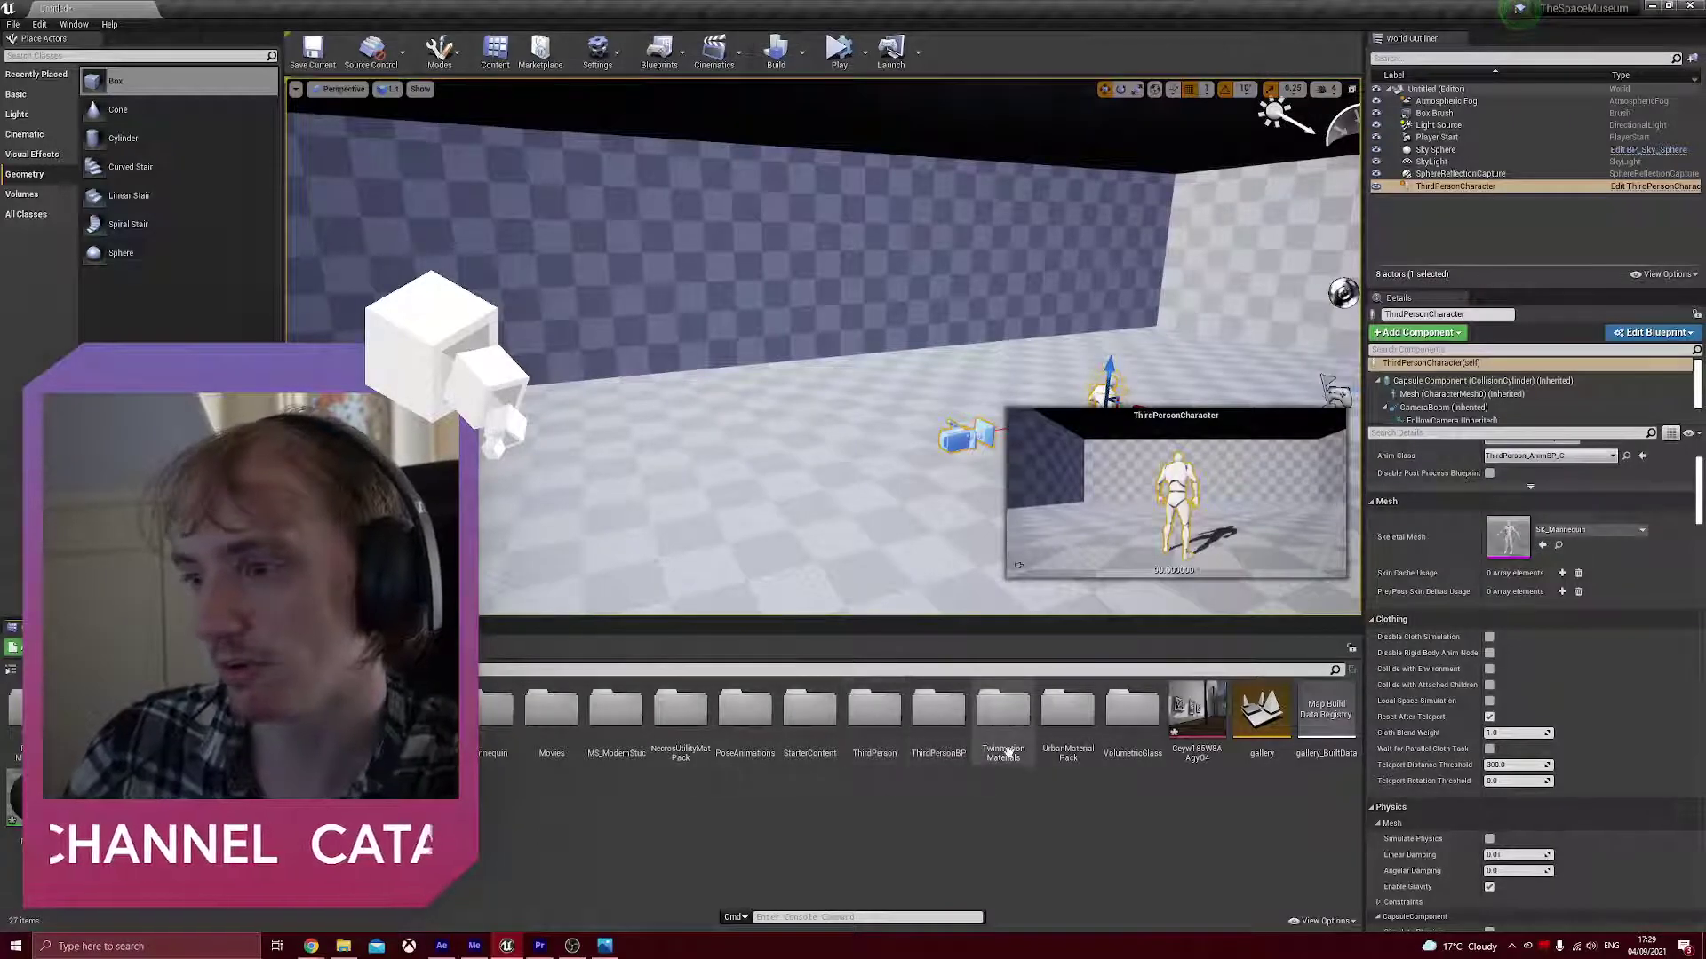
{"action": "left_click", "coordinate": [611, 731]}
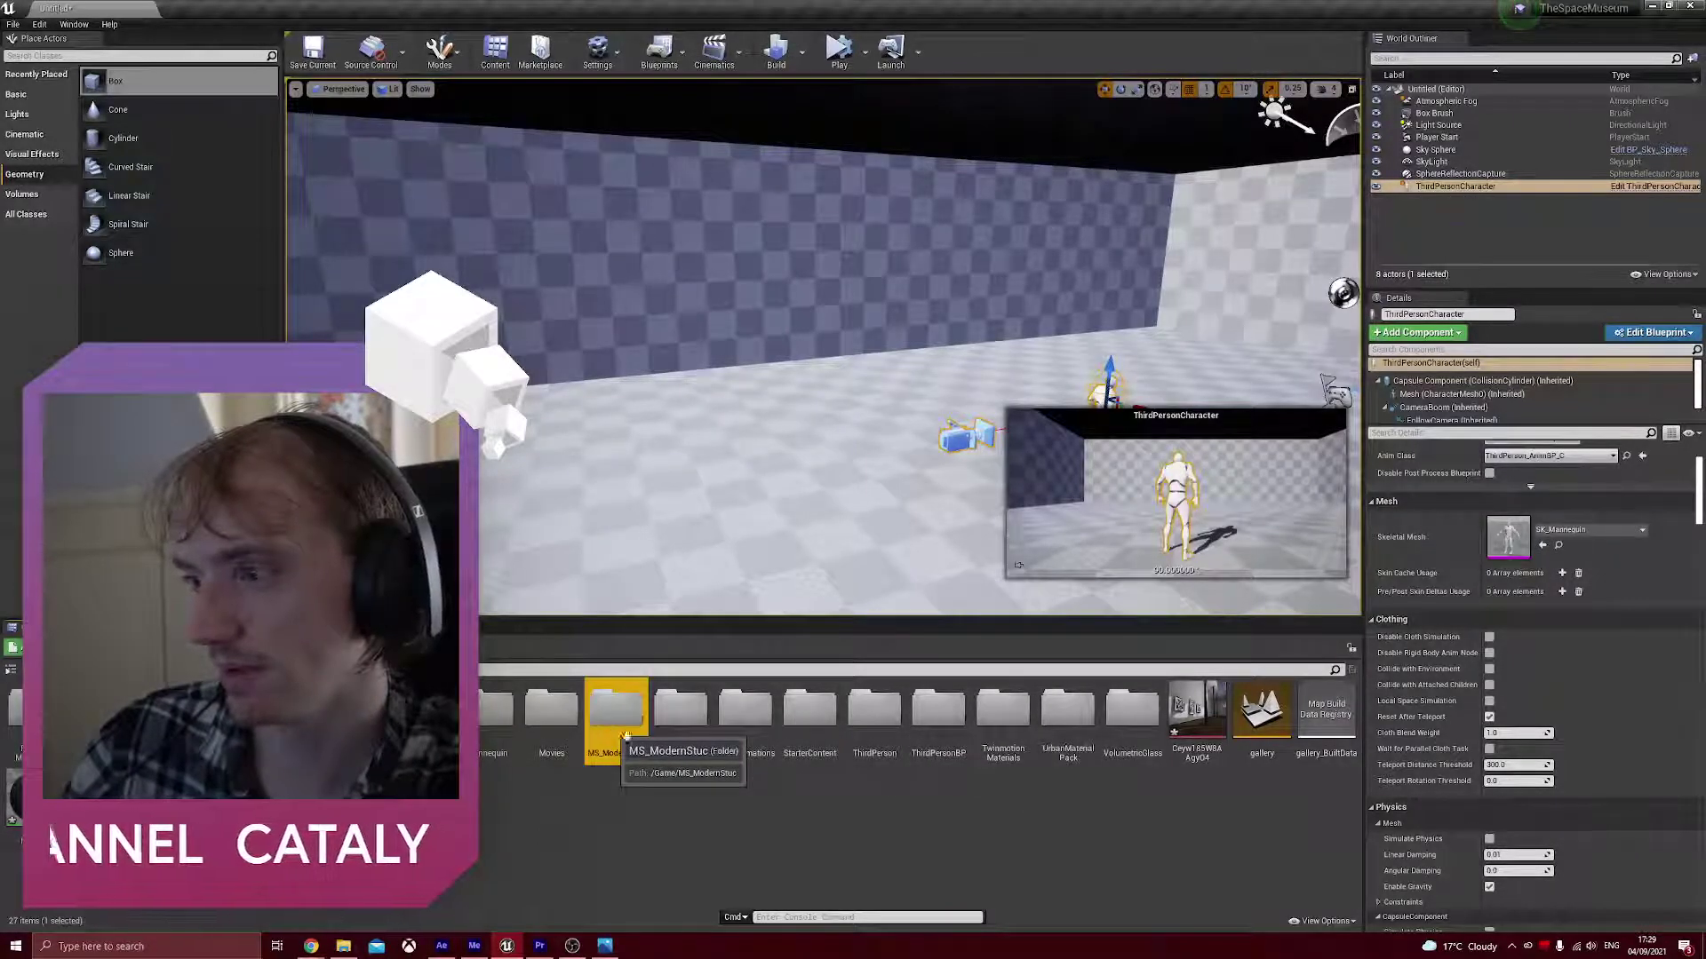
{"action": "double_click", "coordinate": [1002, 710]}
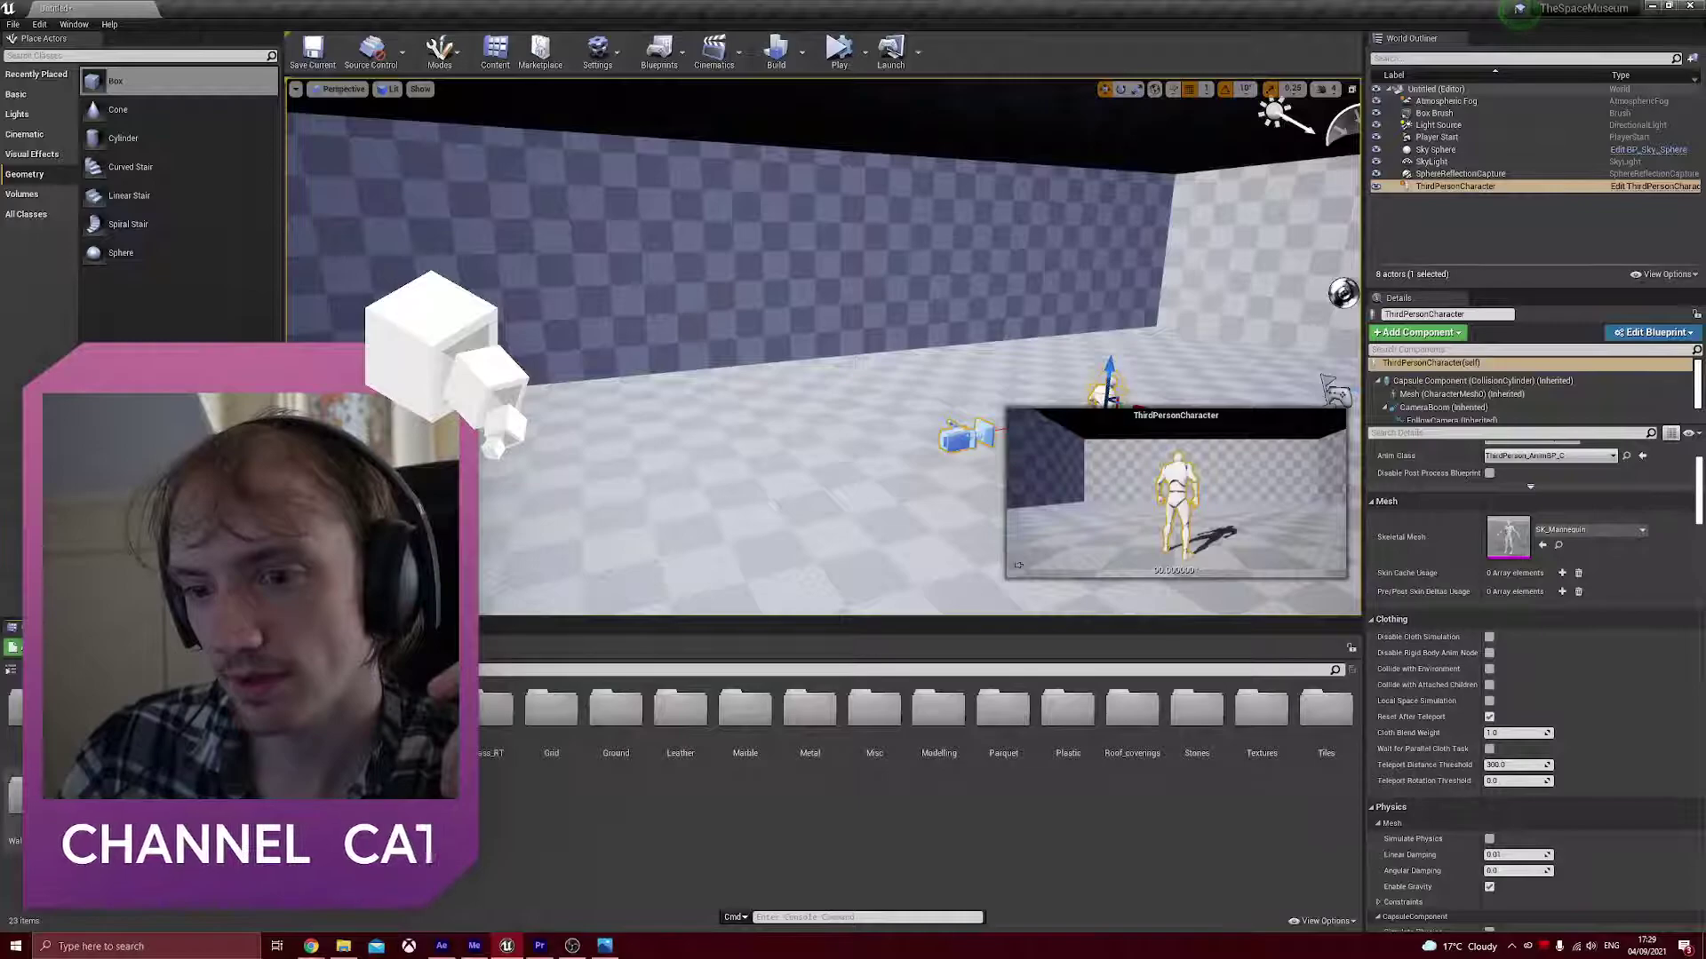
{"action": "double_click", "coordinate": [1067, 708]}
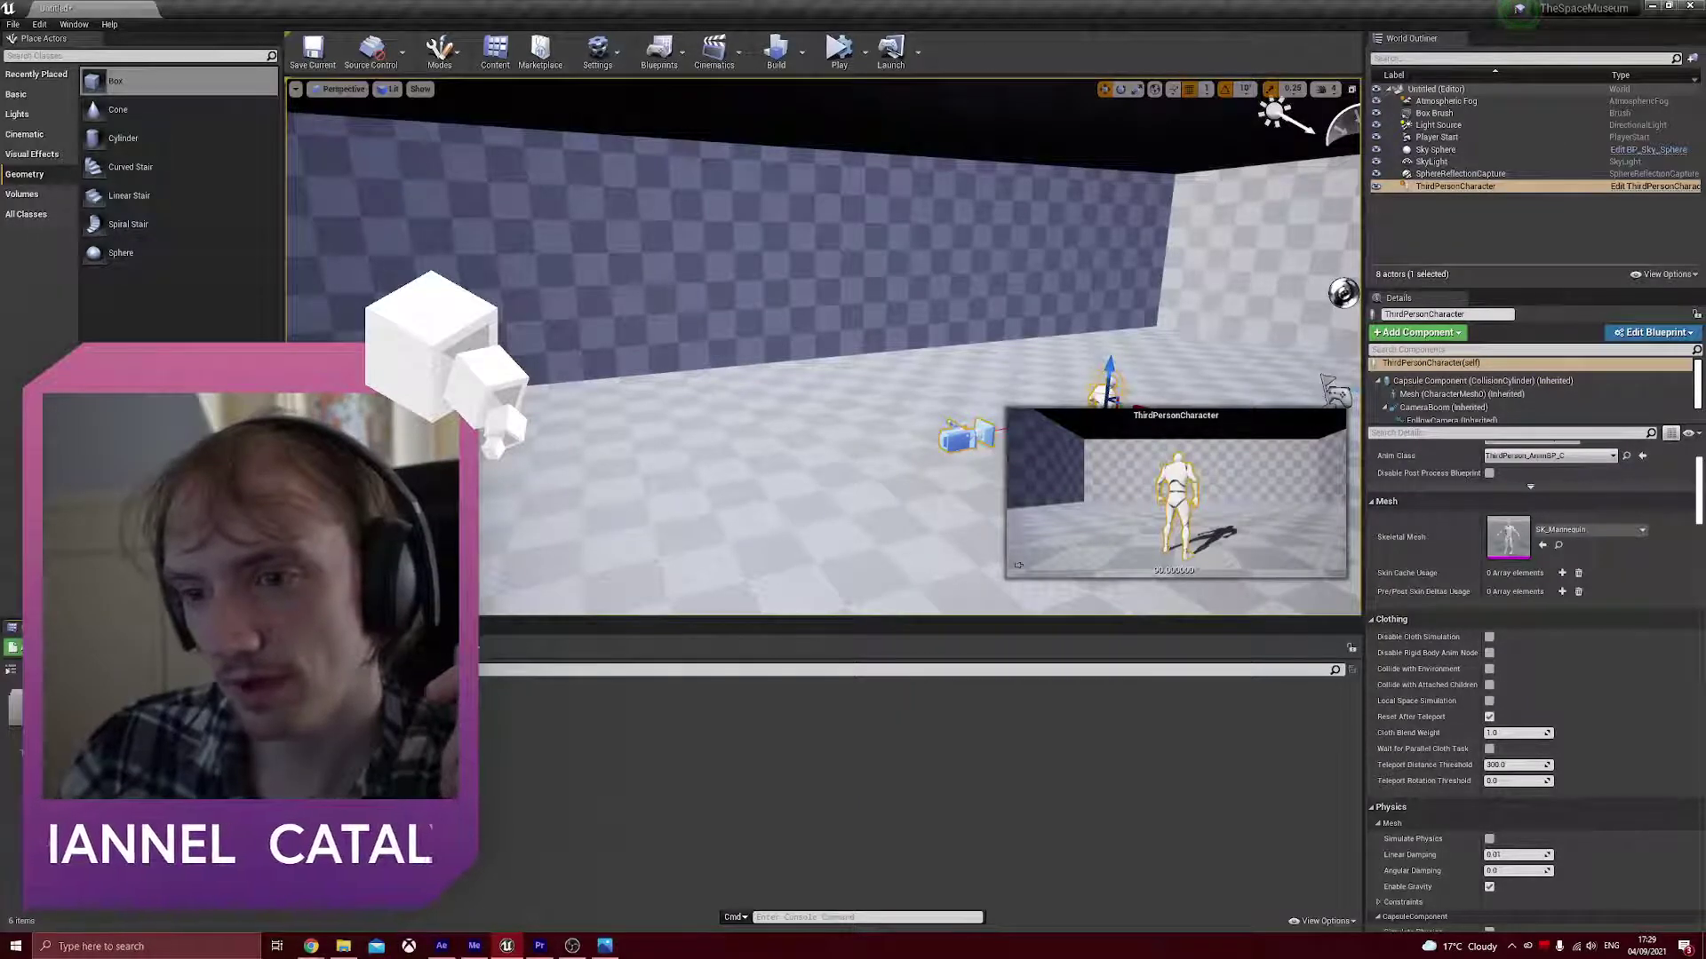
{"action": "left_click_drag", "start_coordinate": [590, 755], "coordinate": [632, 531]}
{"action": "right_click_drag", "start_coordinate": [629, 528], "coordinate": [533, 319]}
{"action": "key", "text": "w"}
{"action": "key", "text": "s"}
{"action": "key", "text": "w"}
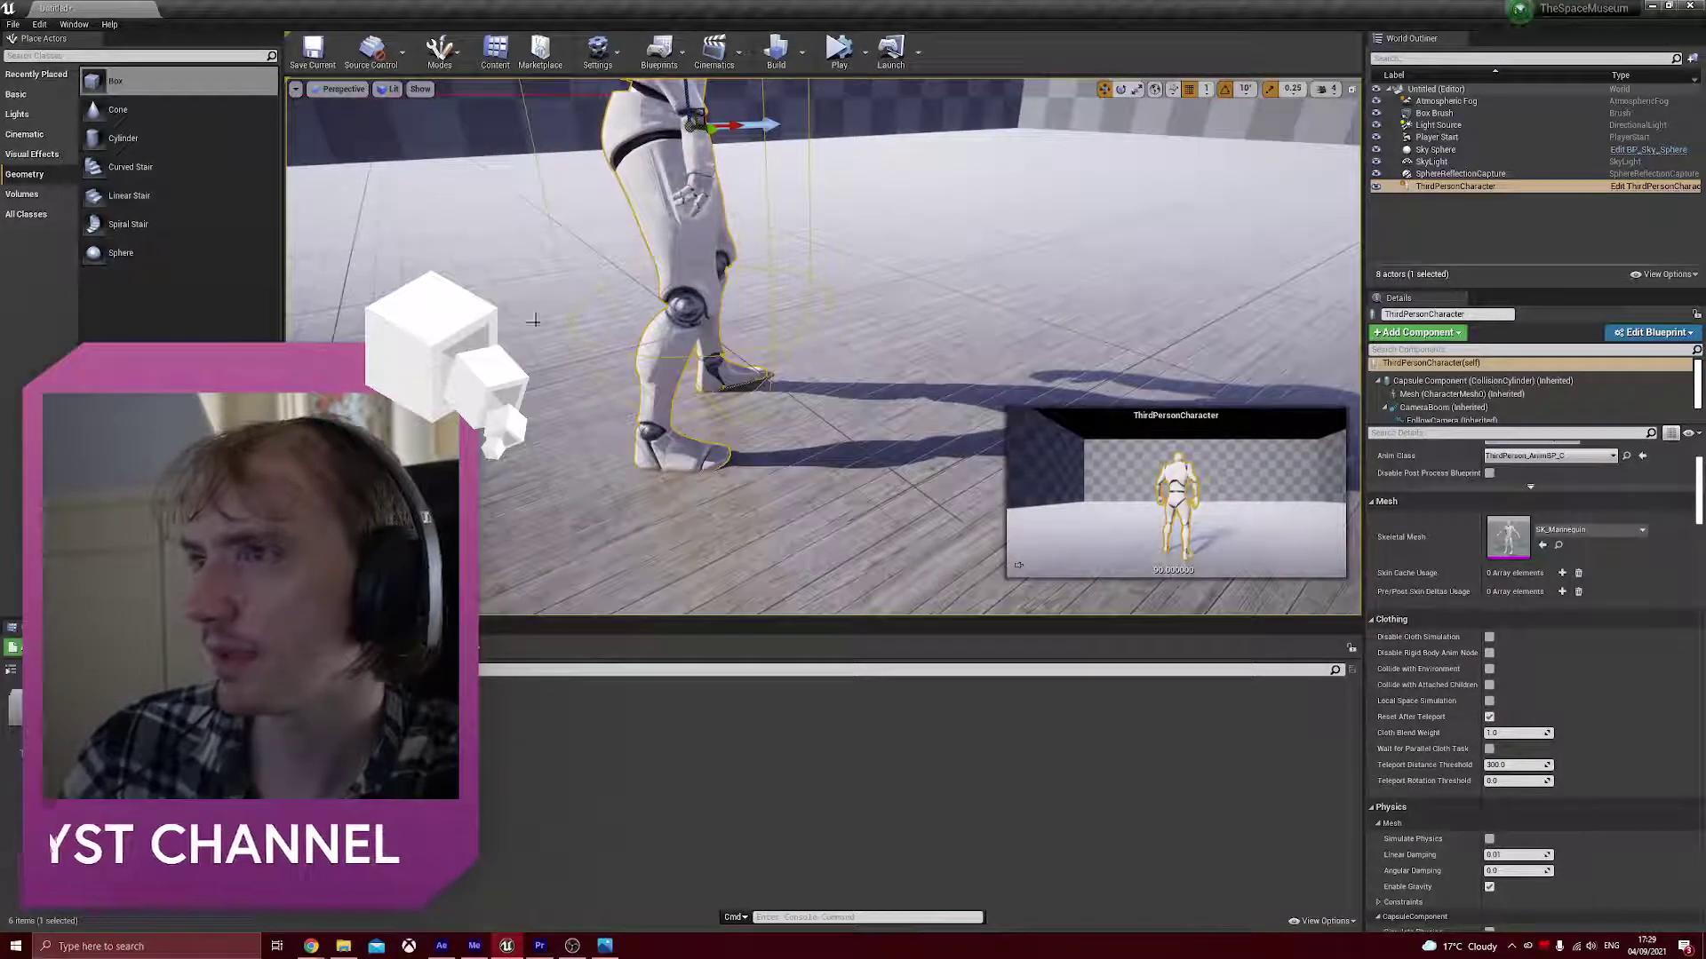
- Hide the viewport's grid overlay and check the wooden floor around the mannequin
{"action": "left_click", "coordinate": [1190, 91]}
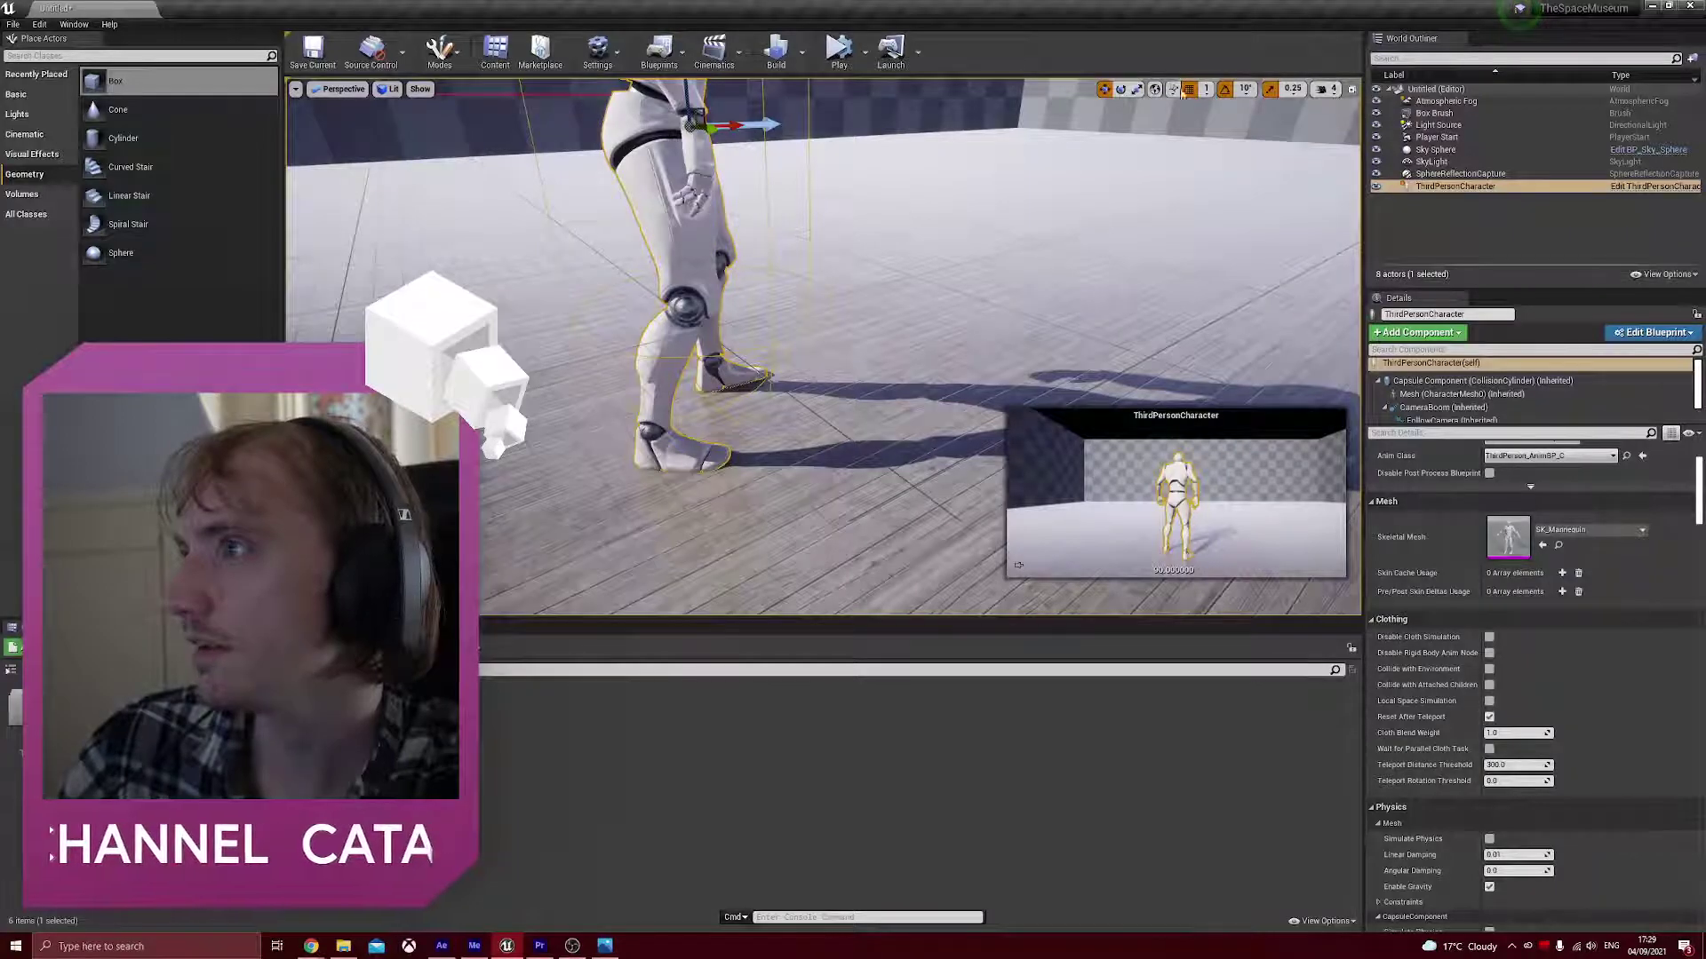
{"action": "left_click", "coordinate": [423, 89]}
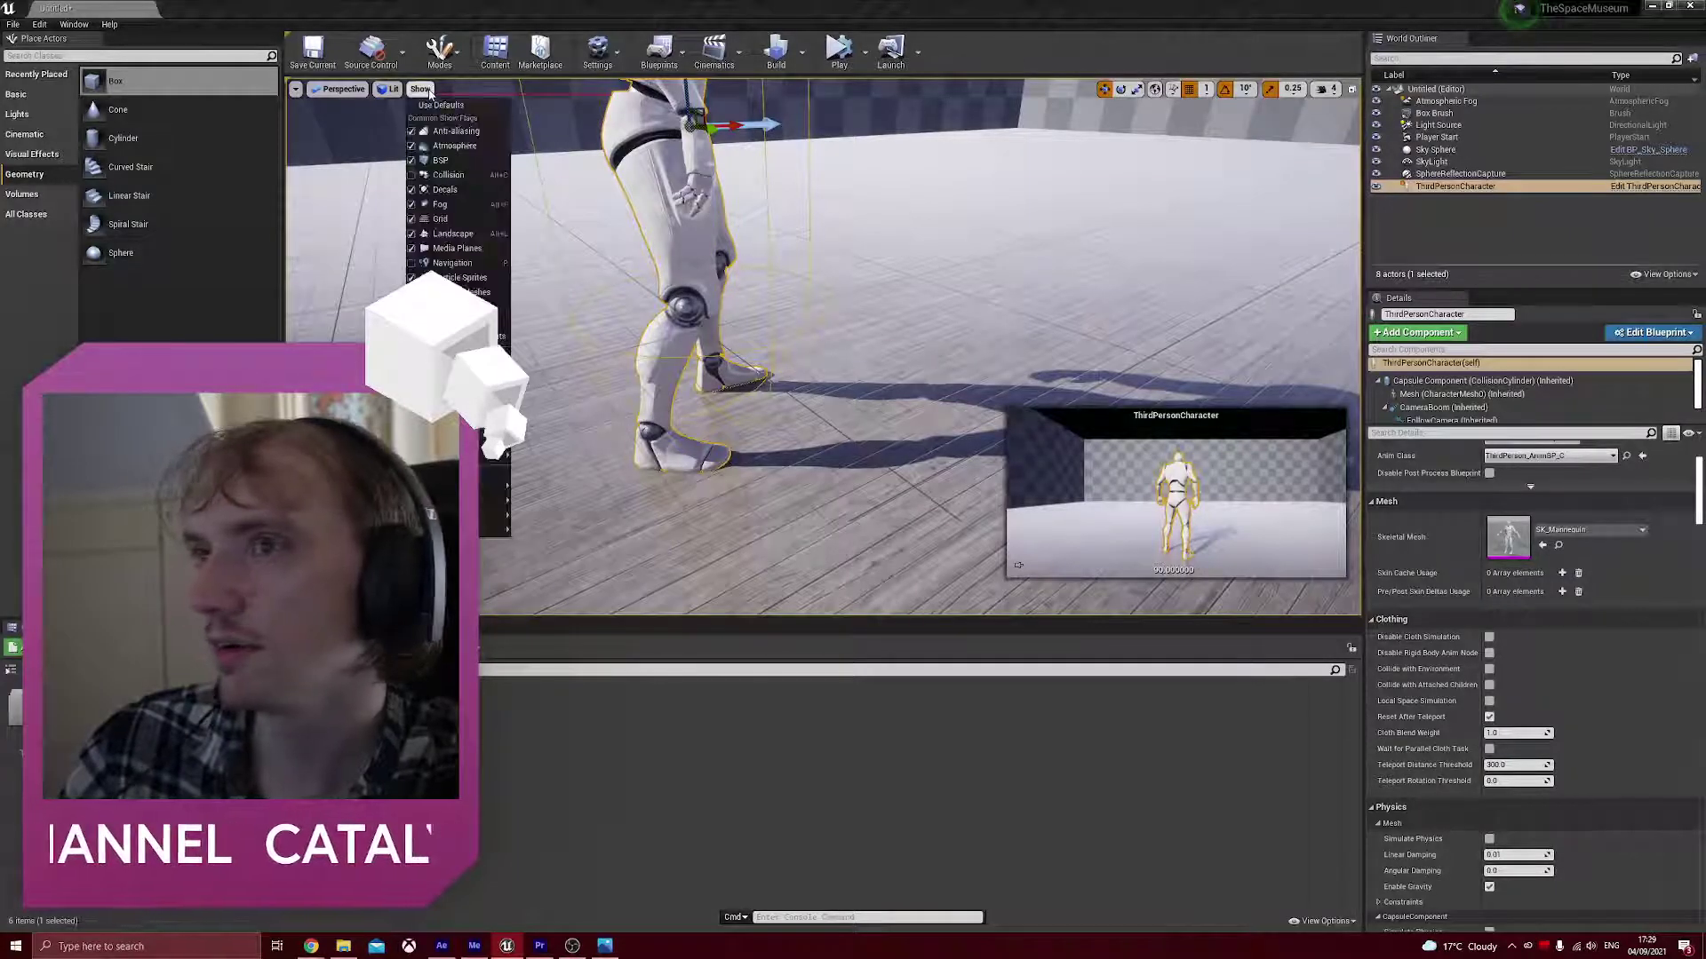
{"action": "left_click", "coordinate": [441, 220]}
{"action": "right_click_drag", "start_coordinate": [585, 258], "coordinate": [471, 198]}
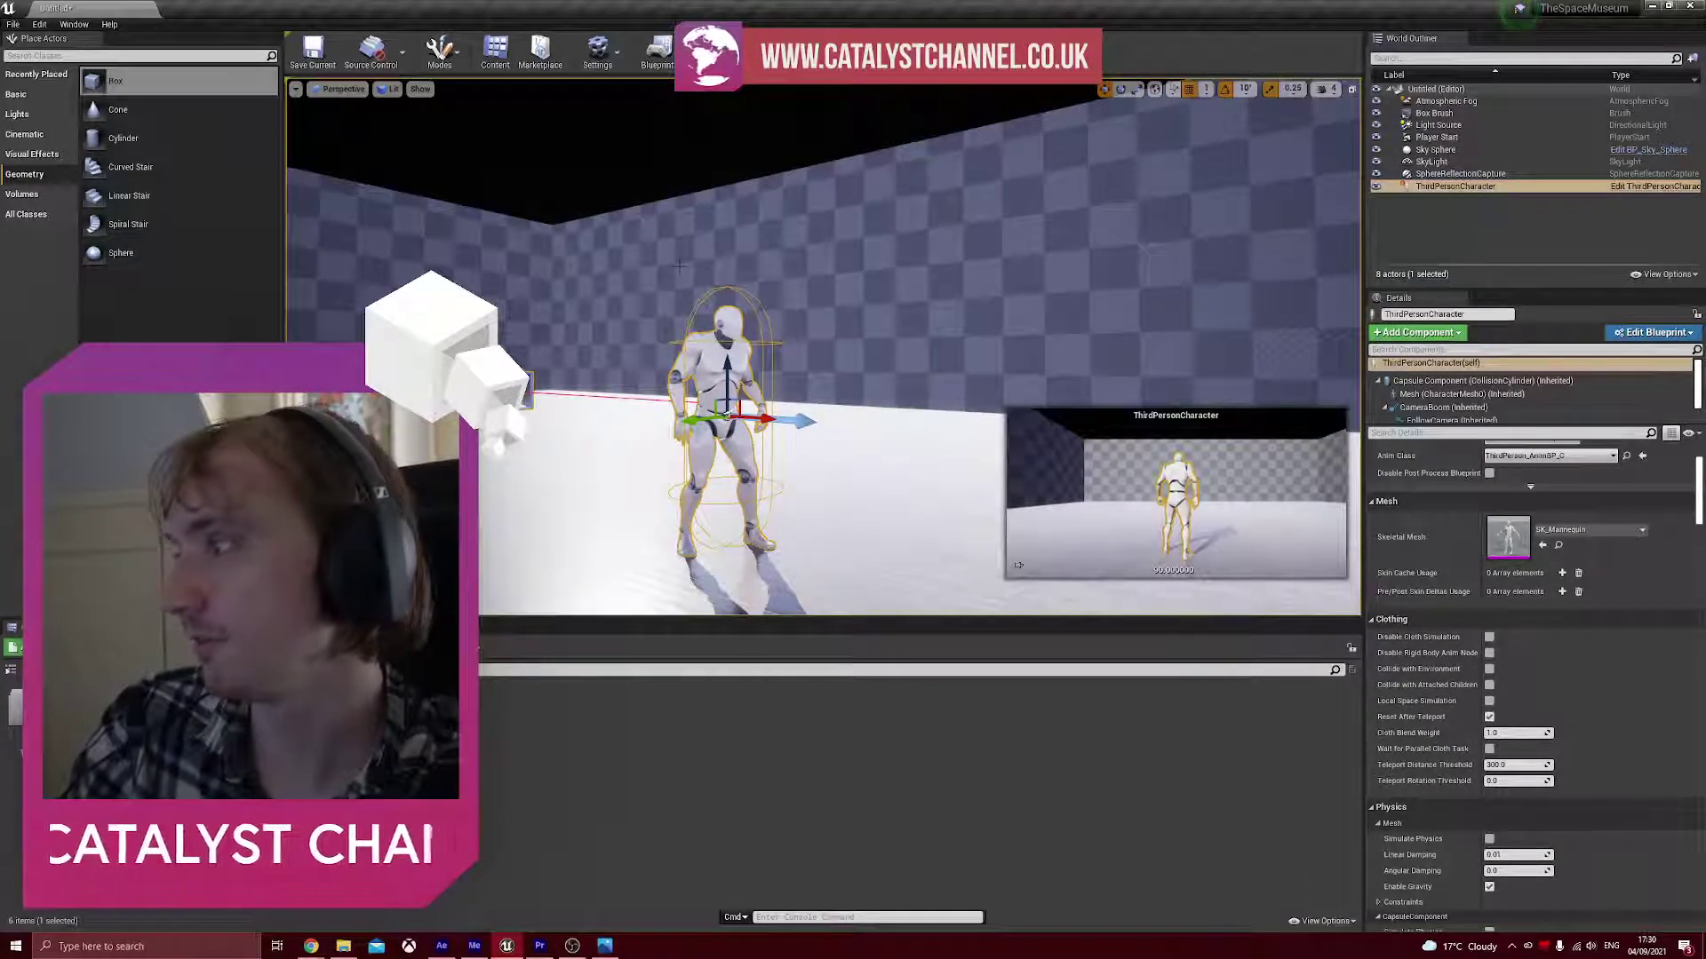
{"action": "right_click_drag", "start_coordinate": [744, 311], "coordinate": [836, 360]}
{"action": "mouse_move", "coordinate": [678, 334]}
{"action": "right_mouse_down"}
{"action": "mouse_move", "coordinate": [728, 347]}
{"action": "mouse_move", "coordinate": [678, 334]}
{"action": "right_mouse_up"}
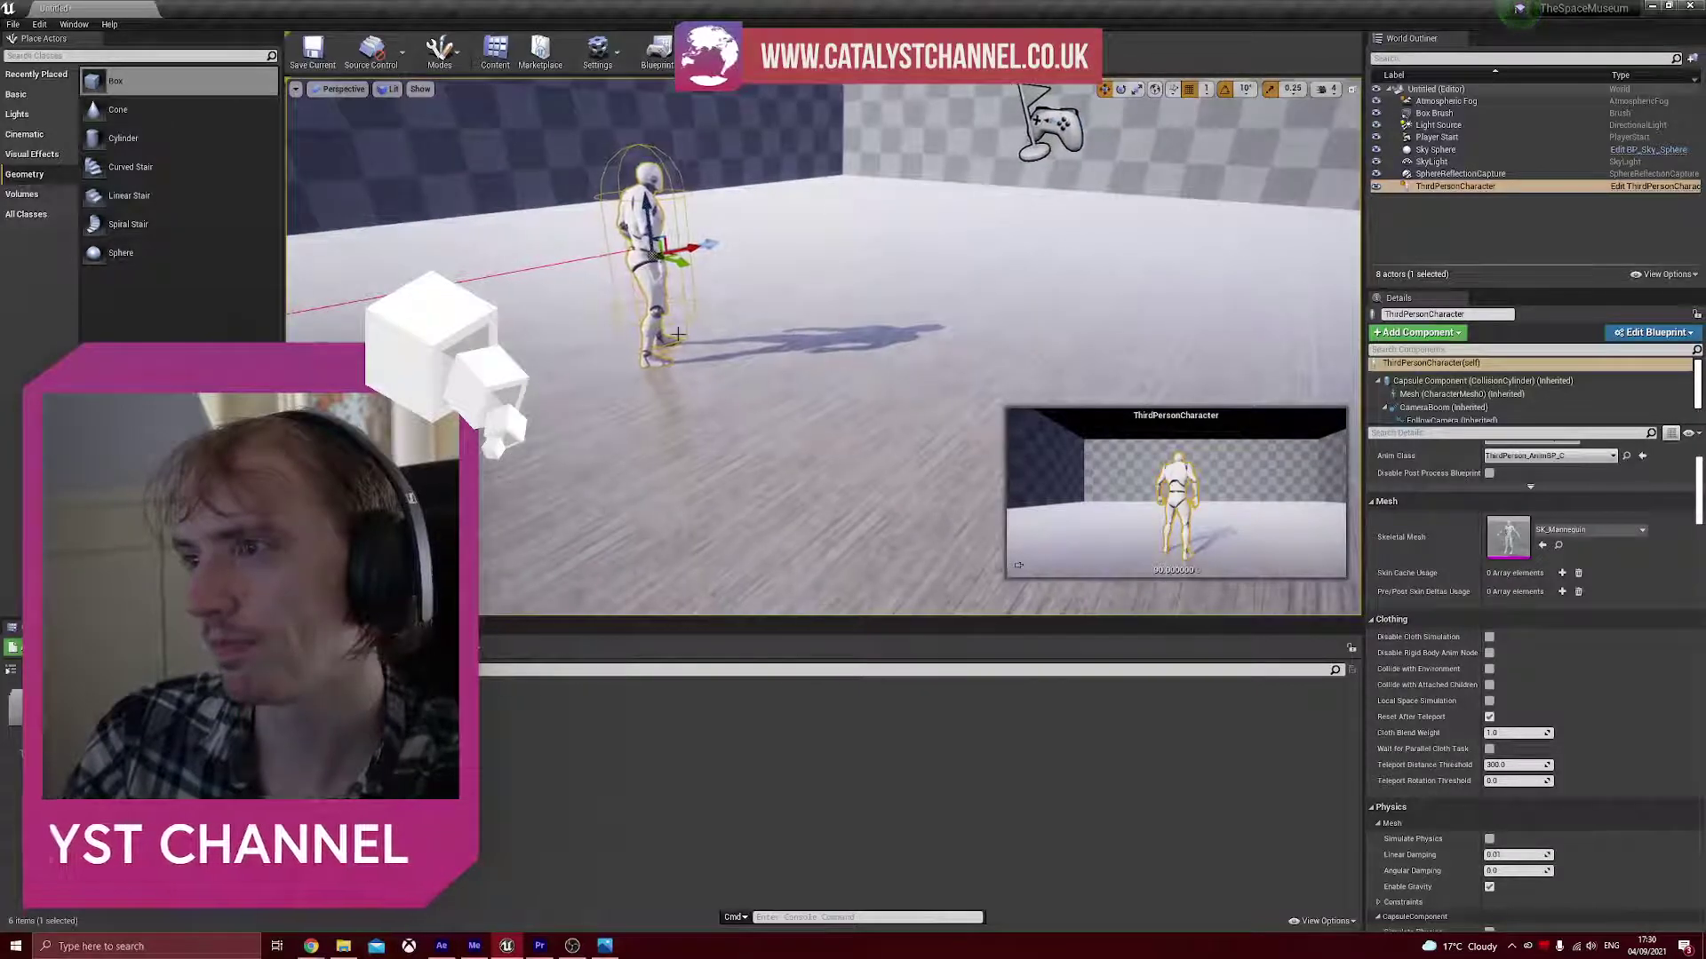
- Apply a white material from the Twinmotion wall coverings folder to the walls of the room
{"action": "double_click", "coordinate": [228, 711]}
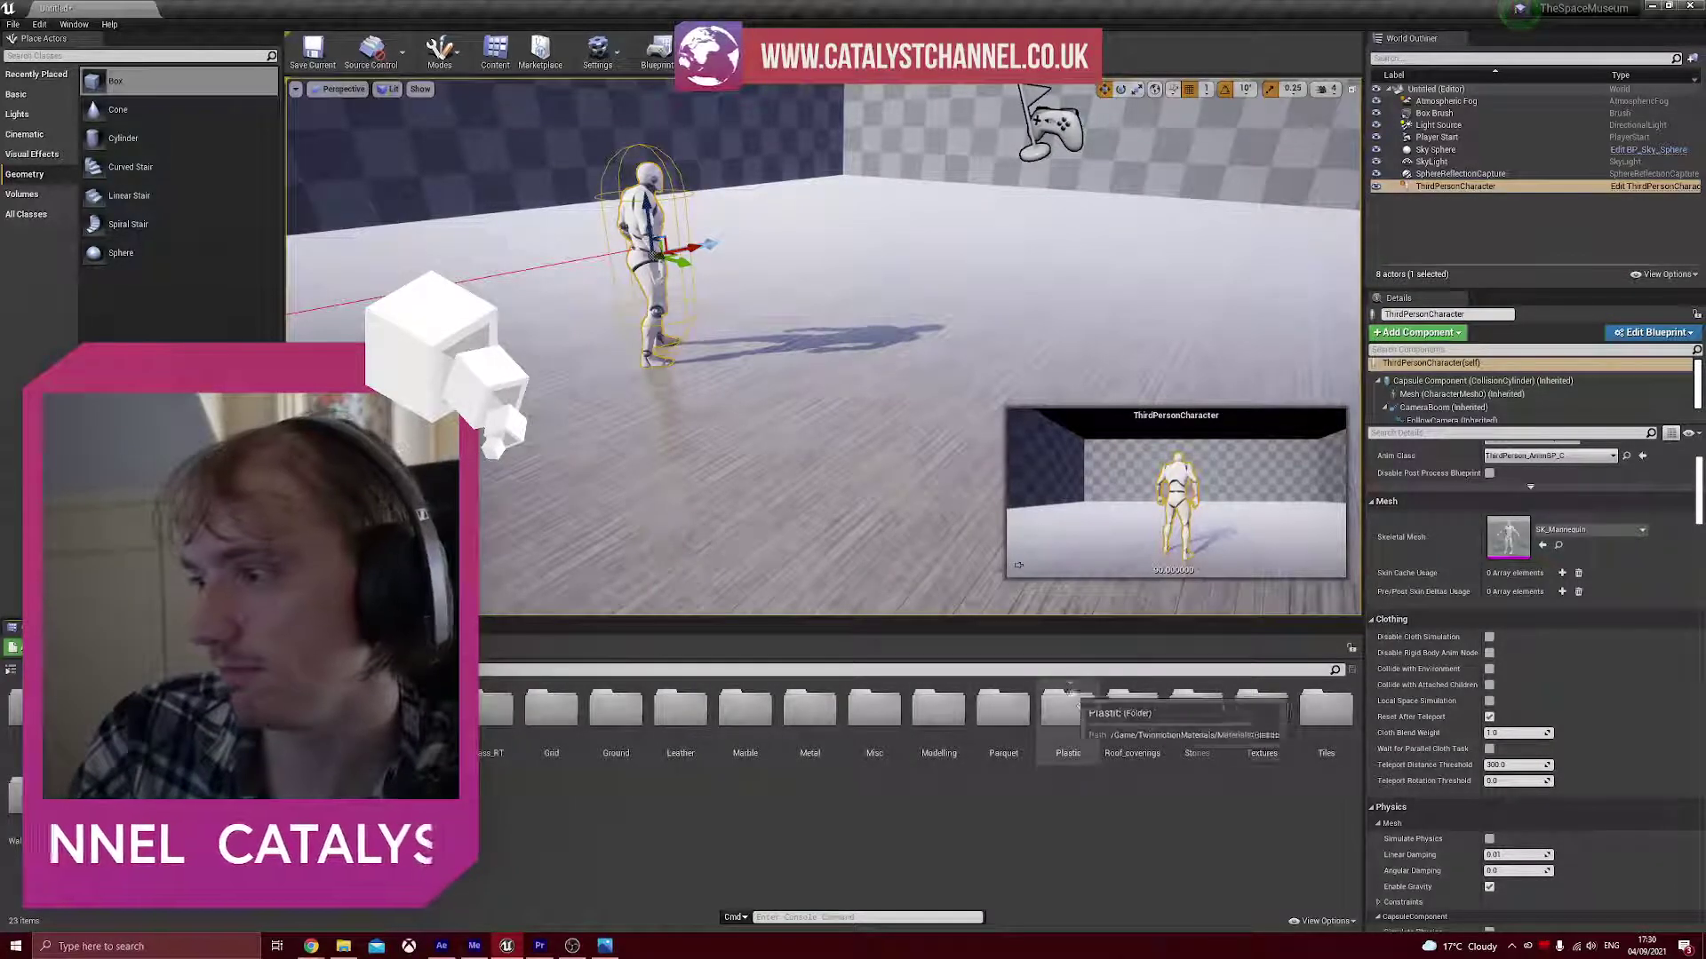
{"action": "double_click", "coordinate": [1262, 711]}
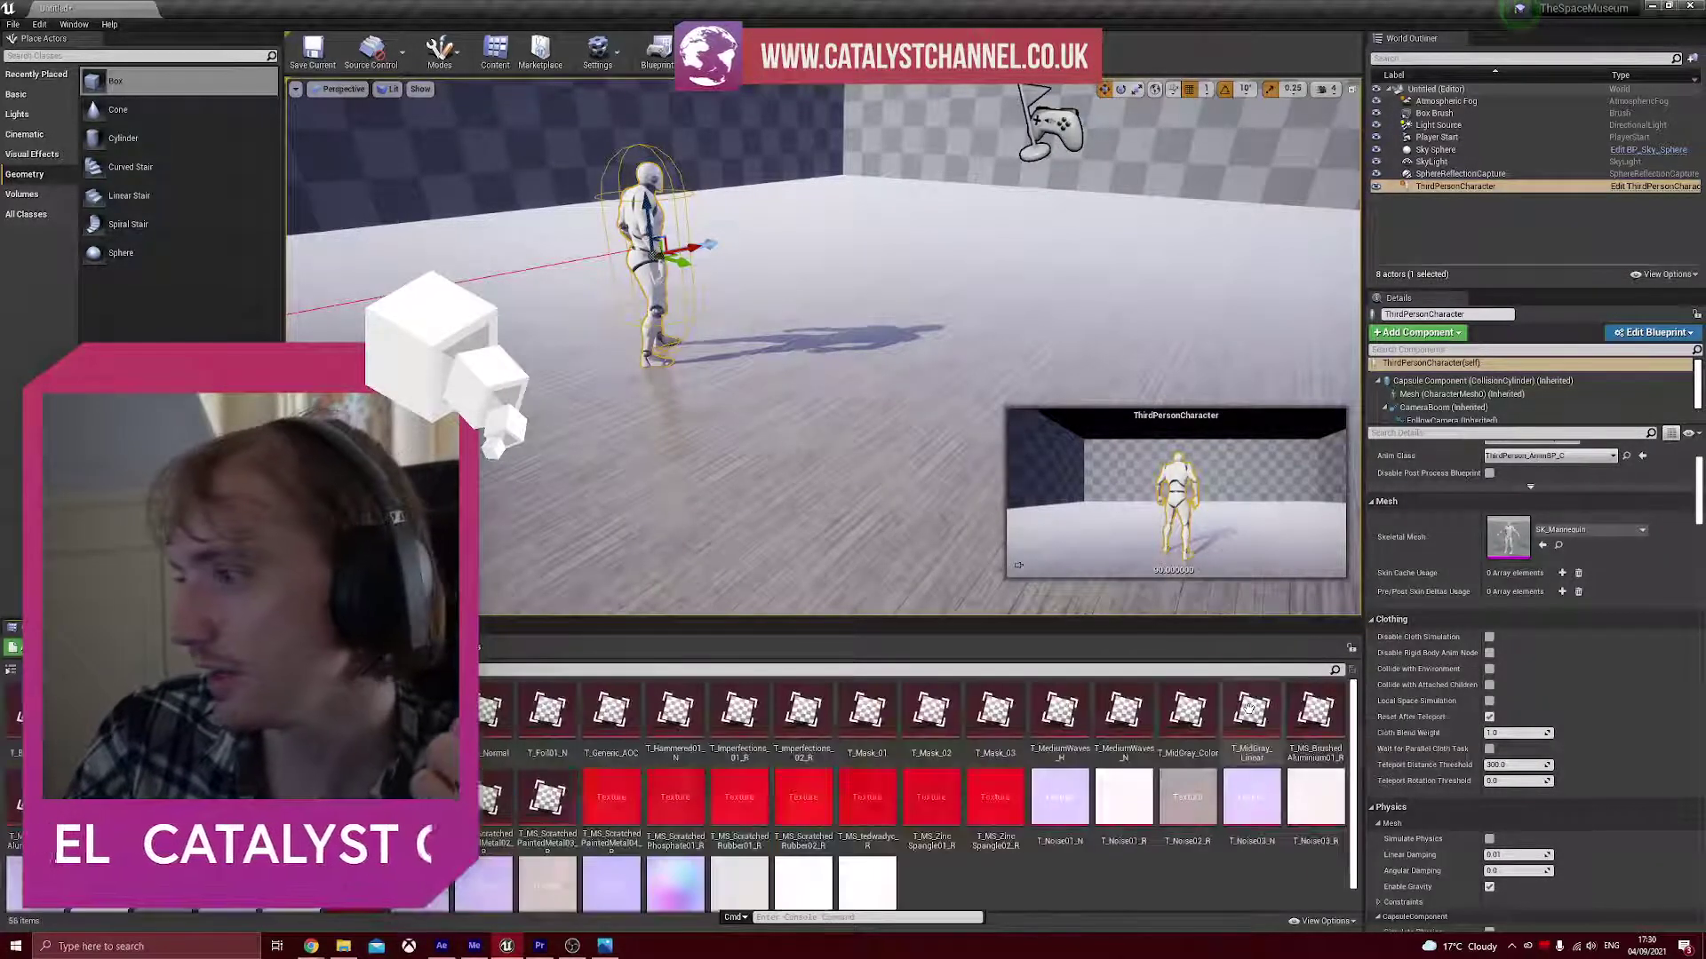
{"action": "key", "text": "alt+Left"}
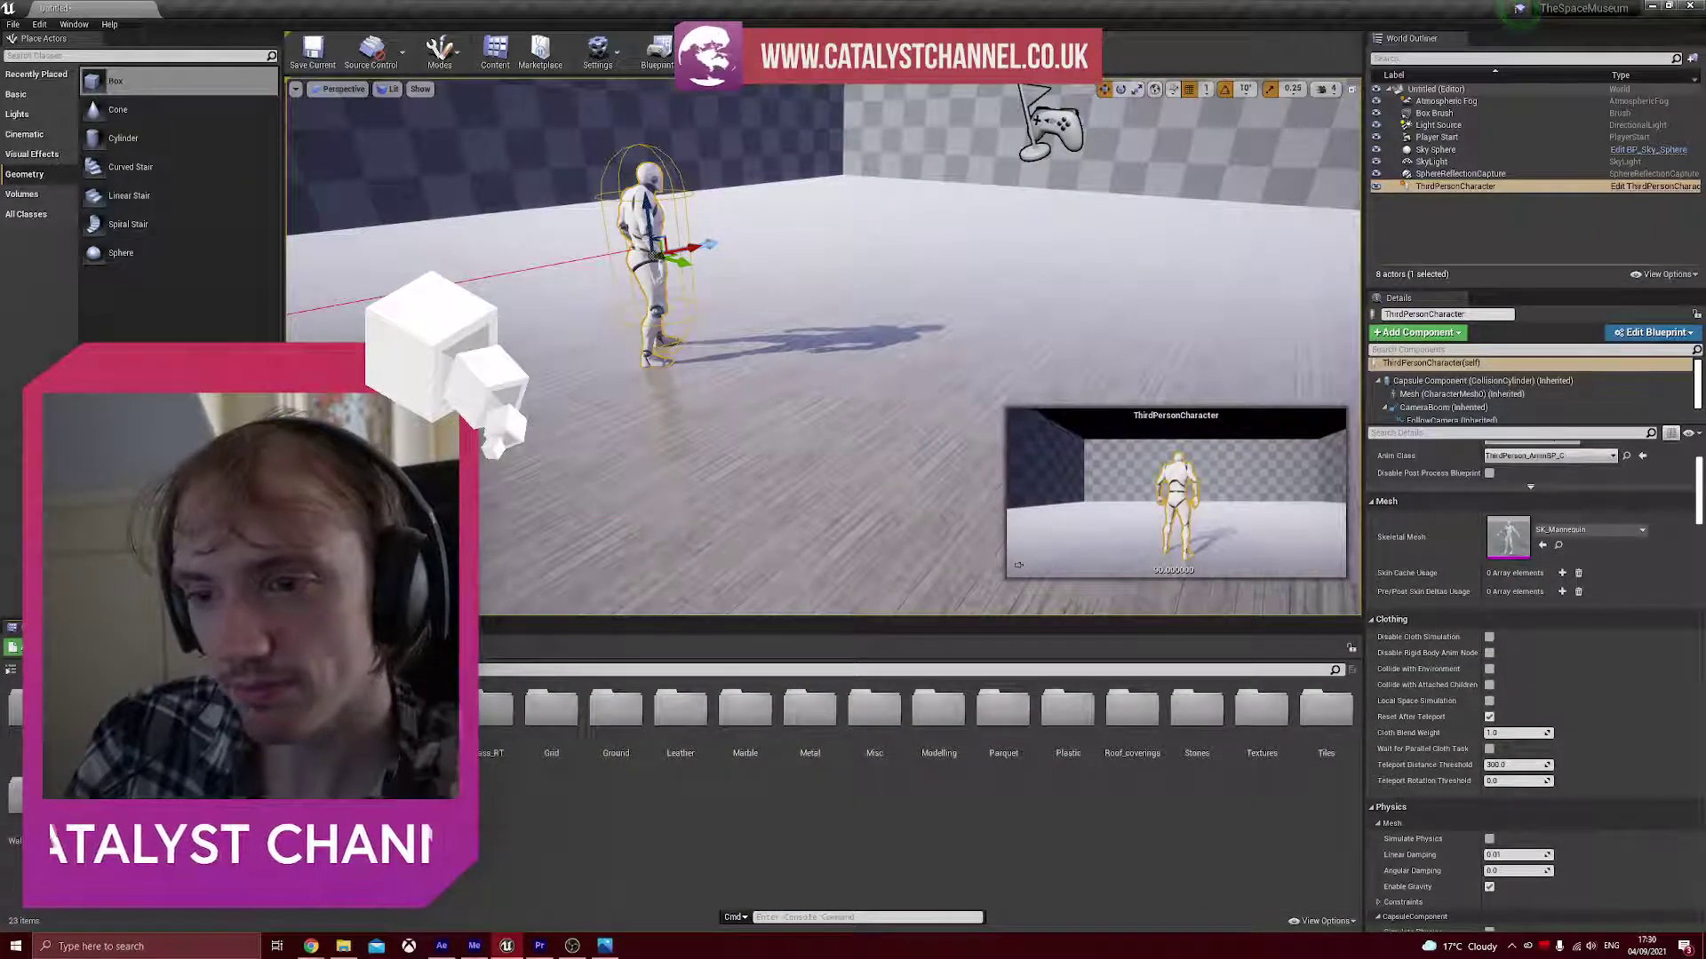
{"action": "double_click", "coordinate": [34, 798]}
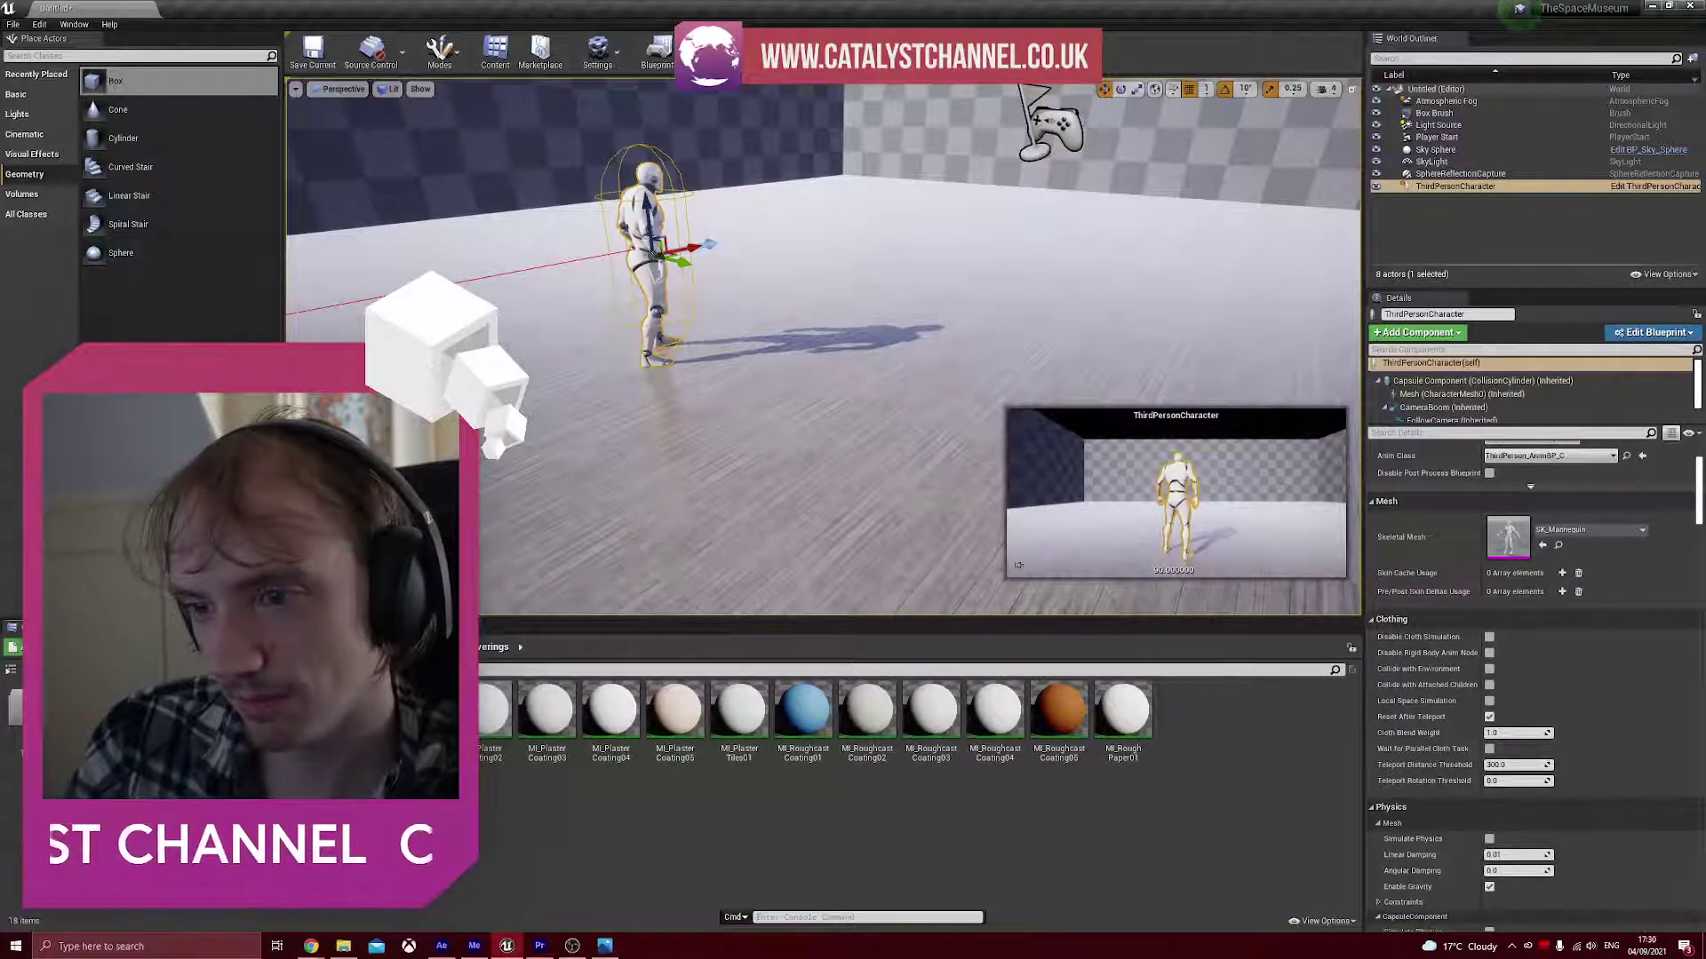
{"action": "left_click_drag", "start_coordinate": [227, 710], "coordinate": [361, 167]}
{"action": "right_click_drag", "start_coordinate": [362, 167], "coordinate": [365, 99]}
{"action": "left_click_drag", "start_coordinate": [227, 711], "coordinate": [637, 417]}
{"action": "right_click_drag", "start_coordinate": [636, 426], "coordinate": [782, 422]}
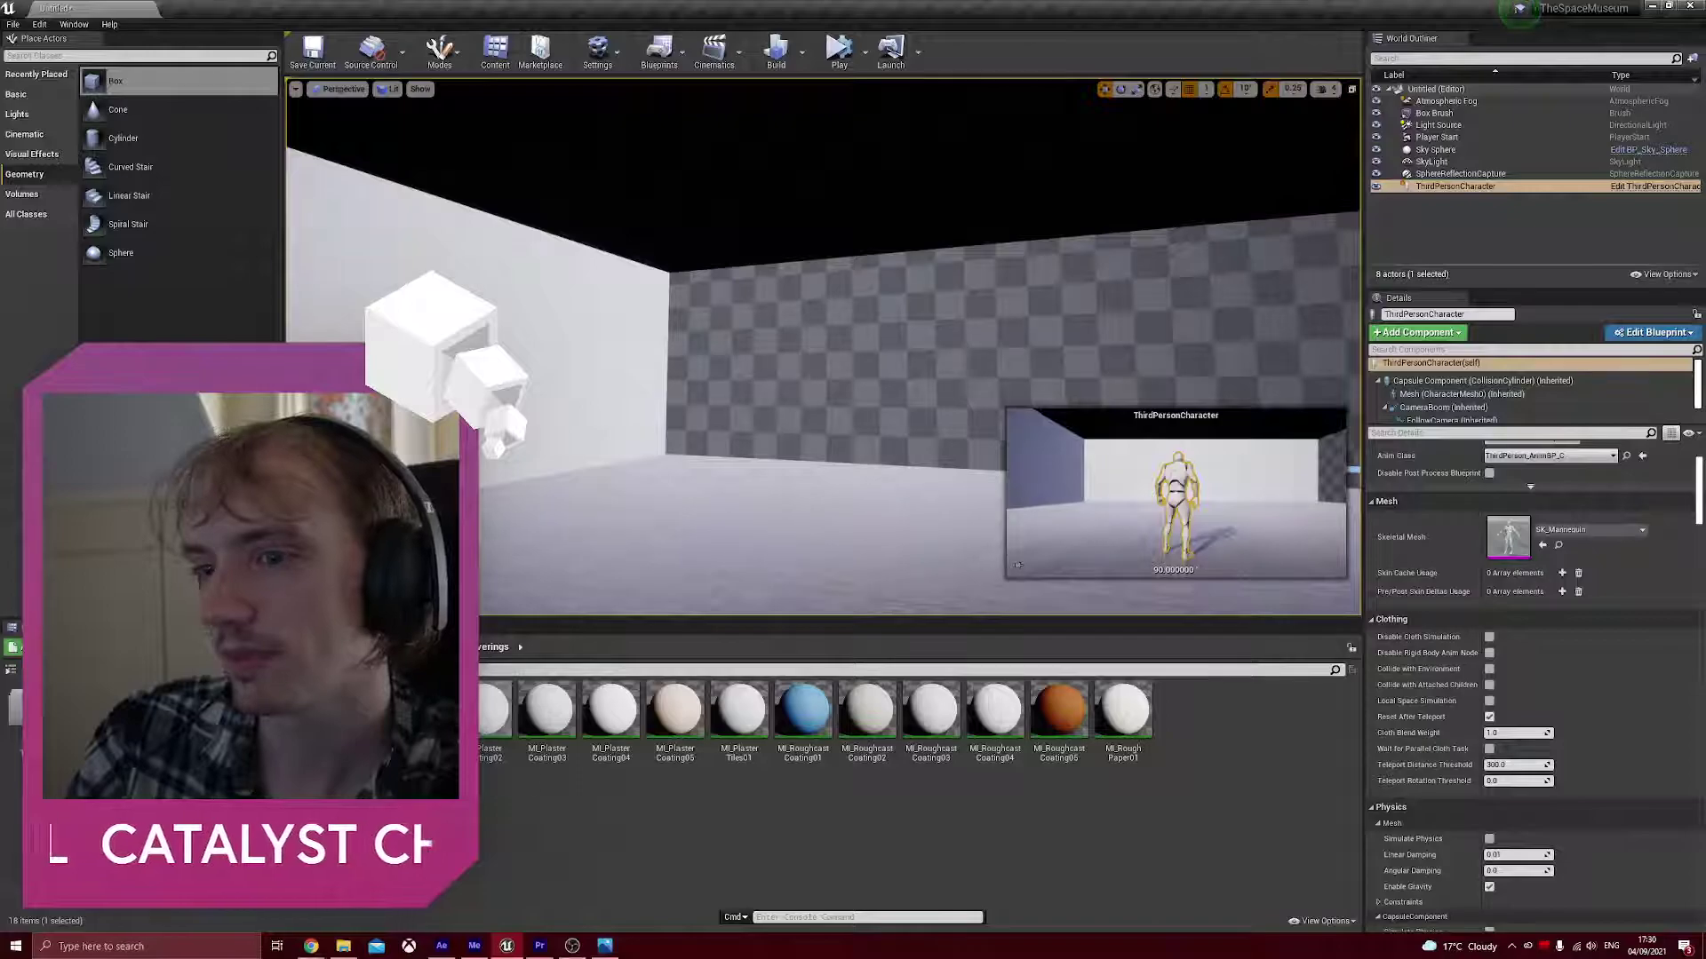
{"action": "left_click_drag", "start_coordinate": [227, 711], "coordinate": [625, 460]}
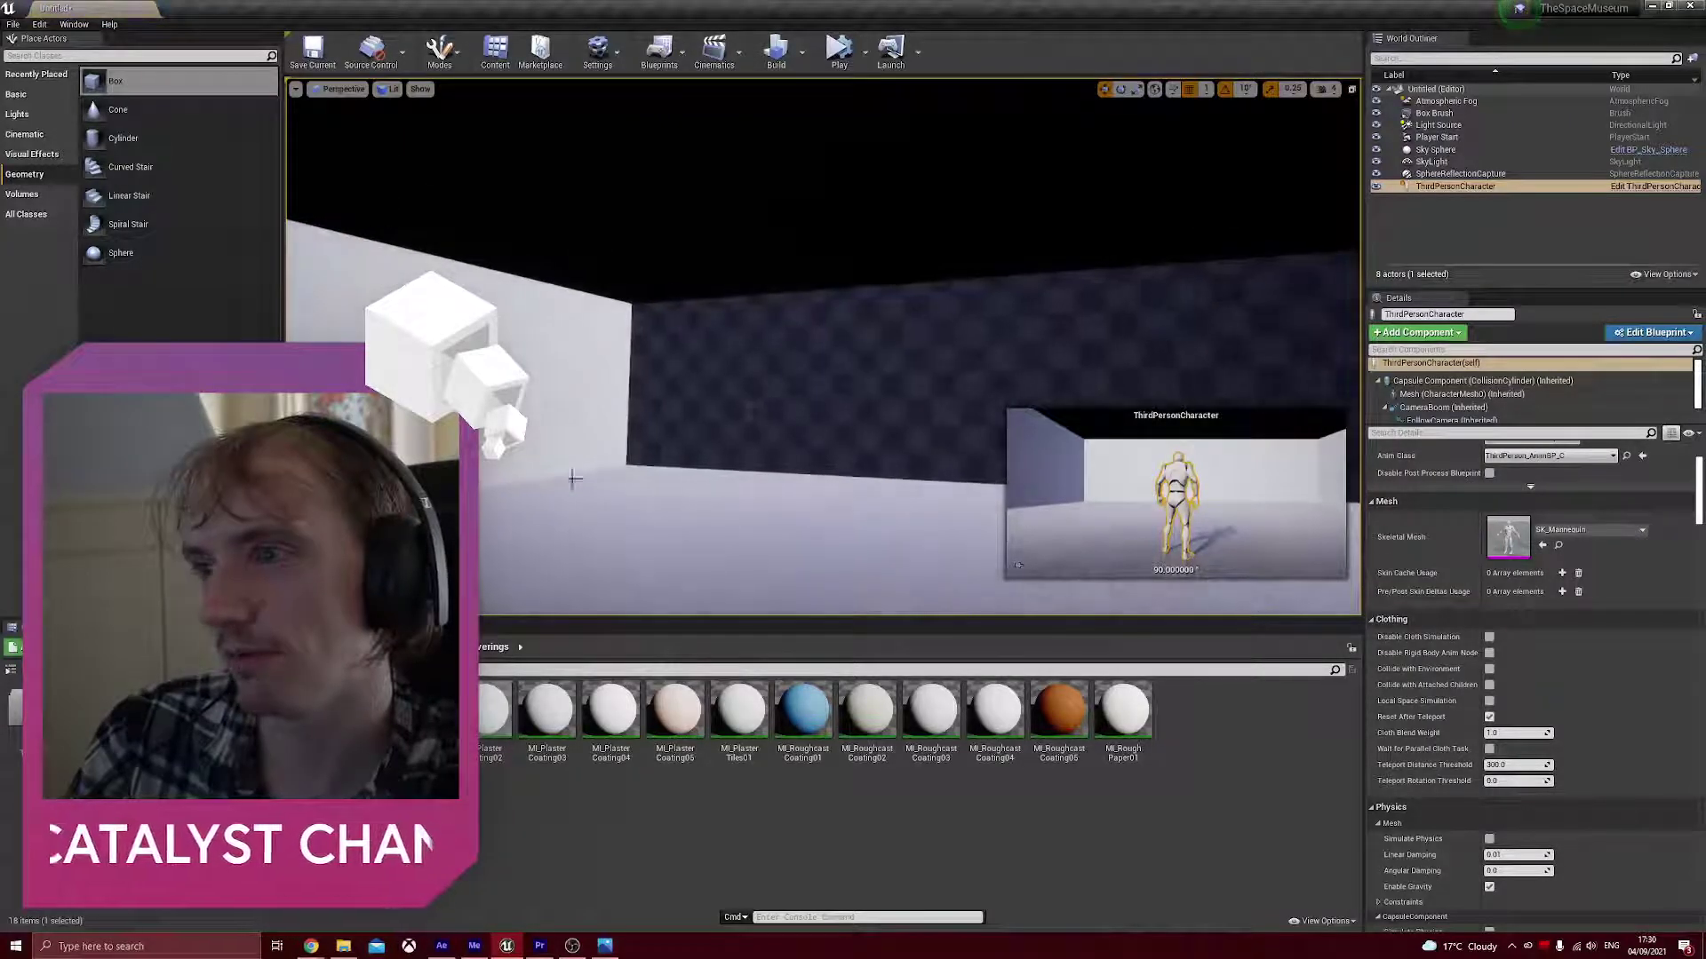
{"action": "right_click_drag", "start_coordinate": [700, 391], "coordinate": [656, 409]}
- Return to the project's top-level content folder and launch Photoshop
{"action": "left_click", "coordinate": [394, 647]}
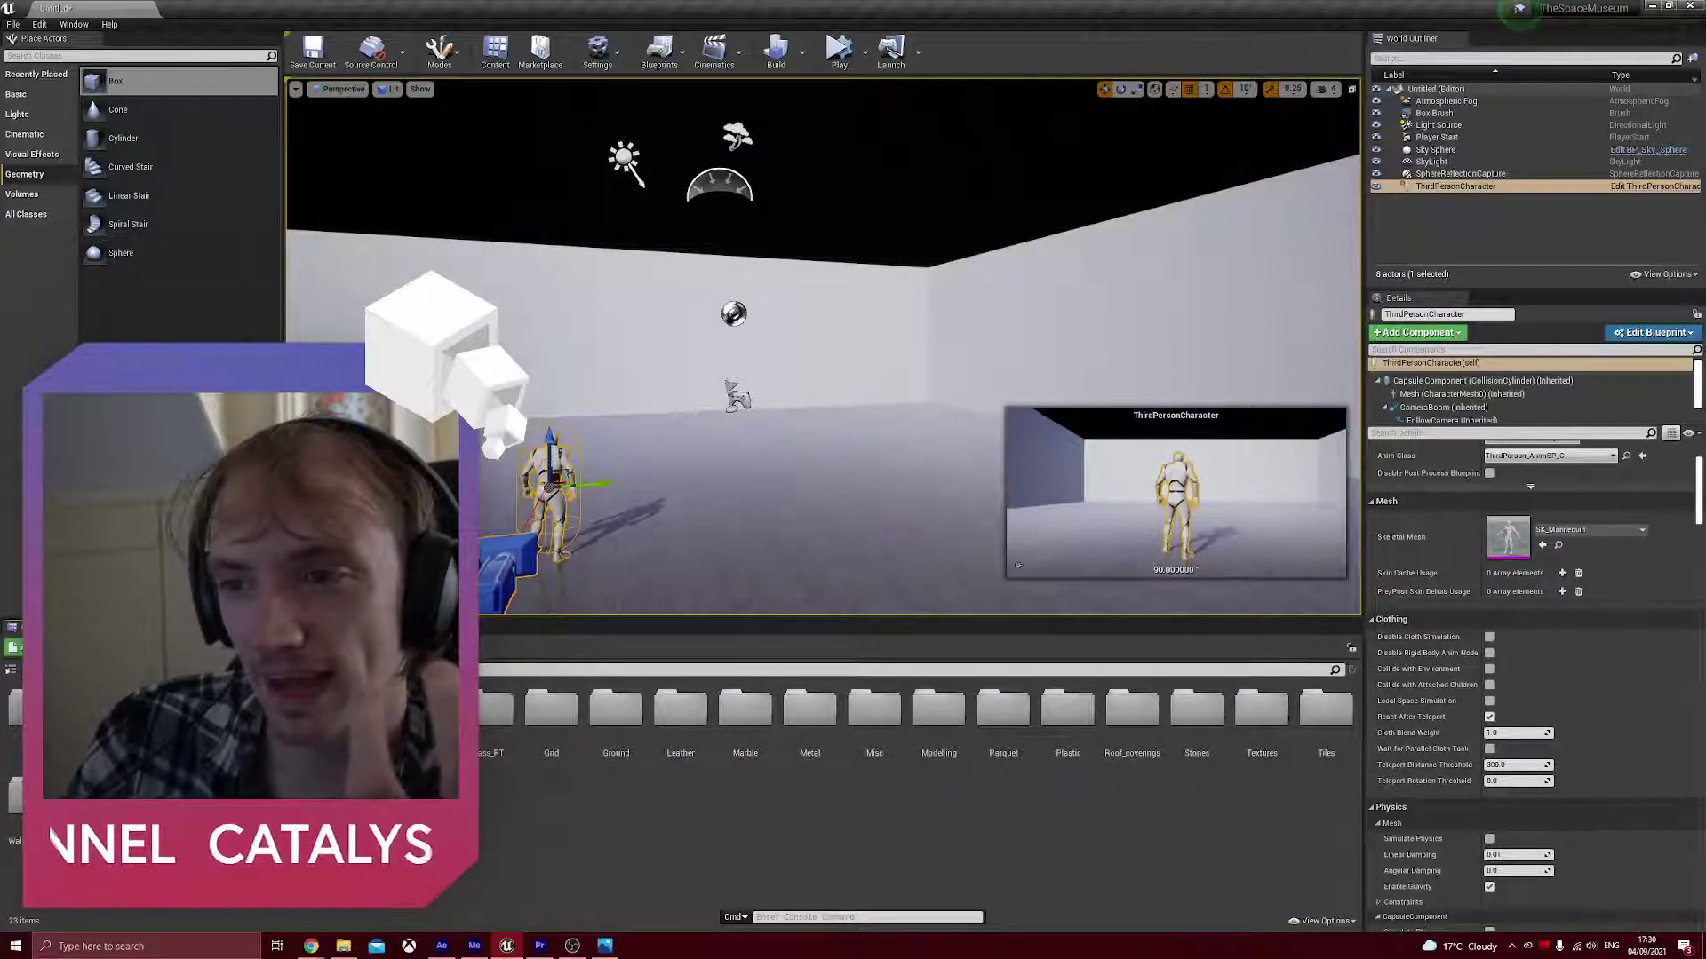
{"action": "left_click", "coordinate": [225, 647]}
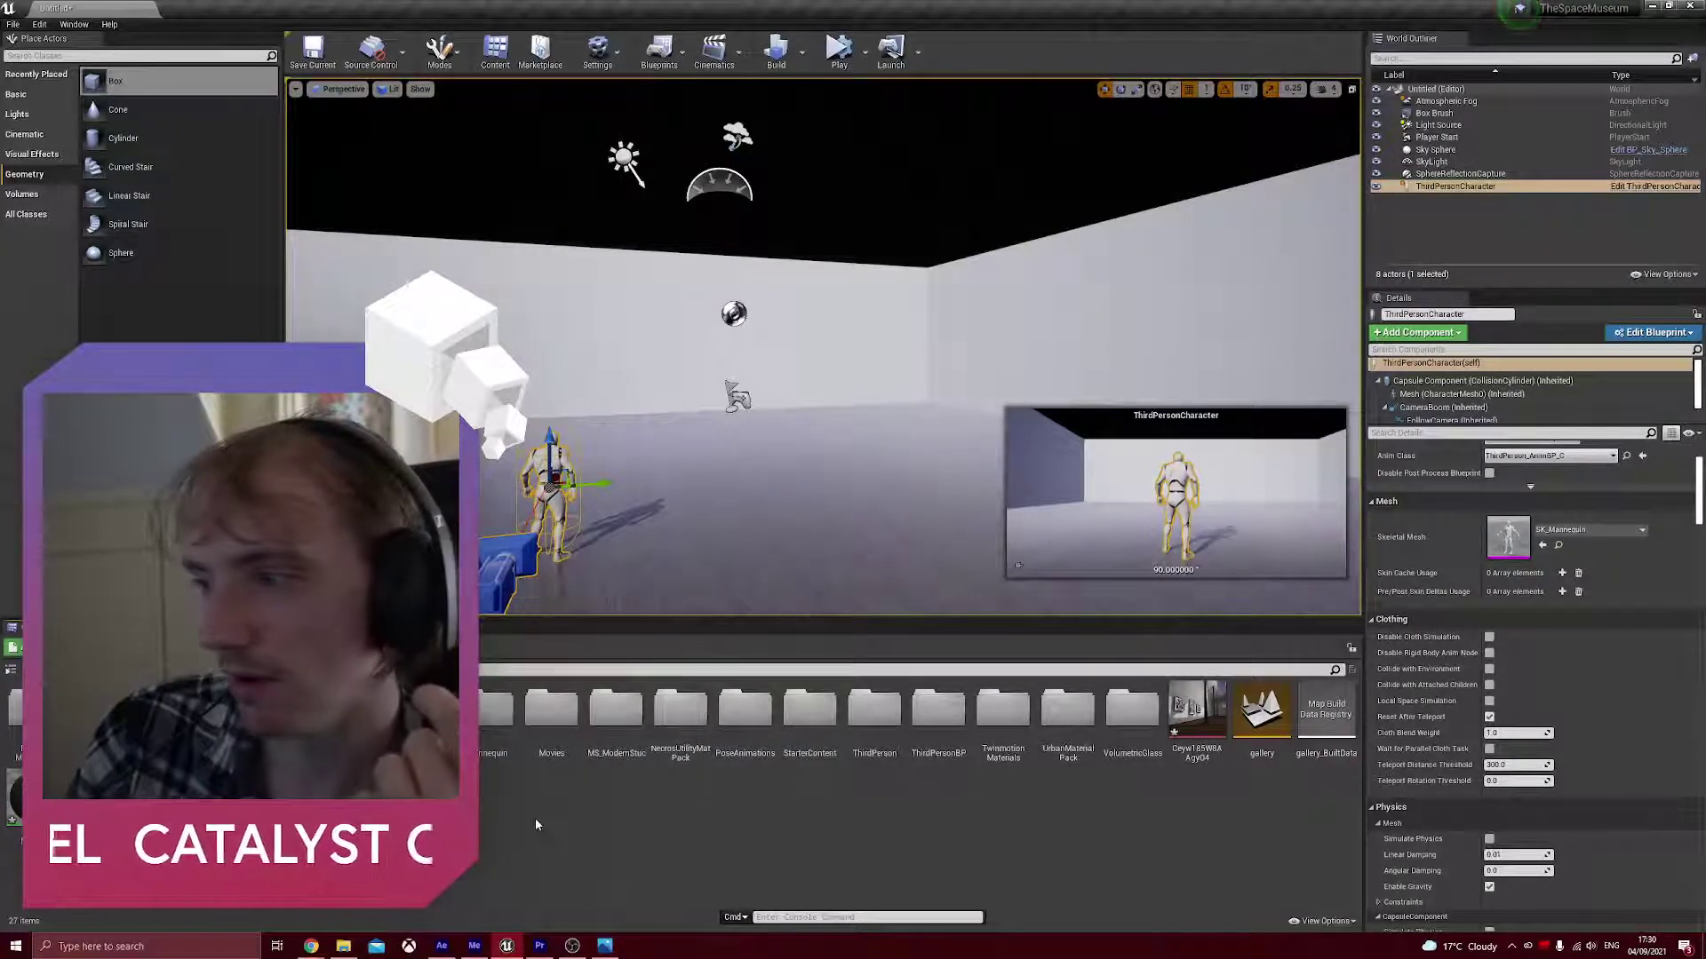
{"action": "left_click", "coordinate": [151, 946]}
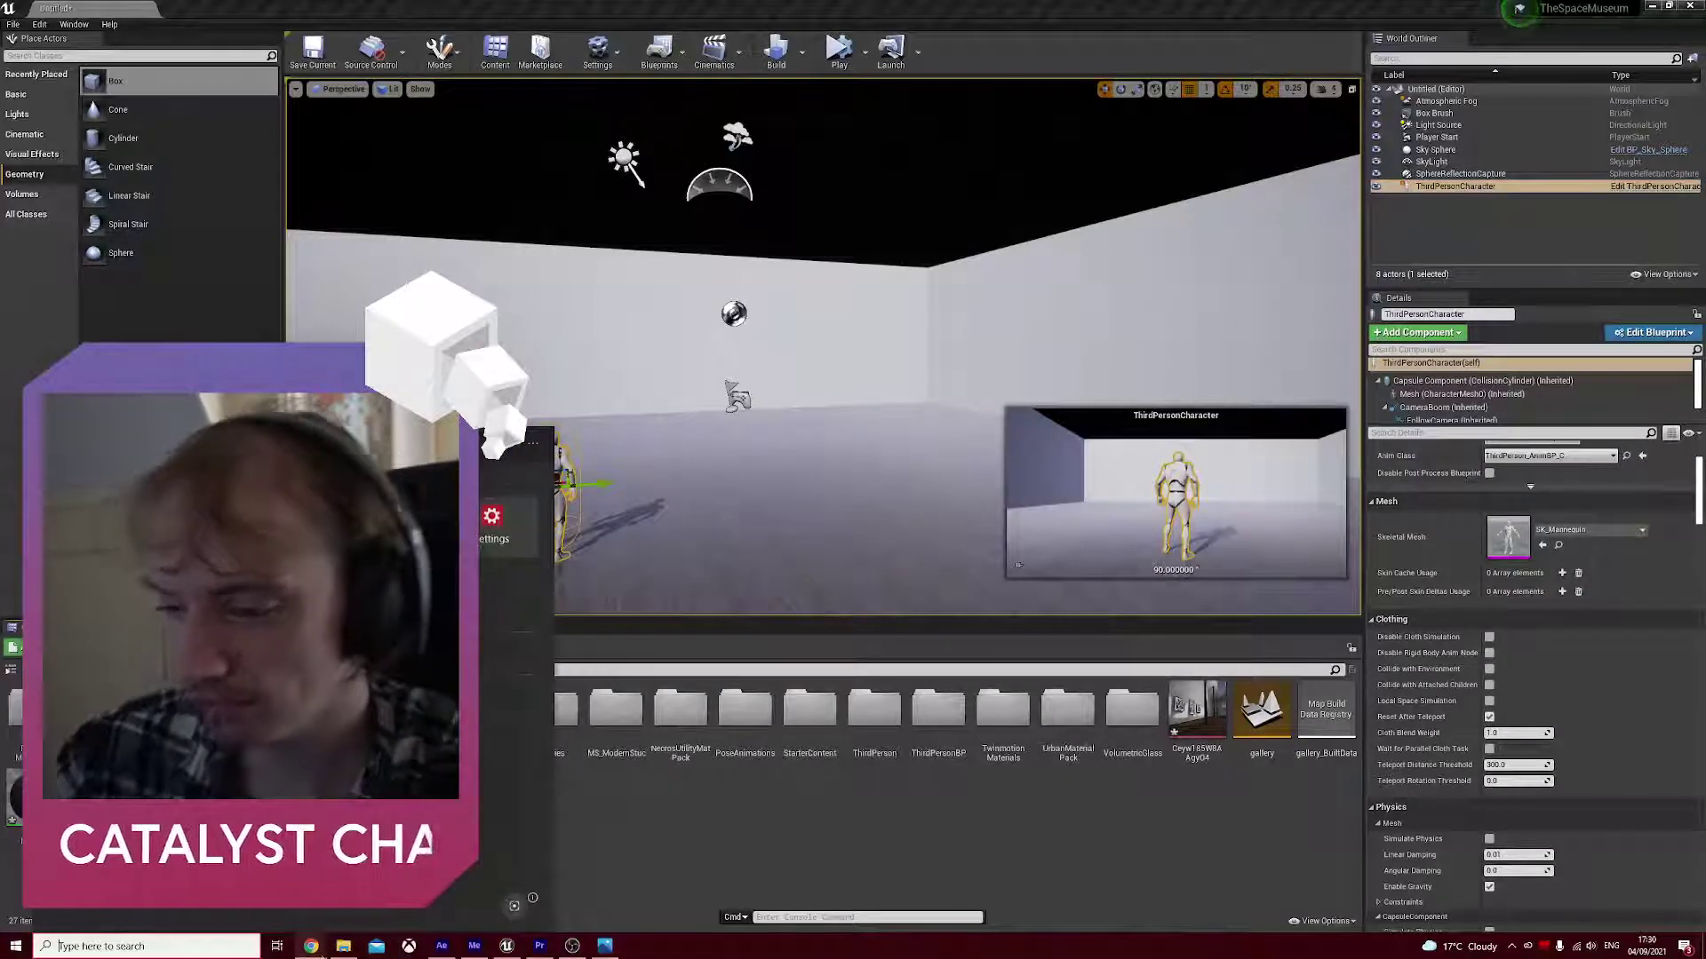
{"action": "type", "text": "photo"}
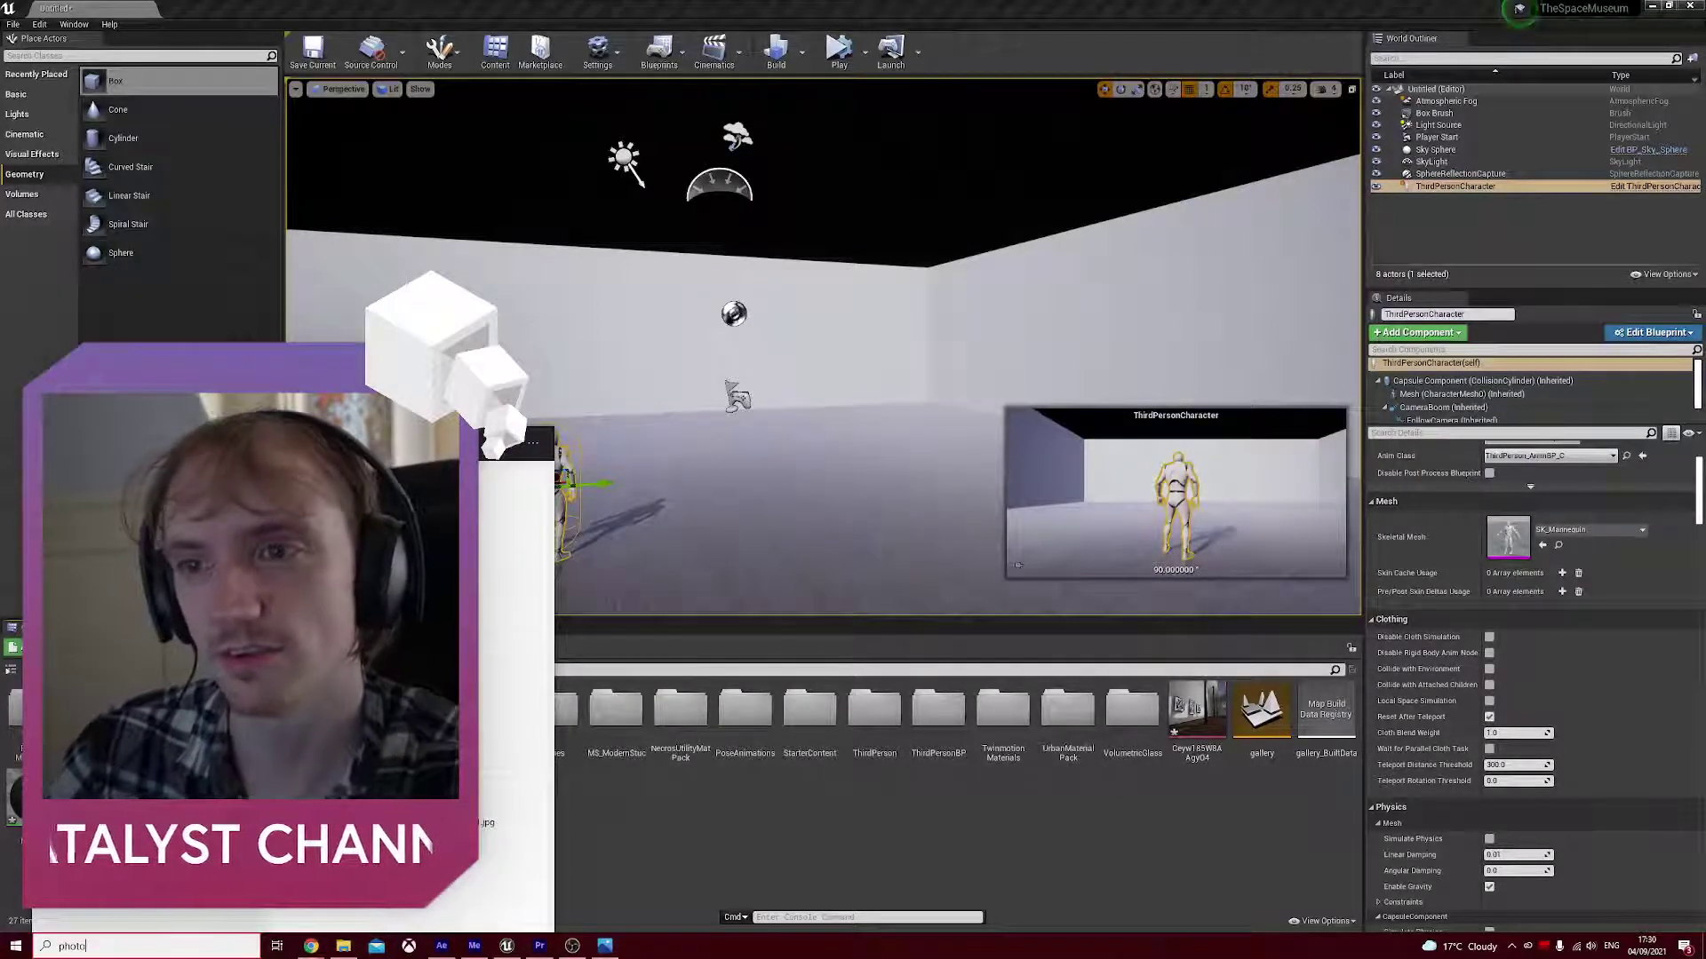
{"action": "key", "text": "Return"}
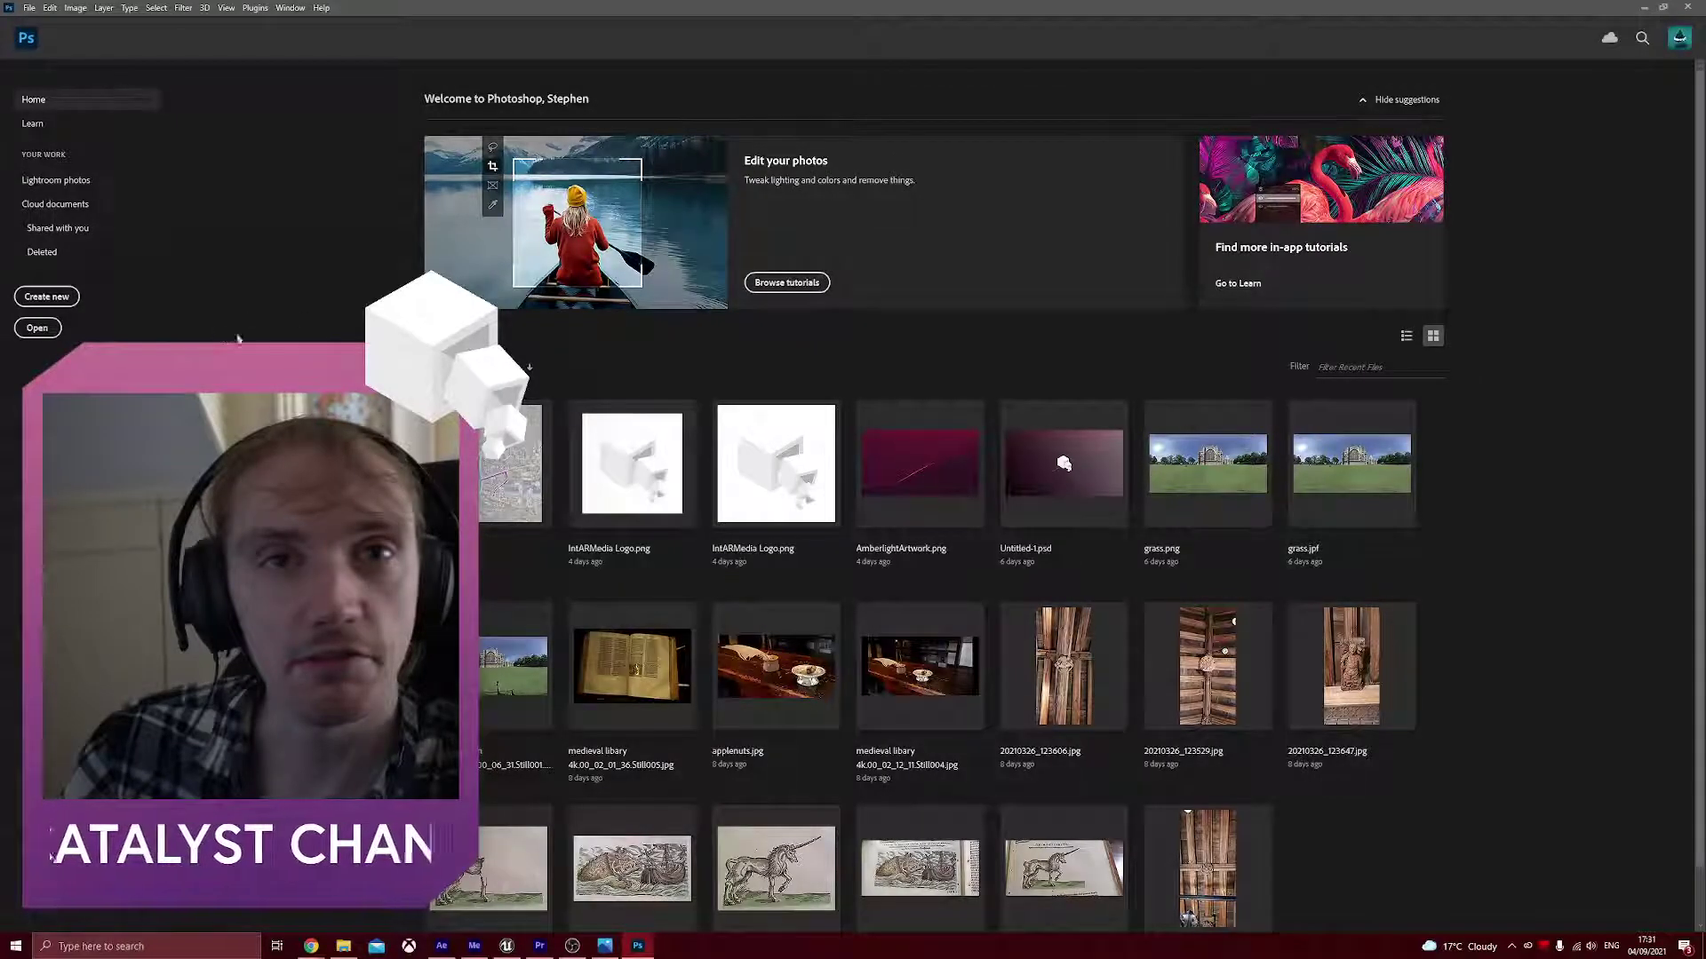
- Create a new Photoshop document of 200 by 200 pixels
{"action": "left_click", "coordinate": [42, 301]}
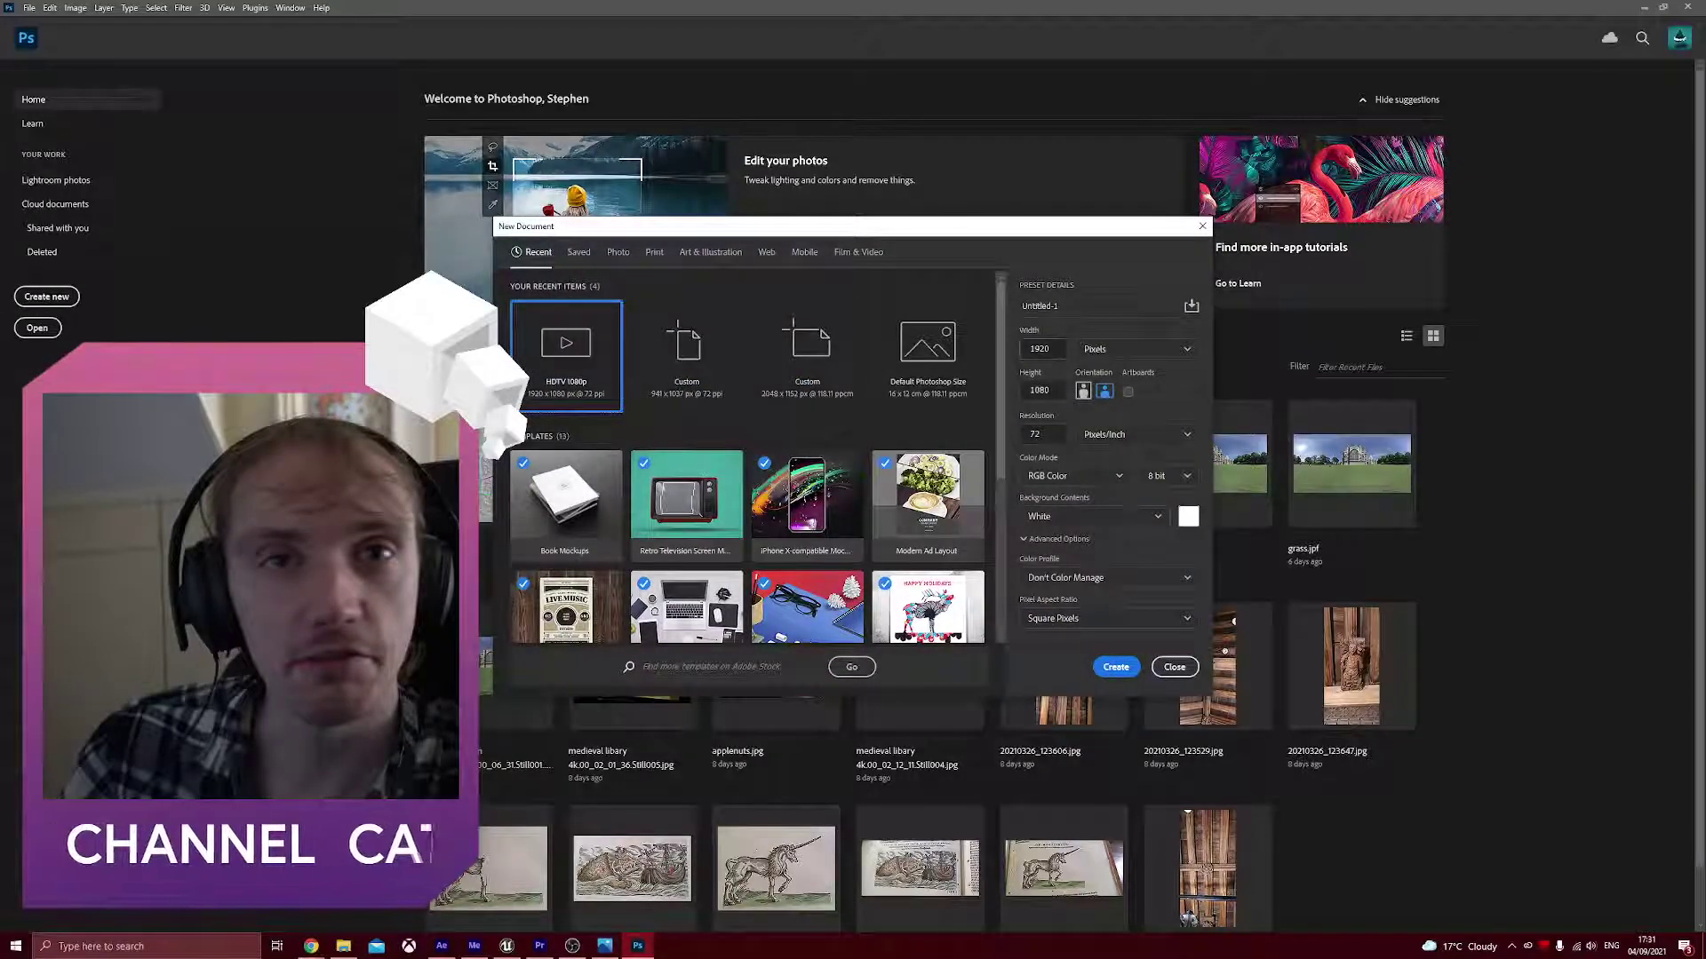
{"action": "type", "text": "200"}
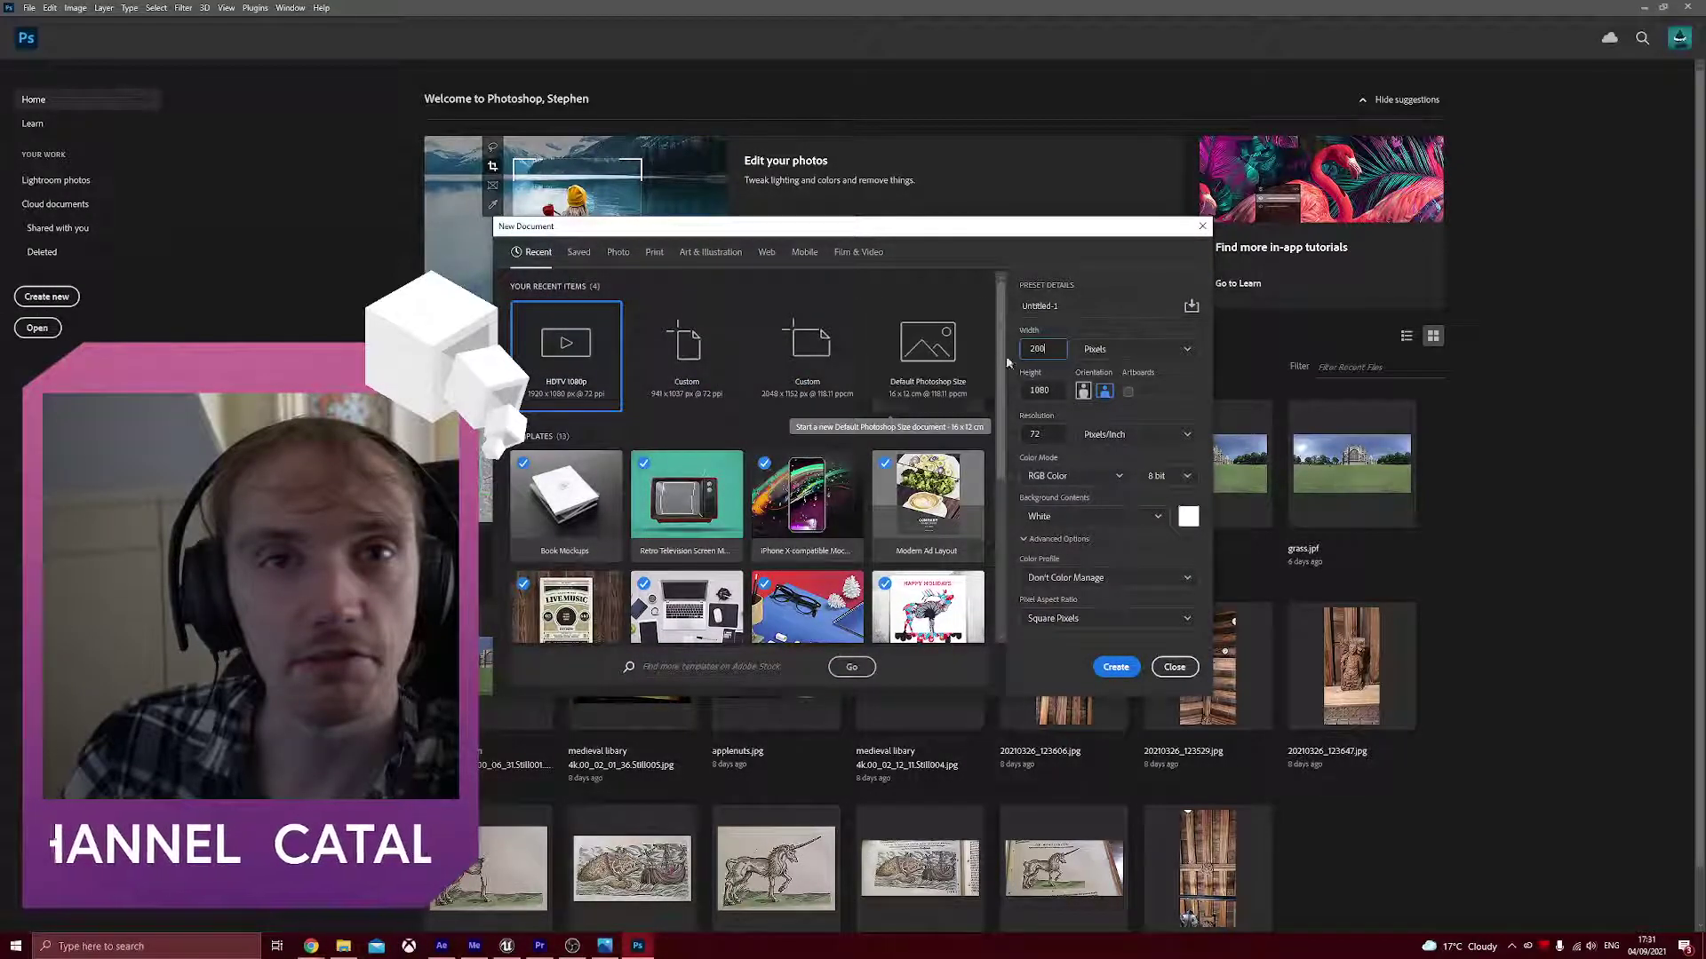
{"action": "key", "text": "Tab"}
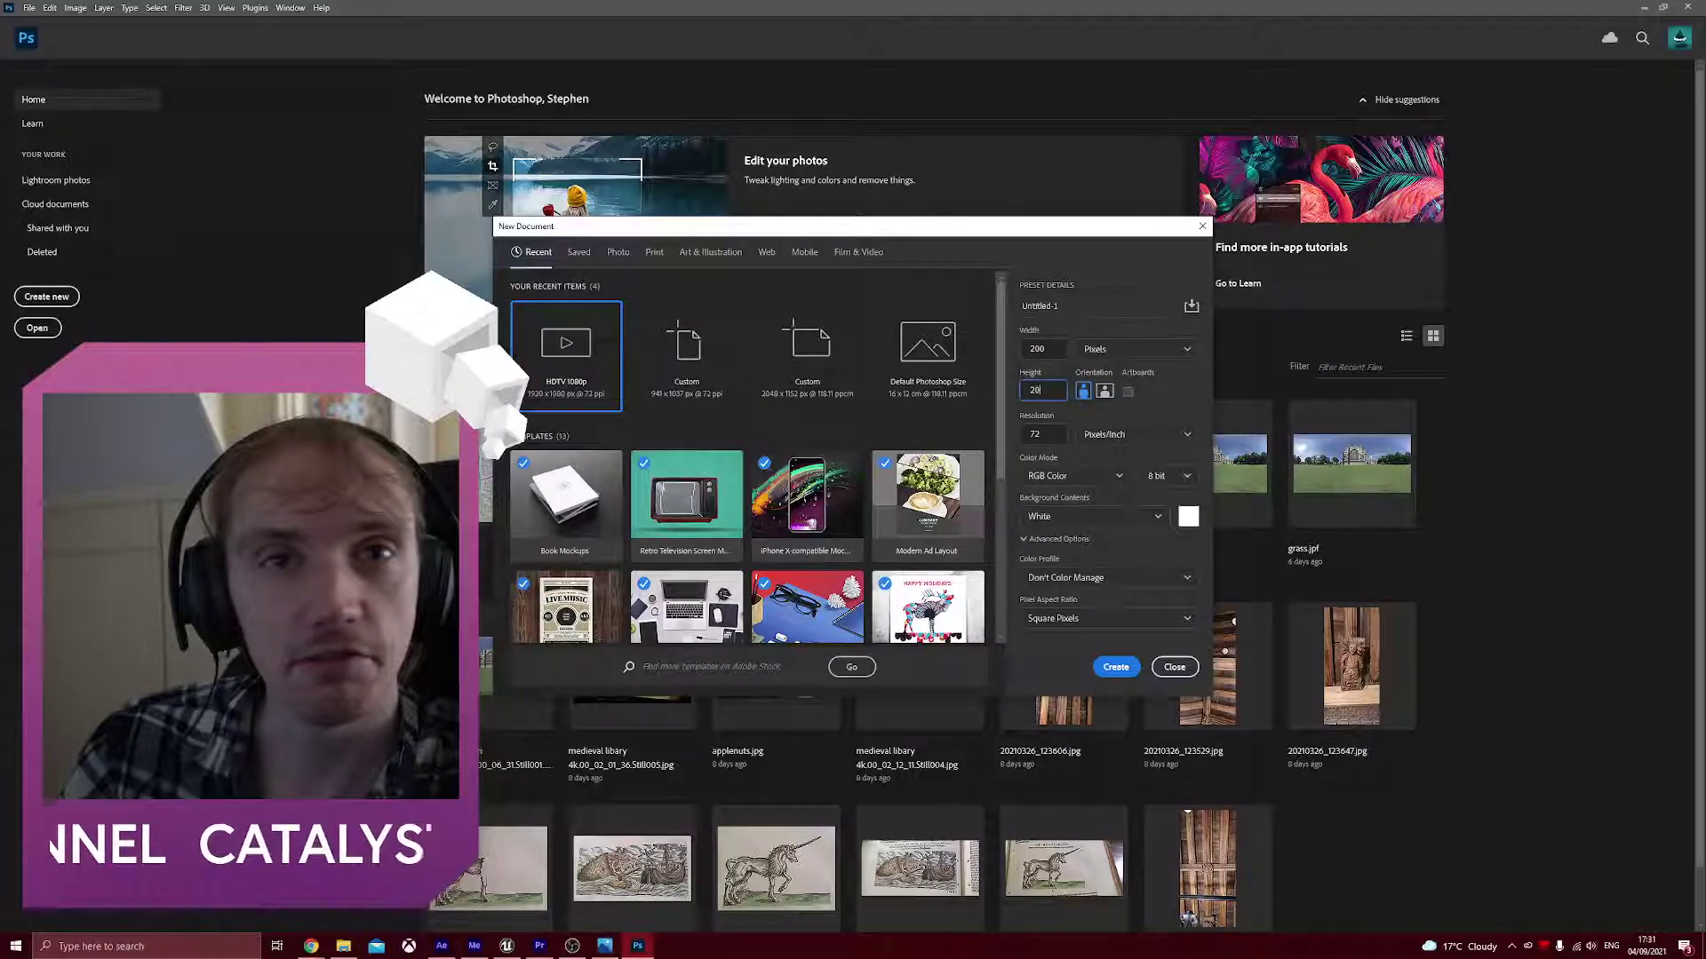
{"action": "left_click", "coordinate": [1112, 667]}
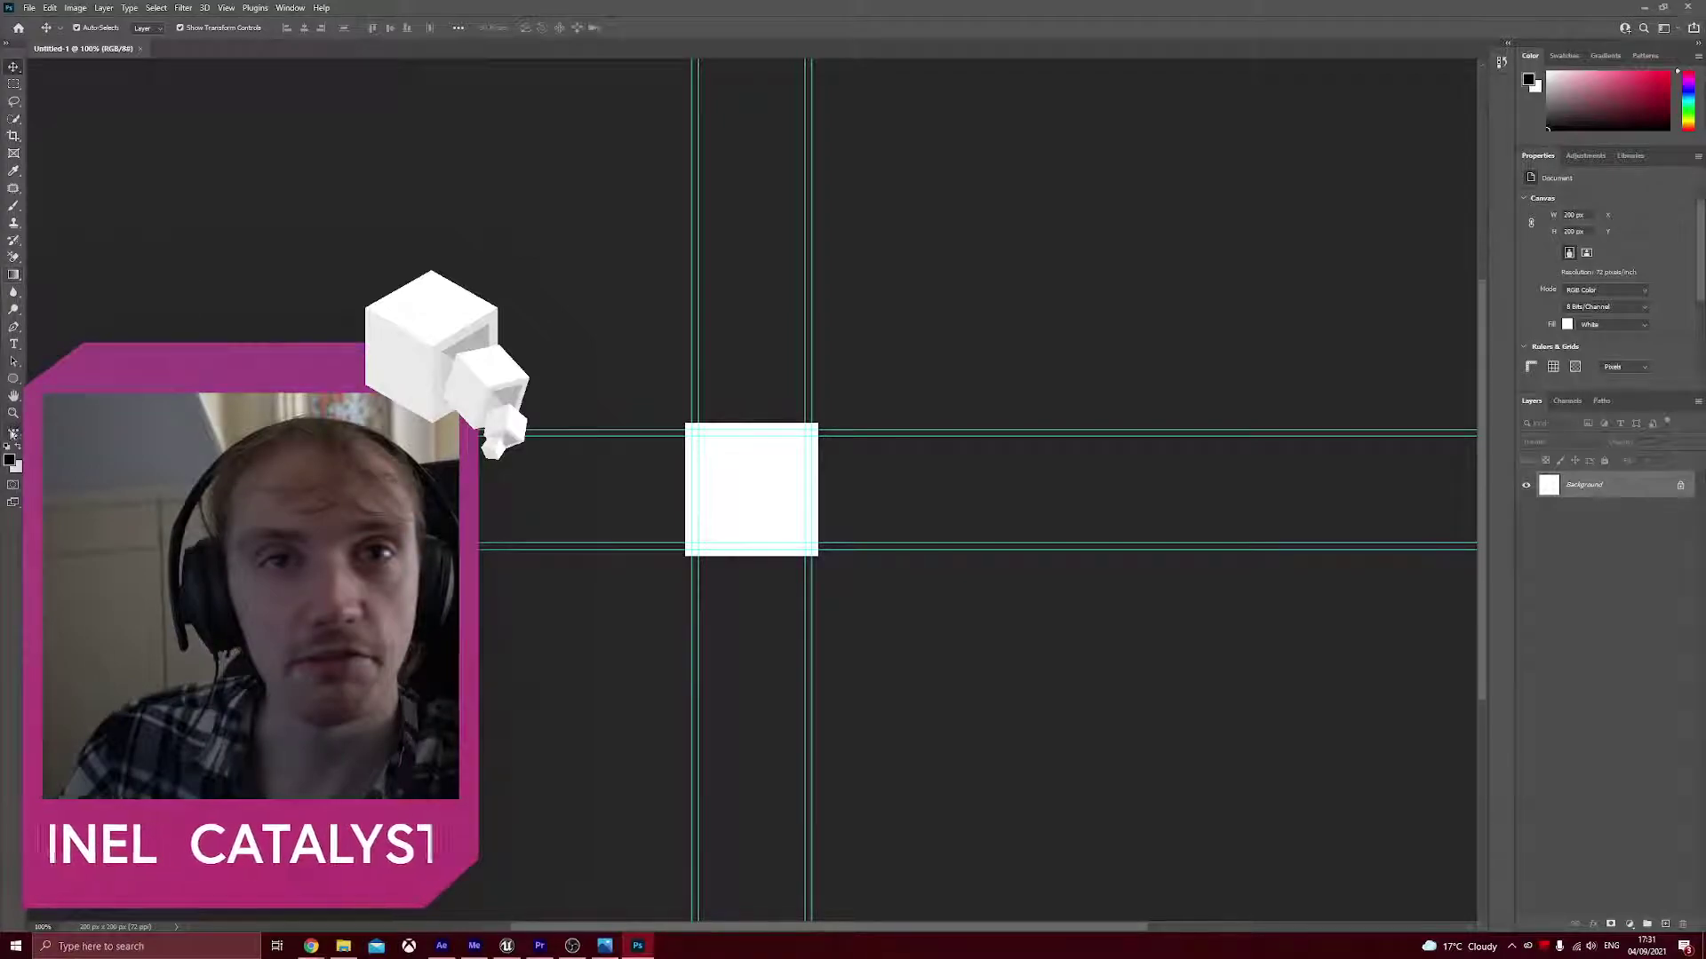
- Fill the white canvas with black using the Paint Bucket tool
{"action": "left_click", "coordinate": [14, 433]}
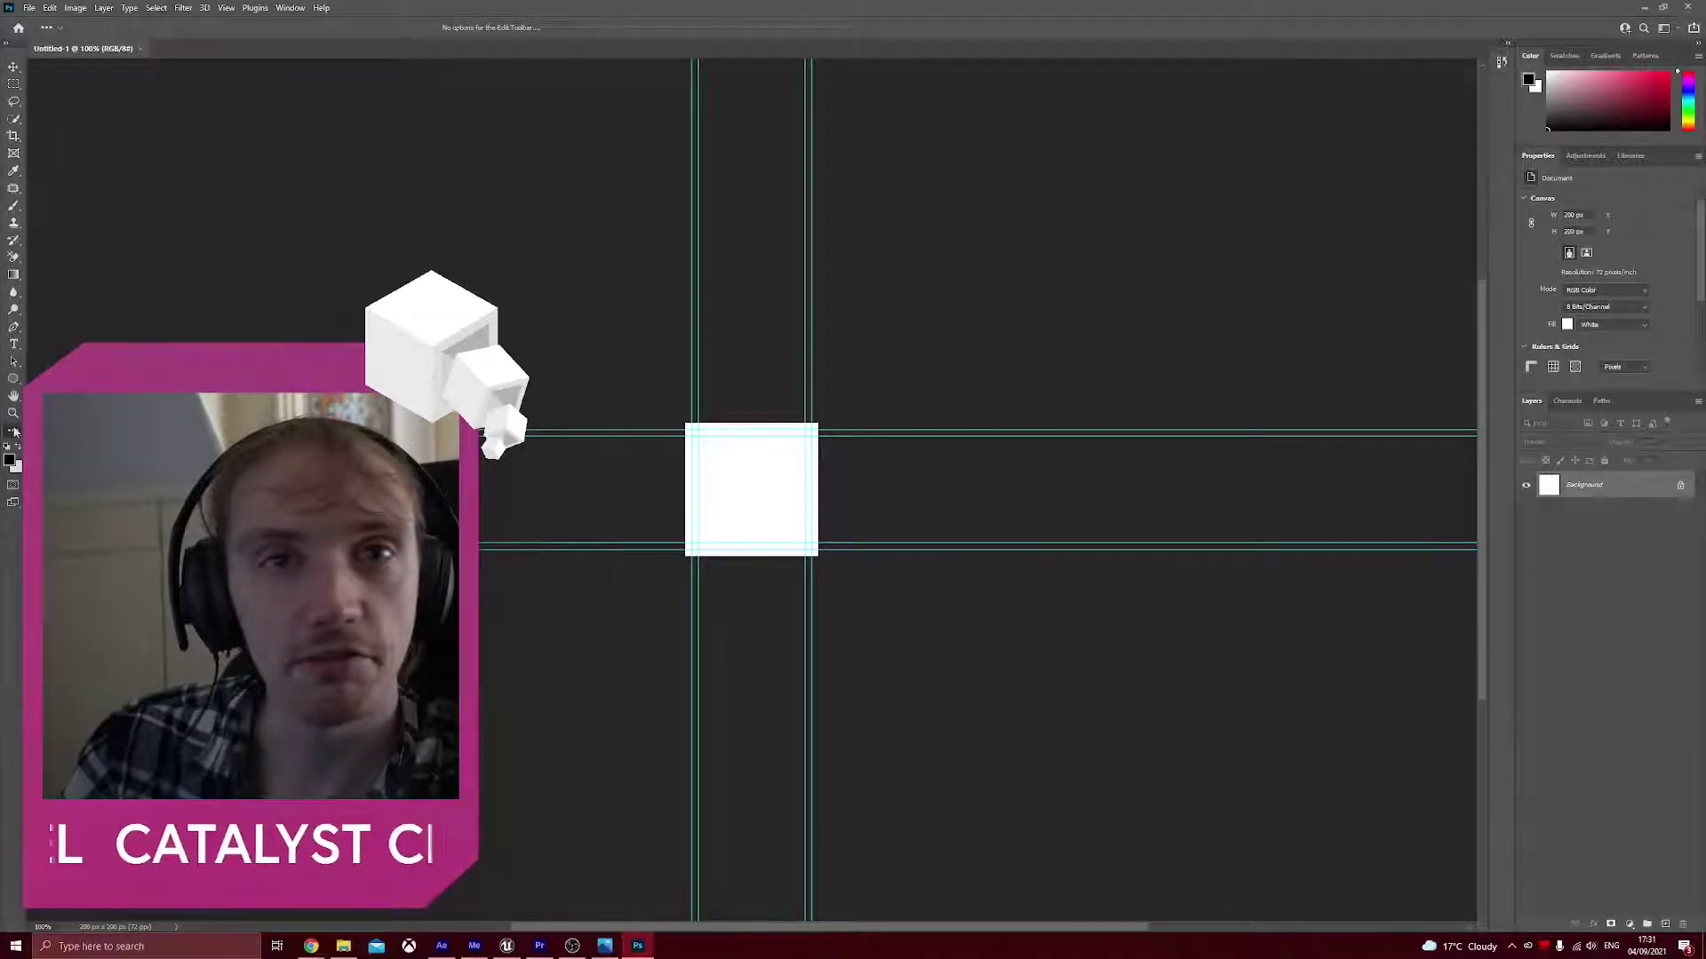
{"action": "right_click", "coordinate": [13, 275]}
{"action": "left_click", "coordinate": [80, 289]}
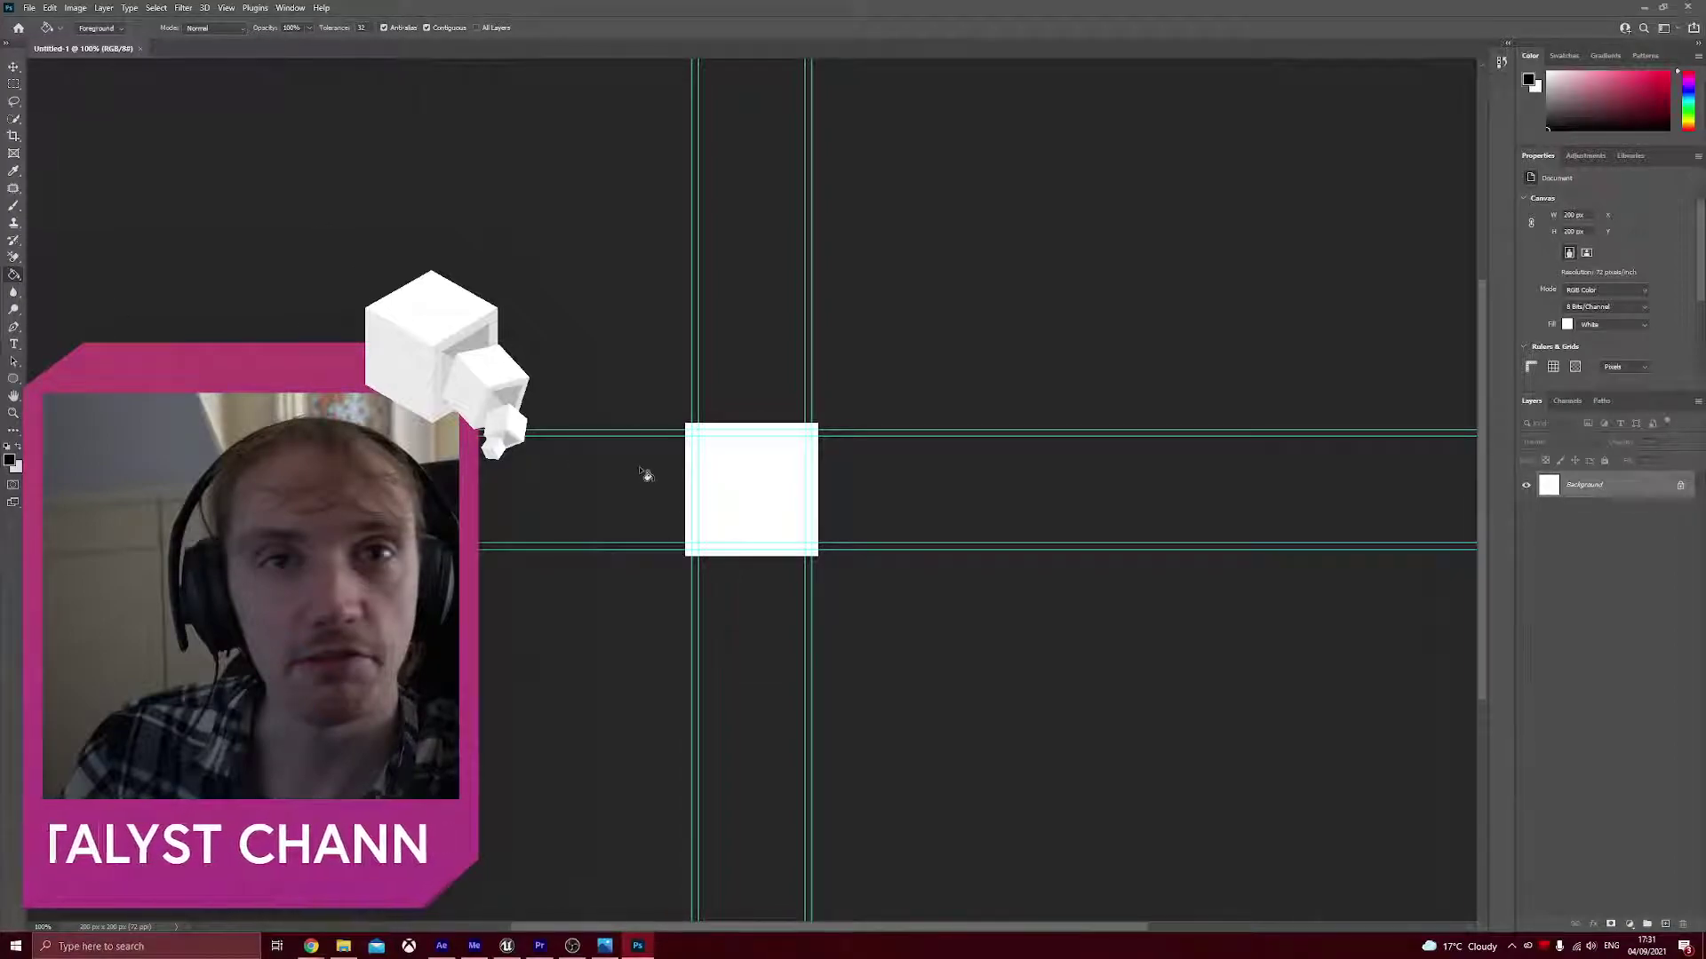
{"action": "left_click", "coordinate": [816, 469]}
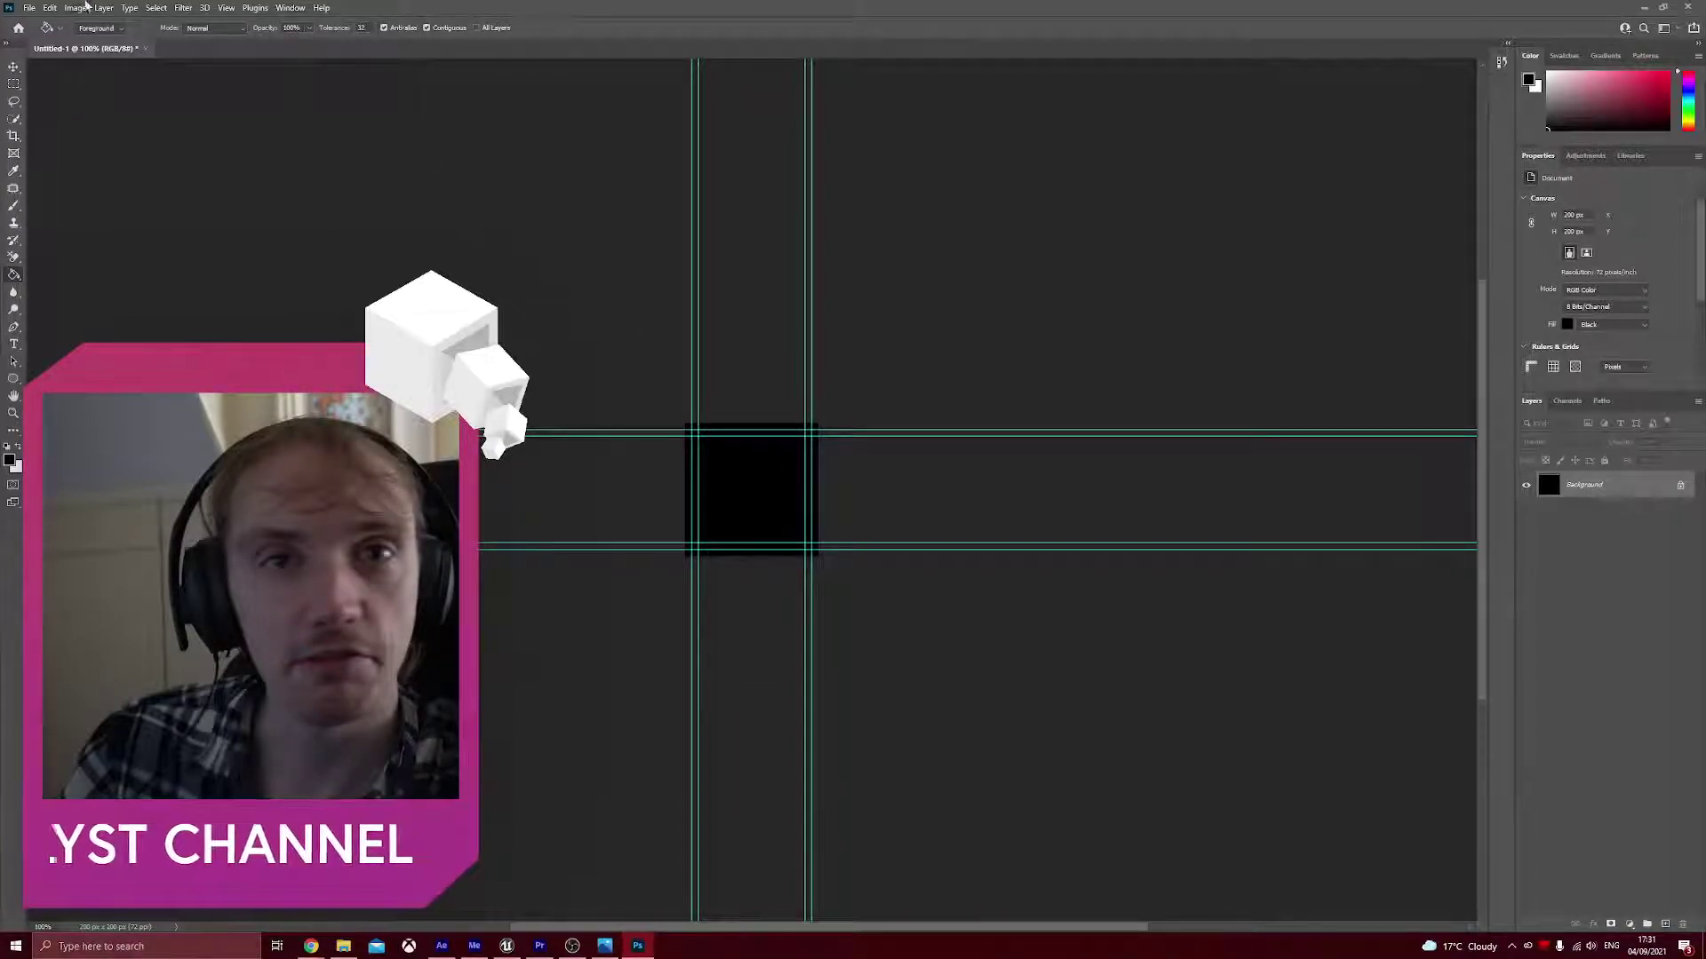
- Save the black image to the computer's Desktop as a JPEG named black.jpg
{"action": "left_click", "coordinate": [29, 8]}
{"action": "left_click", "coordinate": [62, 174]}
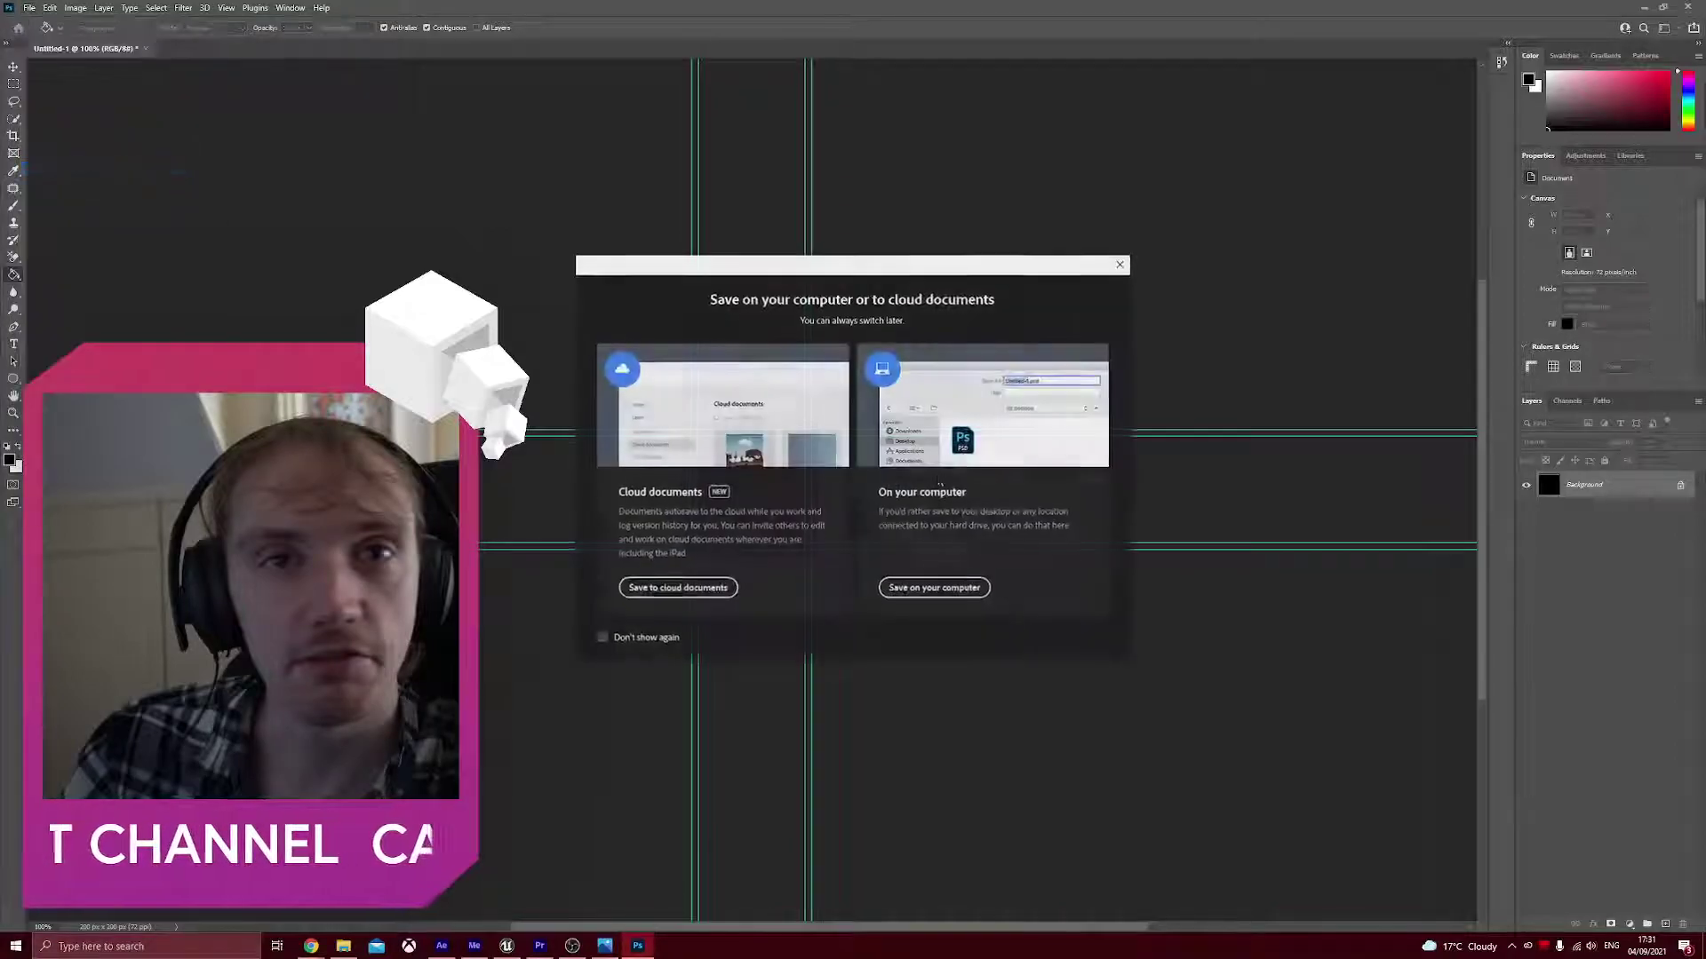
{"action": "left_click", "coordinate": [924, 587]}
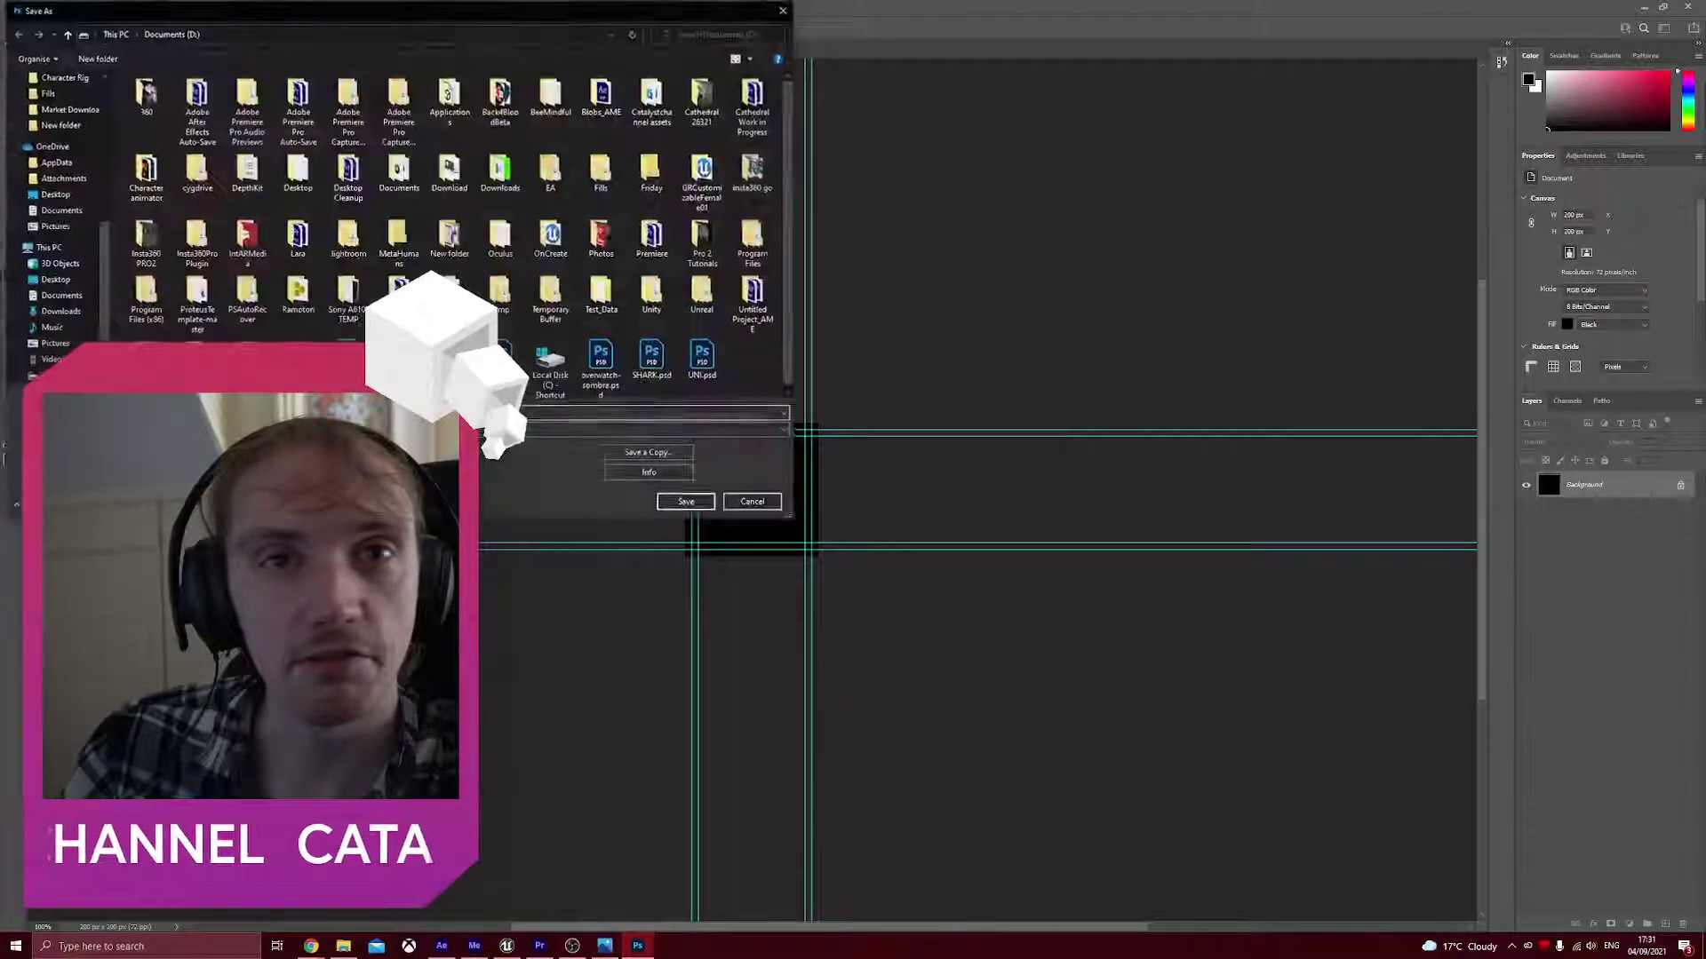
{"action": "left_click", "coordinate": [54, 279]}
{"action": "left_click", "coordinate": [507, 430]}
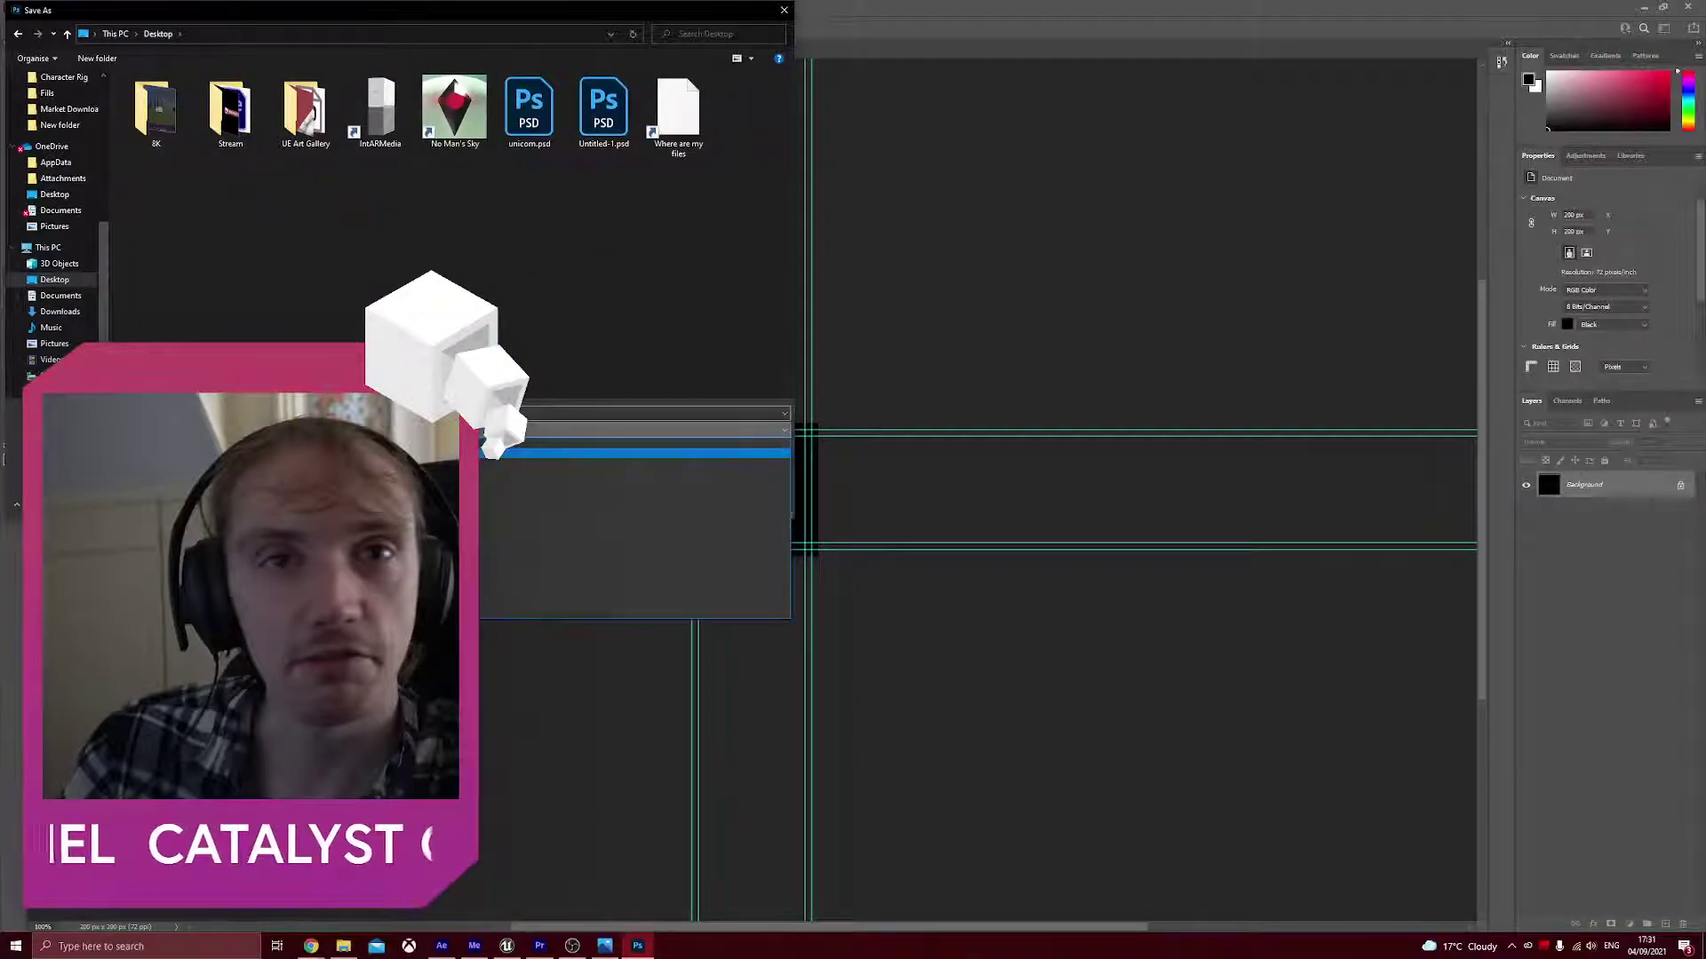
{"action": "key", "text": "Down"}
{"action": "key", "text": "Return"}
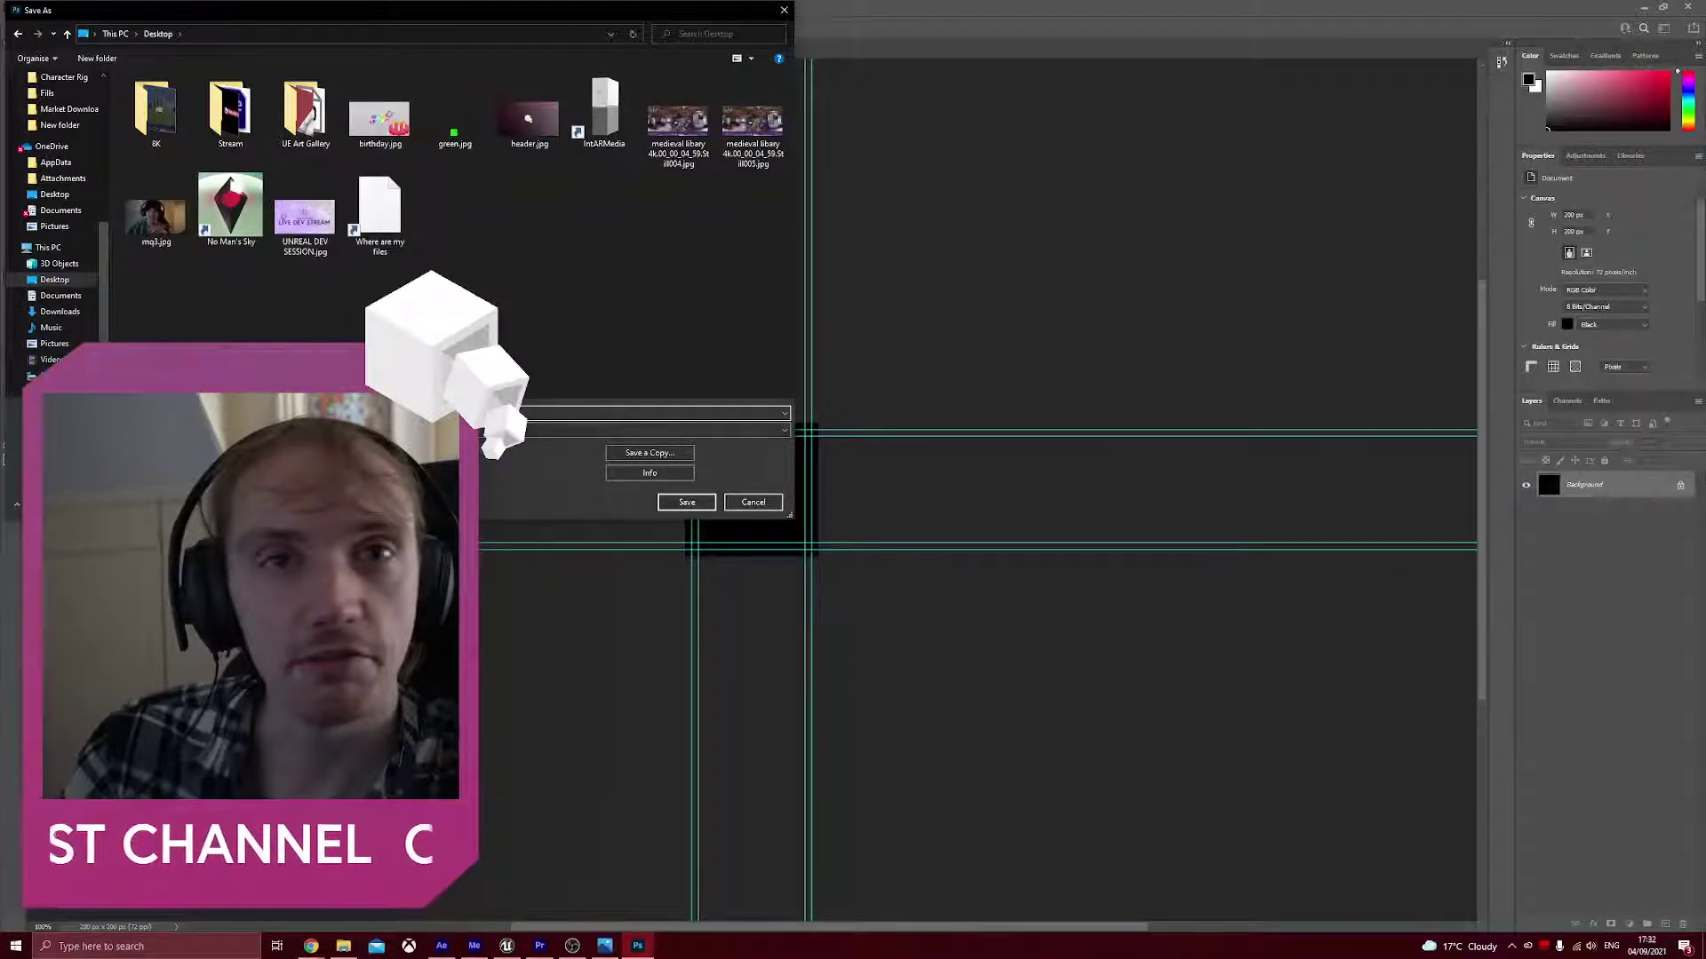
{"action": "left_click", "coordinate": [680, 499]}
{"action": "left_click", "coordinate": [924, 256]}
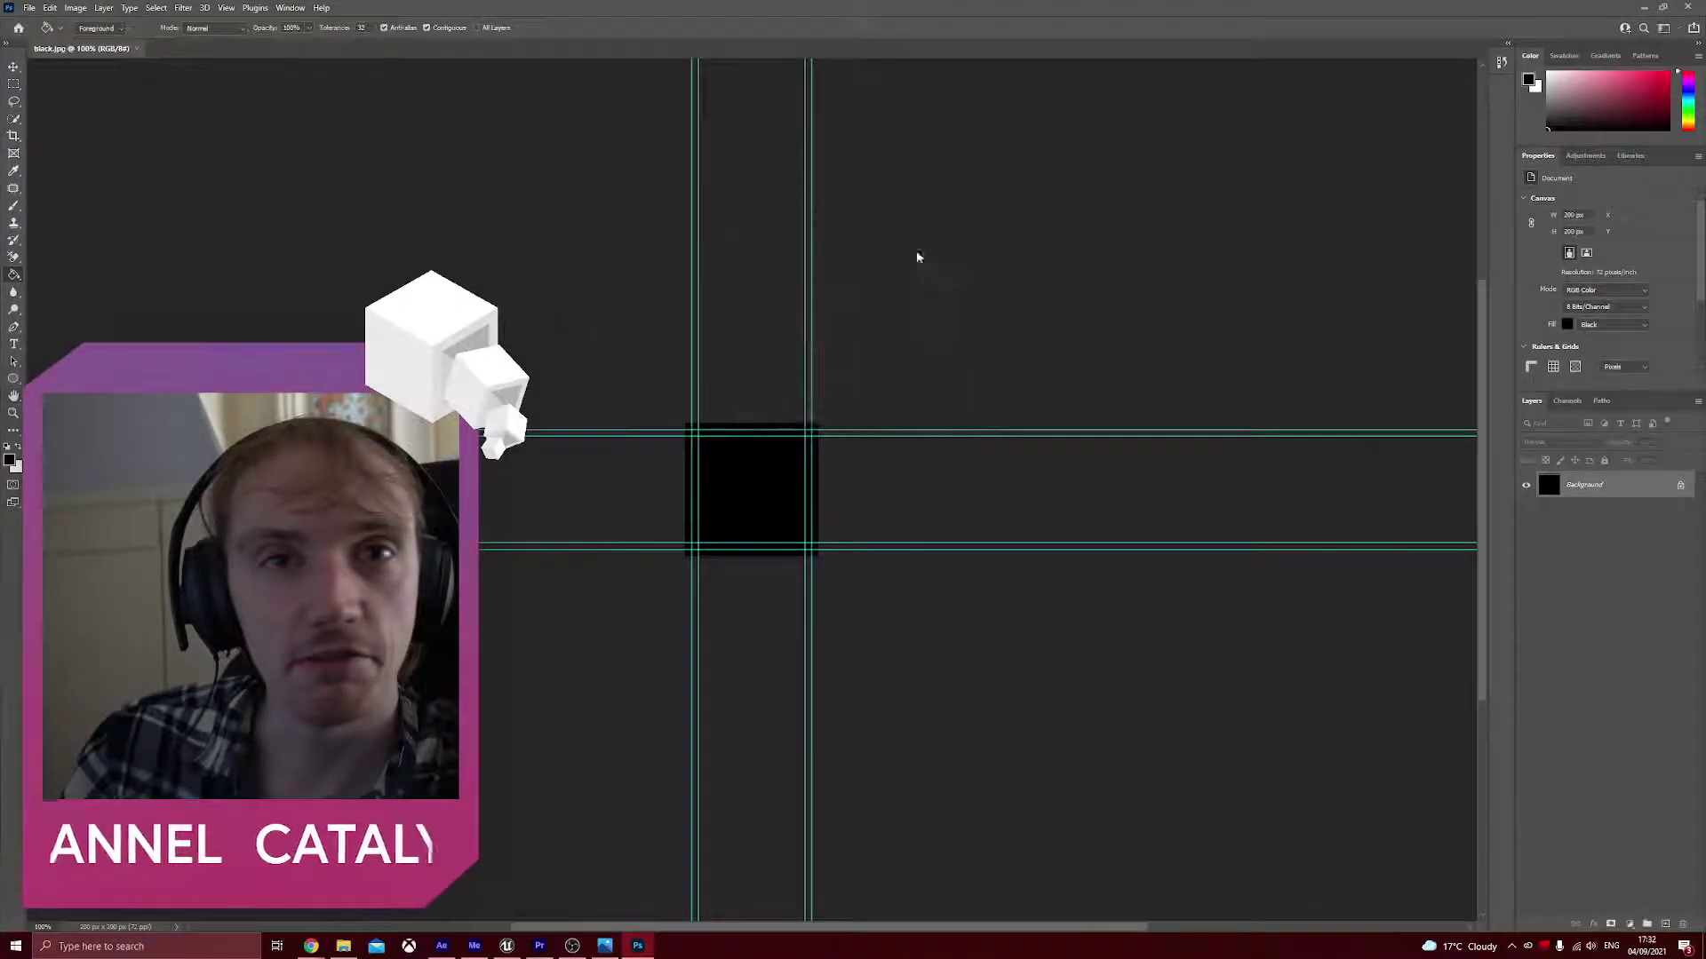
{"action": "left_click", "coordinate": [574, 948]}
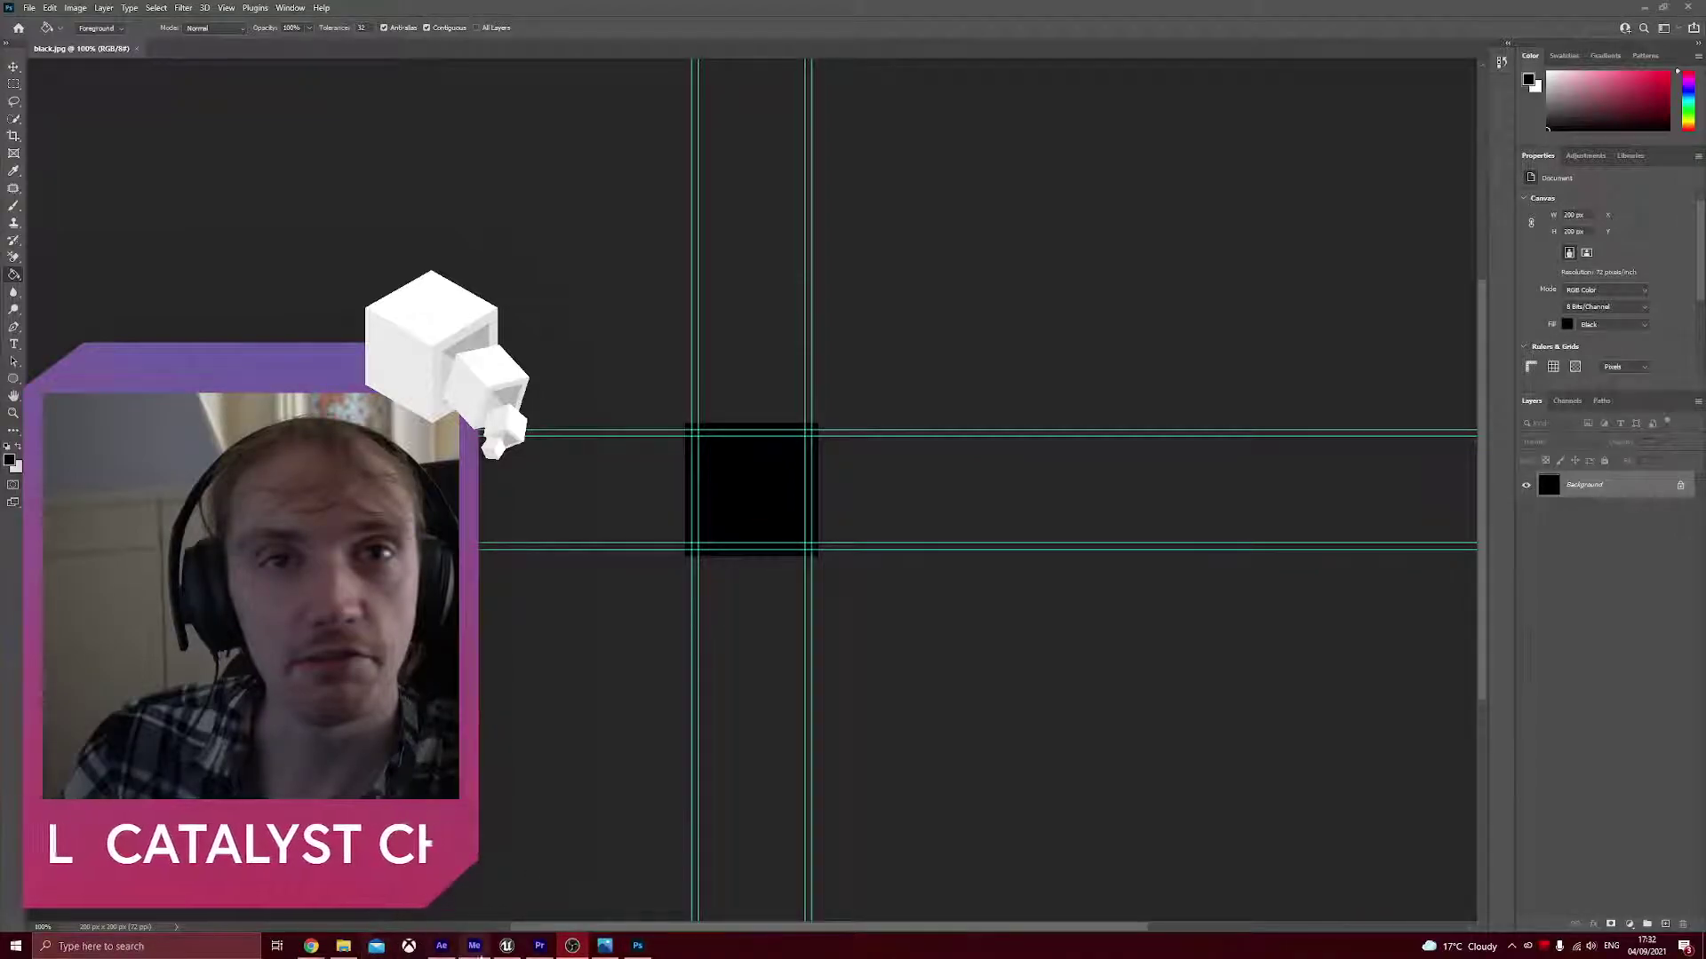
- Switch to Unreal Engine and import black.jpg from the computer's Desktop folder into the project's content folder
{"action": "left_click", "coordinate": [507, 946]}
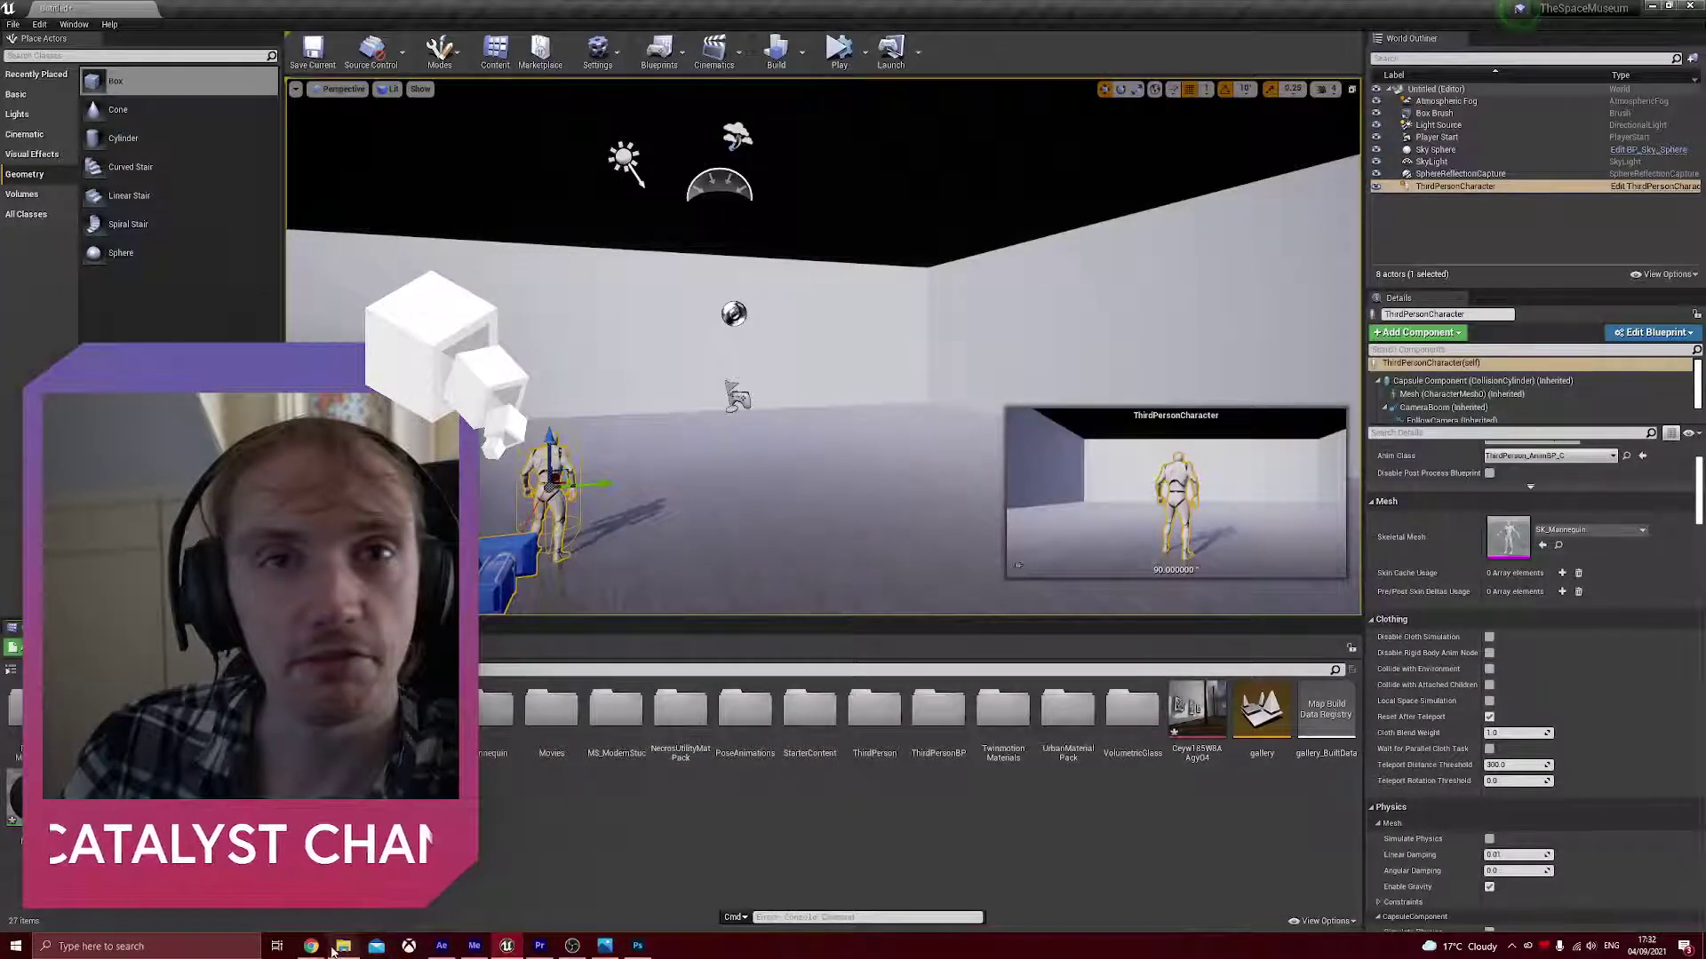
{"action": "left_click", "coordinate": [342, 946]}
{"action": "scroll", "coordinate": [1095, 754], "scroll_direction": "up", "scroll_amount": 5}
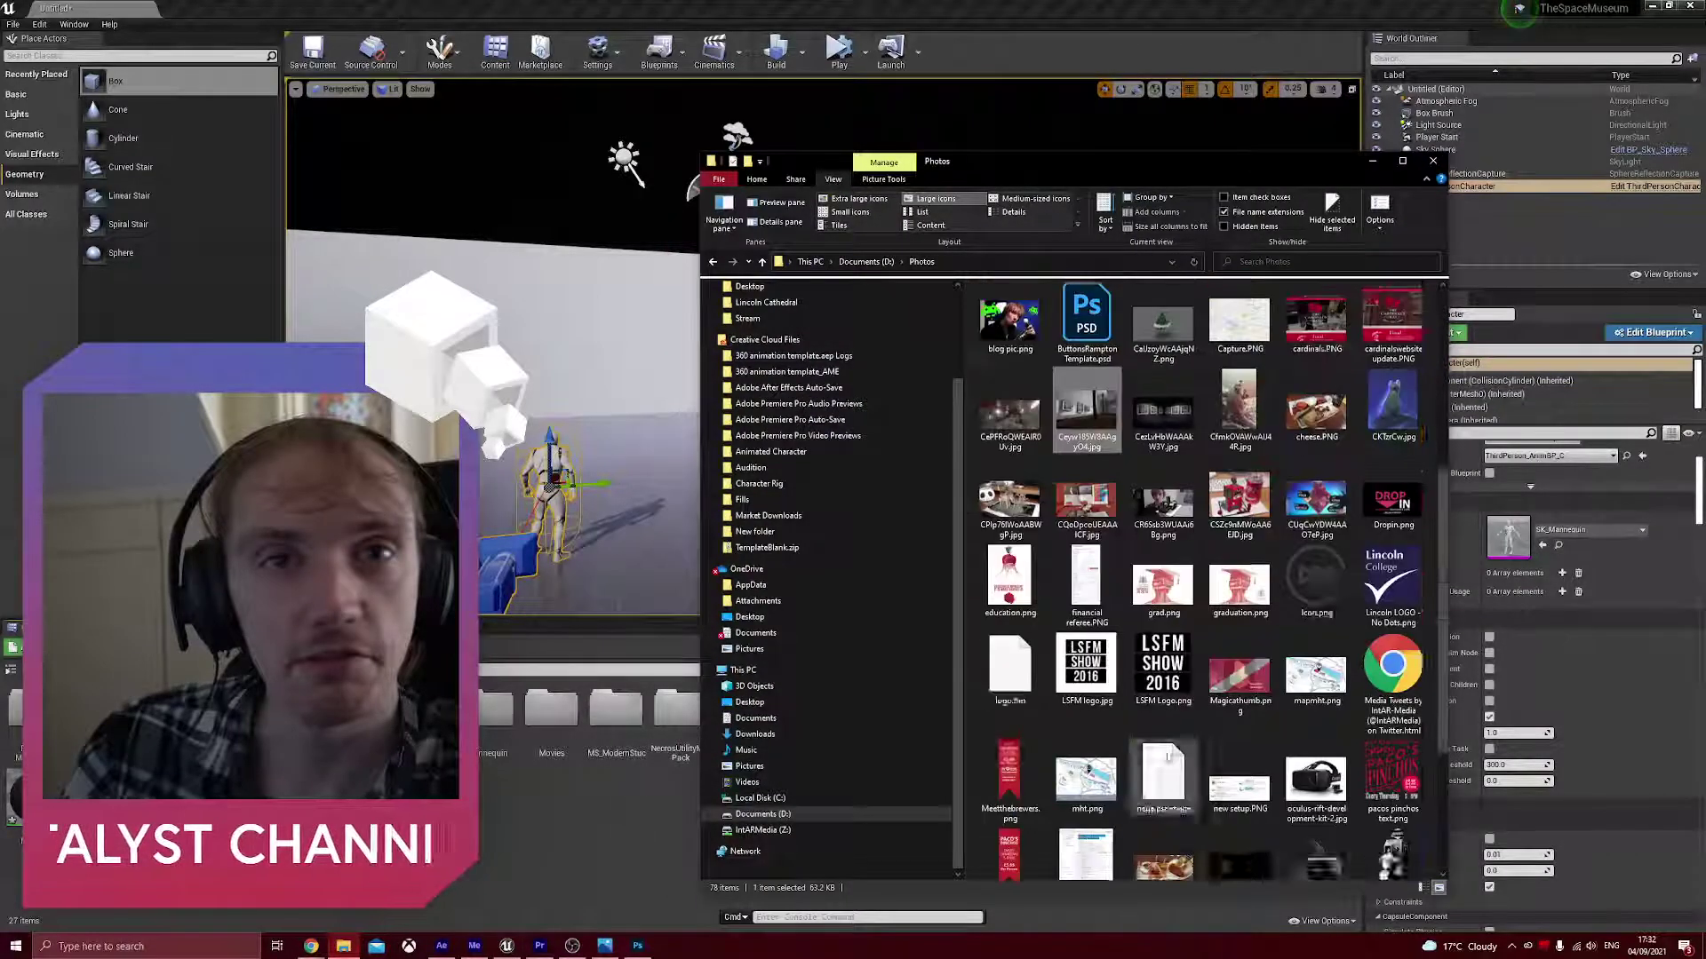
{"action": "left_click", "coordinate": [769, 616]}
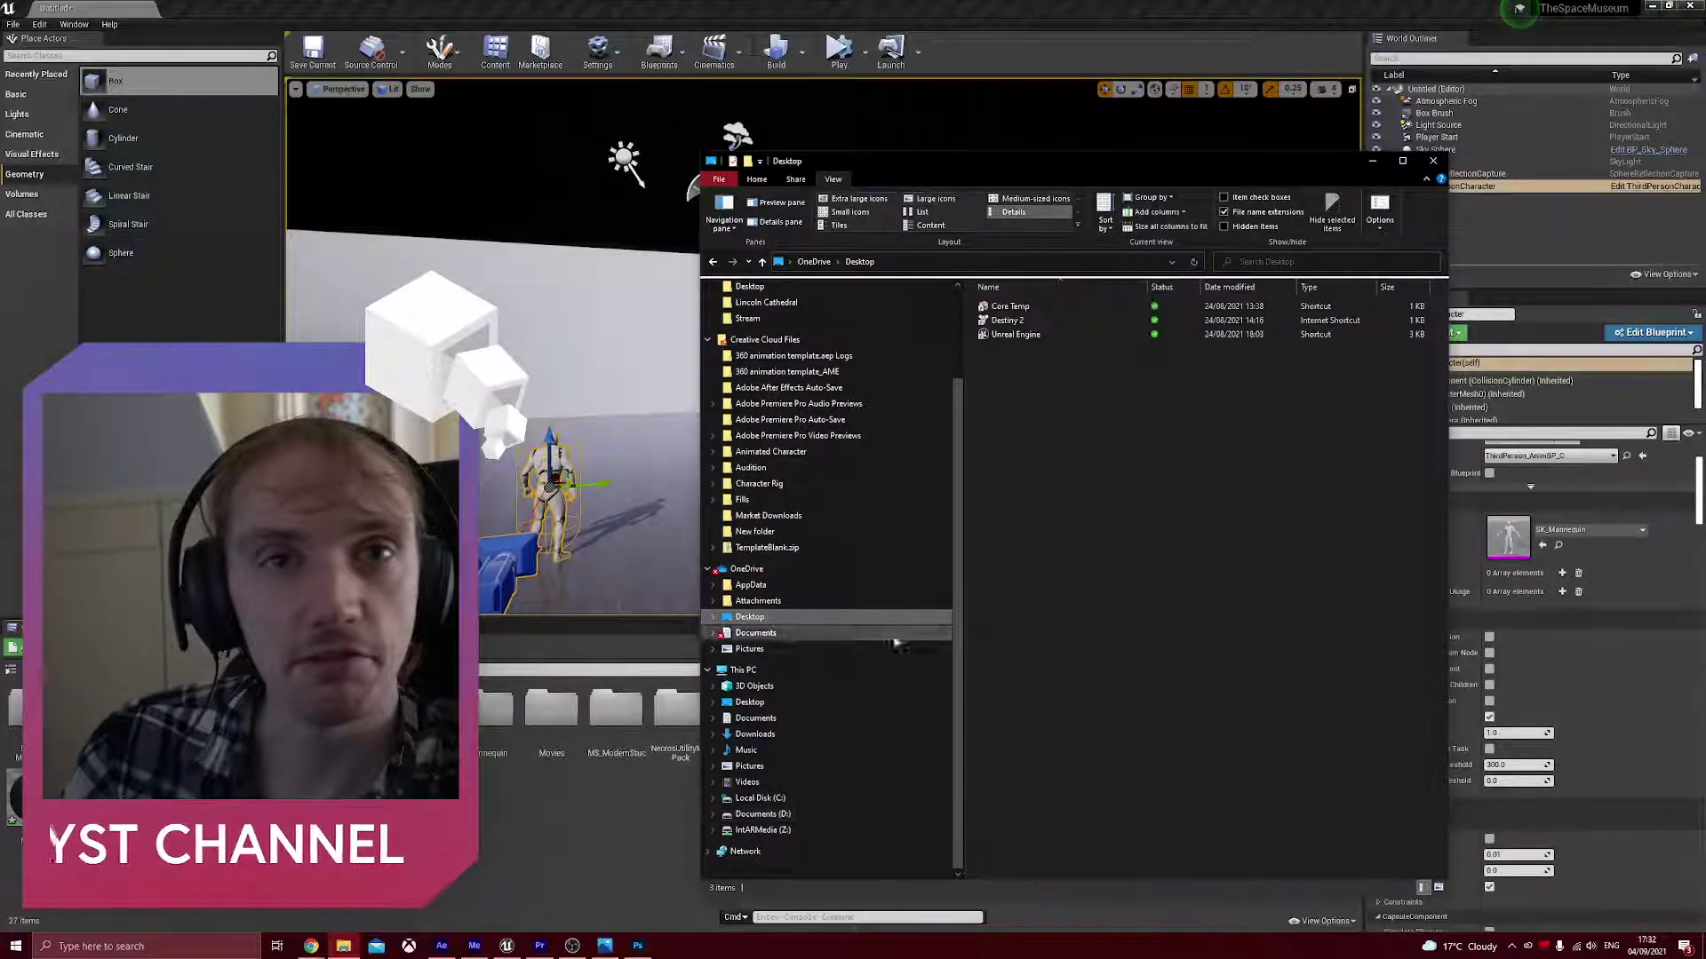
{"action": "scroll", "coordinate": [785, 347], "scroll_direction": "up", "scroll_amount": 3}
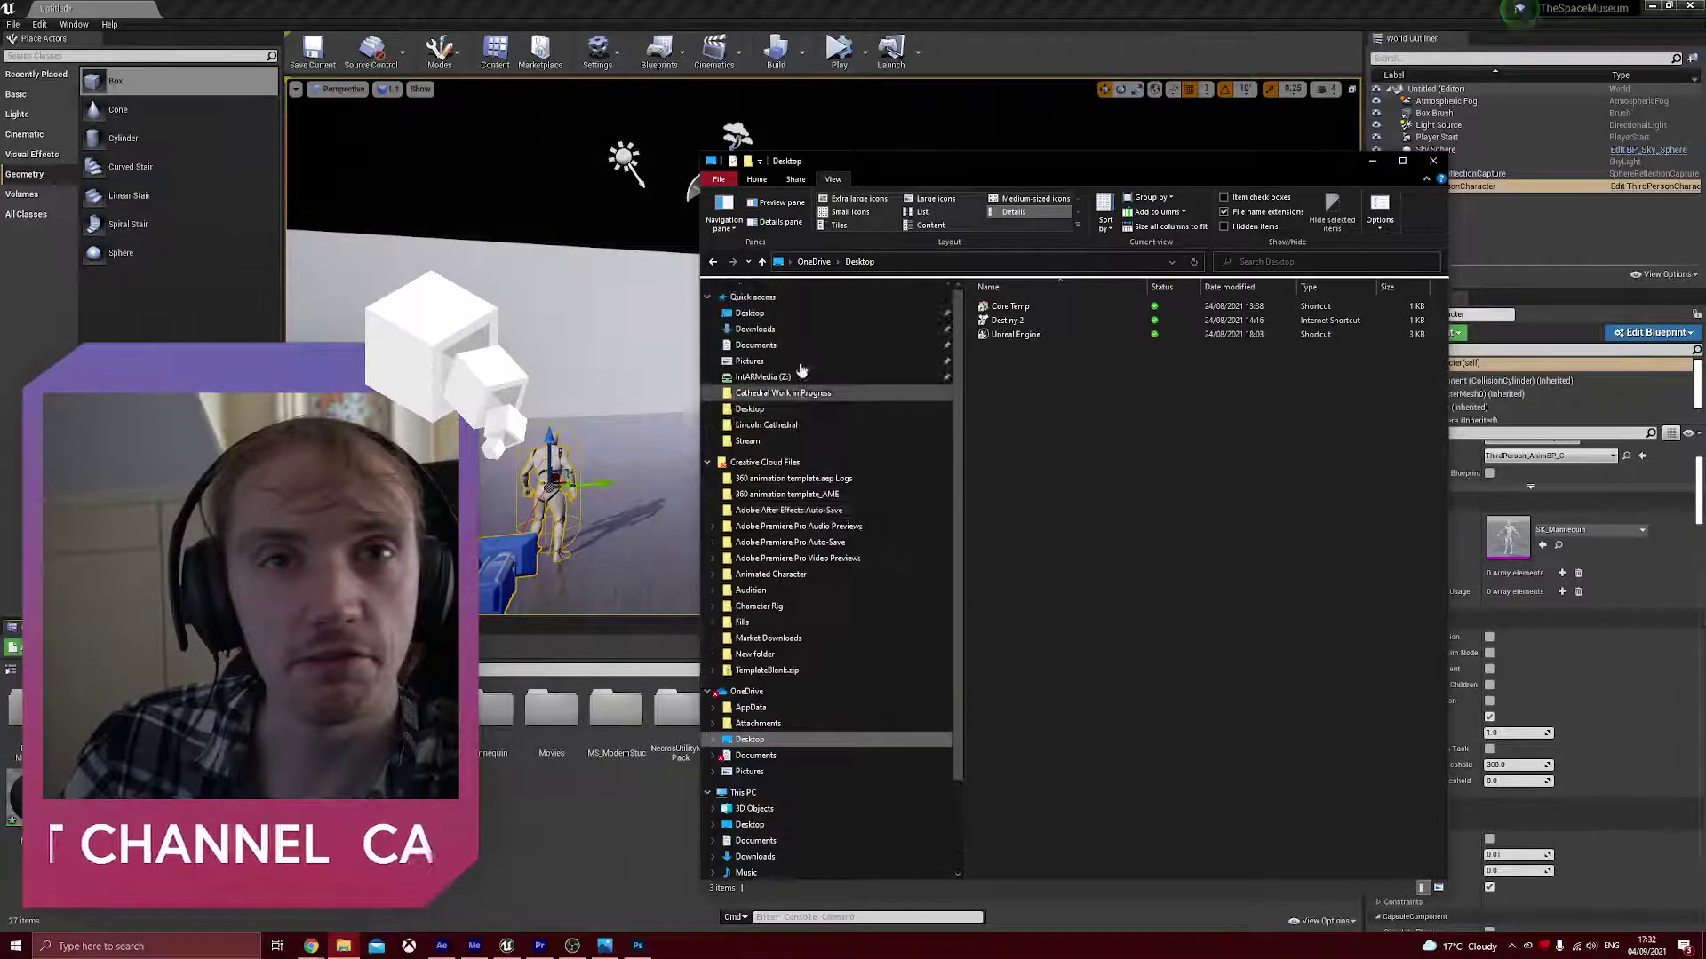
{"action": "left_click", "coordinate": [749, 313]}
{"action": "left_click", "coordinate": [1323, 419]}
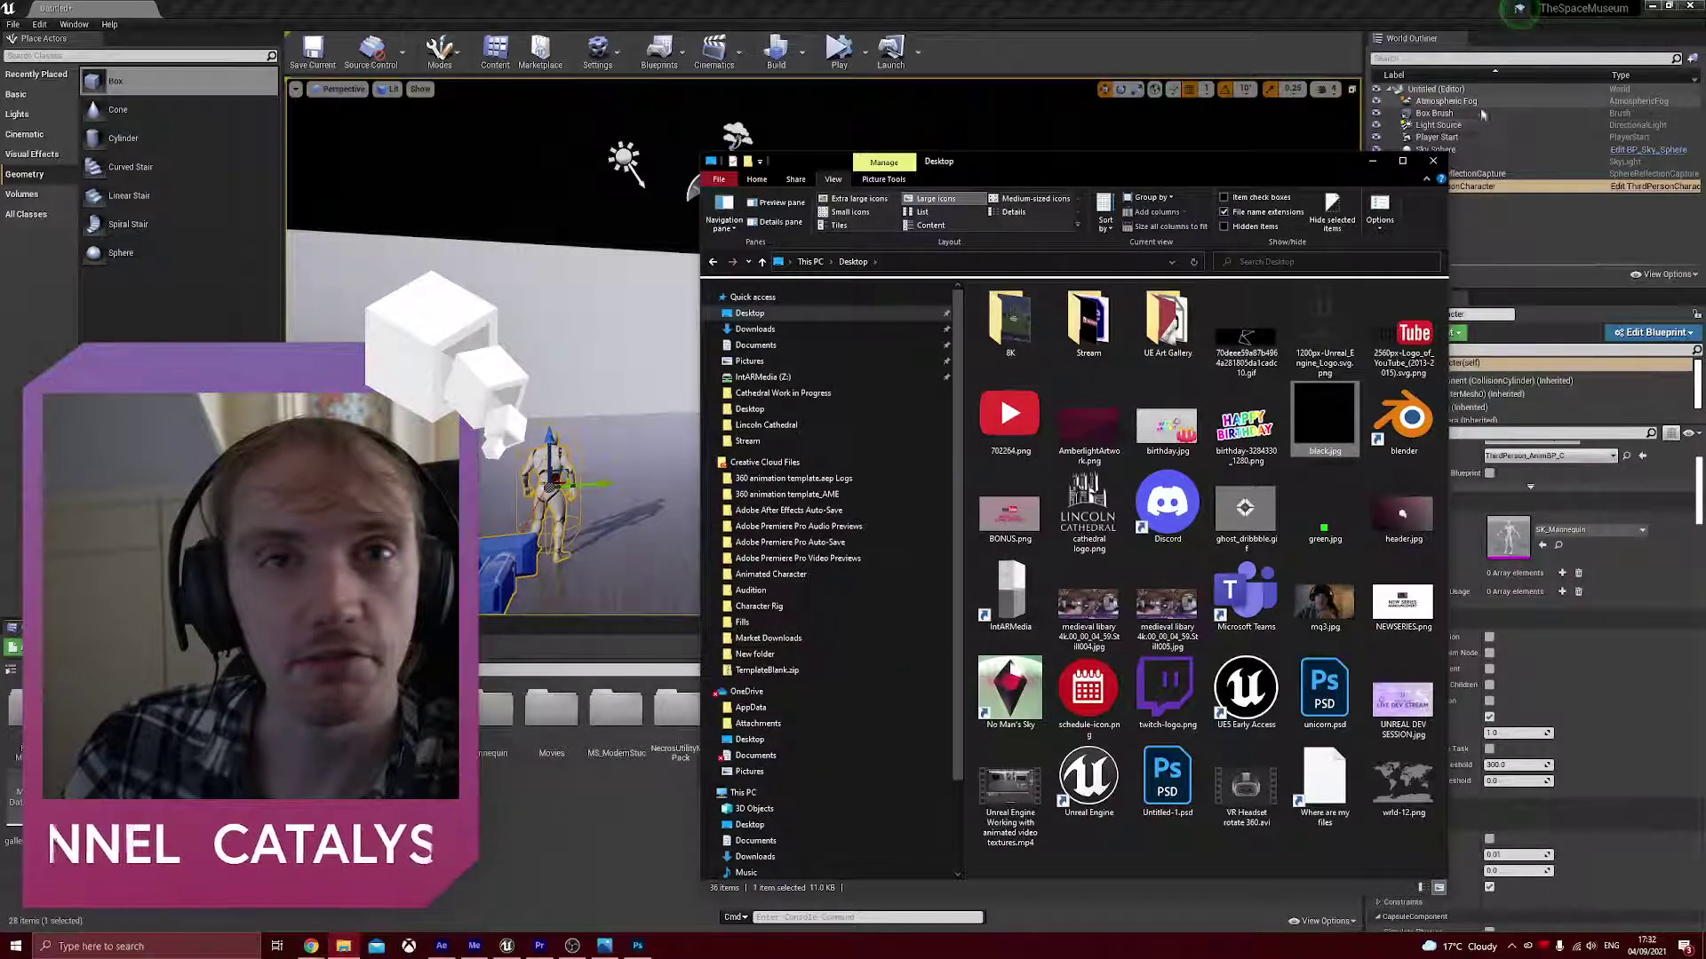
{"action": "left_click", "coordinate": [1433, 160]}
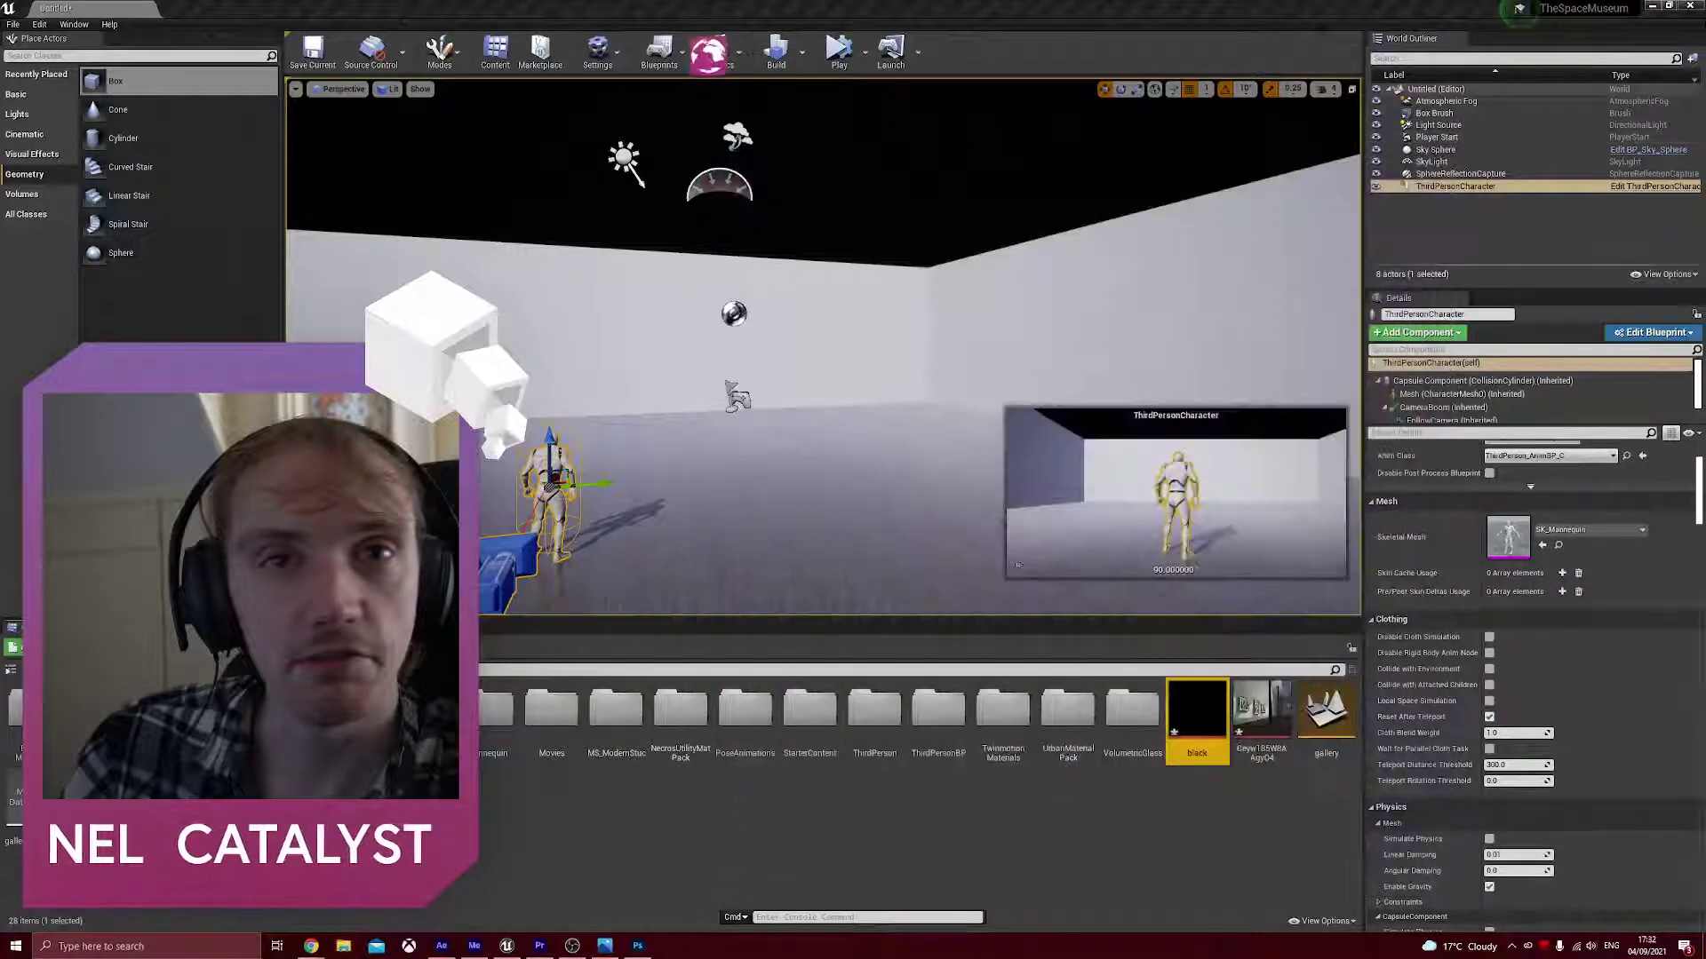
- Create a material from the black texture and open it in the material editor
{"action": "right_click", "coordinate": [1198, 704]}
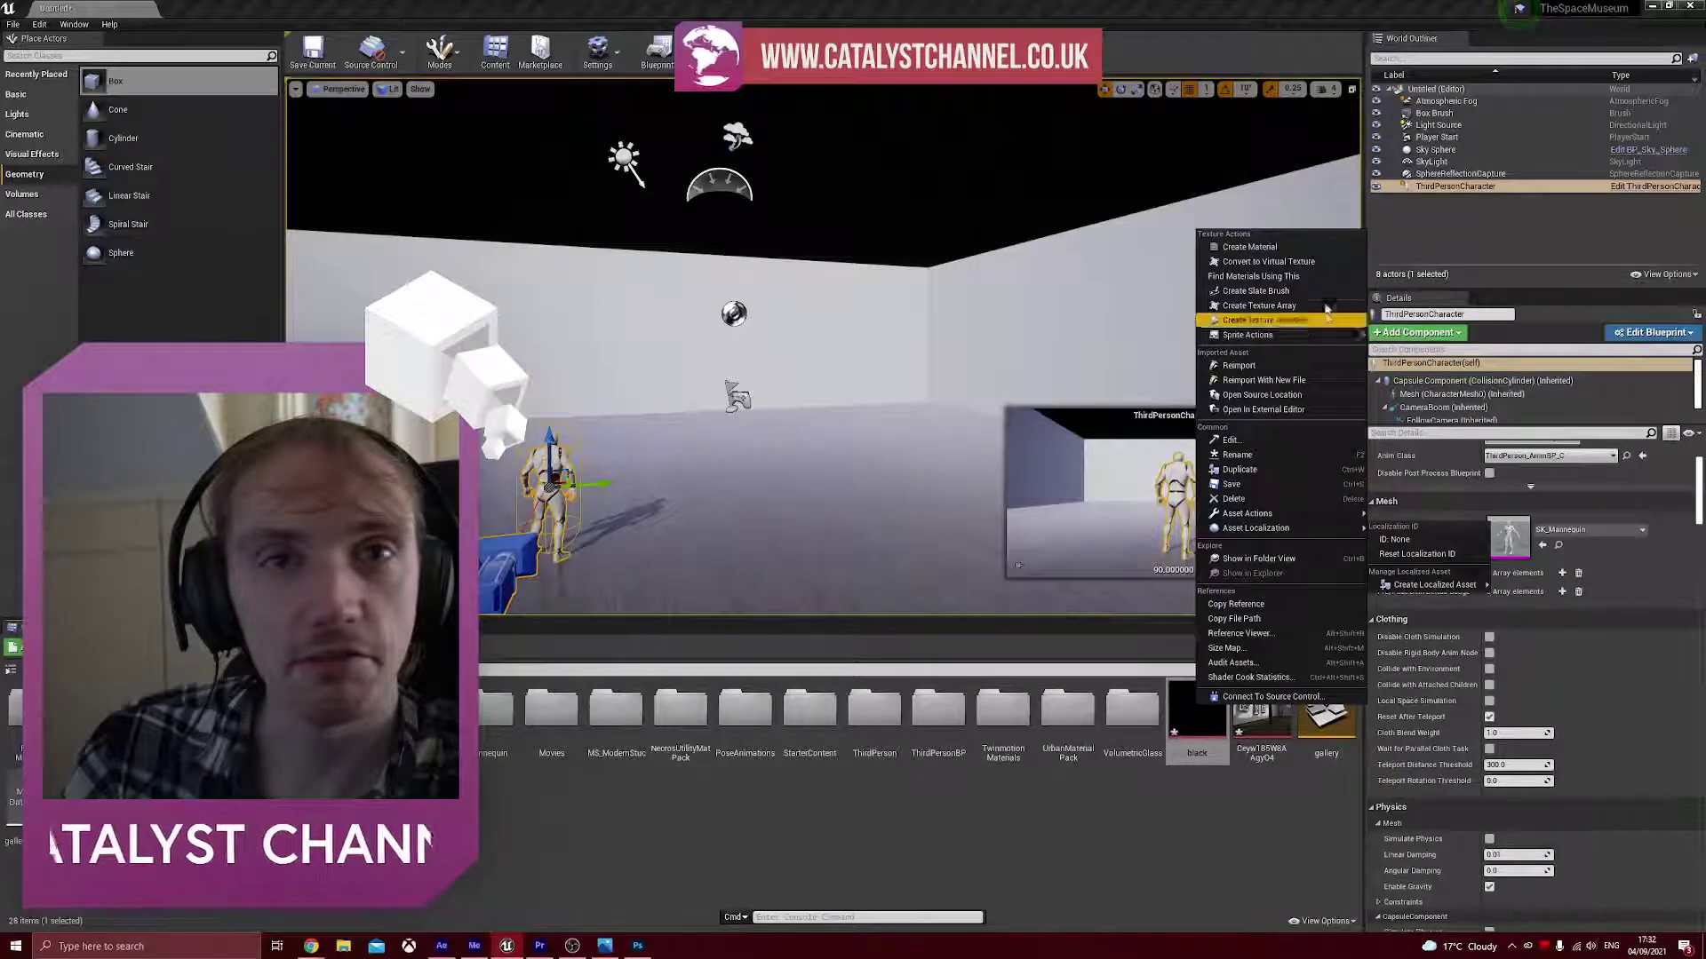
{"action": "left_click", "coordinate": [1249, 246]}
{"action": "double_click", "coordinate": [1262, 711]}
{"action": "left_click_drag", "start_coordinate": [587, 601], "coordinate": [520, 537]}
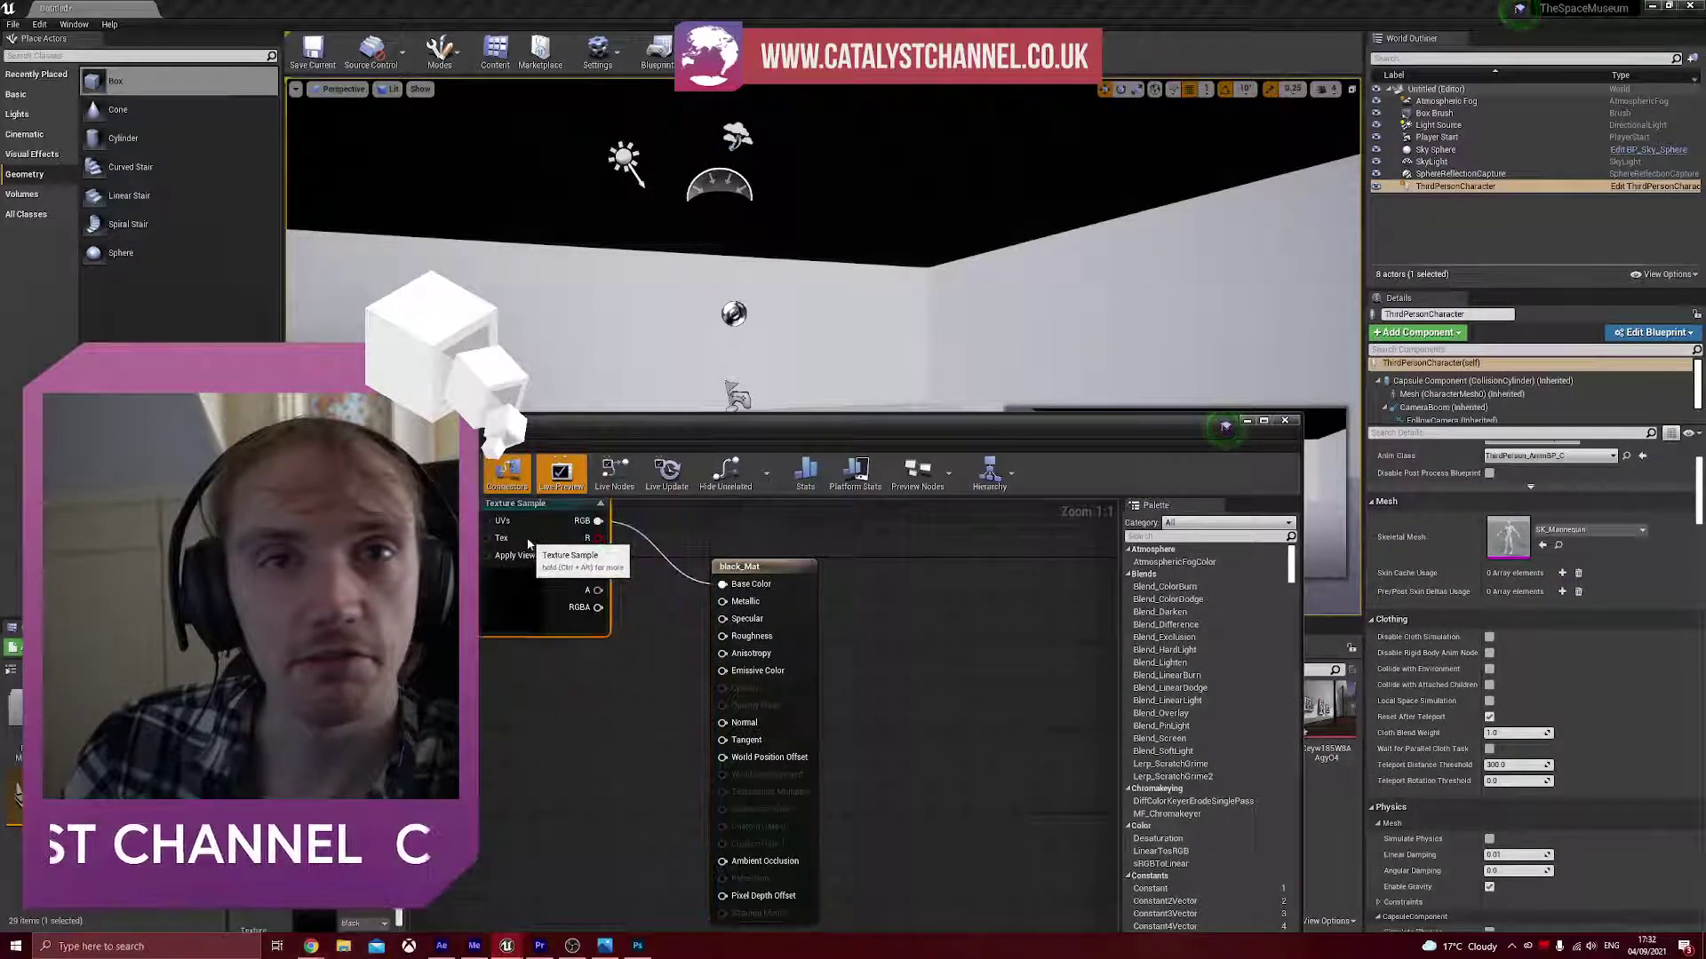
- Add a ScalarParameter node to black_Mat, connect it to Roughness, adjust its default value, and close the material editor
{"action": "right_click", "coordinate": [526, 718]}
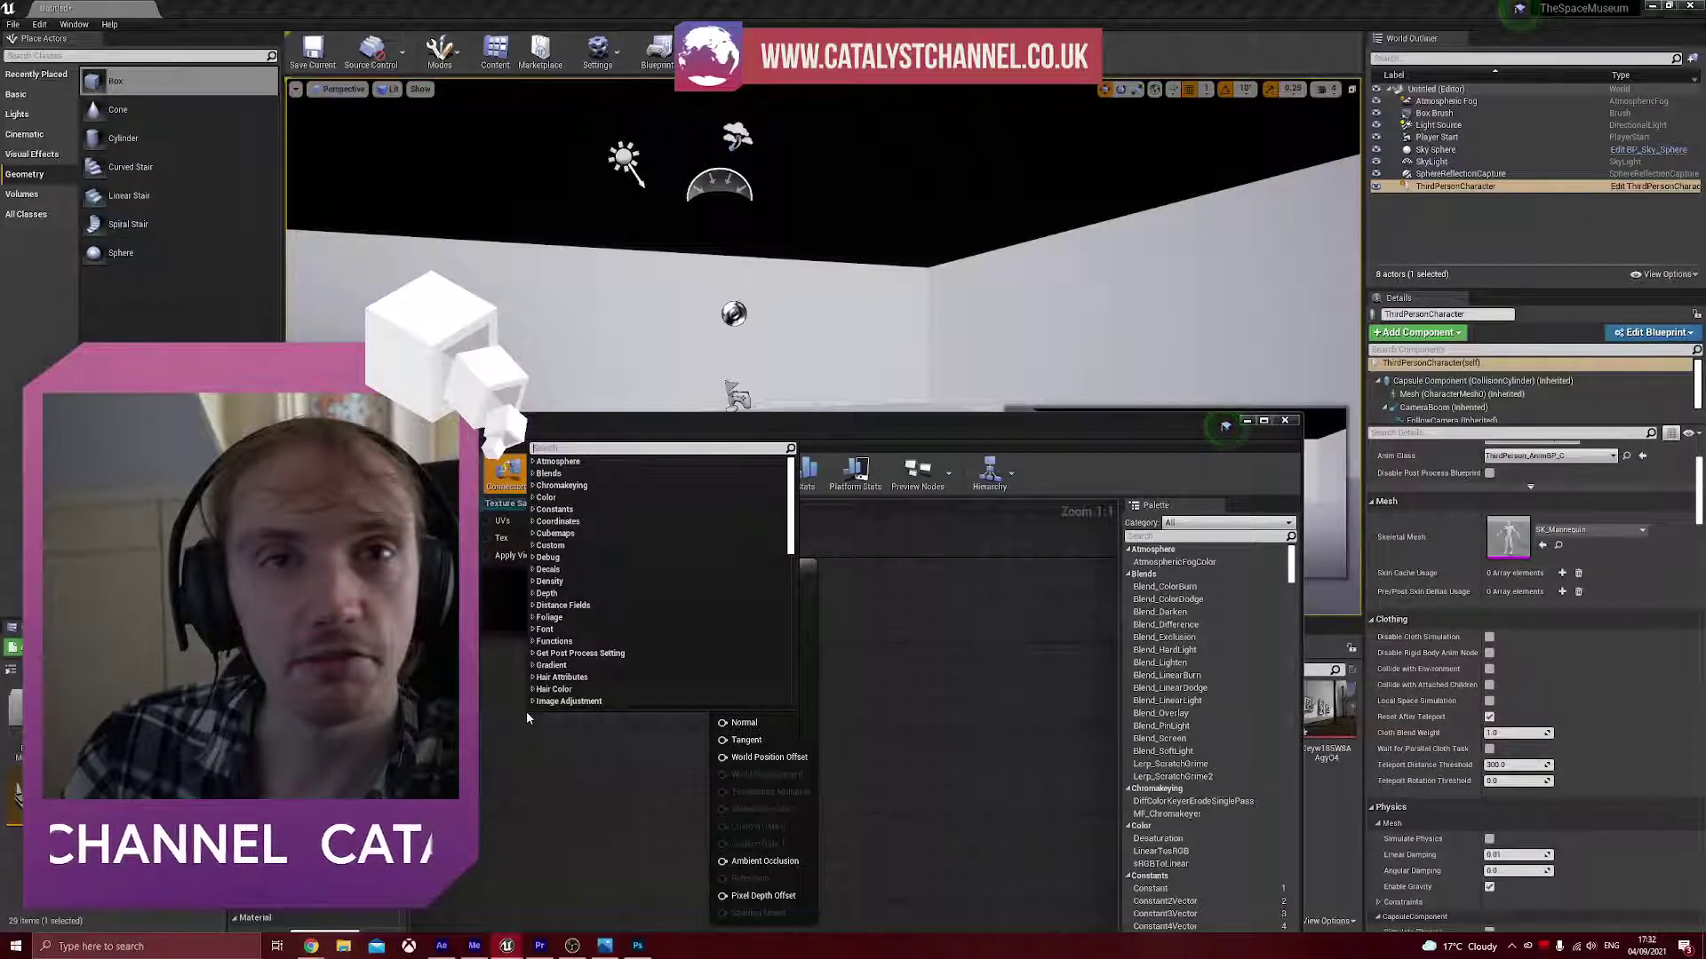
{"action": "type", "text": "scal"}
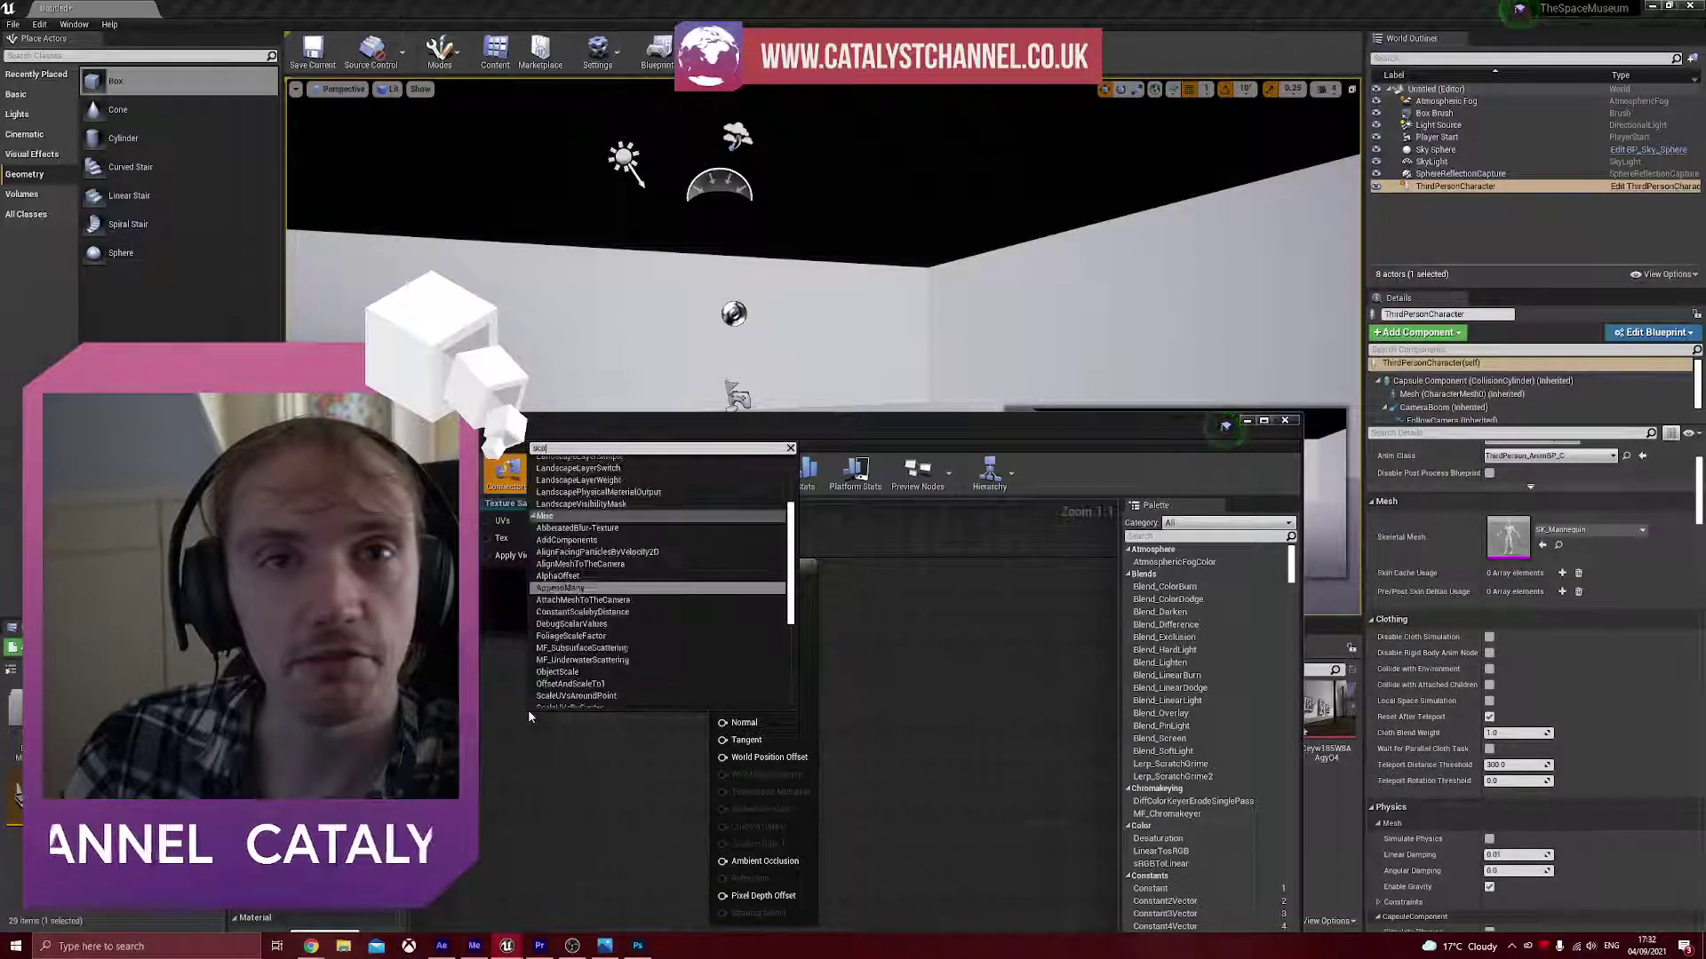
{"action": "type", "text": "ar"}
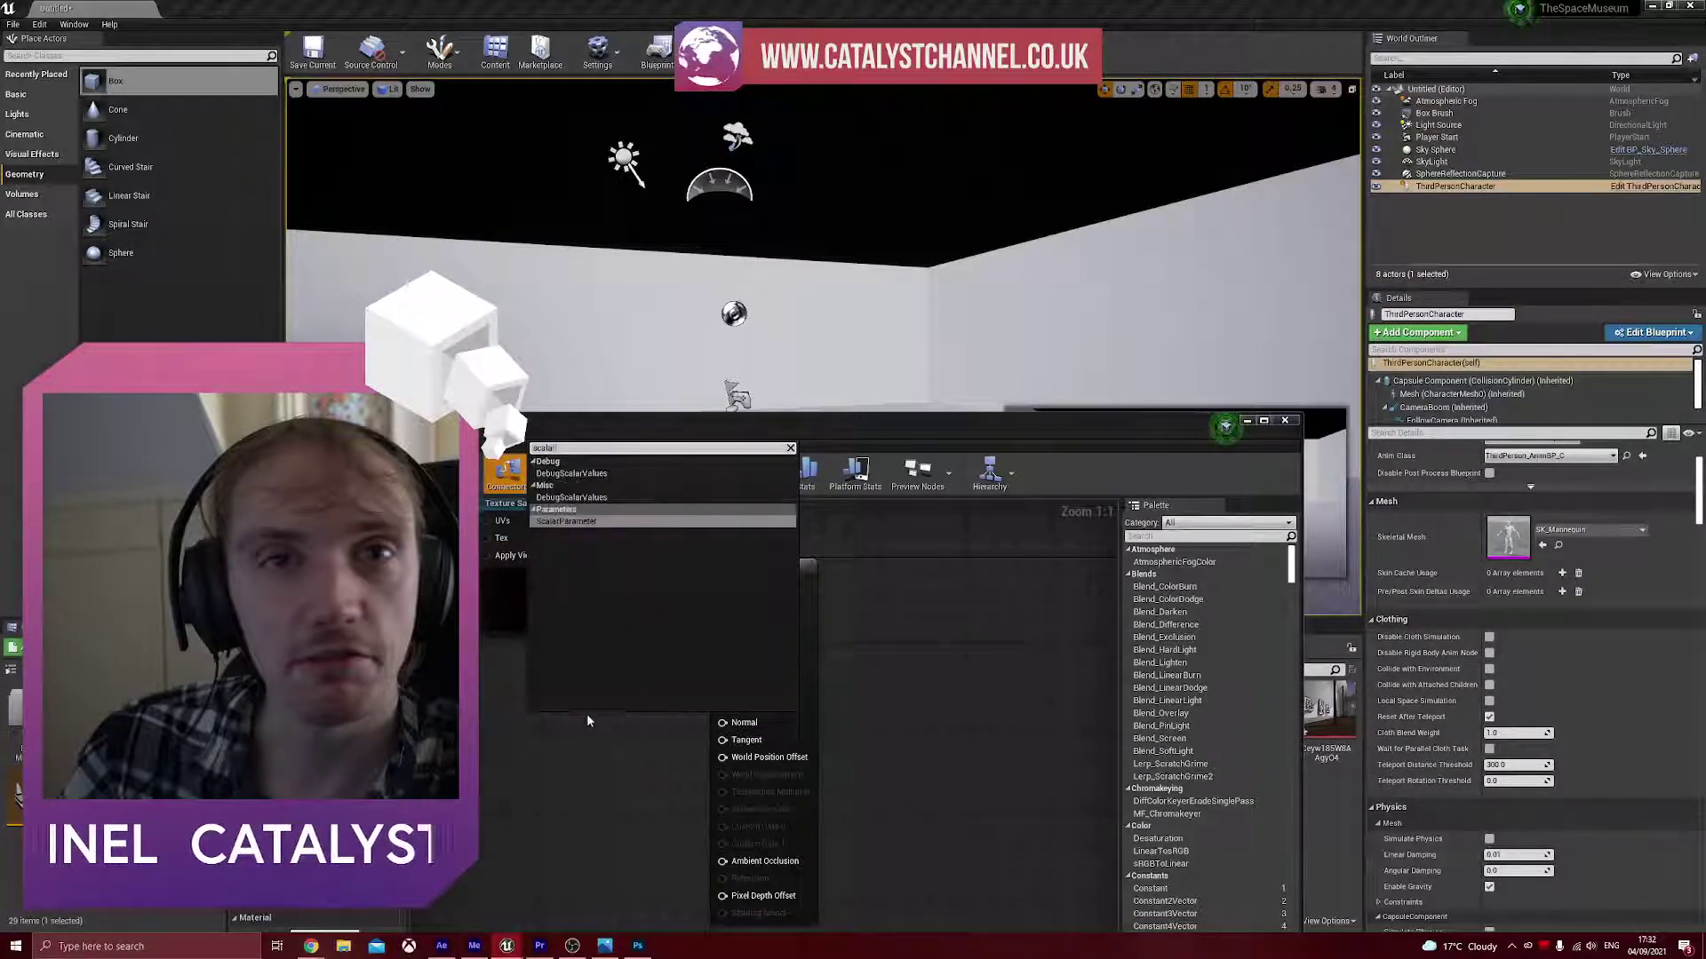
{"action": "left_click", "coordinate": [571, 515]}
{"action": "key", "text": "Return"}
{"action": "left_click_drag", "start_coordinate": [596, 757], "coordinate": [722, 636]}
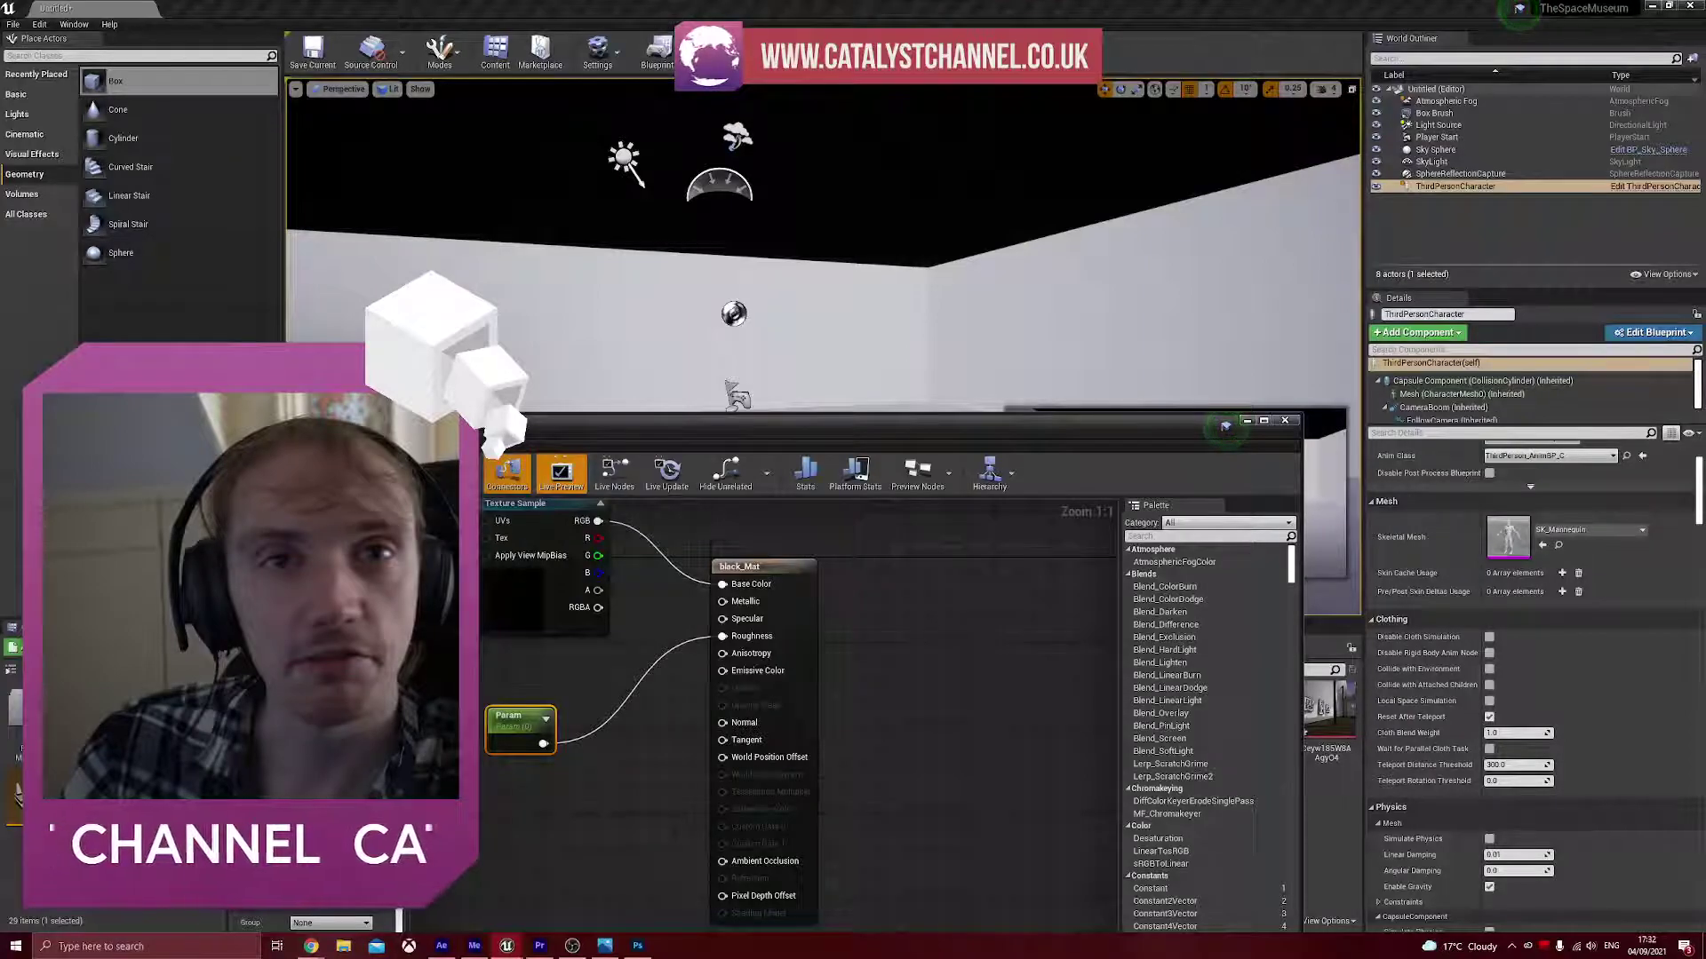
{"action": "left_click_drag", "start_coordinate": [320, 764], "coordinate": [355, 764]}
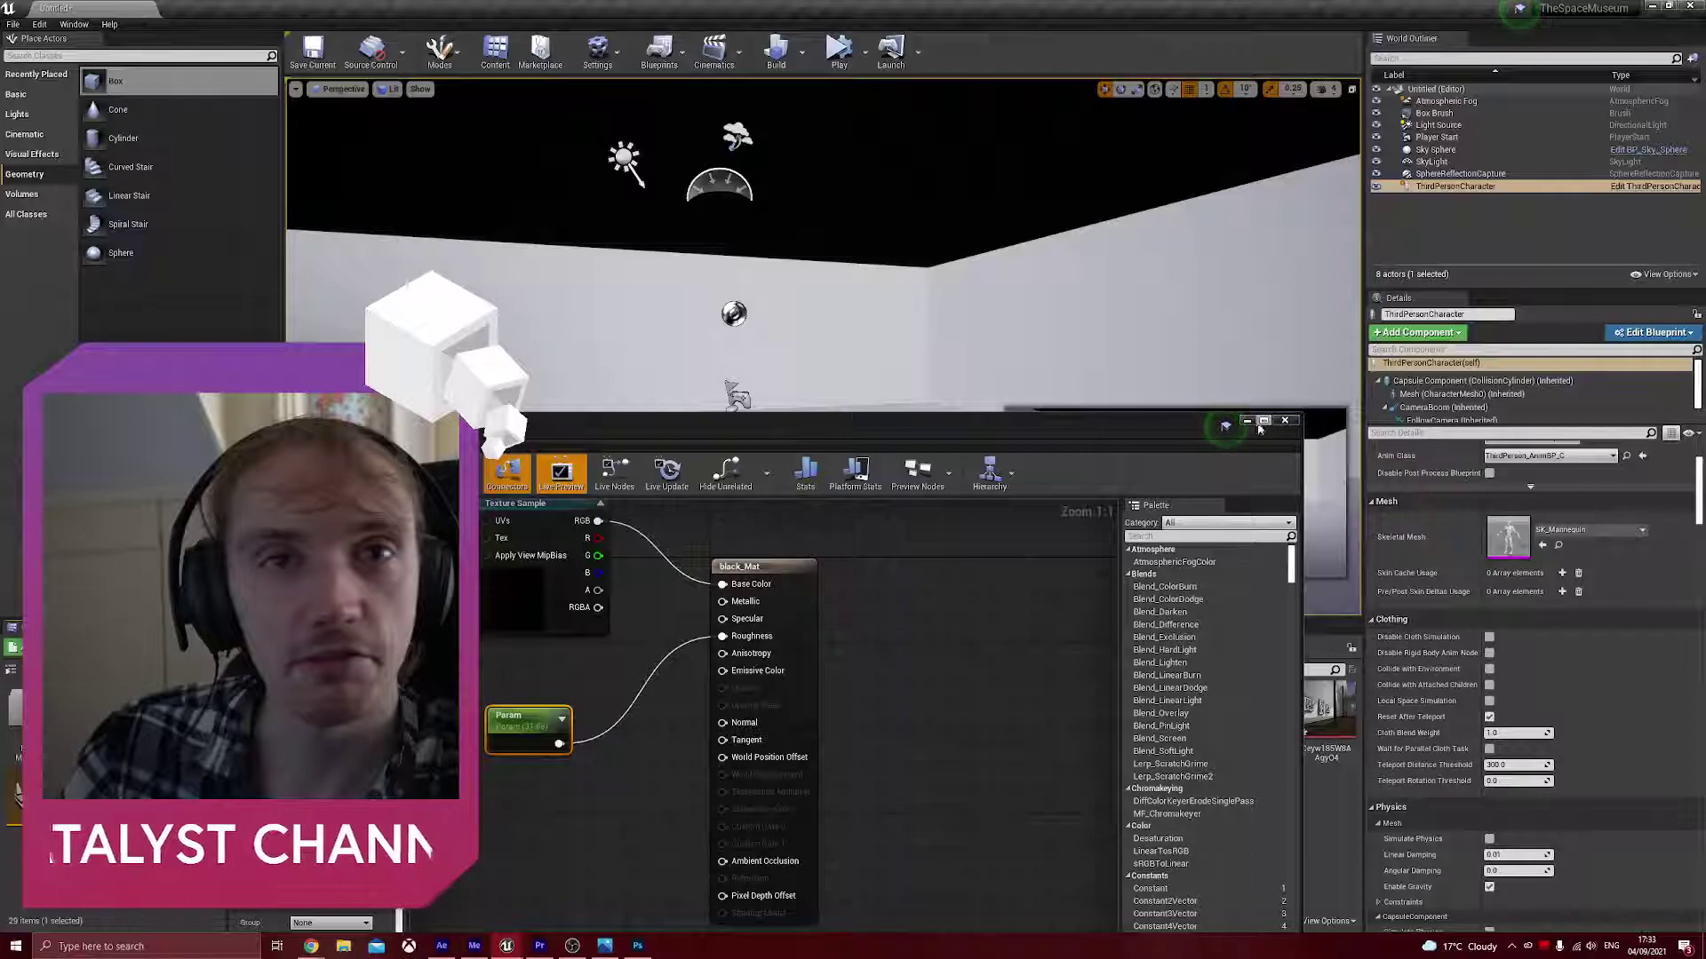
{"action": "left_click", "coordinate": [1285, 420]}
- Apply black_Mat to the ceiling of the box-brush room
{"action": "left_click", "coordinate": [1259, 709]}
{"action": "left_click_drag", "start_coordinate": [1259, 708], "coordinate": [787, 146]}
{"action": "right_click_drag", "start_coordinate": [787, 160], "coordinate": [626, 88]}
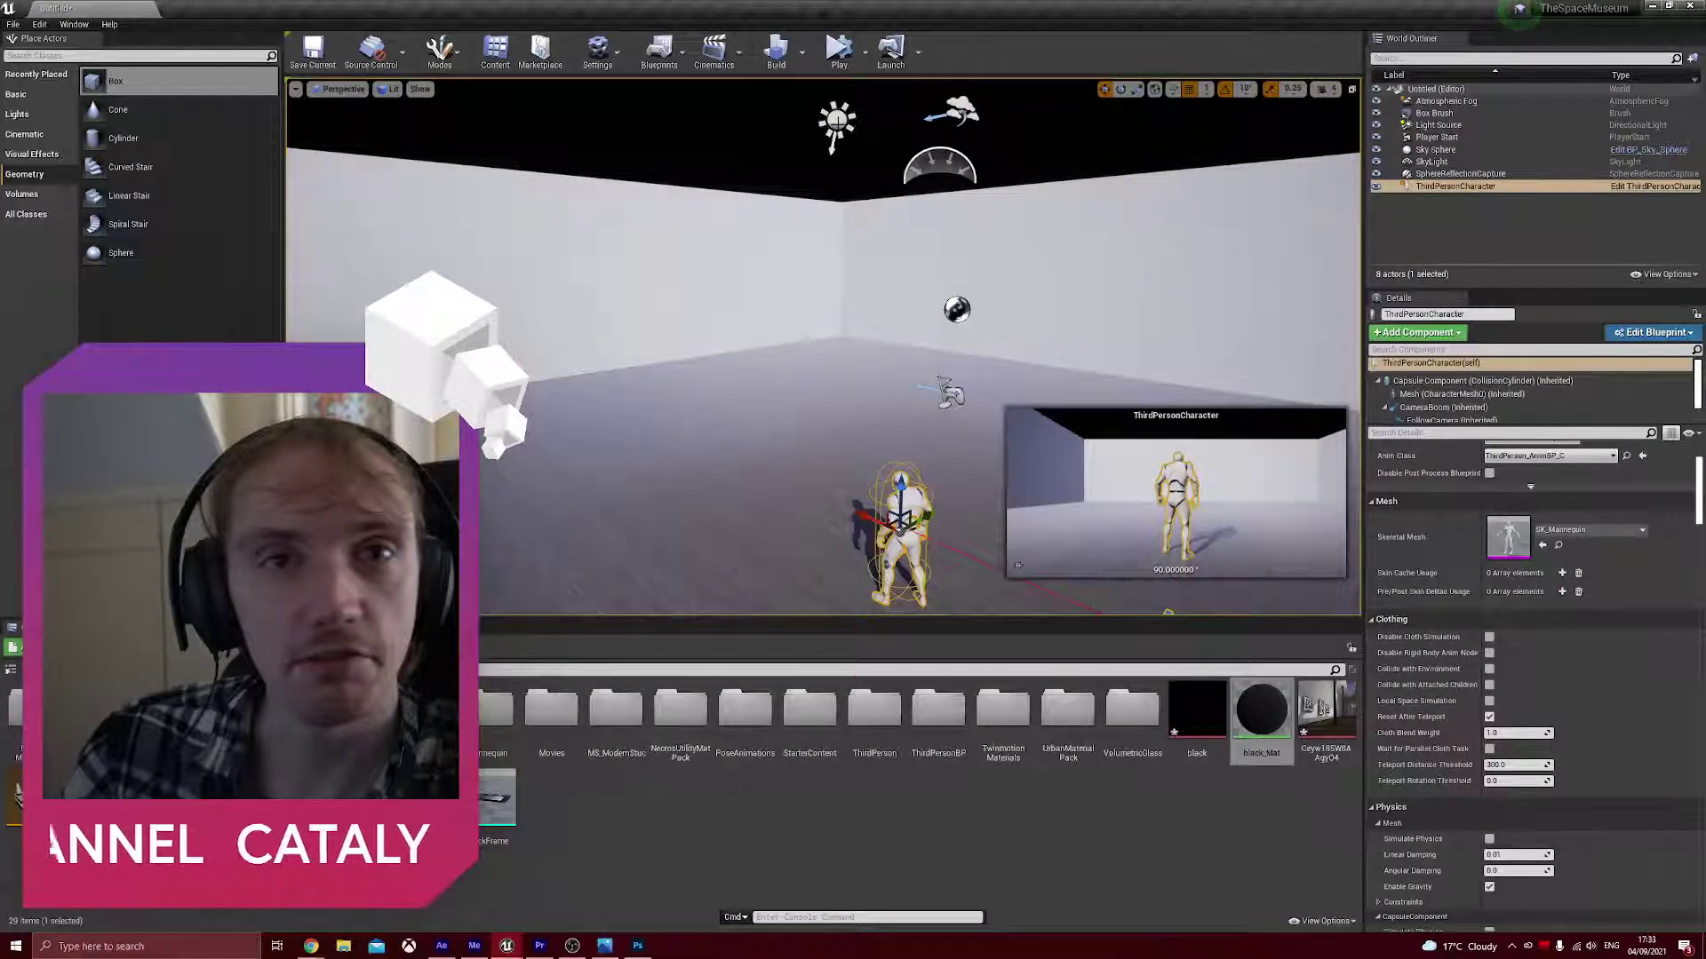
- Delete the Light Source directional light from the level, accepting that its Sky Sphere reference breaks
{"action": "left_click", "coordinate": [835, 120]}
{"action": "right_click_drag", "start_coordinate": [835, 120], "coordinate": [871, 100]}
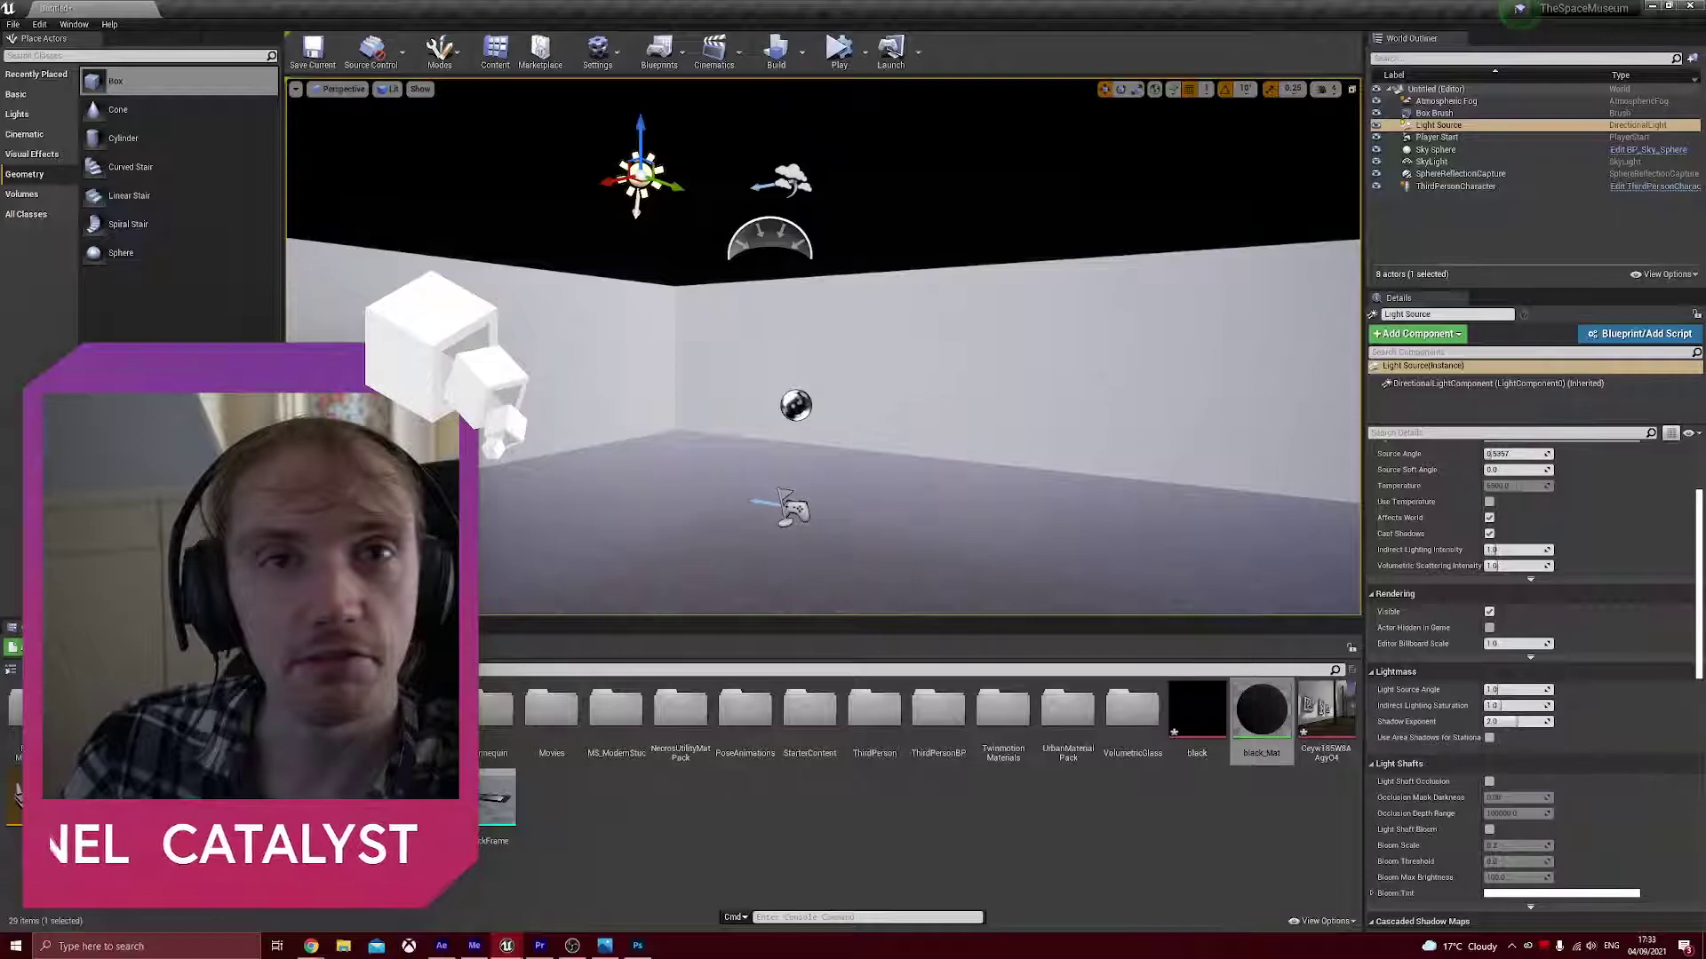
{"action": "key", "text": "Delete"}
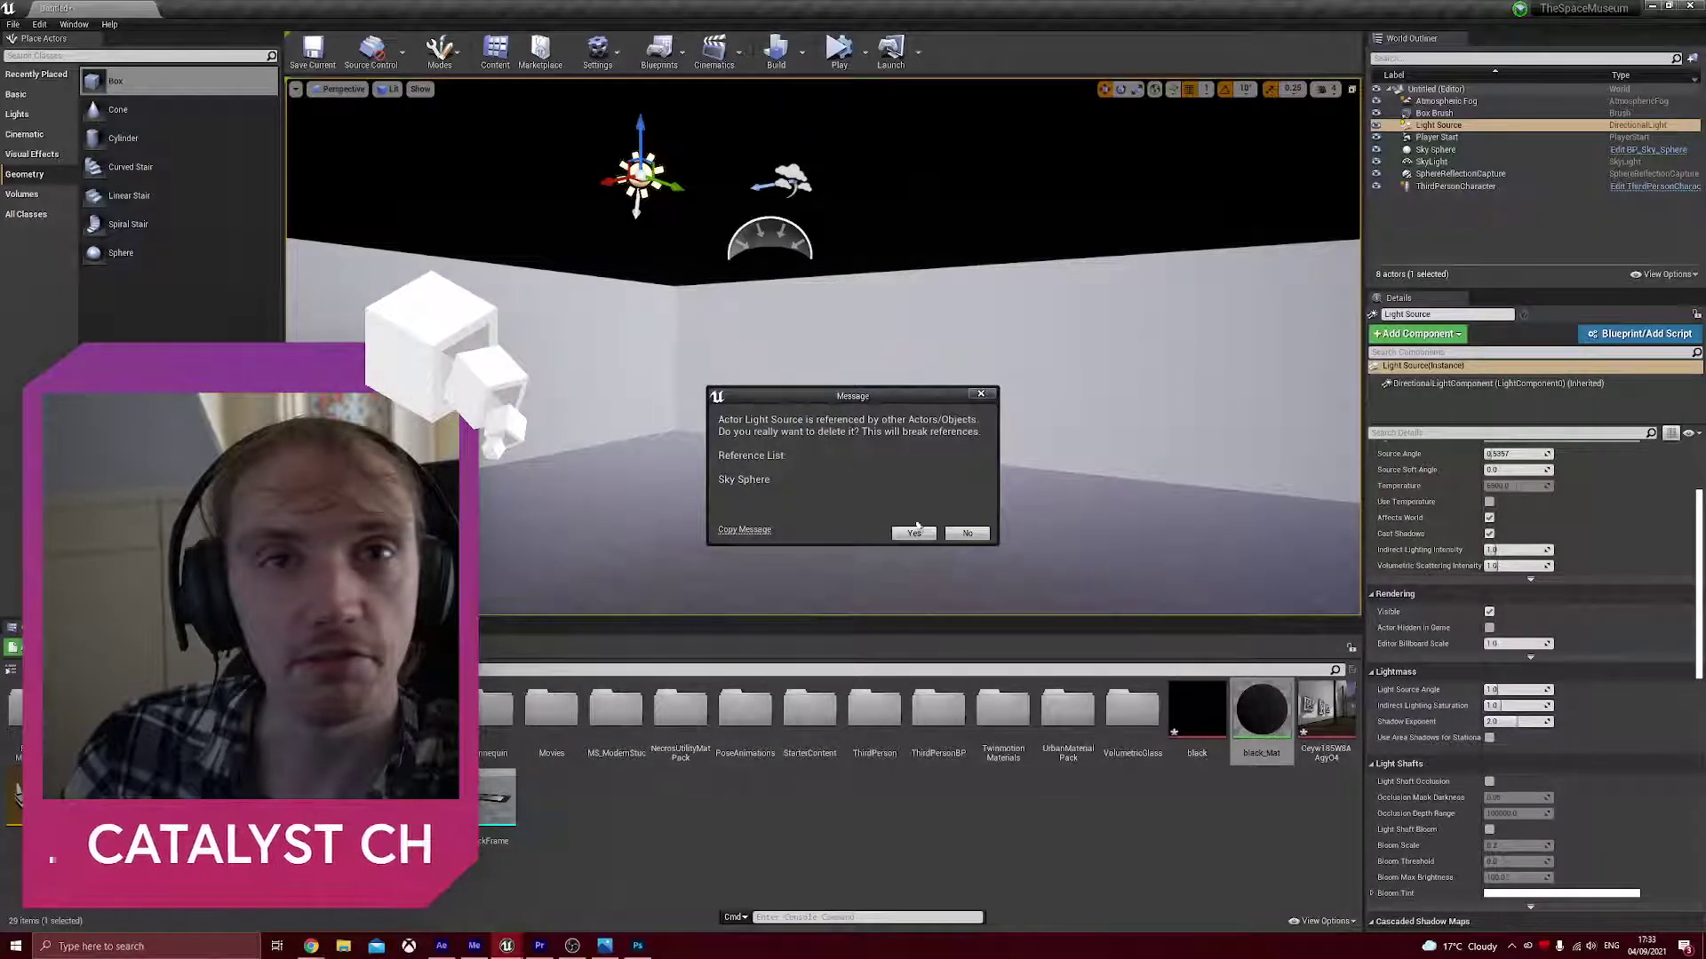
{"action": "left_click", "coordinate": [913, 534]}
{"action": "right_click_drag", "start_coordinate": [910, 541], "coordinate": [911, 490]}
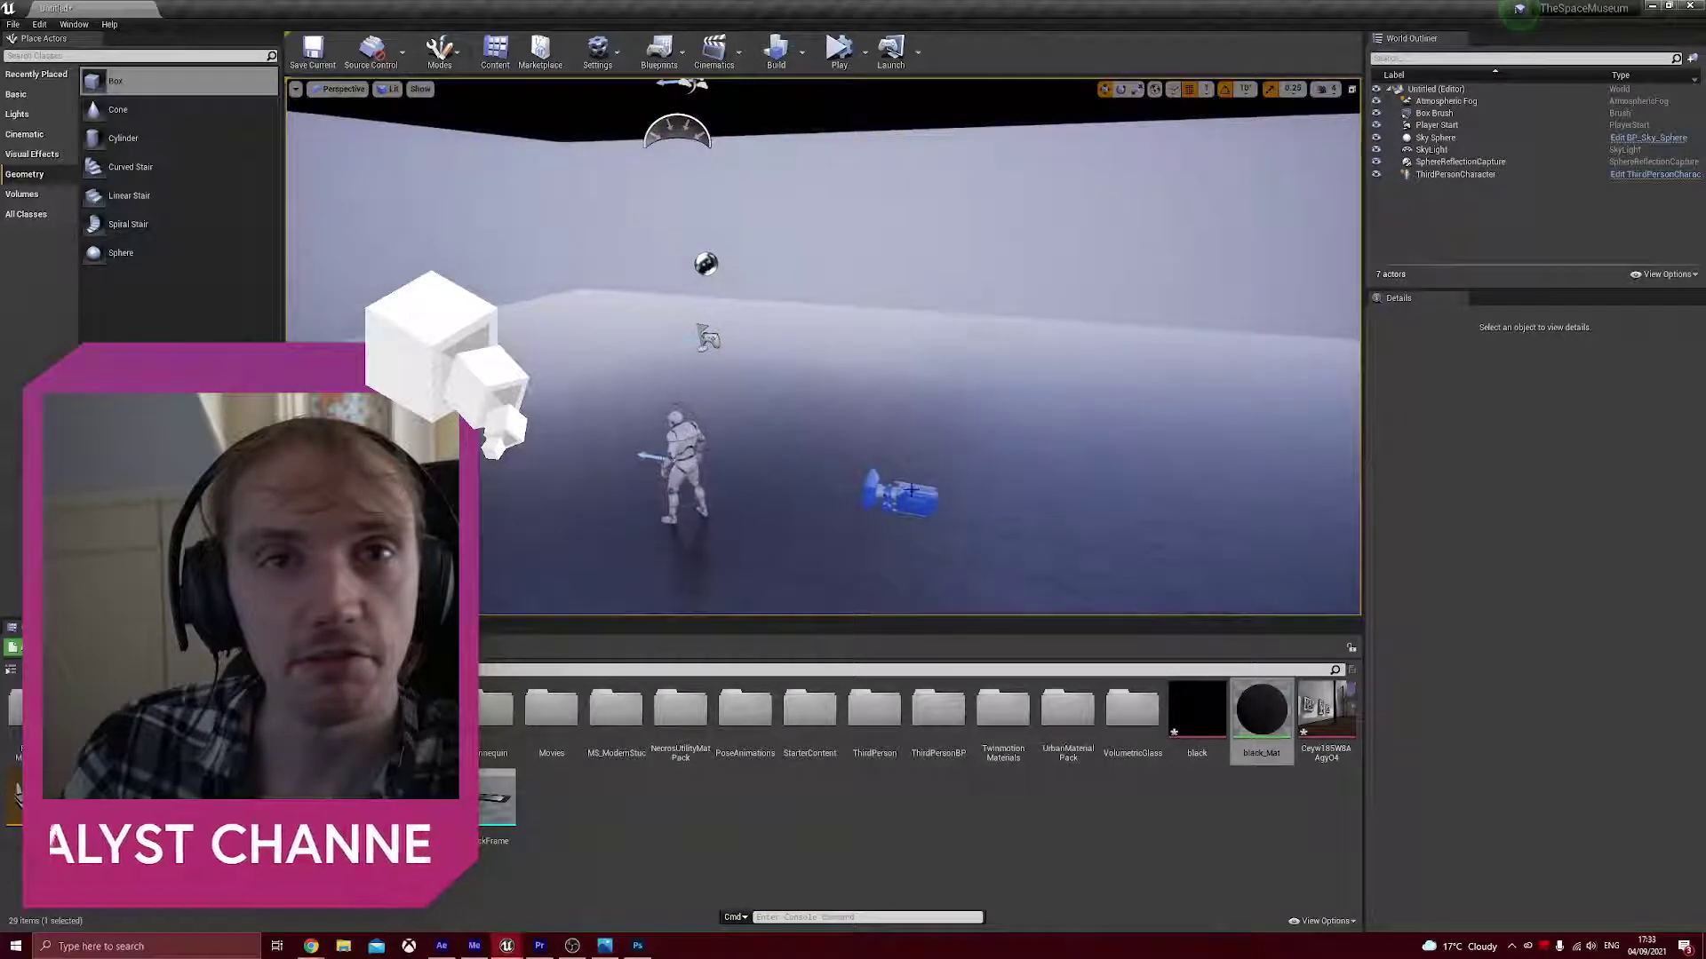
- Try removing the SkyLight from the level, and undo the deletion
{"action": "left_click", "coordinate": [678, 133]}
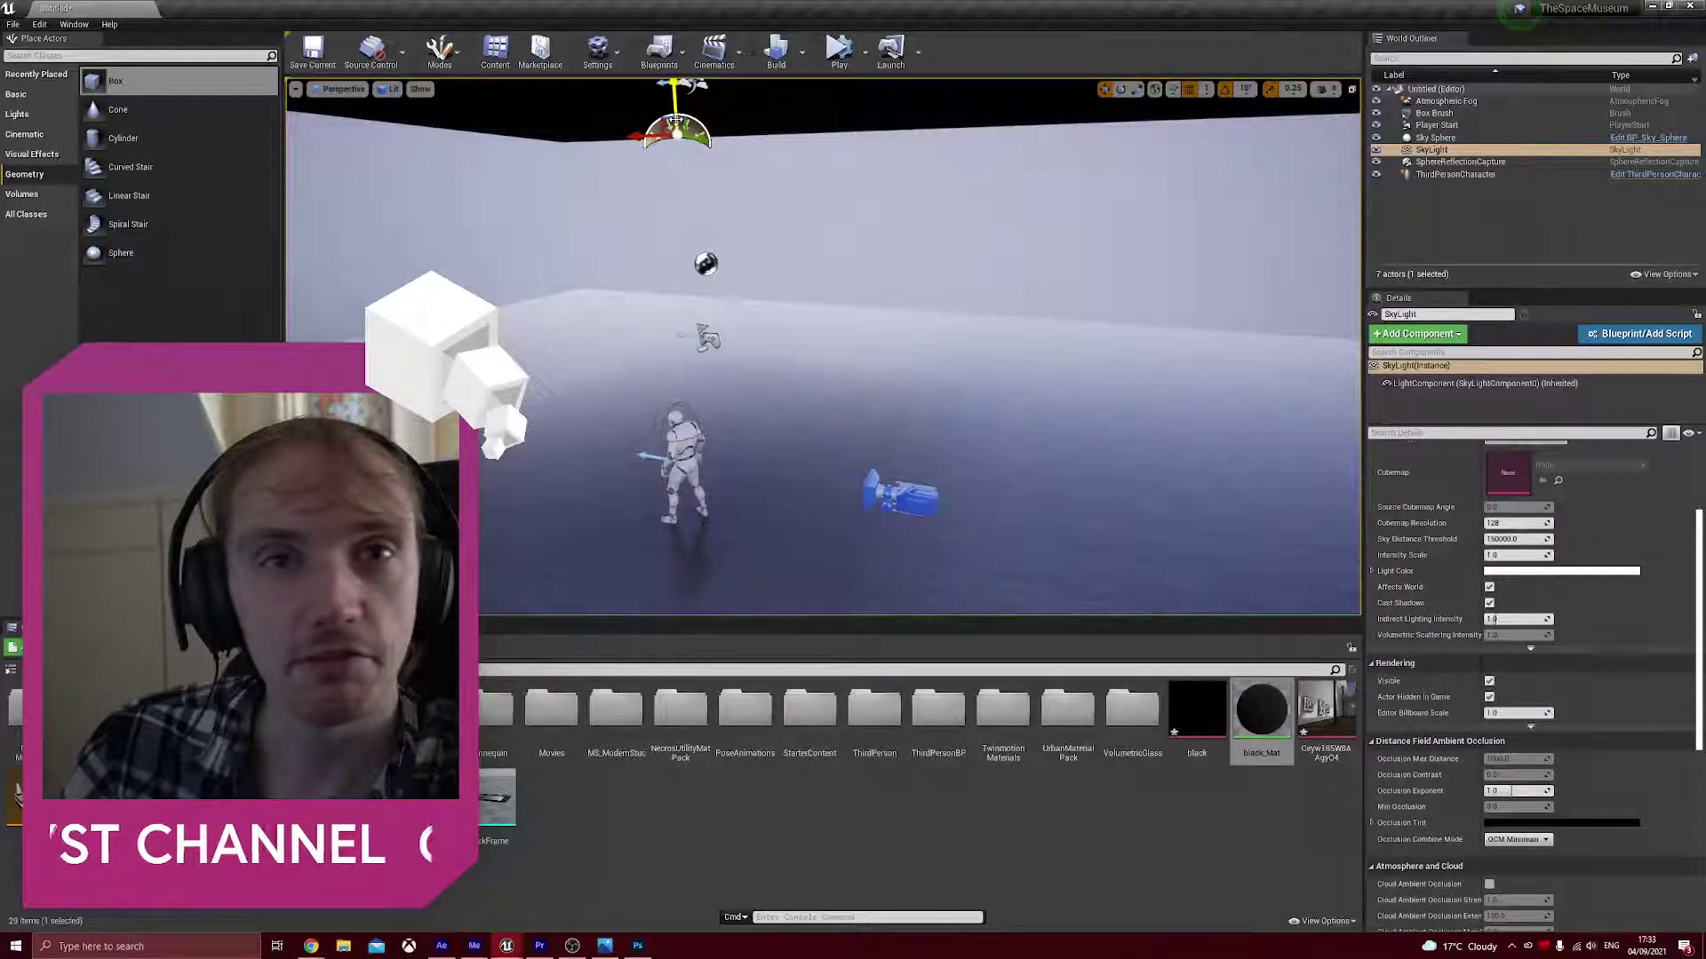
{"action": "key", "text": "Delete"}
{"action": "left_click", "coordinate": [692, 85]}
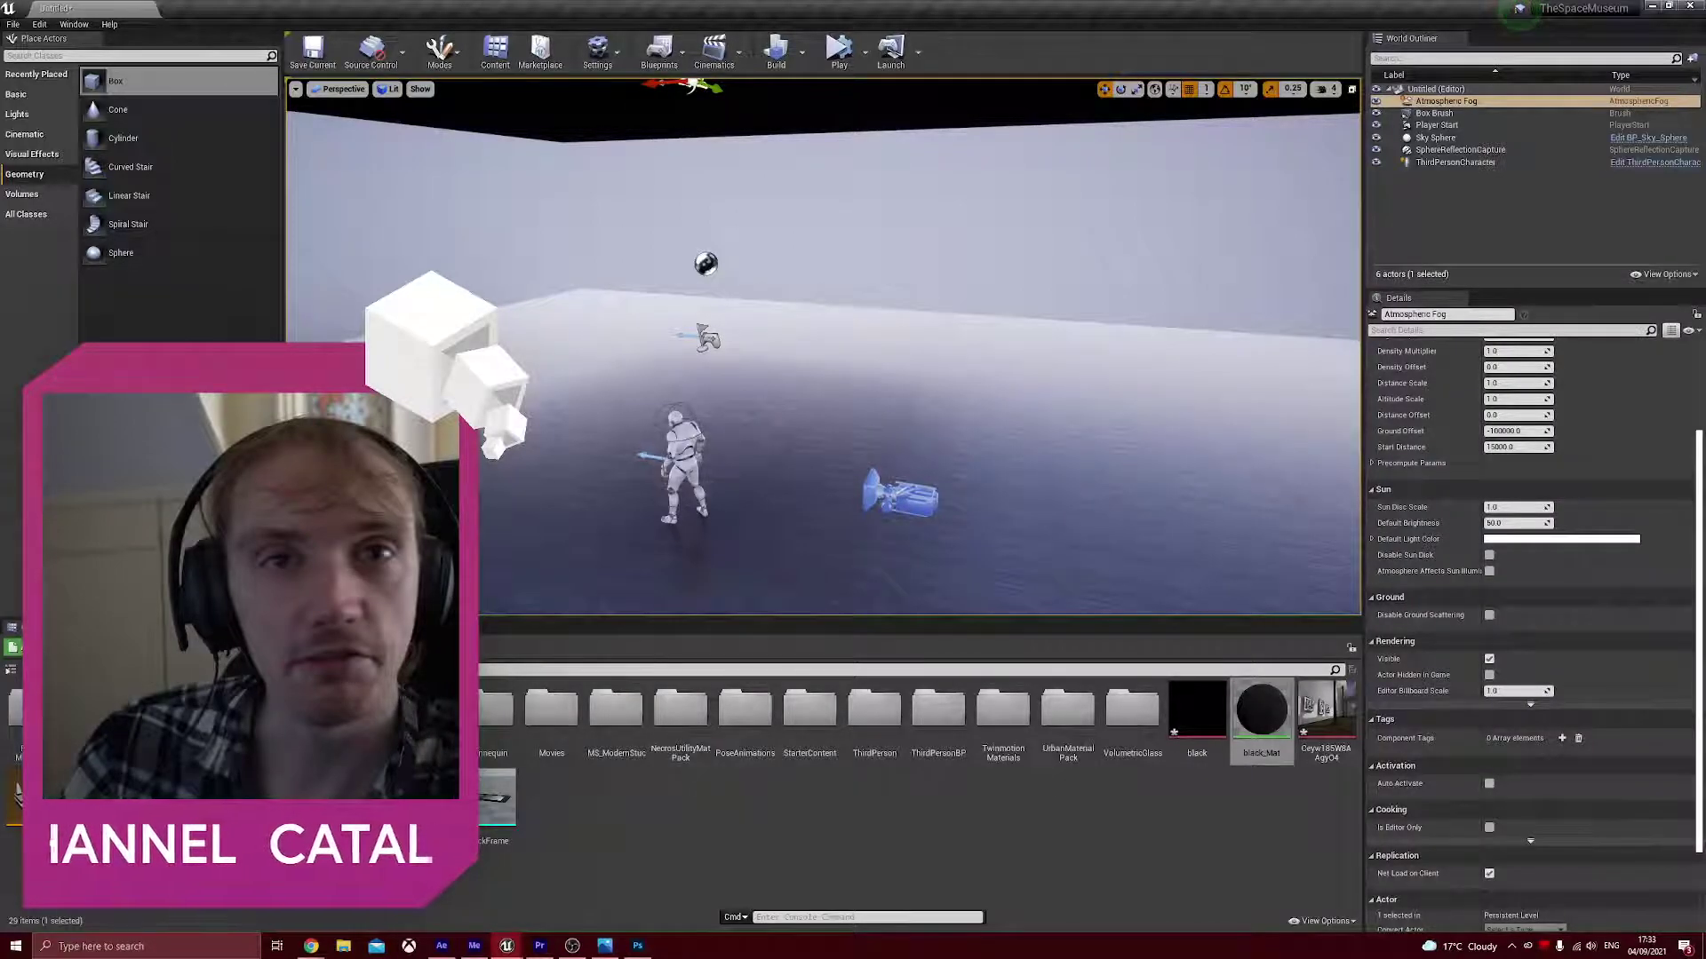
{"action": "key", "text": "ctrl+z"}
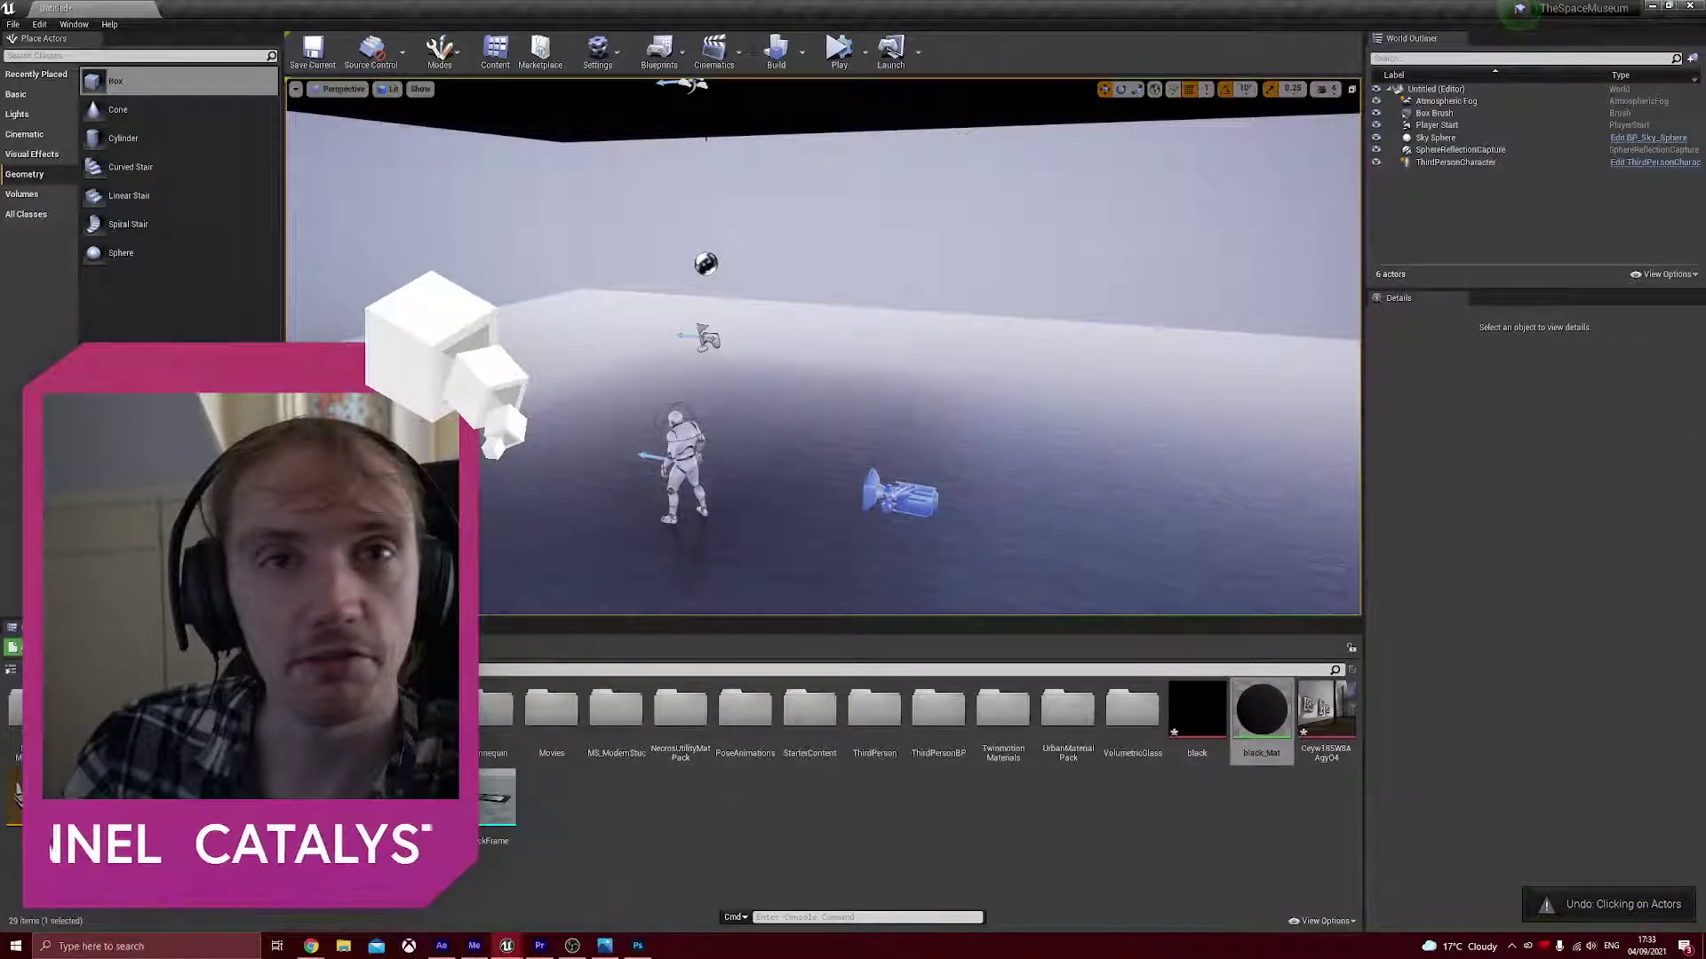
- Delete the Atmospheric Fog actor and briefly play-test the room with the third-person character
{"action": "left_click", "coordinate": [692, 85]}
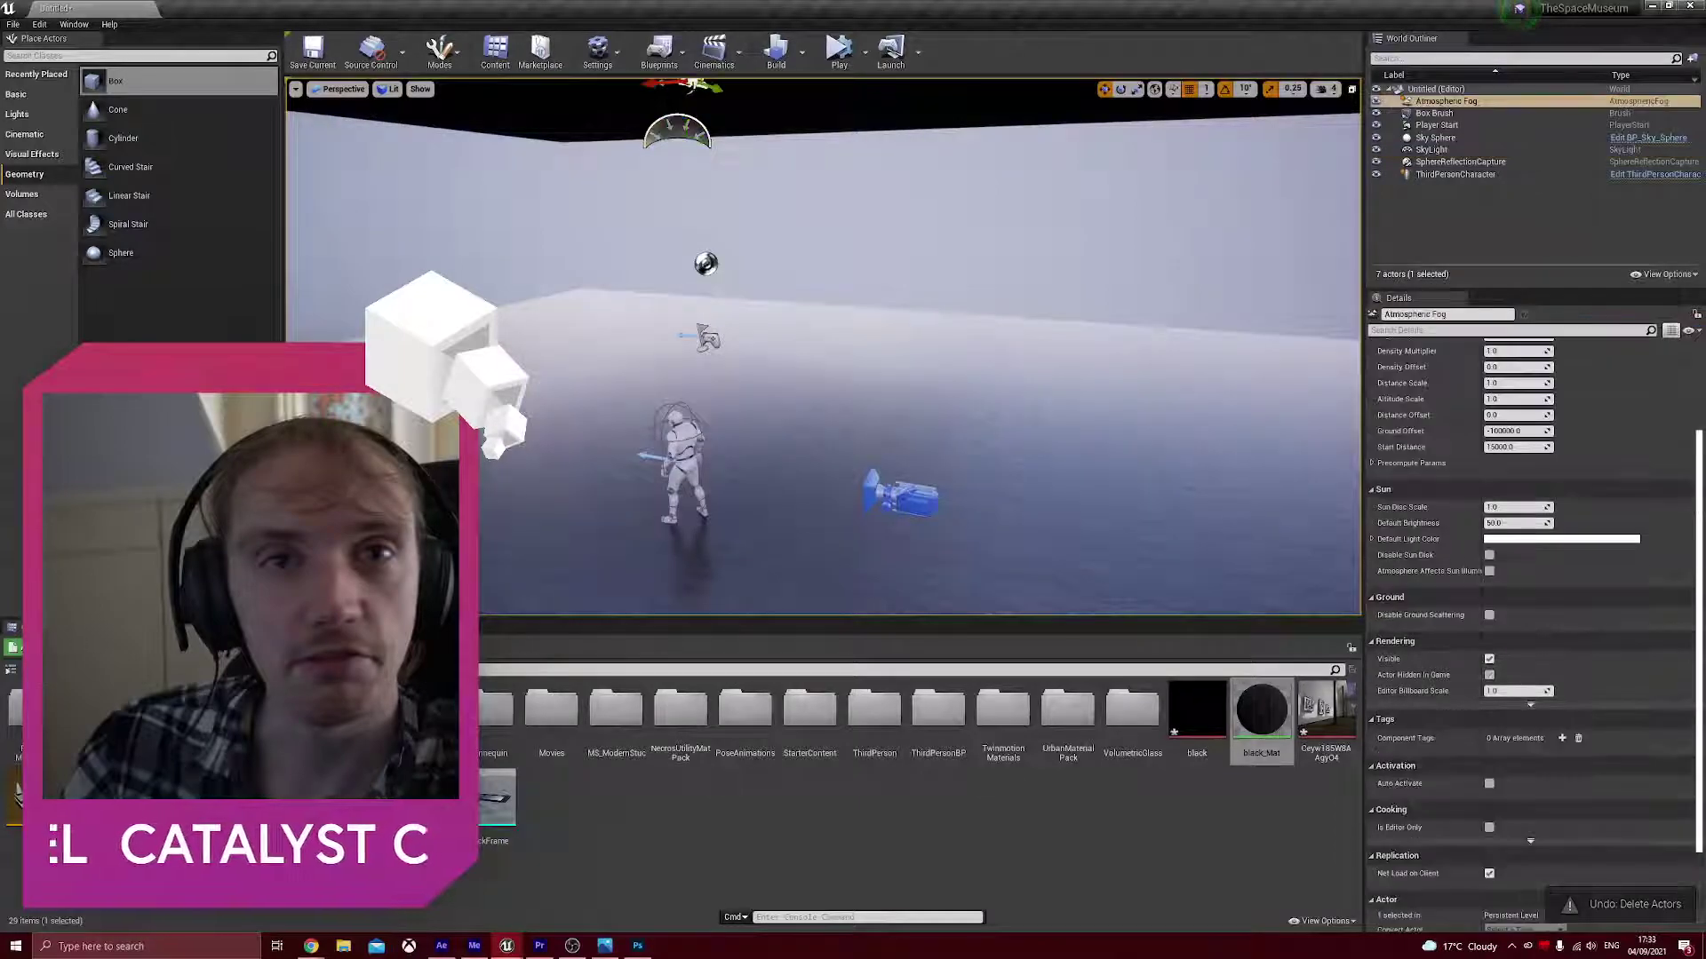
{"action": "key", "text": "Delete"}
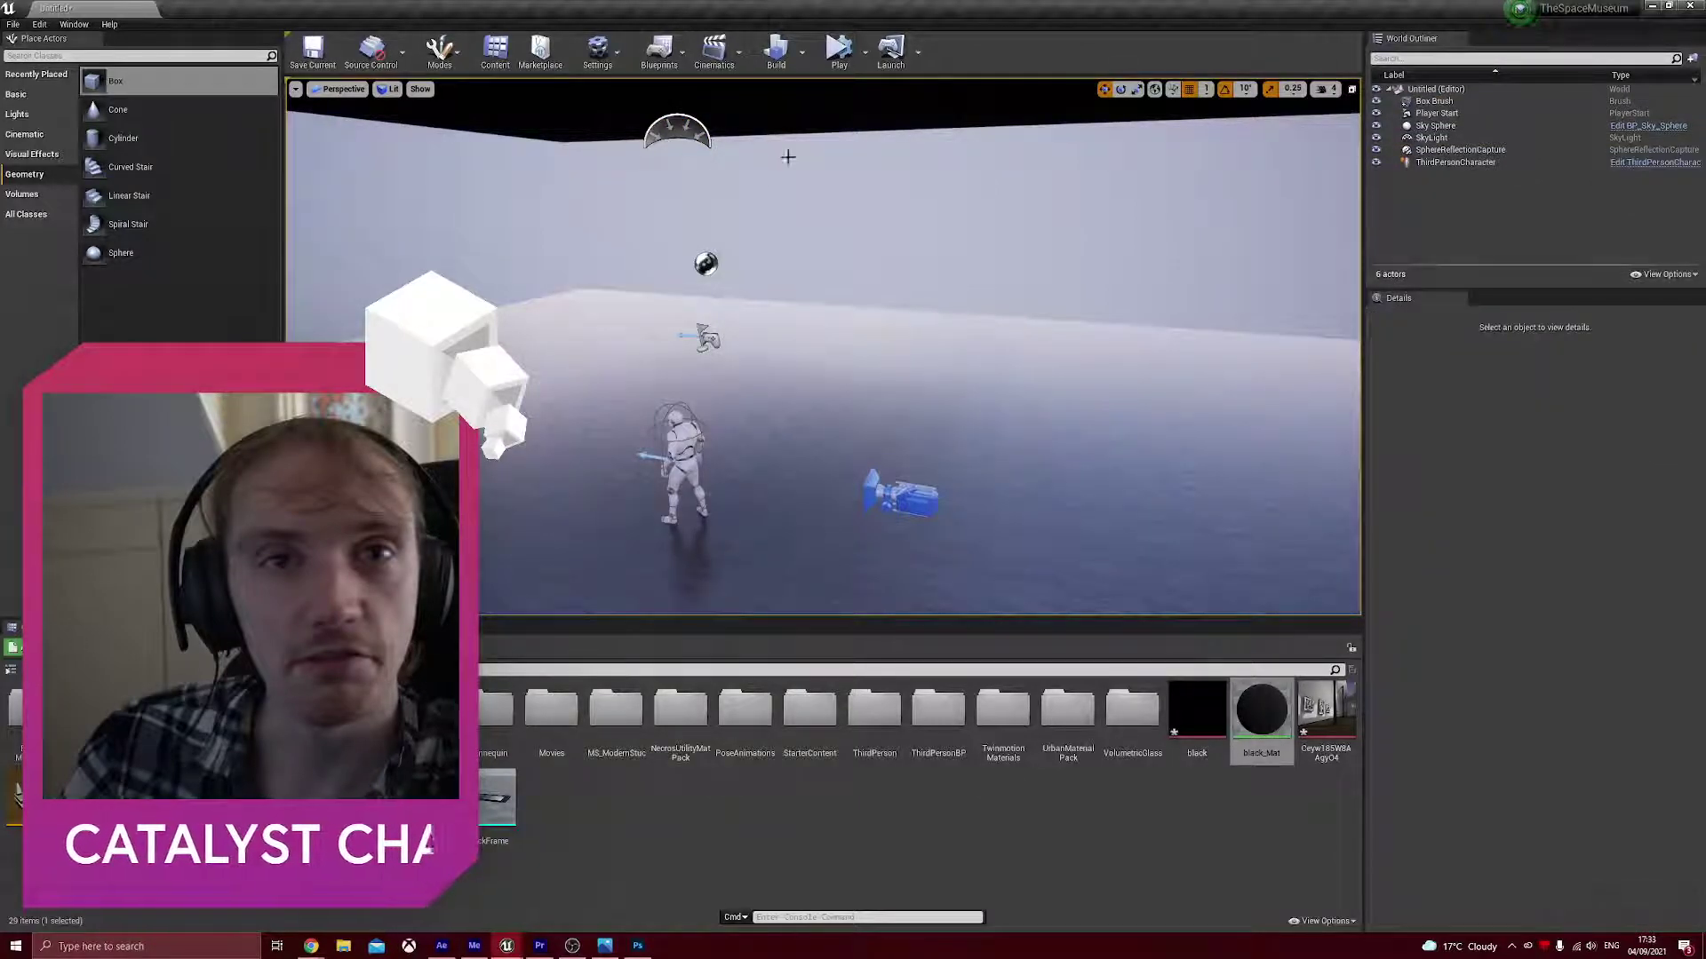
{"action": "left_click", "coordinate": [839, 48]}
{"action": "left_click", "coordinate": [822, 346]}
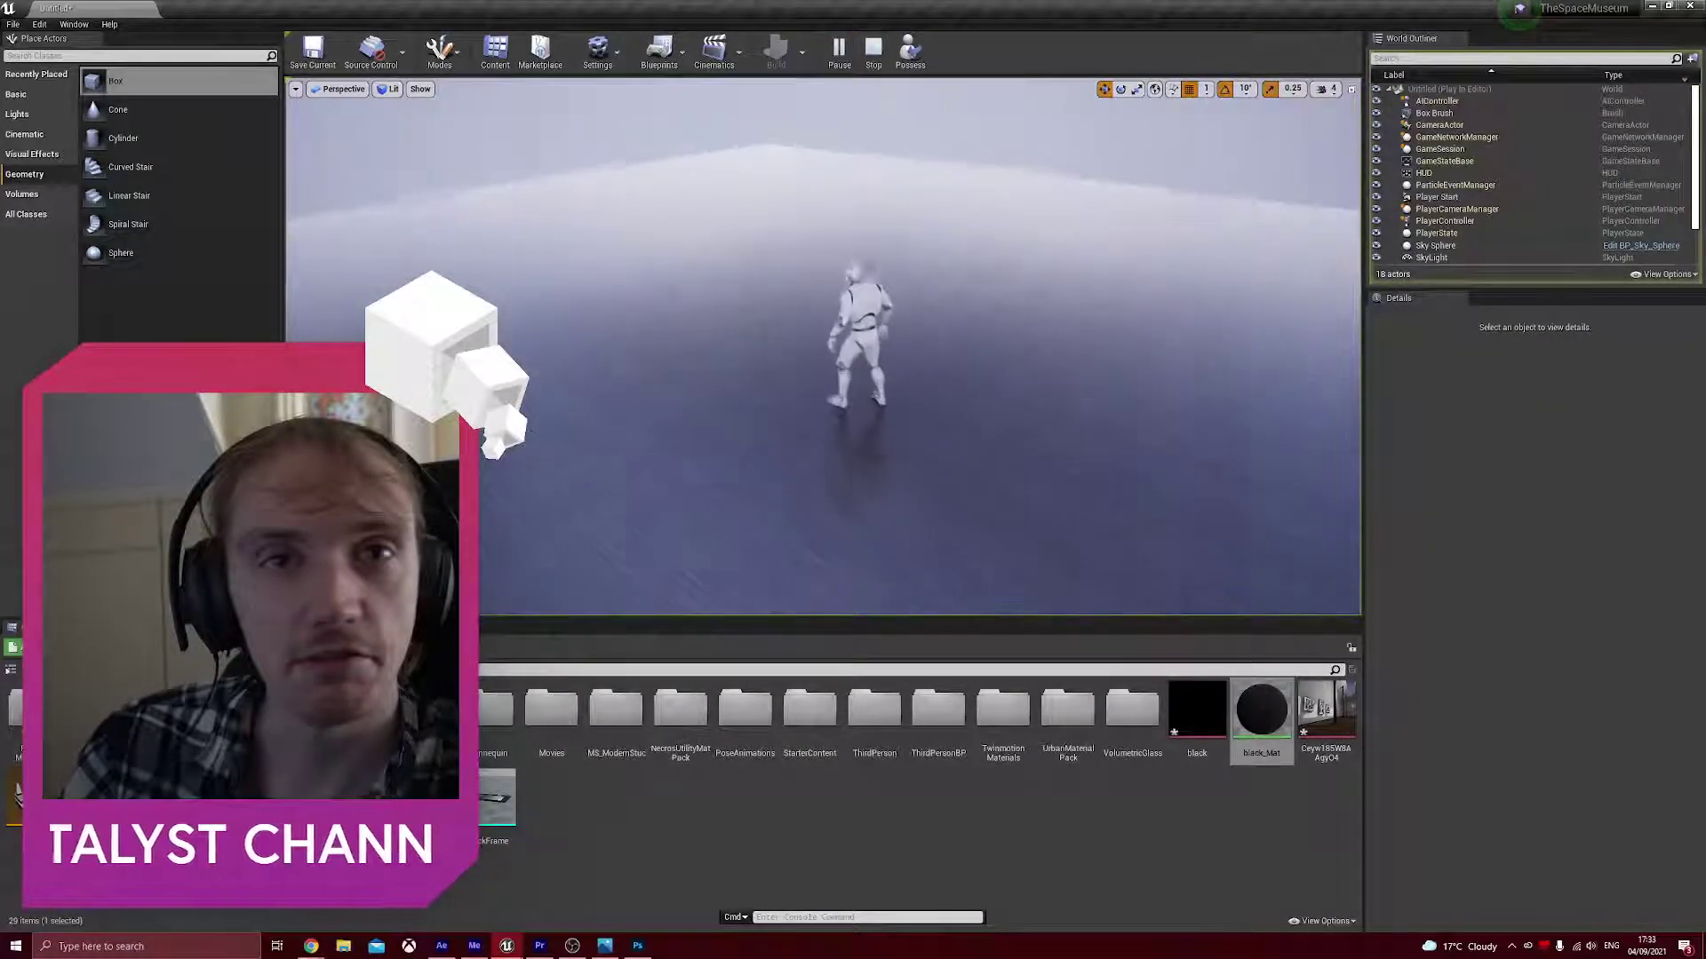
{"action": "key", "text": "Escape"}
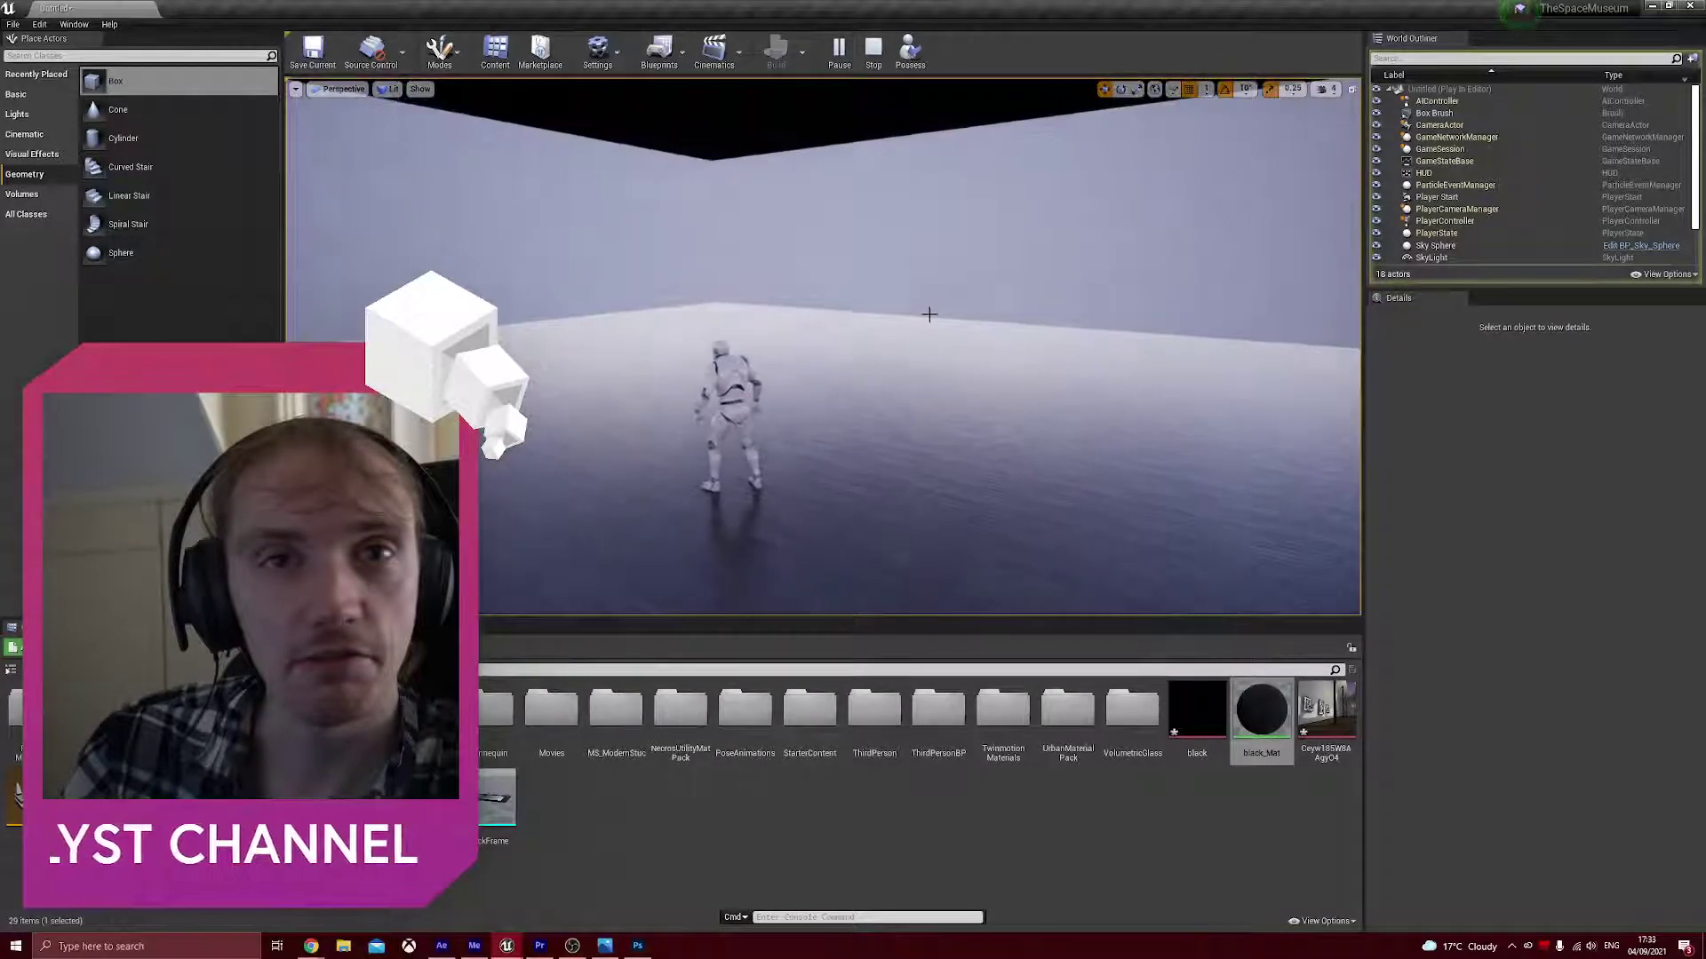
- Delete the SphereReflectionCapture actor and build the level's lighting
{"action": "right_click", "coordinate": [918, 259]}
{"action": "left_click", "coordinate": [798, 206]}
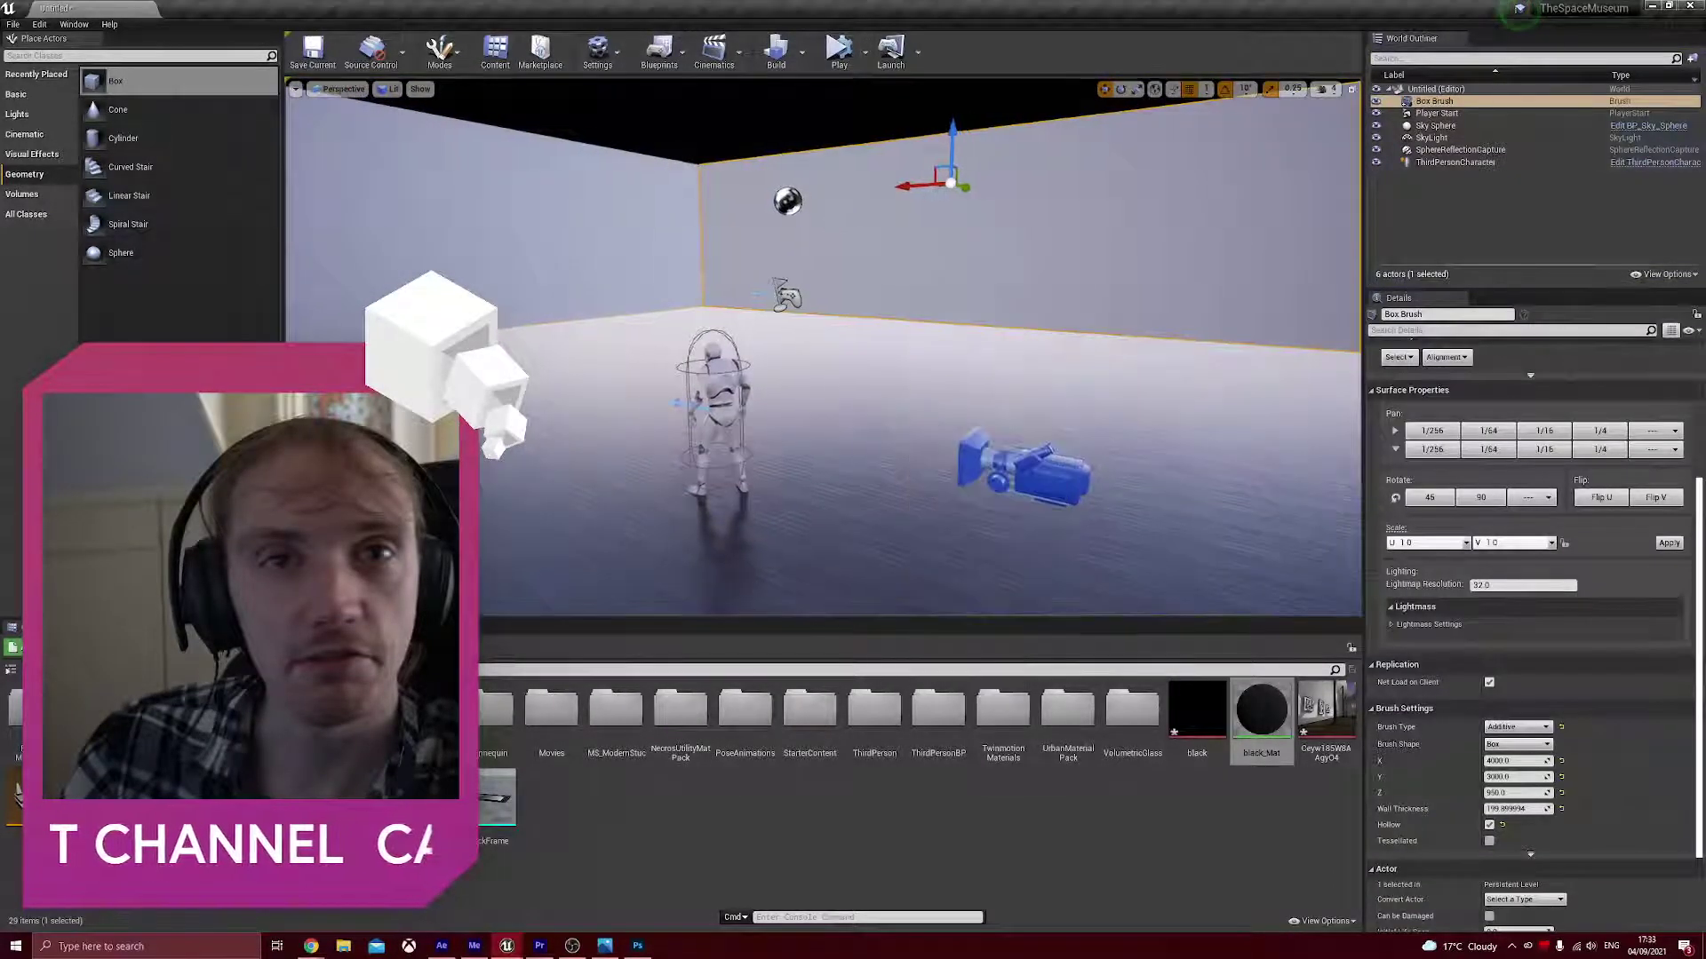
{"action": "left_click", "coordinate": [796, 206]}
{"action": "key", "text": "Delete"}
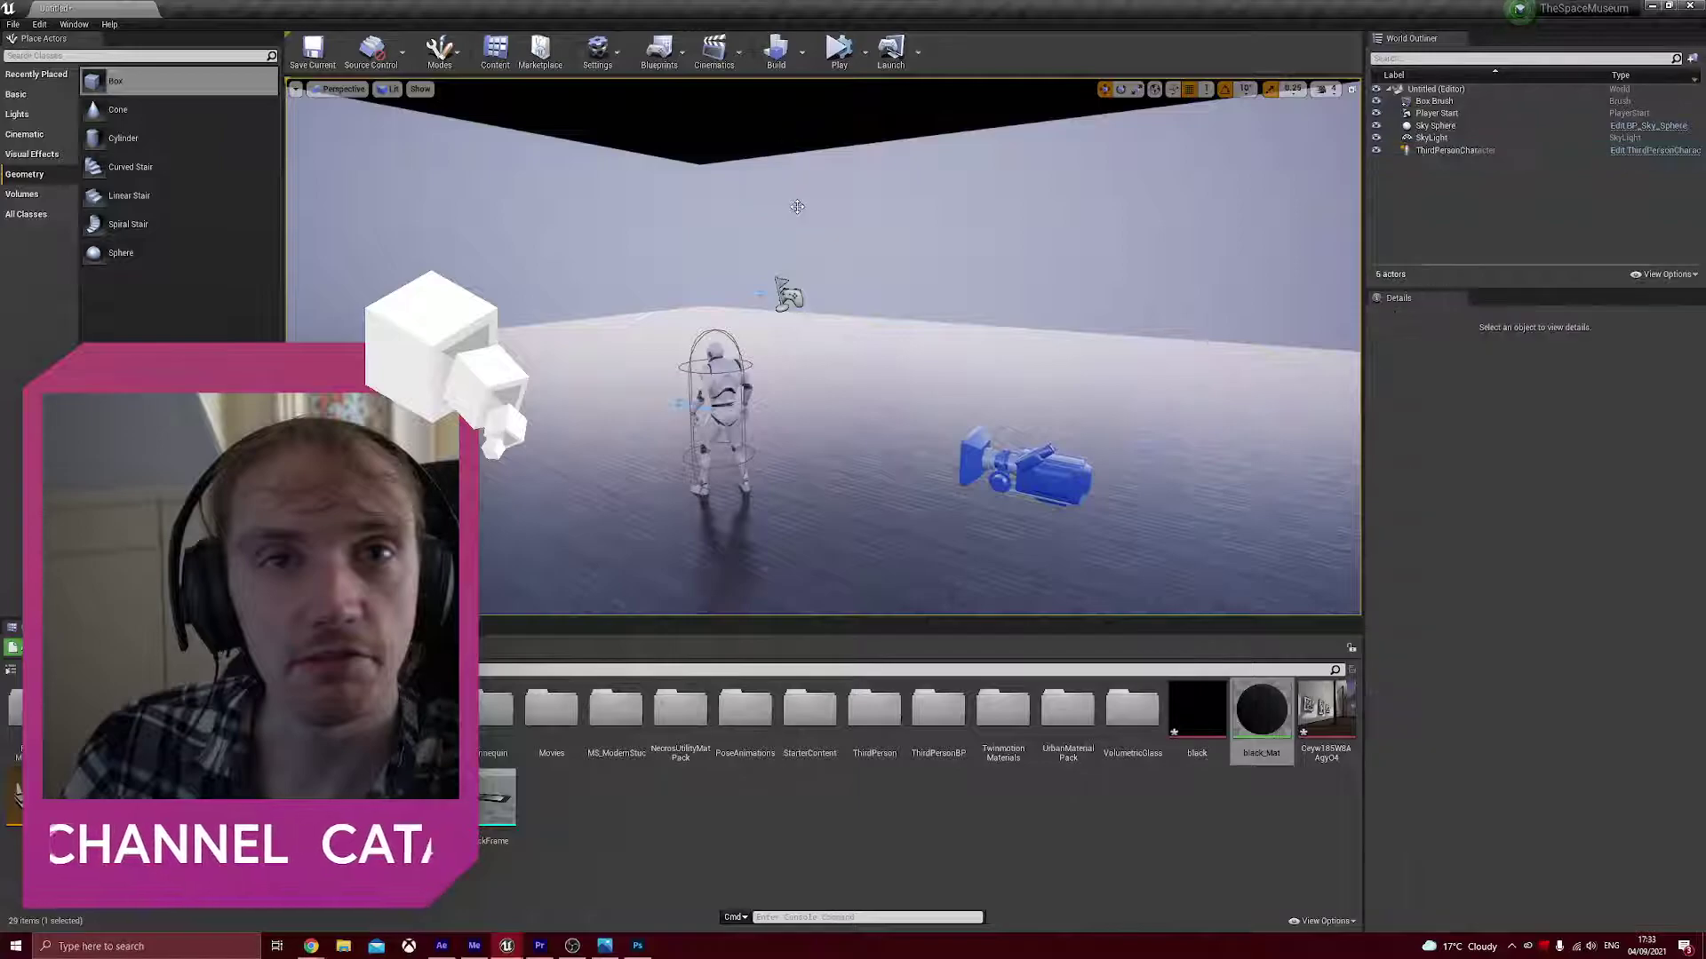
{"action": "left_click", "coordinate": [776, 51]}
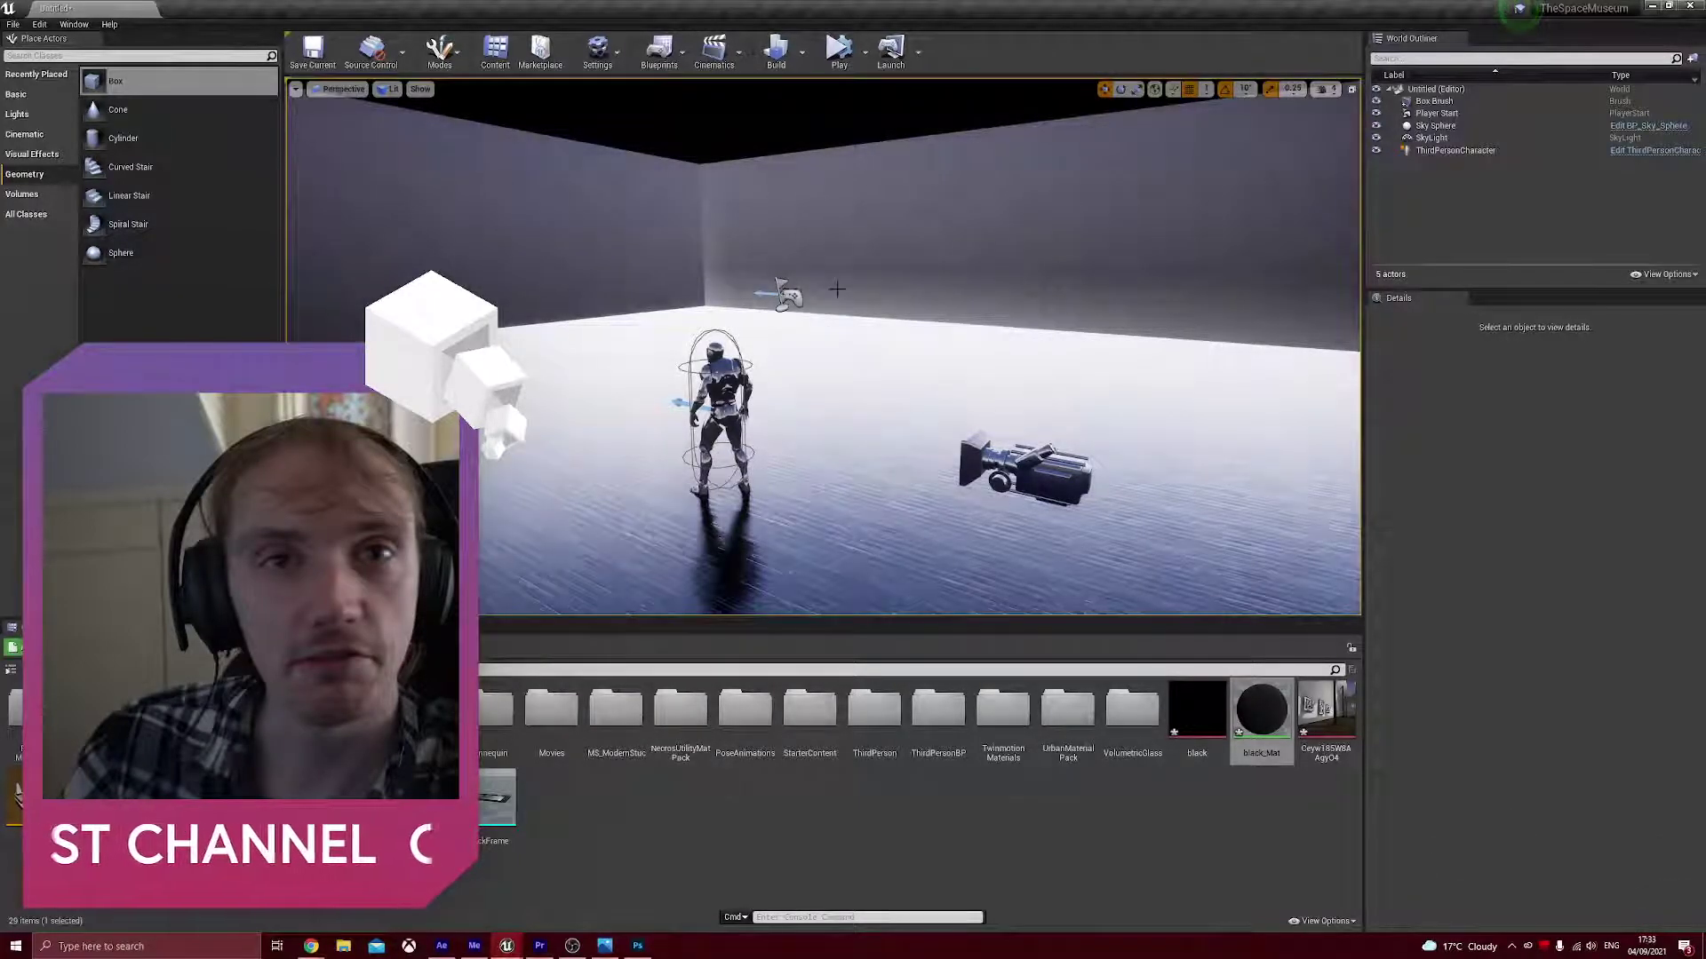
- Delete the SkyLight above the room
{"action": "right_click_drag", "start_coordinate": [853, 302], "coordinate": [822, 280]}
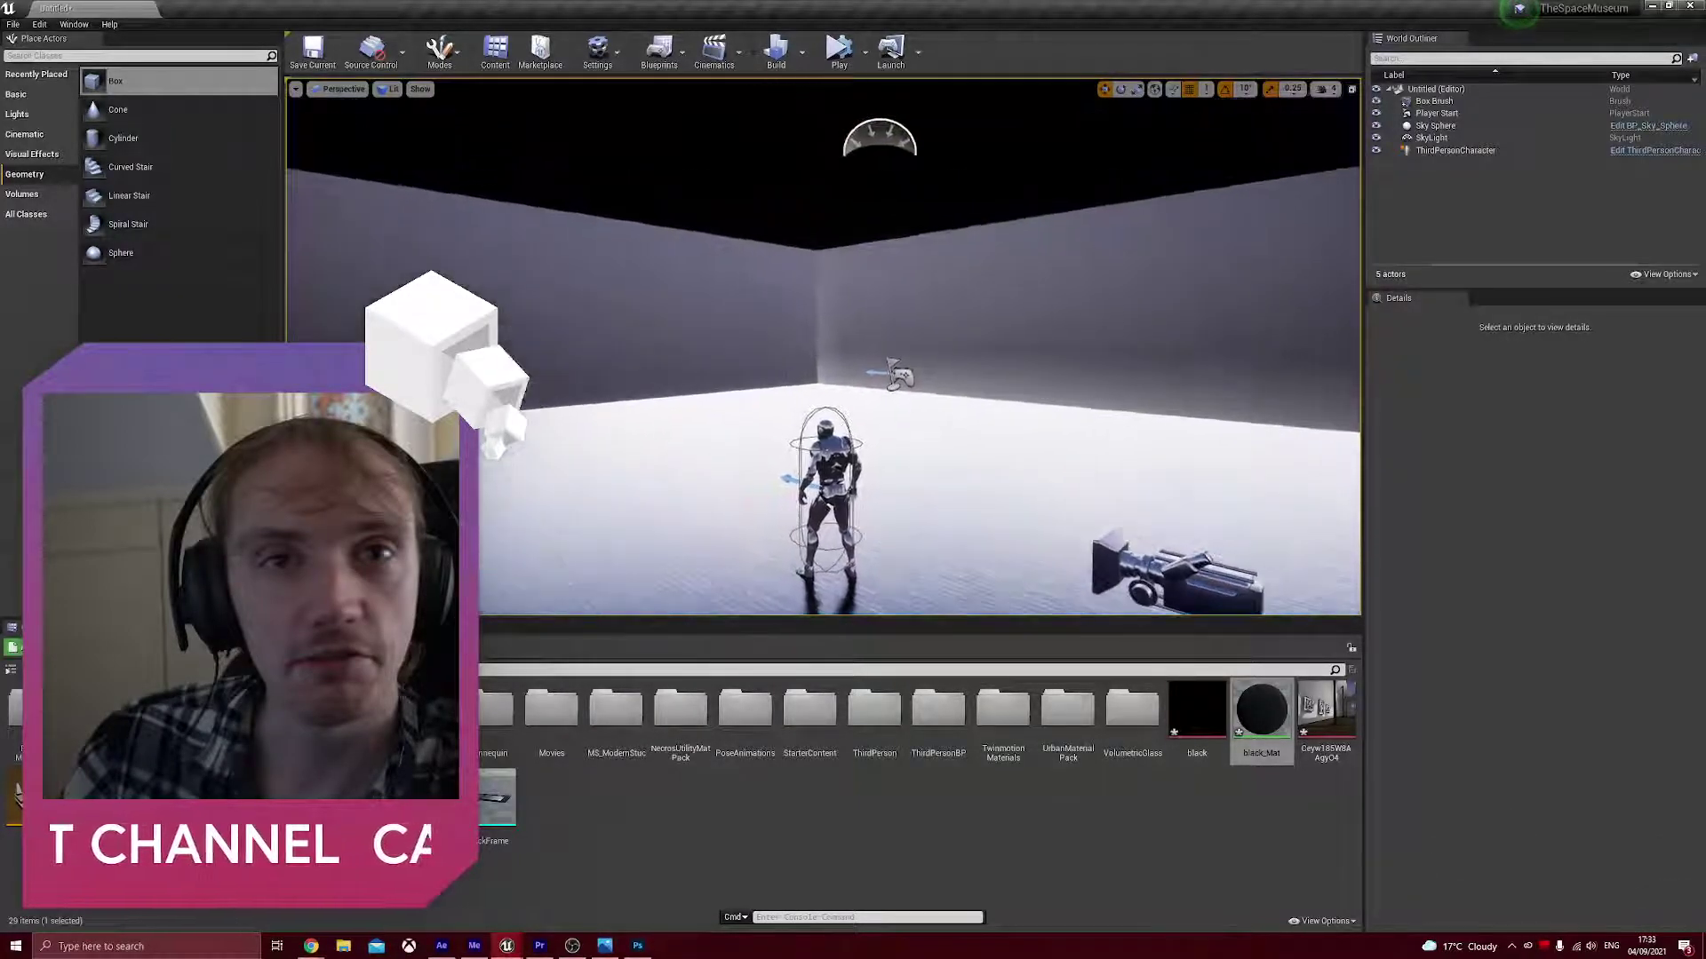
{"action": "left_click", "coordinate": [879, 138]}
{"action": "right_click_drag", "start_coordinate": [880, 138], "coordinate": [898, 146]}
{"action": "right_click_drag", "start_coordinate": [897, 356], "coordinate": [826, 369]}
{"action": "left_click", "coordinate": [1466, 383]}
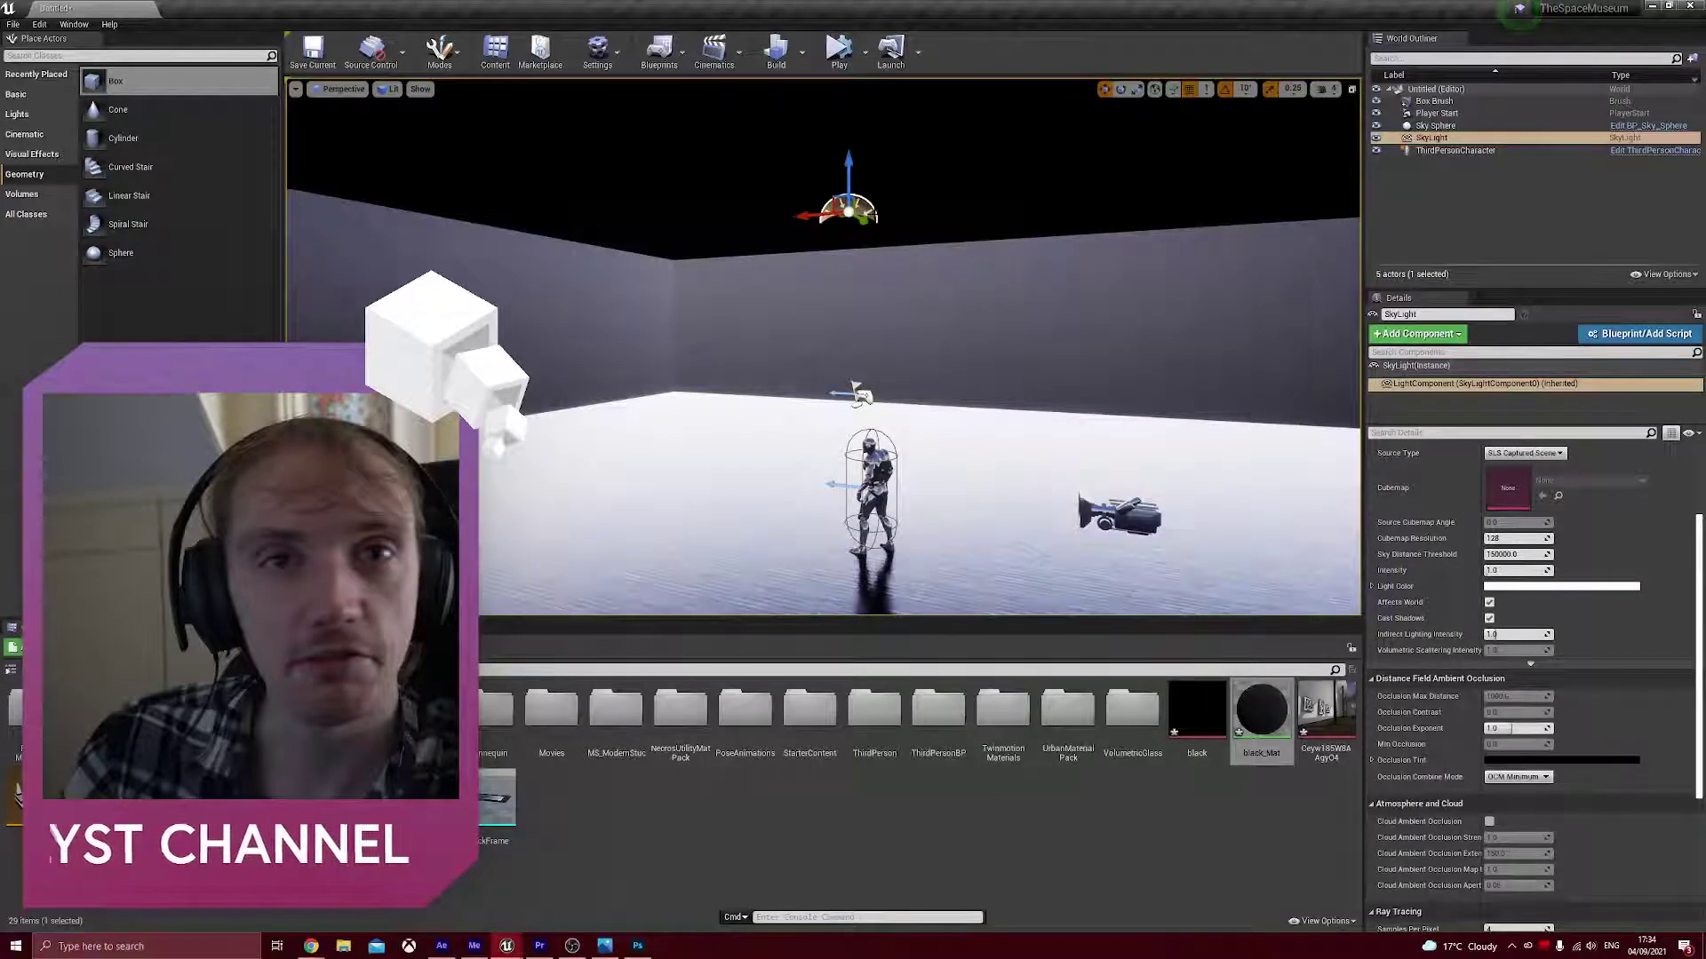
{"action": "key", "text": "Delete"}
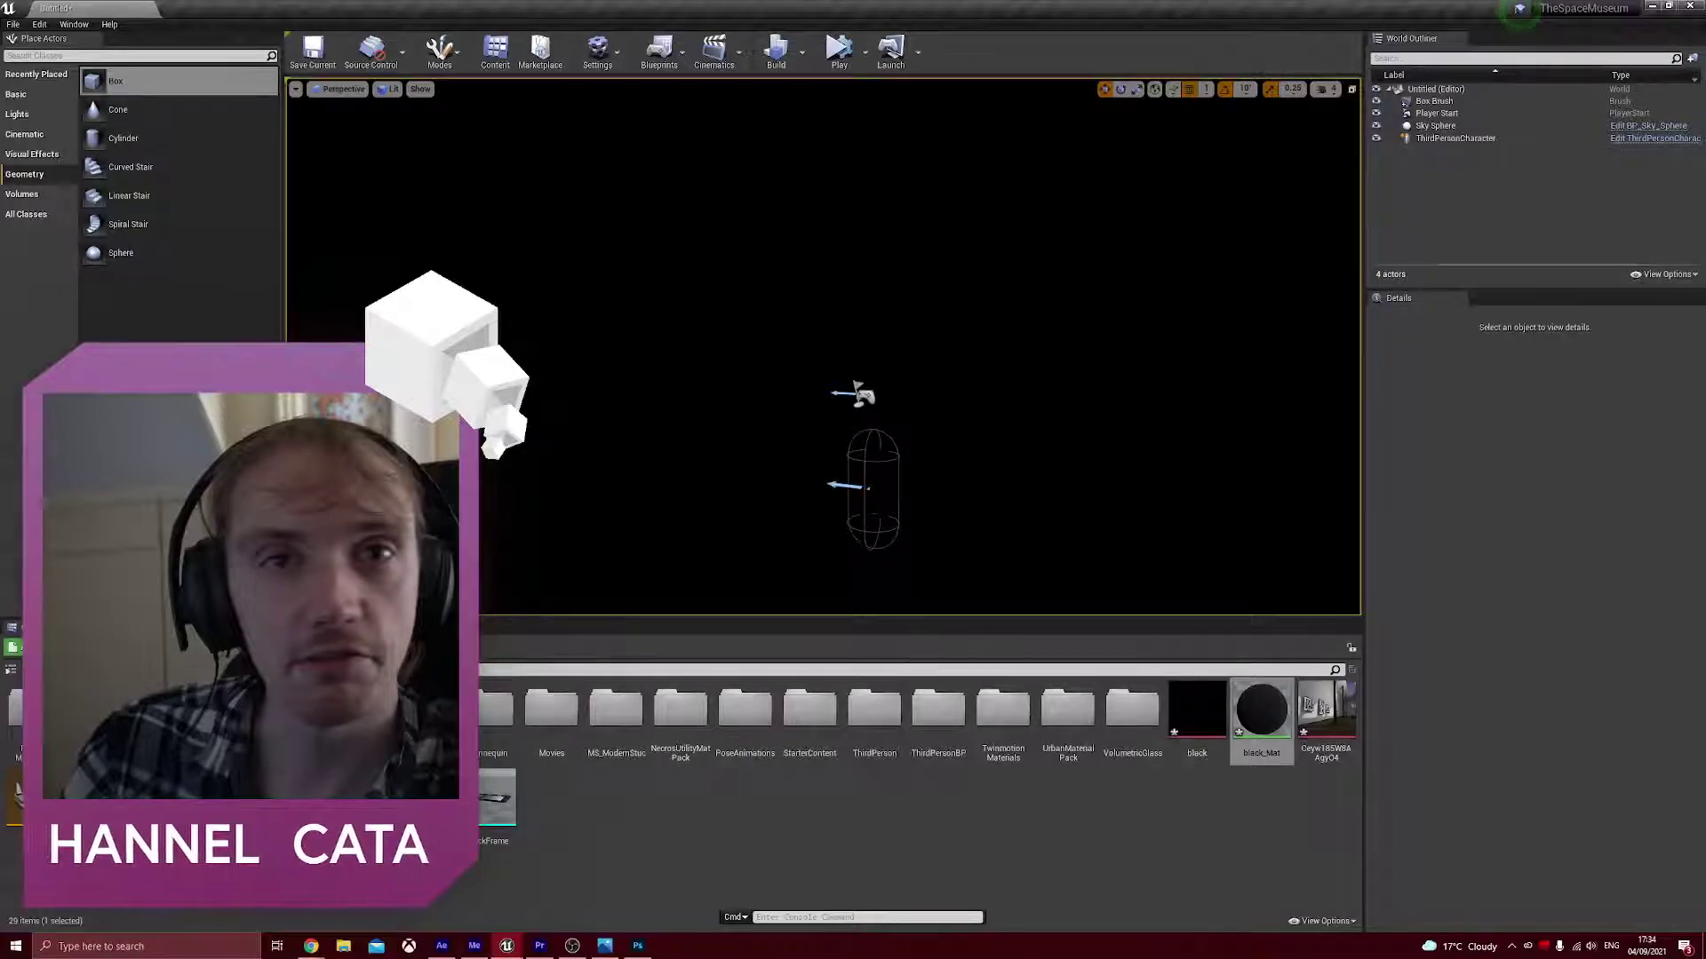
- Show the viewport unlit, place a Rect Light in the room, and raise it to near the top of the walls
{"action": "left_click", "coordinate": [389, 89]}
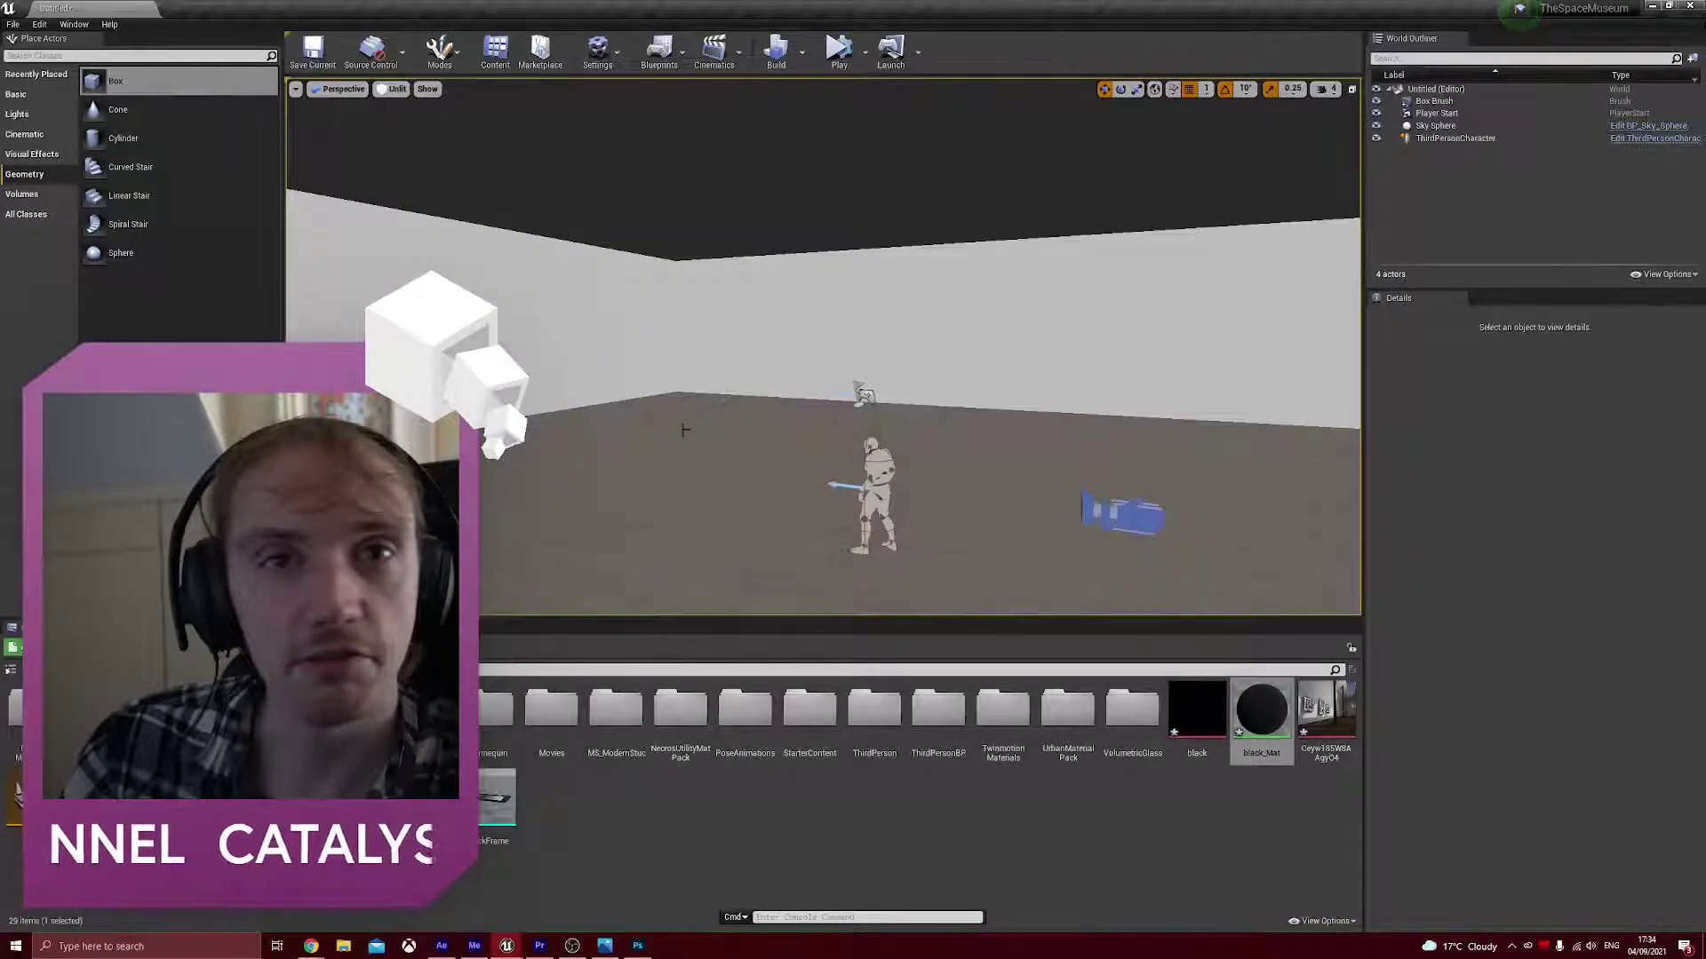
{"action": "left_click", "coordinate": [656, 841]}
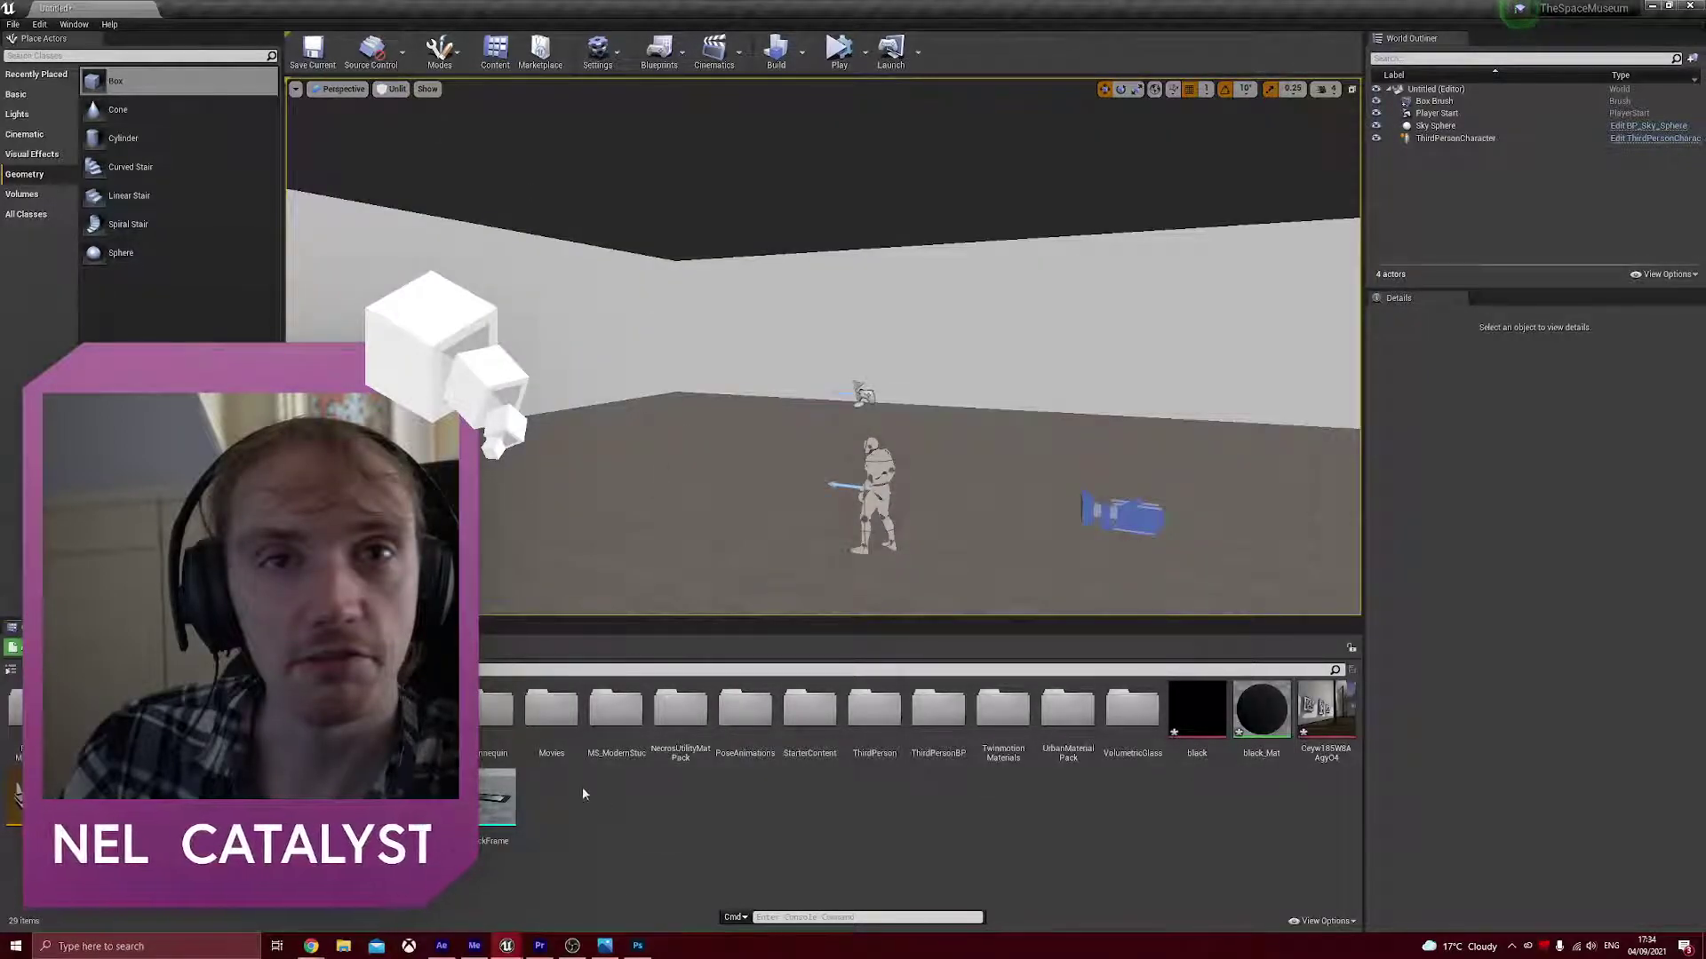
{"action": "left_click", "coordinate": [17, 116]}
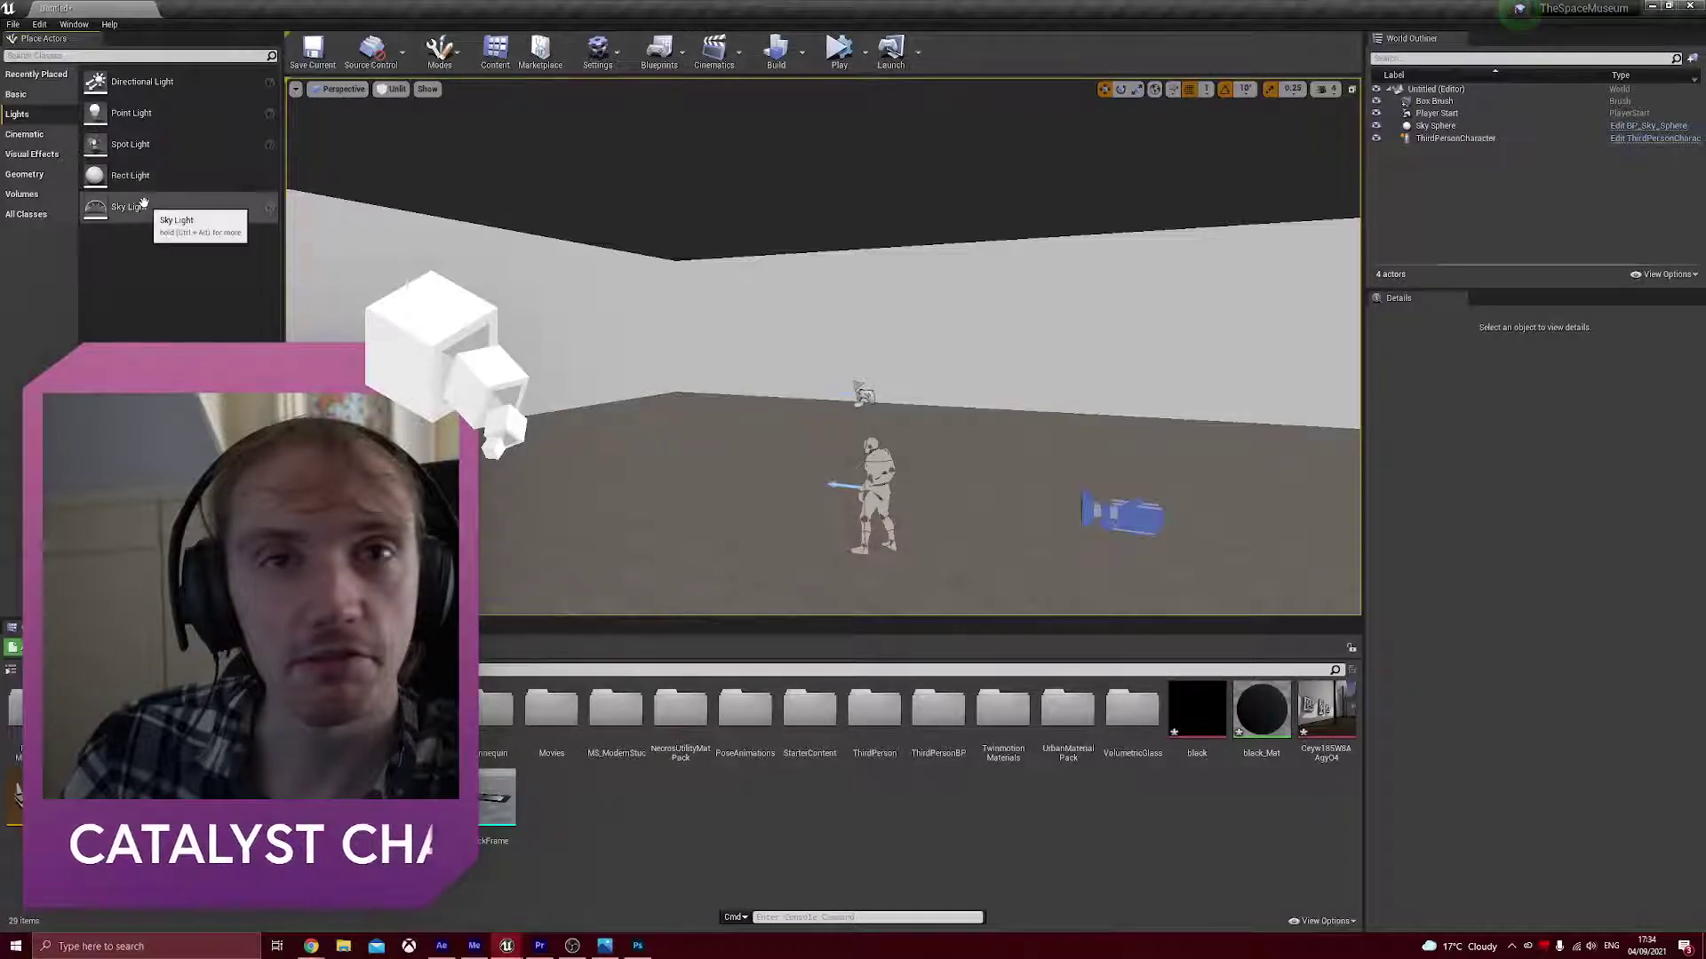
{"action": "left_click_drag", "start_coordinate": [129, 175], "coordinate": [651, 517]}
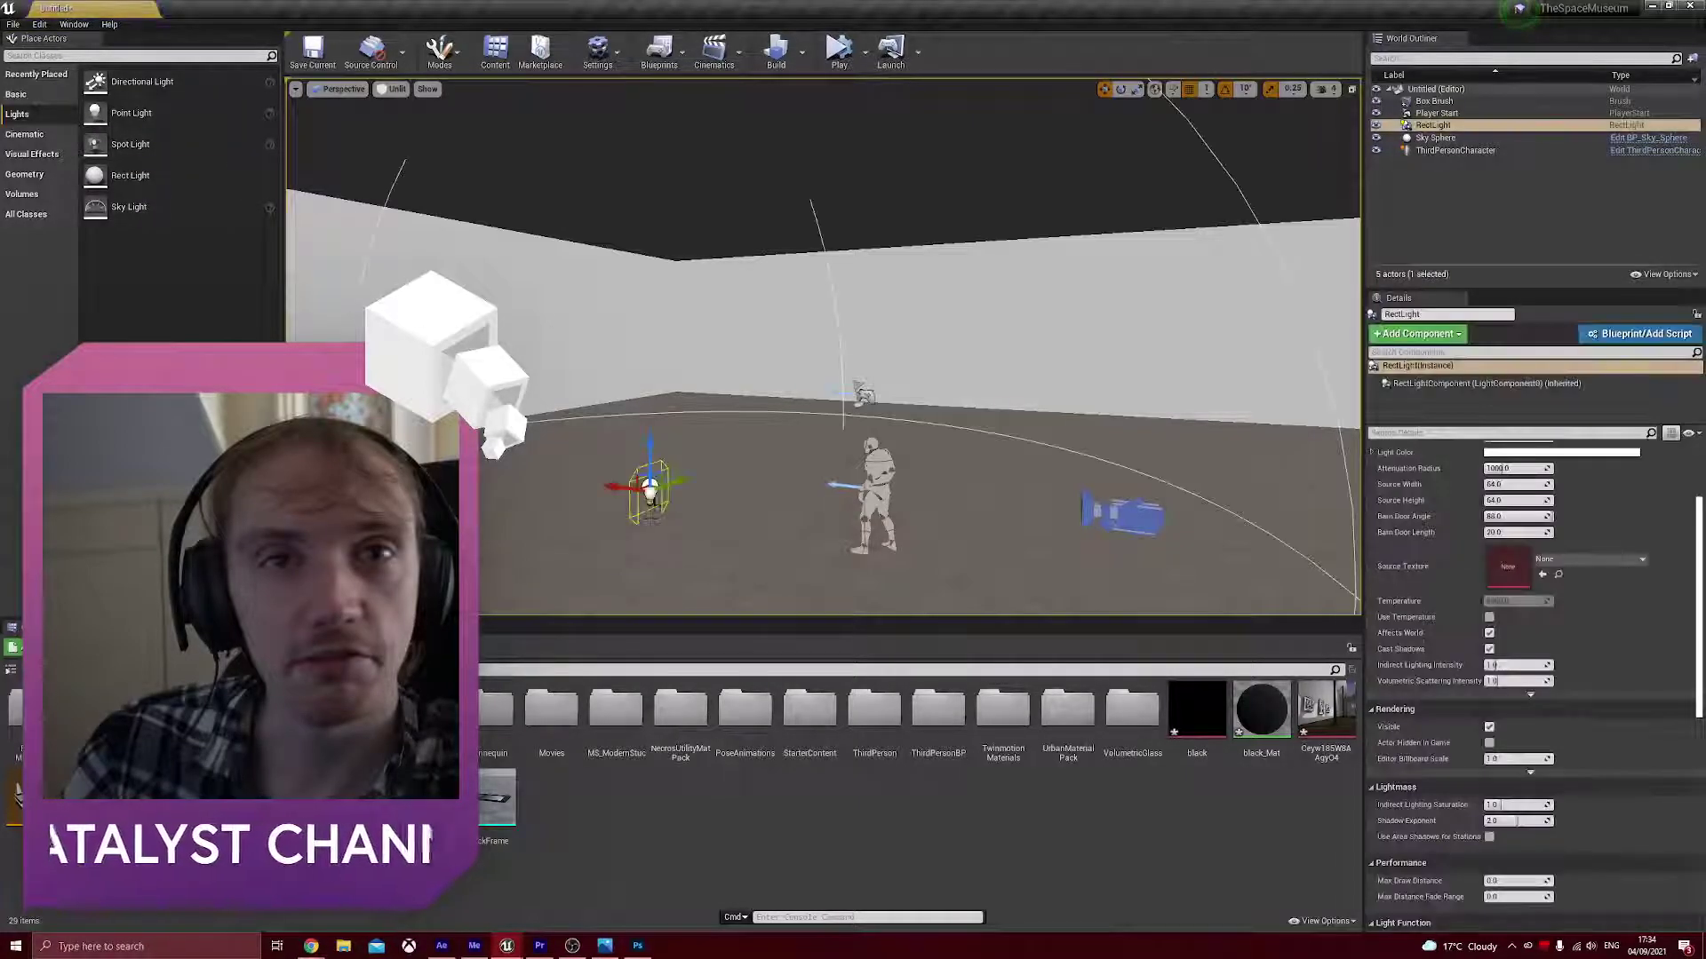
{"action": "left_click_drag", "start_coordinate": [649, 442], "coordinate": [647, 218]}
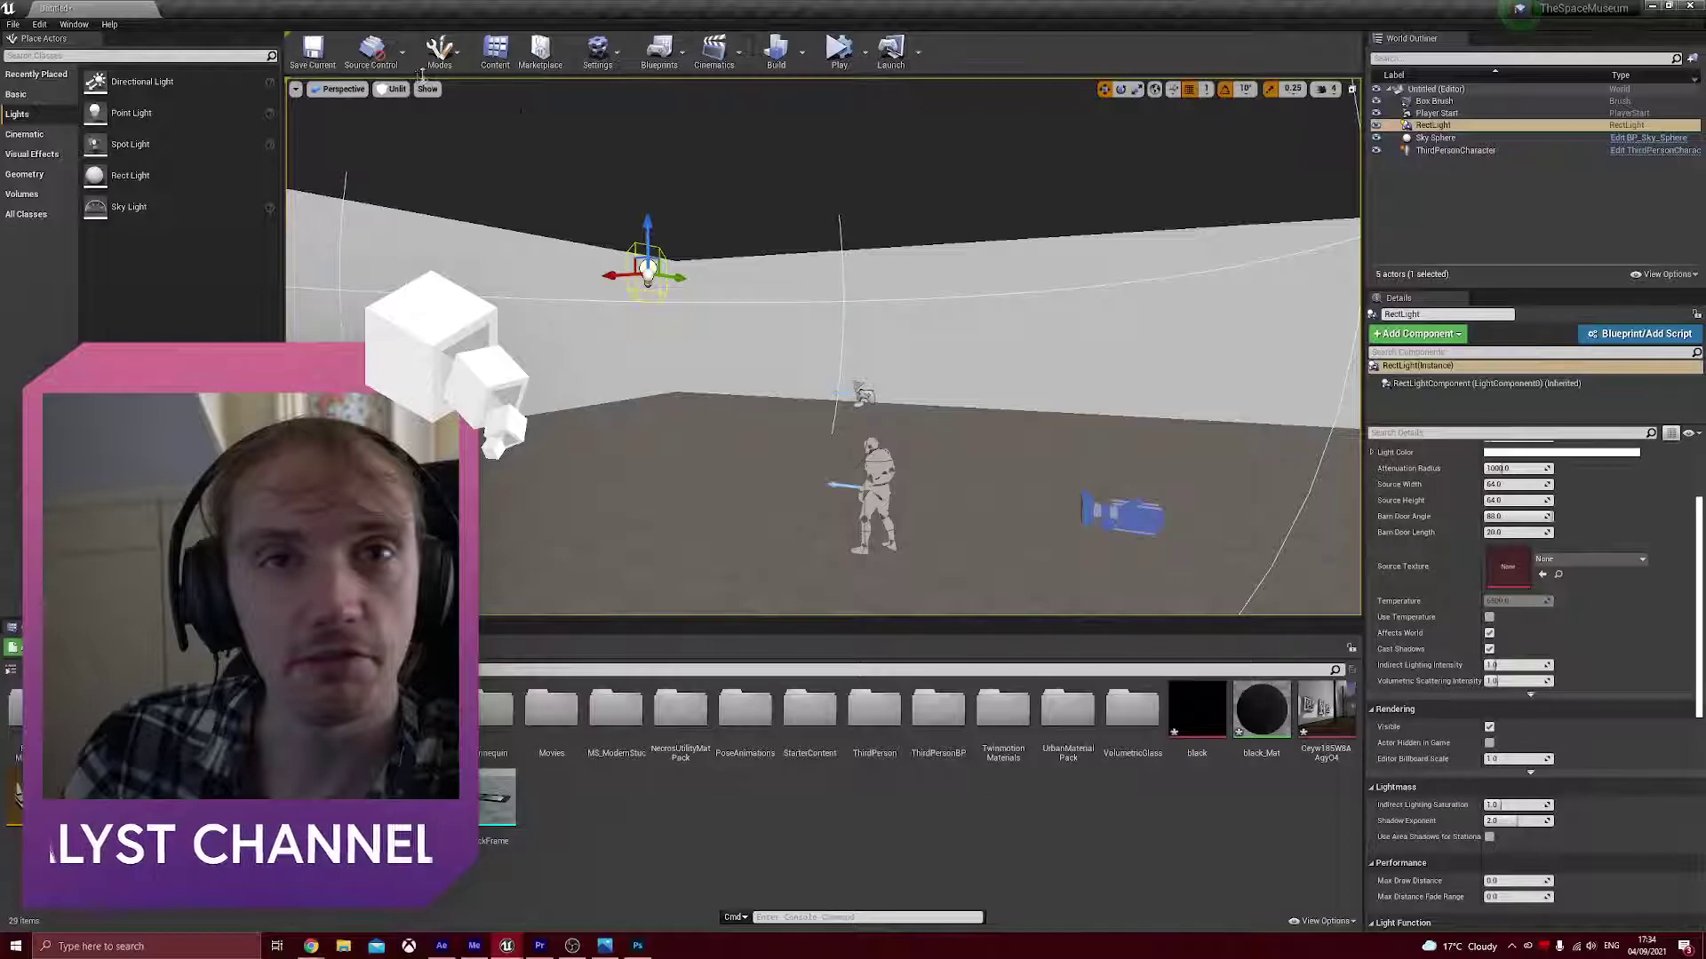
- Show the viewport lit, rotate the Rect Light to shine straight down on the floor, and raise it towards the ceiling
{"action": "left_click", "coordinate": [396, 88]}
{"action": "left_click", "coordinate": [391, 116]}
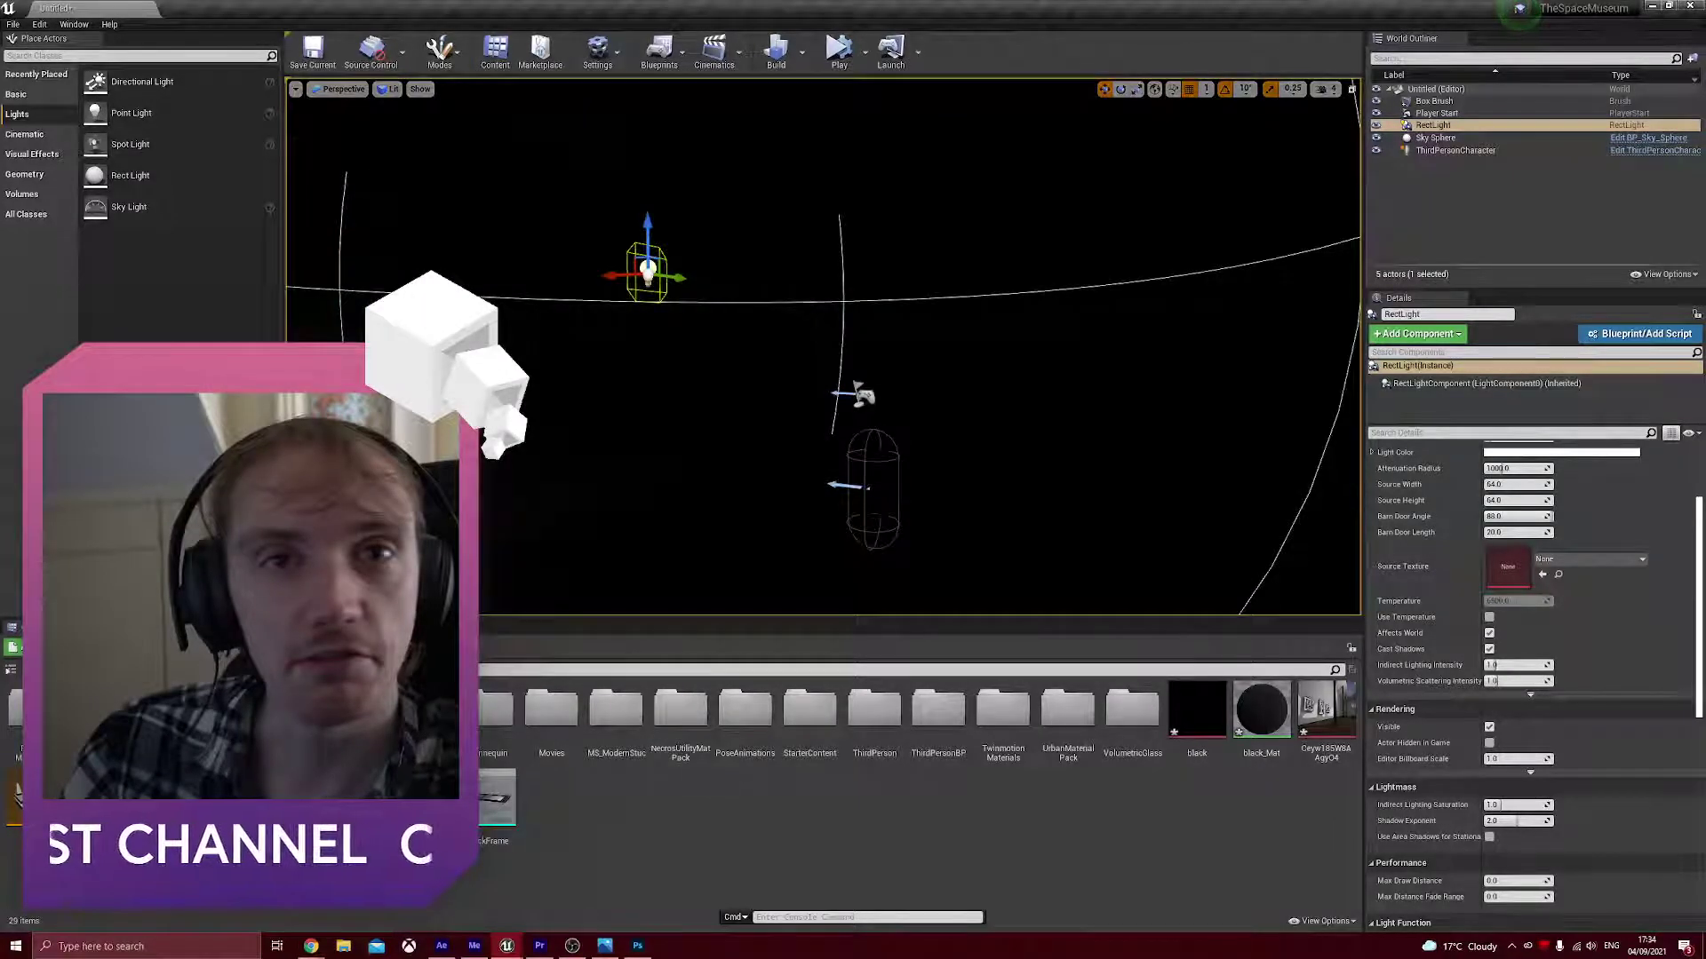
{"action": "left_click", "coordinate": [1121, 89]}
{"action": "left_click_drag", "start_coordinate": [604, 307], "coordinate": [697, 326]}
{"action": "left_click", "coordinate": [1104, 89]}
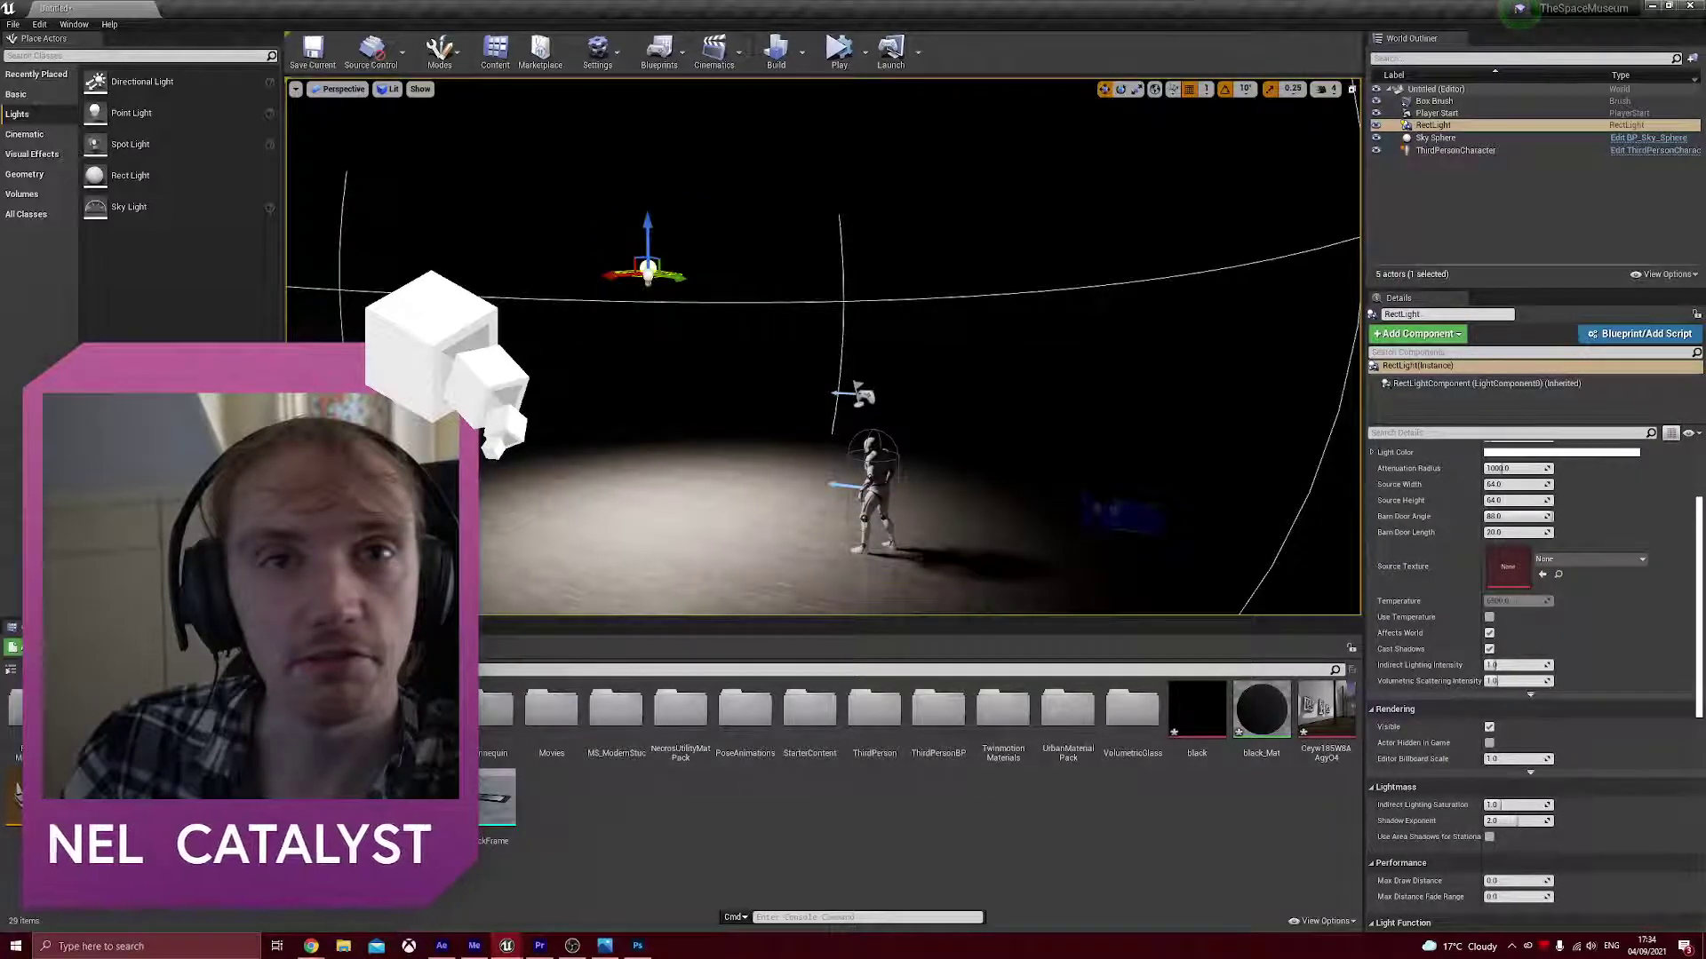
{"action": "left_click_drag", "start_coordinate": [650, 212], "coordinate": [647, 84]}
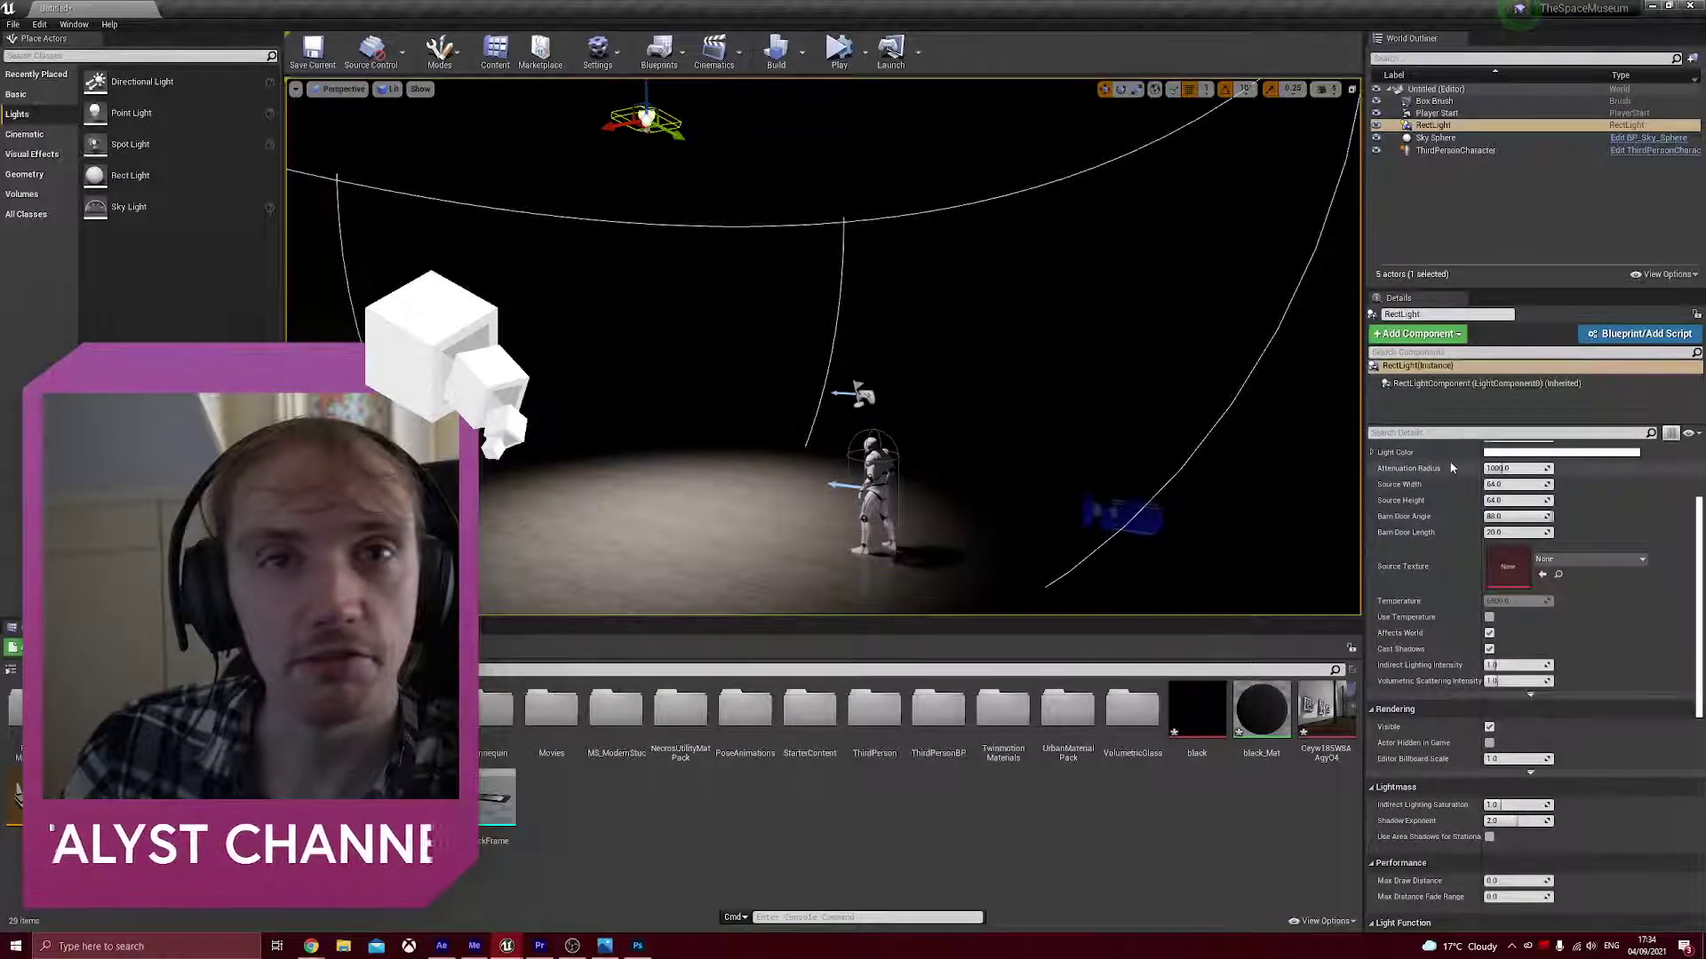
- Set the Rect Light's attenuation radius to about 2882, its source height to about 57.5 and its barn door angle to 90
{"action": "mouse_move", "coordinate": [1501, 469]}
{"action": "left_mouse_down"}
{"action": "mouse_move", "coordinate": [1560, 468]}
{"action": "mouse_move", "coordinate": [1528, 468]}
{"action": "left_mouse_up"}
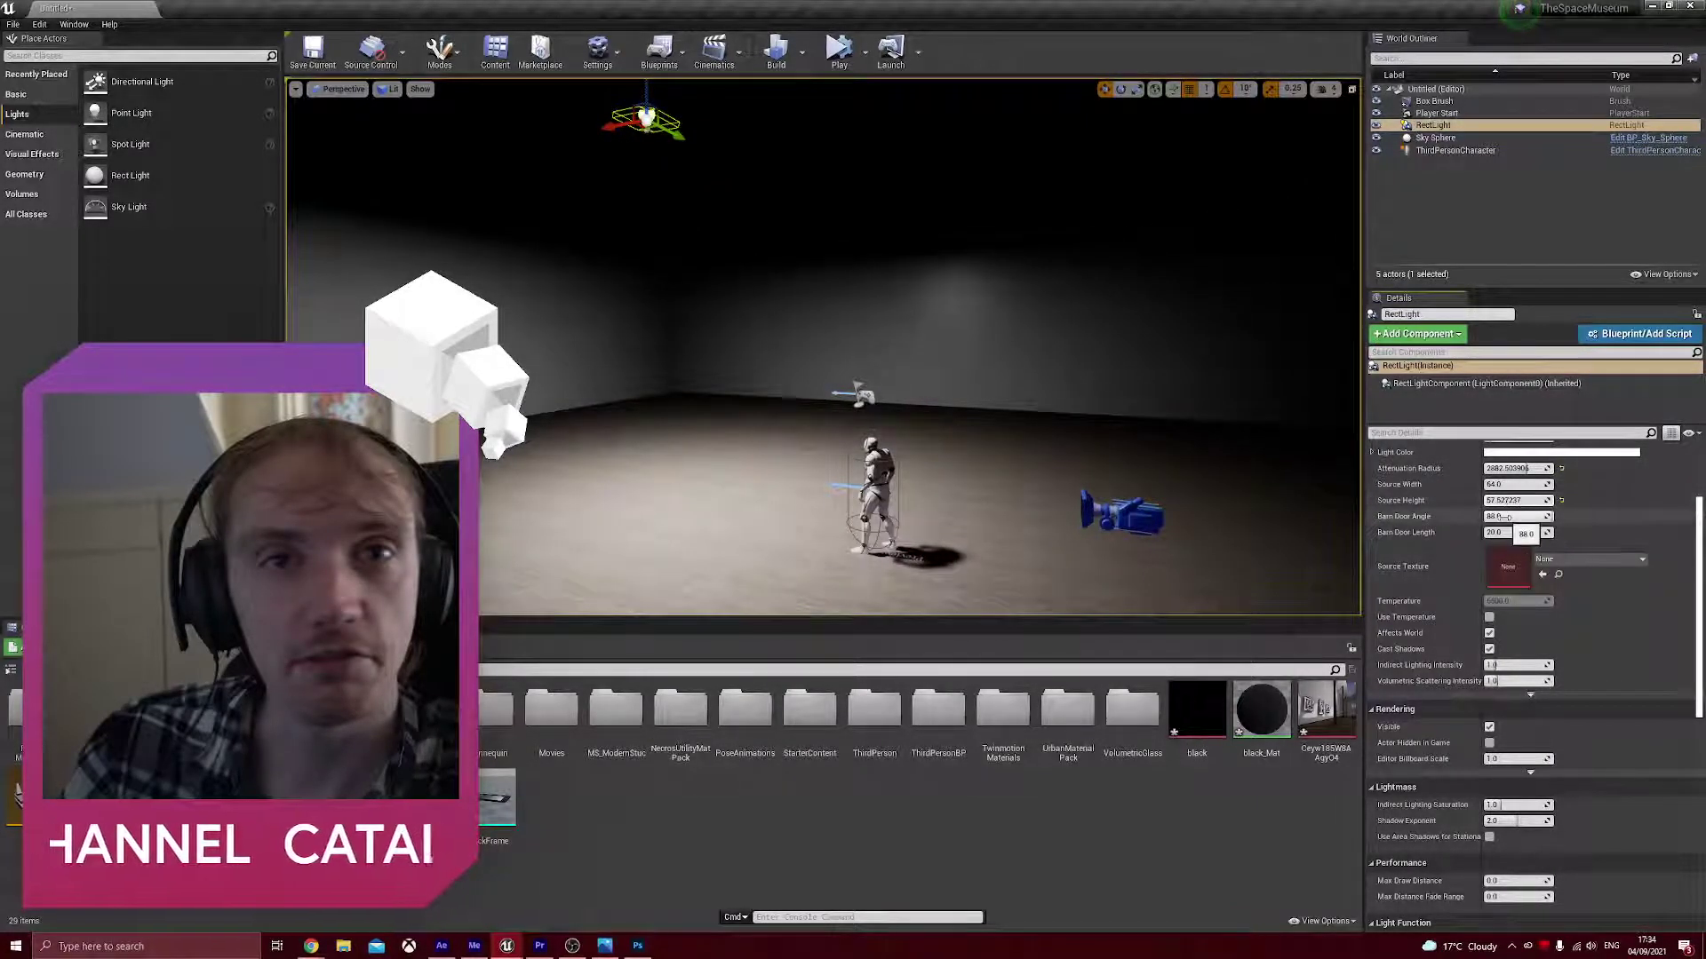
{"action": "mouse_move", "coordinate": [1519, 516]}
{"action": "left_mouse_down"}
{"action": "mouse_move", "coordinate": [1497, 516]}
{"action": "mouse_move", "coordinate": [1524, 516]}
{"action": "left_mouse_up"}
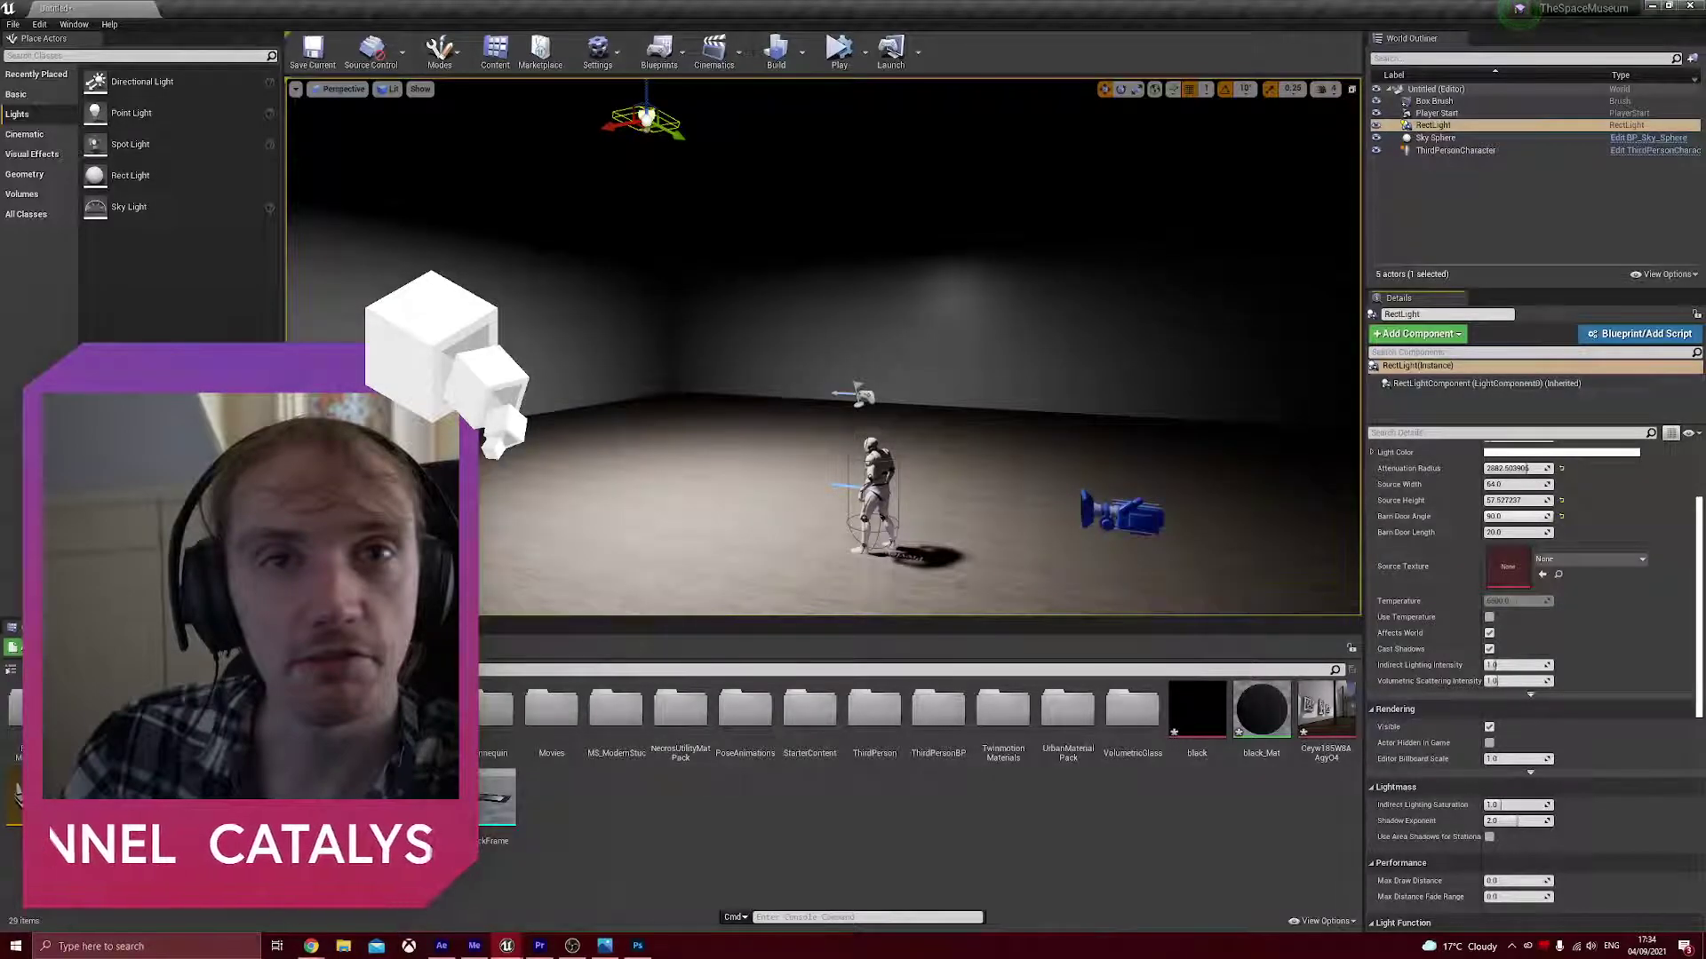
{"action": "right_click_drag", "start_coordinate": [1098, 473], "coordinate": [1159, 466]}
- Show the viewport unlit and move the Rect Light slightly higher, close to the ceiling
{"action": "left_click", "coordinate": [388, 89]}
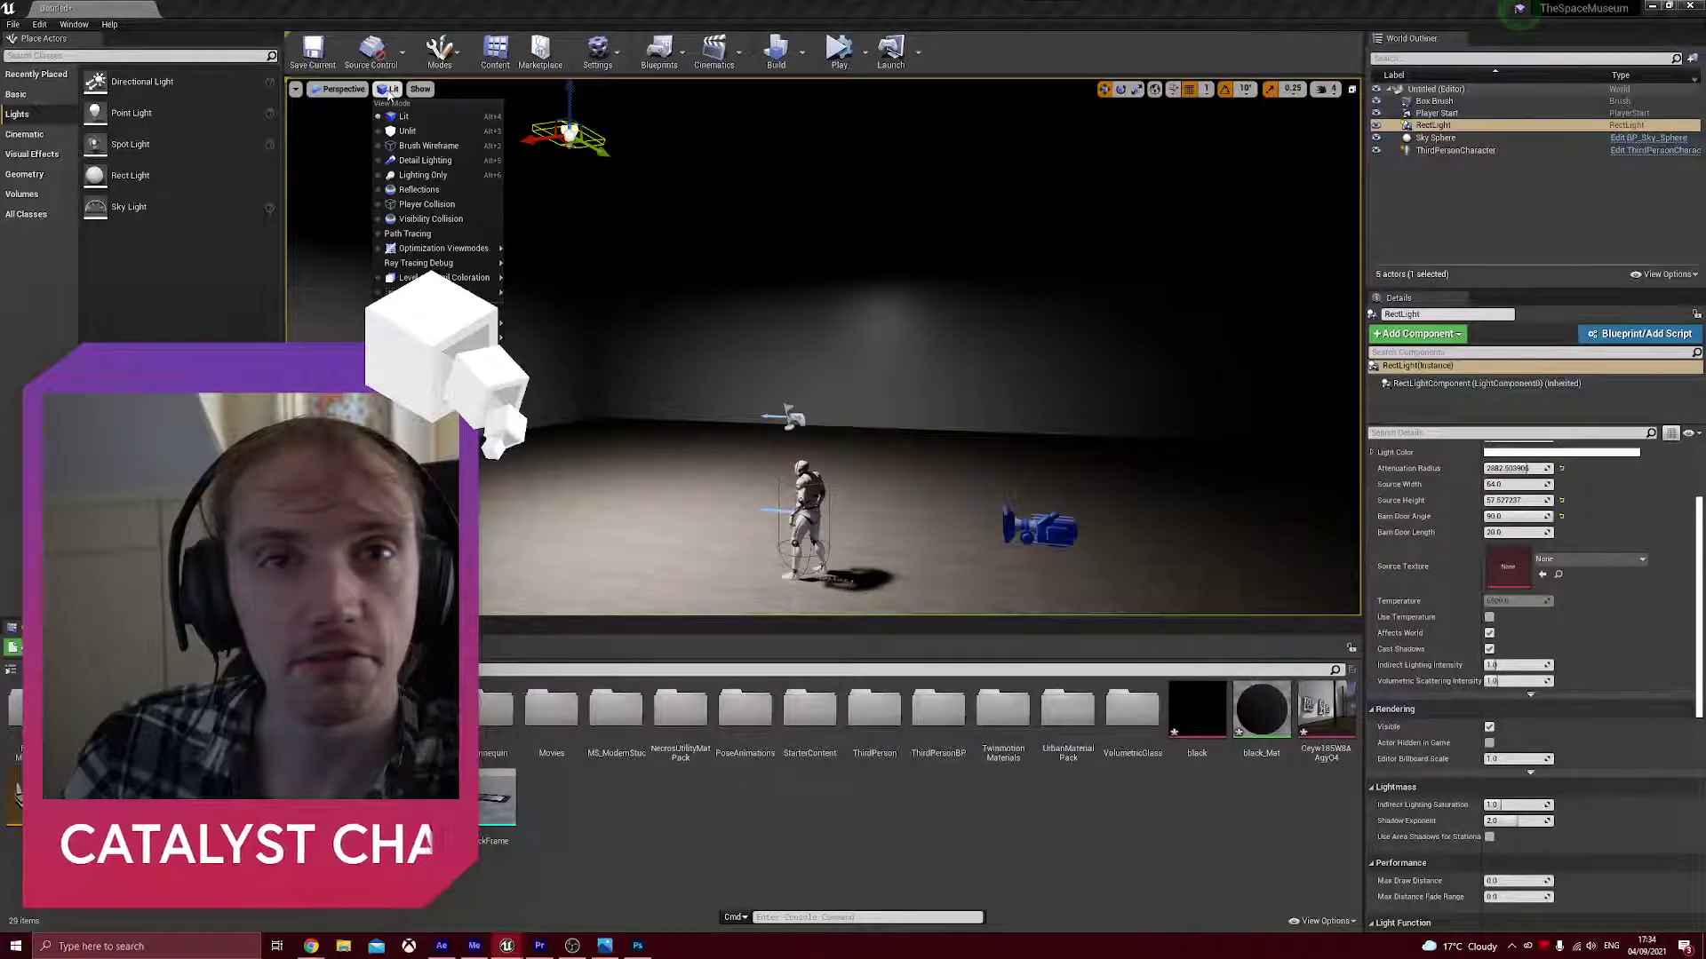
{"action": "left_click", "coordinate": [404, 131]}
{"action": "right_click_drag", "start_coordinate": [404, 133], "coordinate": [474, 131]}
{"action": "mouse_move", "coordinate": [743, 252]}
{"action": "left_mouse_down"}
{"action": "mouse_move", "coordinate": [741, 218]}
{"action": "mouse_move", "coordinate": [747, 231]}
{"action": "left_mouse_up"}
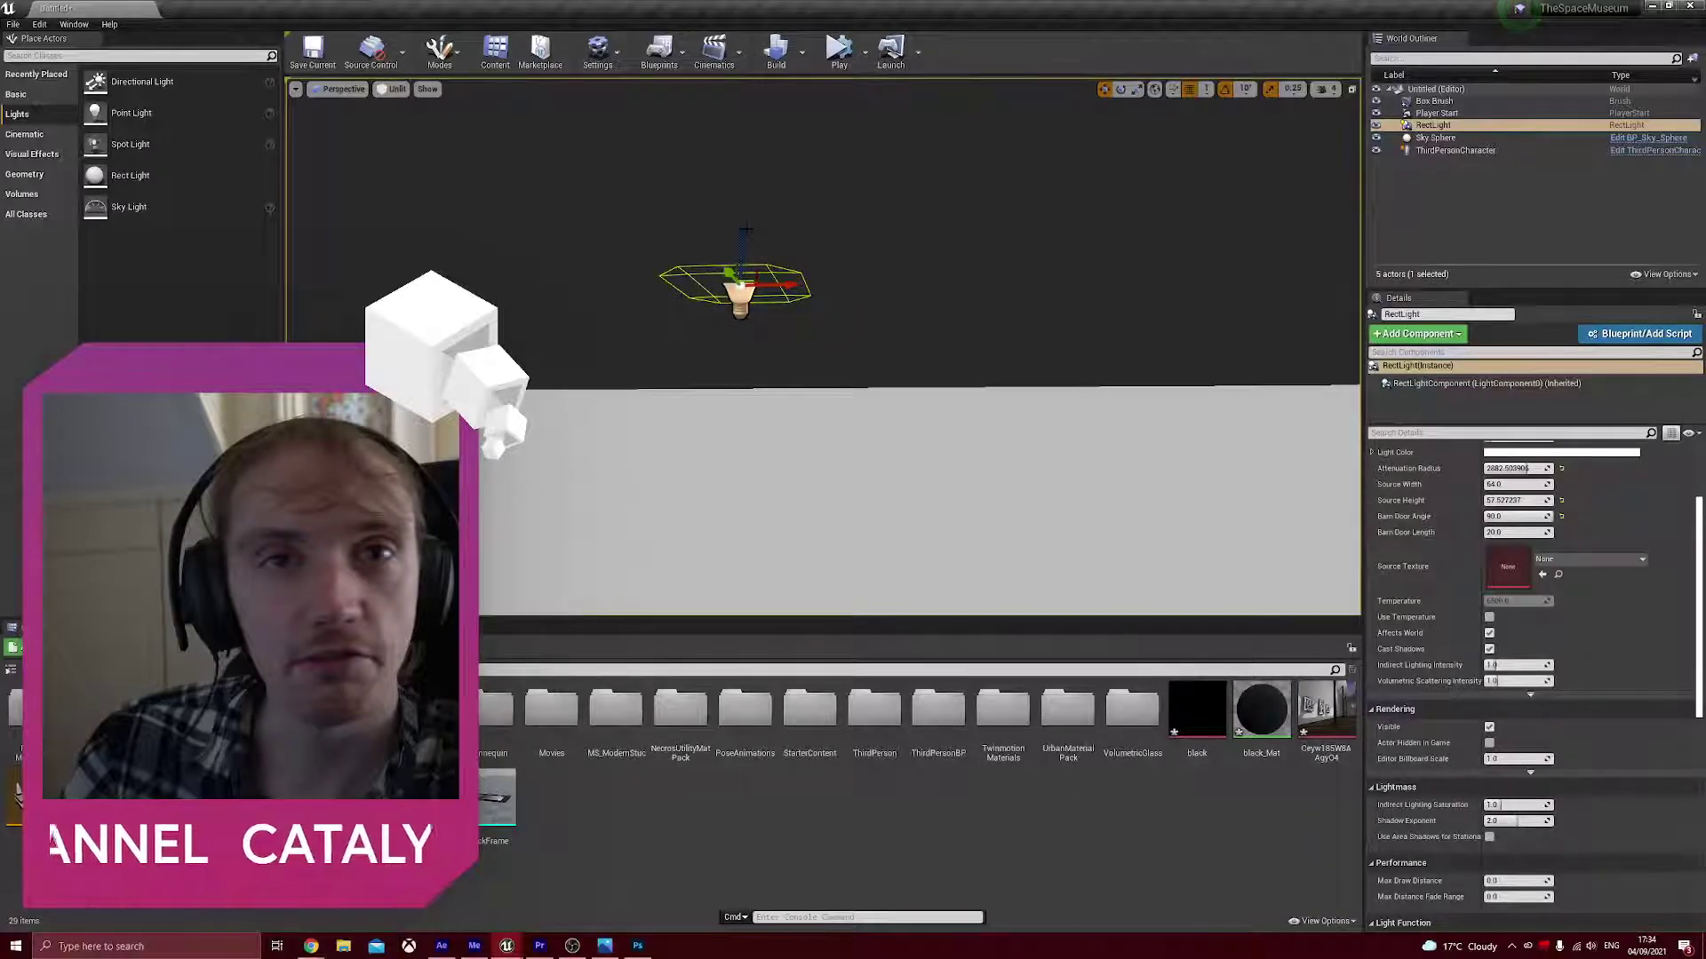
- Duplicate the Rect Light and move the copy along the positive X axis near one end wall of the room
{"action": "key", "text": "ctrl+w"}
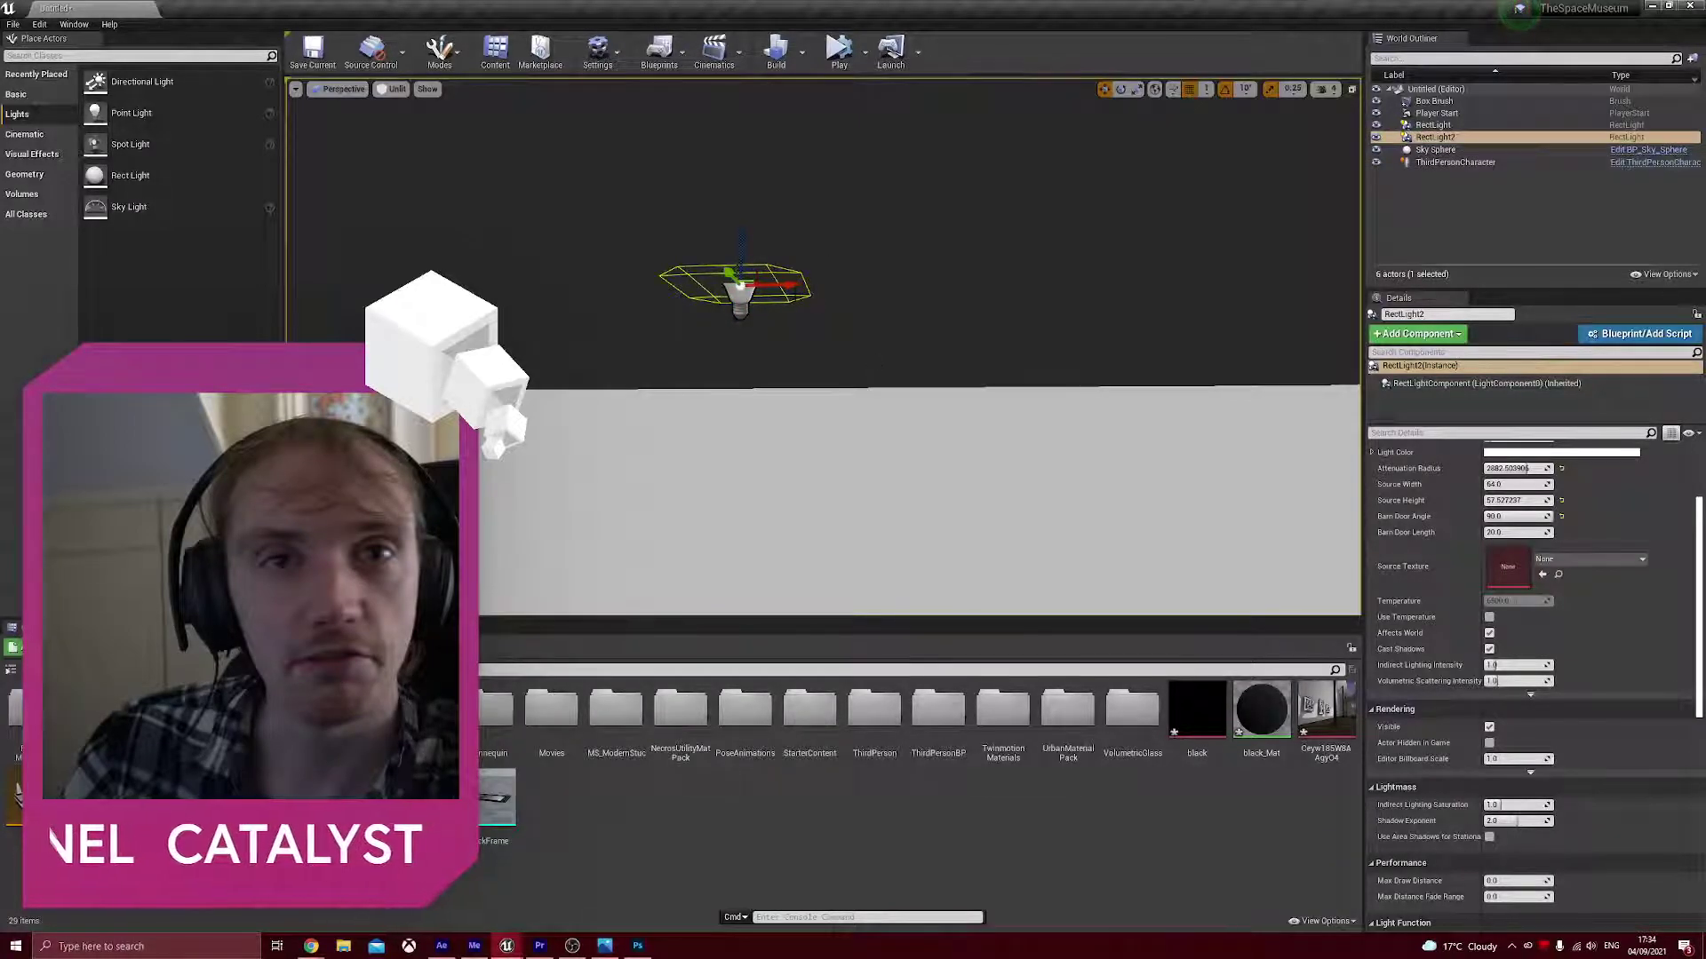
{"action": "left_click_drag", "start_coordinate": [791, 288], "coordinate": [1357, 288]}
{"action": "right_click_drag", "start_coordinate": [1288, 289], "coordinate": [1355, 289]}
{"action": "right_click_drag", "start_coordinate": [738, 299], "coordinate": [906, 299]}
{"action": "left_click_drag", "start_coordinate": [702, 307], "coordinate": [958, 317]}
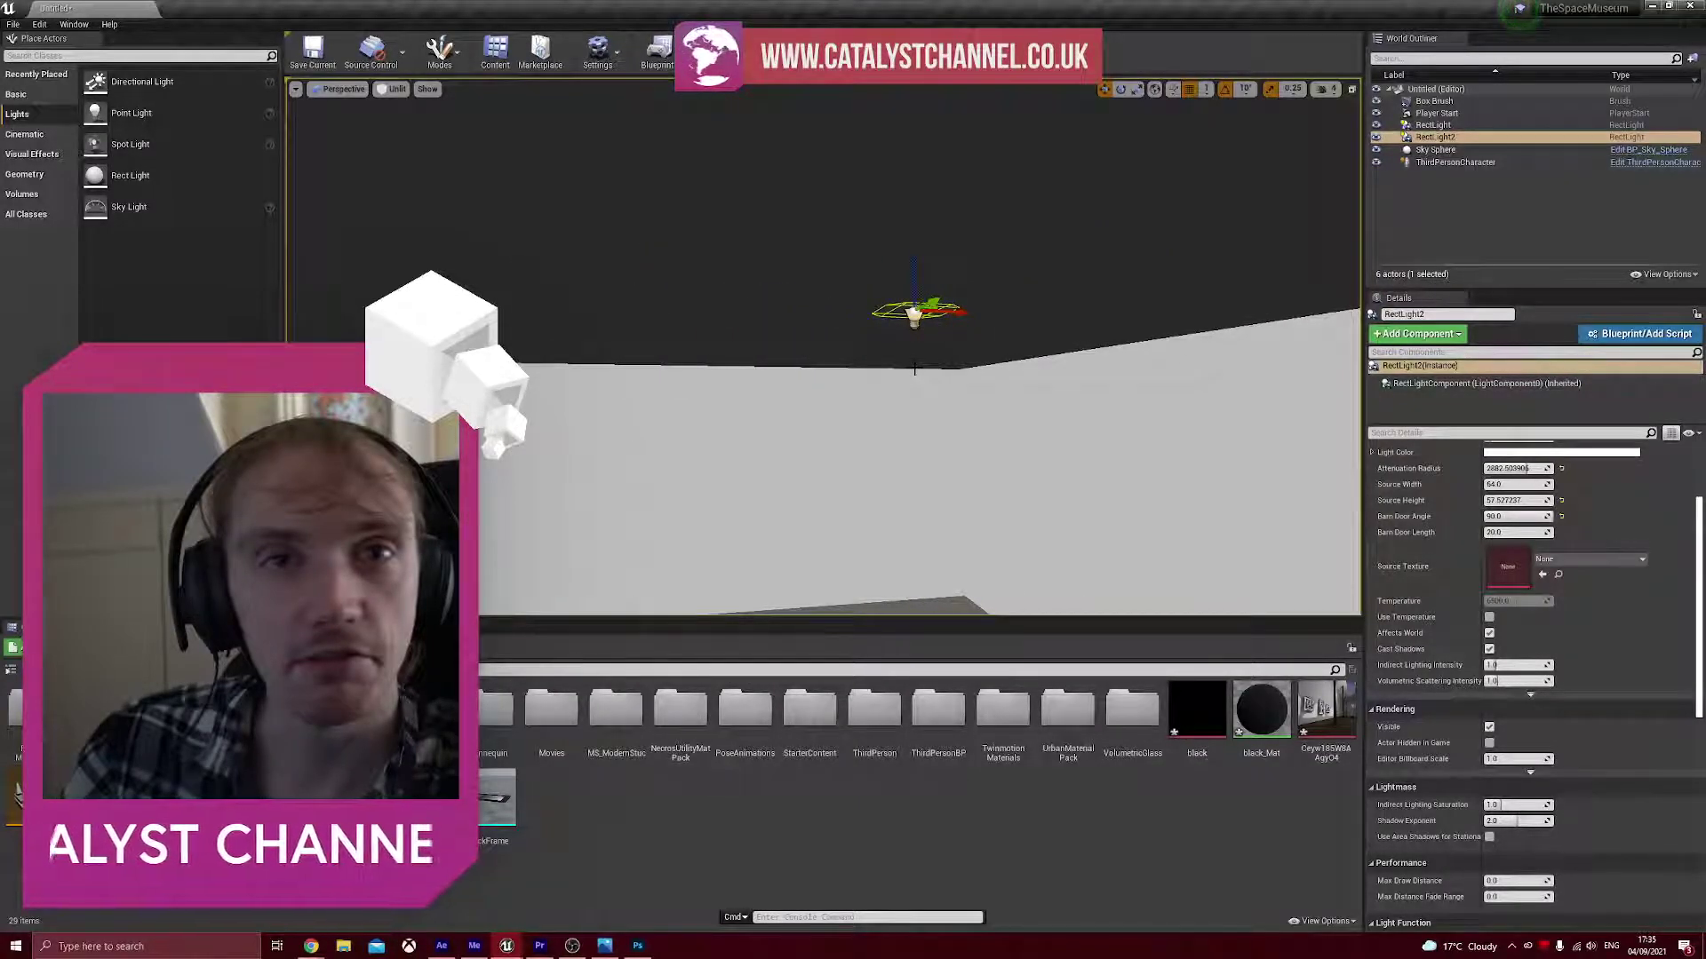
{"action": "mouse_move", "coordinate": [901, 362]}
{"action": "right_mouse_down"}
{"action": "mouse_move", "coordinate": [941, 363]}
{"action": "mouse_move", "coordinate": [799, 360]}
{"action": "mouse_move", "coordinate": [915, 355]}
{"action": "right_mouse_up"}
- Duplicate the original Rect Light and move the copy along the X axis in the opposite direction
{"action": "left_click", "coordinate": [902, 293]}
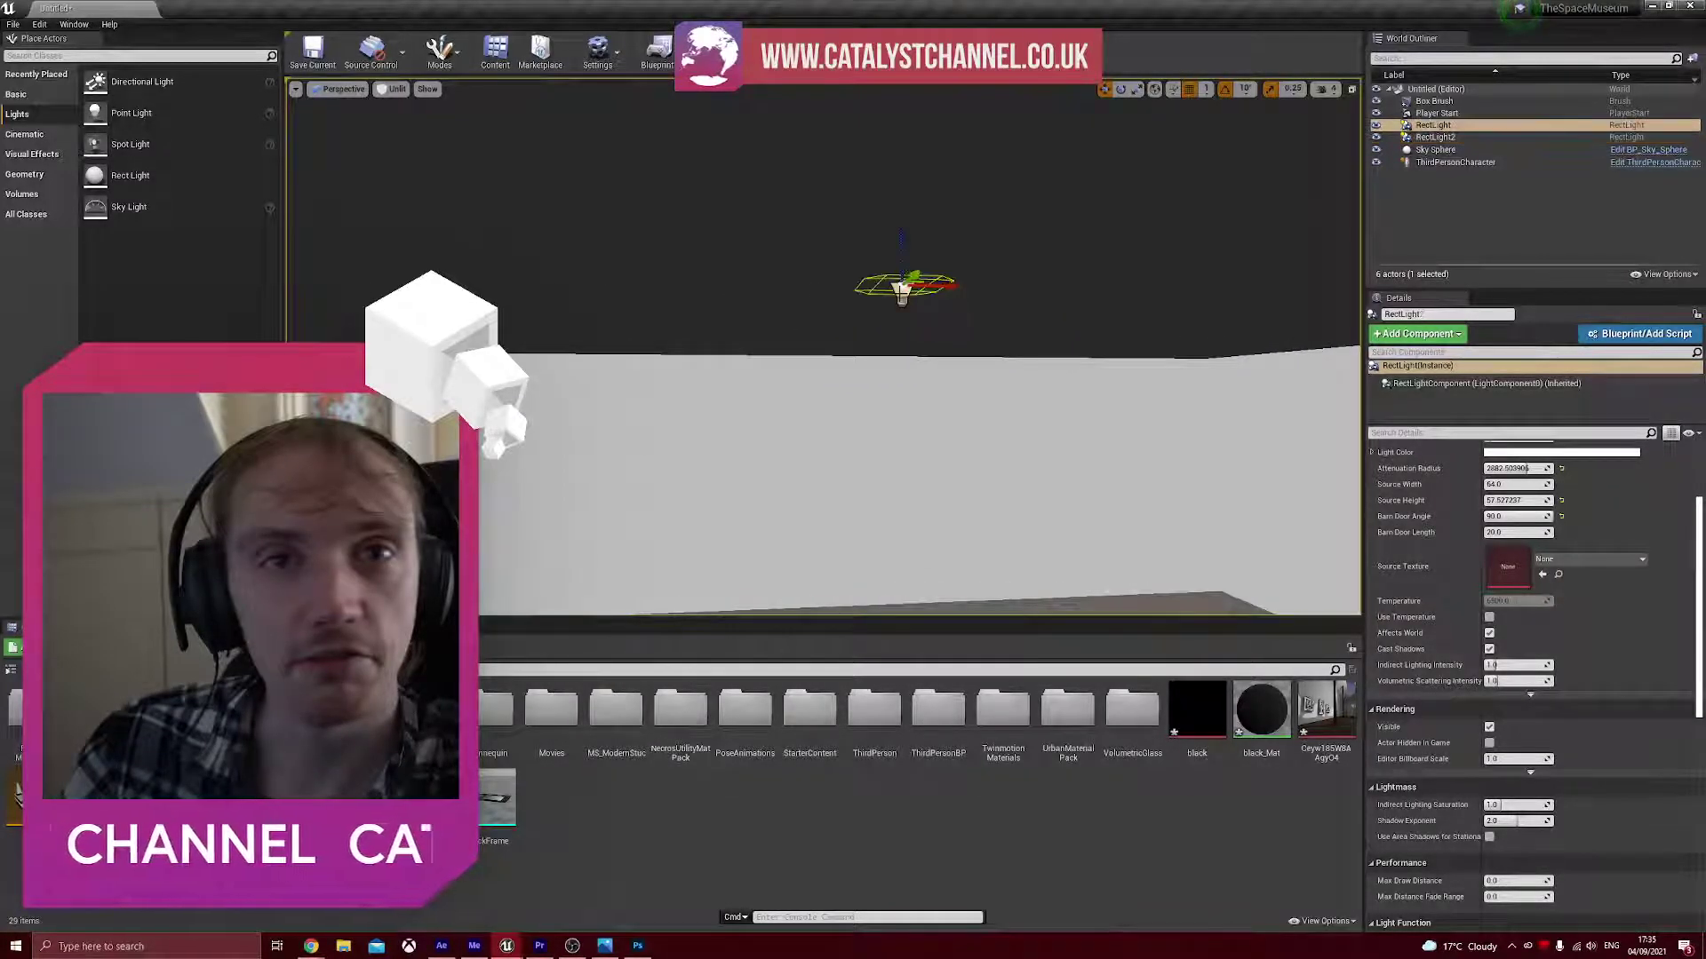
{"action": "key", "text": "ctrl+w"}
{"action": "left_click_drag", "start_coordinate": [958, 289], "coordinate": [436, 271]}
{"action": "right_click_drag", "start_coordinate": [437, 271], "coordinate": [222, 271]}
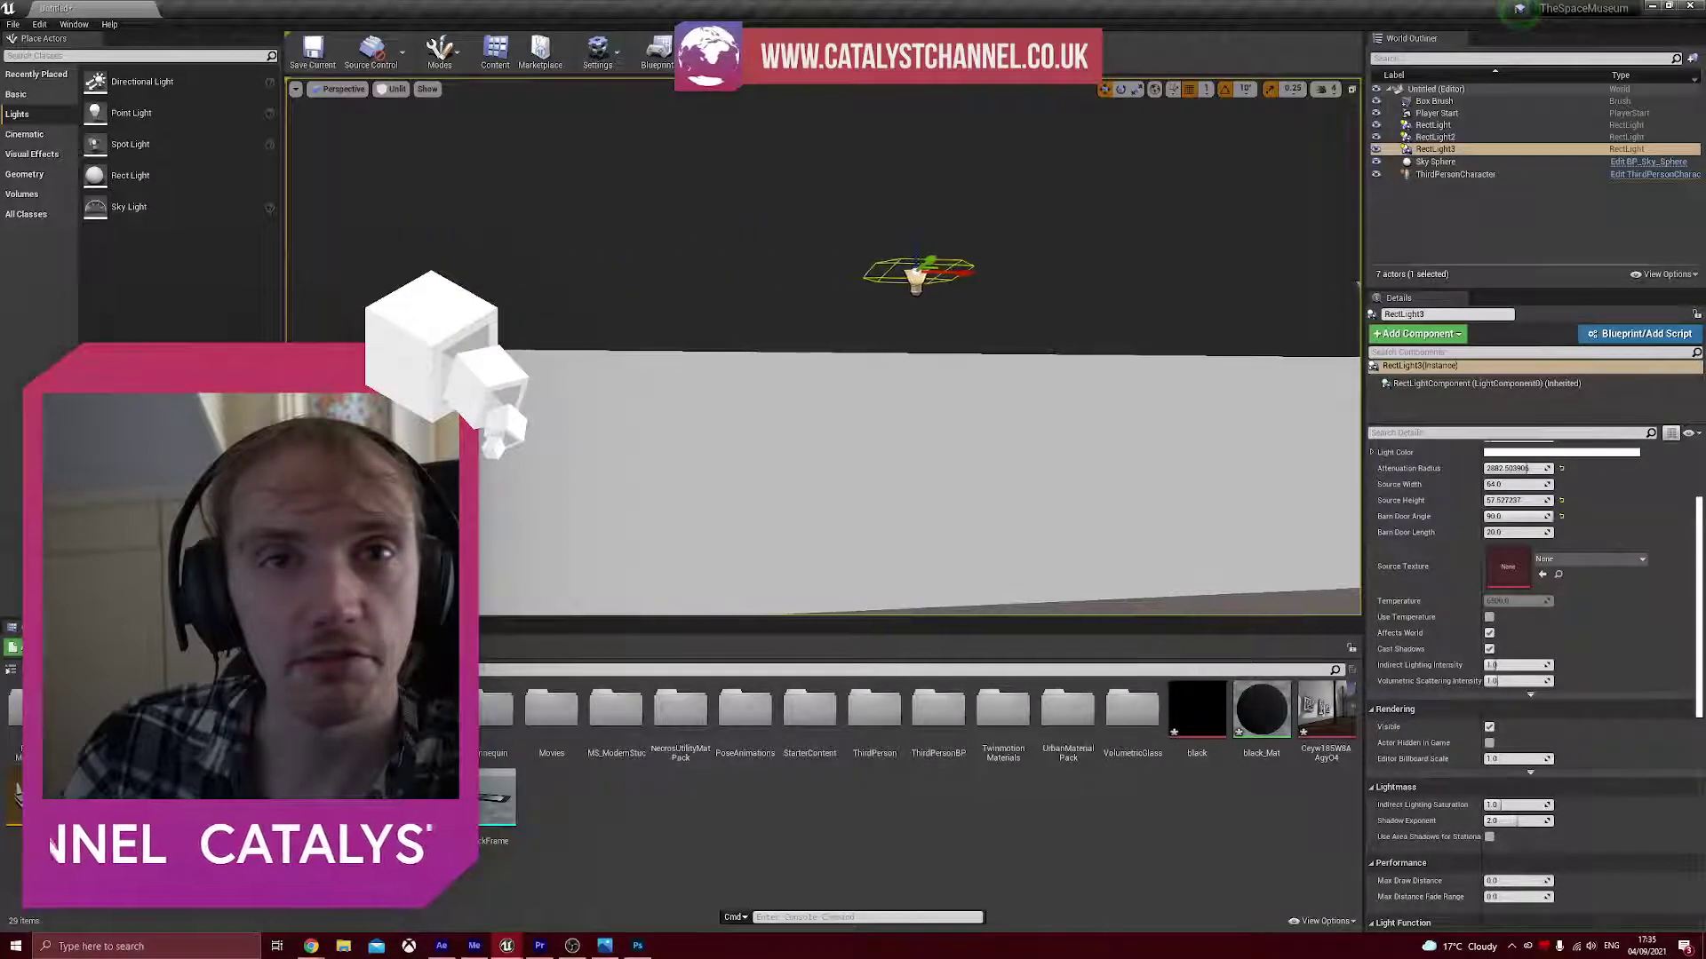
- Duplicate the newest Rect Light twice in succession, placing the fourth and fifth lights further along the same row
{"action": "key", "text": "ctrl+w"}
{"action": "left_click_drag", "start_coordinate": [957, 274], "coordinate": [395, 259]}
{"action": "right_click_drag", "start_coordinate": [395, 259], "coordinate": [337, 260]}
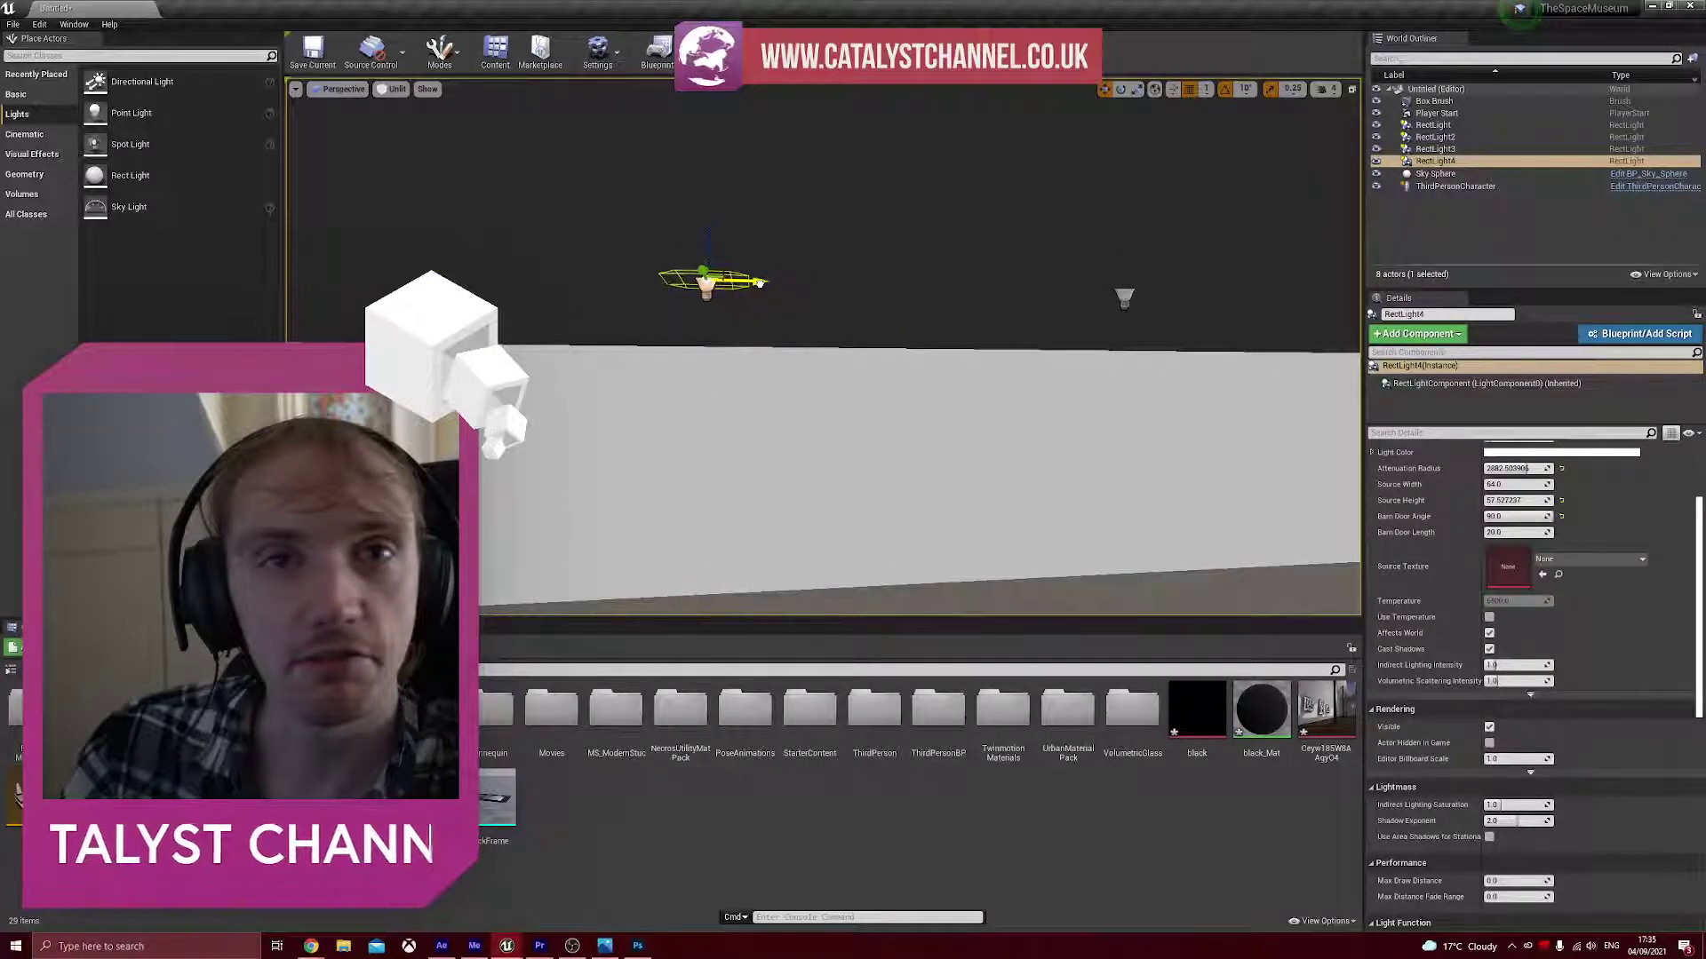
{"action": "key", "text": "ctrl+w"}
{"action": "left_click_drag", "start_coordinate": [758, 282], "coordinate": [366, 271]}
{"action": "right_click_drag", "start_coordinate": [366, 271], "coordinate": [227, 271]}
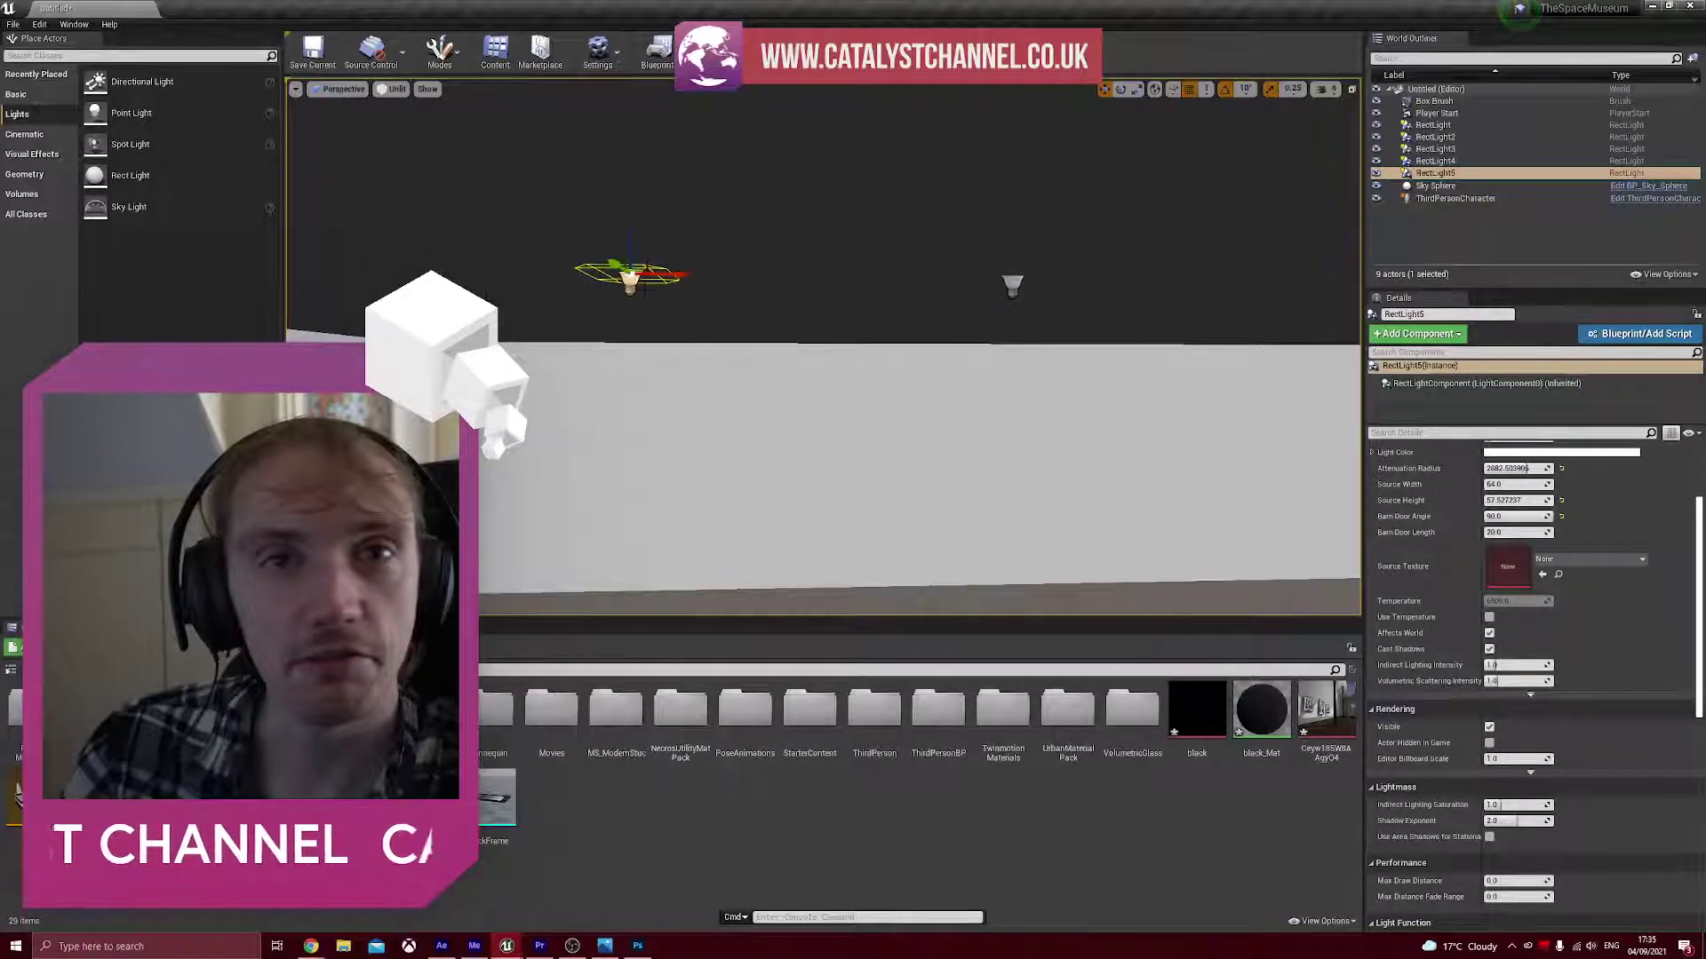
{"action": "left_click_drag", "start_coordinate": [681, 275], "coordinate": [553, 286]}
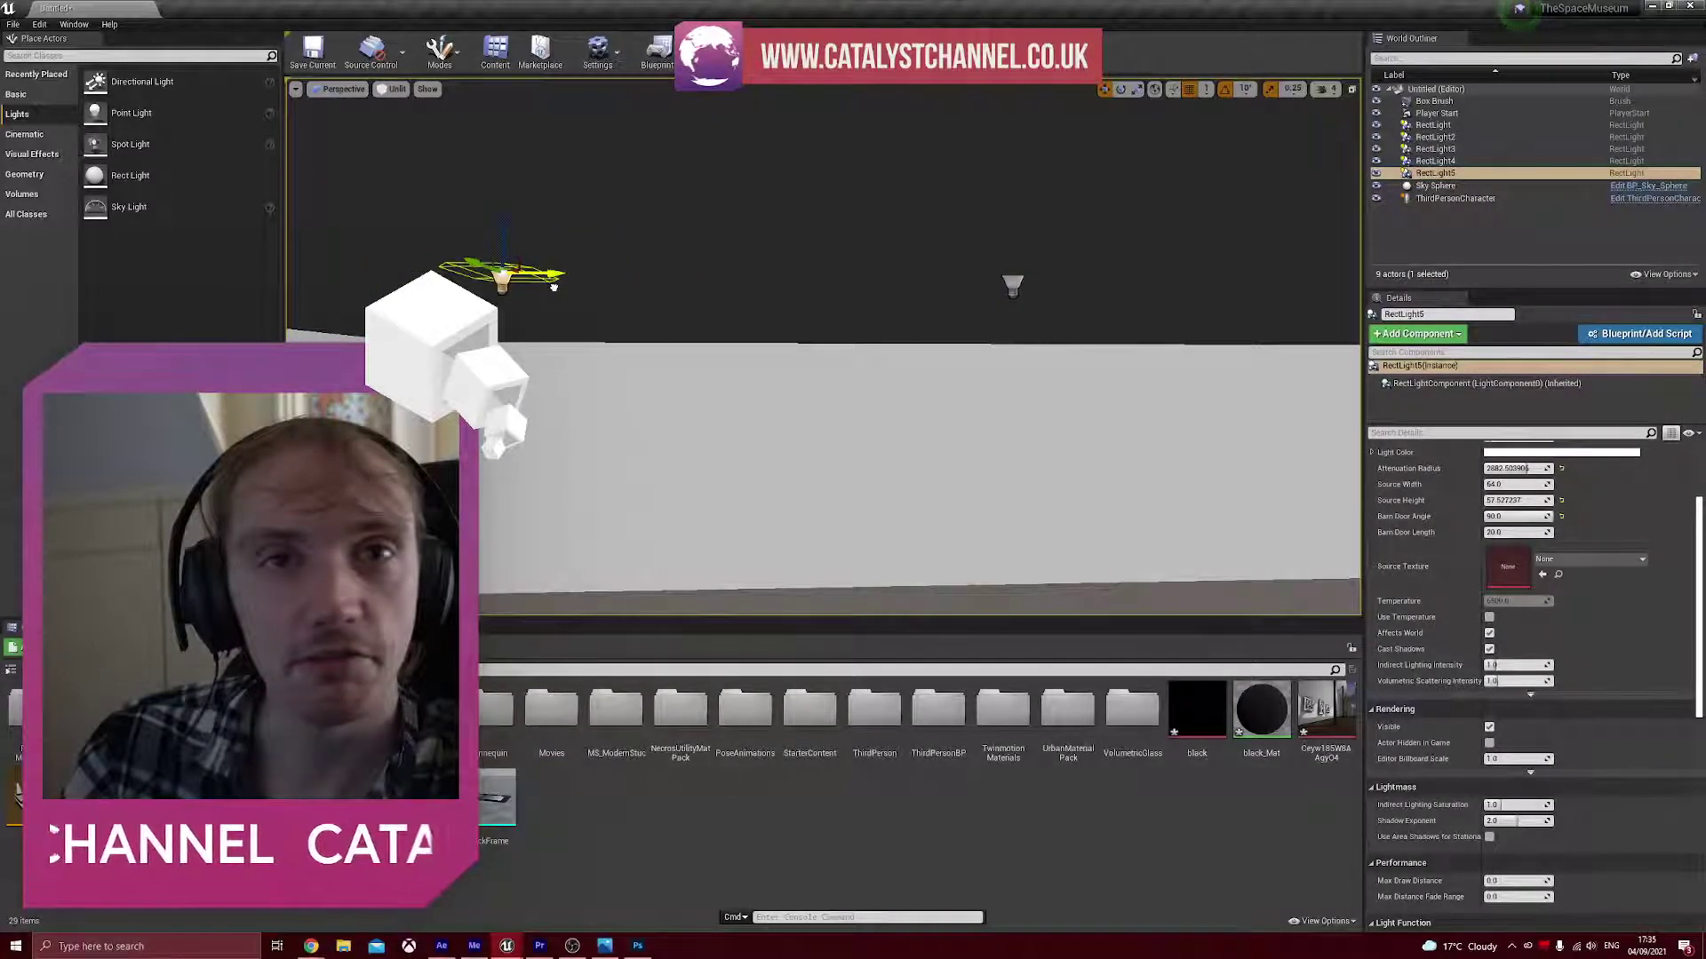
{"action": "right_click_drag", "start_coordinate": [702, 308], "coordinate": [642, 309]}
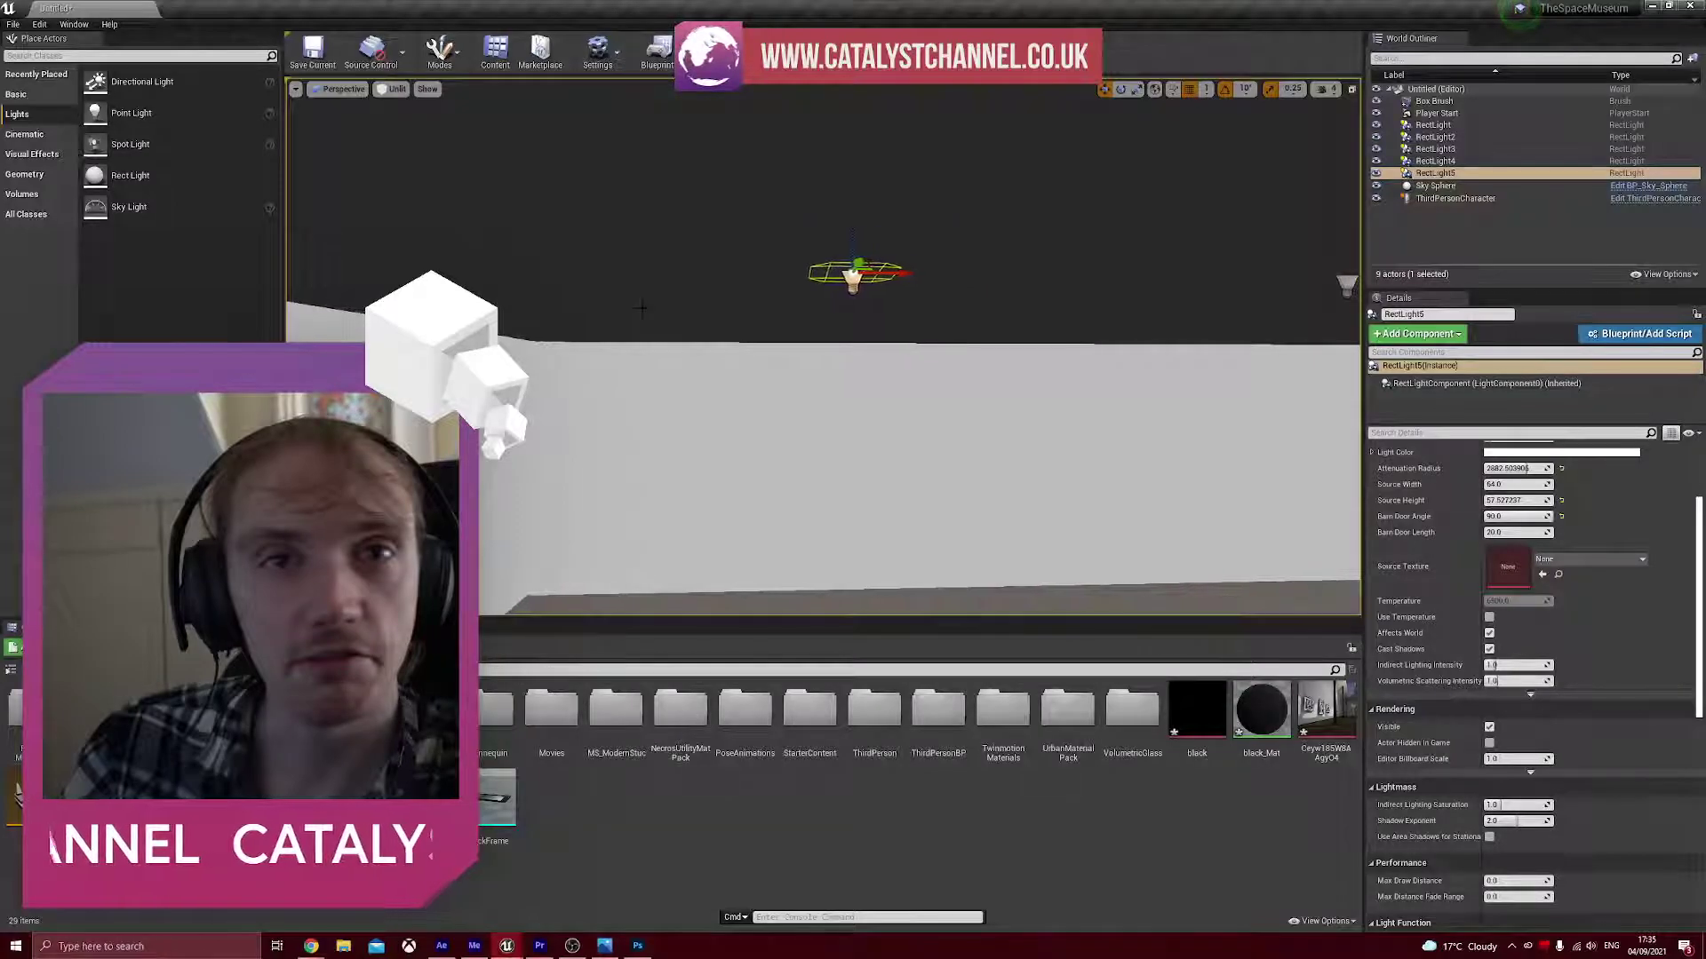
{"action": "left_click_drag", "start_coordinate": [843, 283], "coordinate": [524, 273], "text": "alt"}
{"action": "right_click_drag", "start_coordinate": [524, 273], "coordinate": [541, 304]}
{"action": "key", "text": "s"}
{"action": "key", "text": "w"}
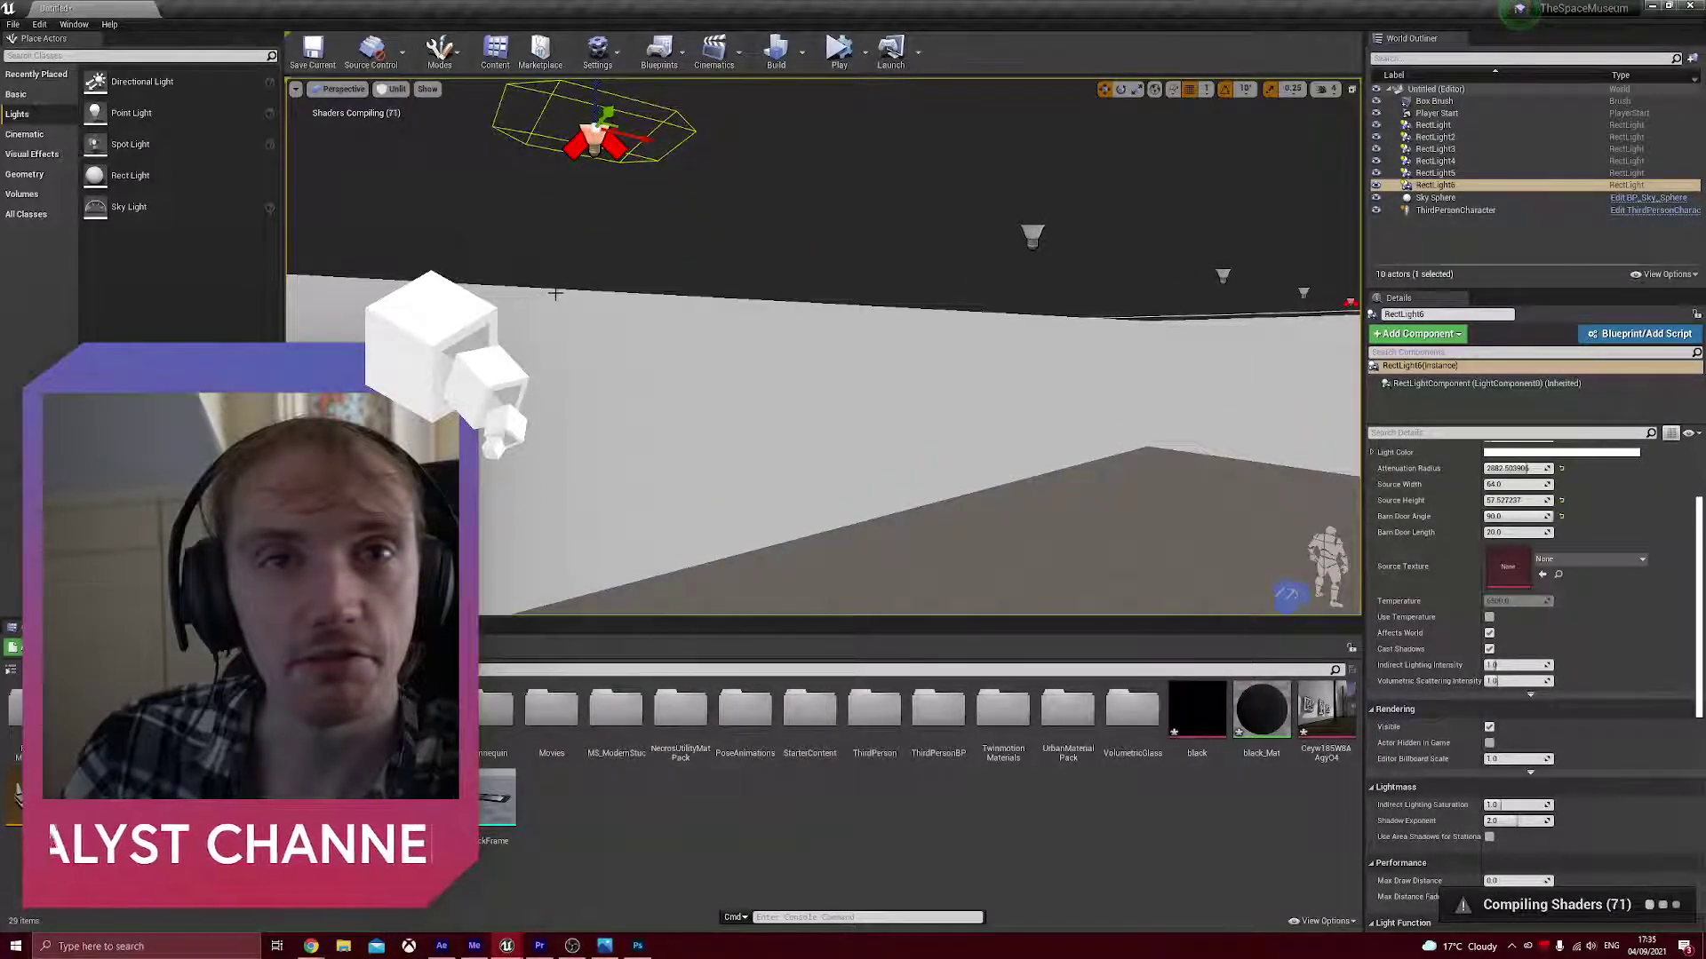
{"action": "key", "text": "Delete"}
- Select all five Rect Lights and shift the whole row along the X axis
{"action": "right_click_drag", "start_coordinate": [1090, 429], "coordinate": [1093, 429]}
{"action": "key", "text": "s"}
{"action": "key", "text": "d"}
{"action": "right_click_drag", "start_coordinate": [1277, 313], "coordinate": [1278, 314]}
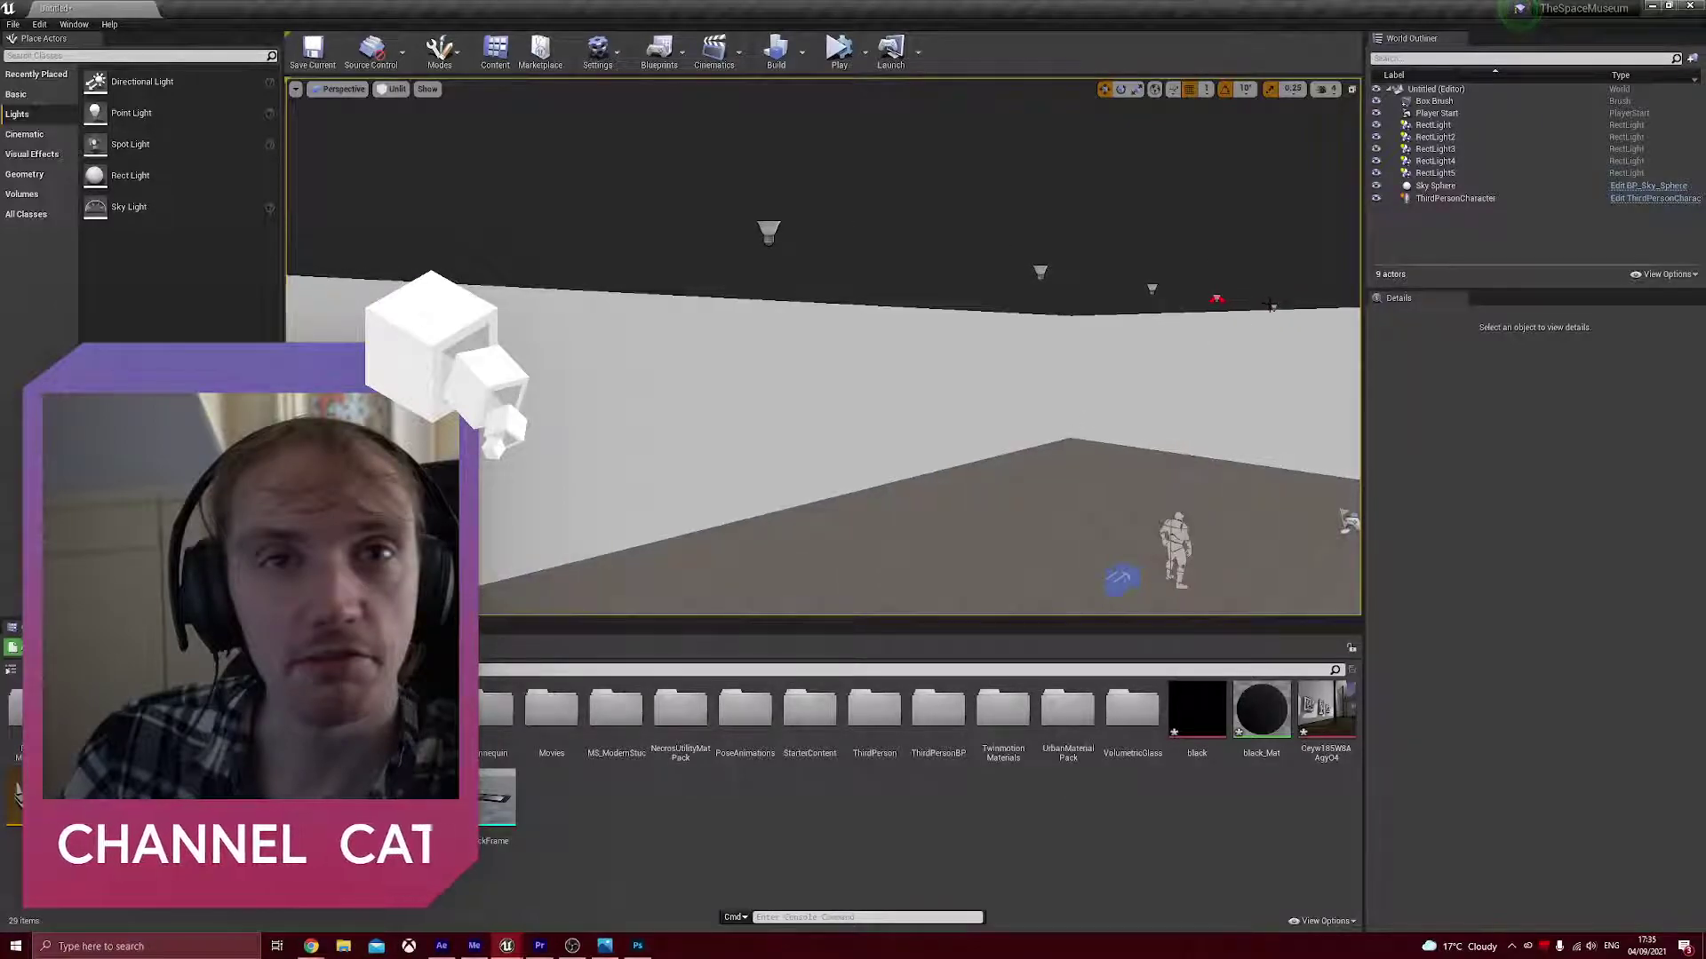
{"action": "left_click", "coordinate": [1272, 307]}
{"action": "left_click", "coordinate": [1217, 301], "text": "ctrl"}
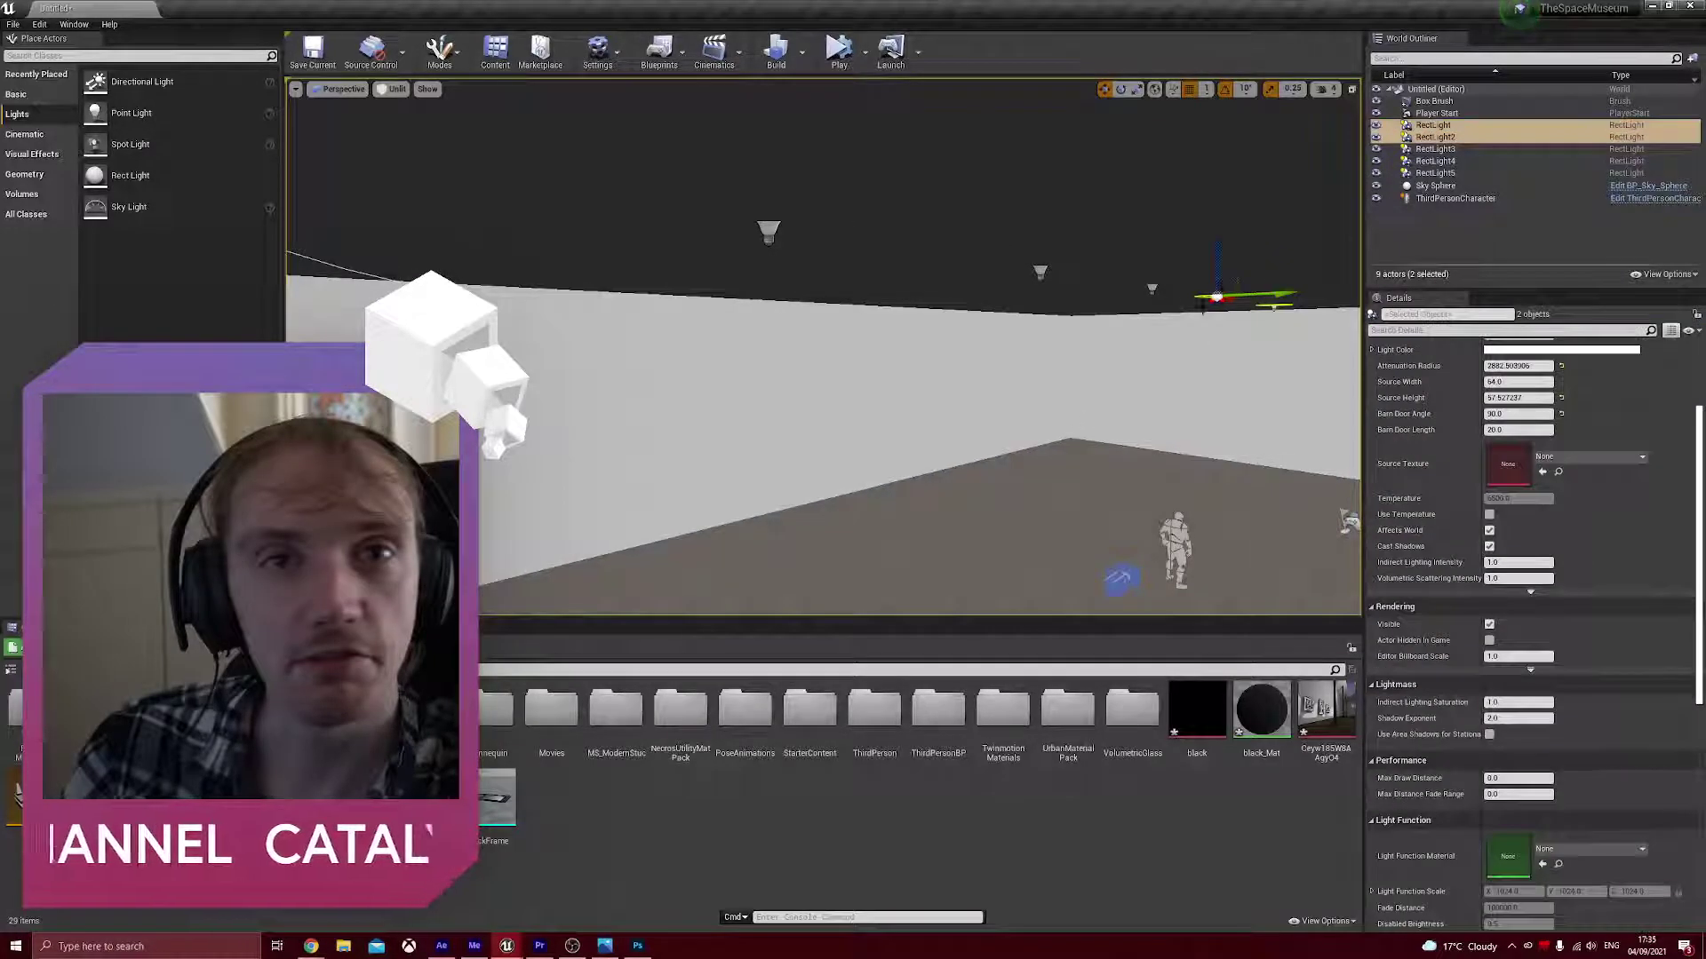
{"action": "left_click", "coordinate": [1151, 286], "text": "ctrl"}
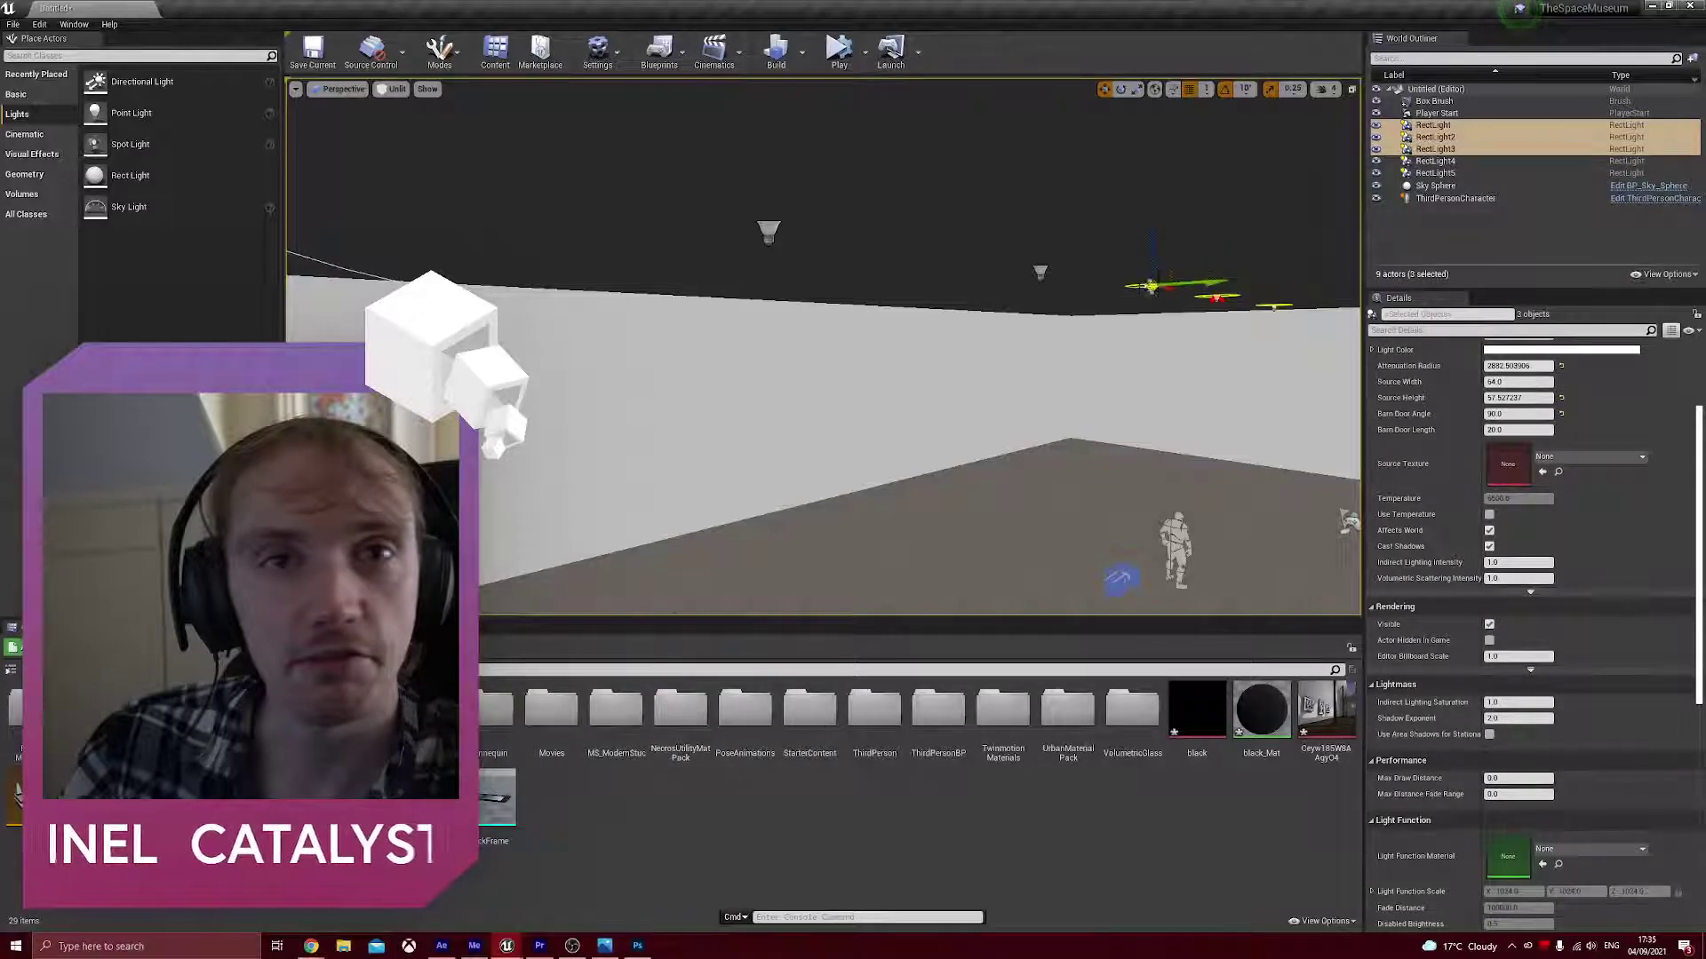
{"action": "left_click", "coordinate": [1040, 275], "text": "ctrl"}
{"action": "left_click", "coordinate": [768, 229], "text": "ctrl"}
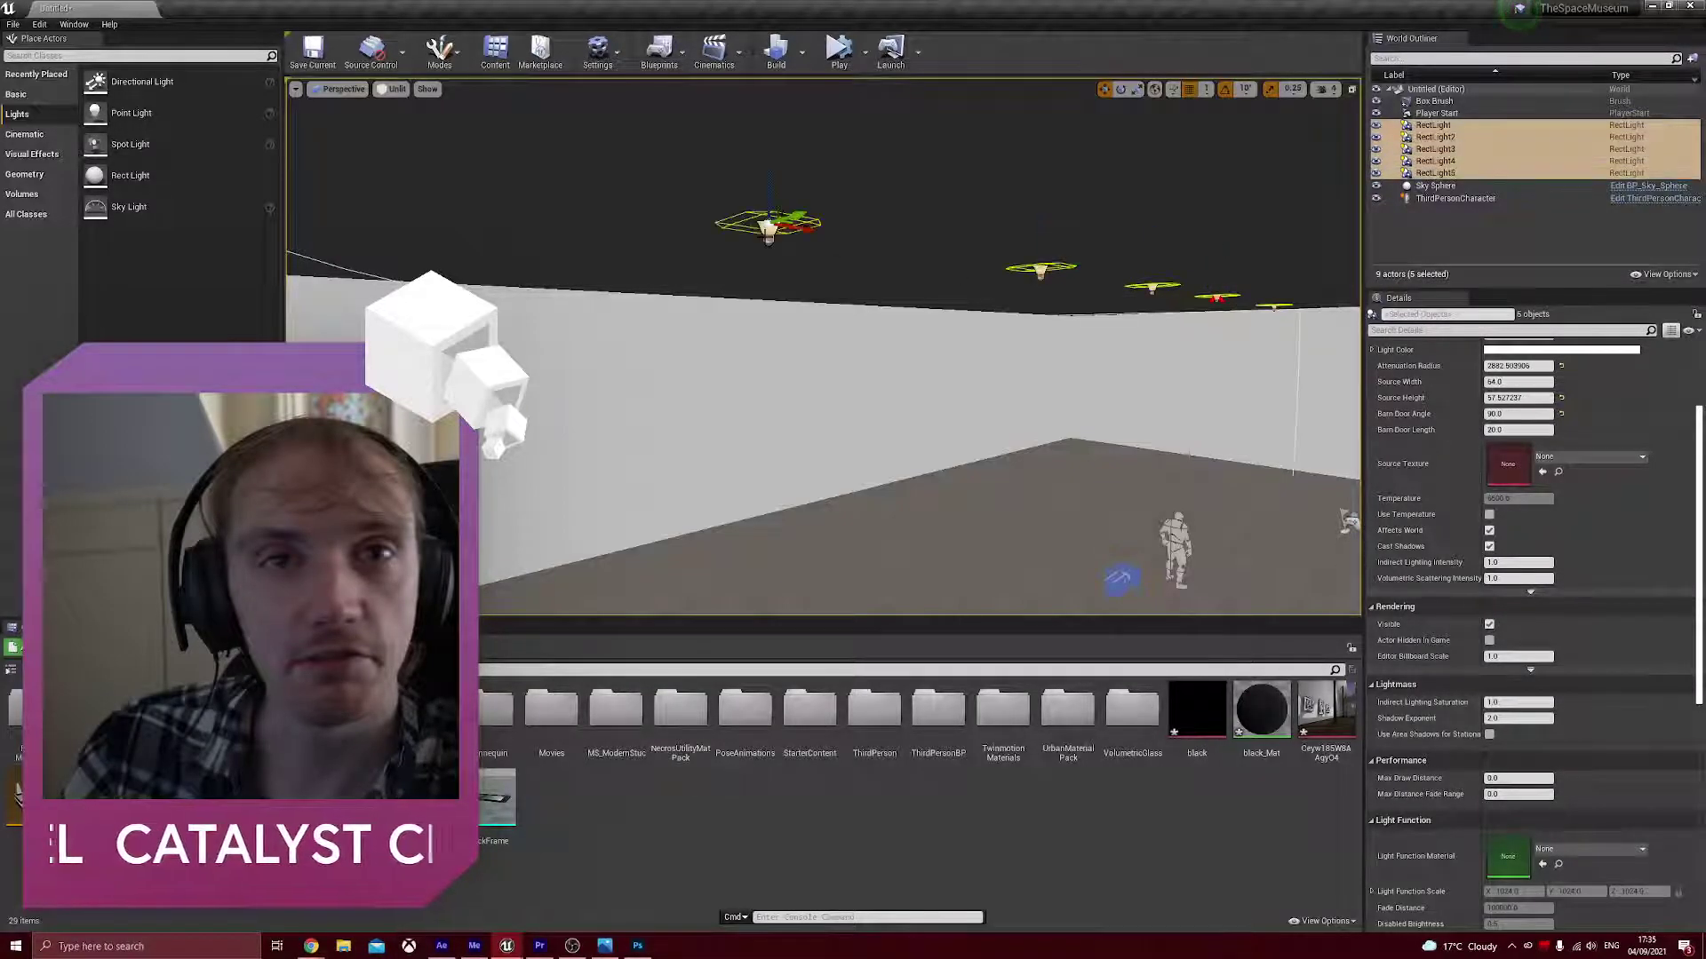
{"action": "left_click_drag", "start_coordinate": [795, 231], "coordinate": [466, 181]}
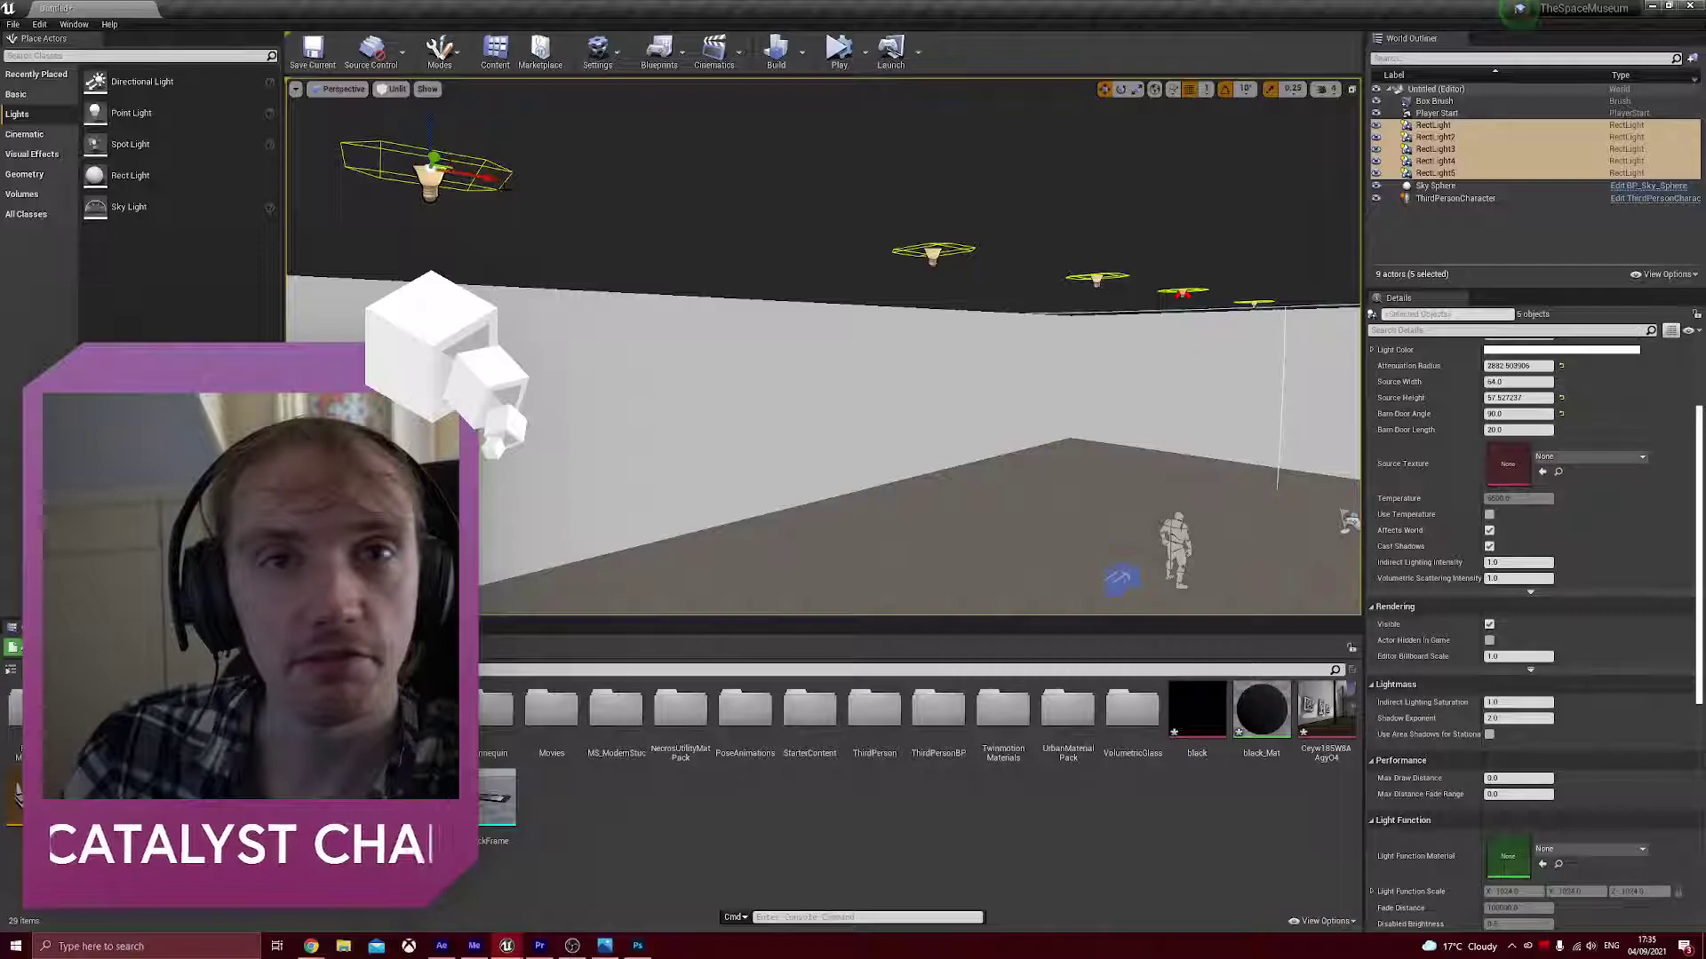
- Move RectLight4 and RectLight3 individually along the row to adjust the spacing between the lights
{"action": "left_click", "coordinate": [1182, 292]}
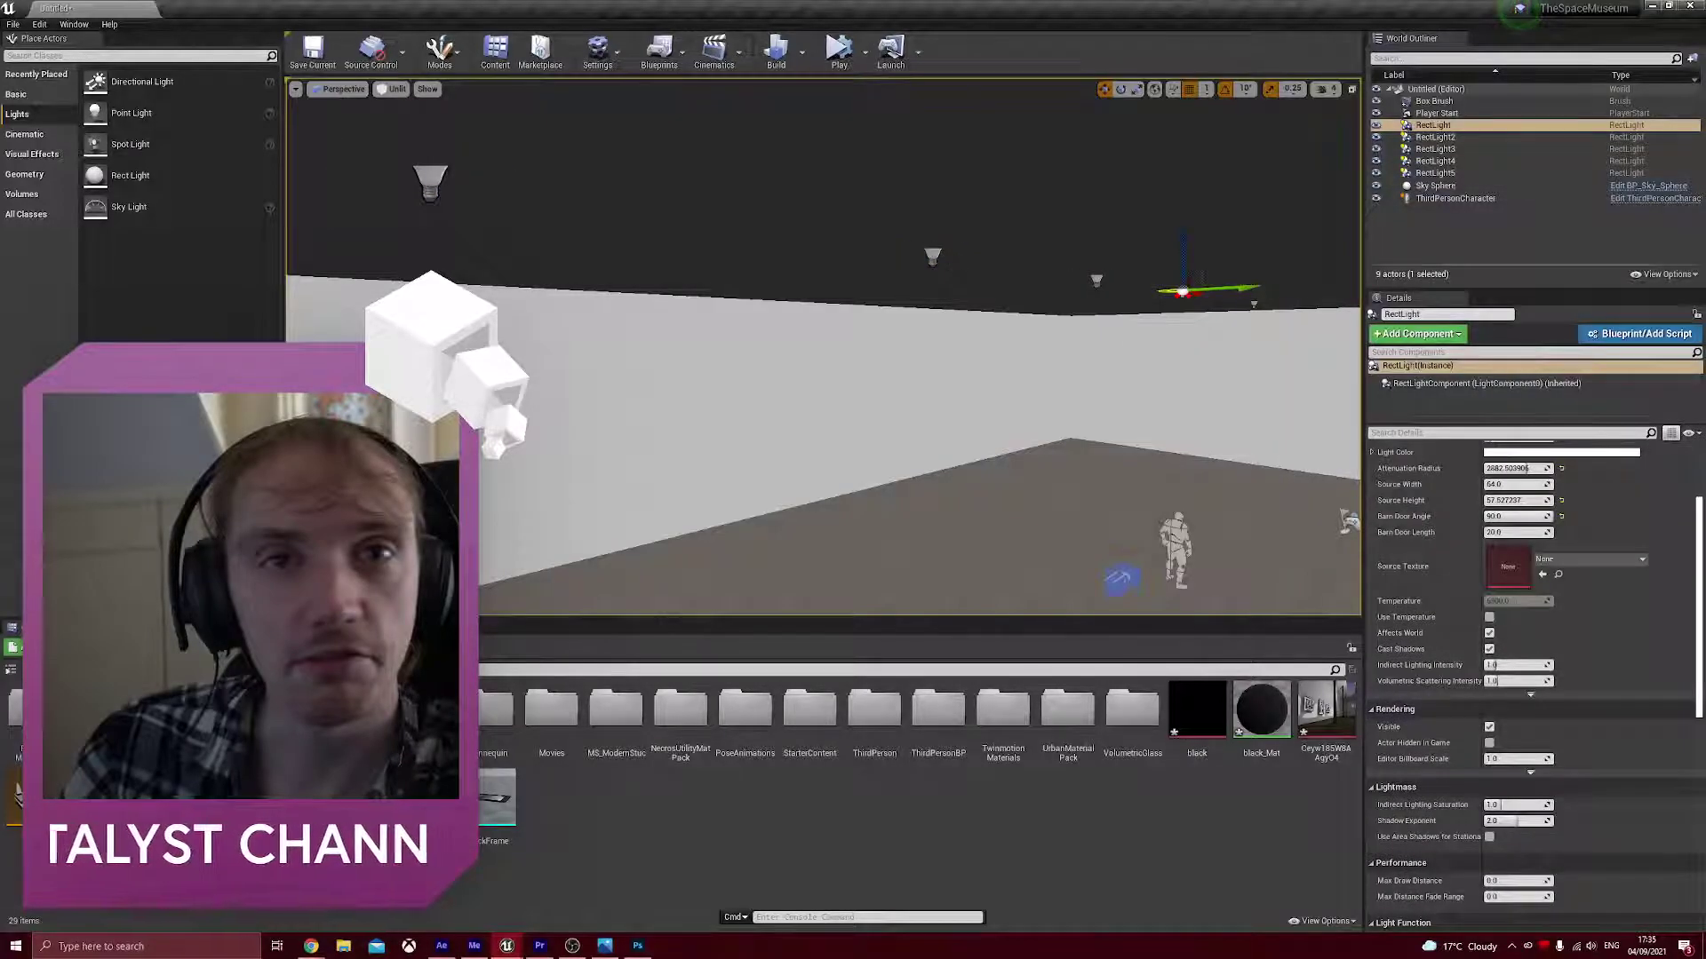
{"action": "left_click", "coordinate": [932, 255]}
{"action": "left_click_drag", "start_coordinate": [959, 251], "coordinate": [893, 238]}
{"action": "left_click", "coordinate": [1092, 279]}
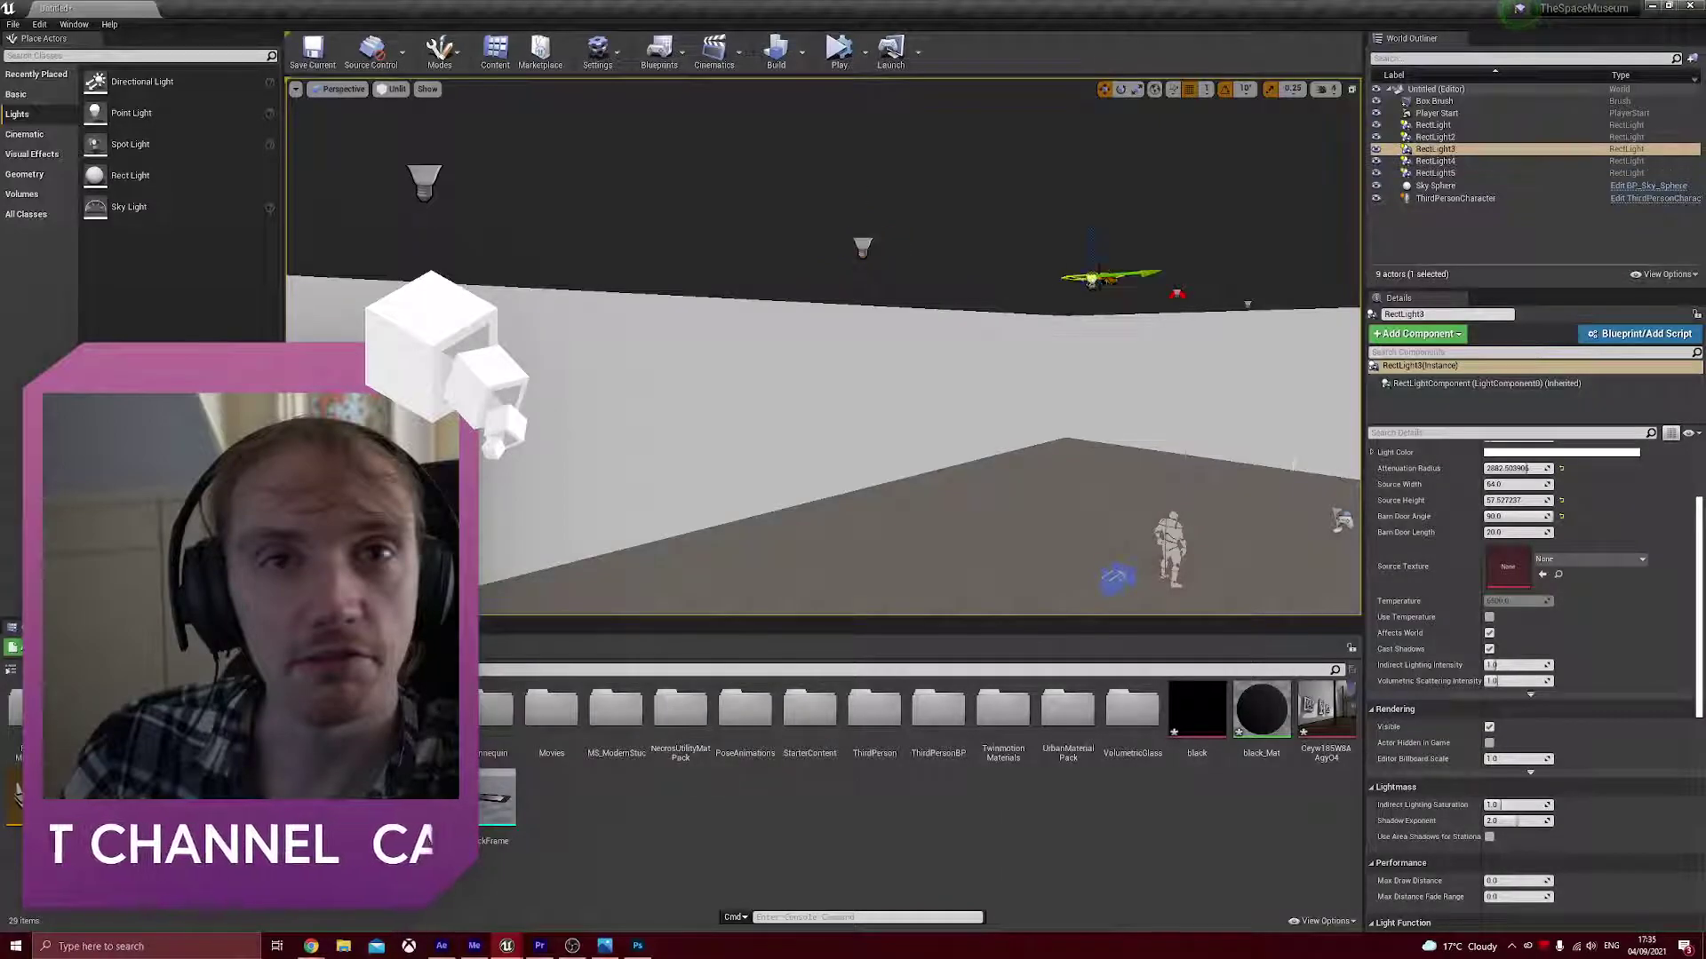
- Delete the original Rect Light, marked with the red cross, from the ceiling row
{"action": "left_click", "coordinate": [1177, 293]}
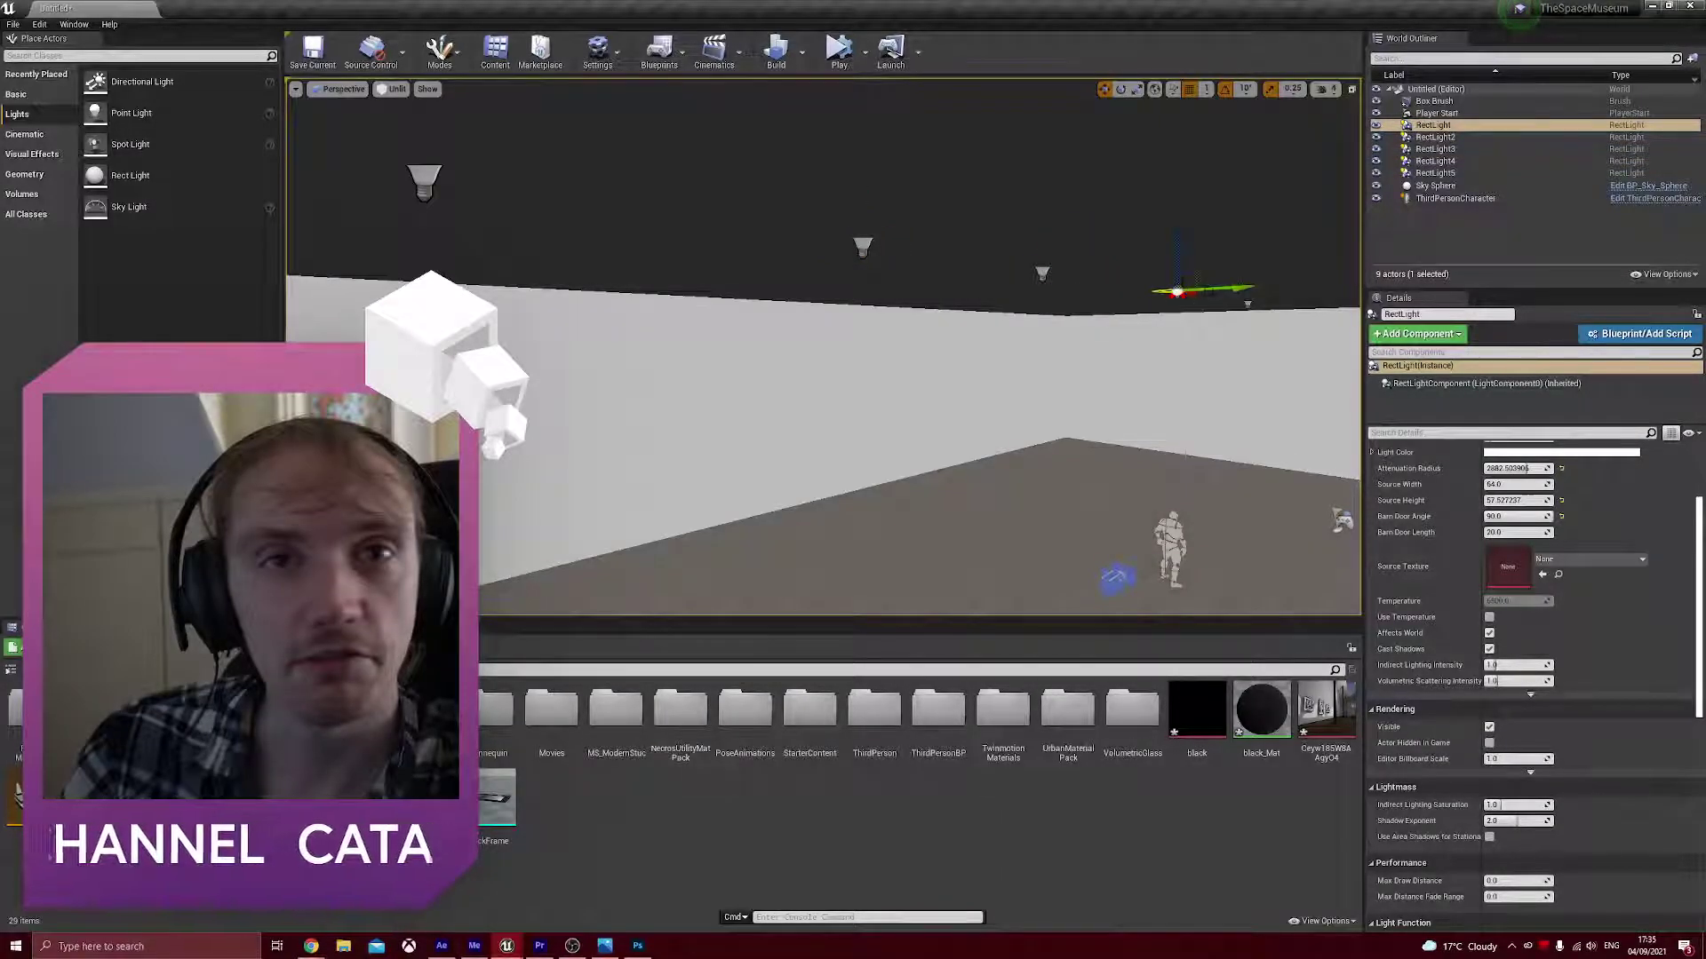
{"action": "key", "text": "f"}
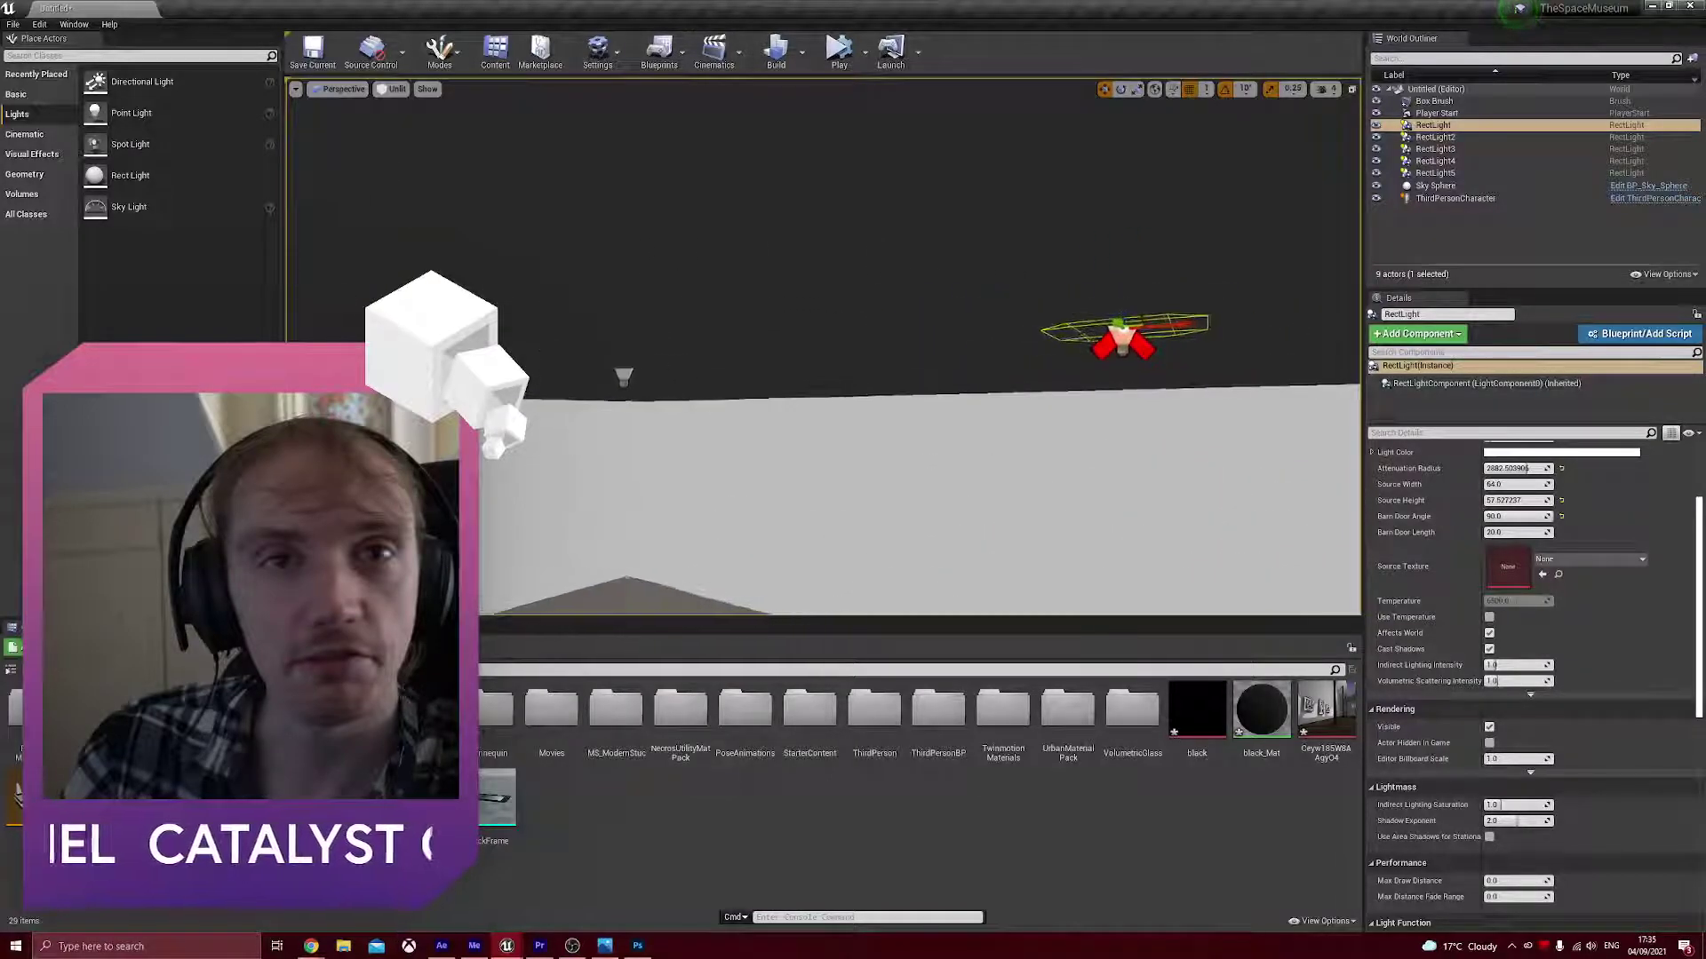
{"action": "key", "text": "f"}
{"action": "left_click_drag", "start_coordinate": [758, 279], "coordinate": [749, 359]}
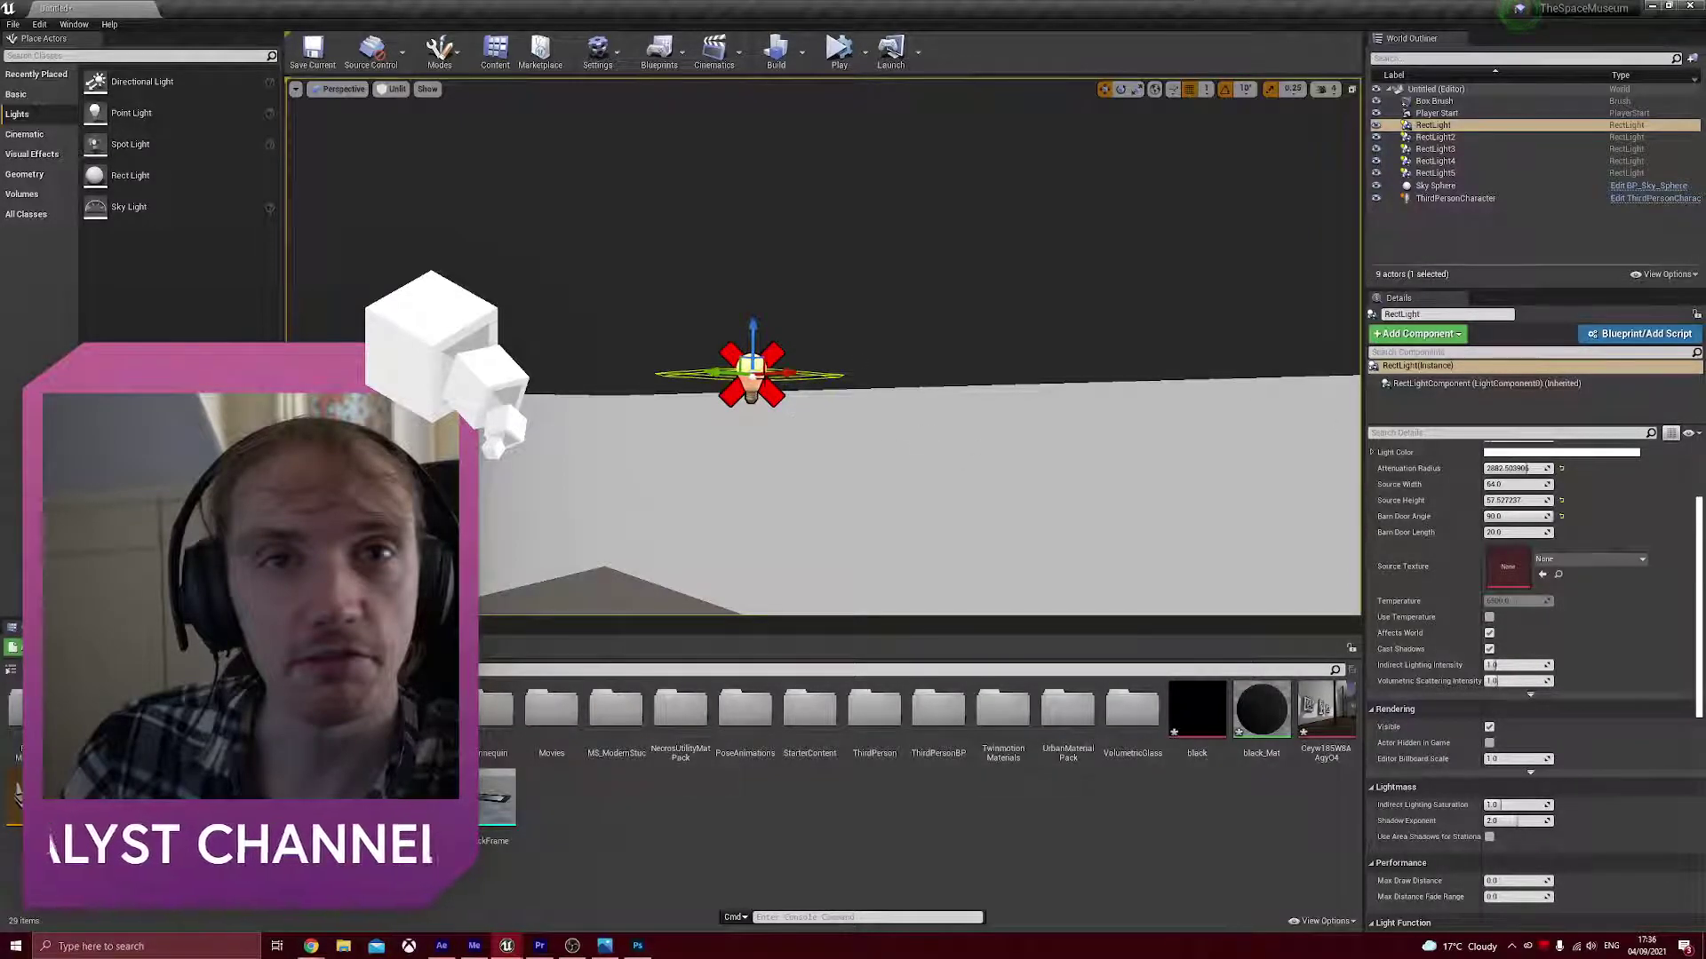
{"action": "key", "text": "Delete"}
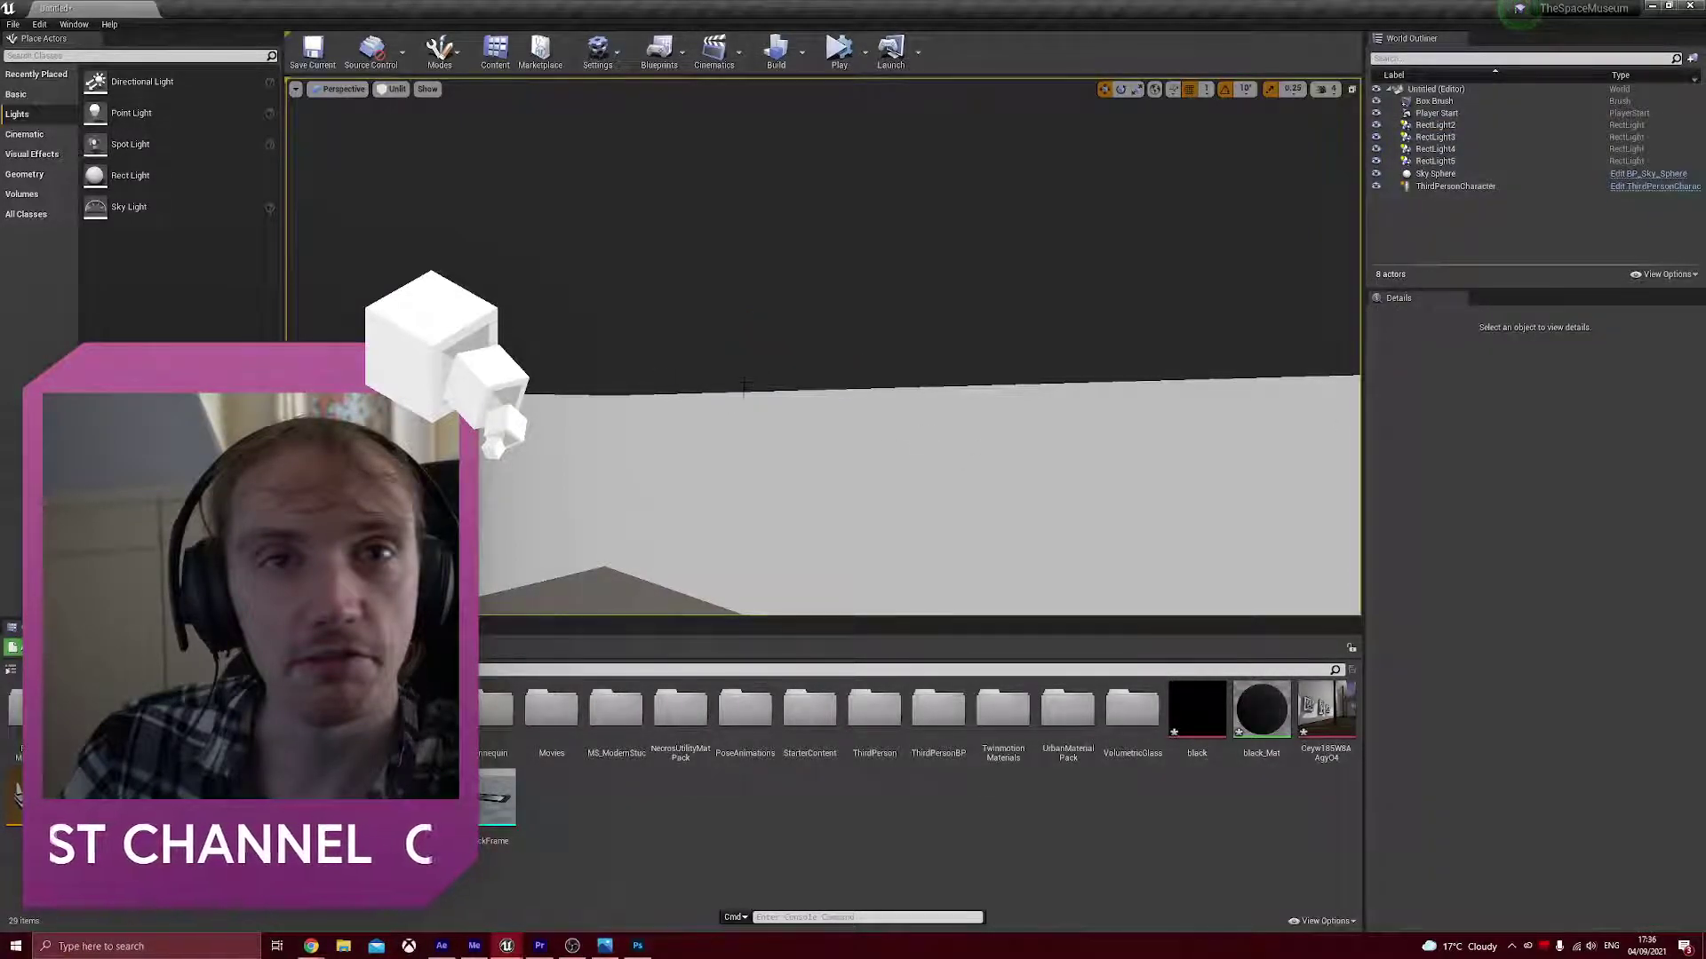
- Slide RectLight3 and RectLight4 along the X axis to spread the remaining four lights evenly across the row
{"action": "scroll", "coordinate": [711, 369], "scroll_direction": "down", "scroll_amount": 5}
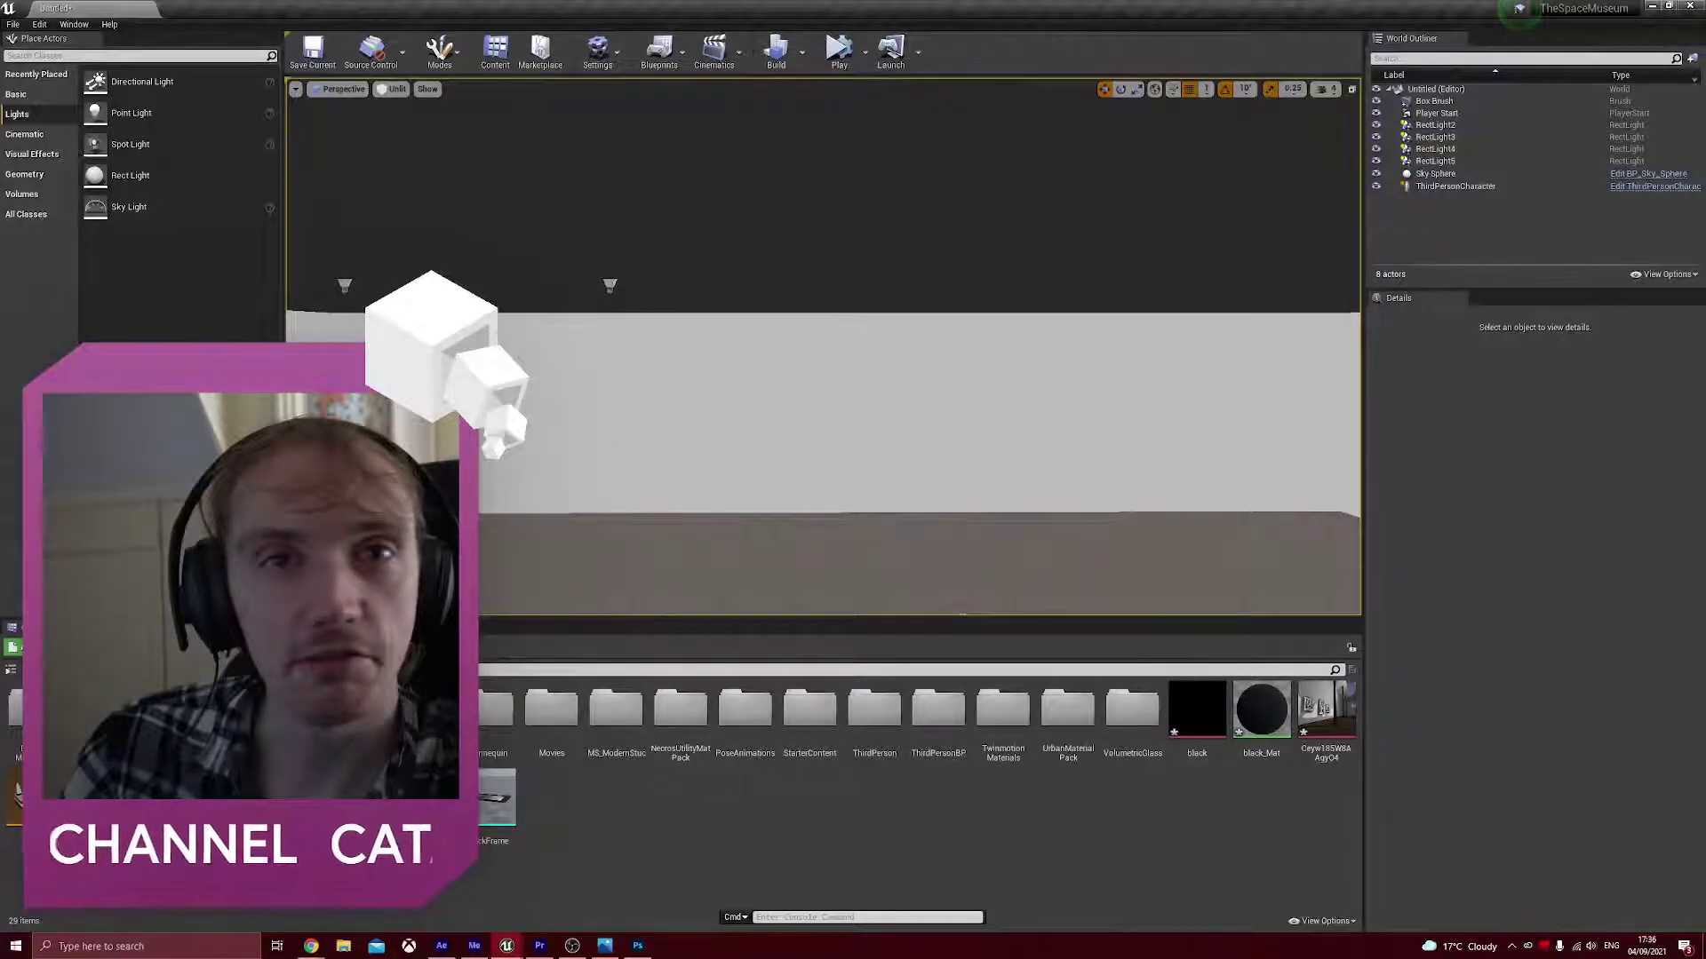
{"action": "left_click", "coordinate": [609, 284]}
{"action": "left_click_drag", "start_coordinate": [1042, 269], "coordinate": [1025, 268]}
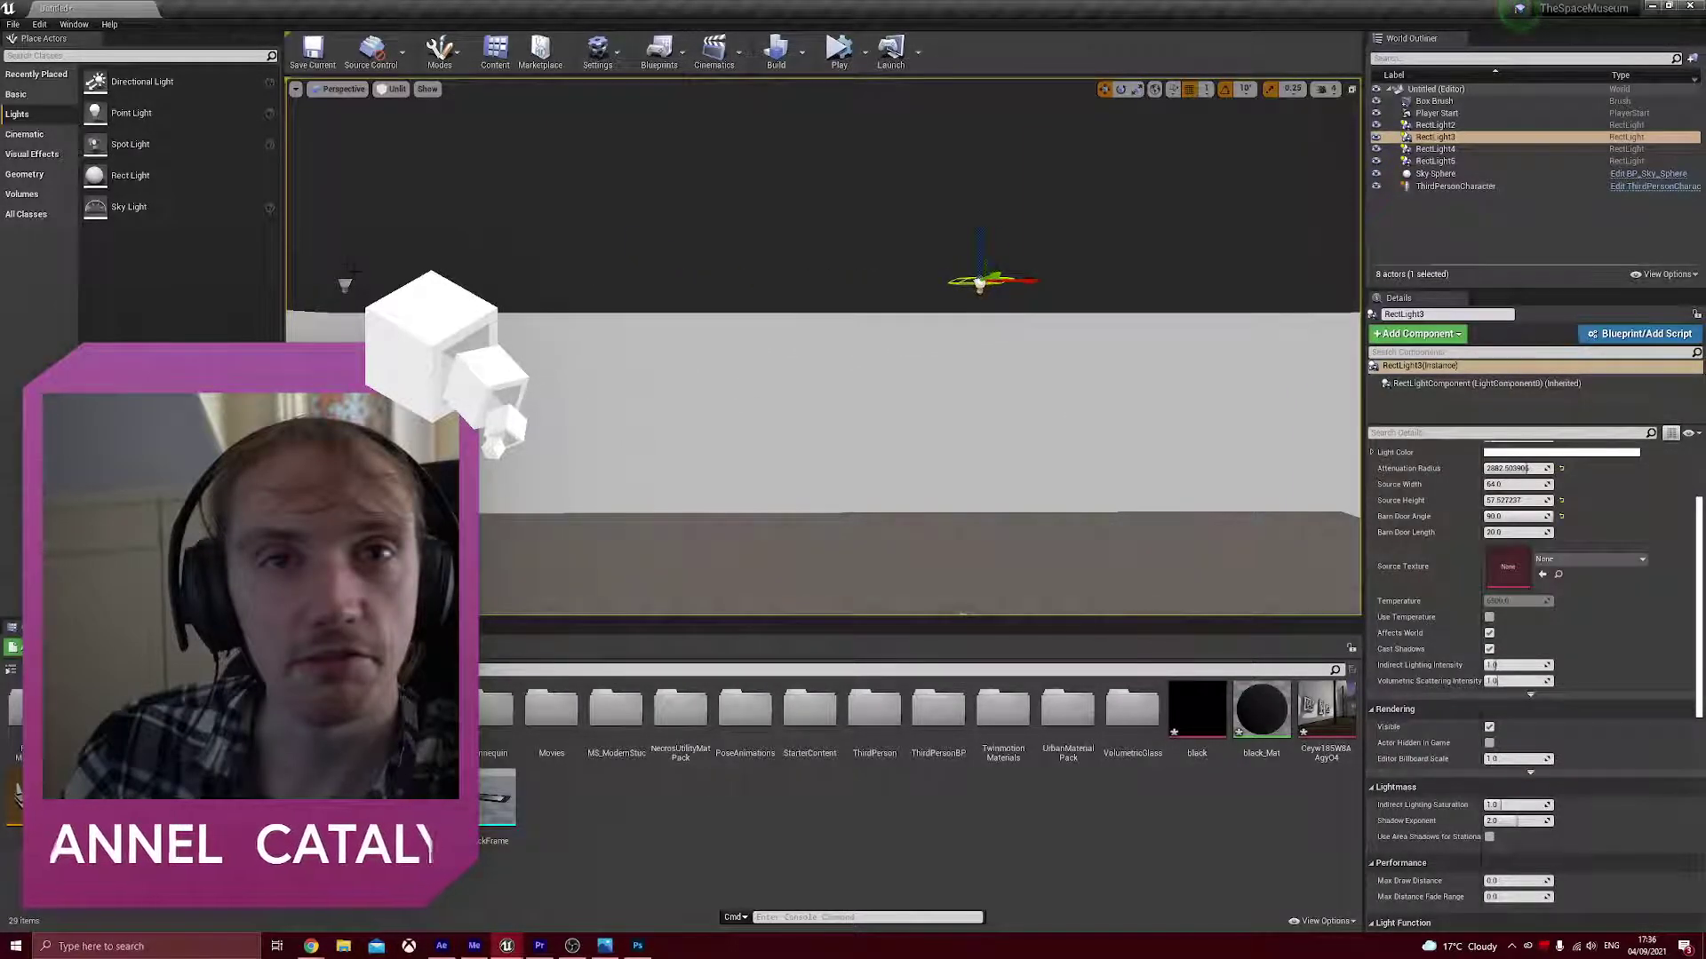
{"action": "left_click", "coordinate": [344, 284]}
{"action": "left_click_drag", "start_coordinate": [384, 279], "coordinate": [583, 279]}
- Show the viewport lit and examine how the row of Rect Lights illuminates the walls and floor
{"action": "left_click", "coordinate": [391, 89]}
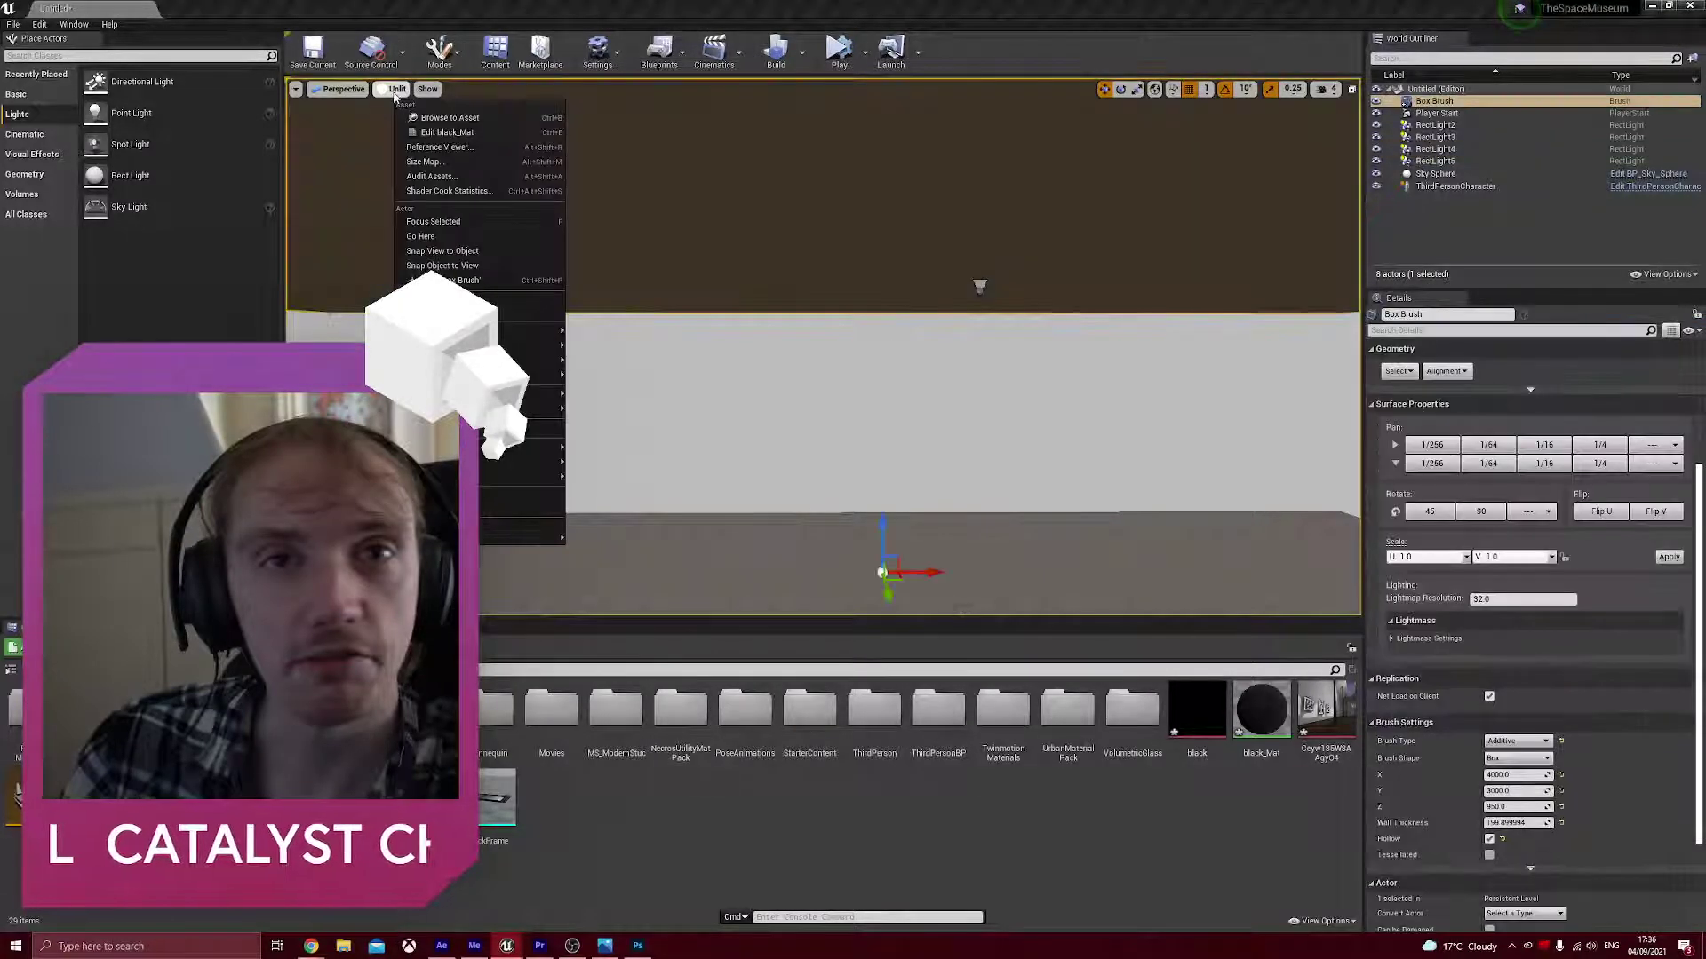
{"action": "left_click", "coordinate": [417, 115]}
{"action": "right_click_drag", "start_coordinate": [658, 290], "coordinate": [658, 373]}
{"action": "key", "text": "s"}
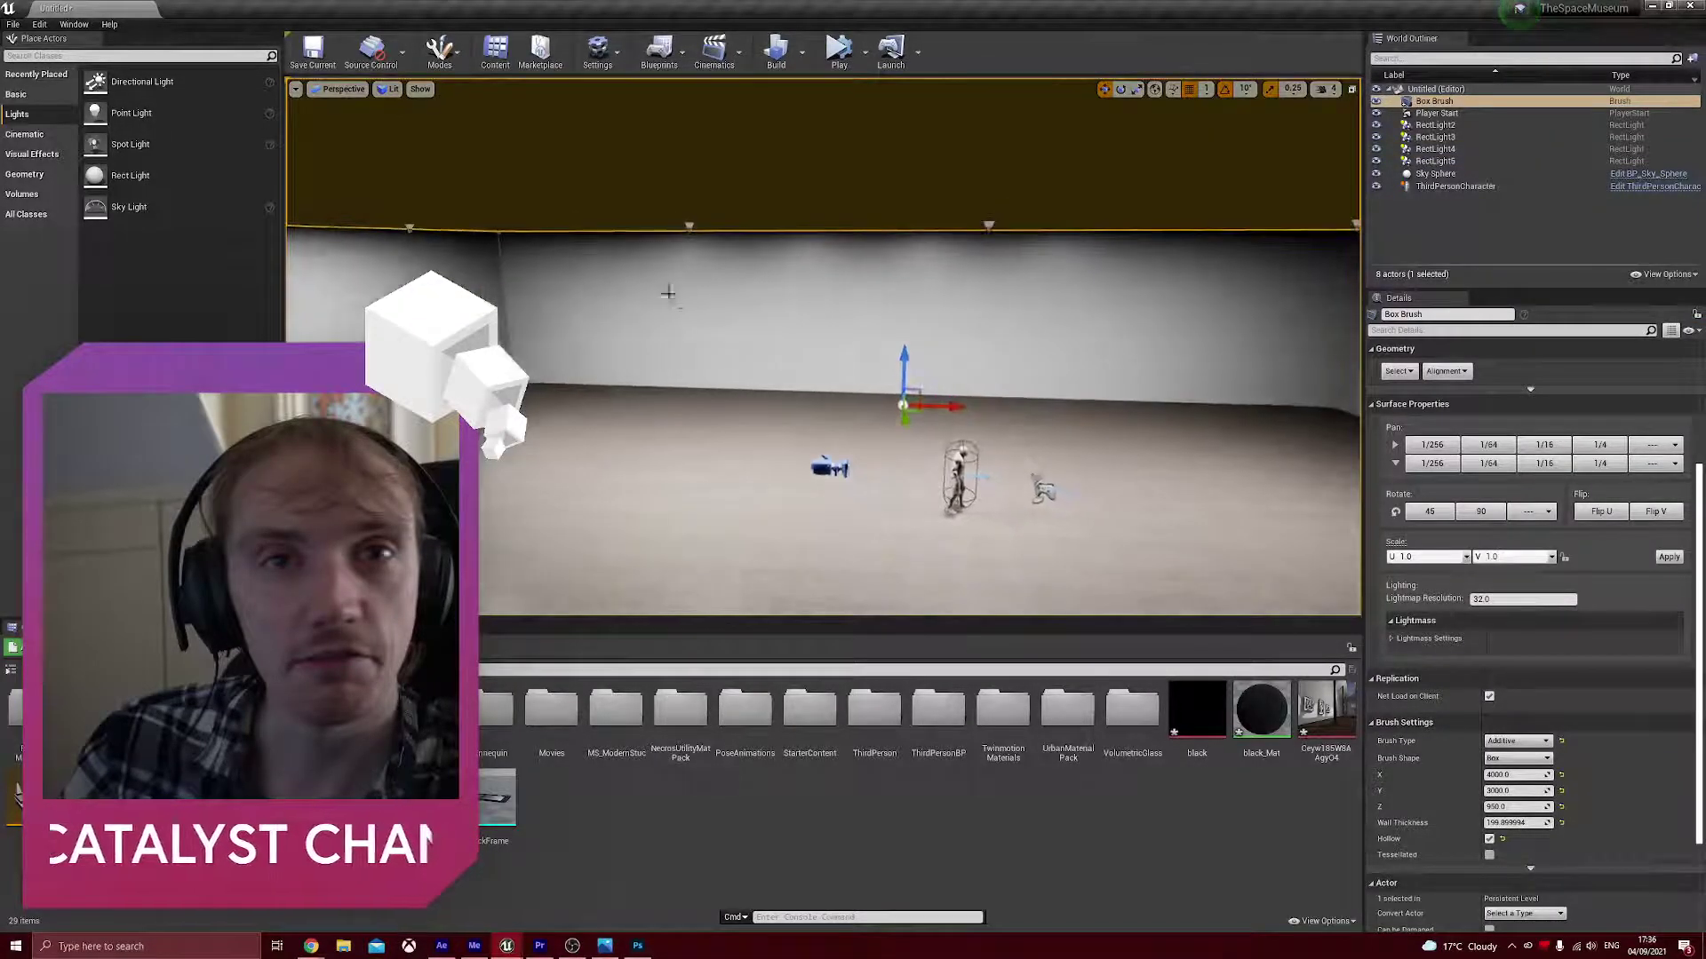
{"action": "left_click", "coordinate": [660, 293]}
{"action": "mouse_move", "coordinate": [719, 430]}
{"action": "right_mouse_down"}
{"action": "mouse_move", "coordinate": [613, 430]}
{"action": "mouse_move", "coordinate": [597, 497]}
{"action": "mouse_move", "coordinate": [942, 435]}
{"action": "mouse_move", "coordinate": [738, 451]}
{"action": "right_mouse_up"}
{"action": "key", "text": "s"}
{"action": "key", "text": "a"}
{"action": "key", "text": "d"}
- Show the viewport unlit and select all four Rect Lights of the ceiling row together
{"action": "left_click", "coordinate": [391, 89]}
{"action": "left_click", "coordinate": [411, 135]}
{"action": "mouse_move", "coordinate": [675, 373]}
{"action": "right_mouse_down"}
{"action": "mouse_move", "coordinate": [568, 382]}
{"action": "mouse_move", "coordinate": [622, 380]}
{"action": "mouse_move", "coordinate": [622, 356]}
{"action": "mouse_move", "coordinate": [586, 355]}
{"action": "right_mouse_up"}
{"action": "left_click", "coordinate": [659, 256]}
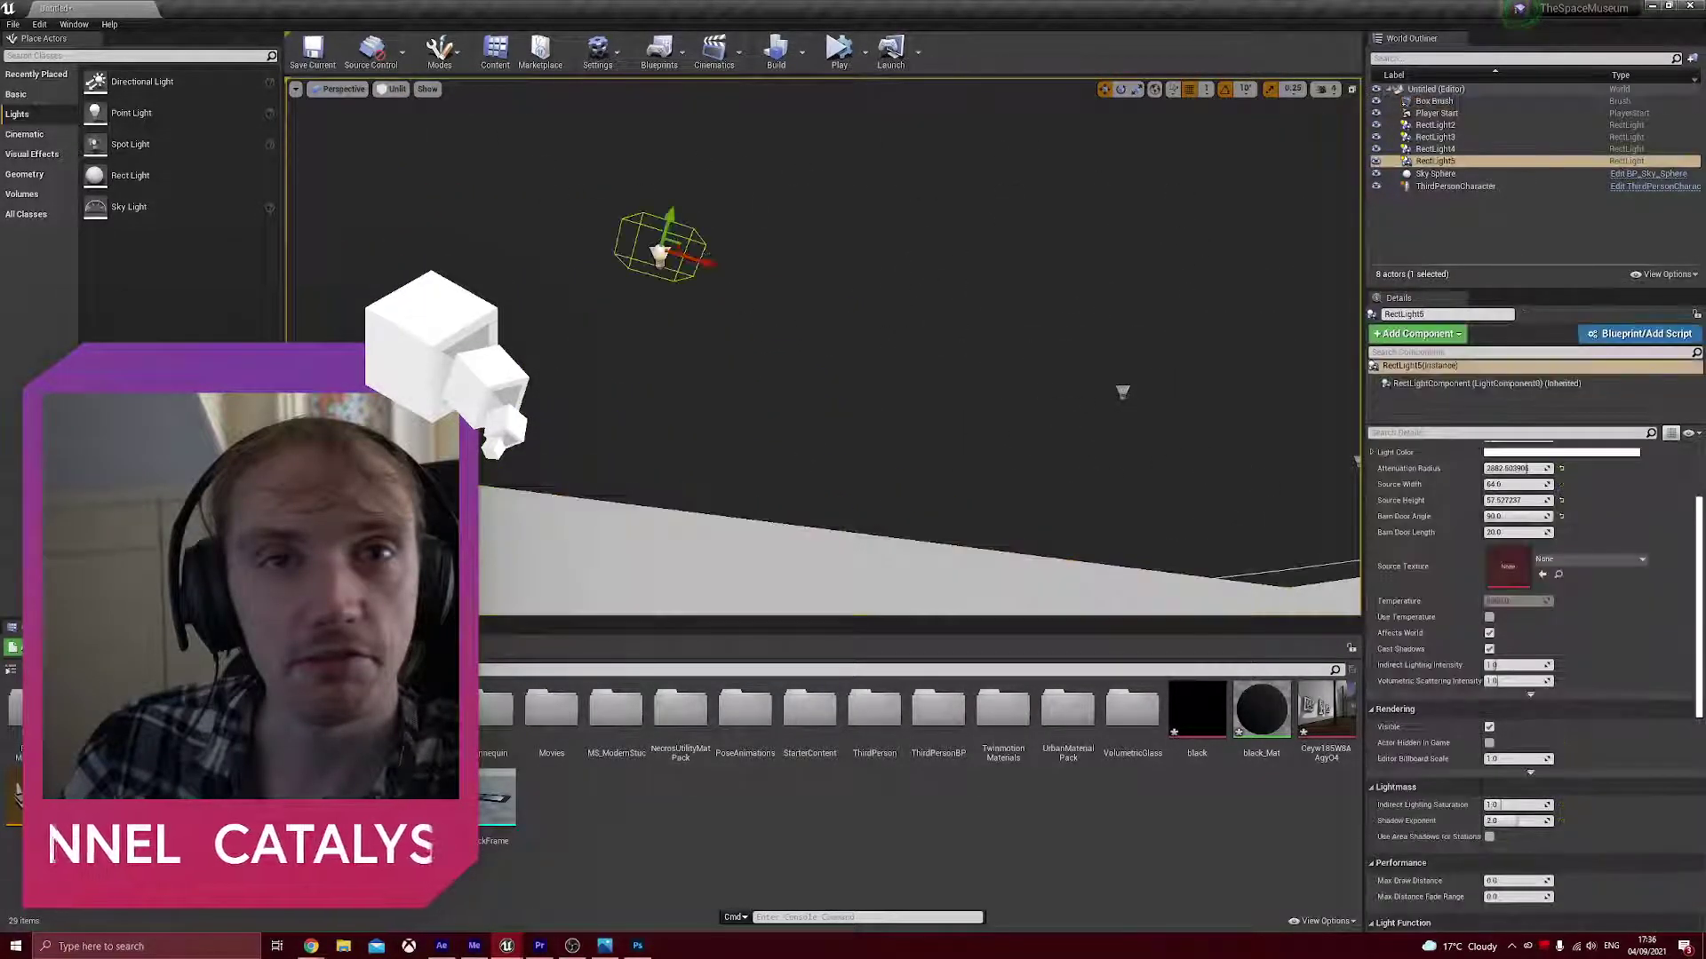
{"action": "right_click", "coordinate": [990, 412]}
{"action": "left_click", "coordinate": [661, 255]}
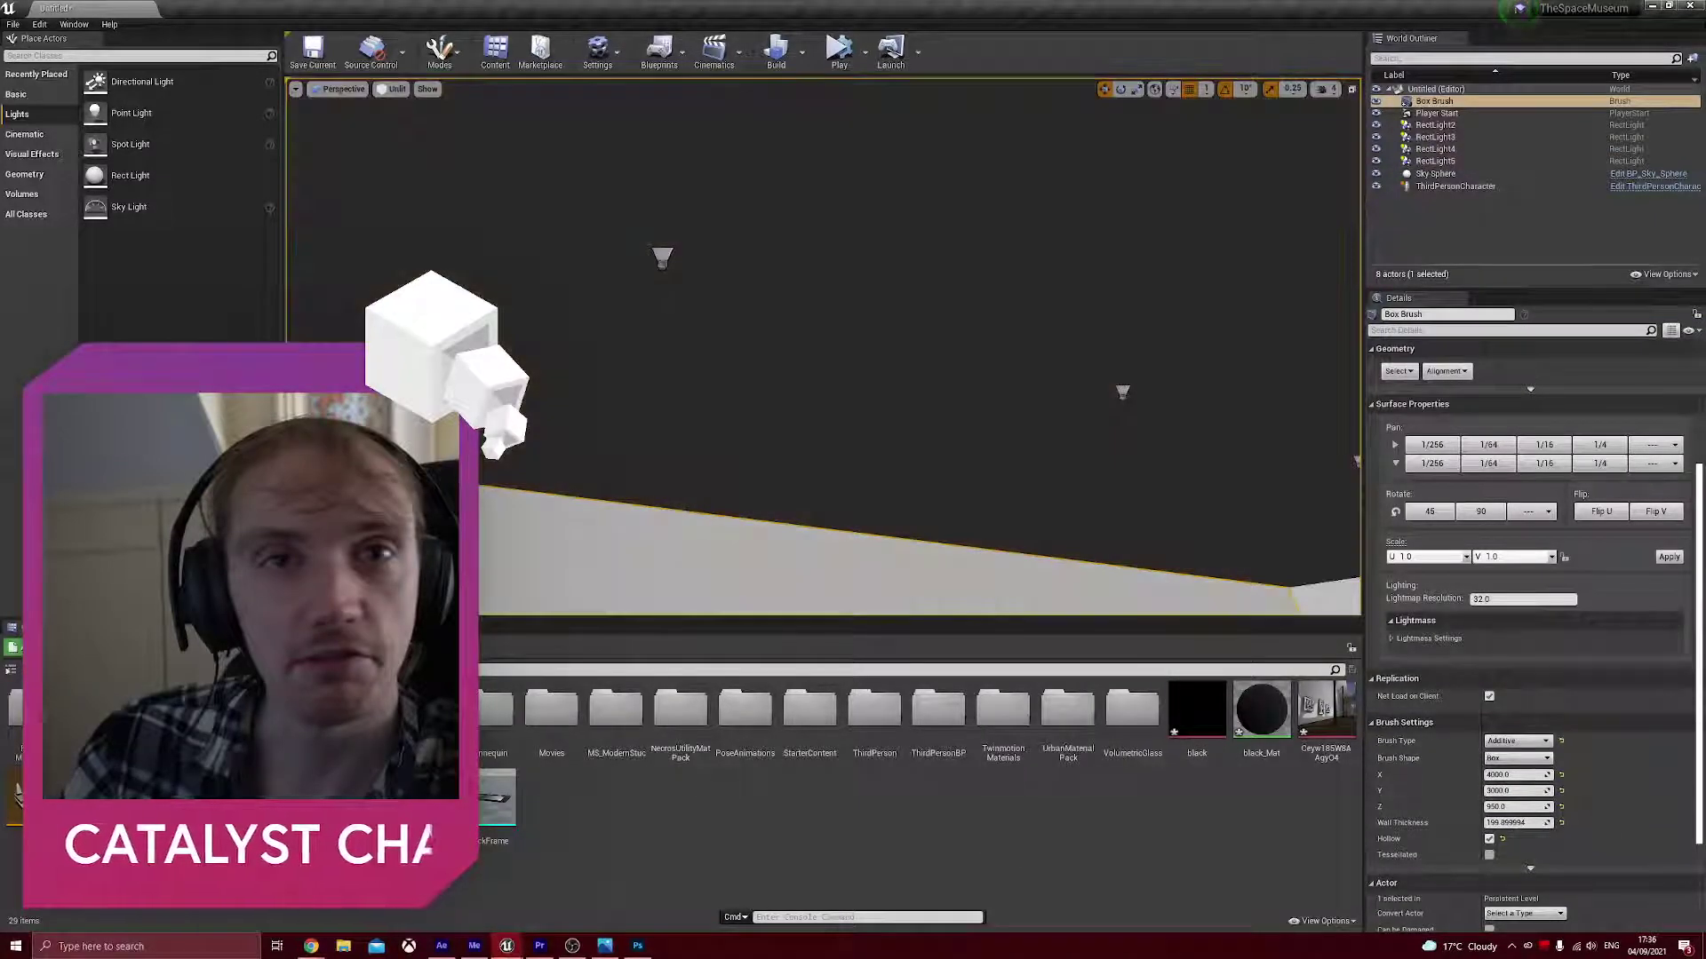
{"action": "left_click", "coordinate": [662, 253]}
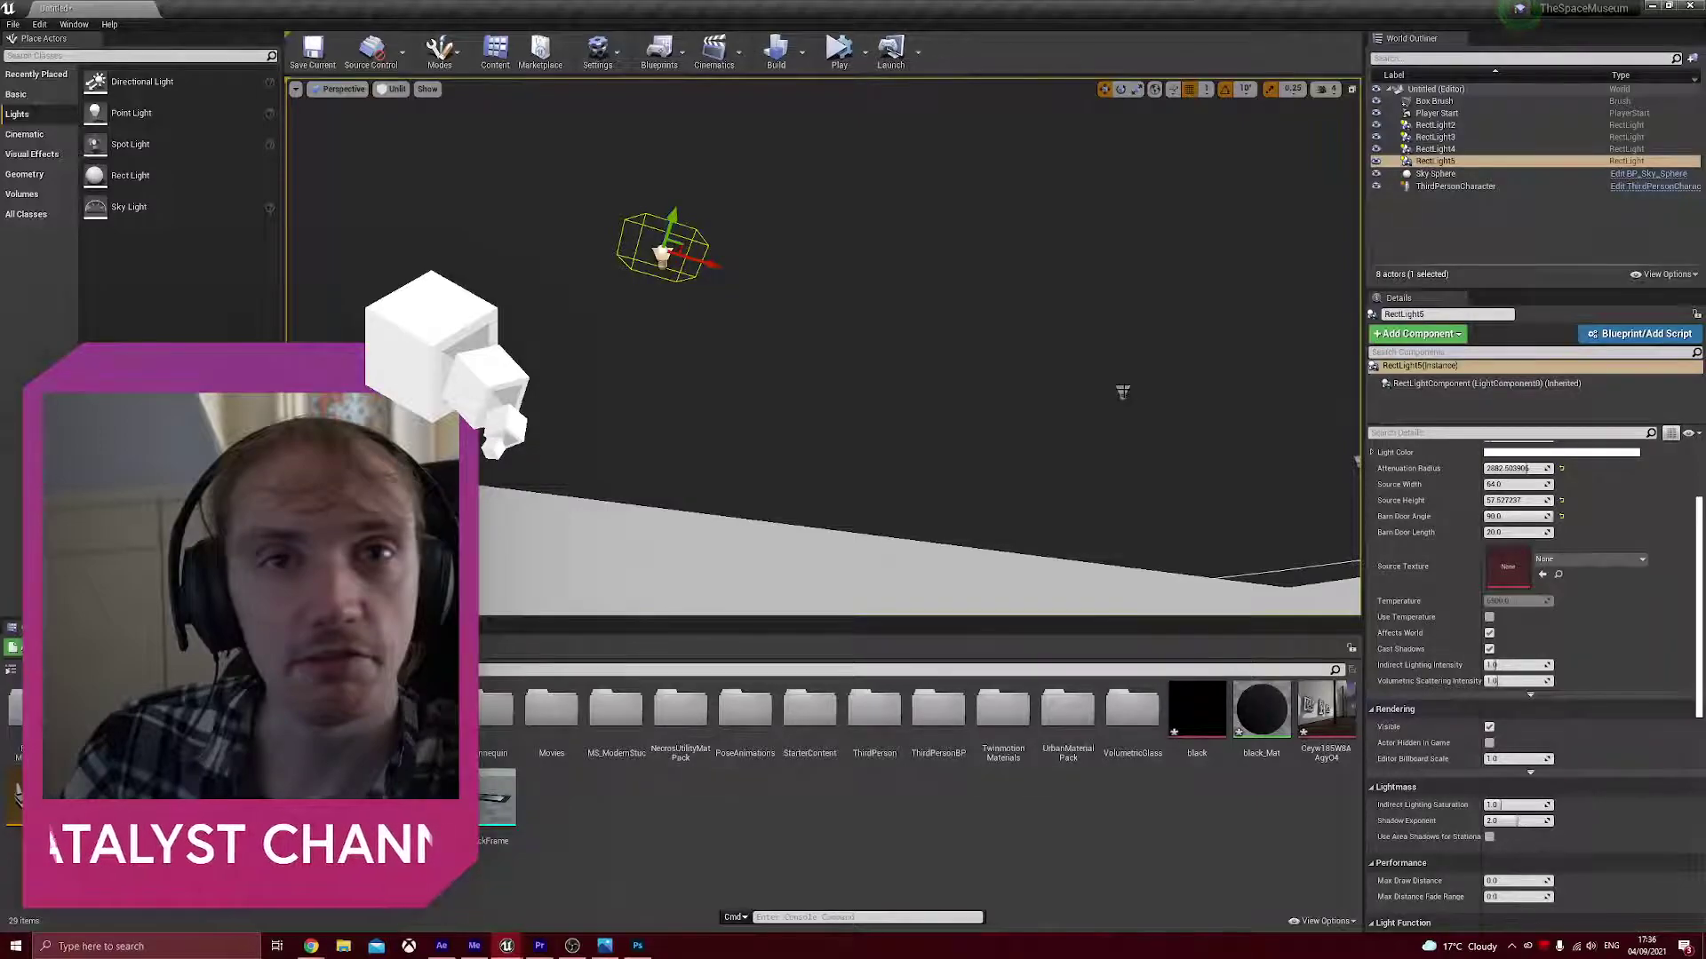
{"action": "left_click", "coordinate": [1122, 392], "text": "ctrl"}
{"action": "key", "text": "f"}
{"action": "left_click", "coordinate": [950, 413], "text": "ctrl"}
{"action": "right_click_drag", "start_coordinate": [949, 413], "coordinate": [785, 327]}
{"action": "left_click", "coordinate": [760, 298], "text": "ctrl"}
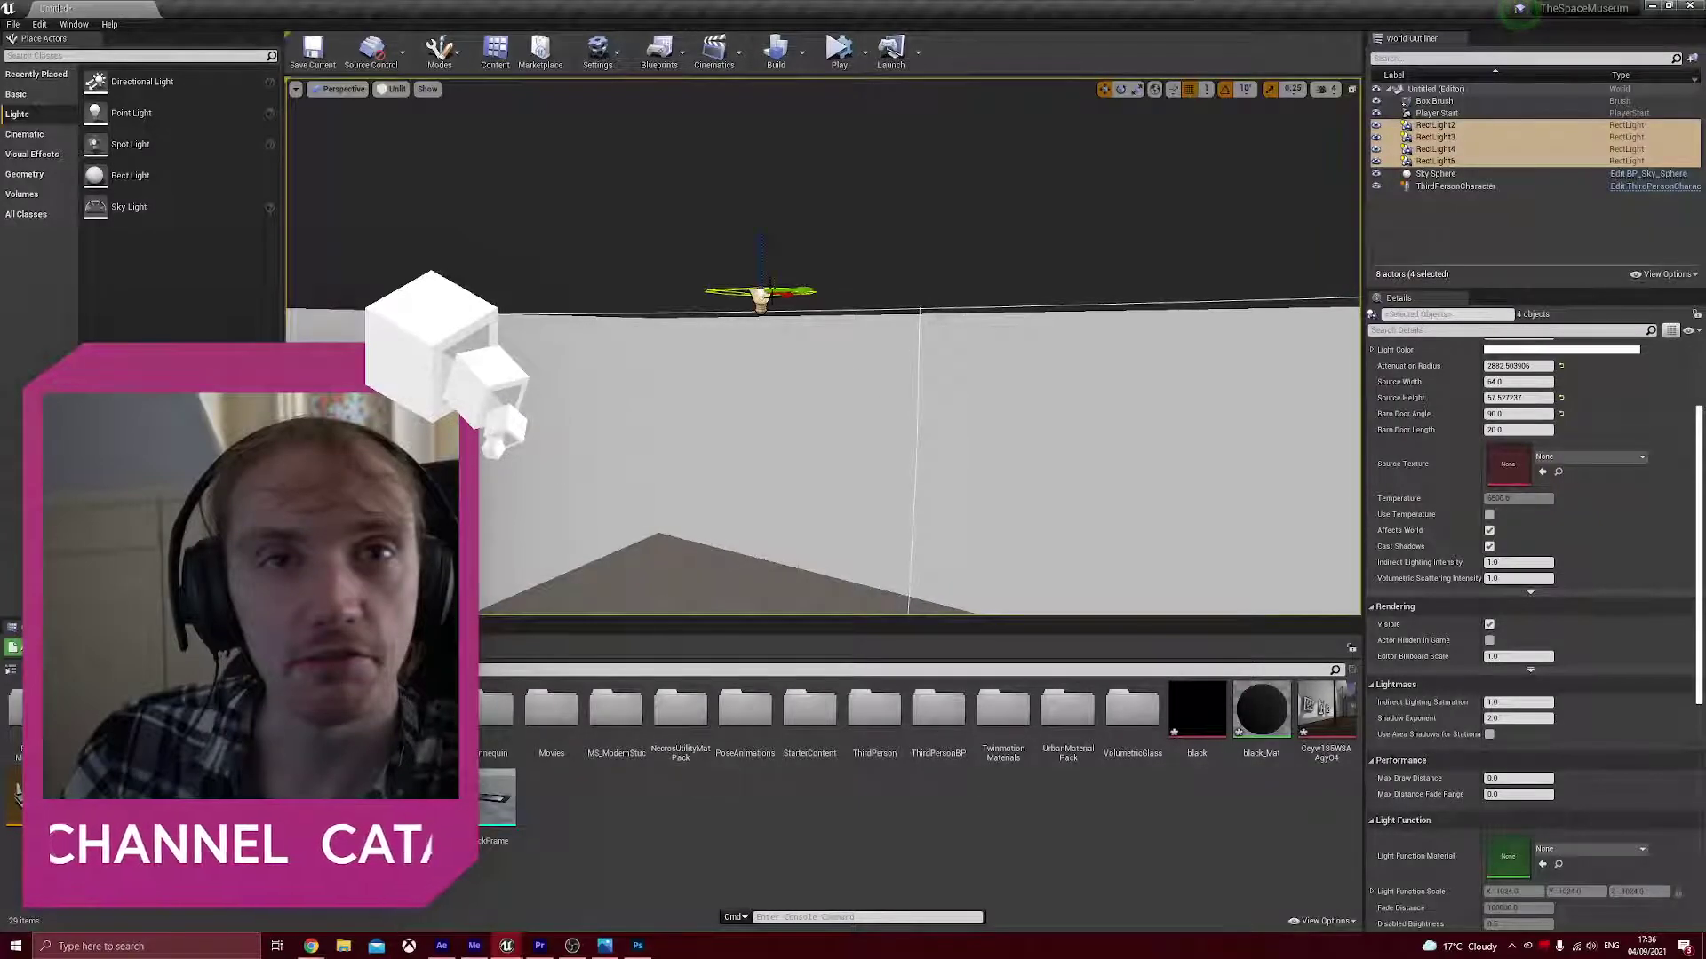
- Slide the four selected Rect Lights sideways across the room and delete them from the level
{"action": "left_click_drag", "start_coordinate": [798, 289], "coordinate": [963, 278]}
{"action": "right_click_drag", "start_coordinate": [864, 366], "coordinate": [955, 400]}
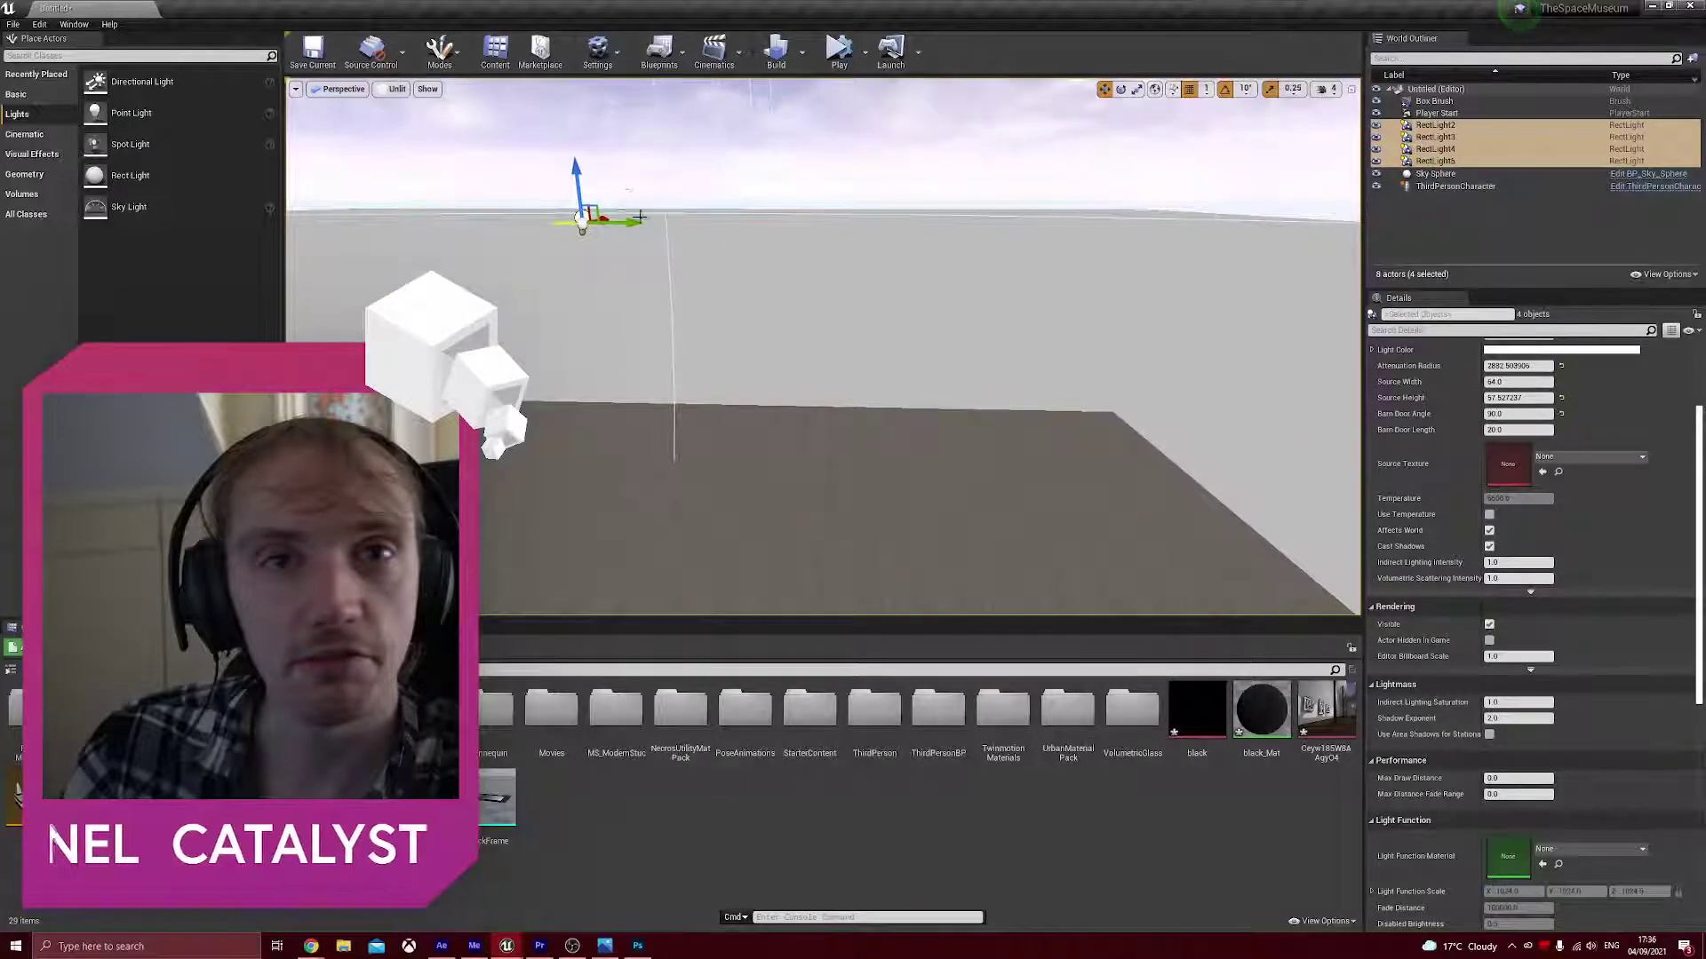
{"action": "left_click_drag", "start_coordinate": [668, 228], "coordinate": [692, 230]}
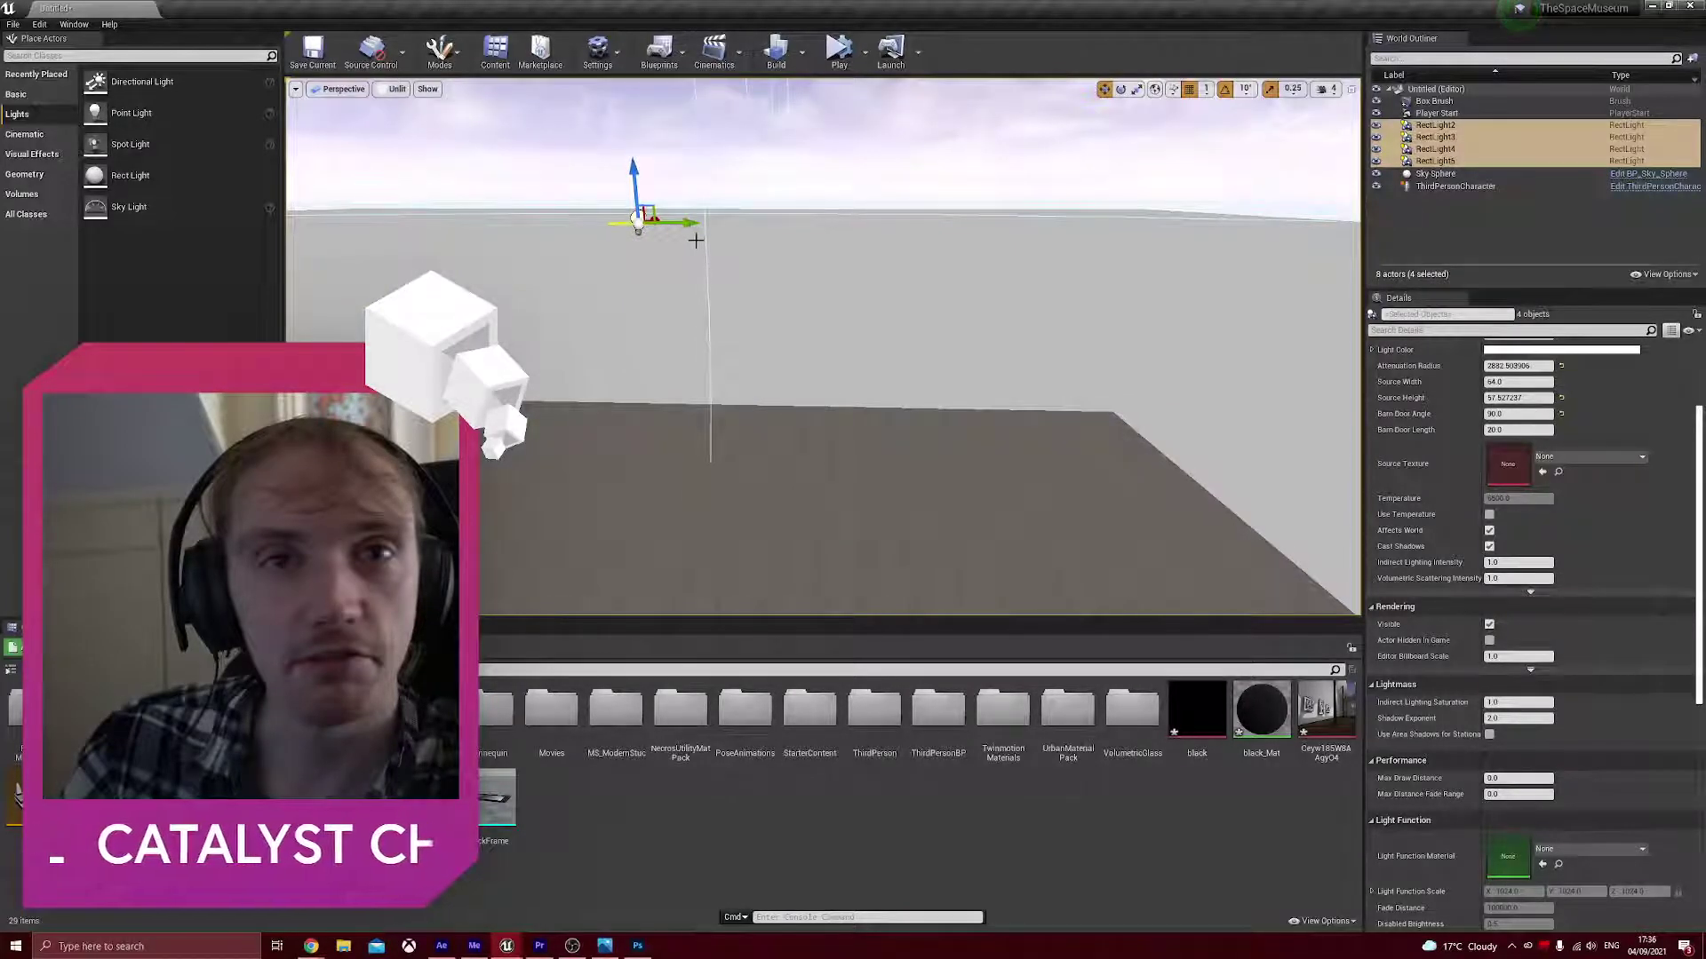
{"action": "key", "text": "Delete"}
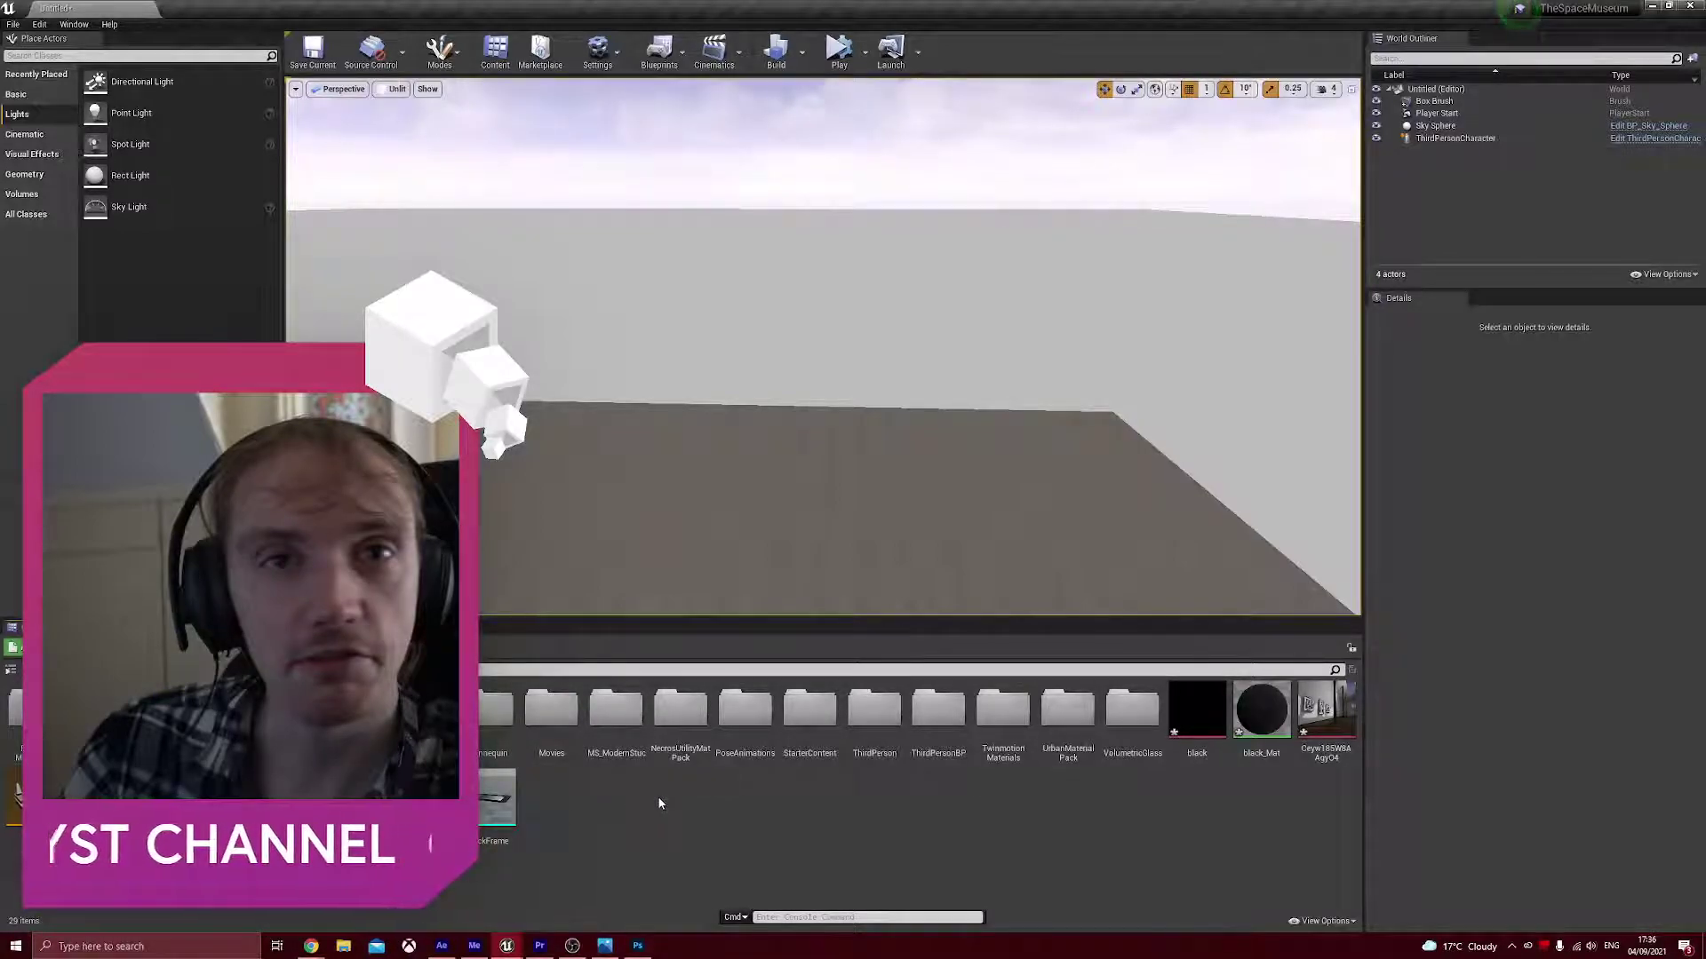
- Place a B_FluorescentLight_01 from the InteractiveLights example blueprints in the room and show the viewport lit
{"action": "double_click", "coordinate": [399, 709]}
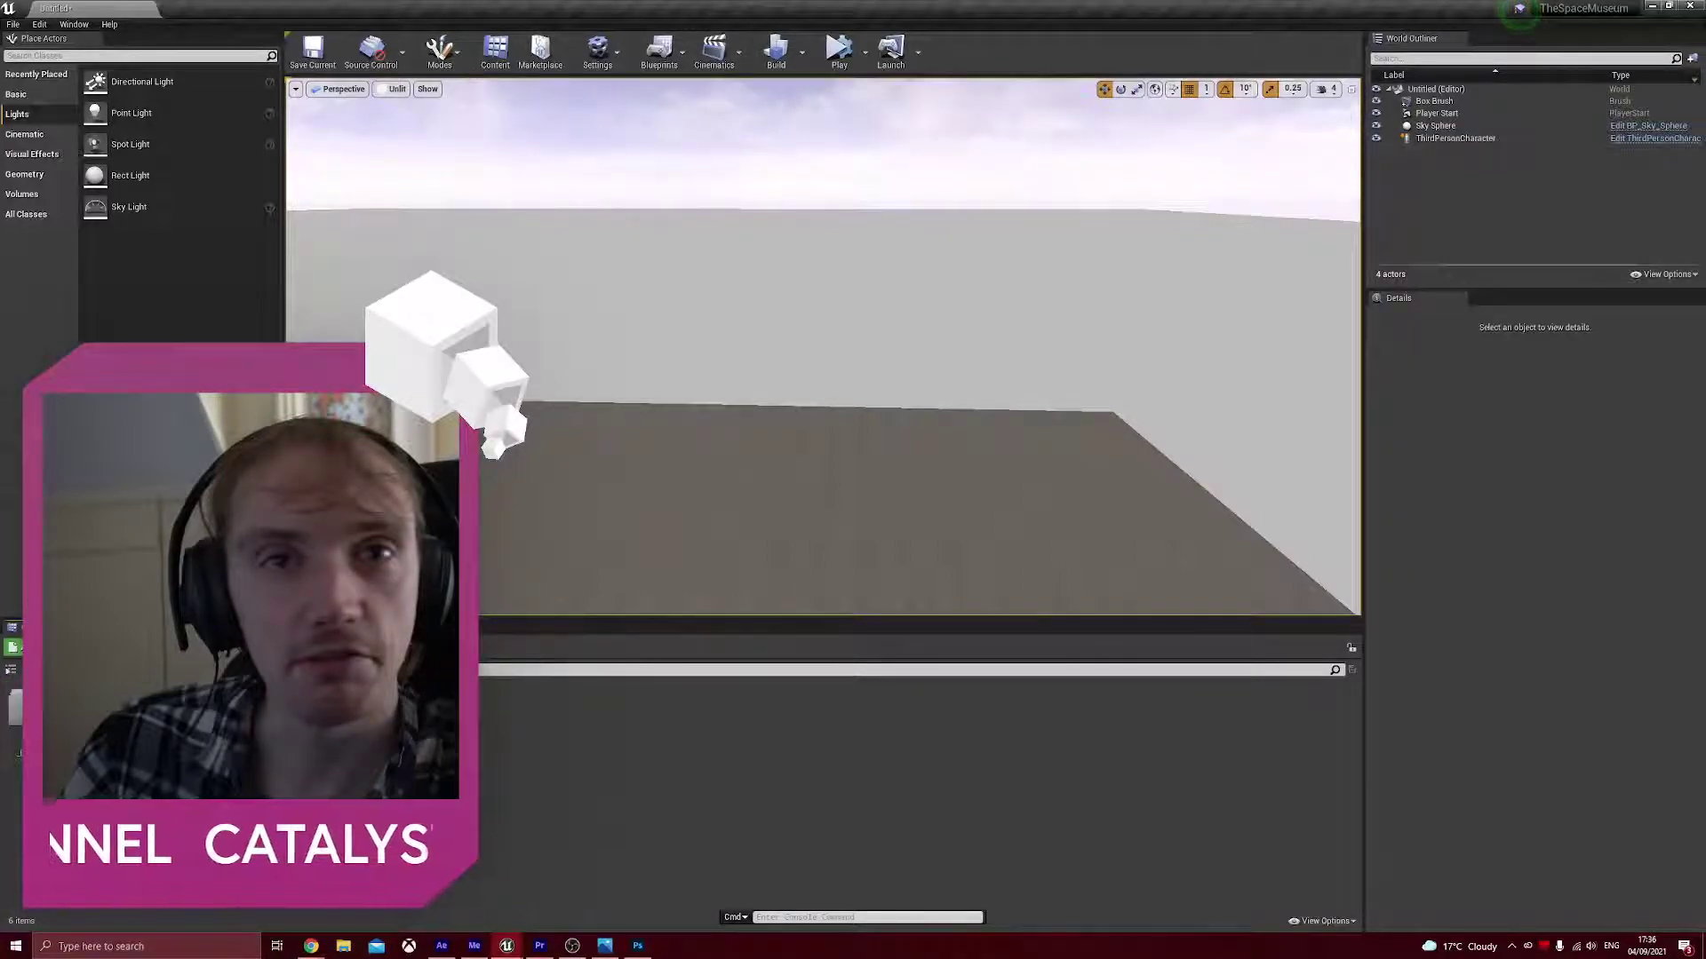
{"action": "double_click", "coordinate": [20, 709]}
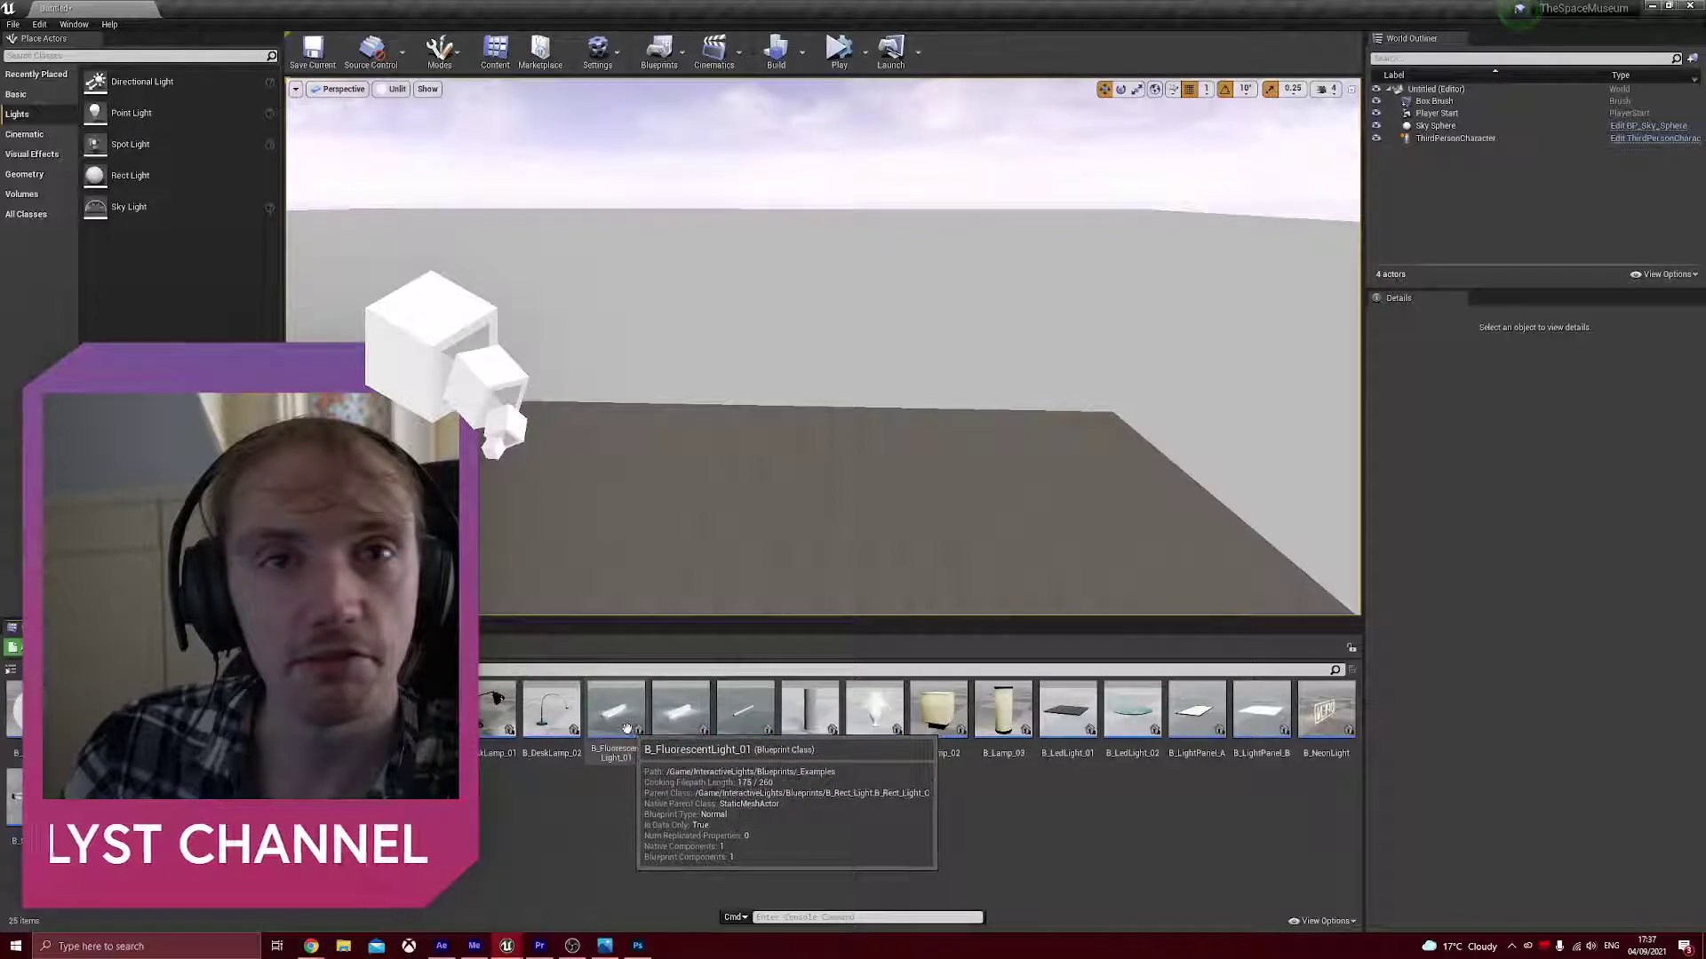
{"action": "left_click_drag", "start_coordinate": [628, 728], "coordinate": [713, 474]}
{"action": "right_click_drag", "start_coordinate": [735, 455], "coordinate": [902, 472]}
{"action": "left_click", "coordinate": [392, 89]}
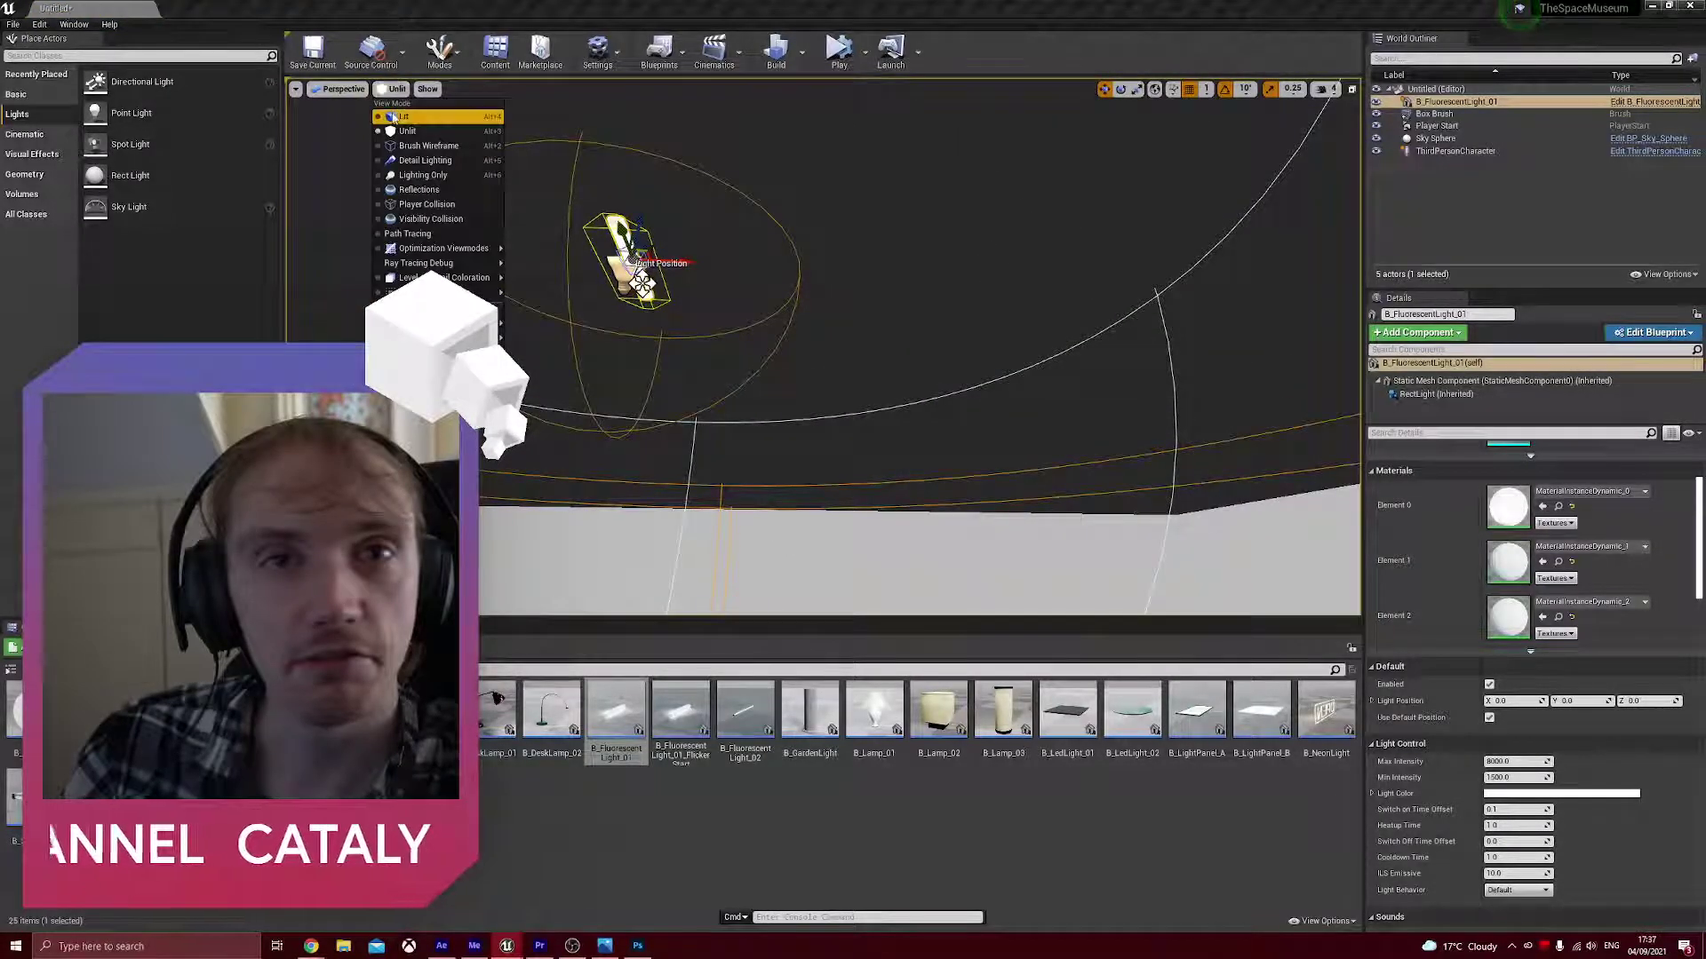
{"action": "left_click", "coordinate": [404, 114]}
{"action": "right_click_drag", "start_coordinate": [642, 282], "coordinate": [668, 302]}
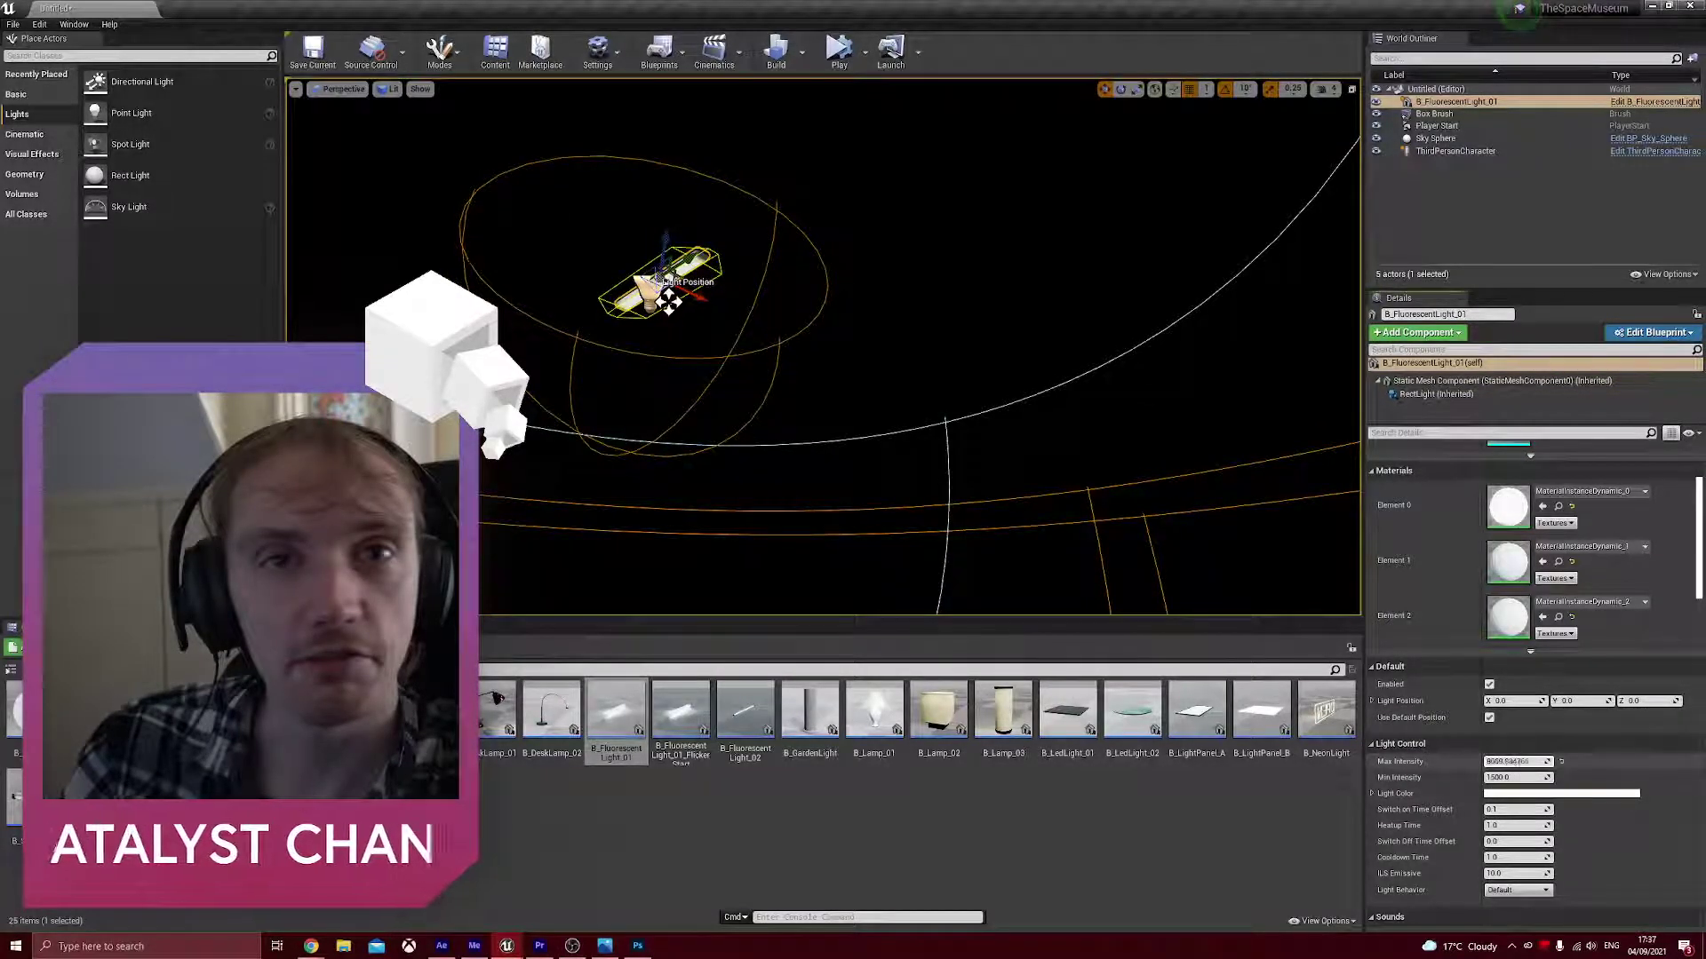
- Raise the Max Intensity of the placed fluorescent light and look at its effect on the room
{"action": "left_click_drag", "start_coordinate": [1515, 762], "coordinate": [1564, 761]}
{"action": "right_click_drag", "start_coordinate": [799, 355], "coordinate": [764, 377]}
{"action": "key", "text": "f"}
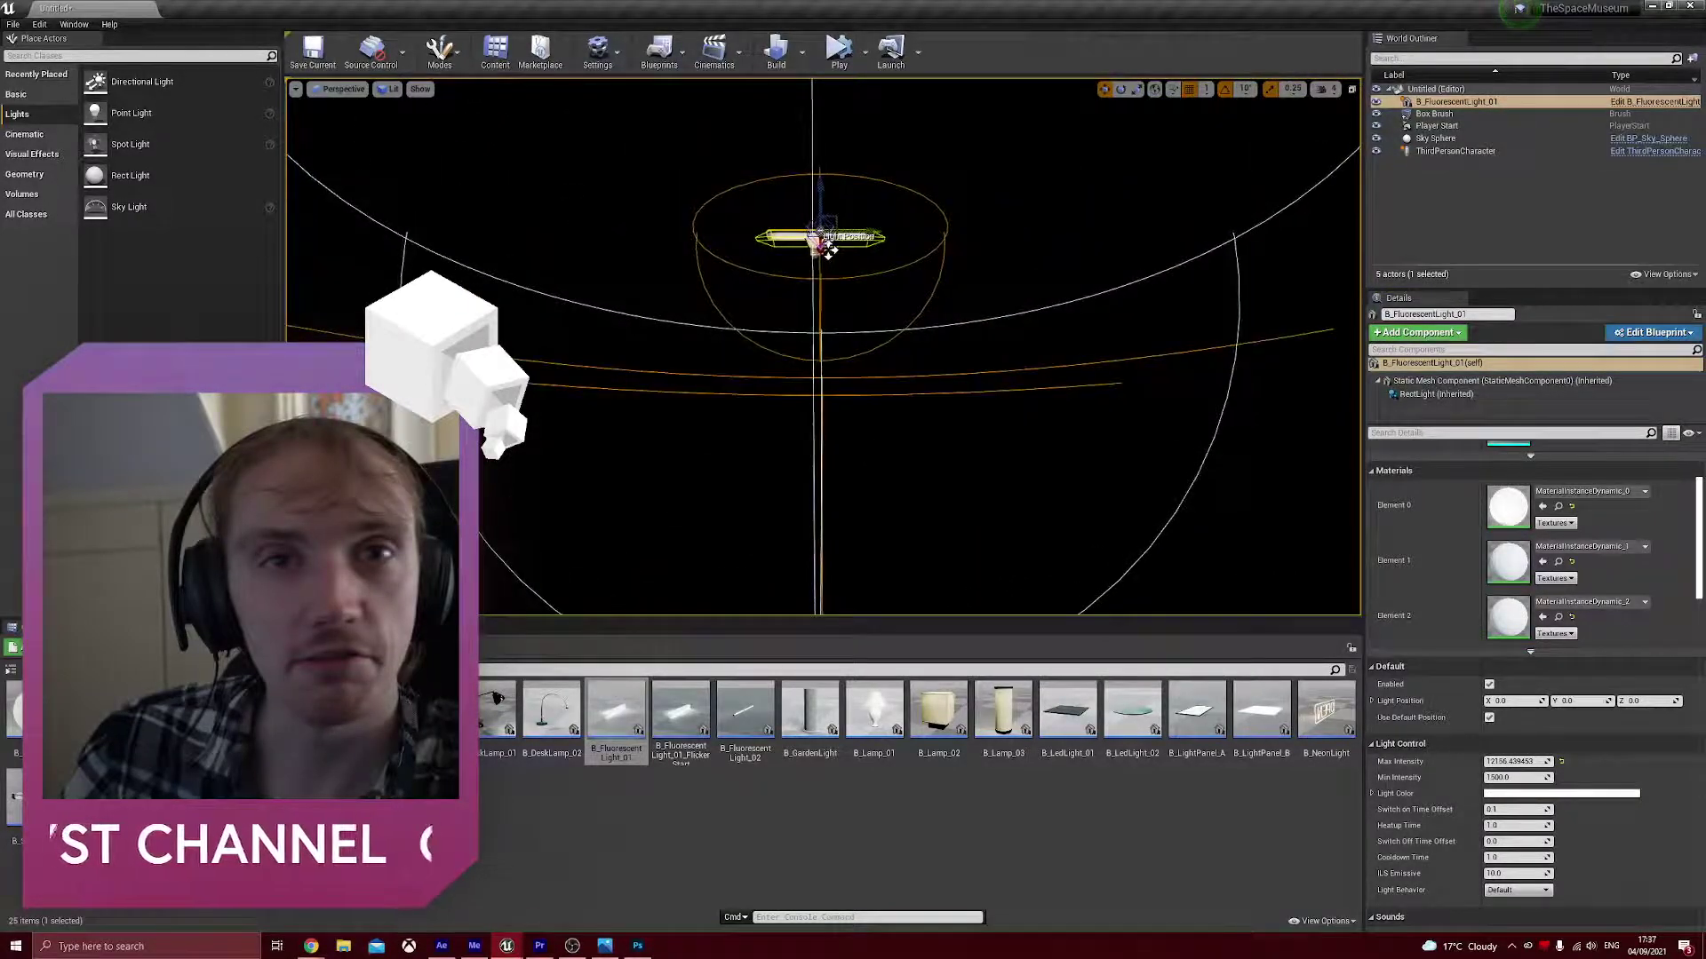
- Replace the fluorescent light with a B_FluorescentLight_01_FlickerStart and look through its light, sound and flickering settings
{"action": "key", "text": "Delete"}
{"action": "left_click_drag", "start_coordinate": [681, 711], "coordinate": [687, 357]}
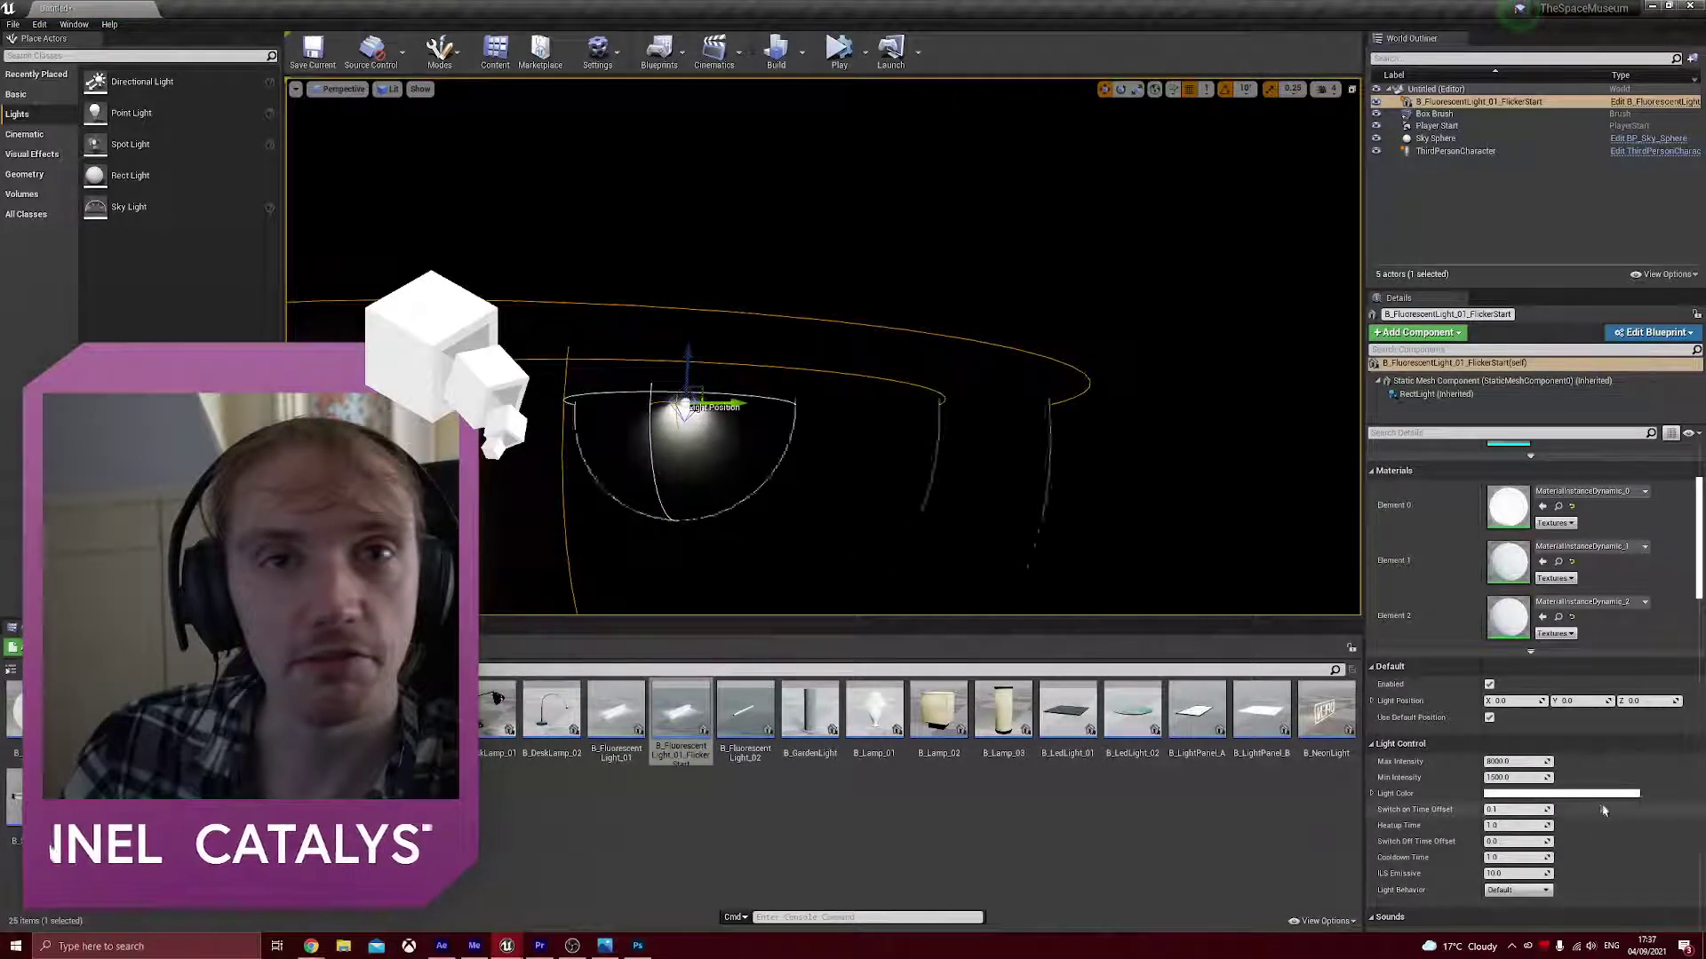
{"action": "scroll", "coordinate": [1534, 828], "scroll_direction": "down", "scroll_amount": 1}
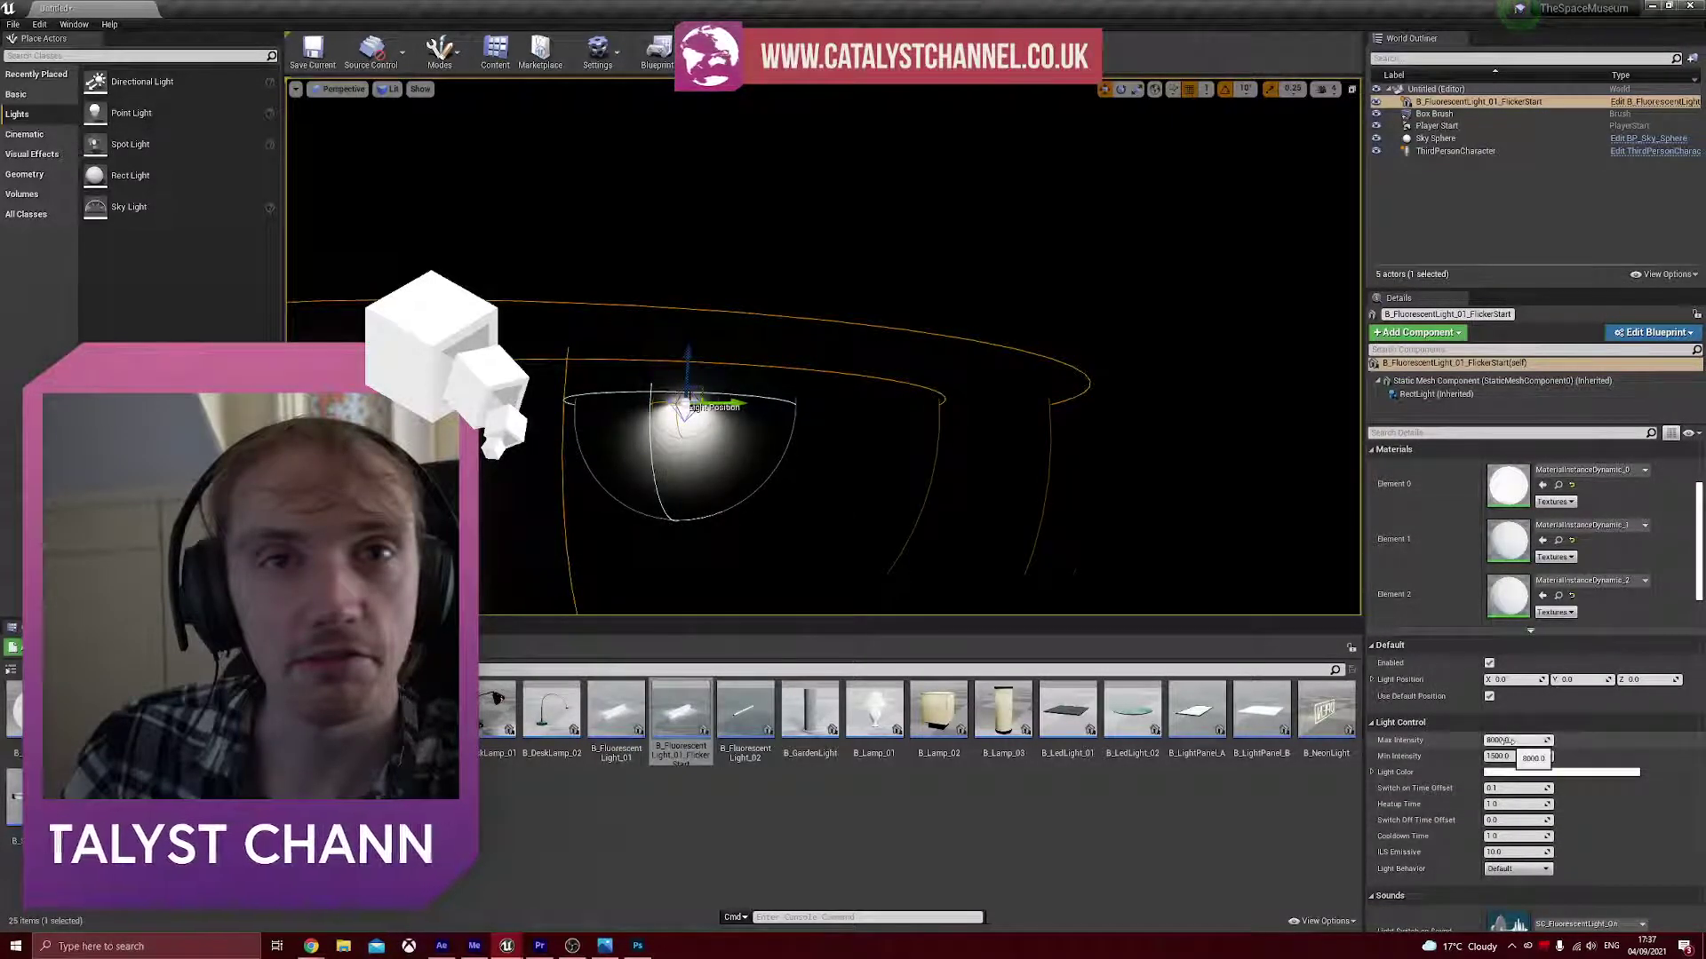
{"action": "left_click", "coordinate": [1371, 680]}
{"action": "left_click", "coordinate": [1371, 680]}
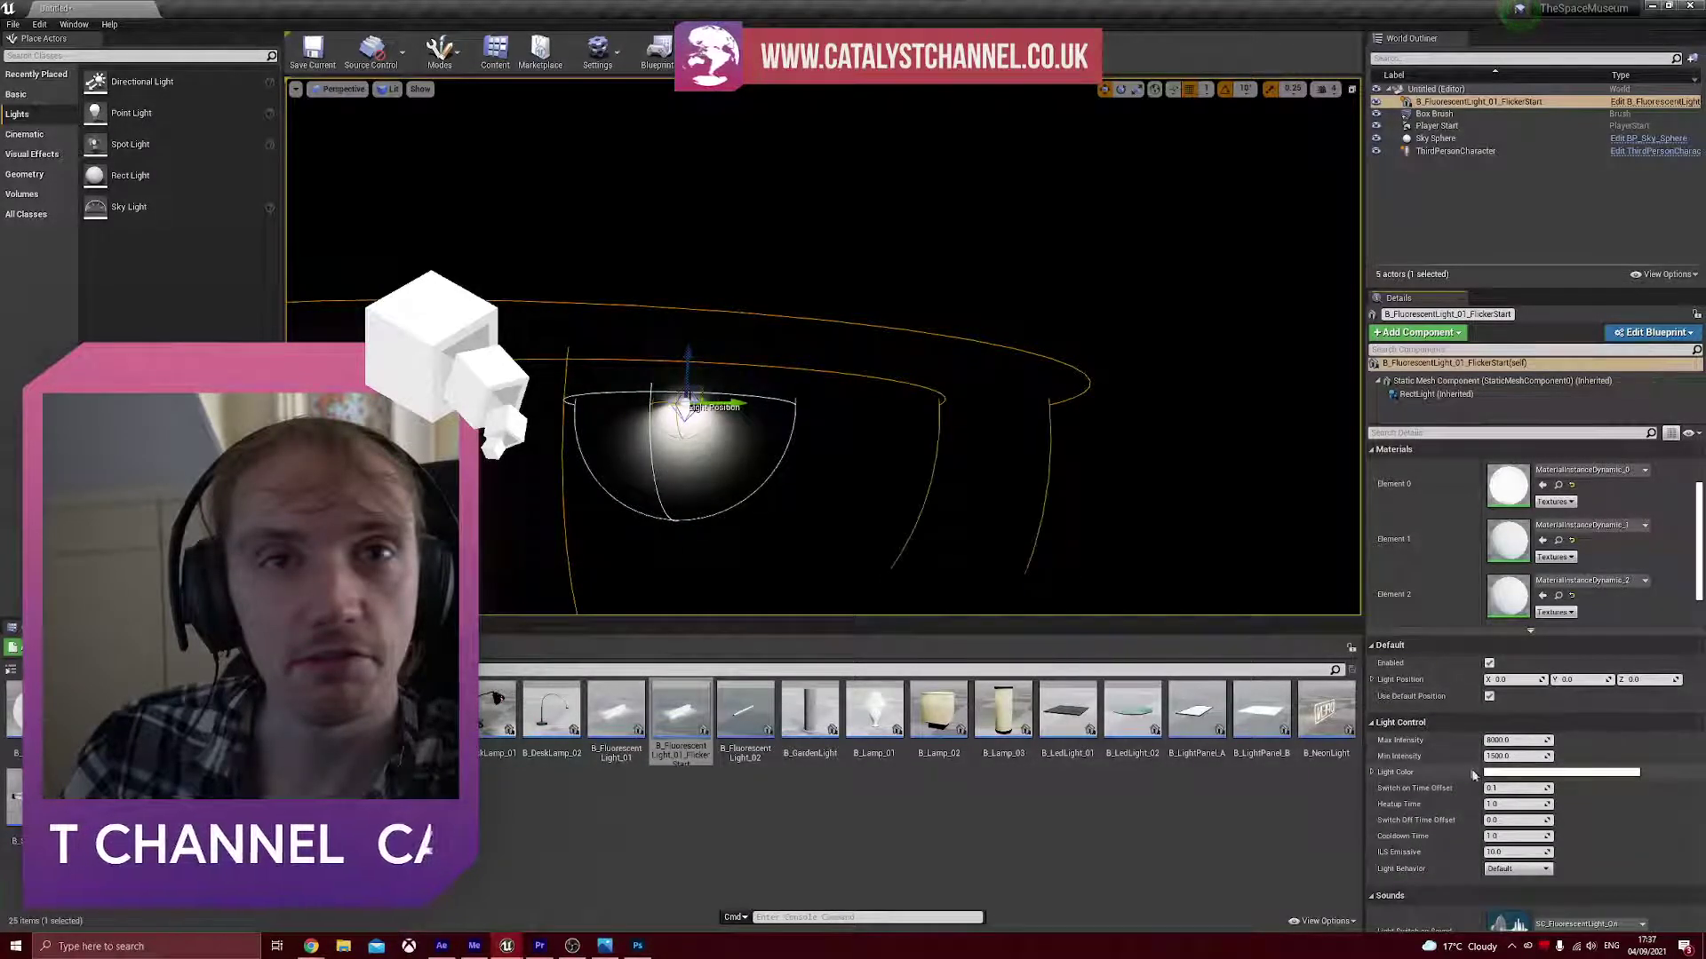
{"action": "scroll", "coordinate": [1466, 755], "scroll_direction": "down", "scroll_amount": 4}
{"action": "scroll", "coordinate": [1470, 761], "scroll_direction": "down", "scroll_amount": 3}
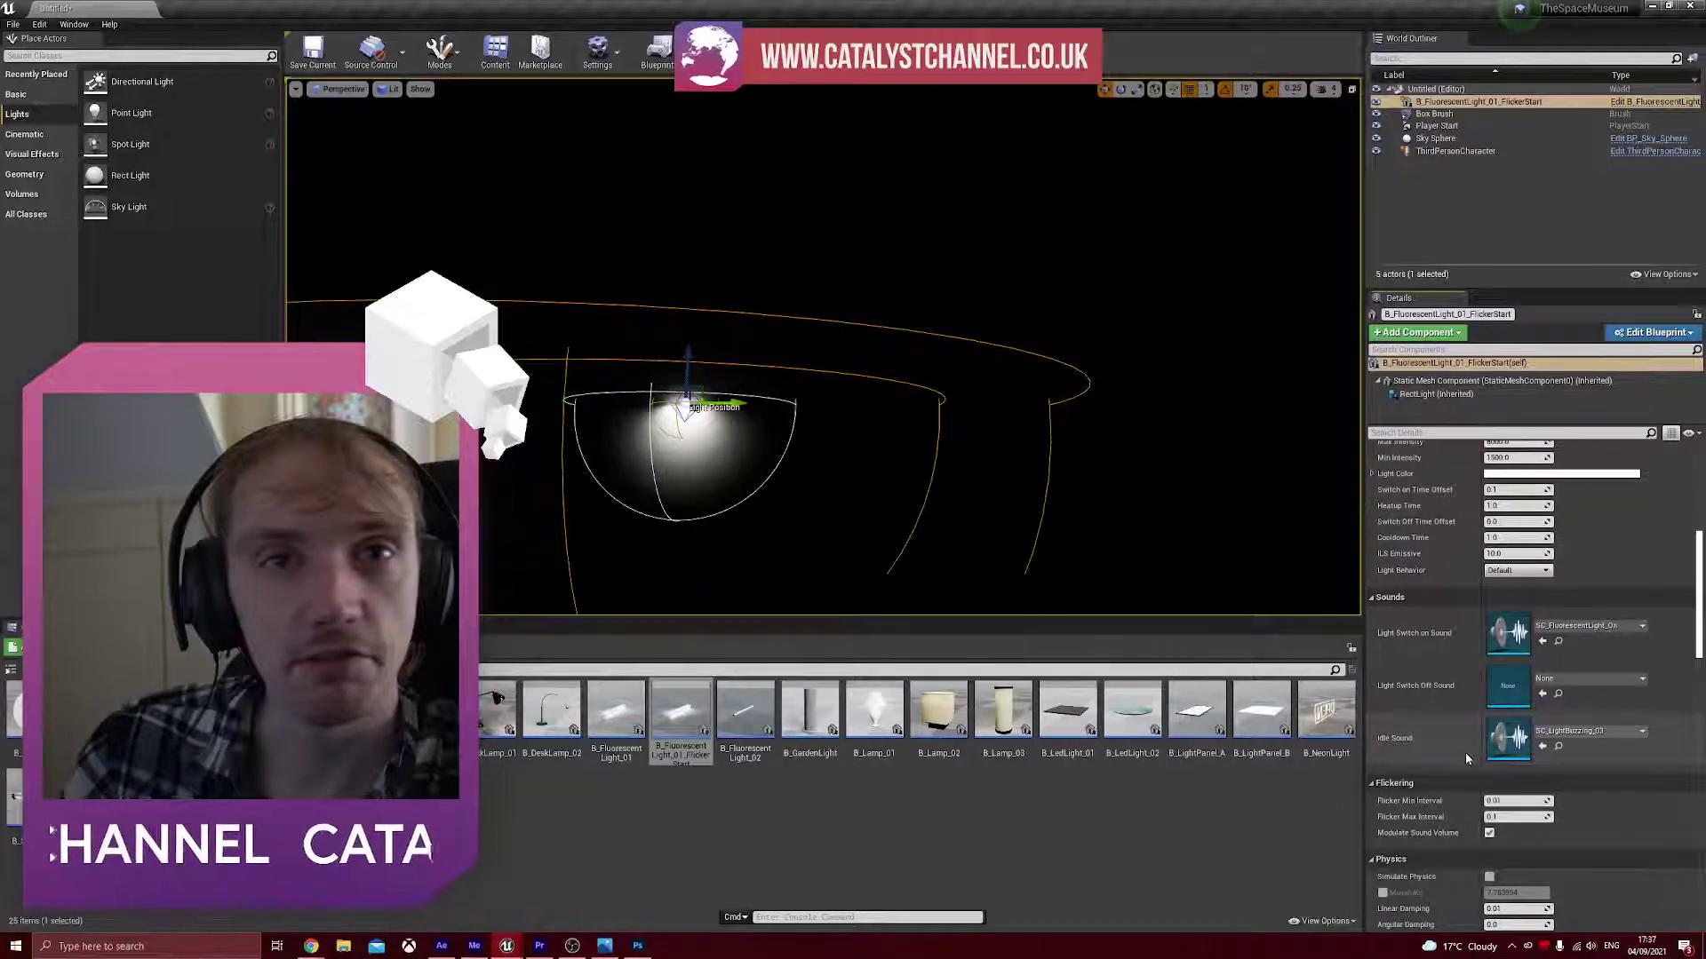
- Enlarge the attenuation radius of the FlickerStart fixture's inherited RectLight component so its light reaches the floor and side wall
{"action": "left_click", "coordinate": [1447, 397]}
{"action": "scroll", "coordinate": [1606, 647], "scroll_direction": "up", "scroll_amount": 8}
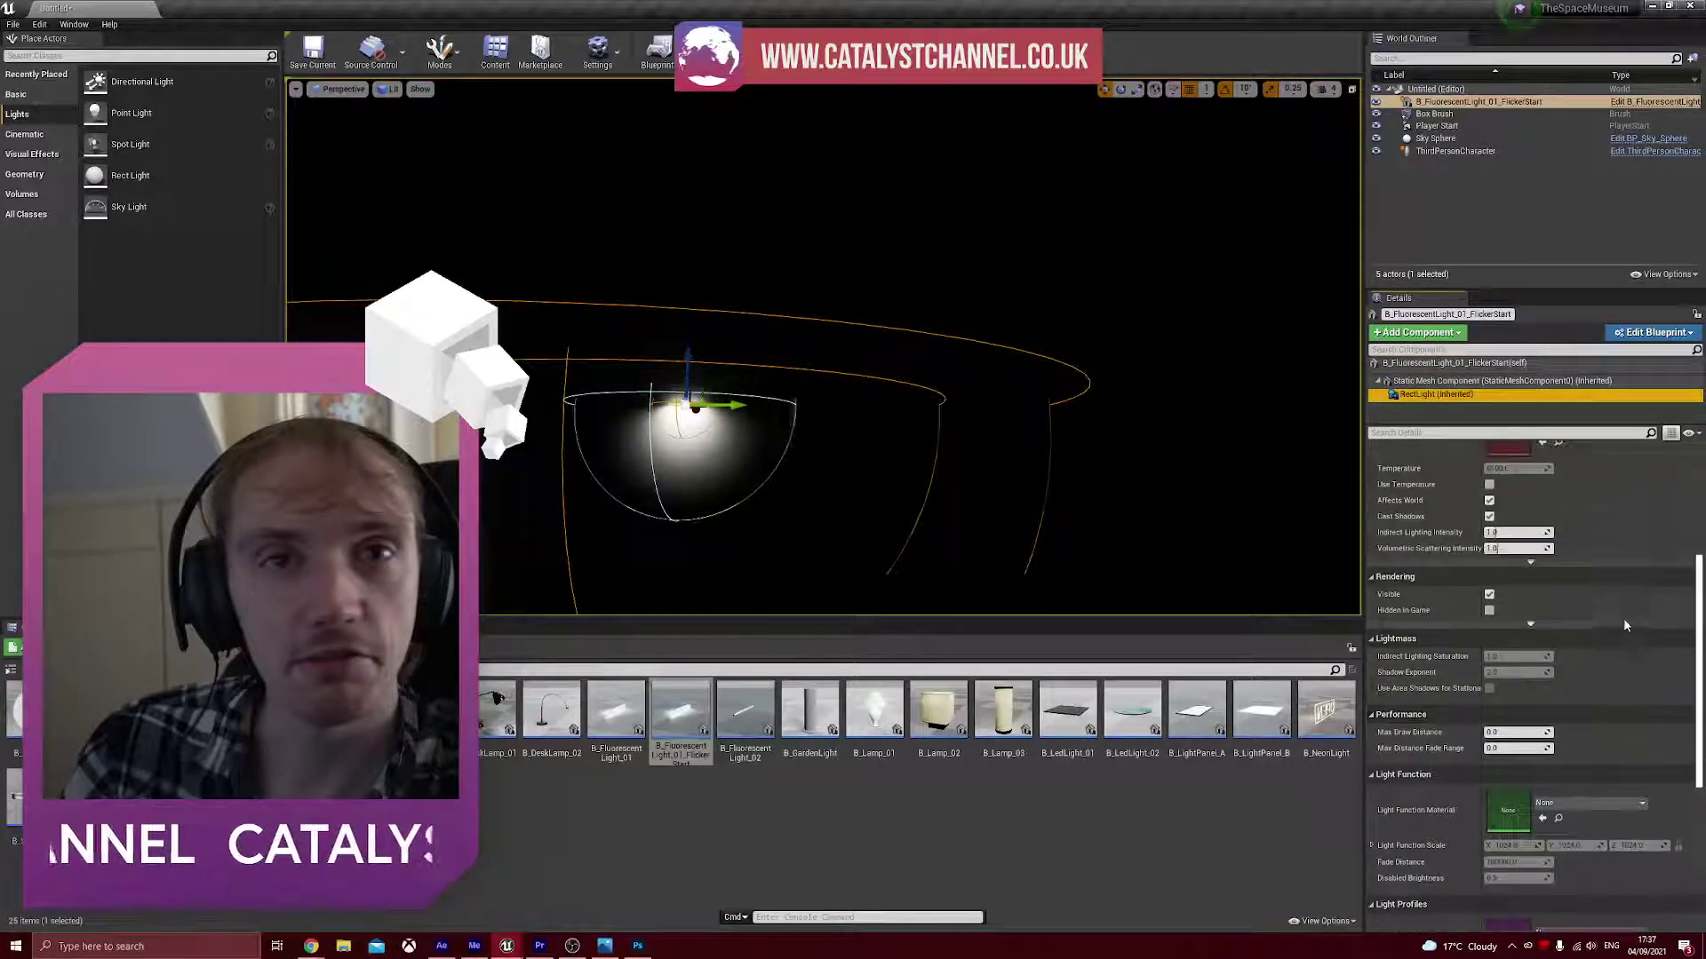
{"action": "left_click_drag", "start_coordinate": [1510, 571], "coordinate": [1556, 571]}
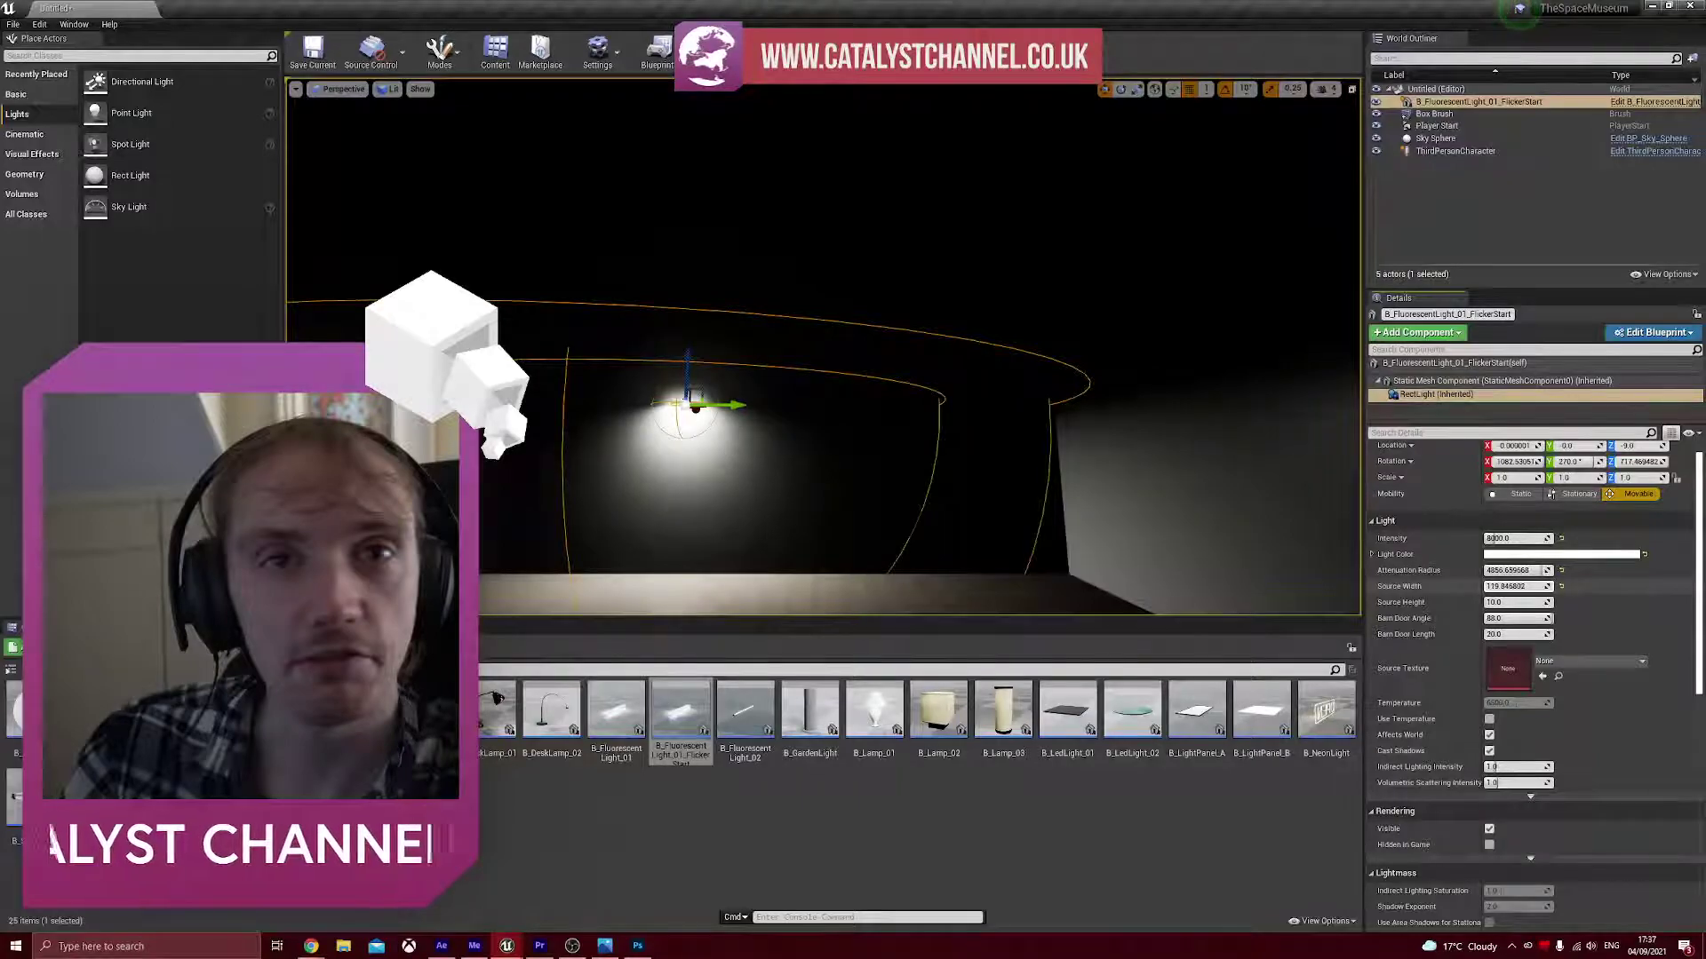
- Try to slide the fixture's RectLight component along its Y axis and undo the move
{"action": "right_click_drag", "start_coordinate": [889, 356], "coordinate": [737, 400]}
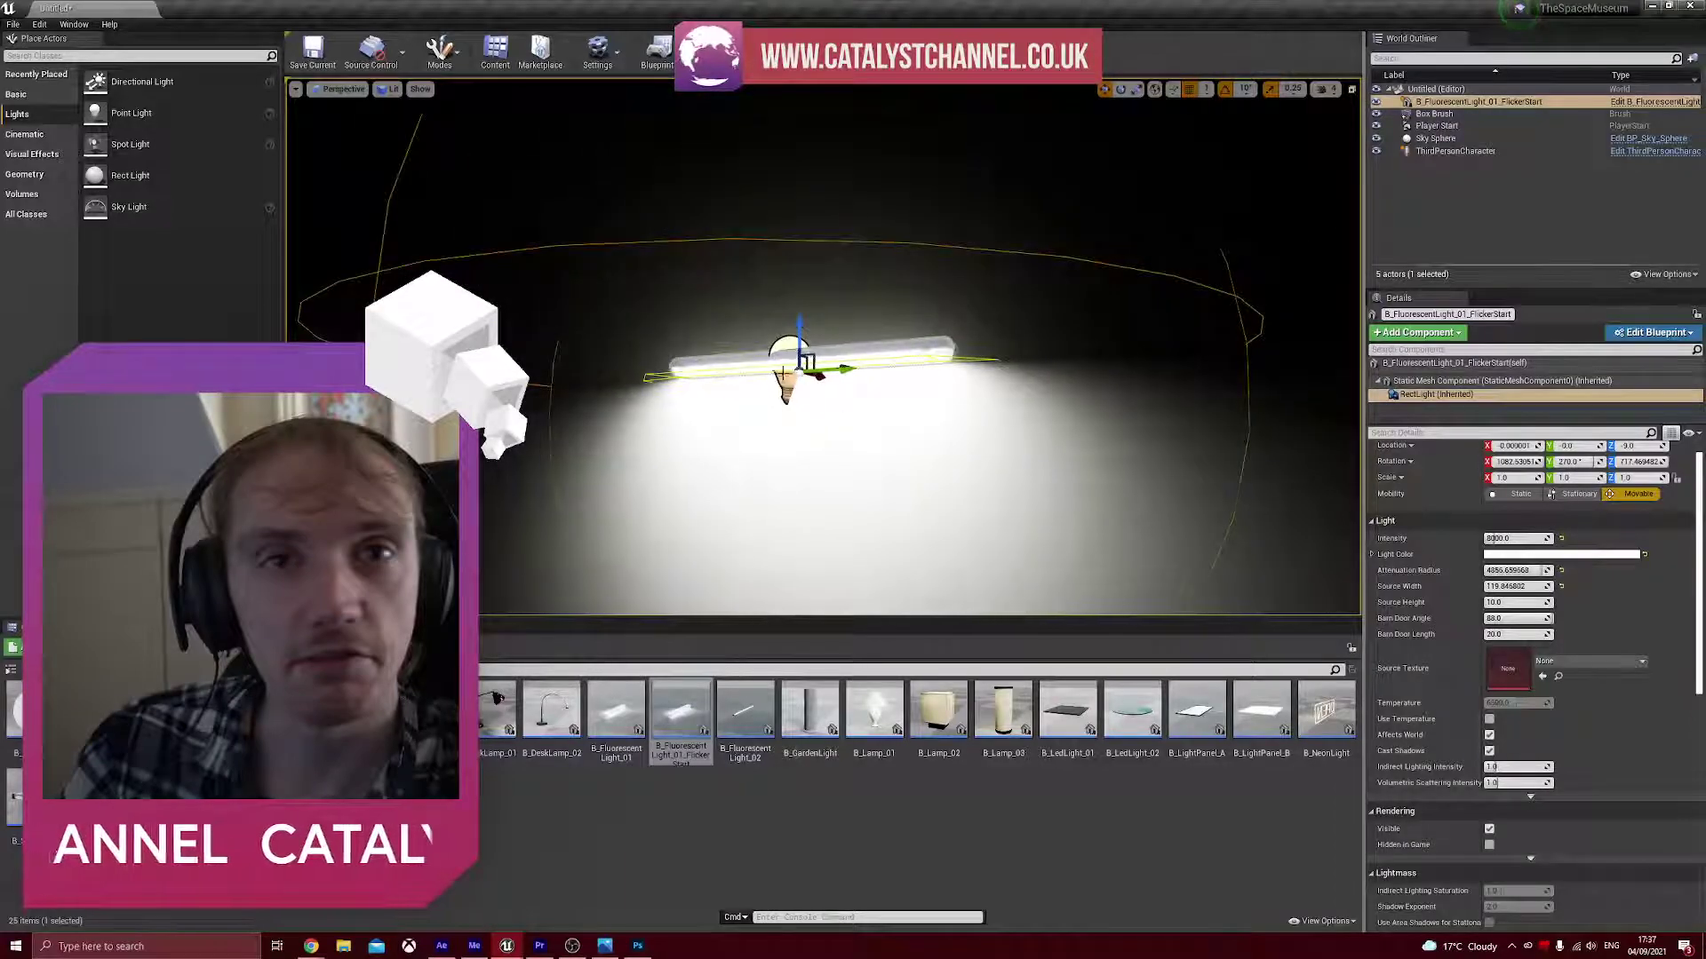
{"action": "left_click_drag", "start_coordinate": [838, 376], "coordinate": [939, 363]}
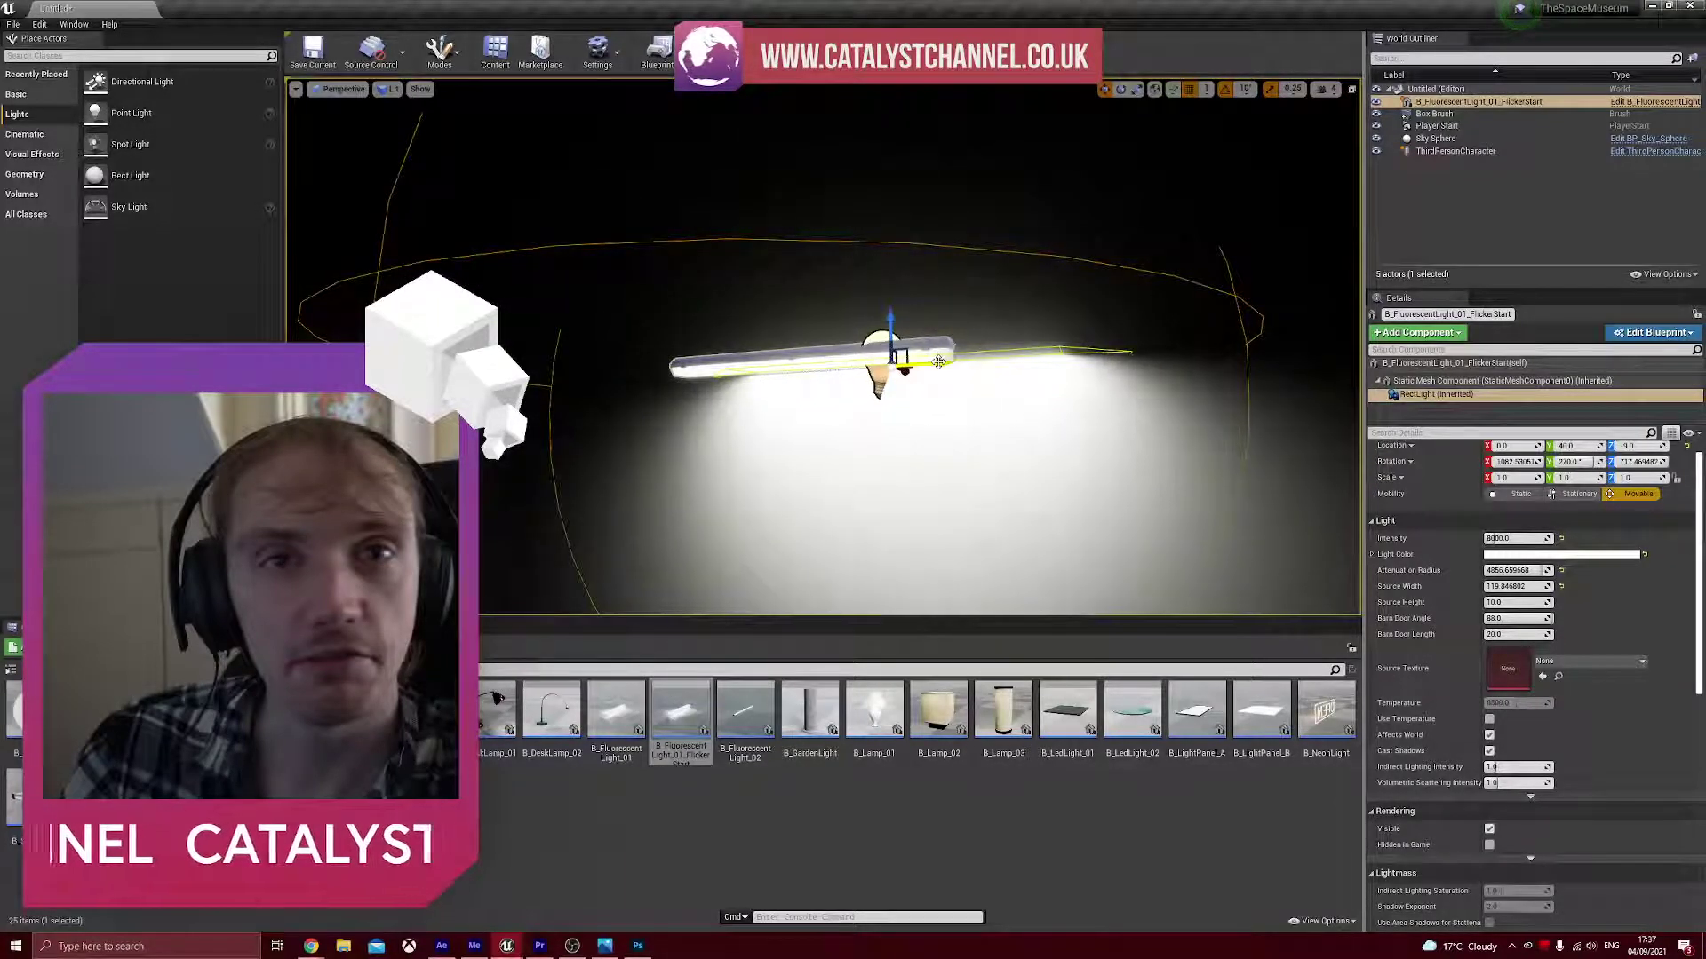
{"action": "key", "text": "ctrl+z"}
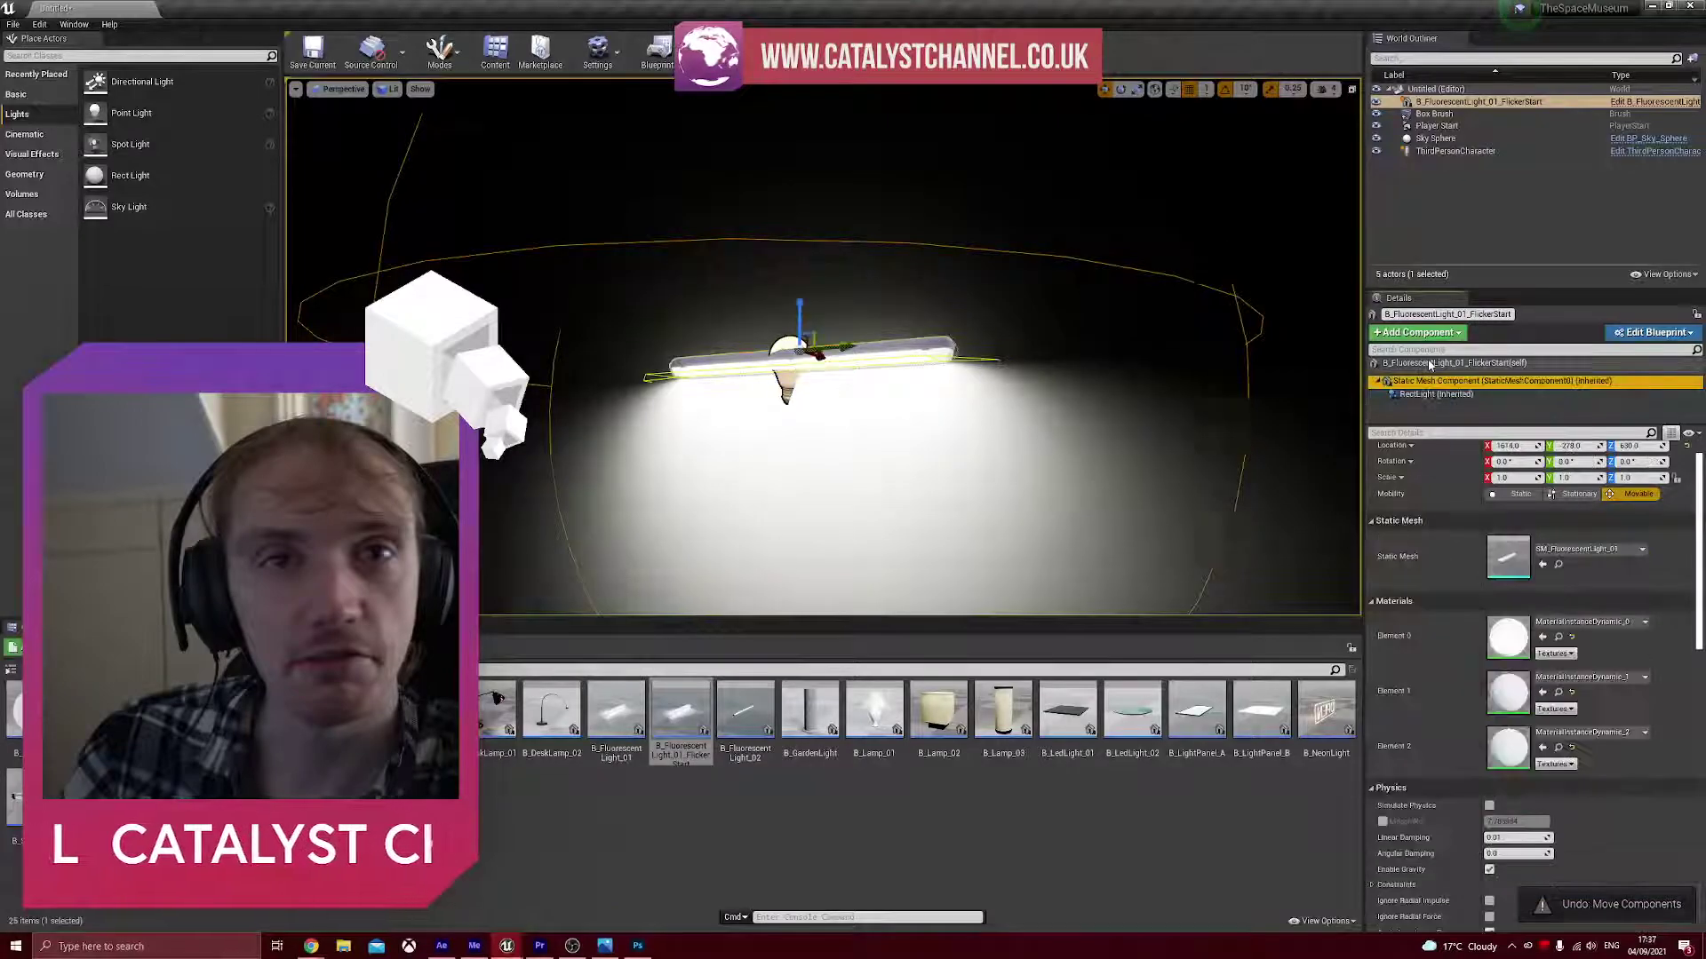
- Move the whole FlickerStart fixture to about X 1460, Y -198 and rotate it about 90° around Z
{"action": "left_click_drag", "start_coordinate": [840, 348], "coordinate": [1061, 331]}
{"action": "right_click_drag", "start_coordinate": [1061, 331], "coordinate": [835, 330]}
{"action": "left_click_drag", "start_coordinate": [903, 321], "coordinate": [755, 318]}
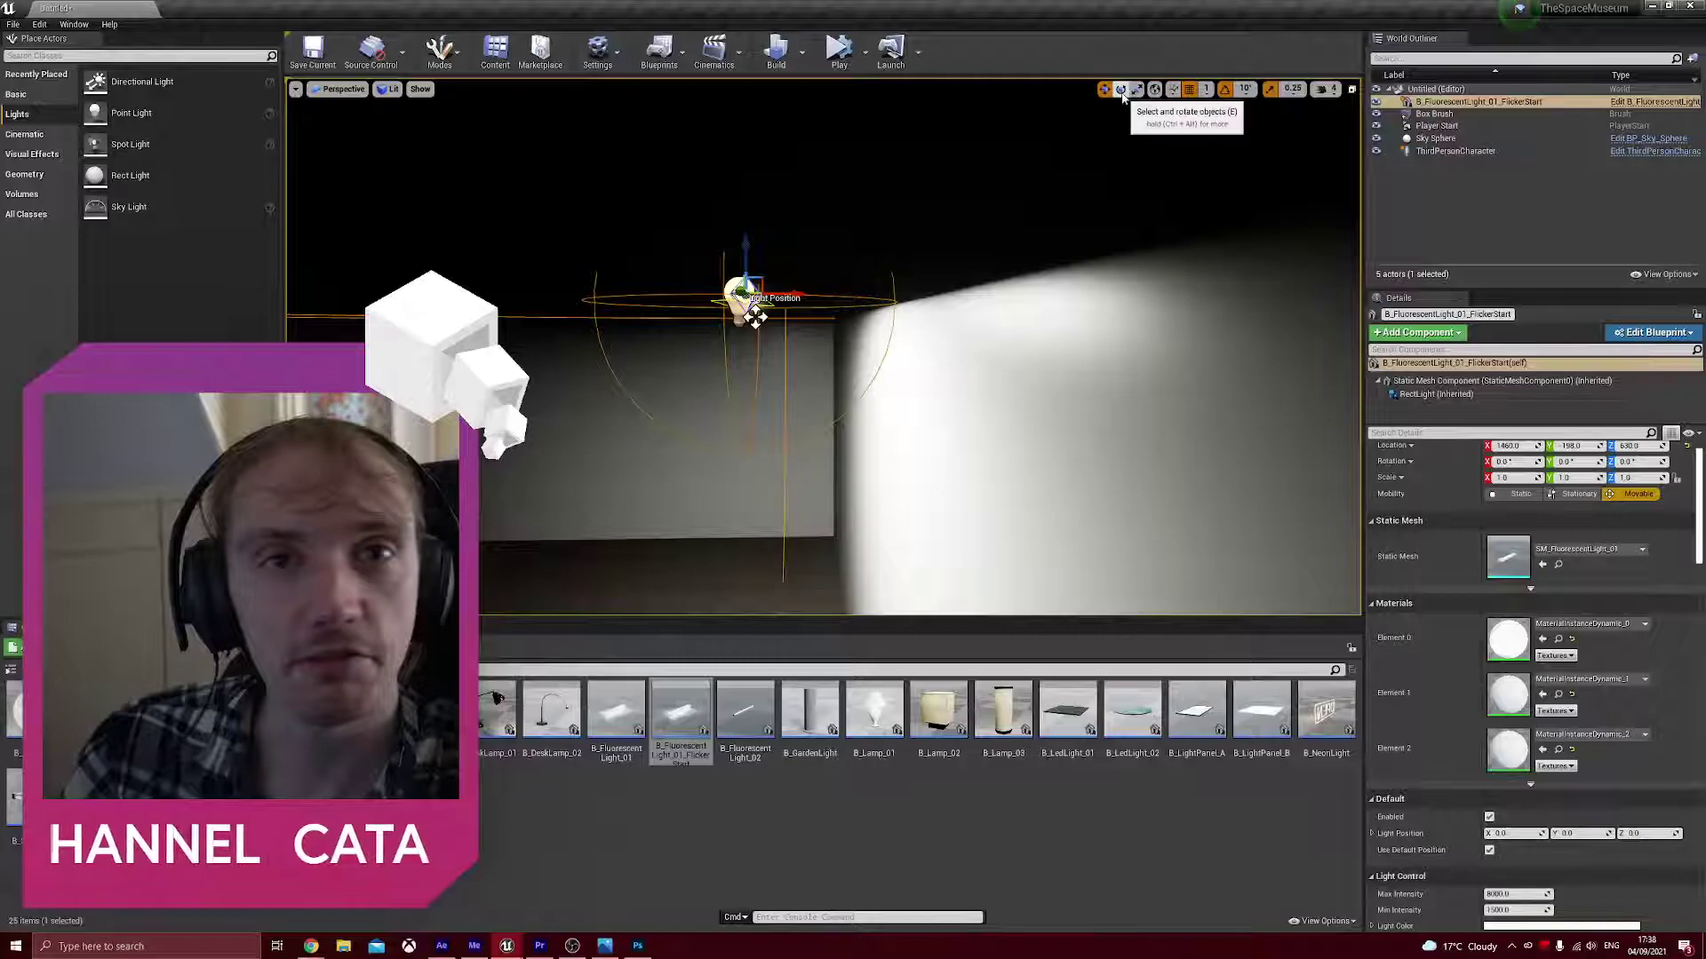
{"action": "left_click_drag", "start_coordinate": [778, 292], "coordinate": [675, 295]}
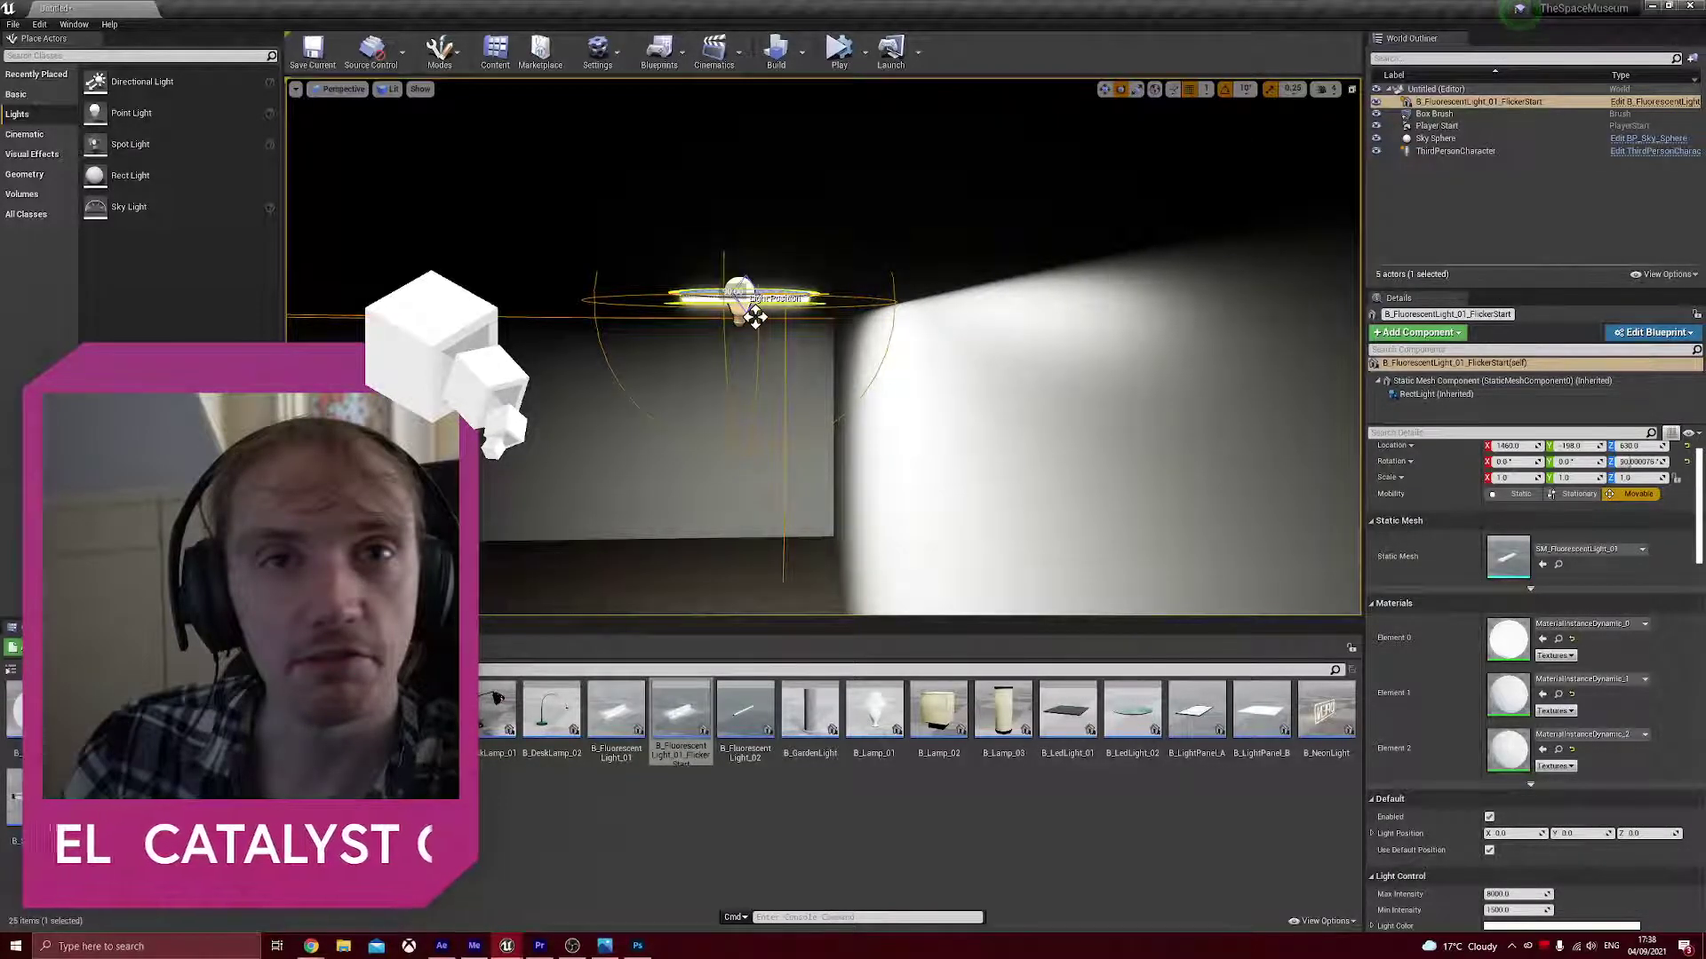
- Duplicate the fluorescent fixture twice and space the copies along the X axis, the farther one at about X 342
{"action": "left_click_drag", "start_coordinate": [754, 317], "coordinate": [864, 317]}
{"action": "key", "text": "ctrl+w"}
{"action": "key", "text": "ctrl+w"}
{"action": "right_click_drag", "start_coordinate": [743, 376], "coordinate": [689, 376]}
{"action": "left_click_drag", "start_coordinate": [933, 293], "coordinate": [894, 293]}
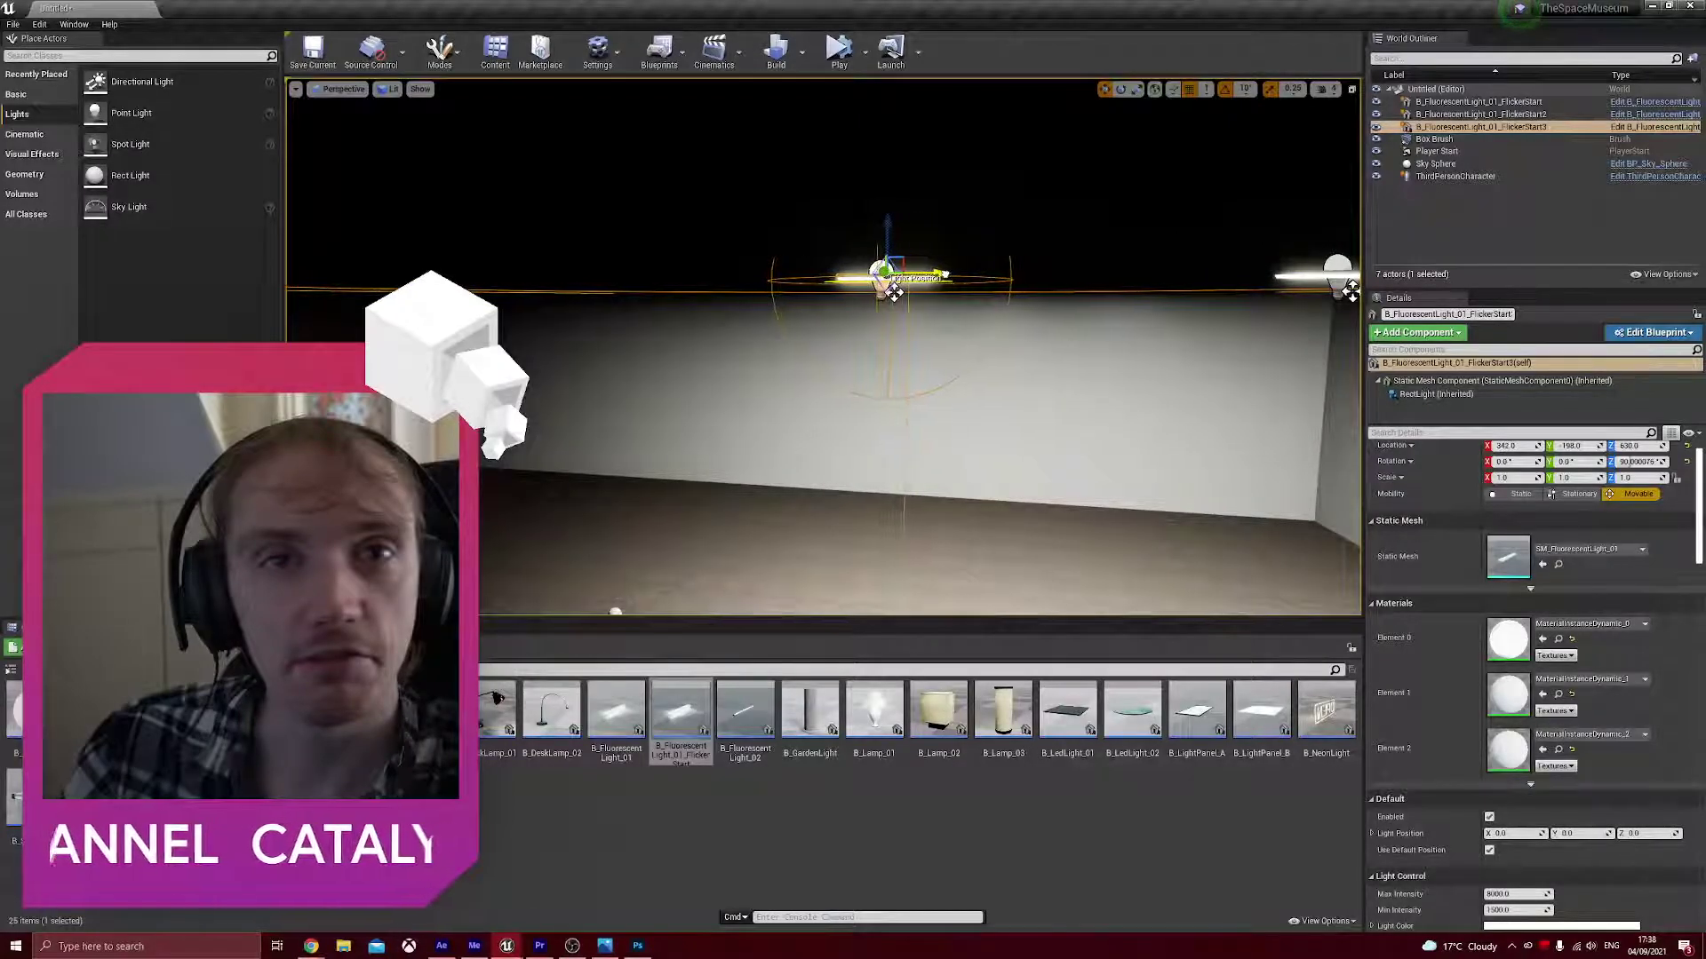
- Extend the ceiling row with two more fixture duplicates, placed at about X -416 and X -1421
{"action": "key", "text": "ctrl+w"}
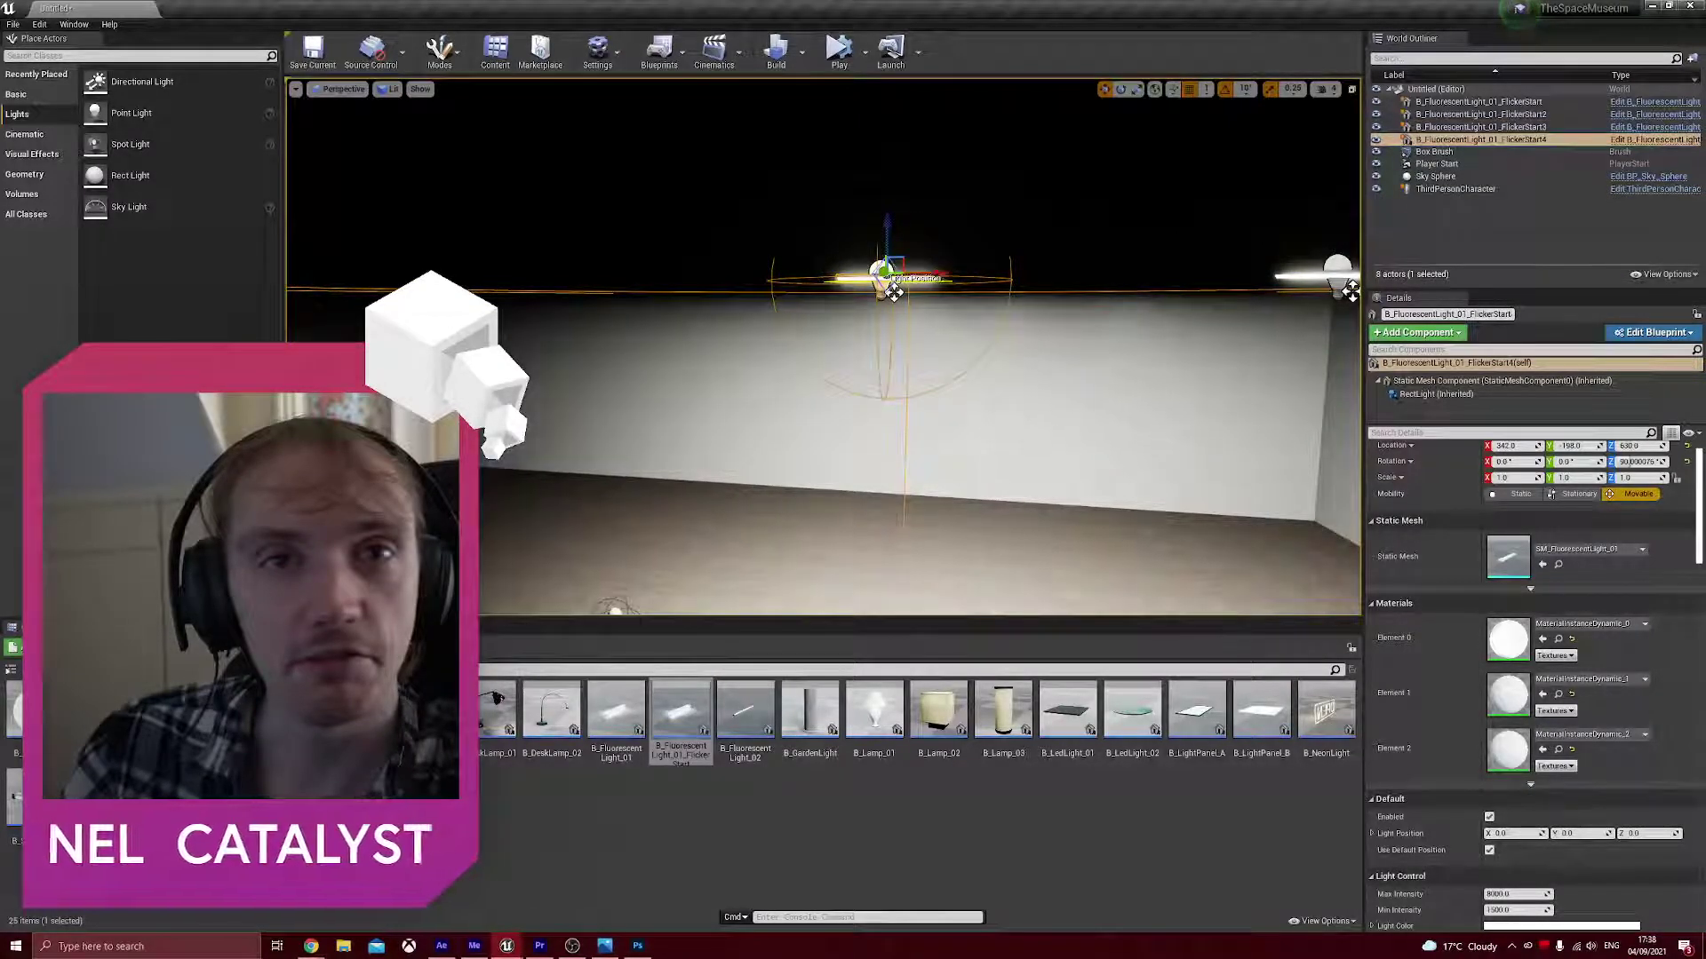
{"action": "left_click_drag", "start_coordinate": [944, 269], "coordinate": [429, 271]}
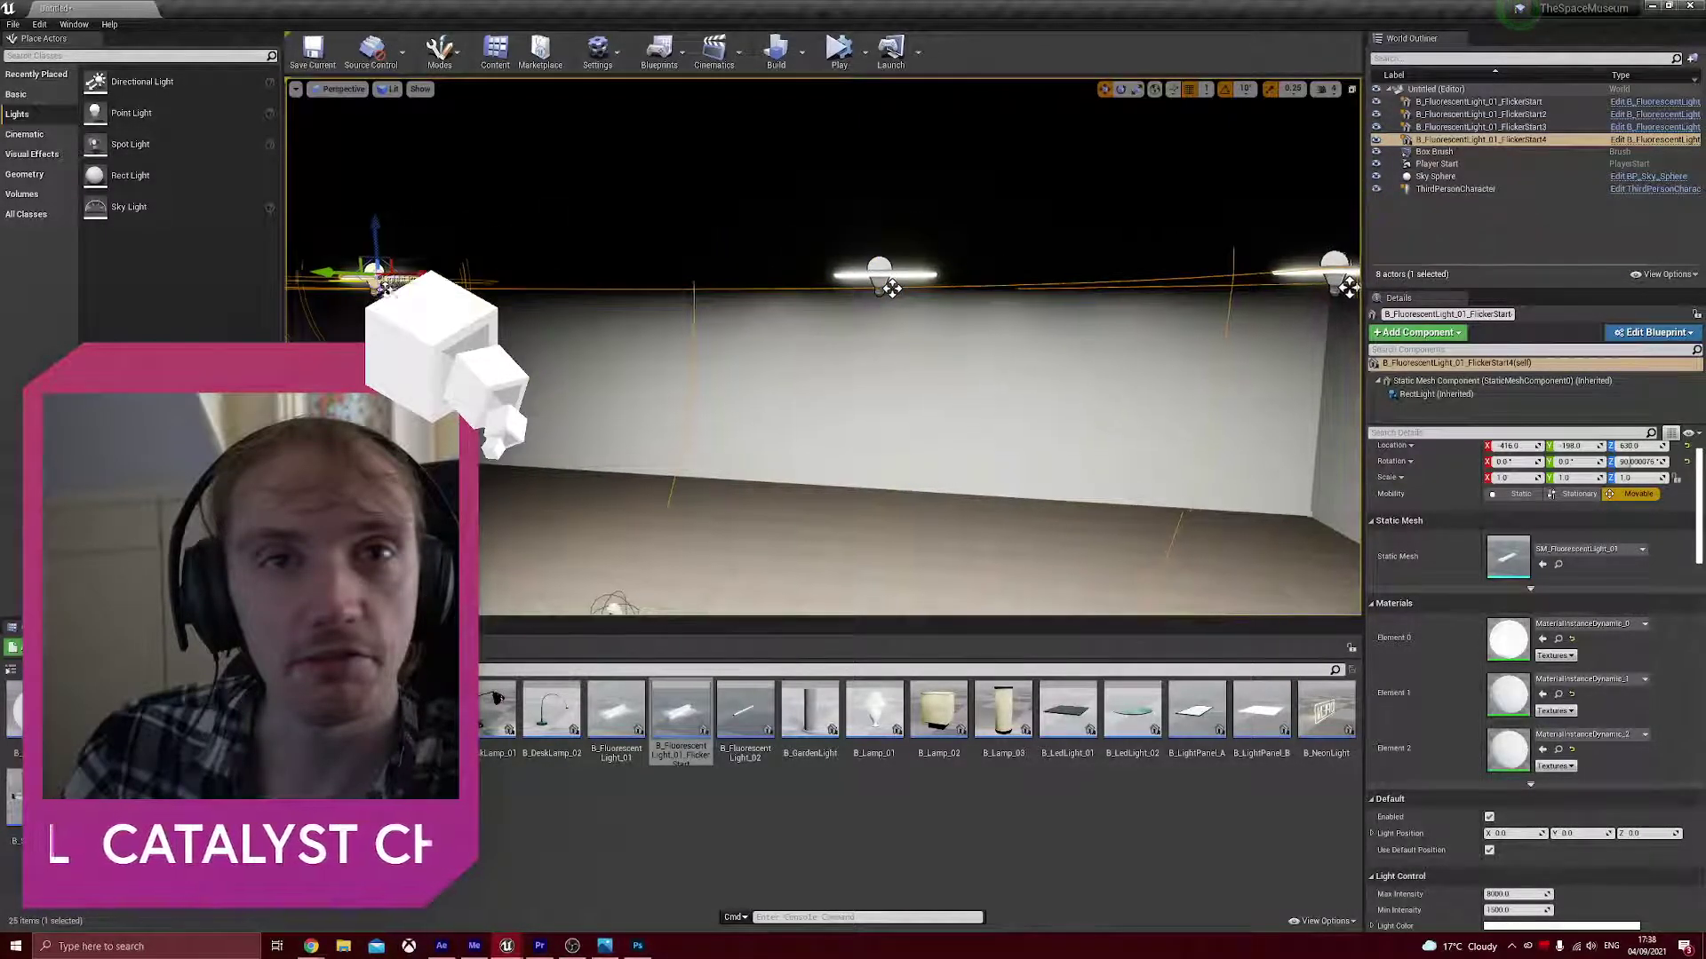
{"action": "right_click_drag", "start_coordinate": [429, 270], "coordinate": [338, 271]}
{"action": "key", "text": "ctrl+w"}
{"action": "left_click_drag", "start_coordinate": [708, 289], "coordinate": [289, 294]}
{"action": "right_click_drag", "start_coordinate": [560, 433], "coordinate": [416, 436]}
{"action": "key", "text": "s"}
{"action": "left_click_drag", "start_coordinate": [855, 279], "coordinate": [786, 278]}
{"action": "right_click_drag", "start_coordinate": [787, 355], "coordinate": [889, 359]}
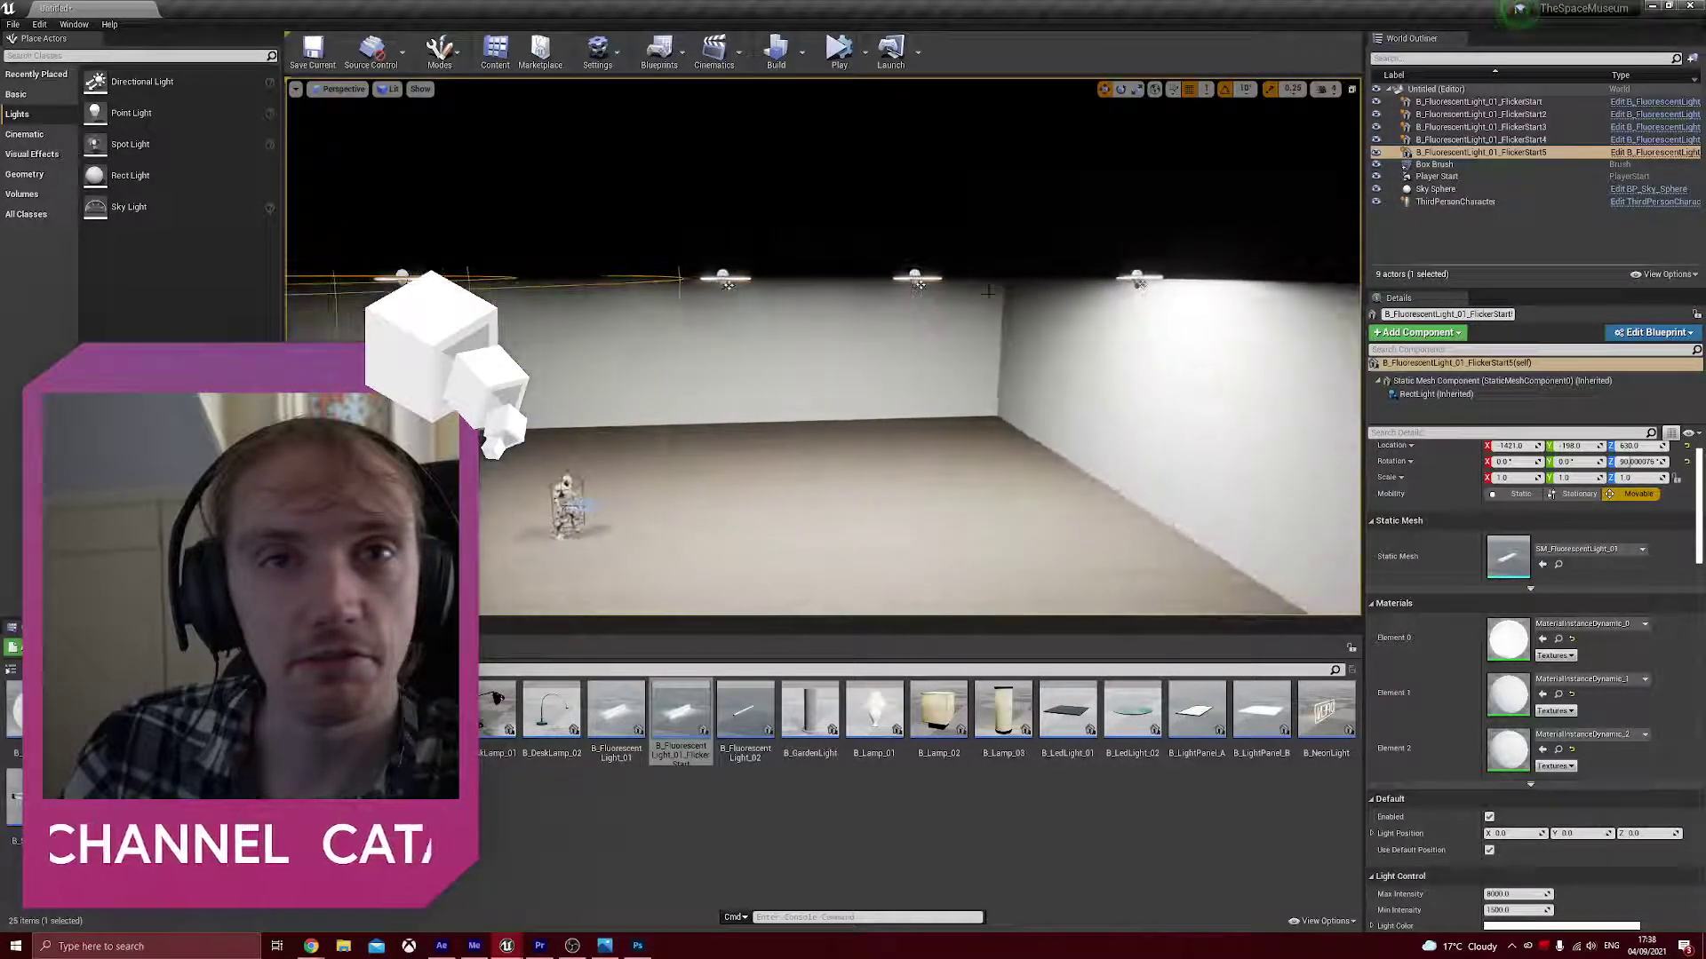
- Play-test the level and examine how the row of fluorescent fixtures lights the room
{"action": "left_click", "coordinate": [839, 51]}
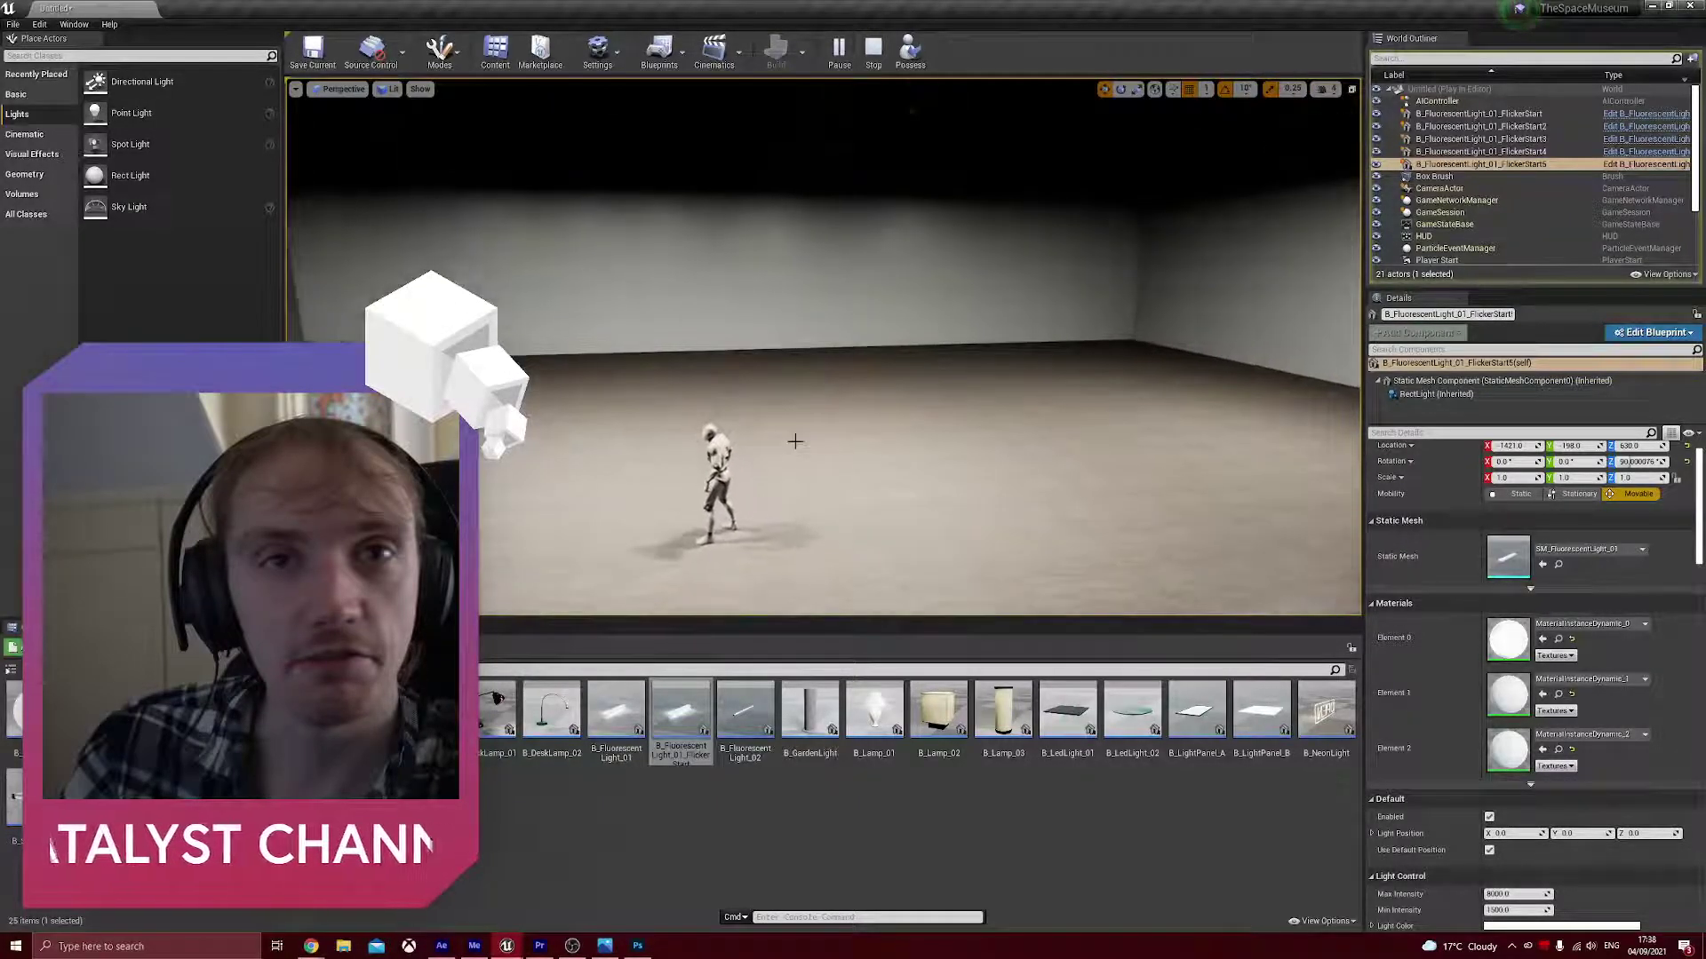
{"action": "key", "text": "Escape"}
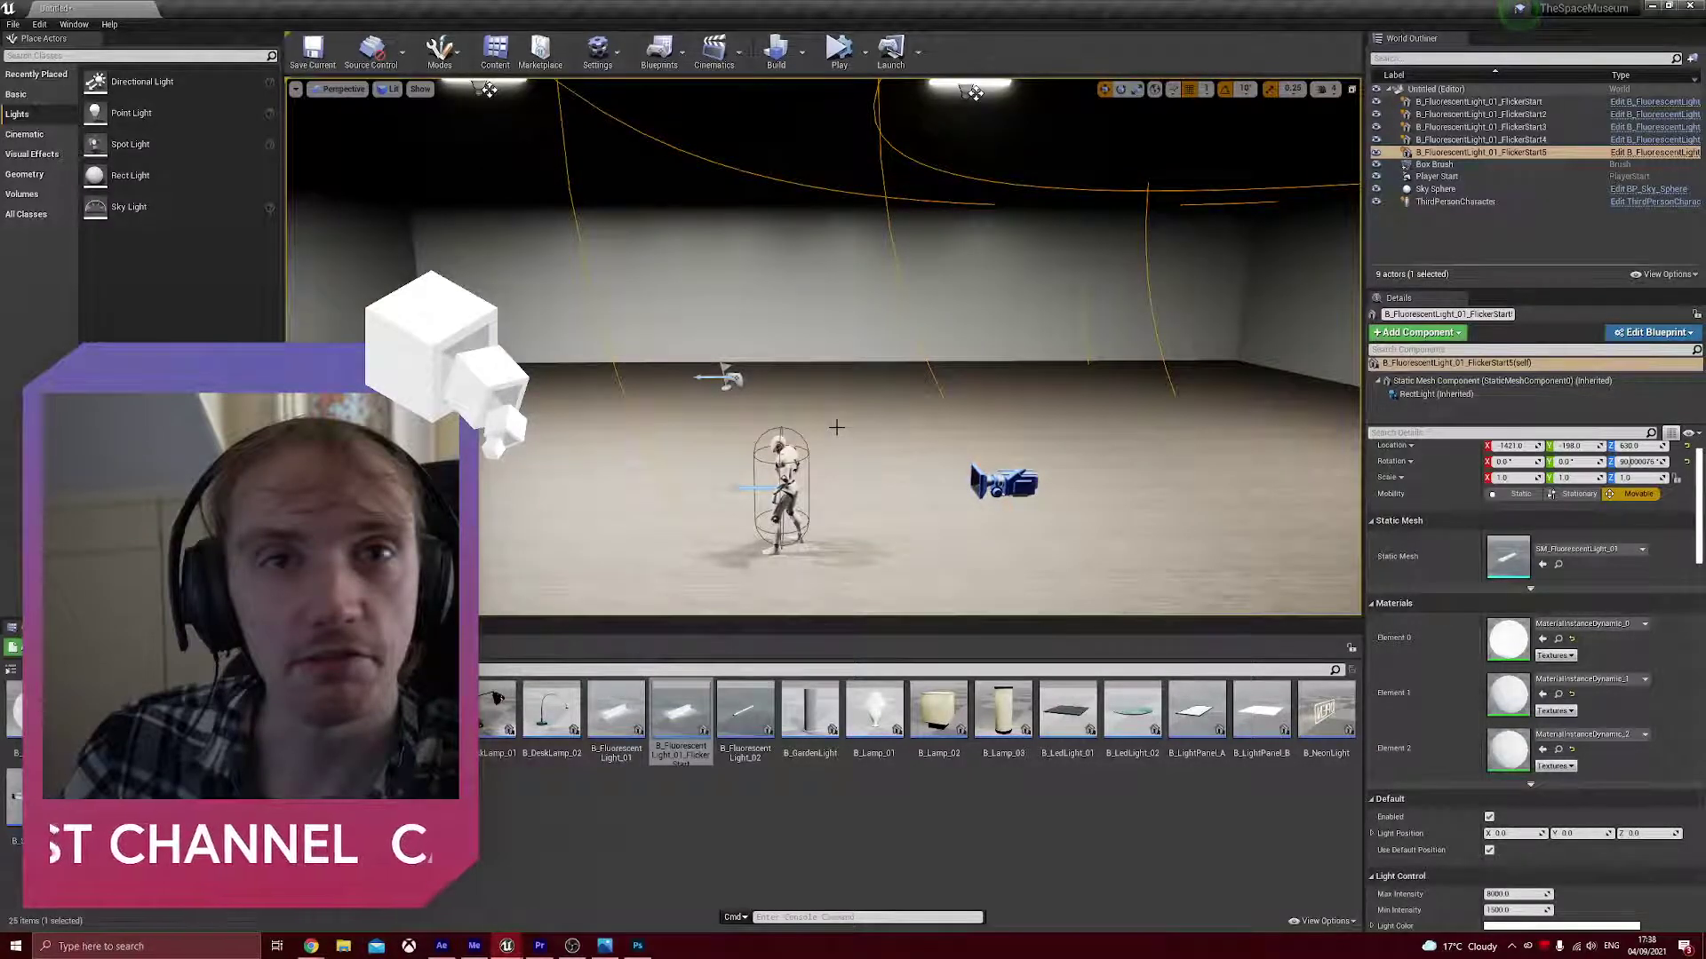
{"action": "right_click_drag", "start_coordinate": [823, 346], "coordinate": [715, 338]}
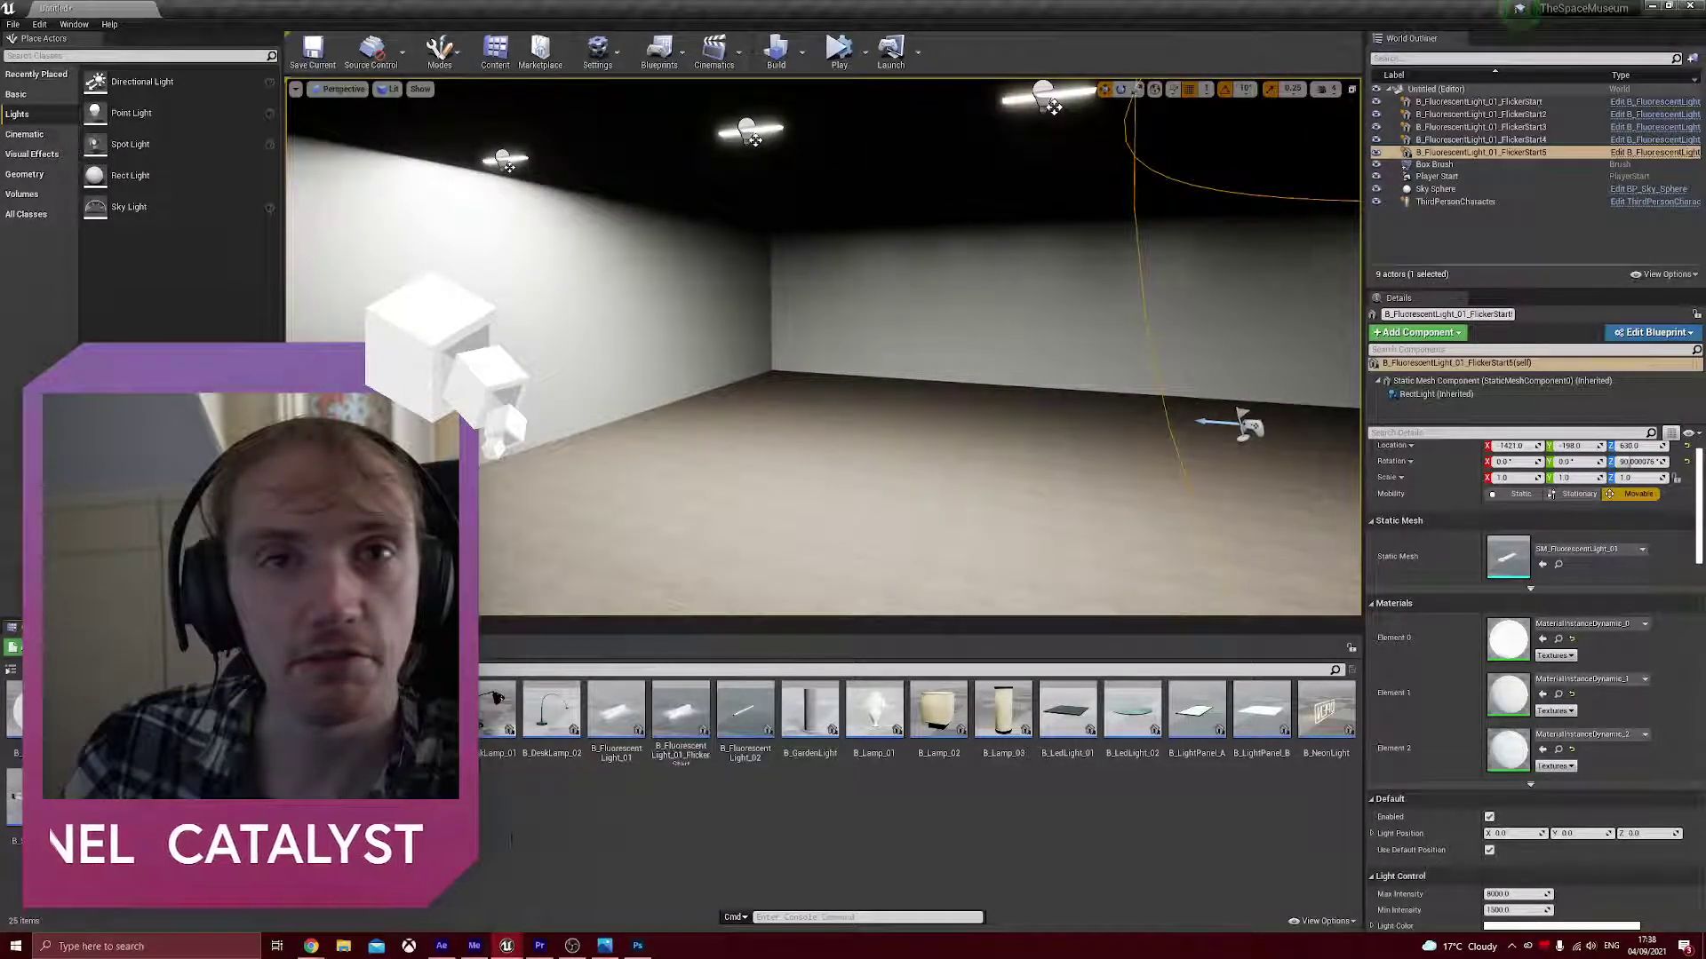
- Open the folder with the stage light and beam meshes and place an SM_Structural_Beam_01b upright on the room's floor
{"action": "left_click", "coordinate": [226, 647]}
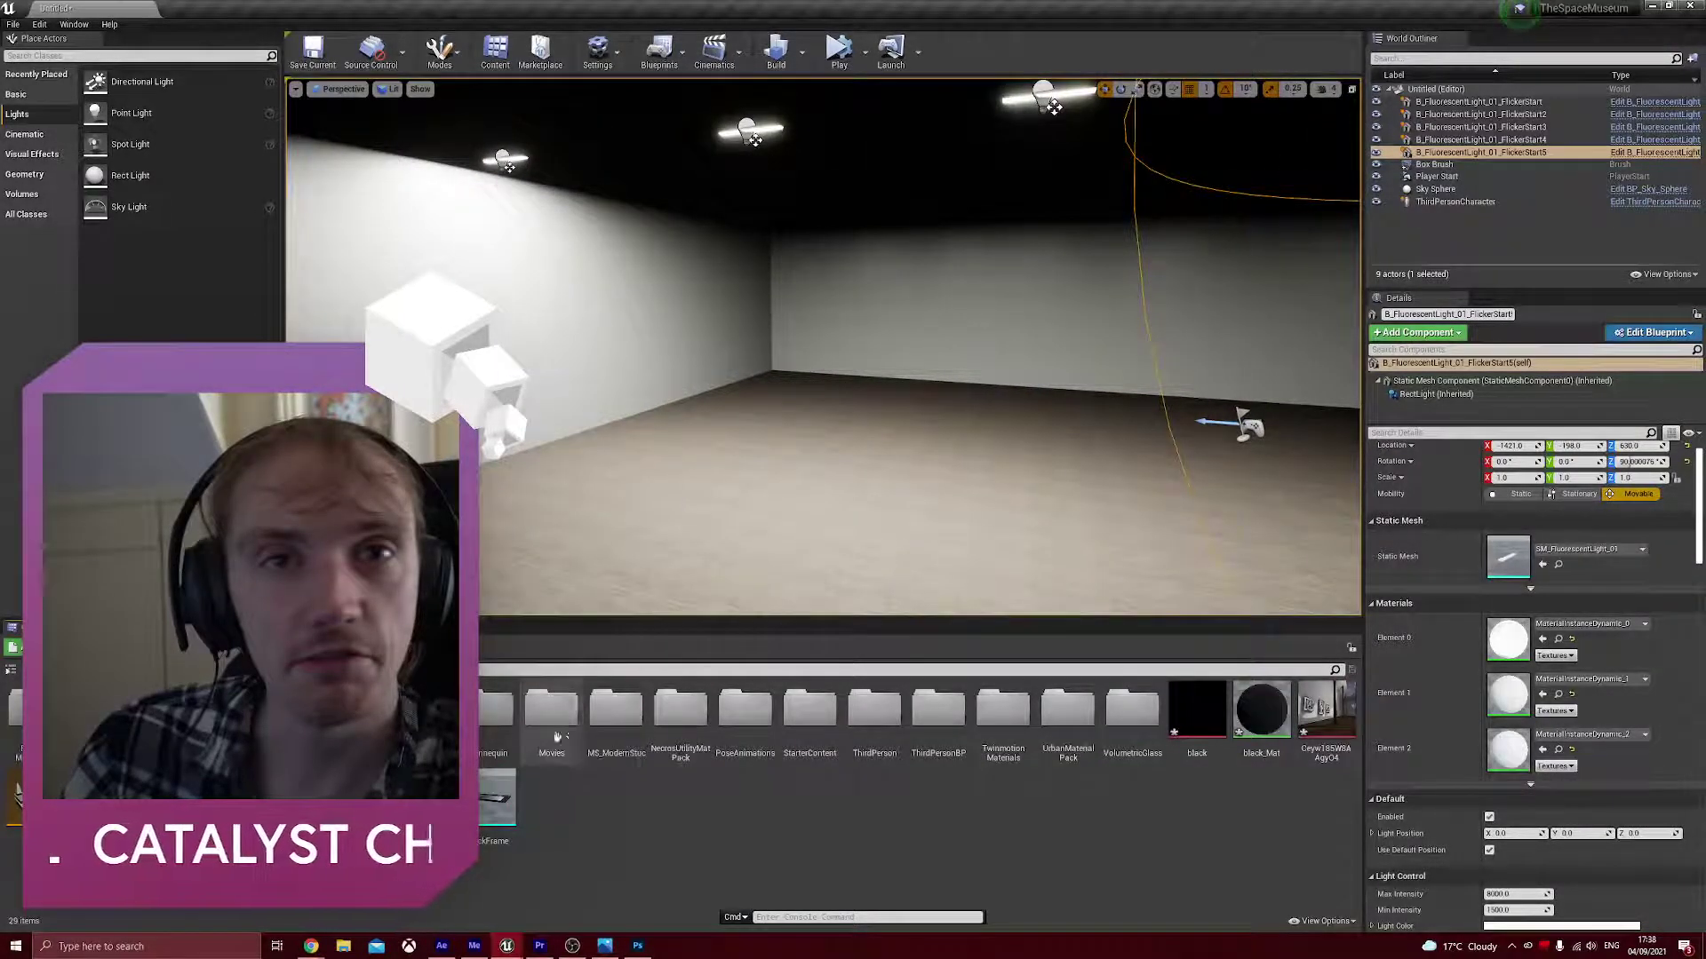
{"action": "double_click", "coordinate": [228, 711]}
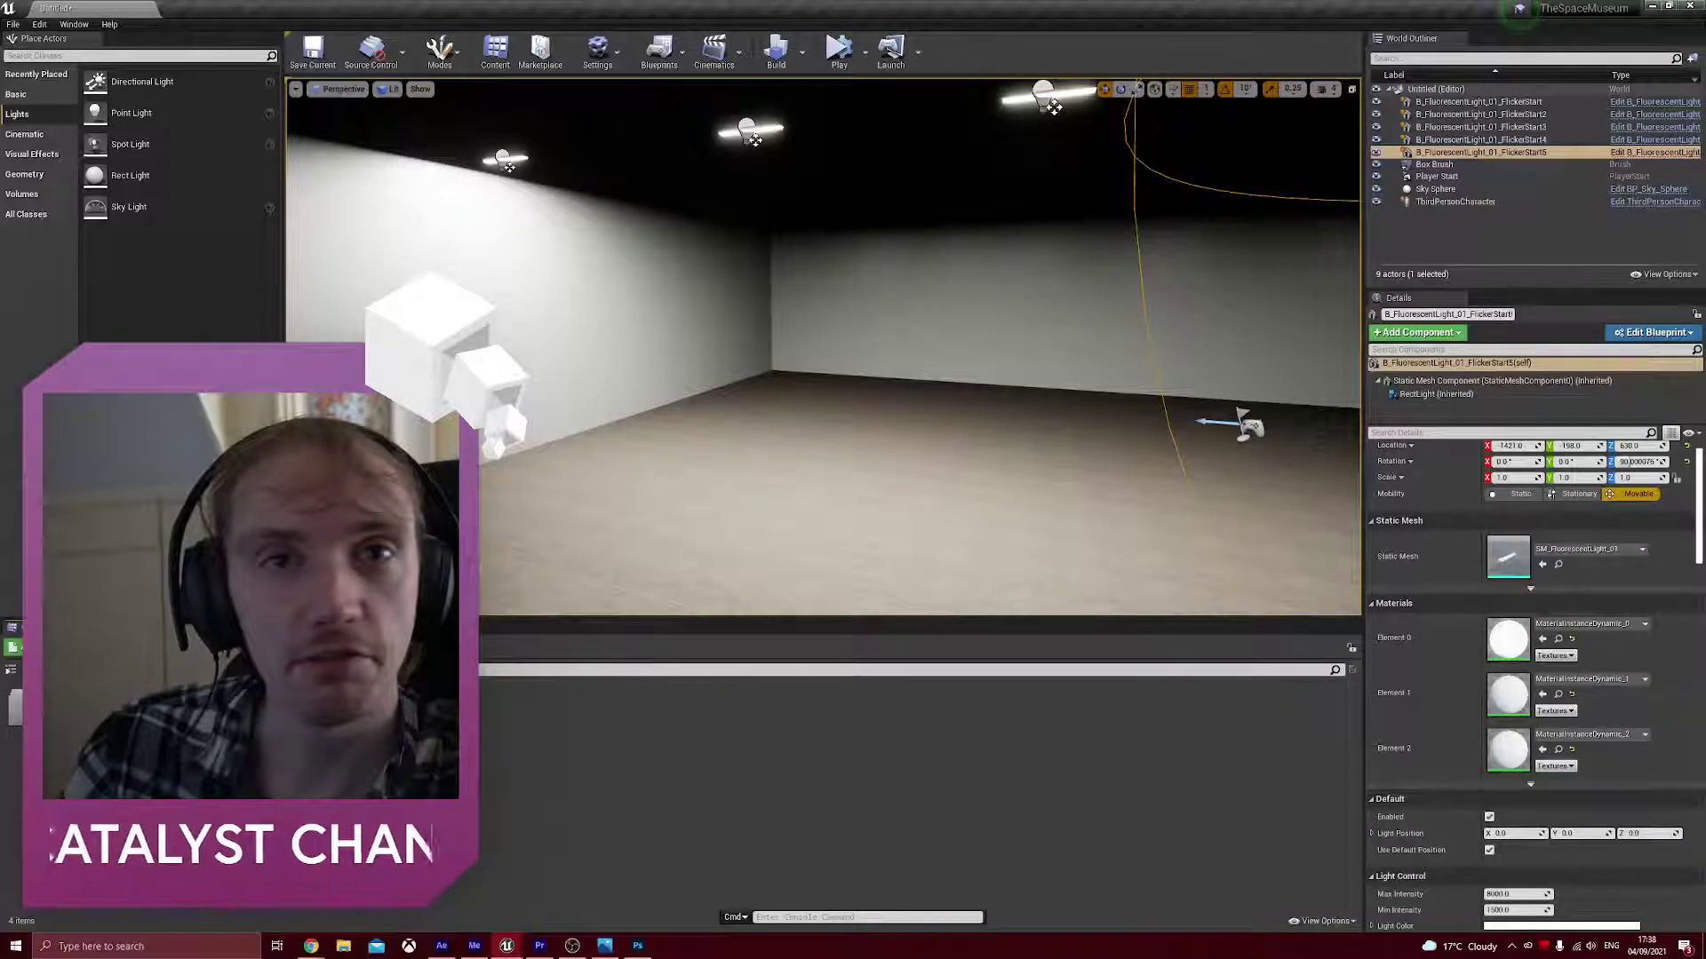
{"action": "double_click", "coordinate": [162, 710]}
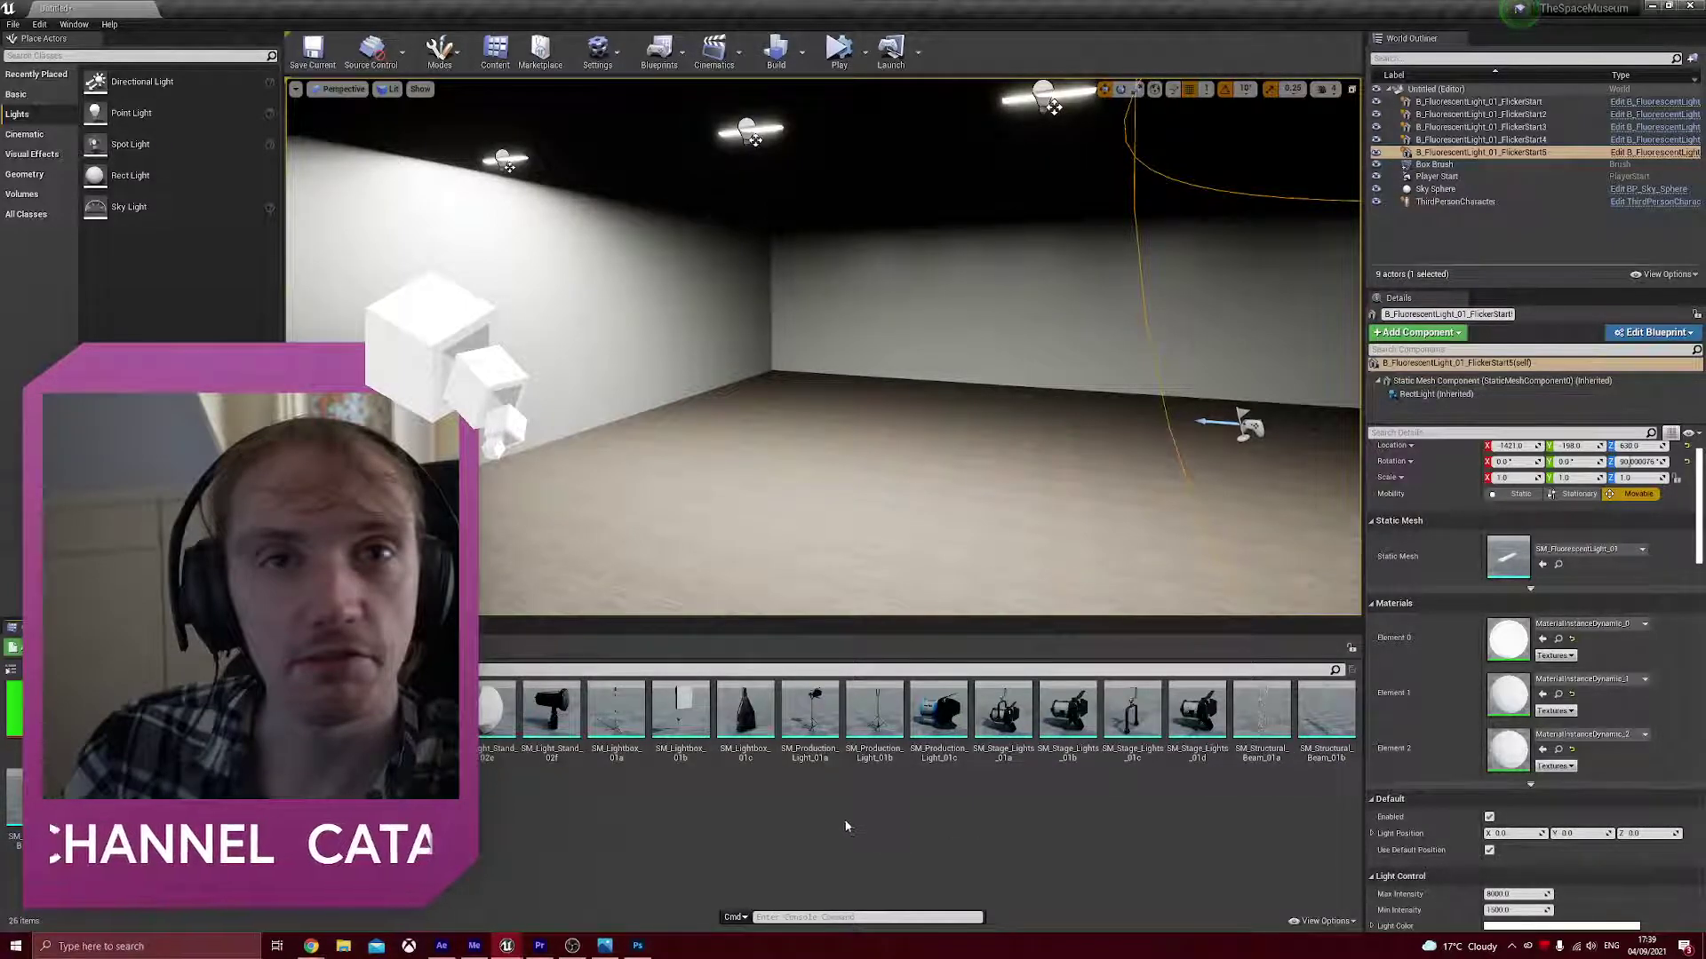
{"action": "left_click", "coordinate": [1265, 716]}
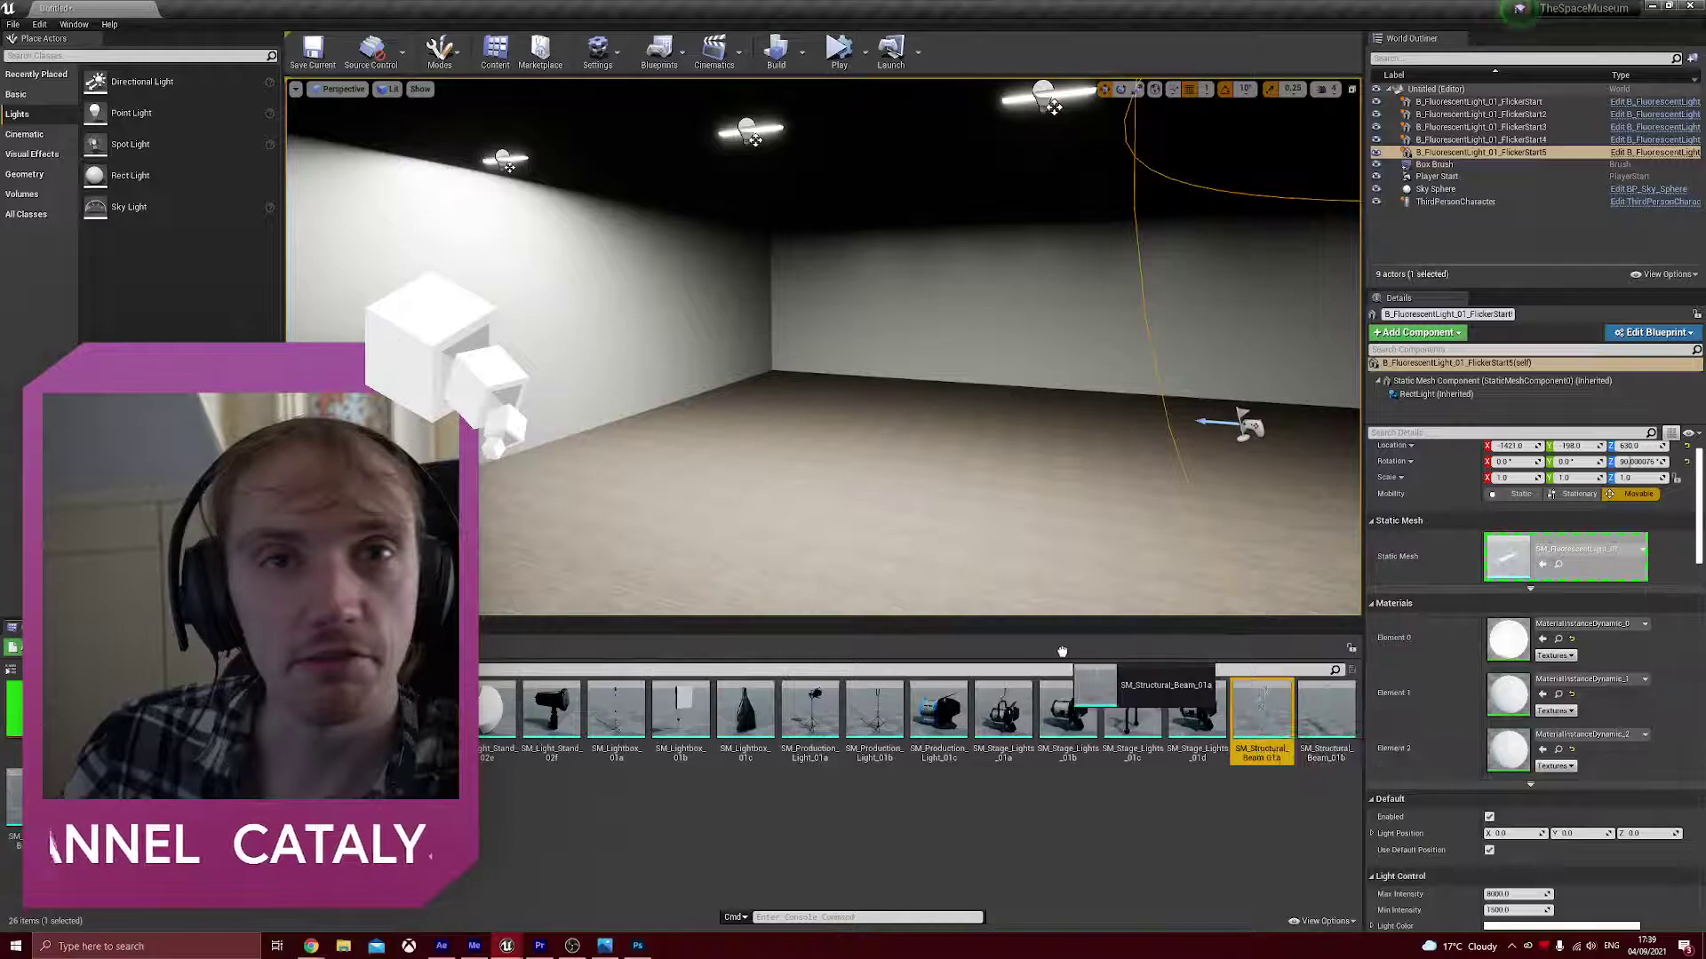
{"action": "left_click", "coordinate": [1327, 721]}
{"action": "left_click_drag", "start_coordinate": [1336, 776], "coordinate": [752, 522]}
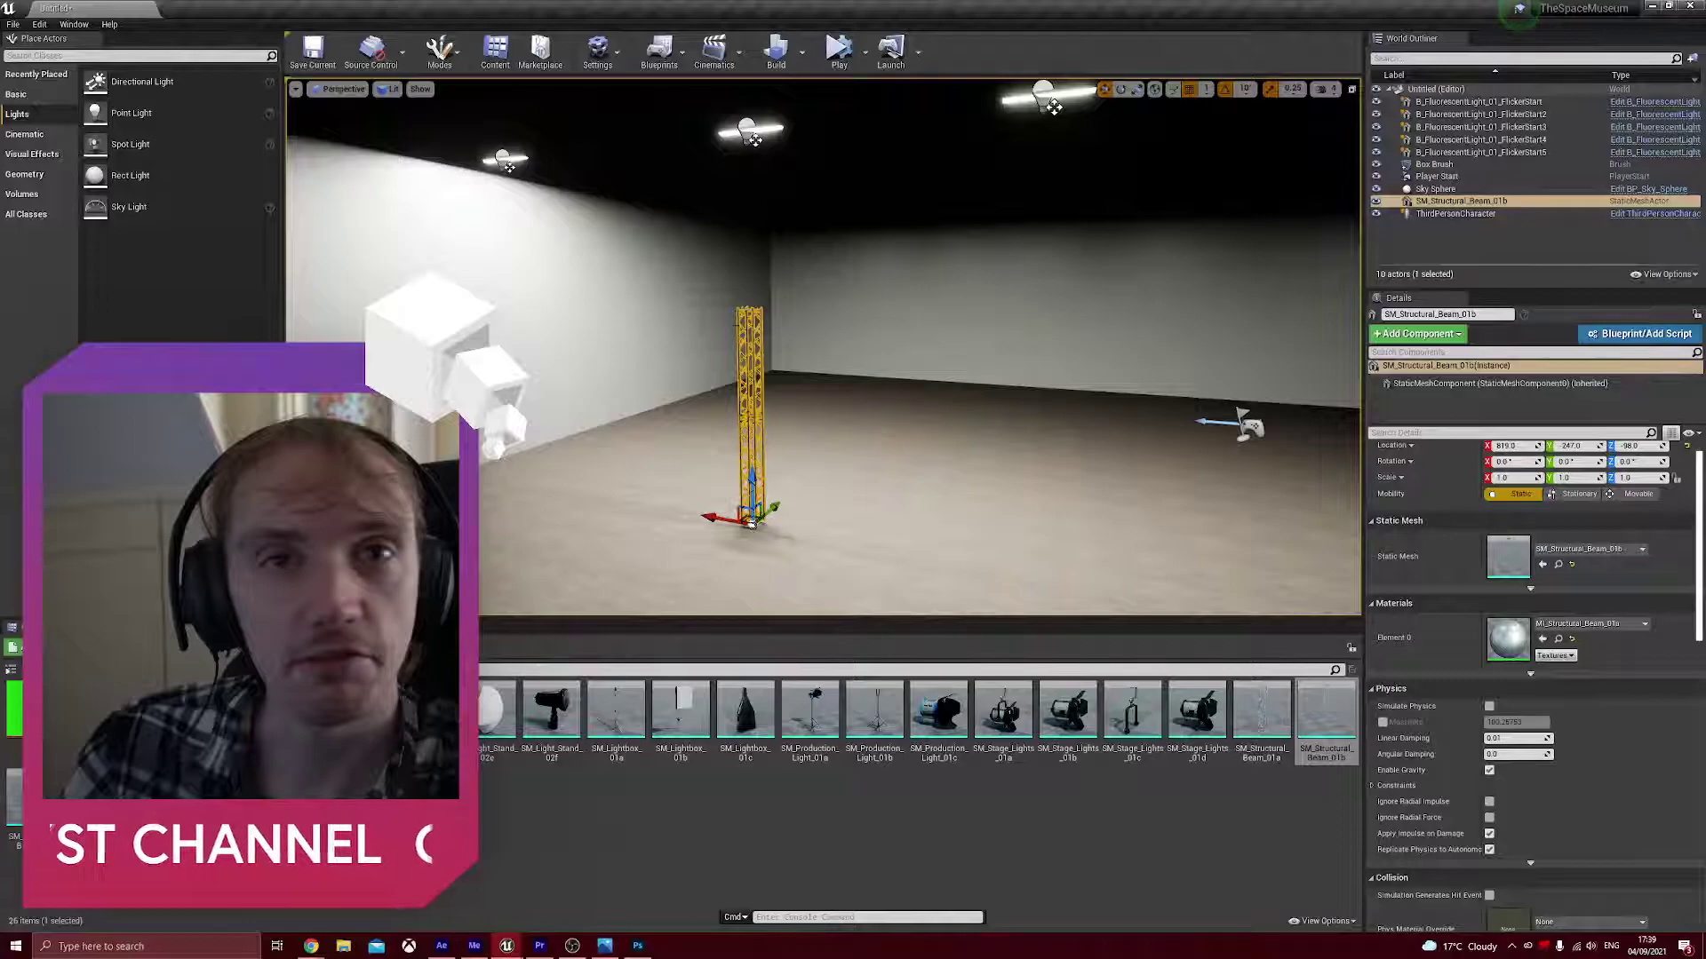
- Raise the upright structural beam to about Z 614 and rotate it horizontal so it runs along the row of ceiling lights
{"action": "left_click_drag", "start_coordinate": [752, 462], "coordinate": [752, 133]}
{"action": "left_click", "coordinate": [1121, 89]}
{"action": "left_click", "coordinate": [1103, 89]}
{"action": "right_click_drag", "start_coordinate": [752, 133], "coordinate": [374, 53]}
{"action": "right_click_drag", "start_coordinate": [908, 295], "coordinate": [934, 331]}
{"action": "left_click_drag", "start_coordinate": [908, 295], "coordinate": [891, 200]}
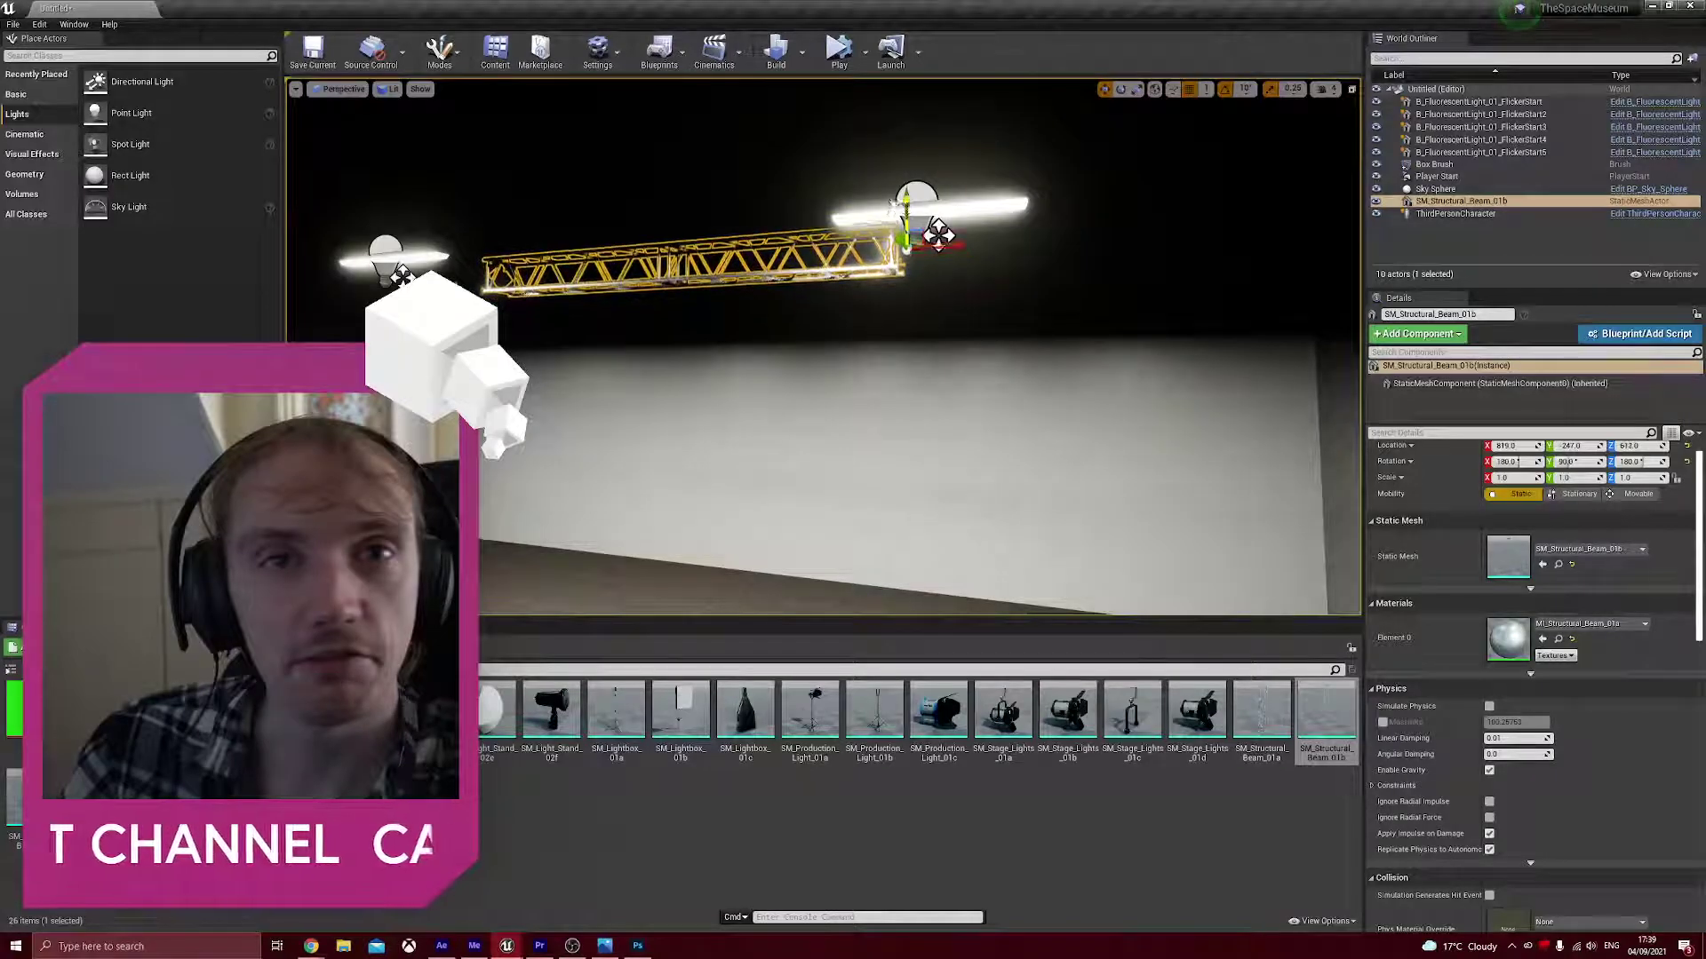
{"action": "right_click_drag", "start_coordinate": [892, 200], "coordinate": [761, 204]}
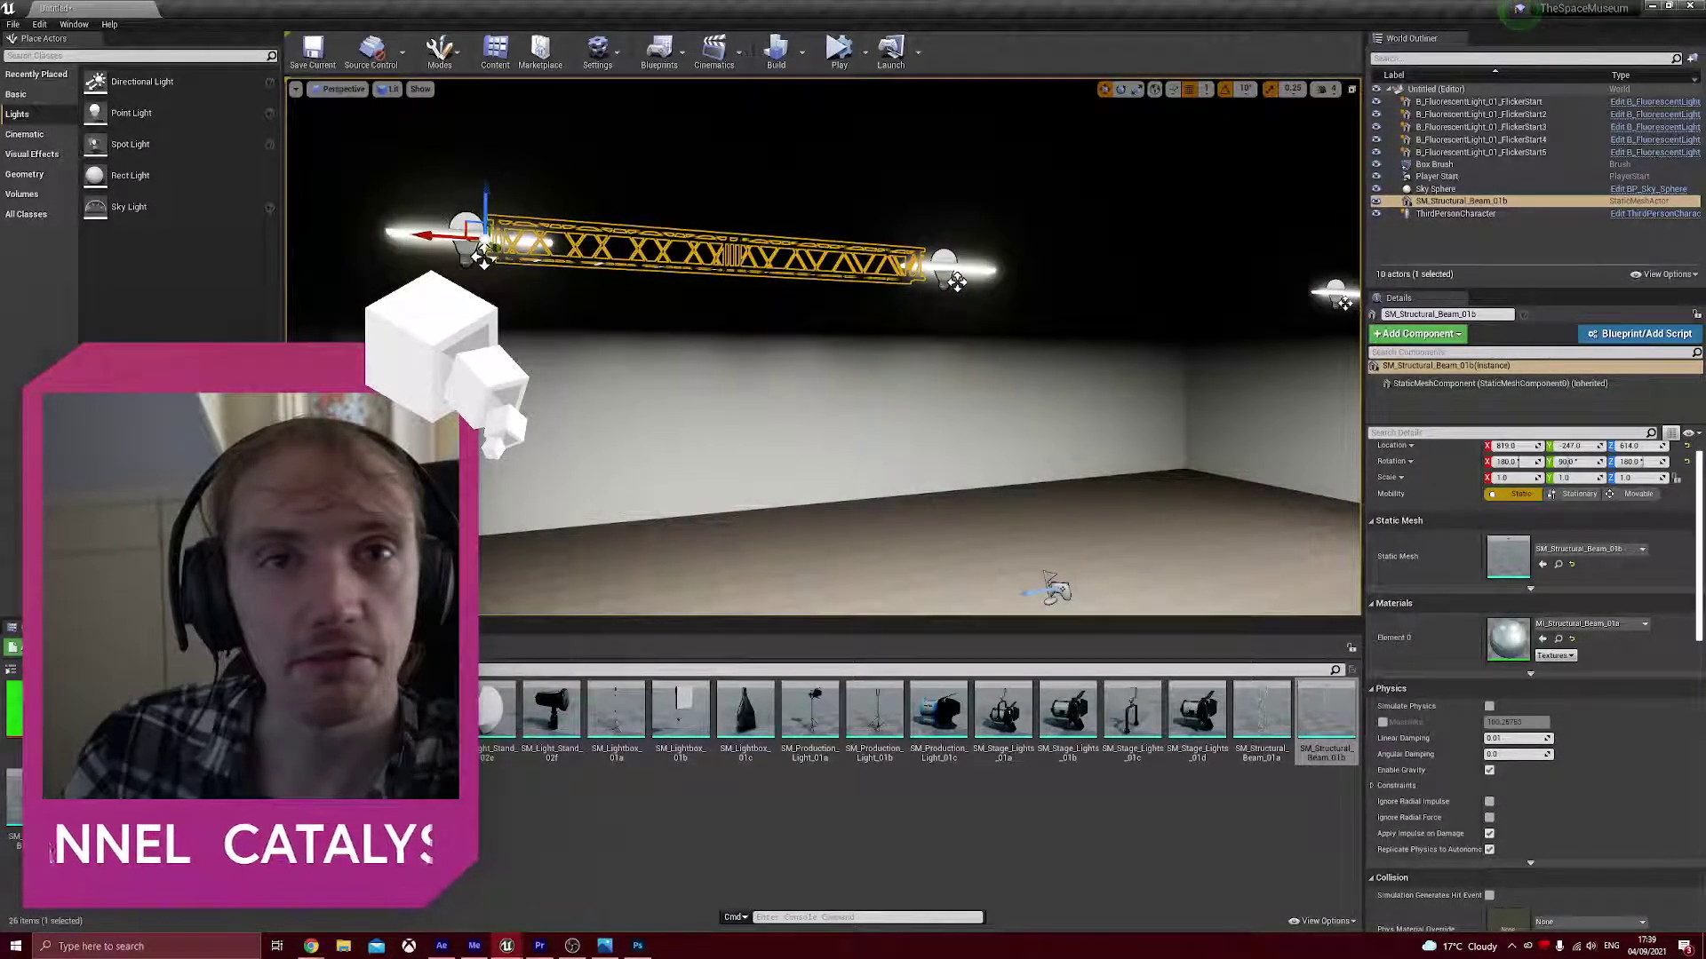
- Duplicate the ceiling beam and place the copy end to end with the original at about X 423
{"action": "key", "text": "ctrl+w"}
{"action": "right_click_drag", "start_coordinate": [388, 246], "coordinate": [400, 245]}
{"action": "left_click_drag", "start_coordinate": [389, 232], "coordinate": [826, 249]}
{"action": "right_click_drag", "start_coordinate": [826, 250], "coordinate": [859, 231]}
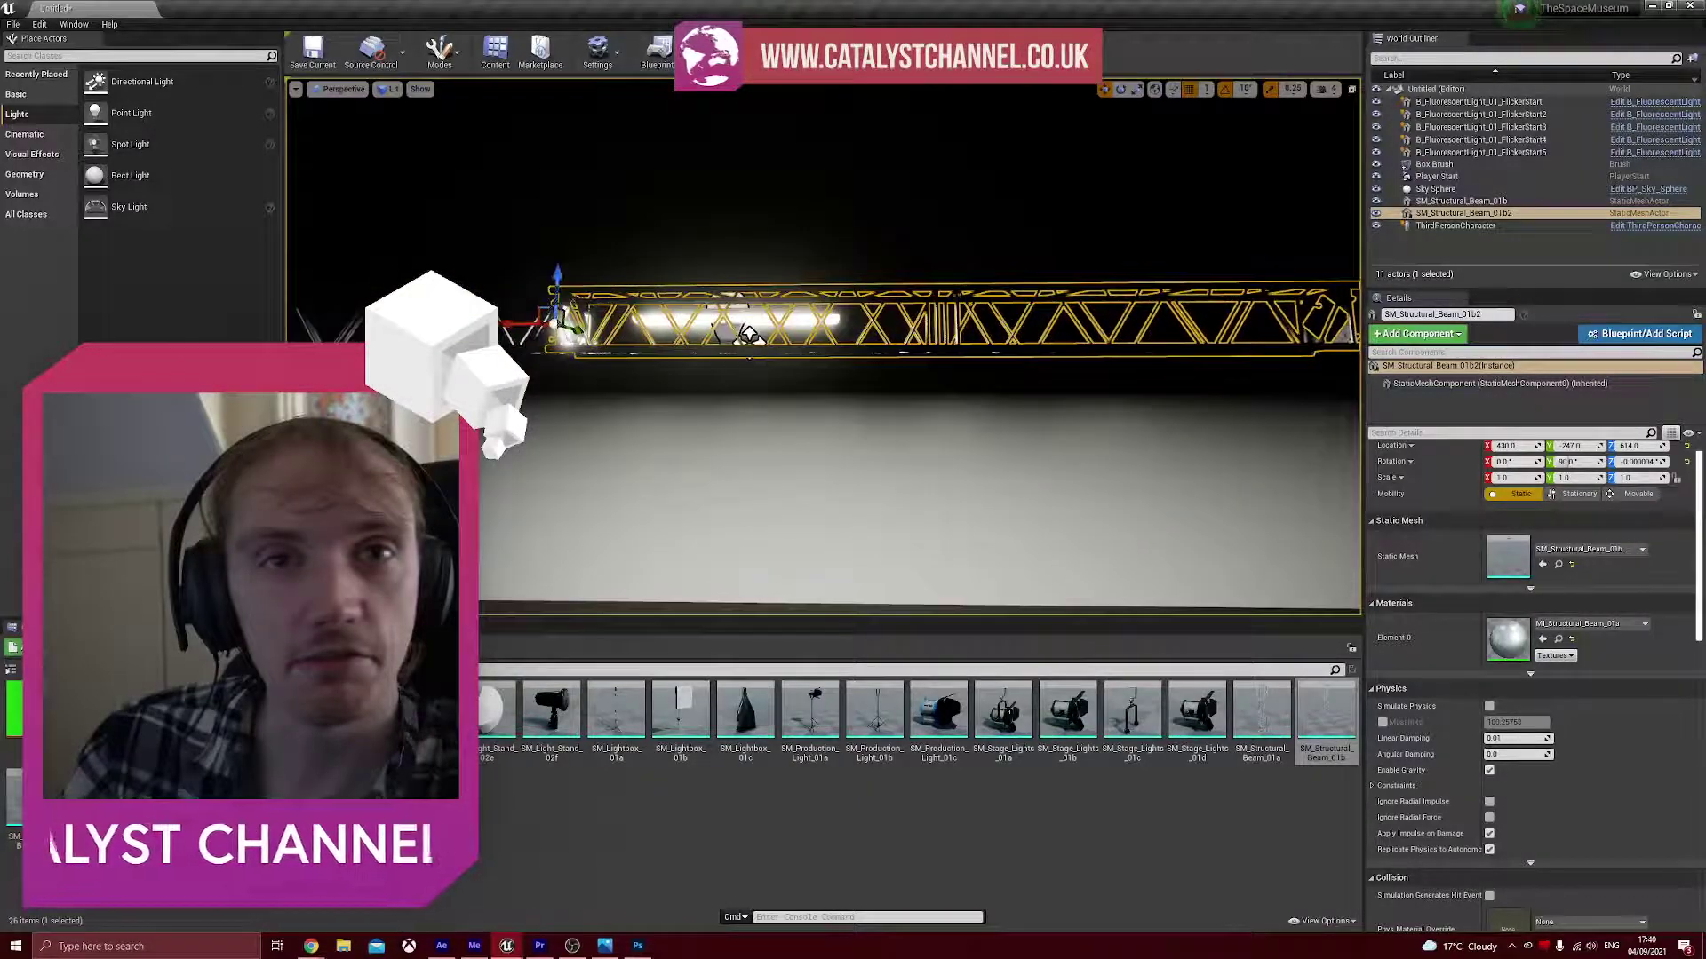
{"action": "mouse_move", "coordinate": [512, 330]}
{"action": "left_mouse_down"}
{"action": "mouse_move", "coordinate": [588, 329]}
{"action": "mouse_move", "coordinate": [526, 325]}
{"action": "left_mouse_up"}
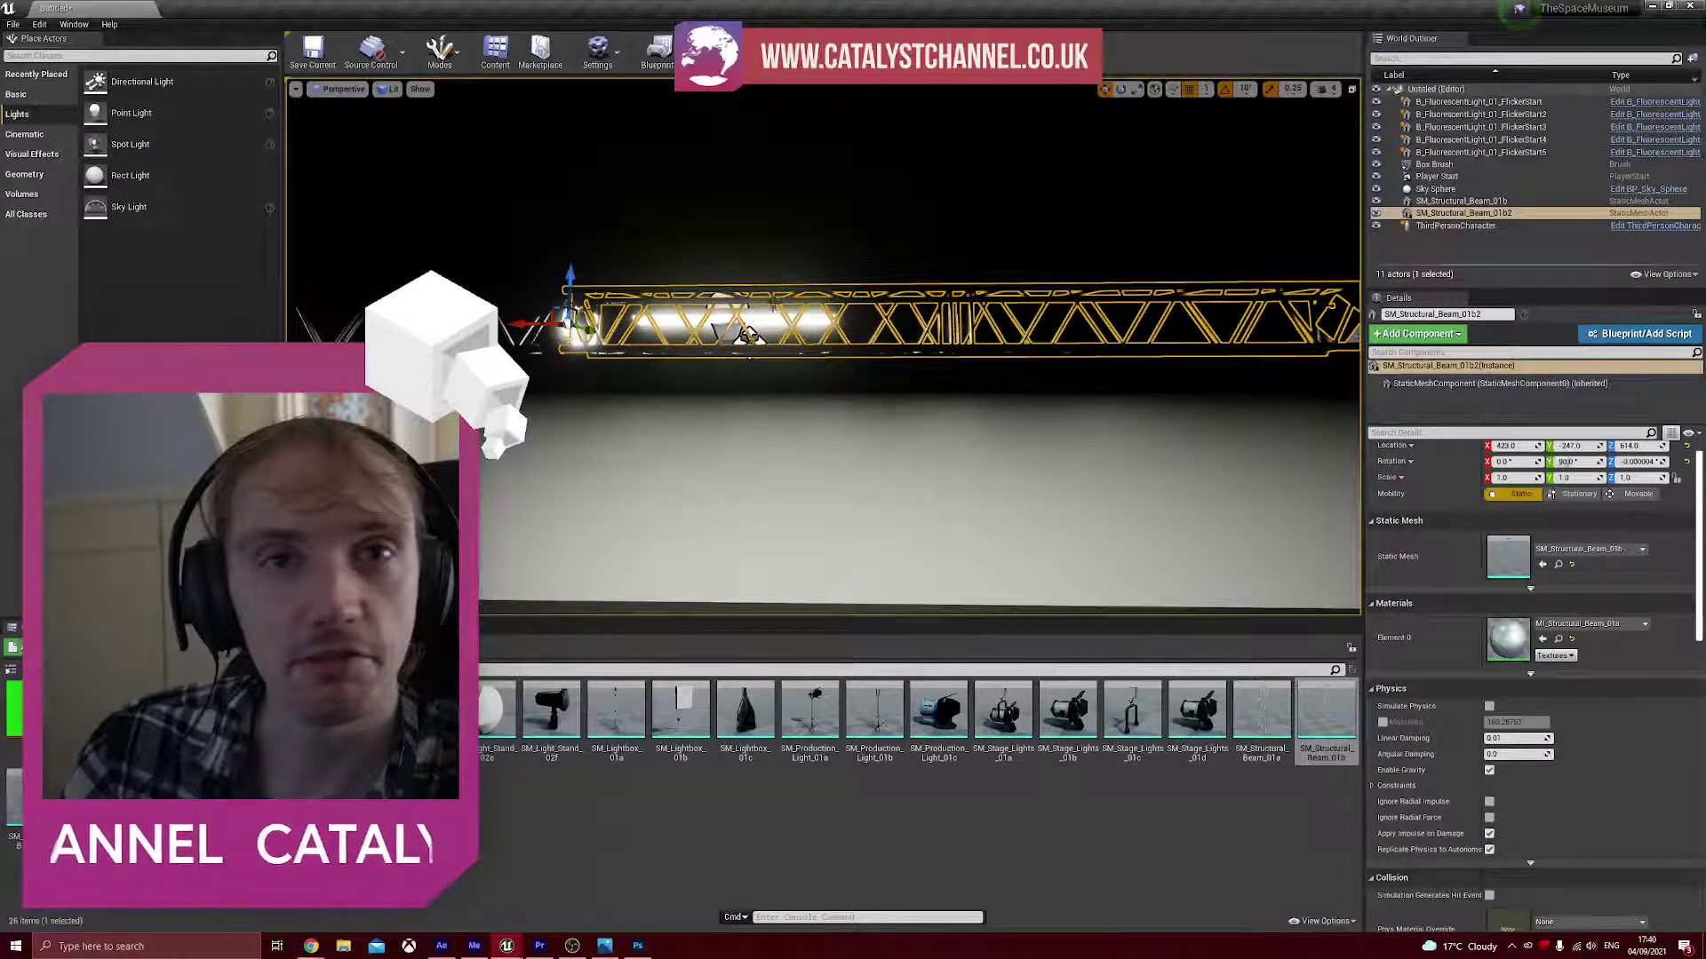
{"action": "right_click_drag", "start_coordinate": [749, 336], "coordinate": [850, 341]}
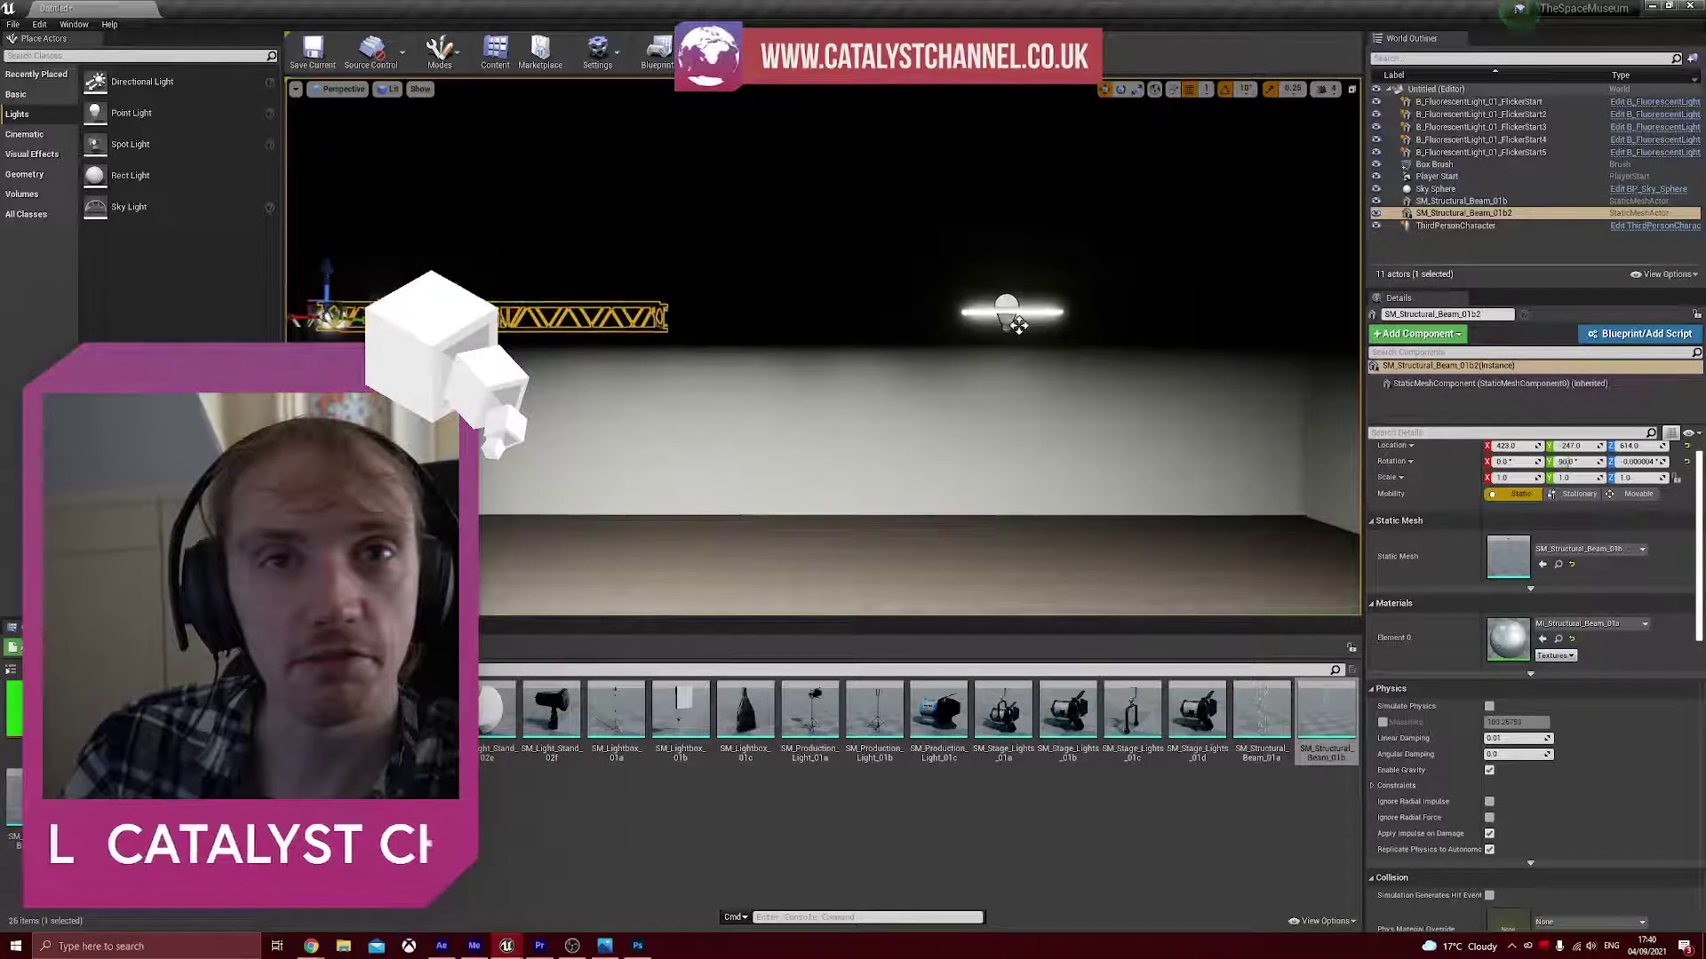
- Add a third beam by duplicating the second and aligning it with the run at about X 24
{"action": "key", "text": "ctrl+w"}
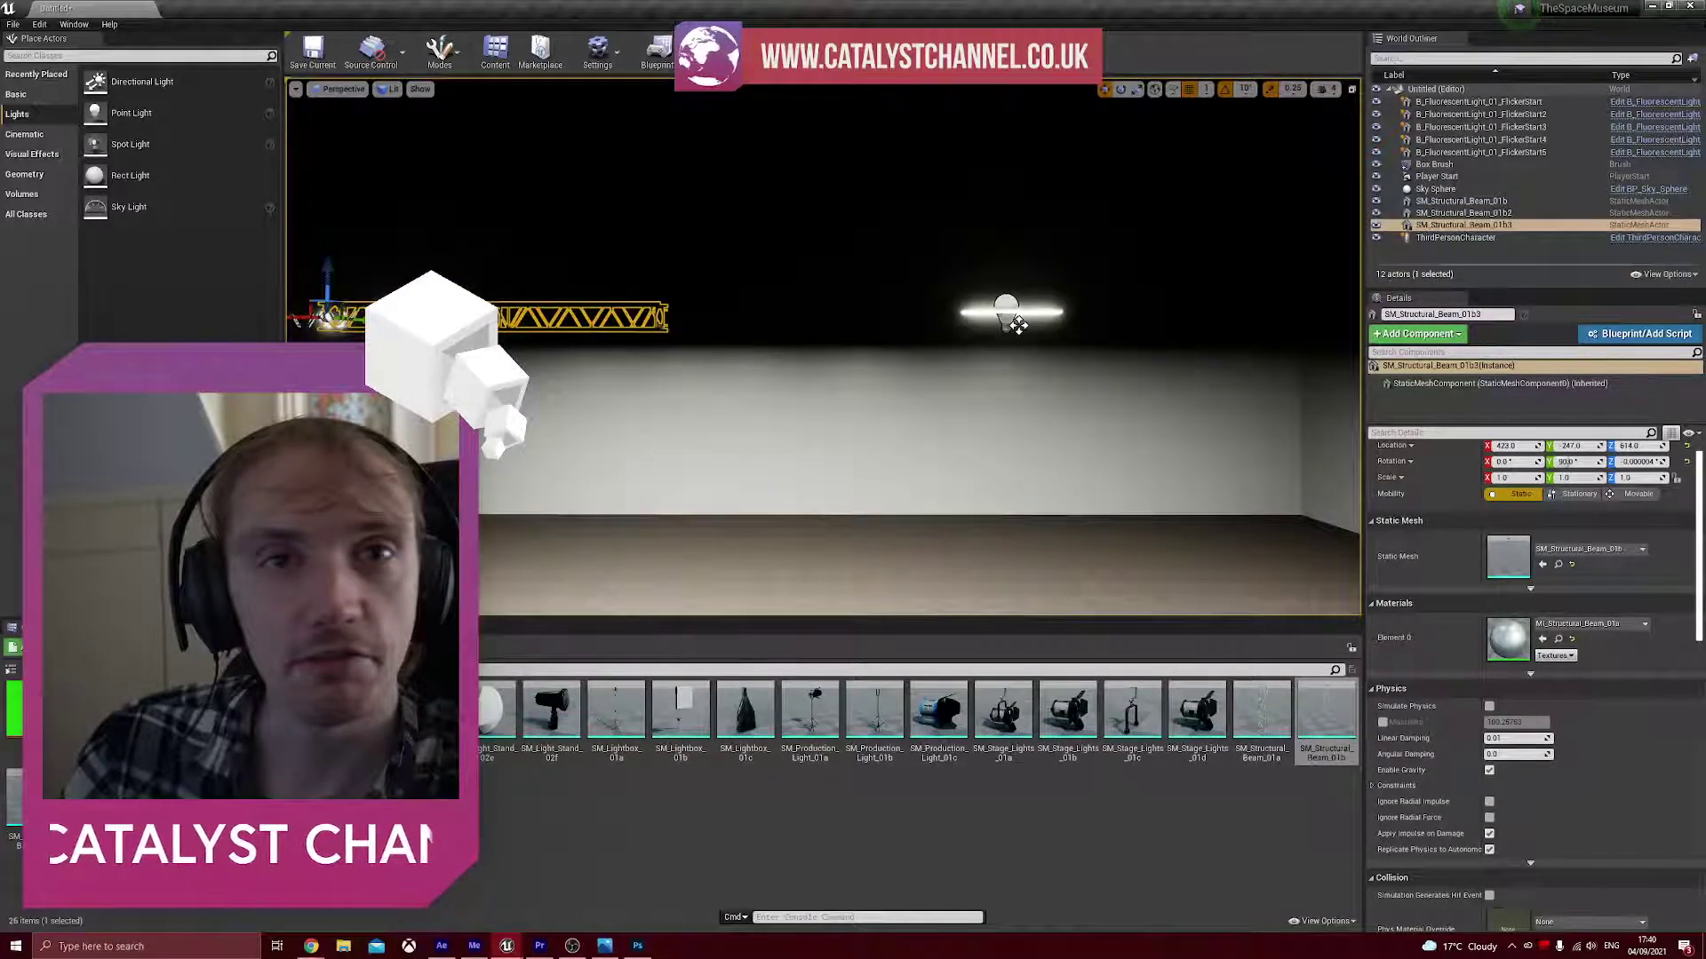
{"action": "right_click_drag", "start_coordinate": [1018, 325], "coordinate": [1053, 311]}
{"action": "key", "text": "w"}
{"action": "key", "text": "a"}
{"action": "right_click_drag", "start_coordinate": [623, 373], "coordinate": [524, 359]}
- Duplicate the third beam and shift the copy along the X axis to continue the ceiling run
{"action": "key", "text": "ctrl+w"}
{"action": "key", "text": "s"}
{"action": "left_click_drag", "start_coordinate": [359, 340], "coordinate": [860, 340]}
{"action": "mouse_move", "coordinate": [897, 340]}
{"action": "right_mouse_down"}
{"action": "mouse_move", "coordinate": [942, 342]}
{"action": "mouse_move", "coordinate": [898, 350]}
{"action": "right_mouse_up"}
{"action": "key", "text": "w"}
{"action": "key", "text": "s"}
- Add a fifth beam to the ceiling run by duplicating the fourth and moving it to about X -770
{"action": "right_click_drag", "start_coordinate": [1016, 355], "coordinate": [342, 315]}
{"action": "key", "text": "s"}
{"action": "key", "text": "s"}
{"action": "key", "text": "ctrl+w"}
{"action": "key", "text": "w"}
{"action": "left_click_drag", "start_coordinate": [342, 316], "coordinate": [999, 294]}
{"action": "right_click_drag", "start_coordinate": [1042, 305], "coordinate": [1173, 305]}
{"action": "right_click_drag", "start_coordinate": [1042, 304], "coordinate": [1175, 296]}
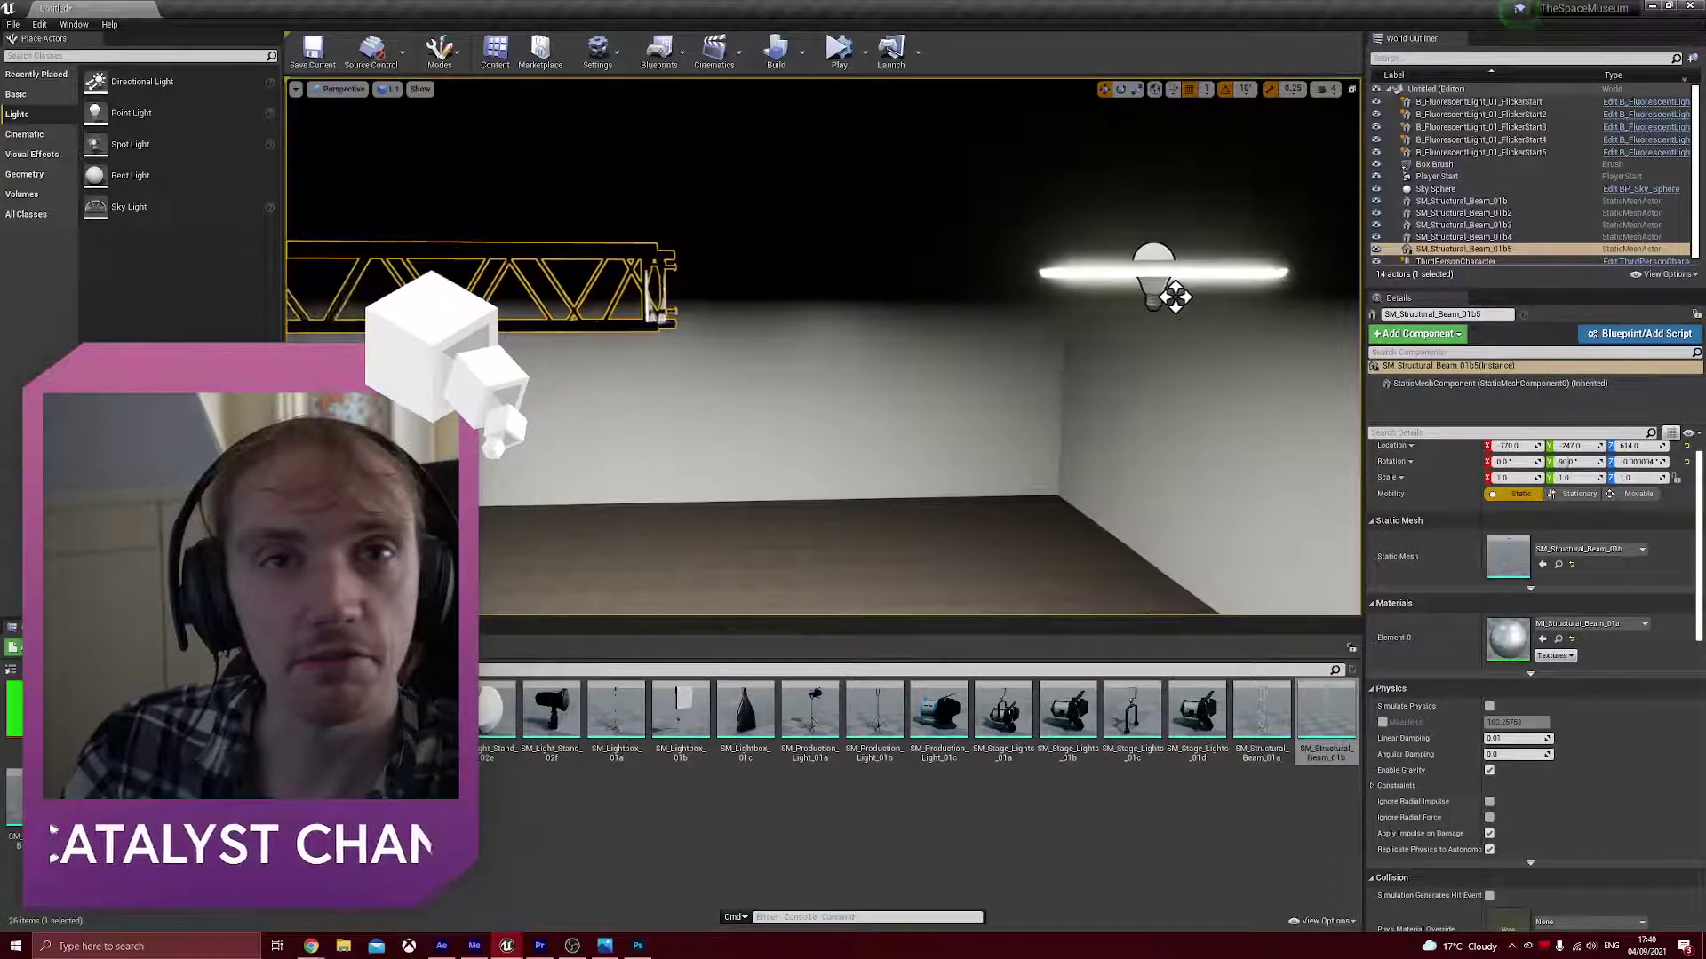
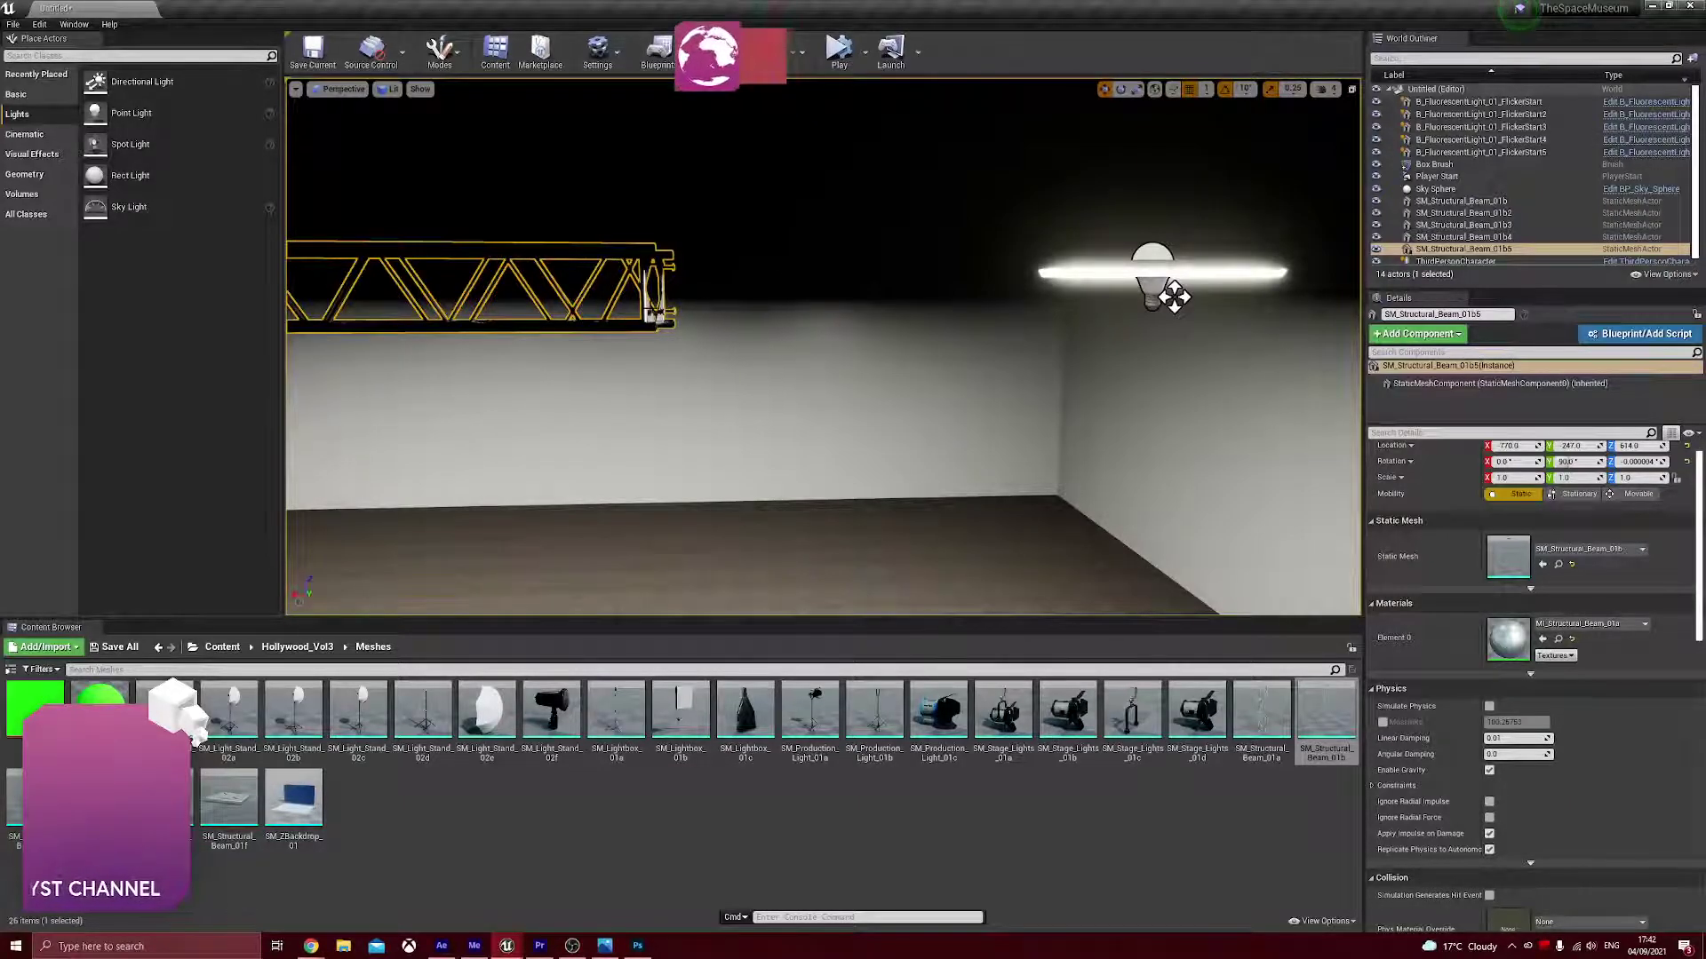
- Duplicate the fifth beam and join the copy to its free end at about X -1167
{"action": "key", "text": "ctrl+w"}
{"action": "scroll", "coordinate": [1177, 285], "scroll_direction": "down", "scroll_amount": 1}
{"action": "right_click_drag", "start_coordinate": [581, 283], "coordinate": [577, 282]}
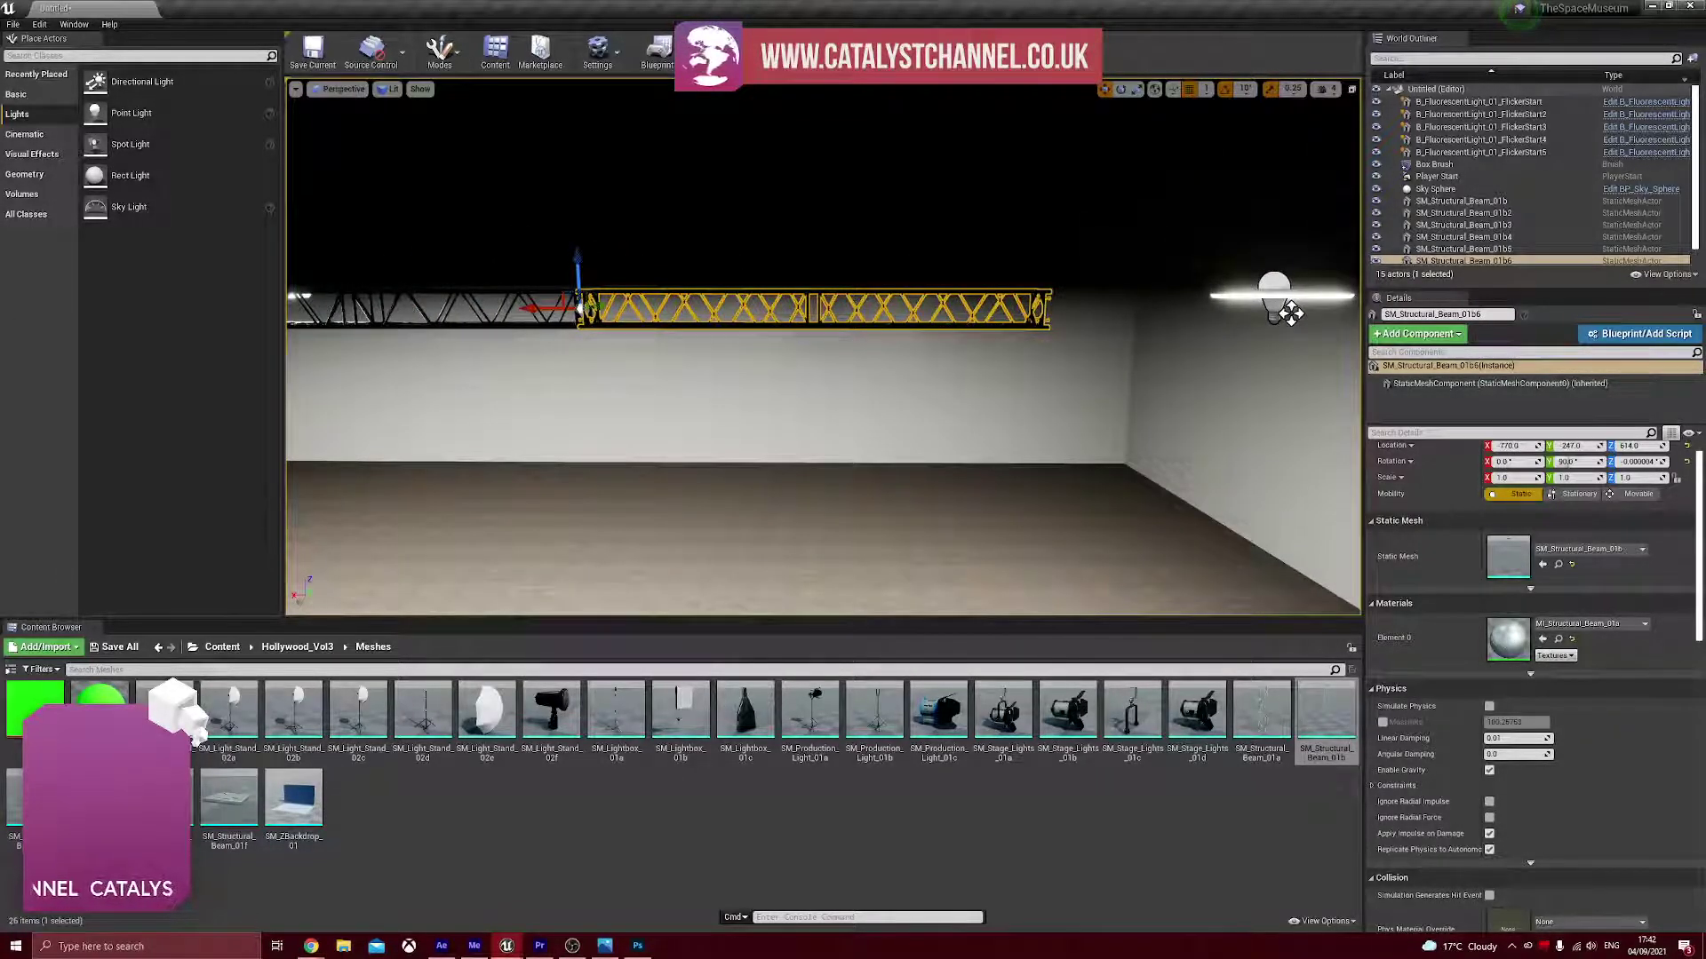
{"action": "left_click_drag", "start_coordinate": [539, 308], "coordinate": [994, 308]}
- Extend the beam run toward the far wall with another duplicate at about X -1563
{"action": "mouse_move", "coordinate": [994, 309]}
{"action": "right_mouse_down"}
{"action": "mouse_move", "coordinate": [957, 305]}
{"action": "mouse_move", "coordinate": [972, 321]}
{"action": "right_mouse_up"}
{"action": "key", "text": "d"}
{"action": "key", "text": "w"}
{"action": "key", "text": "d"}
{"action": "key", "text": "s"}
{"action": "key", "text": "ctrl+w"}
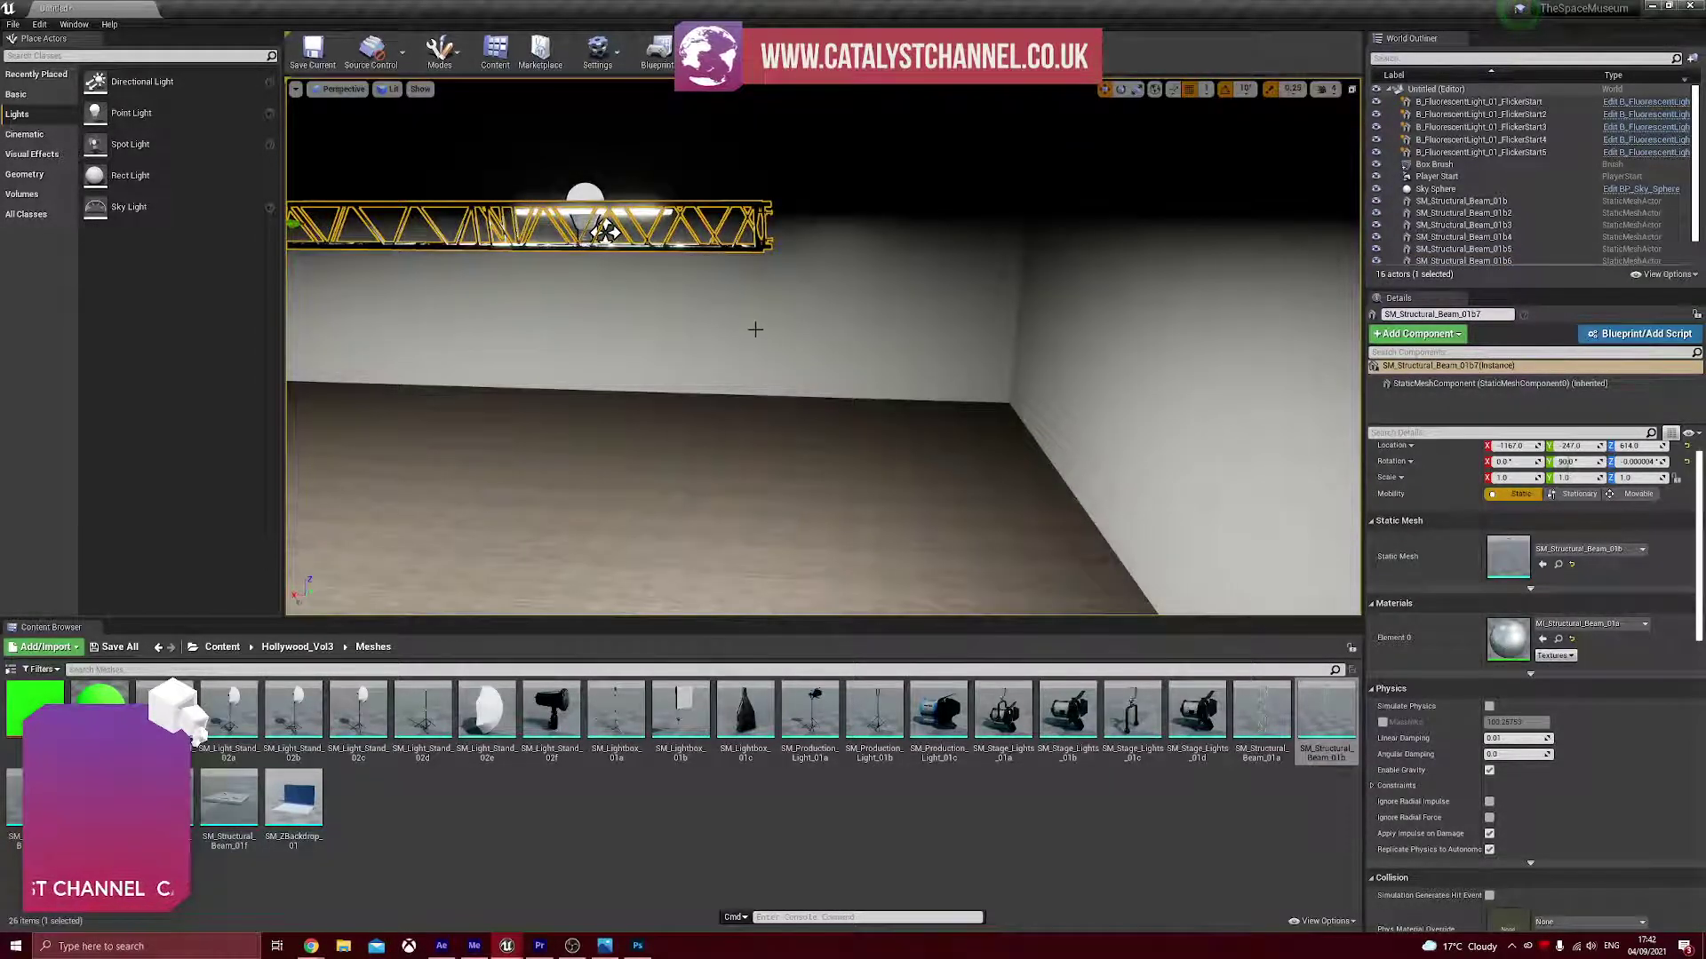
{"action": "right_click_drag", "start_coordinate": [750, 323], "coordinate": [755, 329]}
{"action": "left_click_drag", "start_coordinate": [311, 272], "coordinate": [633, 280]}
- Duplicate the first beam in the opposite direction along the ceiling, moving the copy to about X 1214
{"action": "key", "text": "w"}
{"action": "mouse_move", "coordinate": [694, 304]}
{"action": "right_mouse_down"}
{"action": "mouse_move", "coordinate": [578, 311]}
{"action": "mouse_move", "coordinate": [590, 316]}
{"action": "right_mouse_up"}
{"action": "key", "text": "d"}
{"action": "key", "text": "w"}
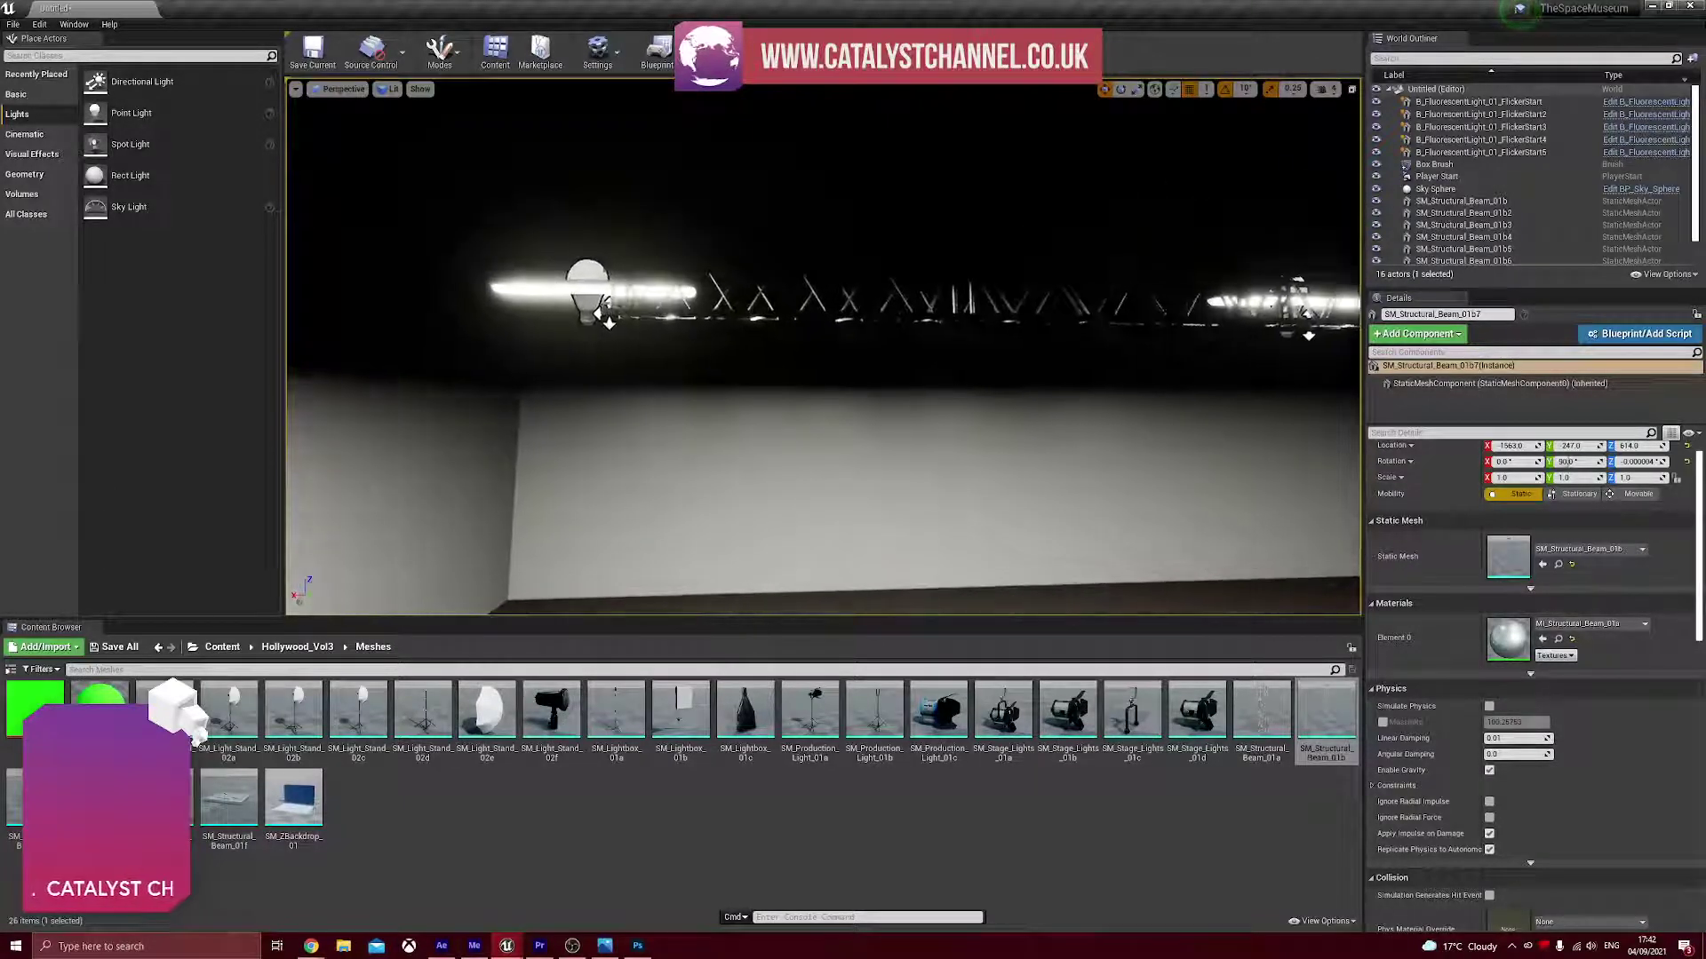
{"action": "left_click", "coordinate": [595, 318]}
{"action": "left_click", "coordinate": [597, 318]}
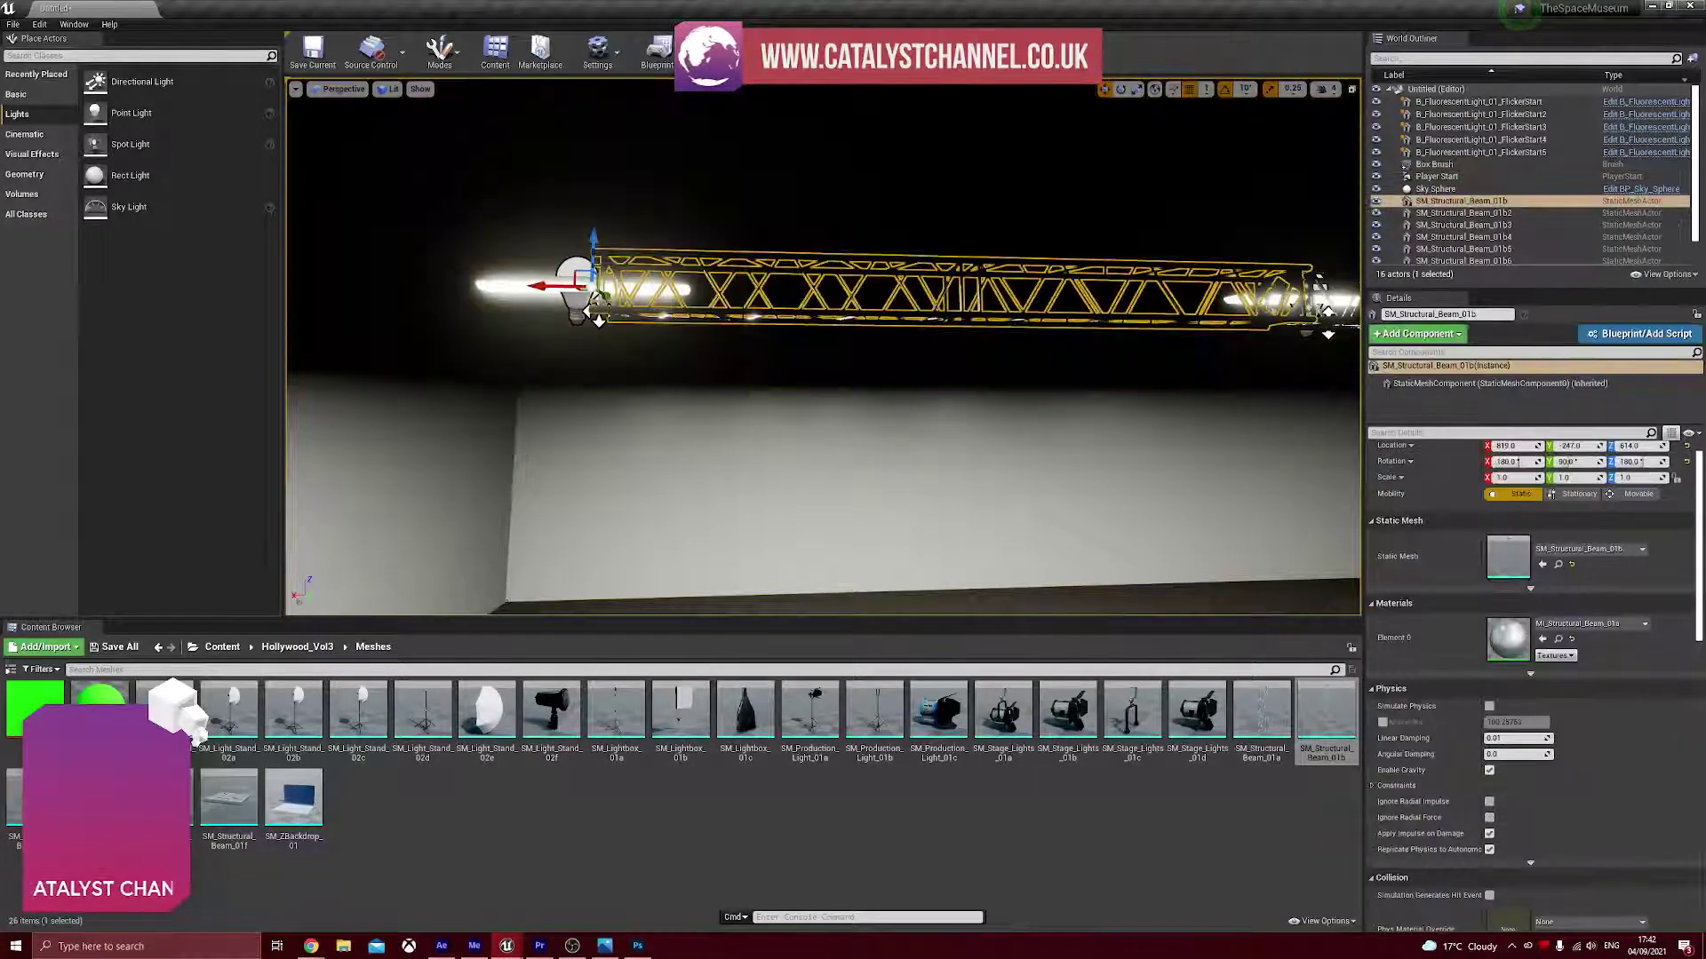
{"action": "left_click_drag", "start_coordinate": [553, 286], "coordinate": [258, 283], "text": "alt"}
{"action": "key", "text": "a"}
{"action": "right_click_drag", "start_coordinate": [307, 288], "coordinate": [298, 289]}
{"action": "left_click_drag", "start_coordinate": [751, 304], "coordinate": [357, 344]}
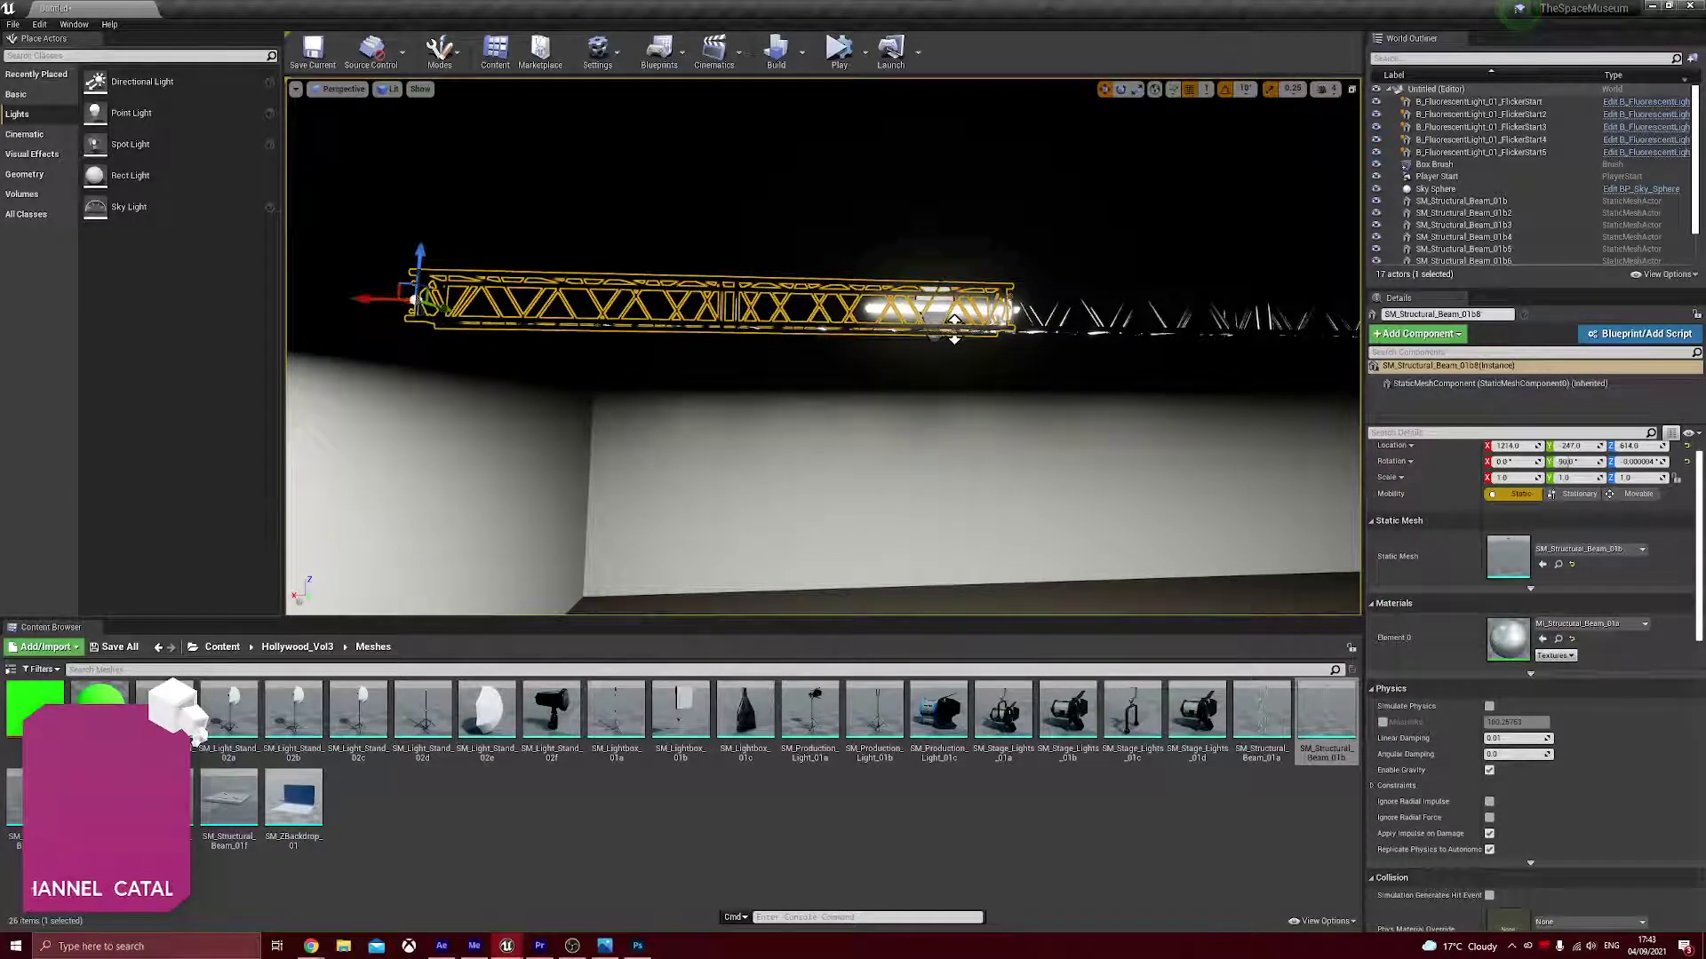
- Nudge the new end beam along the X axis to about X 1216 so it meets its neighbour
{"action": "right_click_drag", "start_coordinate": [357, 344], "coordinate": [307, 351]}
{"action": "key", "text": "d"}
{"action": "right_click_drag", "start_coordinate": [805, 317], "coordinate": [947, 407]}
{"action": "left_click_drag", "start_coordinate": [357, 396], "coordinate": [353, 396]}
- Examine the ceiling beam run and how it lines up with the light fixtures and room walls
{"action": "right_click_drag", "start_coordinate": [354, 396], "coordinate": [382, 418]}
{"action": "key", "text": "d"}
{"action": "key", "text": "w"}
{"action": "key", "text": "w"}
{"action": "key", "text": "a"}
{"action": "key", "text": "s"}
{"action": "key", "text": "s"}
{"action": "right_click_drag", "start_coordinate": [704, 289], "coordinate": [533, 357]}
{"action": "key", "text": "d"}
{"action": "key", "text": "a"}
{"action": "key", "text": "a"}
{"action": "key", "text": "w"}
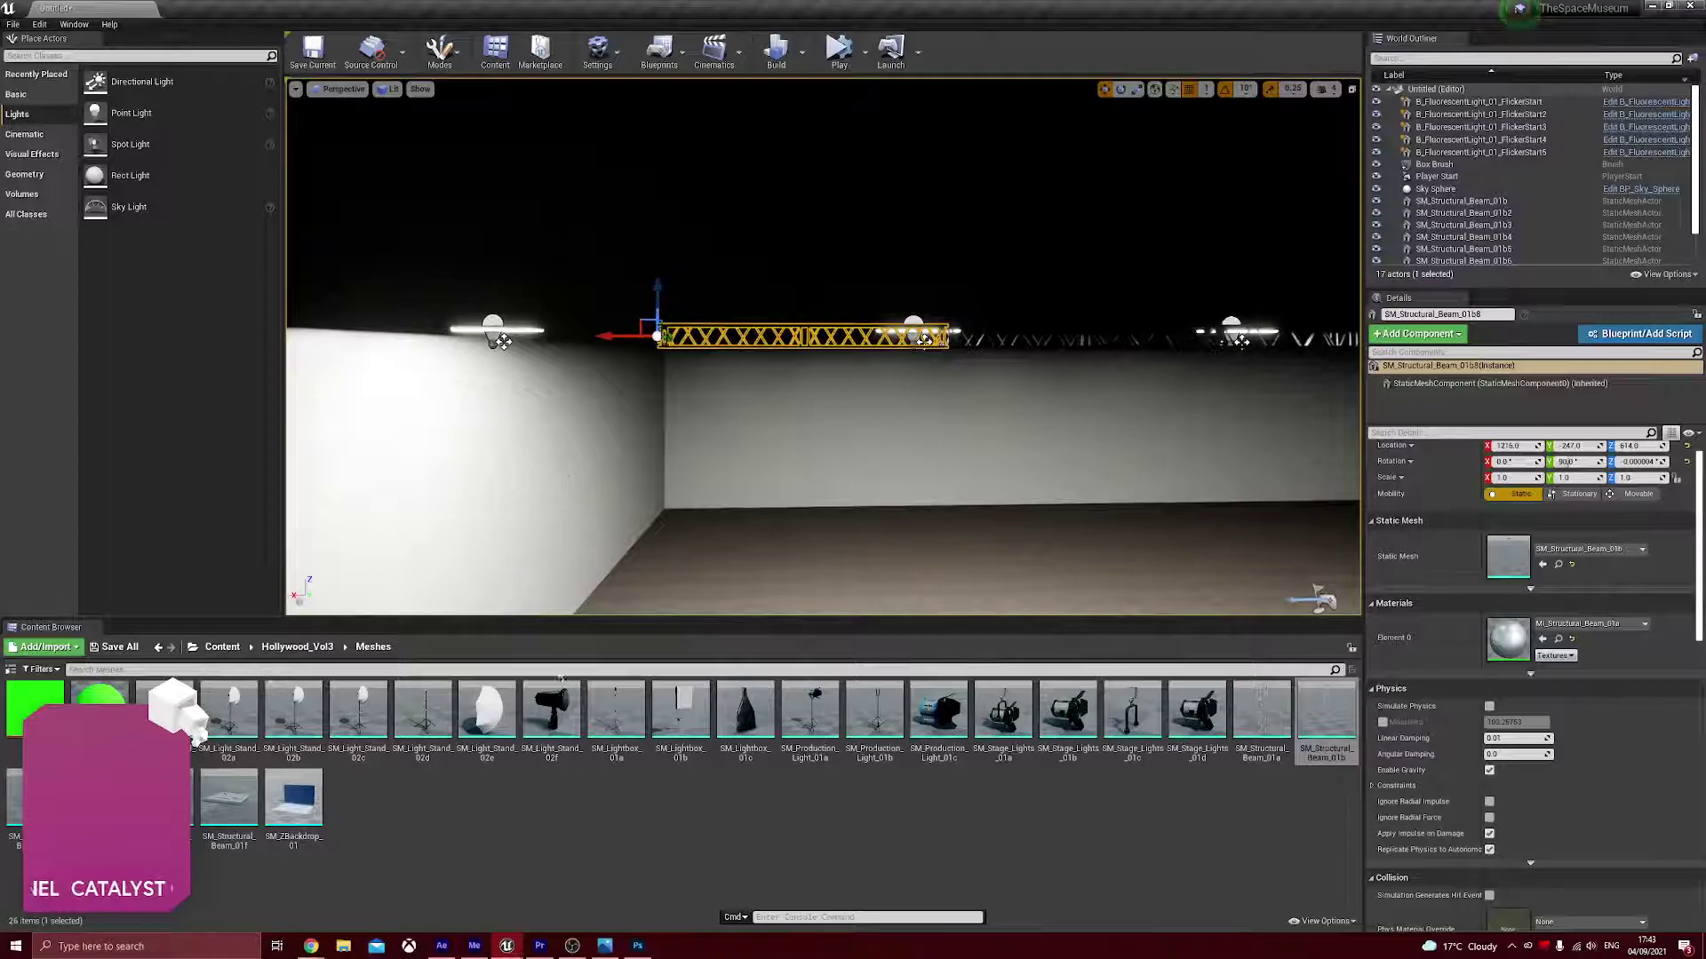
- Place an SM_Structural_Beam_01d T-shaped beam in the room and set its X and Y location to 0
{"action": "left_click", "coordinate": [405, 805]}
{"action": "left_click_drag", "start_coordinate": [228, 800], "coordinate": [731, 407]}
{"action": "right_click_drag", "start_coordinate": [705, 376], "coordinate": [613, 396]}
{"action": "key", "text": "w"}
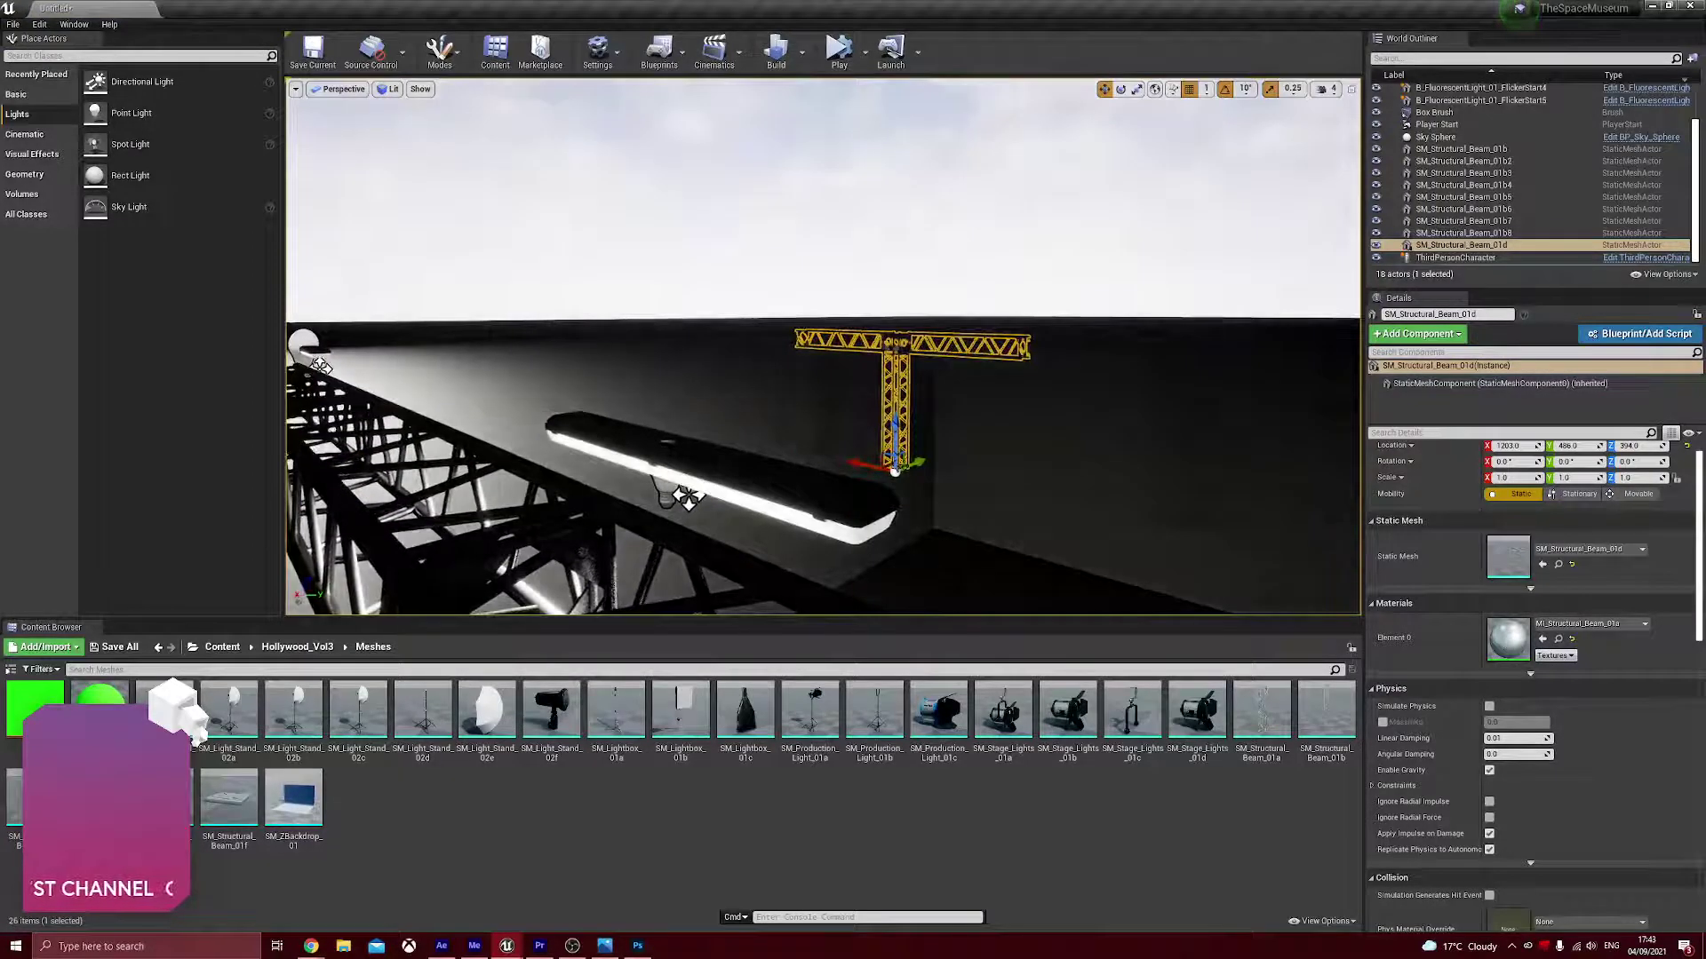
{"action": "left_click", "coordinate": [1511, 447]}
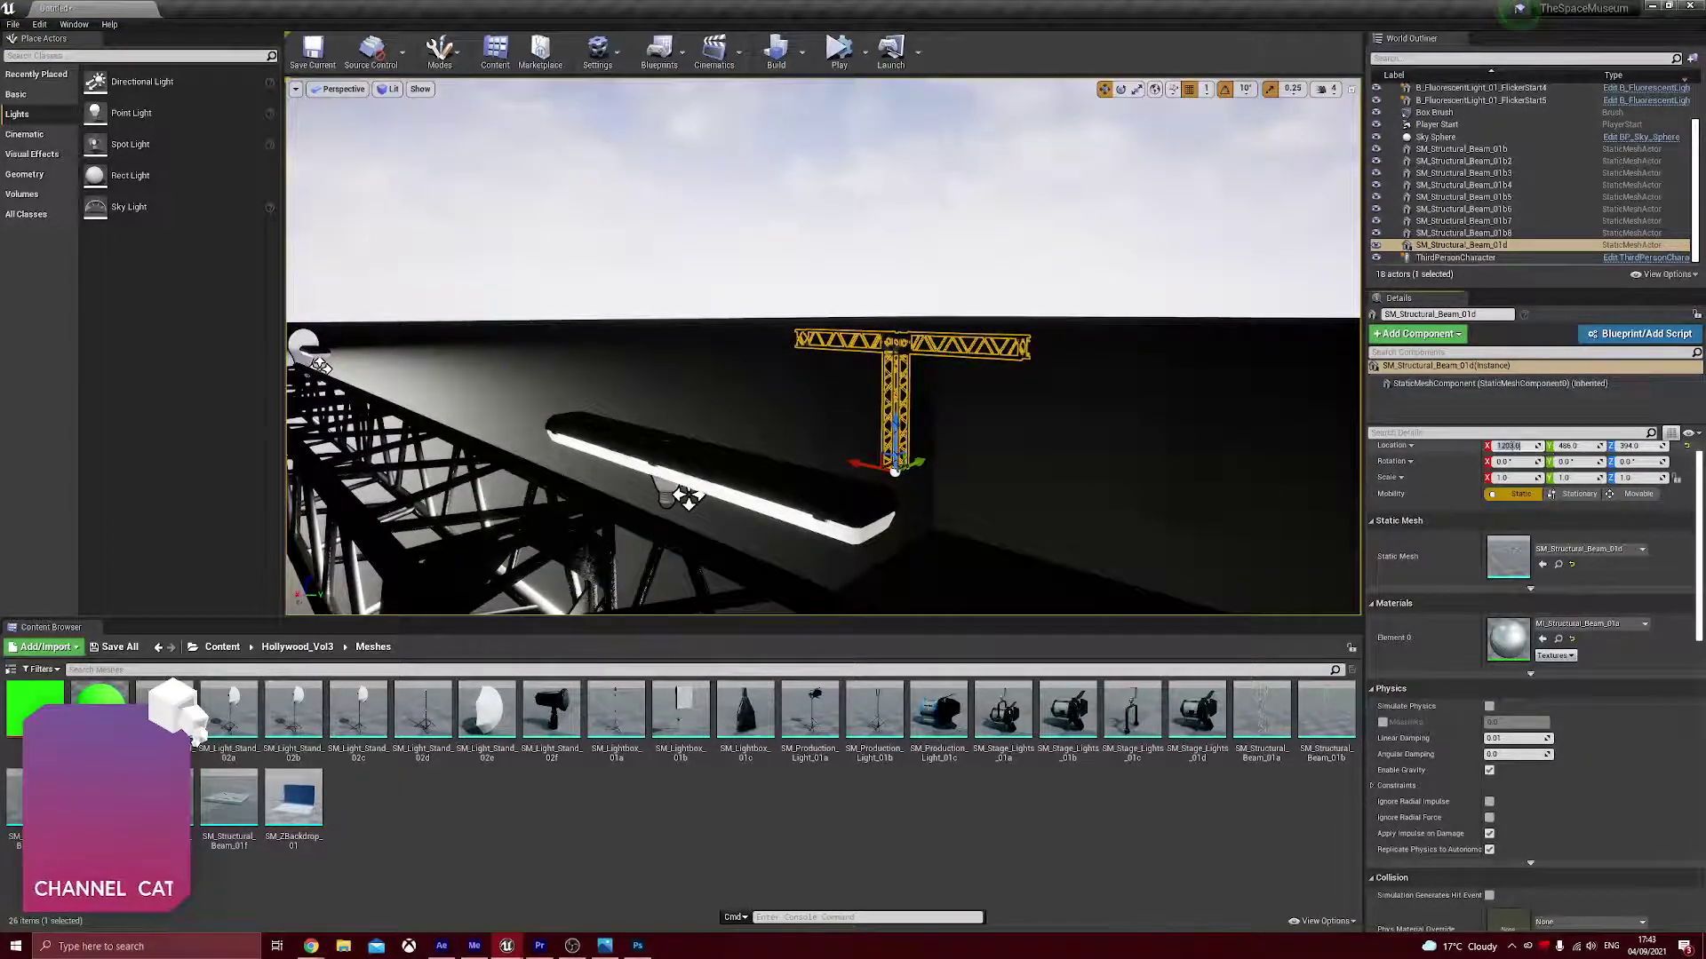
{"action": "type", "text": "0"}
{"action": "key", "text": "Return"}
{"action": "left_click", "coordinate": [1575, 446]}
{"action": "type", "text": "0"}
{"action": "key", "text": "Return"}
- Align the T-shaped beam with the ceiling beam run by setting its Y location to -247
{"action": "right_click_drag", "start_coordinate": [932, 399], "coordinate": [861, 489]}
{"action": "right_click_drag", "start_coordinate": [760, 385], "coordinate": [355, 356]}
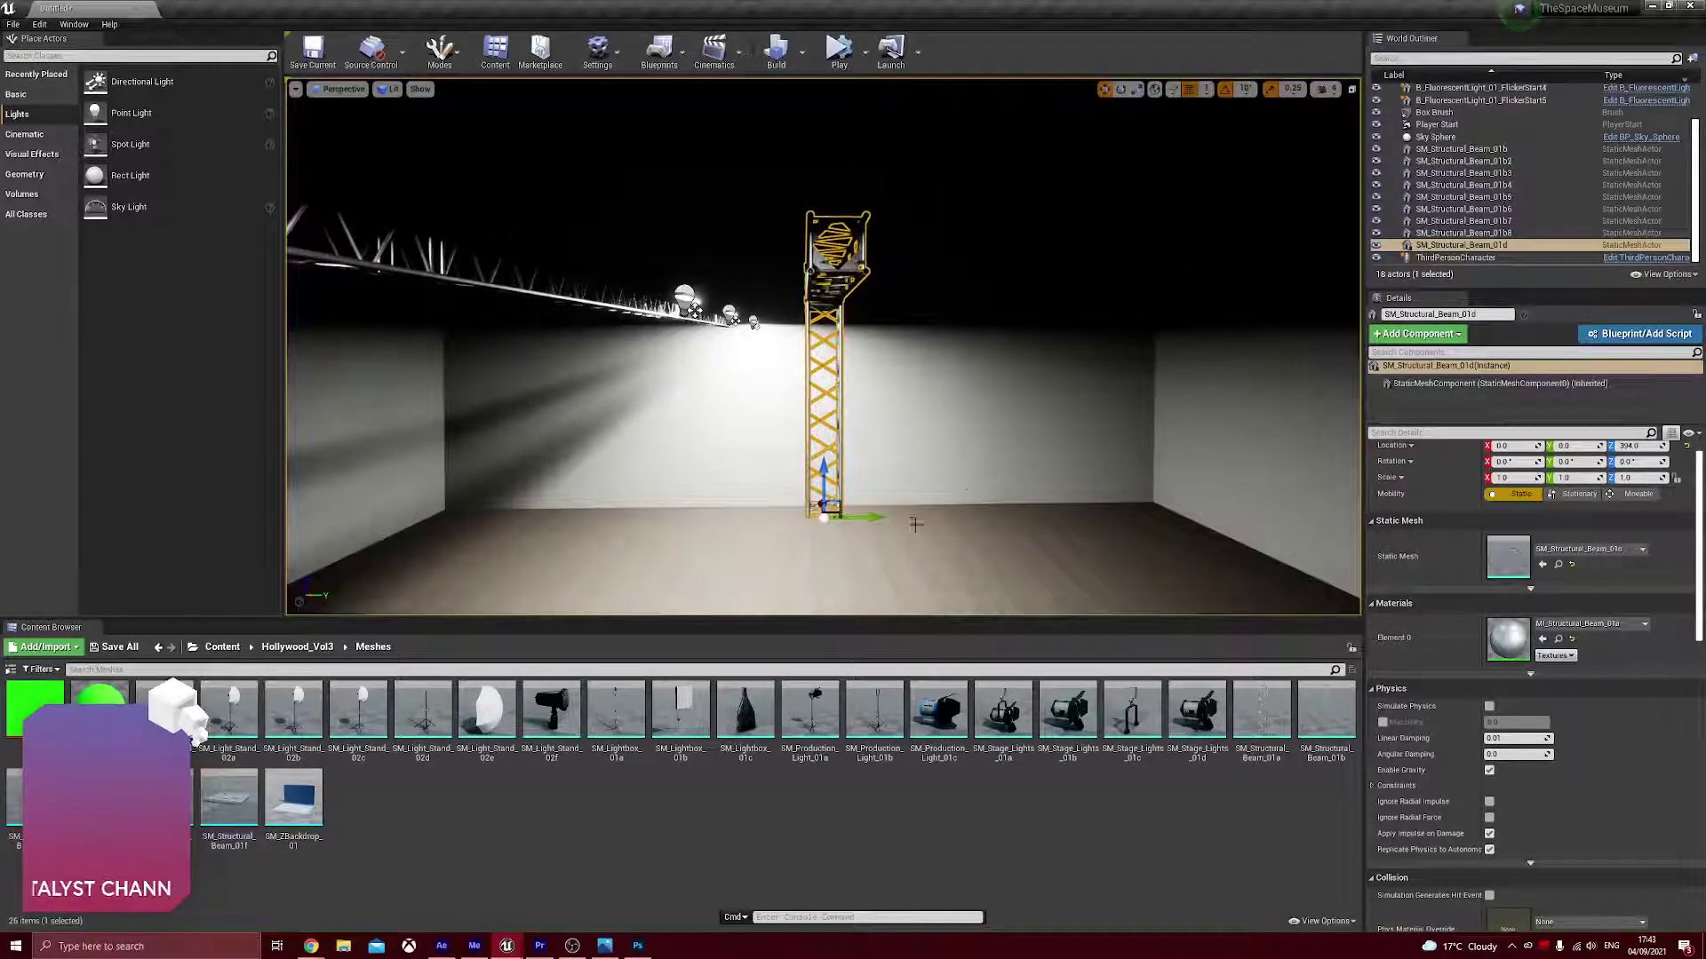
{"action": "left_click_drag", "start_coordinate": [880, 518], "coordinate": [707, 524]}
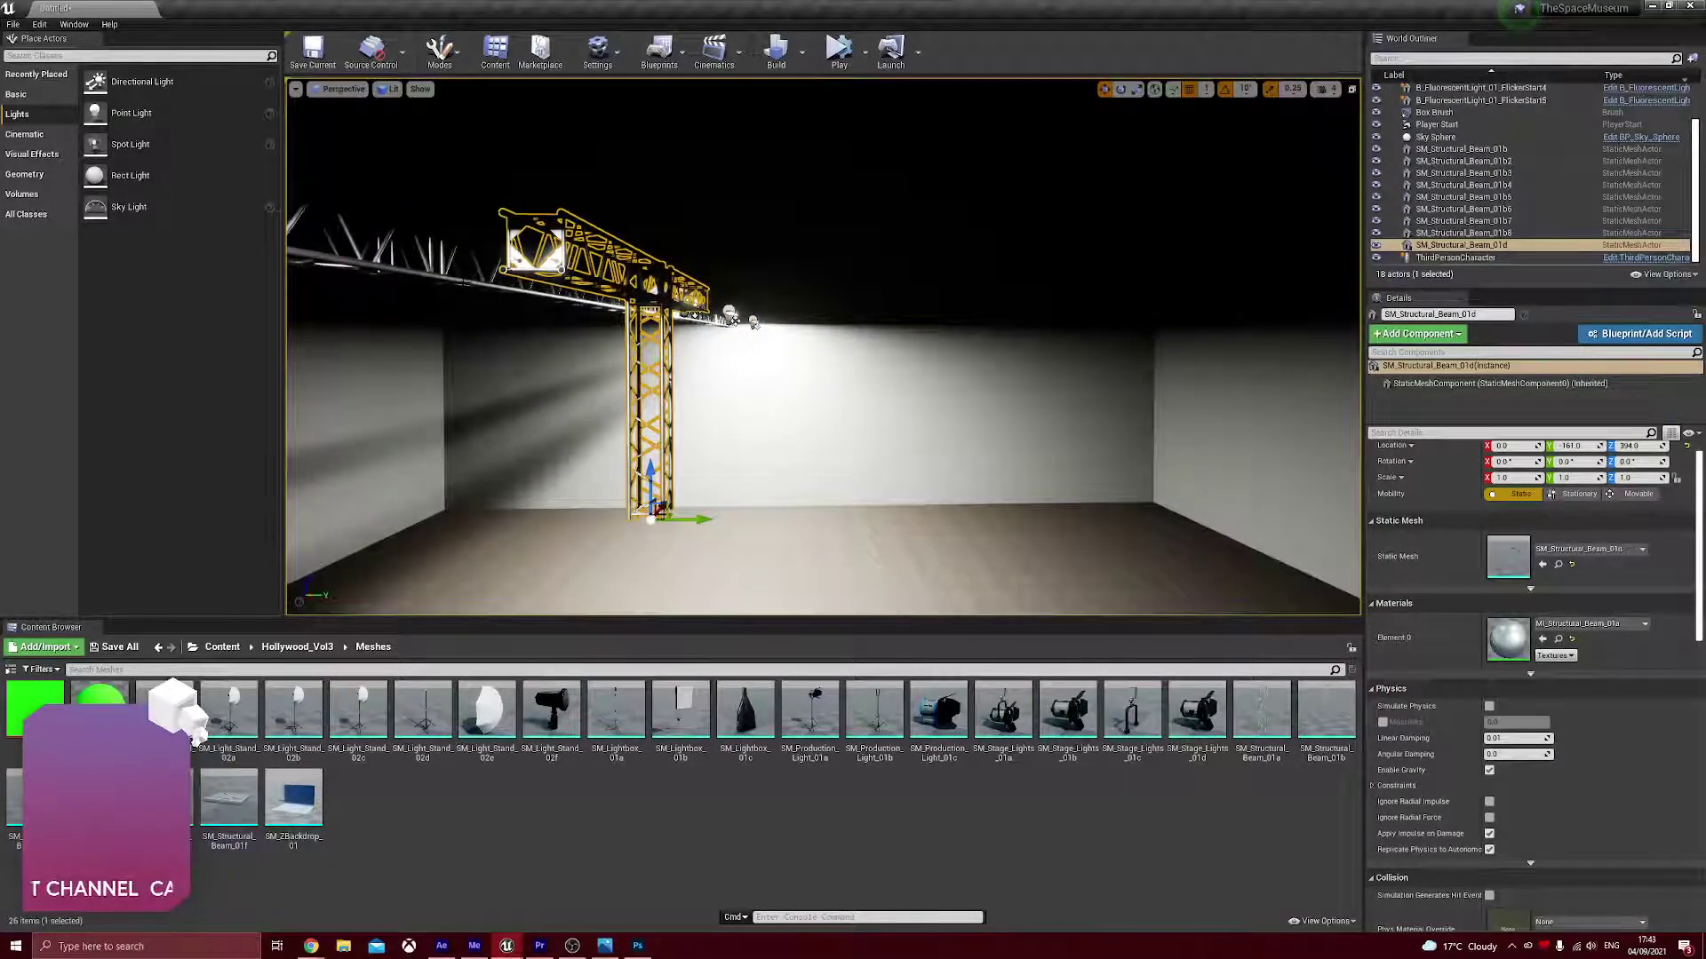
{"action": "left_click", "coordinate": [622, 307]}
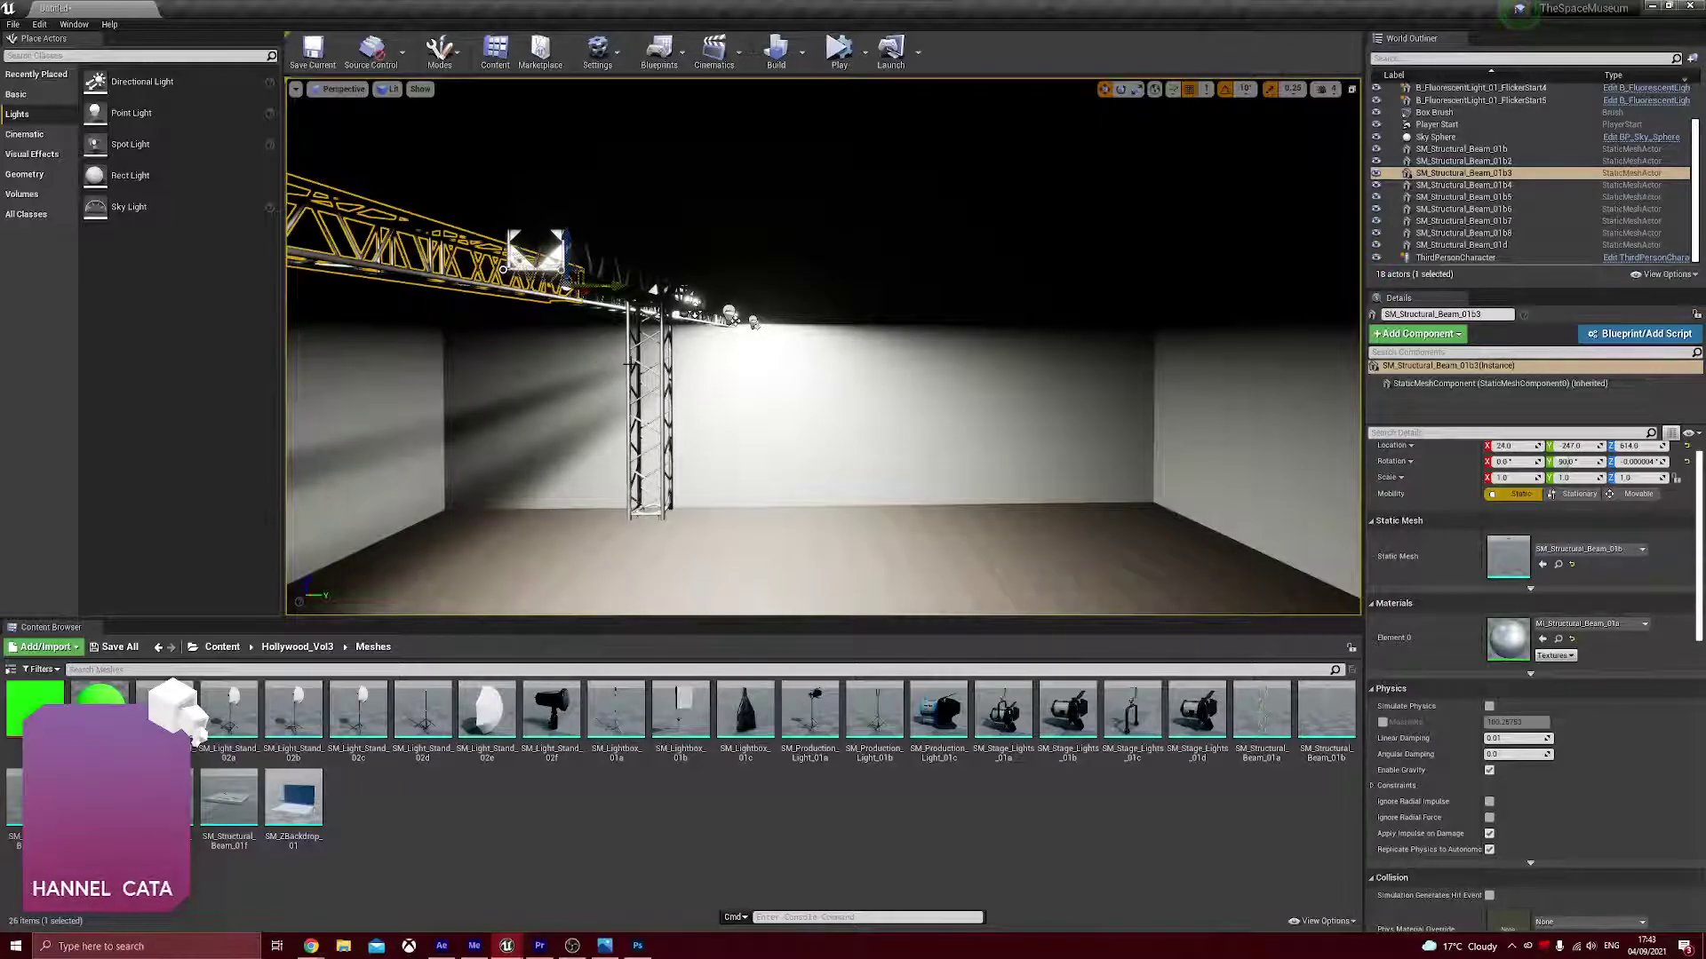
{"action": "left_click_drag", "start_coordinate": [646, 361], "coordinate": [656, 401]}
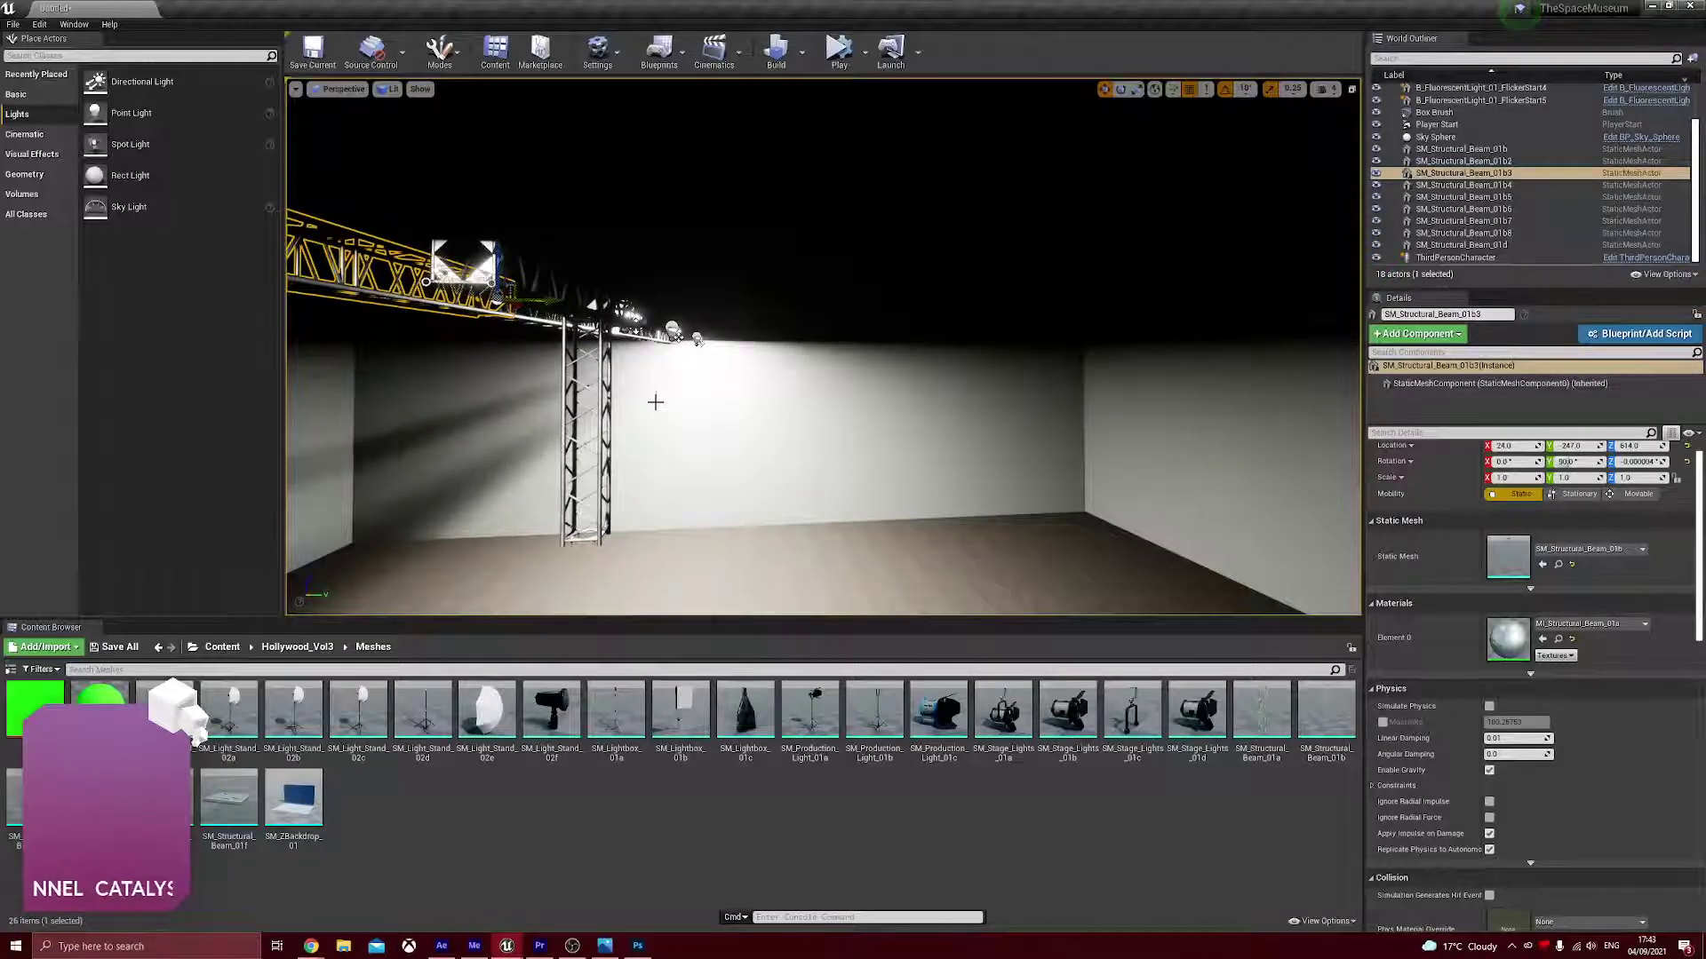
{"action": "left_click", "coordinate": [599, 400]}
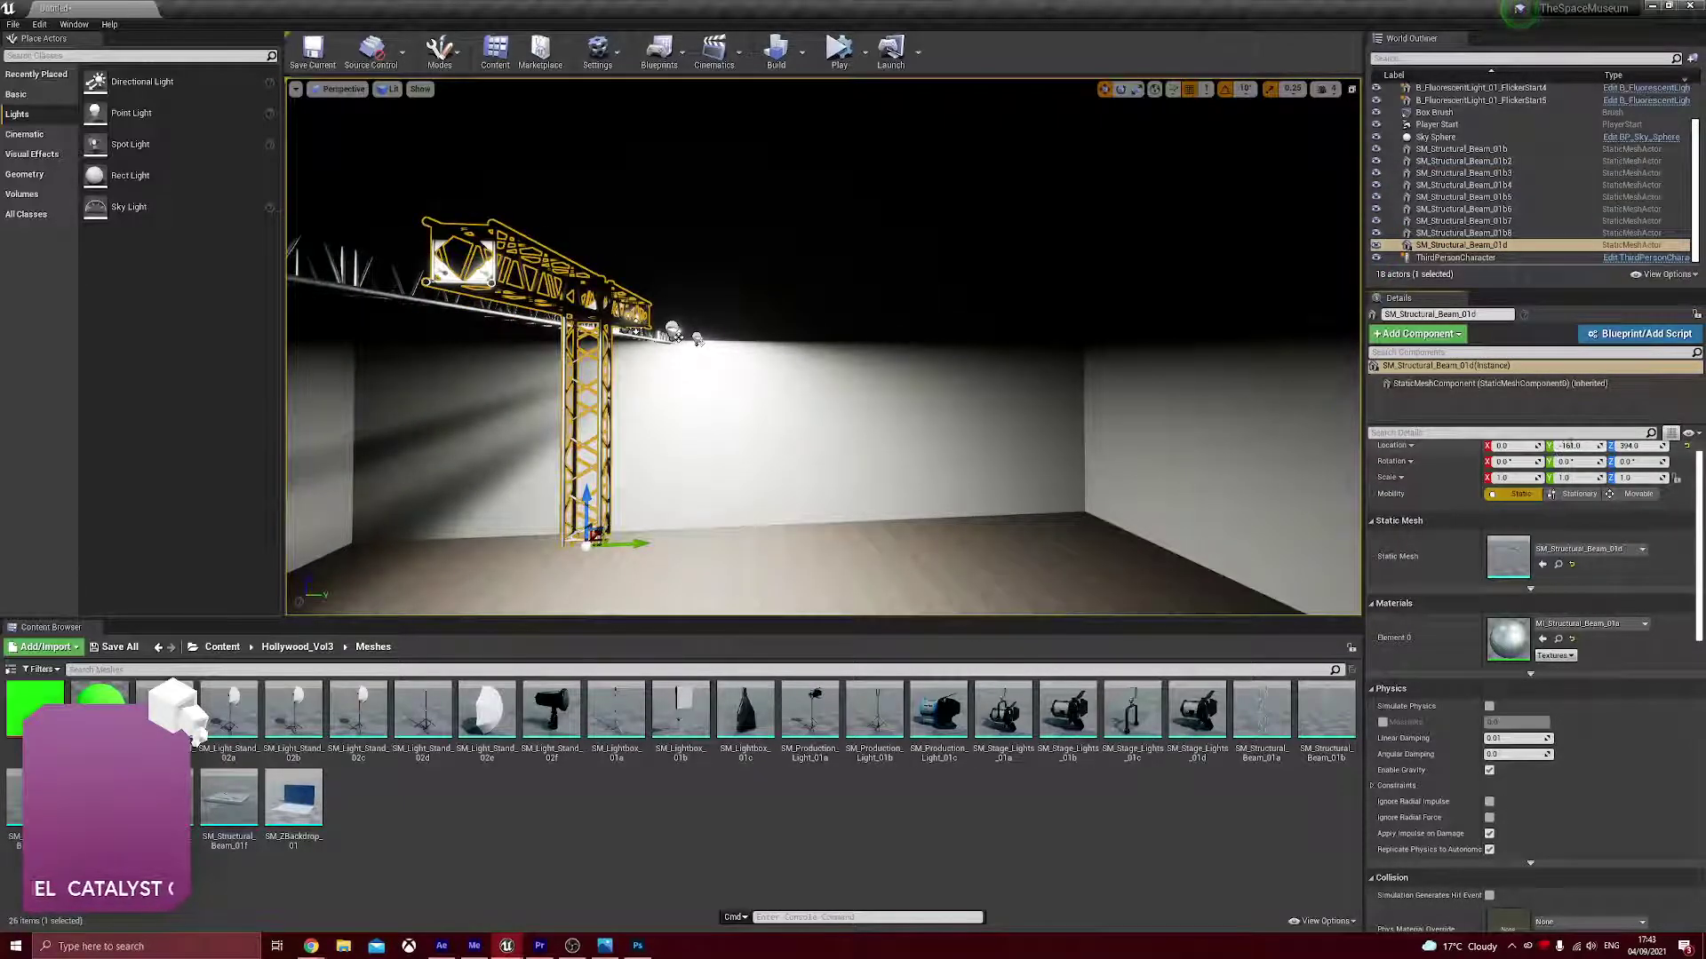
{"action": "key", "text": "BackSpace"}
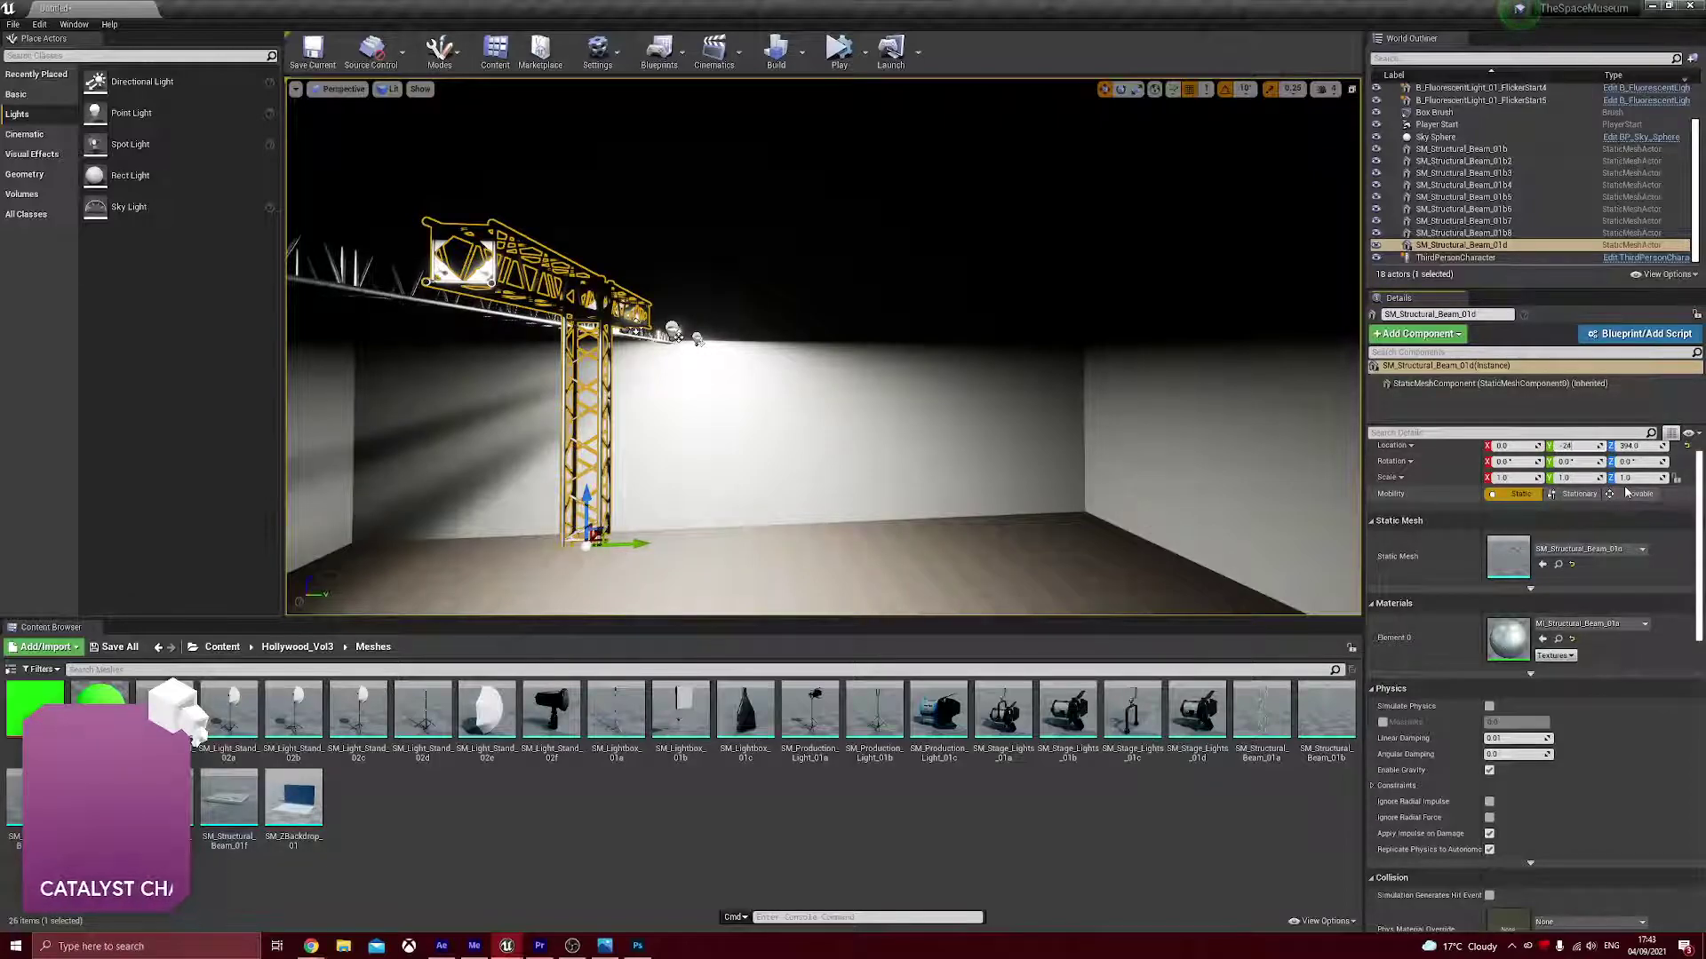
{"action": "key", "text": "Return"}
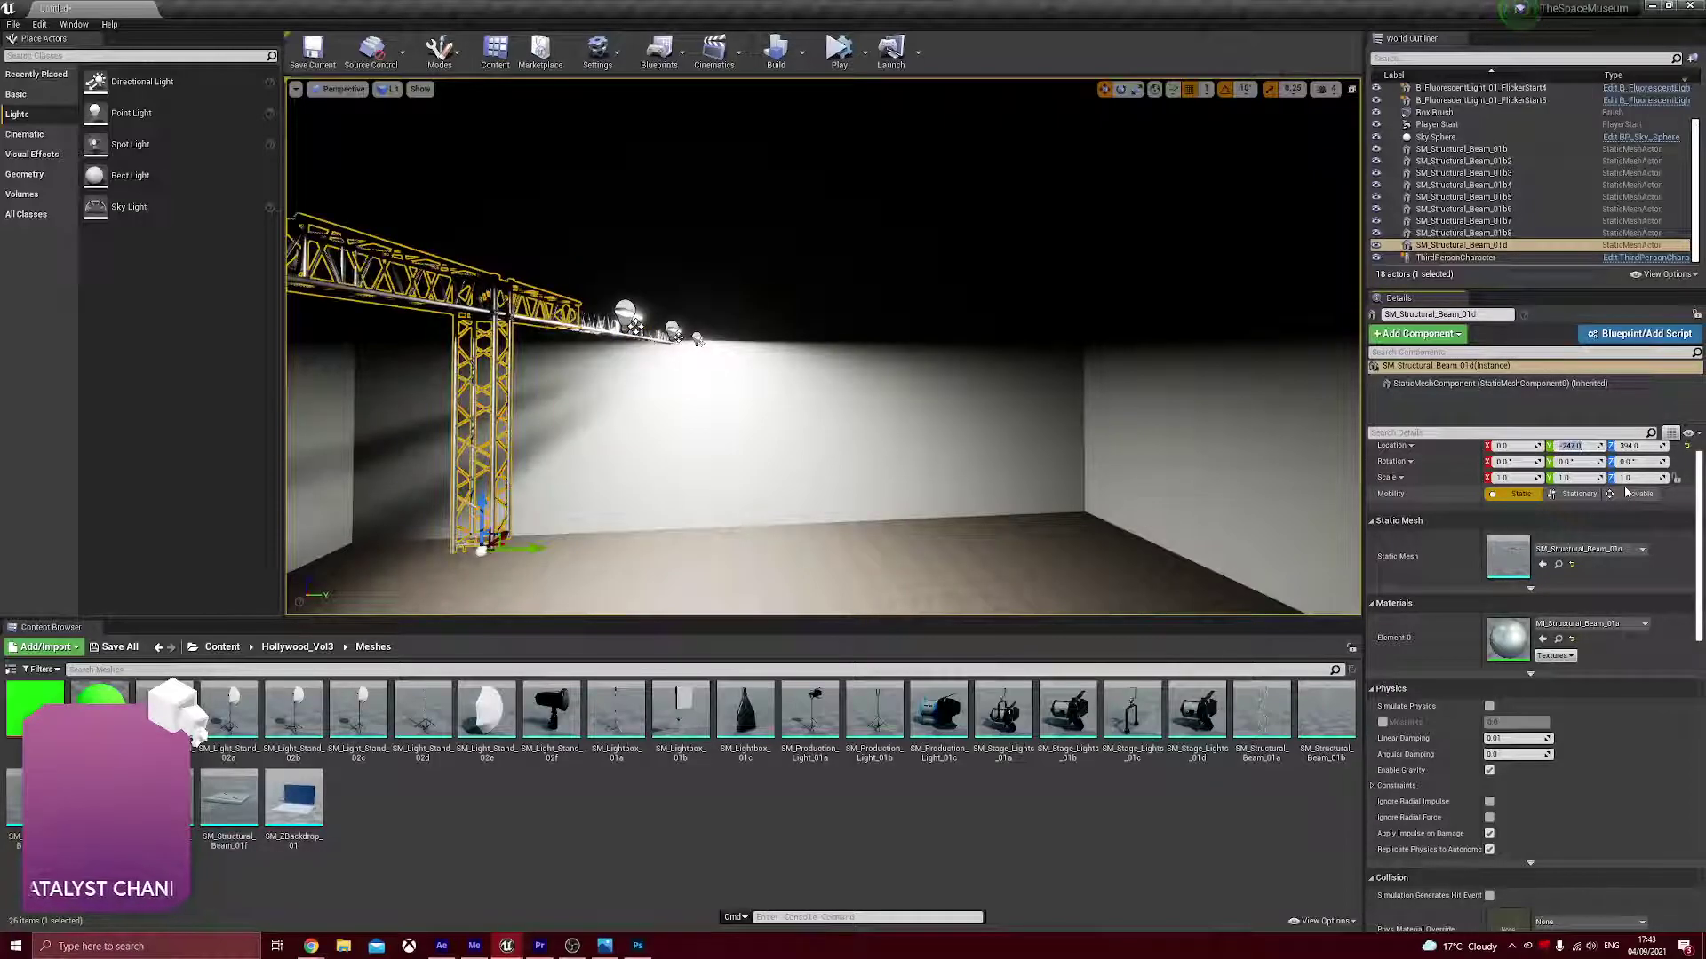
- Set the T-shaped beam's X location to 1216 to match the end beam of the ceiling run
{"action": "left_click_drag", "start_coordinate": [800, 356], "coordinate": [613, 360]}
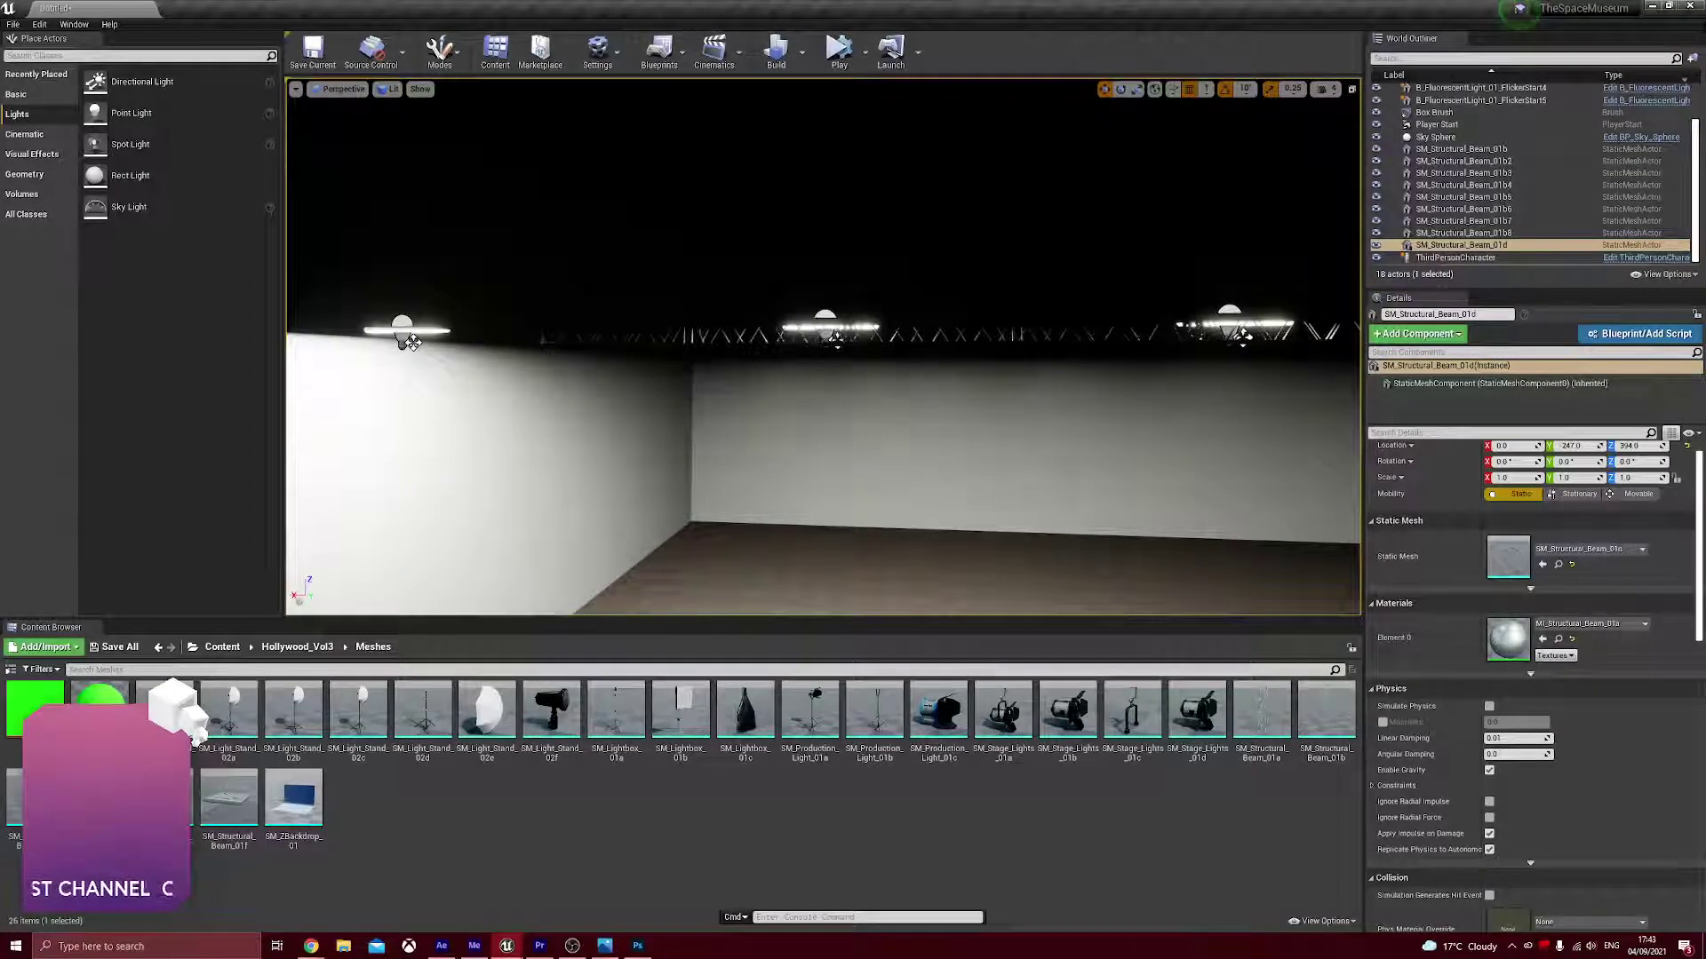
{"action": "left_click", "coordinate": [613, 347]}
{"action": "left_click", "coordinate": [622, 336]}
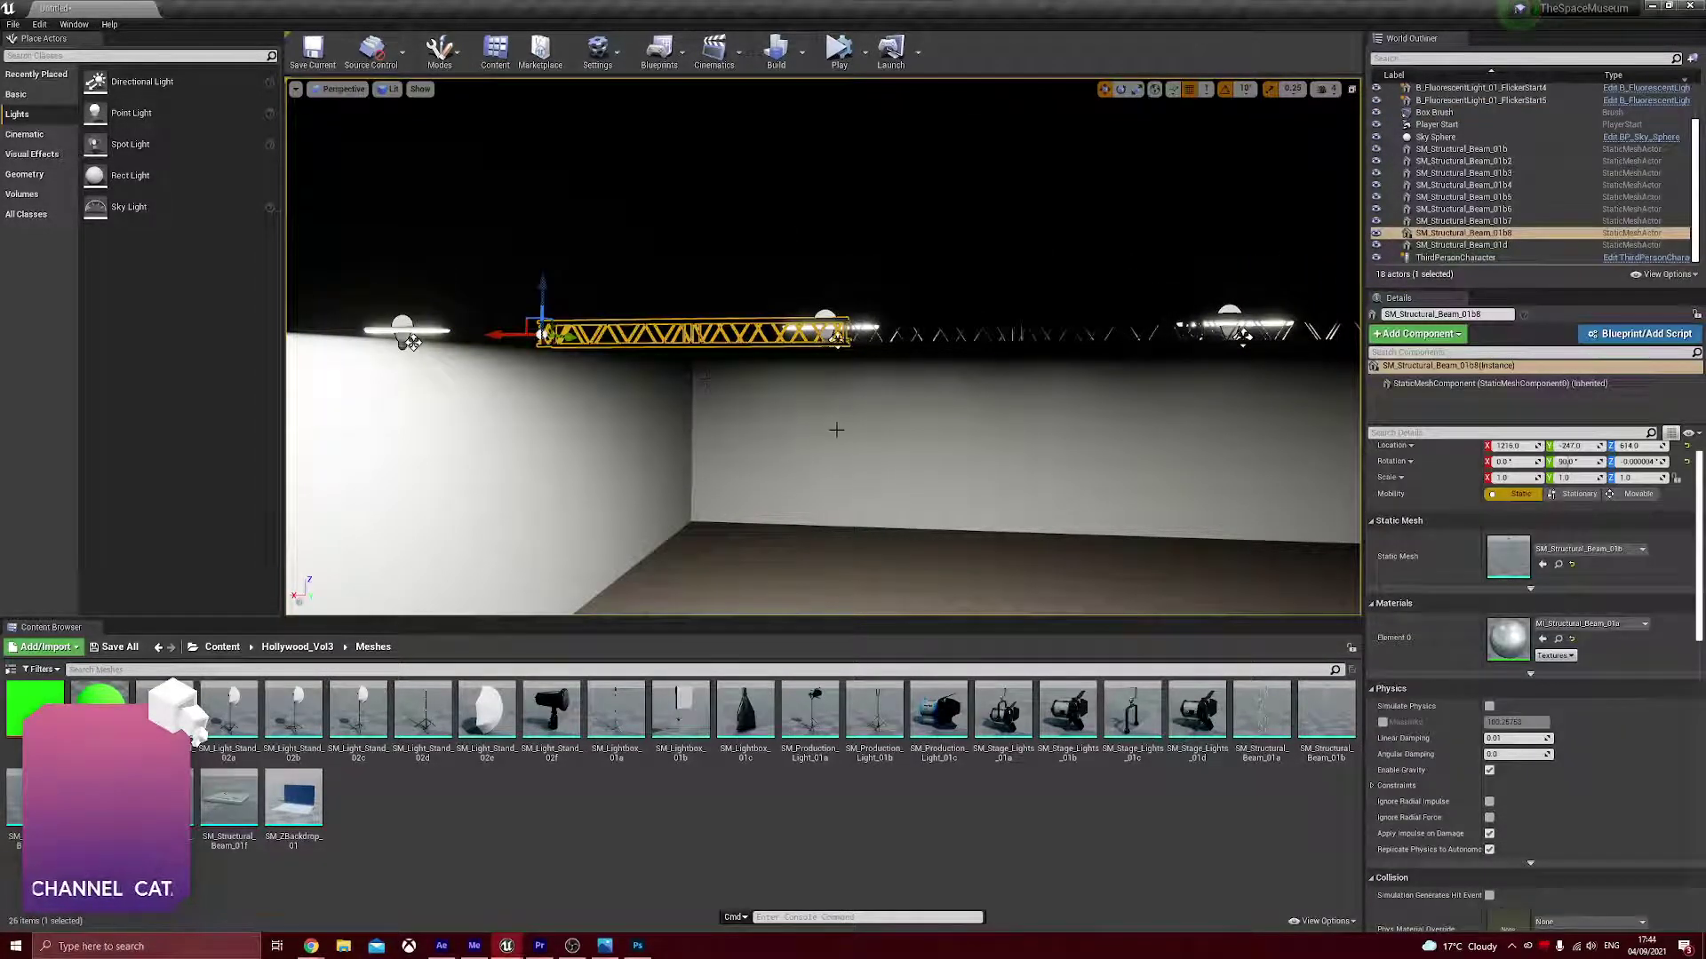
{"action": "left_click_drag", "start_coordinate": [840, 431], "coordinate": [918, 452]}
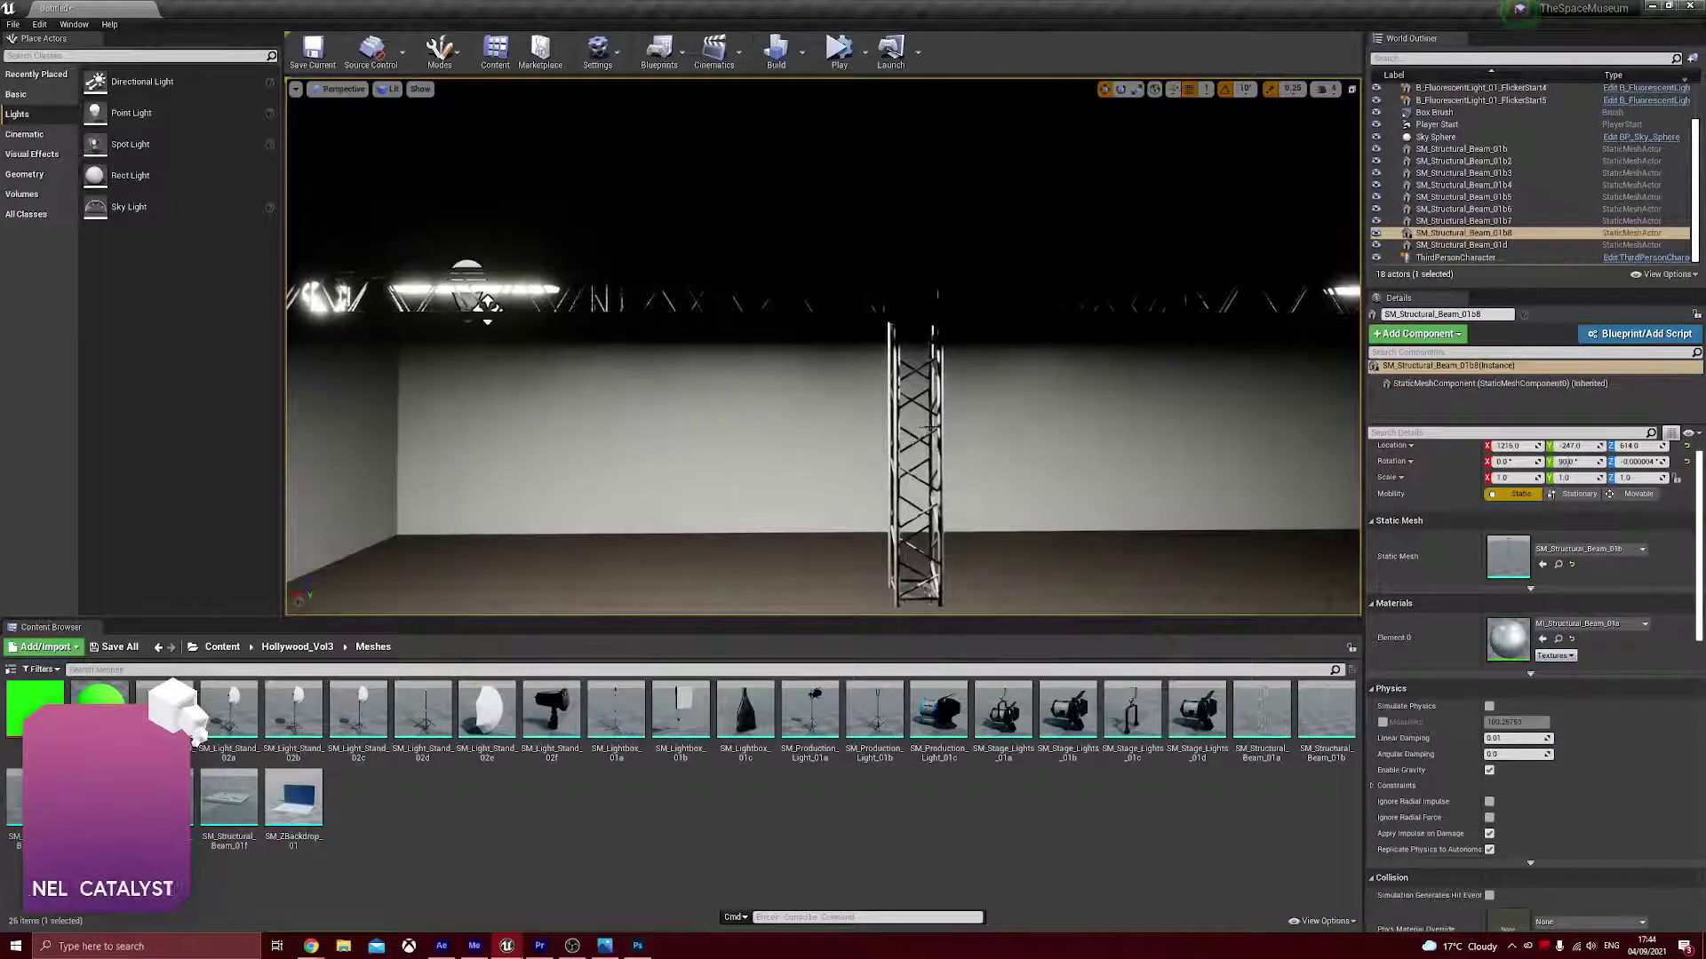
{"action": "left_click", "coordinate": [942, 417]}
{"action": "left_click", "coordinate": [1510, 445]}
{"action": "type", "text": "121"}
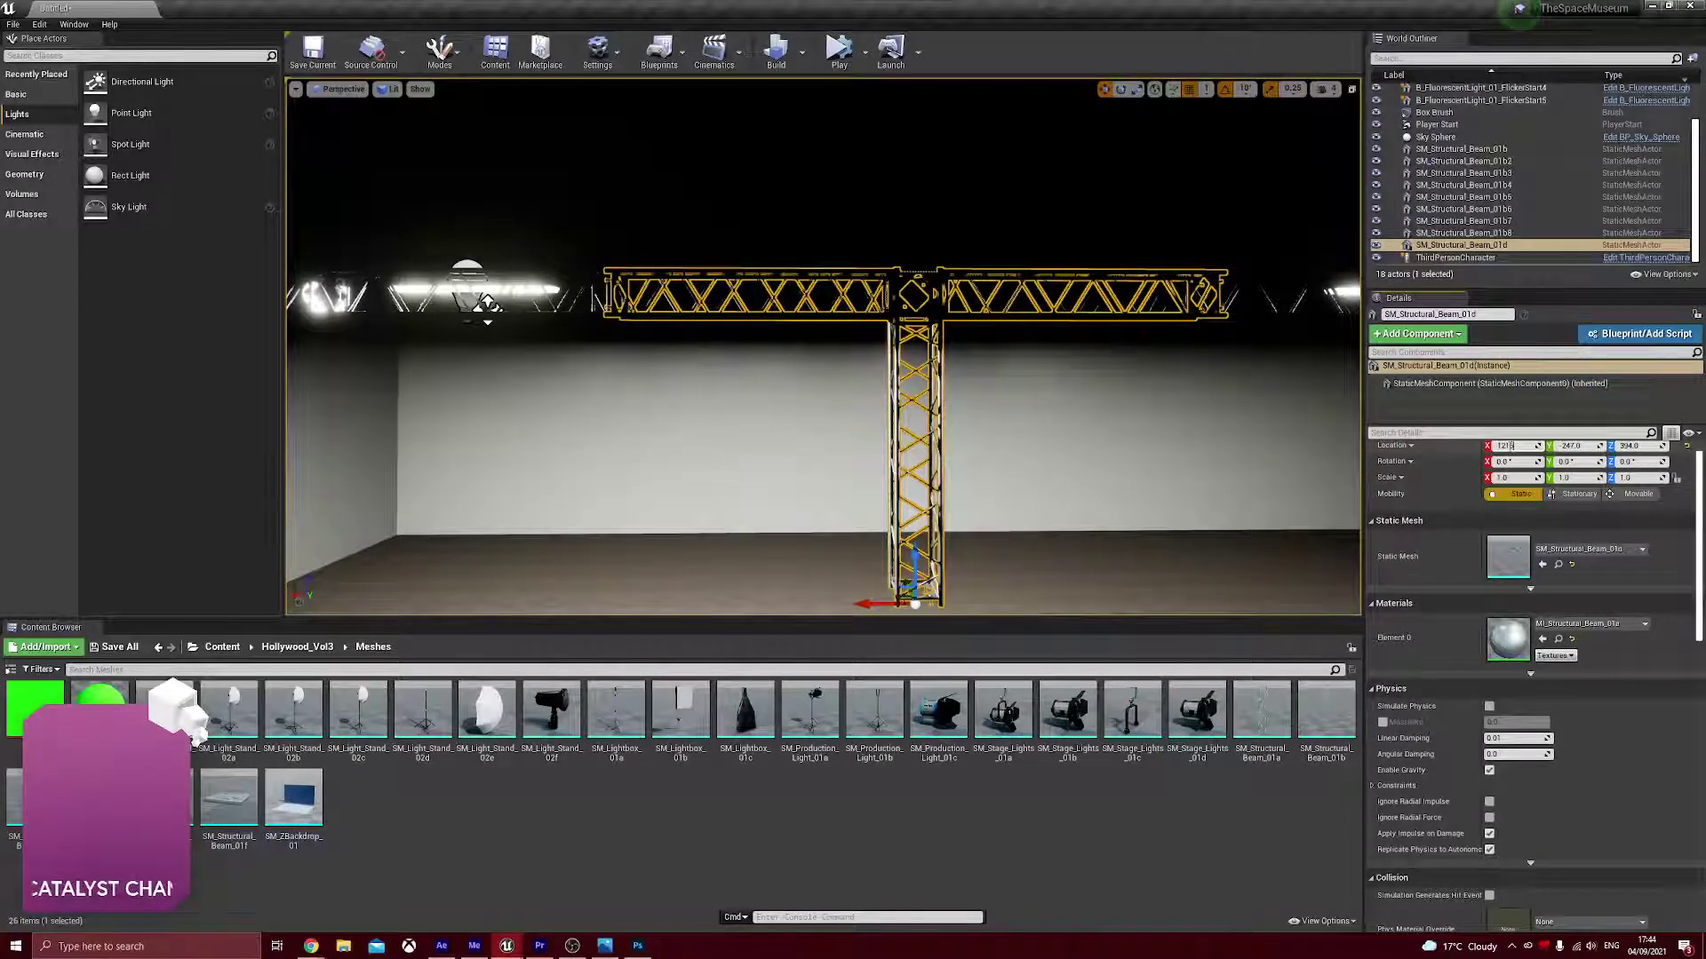
{"action": "type", "text": "6"}
{"action": "key", "text": "Return"}
- Rotate the T-shaped beam 90° about its vertical axis so its arms cross the ceiling run
{"action": "key", "text": "f"}
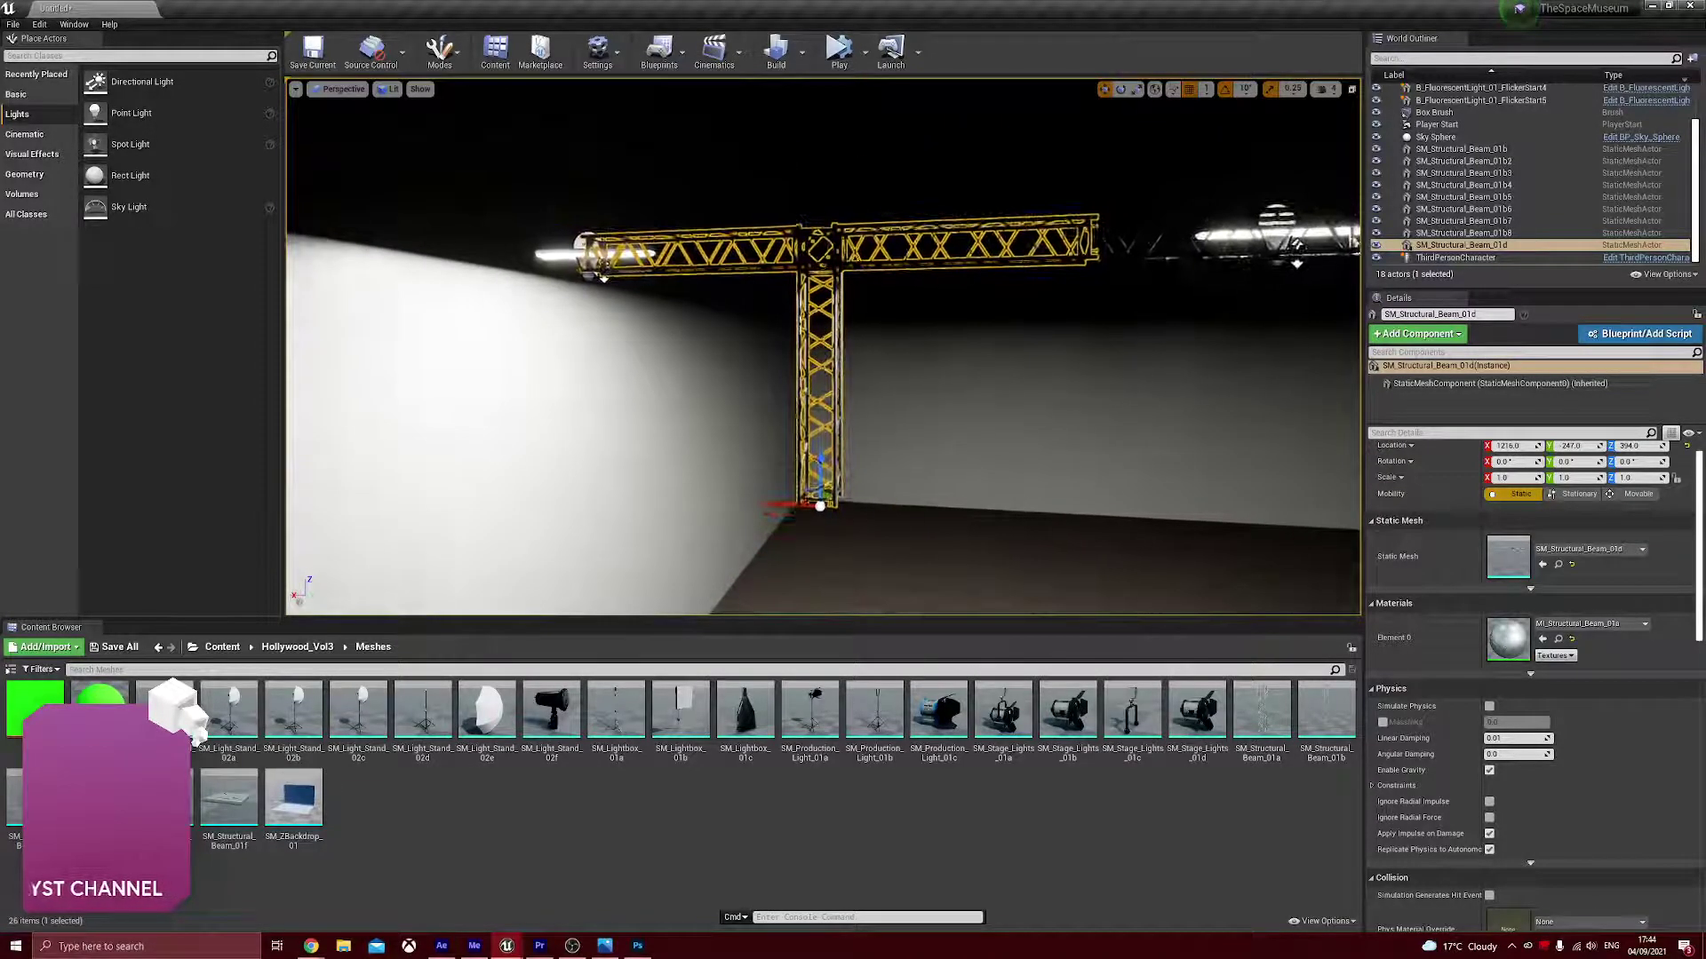
{"action": "left_click", "coordinate": [1120, 90]}
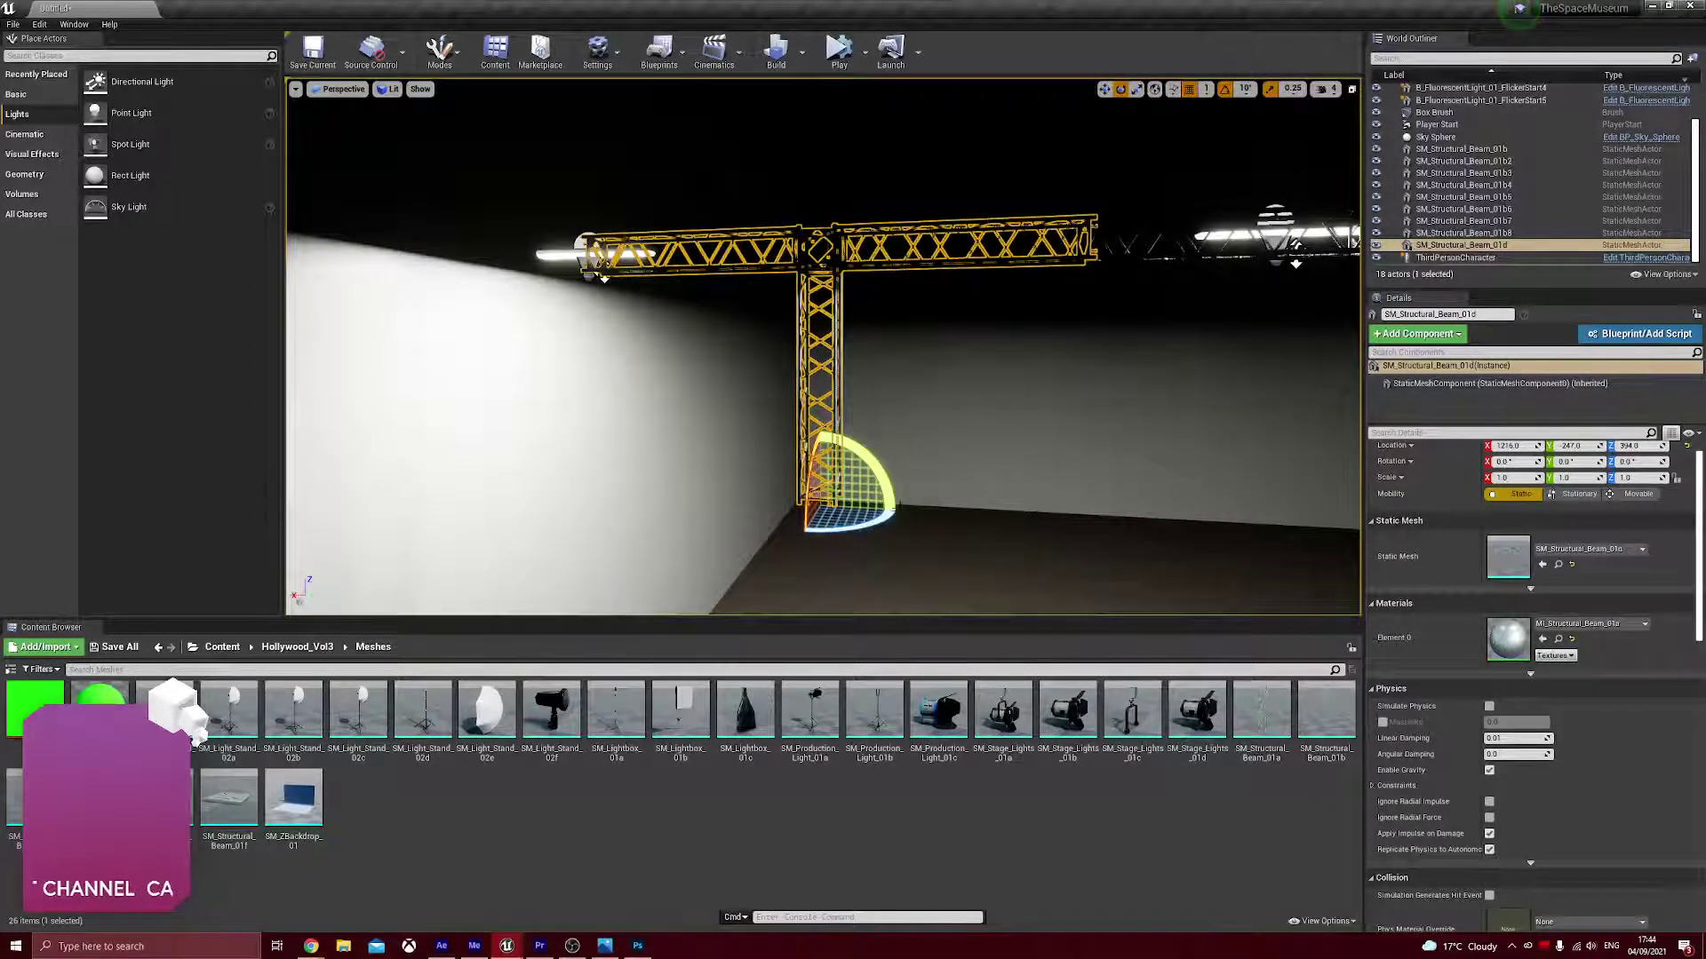
{"action": "left_click_drag", "start_coordinate": [875, 517], "coordinate": [604, 271]}
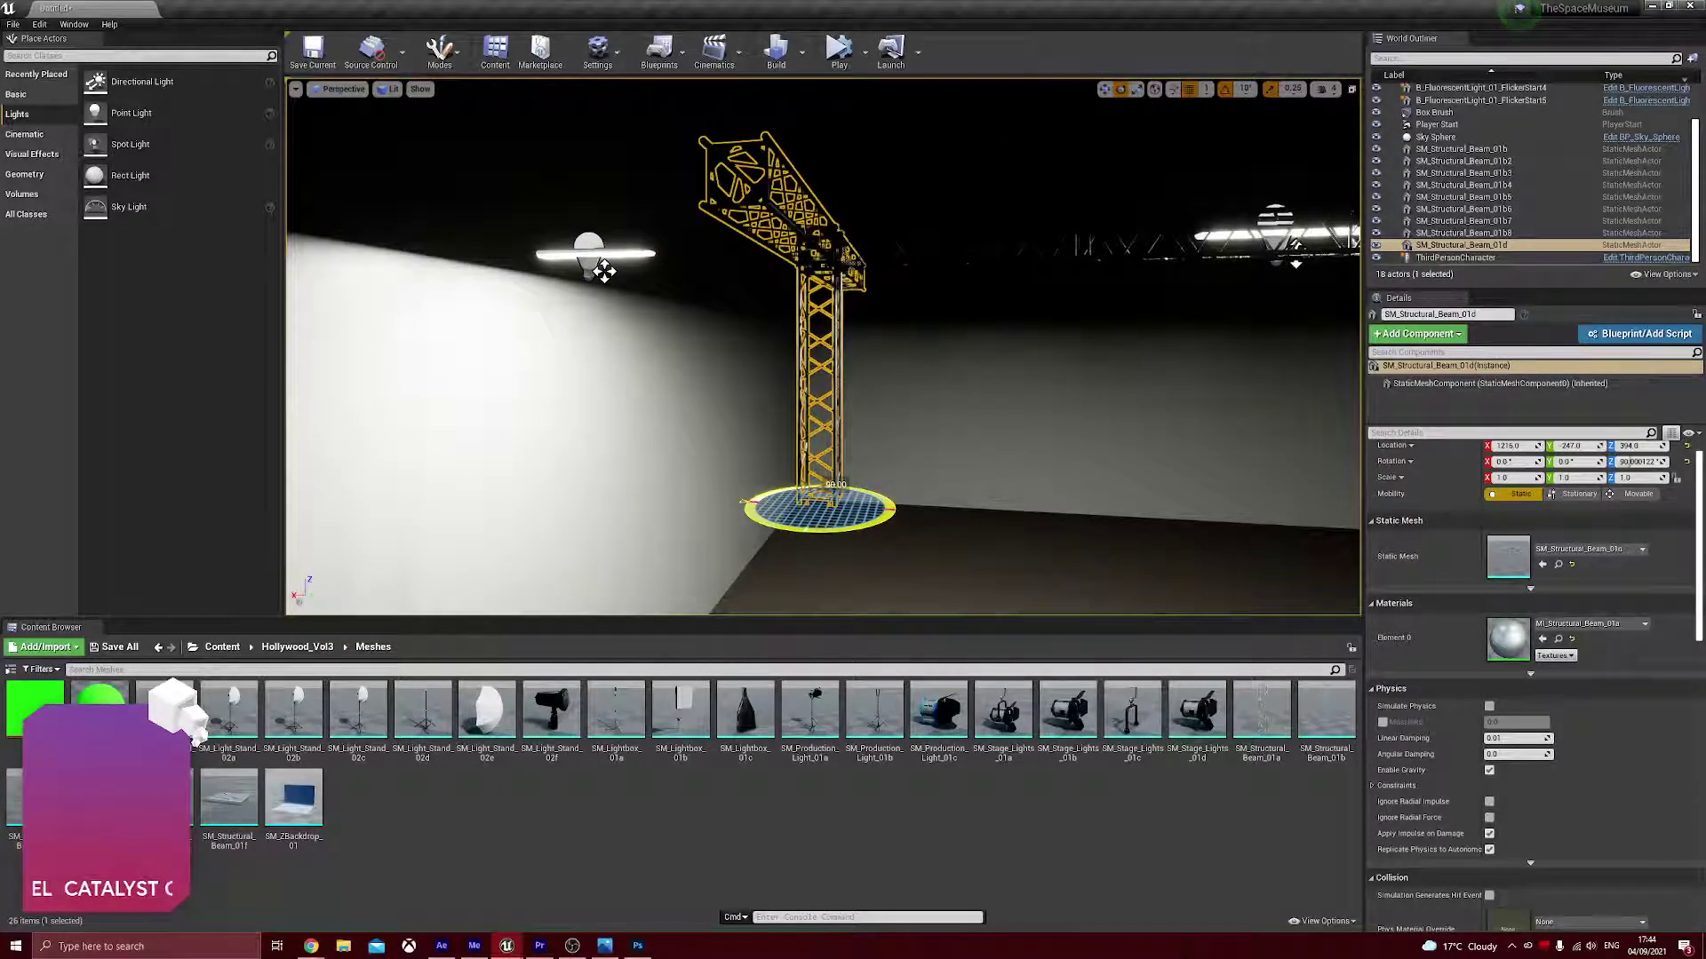
- Rotate the upright T-shaped structural beam by 90° so that it lies horizontally
{"action": "right_click_drag", "start_coordinate": [875, 517], "coordinate": [813, 527]}
{"action": "right_click_drag", "start_coordinate": [727, 257], "coordinate": [655, 240]}
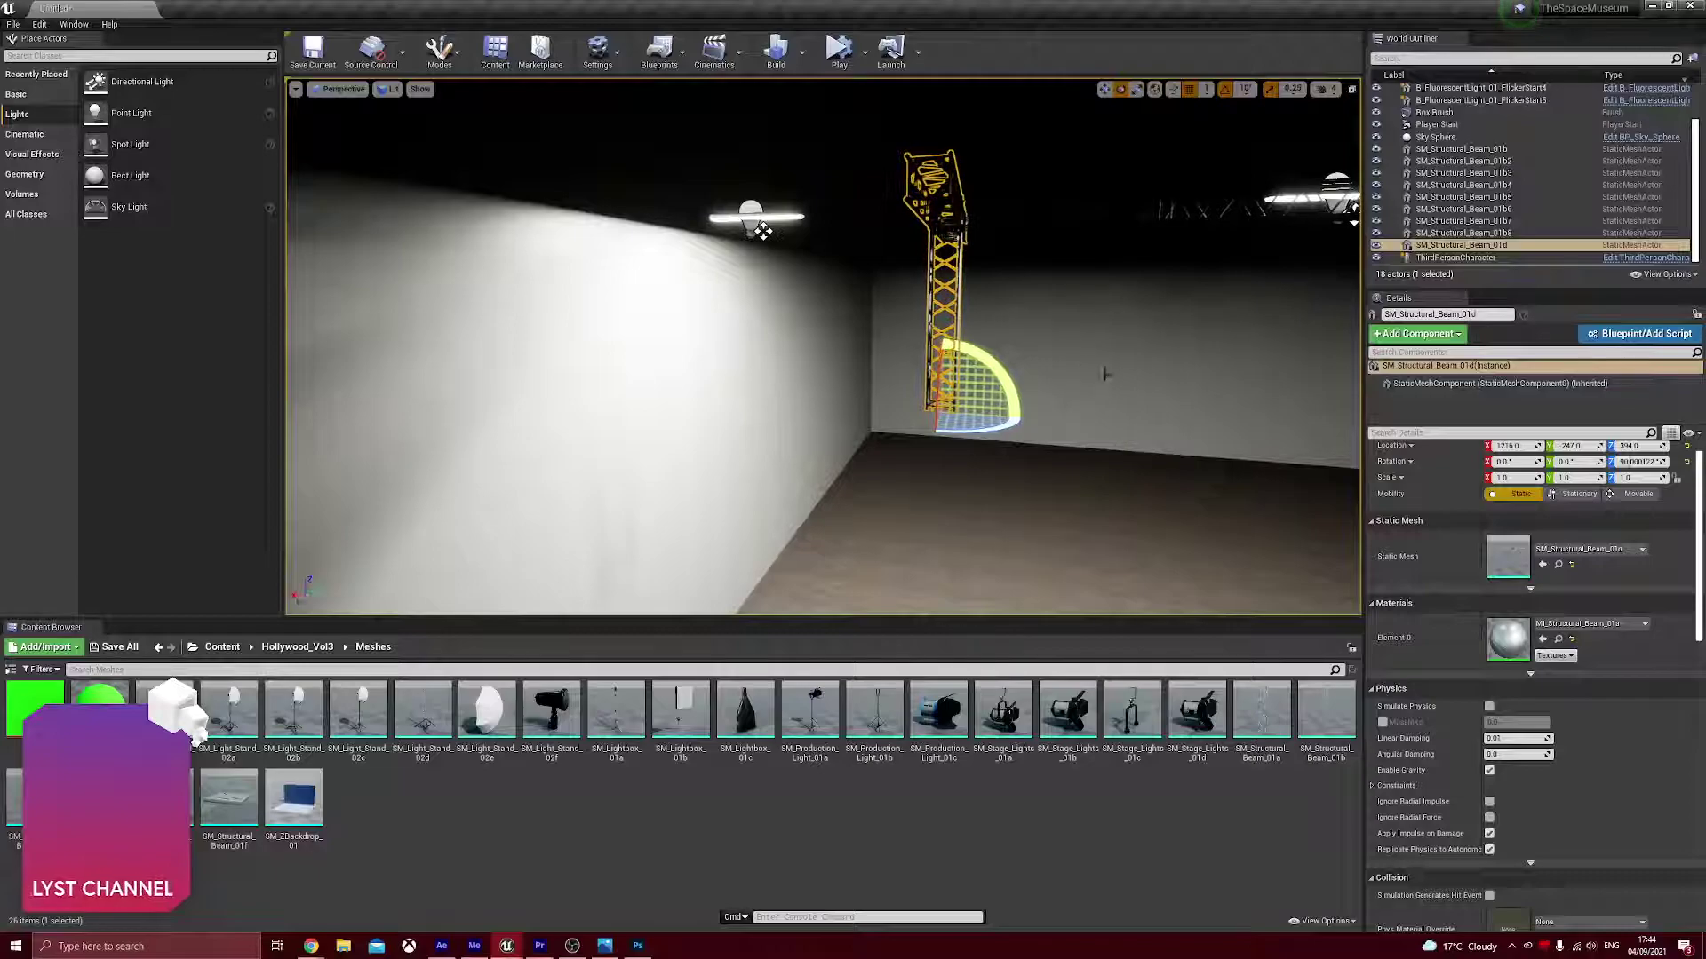
{"action": "left_click_drag", "start_coordinate": [993, 363], "coordinate": [991, 357]}
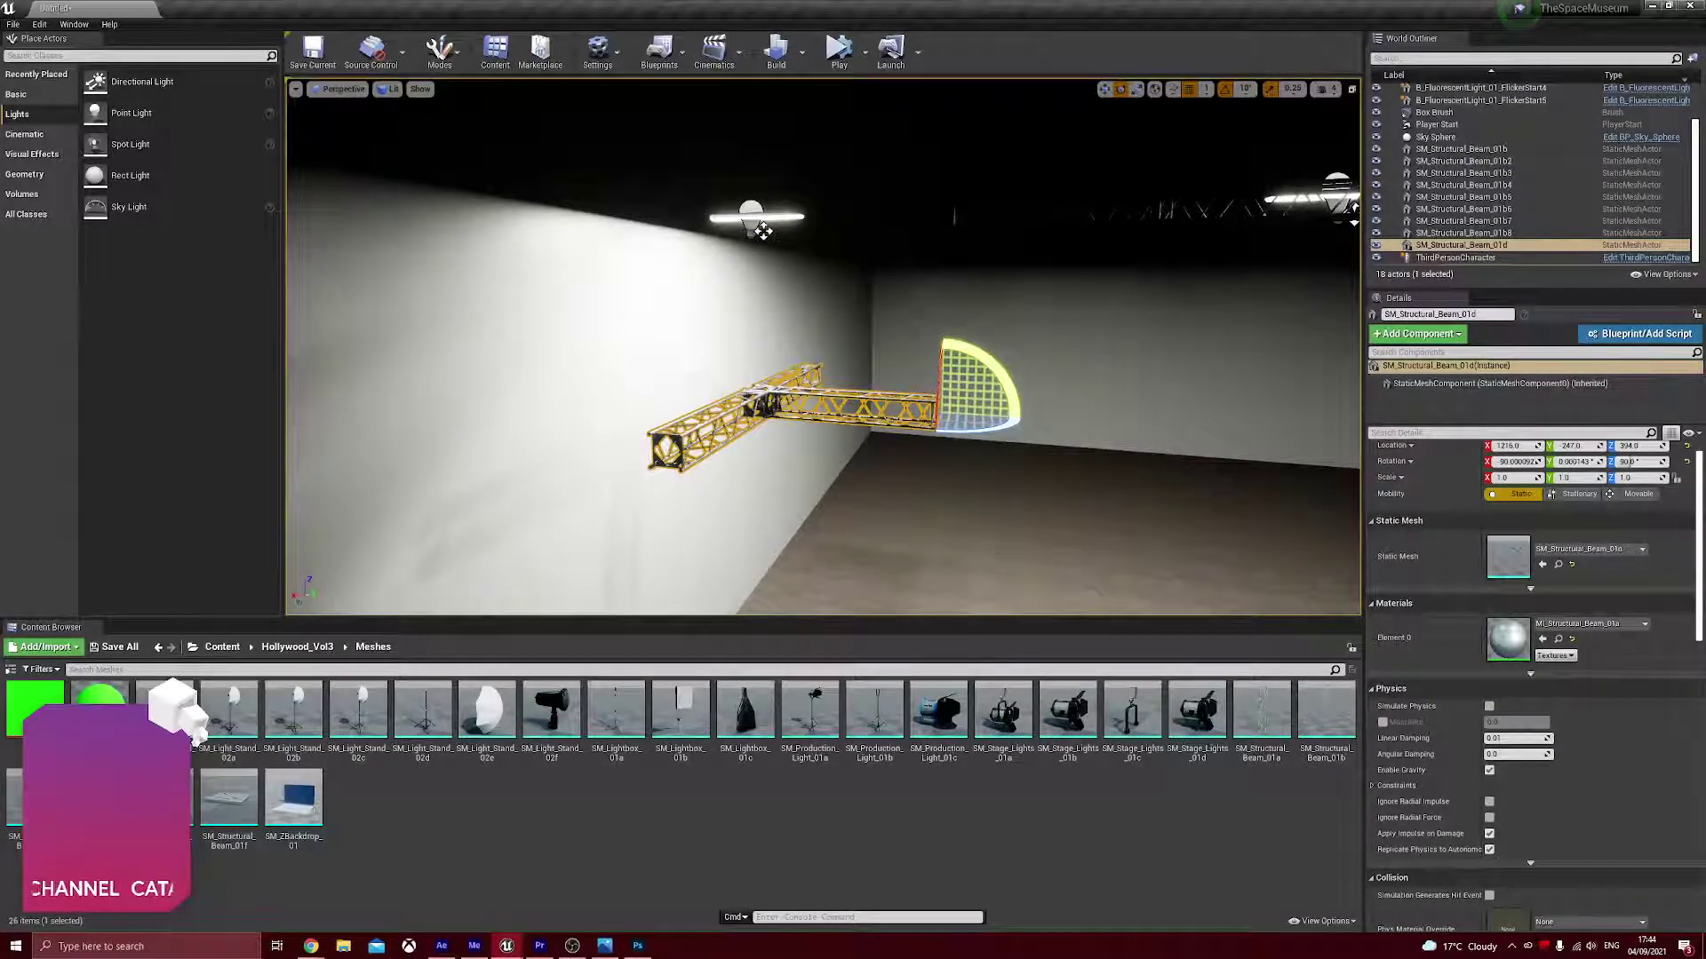
- Set the T-shaped beam's Z location to 614, matching the height of the straight beams
{"action": "left_click", "coordinate": [1104, 89]}
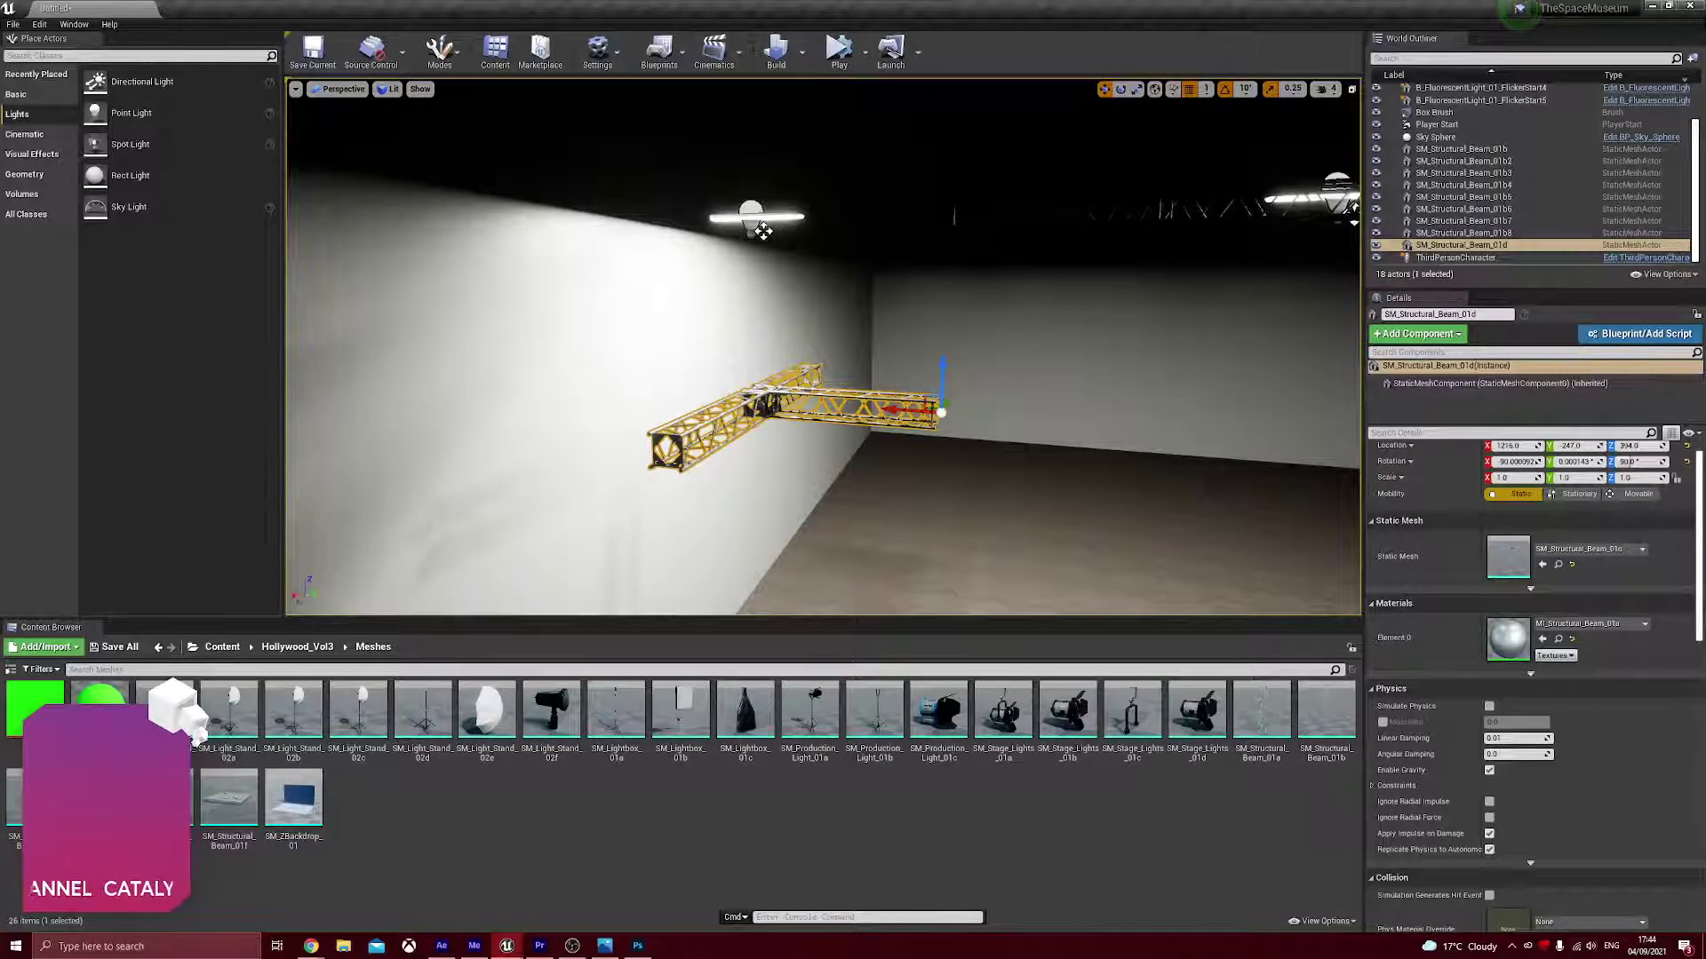
{"action": "key", "text": "Up"}
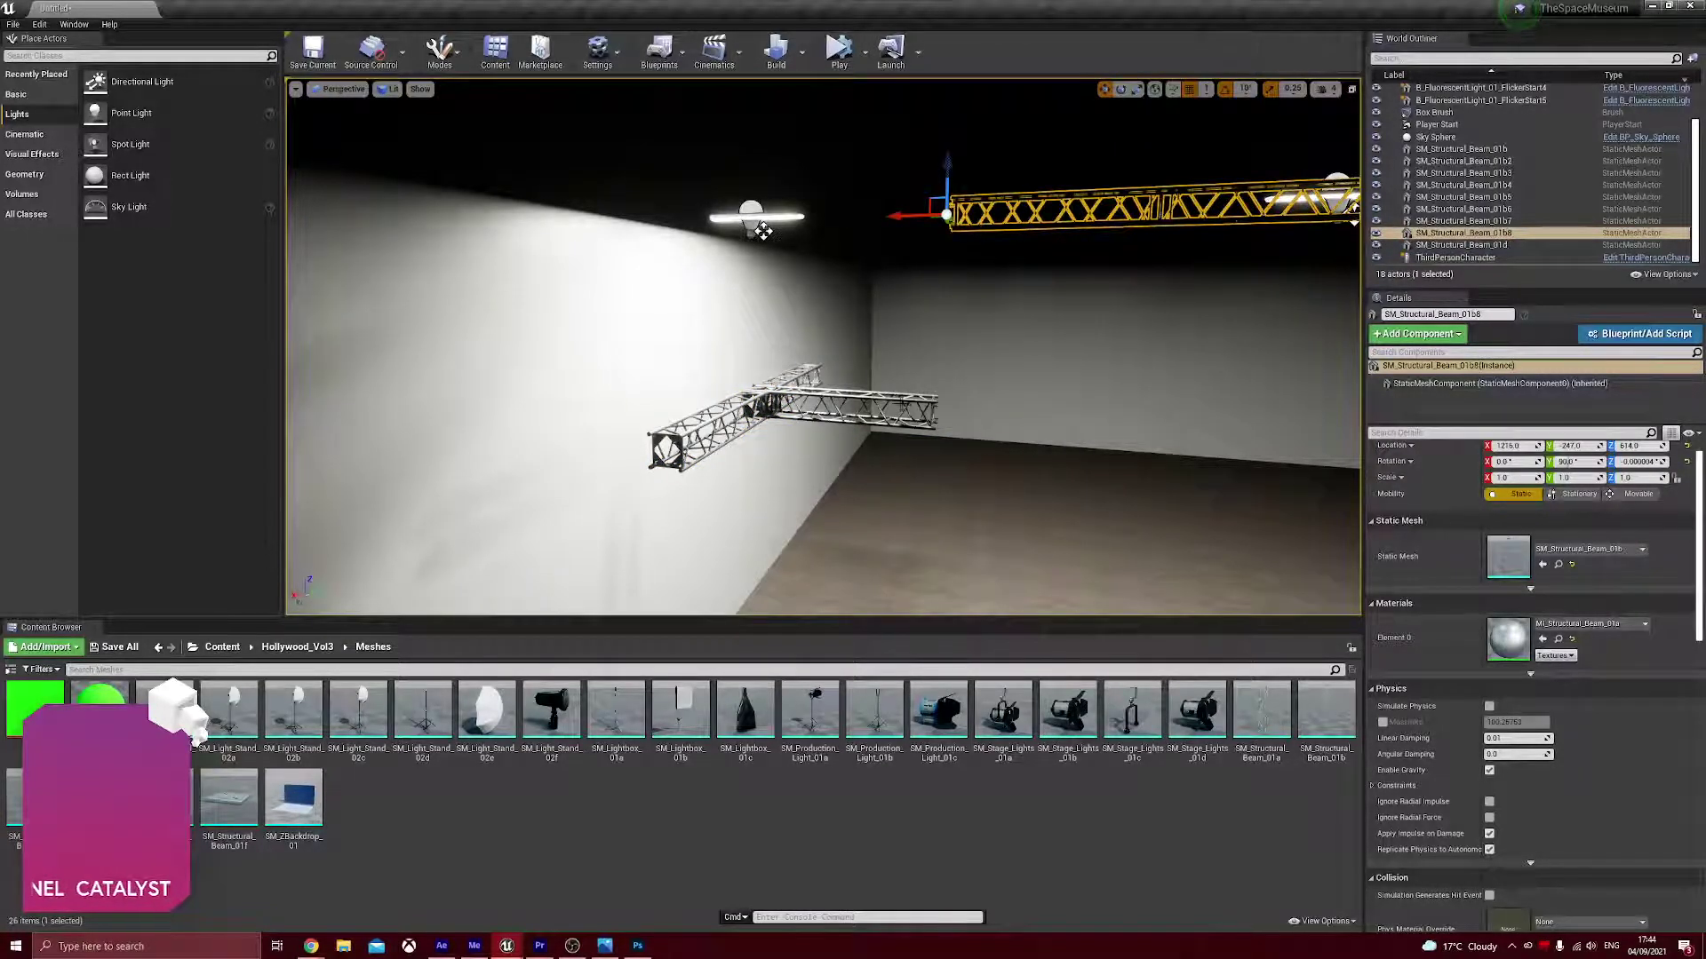
{"action": "key", "text": "Down"}
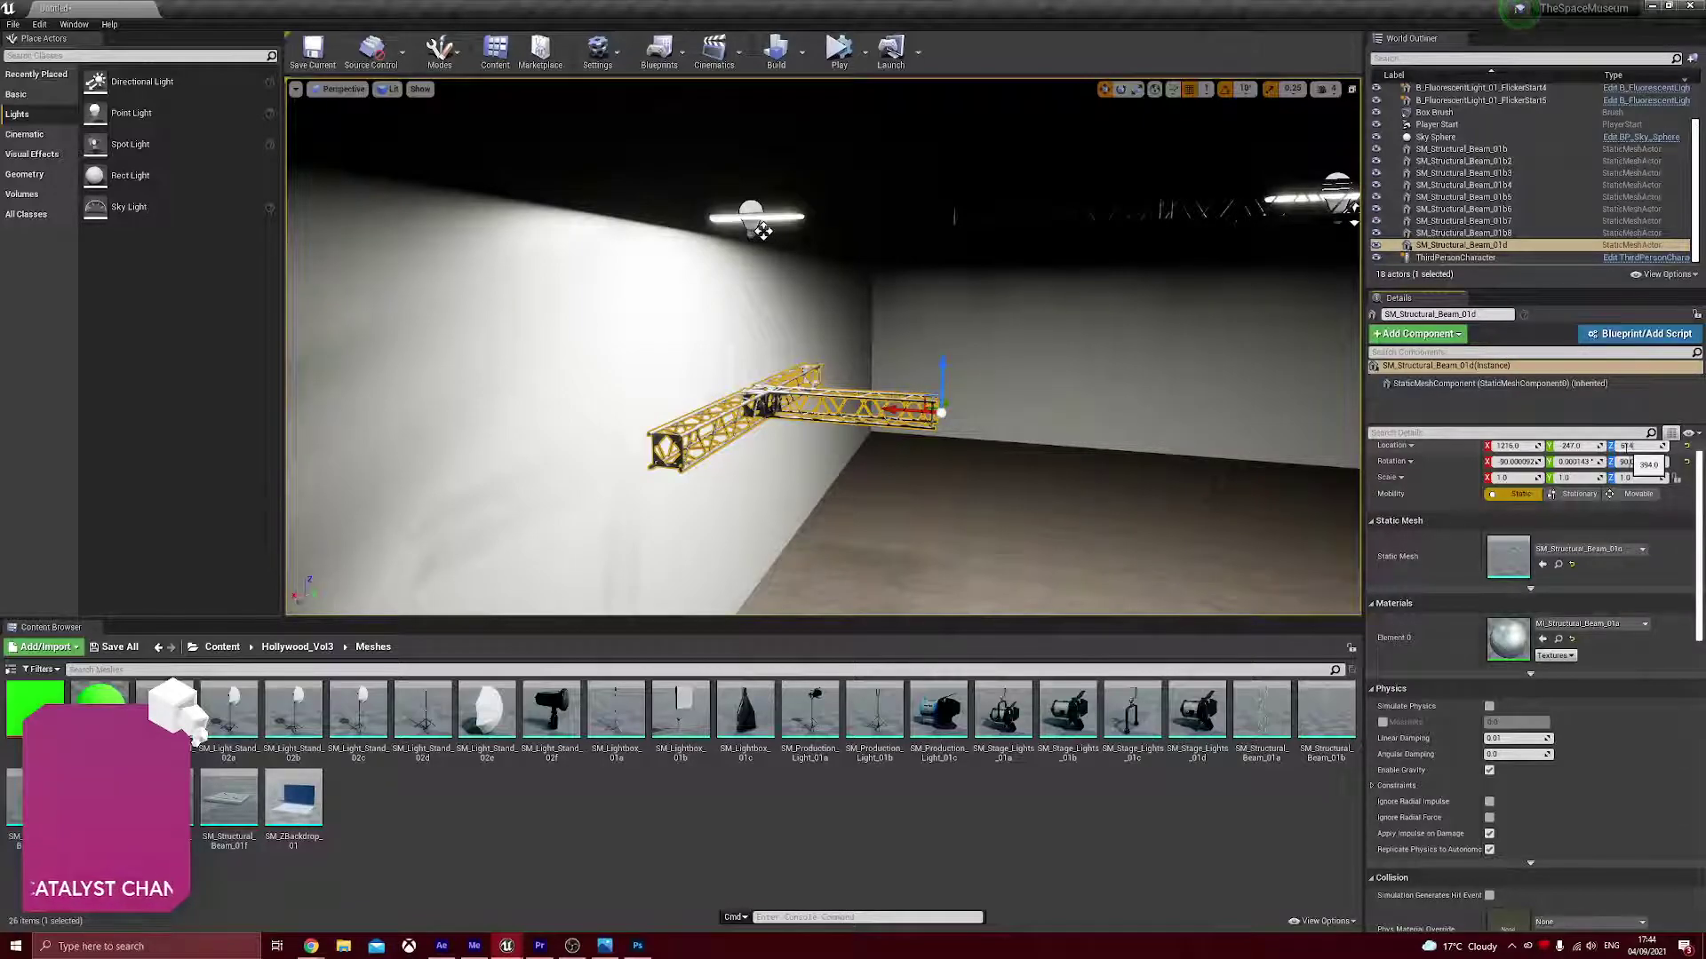
{"action": "key", "text": "Return"}
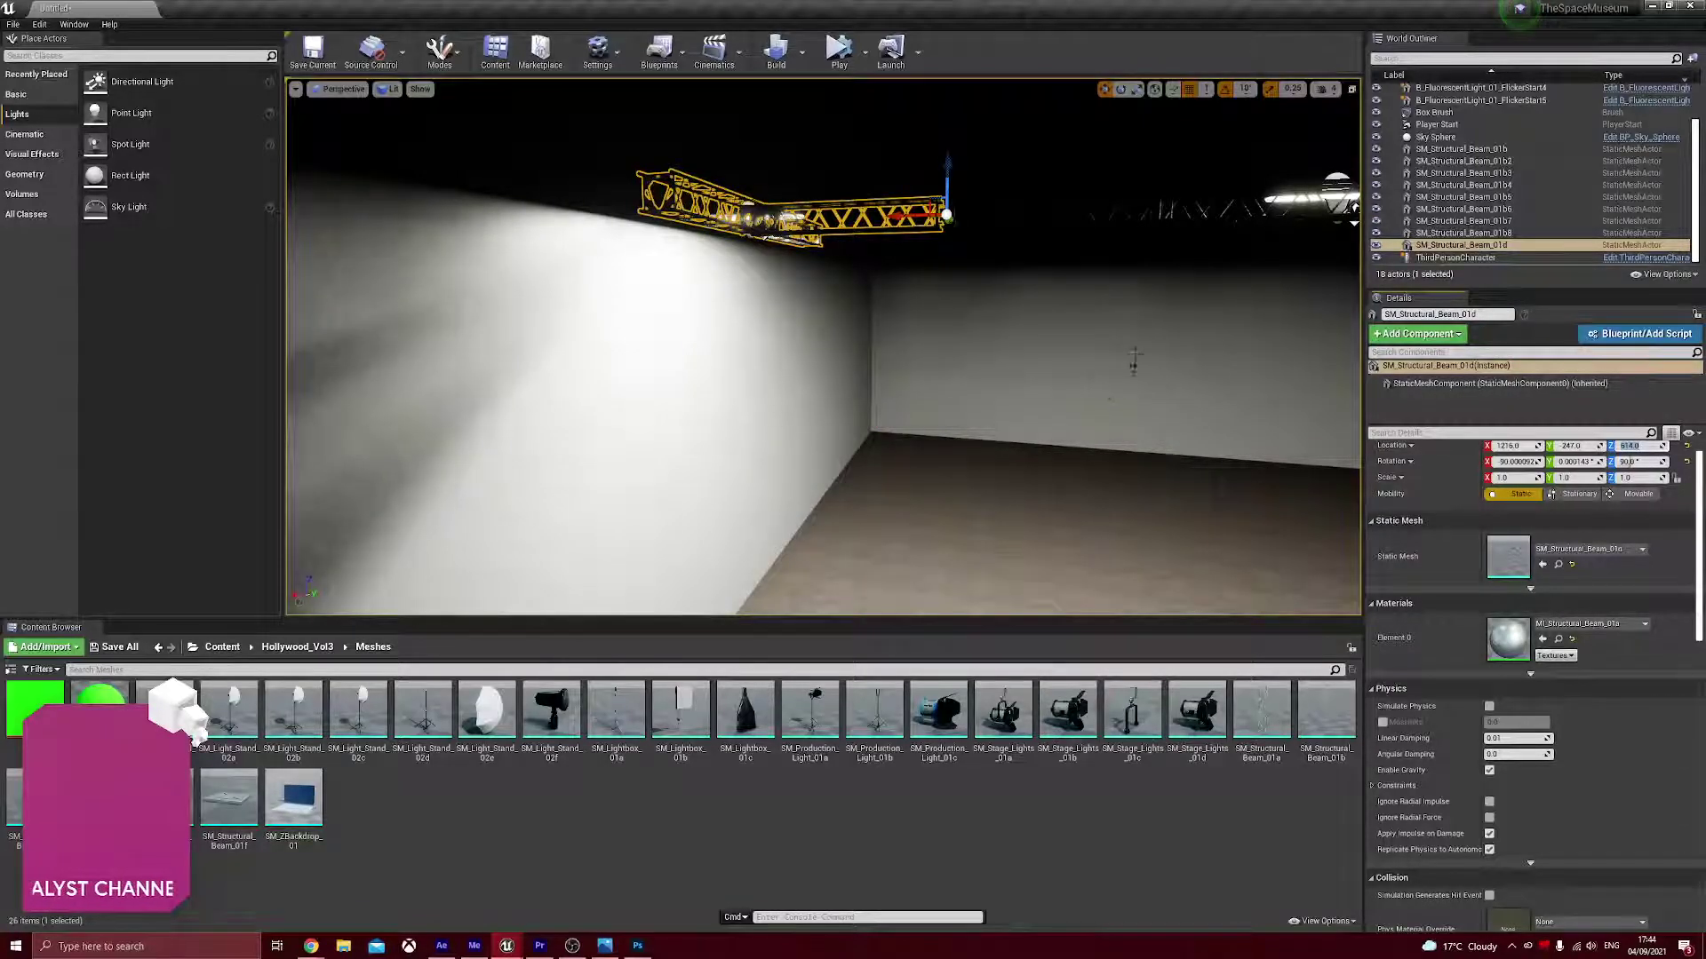
- Switch the viewport to Unlit shading with the joint between the T-shaped beam and the straight truss in sight
{"action": "right_click_drag", "start_coordinate": [823, 346], "coordinate": [569, 333]}
{"action": "right_click_drag", "start_coordinate": [806, 242], "coordinate": [693, 293]}
{"action": "left_click", "coordinate": [387, 89]}
{"action": "left_click", "coordinate": [400, 126]}
{"action": "right_click_drag", "start_coordinate": [961, 239], "coordinate": [1116, 316]}
{"action": "mouse_move", "coordinate": [575, 461]}
{"action": "right_mouse_down"}
{"action": "mouse_move", "coordinate": [597, 469]}
{"action": "mouse_move", "coordinate": [588, 445]}
{"action": "right_mouse_up"}
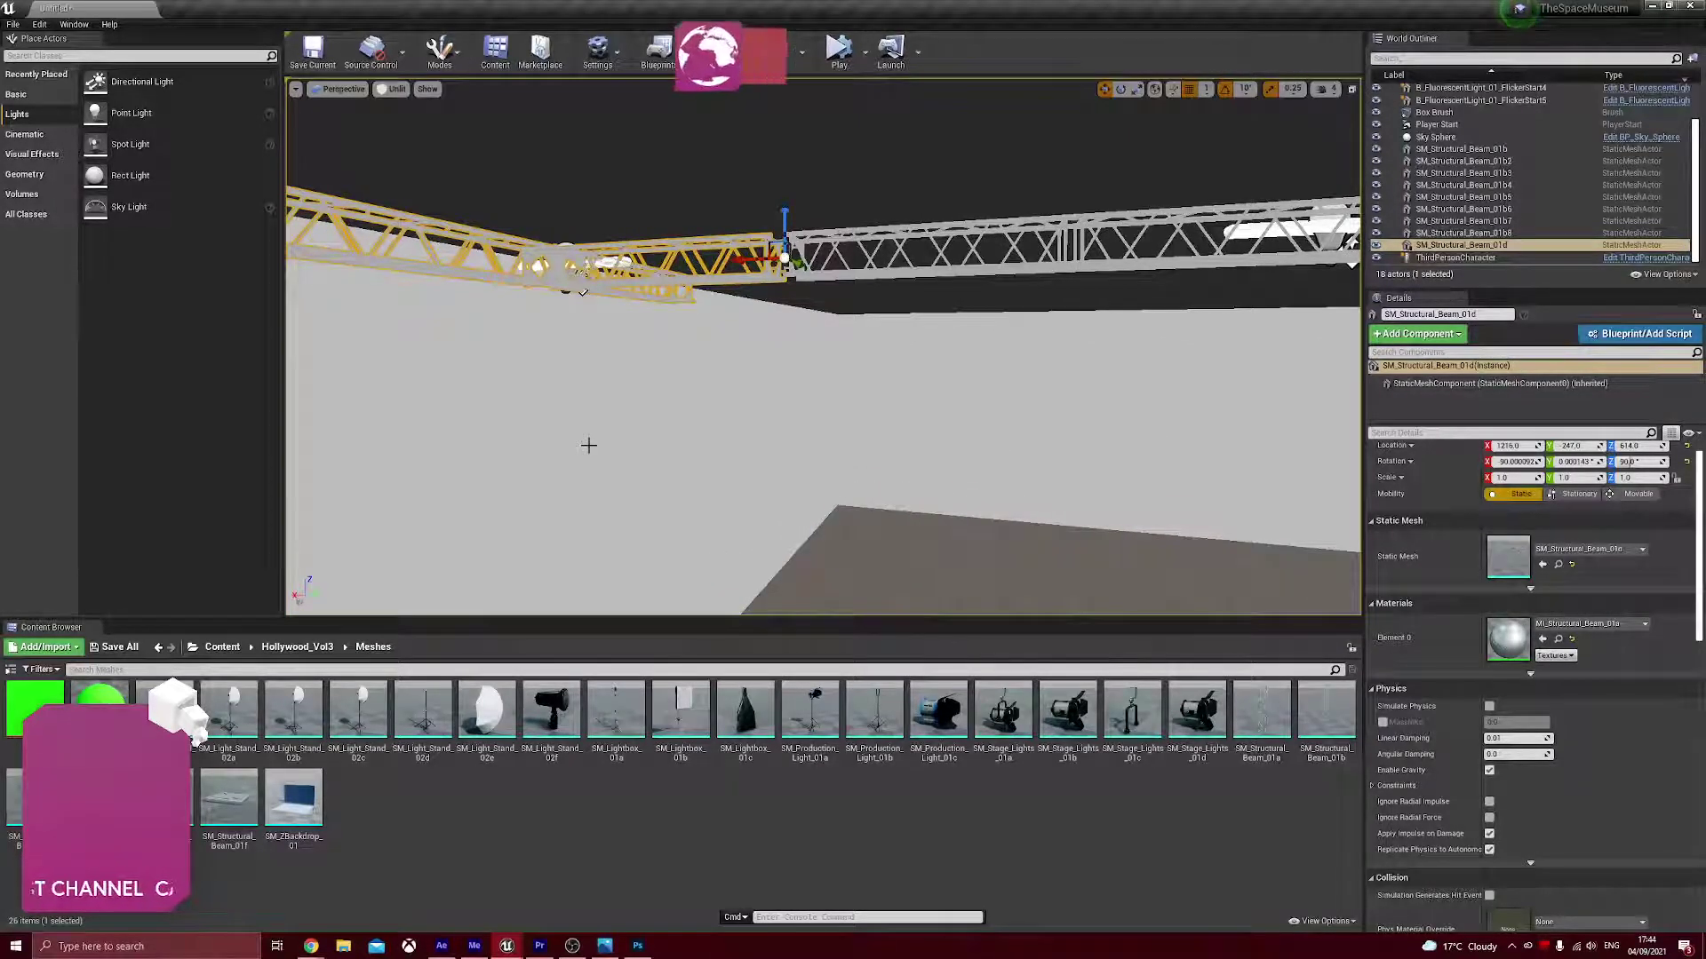
- Slide the T-shaped beam against the straight truss and place a copy of it at the truss's opposite end
{"action": "left_click_drag", "start_coordinate": [737, 260], "coordinate": [1195, 214]}
{"action": "right_click_drag", "start_coordinate": [1195, 213], "coordinate": [1244, 199]}
{"action": "left_click_drag", "start_coordinate": [480, 269], "coordinate": [1257, 261]}
{"action": "right_click_drag", "start_coordinate": [1162, 400], "coordinate": [1161, 402]}
{"action": "left_click_drag", "start_coordinate": [680, 266], "coordinate": [1218, 272]}
- Rotate the copied T-shaped beam by 180° and slide it against the free end of the straight truss
{"action": "left_click", "coordinate": [1120, 89]}
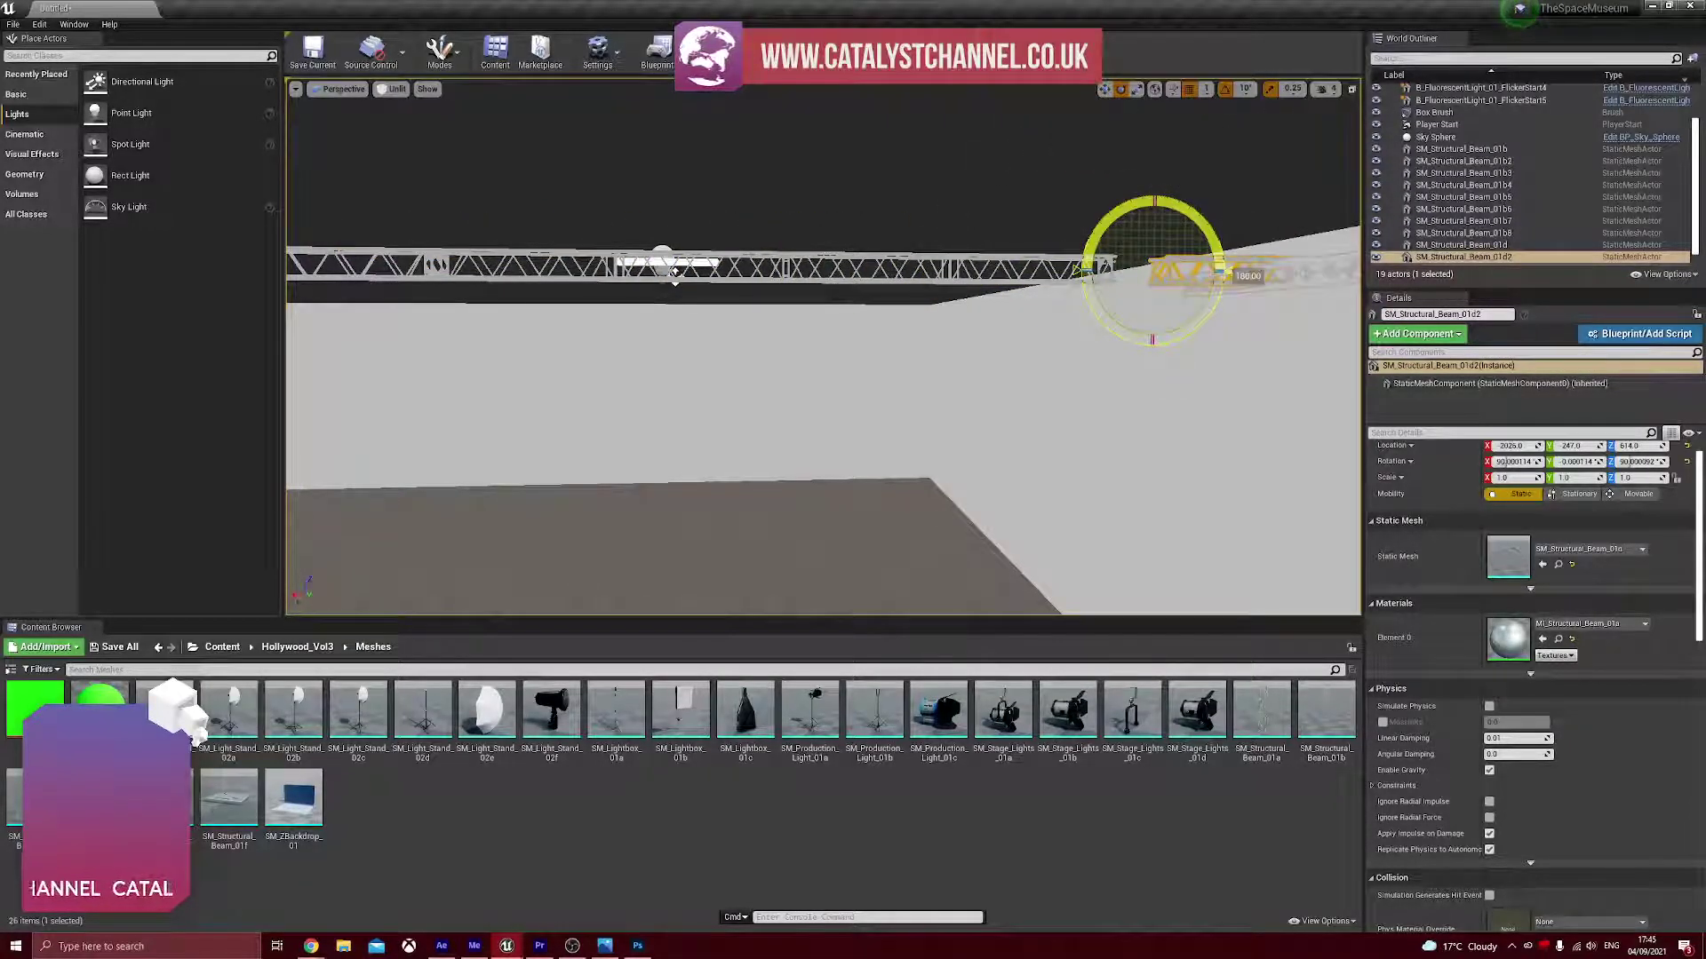
{"action": "left_click", "coordinate": [1104, 89]}
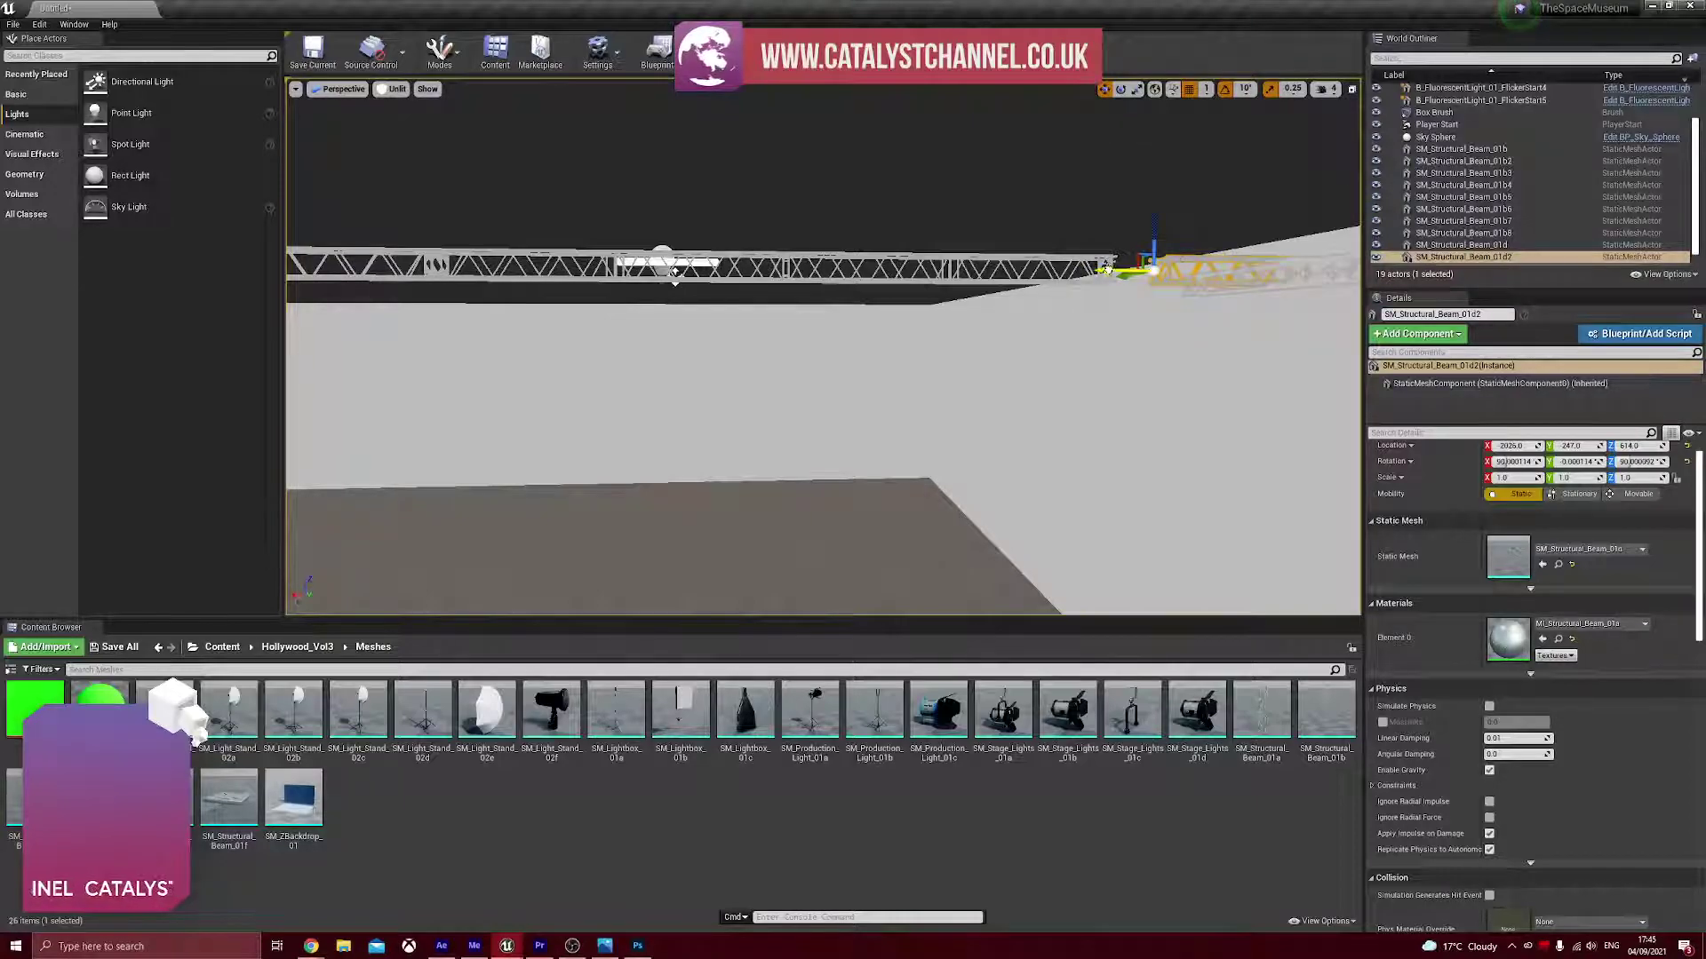
{"action": "left_click_drag", "start_coordinate": [1106, 269], "coordinate": [1084, 272]}
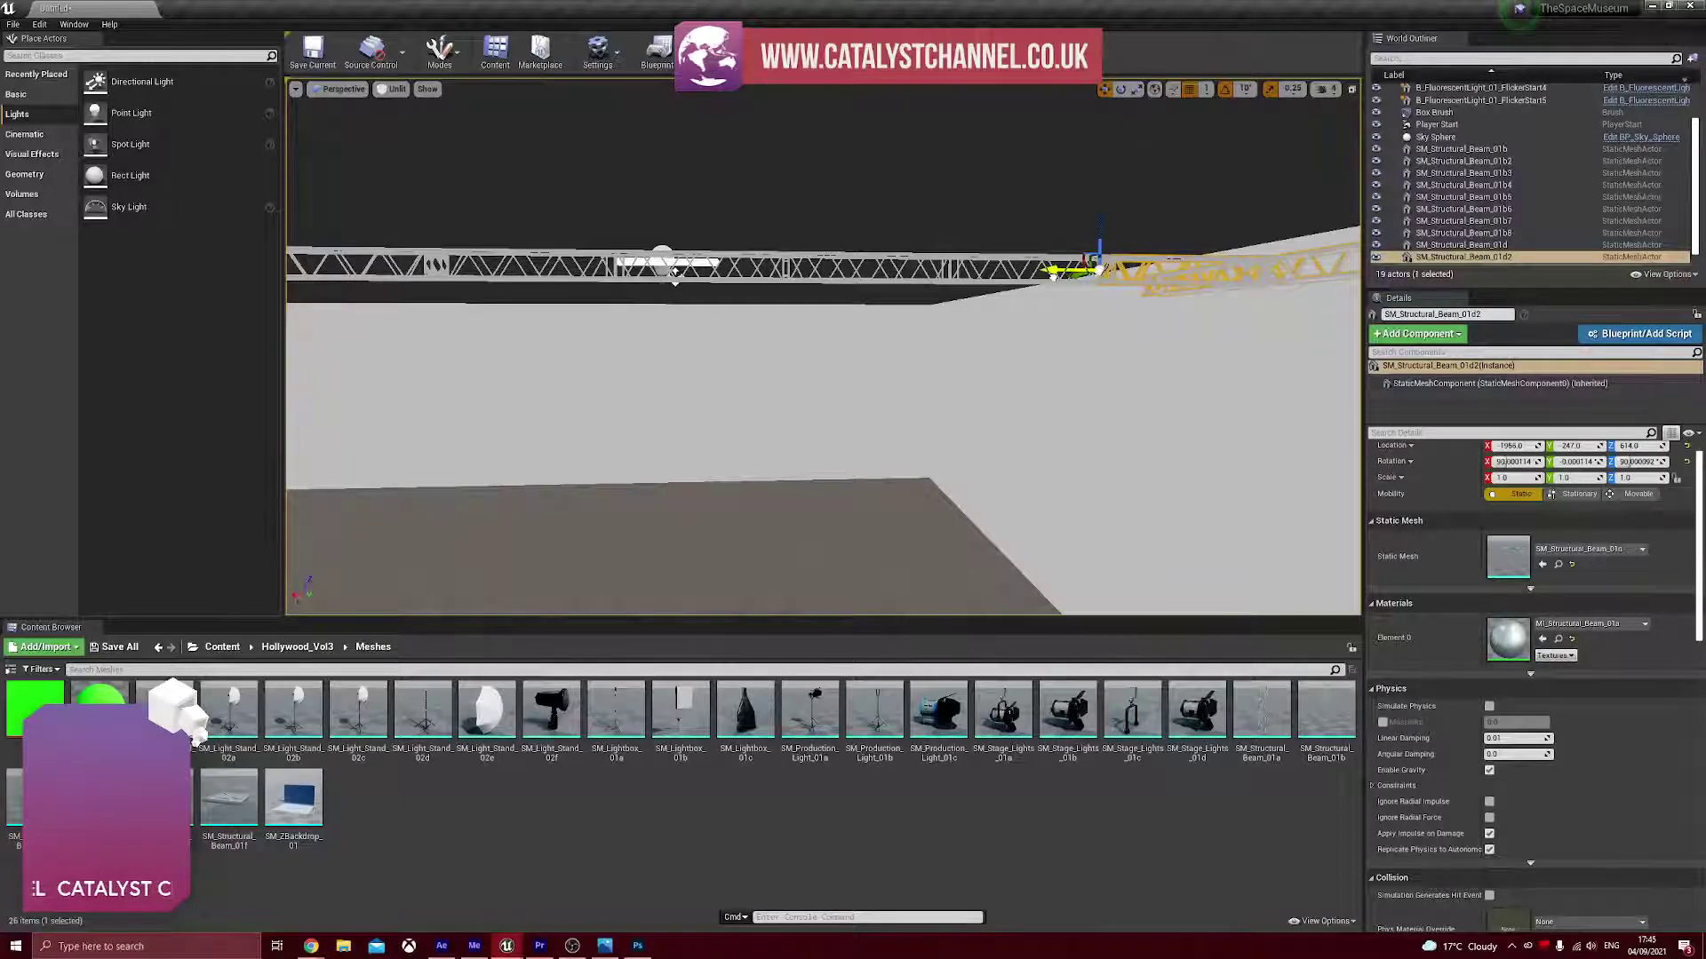
{"action": "right_click_drag", "start_coordinate": [1132, 343], "coordinate": [1089, 313]}
- Return the viewport to Lit shading and select the original T-shaped beam
{"action": "left_click", "coordinate": [395, 89]}
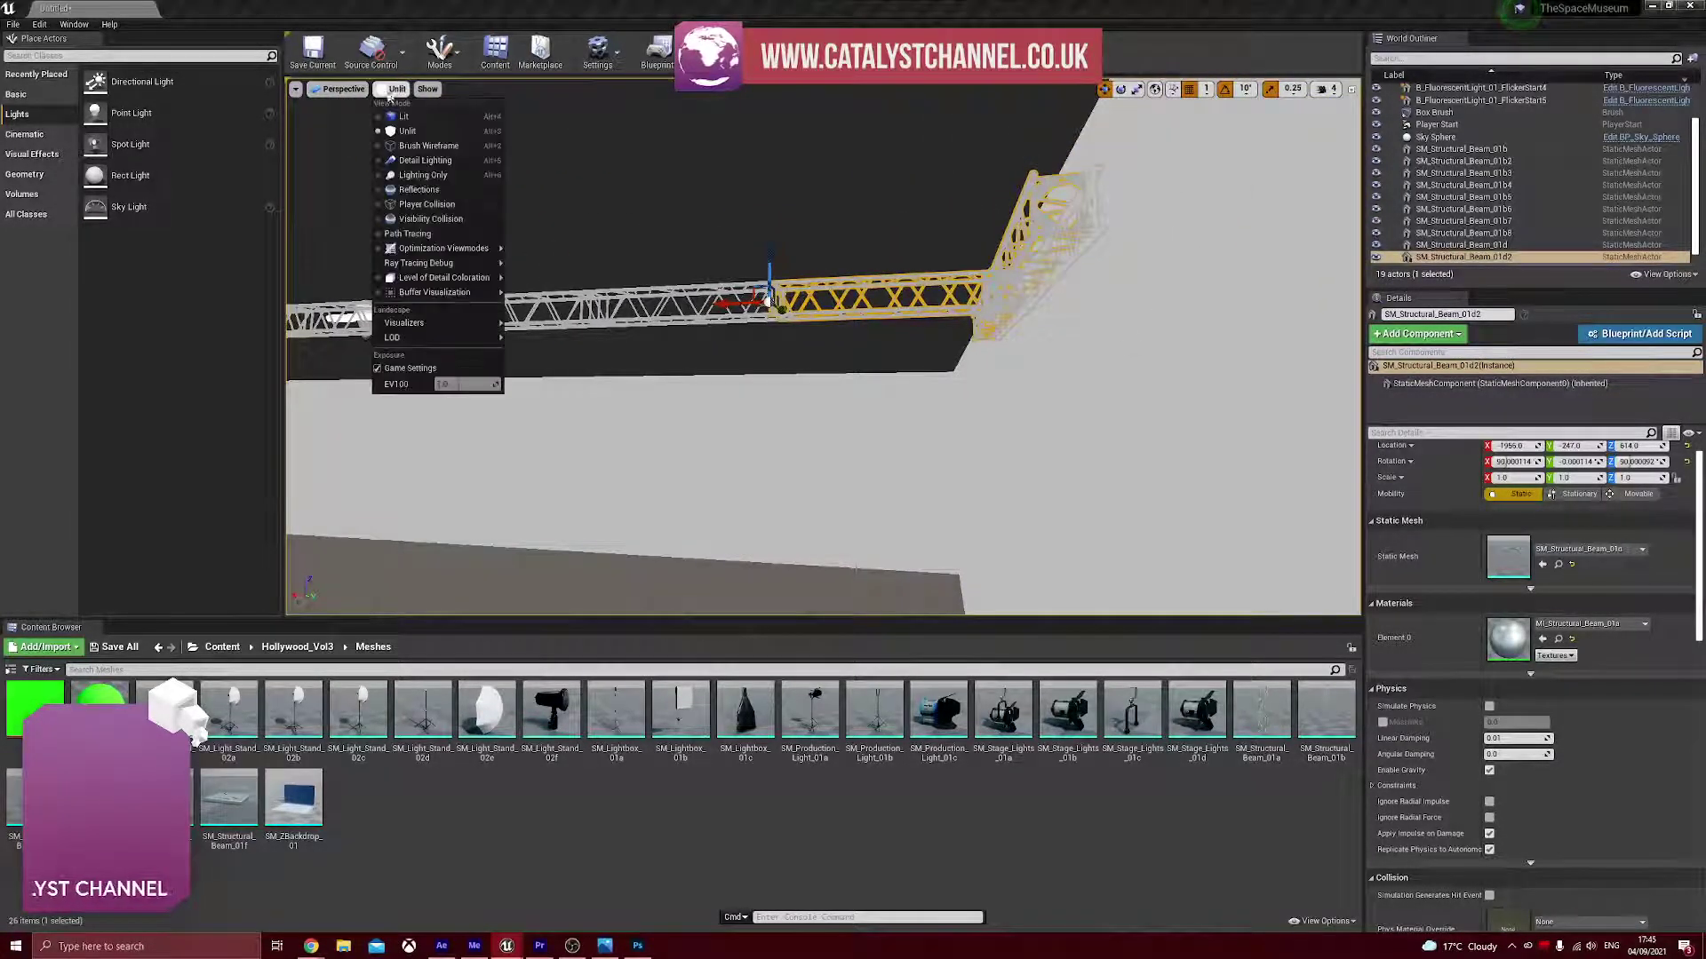
{"action": "left_click", "coordinate": [399, 116]}
{"action": "mouse_move", "coordinate": [675, 338]}
{"action": "right_mouse_down"}
{"action": "mouse_move", "coordinate": [613, 337]}
{"action": "mouse_move", "coordinate": [653, 340]}
{"action": "right_mouse_up"}
{"action": "left_click", "coordinate": [706, 290]}
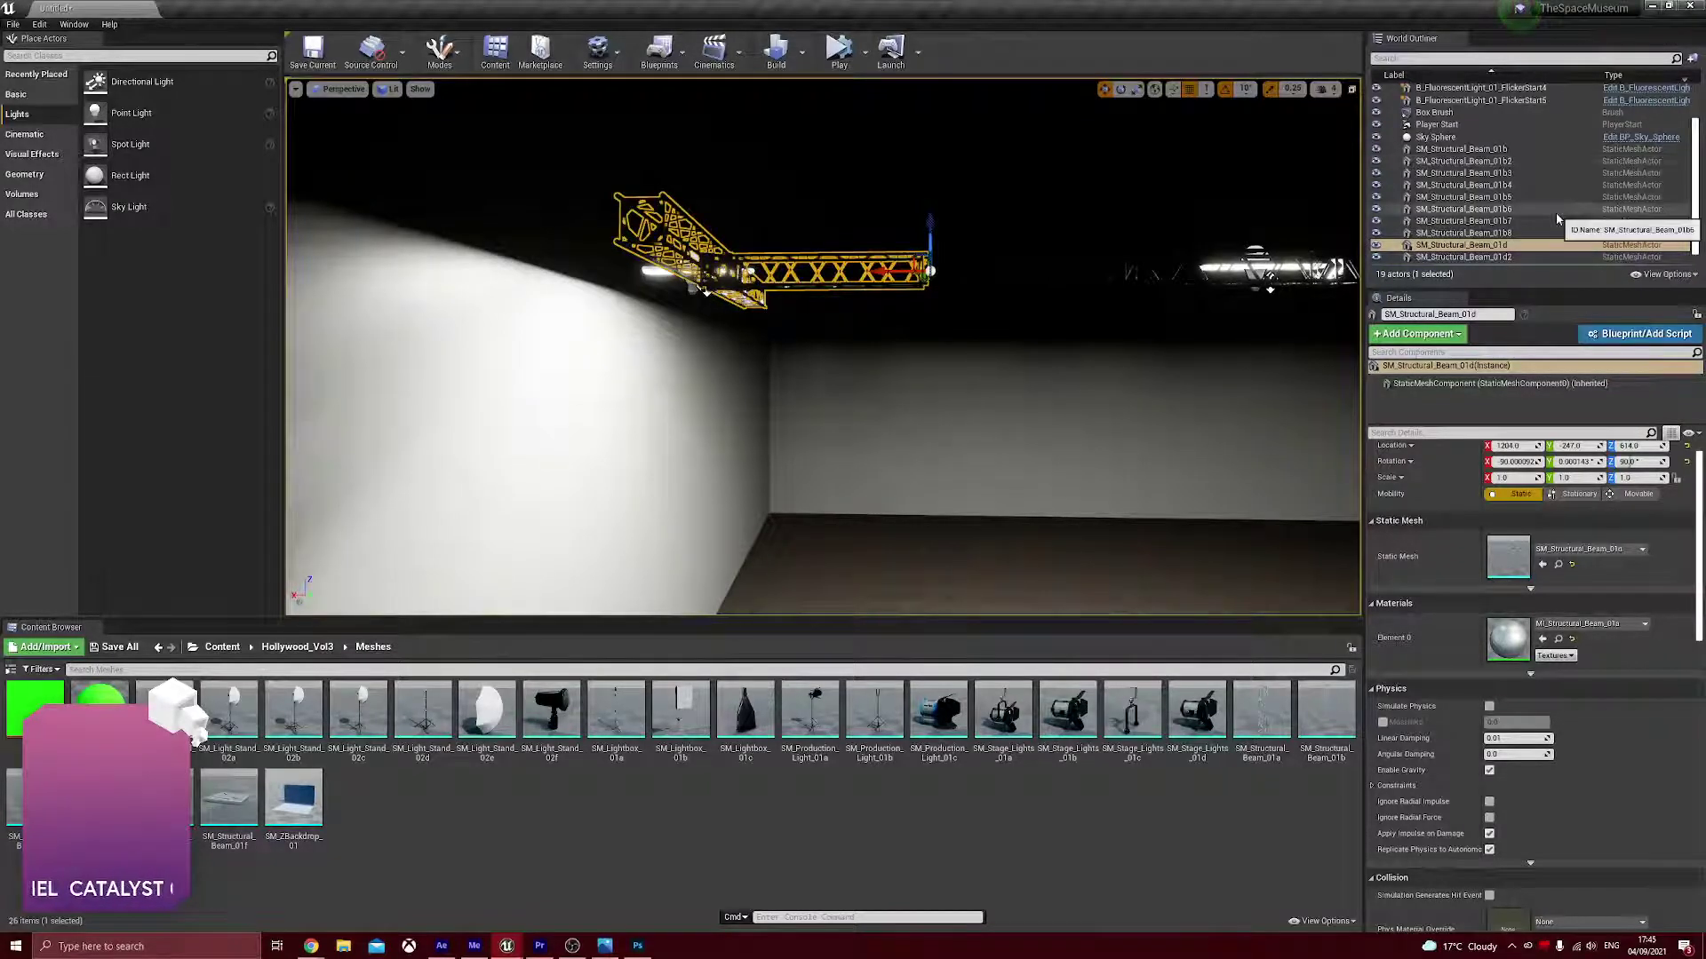
- Select all ten structural beams of the truss, from SM_Structural_Beam_01b to SM_Structural_Beam_01d2
{"action": "left_click", "coordinate": [1462, 150]}
{"action": "scroll", "coordinate": [1464, 252], "scroll_direction": "down", "scroll_amount": 1}
{"action": "left_click", "coordinate": [1468, 244], "text": "shift"}
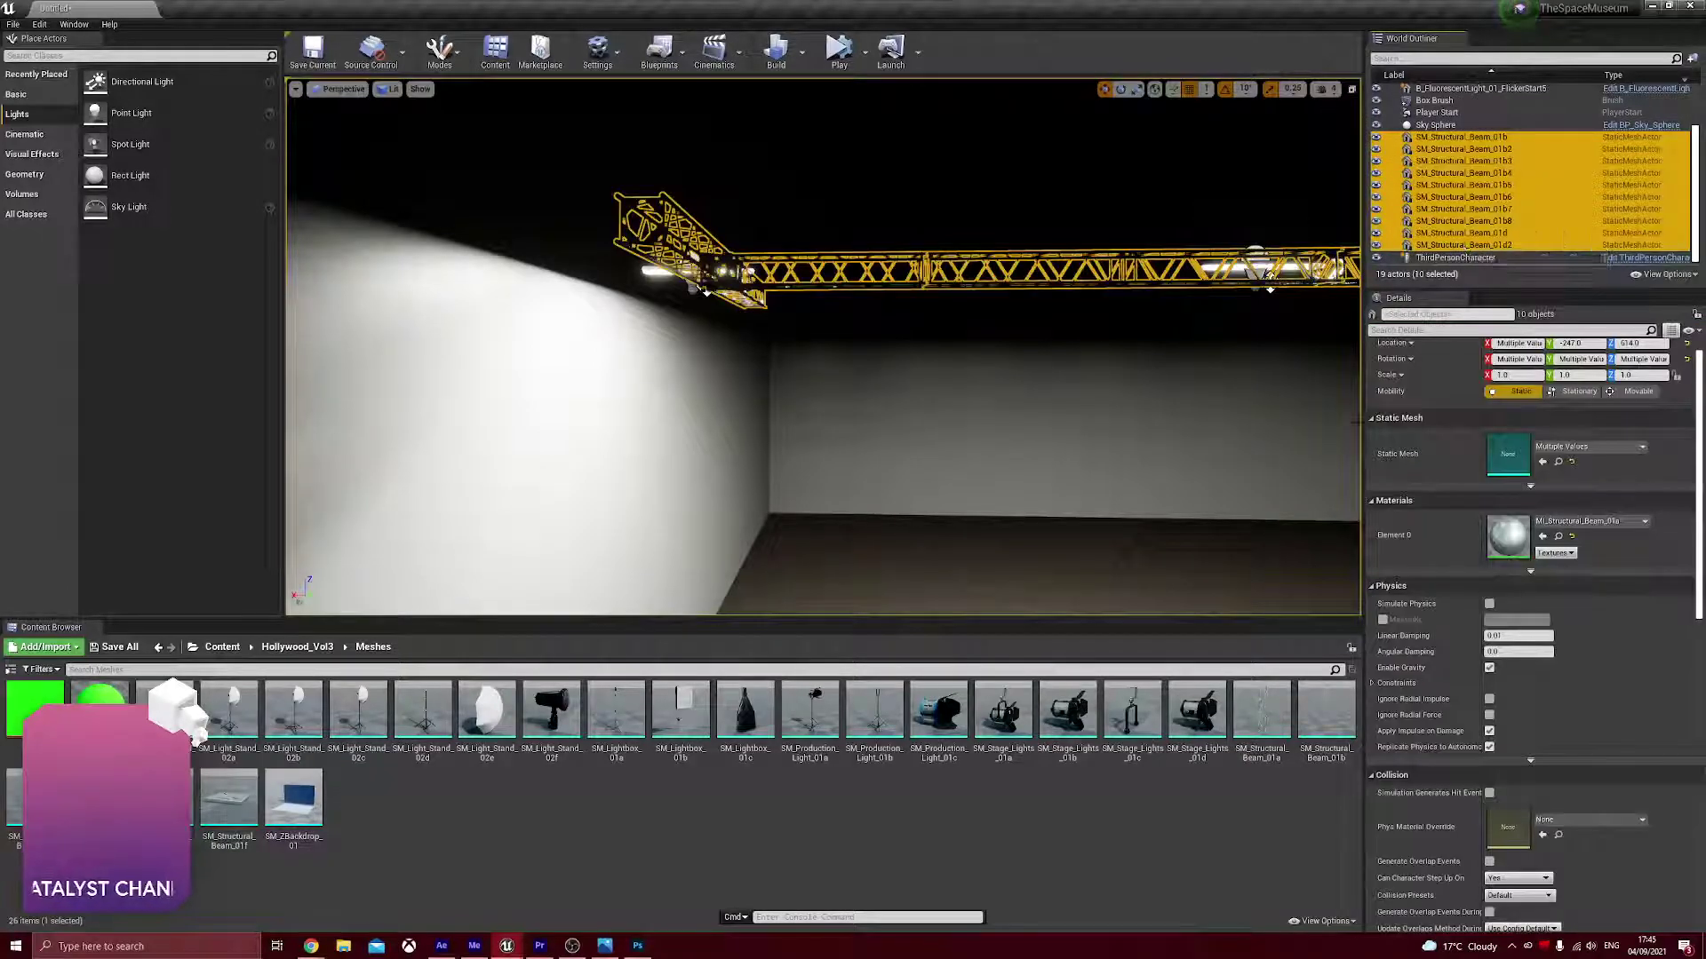
{"action": "right_click_drag", "start_coordinate": [1248, 447], "coordinate": [1308, 444]}
{"action": "key", "text": "s"}
{"action": "key", "text": "d"}
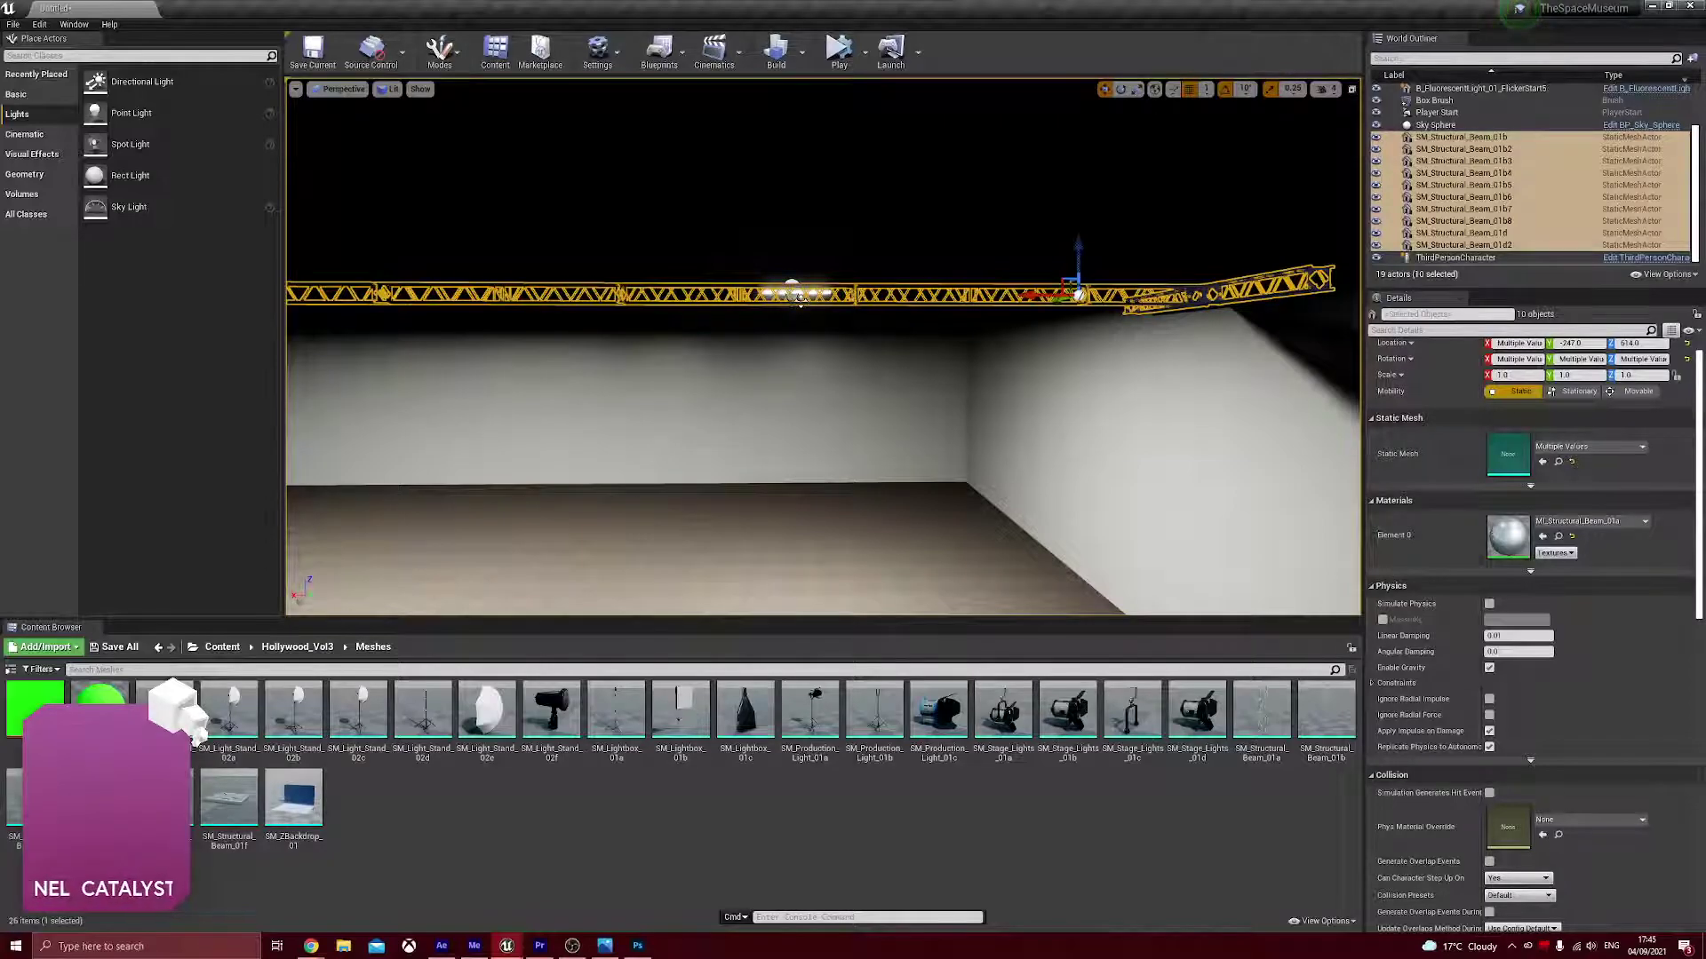
{"action": "right_click_drag", "start_coordinate": [822, 346], "coordinate": [533, 284]}
- Move the whole truss to the middle of the room in the Top view and deselect it
{"action": "key", "text": "alt+j"}
{"action": "left_click", "coordinate": [391, 88]}
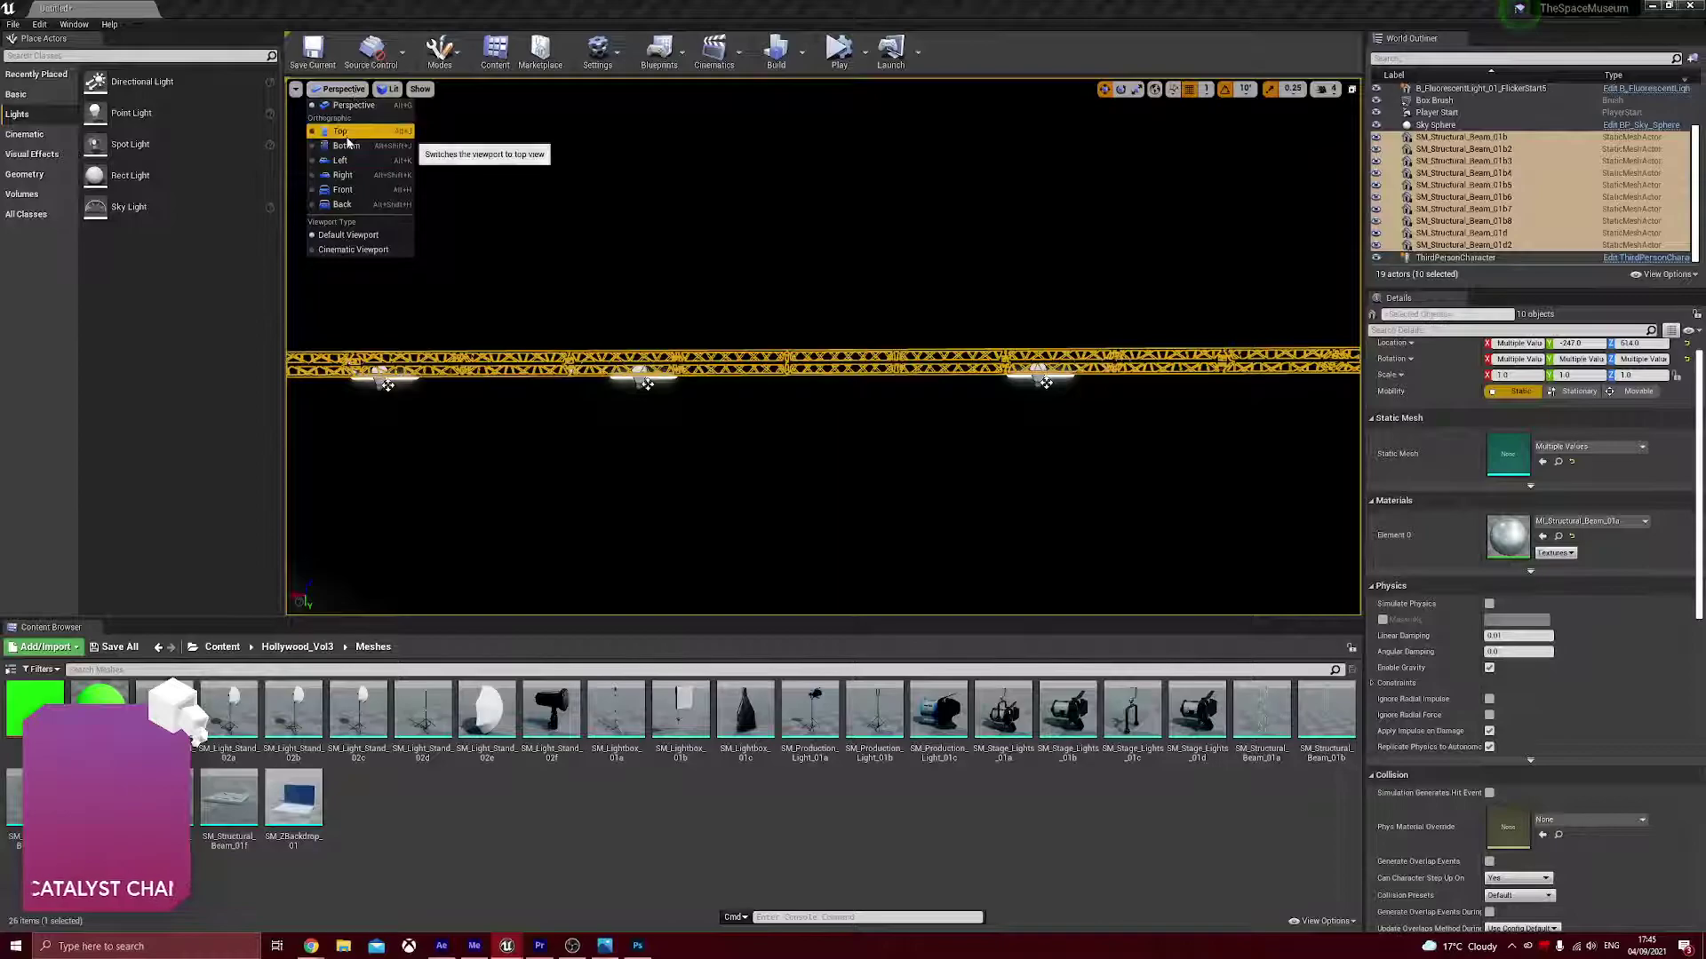
{"action": "left_click", "coordinate": [351, 151]}
{"action": "scroll", "coordinate": [723, 373], "scroll_direction": "down", "scroll_amount": 8}
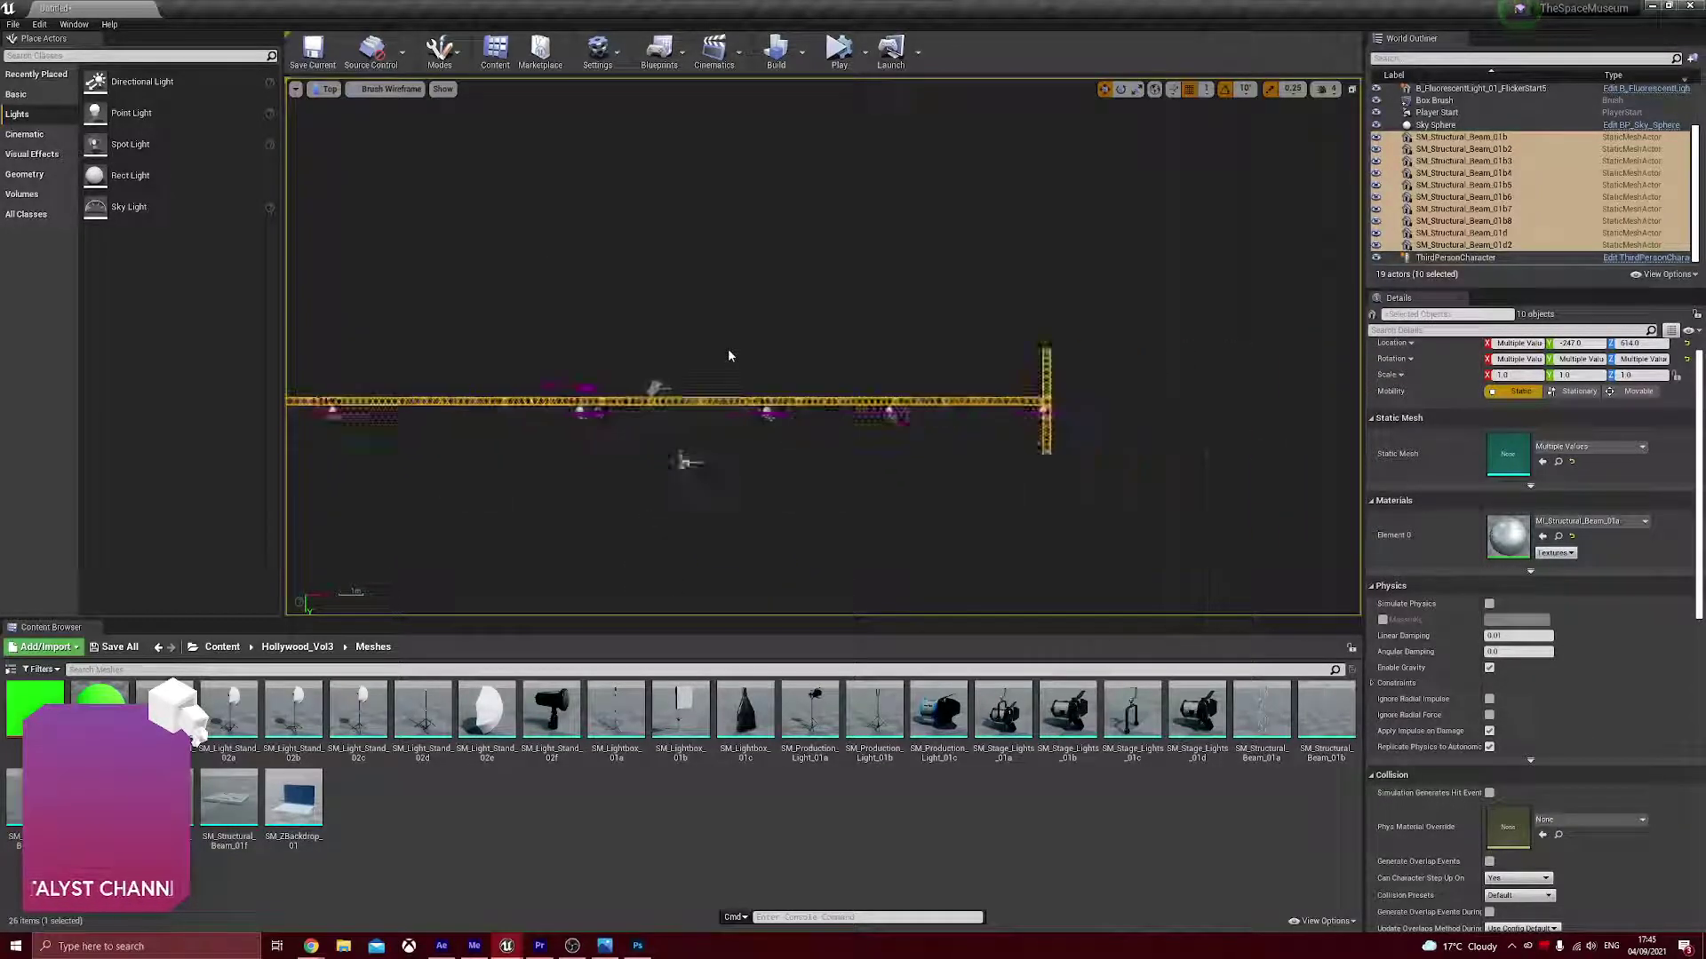
{"action": "right_click_drag", "start_coordinate": [737, 433], "coordinate": [837, 423]}
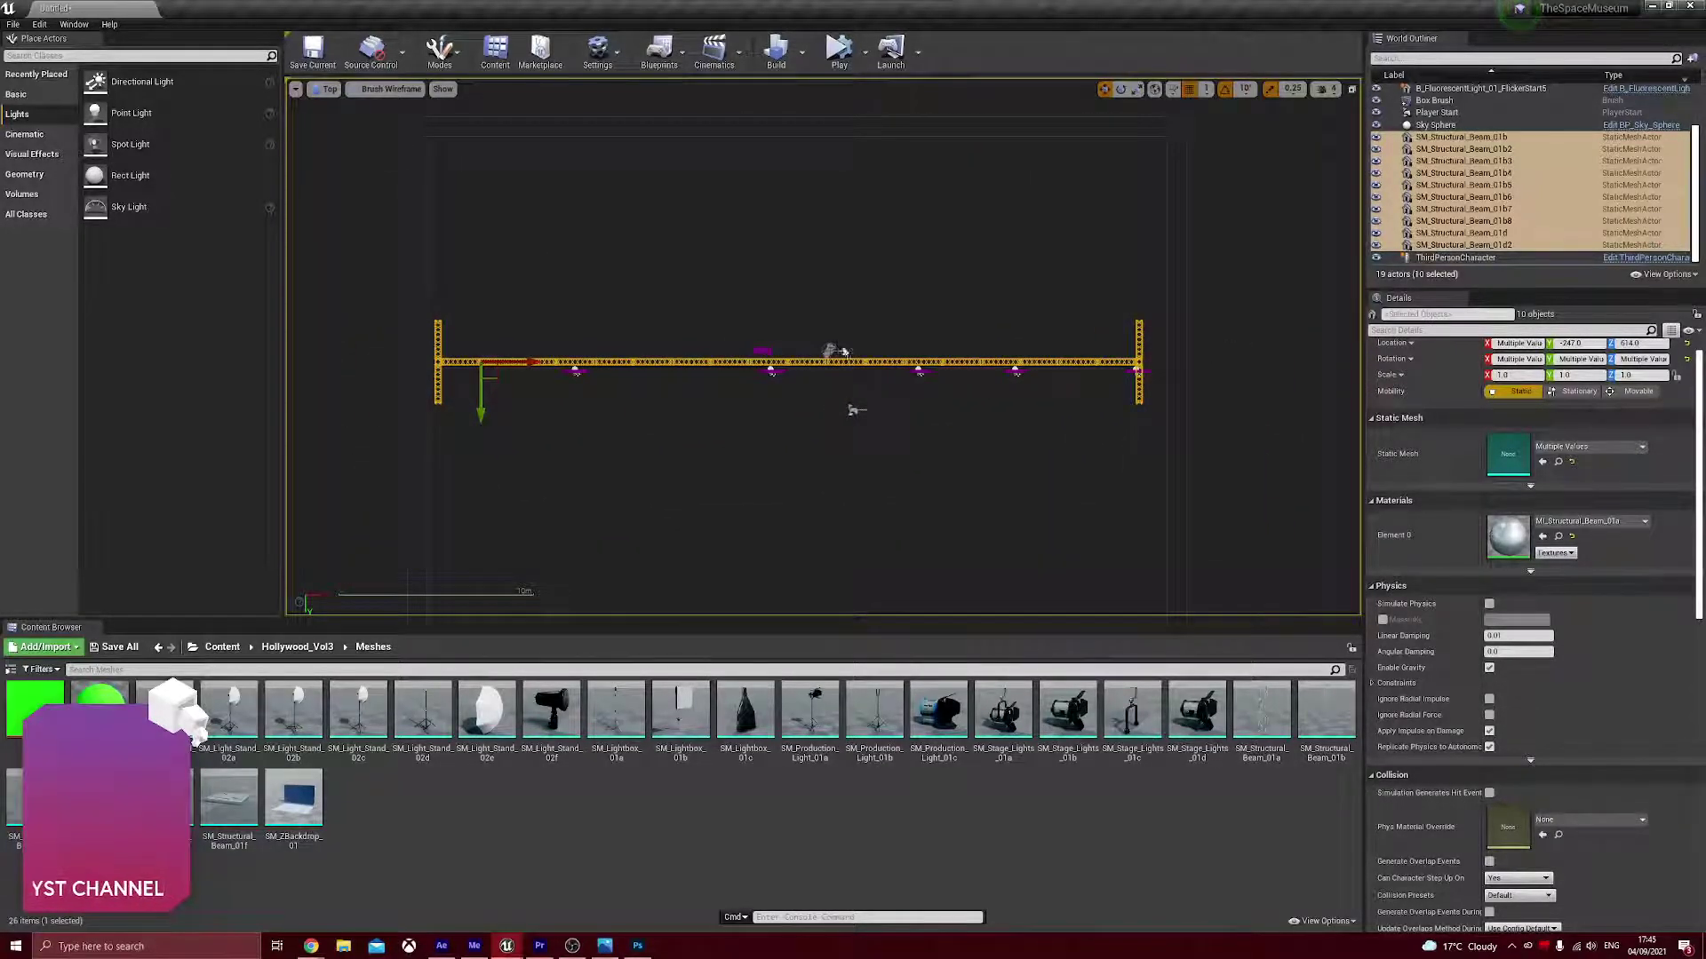
{"action": "scroll", "coordinate": [946, 515], "scroll_direction": "down", "scroll_amount": 2}
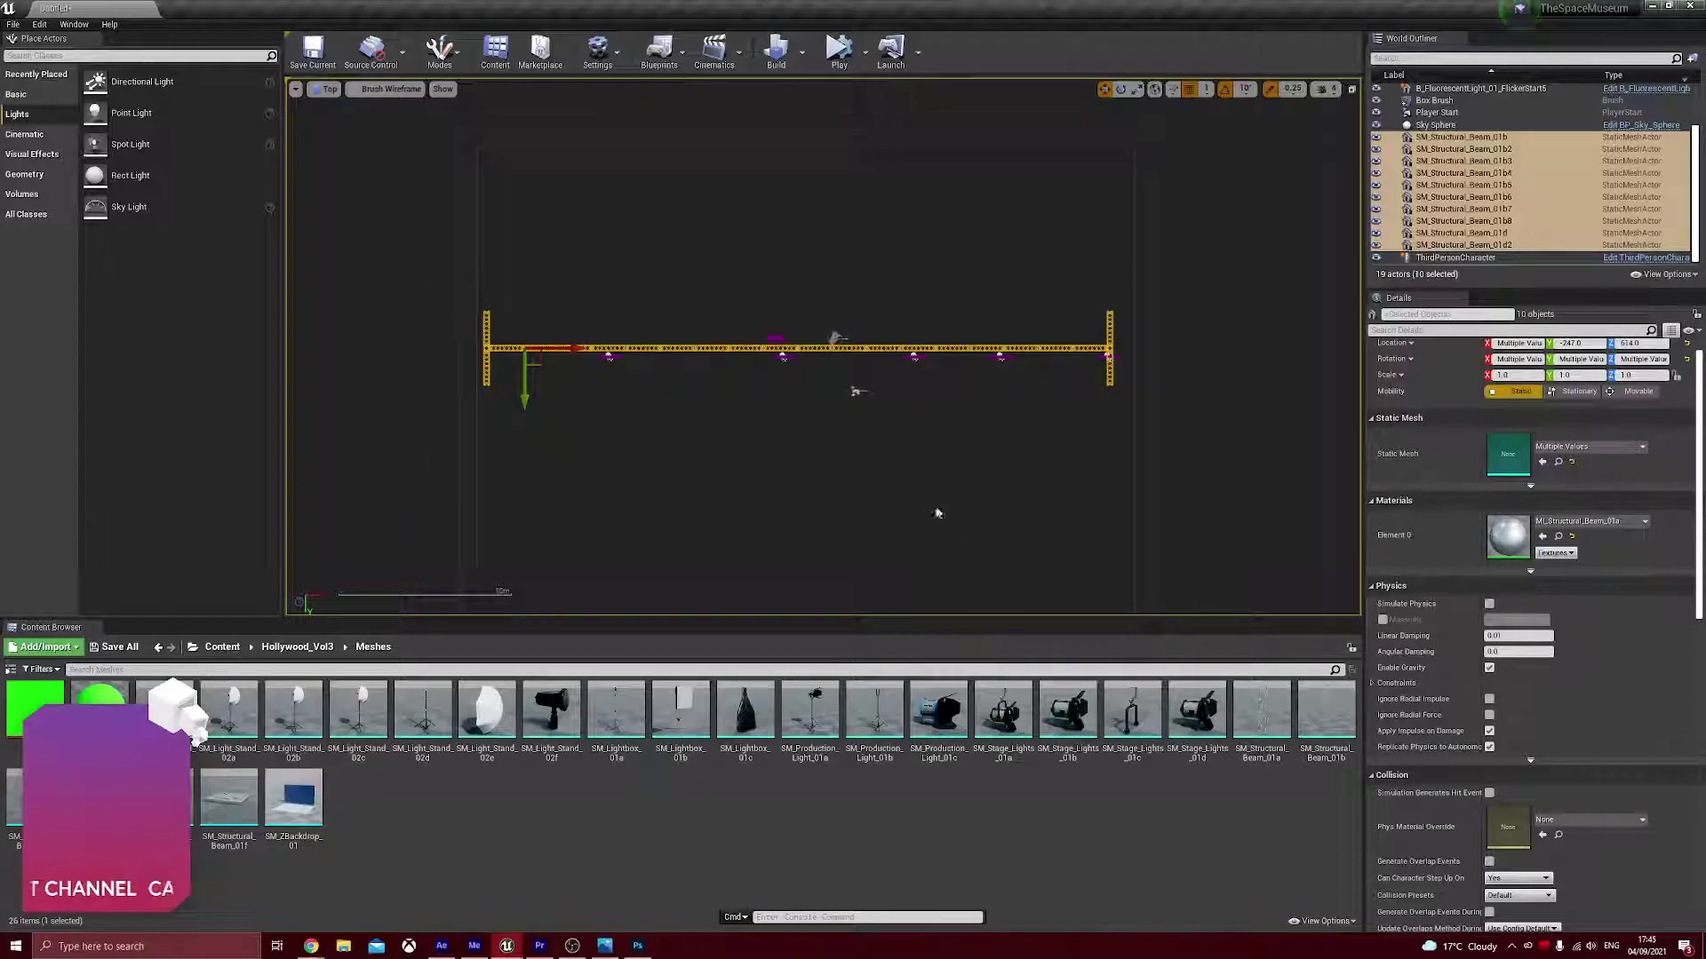
{"action": "right_click_drag", "start_coordinate": [914, 513], "coordinate": [883, 432]}
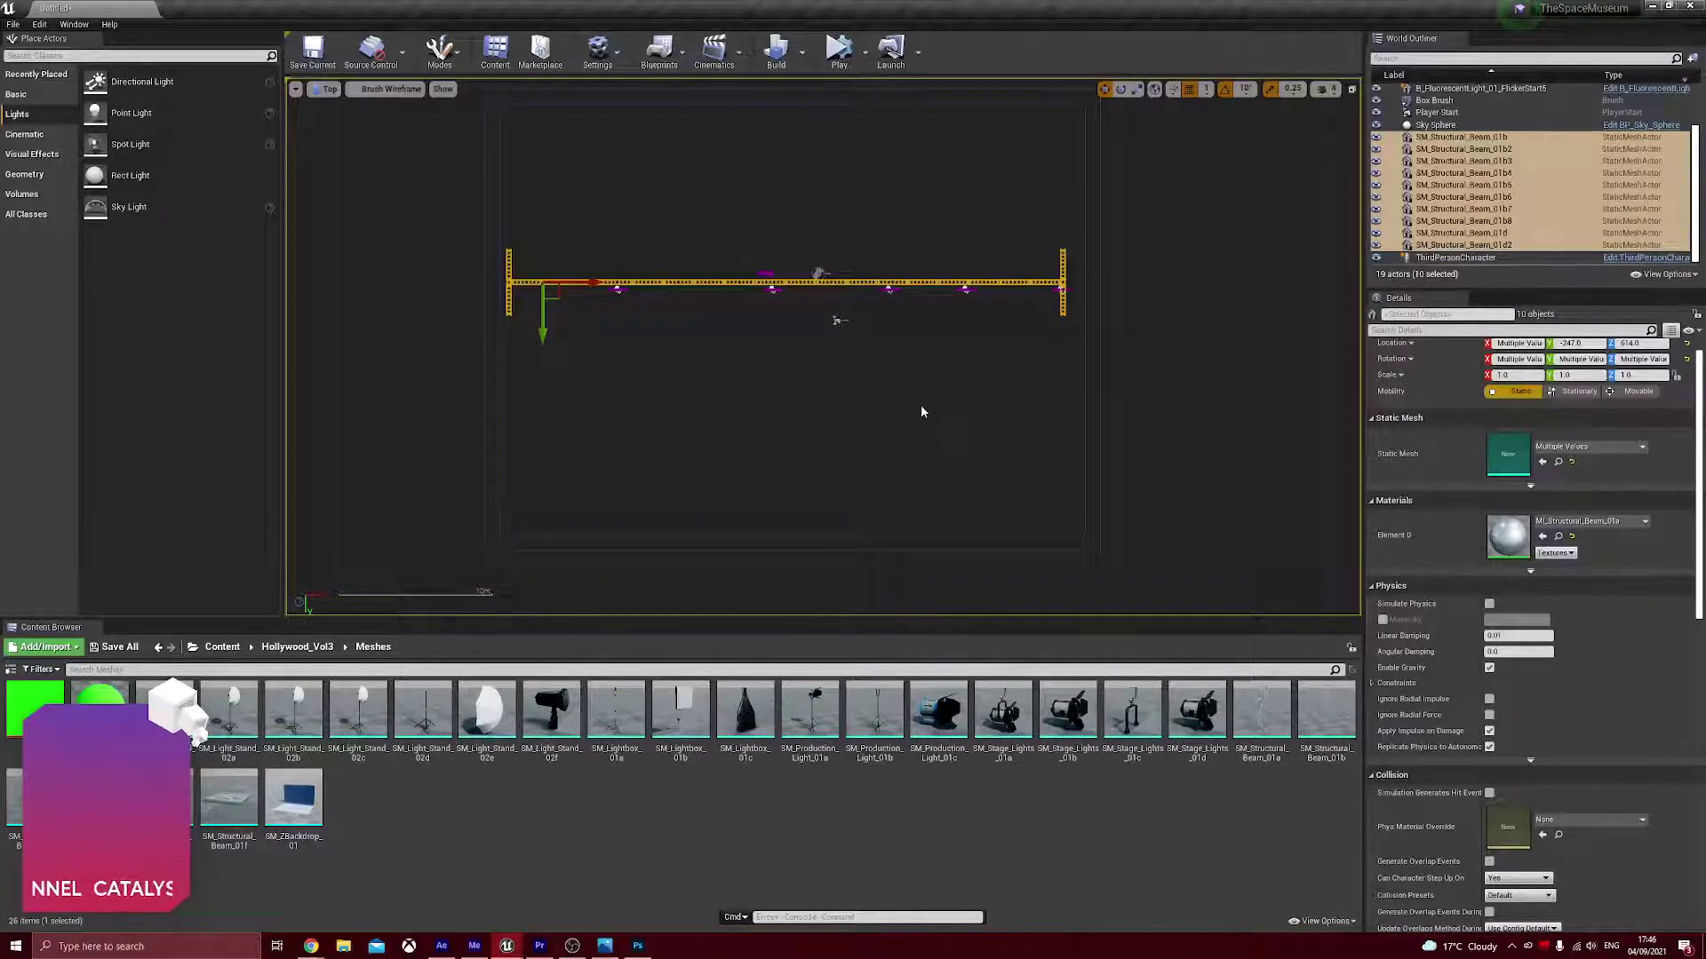
{"action": "left_click_drag", "start_coordinate": [546, 335], "coordinate": [593, 320]}
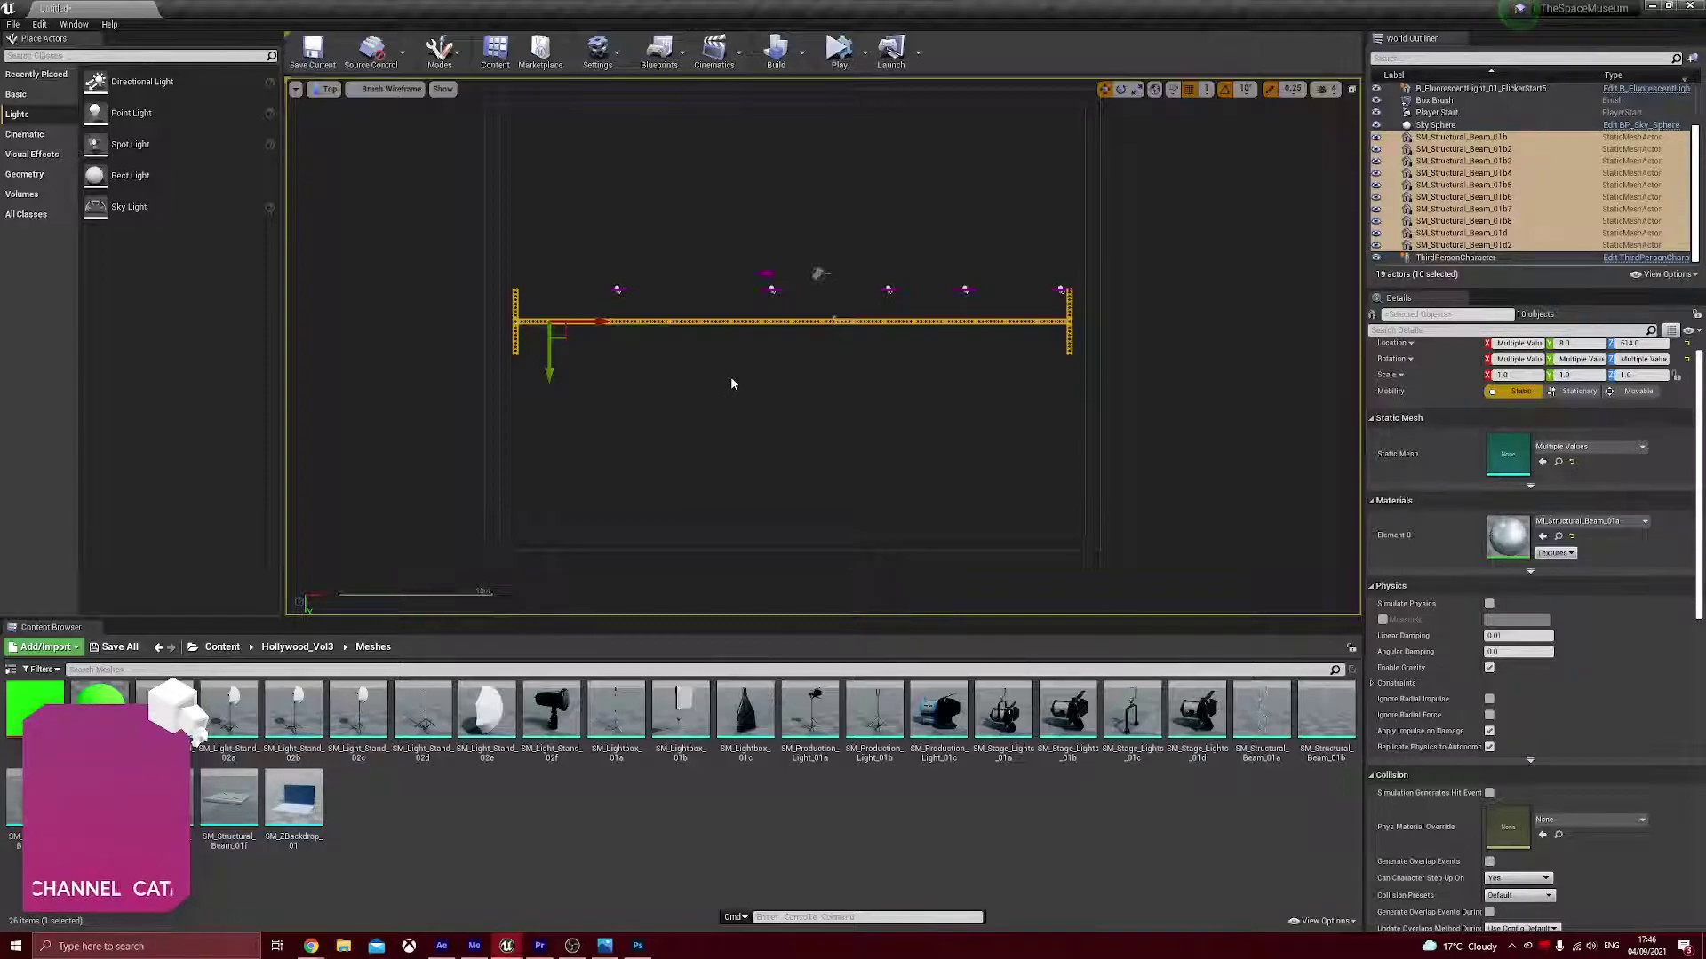
{"action": "left_click", "coordinate": [405, 377]}
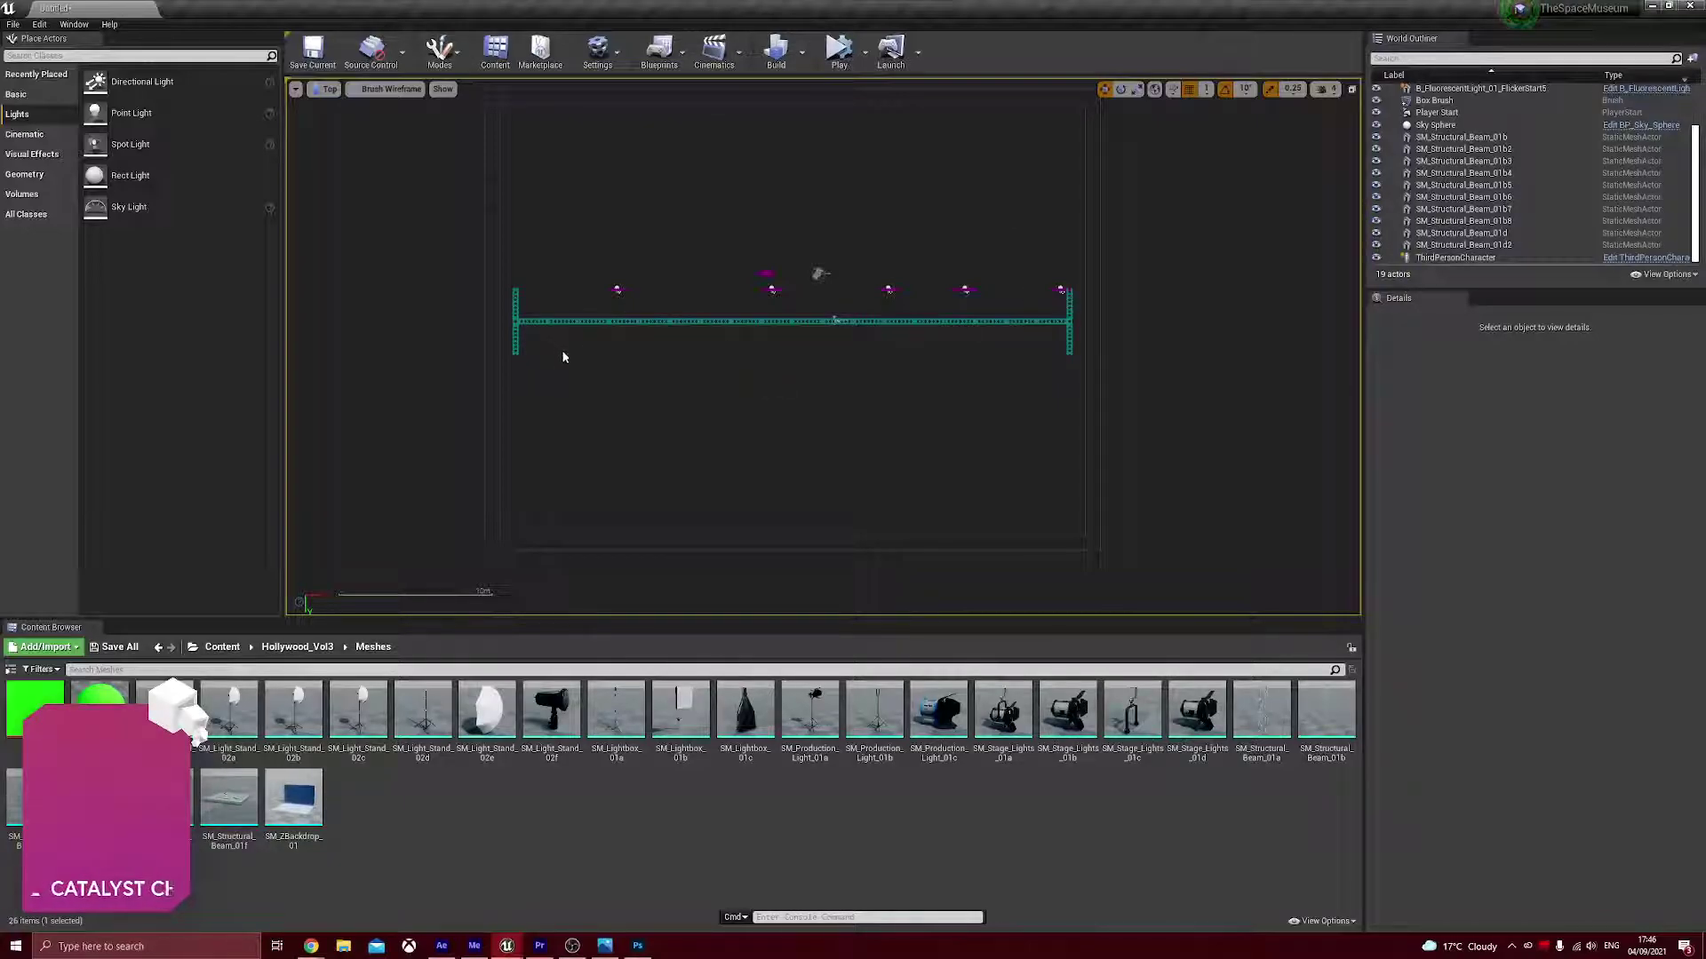
- Return the viewport to Perspective and set it to Unlit shading, facing one end of the truss
{"action": "left_click", "coordinate": [329, 88]}
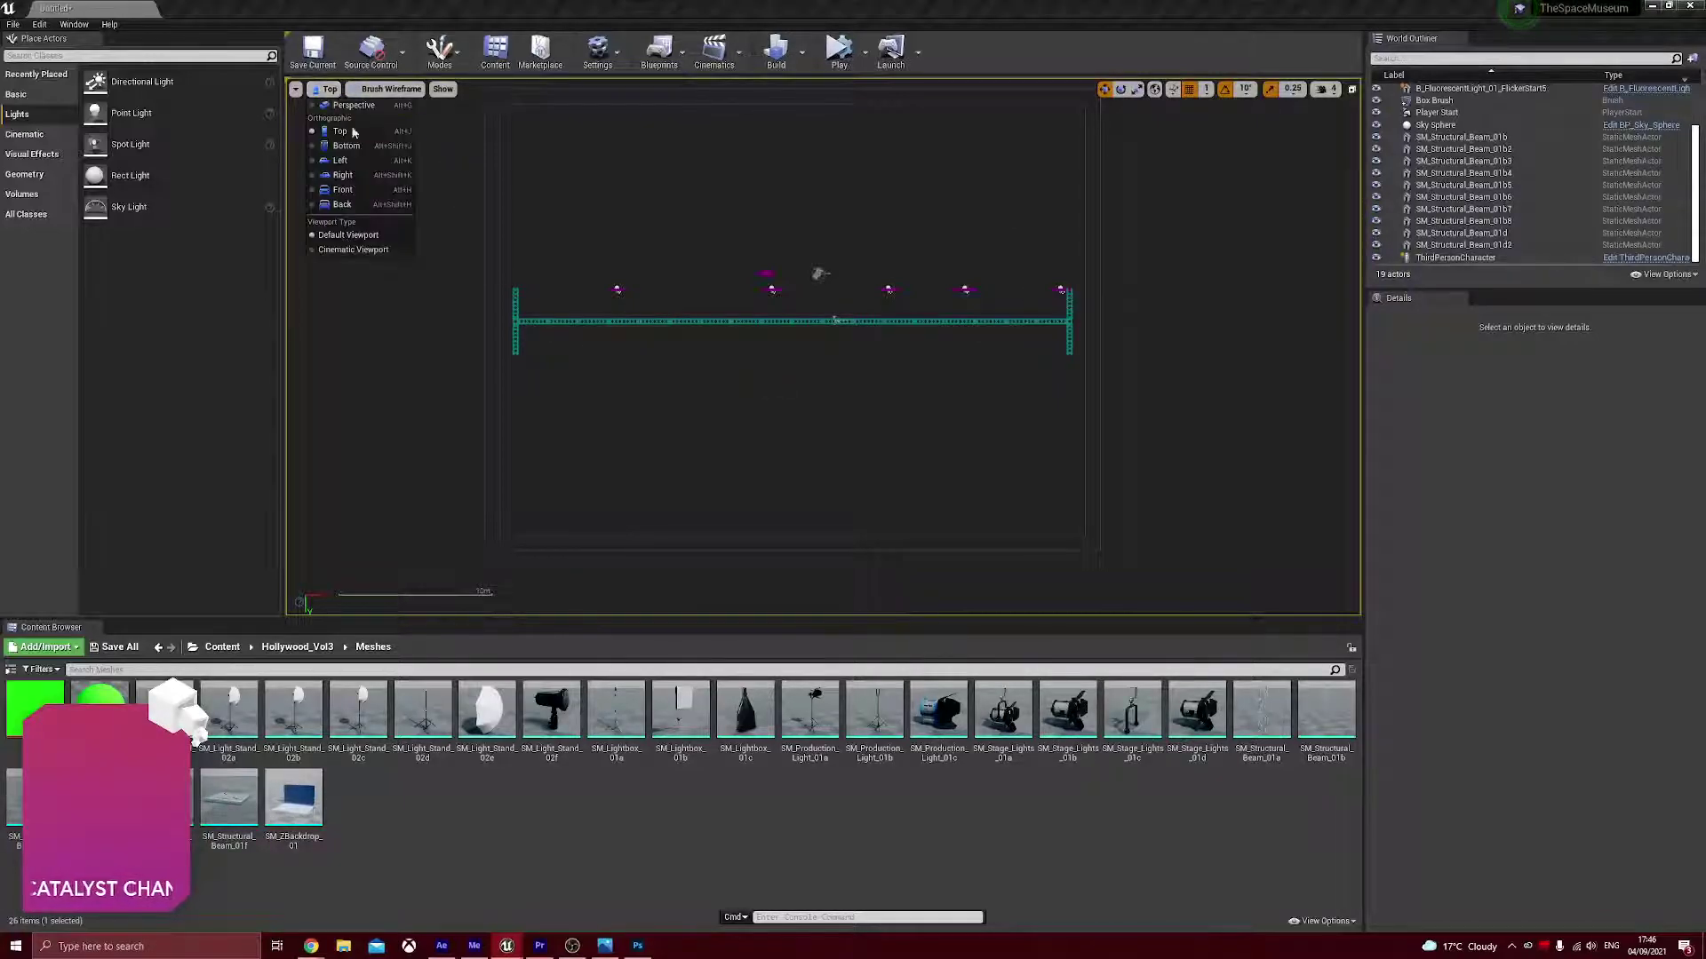
{"action": "left_click", "coordinate": [354, 121]}
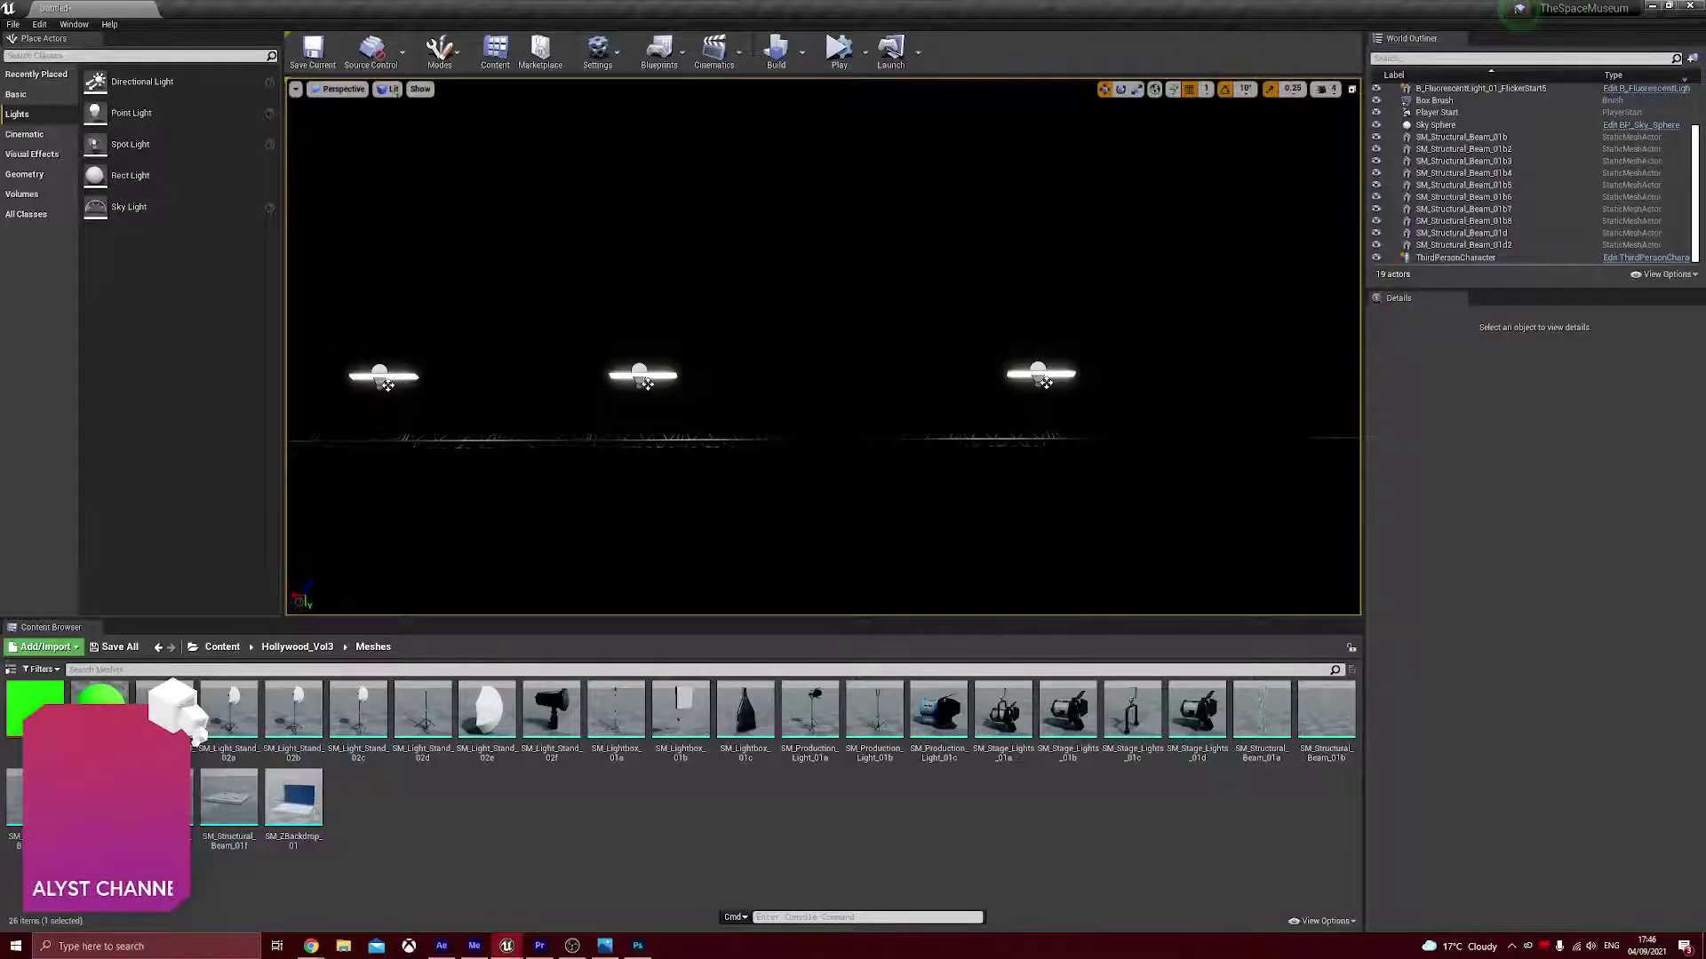
{"action": "left_click", "coordinate": [391, 133]}
{"action": "left_click", "coordinate": [391, 89]}
{"action": "left_click", "coordinate": [404, 116]}
{"action": "left_click", "coordinate": [391, 89]}
{"action": "left_click", "coordinate": [407, 131]}
{"action": "right_click_drag", "start_coordinate": [823, 346], "coordinate": [632, 208]}
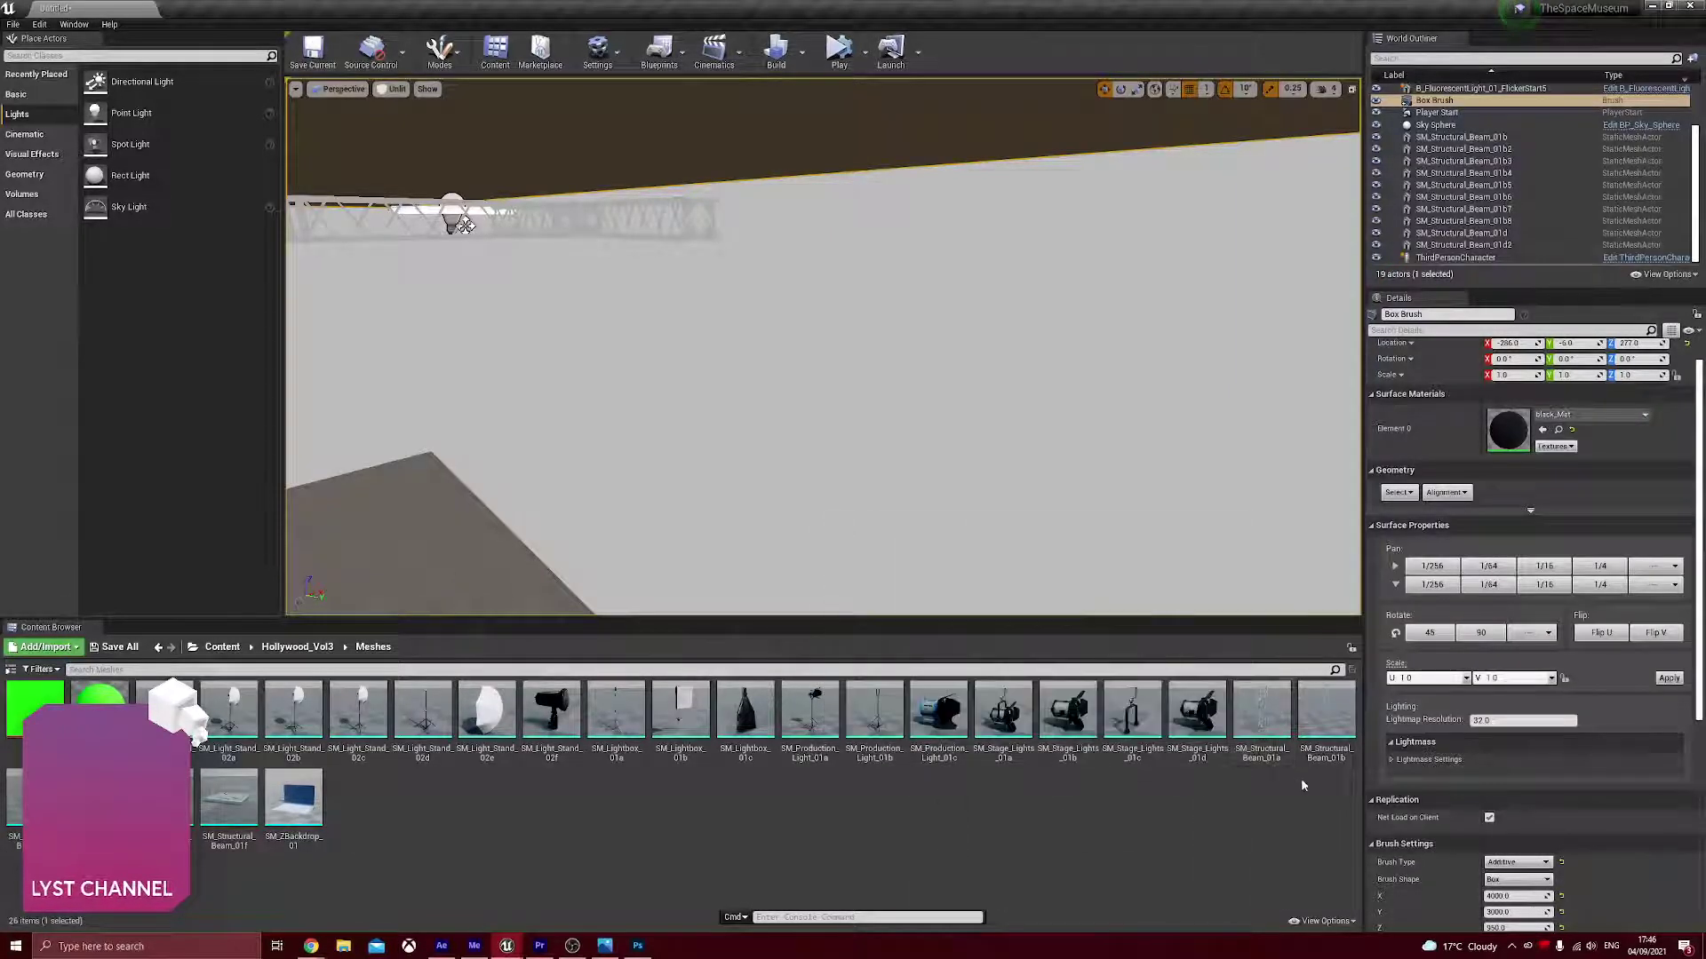
{"action": "left_click", "coordinate": [1260, 724]}
{"action": "left_click_drag", "start_coordinate": [1260, 724], "coordinate": [678, 284]}
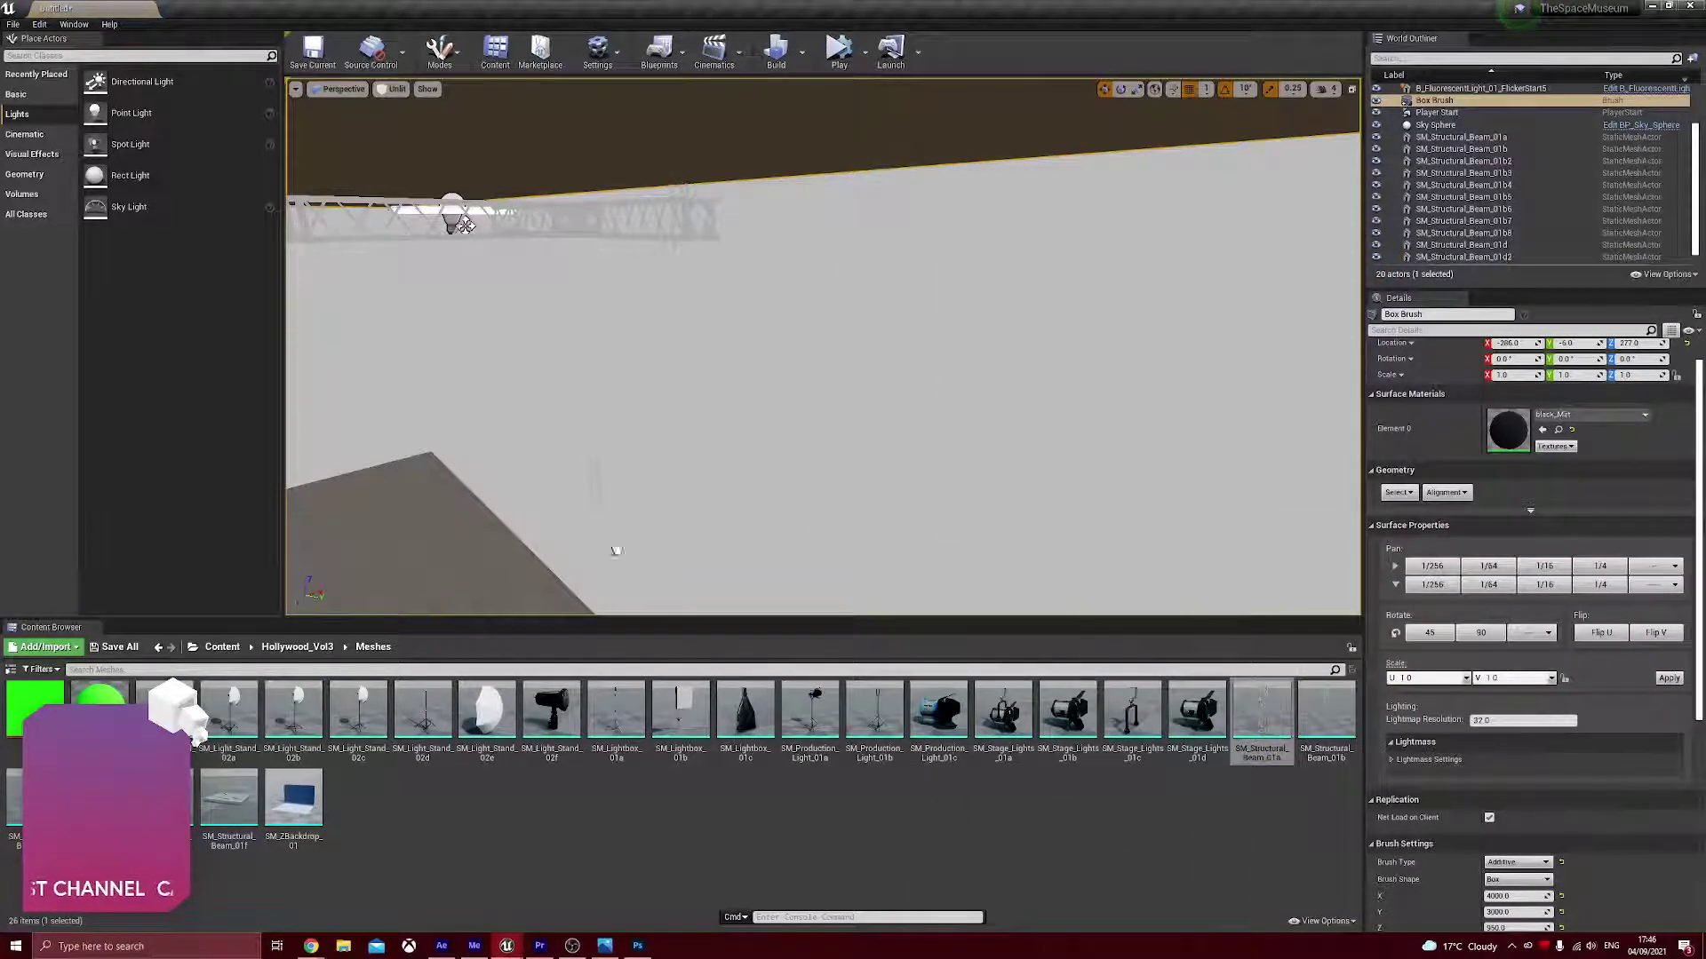
{"action": "left_click_drag", "start_coordinate": [541, 610], "coordinate": [541, 609]}
{"action": "key", "text": "Delete"}
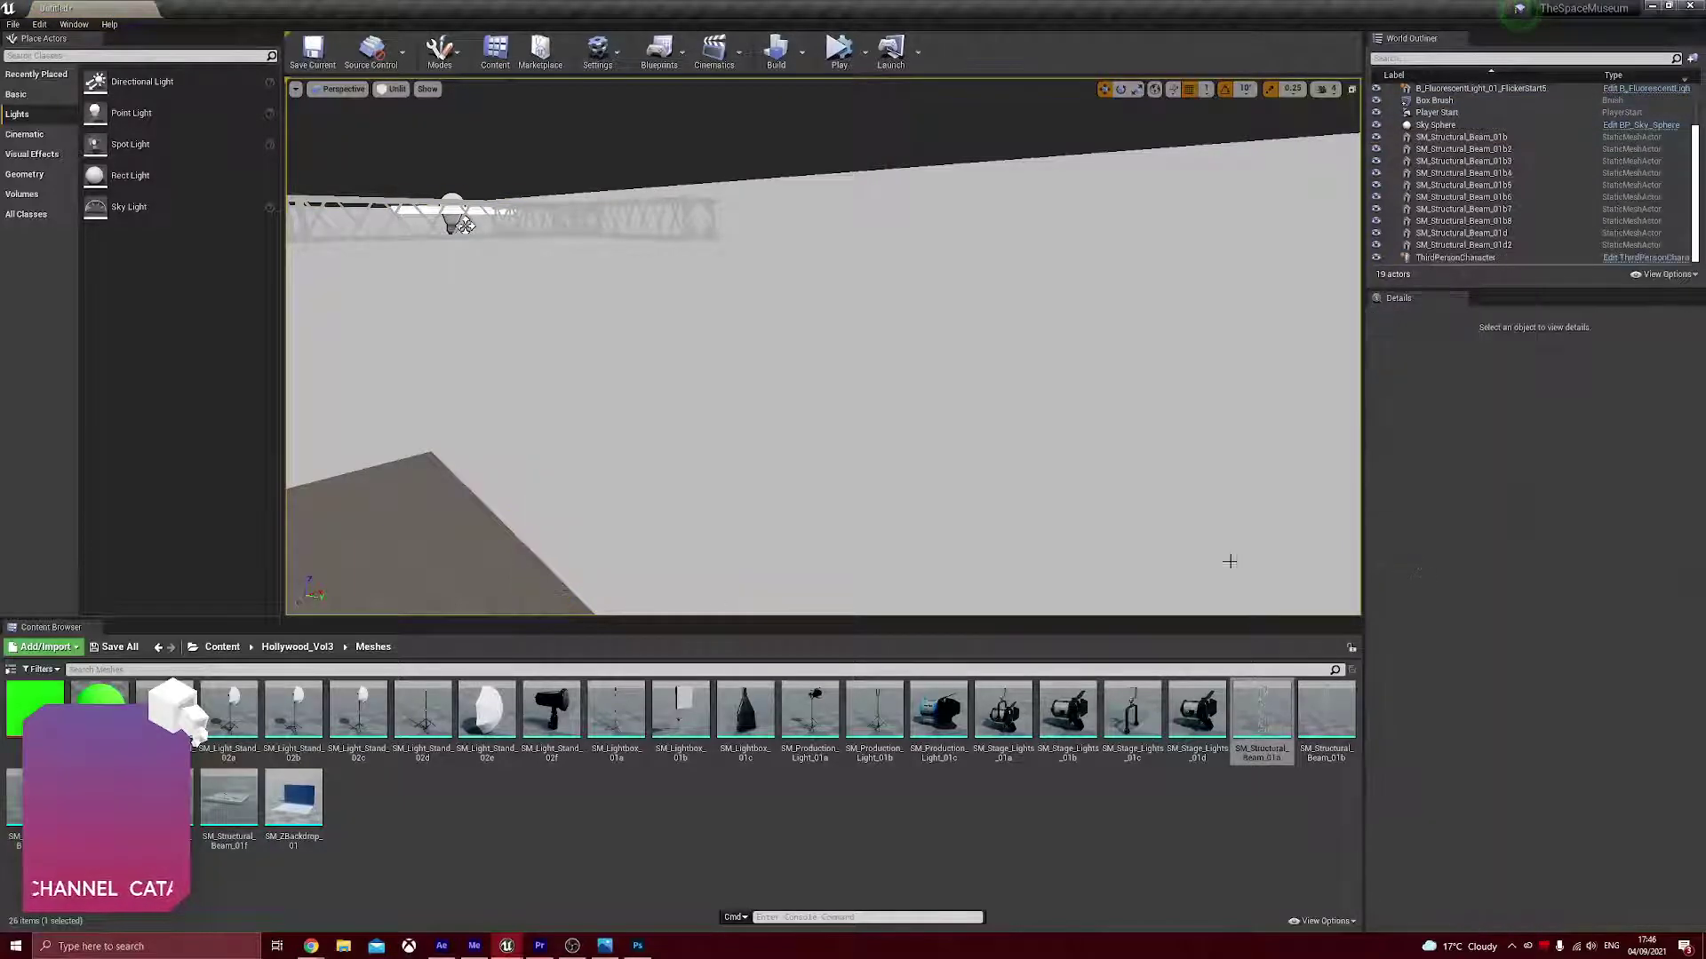
- Place a SM_Structural_Beam_01b mesh near the T-shaped end of the truss and set its Z location to 614
{"action": "left_click_drag", "start_coordinate": [1313, 724], "coordinate": [470, 608]}
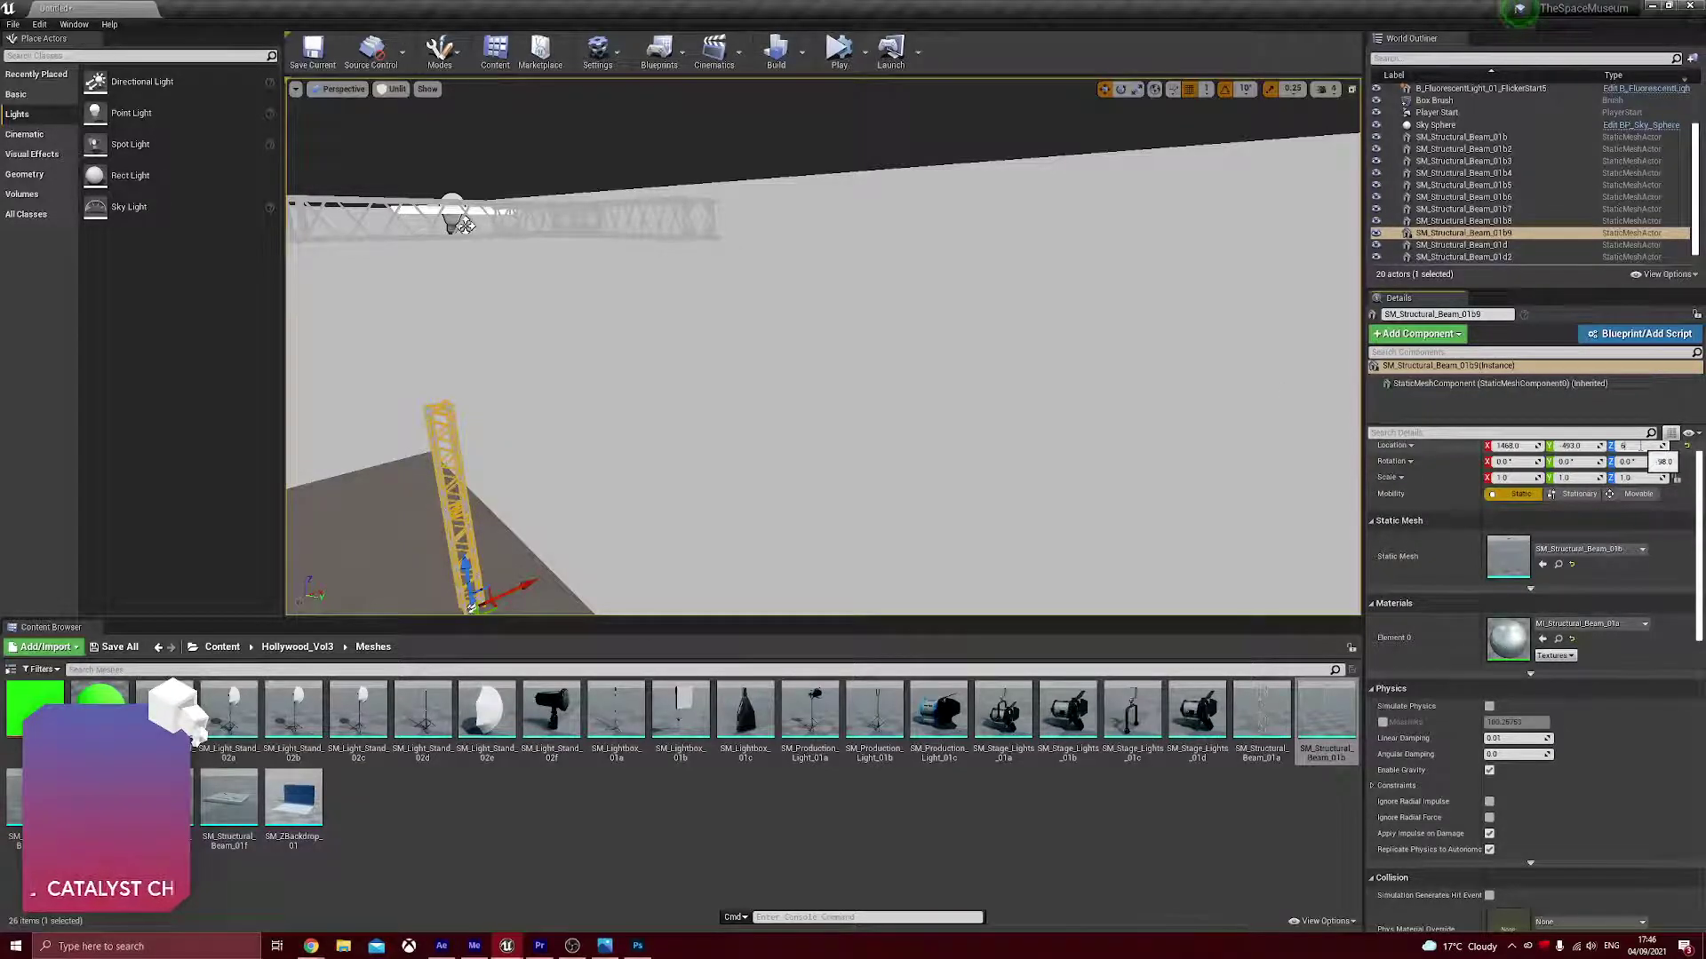
{"action": "key", "text": "Return"}
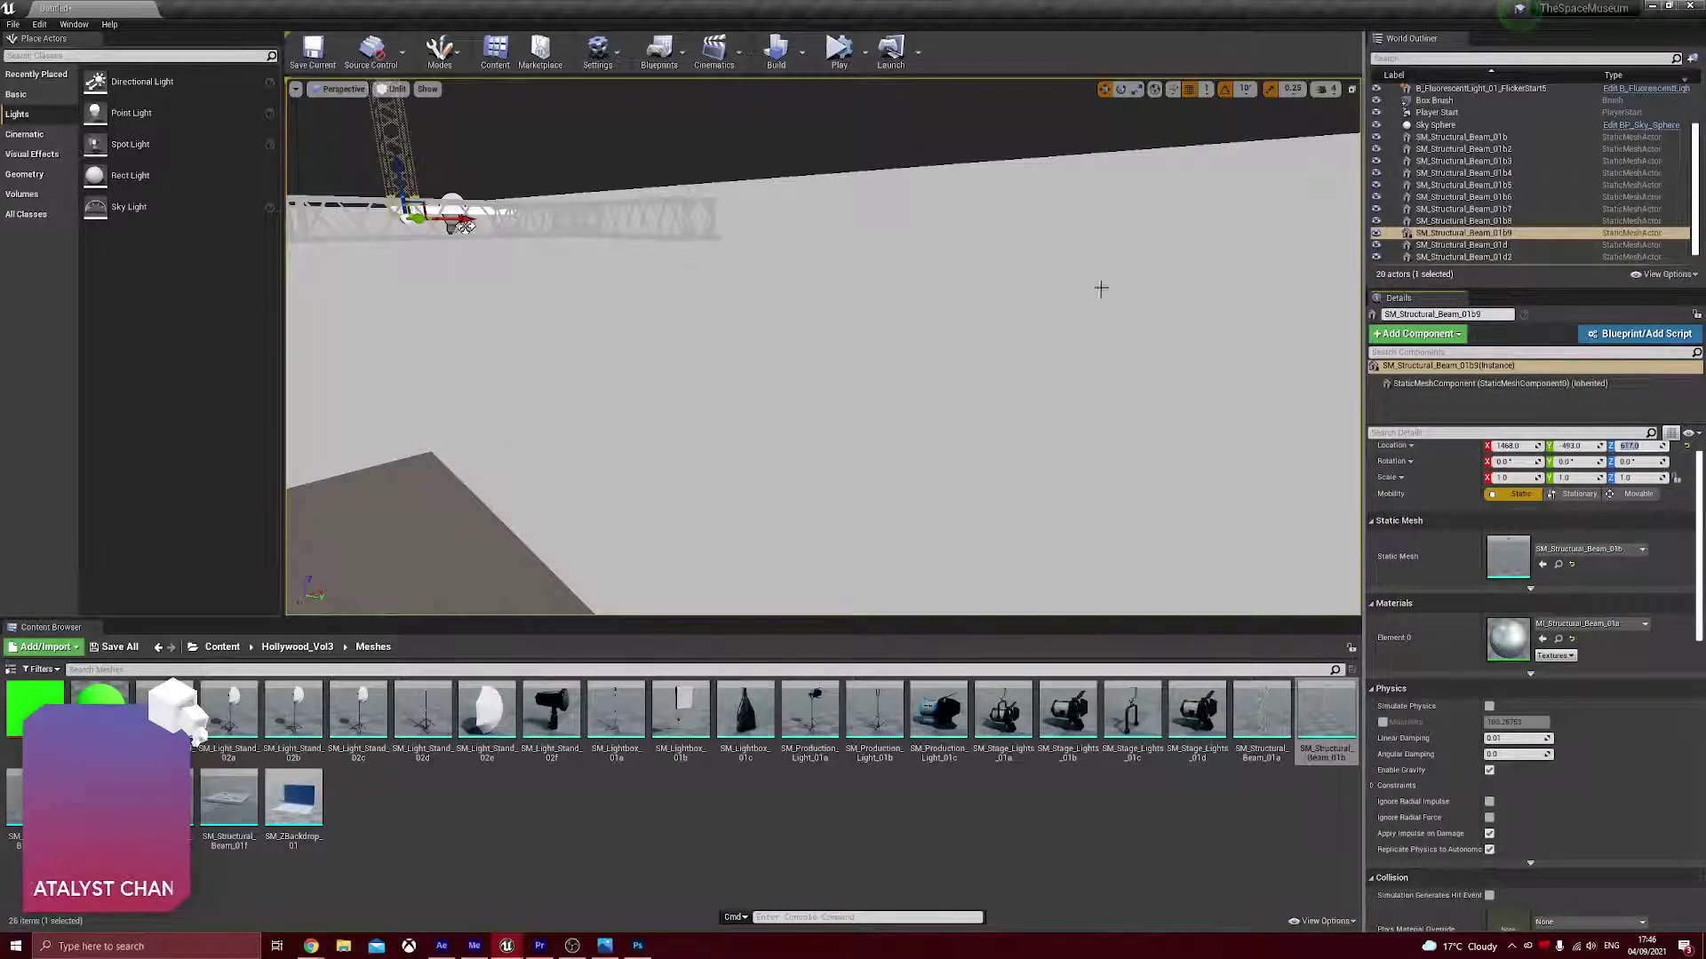
{"action": "left_click", "coordinate": [598, 232]}
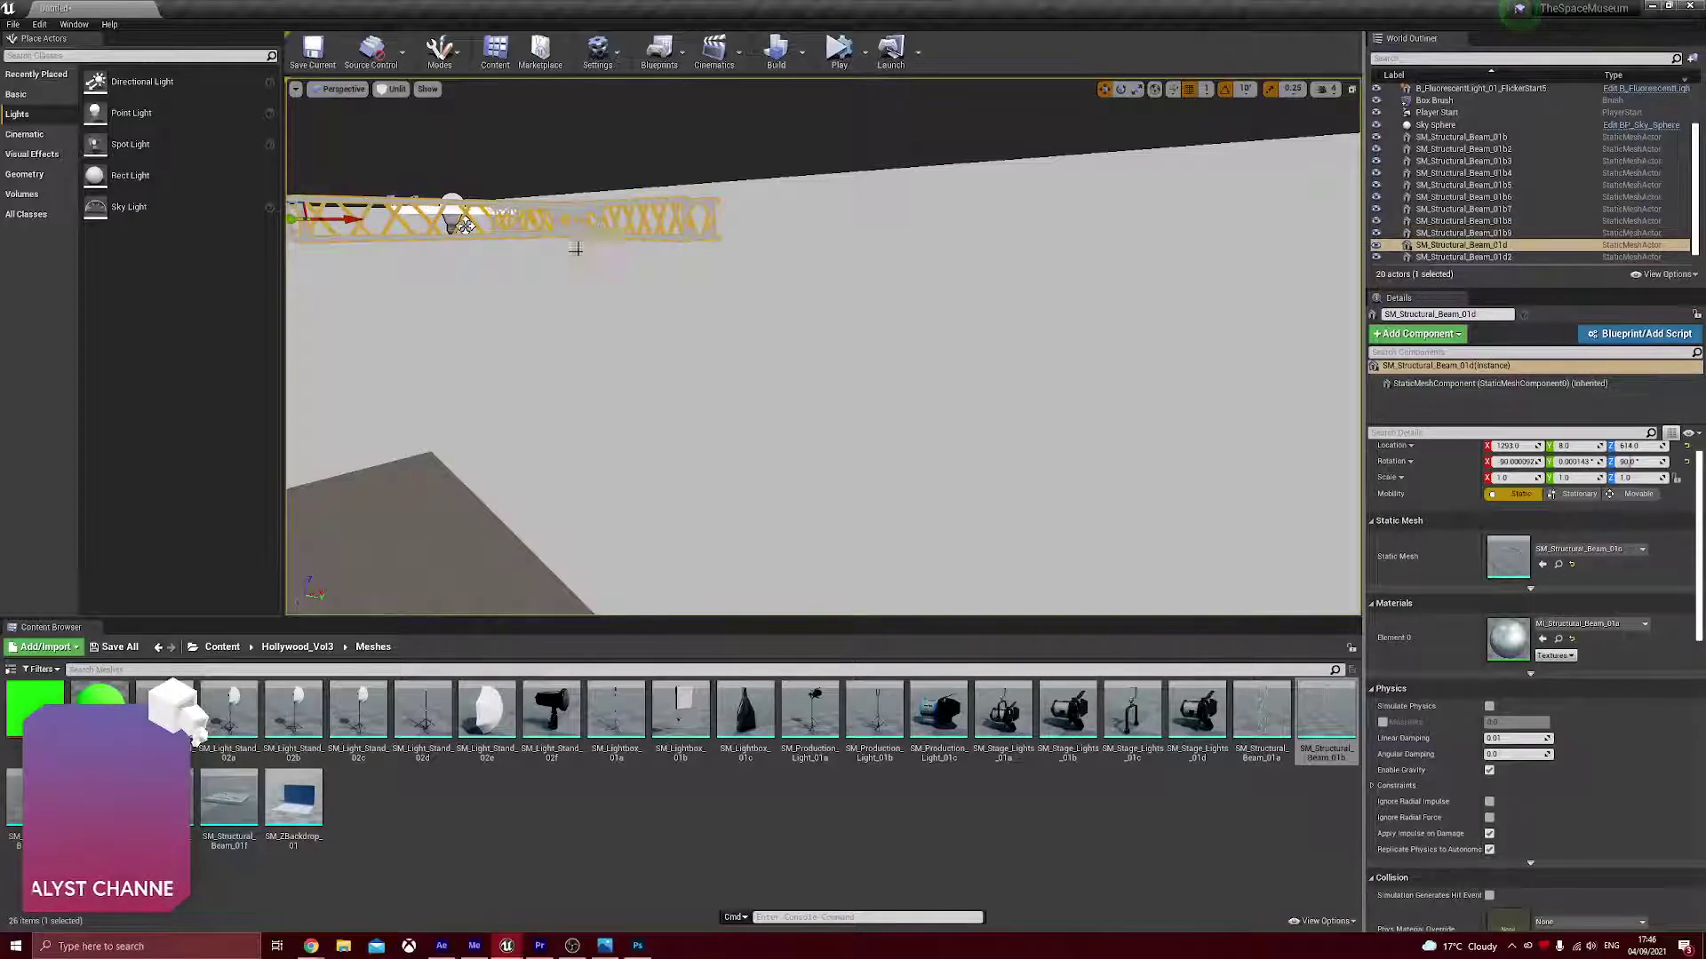
{"action": "right_click_drag", "start_coordinate": [465, 224], "coordinate": [908, 302]}
{"action": "key", "text": "ctrl+z"}
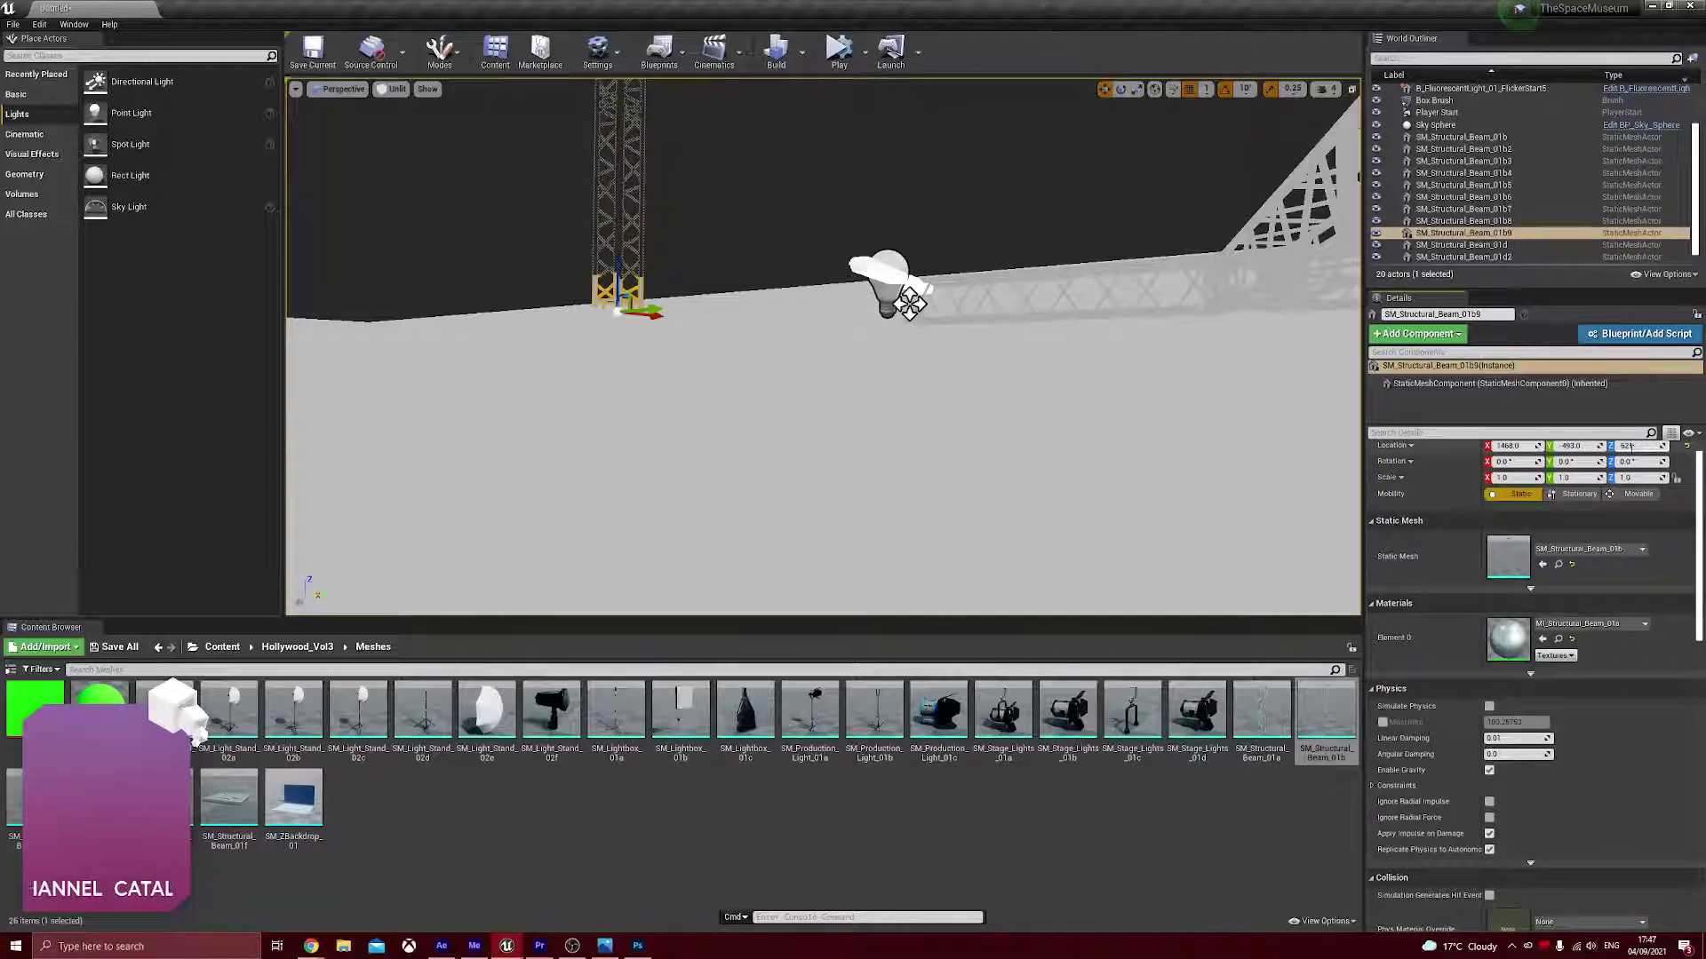
{"action": "left_click", "coordinate": [1630, 449]}
{"action": "type", "text": "614"}
{"action": "key", "text": "Return"}
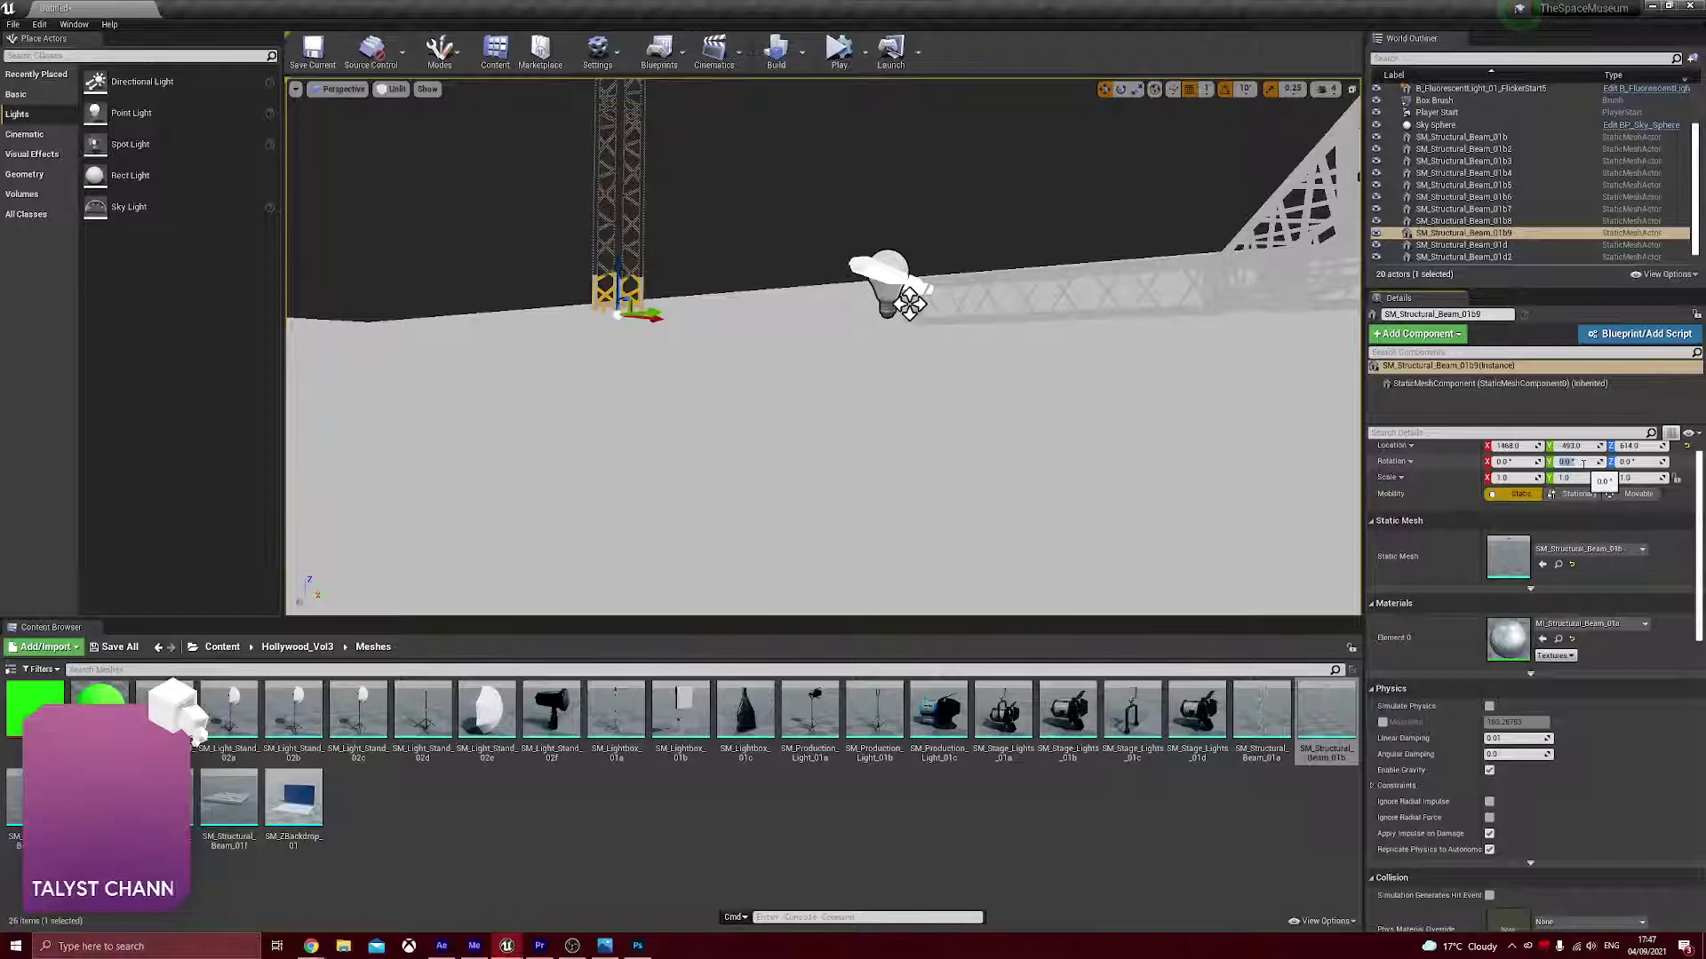
- Set the new beam's Y rotation and X rotation to 90° each
{"action": "left_click", "coordinate": [1583, 464]}
{"action": "type", "text": "90"}
{"action": "key", "text": "Return"}
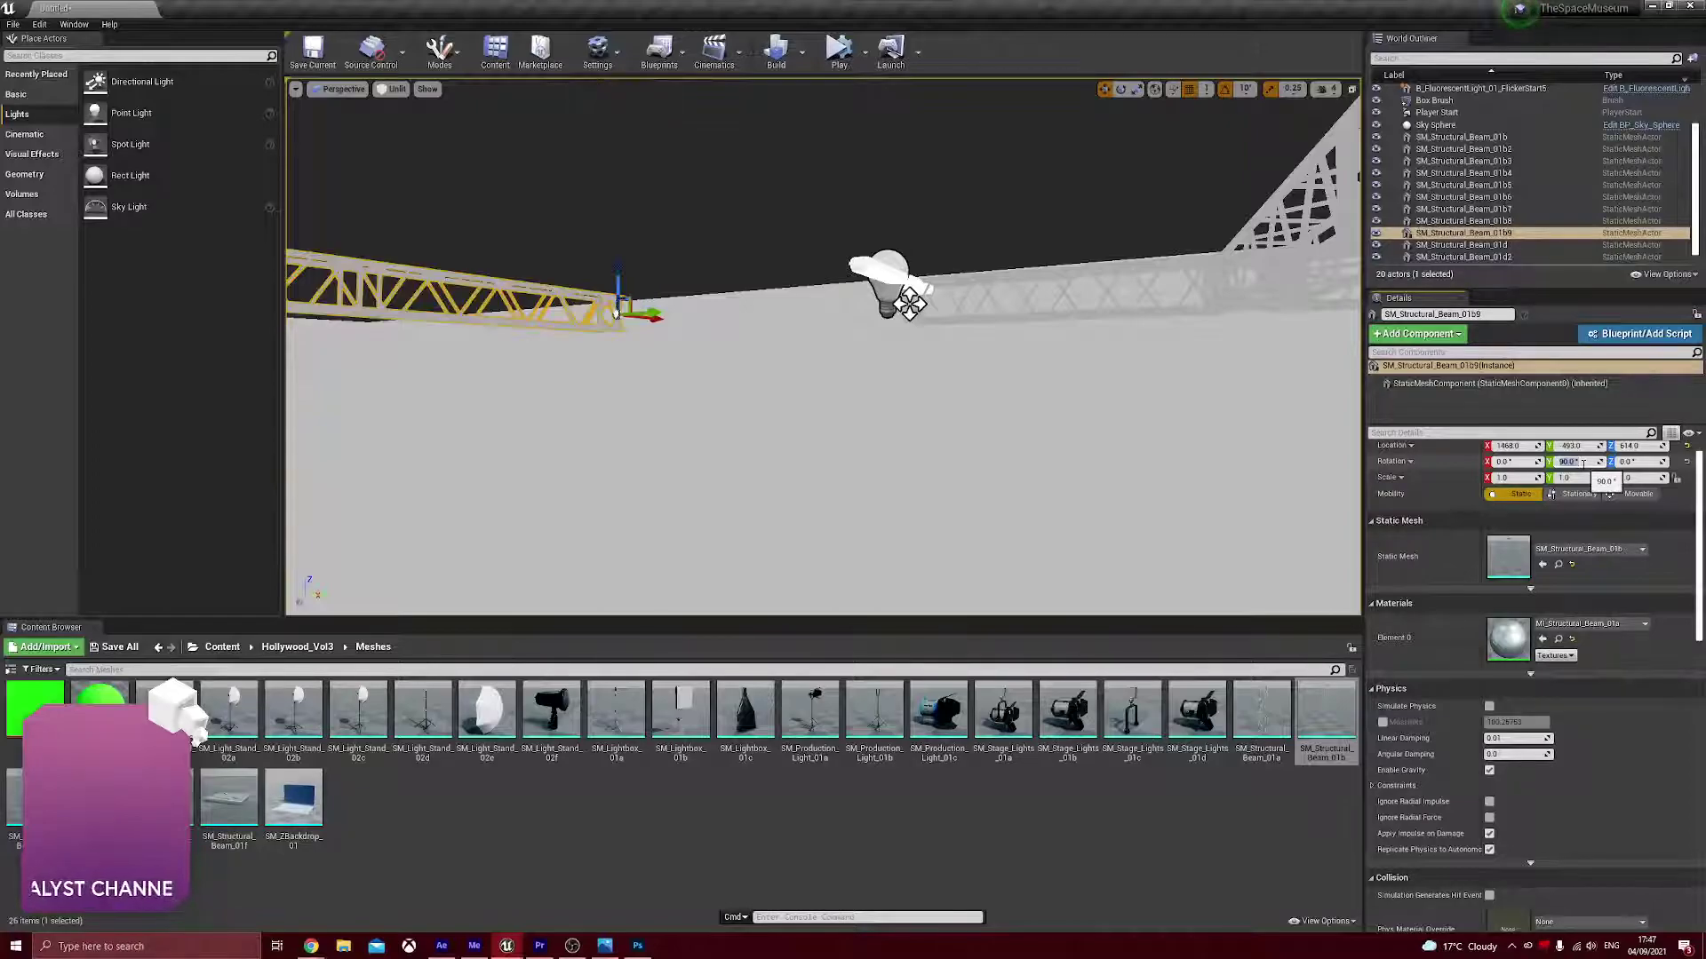
{"action": "left_click", "coordinate": [1518, 463]}
{"action": "type", "text": "90"}
{"action": "key", "text": "Return"}
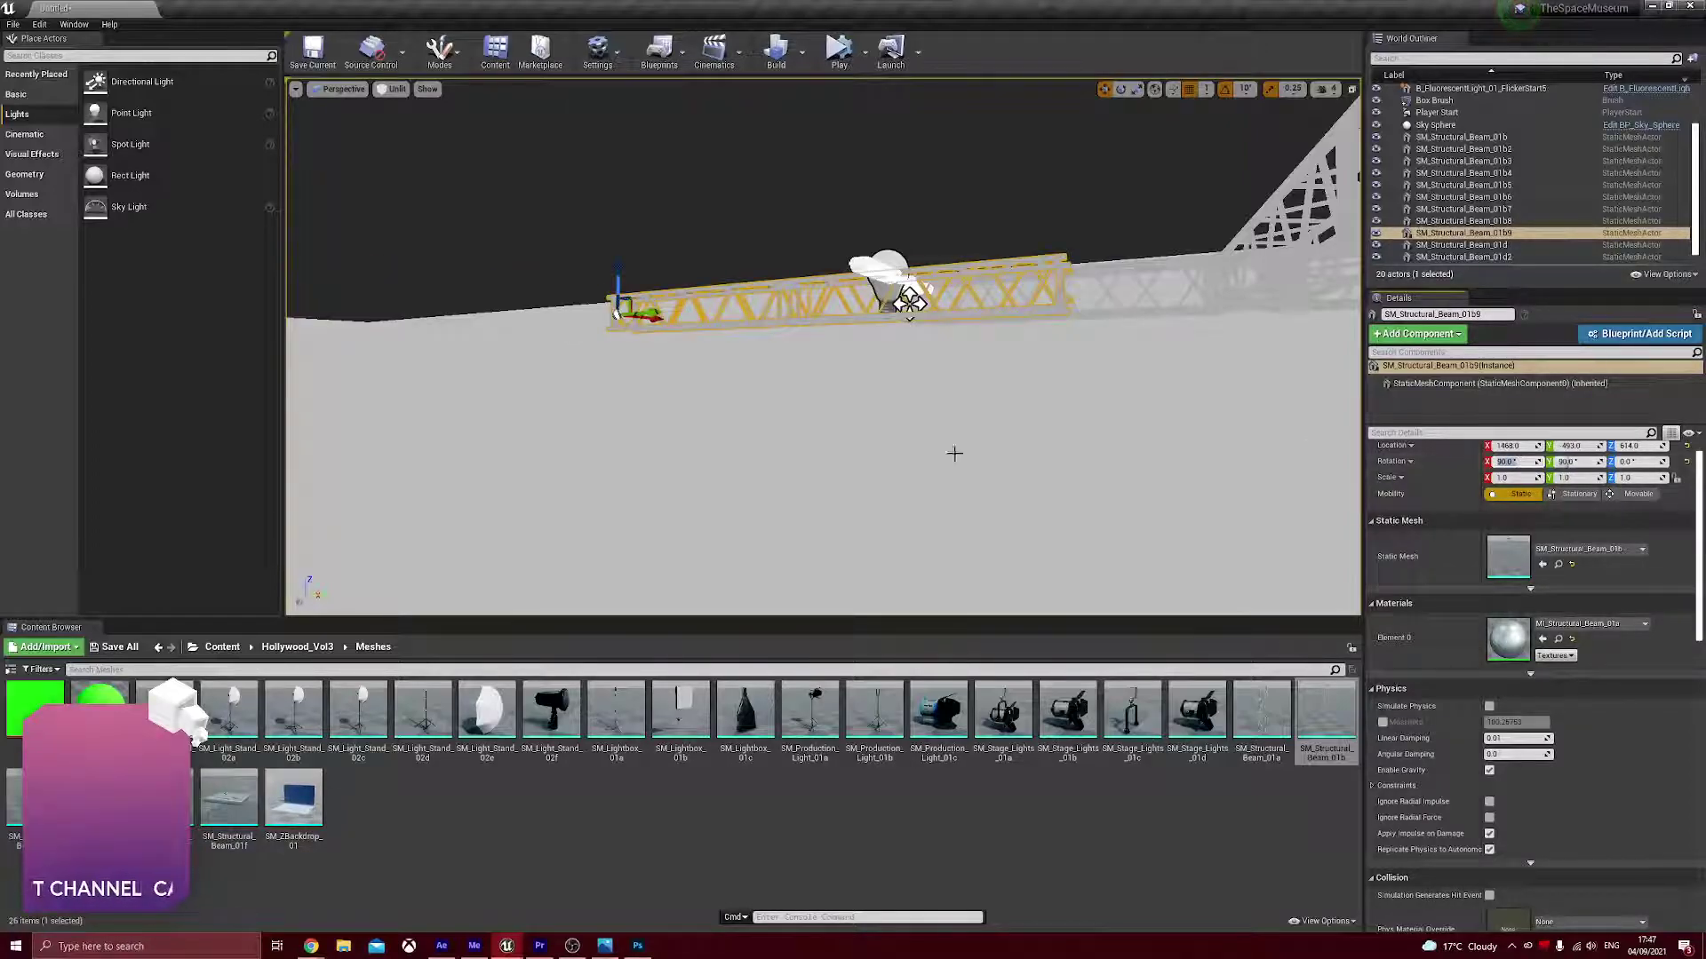
- Slide the new beam over to the T-shaped end of the truss
{"action": "left_click_drag", "start_coordinate": [909, 302], "coordinate": [638, 291]}
{"action": "right_click_drag", "start_coordinate": [638, 291], "coordinate": [520, 293]}
{"action": "left_click_drag", "start_coordinate": [522, 298], "coordinate": [608, 300]}
{"action": "right_click_drag", "start_coordinate": [609, 300], "coordinate": [551, 284]}
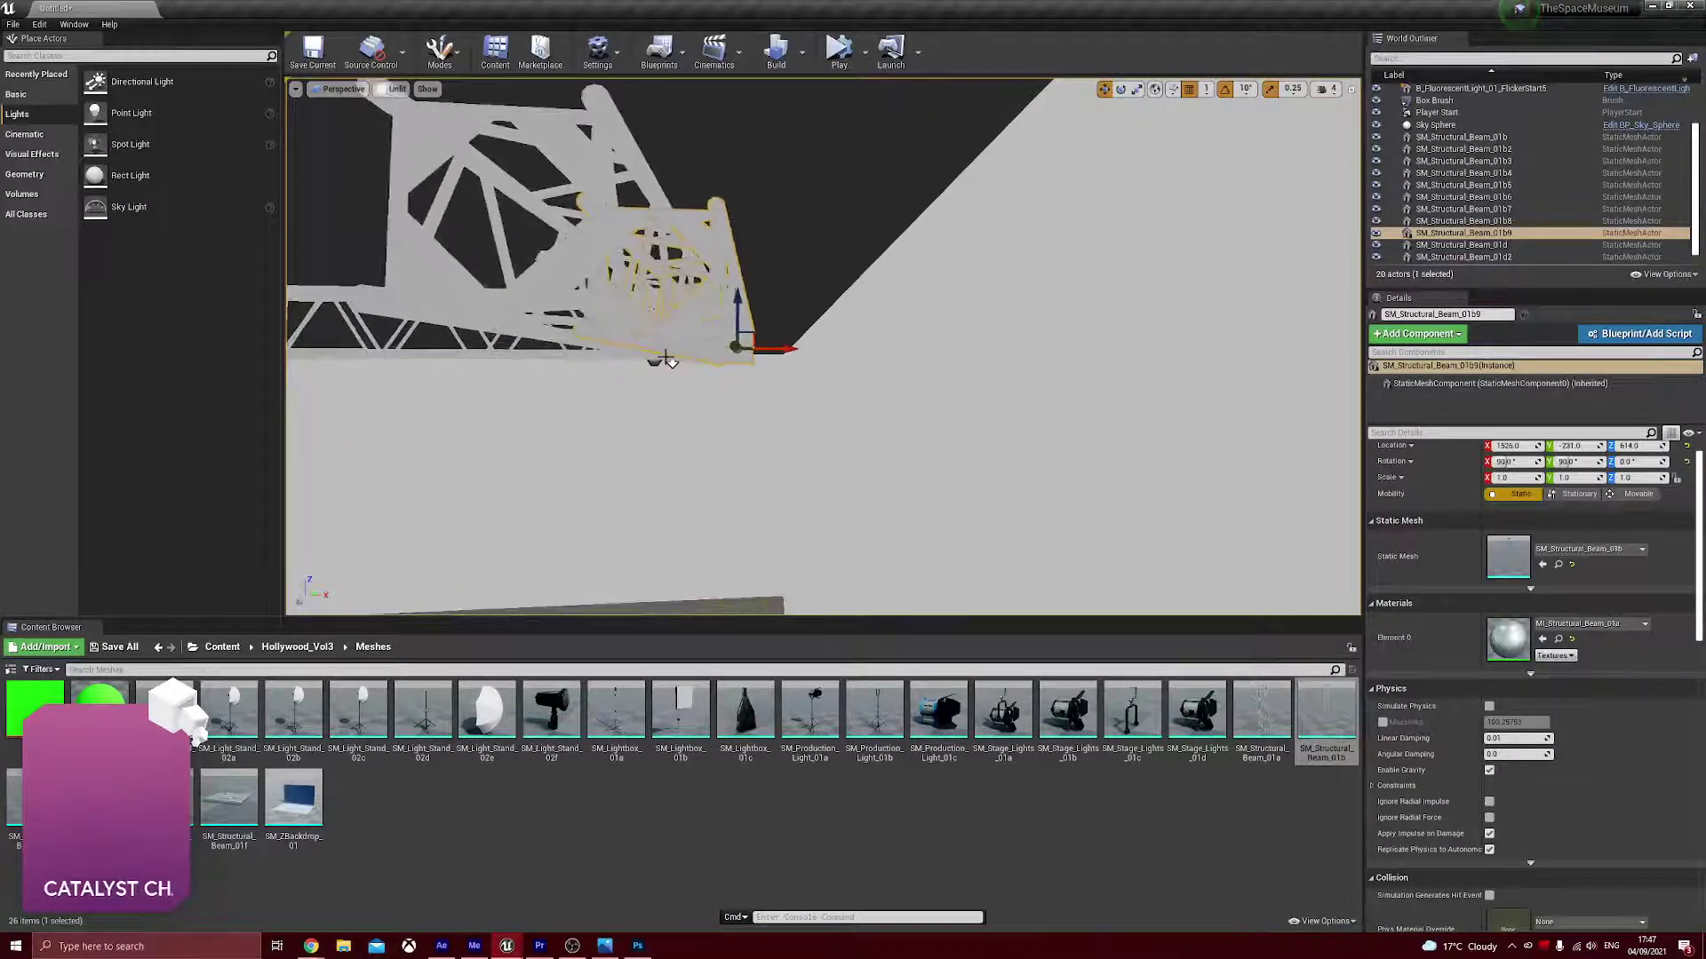
- In the Top view, shift the new beam along X to line it up with the cross beam at the truss end
{"action": "left_click", "coordinate": [342, 90]}
{"action": "left_click", "coordinate": [339, 131]}
{"action": "scroll", "coordinate": [897, 346], "scroll_direction": "up", "scroll_amount": 1}
{"action": "right_click_drag", "start_coordinate": [1019, 368], "coordinate": [906, 372]}
{"action": "scroll", "coordinate": [905, 372], "scroll_direction": "up", "scroll_amount": 6}
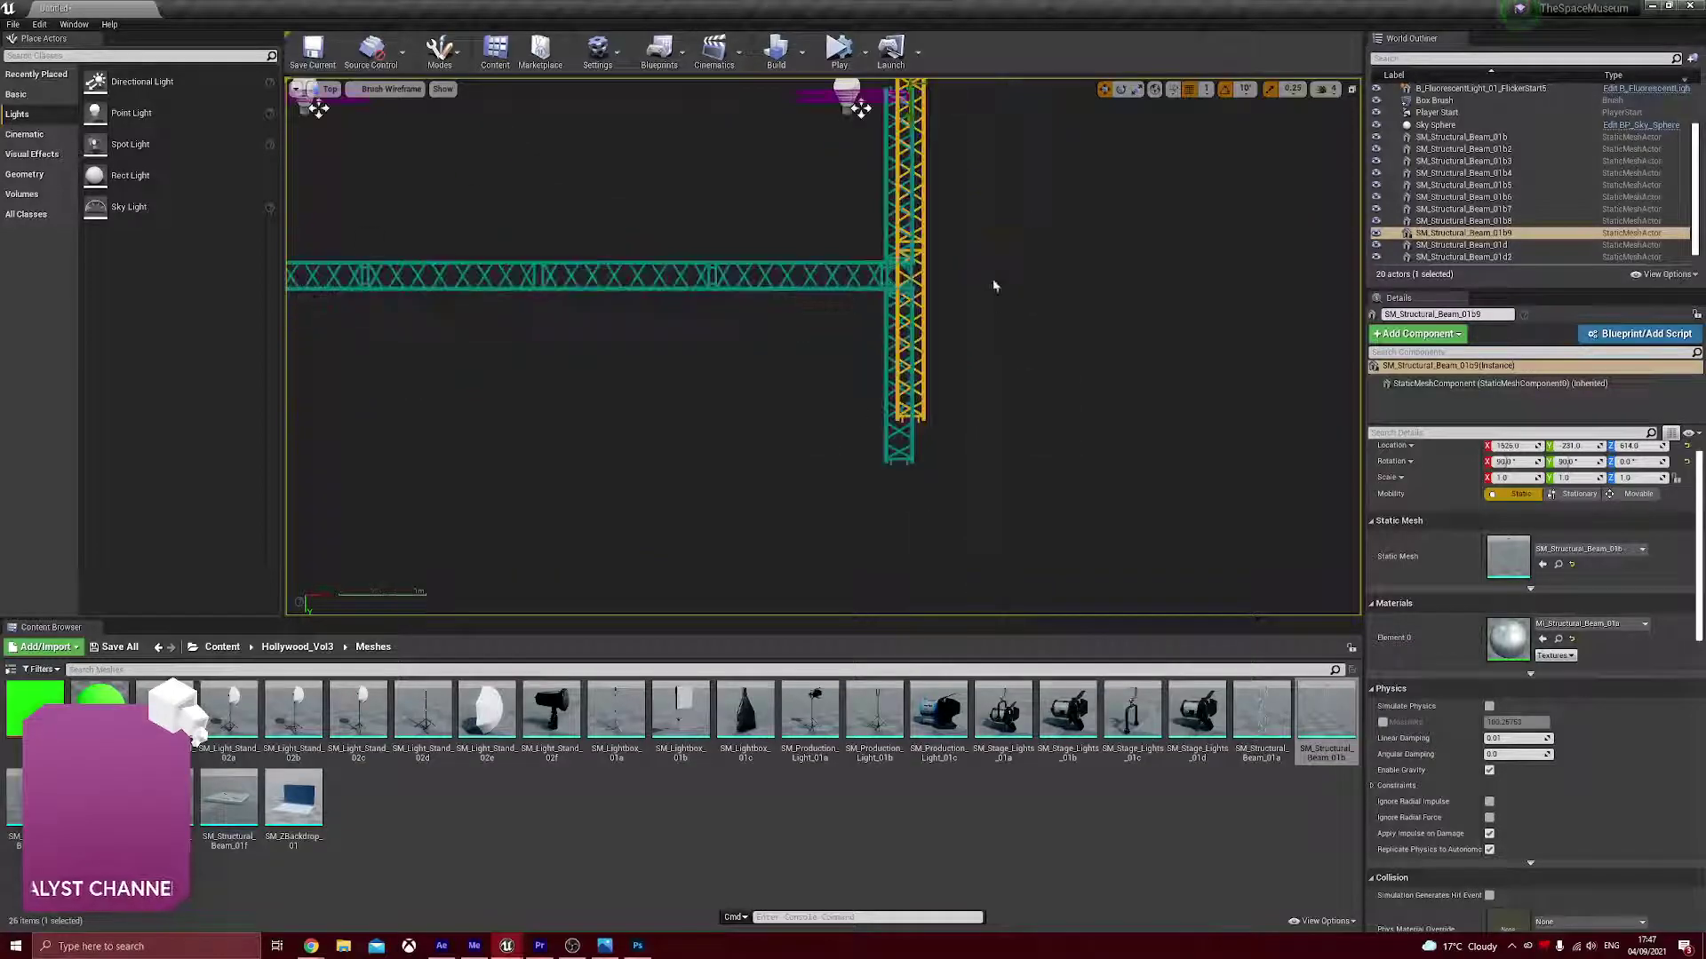
{"action": "left_click_drag", "start_coordinate": [877, 260], "coordinate": [867, 263]}
{"action": "left_click_drag", "start_coordinate": [868, 262], "coordinate": [868, 264]}
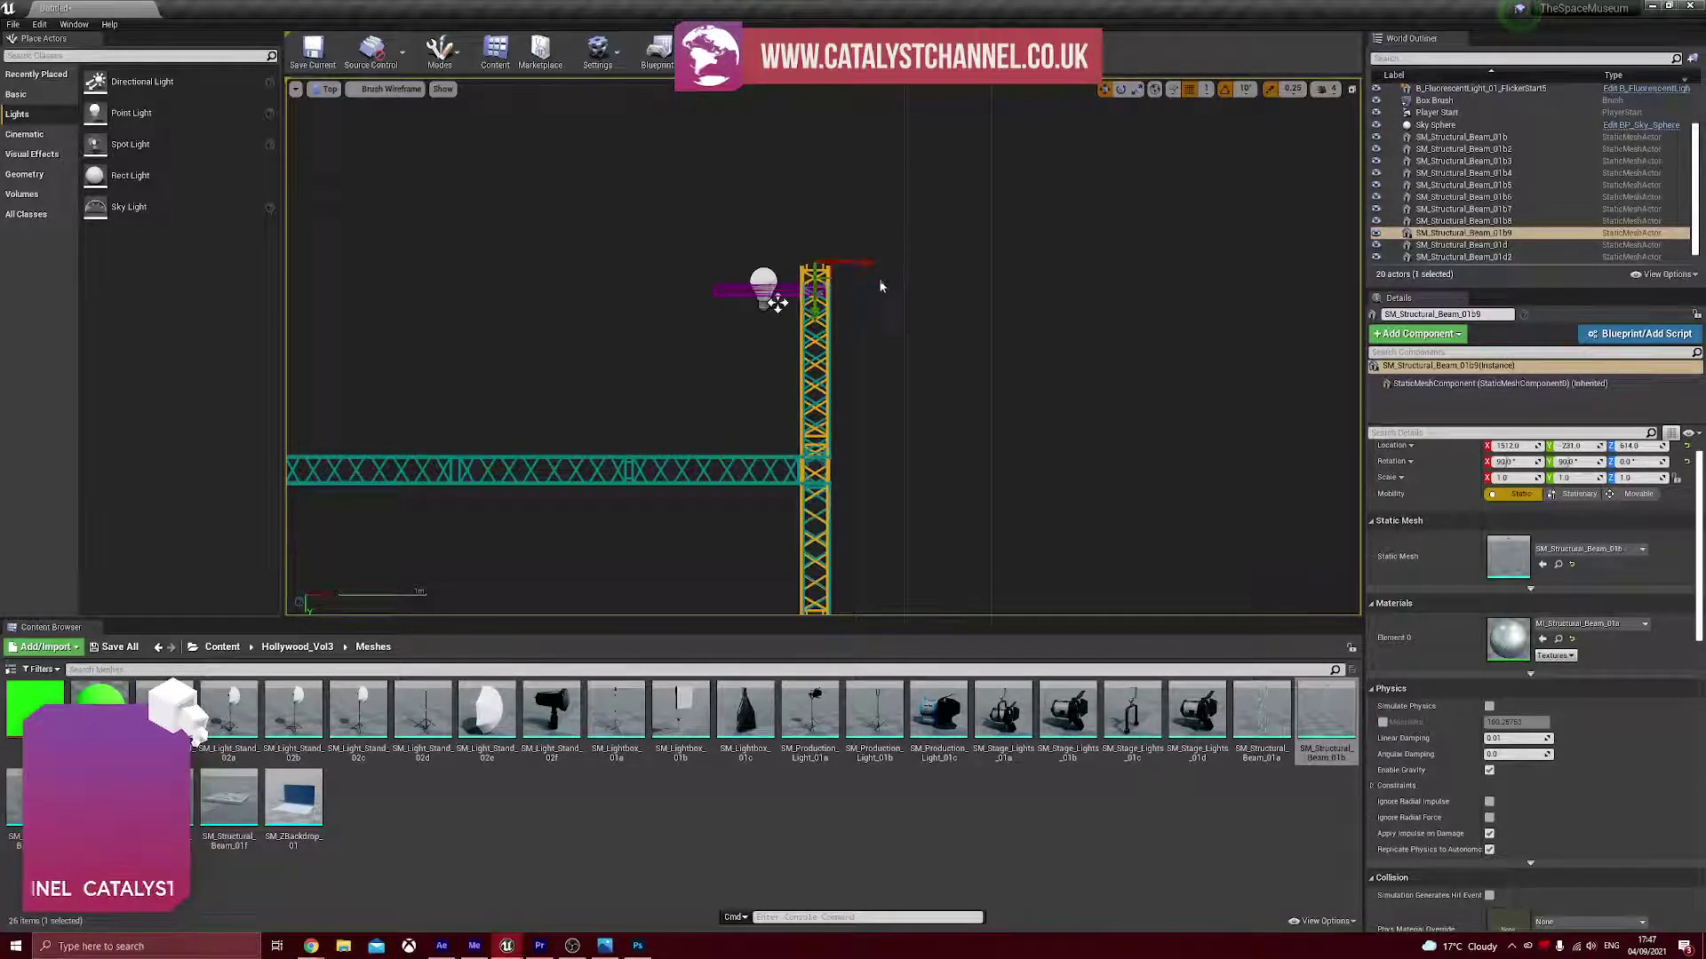
- Move the beam along Y to about -611 so its end butts against the end of the cross beam
{"action": "scroll", "coordinate": [886, 329], "scroll_direction": "up", "scroll_amount": 8}
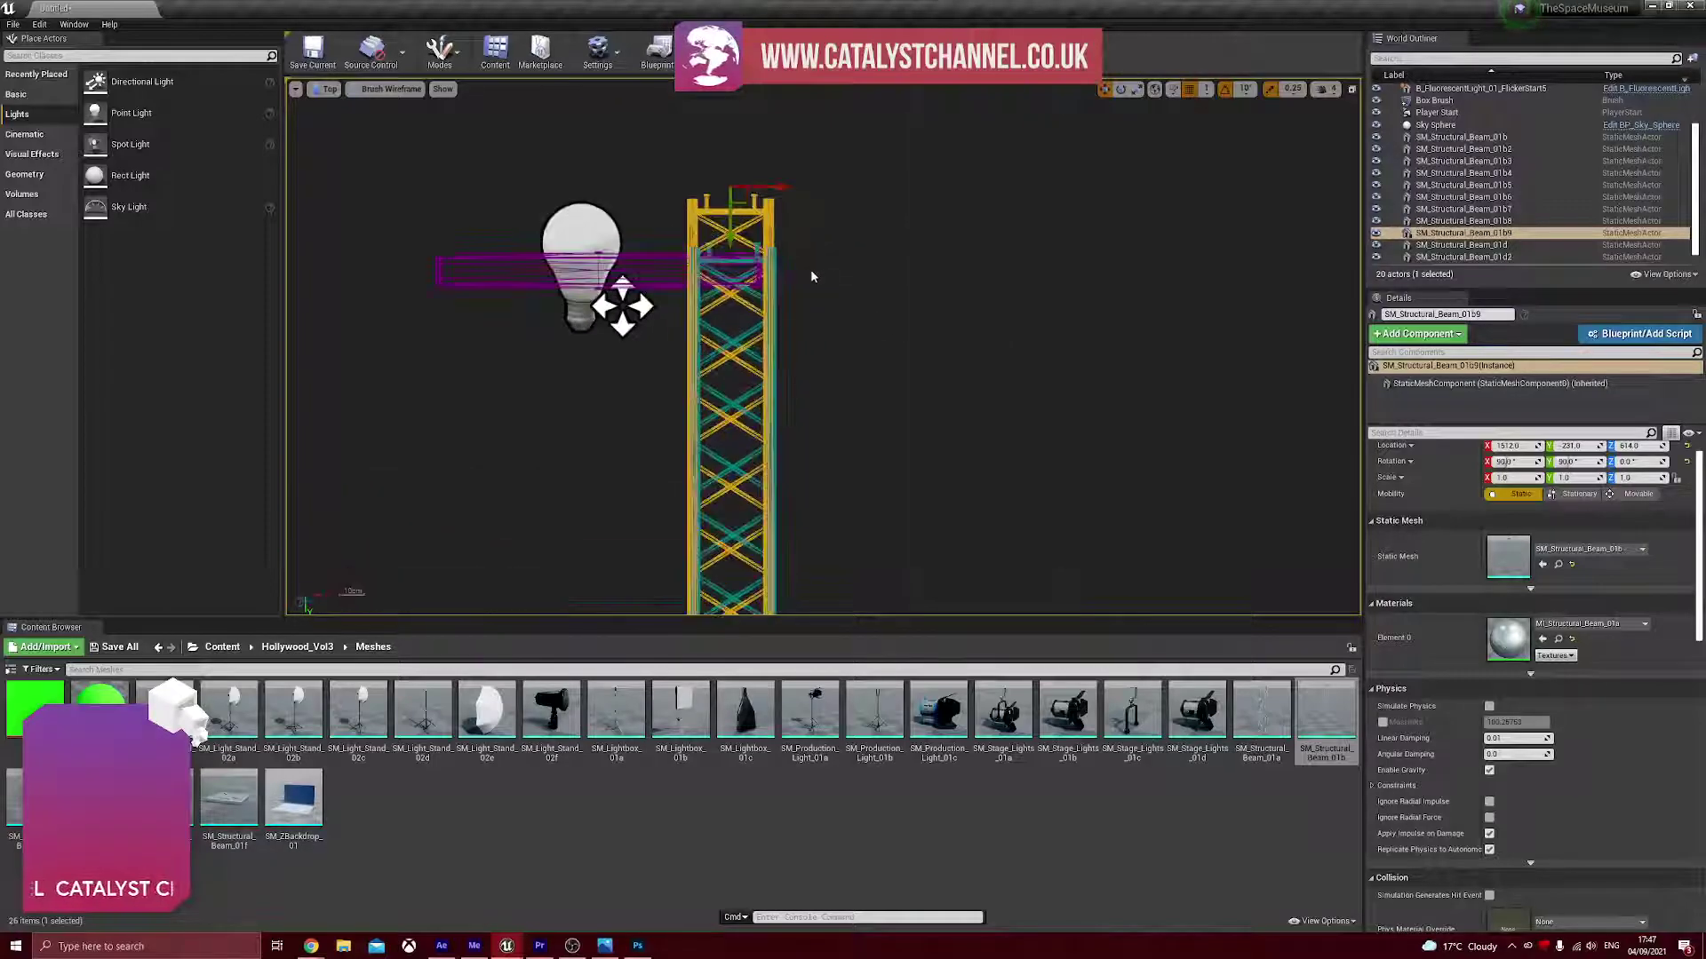
{"action": "left_click_drag", "start_coordinate": [711, 107], "coordinate": [669, 27]}
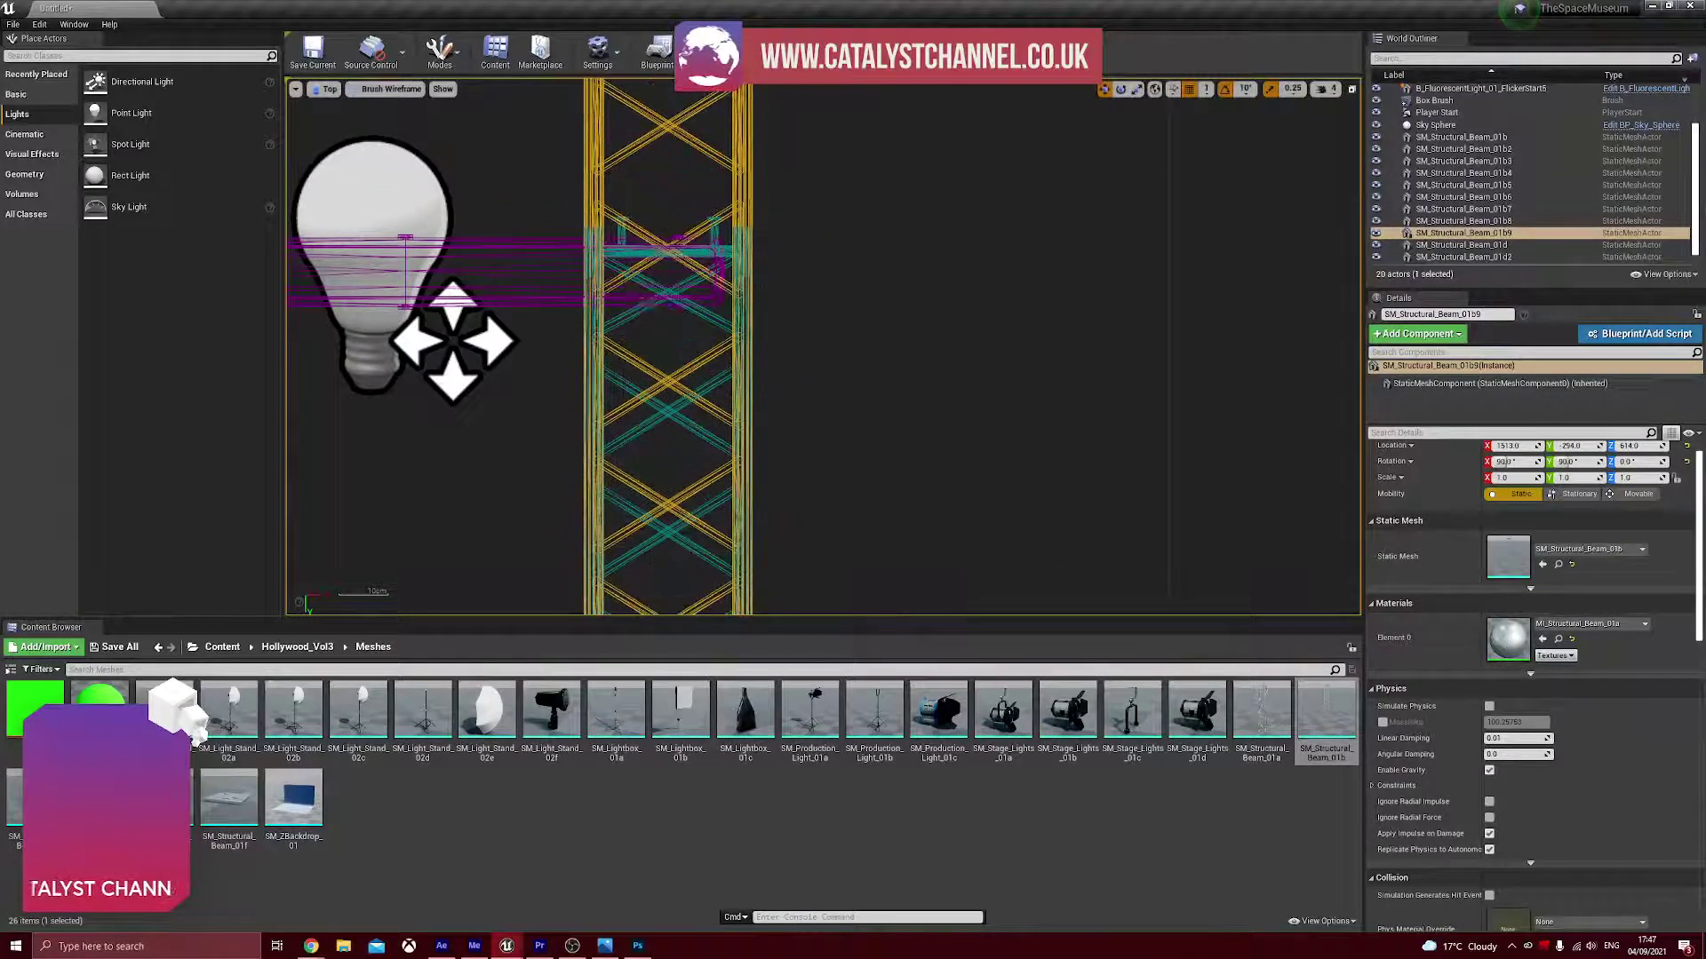
{"action": "scroll", "coordinate": [844, 384], "scroll_direction": "down", "scroll_amount": 2}
{"action": "scroll", "coordinate": [844, 384], "scroll_direction": "down", "scroll_amount": 3}
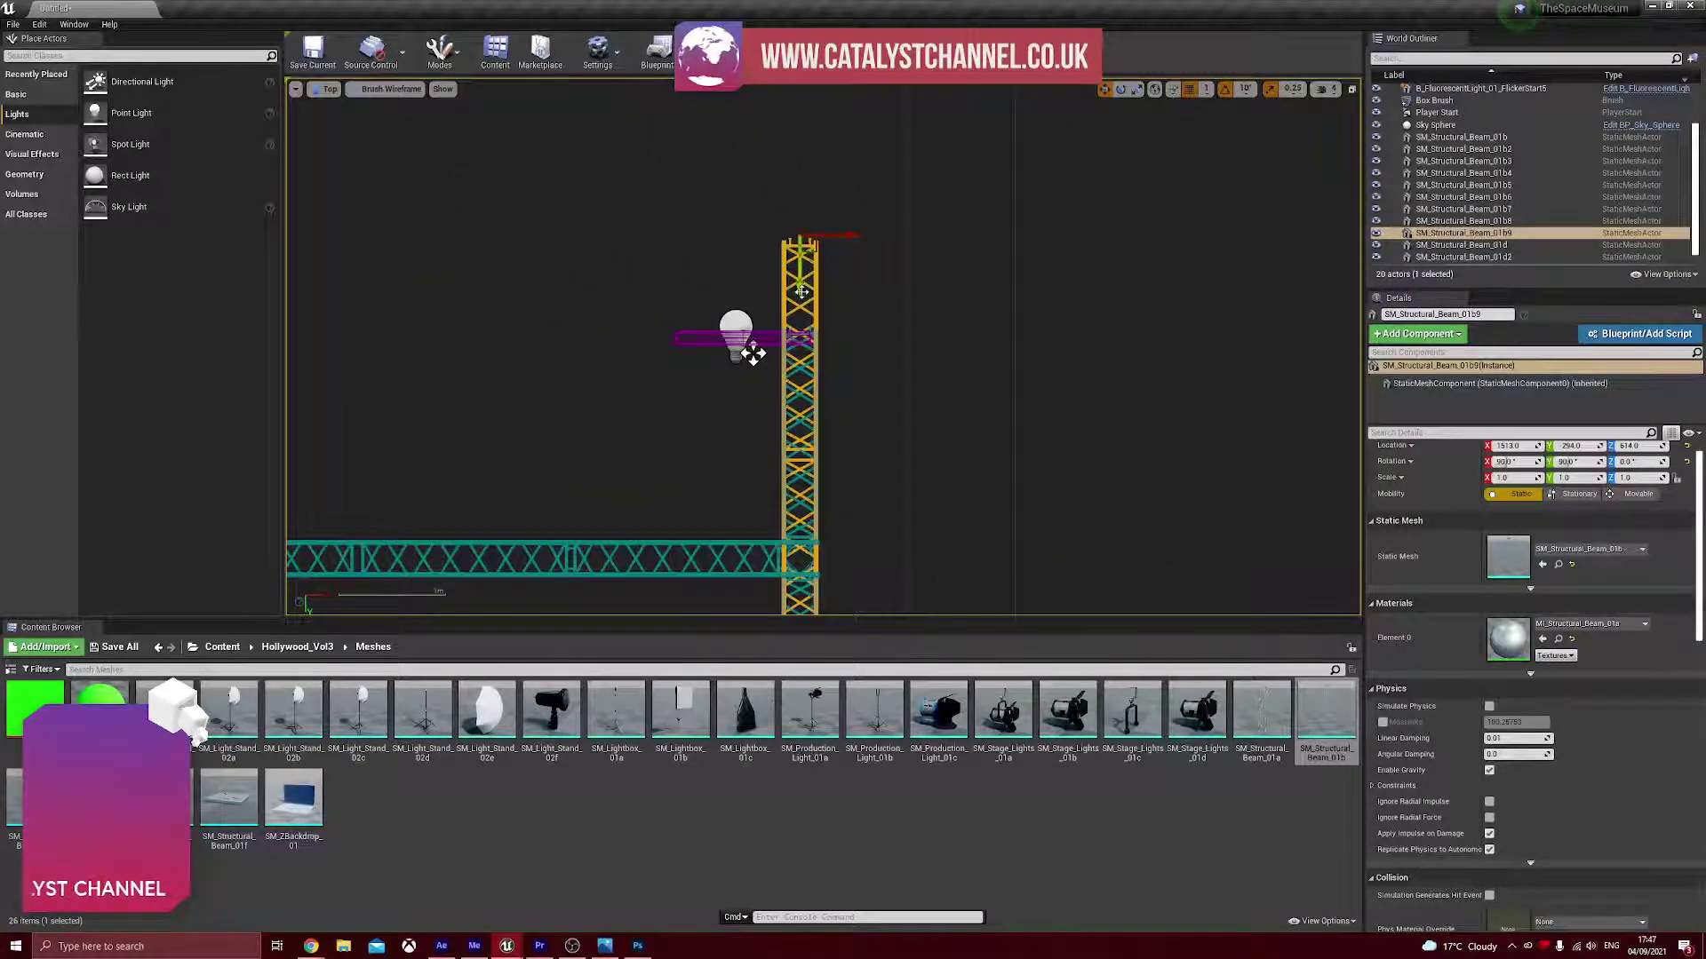
{"action": "left_click_drag", "start_coordinate": [752, 353], "coordinate": [752, 290]}
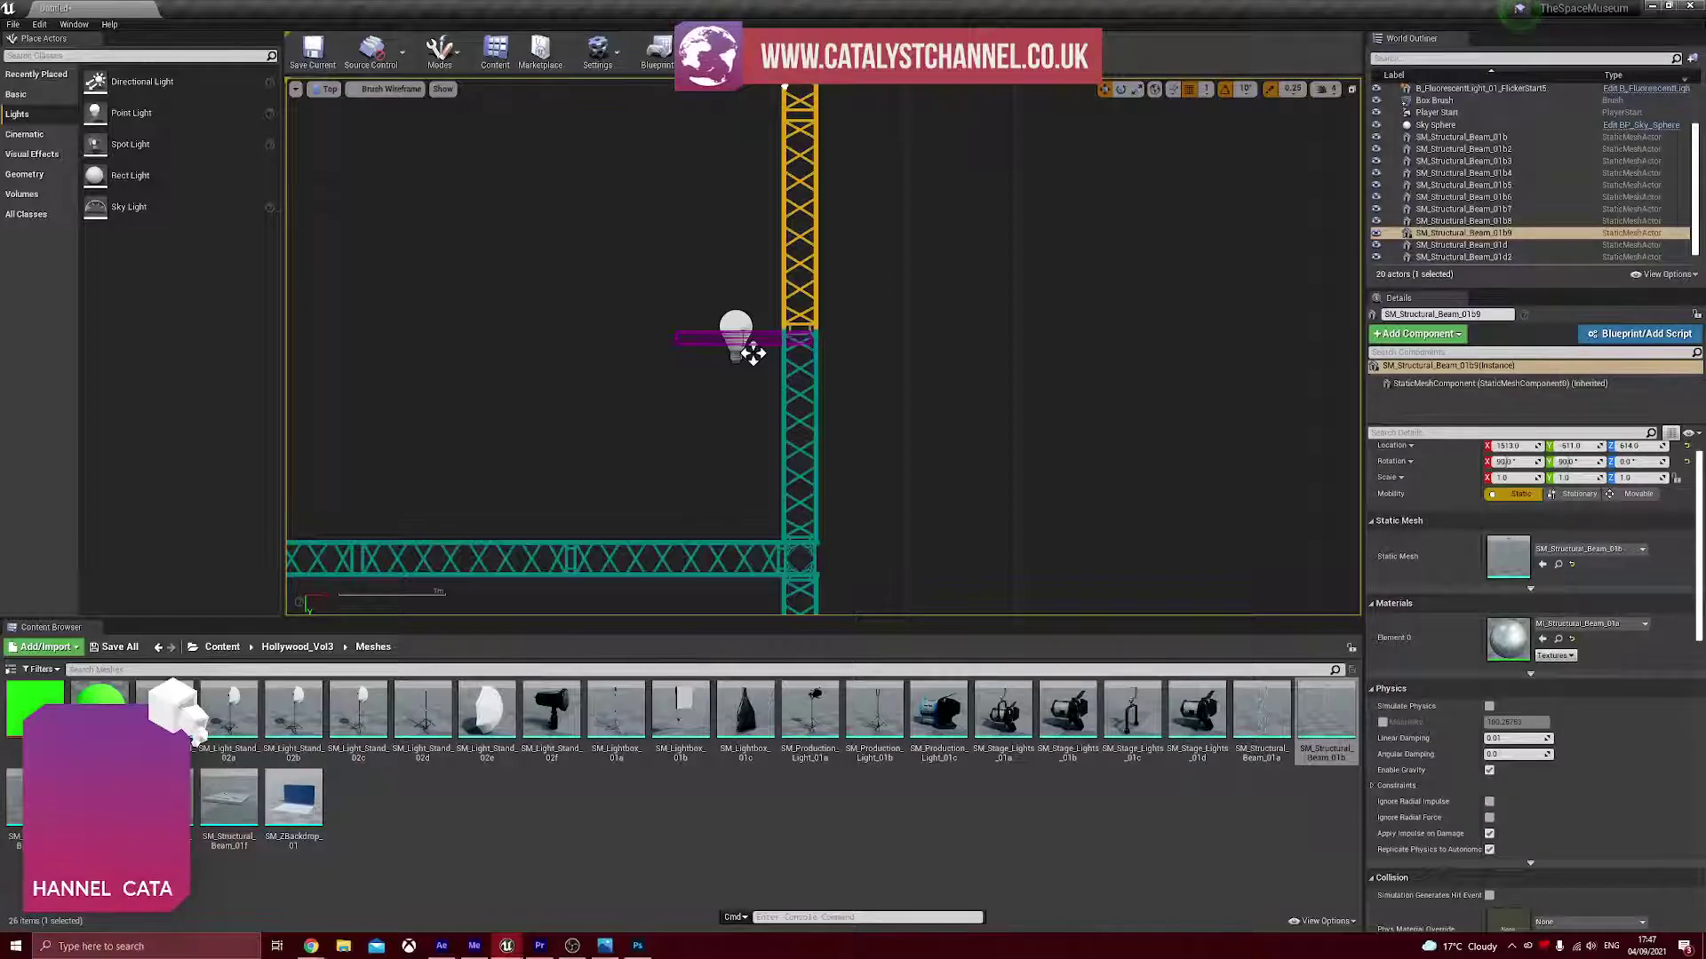
- Duplicate the beam twice, placing the copies end to end along Y up to the room's wall at about Y -1404
{"action": "scroll", "coordinate": [861, 295], "scroll_direction": "down", "scroll_amount": 3}
{"action": "right_click_drag", "start_coordinate": [864, 278], "coordinate": [895, 460]}
{"action": "scroll", "coordinate": [890, 386], "scroll_direction": "down", "scroll_amount": 3}
{"action": "right_click_drag", "start_coordinate": [863, 212], "coordinate": [780, 380]}
{"action": "scroll", "coordinate": [790, 359], "scroll_direction": "down", "scroll_amount": 3}
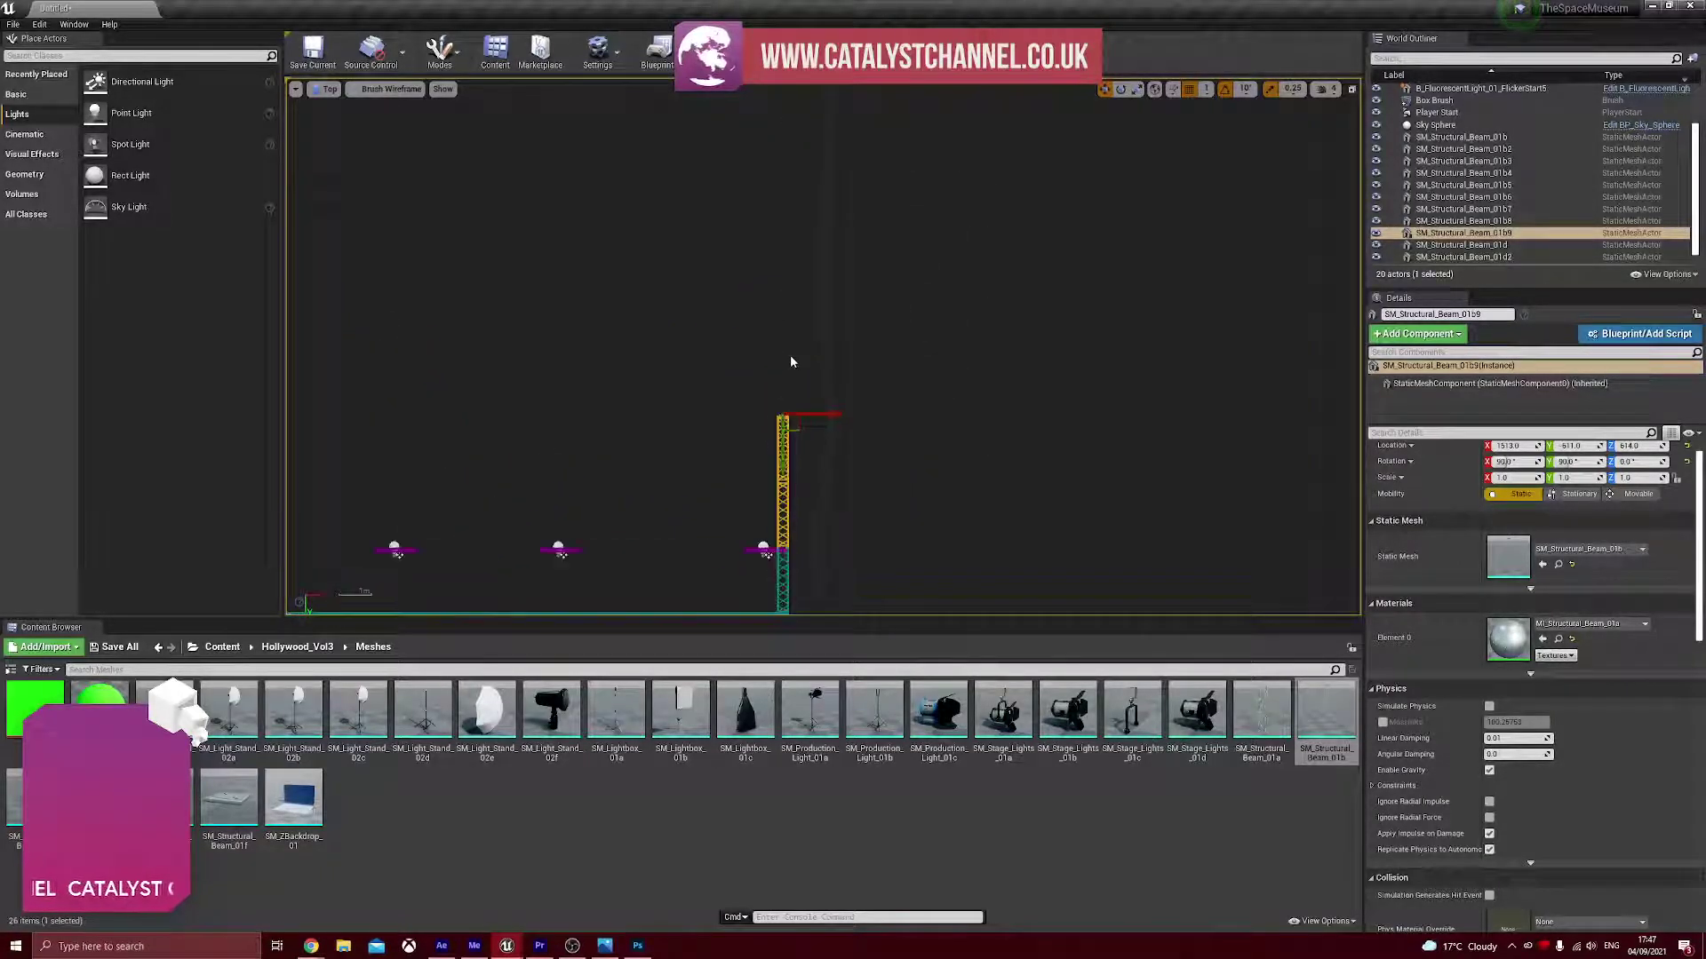
{"action": "scroll", "coordinate": [793, 267], "scroll_direction": "down", "scroll_amount": 1}
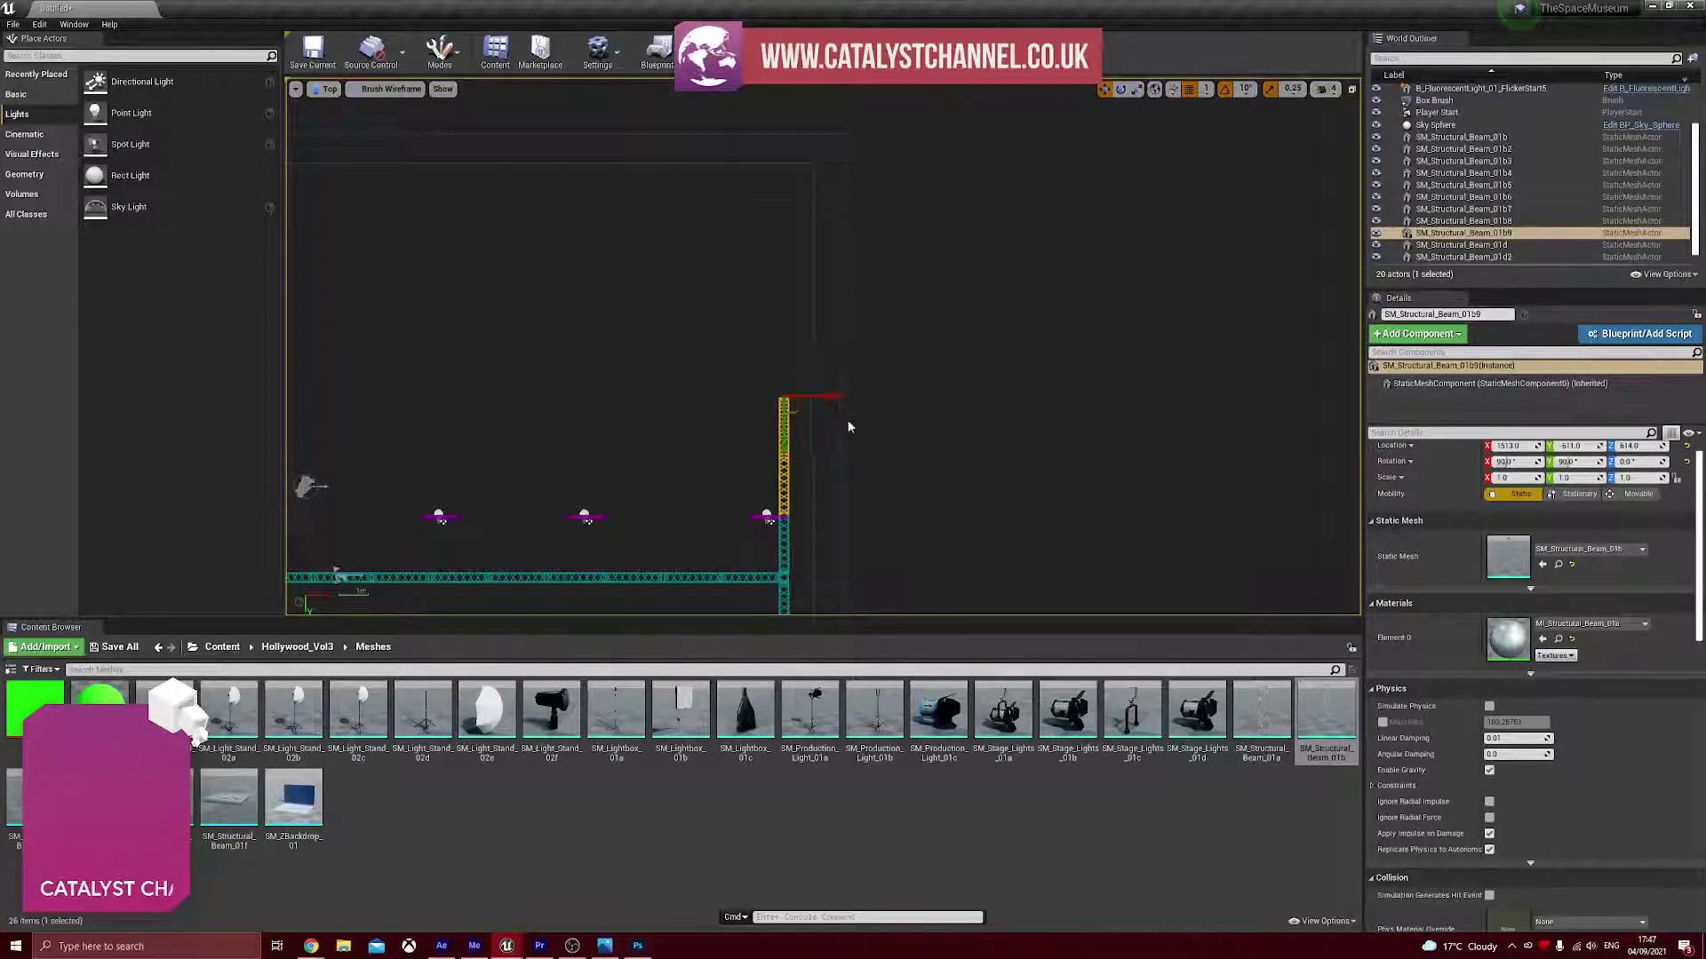
{"action": "key", "text": "ctrl+w"}
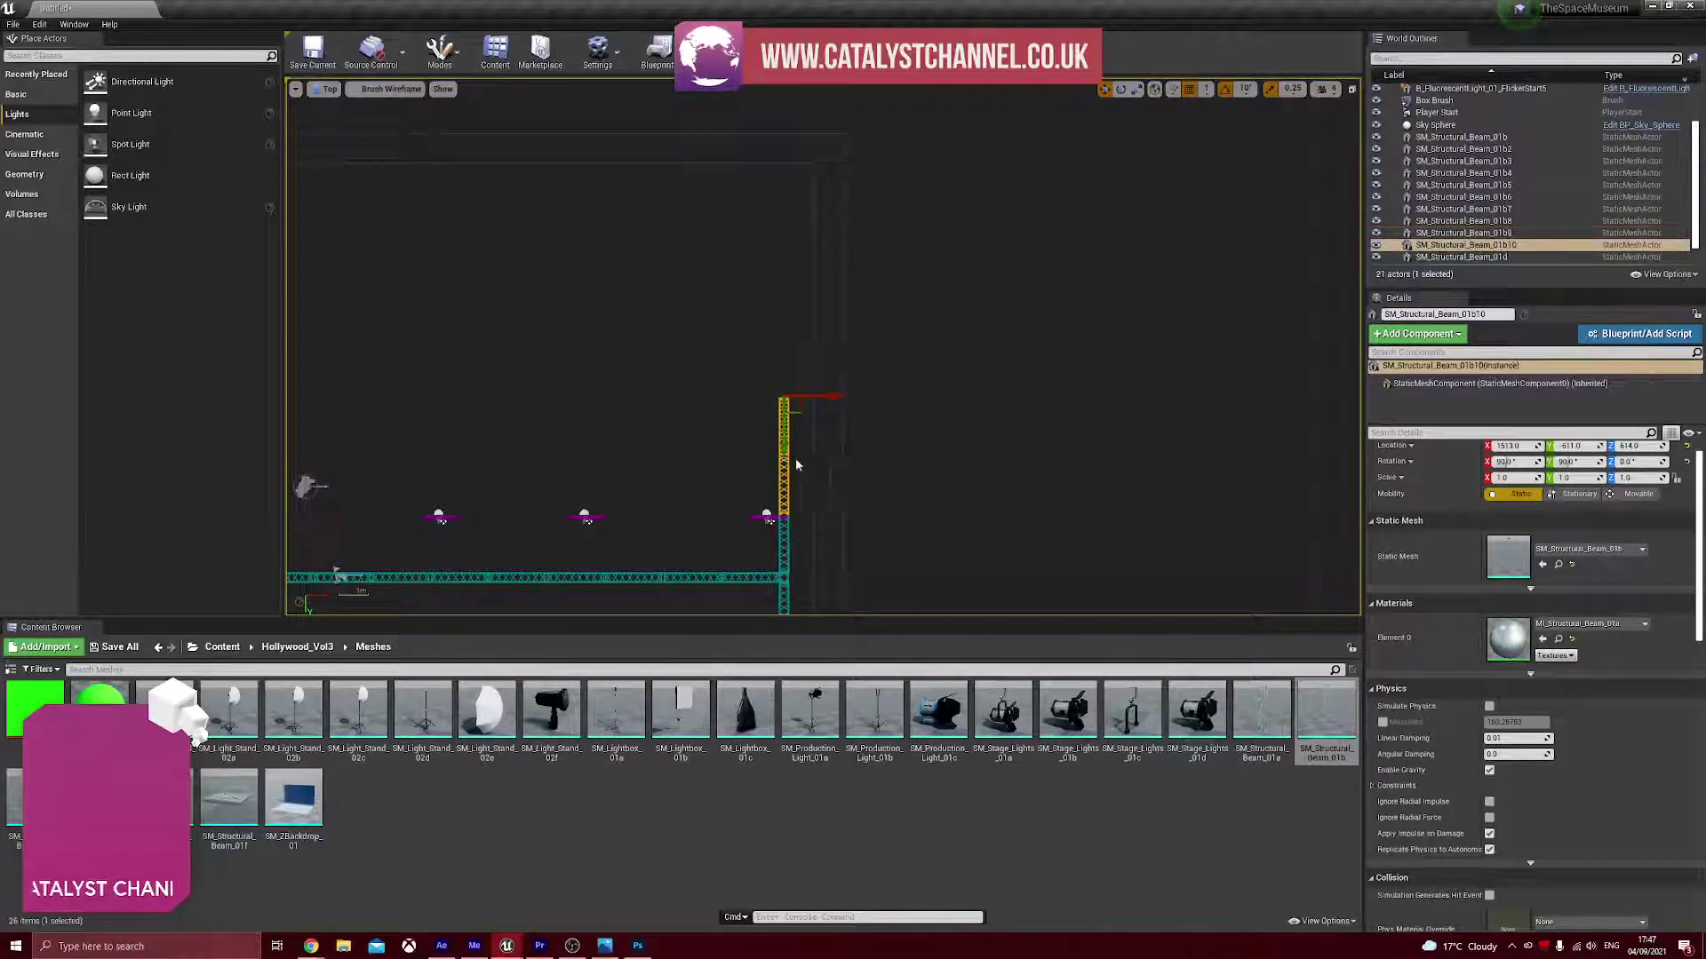
{"action": "left_click_drag", "start_coordinate": [782, 451], "coordinate": [769, 221]}
{"action": "key", "text": "ctrl+w"}
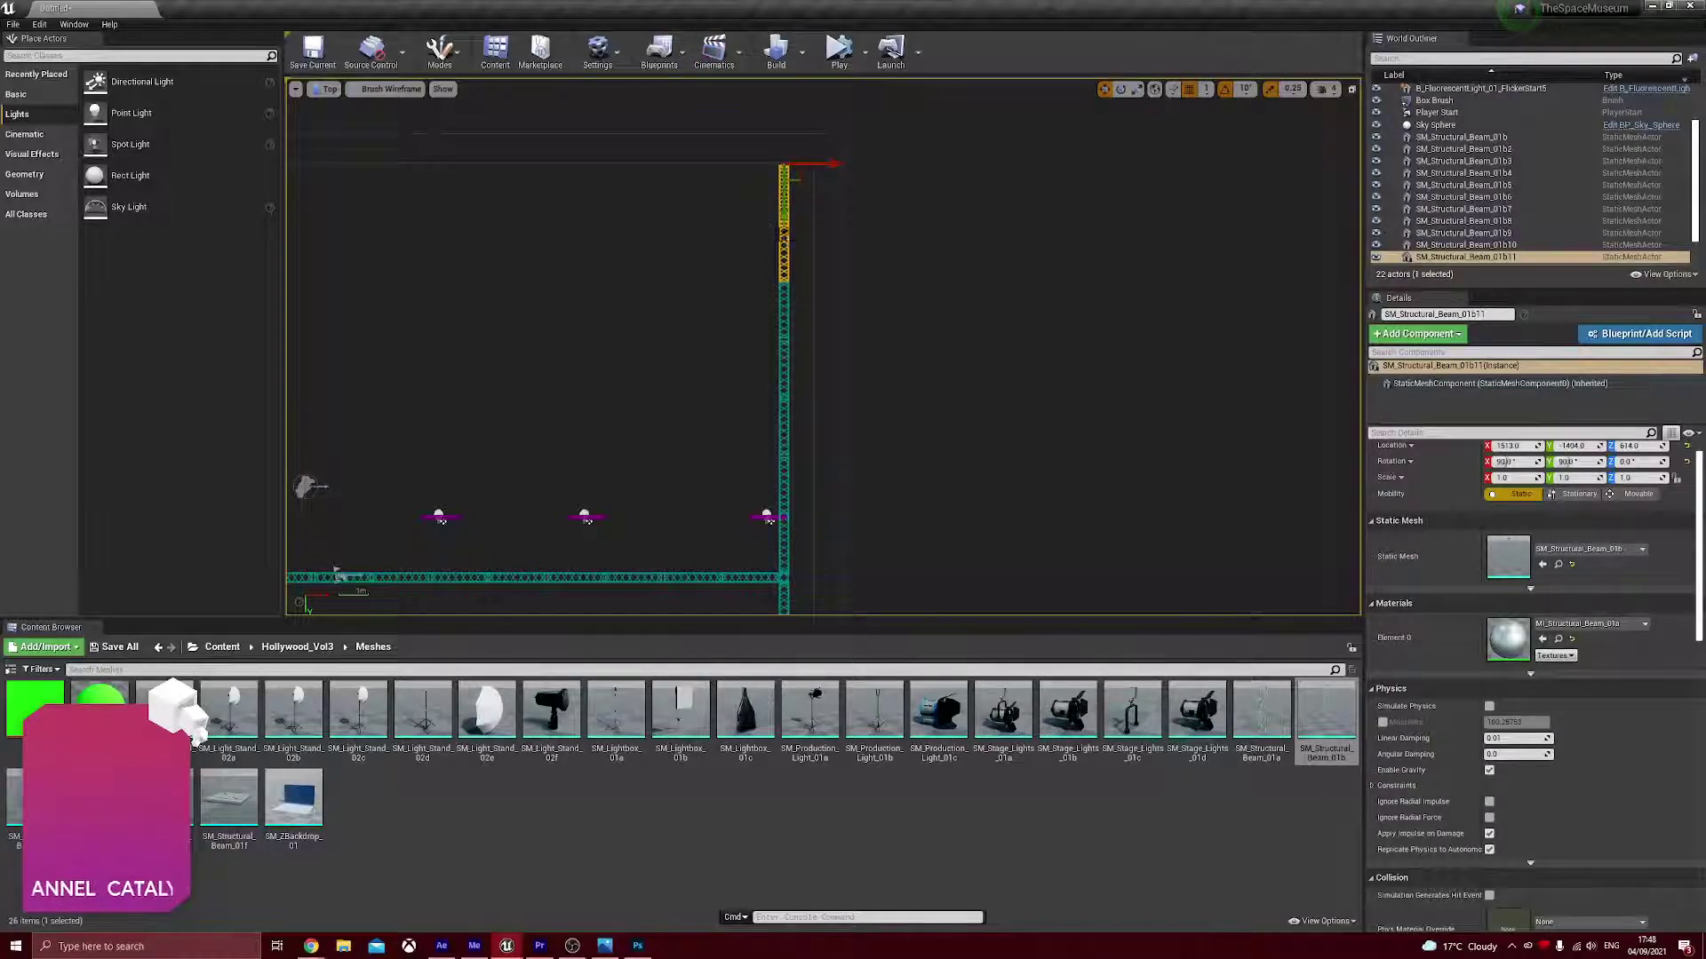
- Duplicate the row of three added beams and butt the copies against the opposite end of the same cross beam
{"action": "scroll", "coordinate": [804, 296], "scroll_direction": "down", "scroll_amount": 1}
{"action": "scroll", "coordinate": [747, 255], "scroll_direction": "up", "scroll_amount": 2}
{"action": "scroll", "coordinate": [745, 232], "scroll_direction": "up", "scroll_amount": 5}
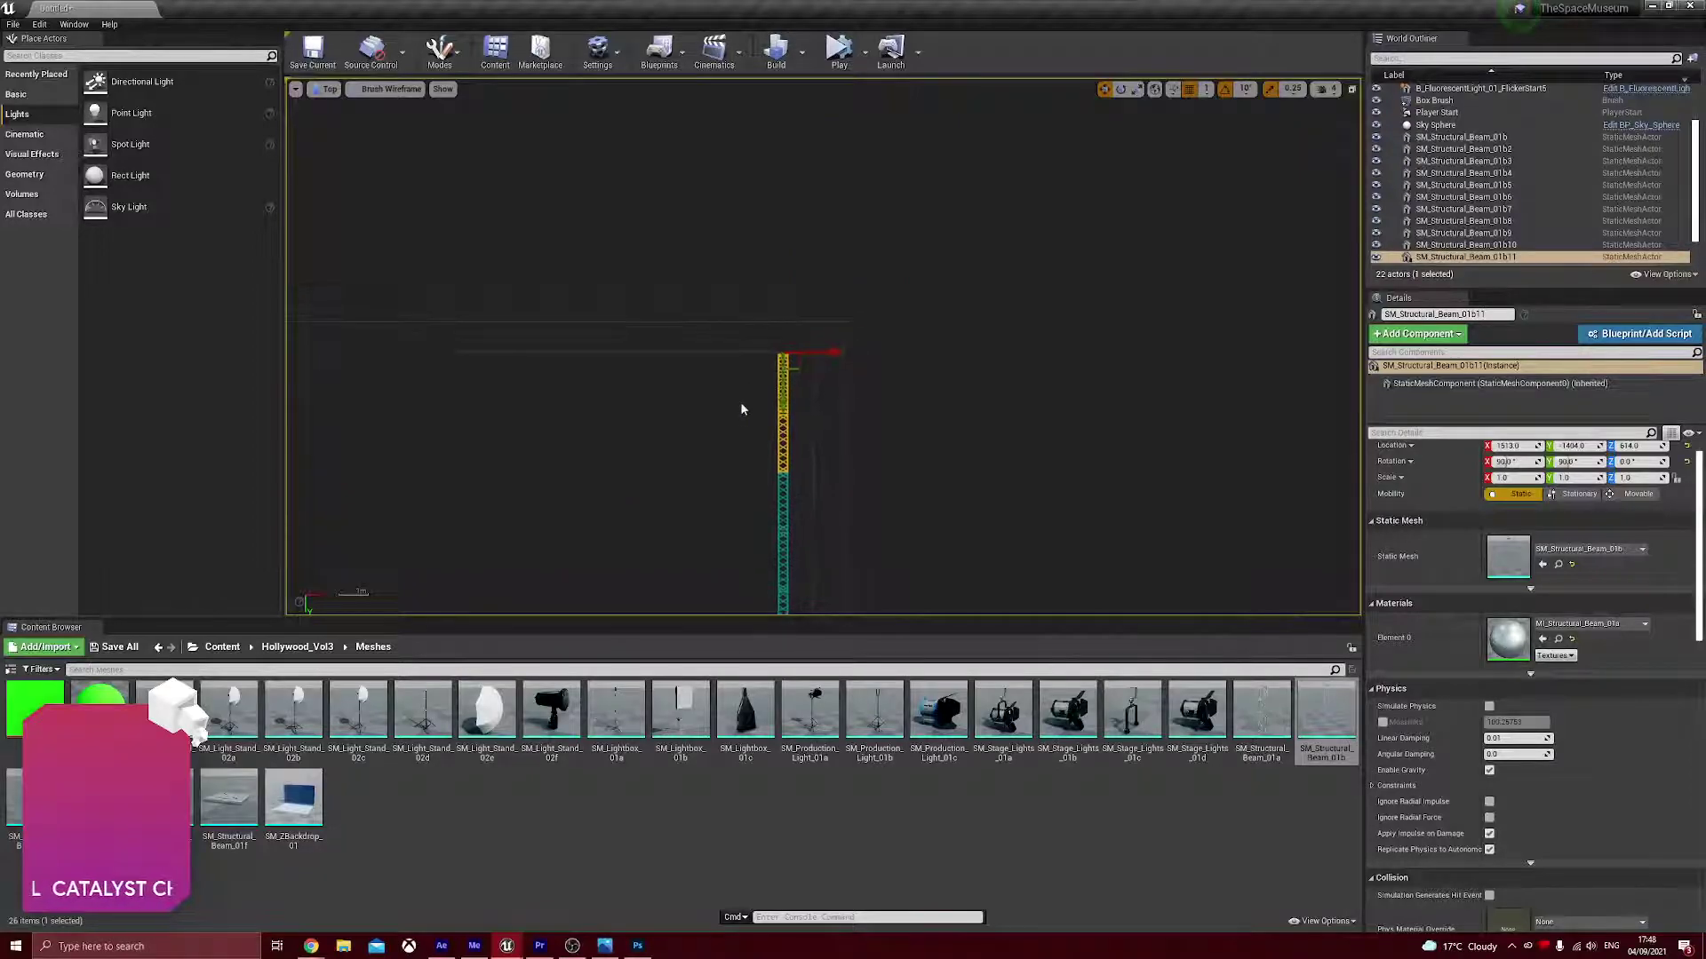
{"action": "scroll", "coordinate": [771, 419], "scroll_direction": "up", "scroll_amount": 4}
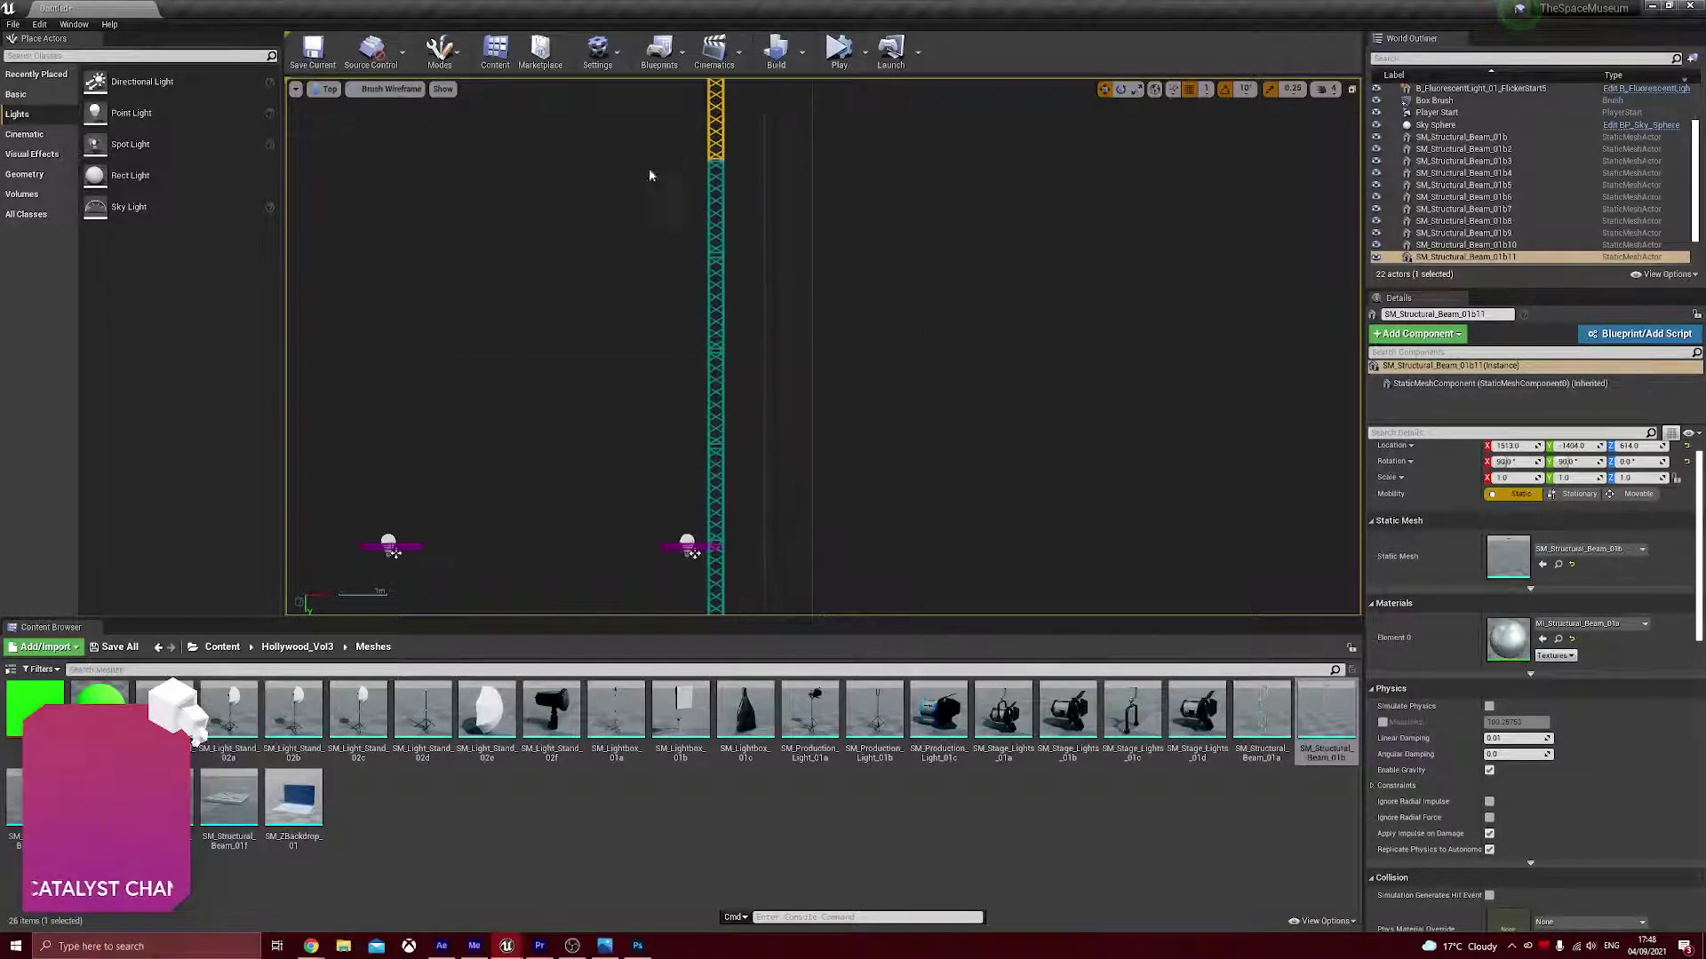
{"action": "left_click", "coordinate": [711, 203], "text": "ctrl"}
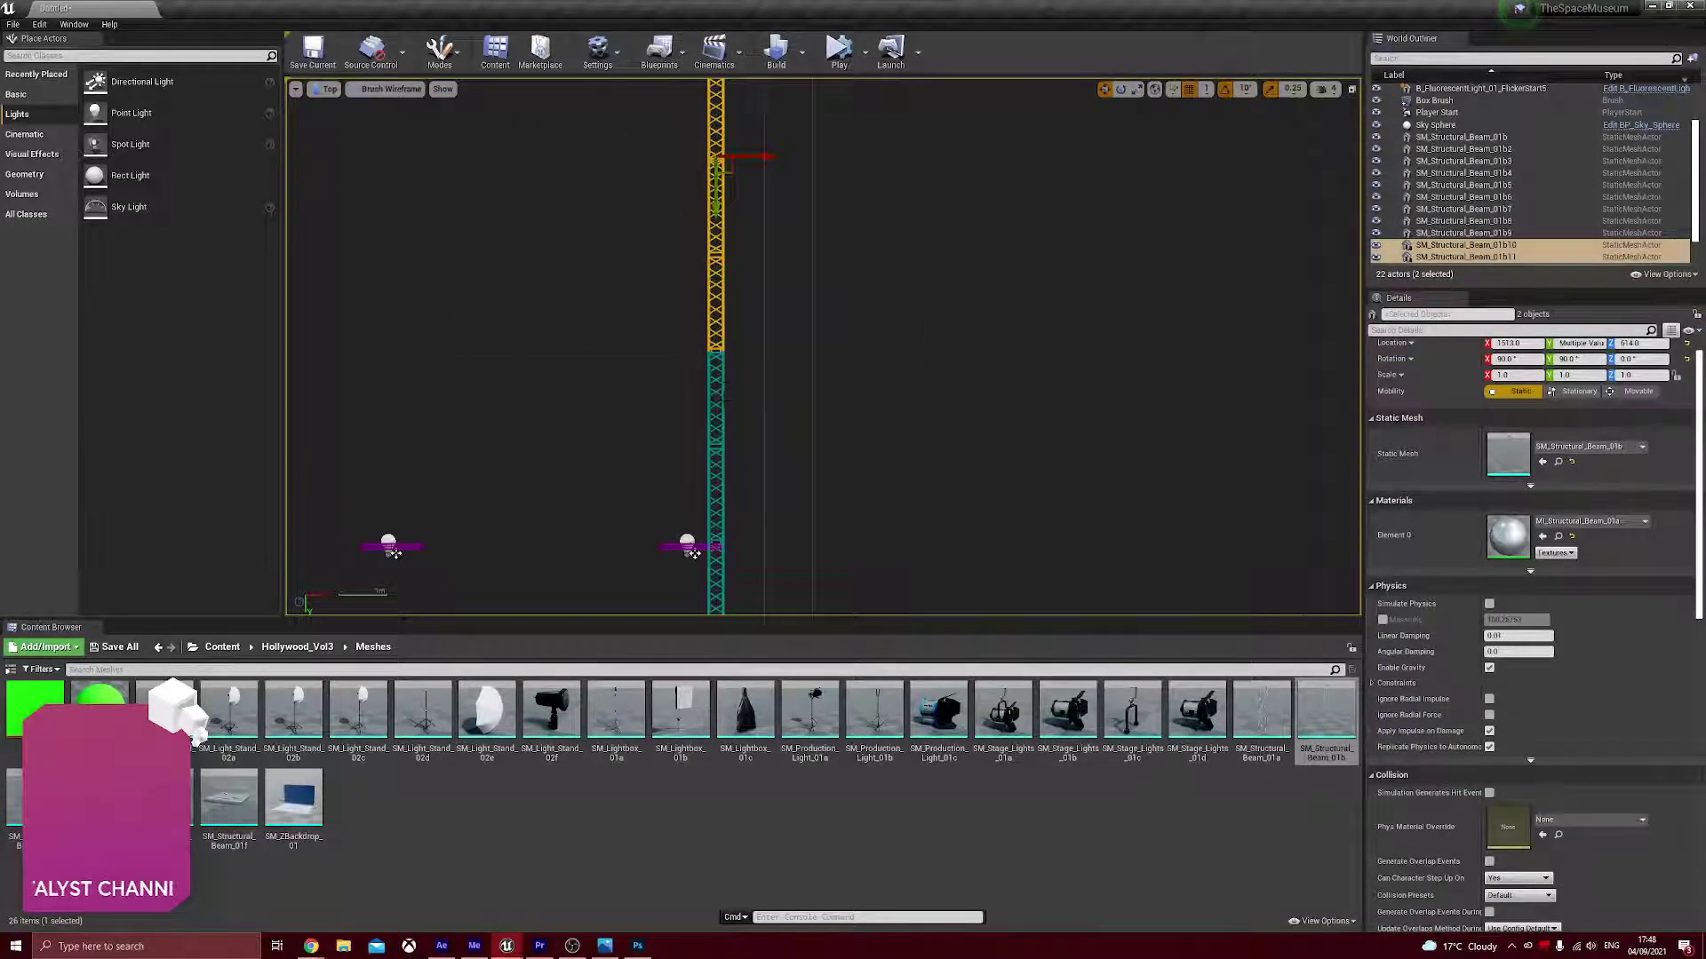
{"action": "left_click", "coordinate": [718, 455], "text": "ctrl"}
{"action": "right_click_drag", "start_coordinate": [753, 527], "coordinate": [735, 234]}
{"action": "key", "text": "ctrl+w"}
{"action": "scroll", "coordinate": [727, 263], "scroll_direction": "down", "scroll_amount": 5}
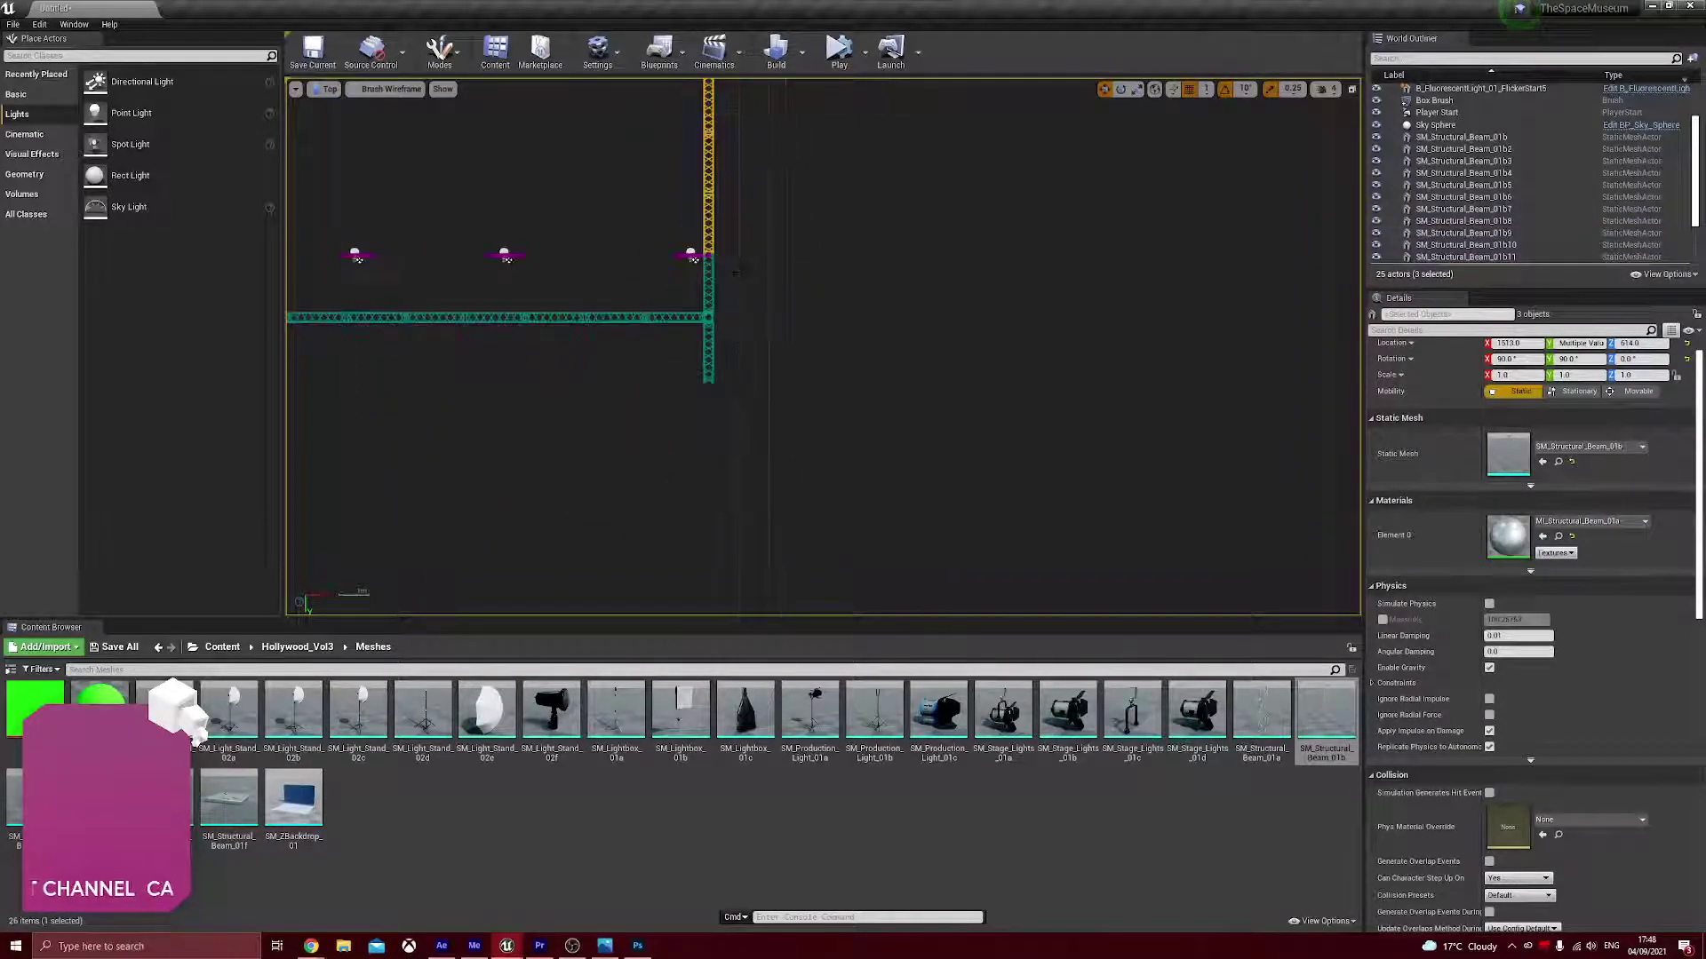
{"action": "left_click_drag", "start_coordinate": [689, 185], "coordinate": [704, 453]}
{"action": "scroll", "coordinate": [658, 386], "scroll_direction": "up", "scroll_amount": 5}
{"action": "left_click_drag", "start_coordinate": [650, 355], "coordinate": [650, 345]}
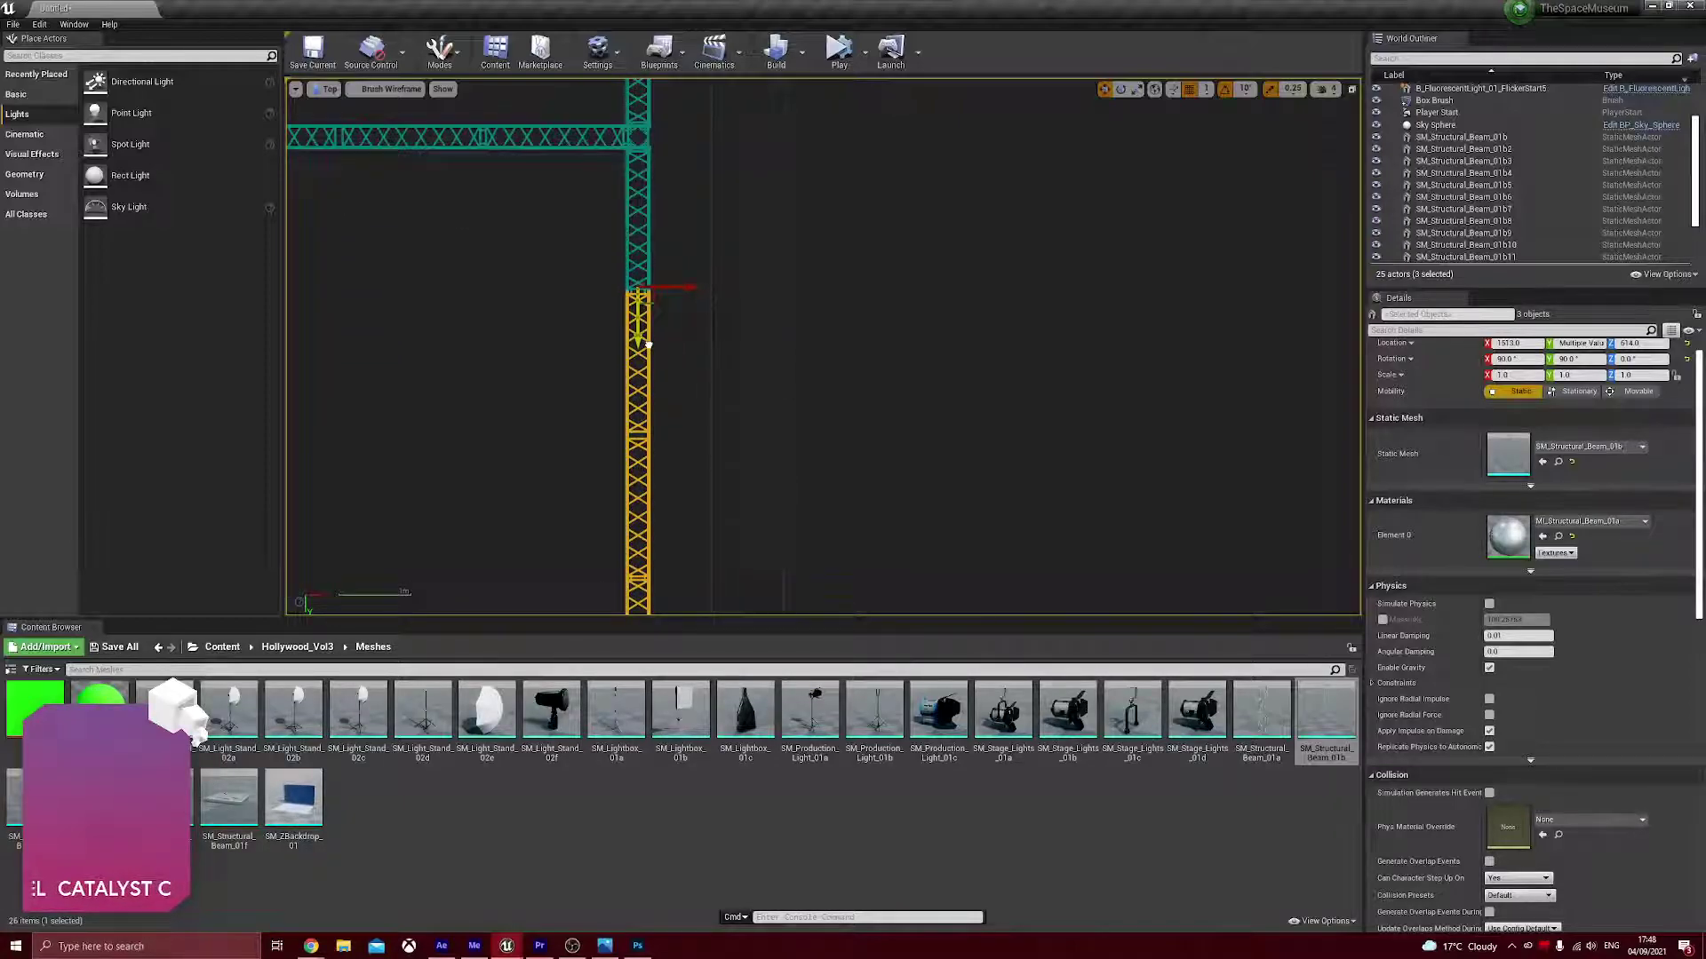
{"action": "left_click", "coordinate": [576, 365]}
- Select all the structural beams and shift the whole truss slightly along Y to centre it in the room
{"action": "scroll", "coordinate": [571, 369], "scroll_direction": "down", "scroll_amount": 7}
{"action": "right_click_drag", "start_coordinate": [535, 402], "coordinate": [604, 282]}
{"action": "scroll", "coordinate": [613, 294], "scroll_direction": "down", "scroll_amount": 3}
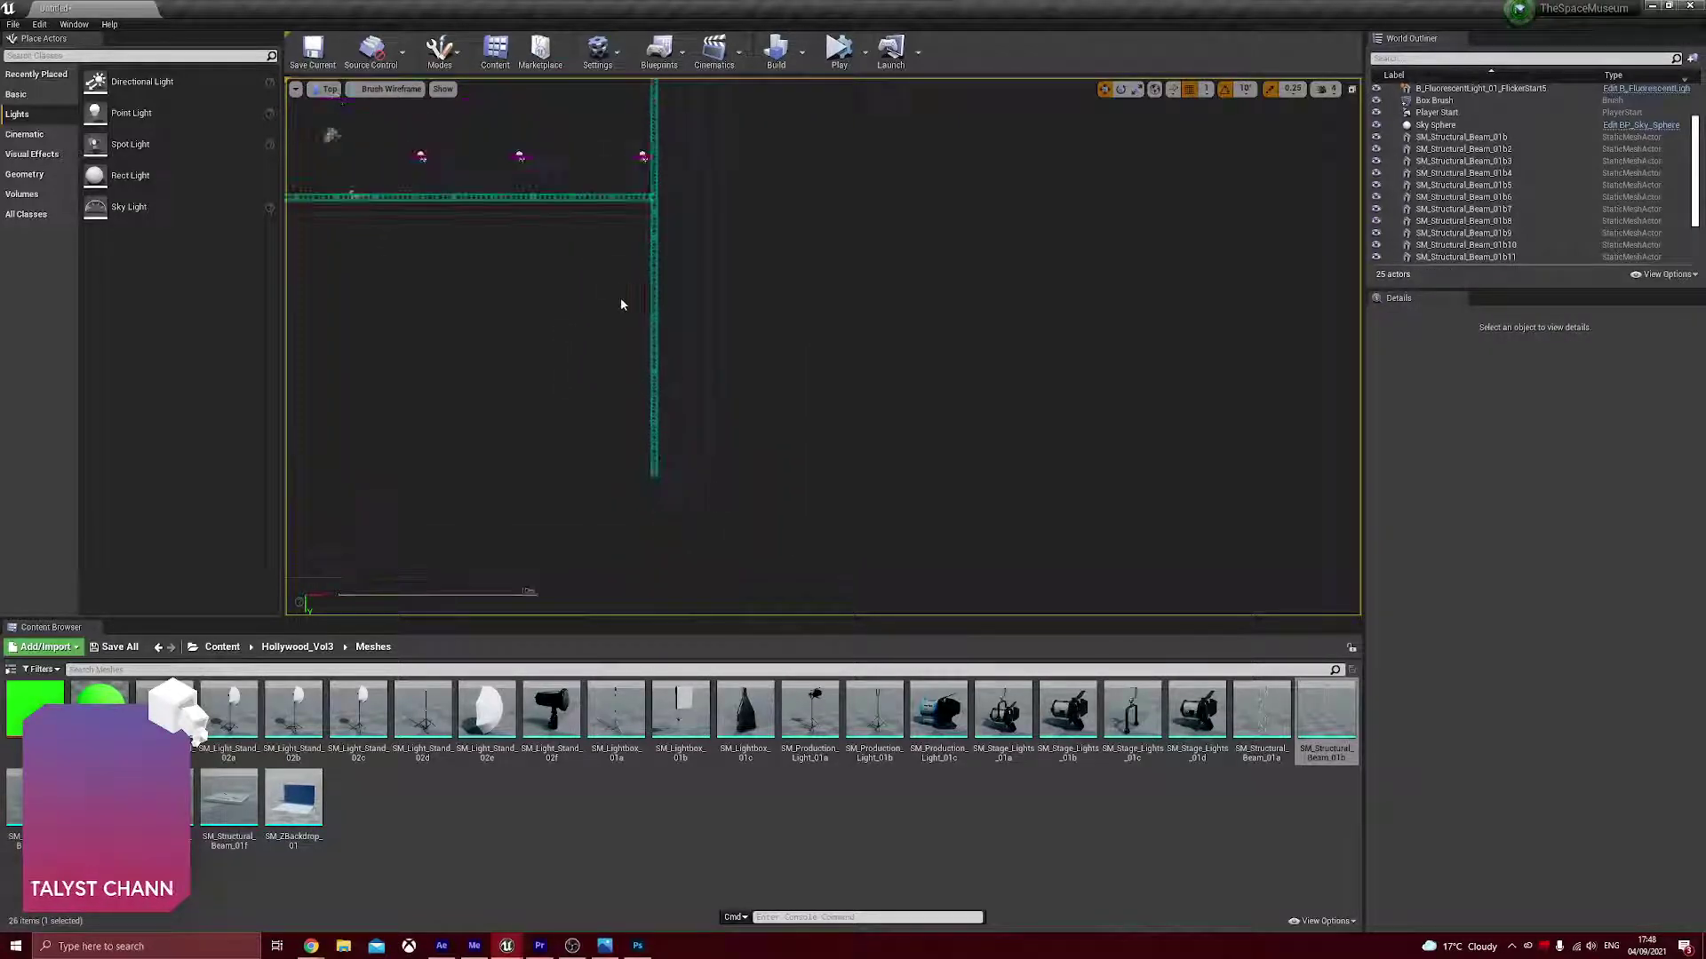
{"action": "left_click", "coordinate": [1432, 145]}
{"action": "scroll", "coordinate": [1439, 177], "scroll_direction": "down", "scroll_amount": 3}
{"action": "left_click", "coordinate": [1448, 246], "text": "shift"}
{"action": "key", "text": "f"}
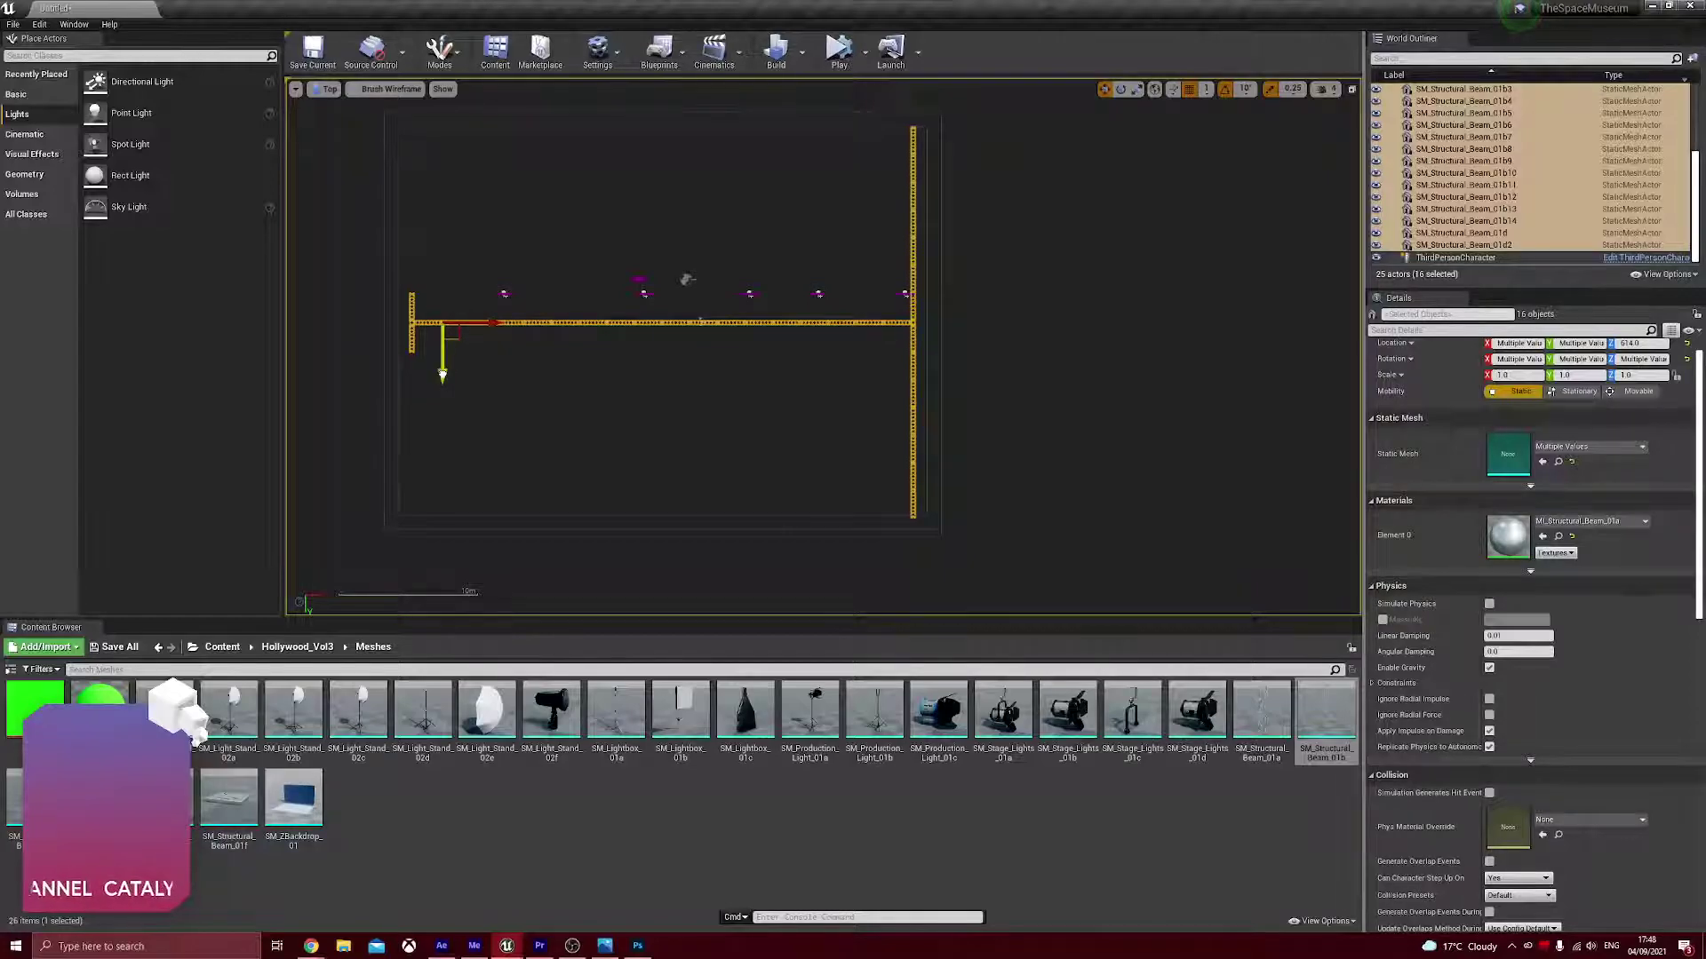
{"action": "left_click_drag", "start_coordinate": [442, 374], "coordinate": [445, 372]}
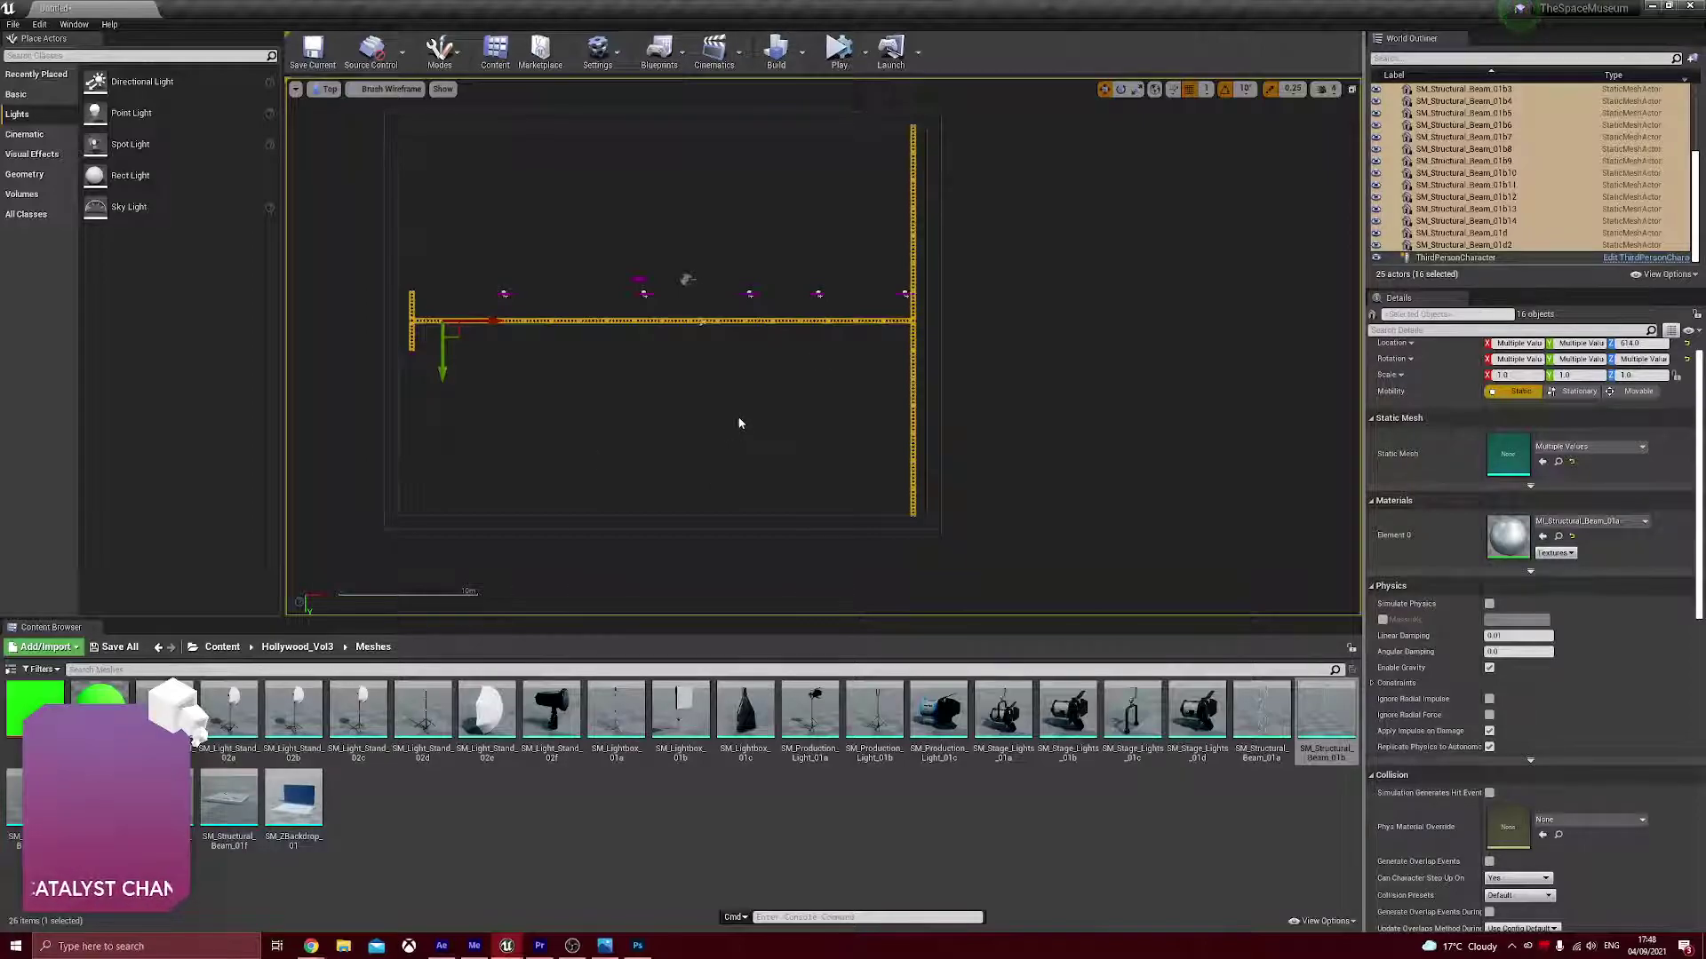
- Duplicate the six side-row beams and move the copies along X to the short cross beam at the truss's other end
{"action": "left_click", "coordinate": [913, 382]}
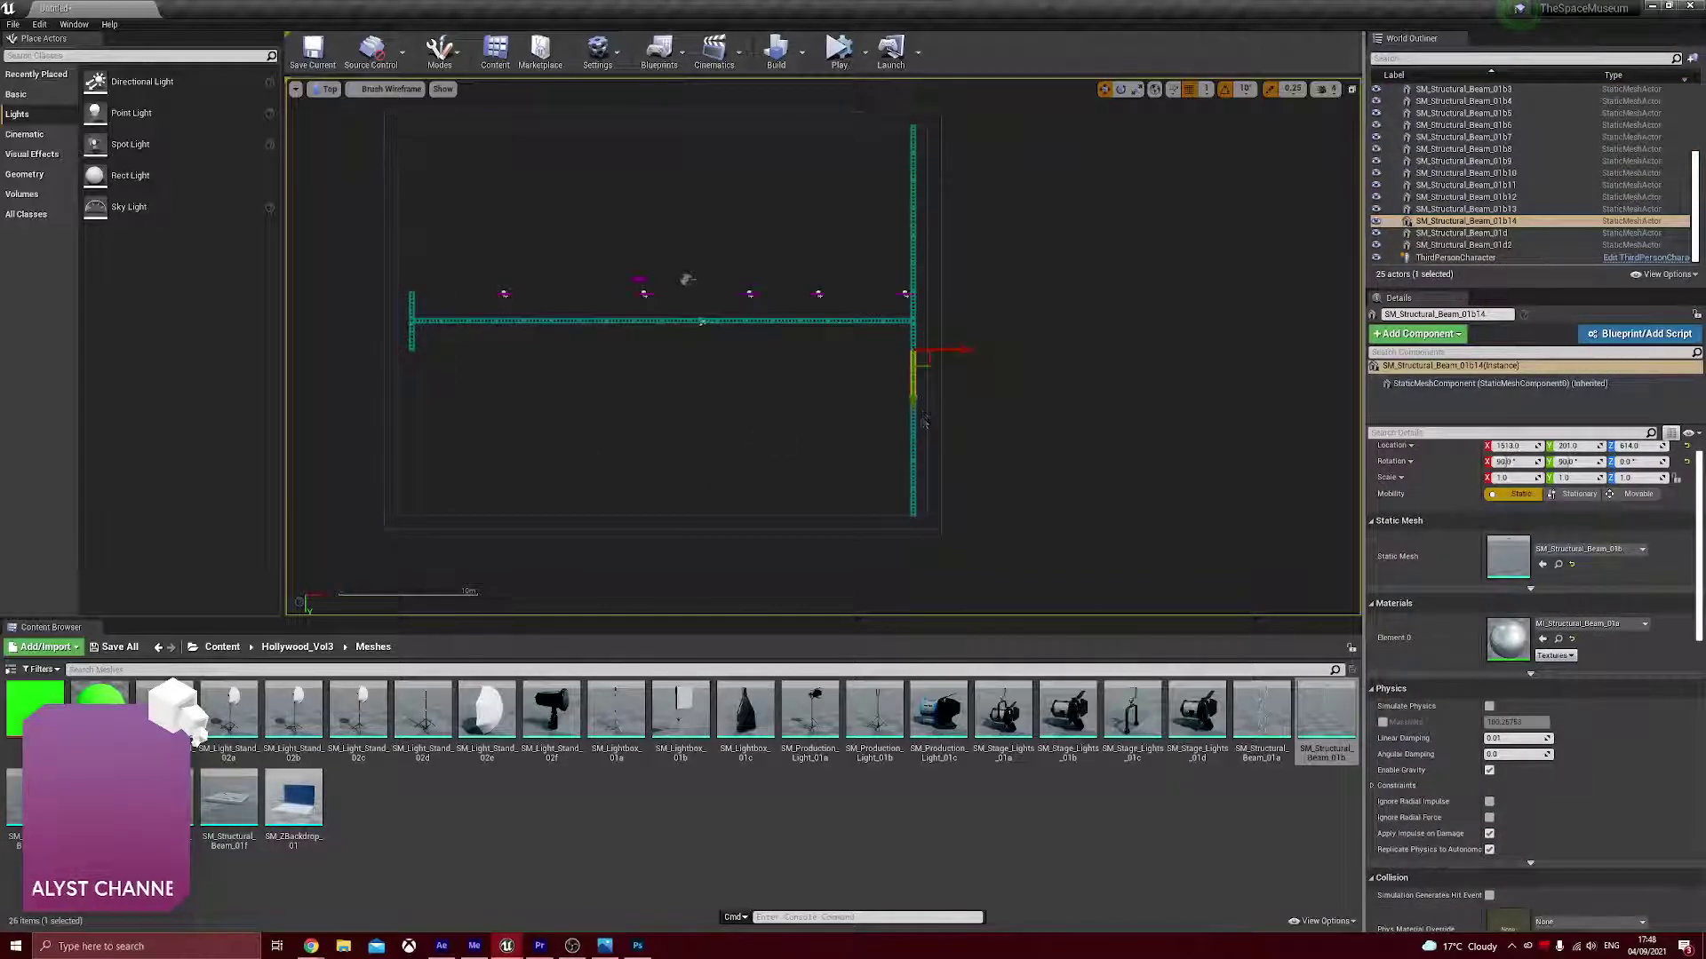
{"action": "left_click", "coordinate": [920, 457], "text": "ctrl"}
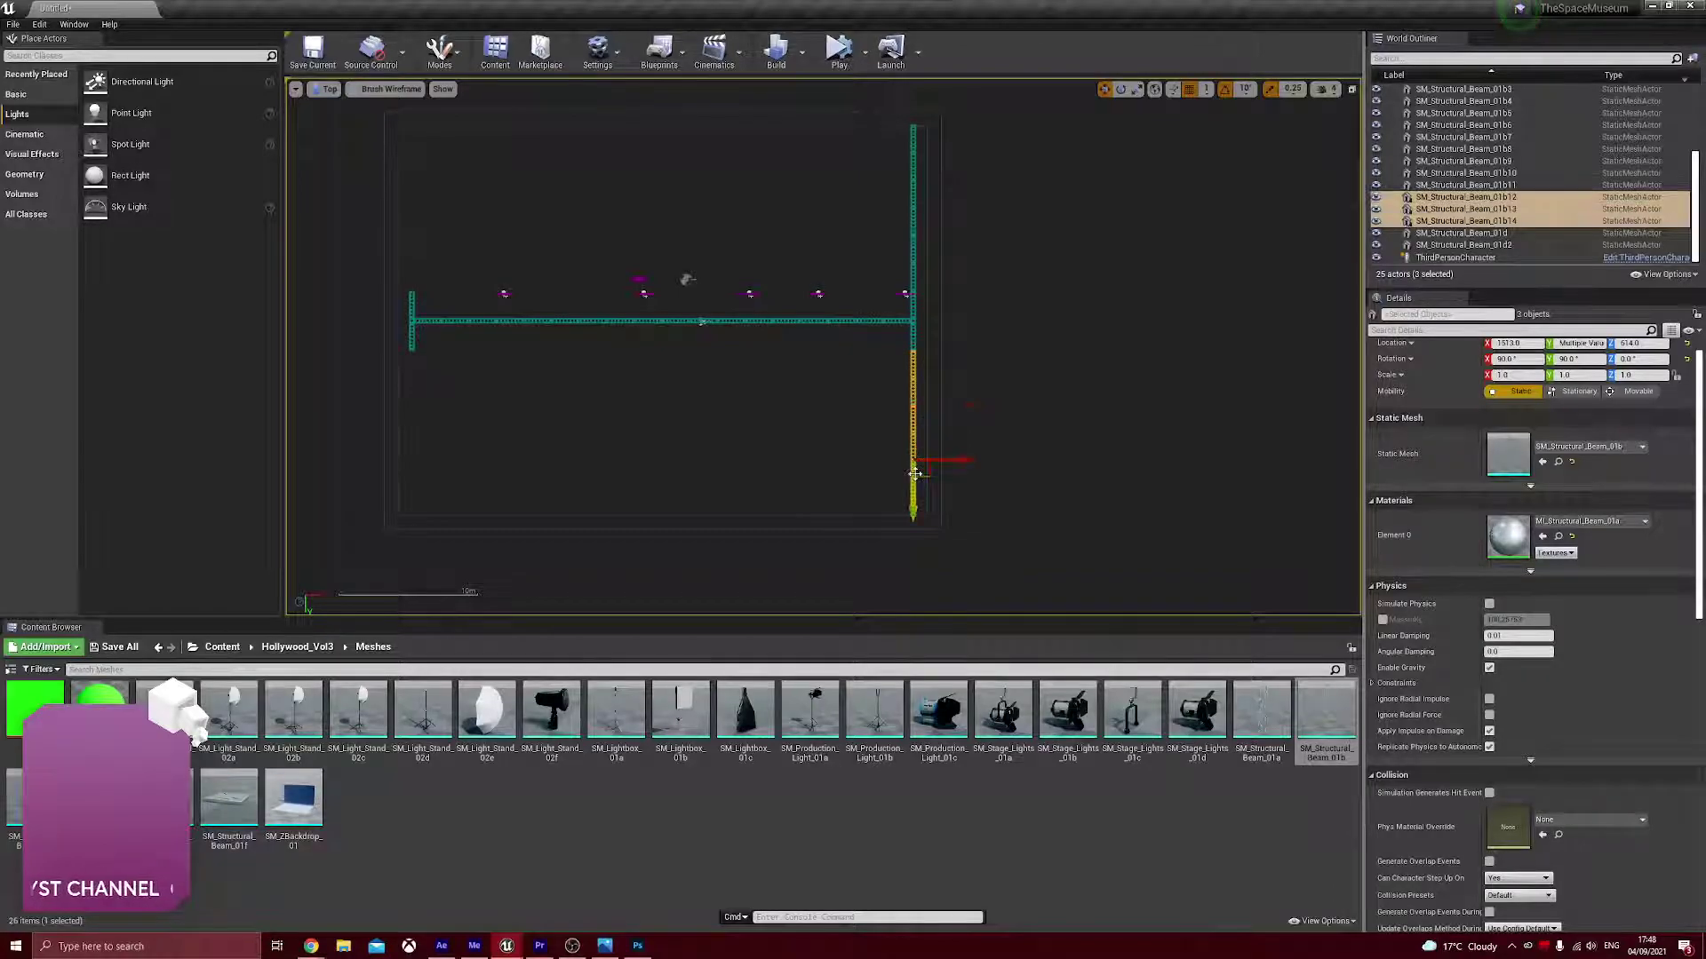
{"action": "left_click", "coordinate": [914, 262], "text": "ctrl"}
{"action": "left_click", "coordinate": [913, 209], "text": "ctrl"}
{"action": "left_click", "coordinate": [911, 163], "text": "ctrl"}
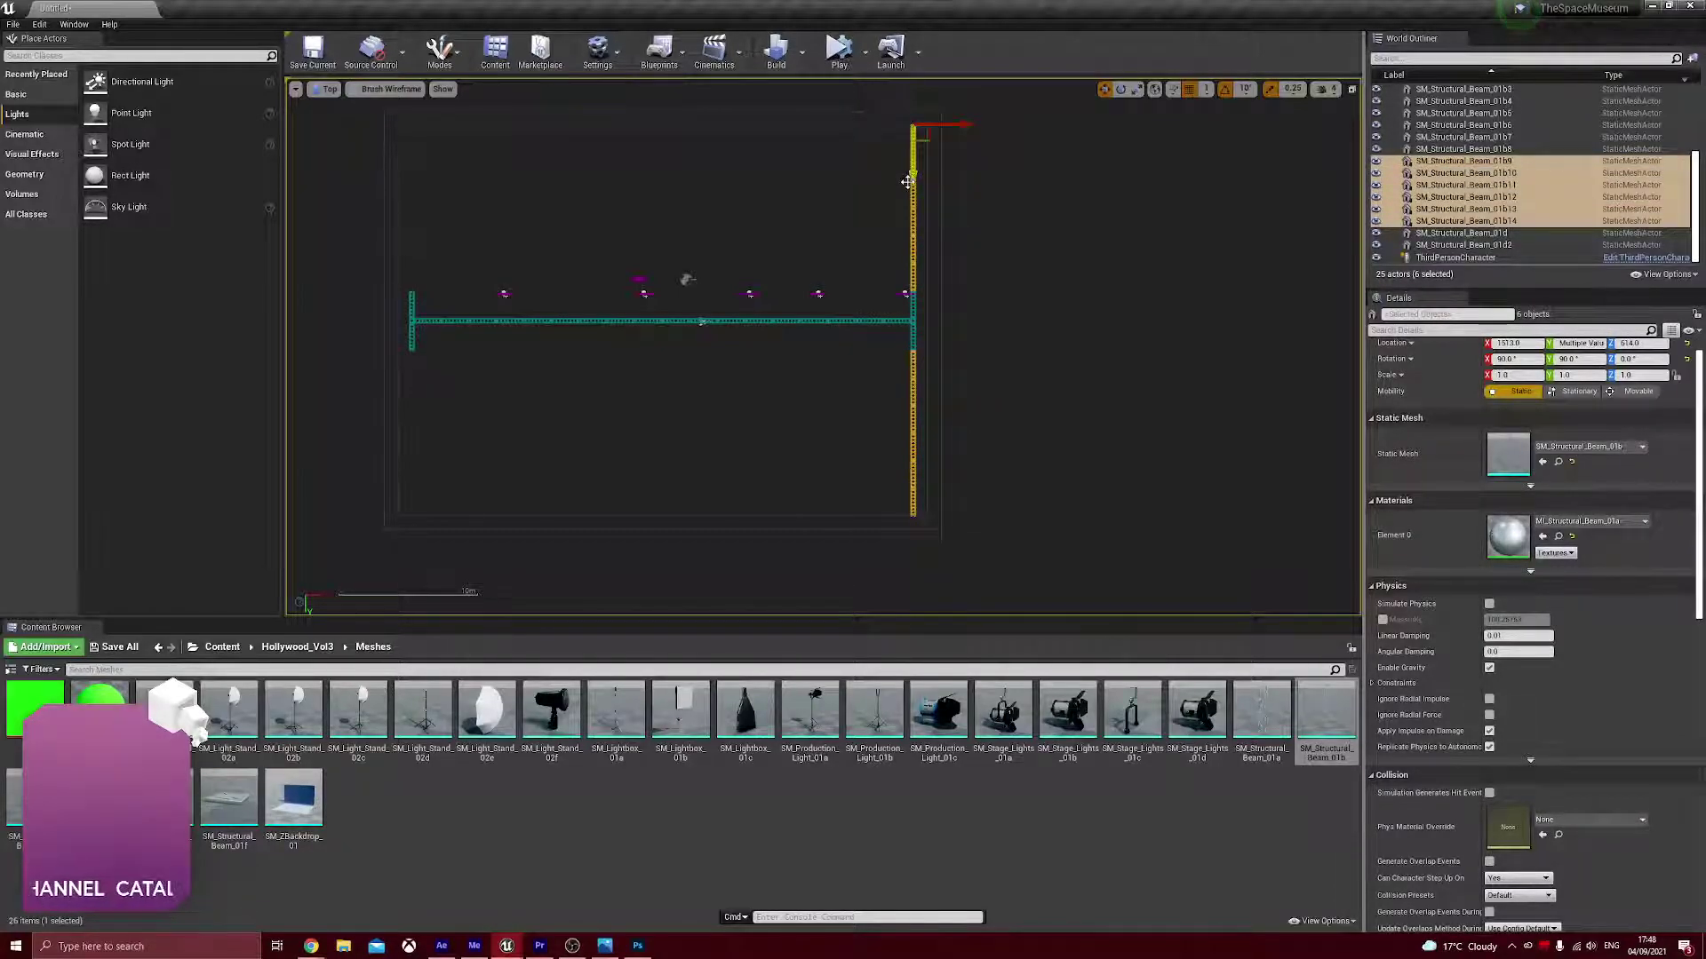
{"action": "key", "text": "ctrl+w"}
{"action": "left_click_drag", "start_coordinate": [960, 355], "coordinate": [464, 329]}
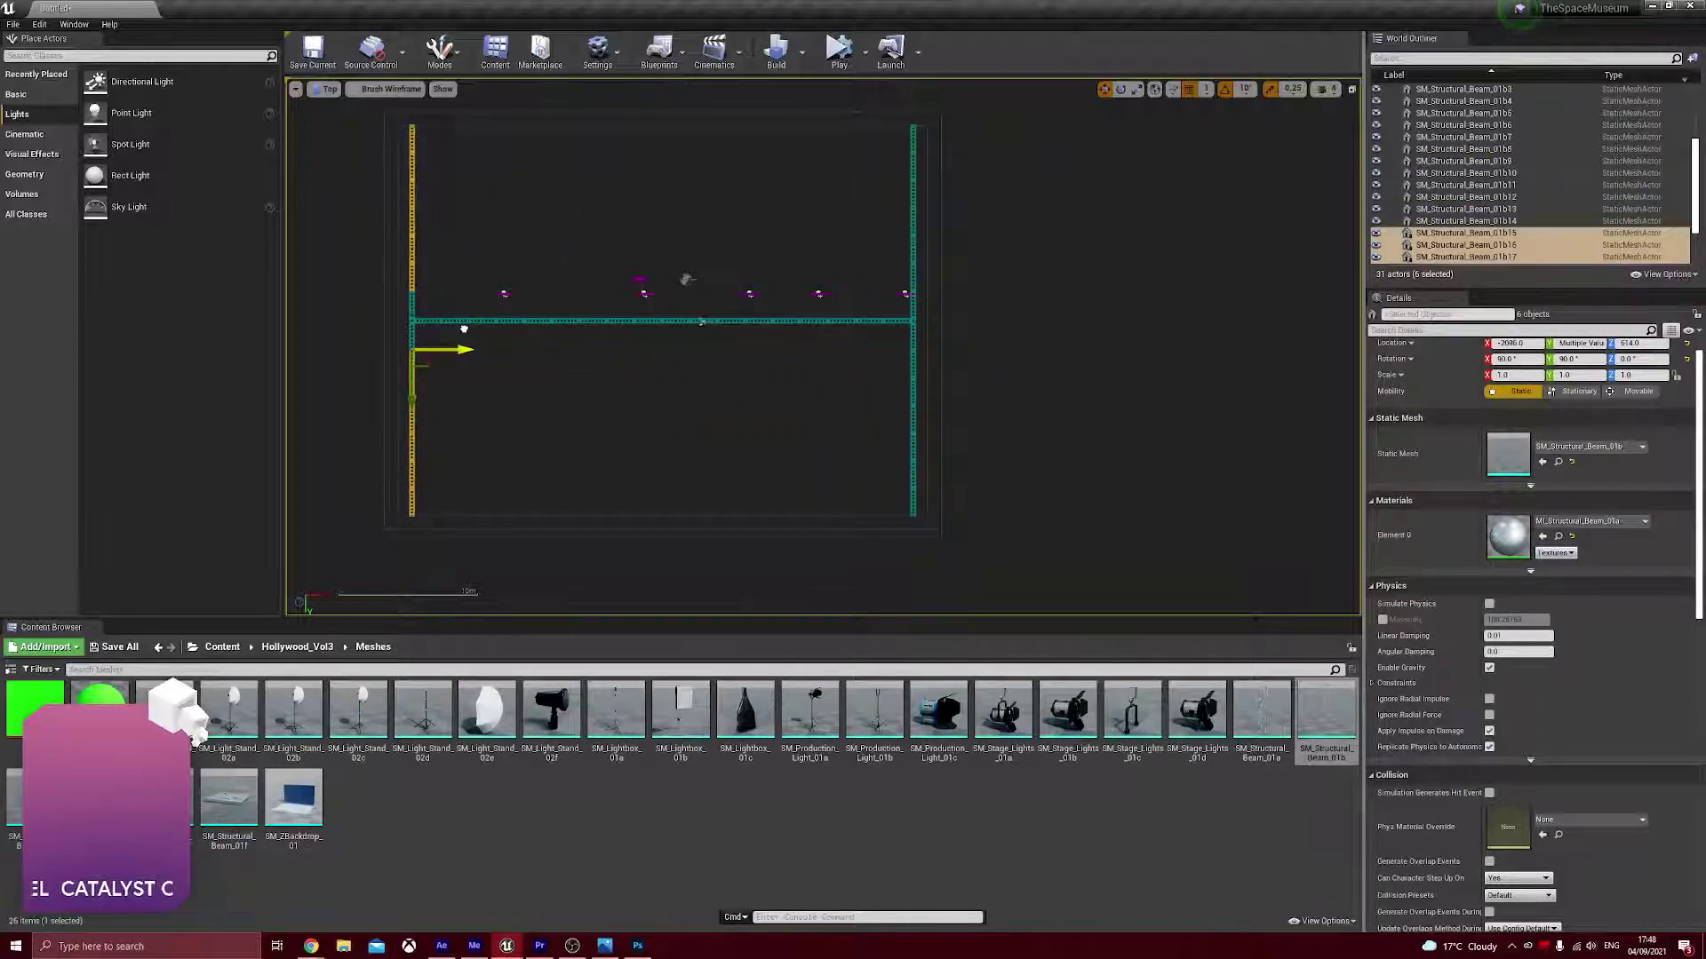
- Fine-tune the six copied beams' X position so they line up exactly with the short cross beam
{"action": "scroll", "coordinate": [373, 293], "scroll_direction": "up", "scroll_amount": 5}
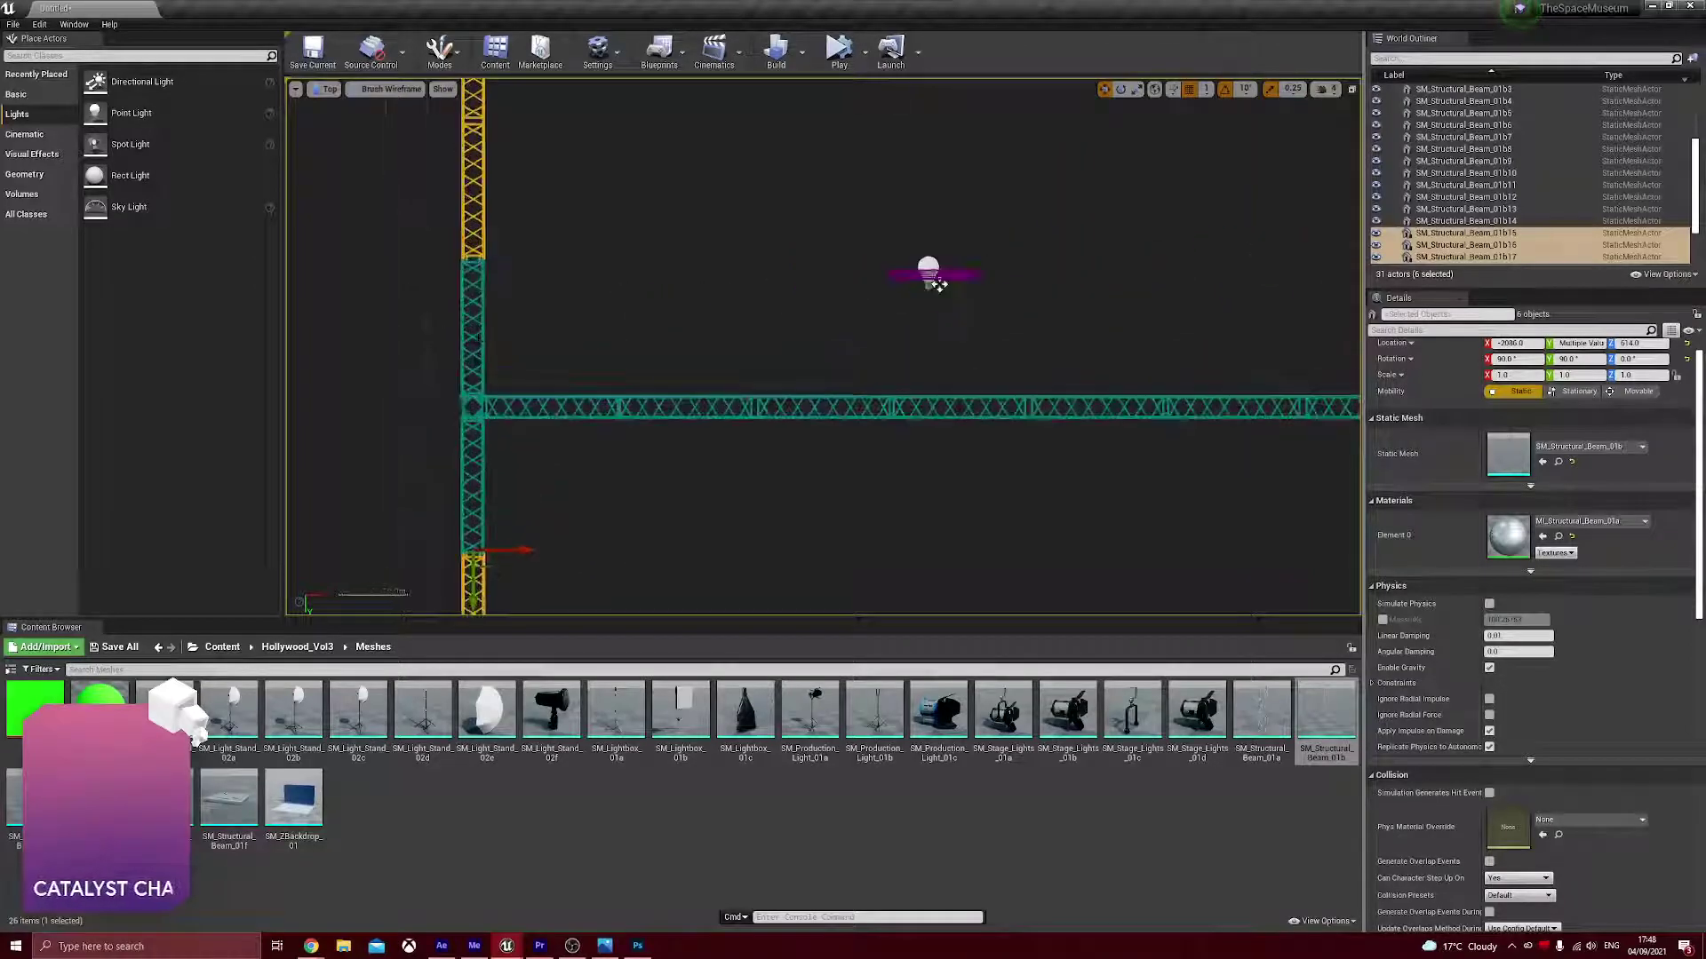
{"action": "scroll", "coordinate": [480, 304], "scroll_direction": "up", "scroll_amount": 6}
{"action": "scroll", "coordinate": [555, 409], "scroll_direction": "down", "scroll_amount": 3}
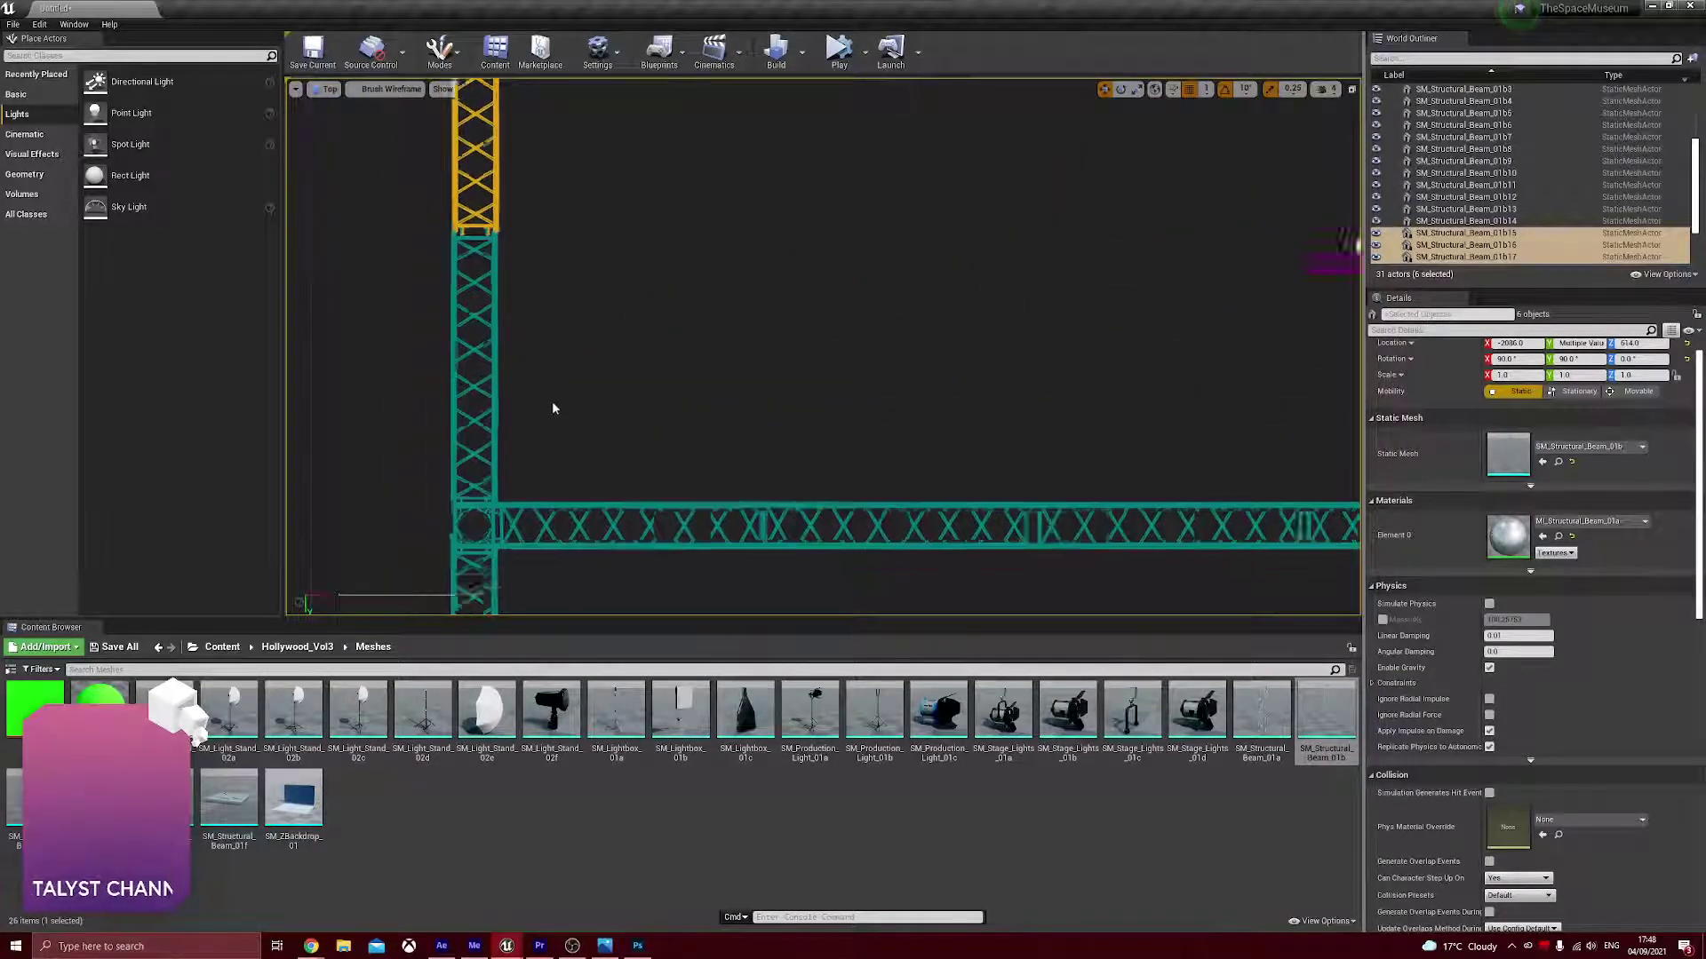
{"action": "right_click_drag", "start_coordinate": [1220, 307], "coordinate": [565, 312]}
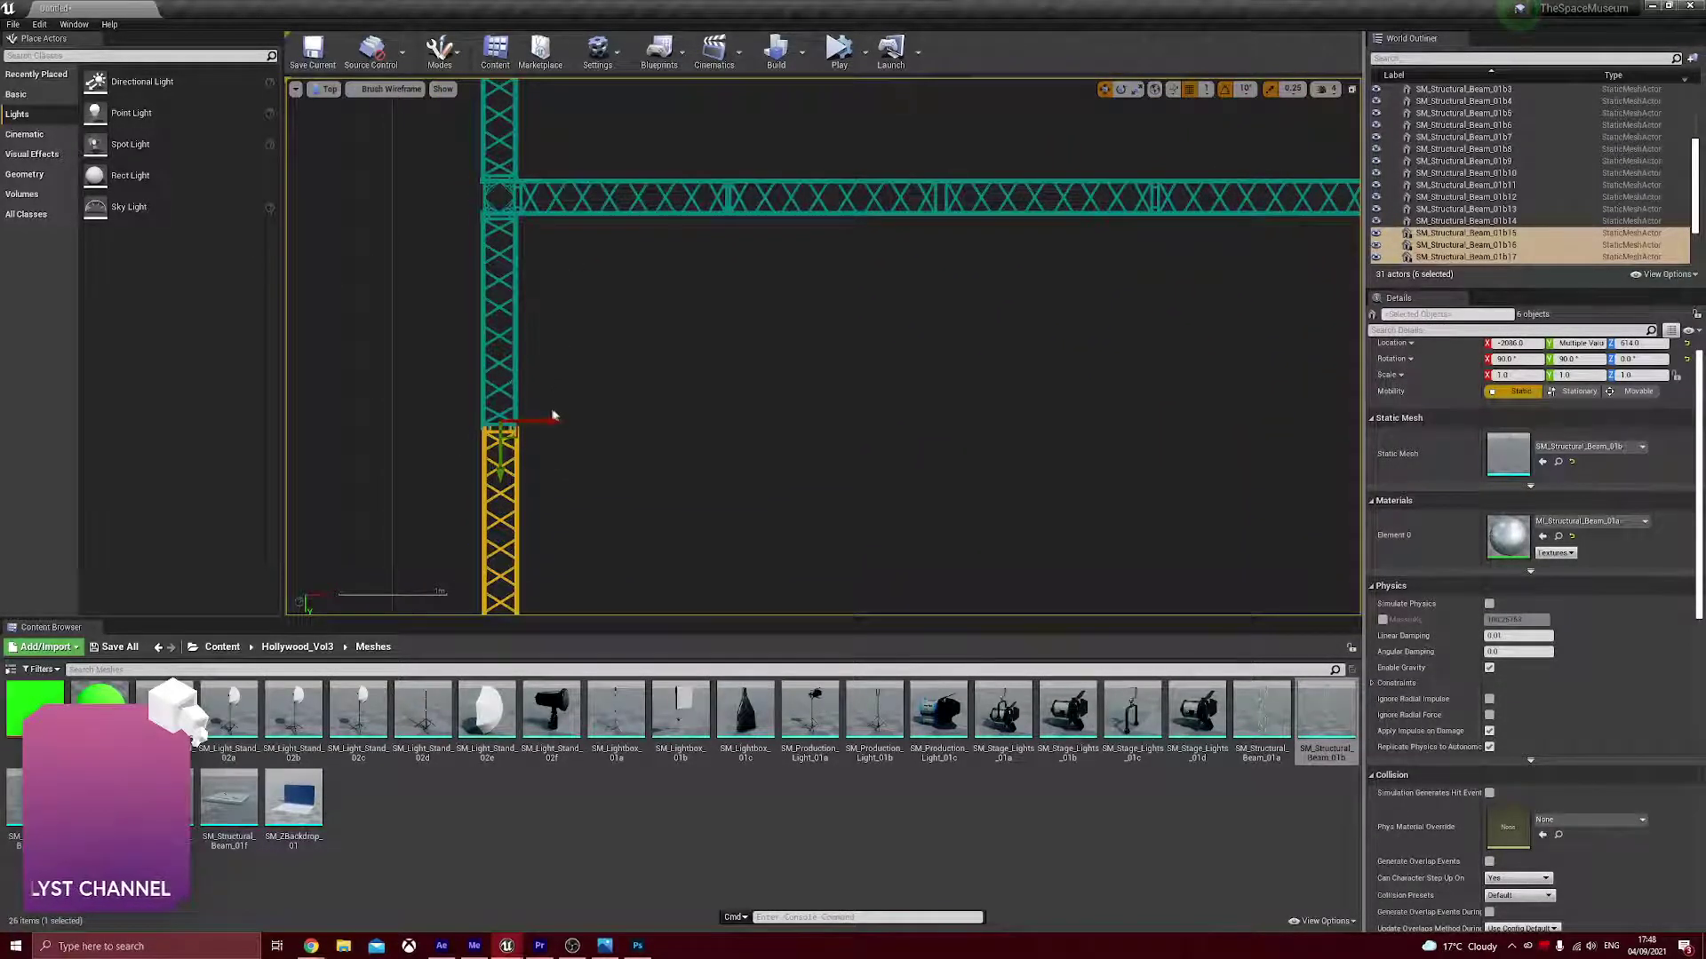
{"action": "left_click_drag", "start_coordinate": [550, 421], "coordinate": [548, 421]}
{"action": "left_click", "coordinate": [586, 428]}
{"action": "scroll", "coordinate": [750, 346], "scroll_direction": "down", "scroll_amount": 5}
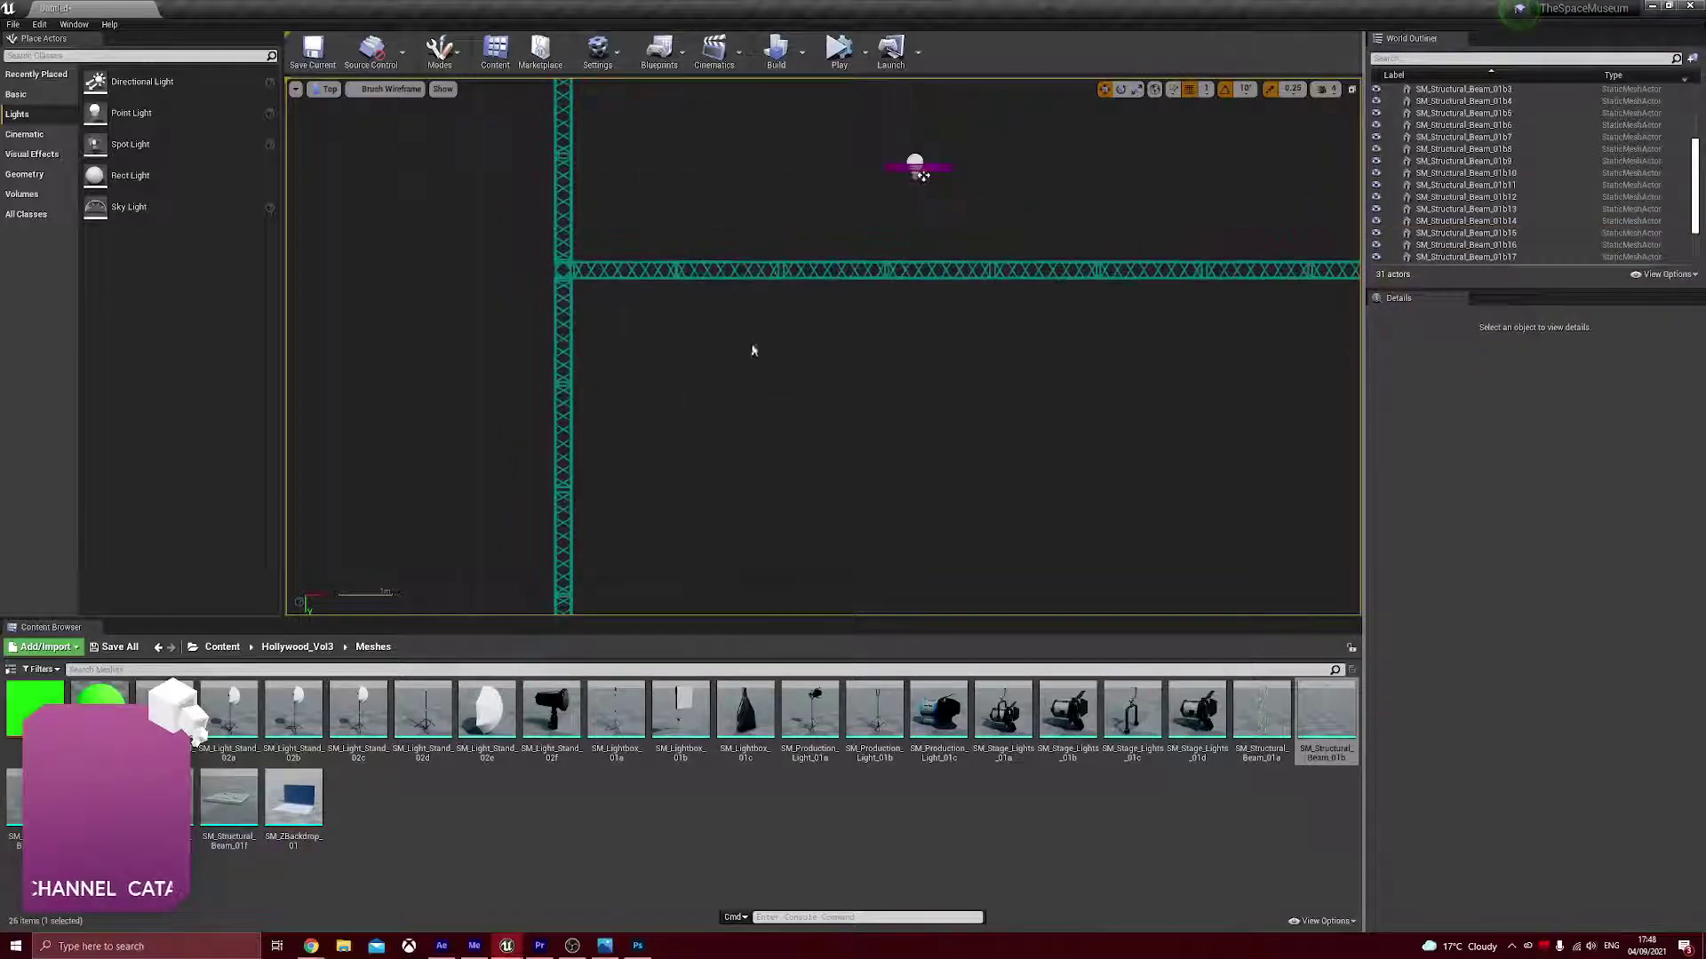
{"action": "scroll", "coordinate": [849, 425], "scroll_direction": "down", "scroll_amount": 4}
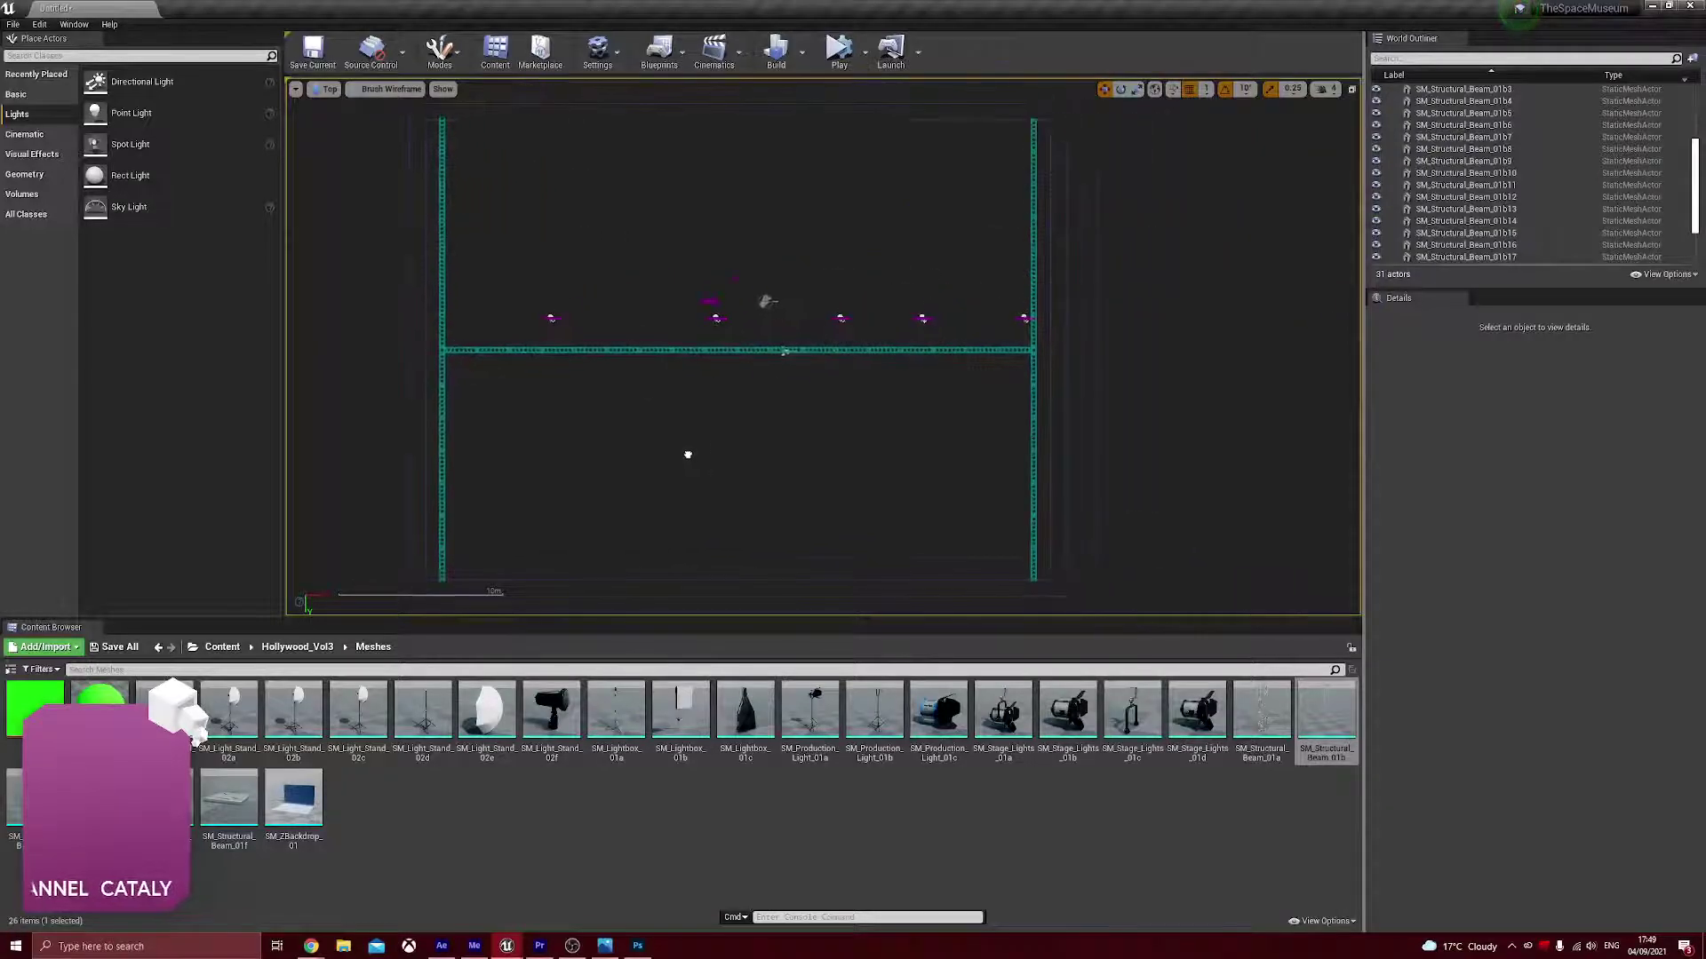
- Return the viewport to Perspective with Lit shading and view the room's roof from outside
{"action": "left_click", "coordinate": [330, 89]}
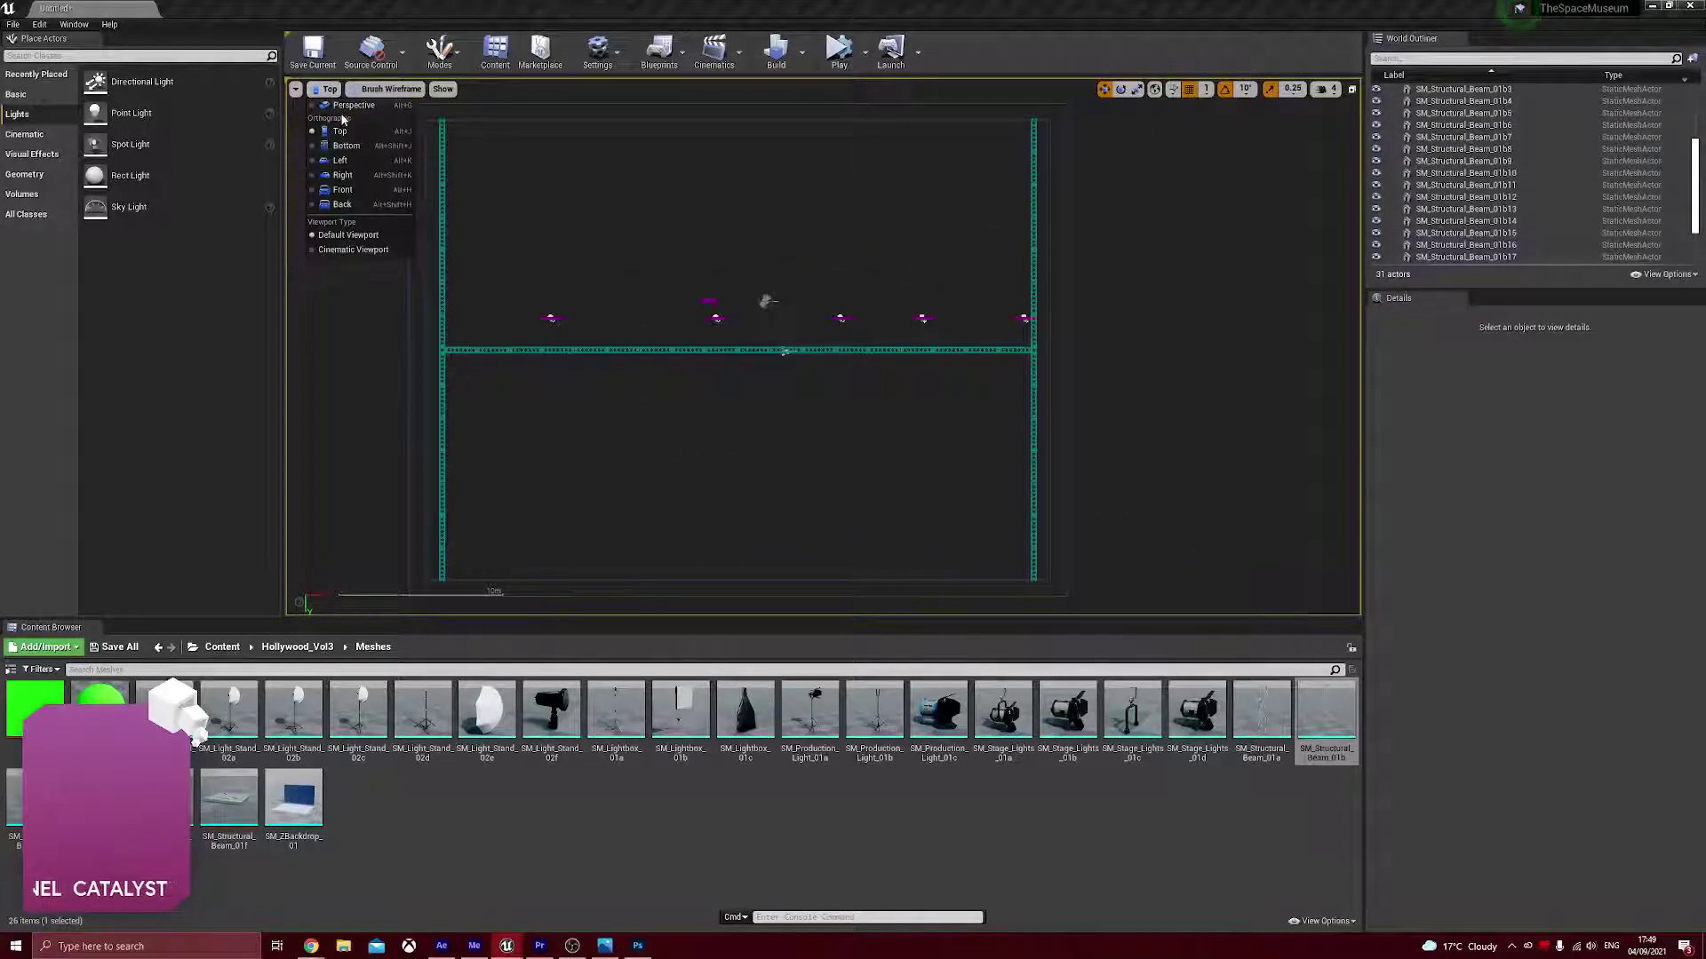
{"action": "left_click", "coordinate": [355, 123]}
{"action": "left_click", "coordinate": [392, 89]}
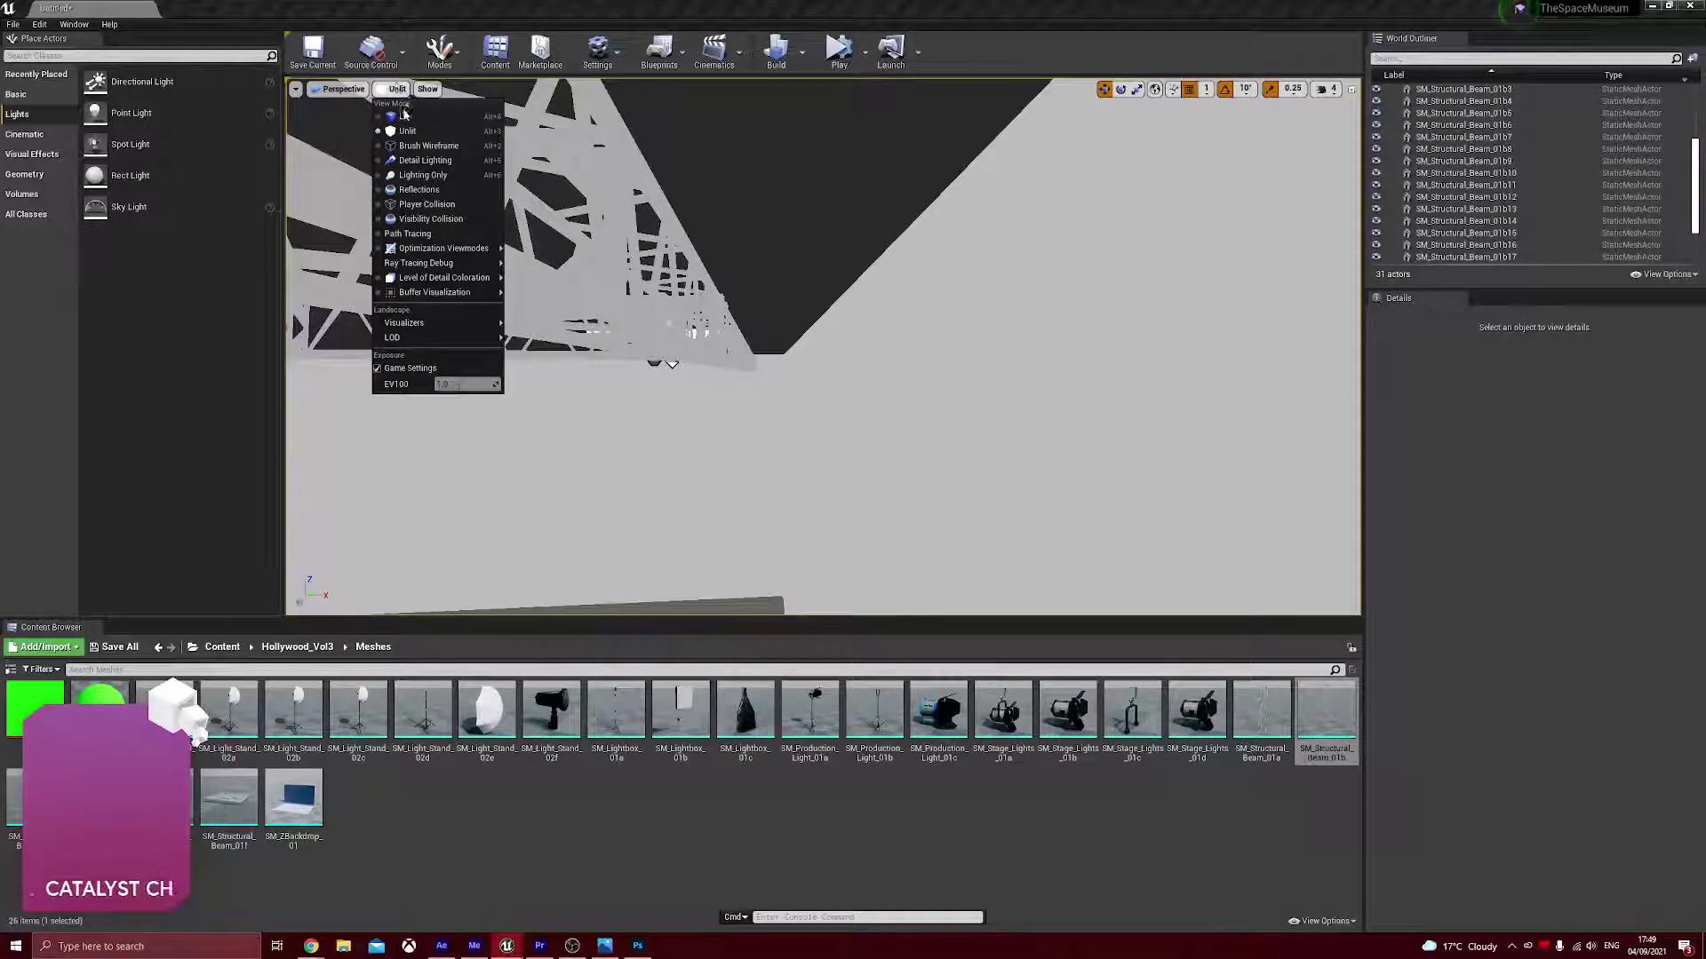
{"action": "left_click", "coordinate": [404, 107]}
{"action": "key", "text": "w"}
{"action": "right_click_drag", "start_coordinate": [822, 356], "coordinate": [899, 286]}
{"action": "mouse_move", "coordinate": [716, 335]}
{"action": "right_mouse_down"}
{"action": "mouse_move", "coordinate": [724, 382]}
{"action": "mouse_move", "coordinate": [728, 365]}
{"action": "right_mouse_up"}
{"action": "right_click_drag", "start_coordinate": [404, 473], "coordinate": [404, 473]}
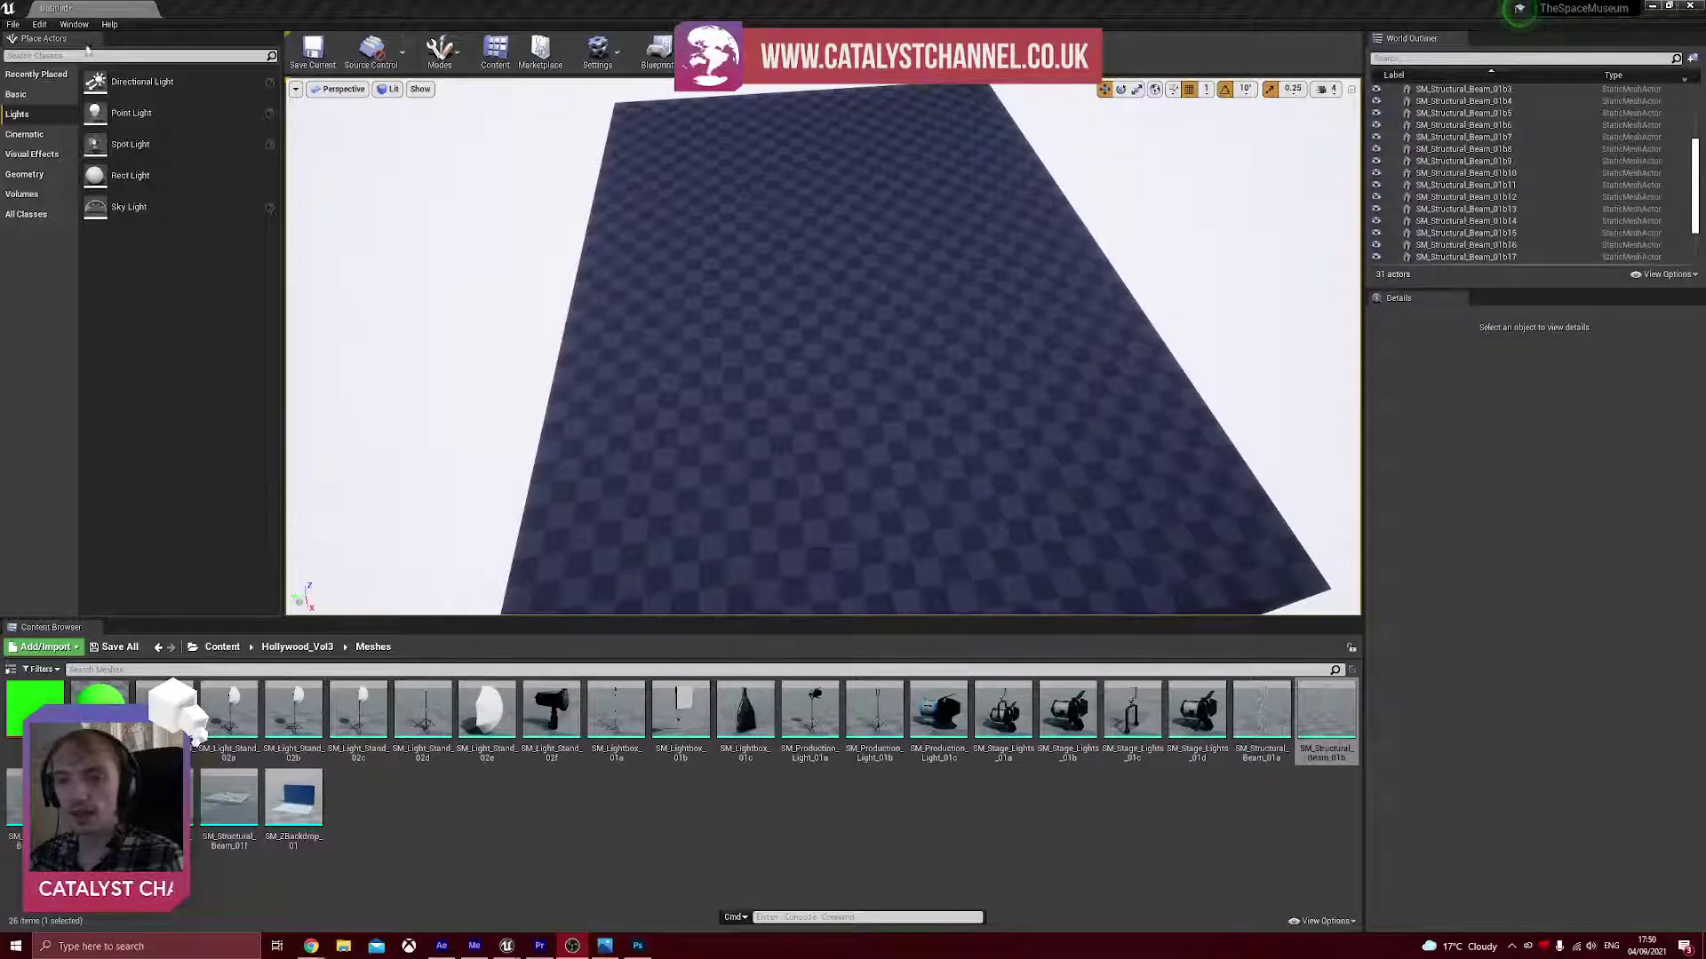
- Place a Box geometry brush on top of the roof and lower it along Z so it sinks into the roof
{"action": "left_click", "coordinate": [21, 193]}
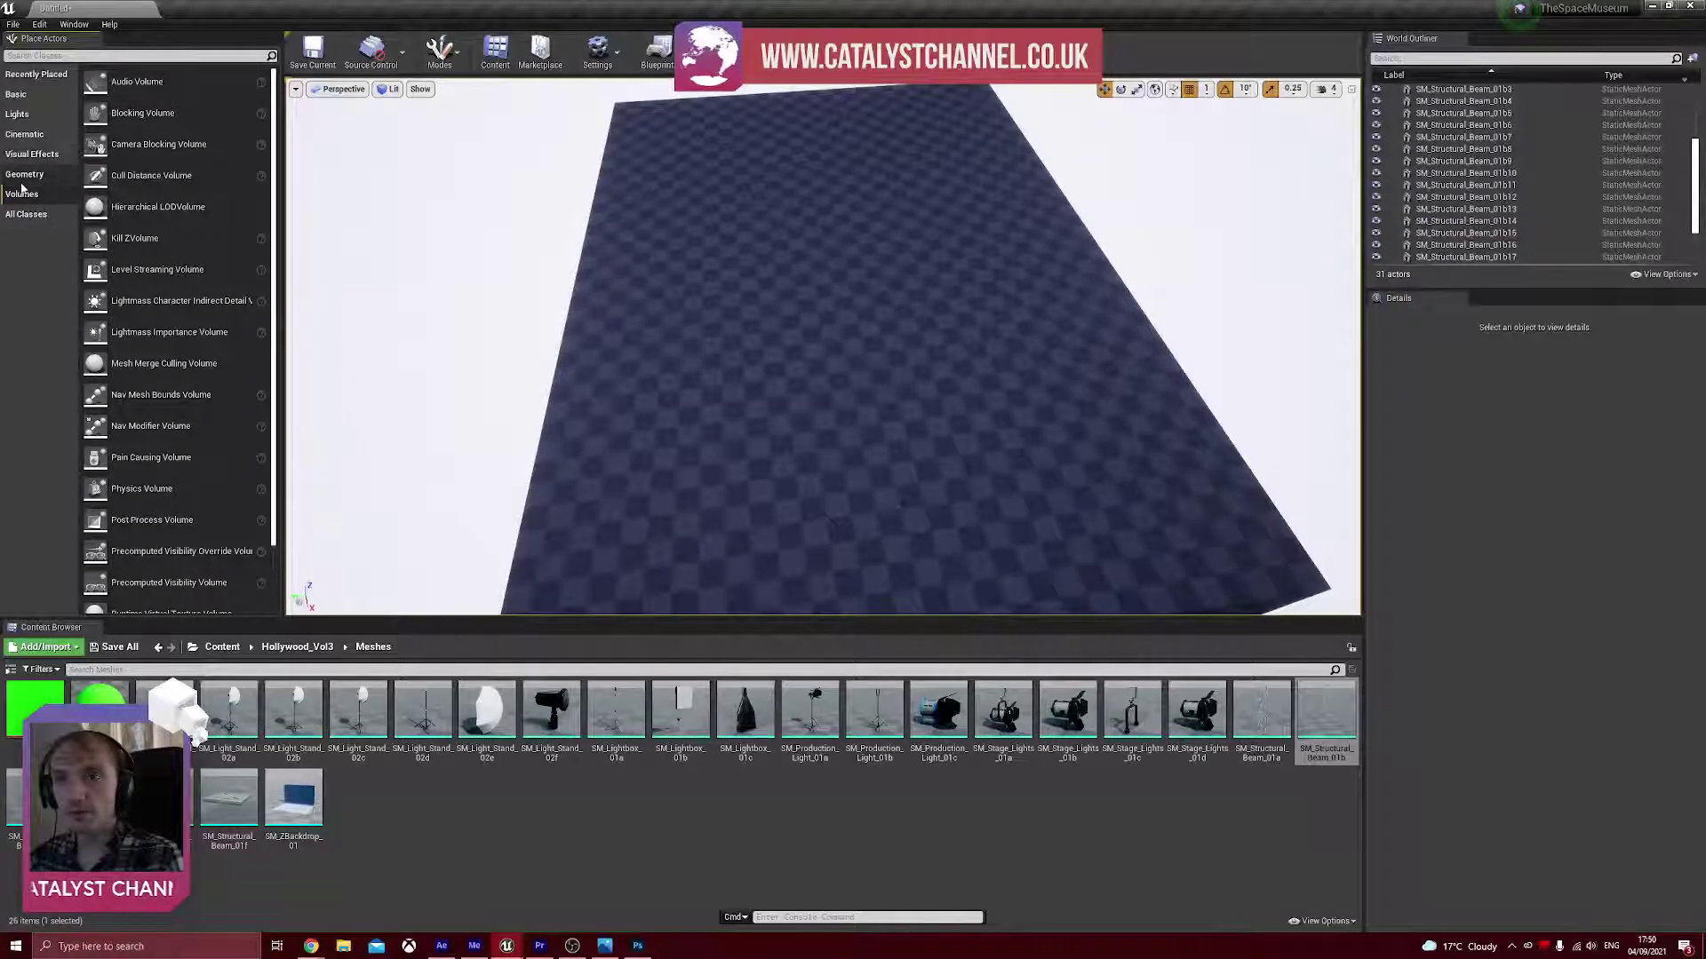
{"action": "left_click", "coordinate": [24, 174]}
{"action": "left_click_drag", "start_coordinate": [115, 81], "coordinate": [713, 328]}
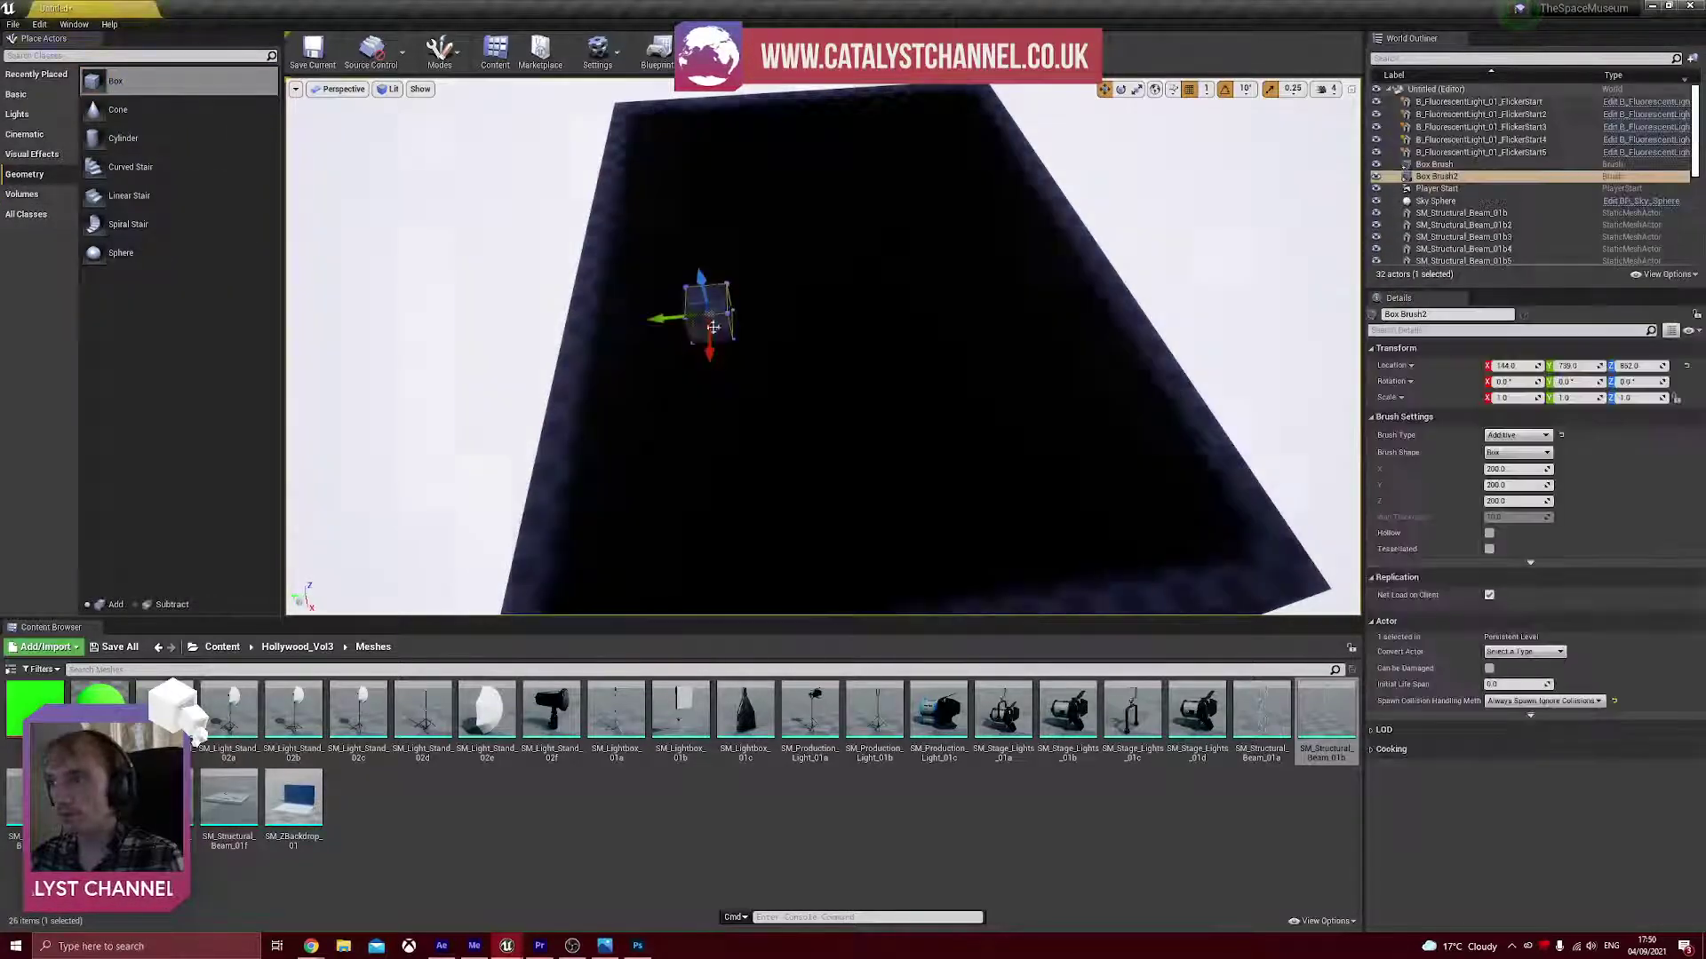
{"action": "mouse_move", "coordinate": [712, 328]}
{"action": "right_mouse_down"}
{"action": "mouse_move", "coordinate": [685, 373]}
{"action": "mouse_move", "coordinate": [649, 347]}
{"action": "mouse_move", "coordinate": [569, 342]}
{"action": "mouse_move", "coordinate": [653, 311]}
{"action": "right_mouse_up"}
{"action": "left_click_drag", "start_coordinate": [655, 259], "coordinate": [653, 312]}
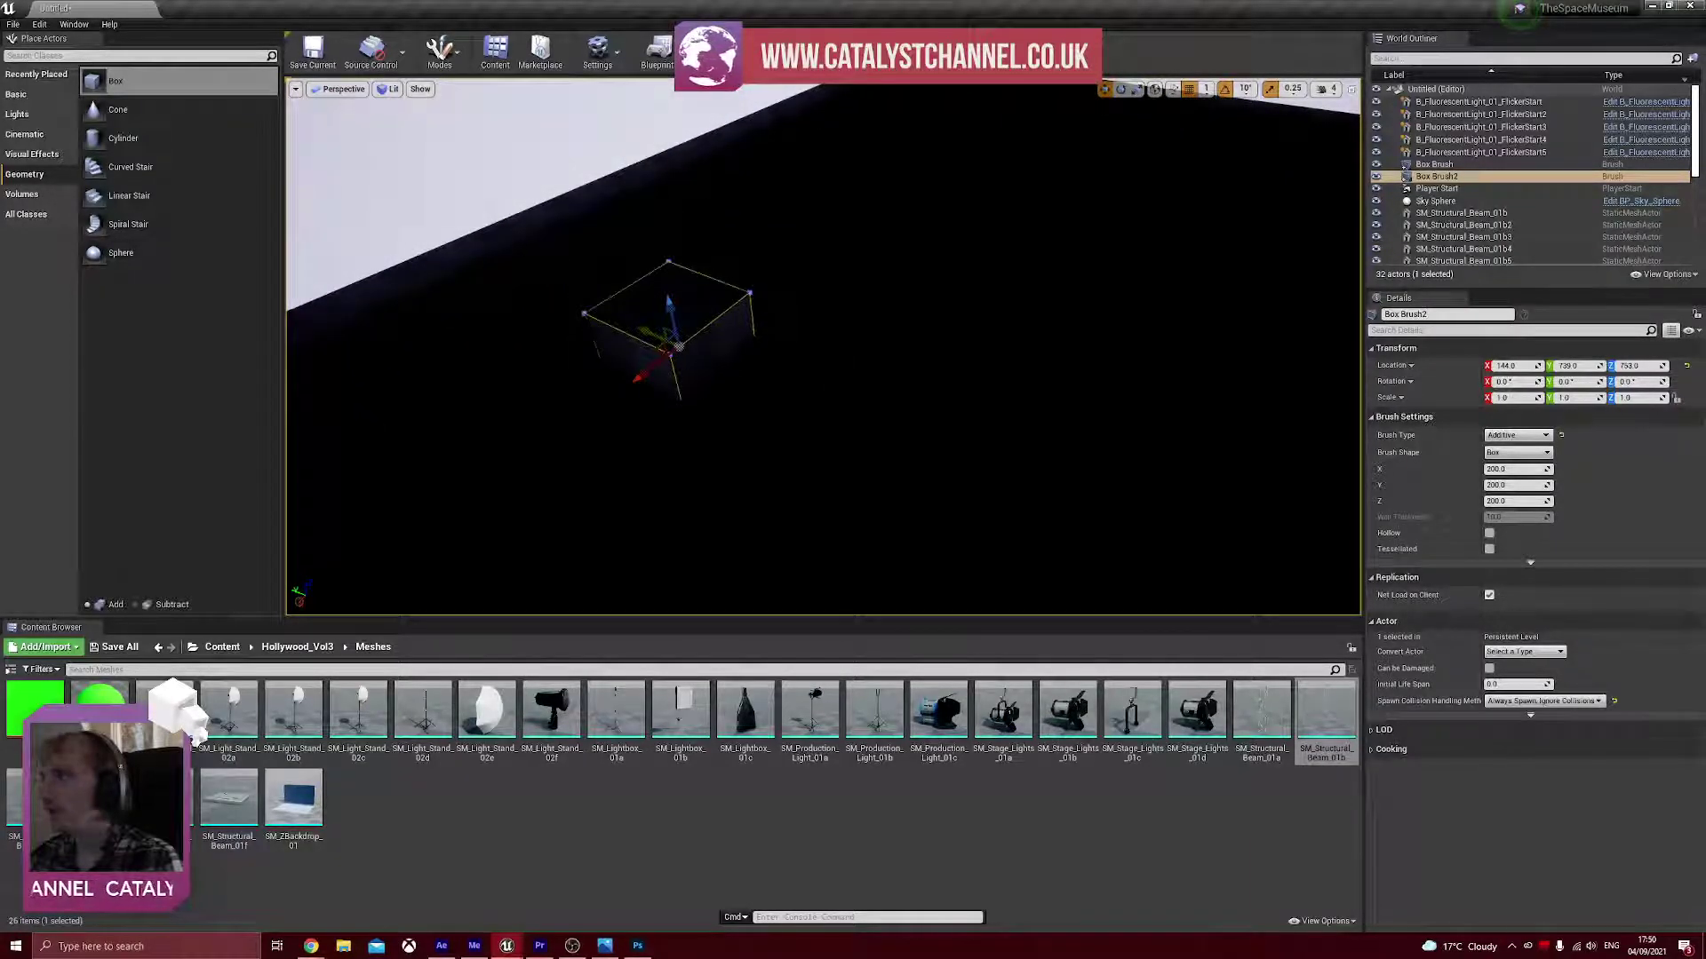
- Resize the box brush to about 3162 in X and about 90 in Y, and slide it along X to about -329
{"action": "mouse_move", "coordinate": [1510, 485]}
{"action": "left_mouse_down"}
{"action": "mouse_move", "coordinate": [1485, 485]}
{"action": "mouse_move", "coordinate": [1563, 471]}
{"action": "left_mouse_up"}
{"action": "mouse_move", "coordinate": [823, 347]}
{"action": "right_mouse_down"}
{"action": "mouse_move", "coordinate": [658, 346]}
{"action": "mouse_move", "coordinate": [525, 289]}
{"action": "right_mouse_up"}
{"action": "left_click_drag", "start_coordinate": [1546, 469], "coordinate": [1497, 469]}
{"action": "left_click_drag", "start_coordinate": [816, 228], "coordinate": [868, 225]}
- Try the Subtractive brush type on the long box brush in the roof, and undo the brush type change
{"action": "left_click", "coordinate": [1501, 436]}
{"action": "left_click", "coordinate": [1504, 454]}
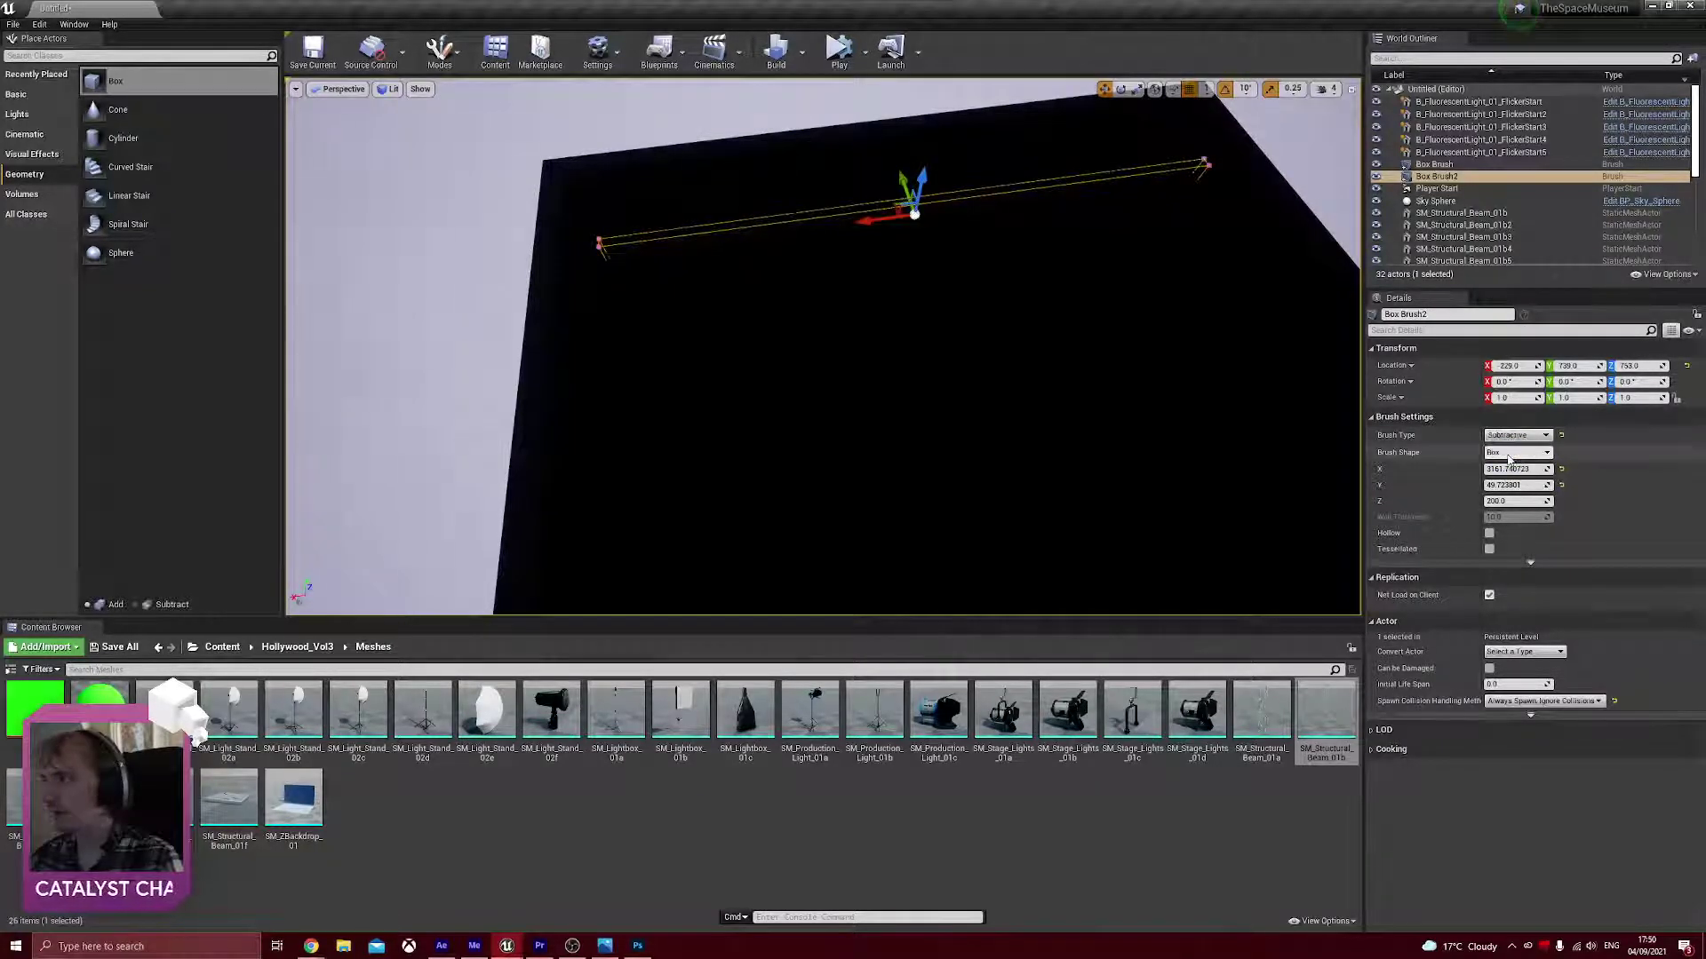
{"action": "mouse_move", "coordinate": [889, 267]}
{"action": "right_mouse_down"}
{"action": "mouse_move", "coordinate": [899, 84]}
{"action": "mouse_move", "coordinate": [853, 240]}
{"action": "mouse_move", "coordinate": [800, 222]}
{"action": "mouse_move", "coordinate": [817, 235]}
{"action": "mouse_move", "coordinate": [791, 253]}
{"action": "mouse_move", "coordinate": [804, 325]}
{"action": "mouse_move", "coordinate": [804, 266]}
{"action": "right_mouse_up"}
{"action": "key", "text": "ctrl+z"}
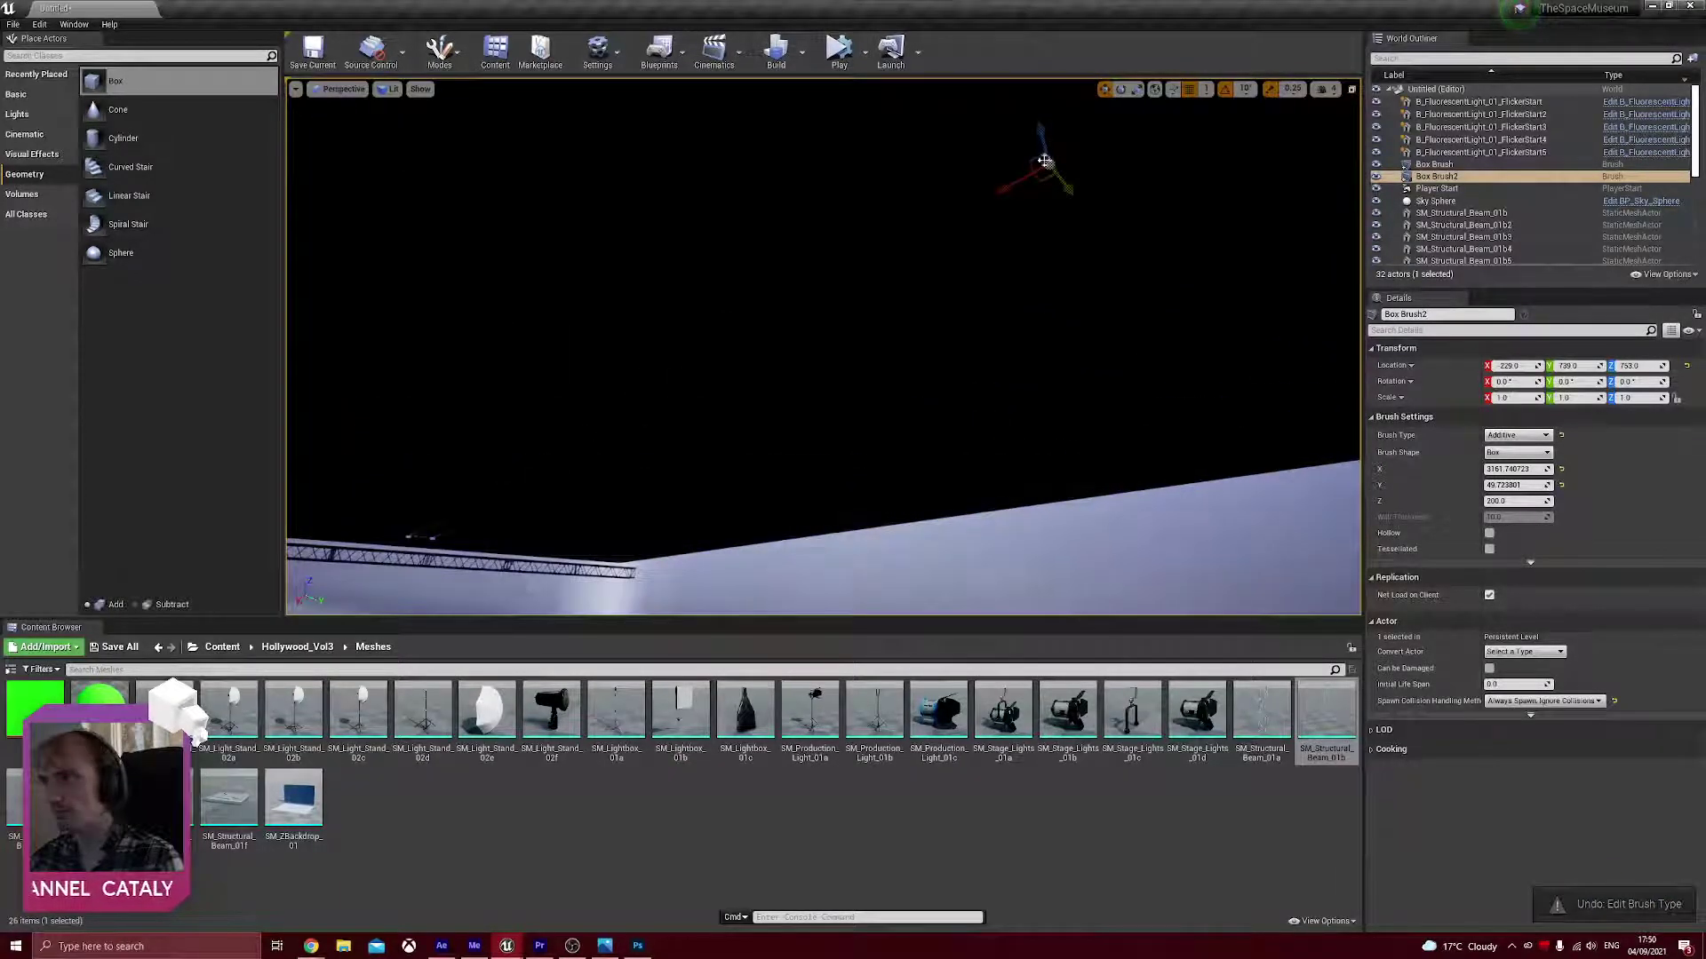
- Lower the long box brush along Z to about 724 and make it Subtractive to cut a slot through the roof
{"action": "left_click_drag", "start_coordinate": [1043, 141], "coordinate": [1061, 191]}
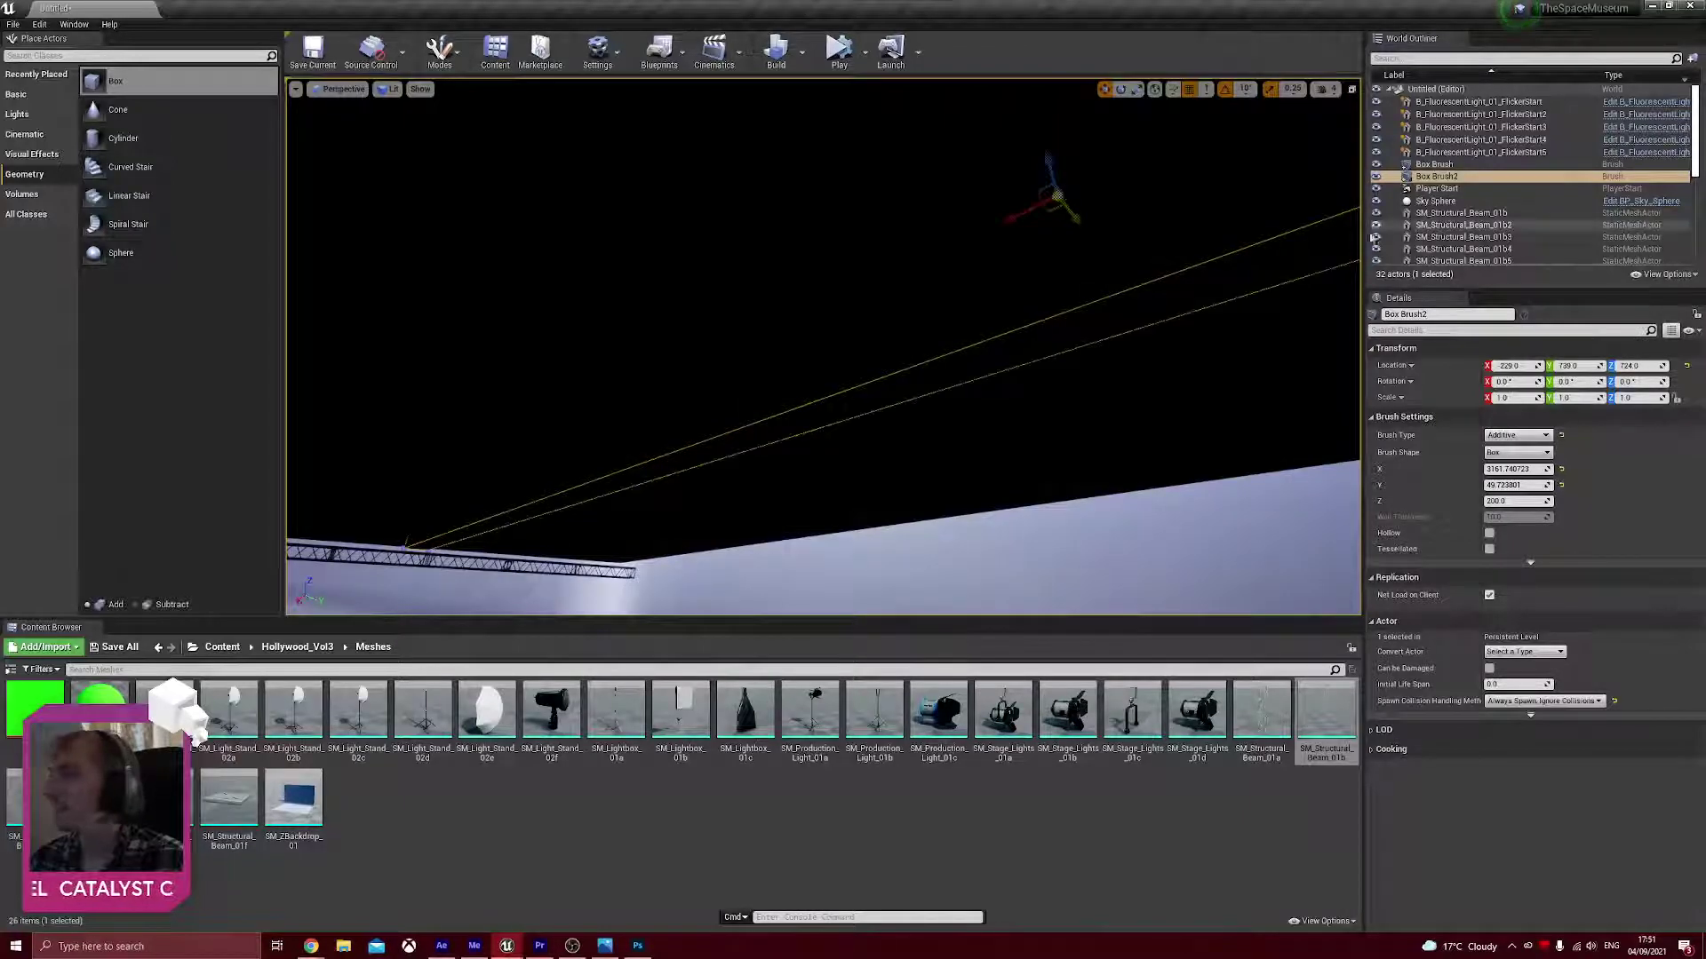
{"action": "left_click", "coordinate": [1518, 435]}
{"action": "left_click", "coordinate": [1510, 462]}
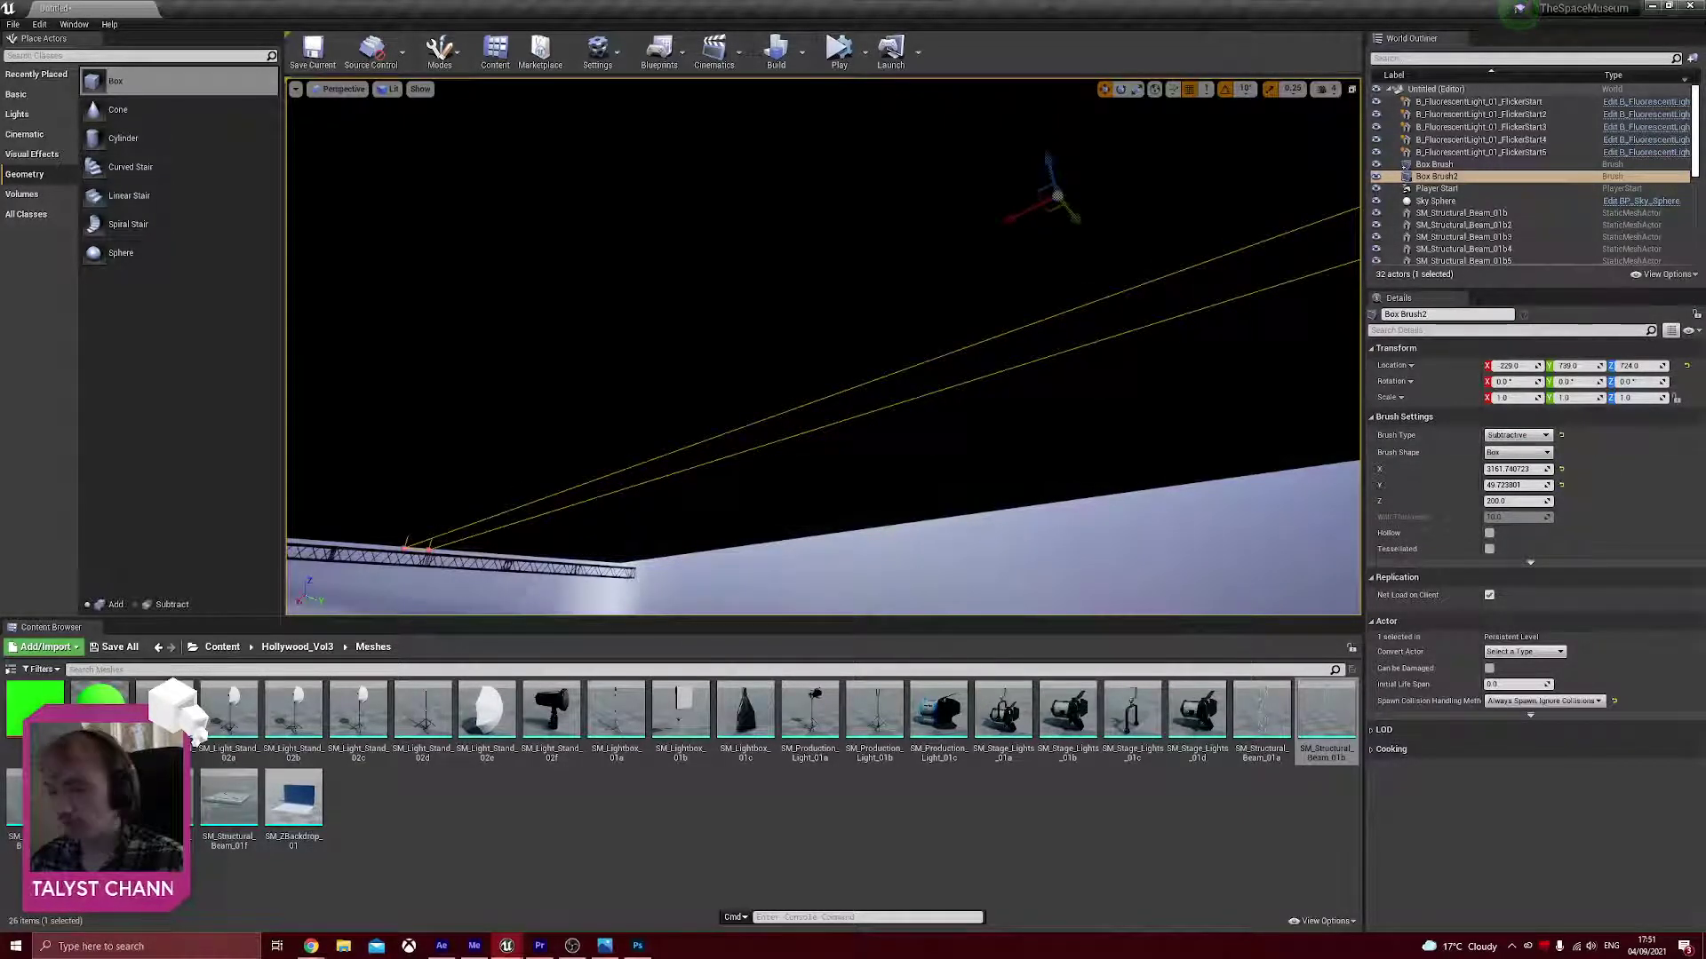
{"action": "left_click", "coordinate": [1144, 520]}
{"action": "right_click_drag", "start_coordinate": [328, 462], "coordinate": [446, 446]}
{"action": "right_click_drag", "start_coordinate": [1094, 501], "coordinate": [1094, 501]}
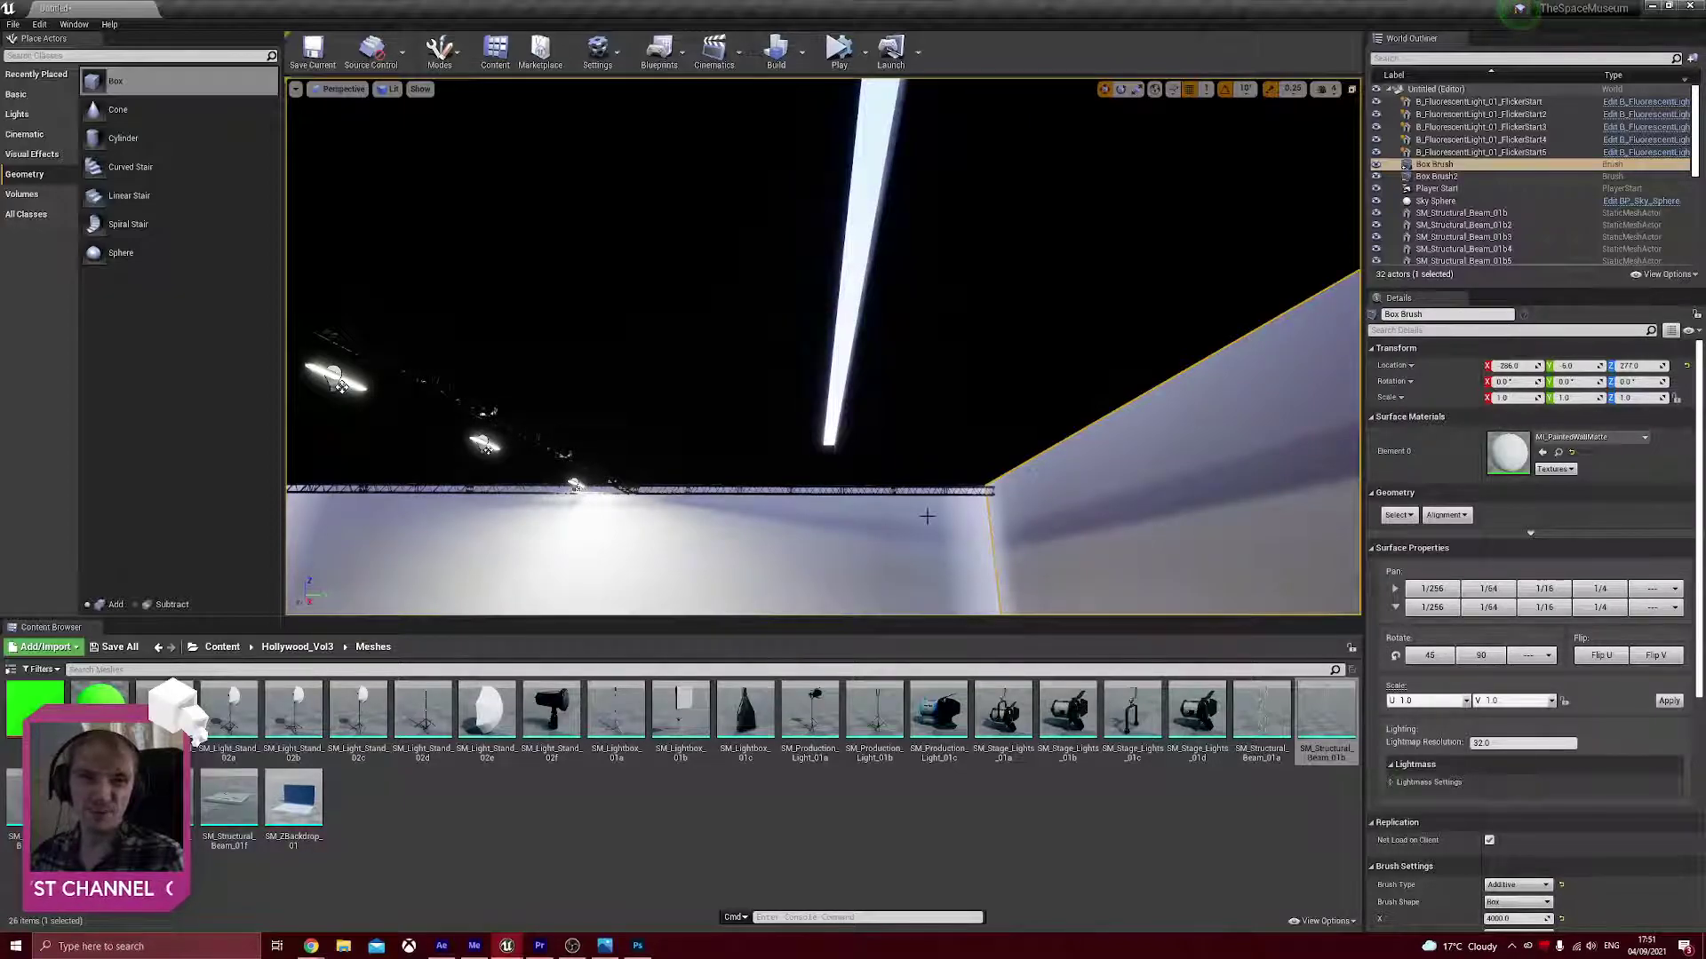
- Duplicate the subtractive slot brush and move the copy along Y to about 501, parallel to the first slot
{"action": "right_click_drag", "start_coordinate": [340, 386], "coordinate": [400, 342]}
{"action": "double_click", "coordinate": [1435, 176]}
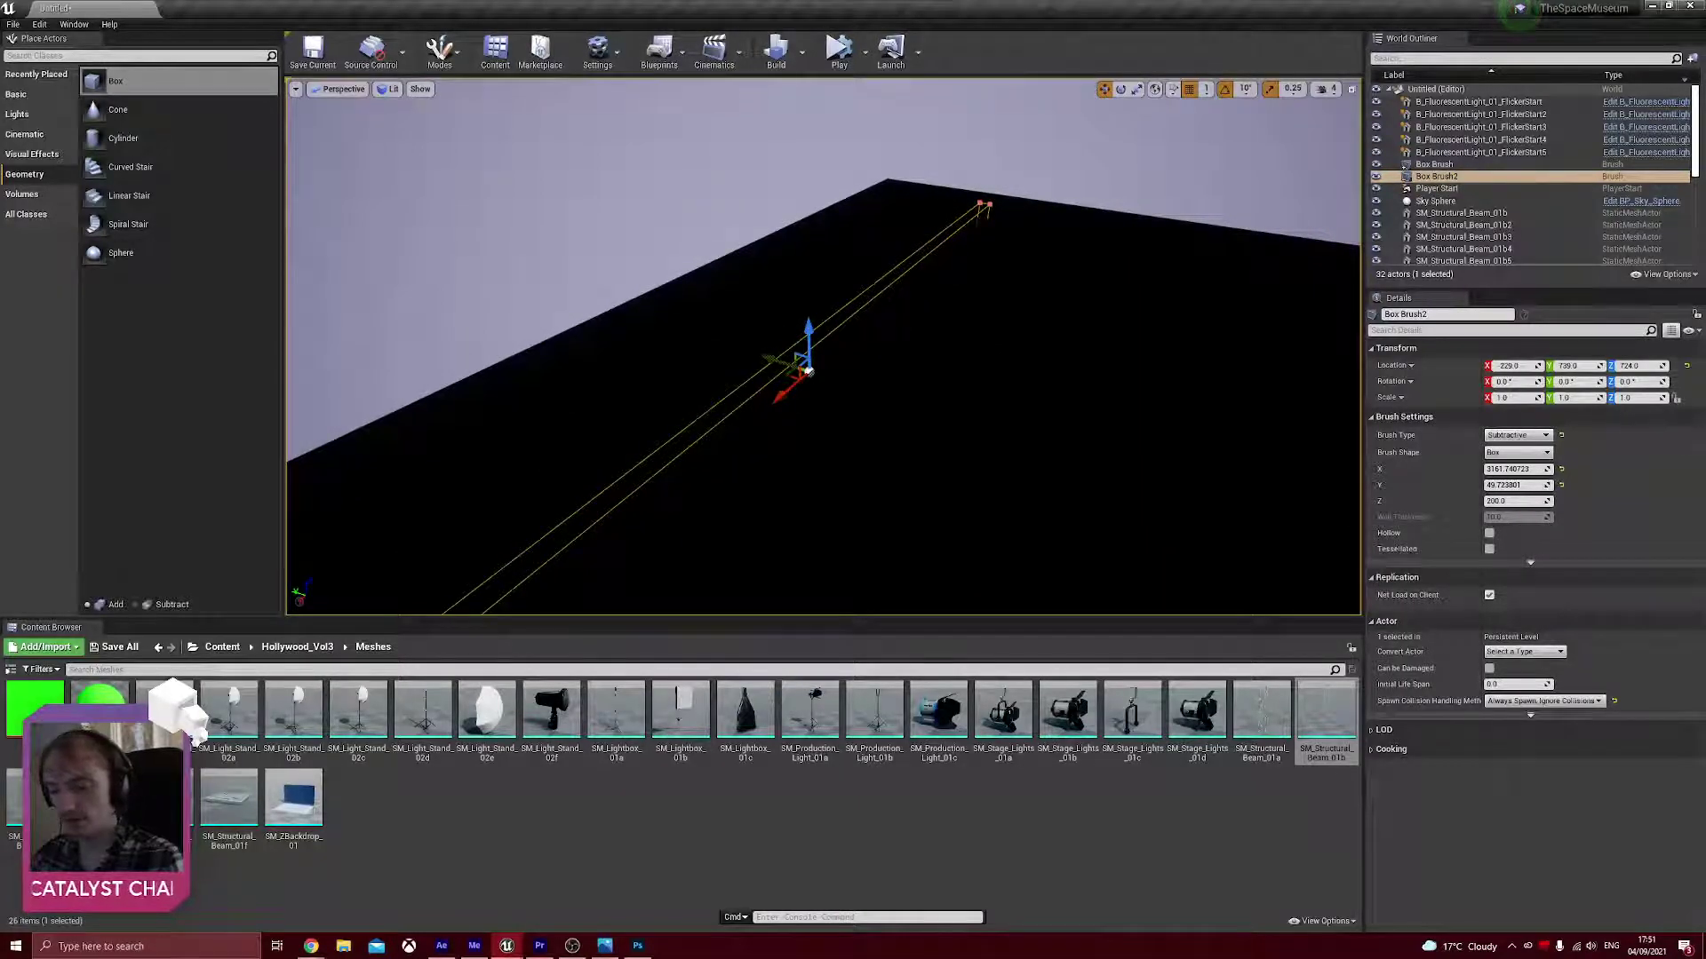
{"action": "key", "text": "ctrl+w"}
{"action": "left_click_drag", "start_coordinate": [768, 355], "coordinate": [840, 362]}
{"action": "mouse_move", "coordinate": [841, 362]}
{"action": "right_mouse_down"}
{"action": "mouse_move", "coordinate": [897, 400]}
{"action": "mouse_move", "coordinate": [906, 435]}
{"action": "mouse_move", "coordinate": [937, 400]}
{"action": "mouse_move", "coordinate": [880, 391]}
{"action": "right_mouse_up"}
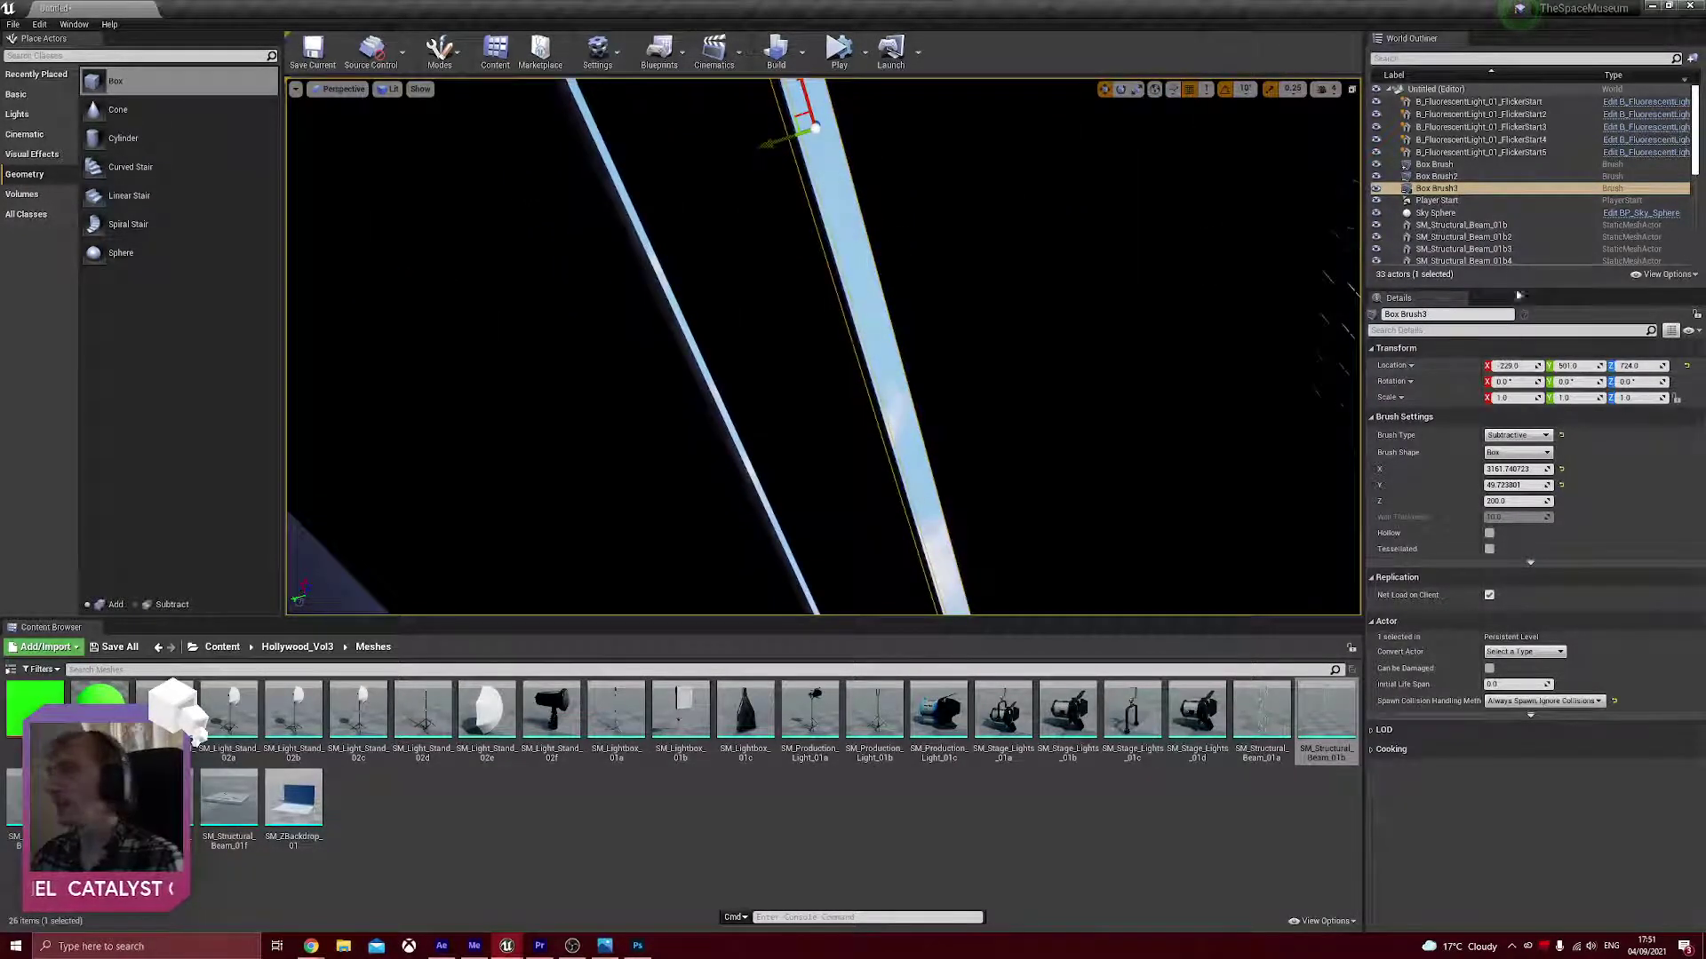
- Select both slot brushes and move them across the roof along Y to about -683 and -921, finishing in Top view
{"action": "left_click", "coordinate": [1436, 176]}
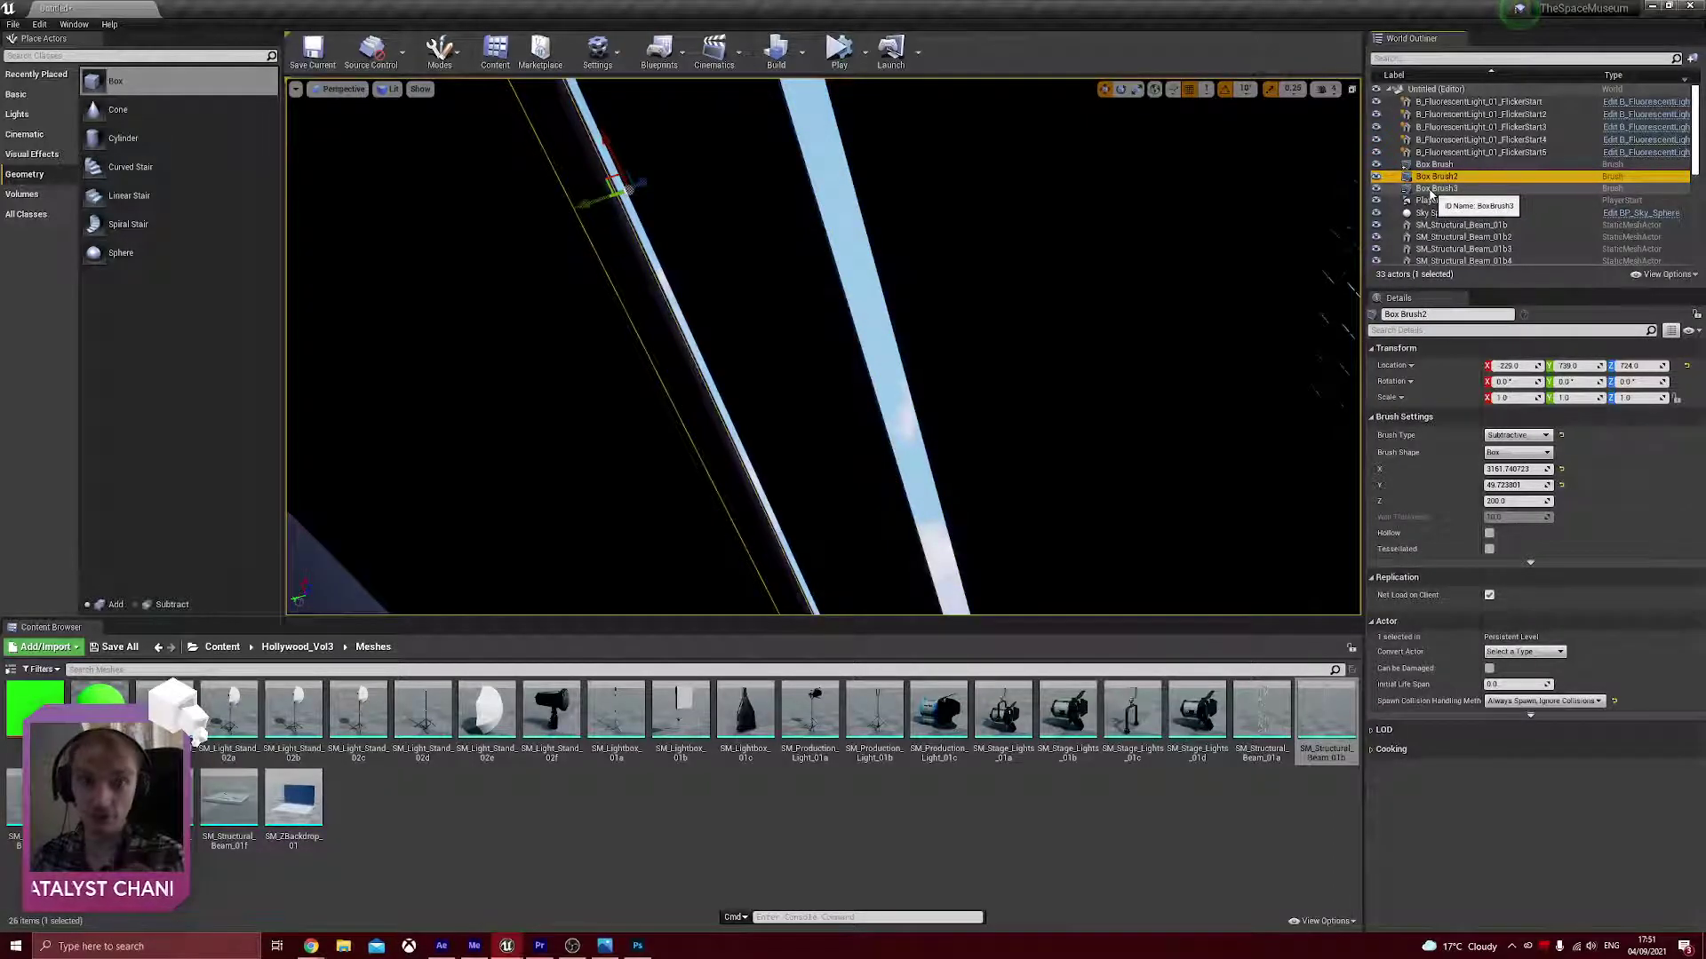
{"action": "left_click", "coordinate": [1439, 189], "text": "ctrl"}
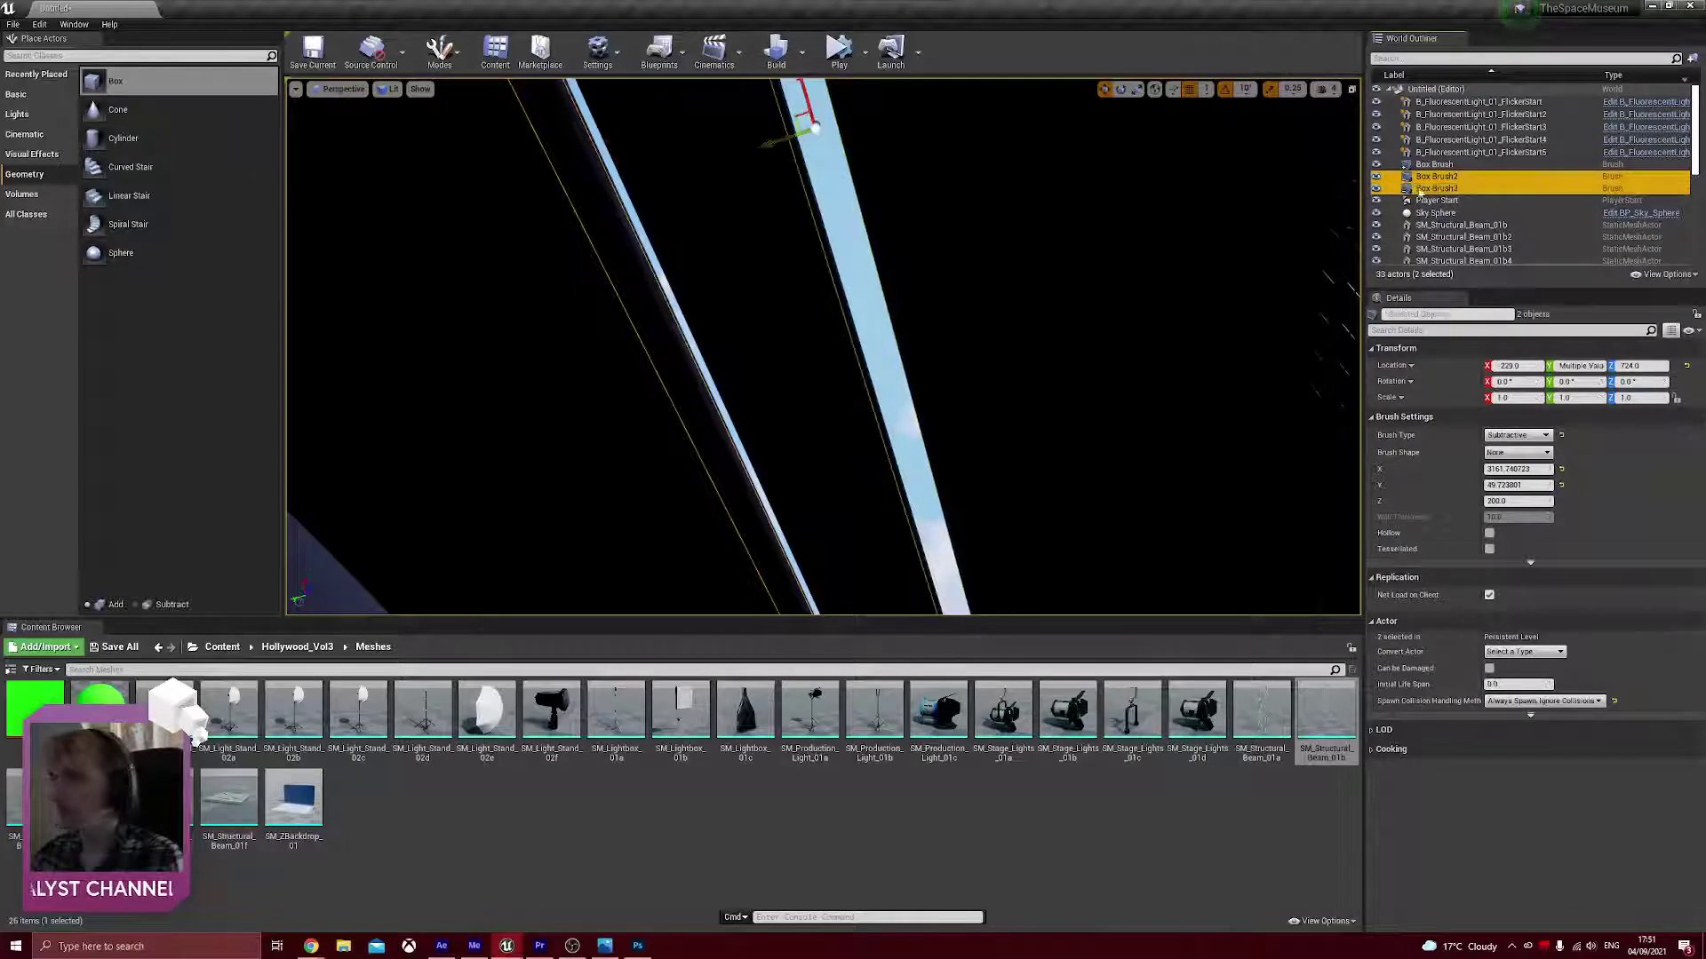
{"action": "right_click_drag", "start_coordinate": [889, 356], "coordinate": [1328, 249]}
{"action": "mouse_move", "coordinate": [658, 106]}
{"action": "left_mouse_down"}
{"action": "mouse_move", "coordinate": [875, 145]}
{"action": "mouse_move", "coordinate": [1289, 173]}
{"action": "left_mouse_up"}
{"action": "right_click_drag", "start_coordinate": [1288, 173], "coordinate": [1332, 160]}
{"action": "right_click_drag", "start_coordinate": [1206, 278], "coordinate": [1111, 205]}
{"action": "left_click_drag", "start_coordinate": [928, 88], "coordinate": [1035, 92]}
{"action": "left_click", "coordinate": [344, 89]}
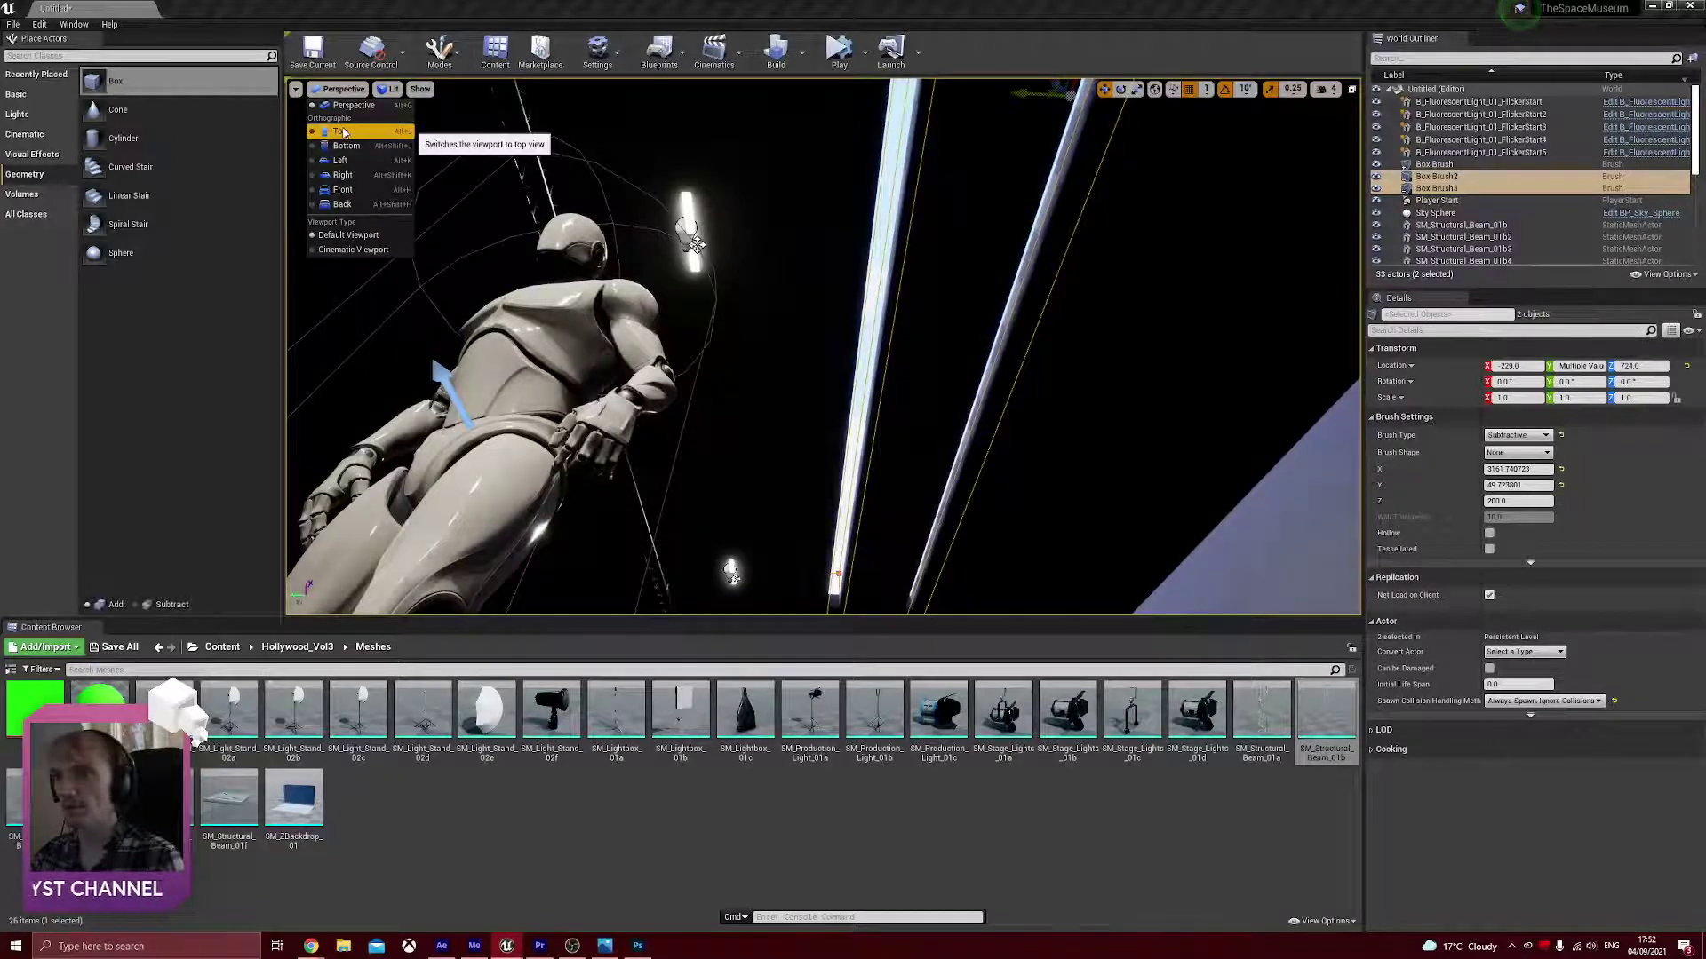
{"action": "left_click", "coordinate": [342, 132]}
{"action": "mouse_move", "coordinate": [746, 286]}
{"action": "left_mouse_down"}
{"action": "mouse_move", "coordinate": [743, 236]}
{"action": "mouse_move", "coordinate": [742, 256]}
{"action": "left_mouse_up"}
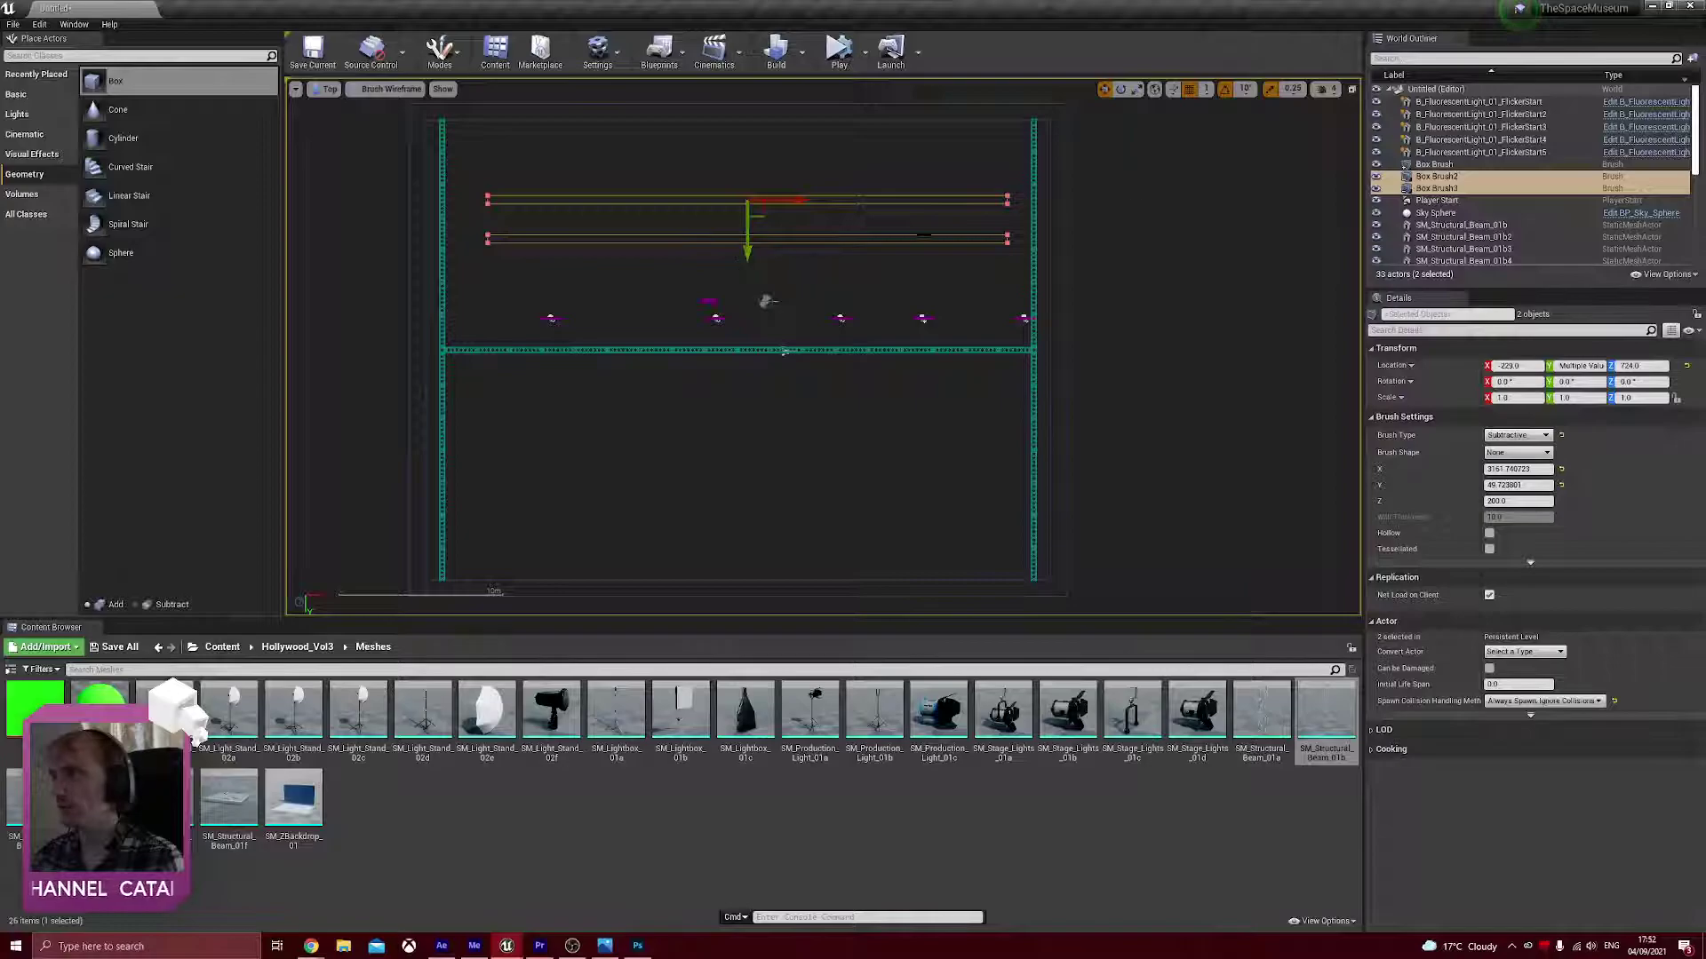
- Duplicate the pair of slot brushes and move the copies along Y past the central beam, the outer one at about 838
{"action": "left_click", "coordinate": [1432, 165]}
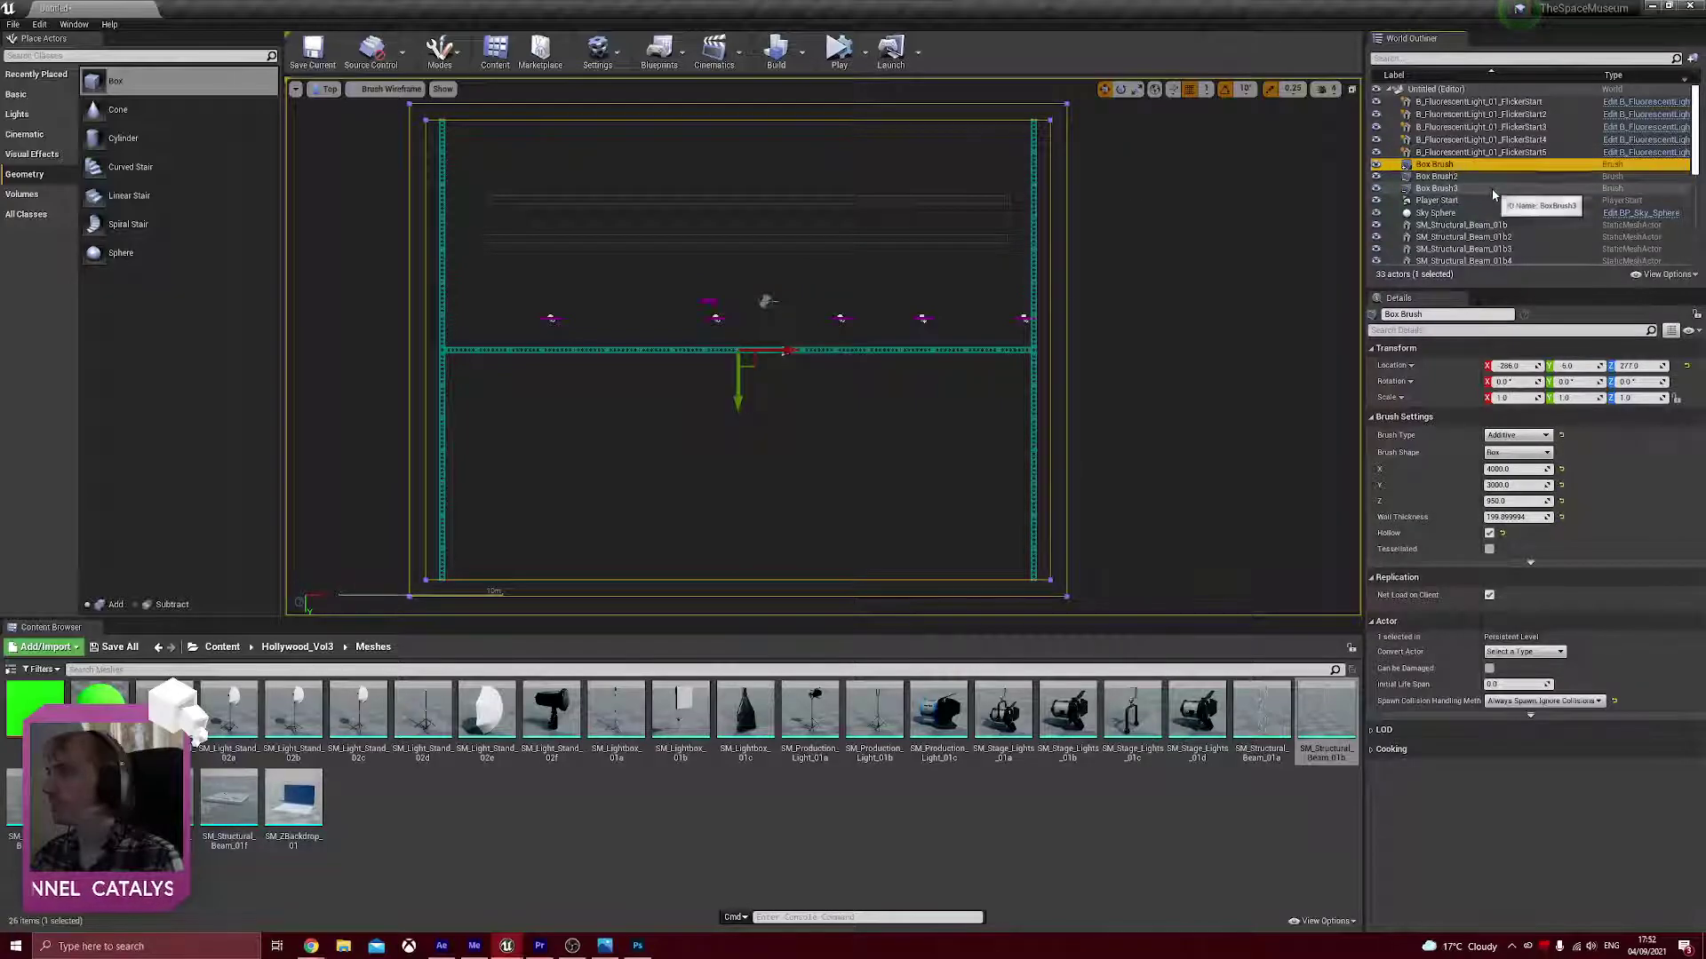
{"action": "scroll", "coordinate": [1497, 200], "scroll_direction": "down", "scroll_amount": 5}
{"action": "scroll", "coordinate": [1508, 220], "scroll_direction": "up", "scroll_amount": 5}
{"action": "left_click", "coordinate": [1435, 177]}
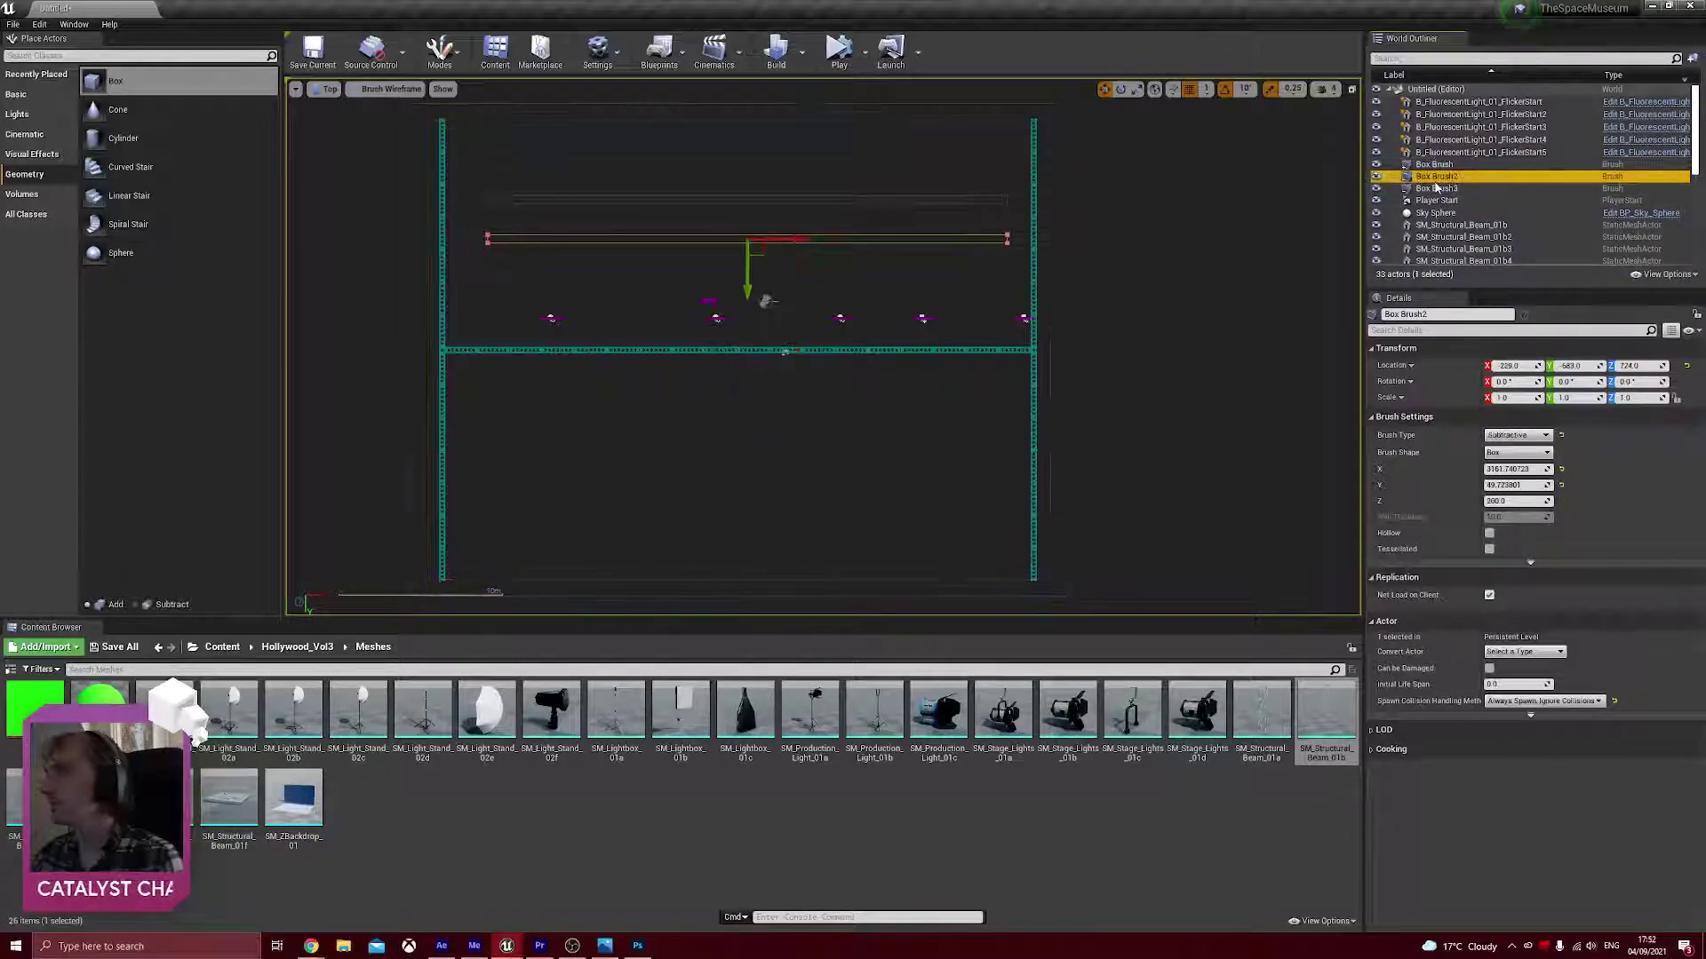
{"action": "left_click", "coordinate": [1442, 189], "text": "ctrl"}
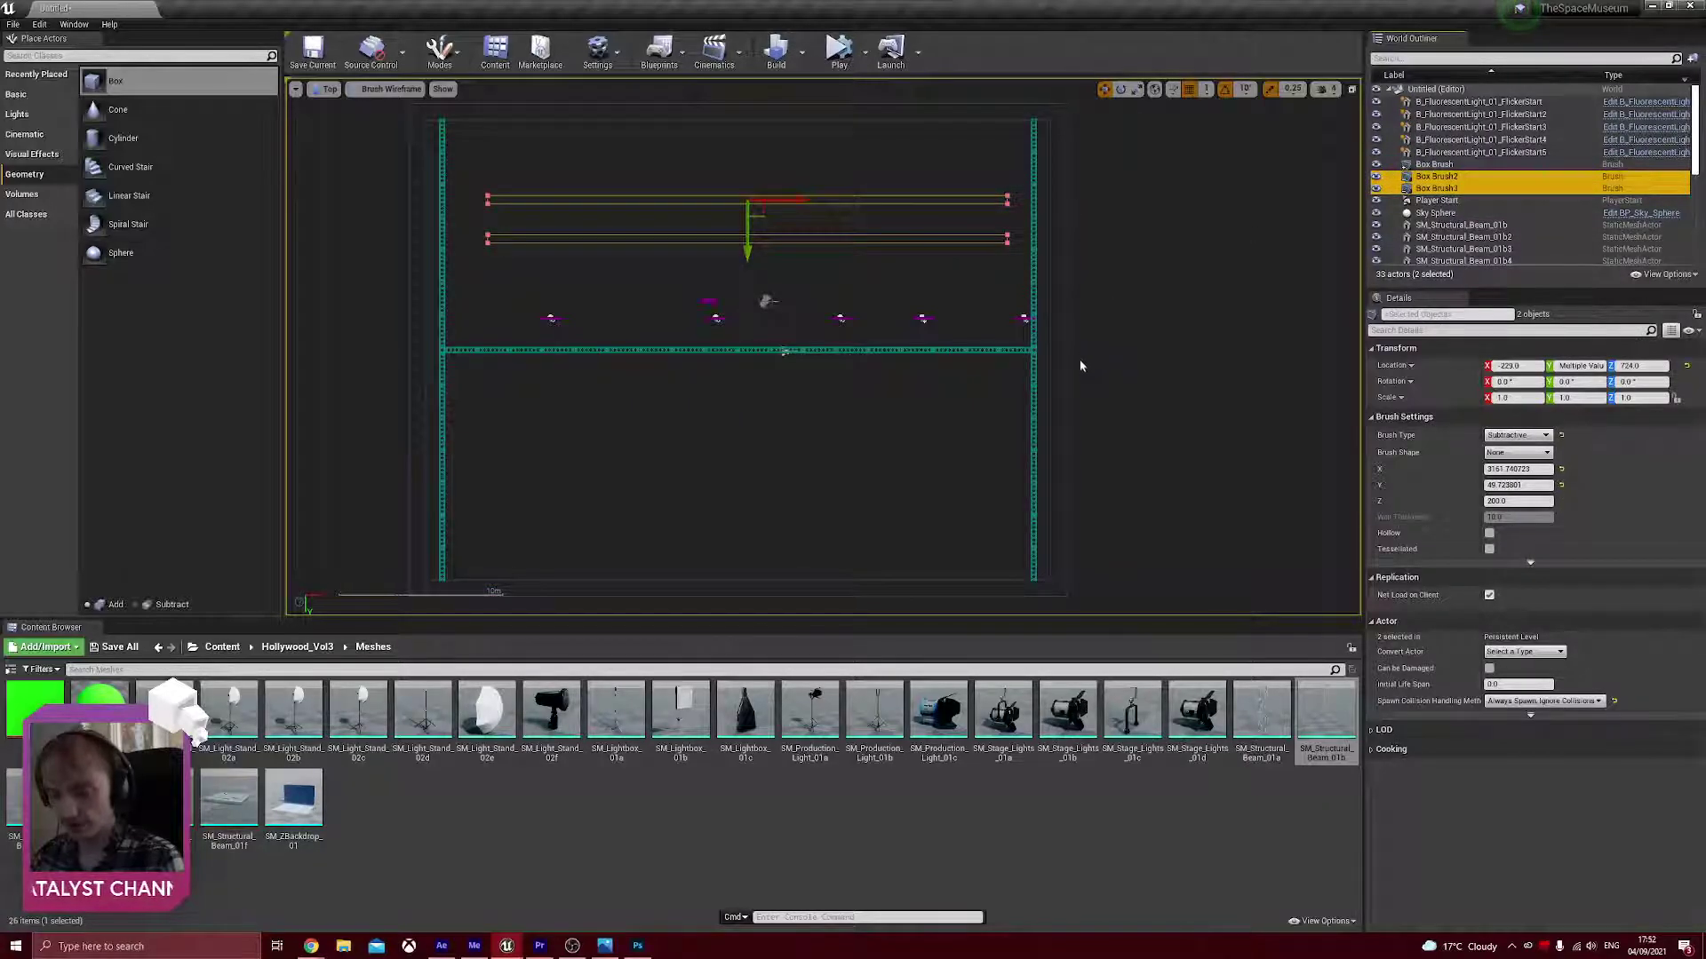
{"action": "key", "text": "ctrl+w"}
{"action": "left_click_drag", "start_coordinate": [748, 254], "coordinate": [754, 505]}
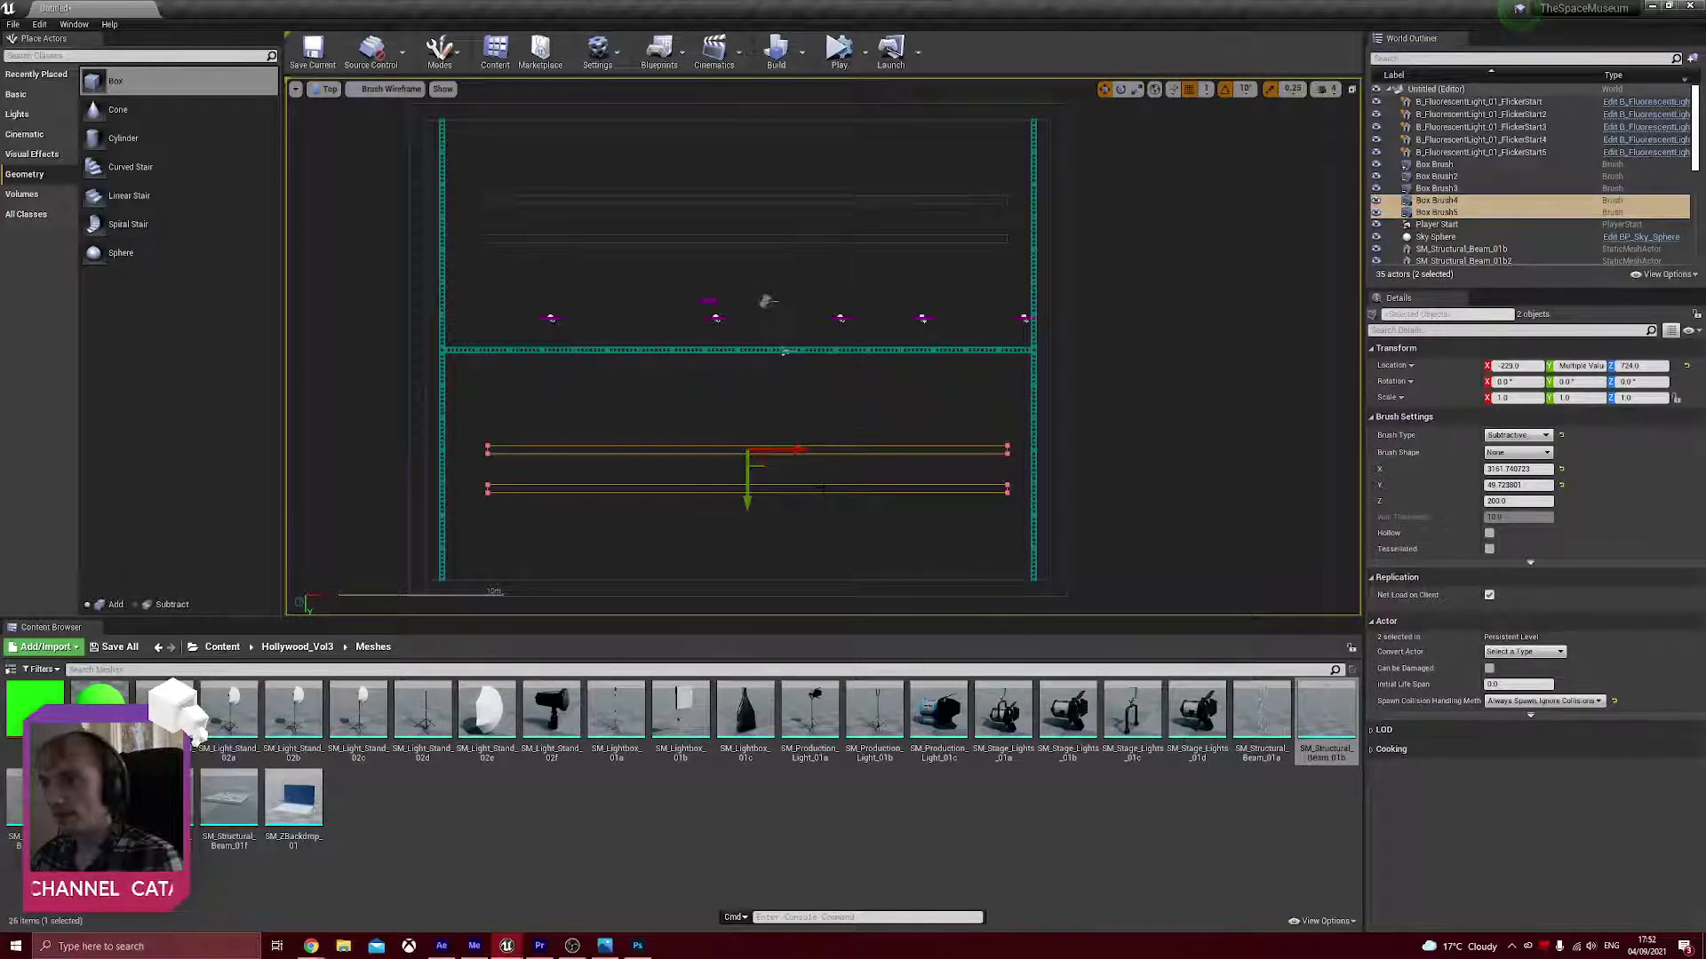
{"action": "left_click", "coordinate": [1134, 481]}
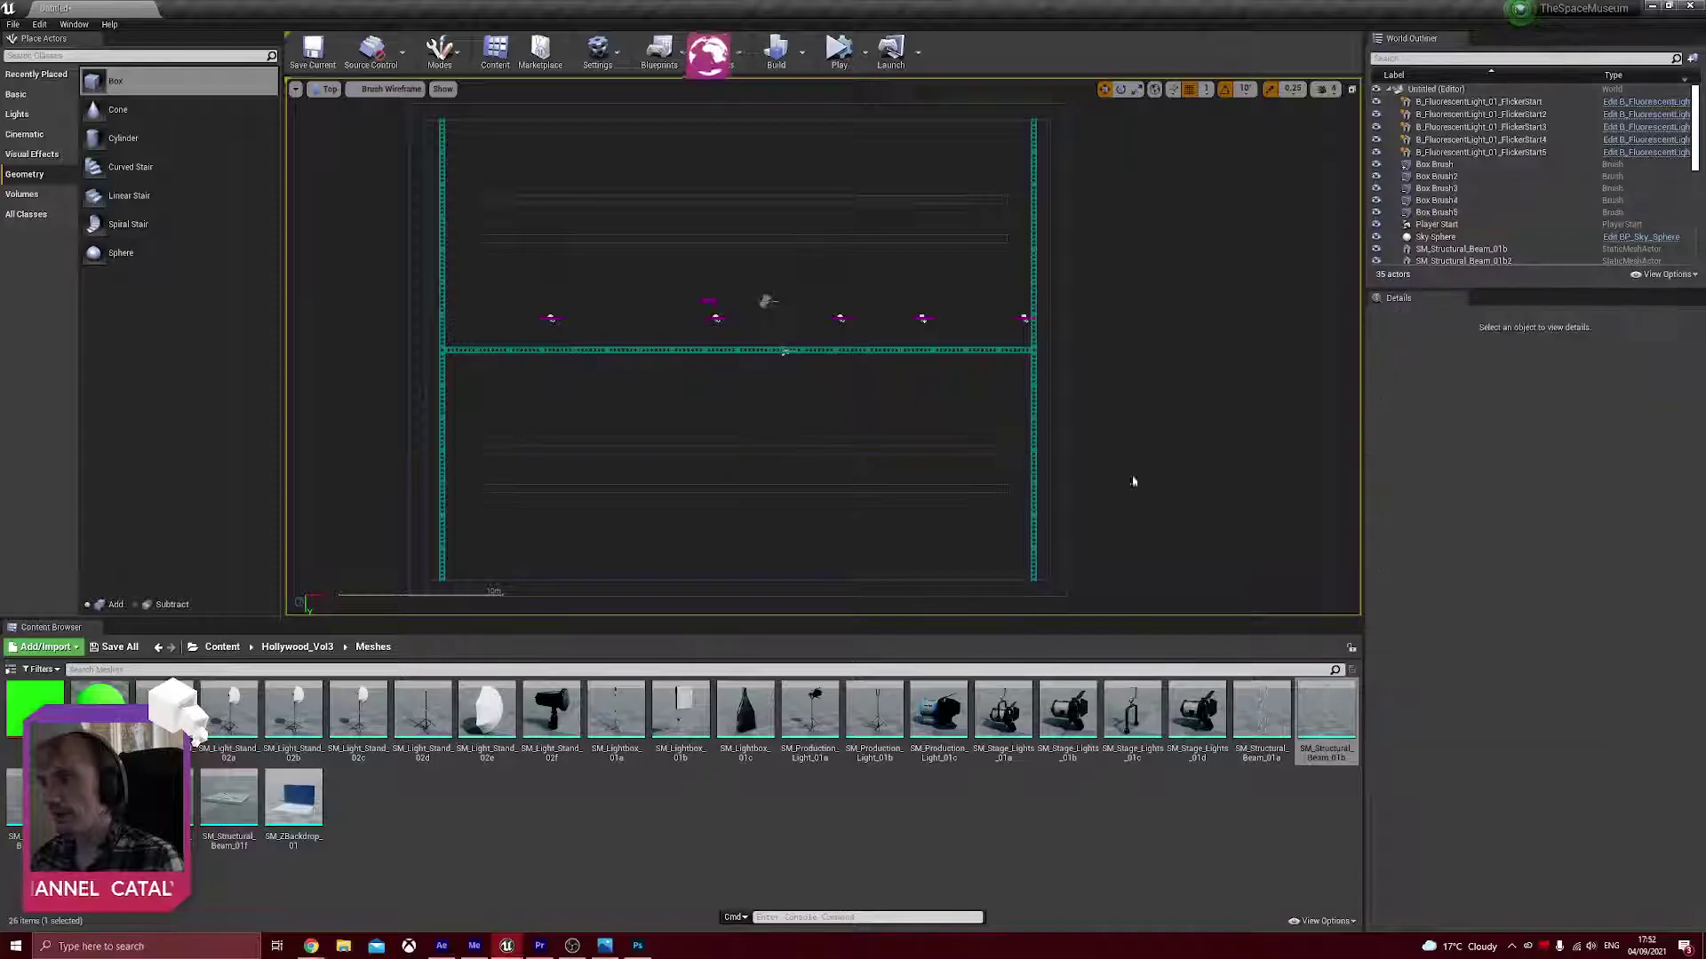
- Duplicate the slot brush at Y 838 and move the copy outward along Y to about 1077
{"action": "left_click", "coordinate": [989, 494]}
{"action": "key", "text": "ctrl+w"}
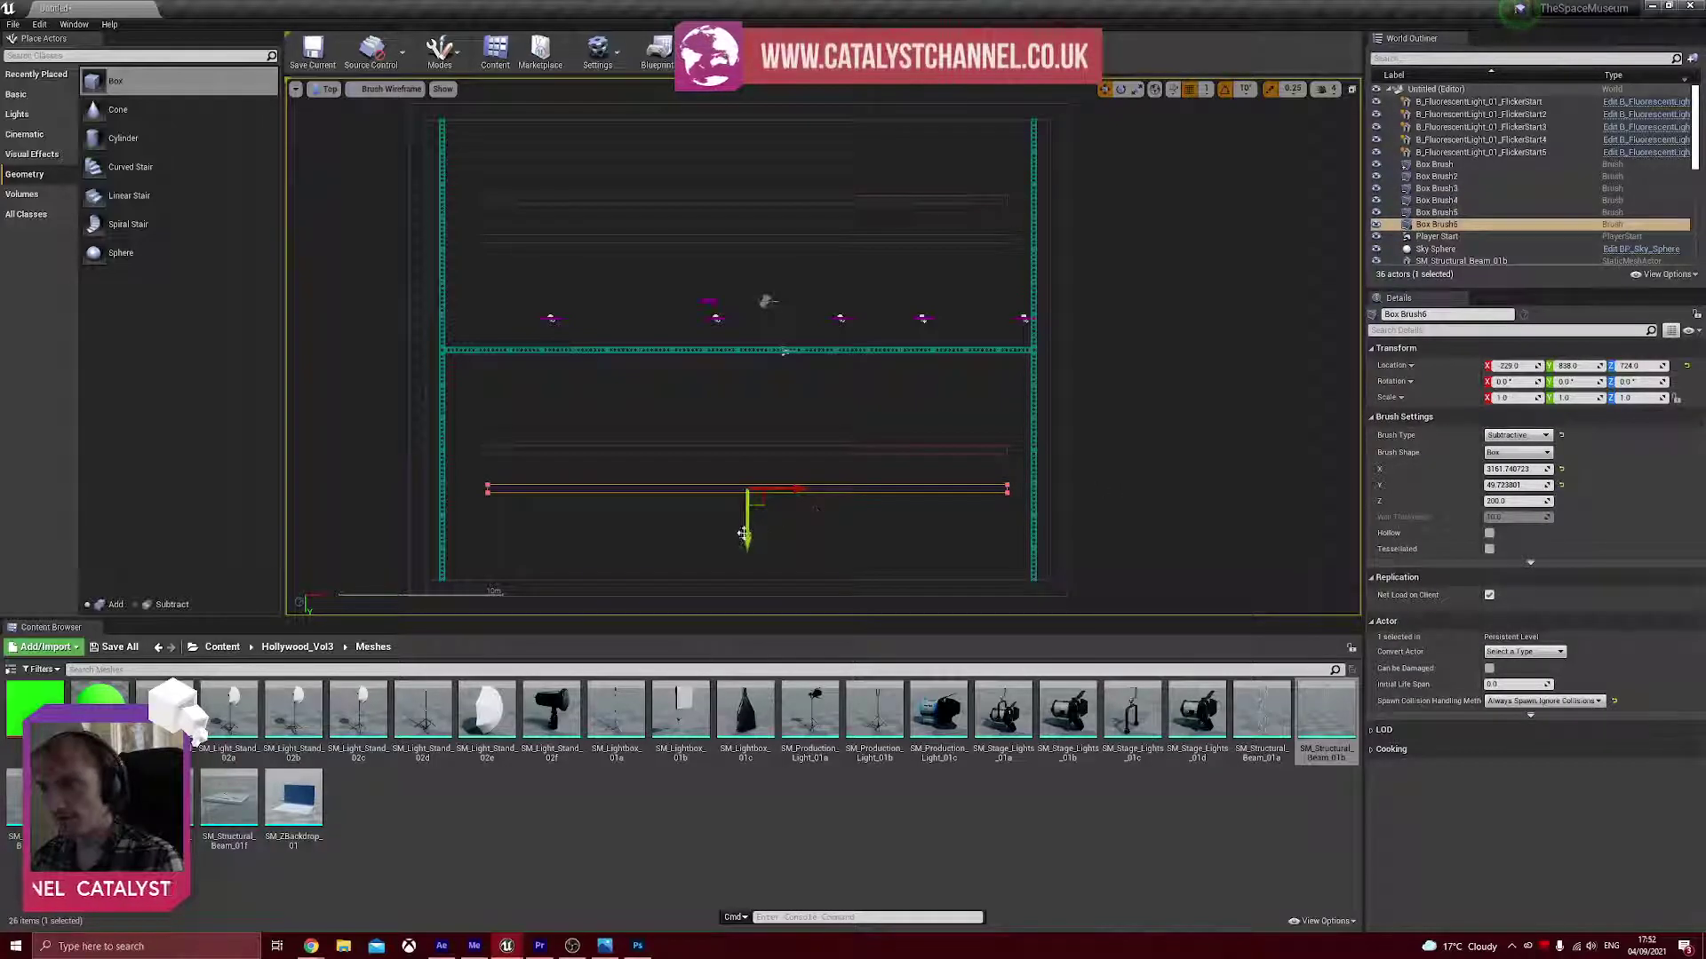
{"action": "left_click_drag", "start_coordinate": [746, 540], "coordinate": [758, 580]}
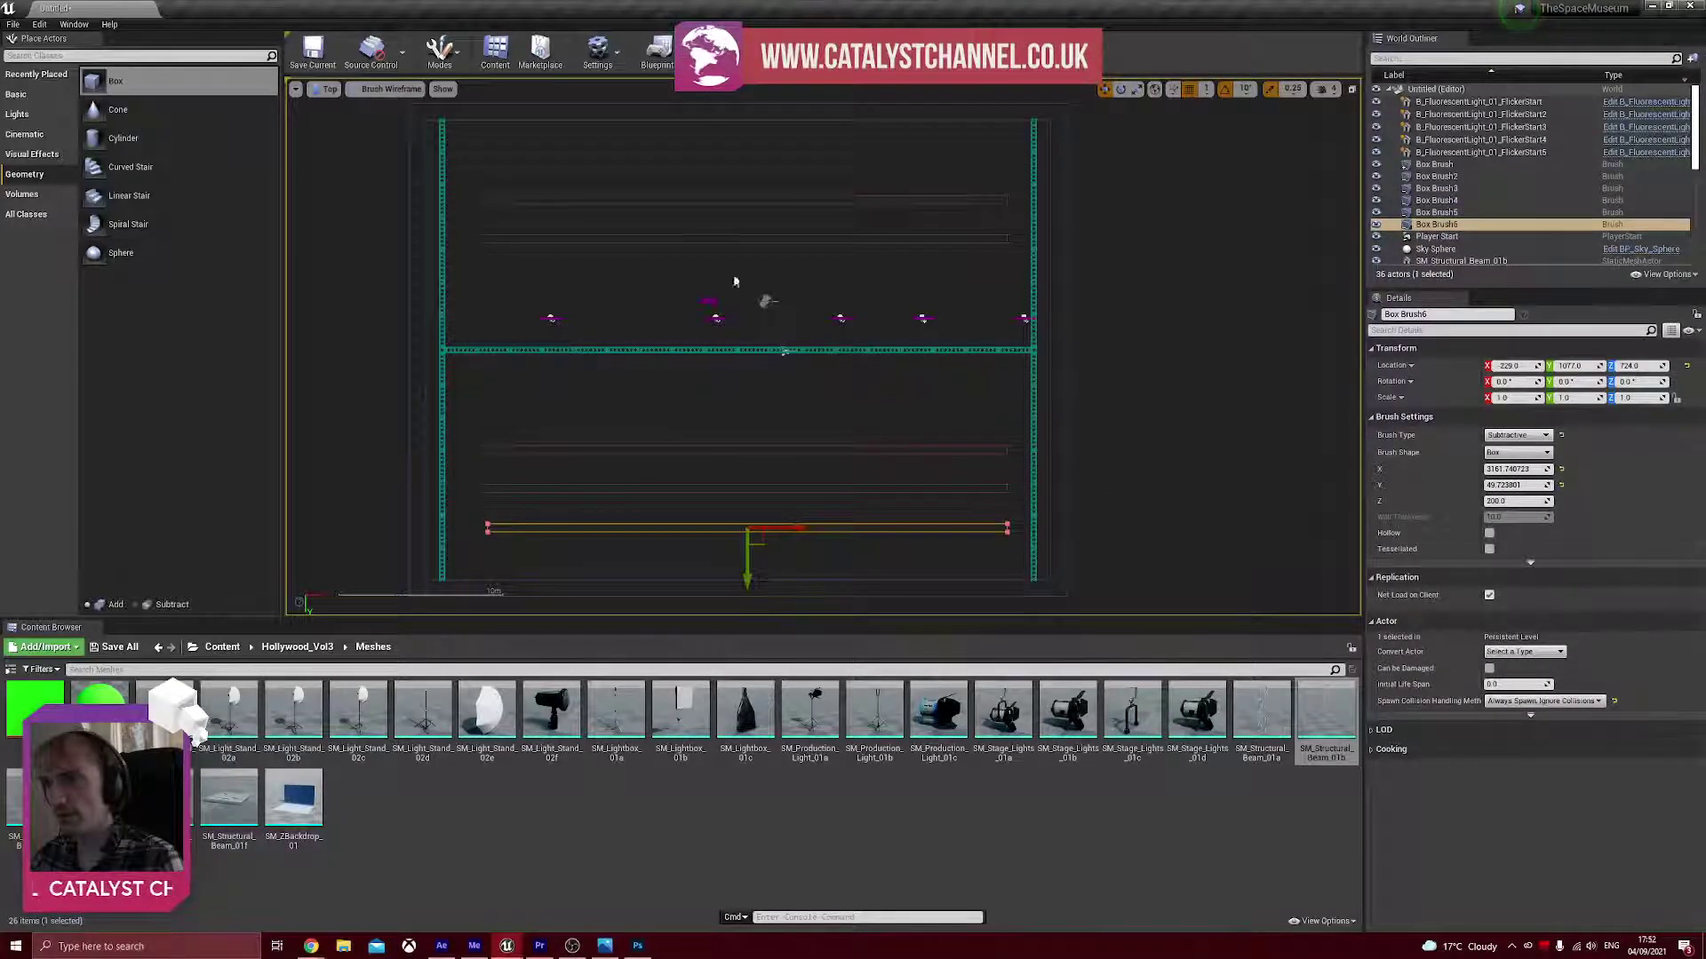
- Duplicate the slot brush at Y -921, move the copy outward along Y to about -1156, and clear the selection
{"action": "left_click", "coordinate": [698, 201]}
{"action": "key", "text": "ctrl+w"}
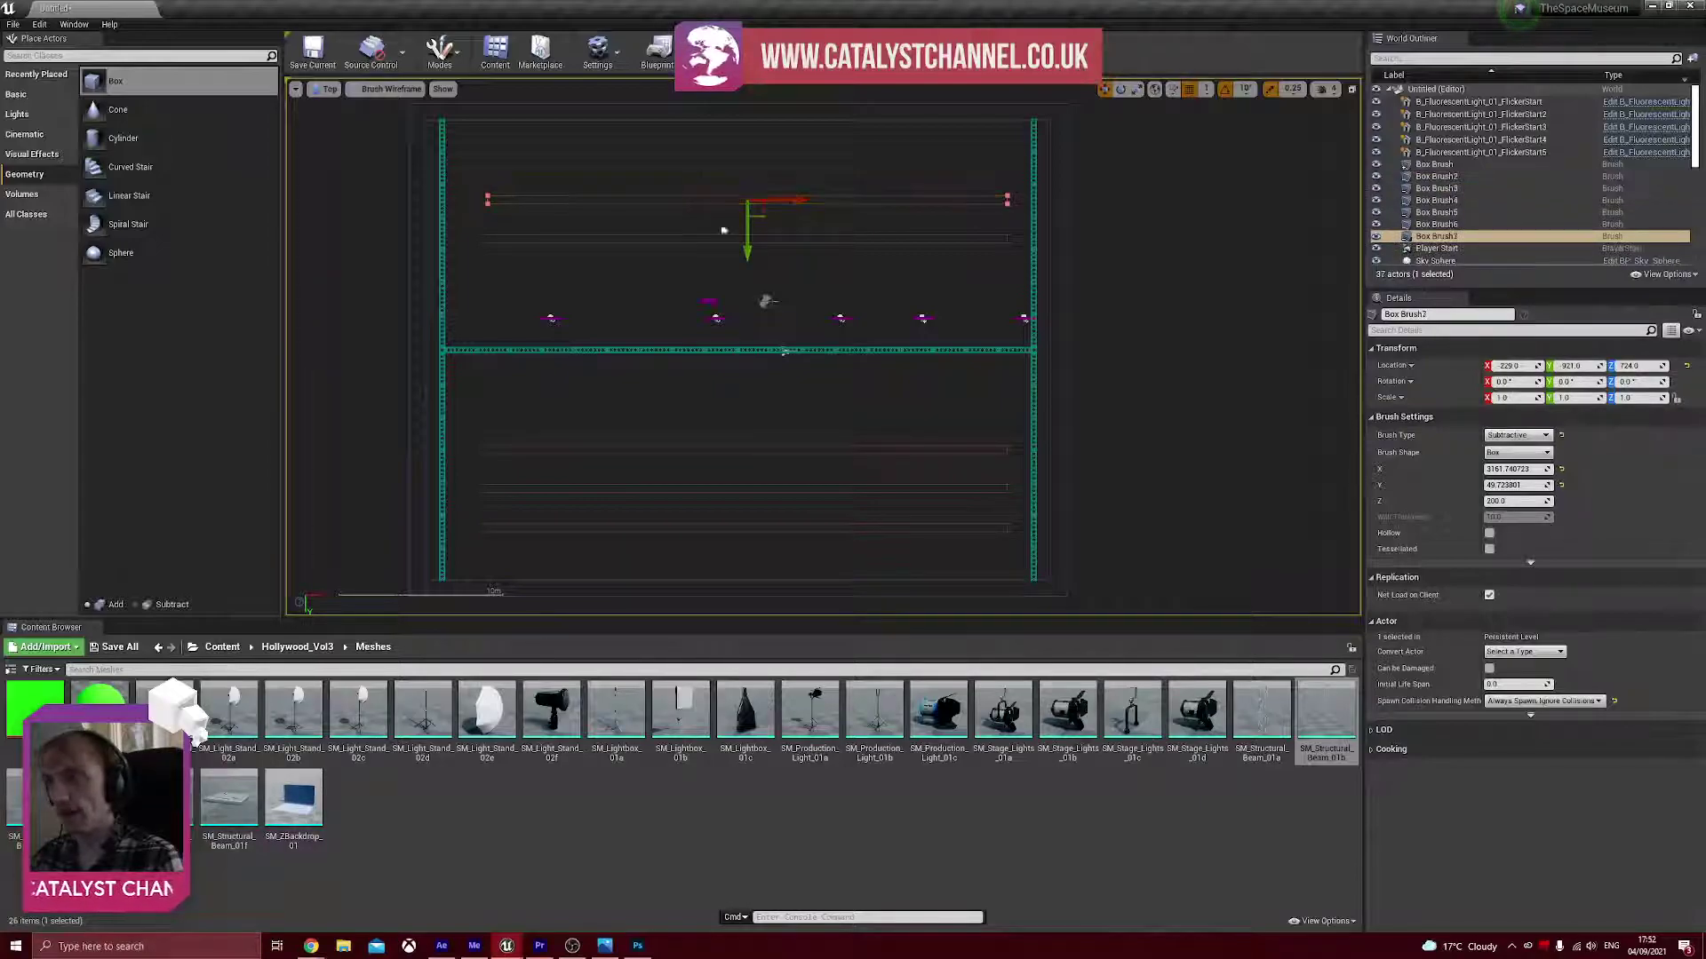
{"action": "left_click_drag", "start_coordinate": [748, 255], "coordinate": [733, 215]}
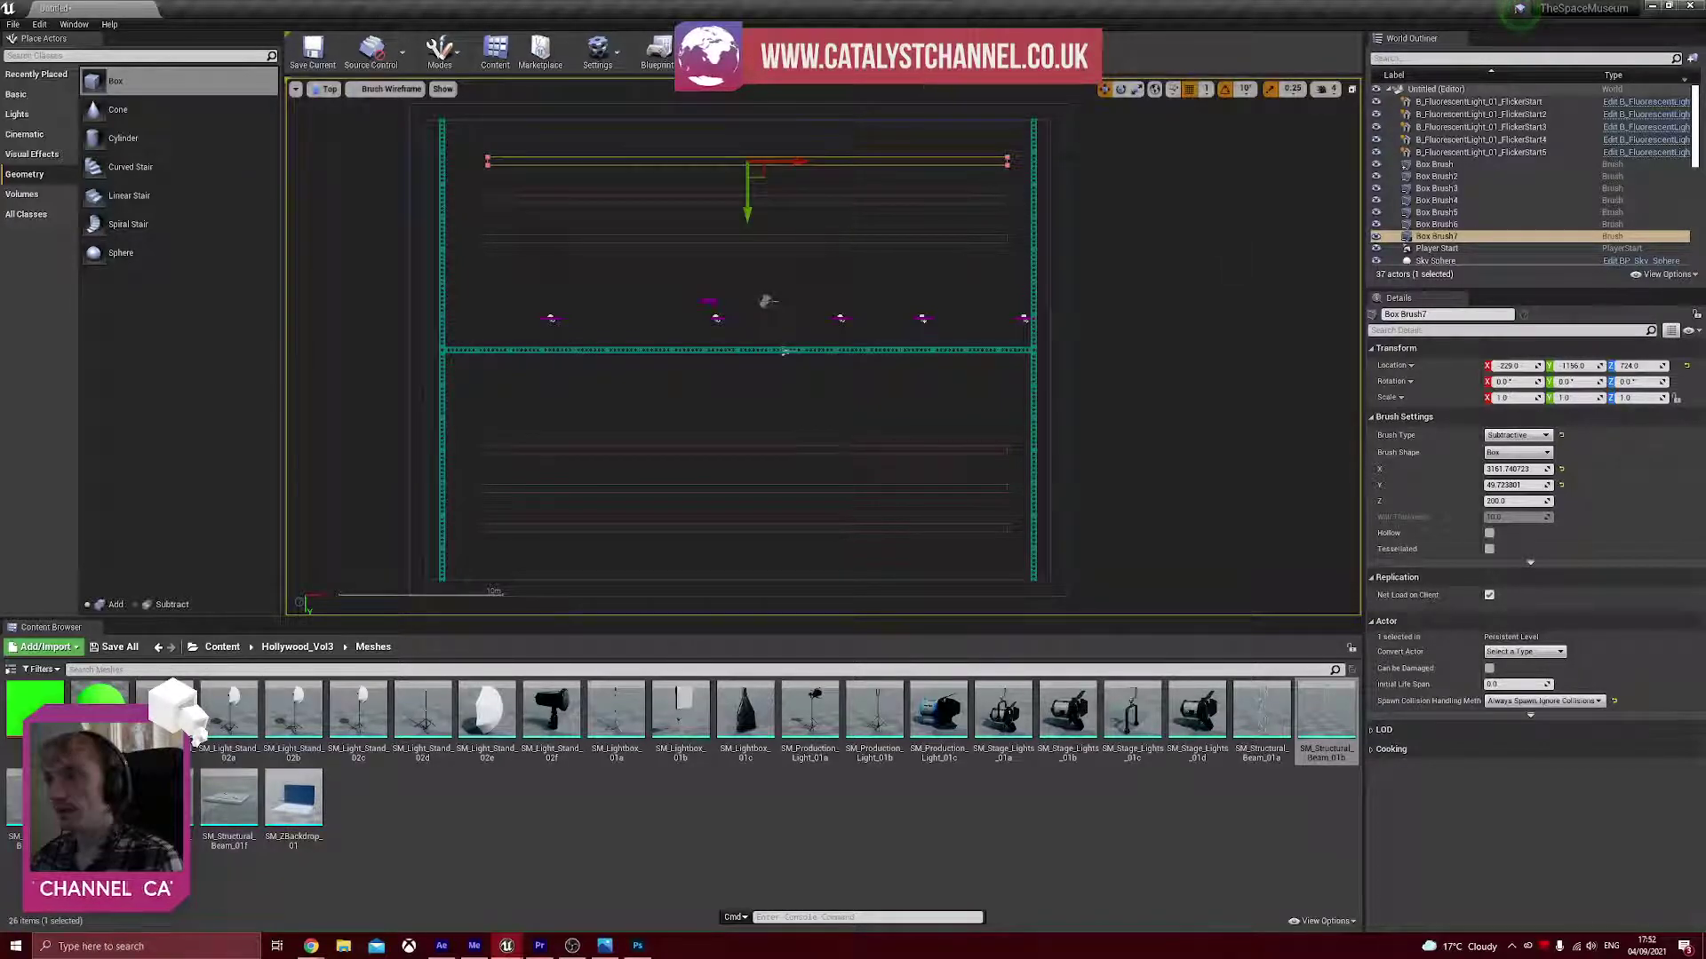
{"action": "left_click", "coordinate": [1068, 182]}
{"action": "left_click", "coordinate": [1186, 222]}
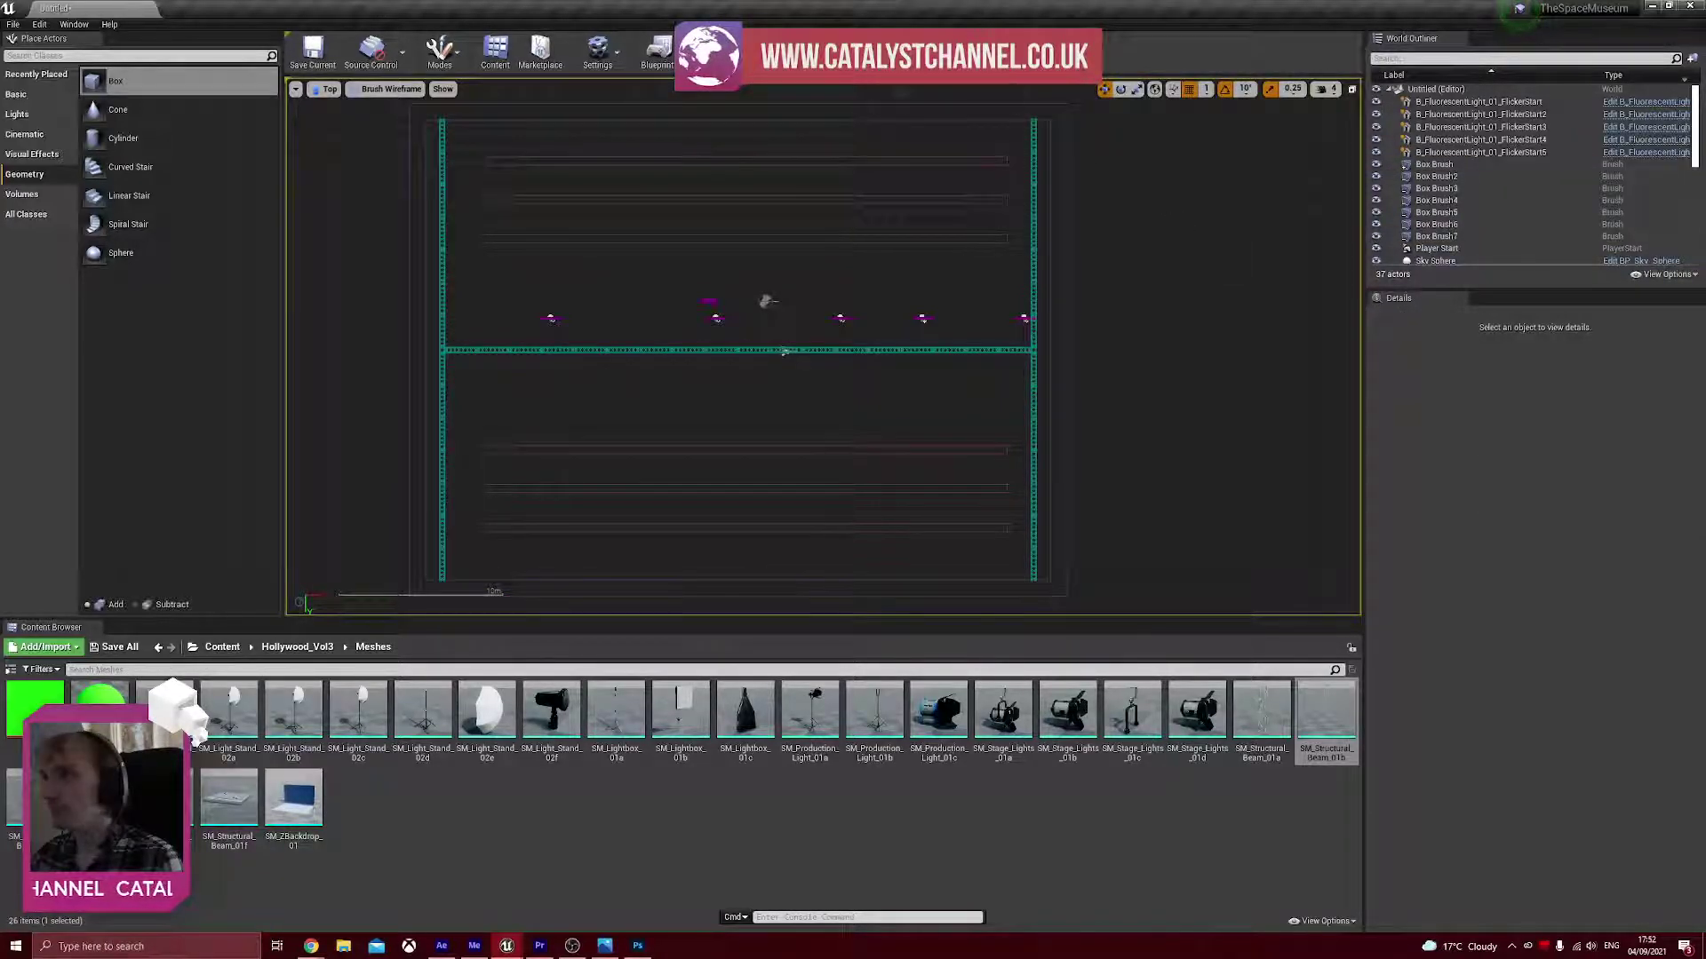
- Return to Perspective view, select all five fluorescent lights inside the room, and set their Max Intensity to 300
{"action": "left_click", "coordinate": [329, 90]}
{"action": "left_click", "coordinate": [341, 108]}
{"action": "right_click_drag", "start_coordinate": [693, 254], "coordinate": [839, 310]}
{"action": "key", "text": "w"}
{"action": "left_click", "coordinate": [550, 269]}
{"action": "left_click", "coordinate": [1049, 220], "text": "ctrl"}
{"action": "right_click_drag", "start_coordinate": [1049, 220], "coordinate": [1213, 227]}
{"action": "left_click", "coordinate": [946, 207], "text": "ctrl"}
{"action": "left_click", "coordinate": [1195, 212], "text": "ctrl"}
{"action": "left_click", "coordinate": [1213, 226], "text": "ctrl"}
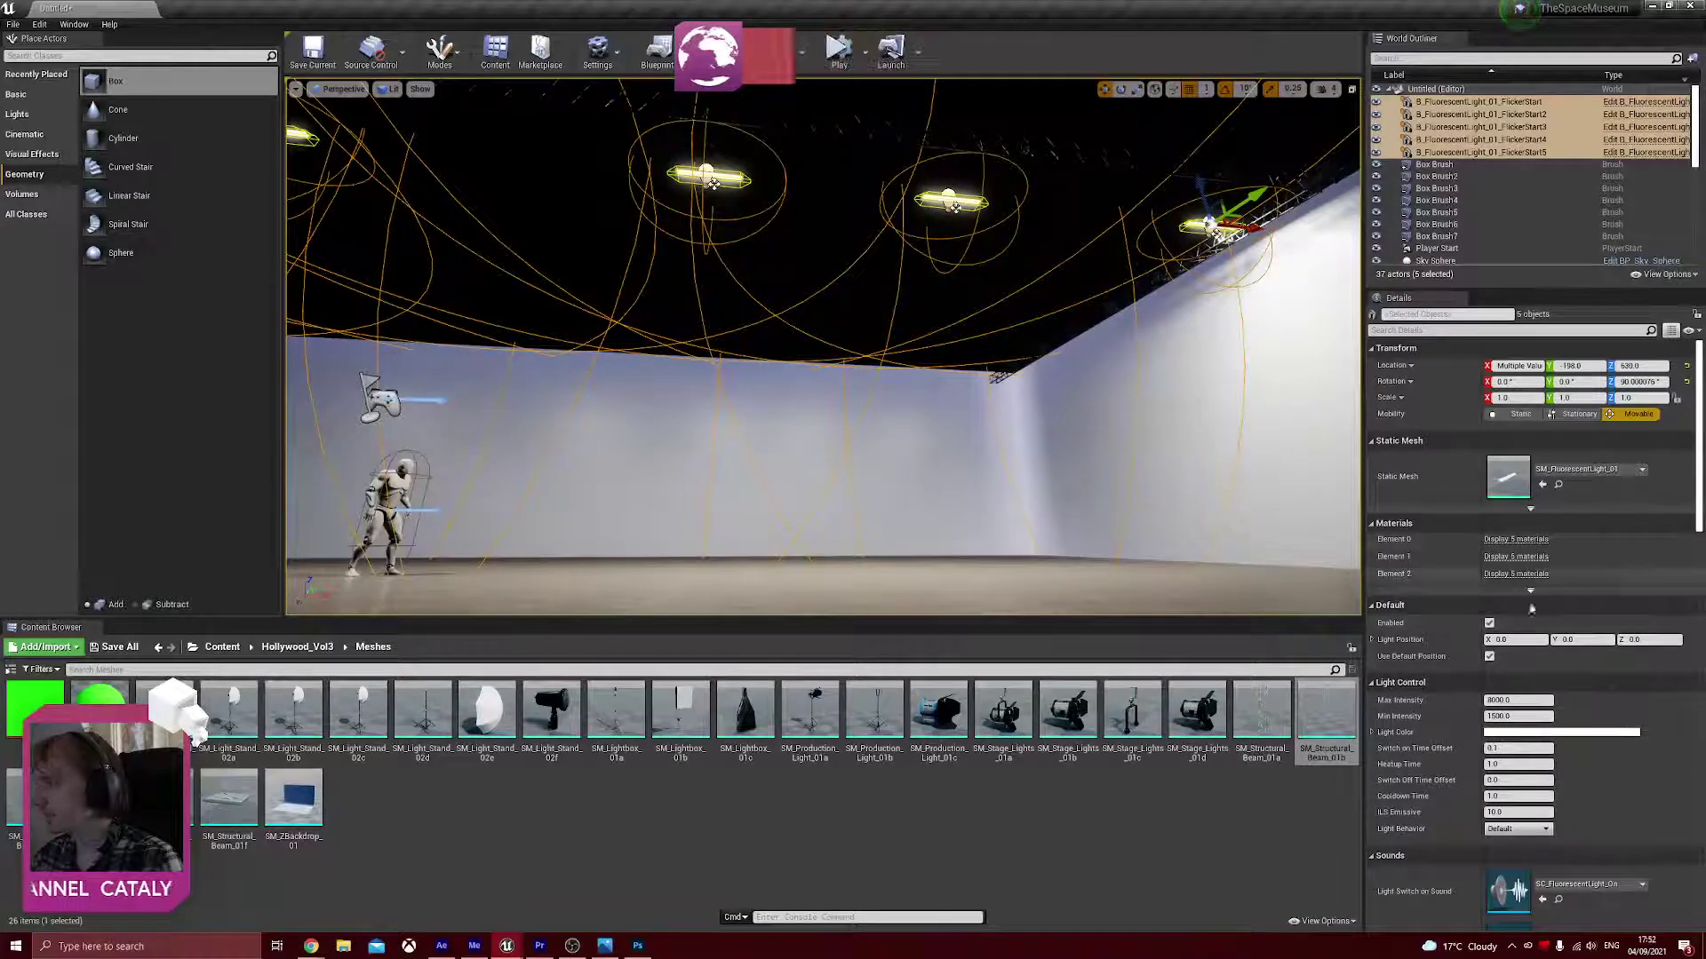
{"action": "type", "text": "300"}
{"action": "key", "text": "Return"}
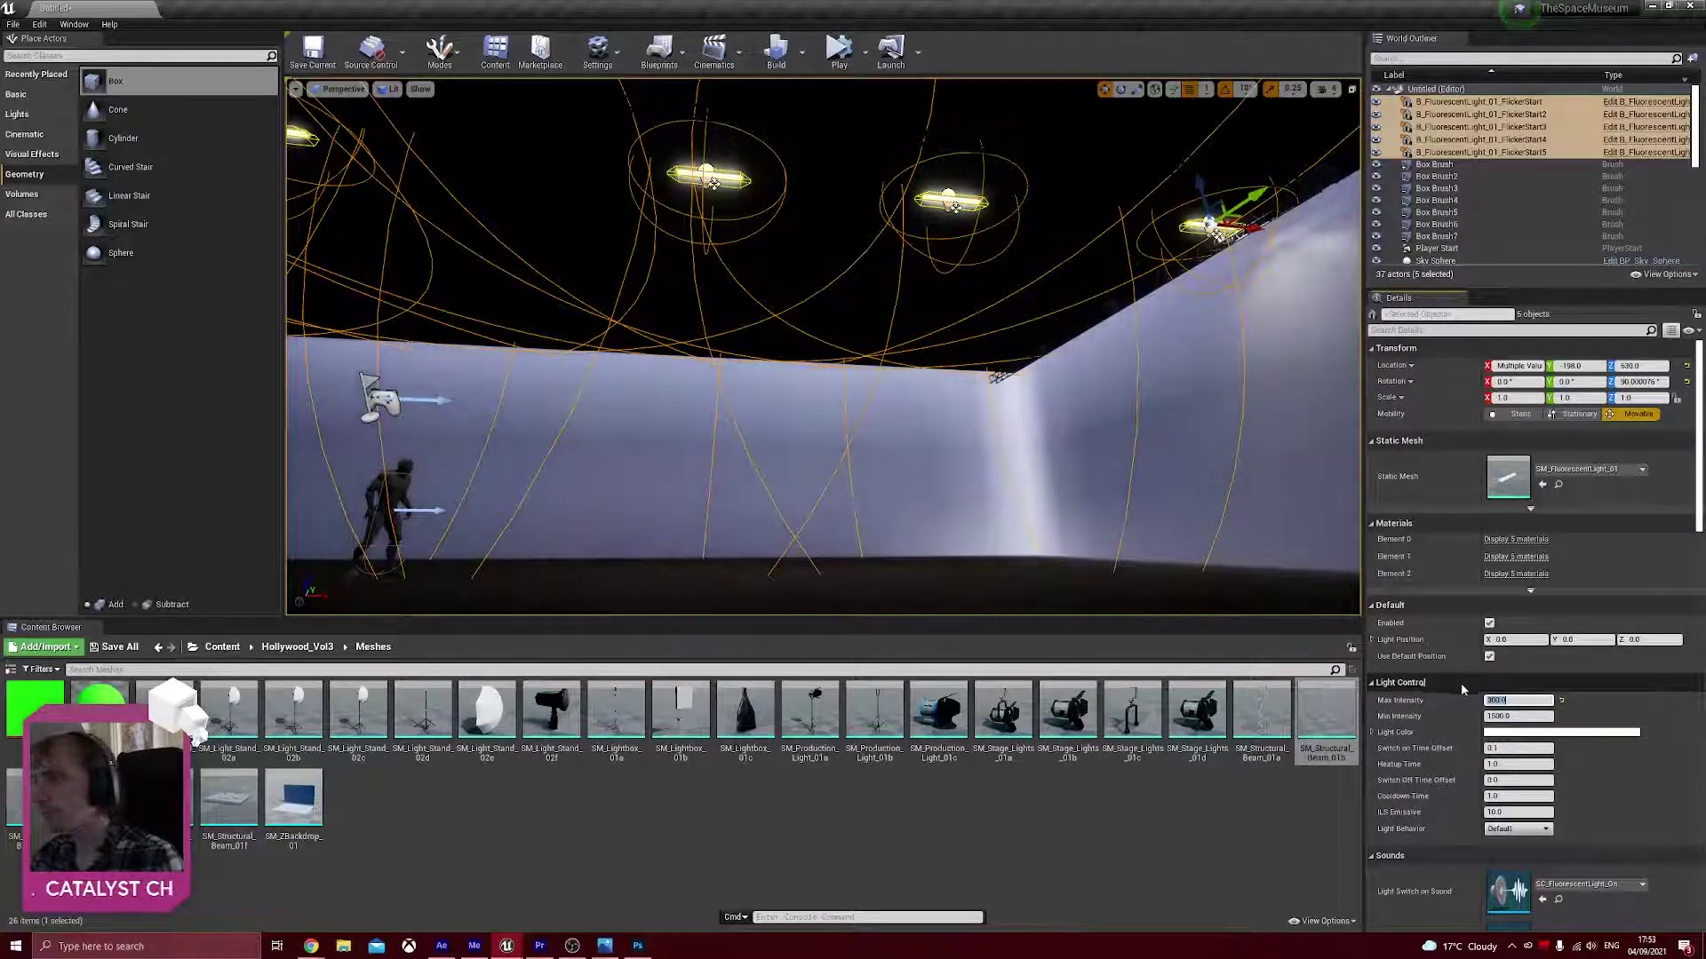
- Set the five fluorescent lights' Max Intensity to 2000 and raise them slightly along Z
{"action": "right_click_drag", "start_coordinate": [1230, 409], "coordinate": [1081, 276]}
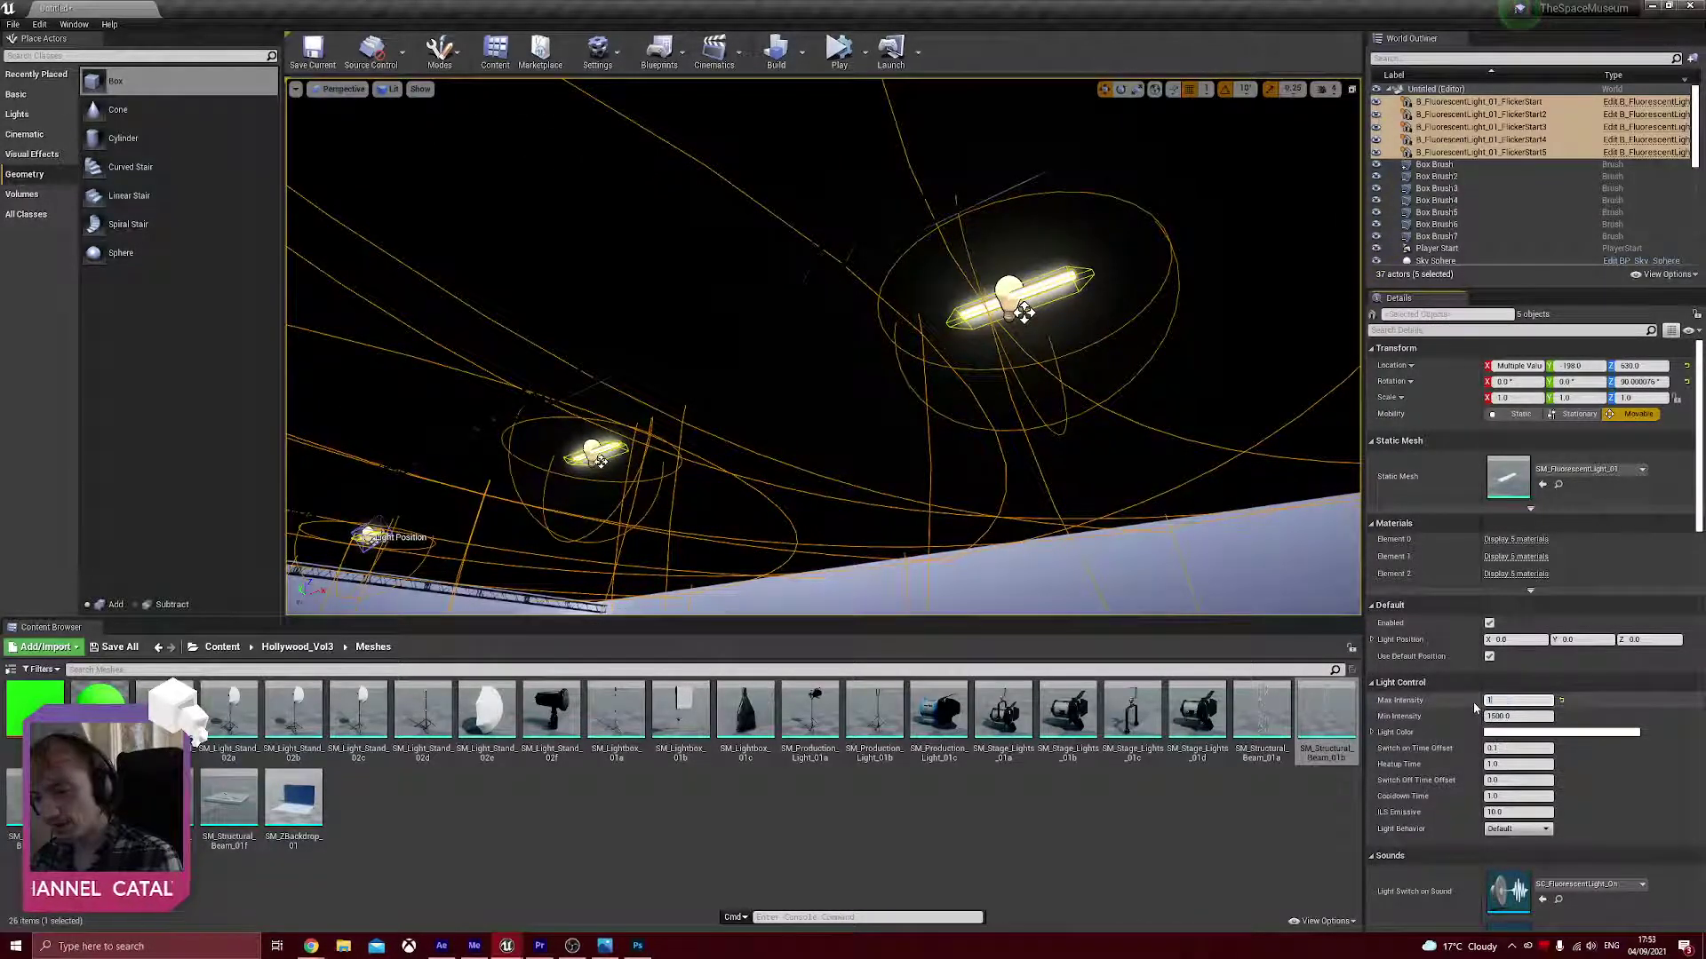
{"action": "key", "text": "Return"}
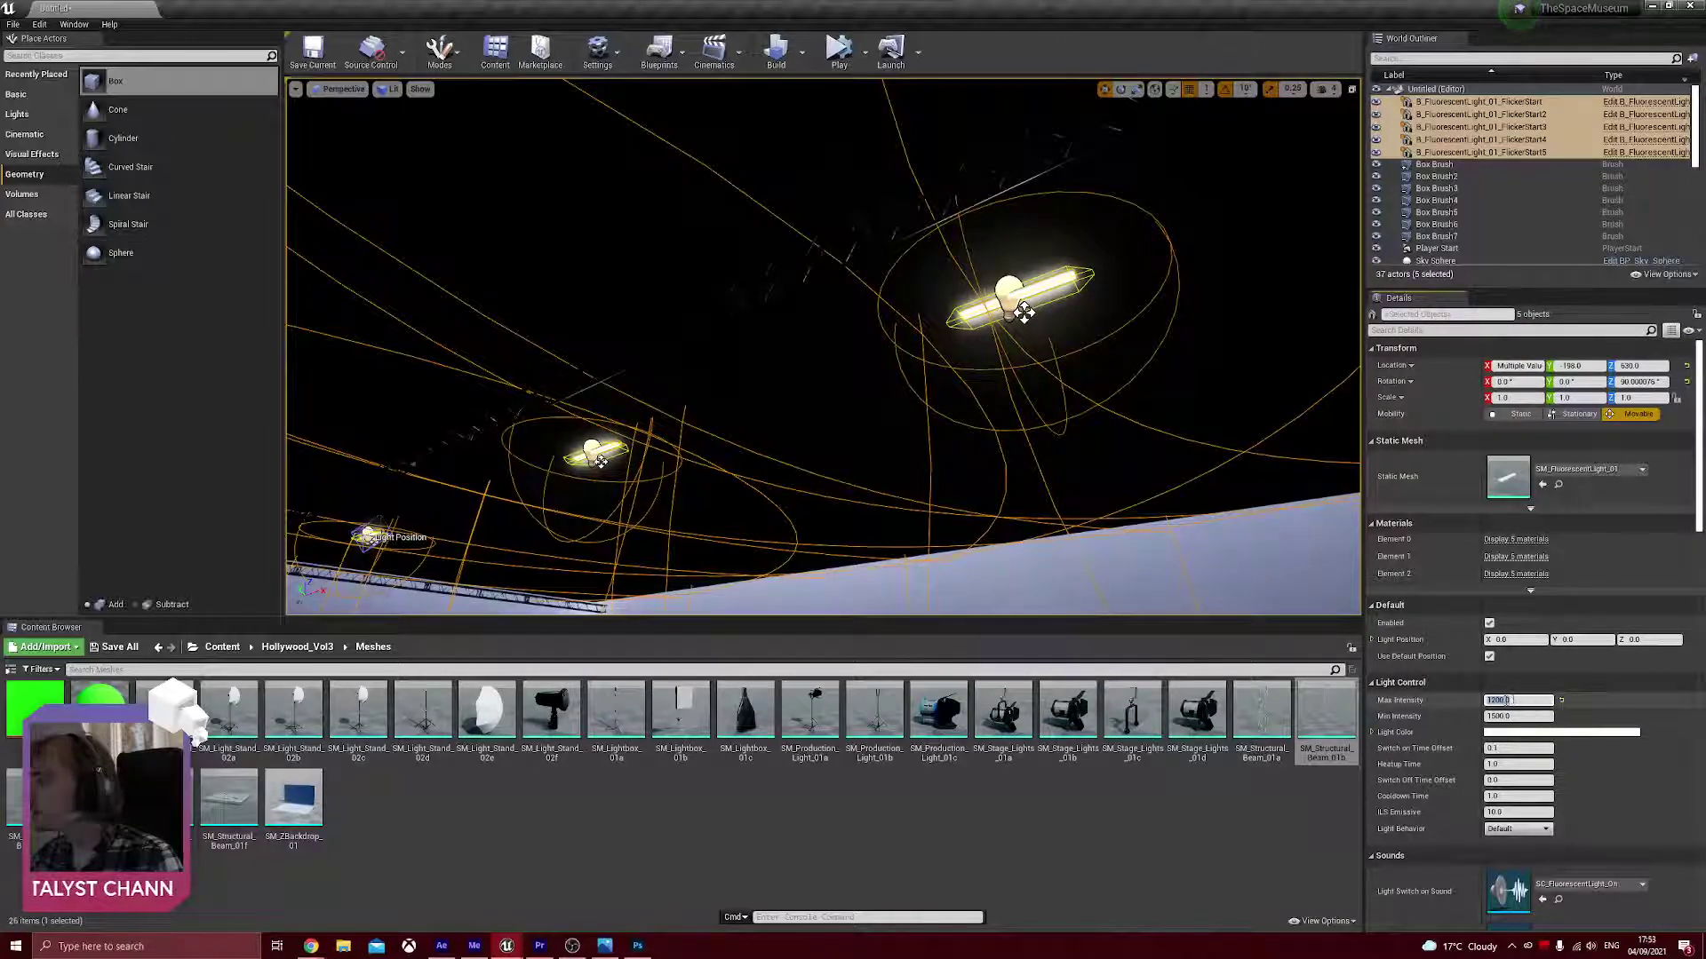
{"action": "key", "text": "Return"}
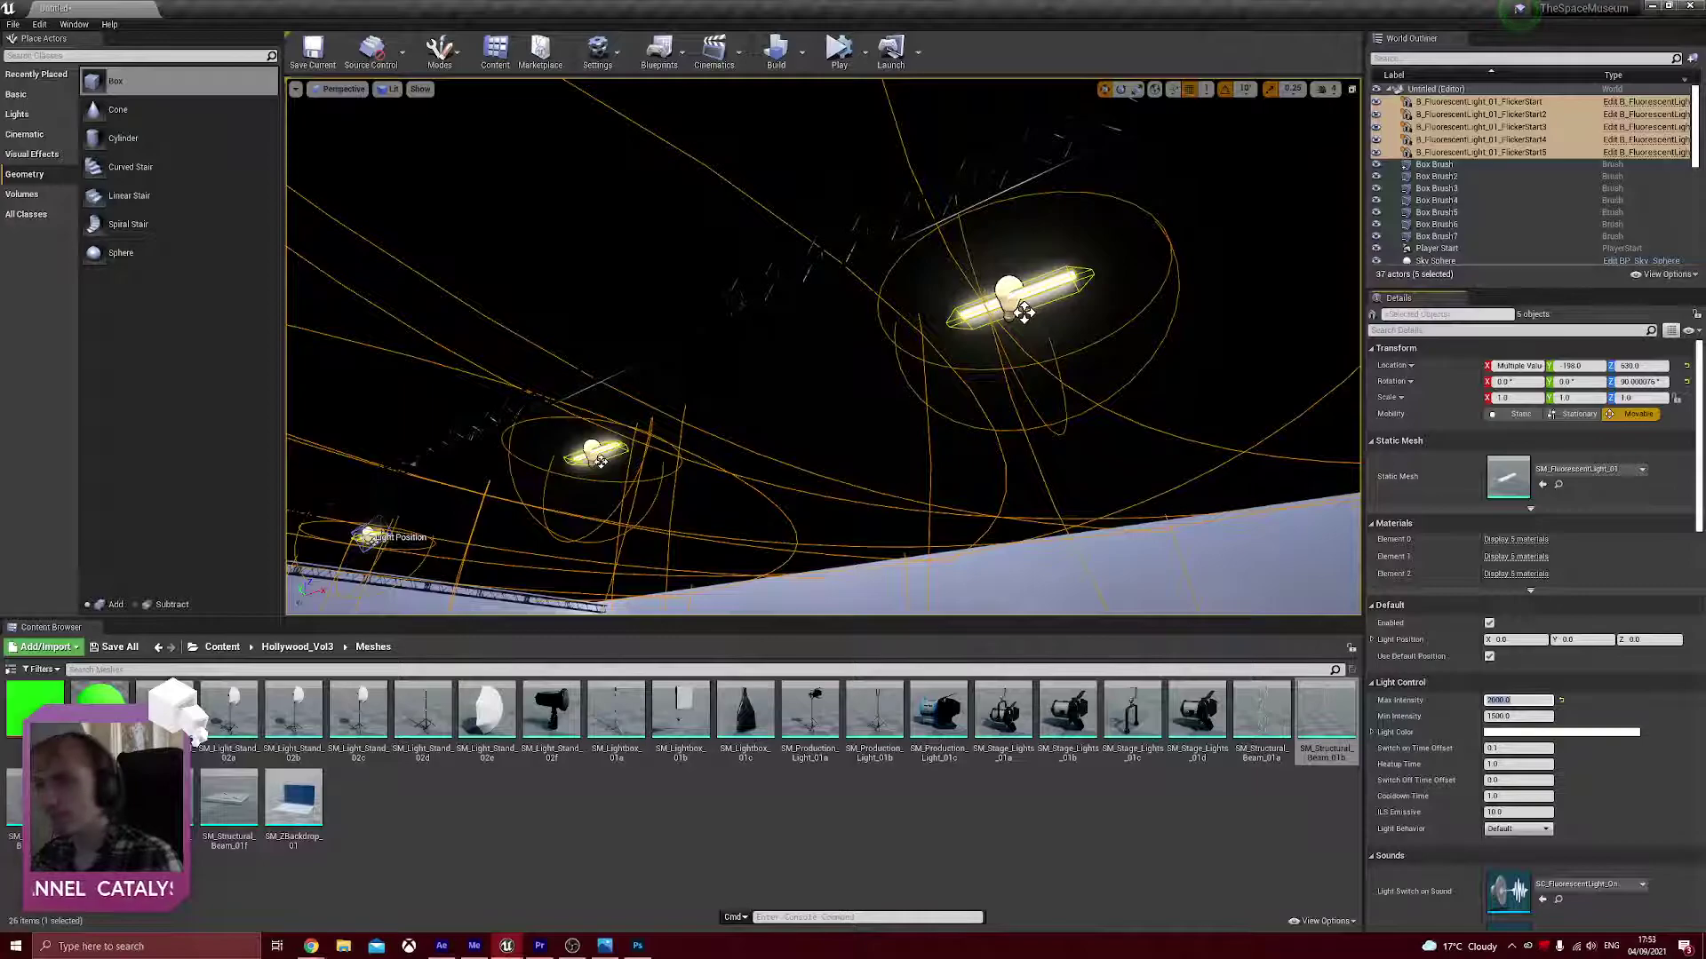
{"action": "right_click_drag", "start_coordinate": [823, 346], "coordinate": [604, 373]}
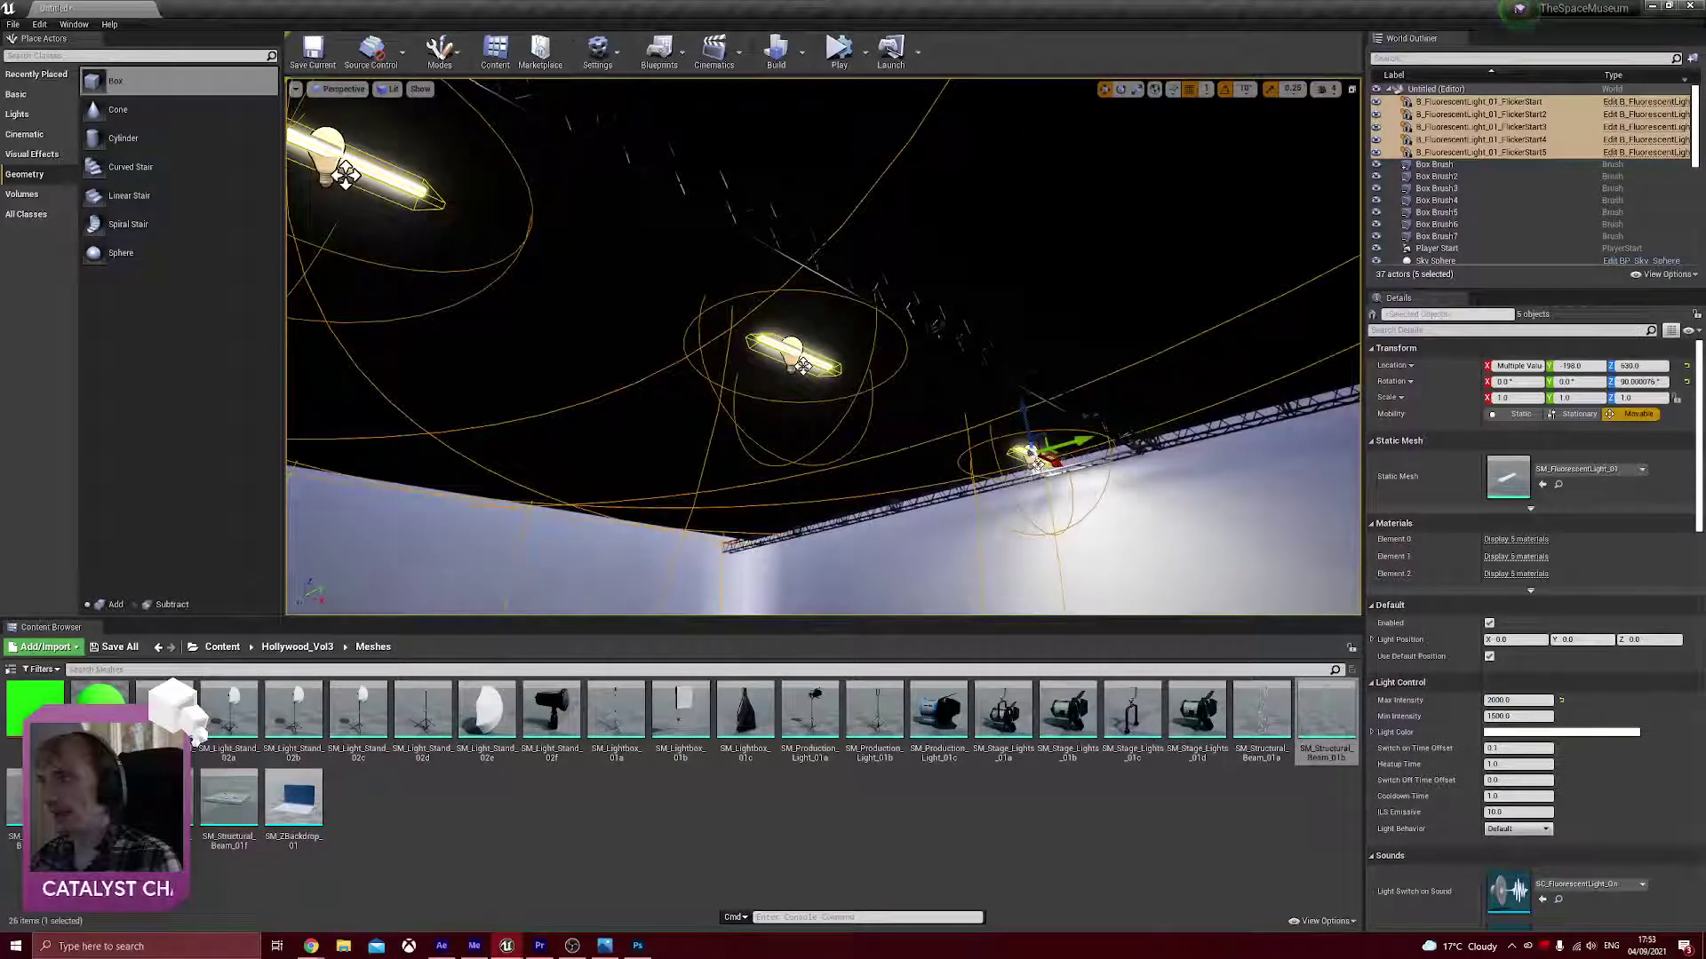
{"action": "mouse_move", "coordinate": [1025, 408]}
{"action": "left_mouse_down"}
{"action": "mouse_move", "coordinate": [1019, 384]}
{"action": "mouse_move", "coordinate": [1026, 403]}
{"action": "left_mouse_up"}
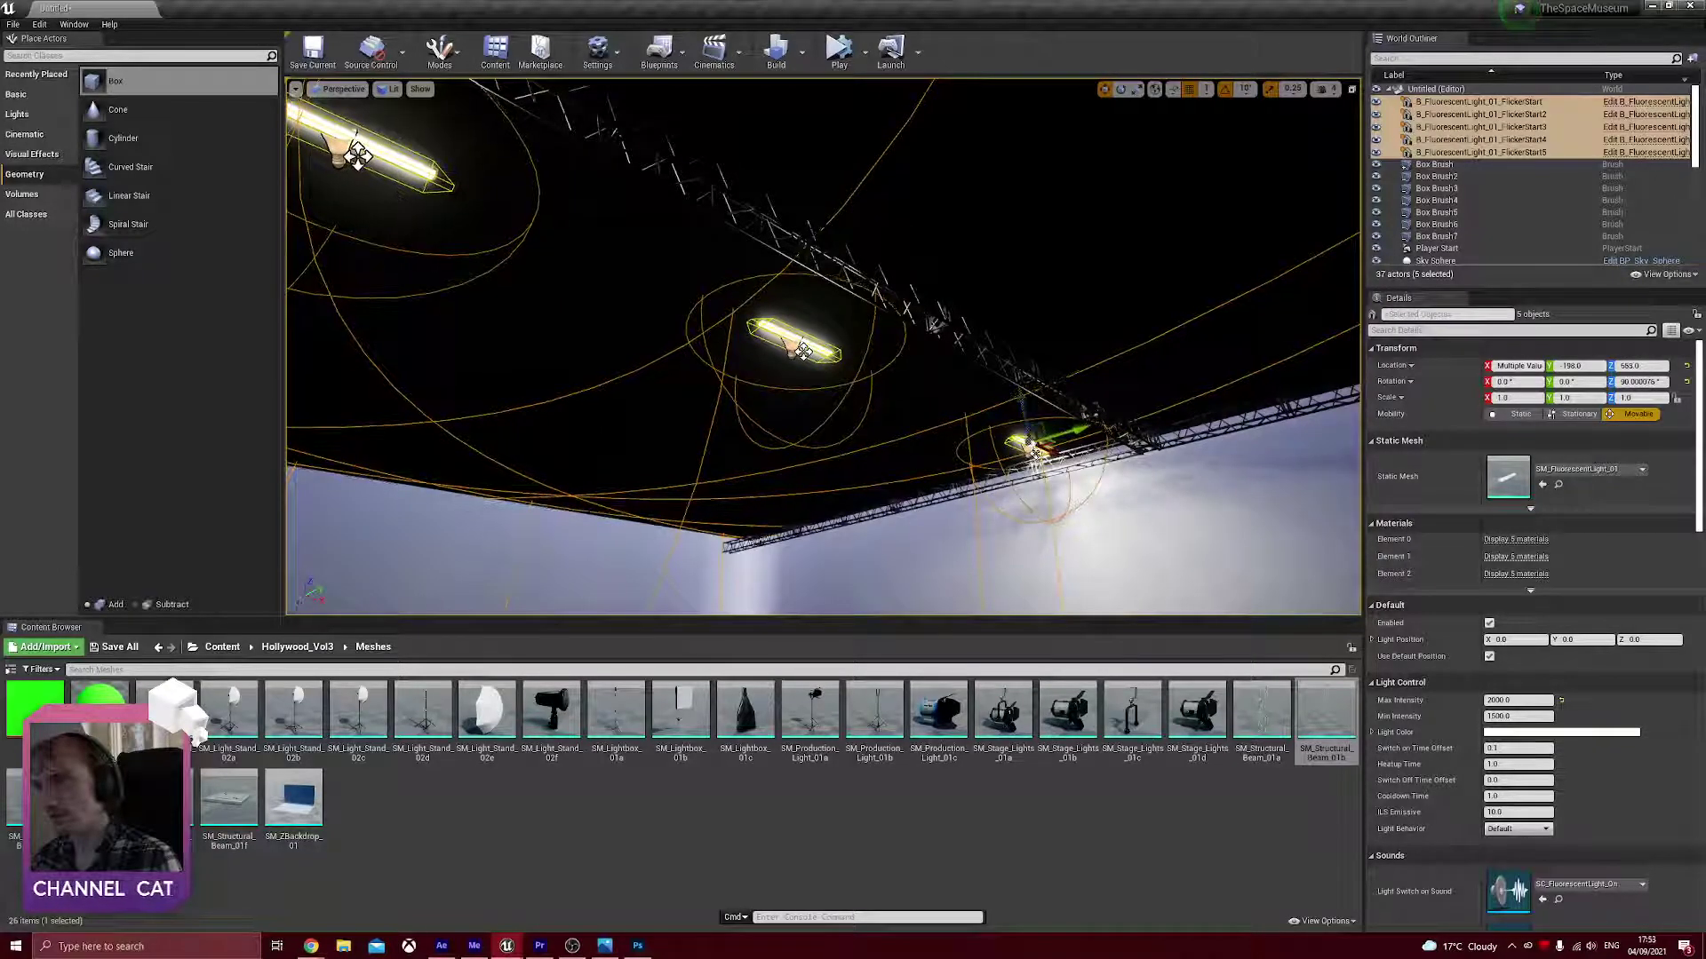
- Select all the structural beam meshes and lower the whole truss along Z to about 544, checking it from inside and above
{"action": "left_click", "coordinate": [342, 88]}
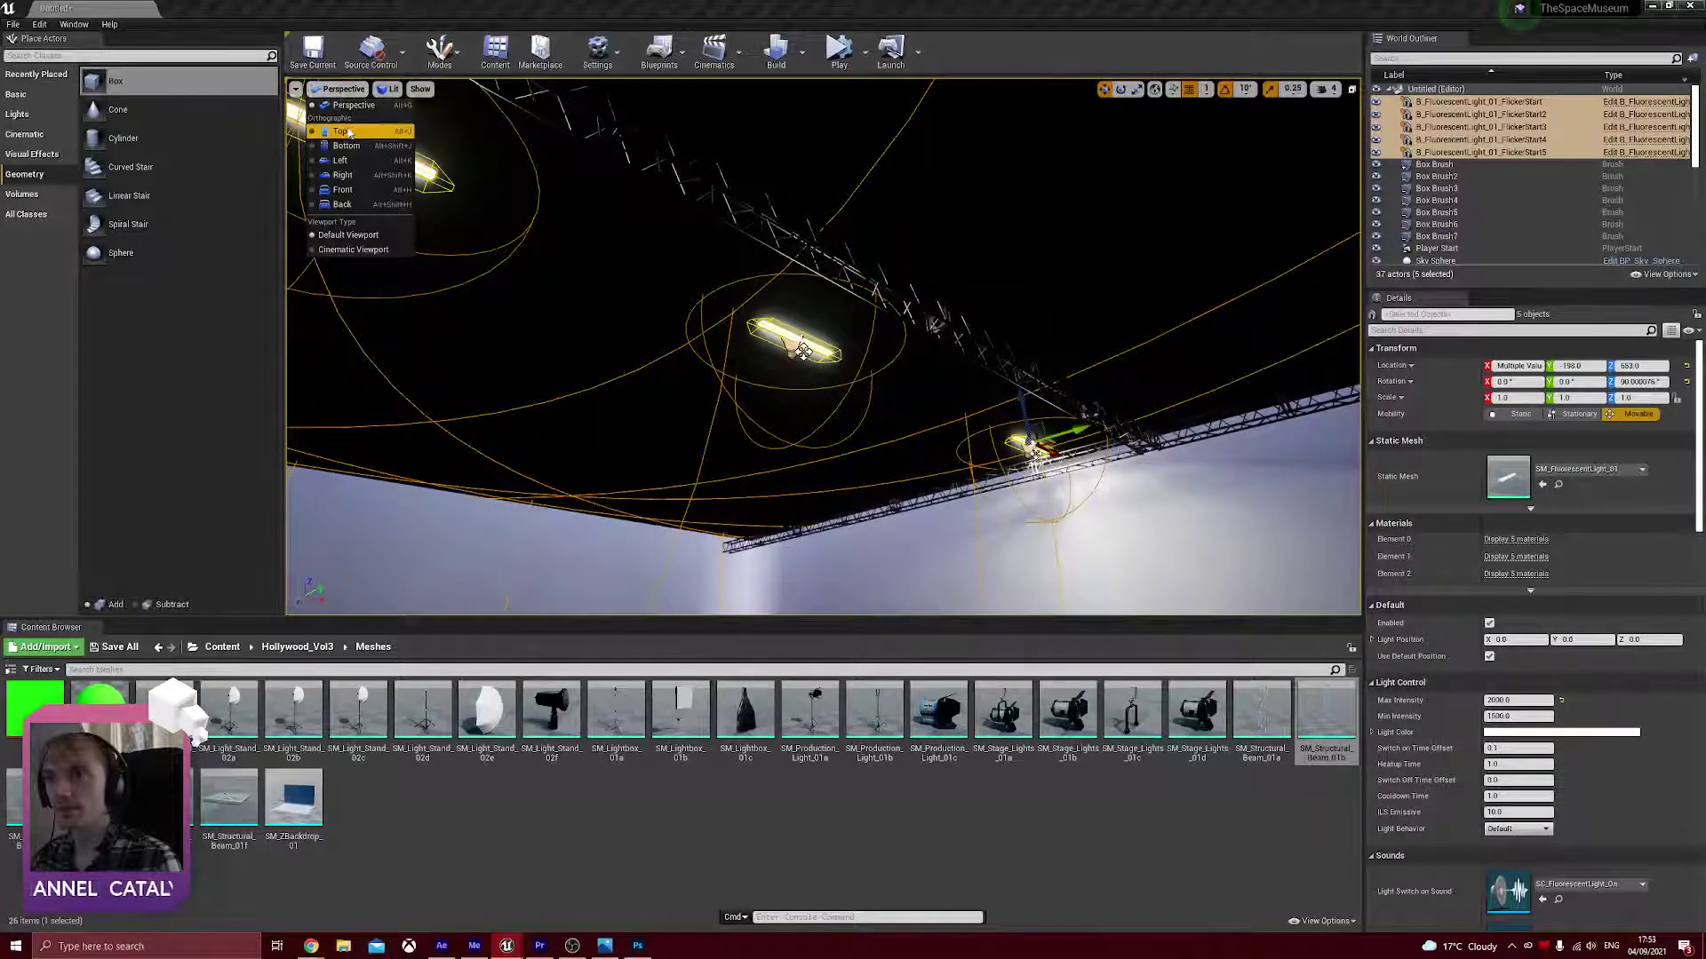
{"action": "left_click", "coordinate": [338, 133]}
{"action": "scroll", "coordinate": [1553, 167], "scroll_direction": "down", "scroll_amount": 5}
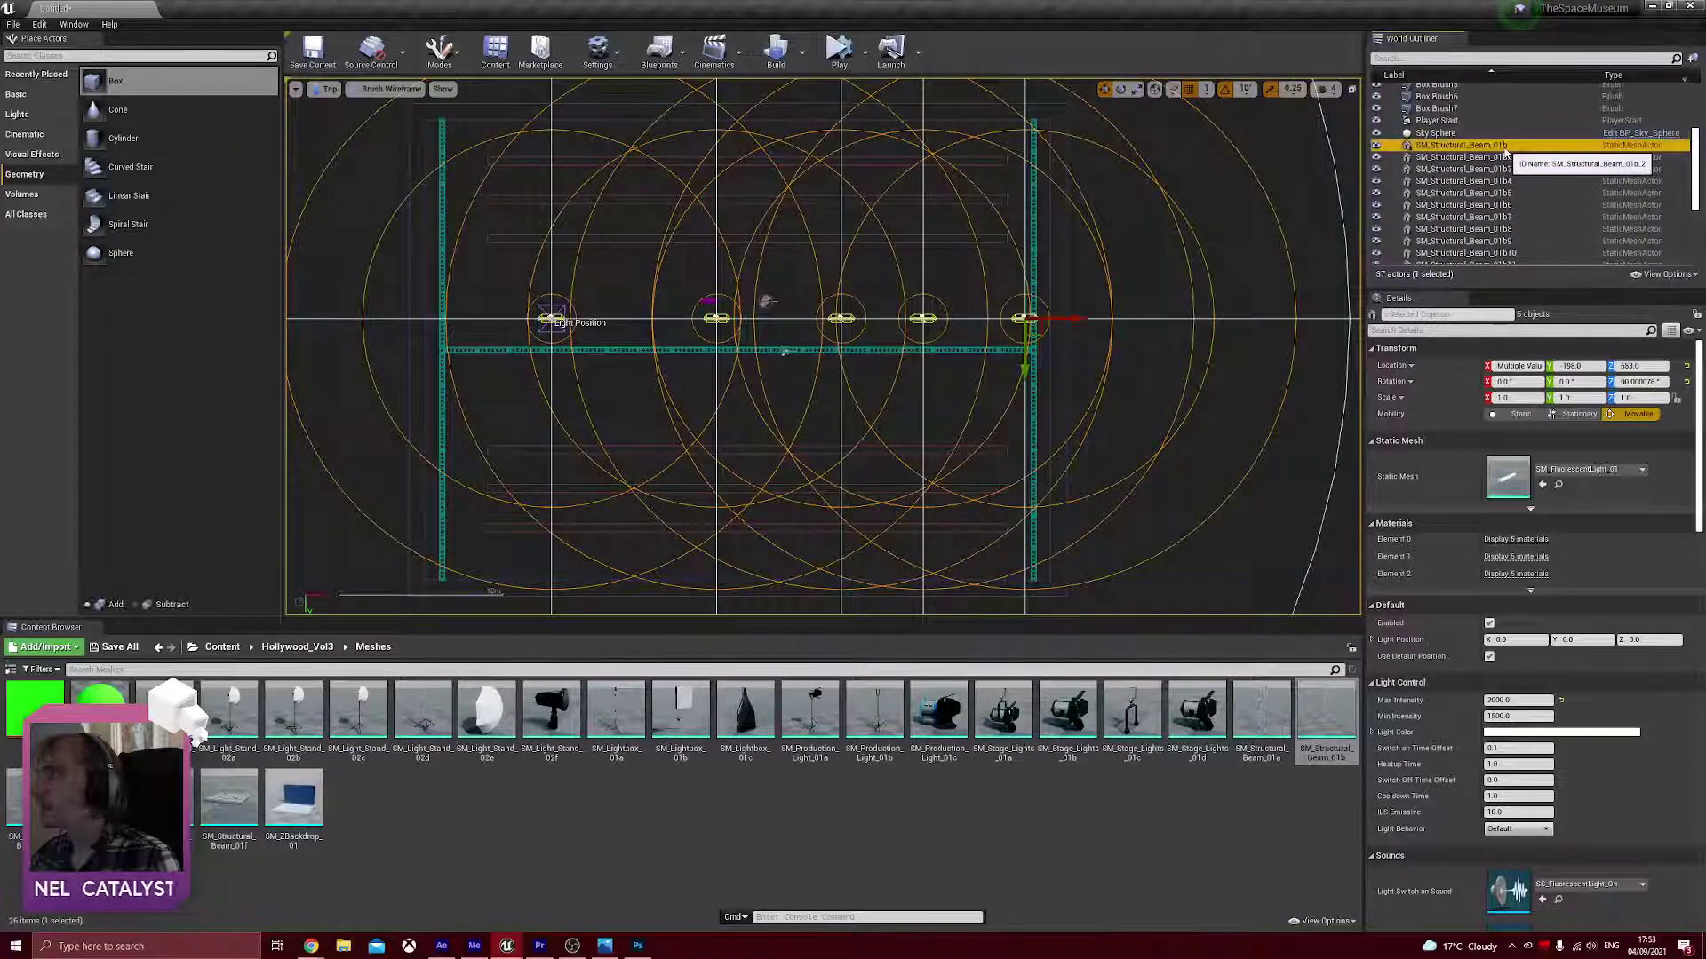
{"action": "left_click", "coordinate": [1511, 102]}
{"action": "scroll", "coordinate": [1526, 195], "scroll_direction": "down", "scroll_amount": 3}
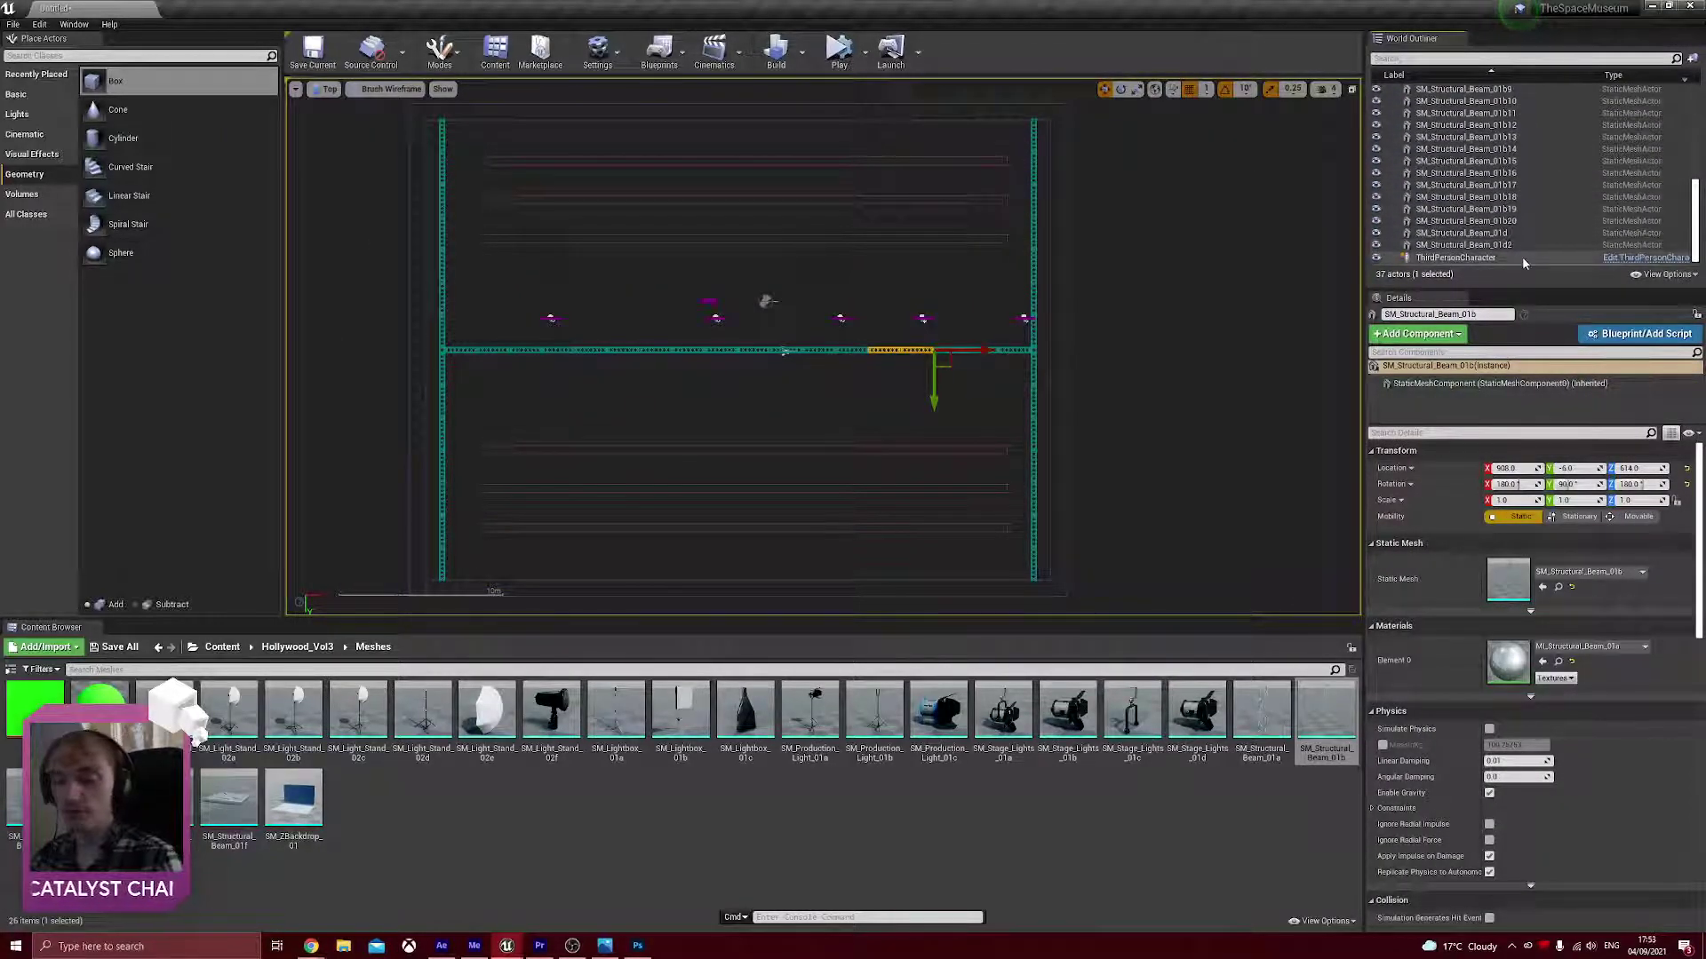
{"action": "left_click", "coordinate": [1479, 245], "text": "shift"}
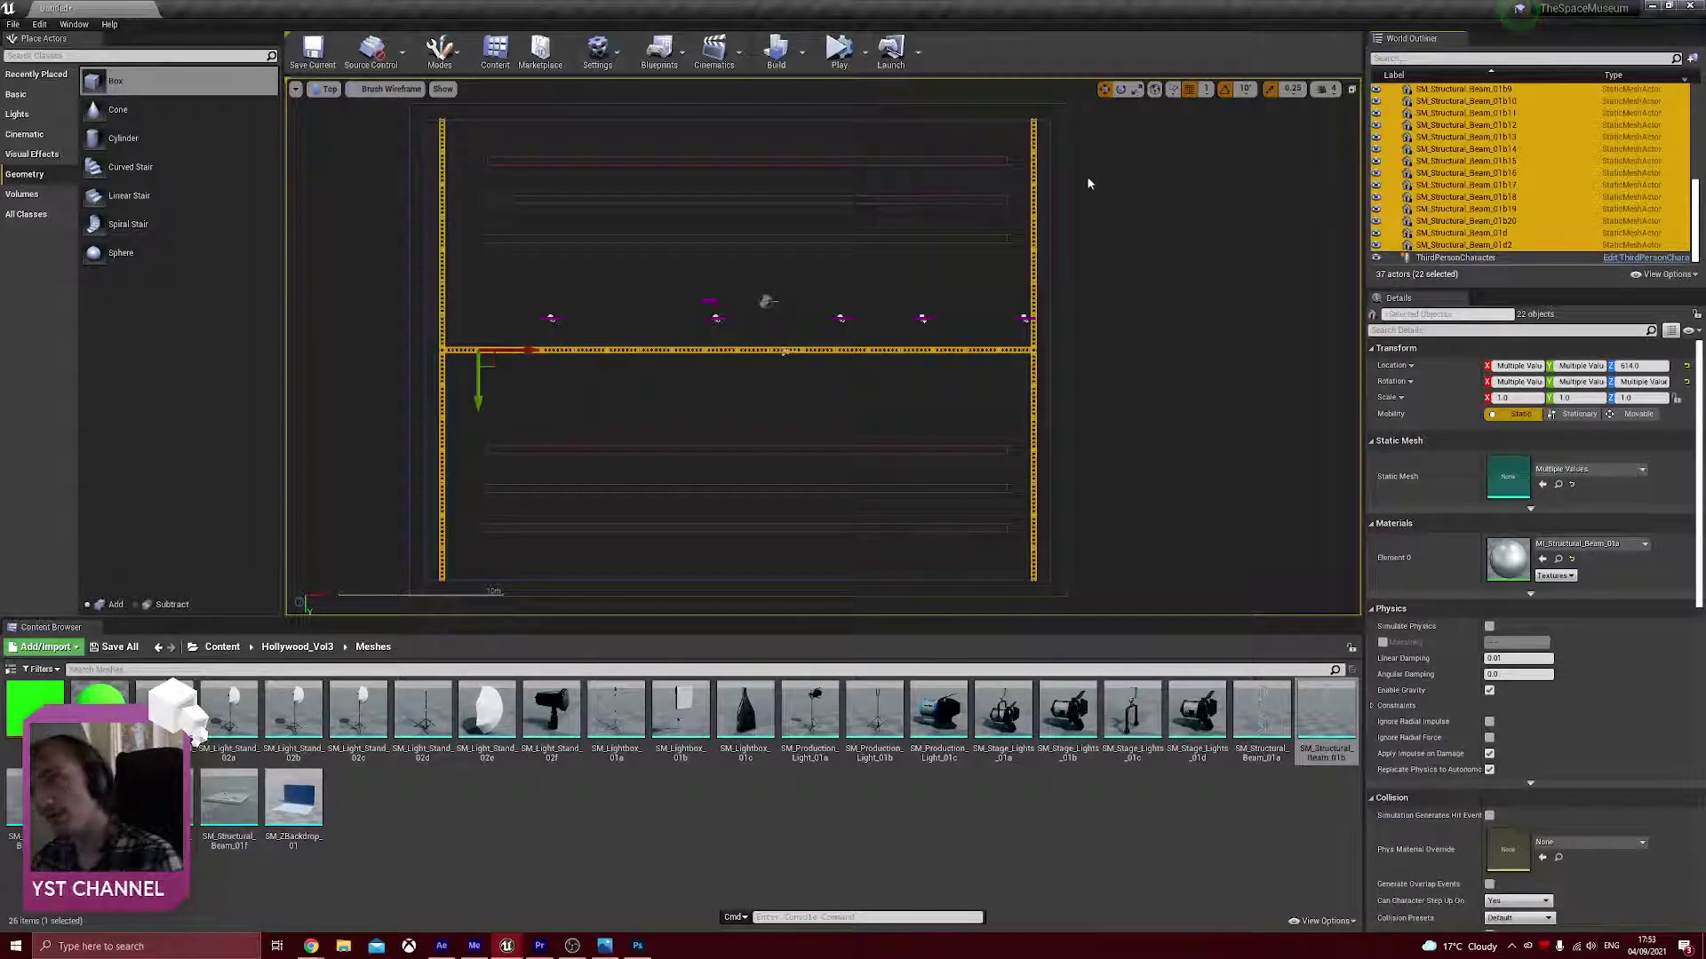
{"action": "left_click", "coordinate": [330, 89]}
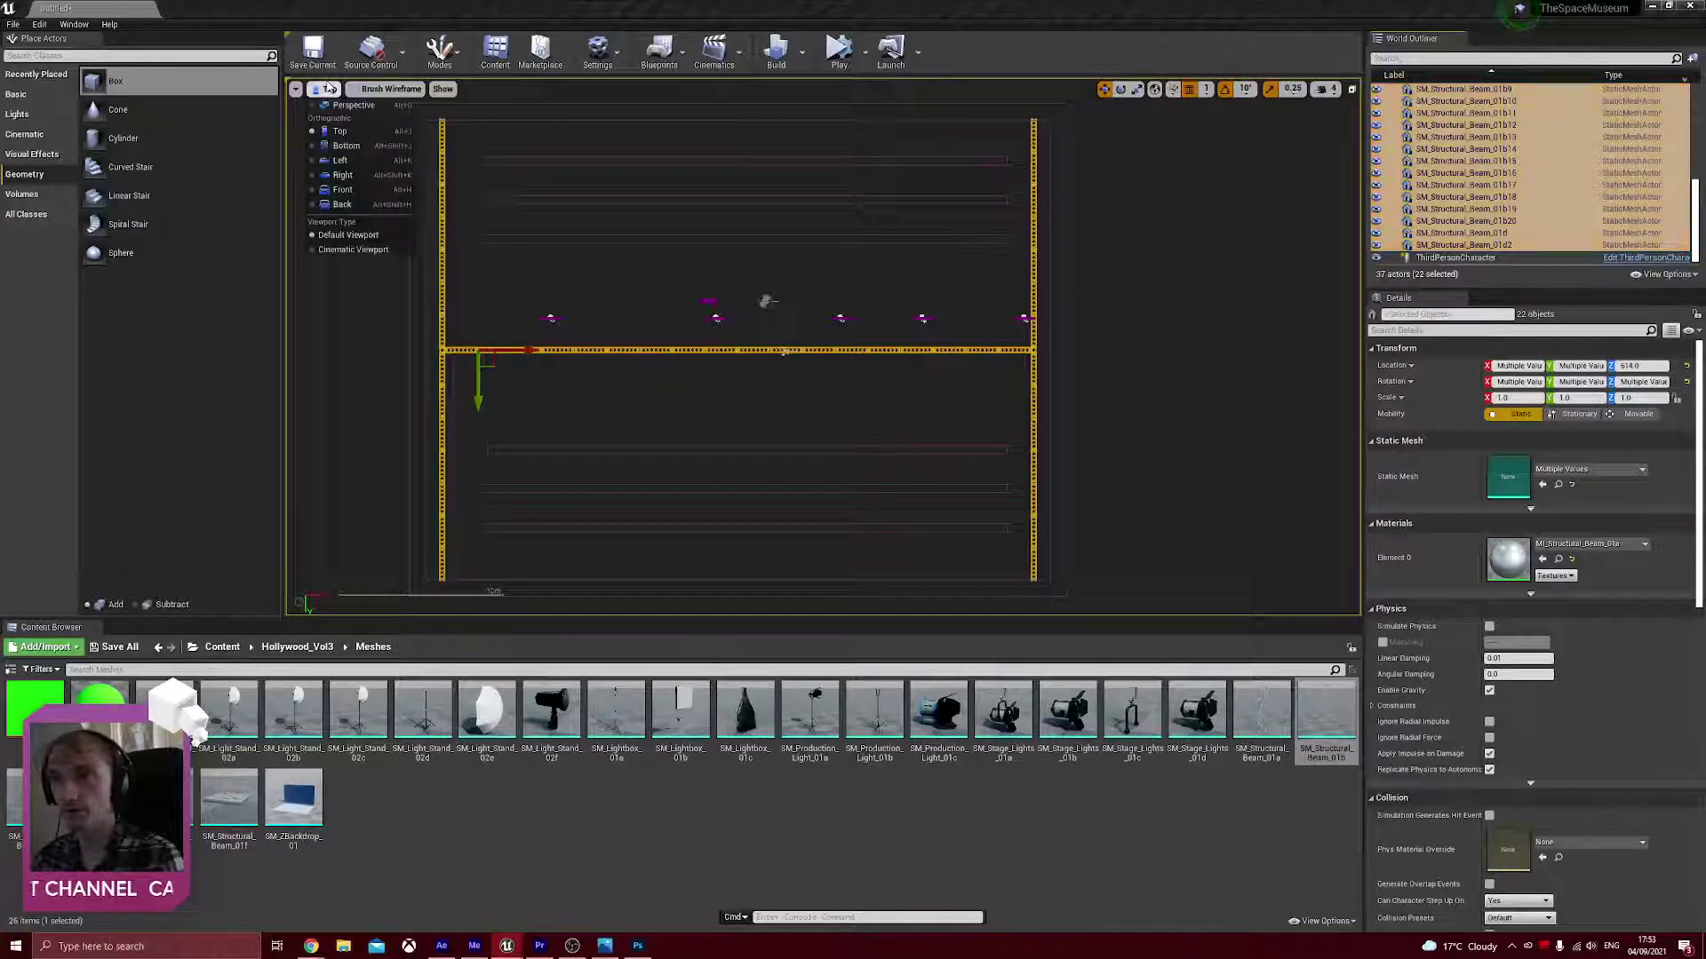
{"action": "left_click", "coordinate": [342, 110]}
{"action": "right_click_drag", "start_coordinate": [764, 347], "coordinate": [839, 347]}
{"action": "left_click_drag", "start_coordinate": [704, 387], "coordinate": [708, 402]}
{"action": "right_click_drag", "start_coordinate": [708, 402], "coordinate": [795, 351]}
{"action": "right_click_drag", "start_coordinate": [880, 295], "coordinate": [806, 293]}
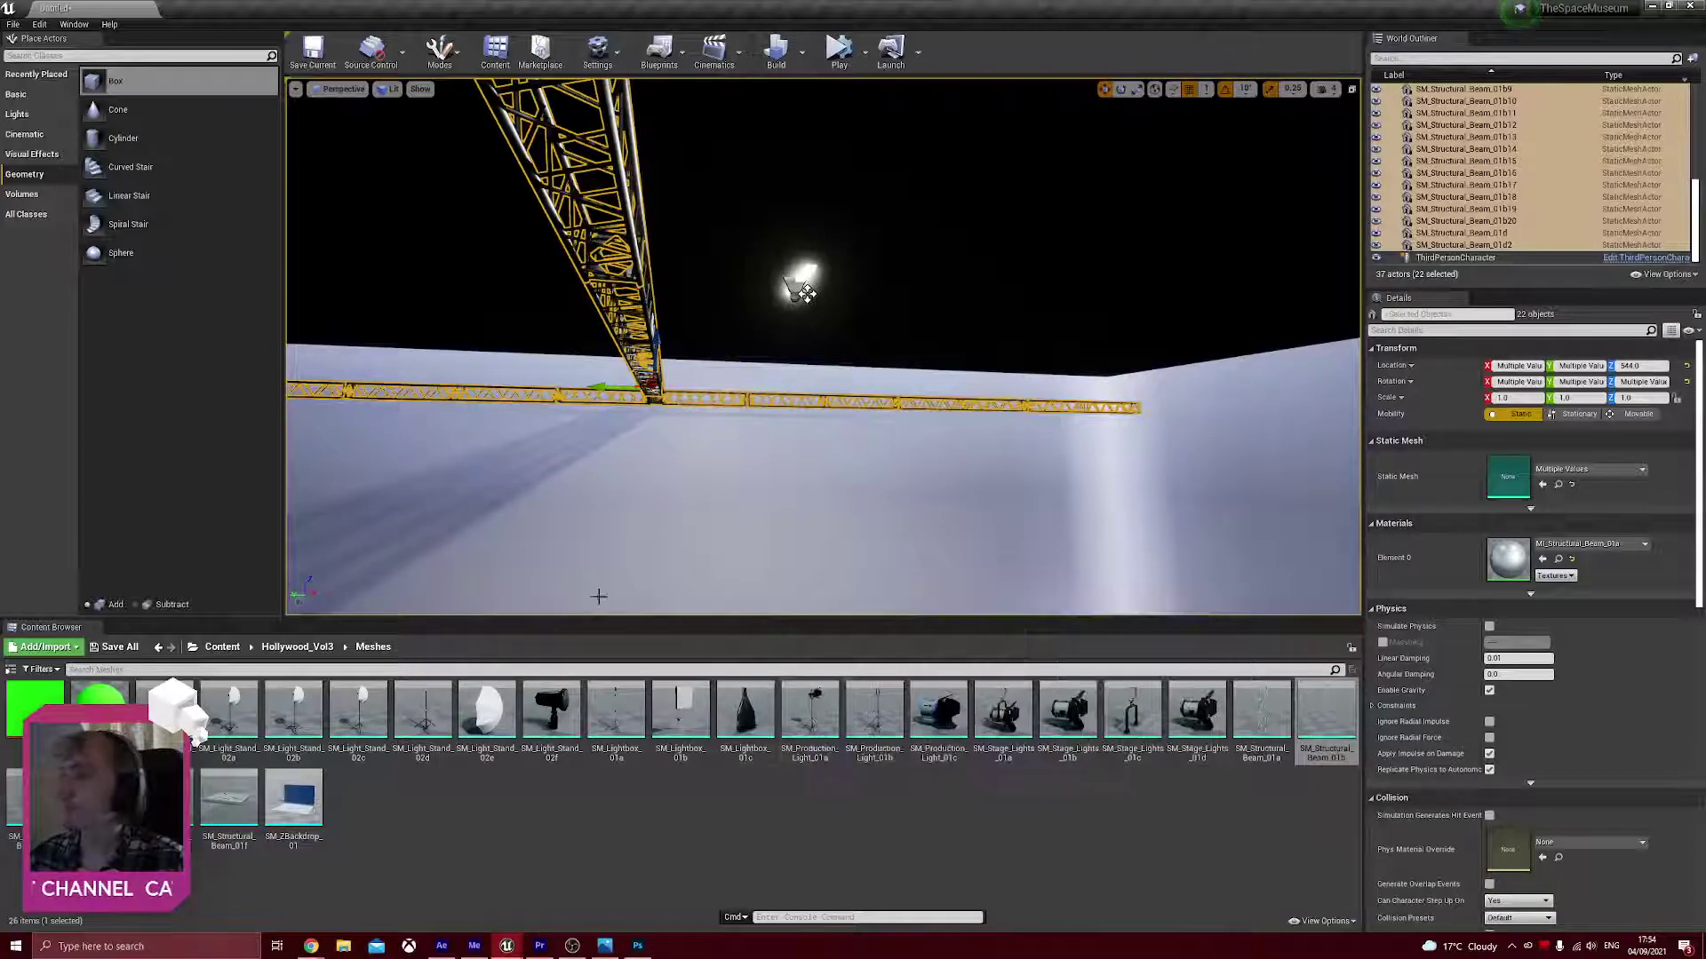
{"action": "right_click_drag", "start_coordinate": [807, 294], "coordinate": [1039, 320]}
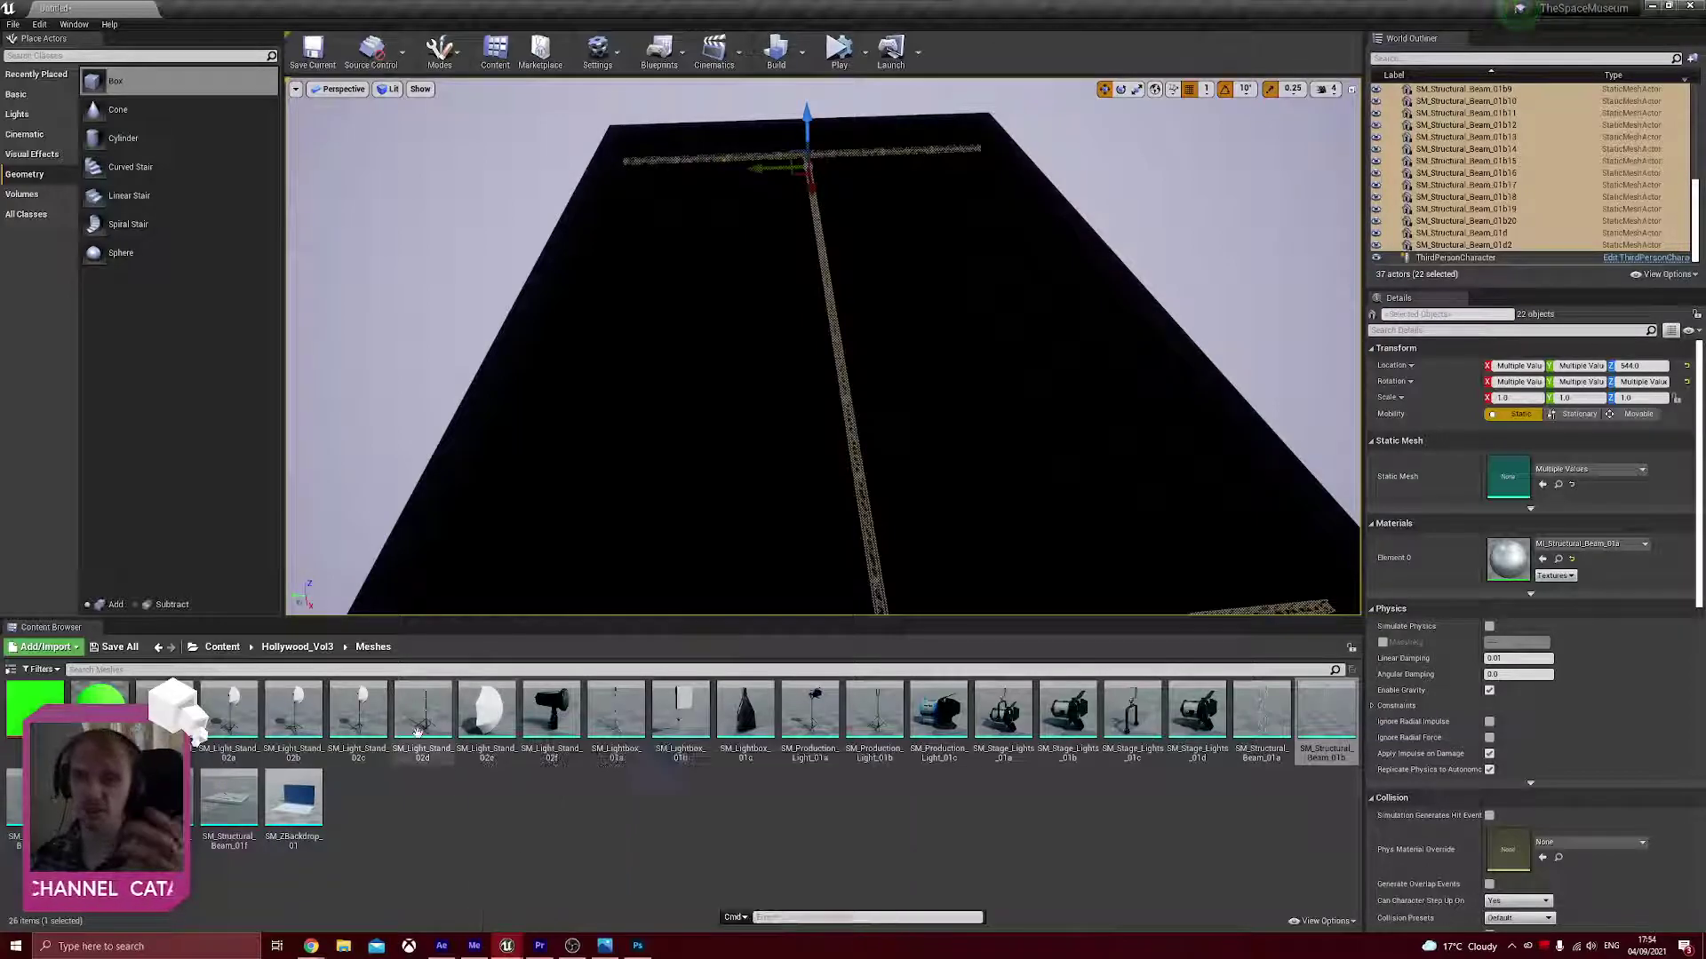
- Return to the root Content folder and place a Directional Light above the studio roof
{"action": "left_click", "coordinate": [453, 842]}
{"action": "left_click", "coordinate": [230, 647]}
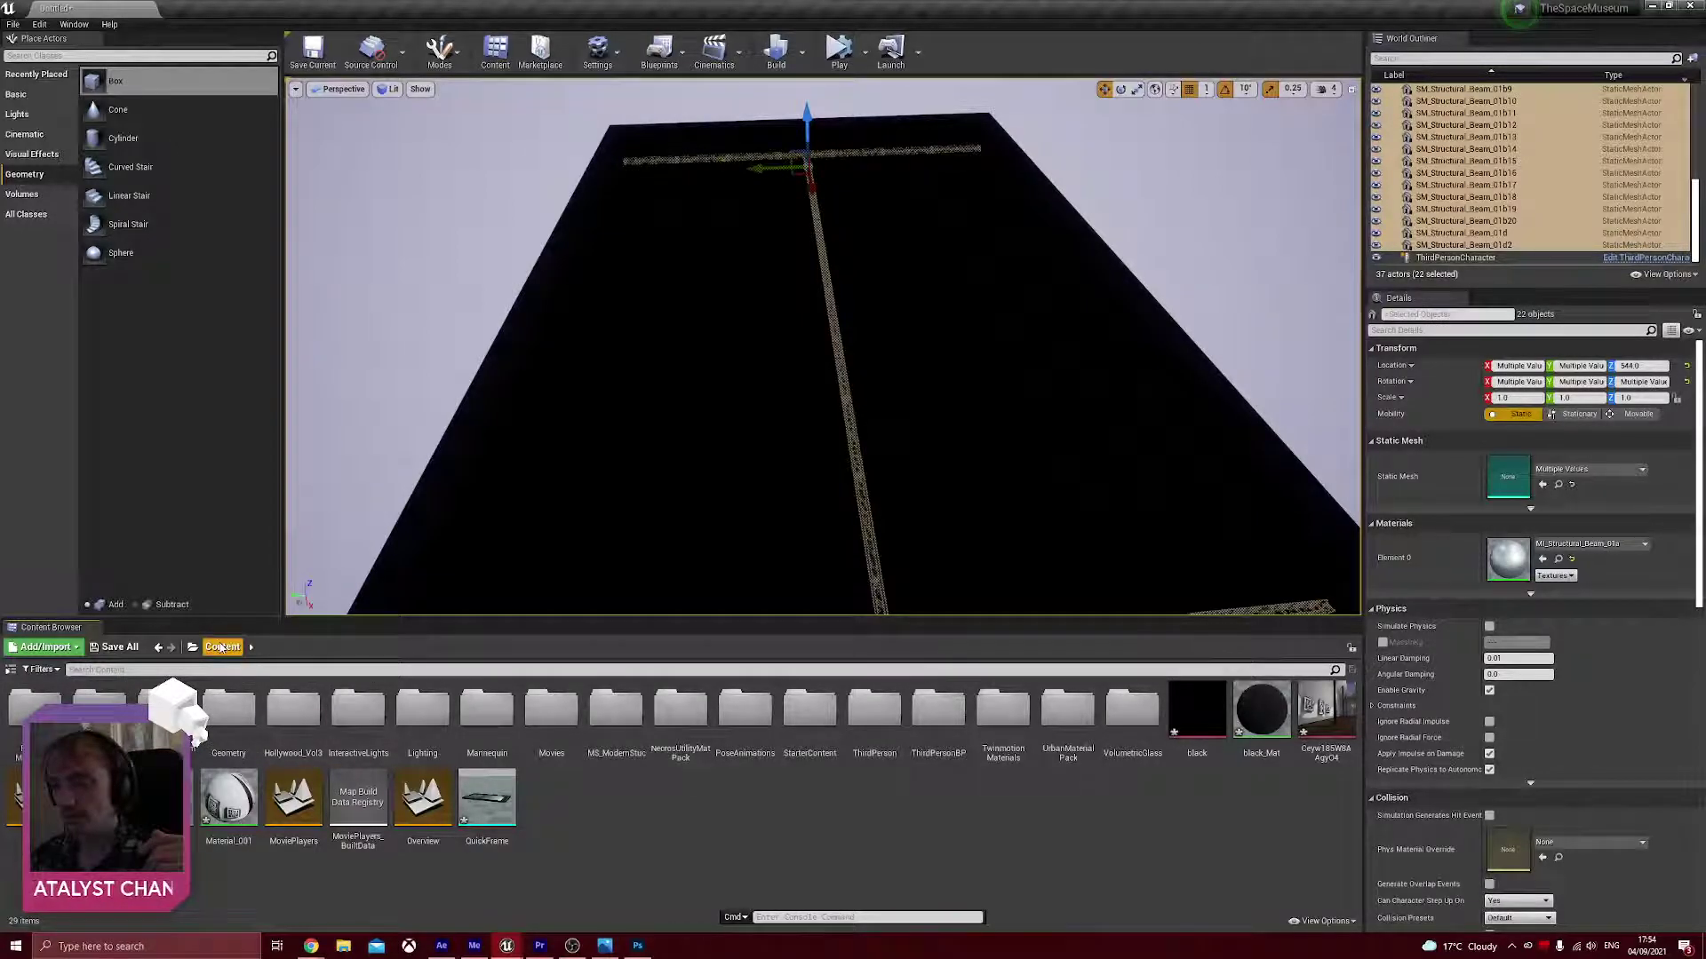
{"action": "left_click", "coordinate": [19, 113]}
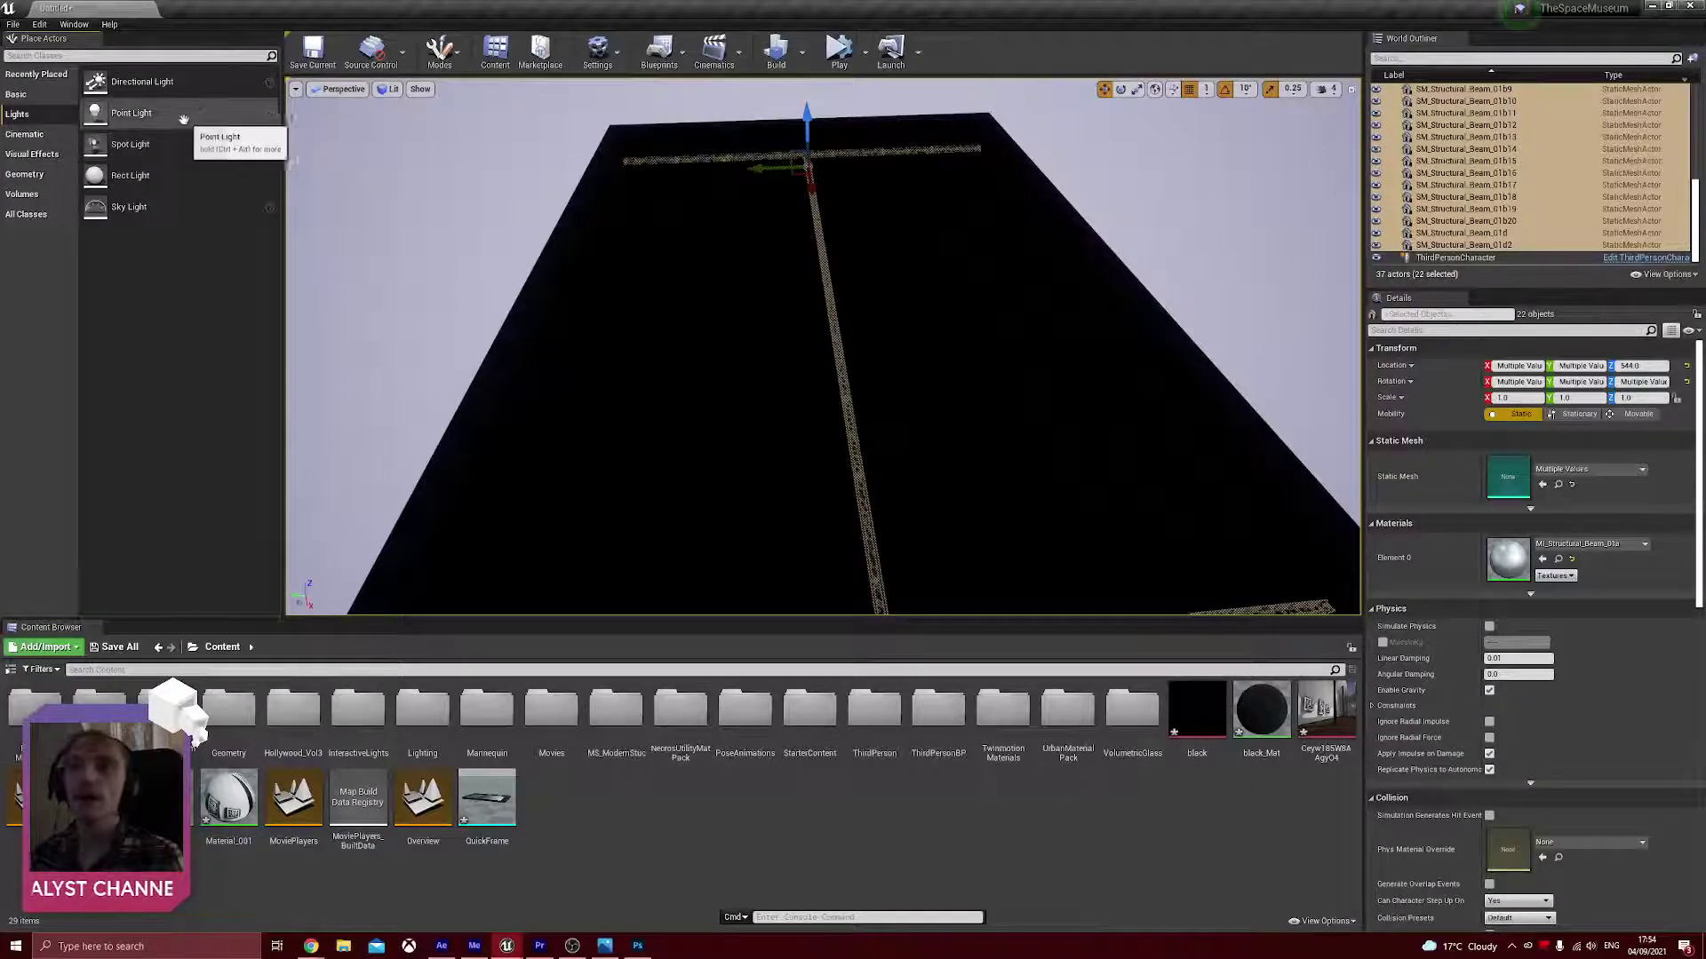
{"action": "left_click_drag", "start_coordinate": [142, 81], "coordinate": [885, 154]}
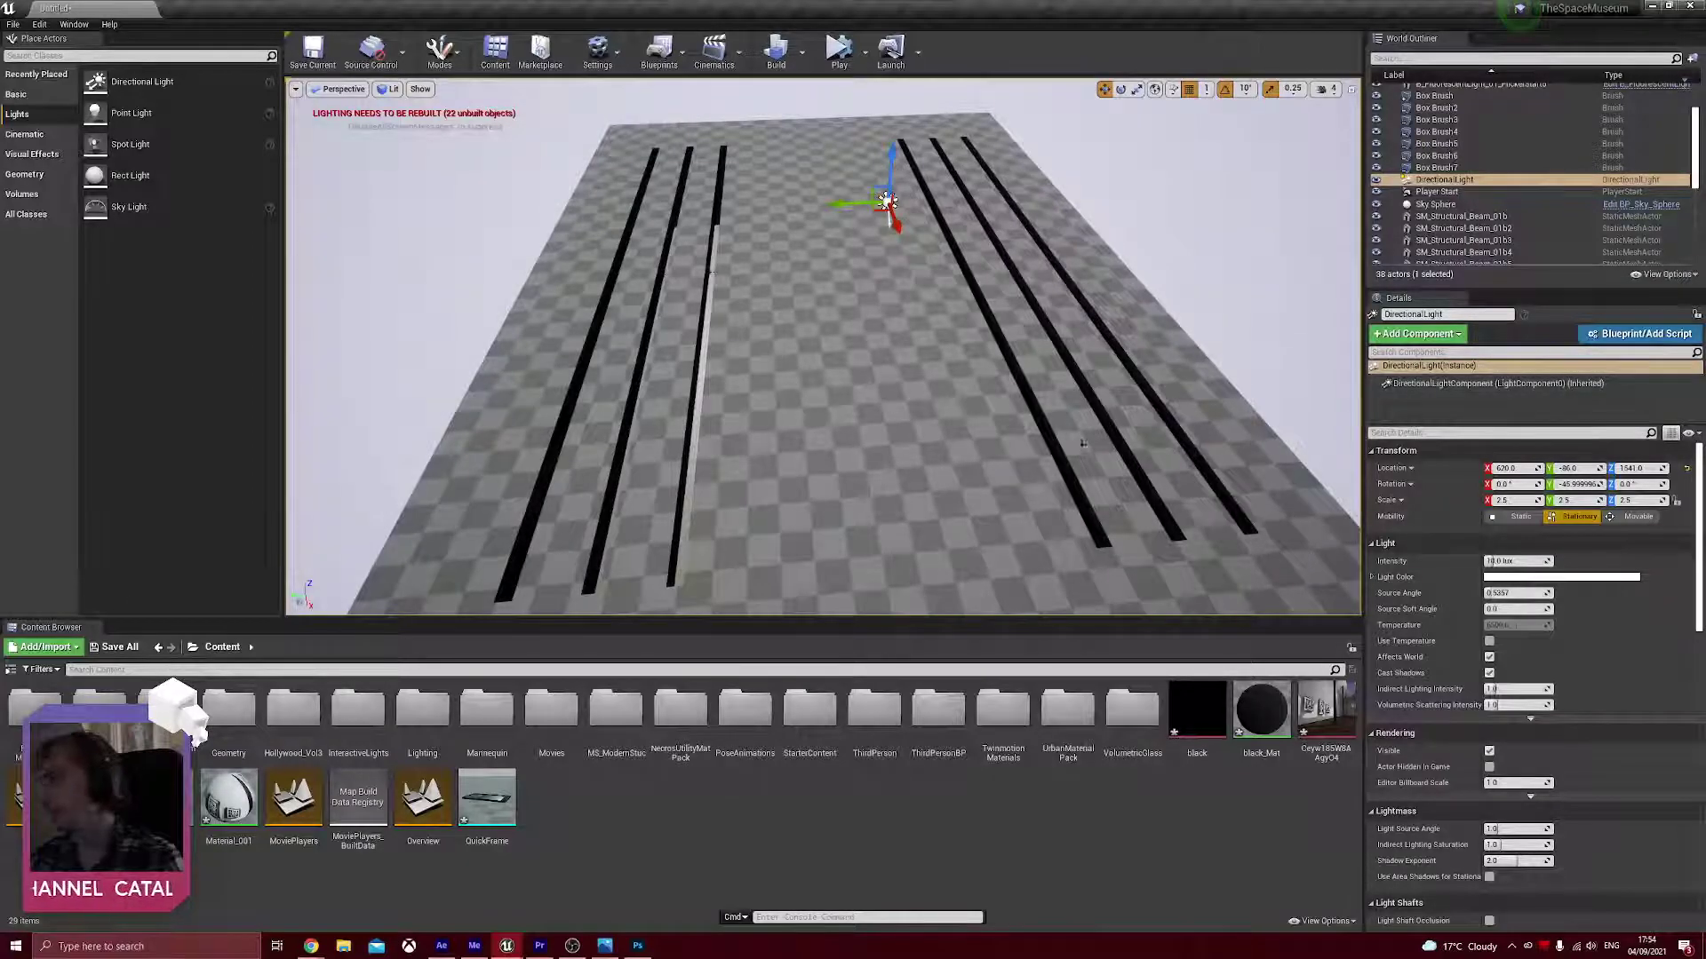
- Examine the directional light's settings, from its transform and light properties through shadows, ray tracing and light function
{"action": "scroll", "coordinate": [978, 322], "scroll_direction": "up", "scroll_amount": 5}
{"action": "scroll", "coordinate": [977, 322], "scroll_direction": "down", "scroll_amount": 4}
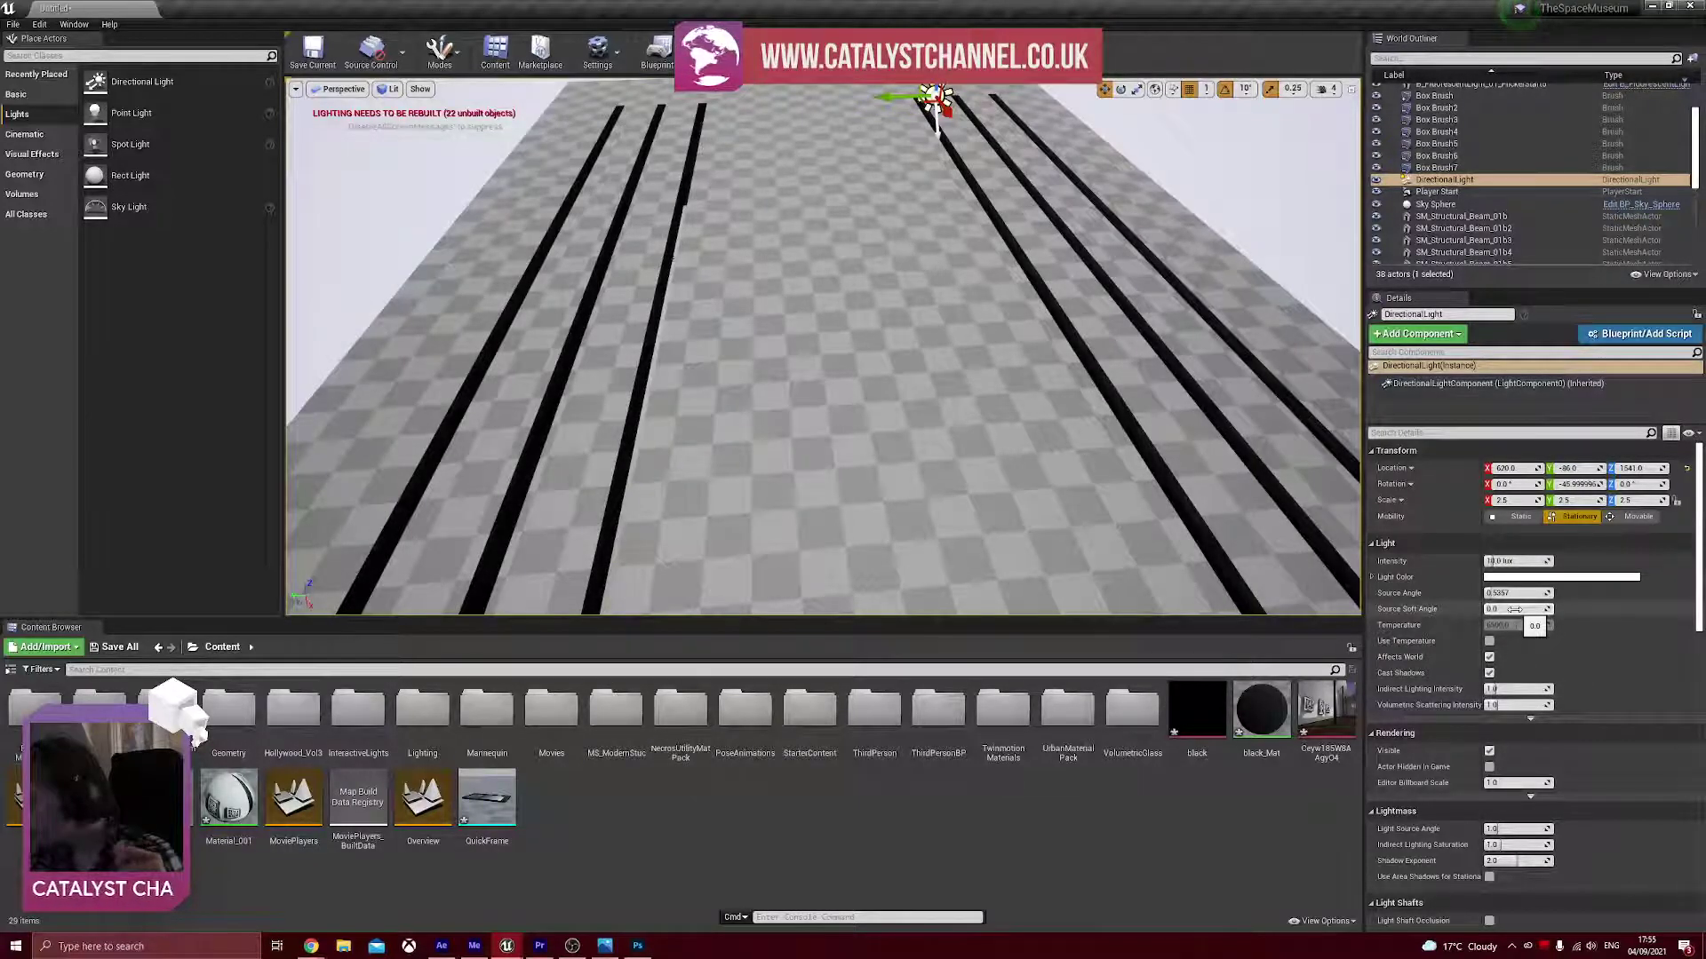
{"action": "scroll", "coordinate": [1550, 842], "scroll_direction": "down", "scroll_amount": 1}
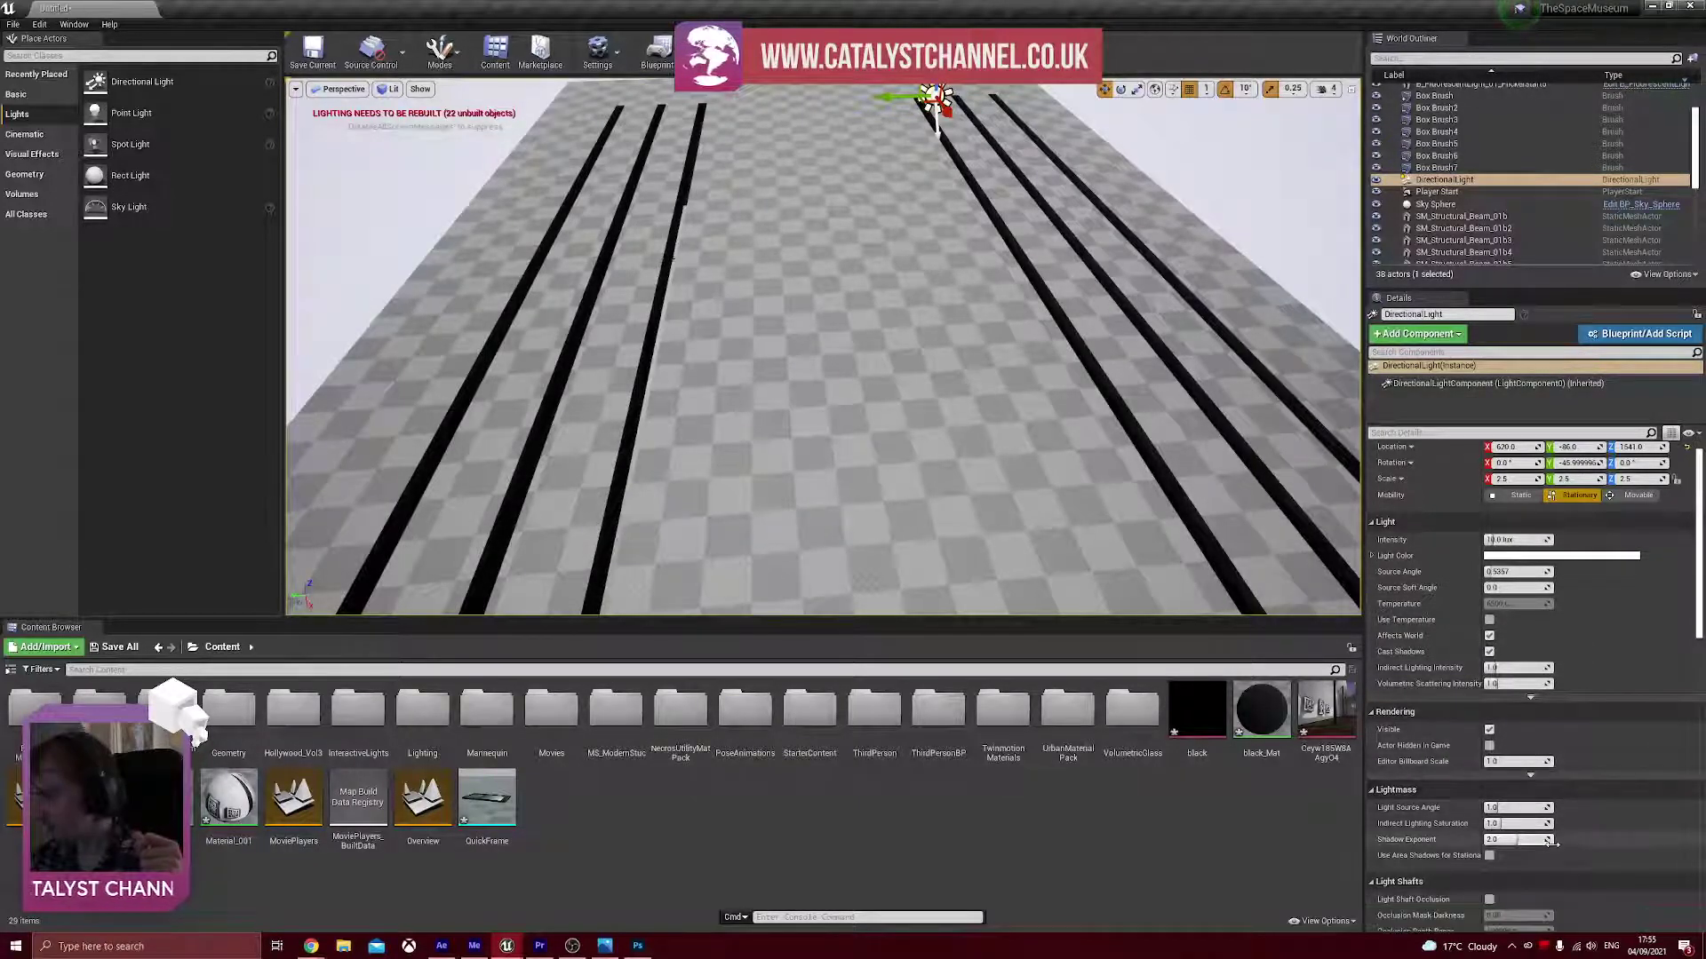
{"action": "scroll", "coordinate": [1550, 840], "scroll_direction": "down", "scroll_amount": 2}
{"action": "scroll", "coordinate": [1542, 811], "scroll_direction": "down", "scroll_amount": 15}
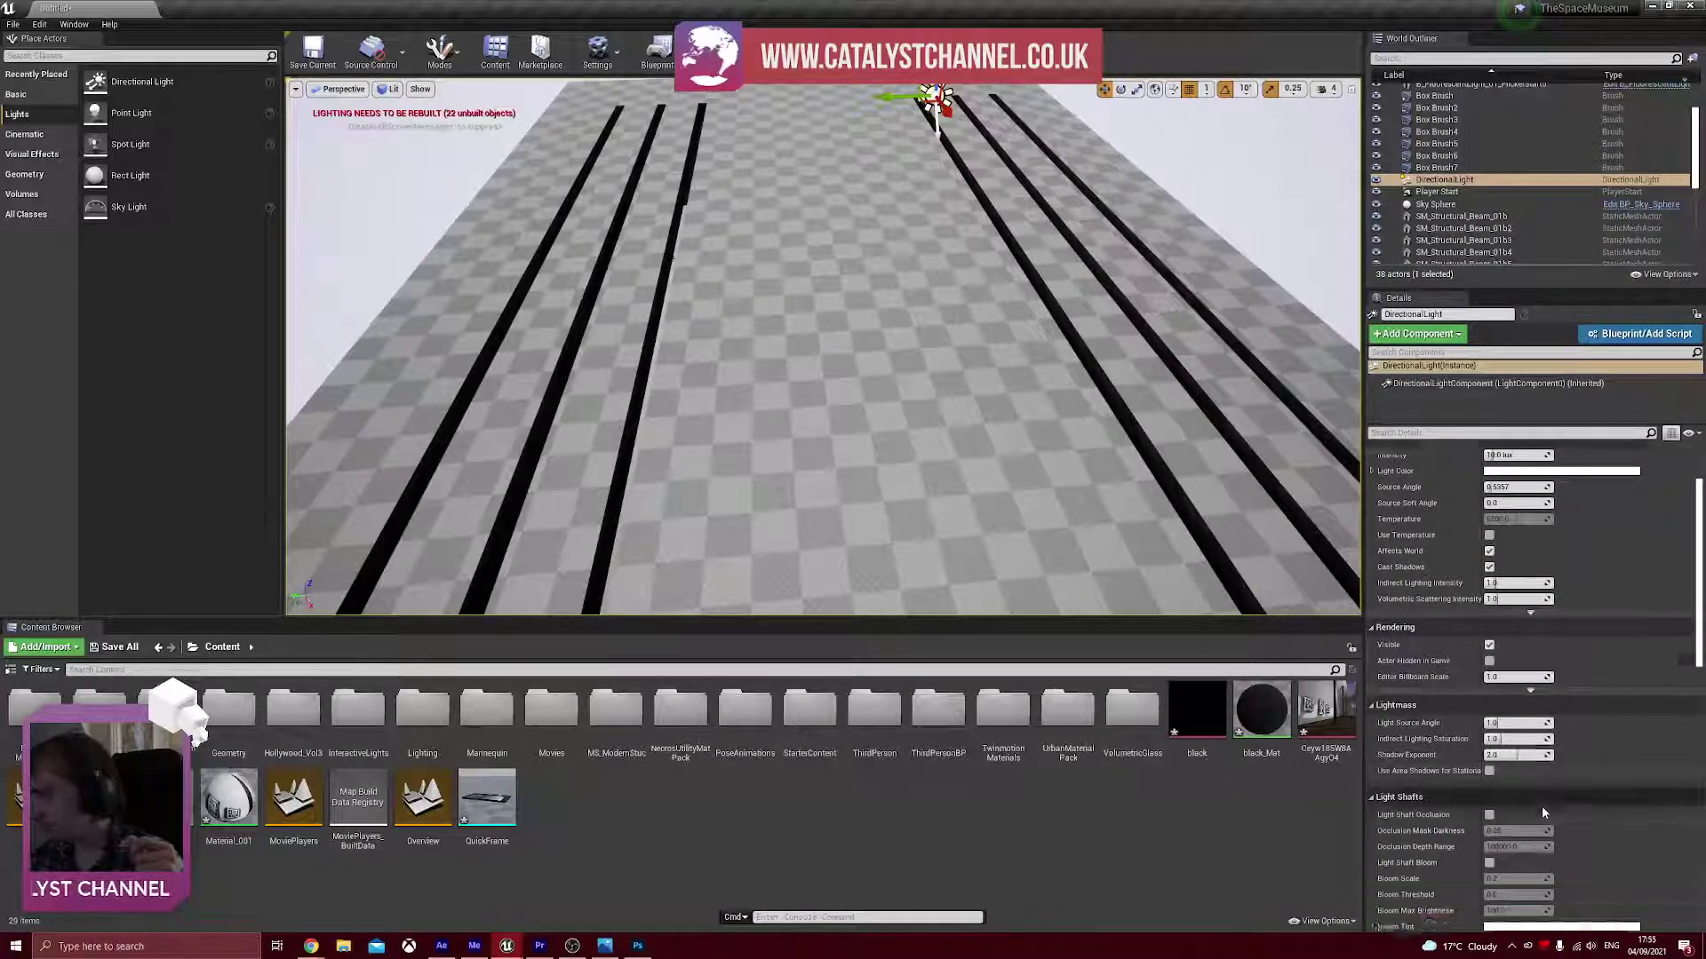
{"action": "scroll", "coordinate": [1543, 811], "scroll_direction": "down", "scroll_amount": 8}
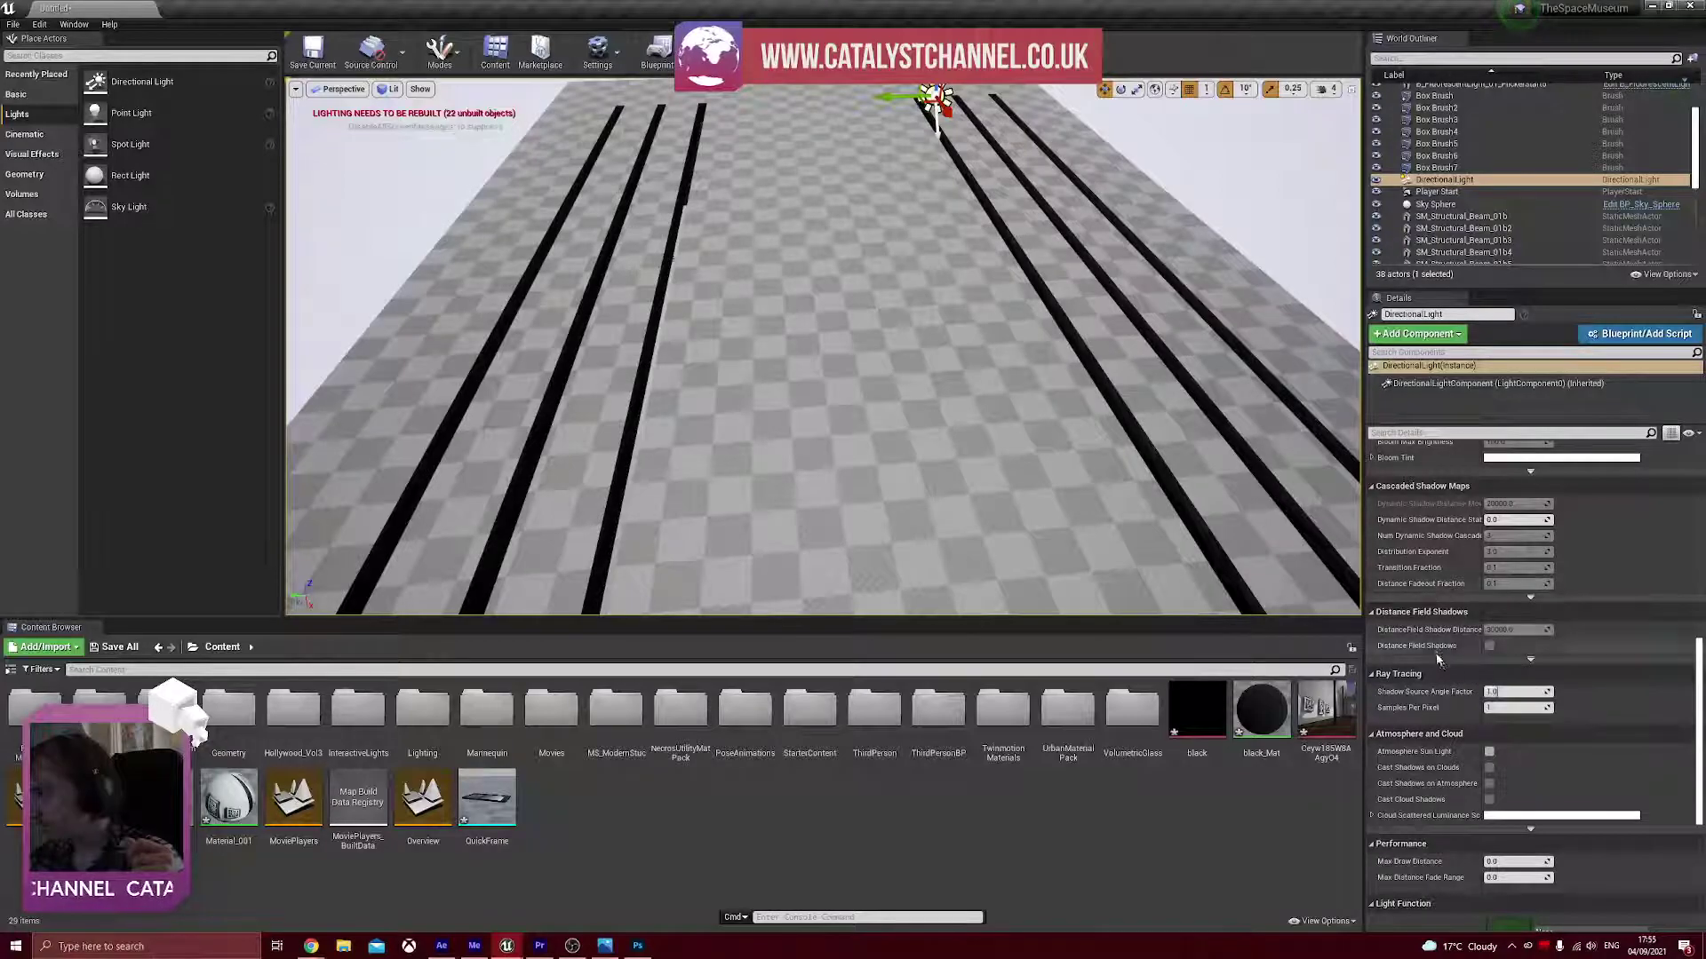
{"action": "scroll", "coordinate": [1477, 702], "scroll_direction": "down", "scroll_amount": 4}
{"action": "scroll", "coordinate": [1474, 693], "scroll_direction": "down", "scroll_amount": 10}
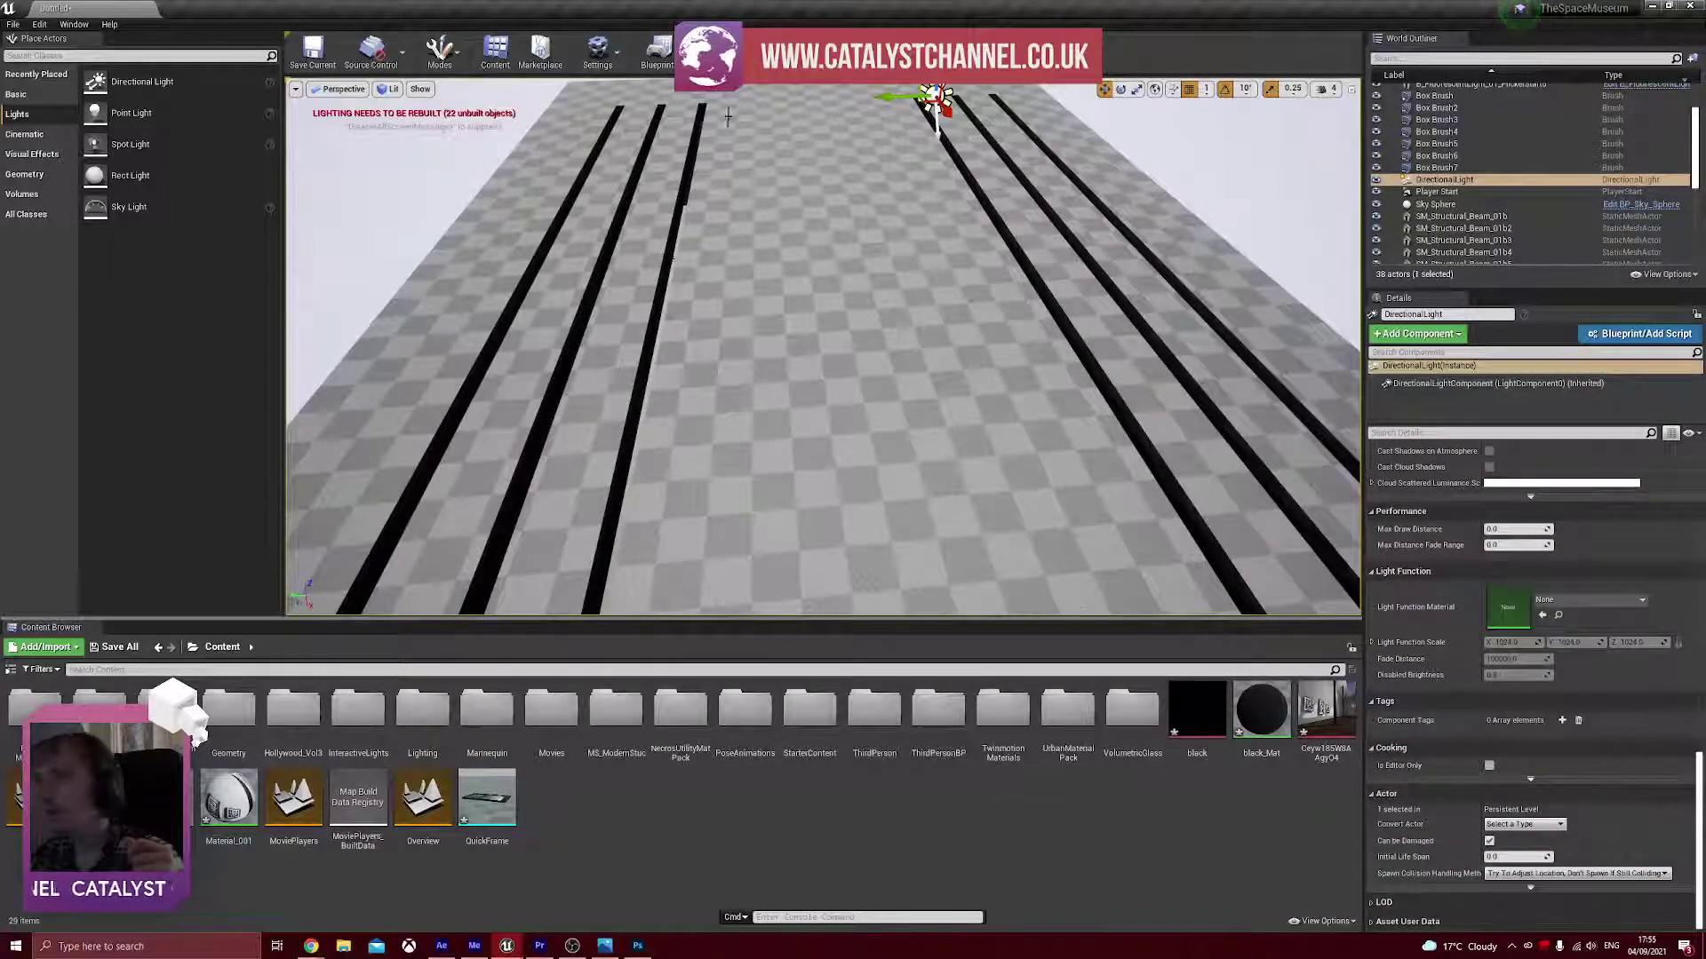
- Rotate the directional light about its vertical axis and move it sideways over the middle of the roof
{"action": "left_click", "coordinate": [1121, 89]}
{"action": "left_click_drag", "start_coordinate": [907, 125], "coordinate": [911, 125]}
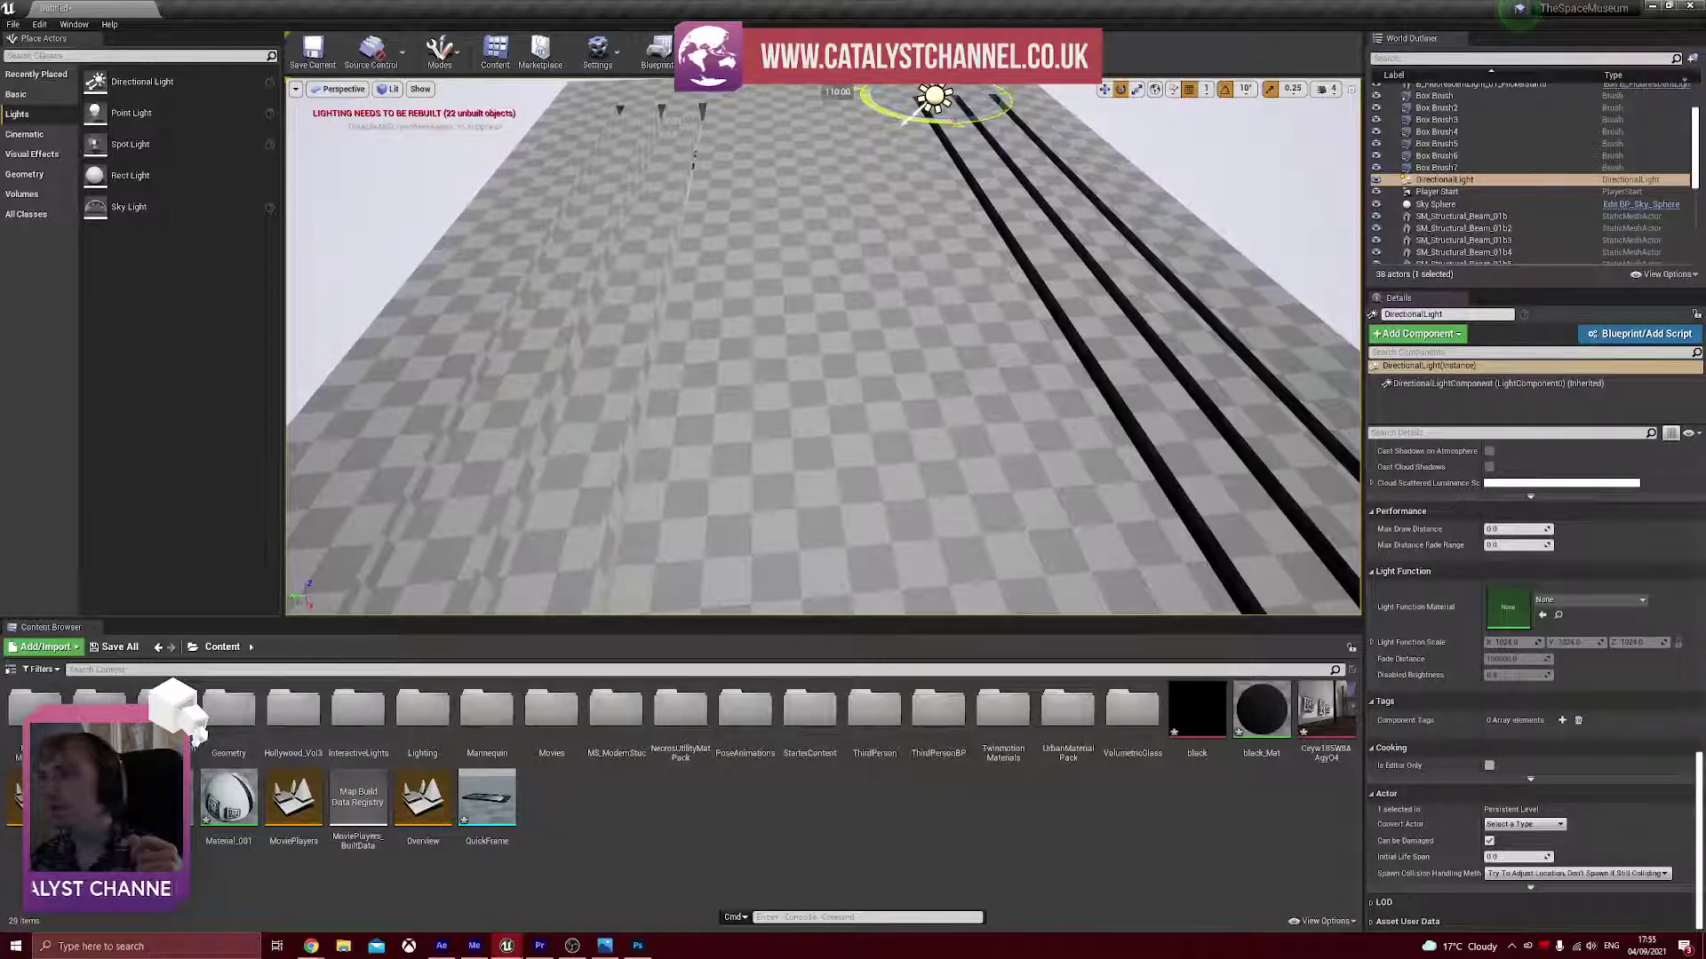
{"action": "left_click_drag", "start_coordinate": [888, 111], "coordinate": [1041, 380]}
{"action": "left_click", "coordinate": [1104, 89]}
{"action": "left_click_drag", "start_coordinate": [1028, 294], "coordinate": [817, 299]}
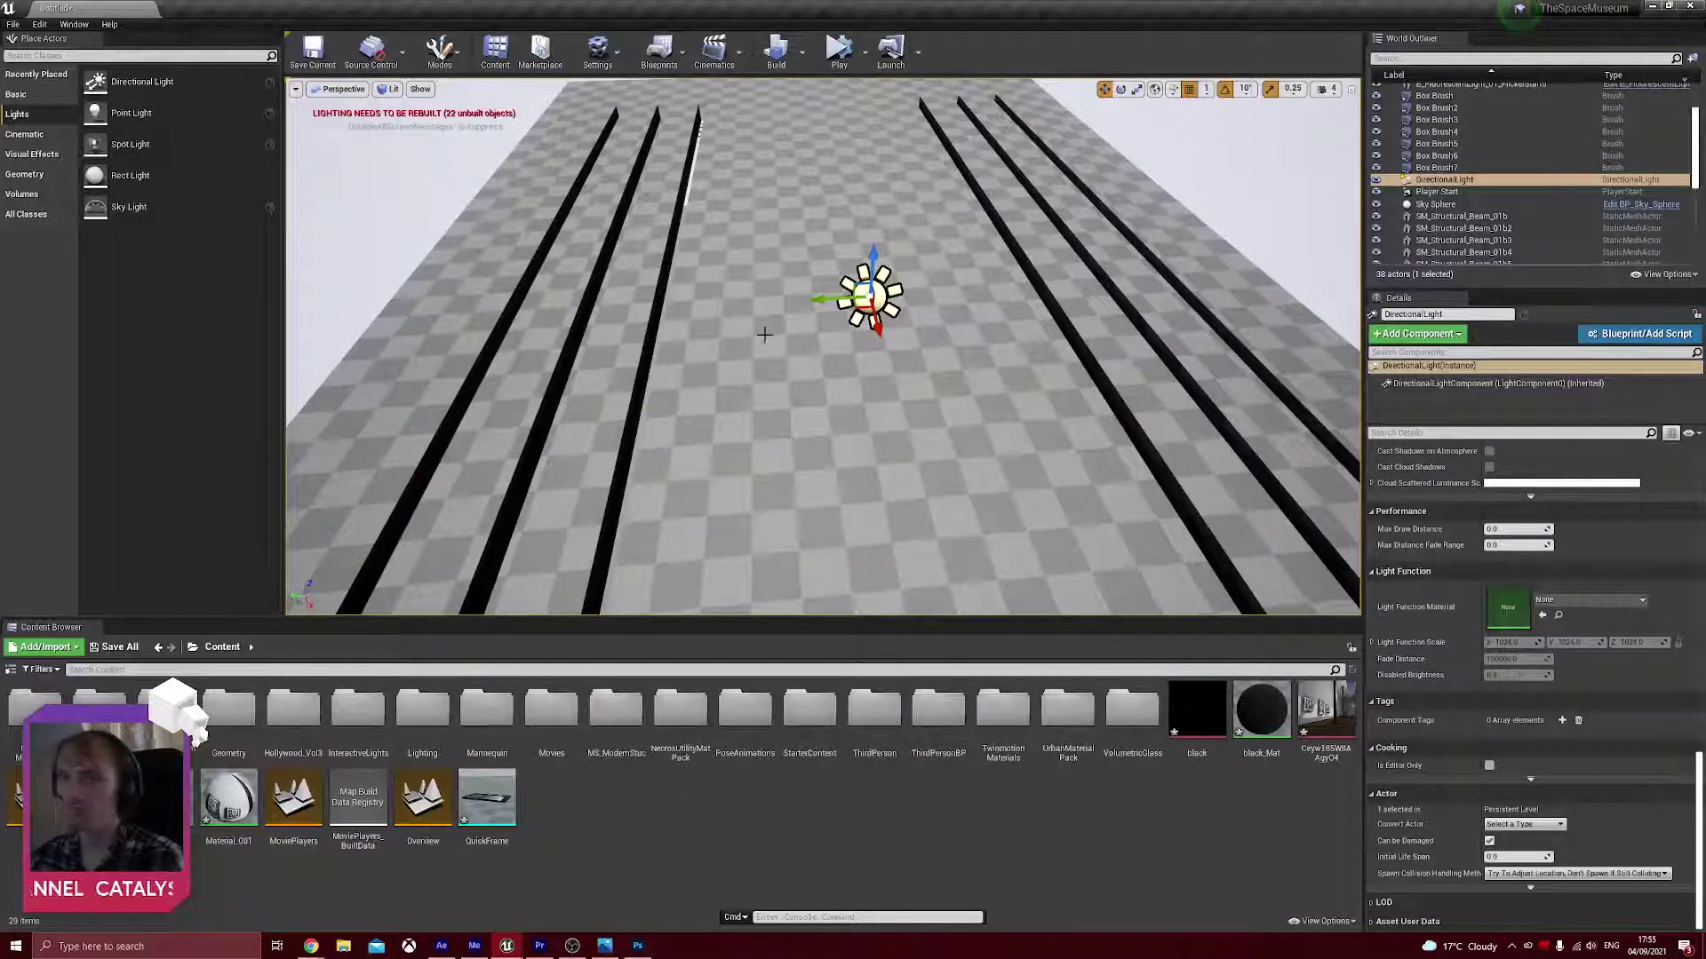
- Build the level's lighting and dismiss the message log
{"action": "key", "text": "s"}
{"action": "right_click_drag", "start_coordinate": [853, 293], "coordinate": [898, 382]}
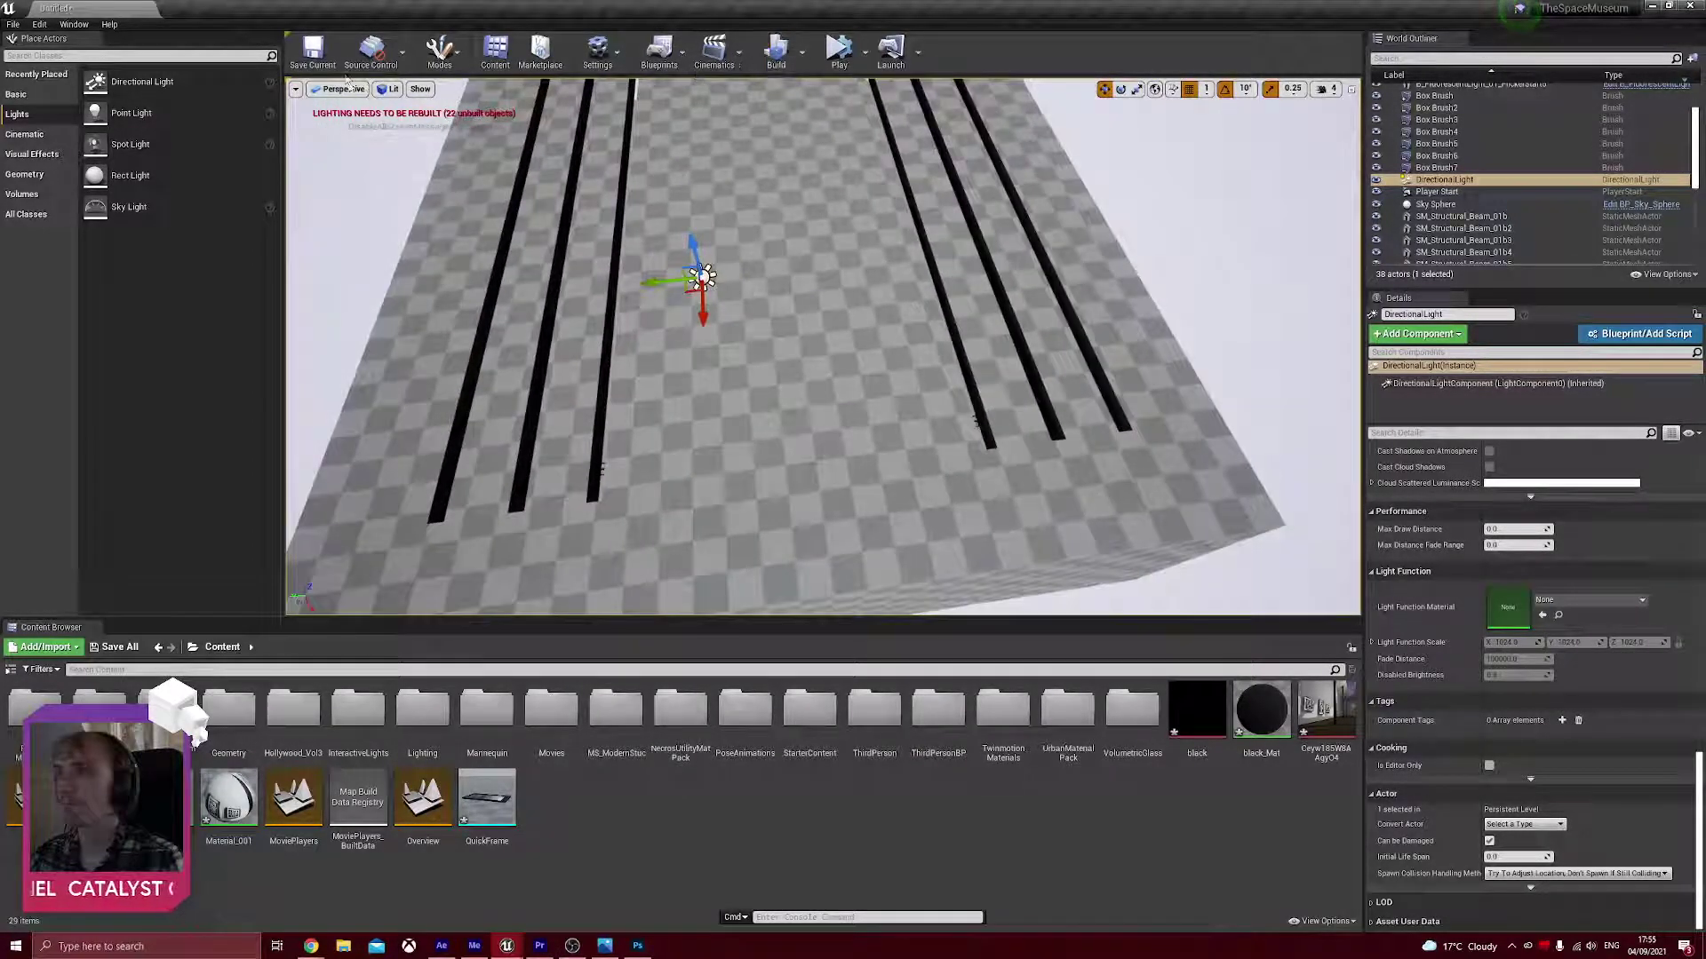
{"action": "left_click", "coordinate": [776, 51]}
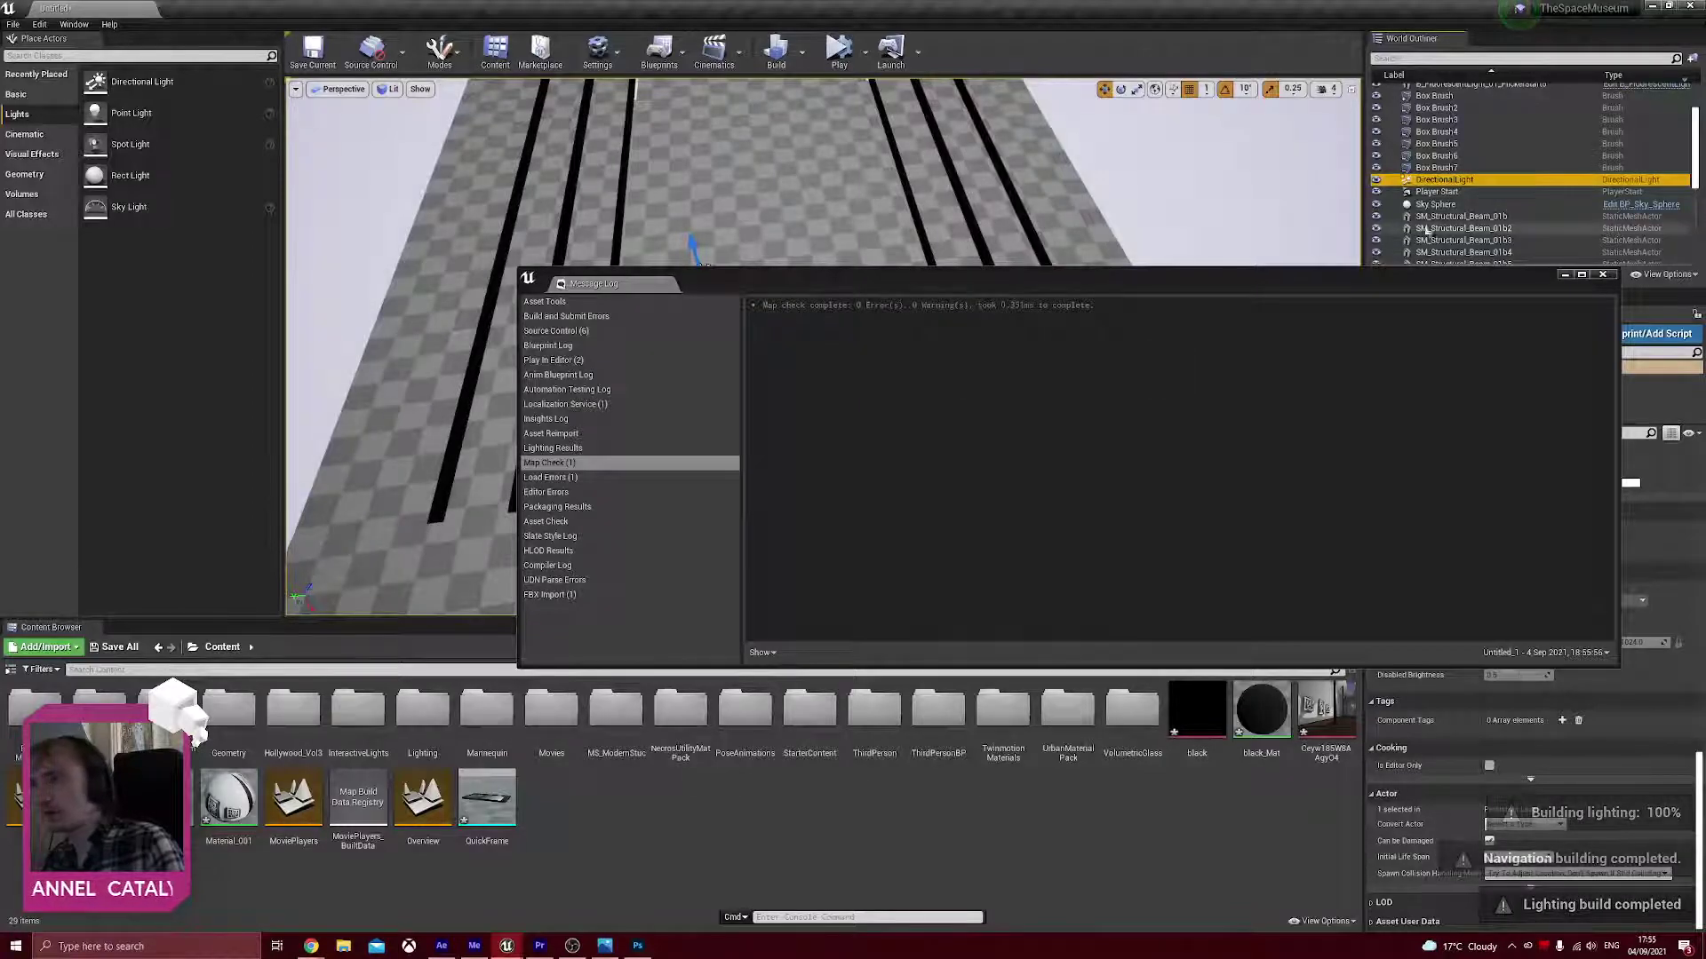
{"action": "left_click", "coordinate": [1562, 276]}
- Delete all five fluorescent lights from the ceiling inside the room
{"action": "right_click_drag", "start_coordinate": [1022, 338], "coordinate": [802, 258]}
{"action": "left_click", "coordinate": [622, 412]}
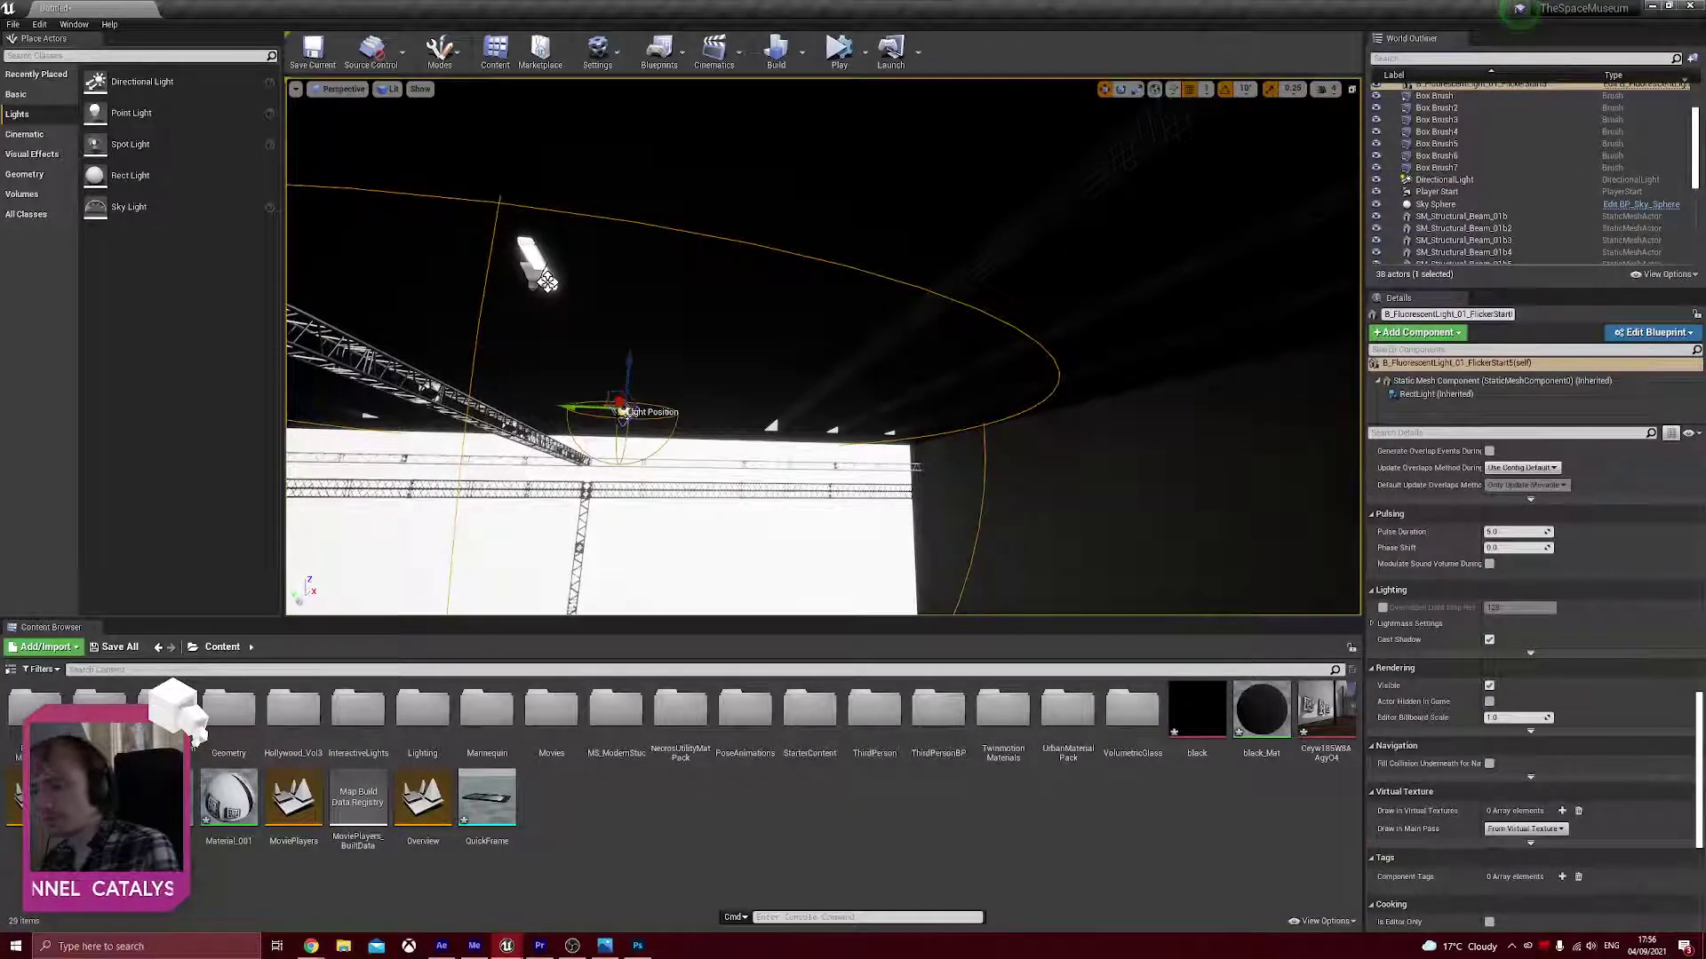
{"action": "key", "text": "Delete"}
{"action": "left_click", "coordinate": [530, 270]}
{"action": "key", "text": "Delete"}
{"action": "right_click_drag", "start_coordinate": [530, 270], "coordinate": [328, 248]}
{"action": "left_click", "coordinate": [831, 282]}
{"action": "key", "text": "Delete"}
{"action": "right_click_drag", "start_coordinate": [830, 283], "coordinate": [640, 406]}
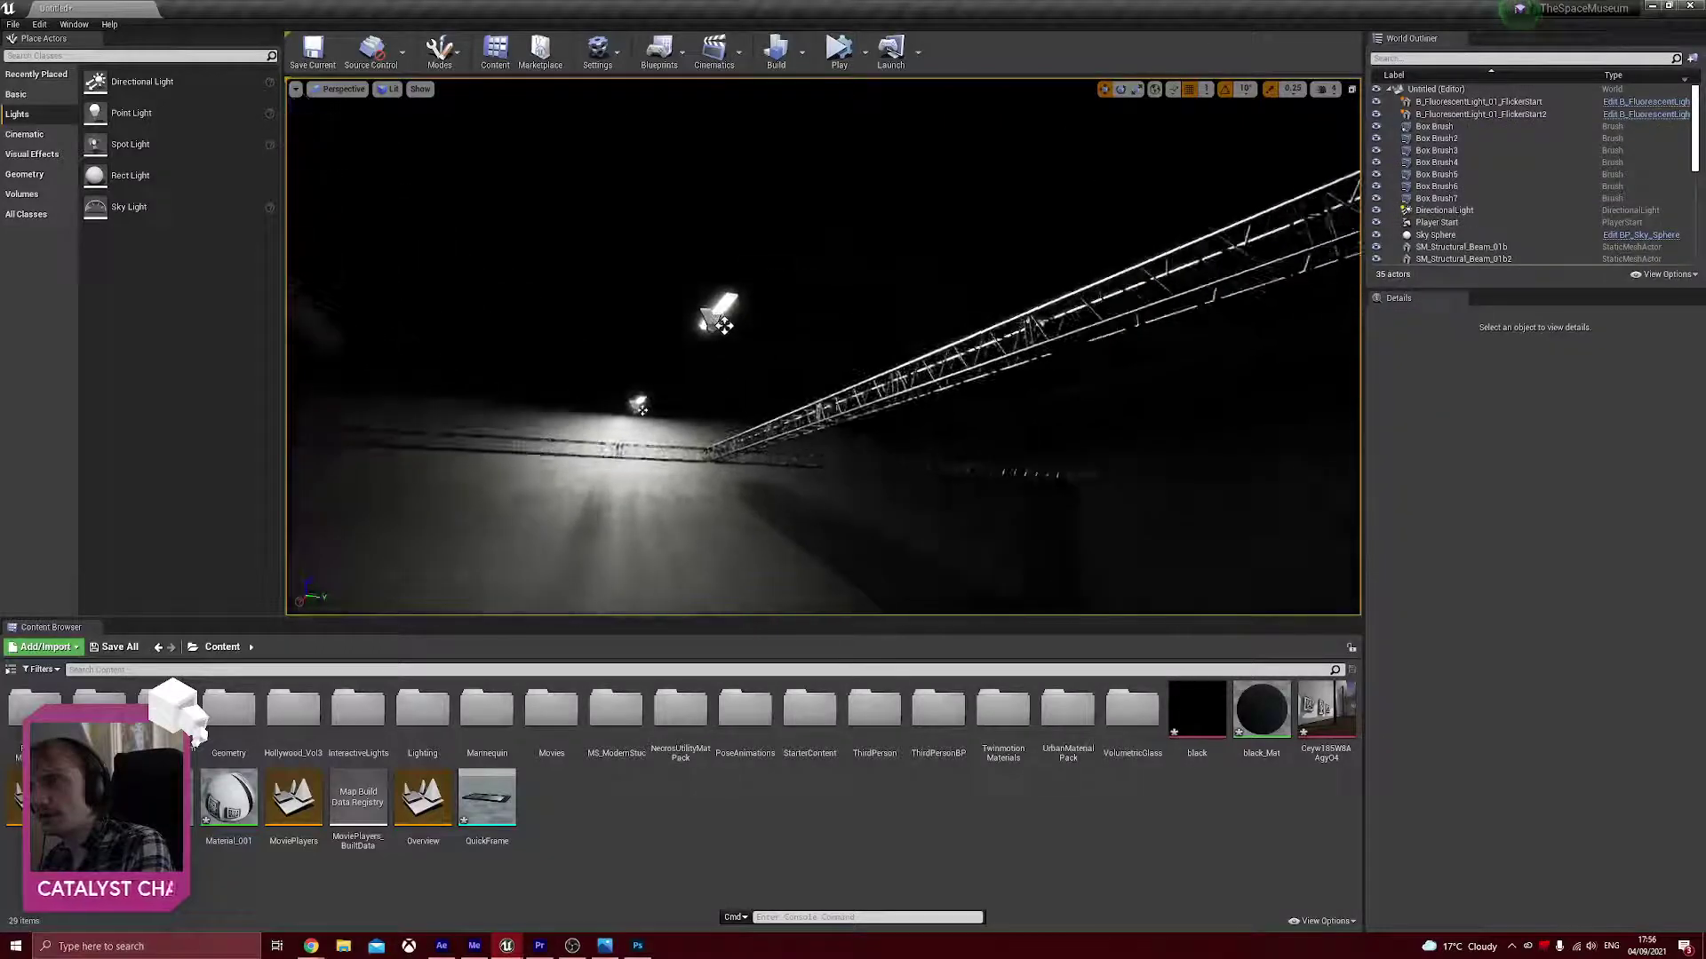
{"action": "left_click", "coordinate": [640, 405]}
{"action": "key", "text": "Delete"}
{"action": "left_click", "coordinate": [720, 311]}
{"action": "key", "text": "Delete"}
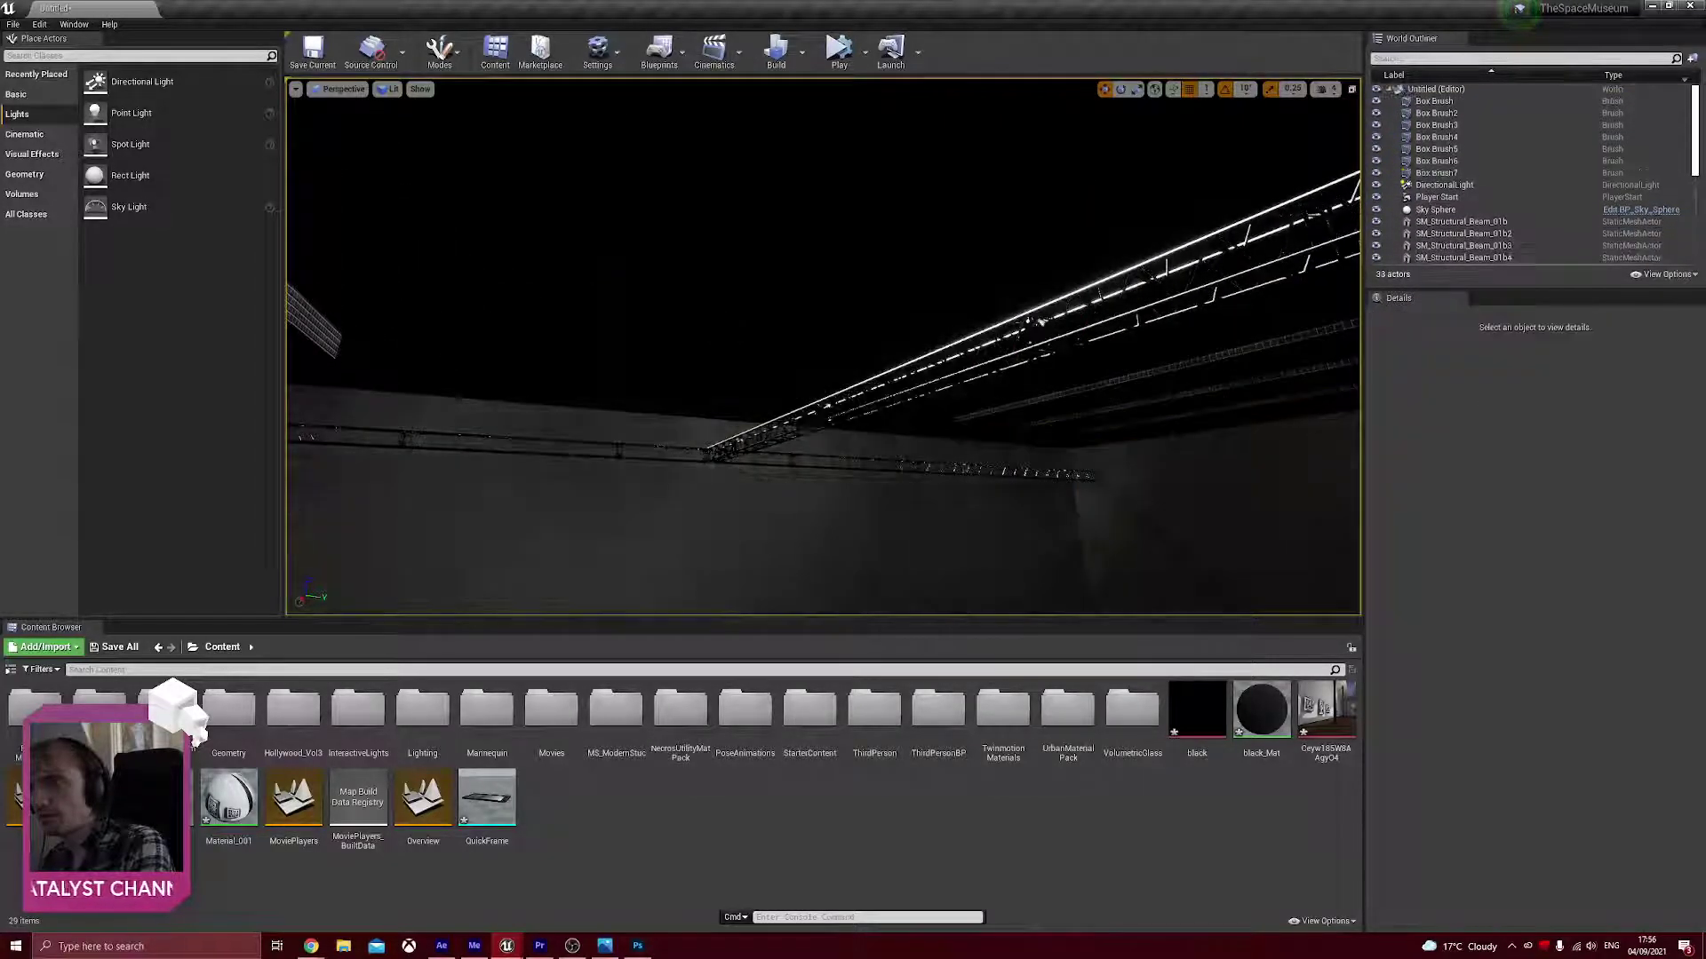
- Select the directional light in the sky above the roof and lower its intensity
{"action": "mouse_move", "coordinate": [720, 311]}
{"action": "right_mouse_down"}
{"action": "mouse_move", "coordinate": [648, 355]}
{"action": "mouse_move", "coordinate": [604, 418]}
{"action": "mouse_move", "coordinate": [648, 462]}
{"action": "mouse_move", "coordinate": [791, 533]}
{"action": "mouse_move", "coordinate": [1022, 502]}
{"action": "mouse_move", "coordinate": [1111, 458]}
{"action": "mouse_move", "coordinate": [1106, 444]}
{"action": "mouse_move", "coordinate": [1102, 471]}
{"action": "mouse_move", "coordinate": [1093, 382]}
{"action": "mouse_move", "coordinate": [723, 289]}
{"action": "right_mouse_up"}
{"action": "left_click", "coordinate": [709, 285]}
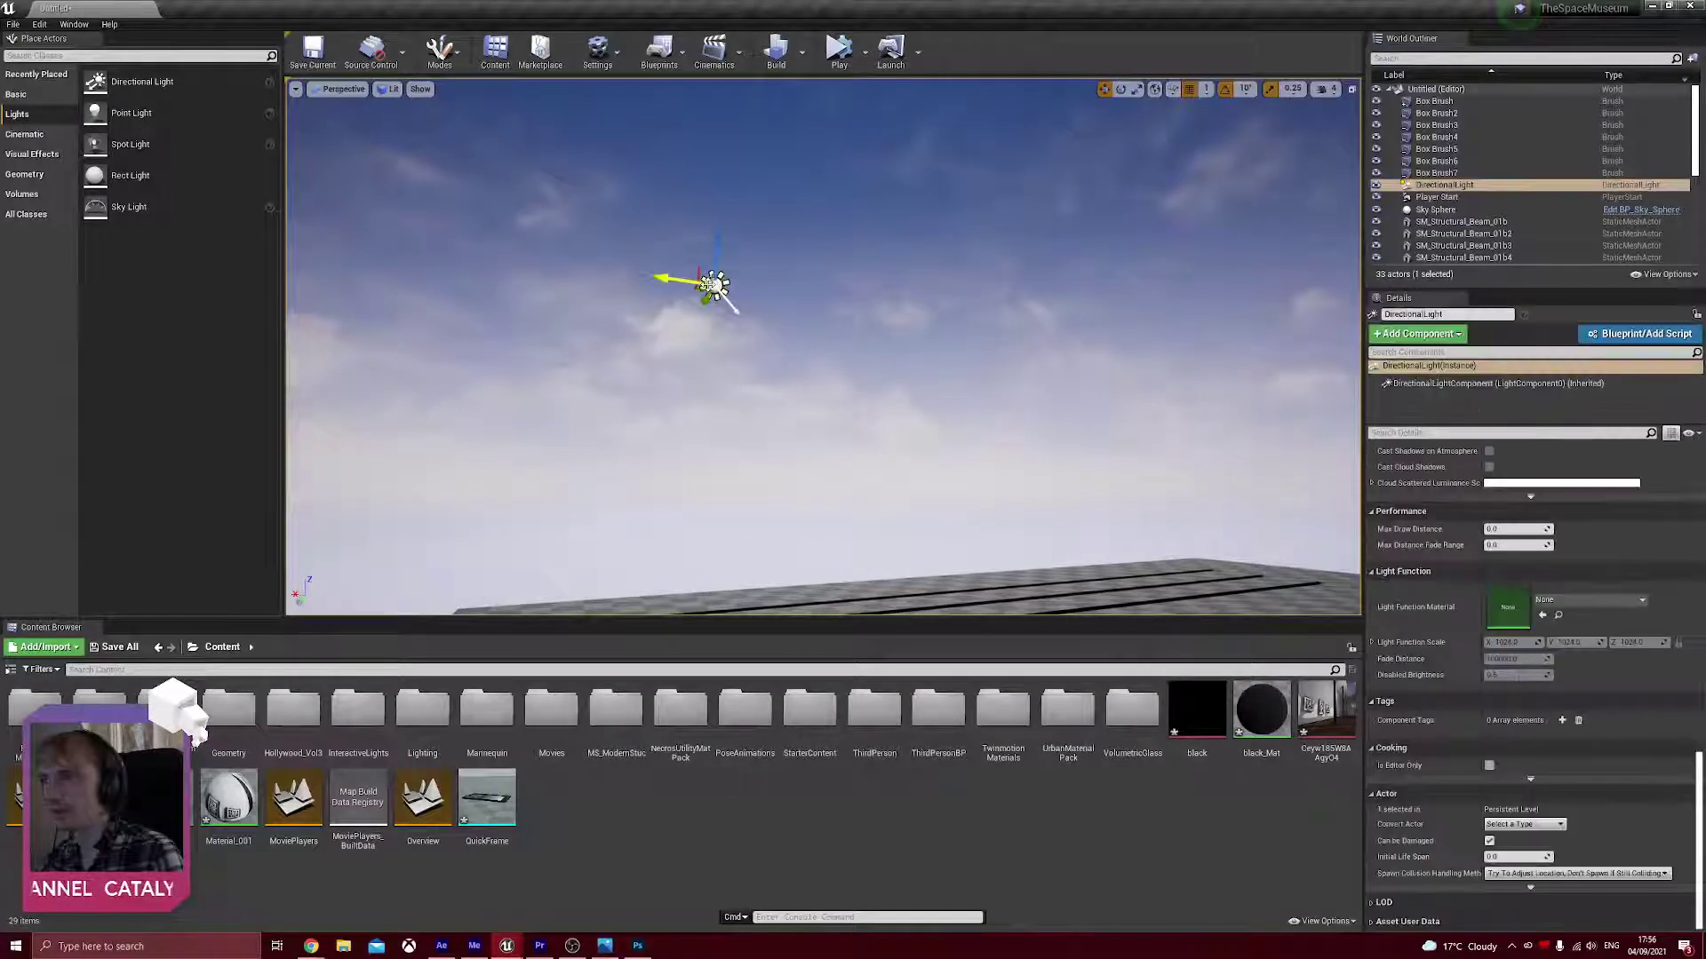
{"action": "scroll", "coordinate": [1445, 485], "scroll_direction": "up", "scroll_amount": 10}
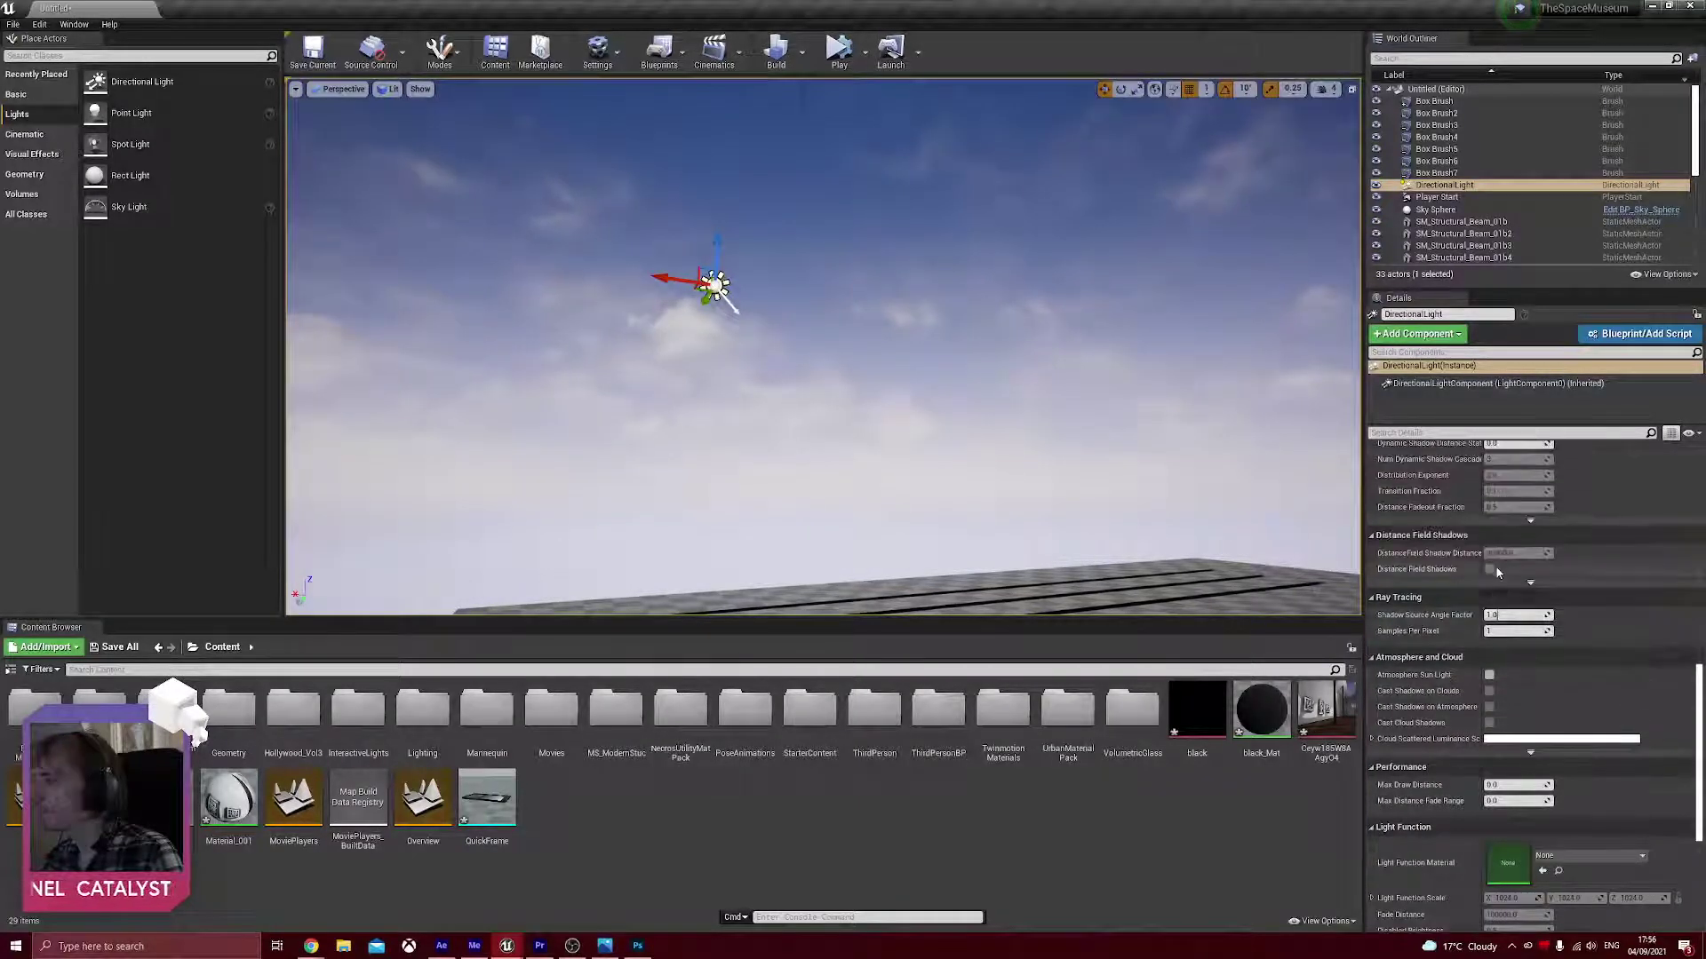
{"action": "scroll", "coordinate": [1525, 595], "scroll_direction": "up", "scroll_amount": 5}
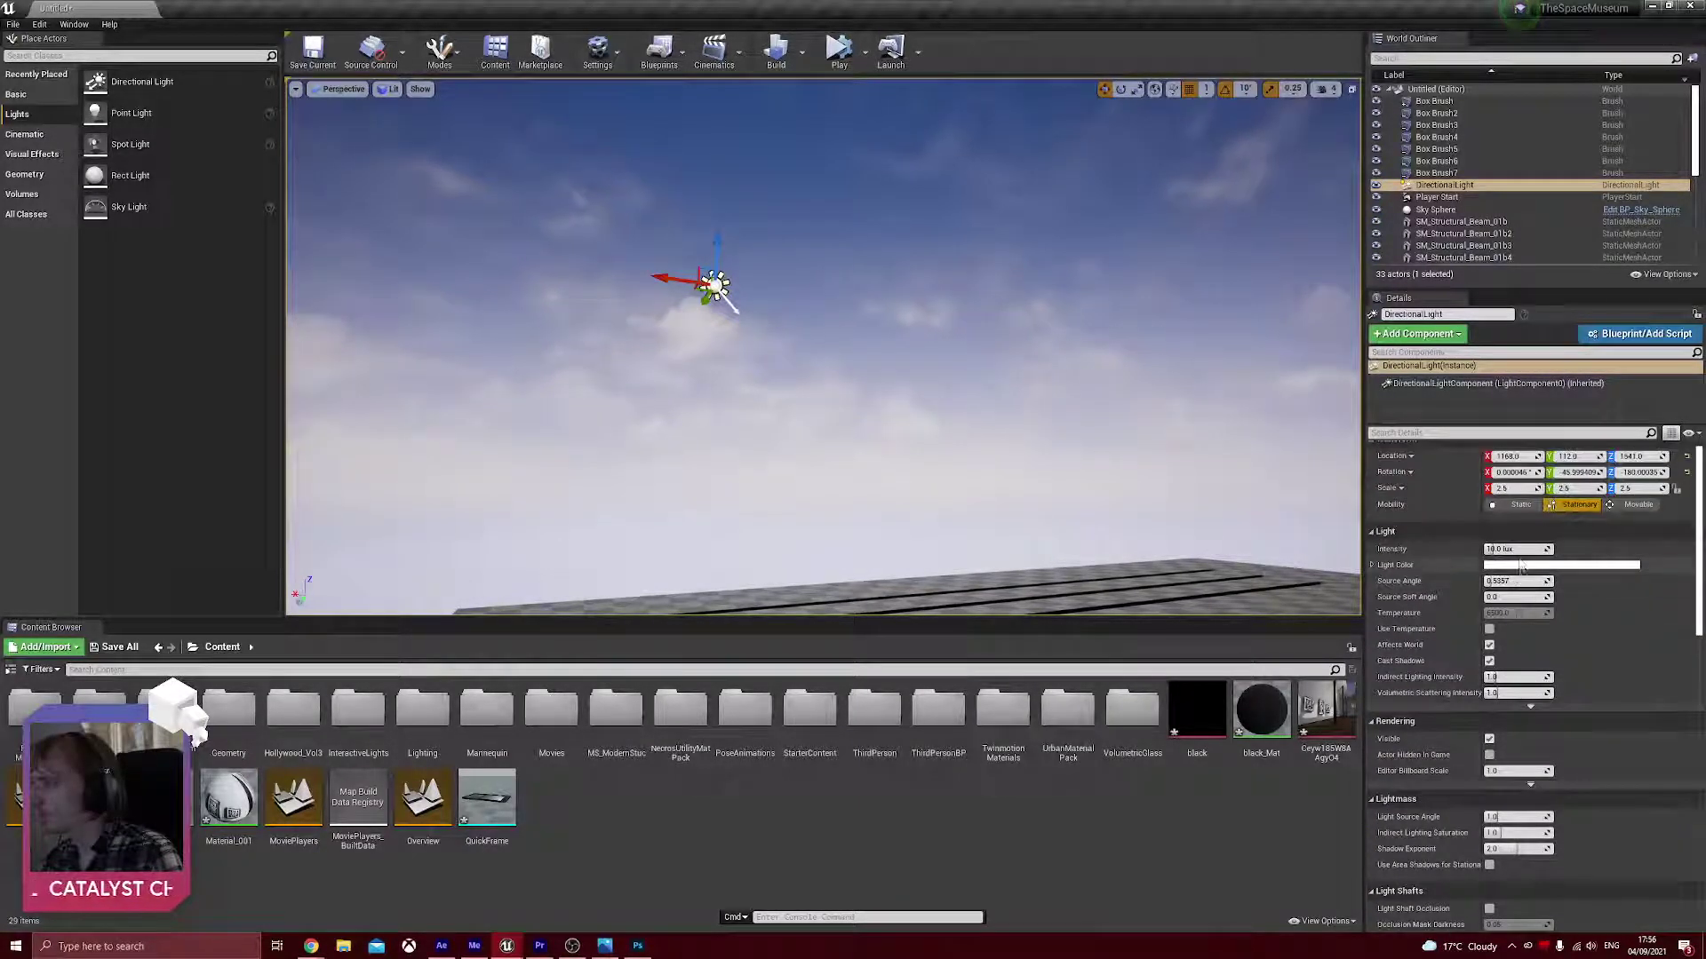
{"action": "left_click_drag", "start_coordinate": [1488, 549], "coordinate": [1479, 549]}
- Switch the viewport to Unlit mode and inspect the room's interior, including the roof slots and truss
{"action": "right_click_drag", "start_coordinate": [1022, 338], "coordinate": [1208, 399]}
{"action": "key", "text": "w"}
{"action": "key", "text": "d"}
{"action": "key", "text": "d"}
{"action": "key", "text": "w"}
{"action": "key", "text": "a"}
{"action": "left_click", "coordinate": [389, 89]}
{"action": "left_click", "coordinate": [407, 131]}
{"action": "right_click_drag", "start_coordinate": [568, 267], "coordinate": [894, 365]}
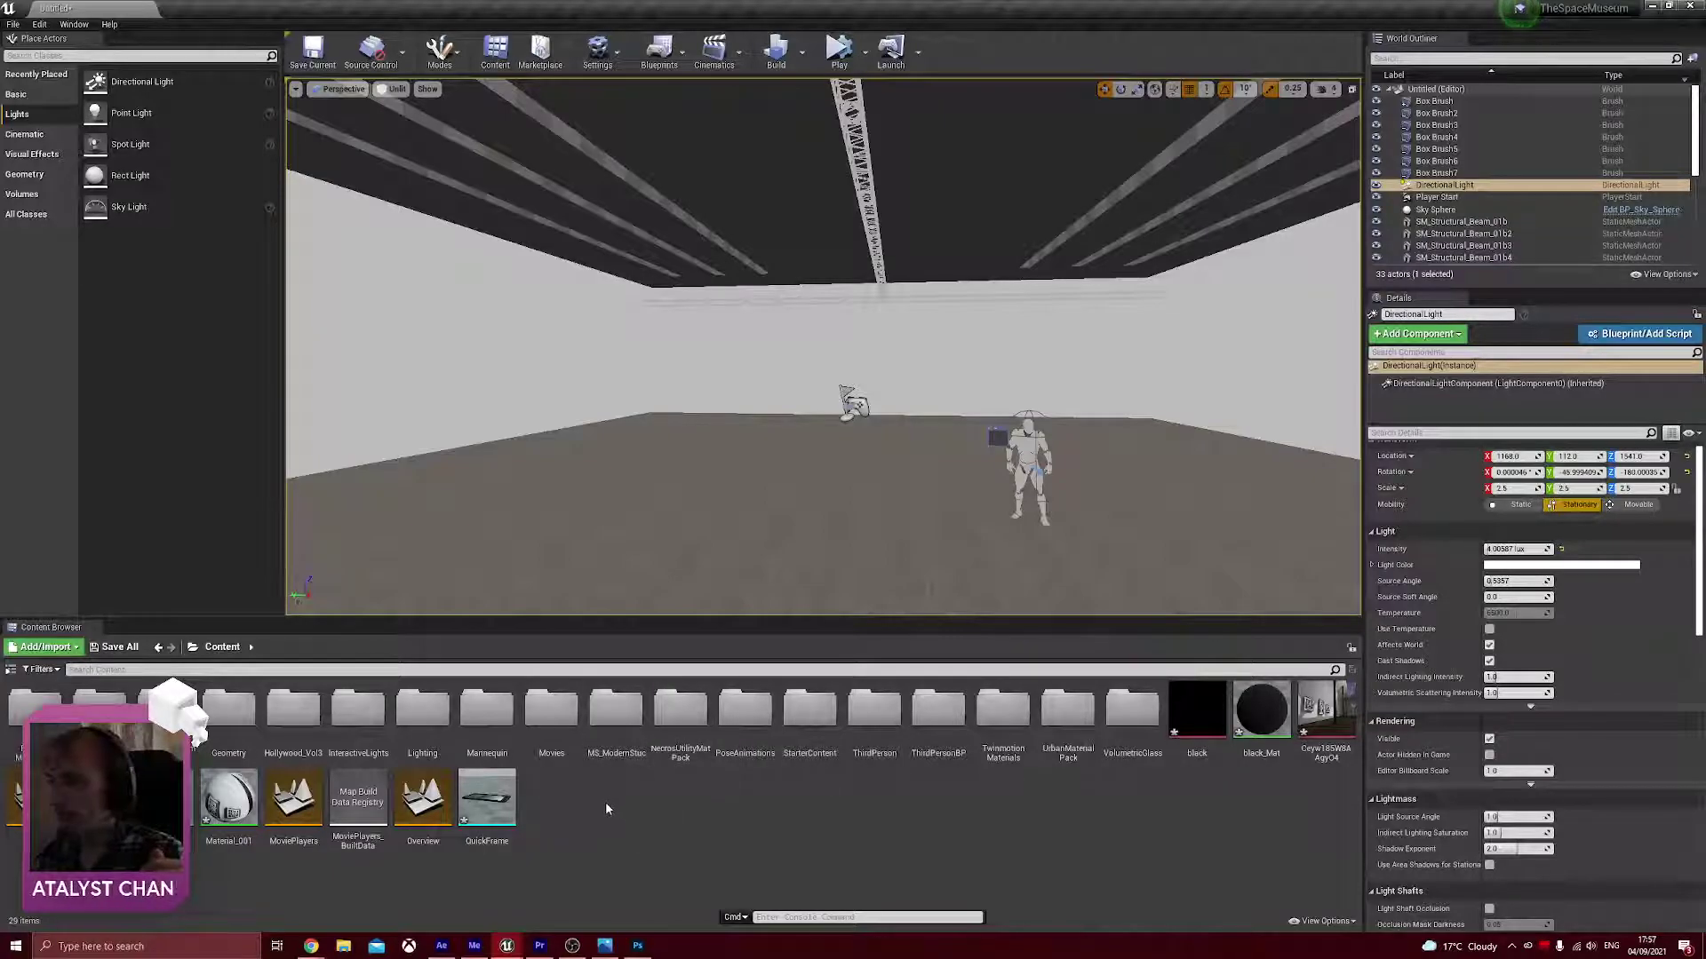
- Switch to the Pinterest board Art Gallery - Moodboard in Chrome and examine the "3d art gallery interior" pin
{"action": "left_click", "coordinate": [22, 95]}
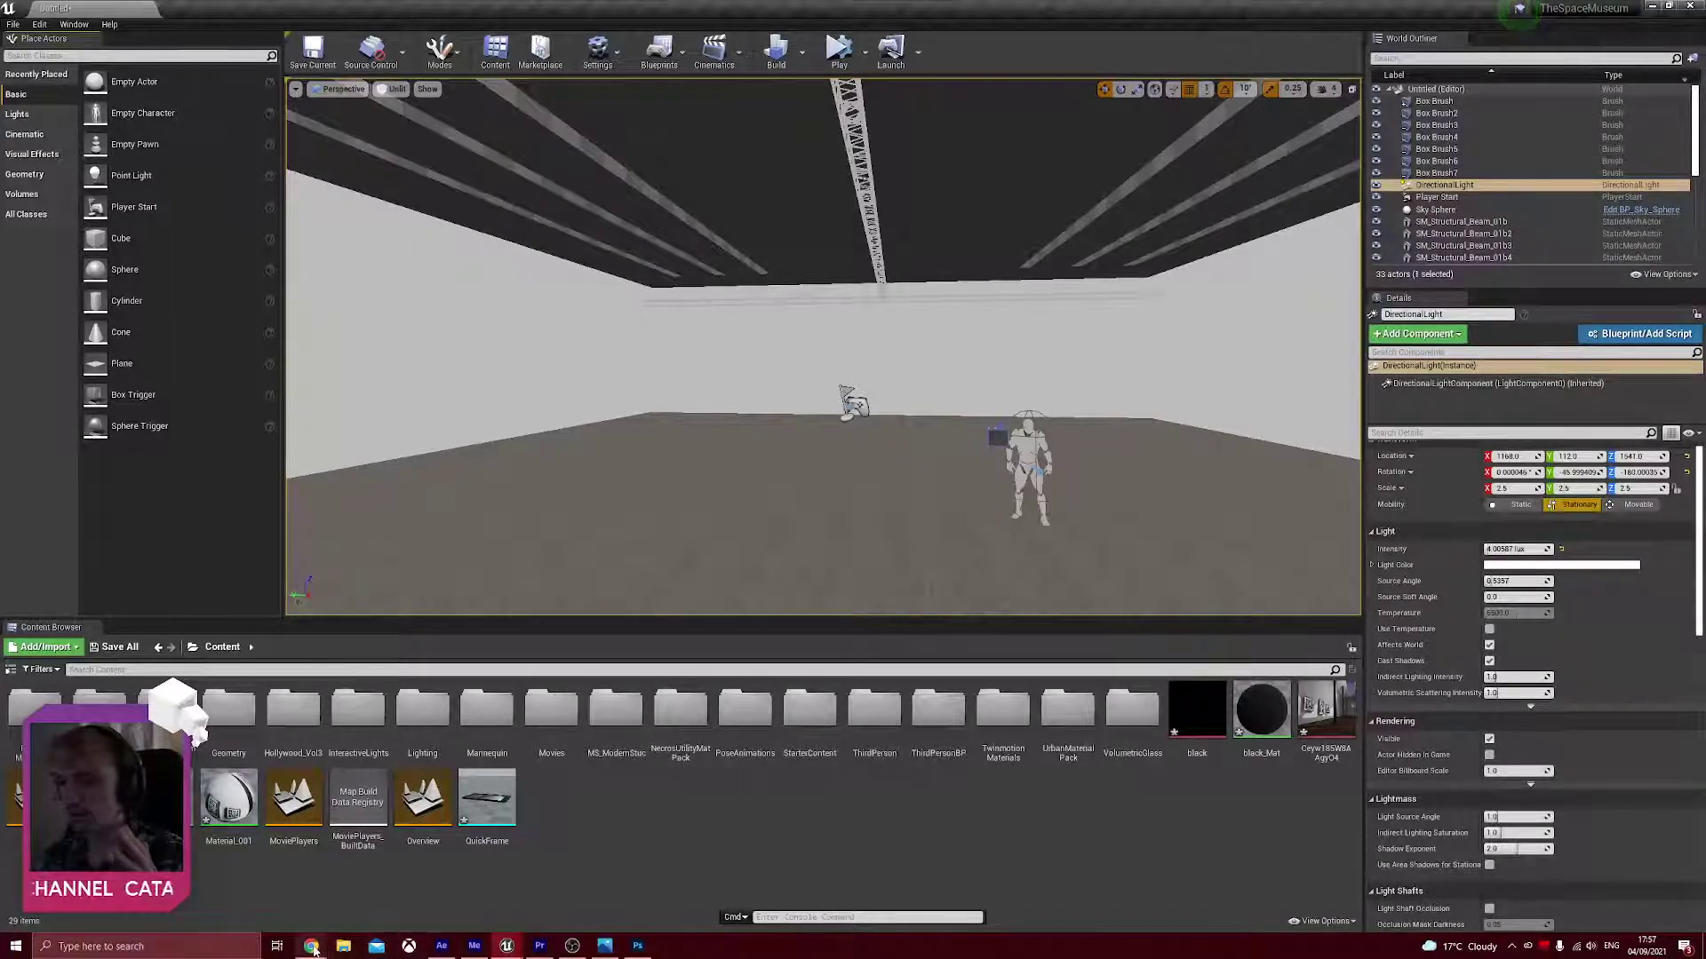
{"action": "mouse_move", "coordinate": [312, 949]}
{"action": "left_click", "coordinate": [354, 893]}
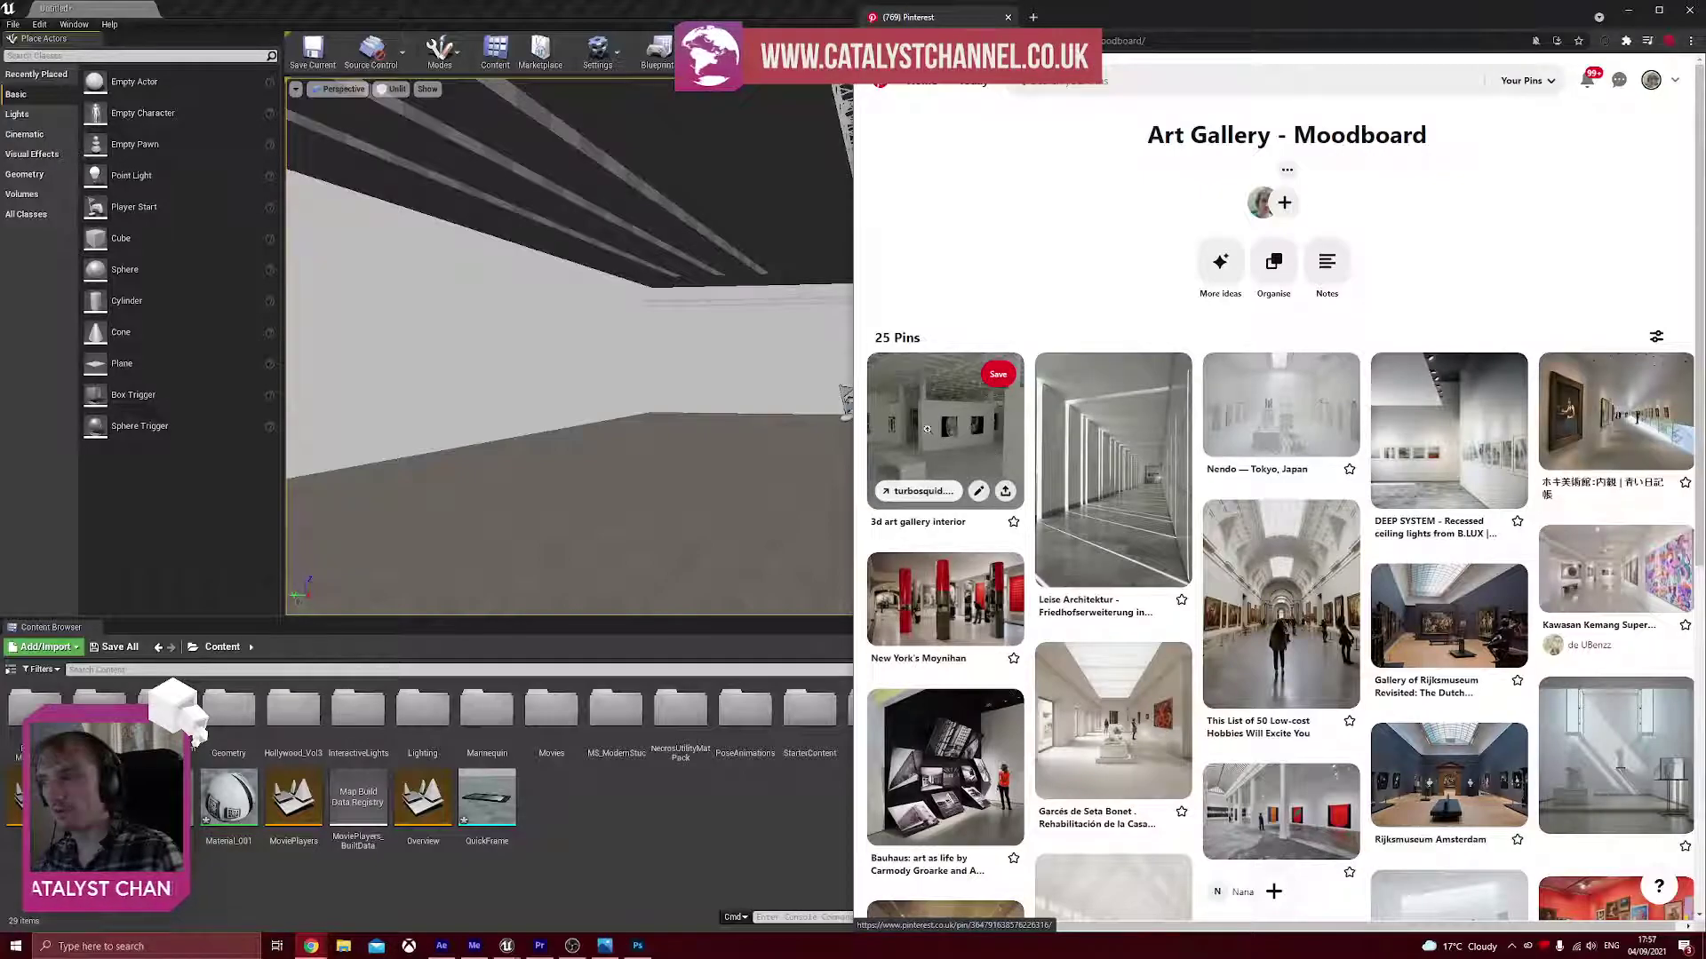
{"action": "left_click", "coordinate": [933, 430]}
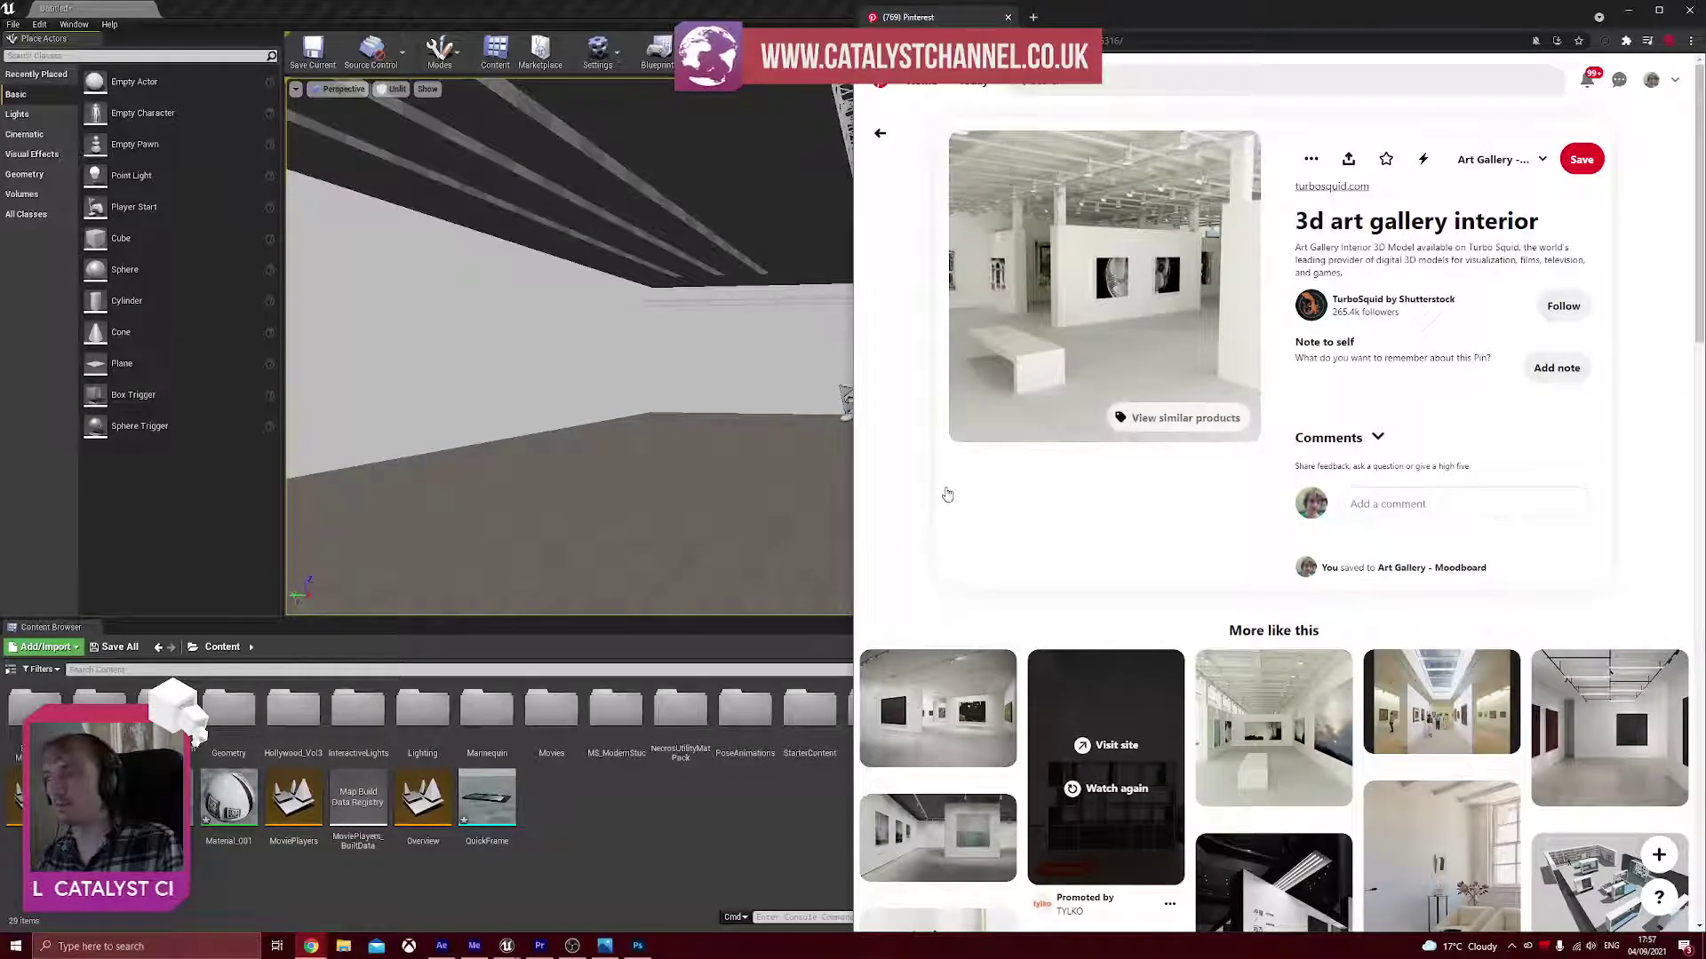
{"action": "scroll", "coordinate": [1465, 589], "scroll_direction": "down", "scroll_amount": 4}
{"action": "scroll", "coordinate": [902, 149], "scroll_direction": "up", "scroll_amount": 4}
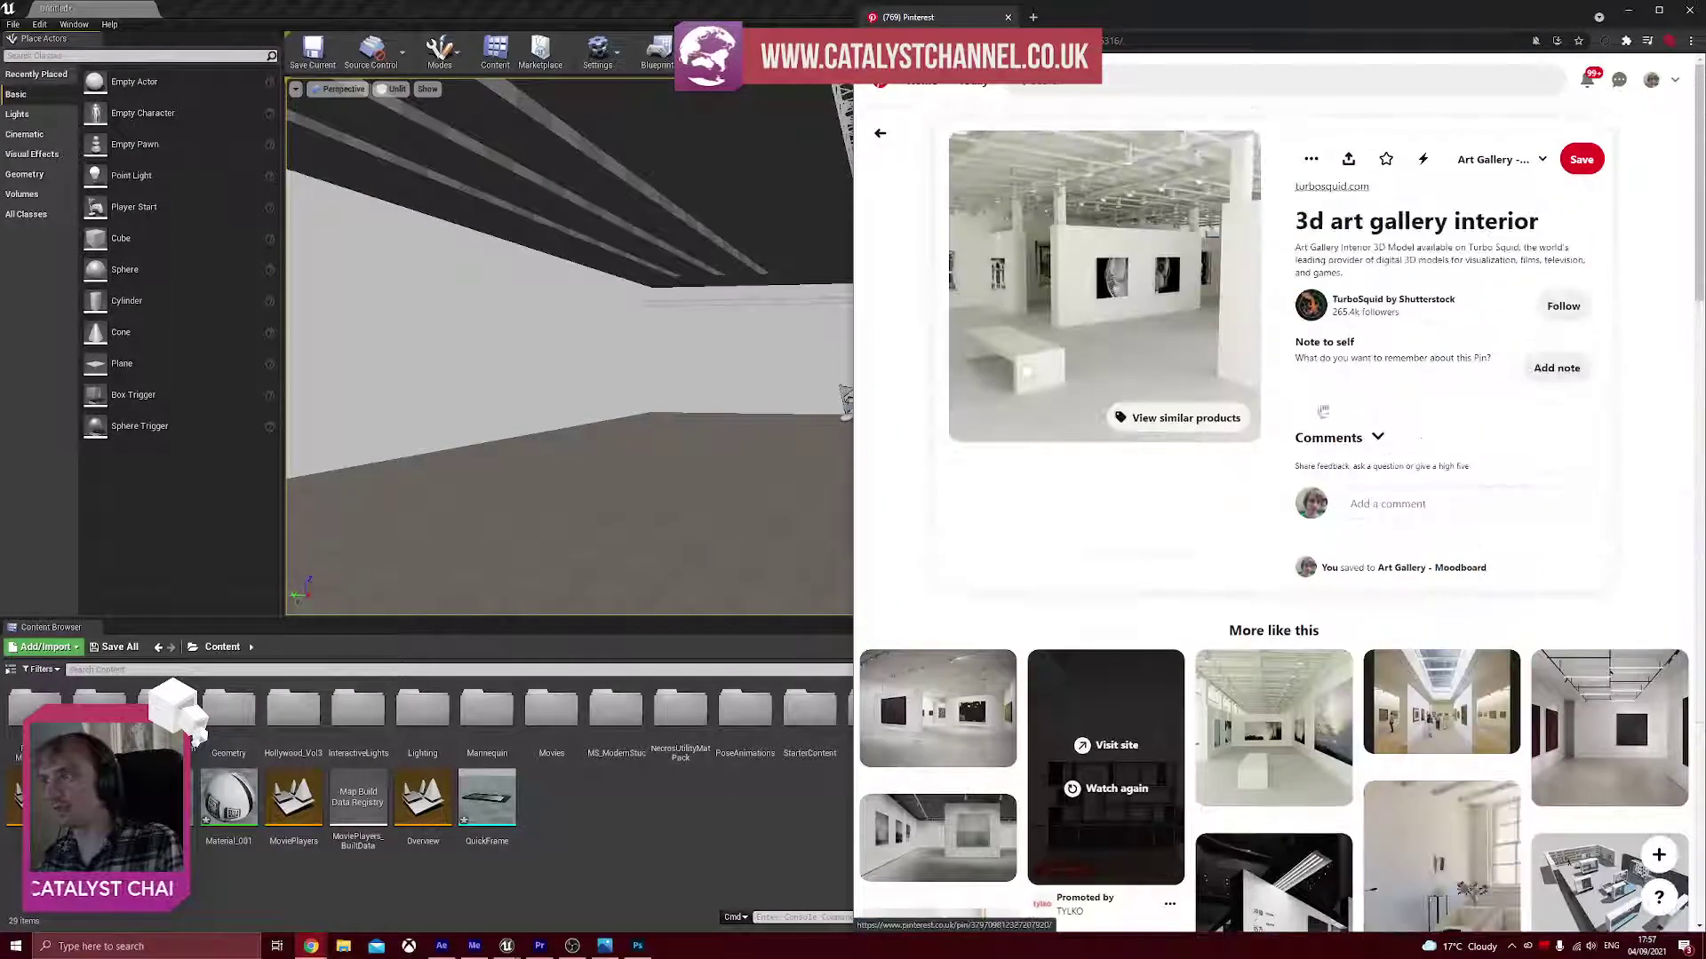
- Return to the moodboard, open the pin of the white gallery with black ceiling trusses, and view its source image
{"action": "left_click", "coordinate": [881, 134]}
{"action": "scroll", "coordinate": [1409, 669], "scroll_direction": "down", "scroll_amount": 3}
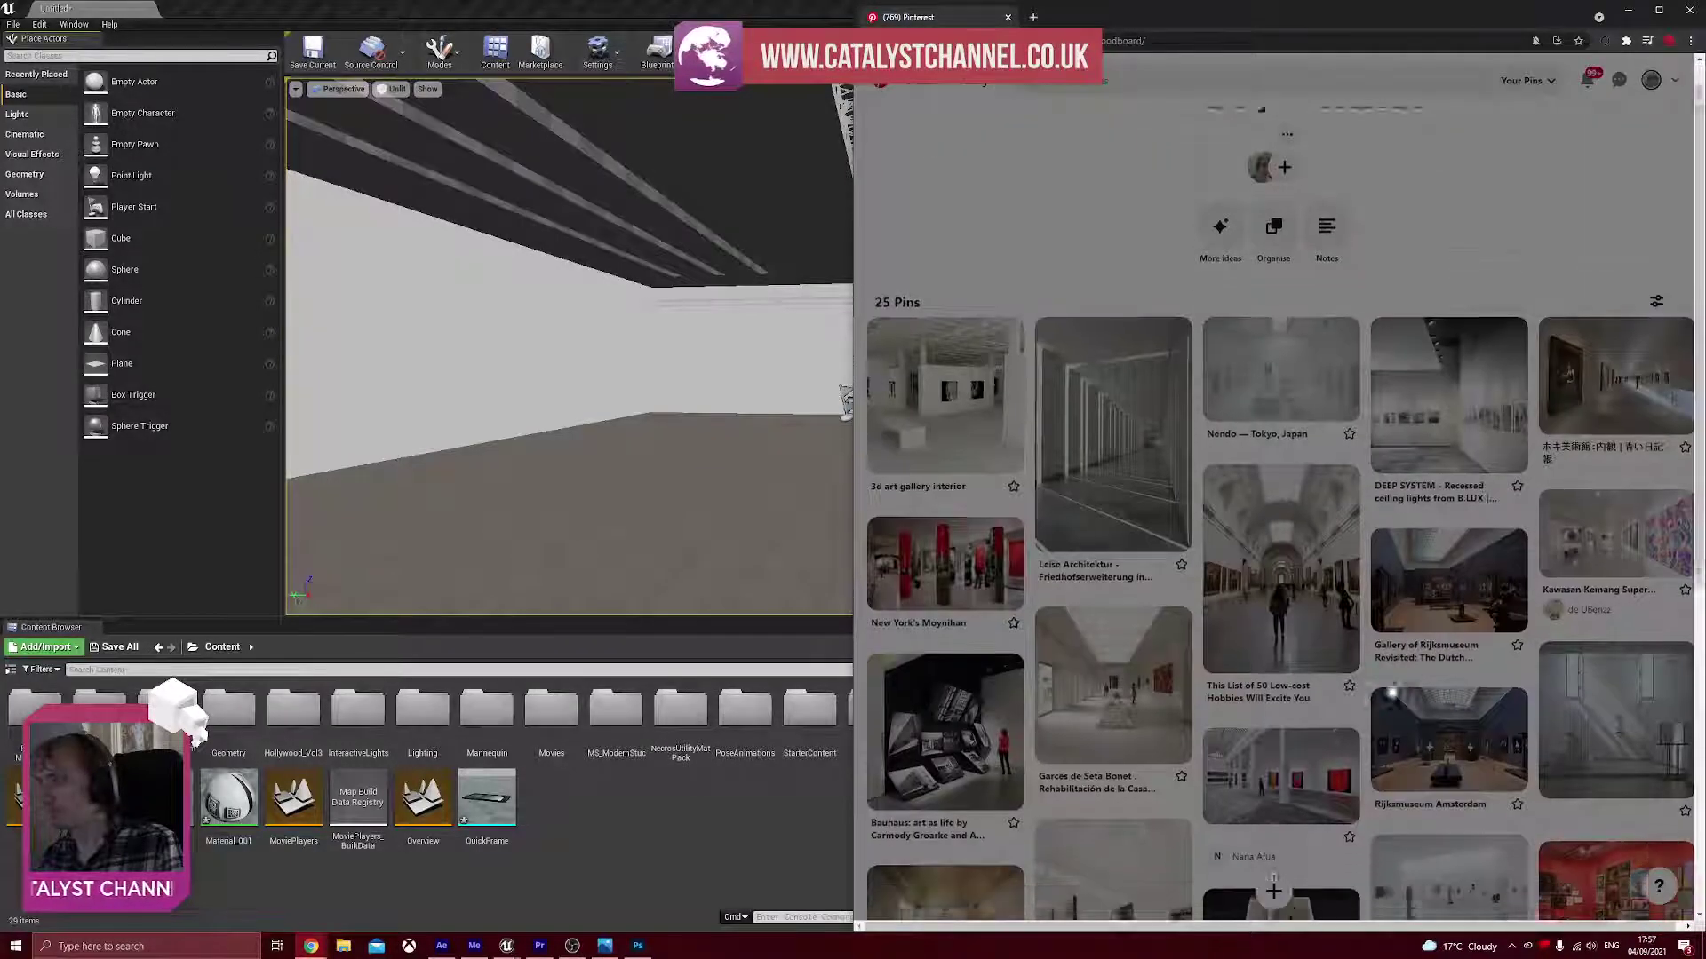
{"action": "scroll", "coordinate": [1409, 669], "scroll_direction": "down", "scroll_amount": 4}
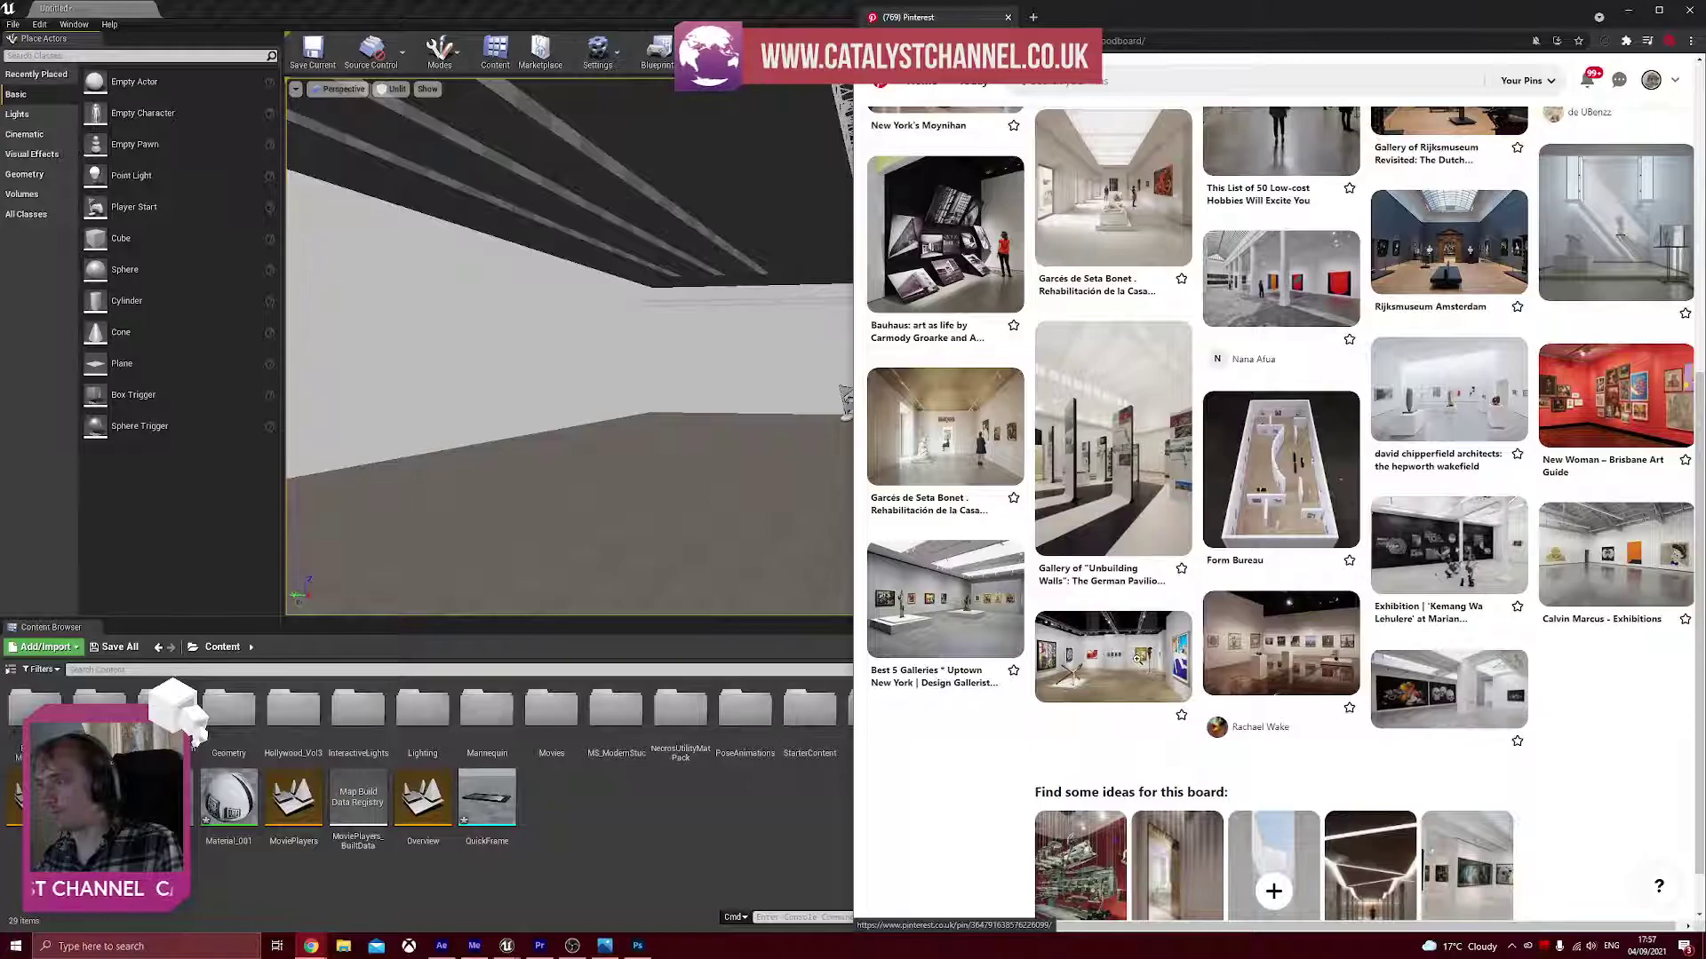
{"action": "left_click", "coordinate": [1138, 658]}
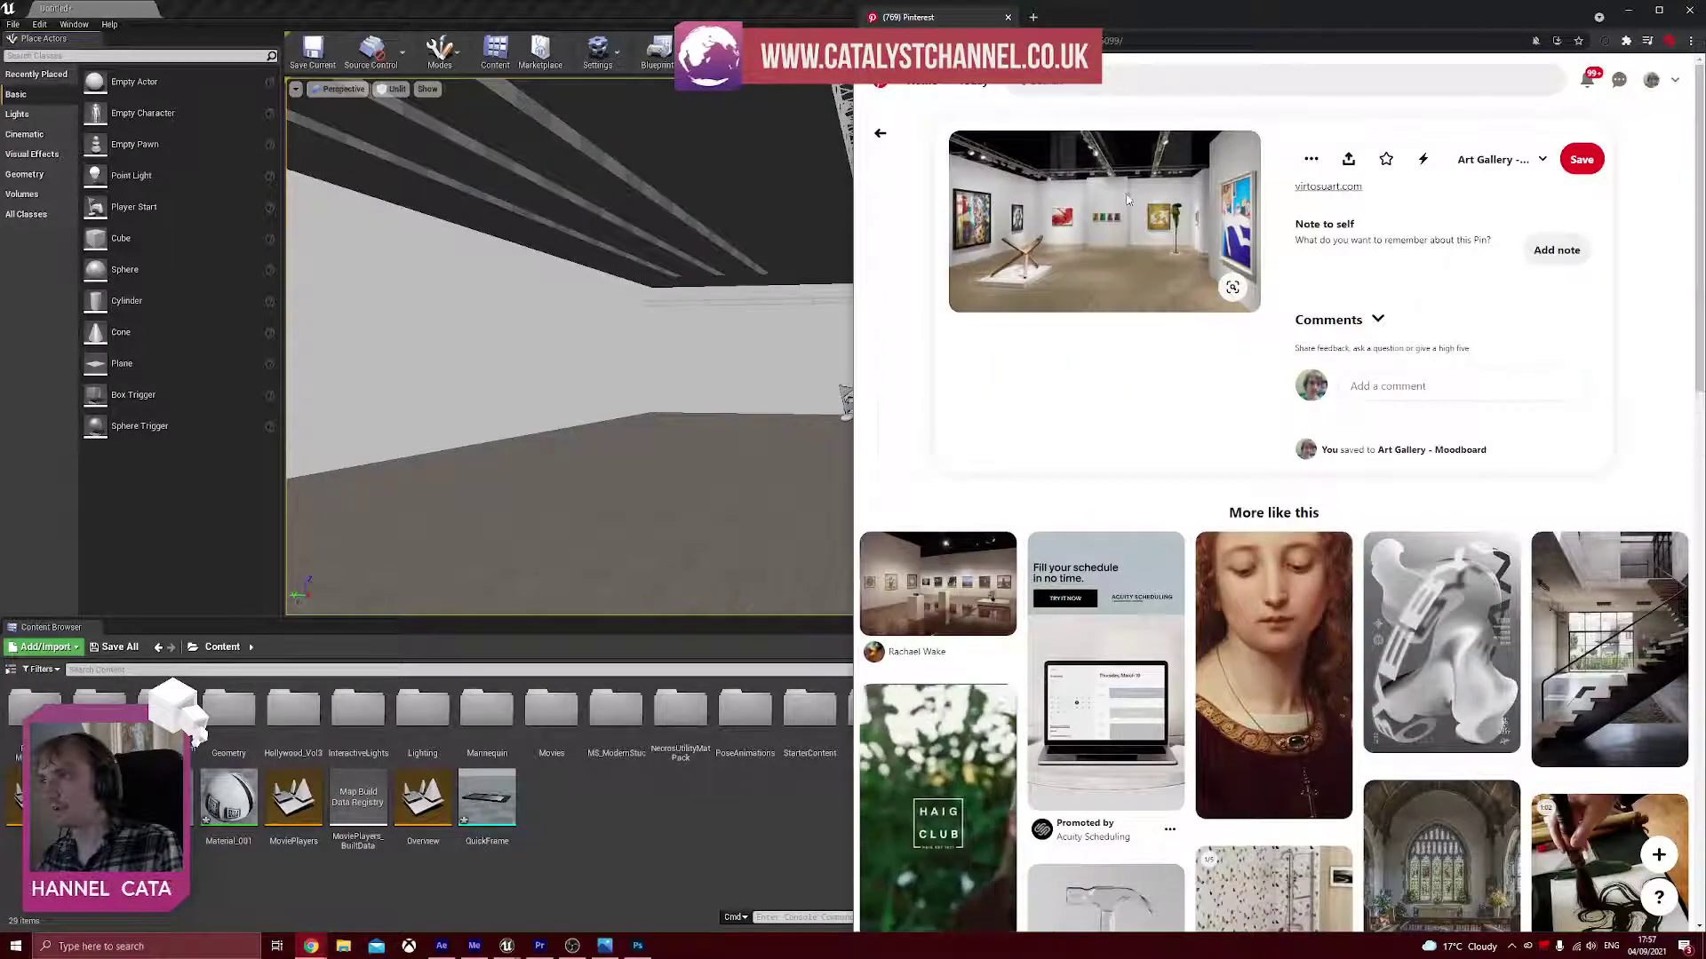
{"action": "left_click", "coordinate": [1103, 175]}
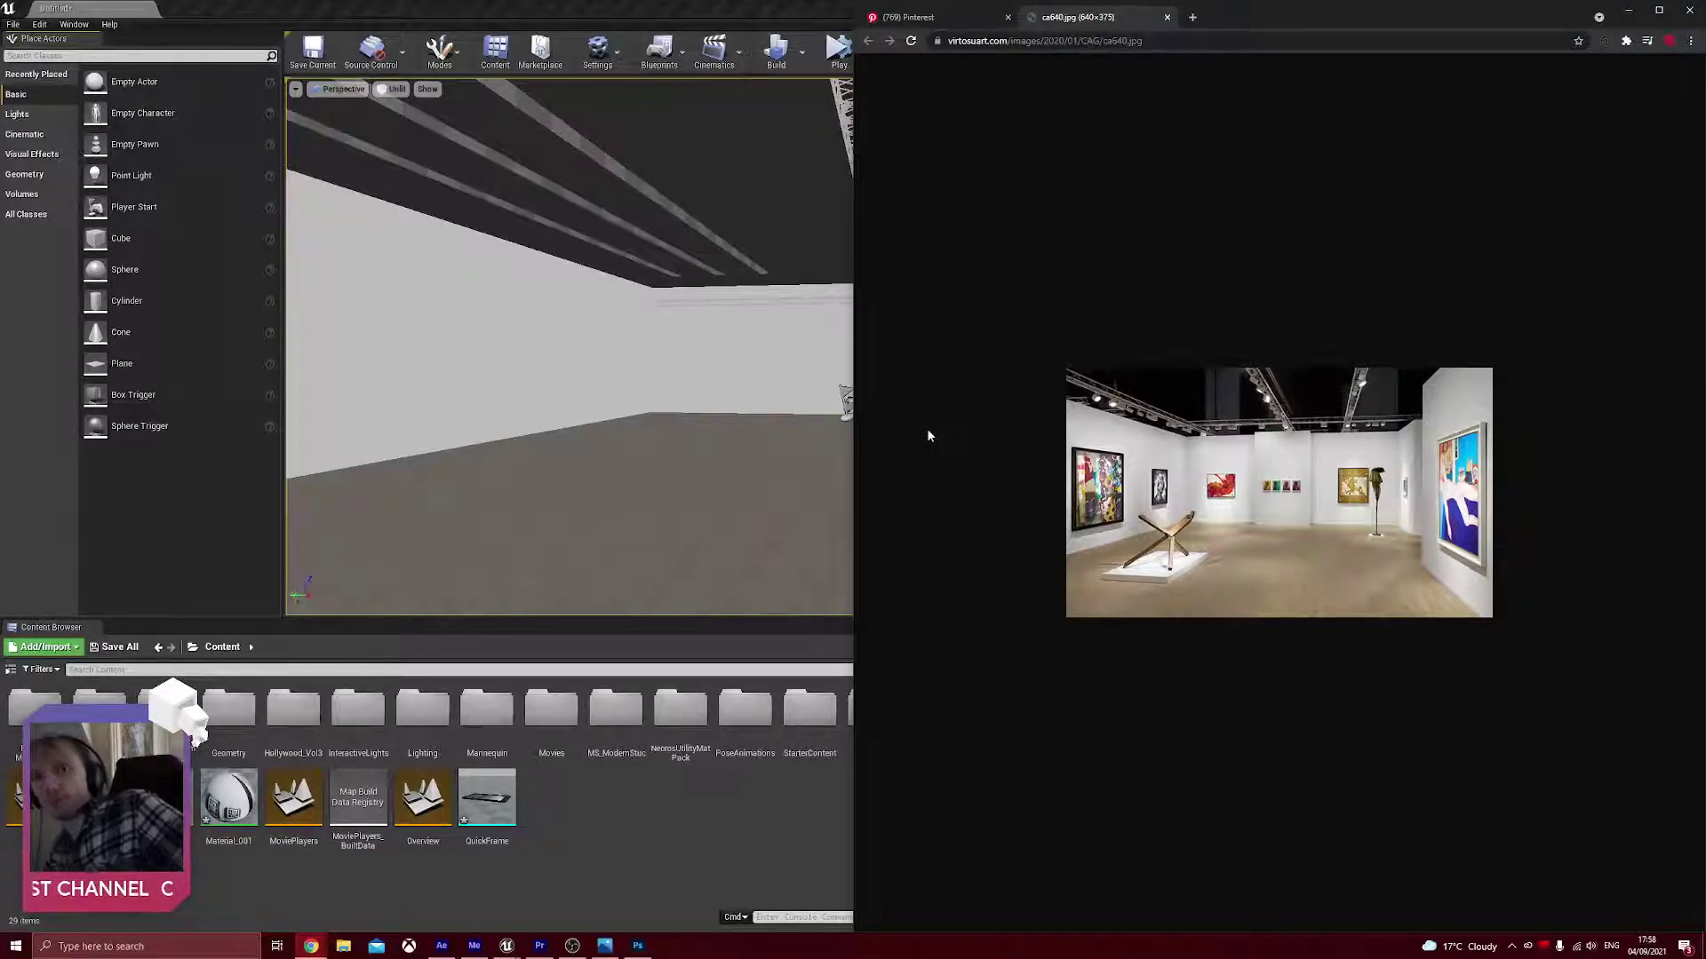
- Go back to the moodboard and examine the "Leise Architektur" pin of the corridor with light slots
{"action": "left_click", "coordinate": [944, 19]}
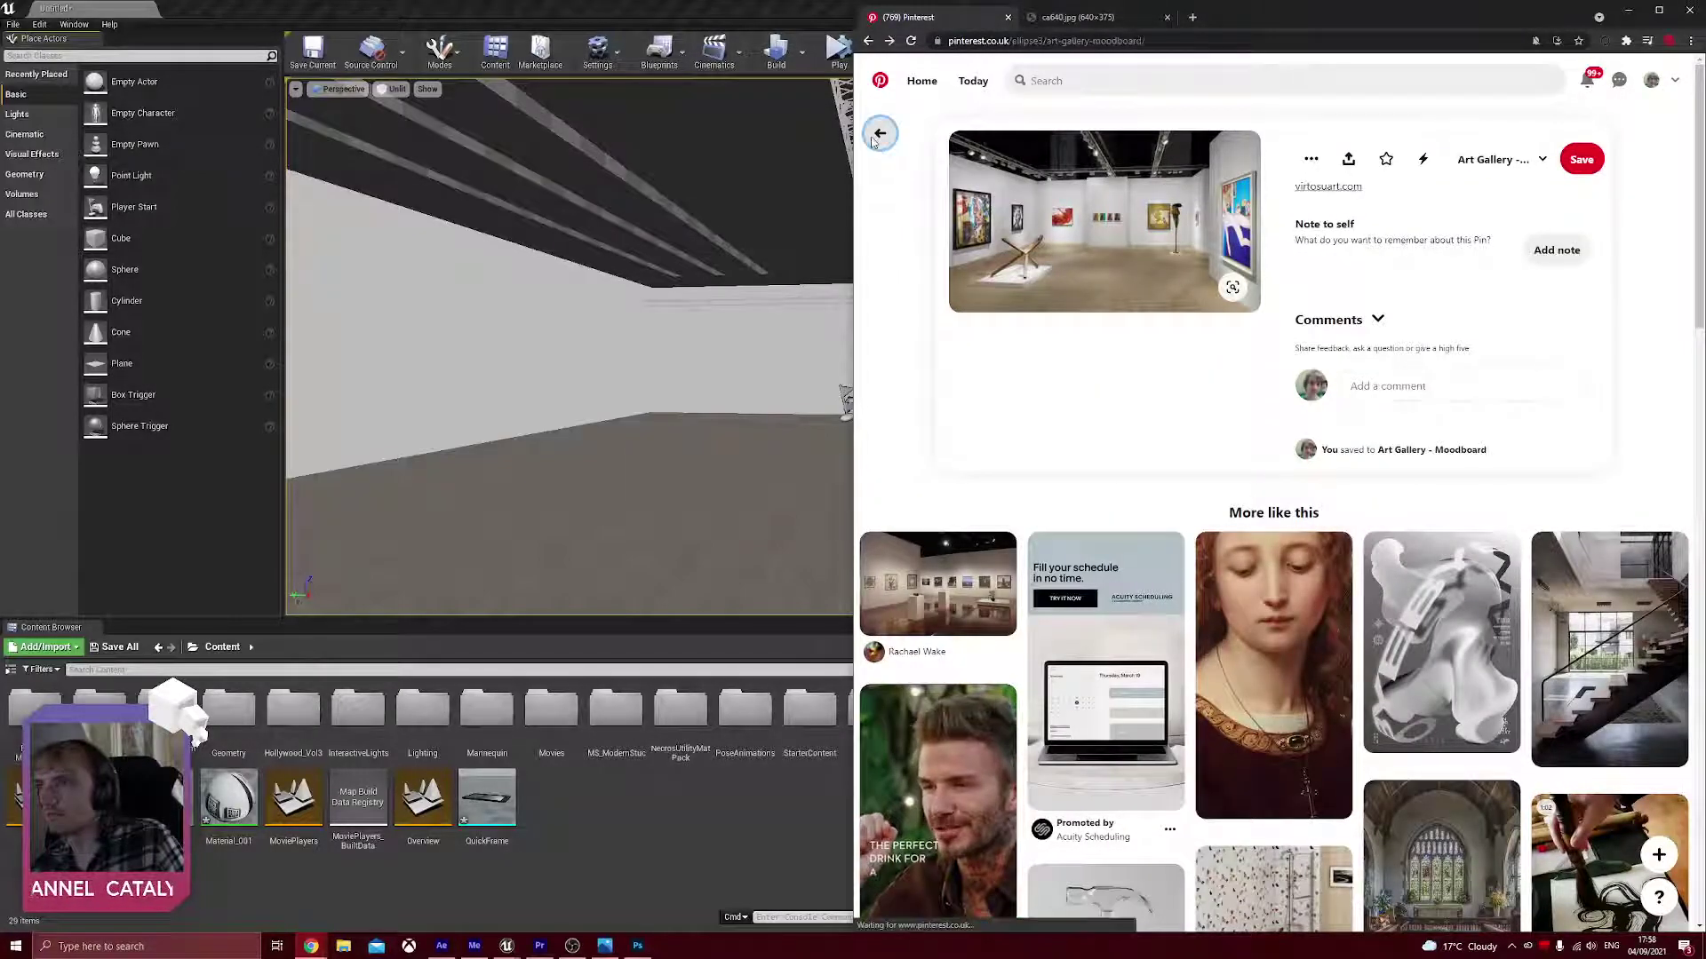
{"action": "left_click", "coordinate": [880, 134]}
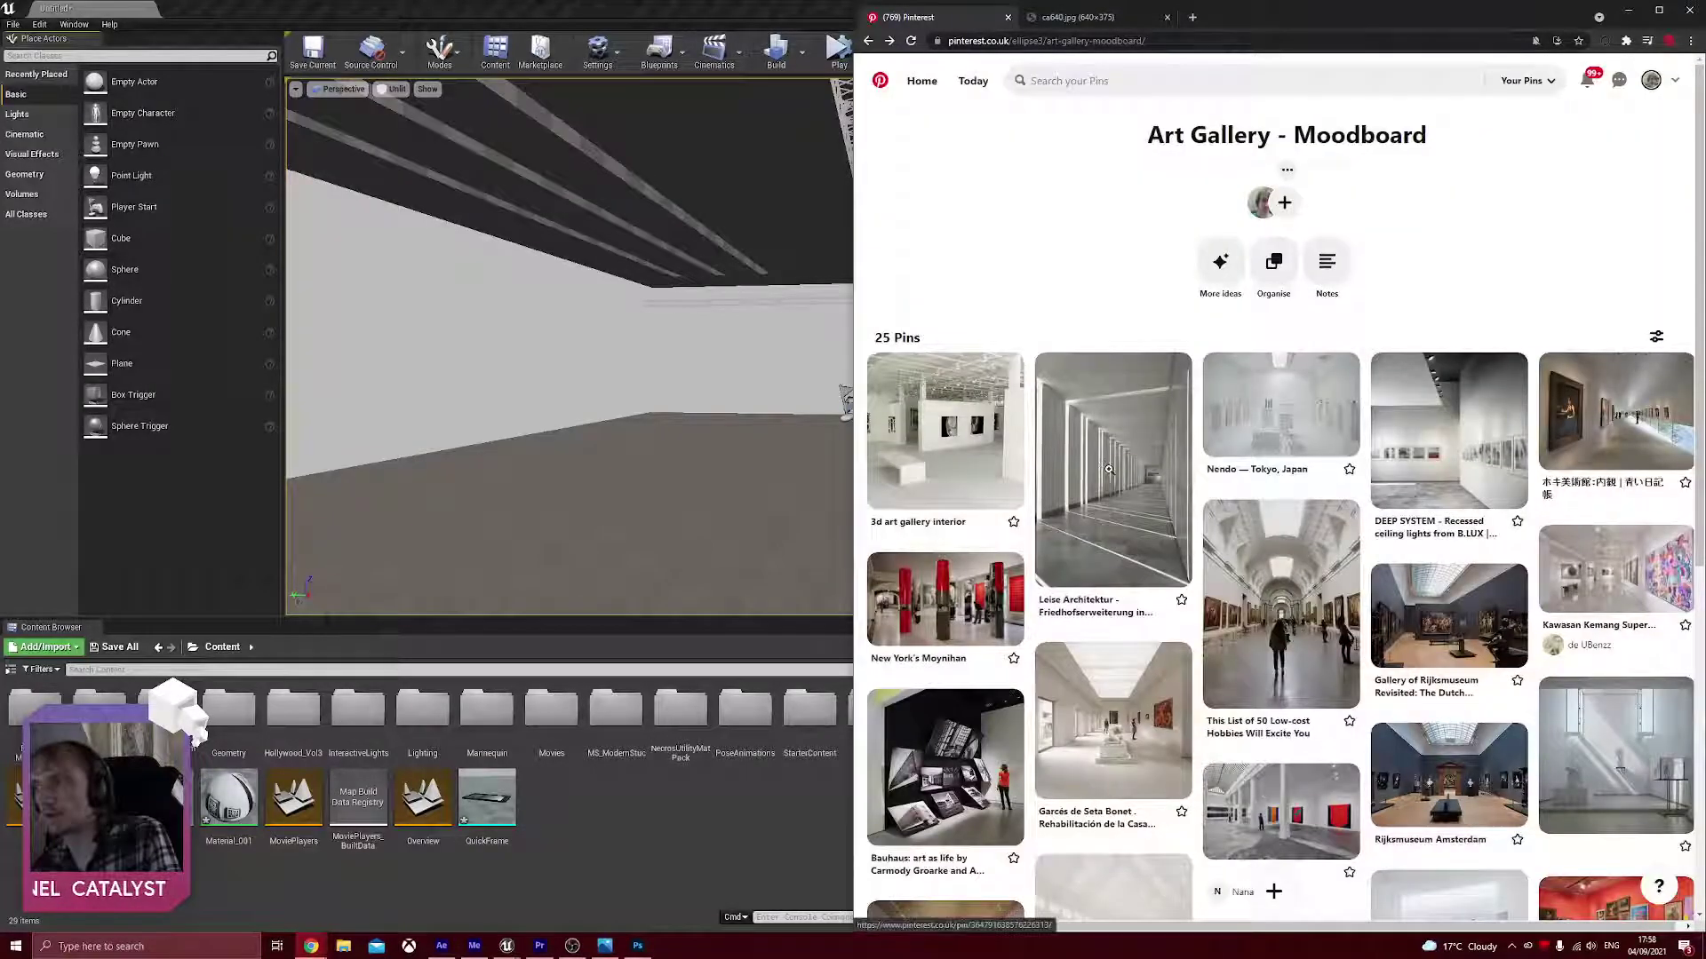
{"action": "left_click", "coordinate": [1112, 468]}
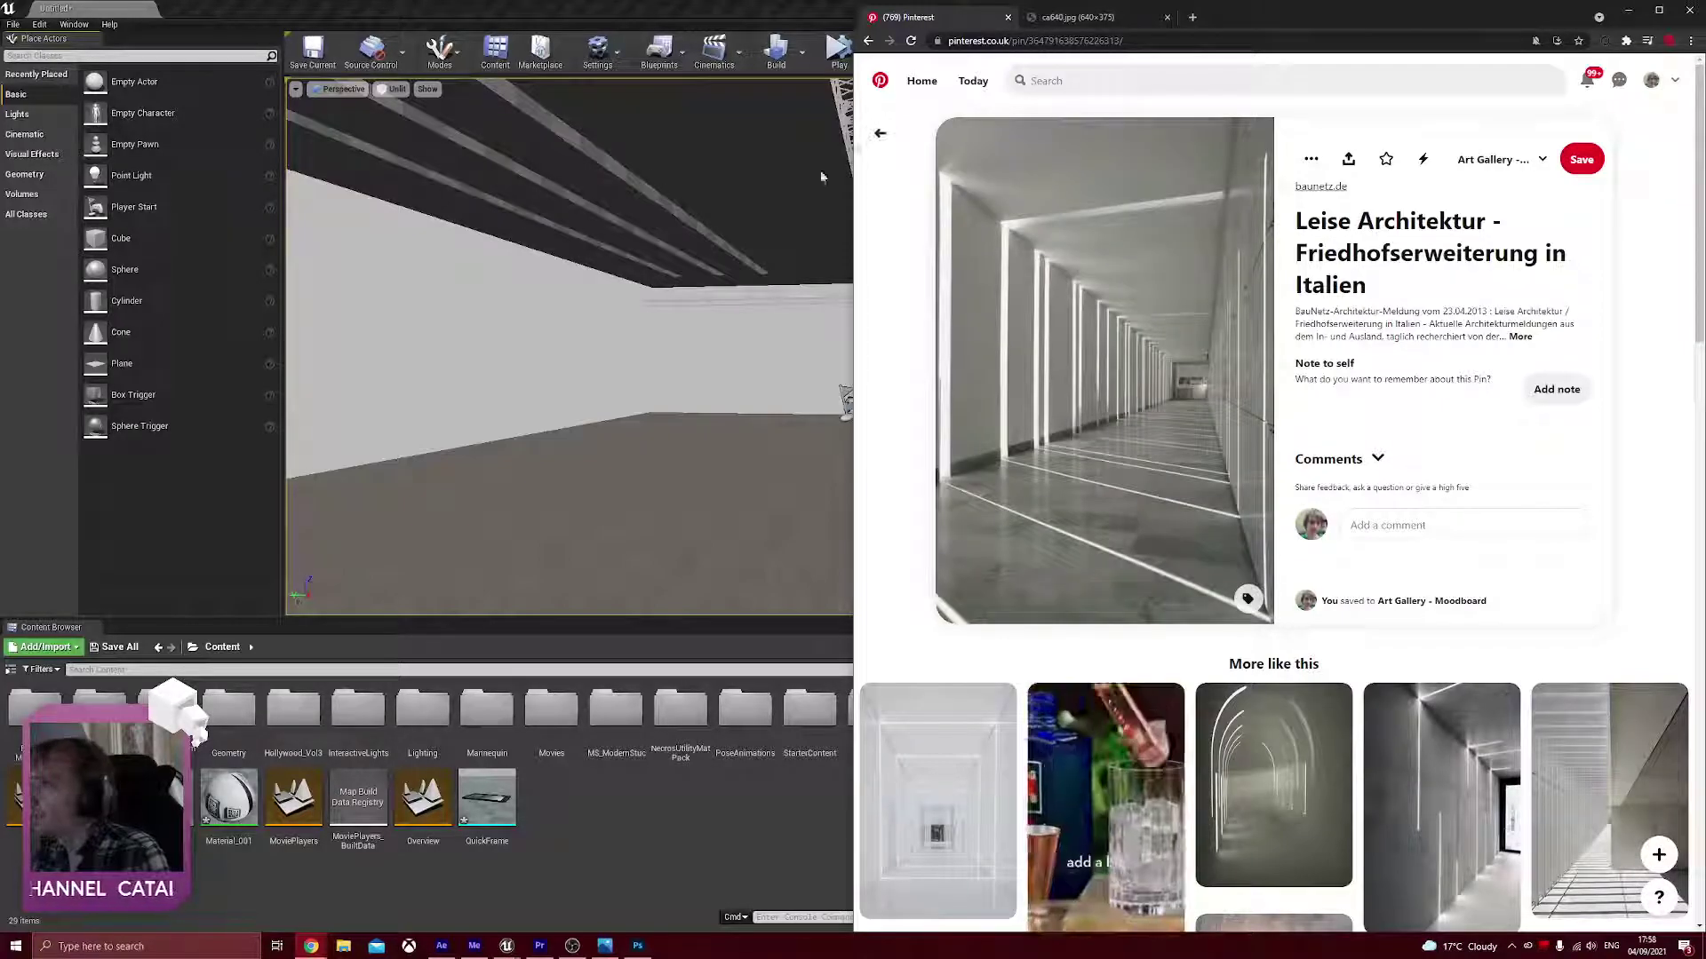
- Switch back to Unreal Engine and place a basic Cube on the studio floor
{"action": "key", "text": "alt+Tab"}
{"action": "left_click", "coordinate": [770, 210]}
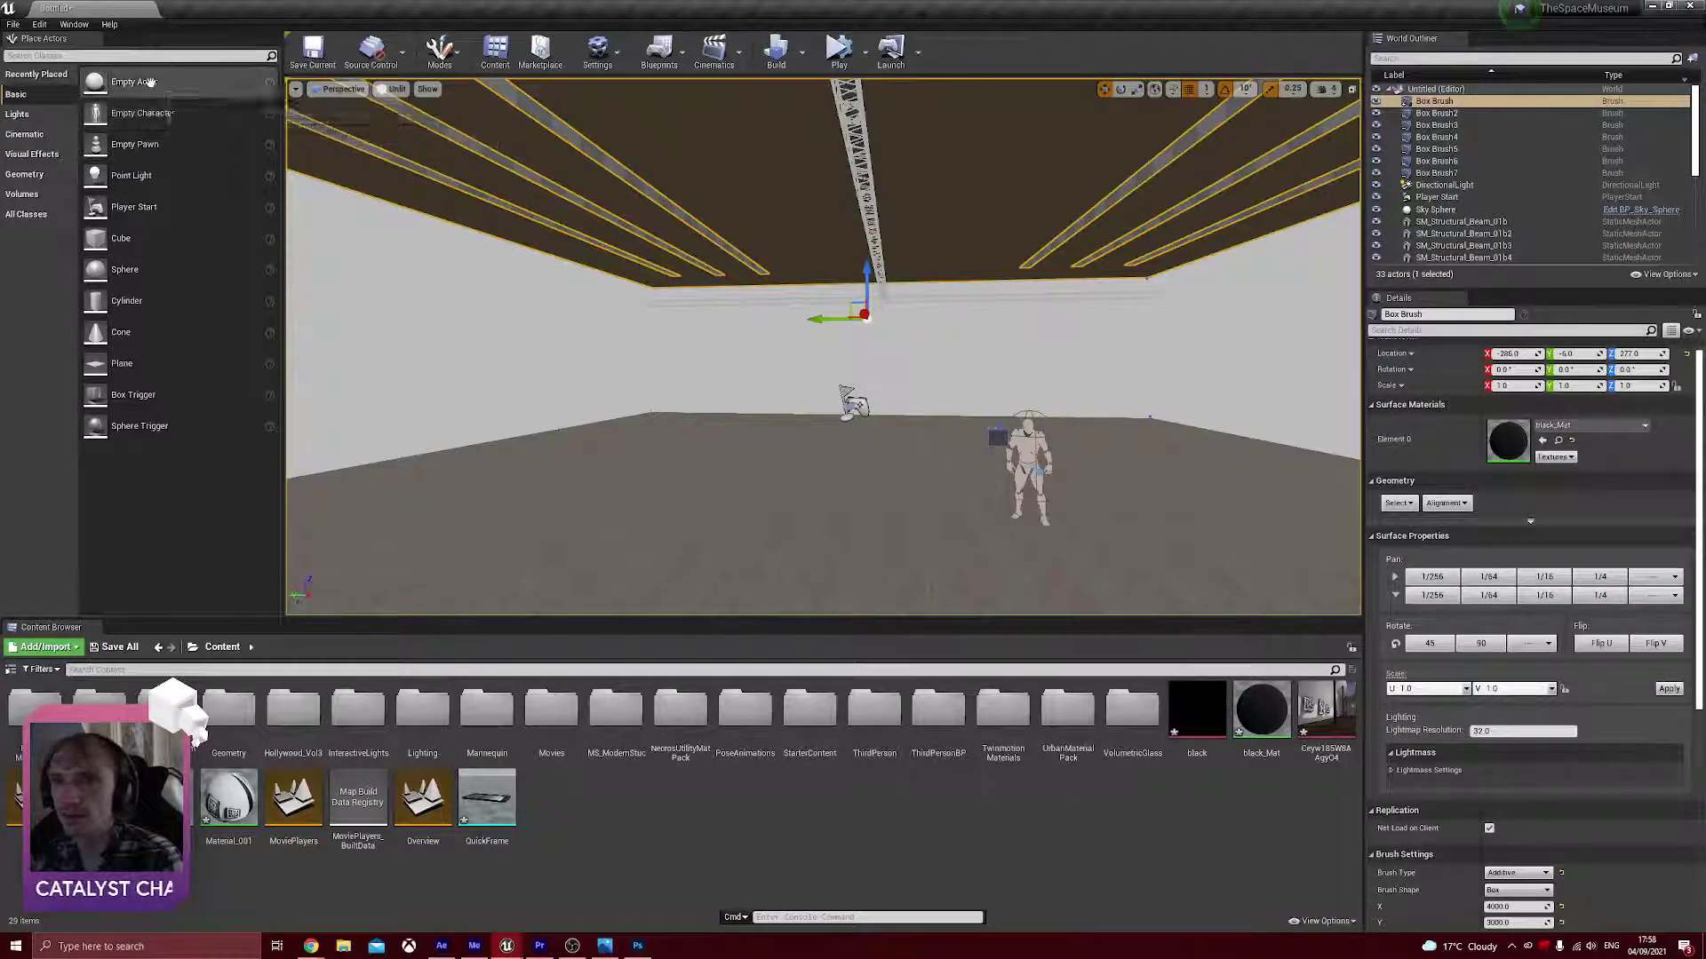
{"action": "left_click_drag", "start_coordinate": [121, 238], "coordinate": [667, 439]}
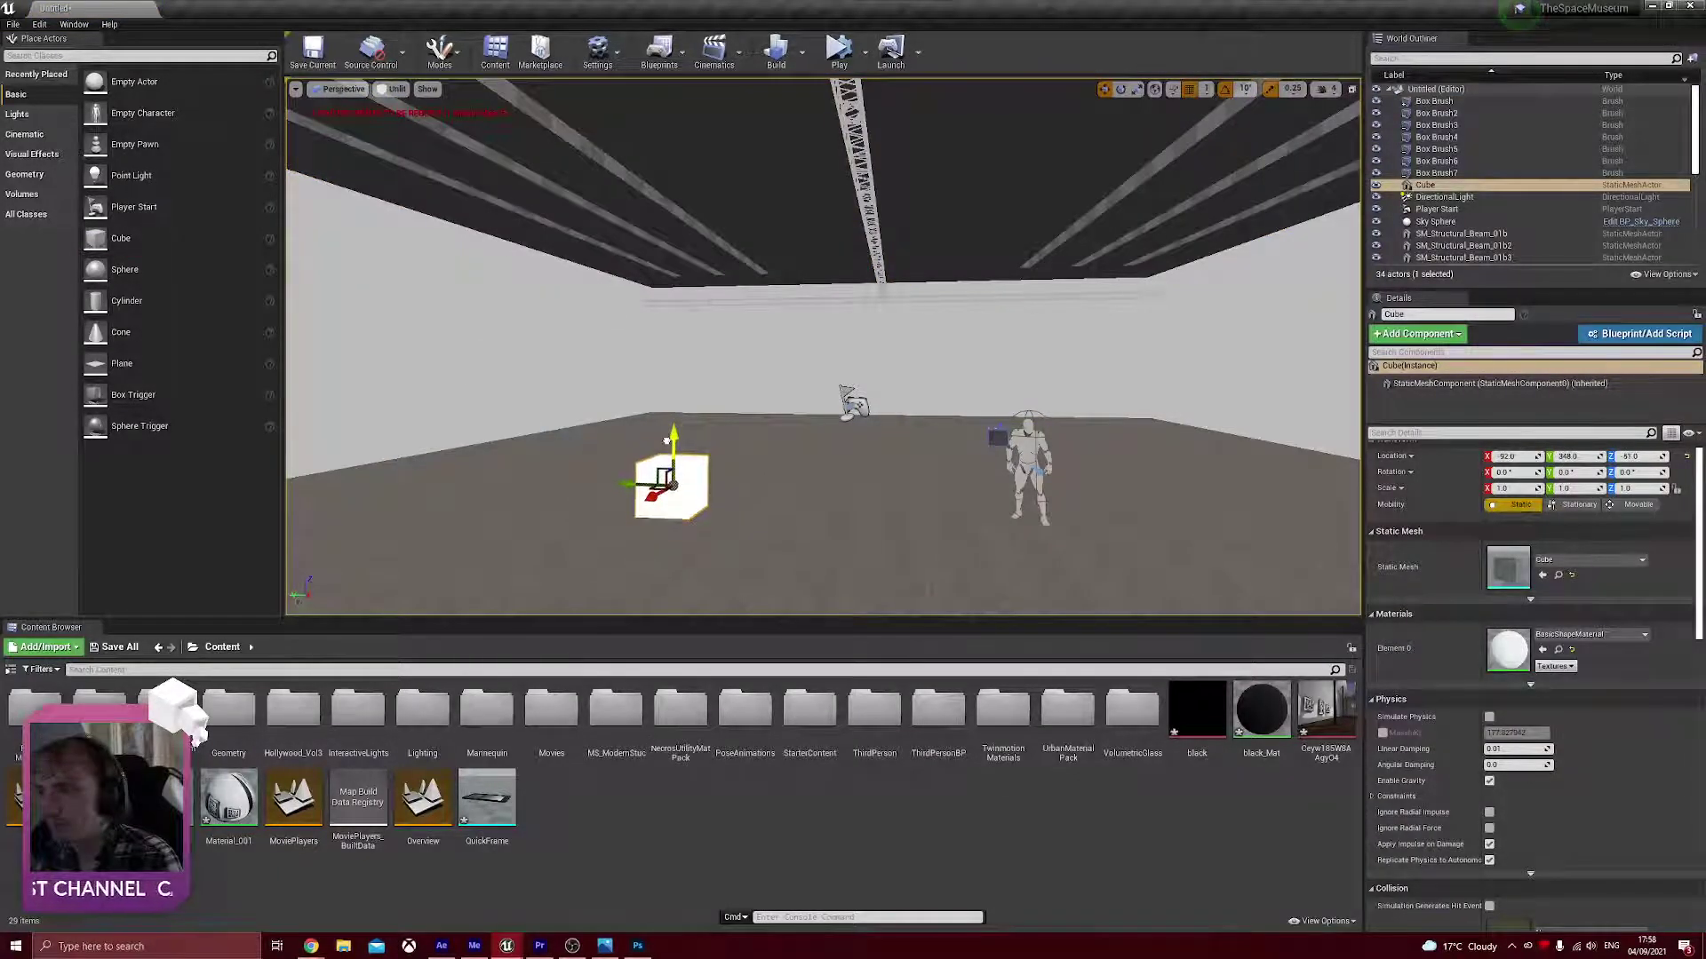
- Stretch the cube's scale along Y and reduce it along X to form a thin wall panel
{"action": "left_click_drag", "start_coordinate": [1573, 487], "coordinate": [1648, 488]}
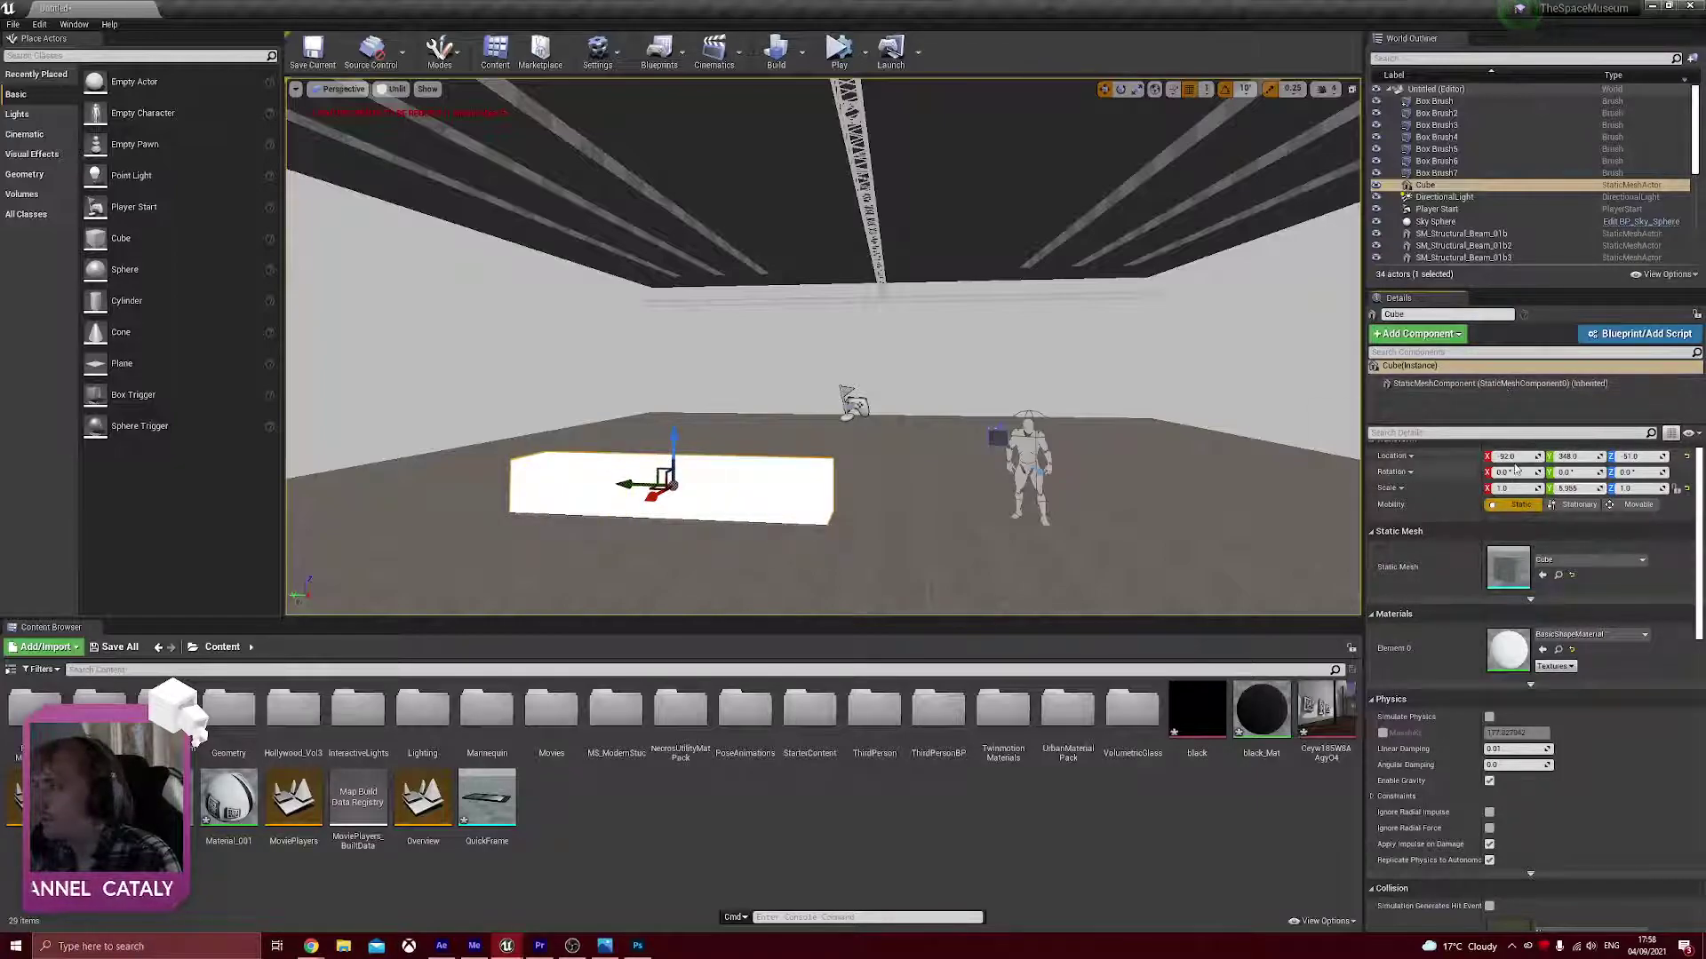
{"action": "left_click_drag", "start_coordinate": [1515, 488], "coordinate": [1491, 488]}
{"action": "mouse_move", "coordinate": [939, 569]}
{"action": "right_mouse_down"}
{"action": "mouse_move", "coordinate": [955, 537]}
{"action": "mouse_move", "coordinate": [822, 608]}
{"action": "mouse_move", "coordinate": [764, 604]}
{"action": "mouse_move", "coordinate": [791, 613]}
{"action": "mouse_move", "coordinate": [750, 568]}
{"action": "mouse_move", "coordinate": [949, 542]}
{"action": "right_mouse_up"}
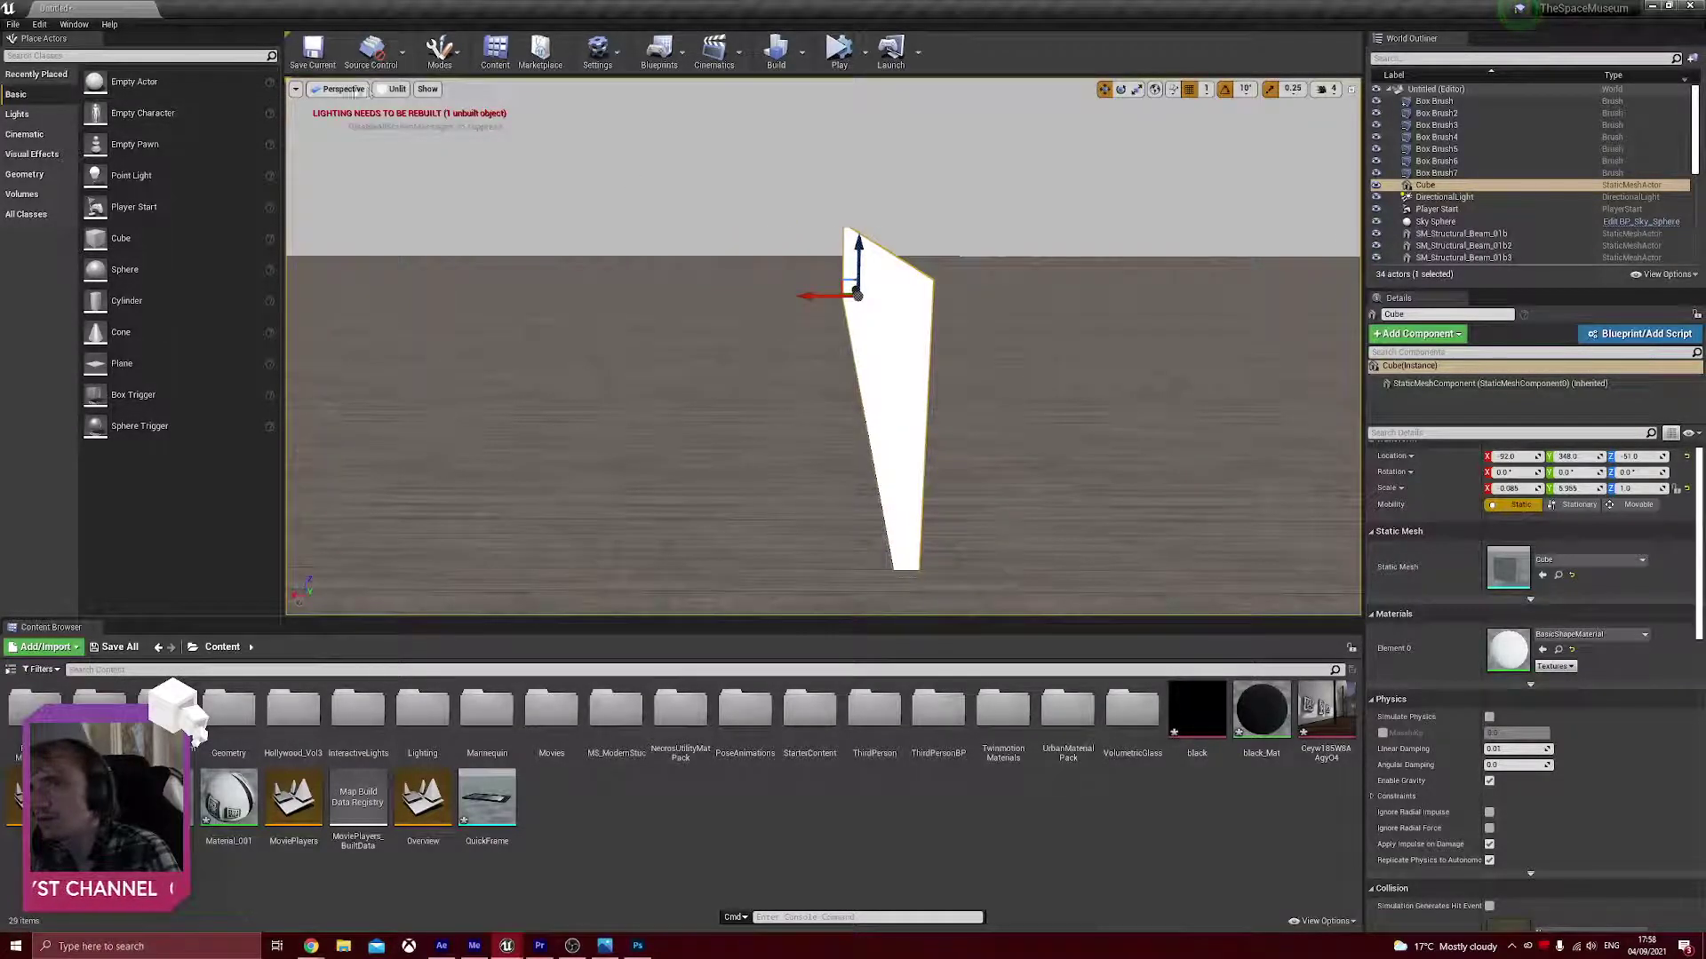
- Return the viewport to Lit mode and move the wall panel along Y to about 1101, beside the side wall
{"action": "left_click", "coordinate": [395, 89]}
{"action": "left_click", "coordinate": [410, 117]}
{"action": "right_click_drag", "start_coordinate": [973, 363], "coordinate": [1115, 391]}
{"action": "left_click_drag", "start_coordinate": [813, 324], "coordinate": [425, 296]}
{"action": "right_click_drag", "start_coordinate": [425, 296], "coordinate": [353, 300]}
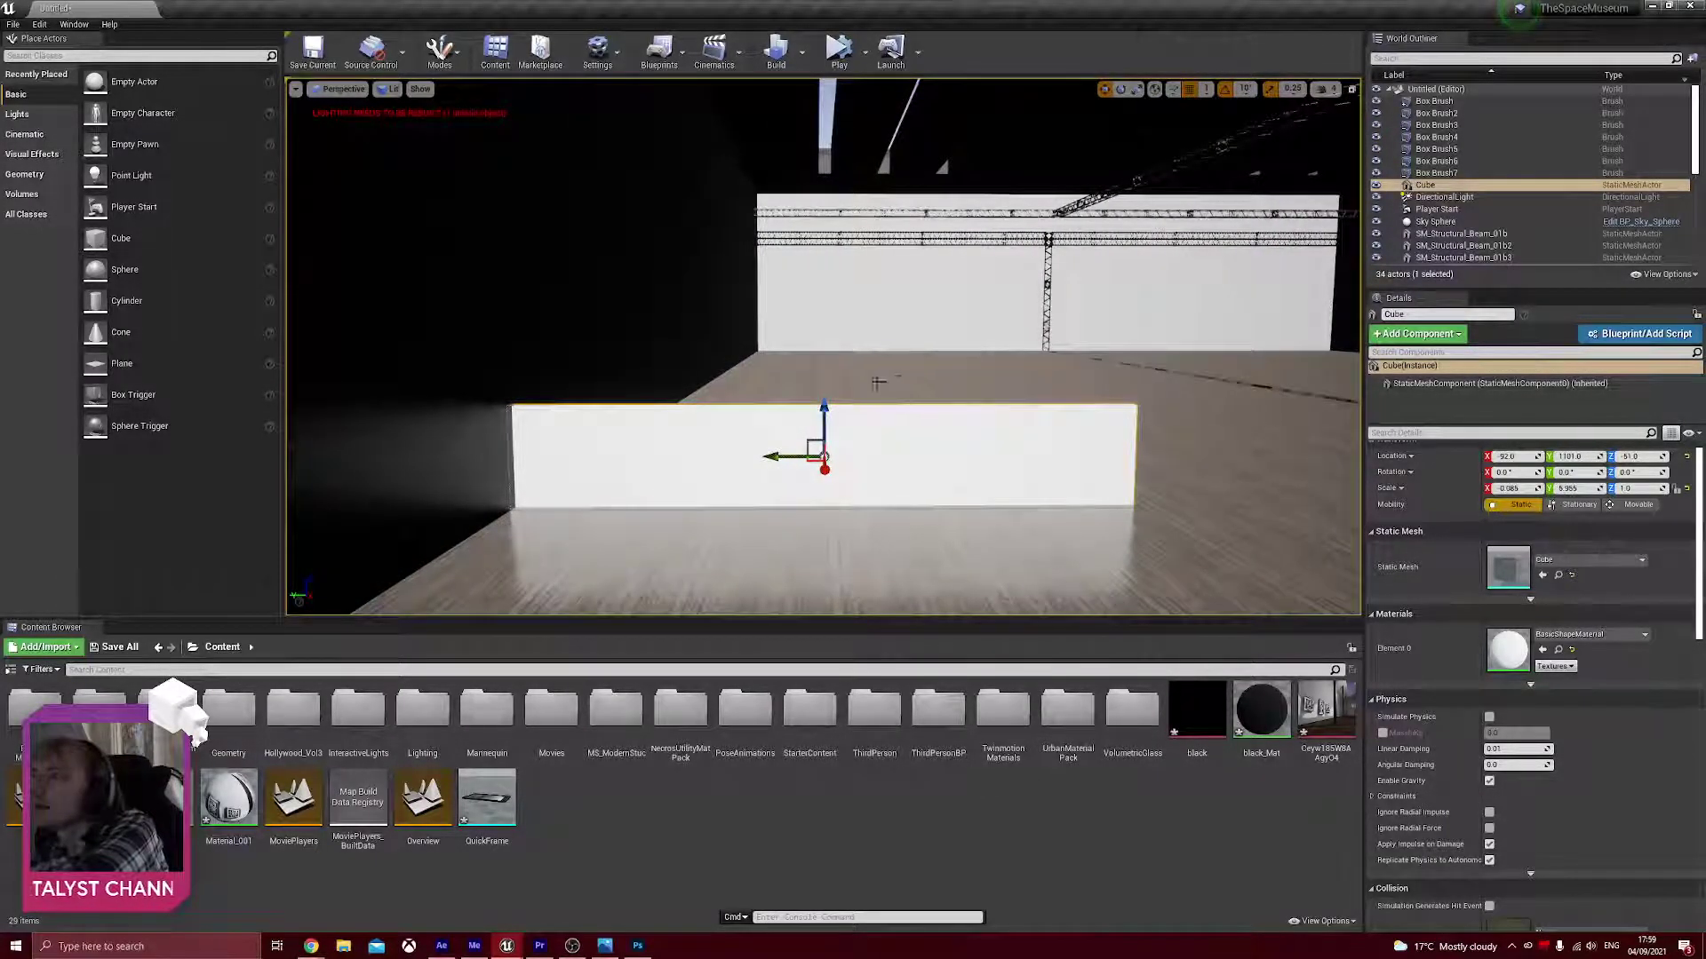
- Increase the wall panel's Z scale to about 3.2 and raise the panel so it stands on the floor
{"action": "left_click_drag", "start_coordinate": [1635, 488], "coordinate": [1683, 487]}
{"action": "left_click_drag", "start_coordinate": [826, 402], "coordinate": [825, 311]}
{"action": "right_click_drag", "start_coordinate": [887, 373], "coordinate": [995, 377]}
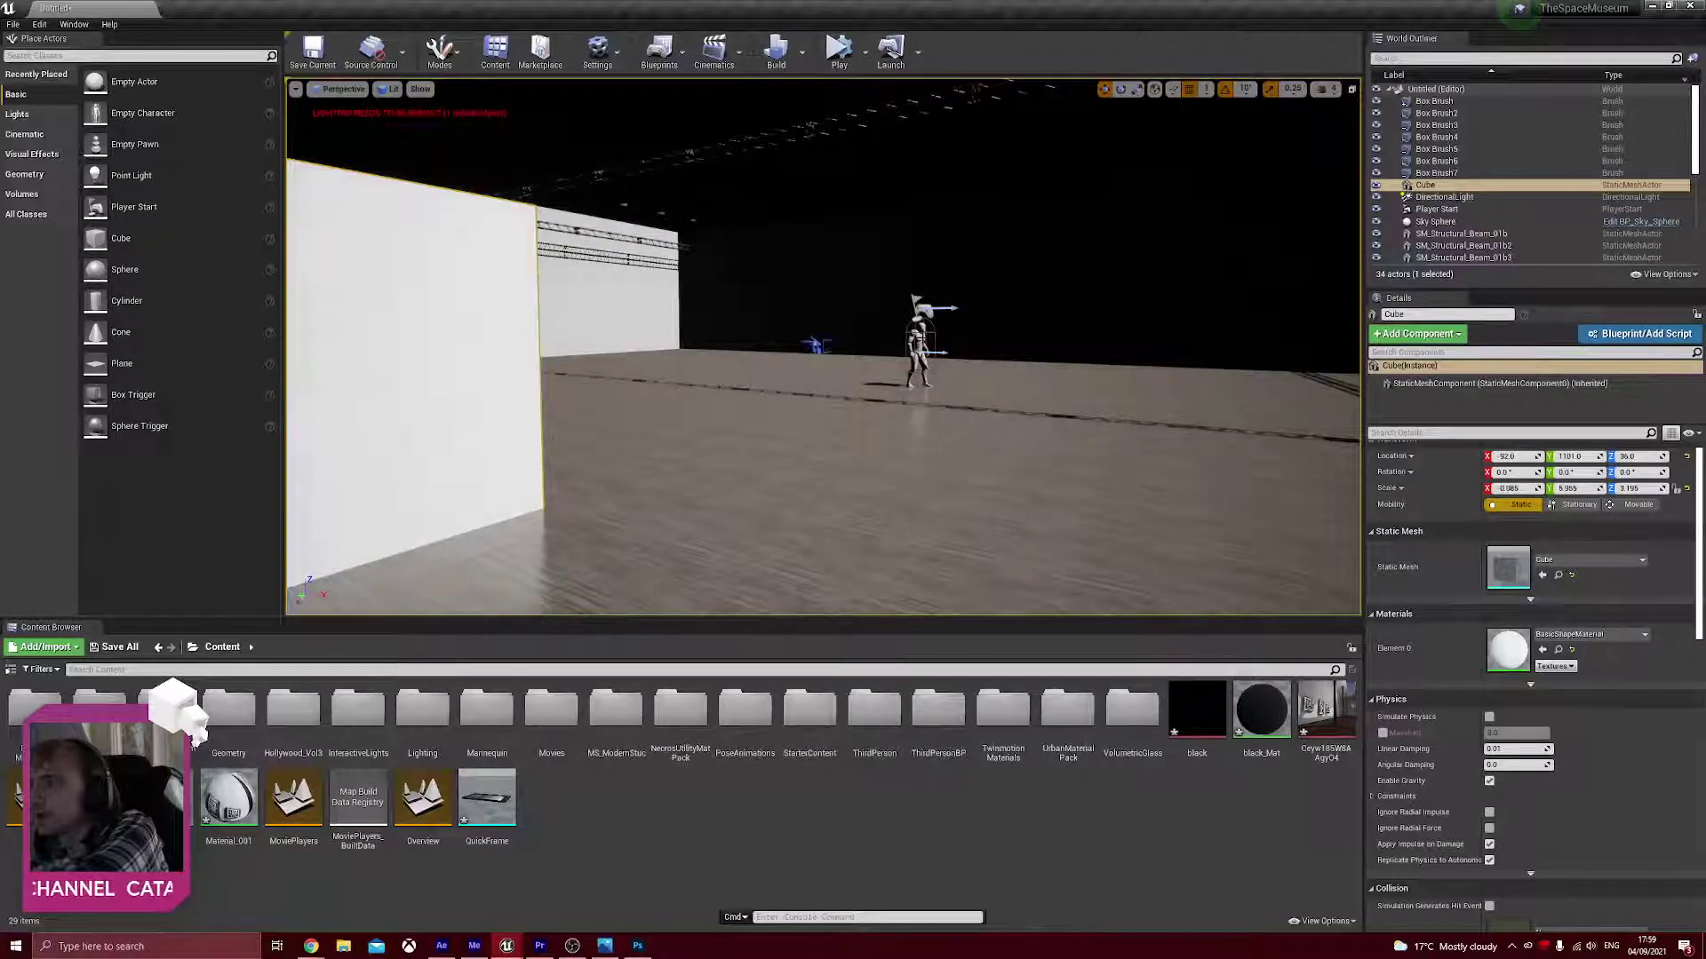
- Bring the third-person character in front of the wall panel for scale and raise the panel to Z 57
{"action": "left_click", "coordinate": [922, 345]}
{"action": "left_click_drag", "start_coordinate": [903, 354], "coordinate": [414, 495]}
{"action": "right_click_drag", "start_coordinate": [754, 430], "coordinate": [770, 350]}
{"action": "left_click", "coordinate": [783, 334]}
{"action": "left_click_drag", "start_coordinate": [820, 334], "coordinate": [819, 329]}
{"action": "right_click", "coordinate": [857, 392]}
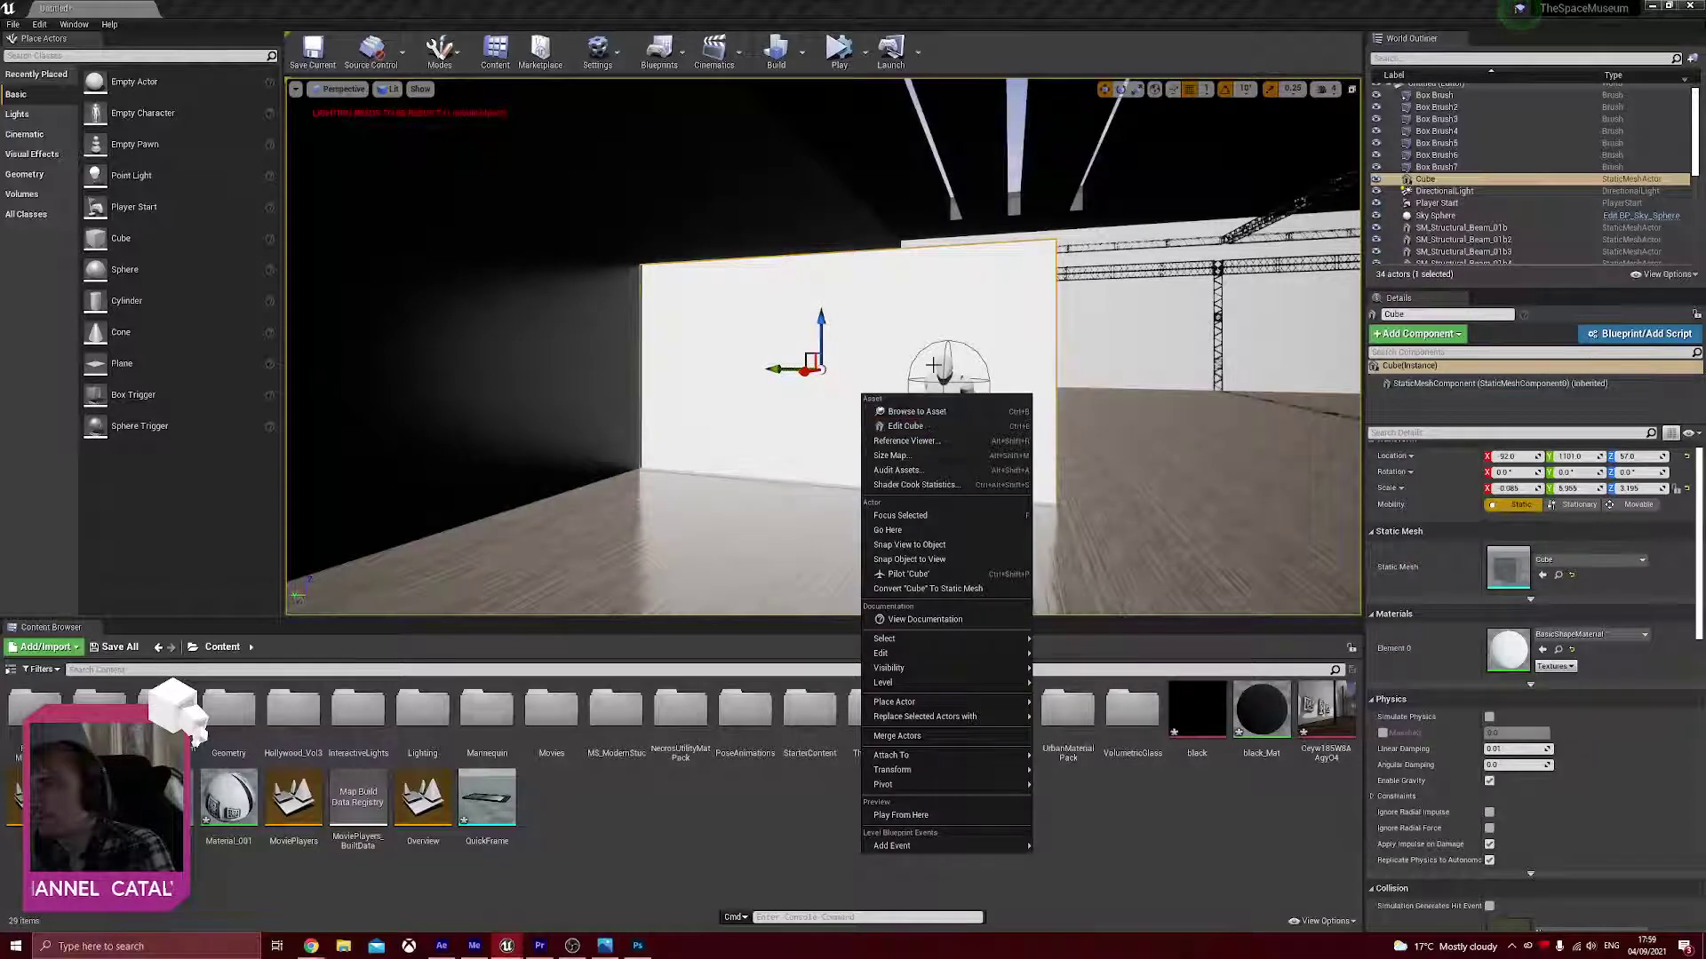
{"action": "key", "text": "Escape"}
- Move the third-person character along Y to about 746, clear of the wall panel
{"action": "left_click", "coordinate": [955, 384]}
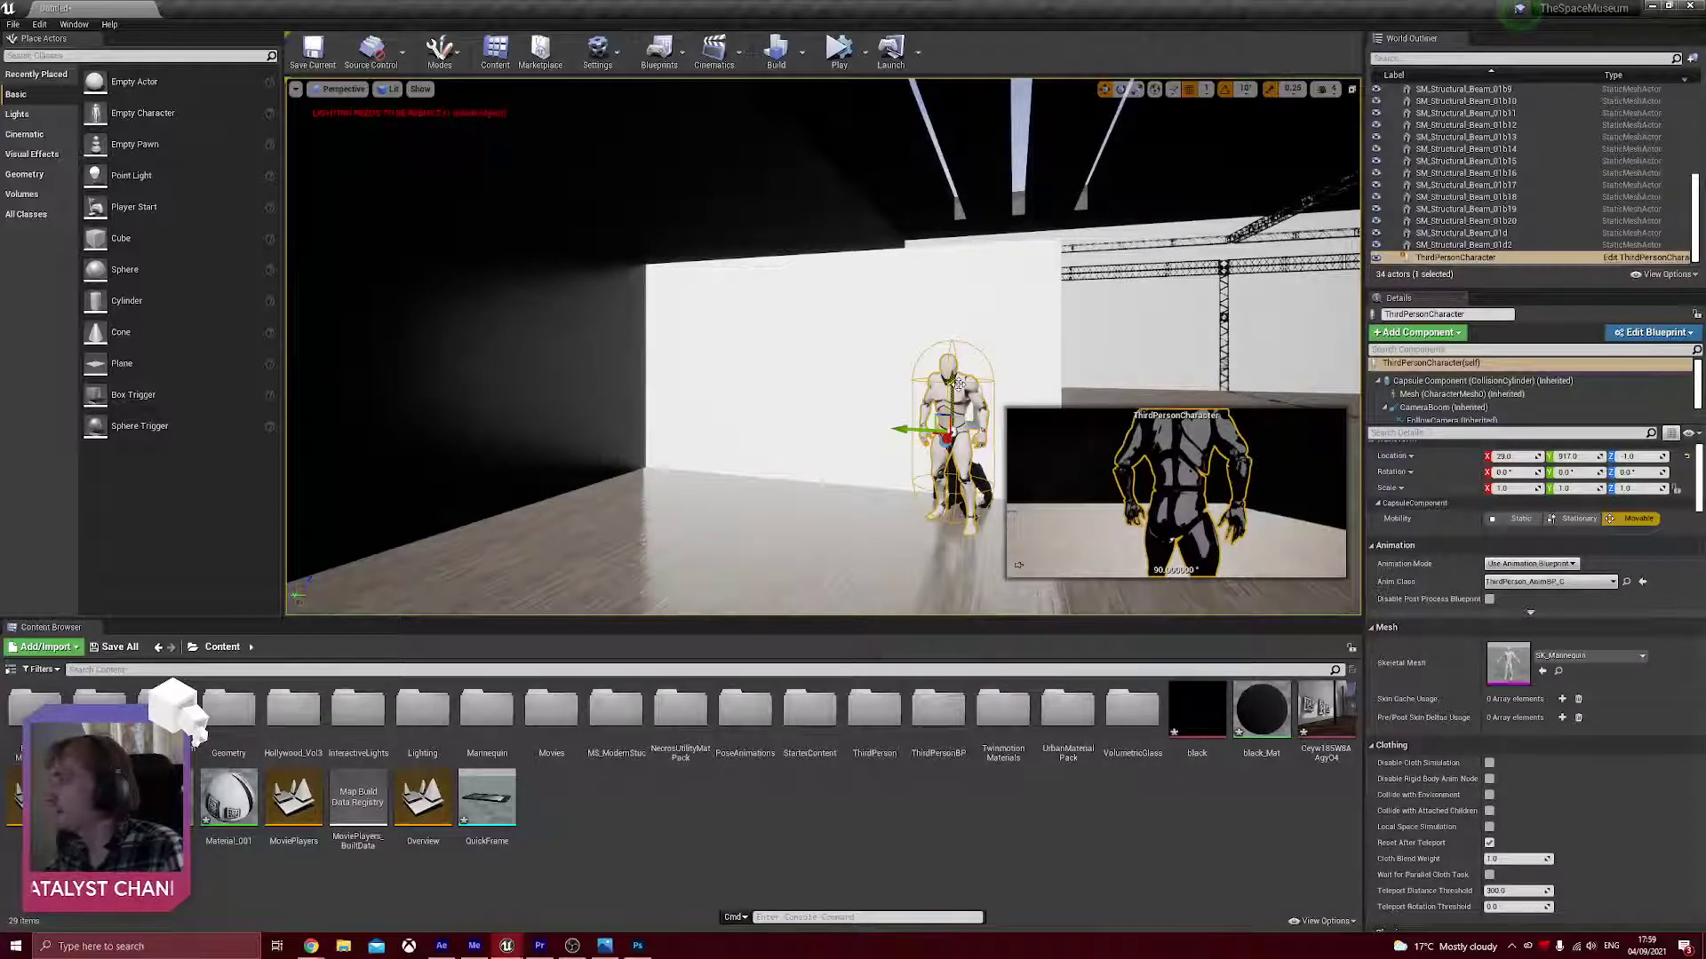
{"action": "mouse_move", "coordinate": [884, 427]}
{"action": "left_mouse_down"}
{"action": "mouse_move", "coordinate": [789, 425]}
{"action": "mouse_move", "coordinate": [910, 409]}
{"action": "left_mouse_up"}
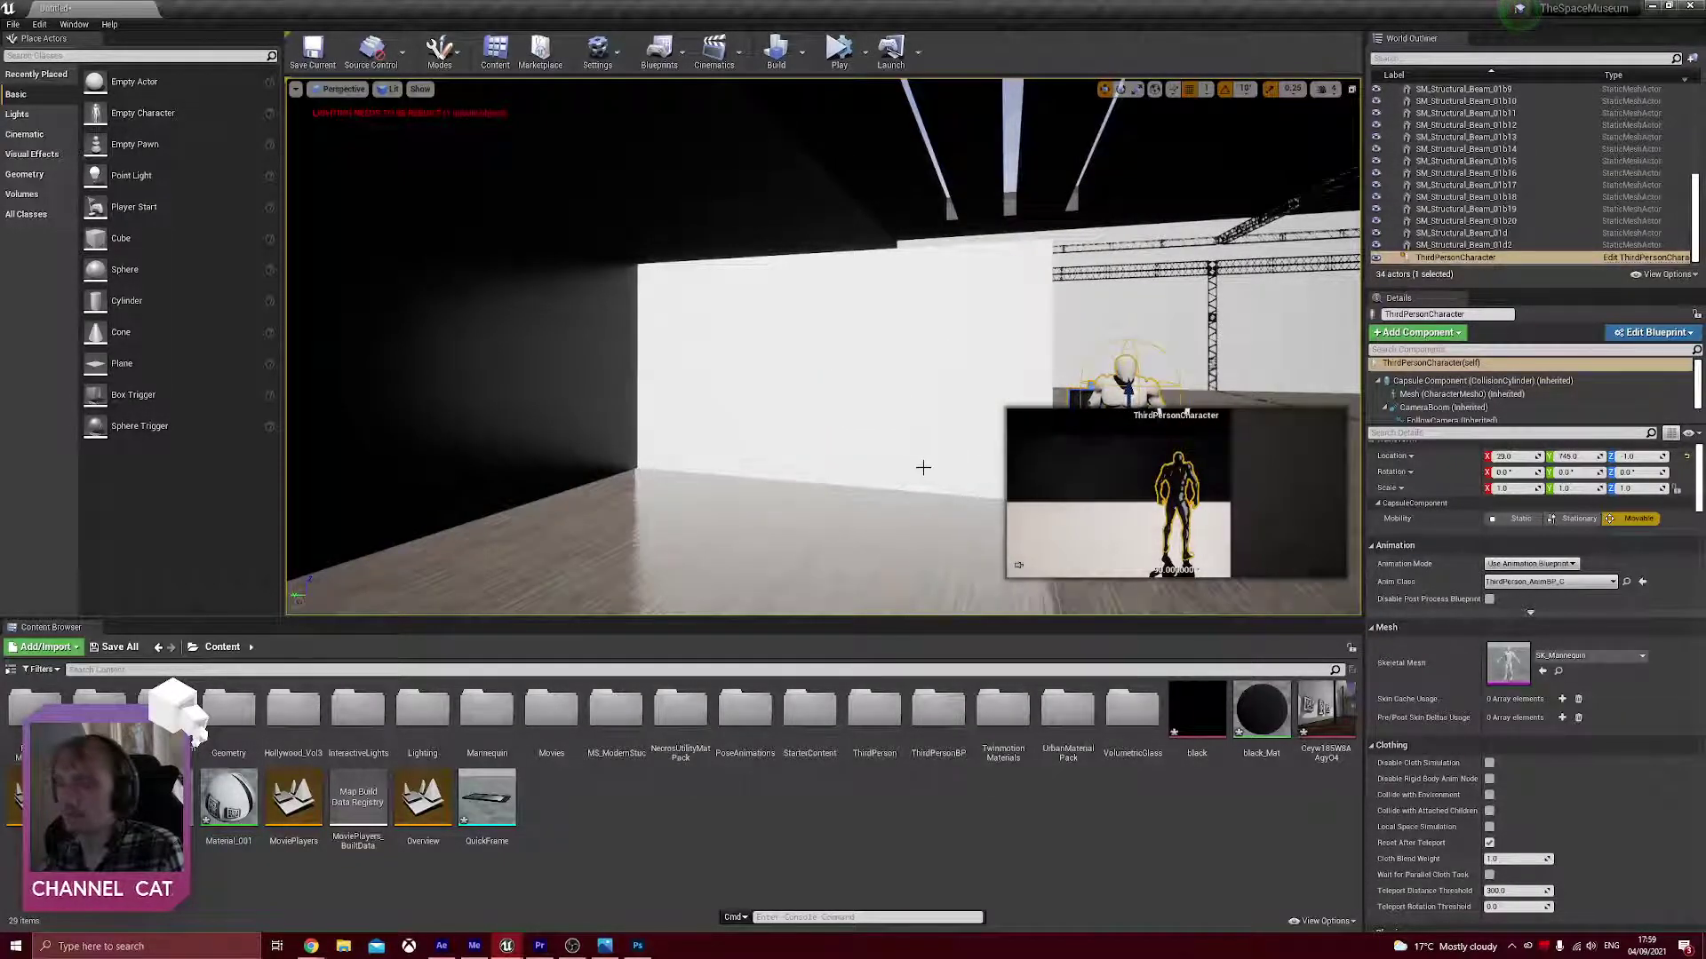
{"action": "right_click_drag", "start_coordinate": [911, 417], "coordinate": [755, 378]}
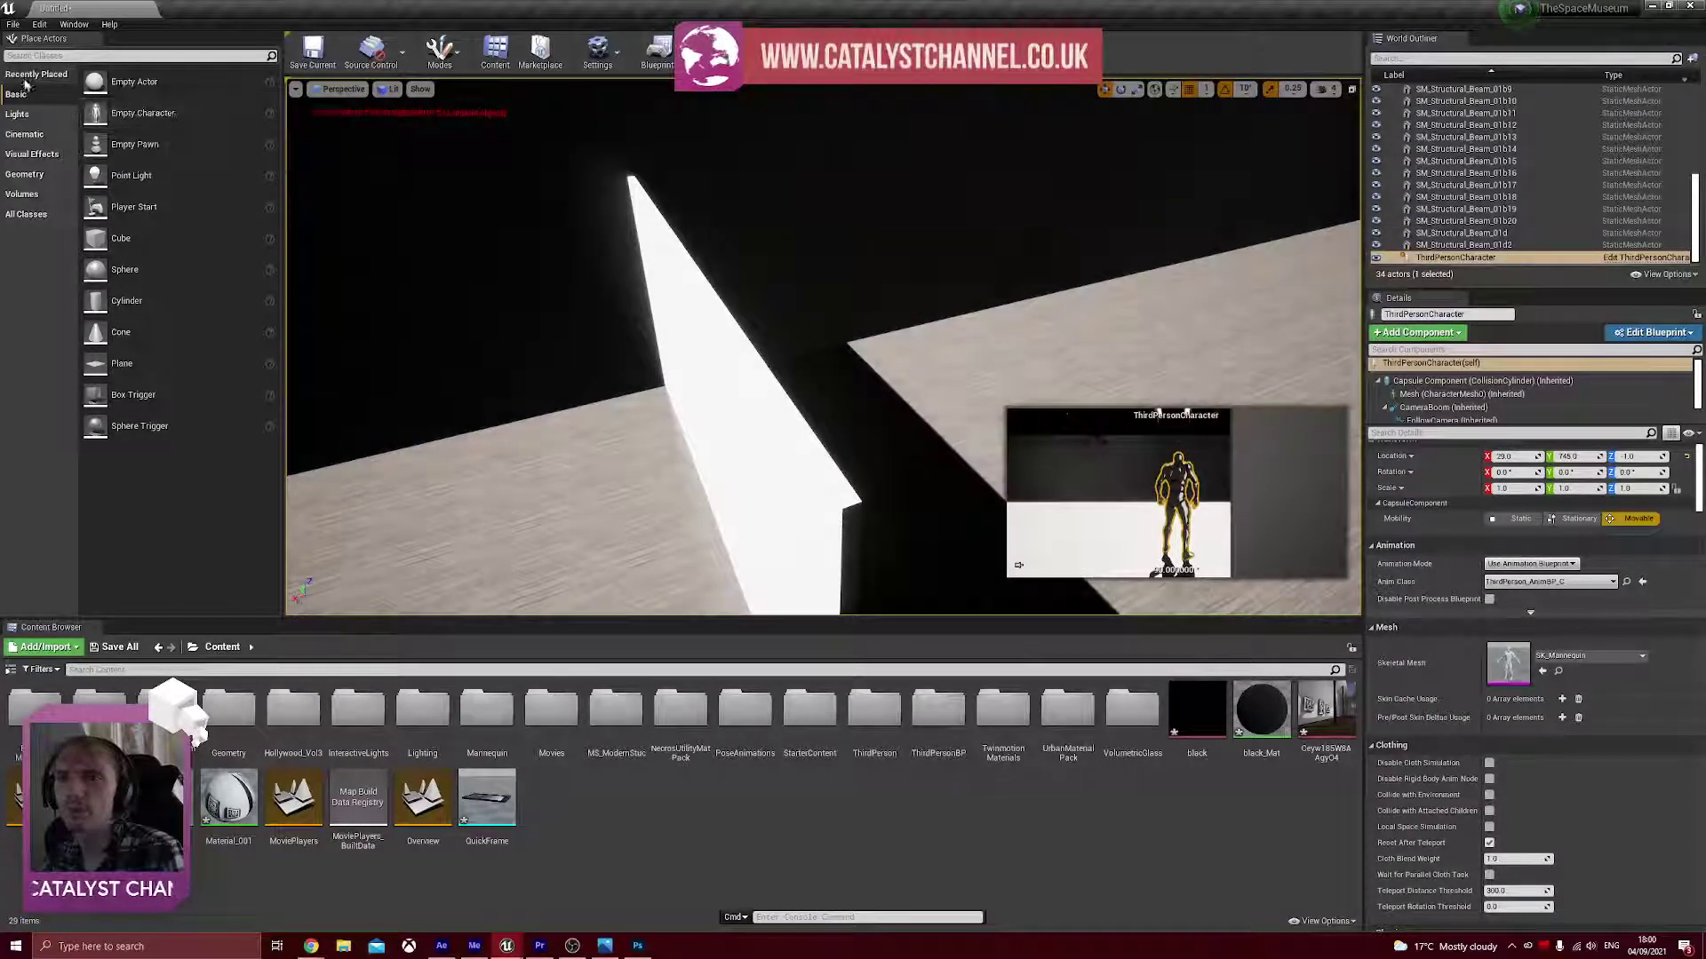
- Place a basic Cube on the wall panel's upper edge and shrink it to about 0.09 in X and 0.365 in Y
{"action": "left_click_drag", "start_coordinate": [160, 249], "coordinate": [844, 499]}
{"action": "right_click_drag", "start_coordinate": [844, 500], "coordinate": [875, 507]}
{"action": "left_click_drag", "start_coordinate": [849, 476], "coordinate": [704, 175]}
{"action": "left_click_drag", "start_coordinate": [1515, 488], "coordinate": [1568, 488]}
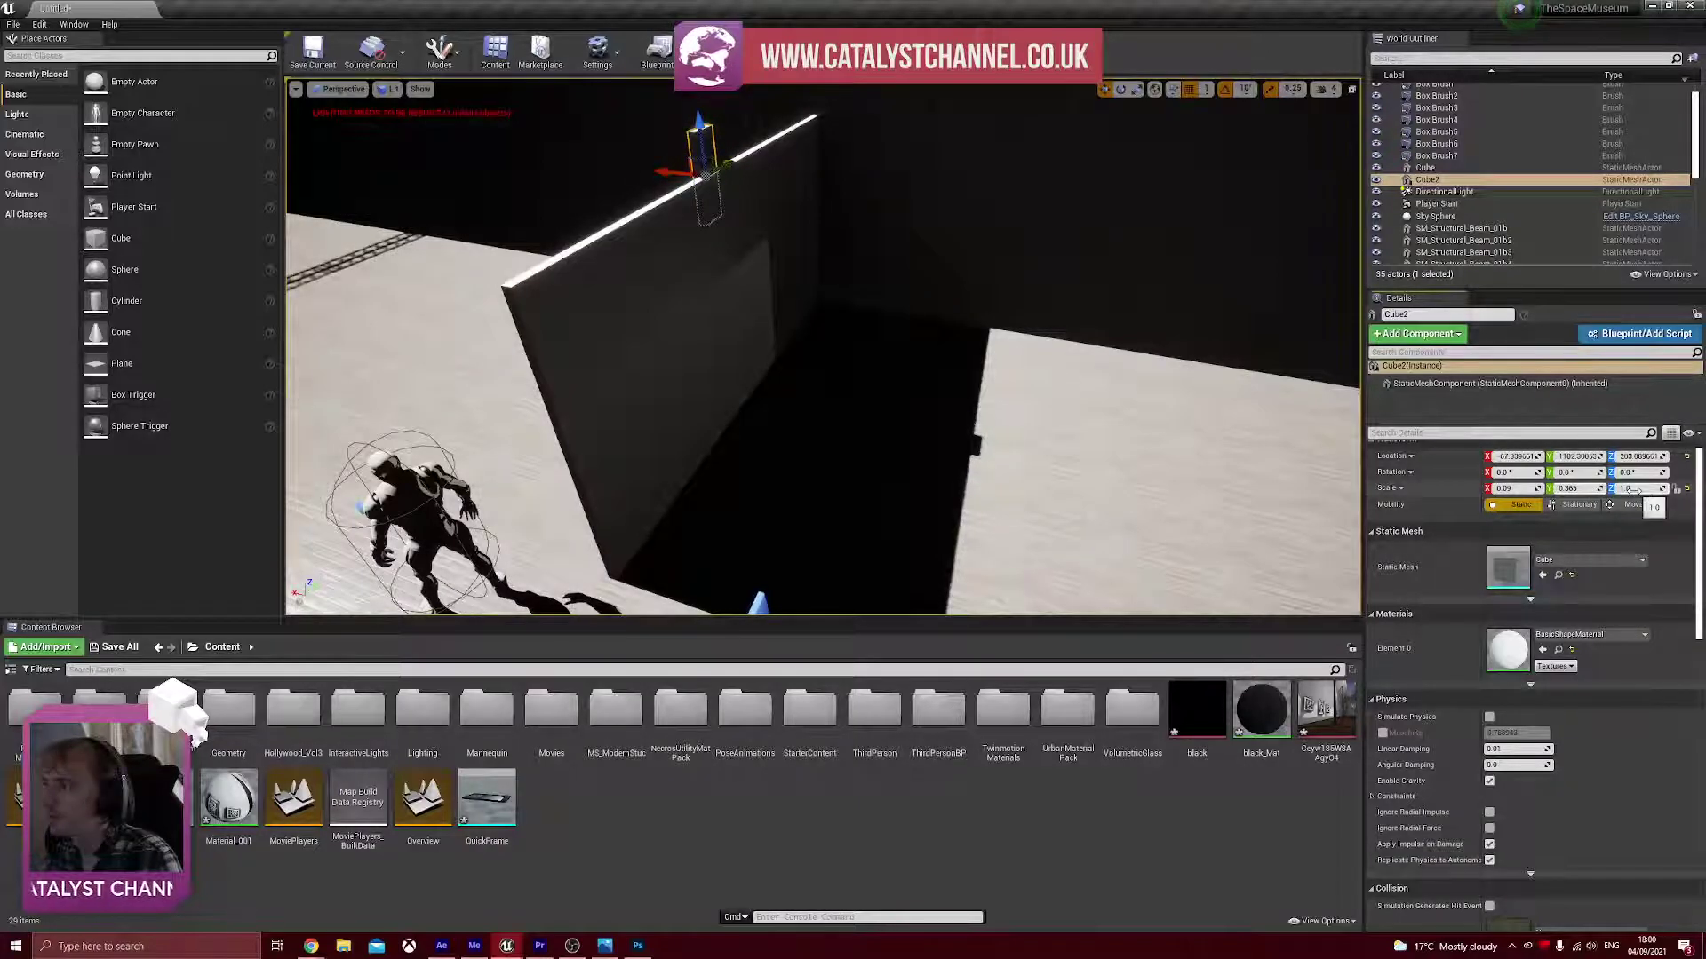
- Resize the new strut to 0.05 in X and about 1.39 in Z, aligning it over the panel's thickness
{"action": "left_click_drag", "start_coordinate": [662, 172], "coordinate": [680, 174]}
{"action": "right_click_drag", "start_coordinate": [692, 180], "coordinate": [742, 164]}
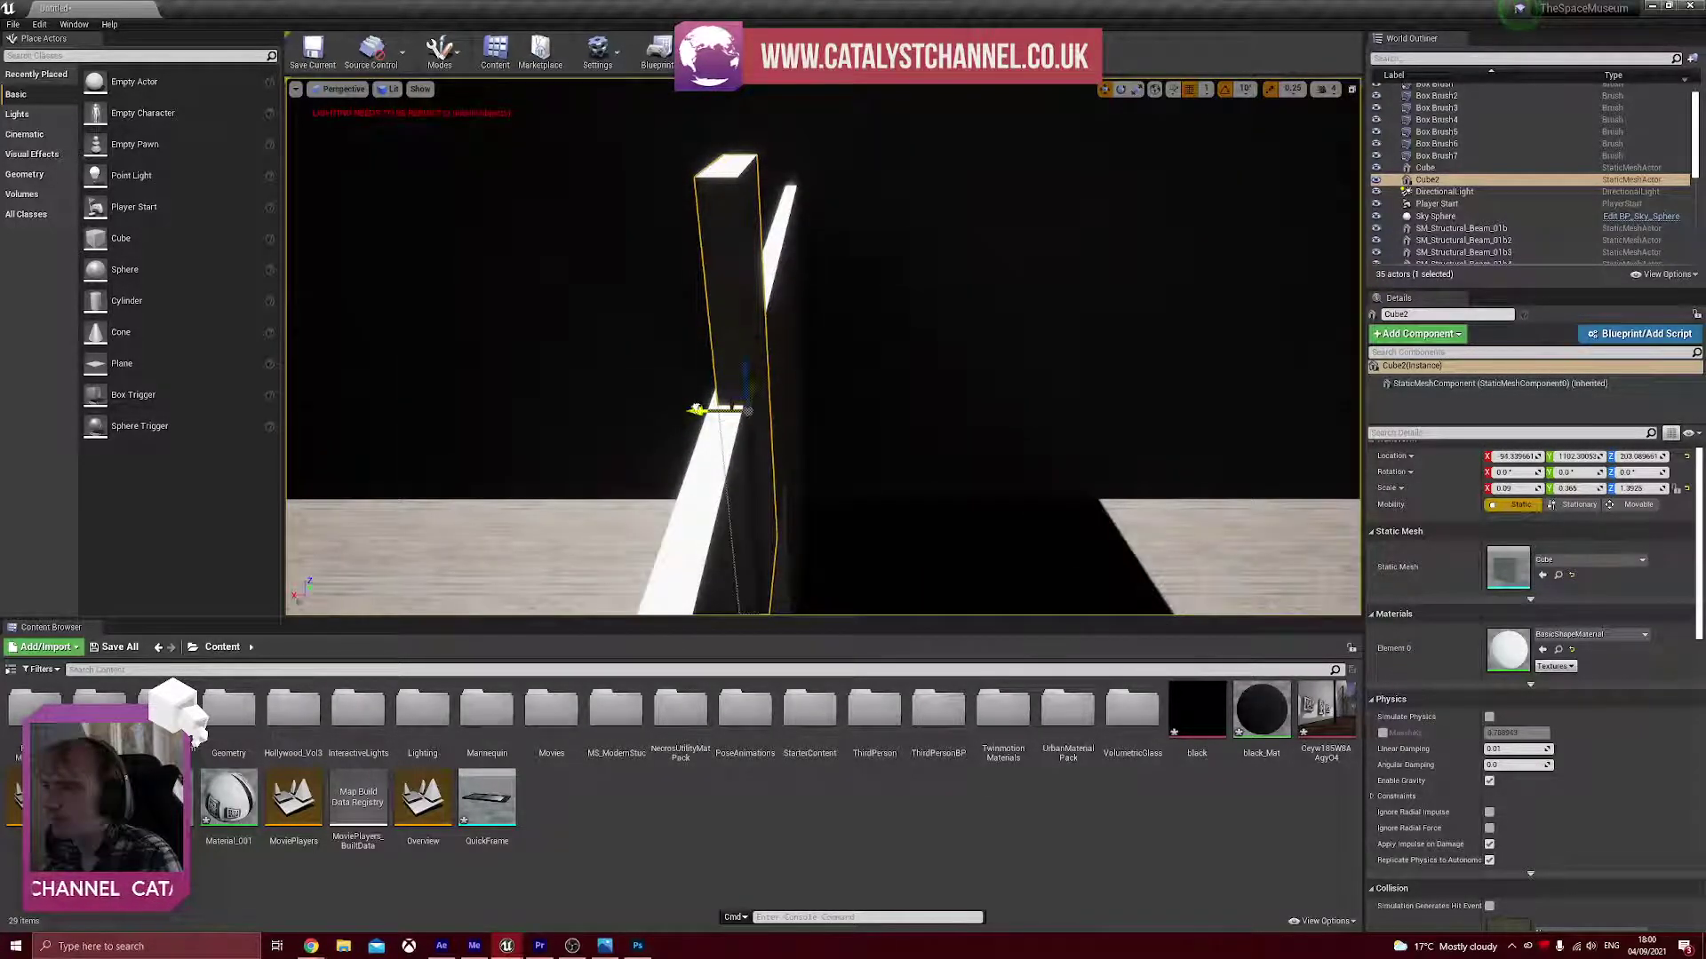
{"action": "left_click_drag", "start_coordinate": [697, 408], "coordinate": [691, 408]}
{"action": "left_click_drag", "start_coordinate": [1514, 488], "coordinate": [1499, 489]}
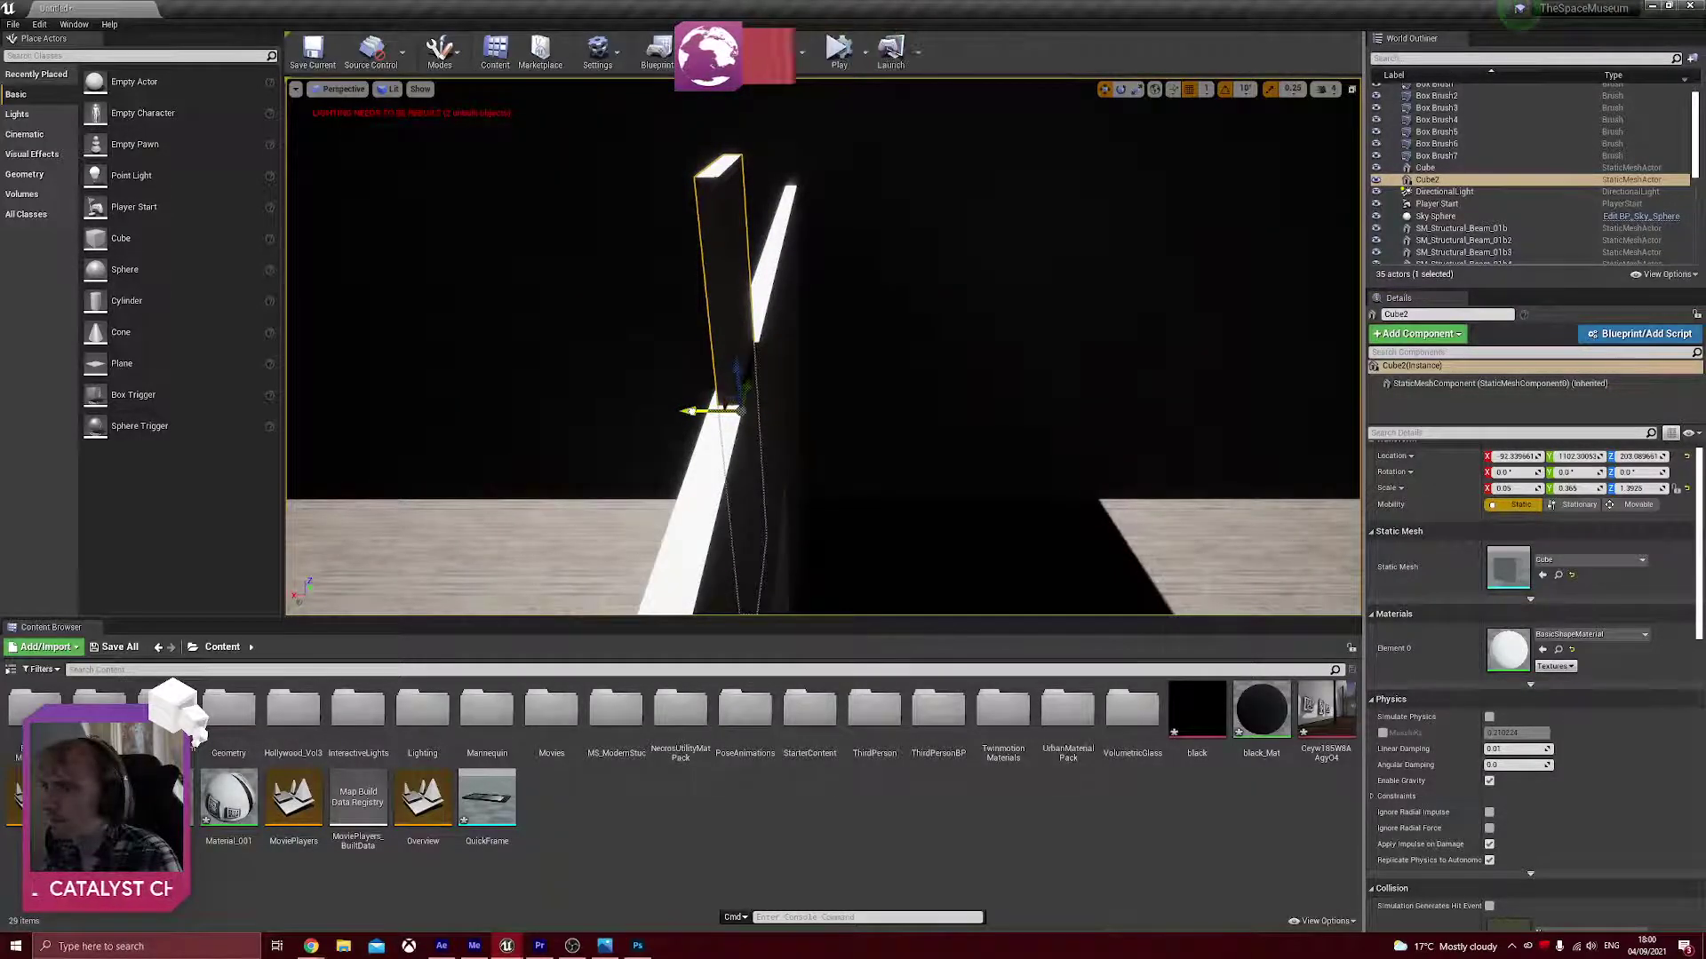
- In the Top view, slide the strut along Y to about 825, just inside the panel's end
{"action": "left_click", "coordinate": [341, 96]}
{"action": "left_click", "coordinate": [342, 143]}
{"action": "scroll", "coordinate": [711, 528], "scroll_direction": "up", "scroll_amount": 5}
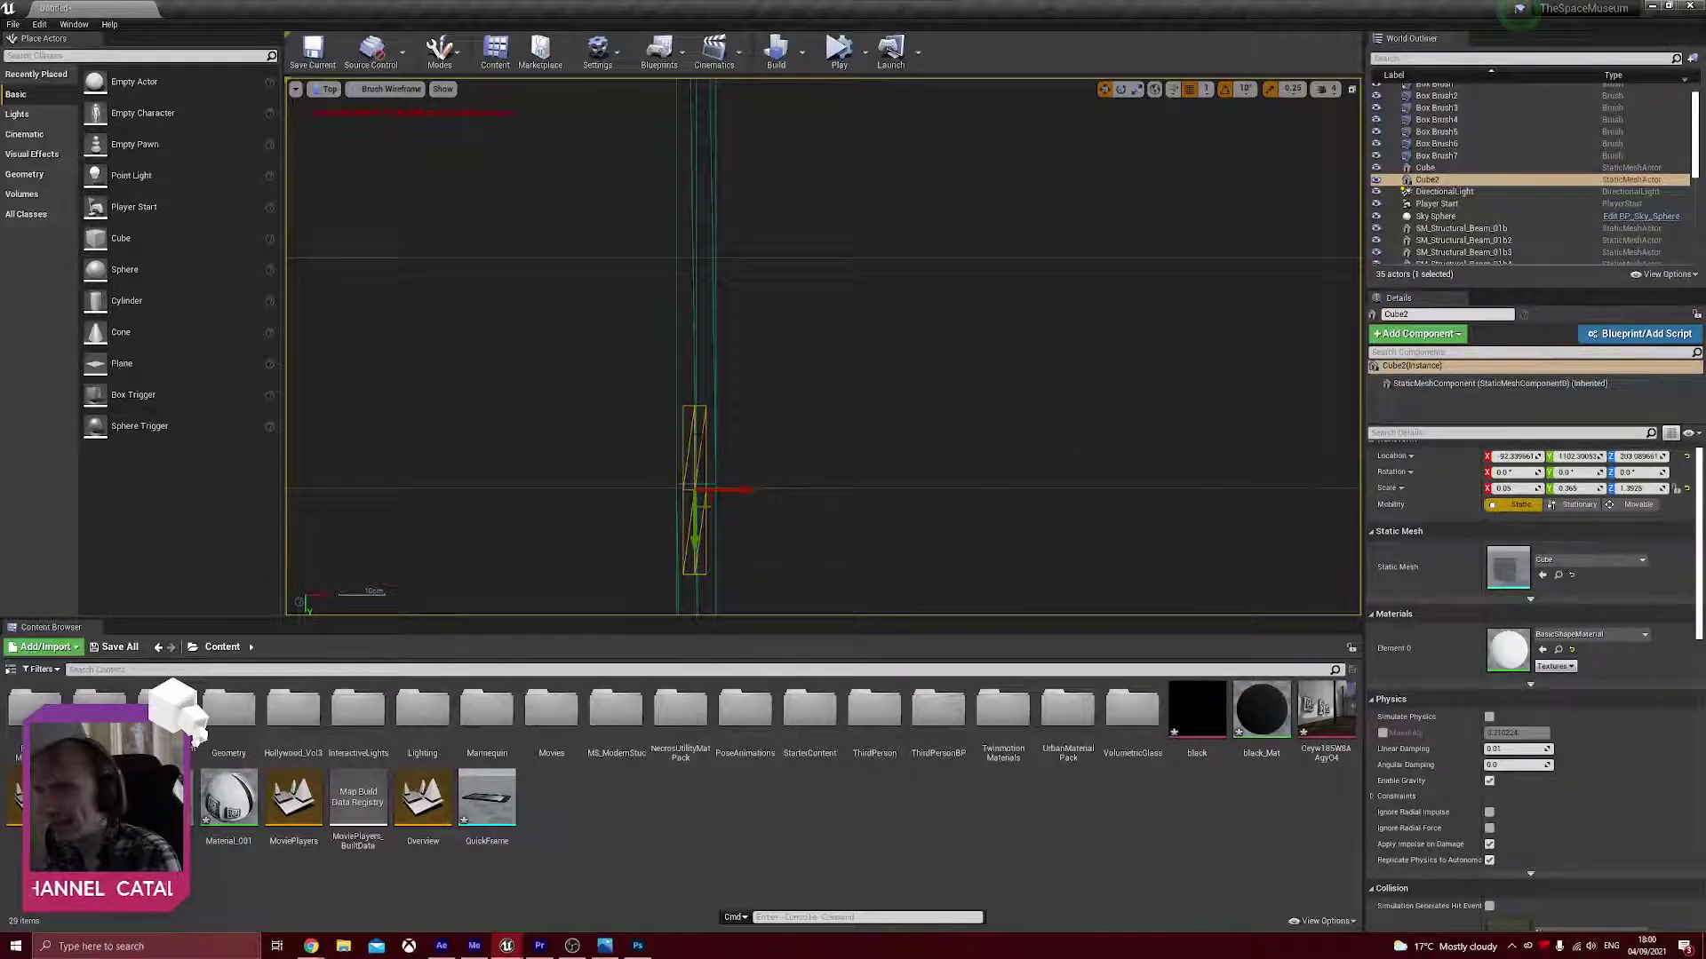
{"action": "left_click_drag", "start_coordinate": [695, 551], "coordinate": [694, 196]}
{"action": "right_click_drag", "start_coordinate": [797, 238], "coordinate": [837, 601]}
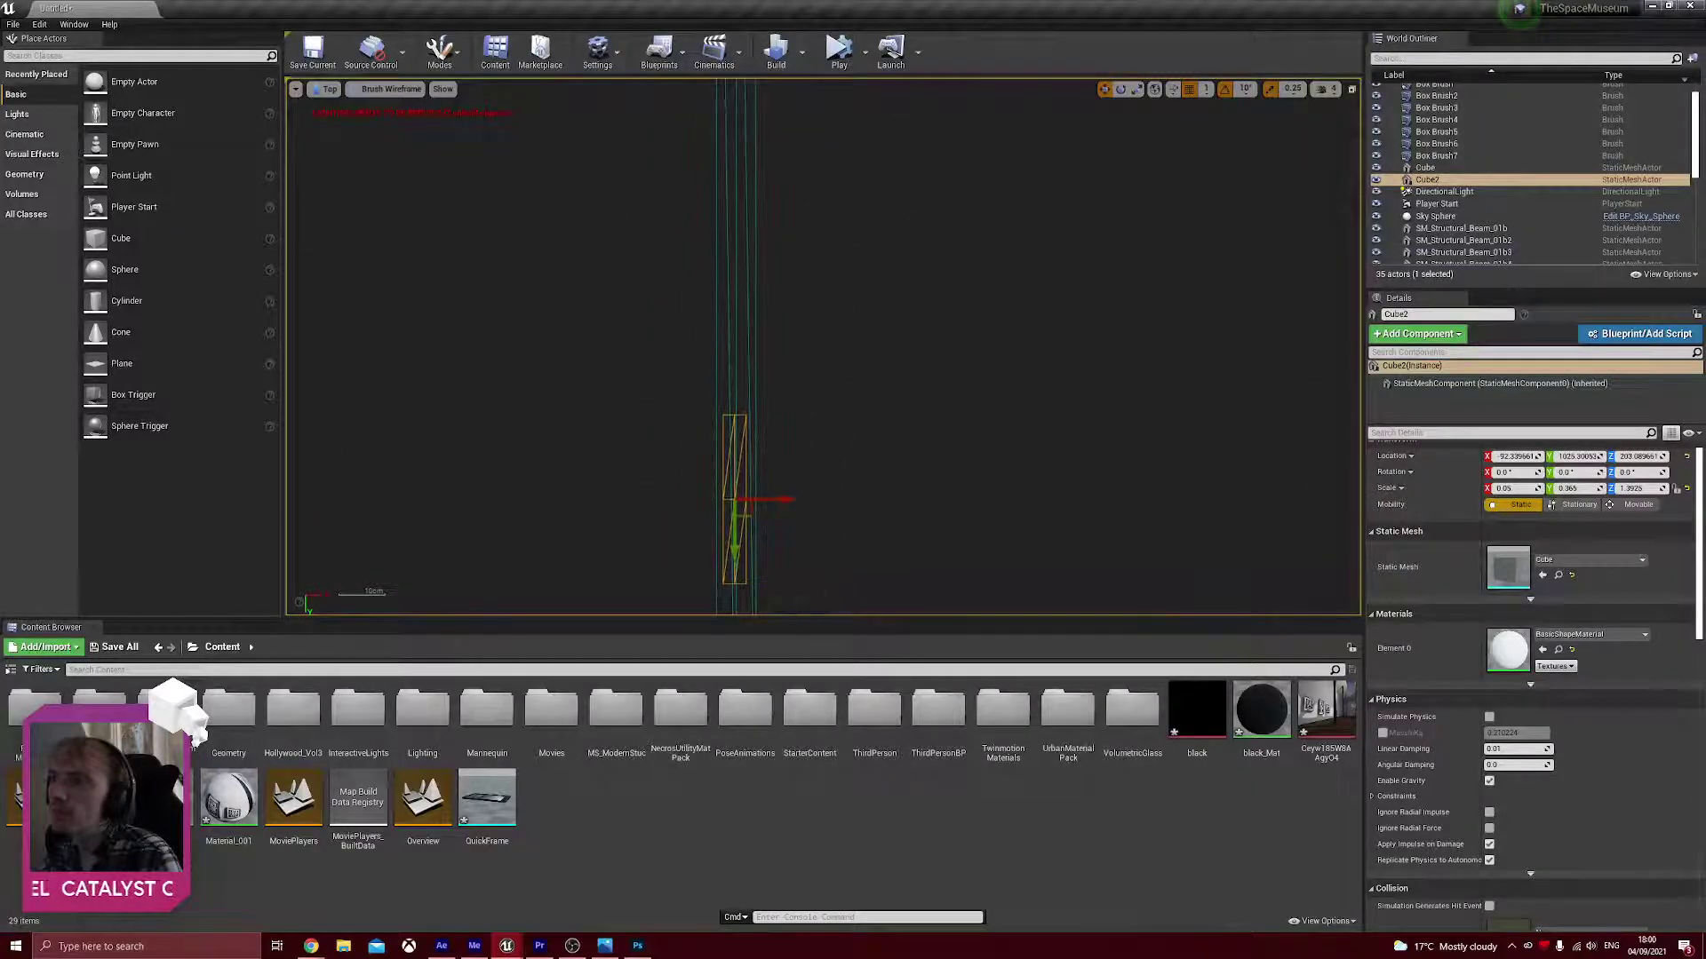
{"action": "left_click_drag", "start_coordinate": [735, 557], "coordinate": [734, 120]}
{"action": "right_click_drag", "start_coordinate": [815, 144], "coordinate": [778, 621]}
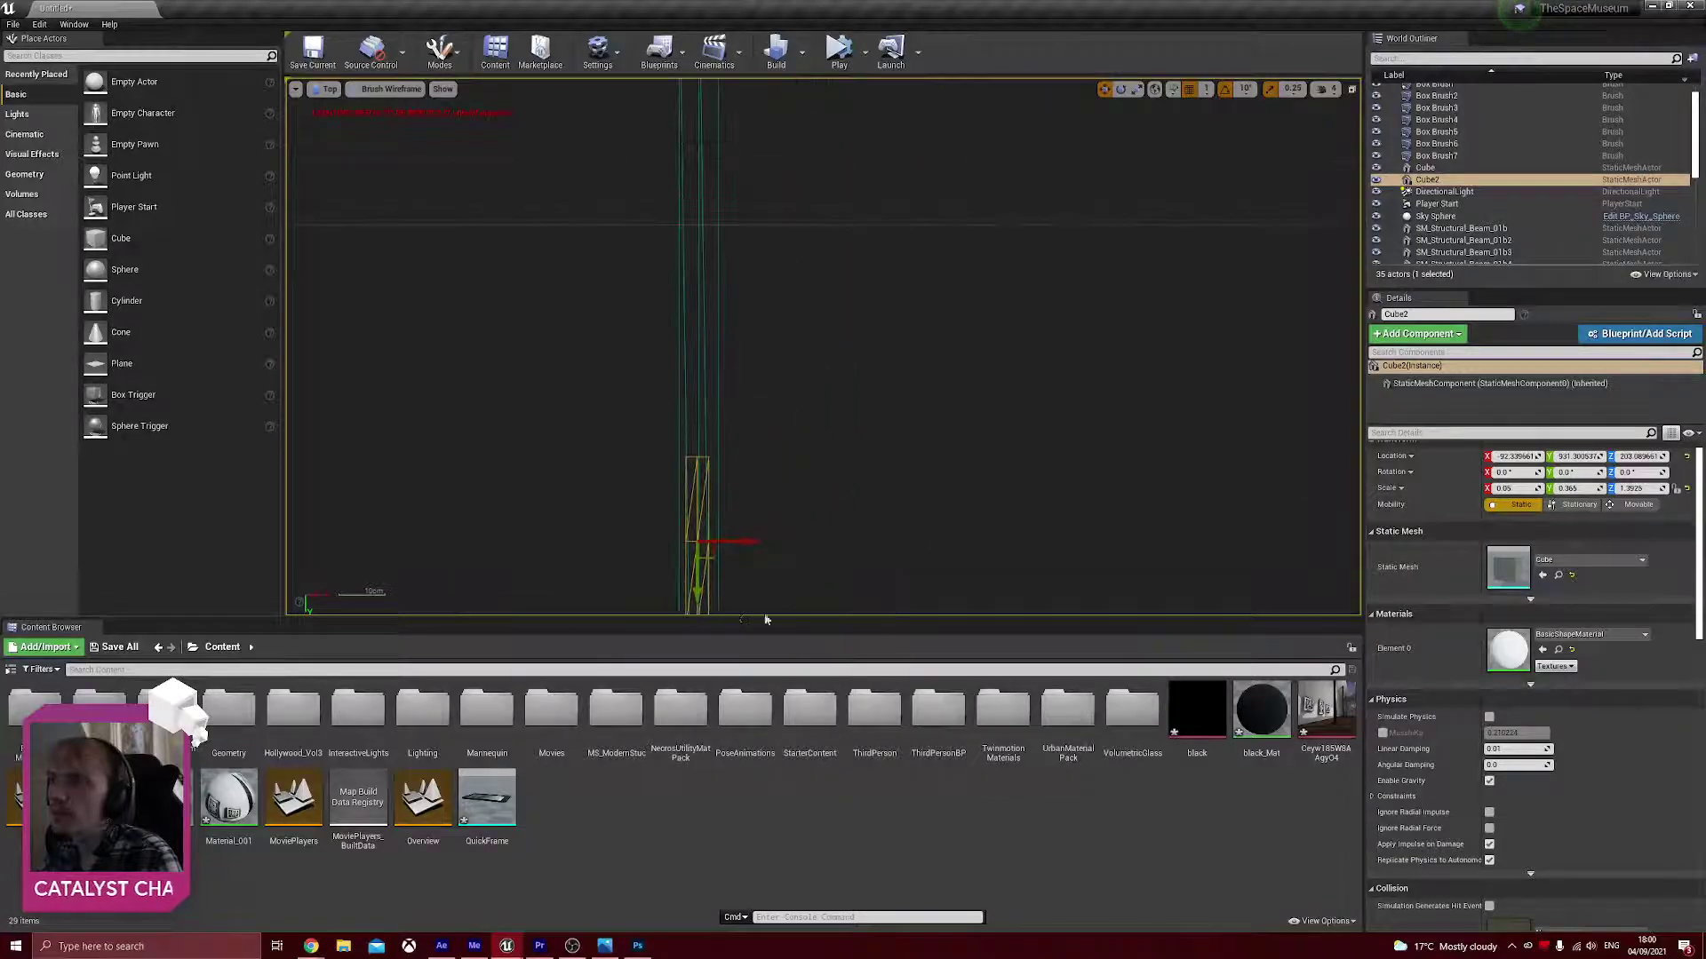
{"action": "left_click_drag", "start_coordinate": [697, 590], "coordinate": [731, 107]}
{"action": "right_click_drag", "start_coordinate": [732, 106], "coordinate": [790, 505]}
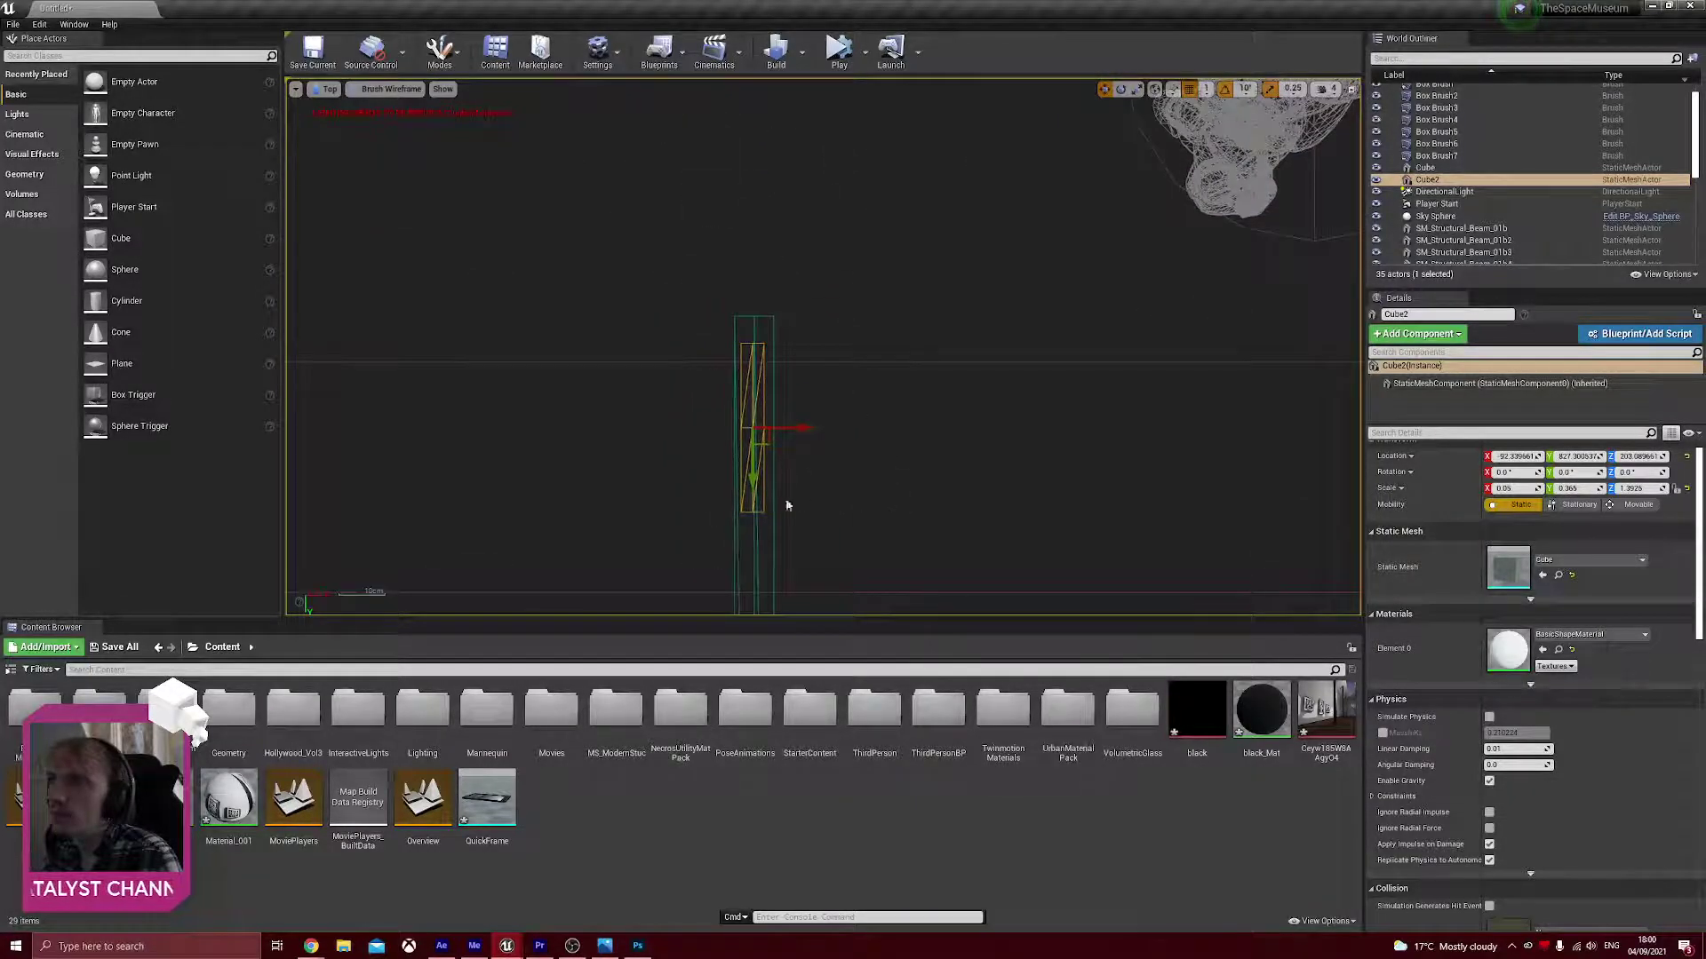
{"action": "left_click_drag", "start_coordinate": [754, 486], "coordinate": [760, 465]}
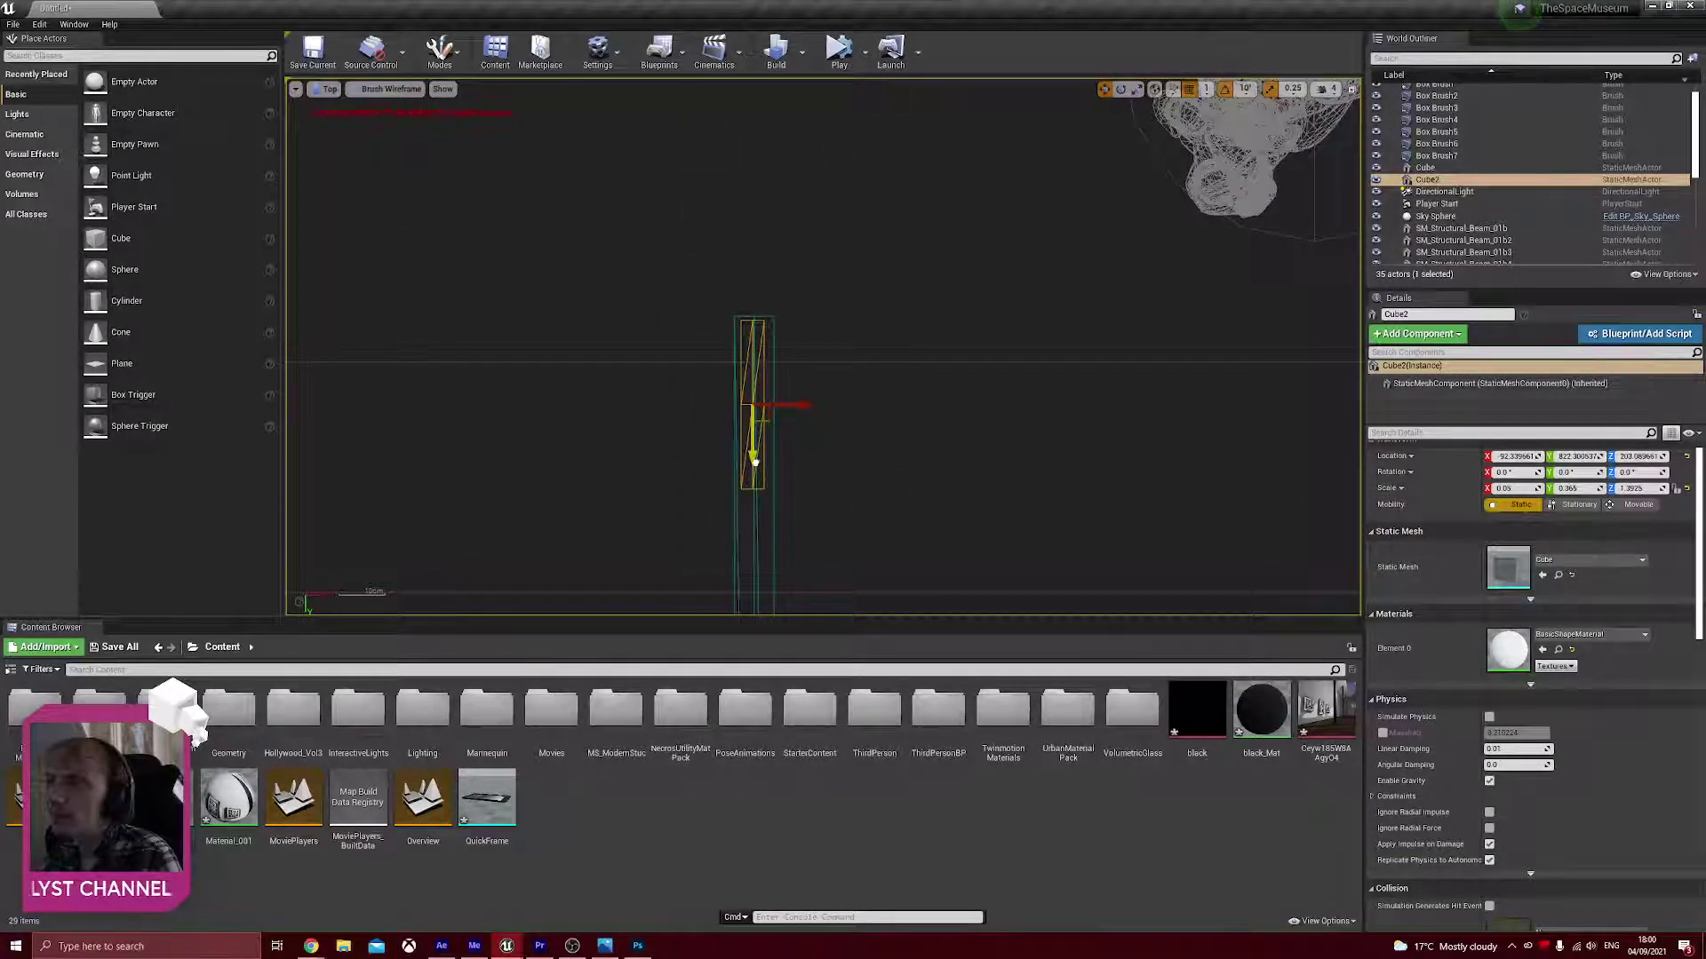
{"action": "left_click_drag", "start_coordinate": [757, 462], "coordinate": [757, 476]}
- Set the strut's X scale to 0.04 and nudge it along X towards the panel's centreline
{"action": "left_click_drag", "start_coordinate": [796, 418], "coordinate": [801, 418]}
{"action": "left_click", "coordinate": [1503, 488]}
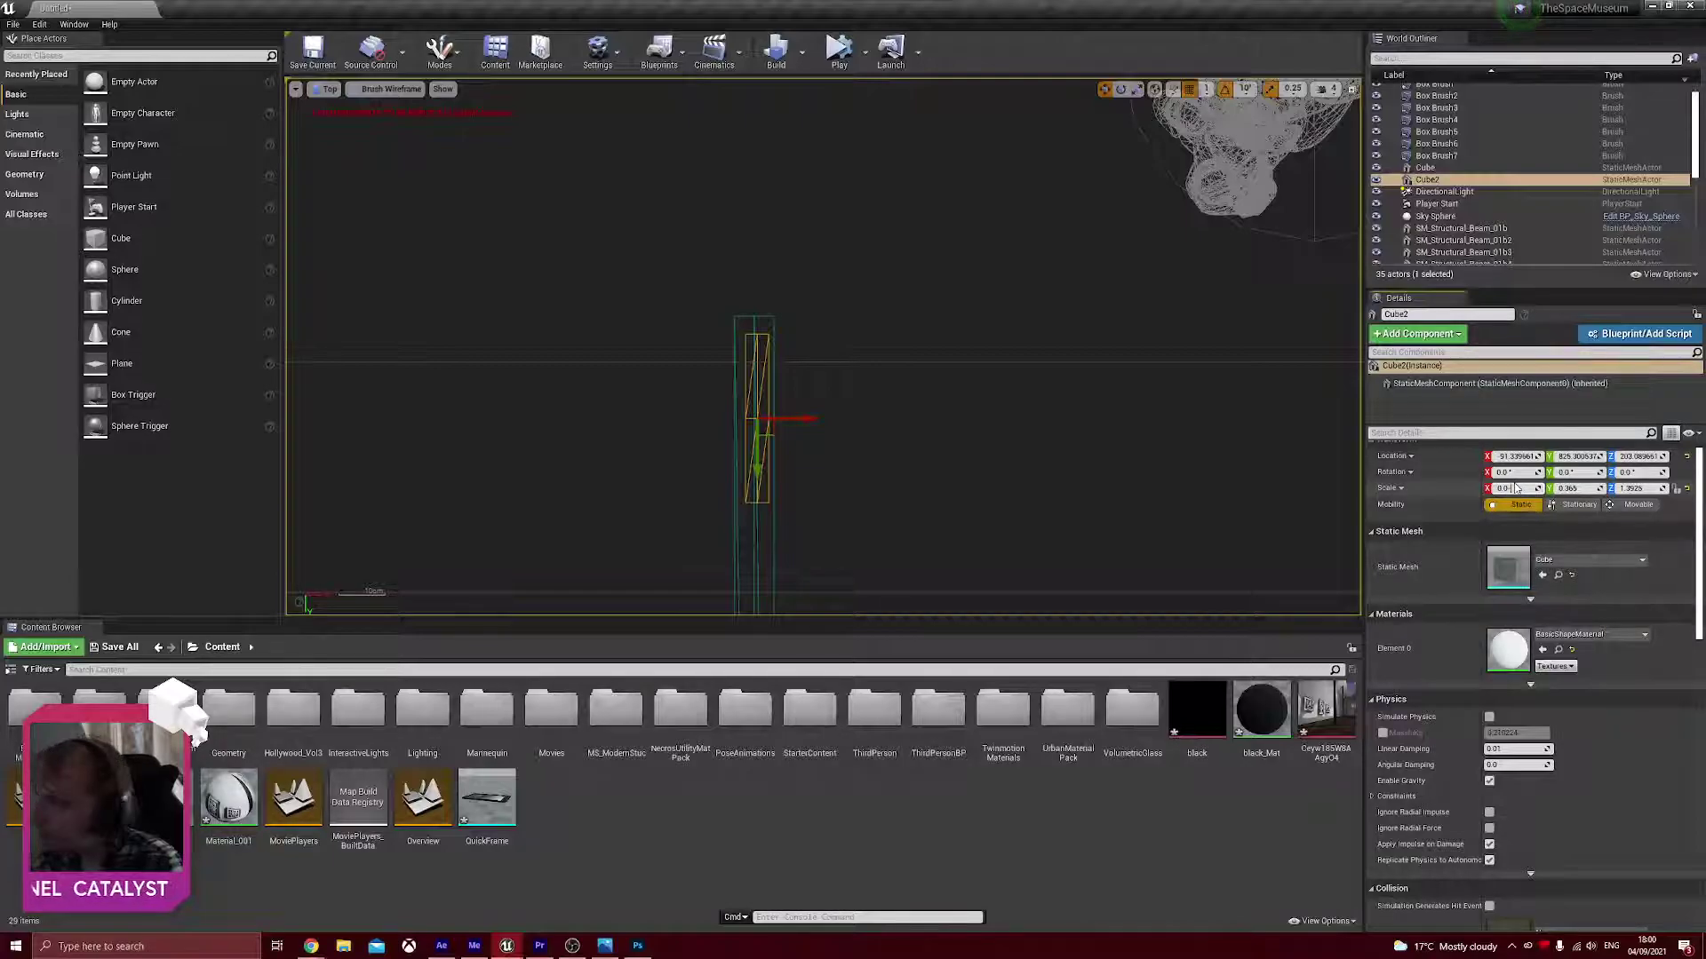
{"action": "type", "text": "0.04"}
{"action": "key", "text": "Return"}
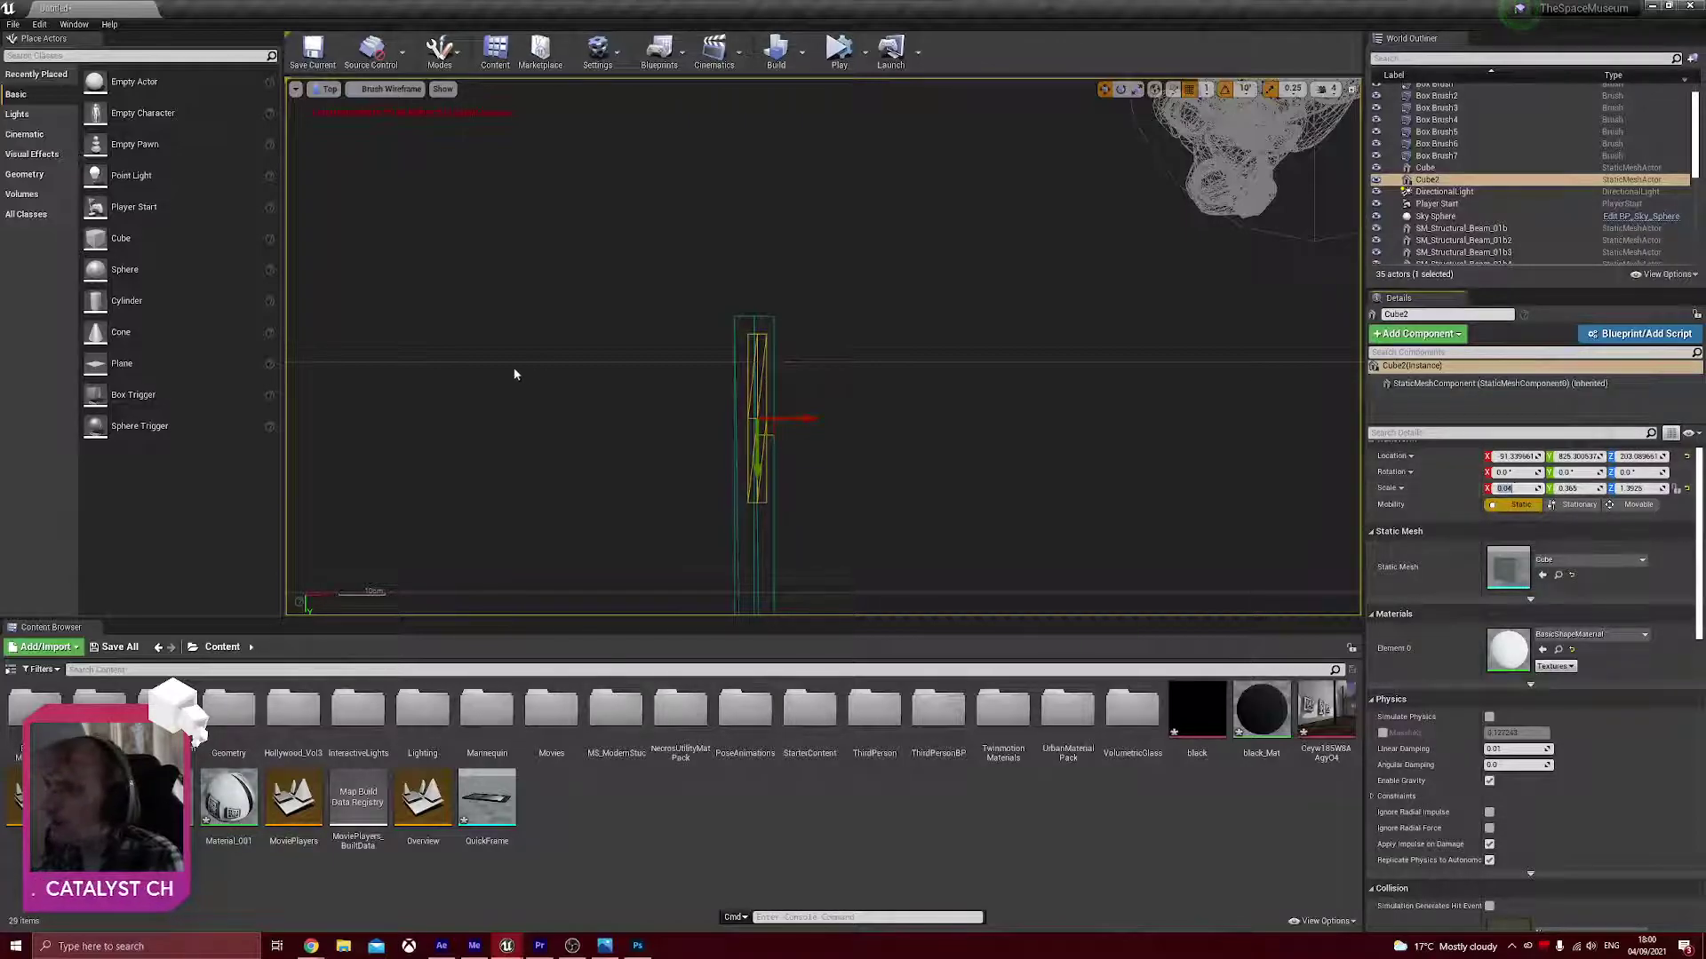
{"action": "left_click_drag", "start_coordinate": [807, 419], "coordinate": [809, 419]}
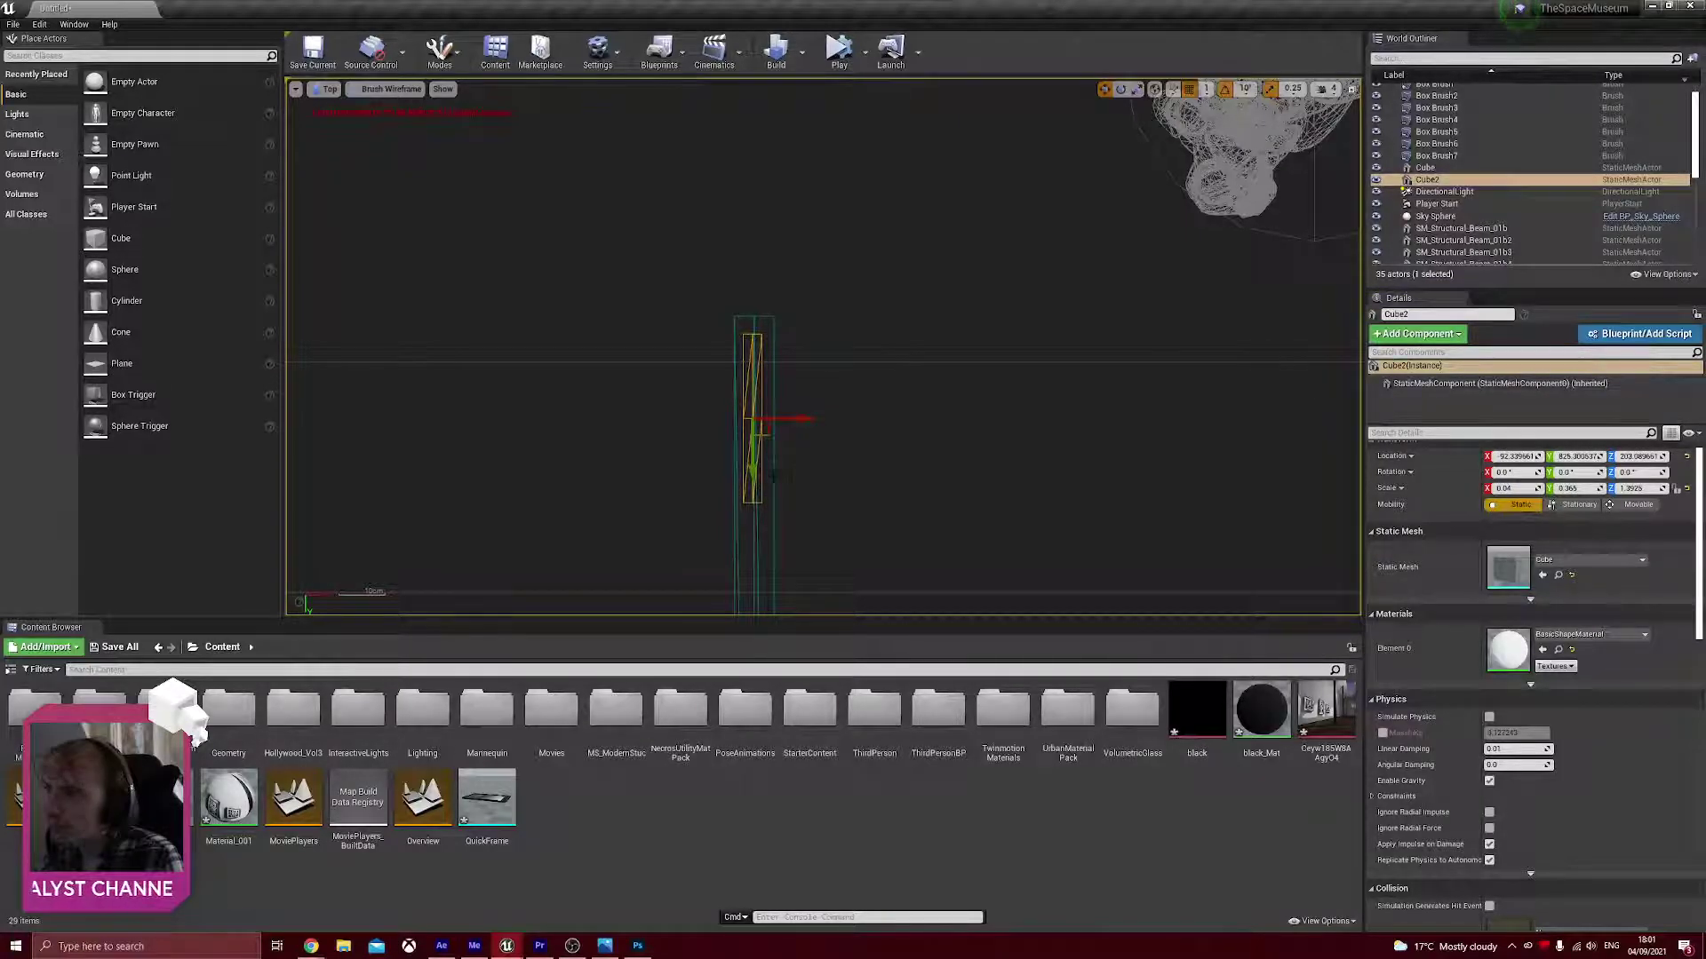
- Set the wall panel's X scale to 0.08
{"action": "left_click", "coordinate": [775, 477]}
{"action": "left_click", "coordinate": [1510, 488]}
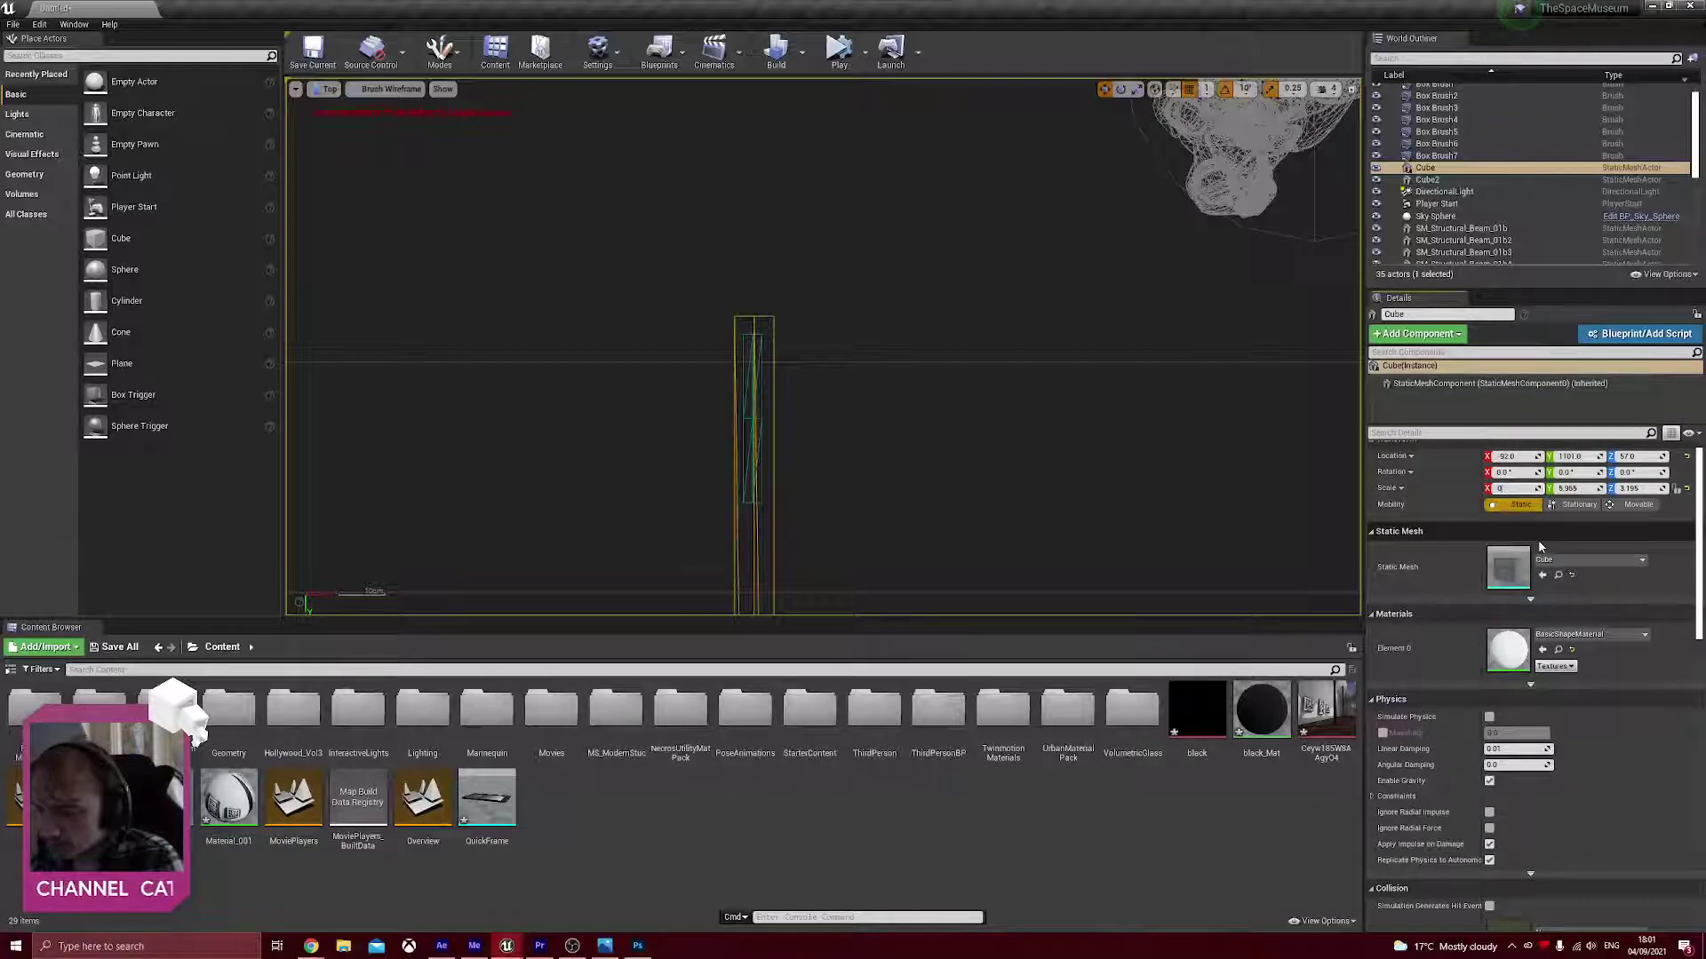
{"action": "type", "text": "0.008"}
{"action": "key", "text": "Return"}
{"action": "type", "text": "0"}
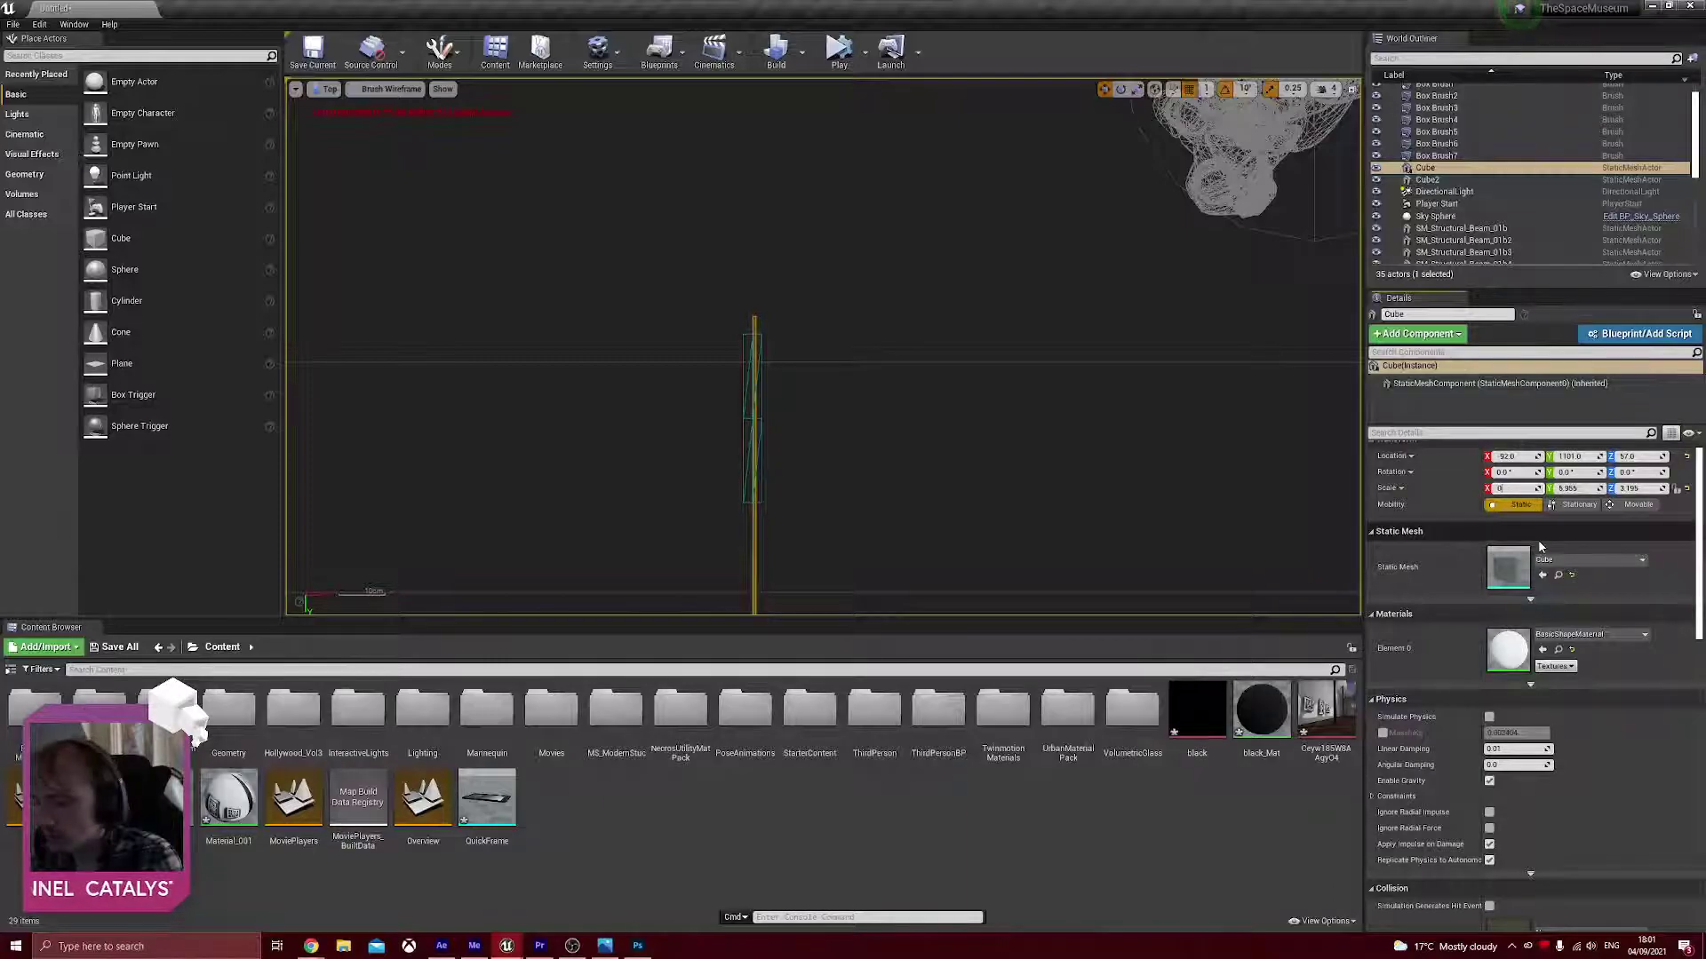
{"action": "type", "text": ".08"}
{"action": "key", "text": "Return"}
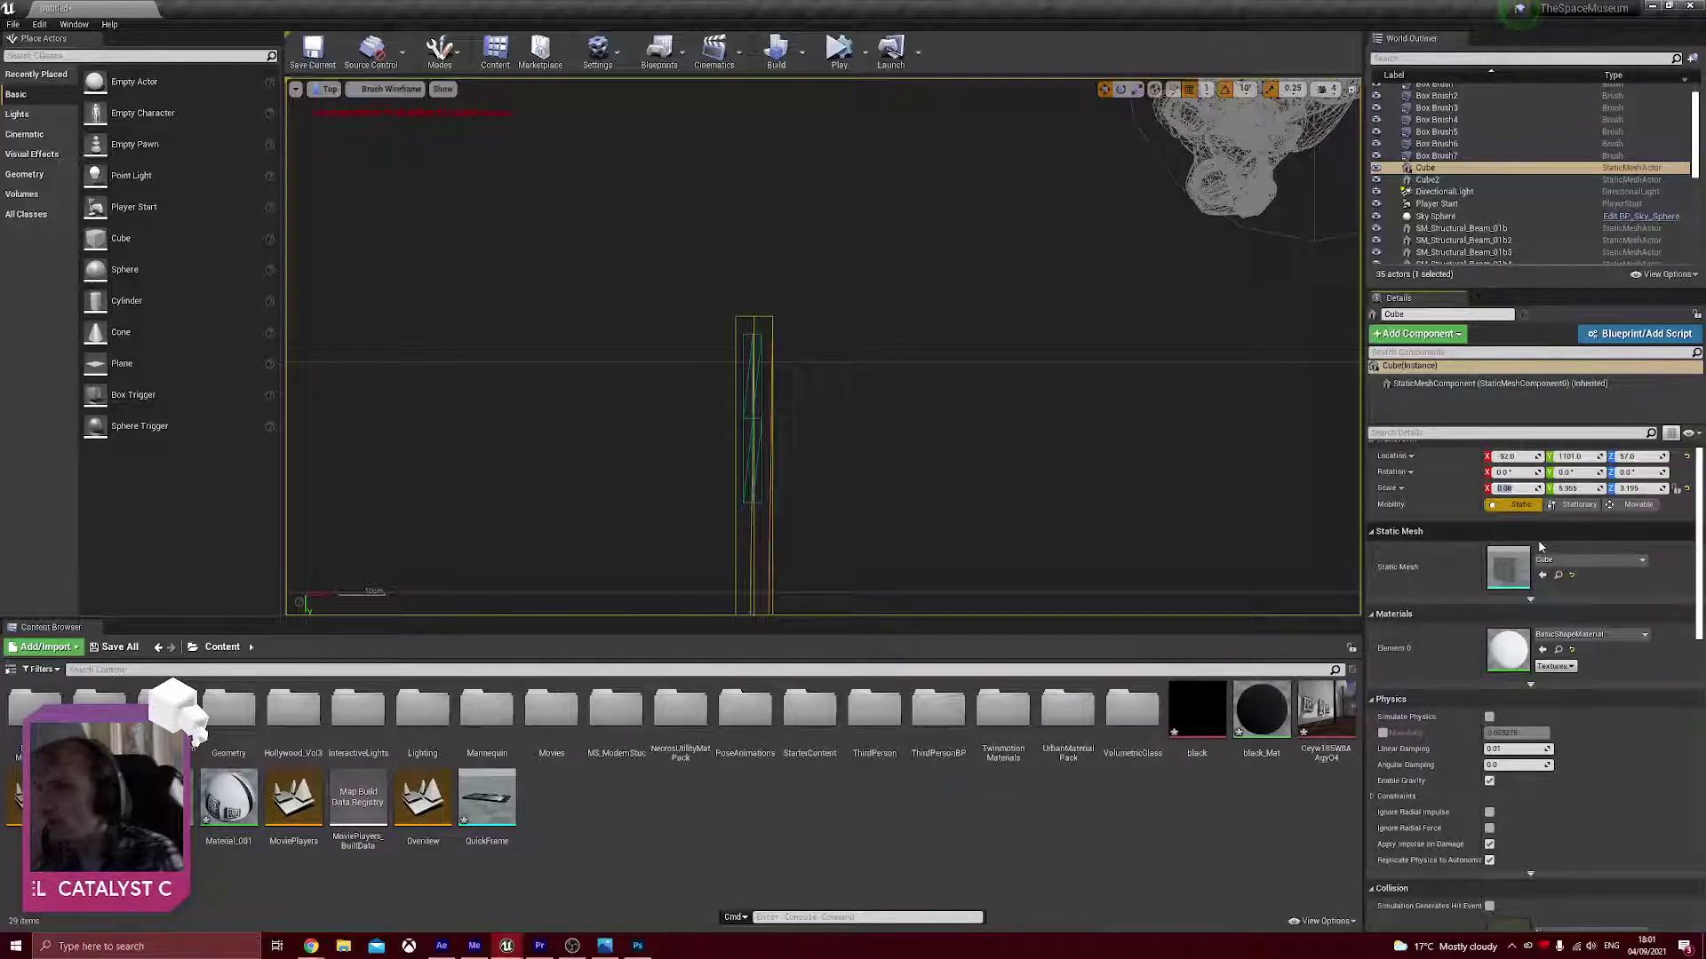
- Centre the strut within the panel's thickness along X with grid snapping temporarily off
{"action": "left_click", "coordinate": [753, 367]}
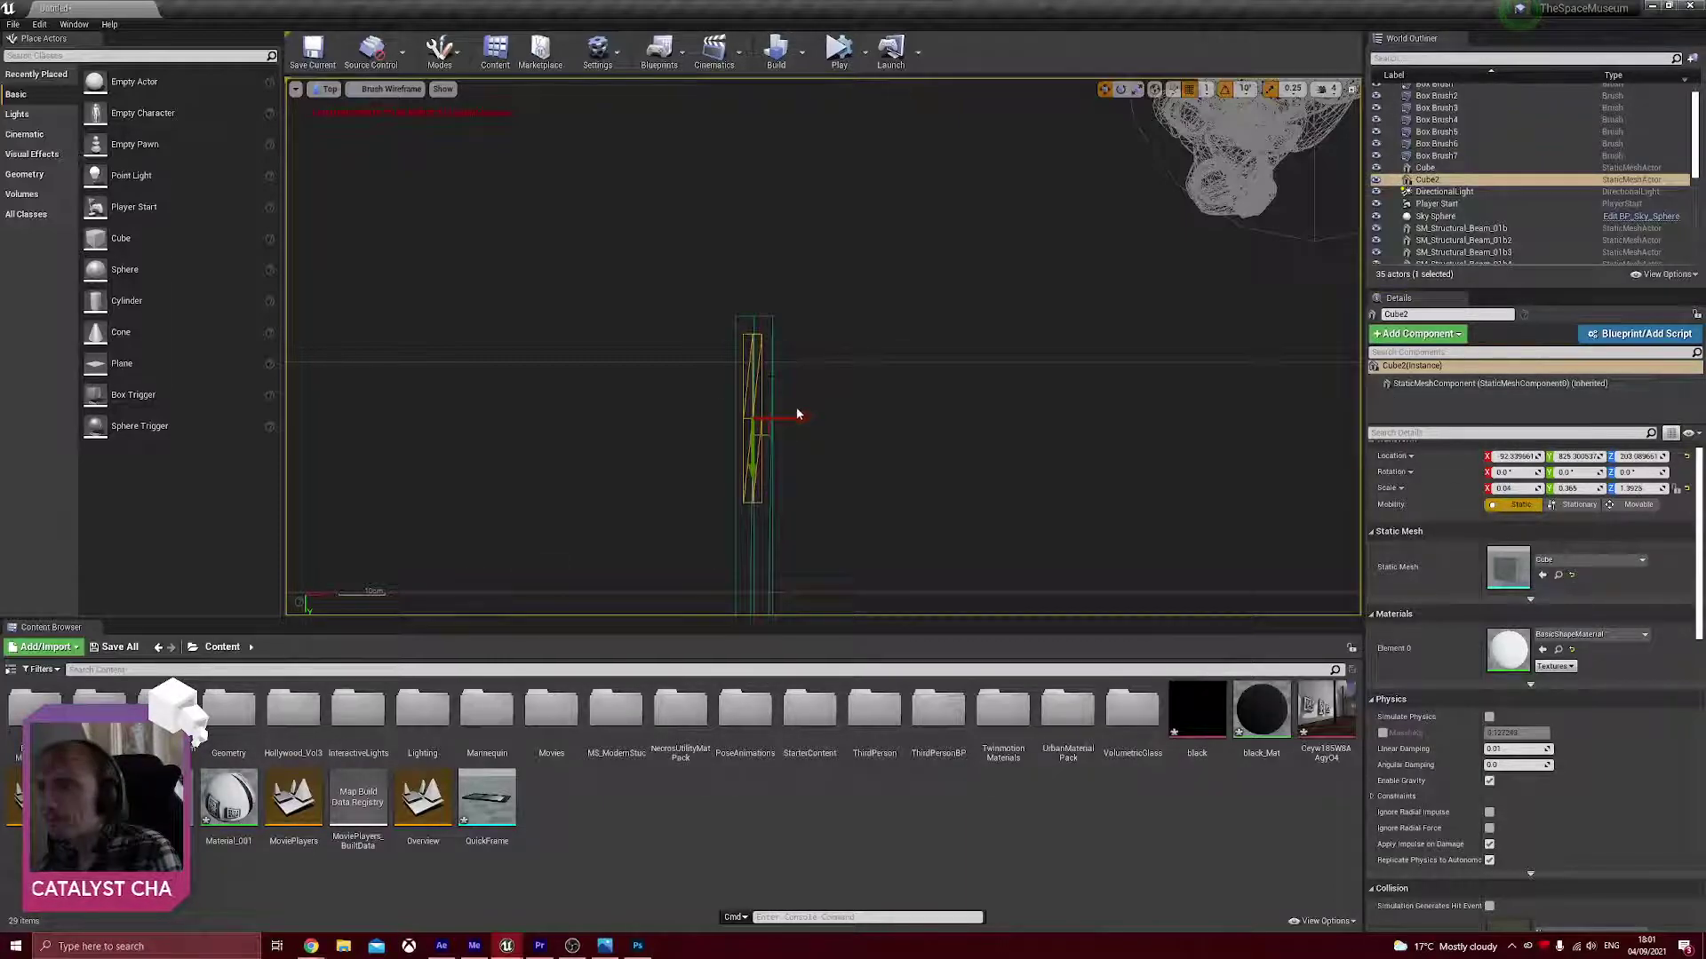
{"action": "left_click", "coordinate": [806, 414]}
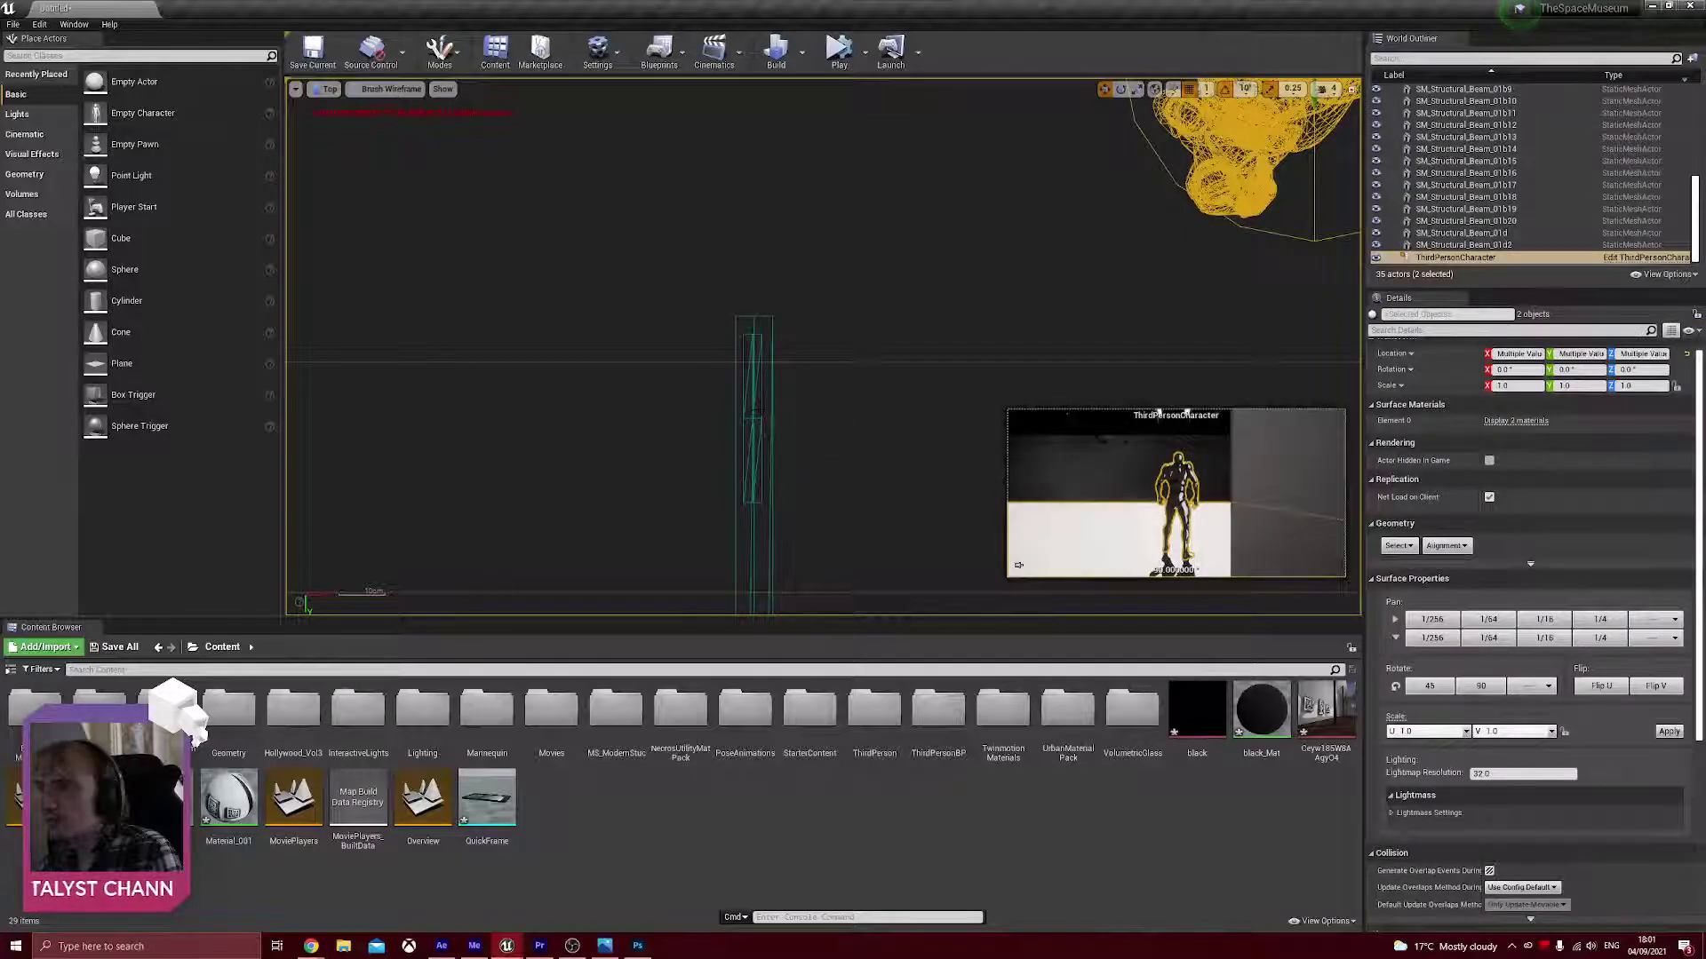
{"action": "key", "text": "ctrl+z"}
{"action": "left_click_drag", "start_coordinate": [793, 418], "coordinate": [793, 418]}
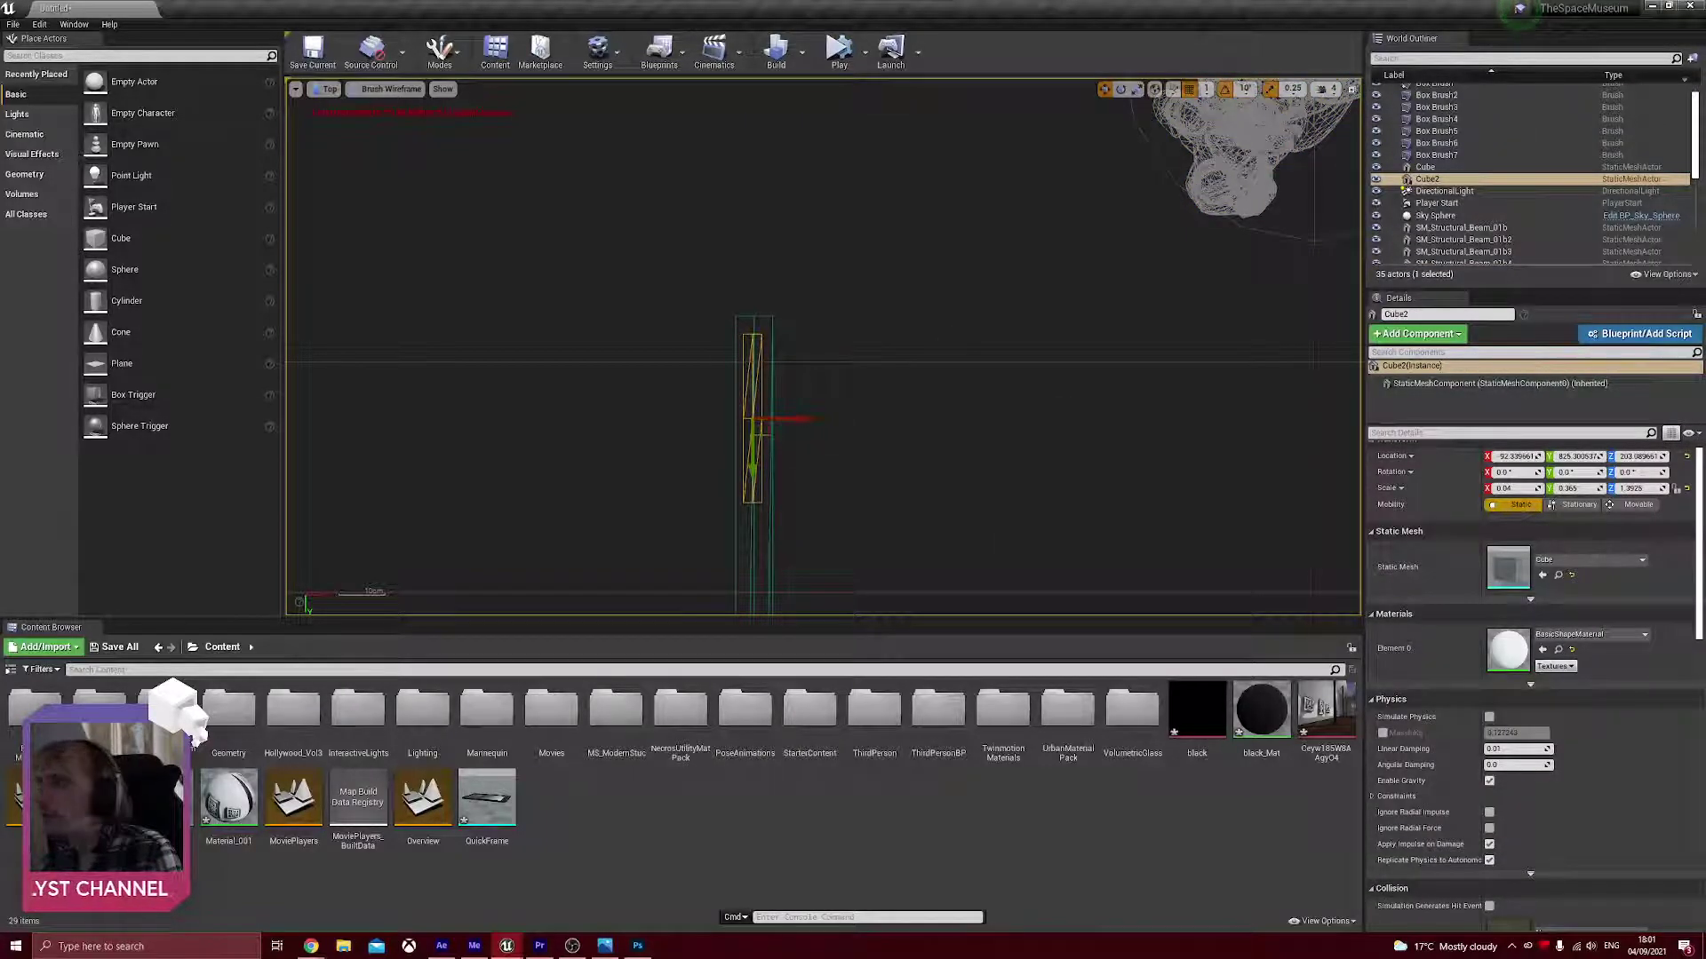
{"action": "left_click", "coordinate": [1244, 89]}
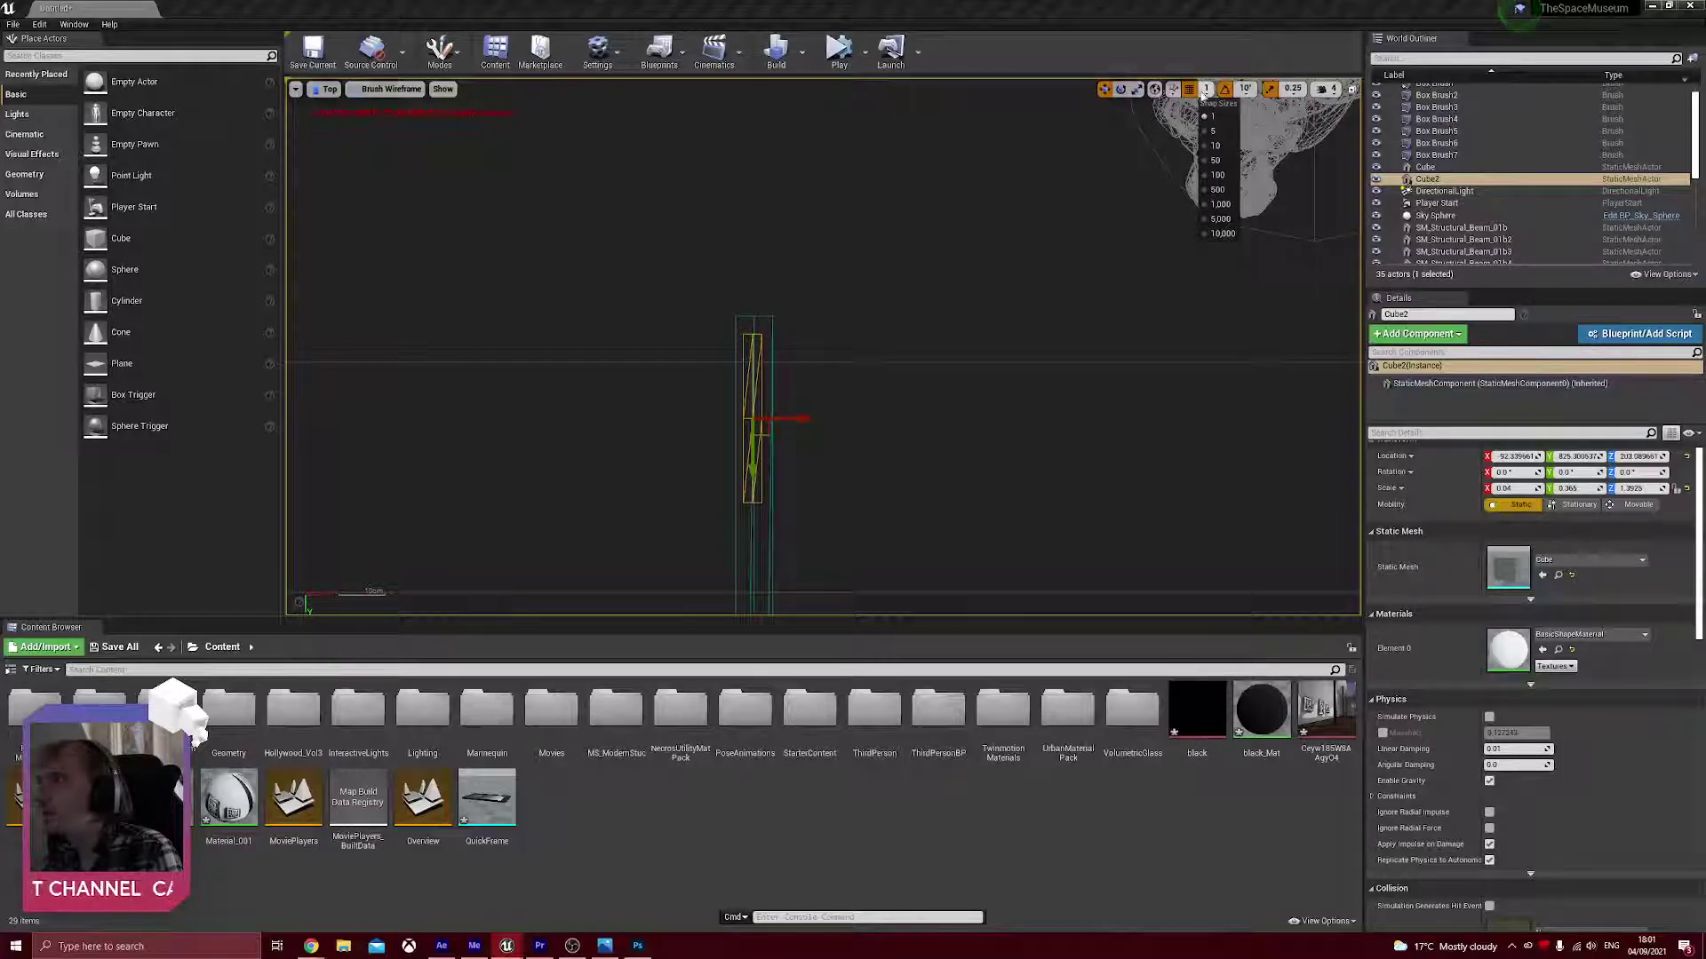
{"action": "left_click", "coordinate": [1188, 90]}
{"action": "left_click_drag", "start_coordinate": [808, 418], "coordinate": [804, 417]}
{"action": "left_click", "coordinate": [1189, 90]}
- Duplicate the strut and move the copy along Y to about 1372, just inside the panel's other end
{"action": "scroll", "coordinate": [794, 512], "scroll_direction": "down", "scroll_amount": 2}
{"action": "right_click_drag", "start_coordinate": [839, 519], "coordinate": [750, 186]}
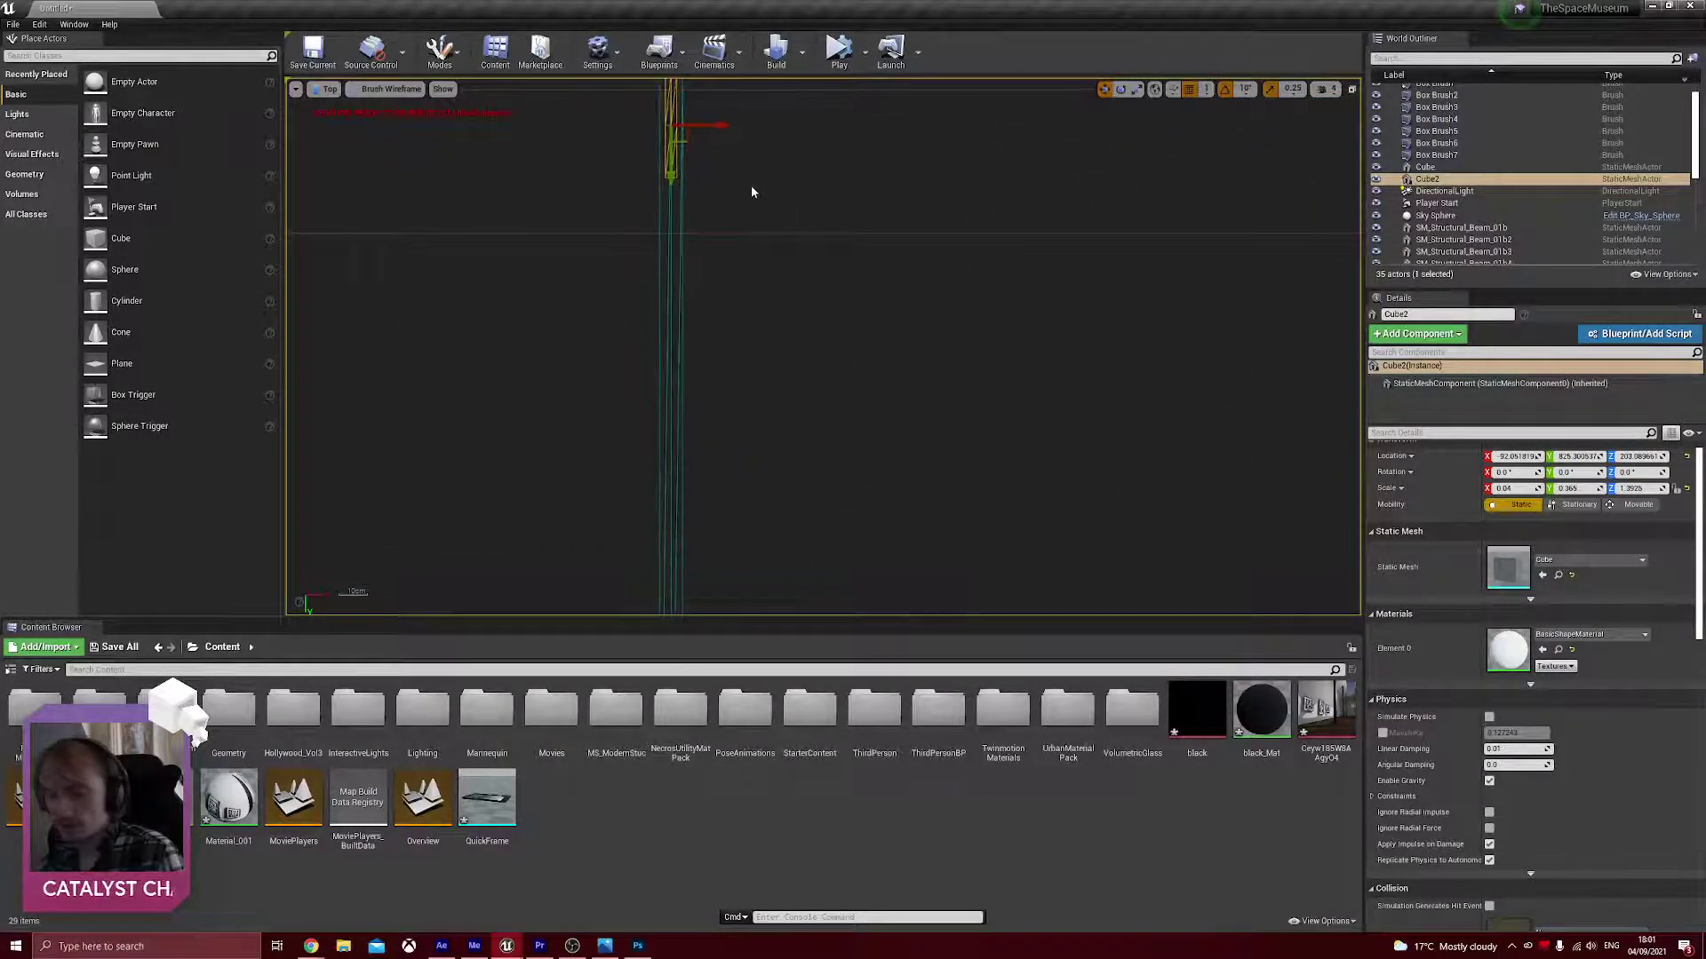
{"action": "key", "text": "ctrl+w"}
{"action": "left_click_drag", "start_coordinate": [671, 167], "coordinate": [673, 524]}
{"action": "right_click_drag", "start_coordinate": [845, 426], "coordinate": [874, 137]}
{"action": "scroll", "coordinate": [811, 264], "scroll_direction": "down", "scroll_amount": 3}
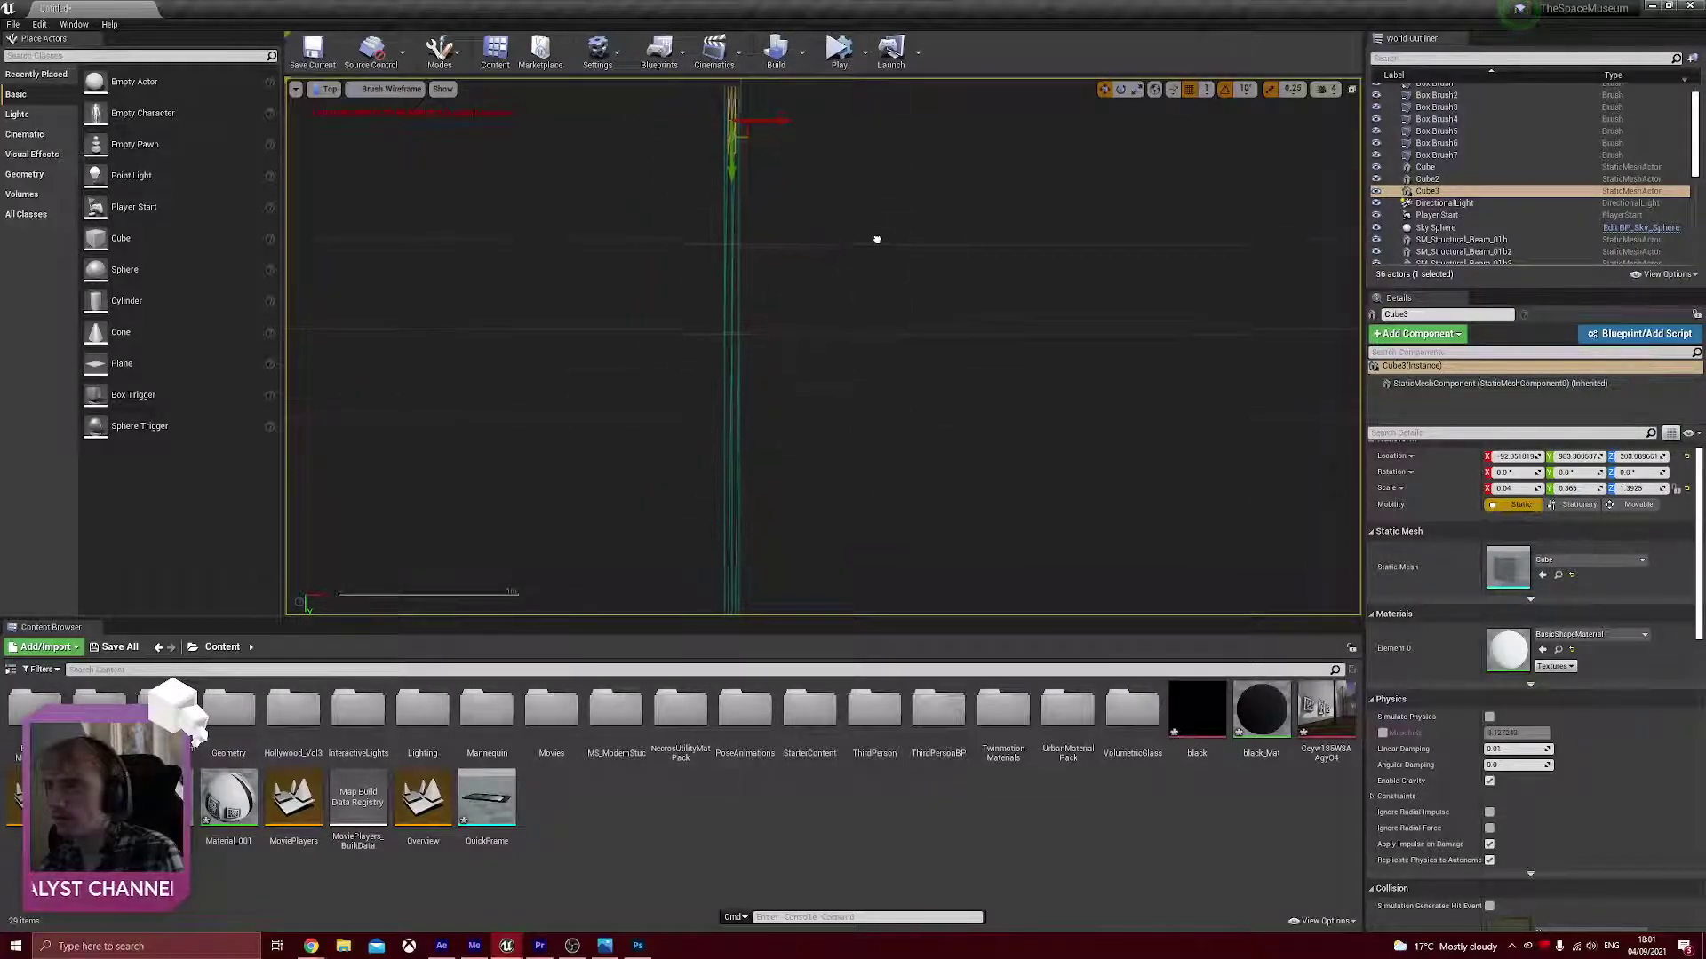
{"action": "left_click_drag", "start_coordinate": [832, 211], "coordinate": [824, 582]}
{"action": "scroll", "coordinate": [836, 604], "scroll_direction": "up", "scroll_amount": 5}
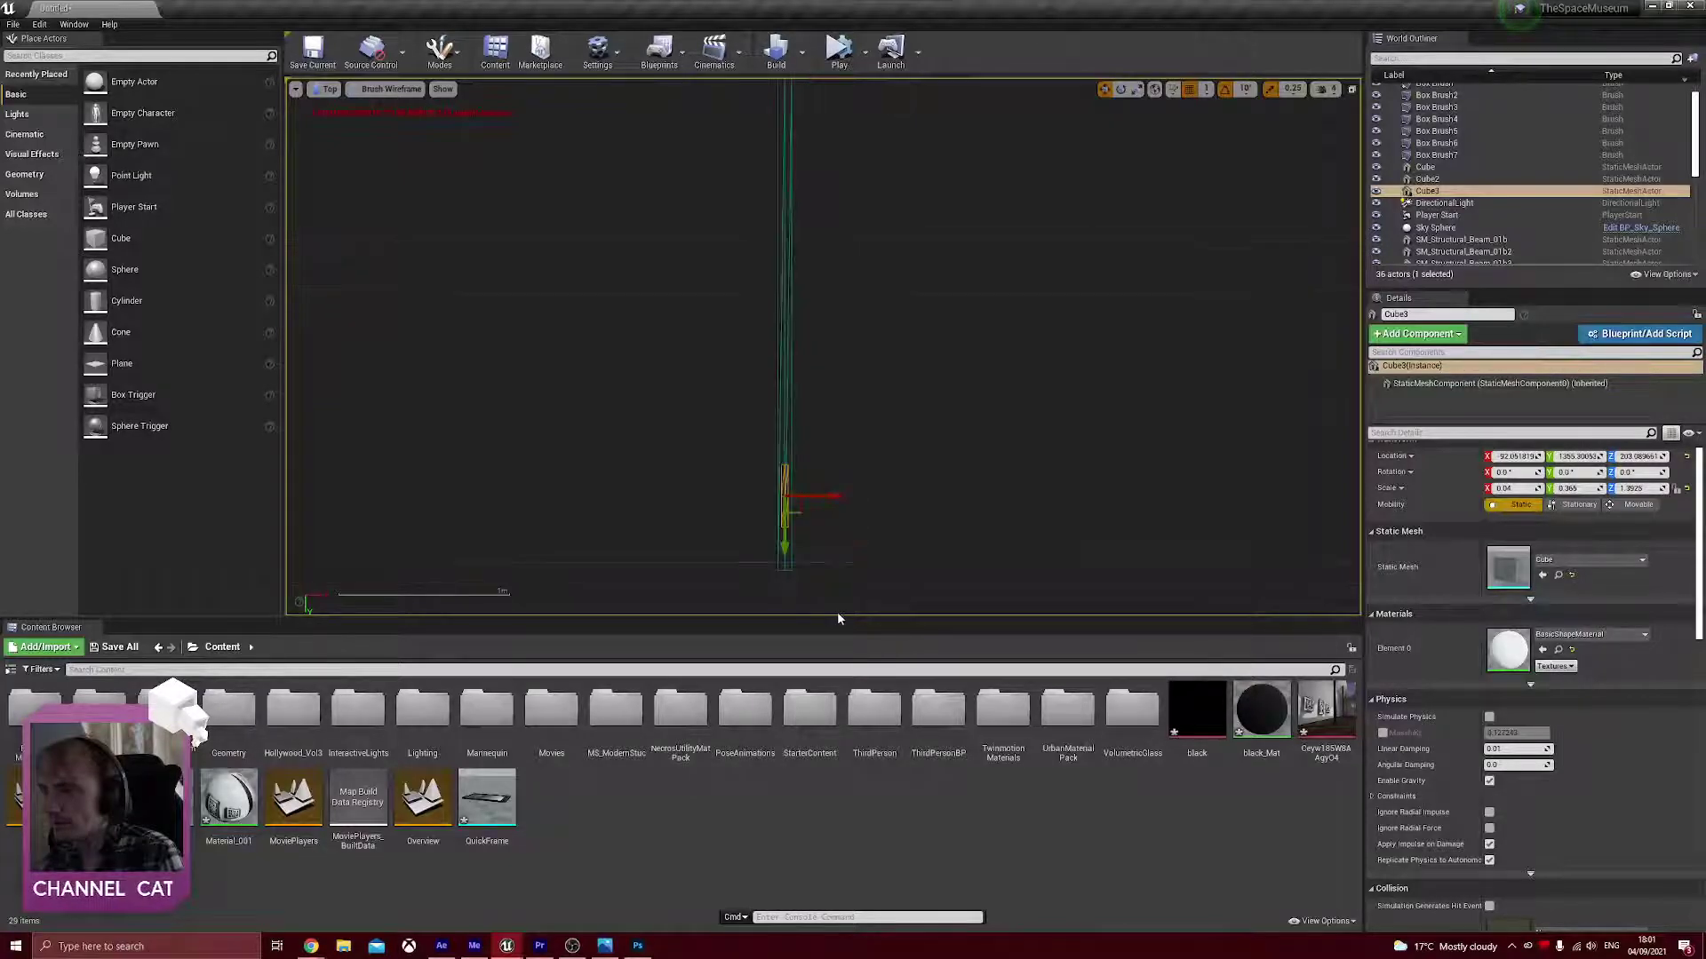
{"action": "left_click_drag", "start_coordinate": [827, 432], "coordinate": [826, 487]}
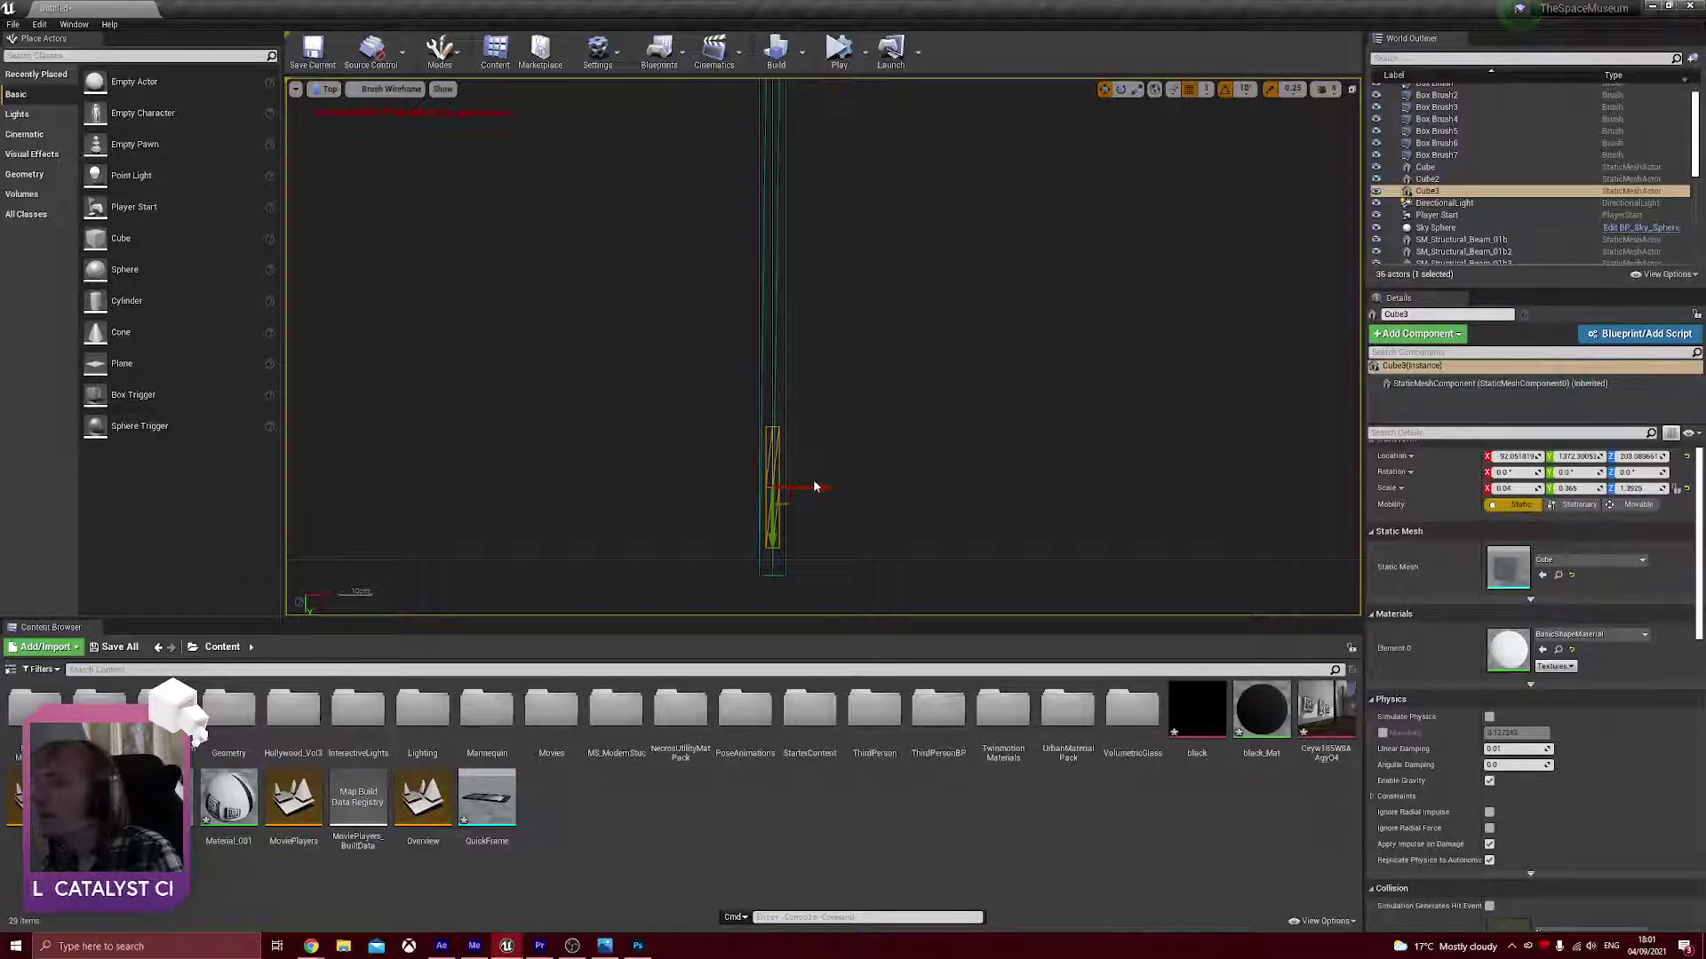
- Return to the Perspective view and raise both struts together to about Z 277
{"action": "left_click", "coordinate": [329, 89]}
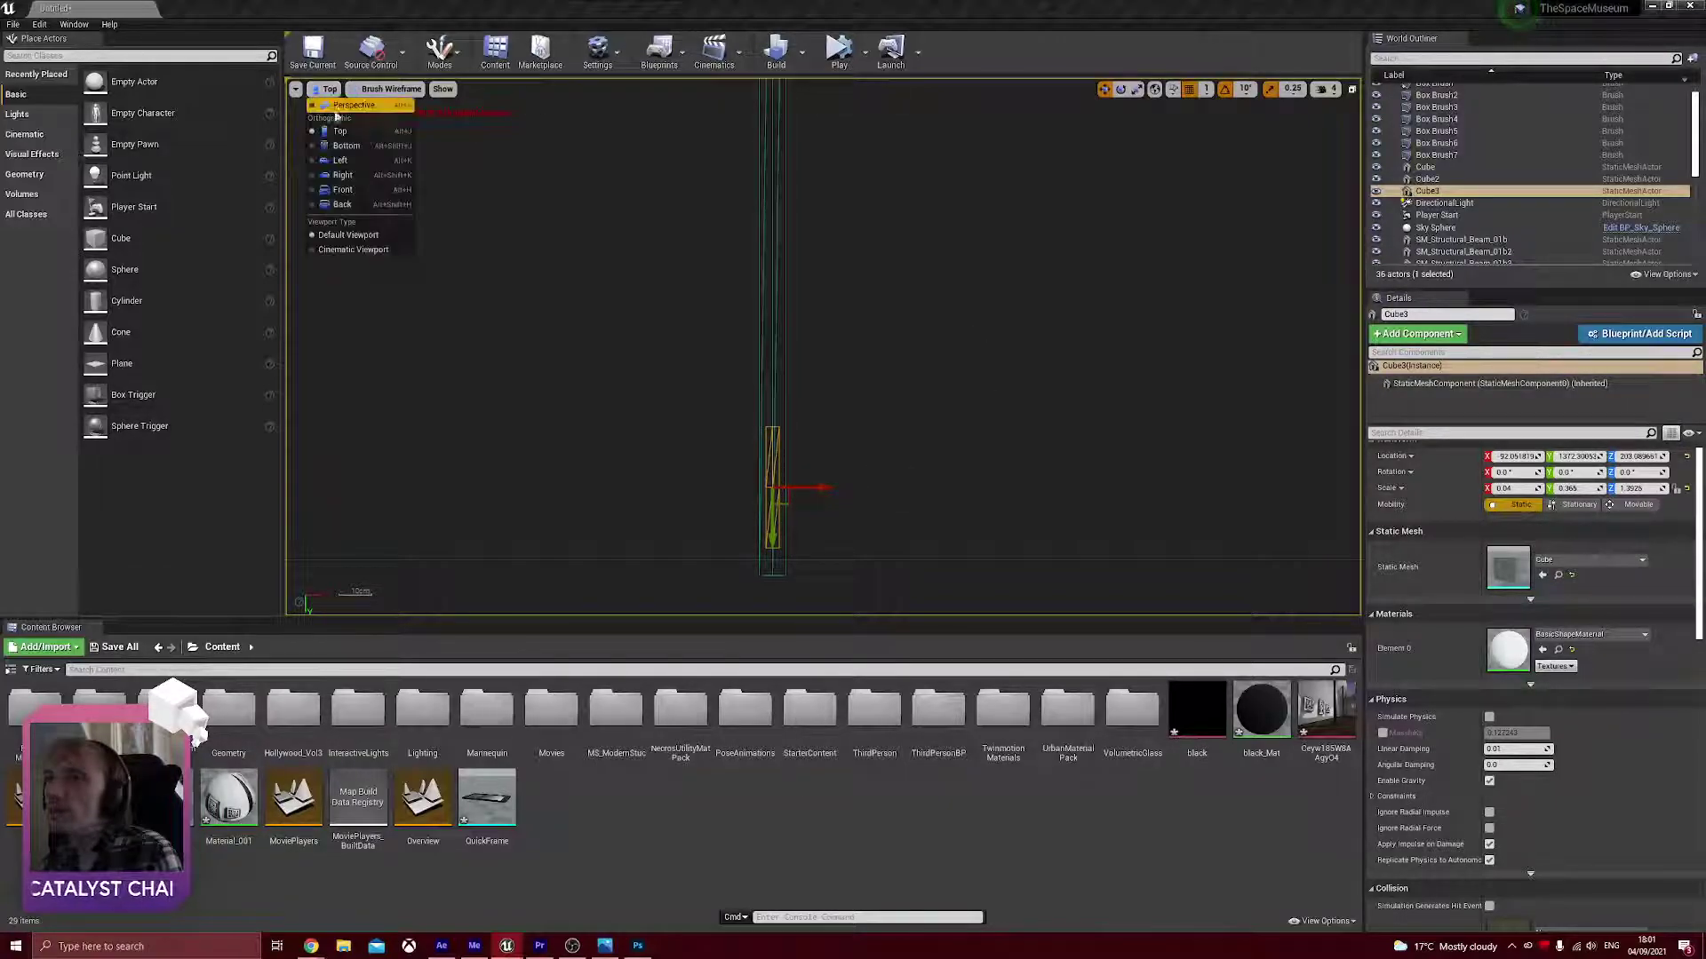
{"action": "left_click", "coordinate": [342, 106]}
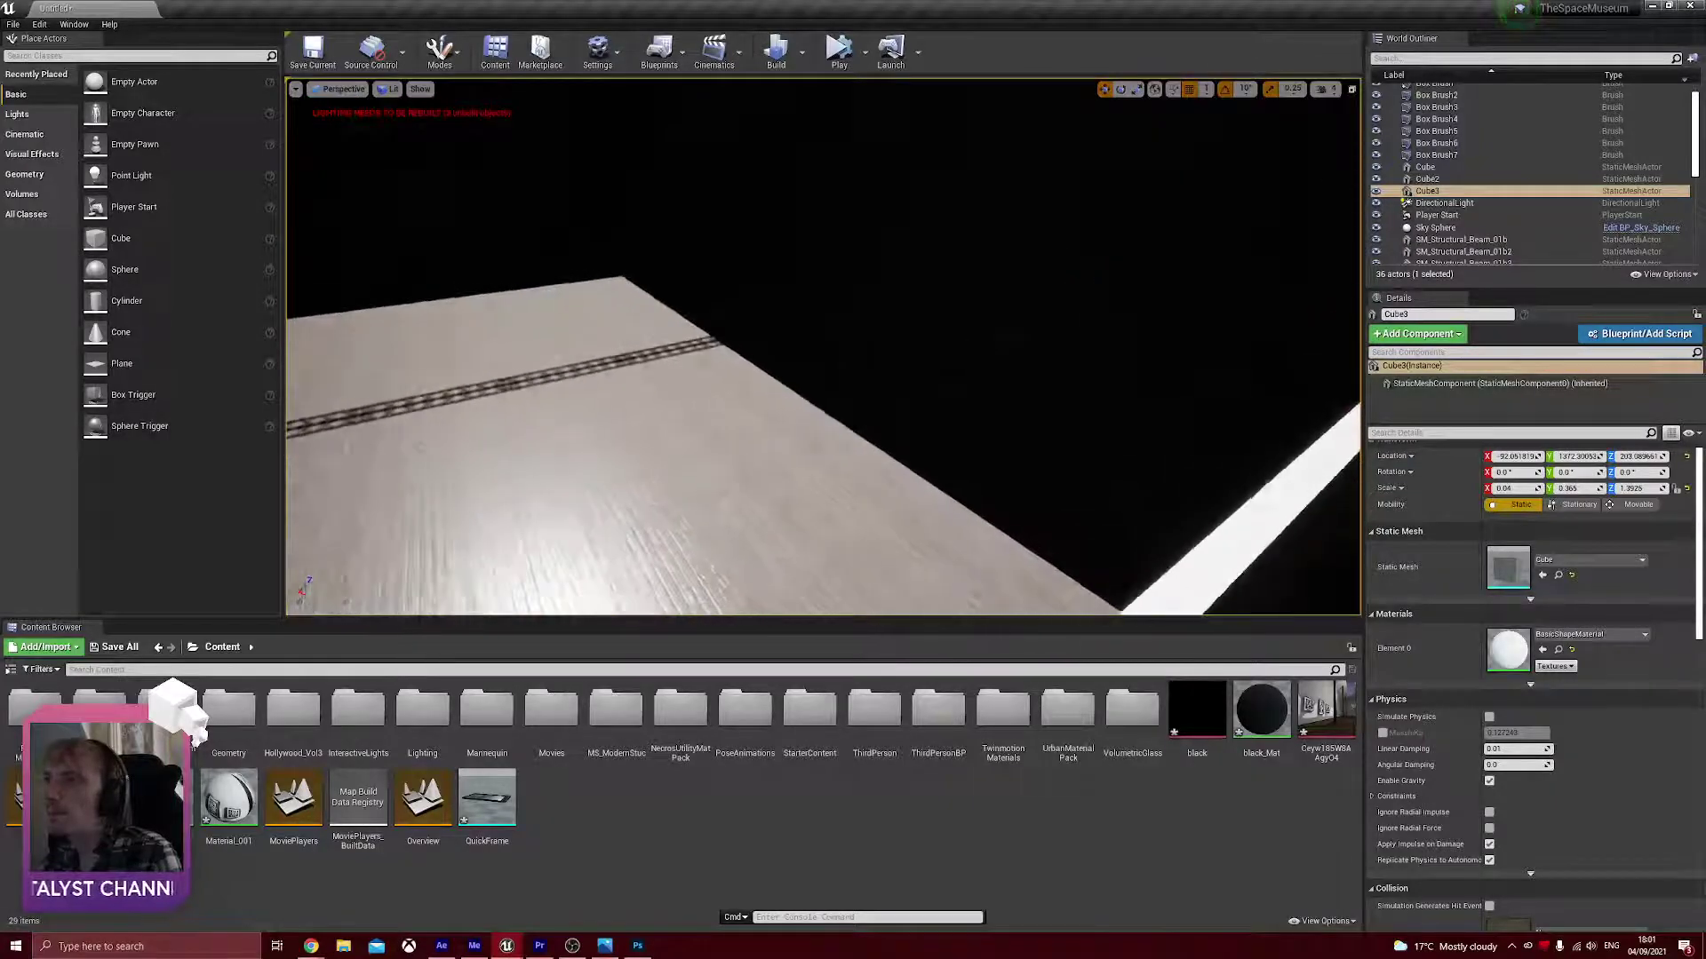
{"action": "right_click_drag", "start_coordinate": [632, 365], "coordinate": [632, 365]}
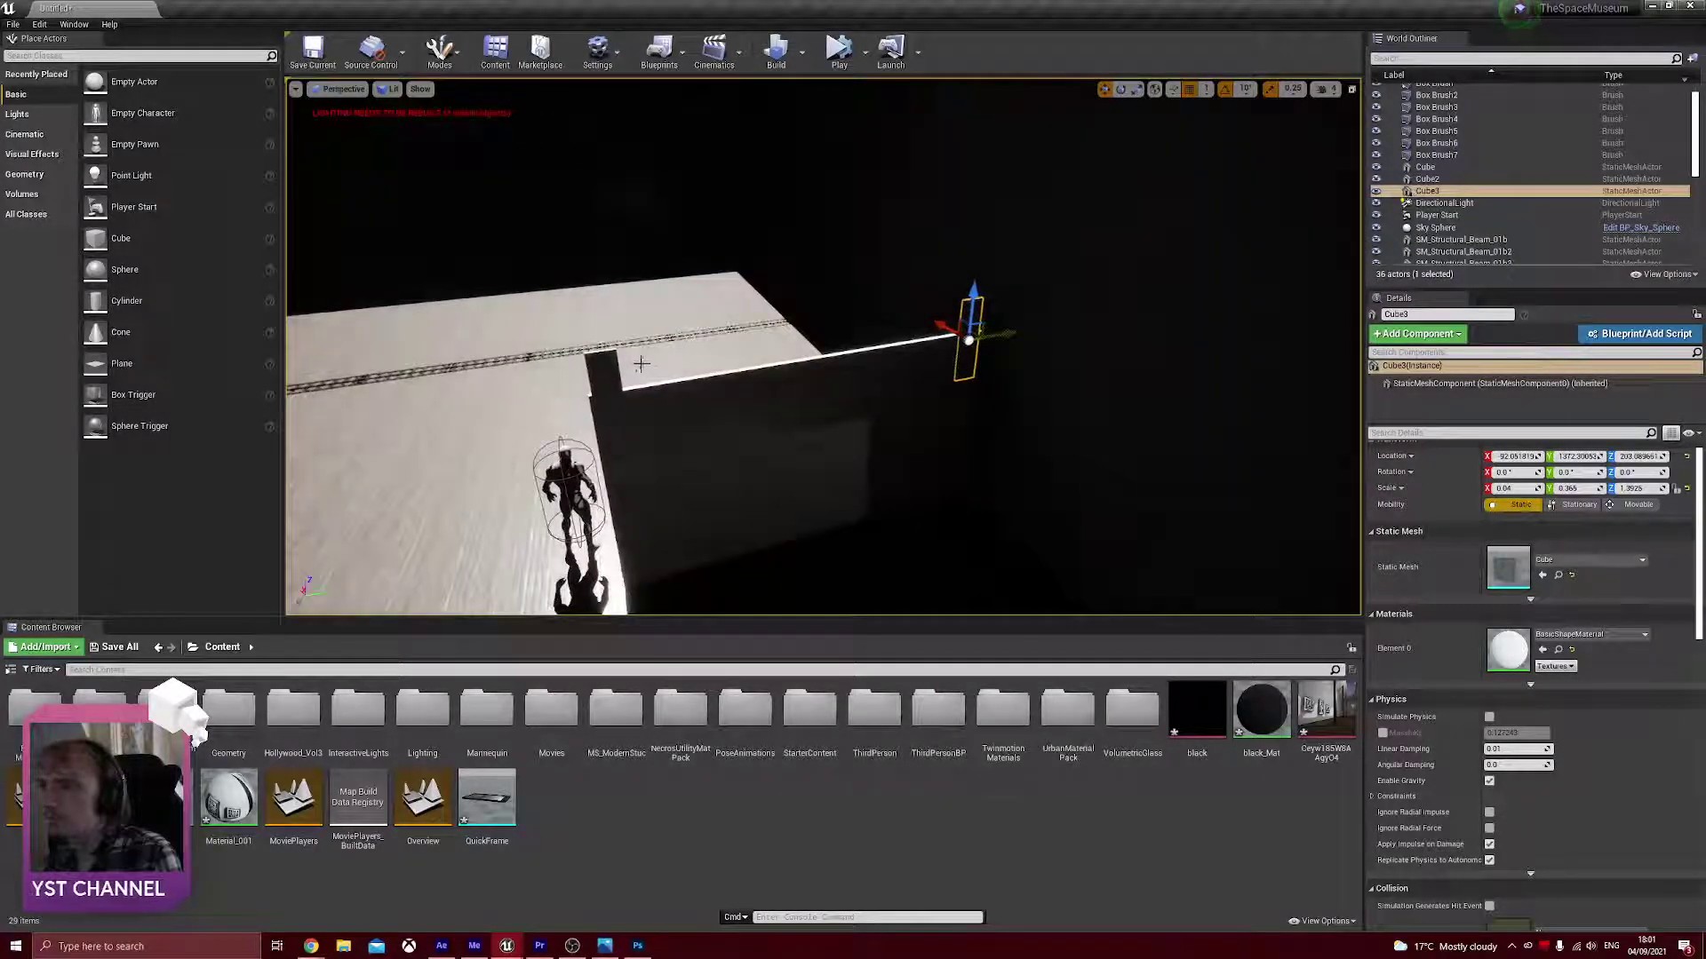
{"action": "left_click", "coordinate": [605, 366], "text": "ctrl"}
{"action": "left_click_drag", "start_coordinate": [604, 366], "coordinate": [581, 298]}
{"action": "left_click", "coordinate": [564, 441]}
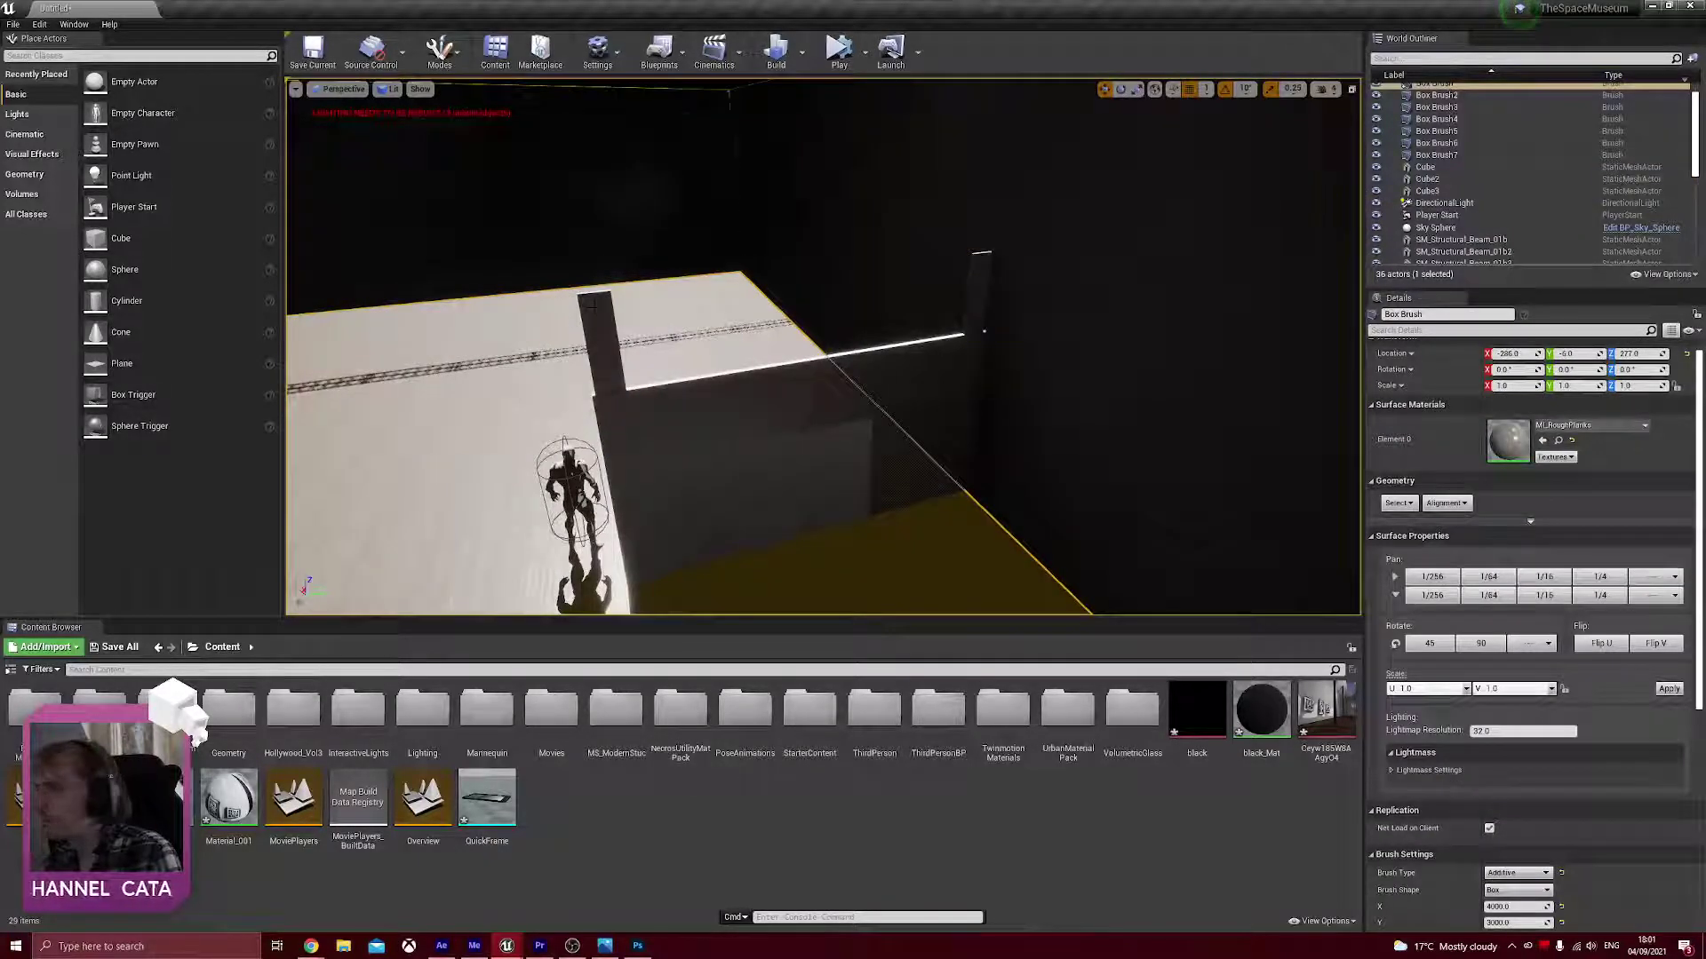
- Select both struts and stretch their Z scale to 5.5 so they reach up towards the ceiling
{"action": "left_click", "coordinate": [598, 342]}
{"action": "left_click", "coordinate": [981, 298], "text": "ctrl"}
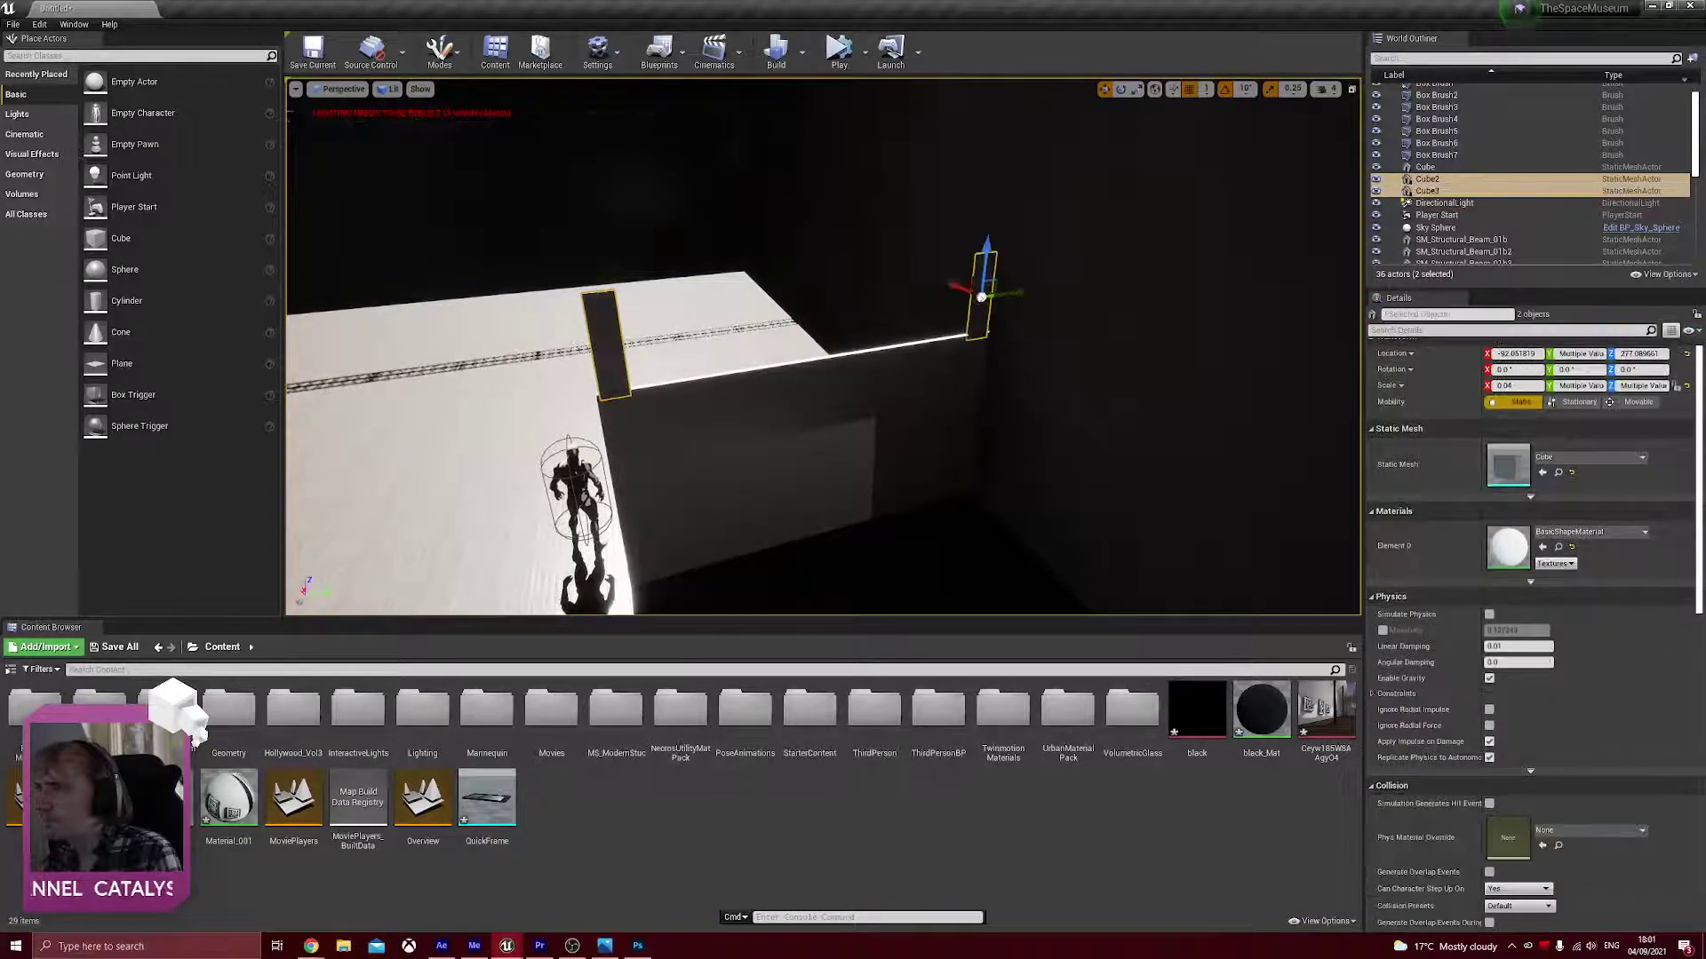
{"action": "scroll", "coordinate": [1564, 438], "scroll_direction": "up", "scroll_amount": 1}
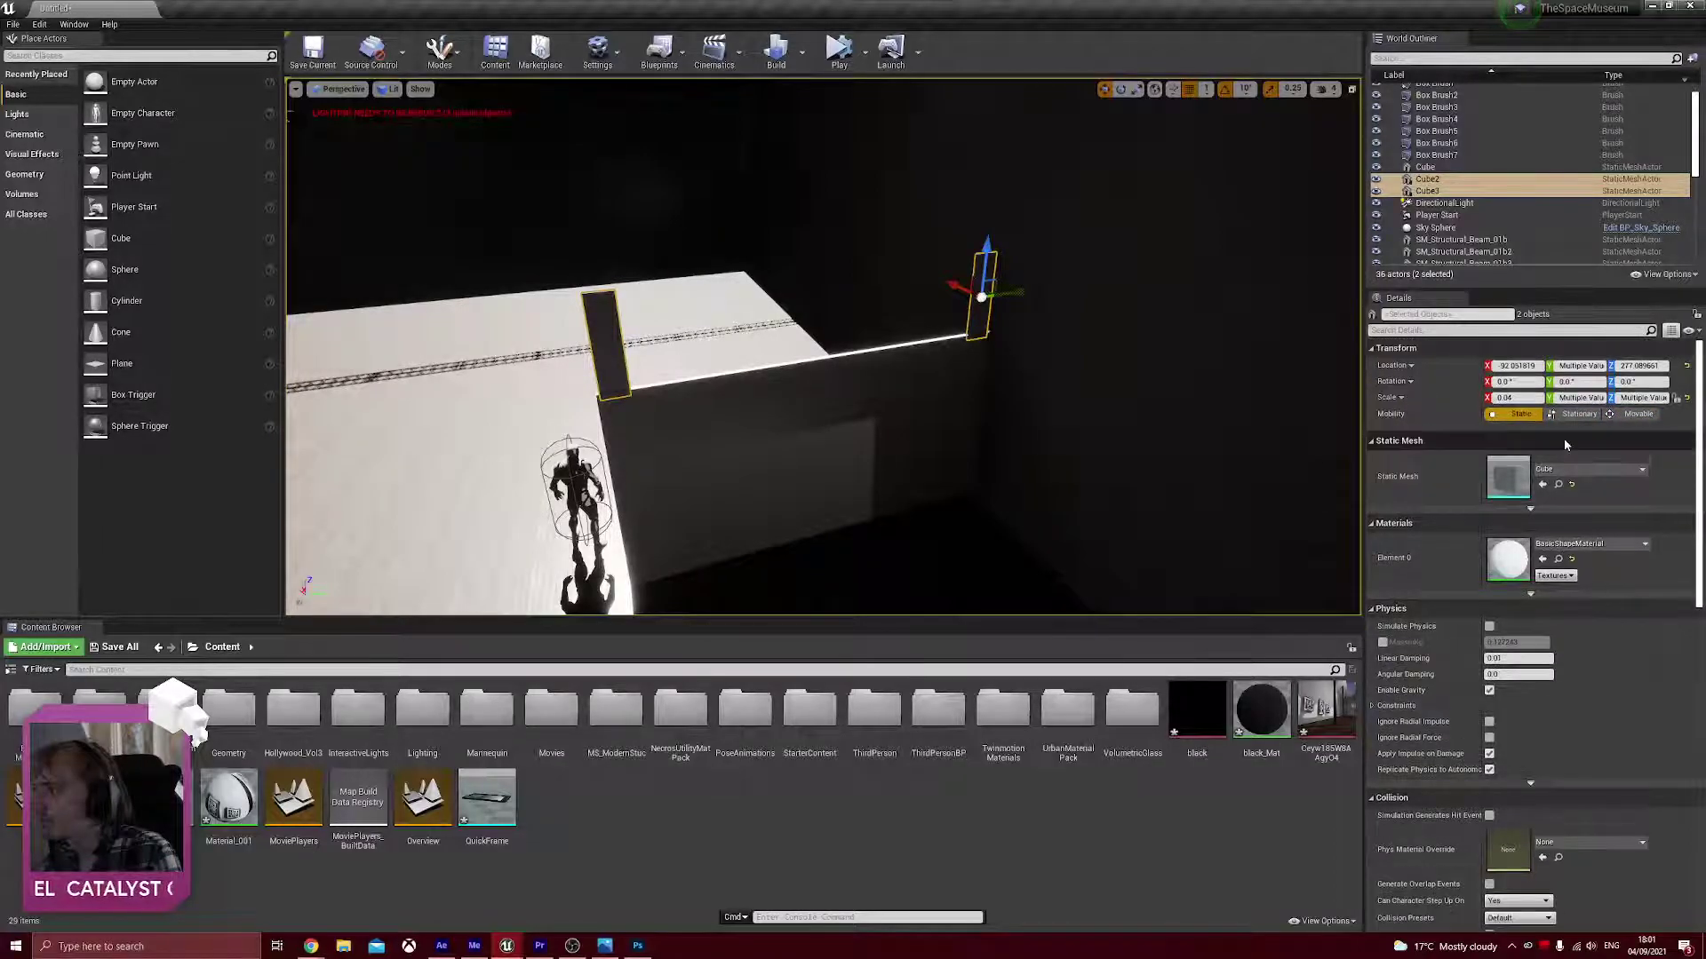
{"action": "left_click", "coordinate": [1642, 399]}
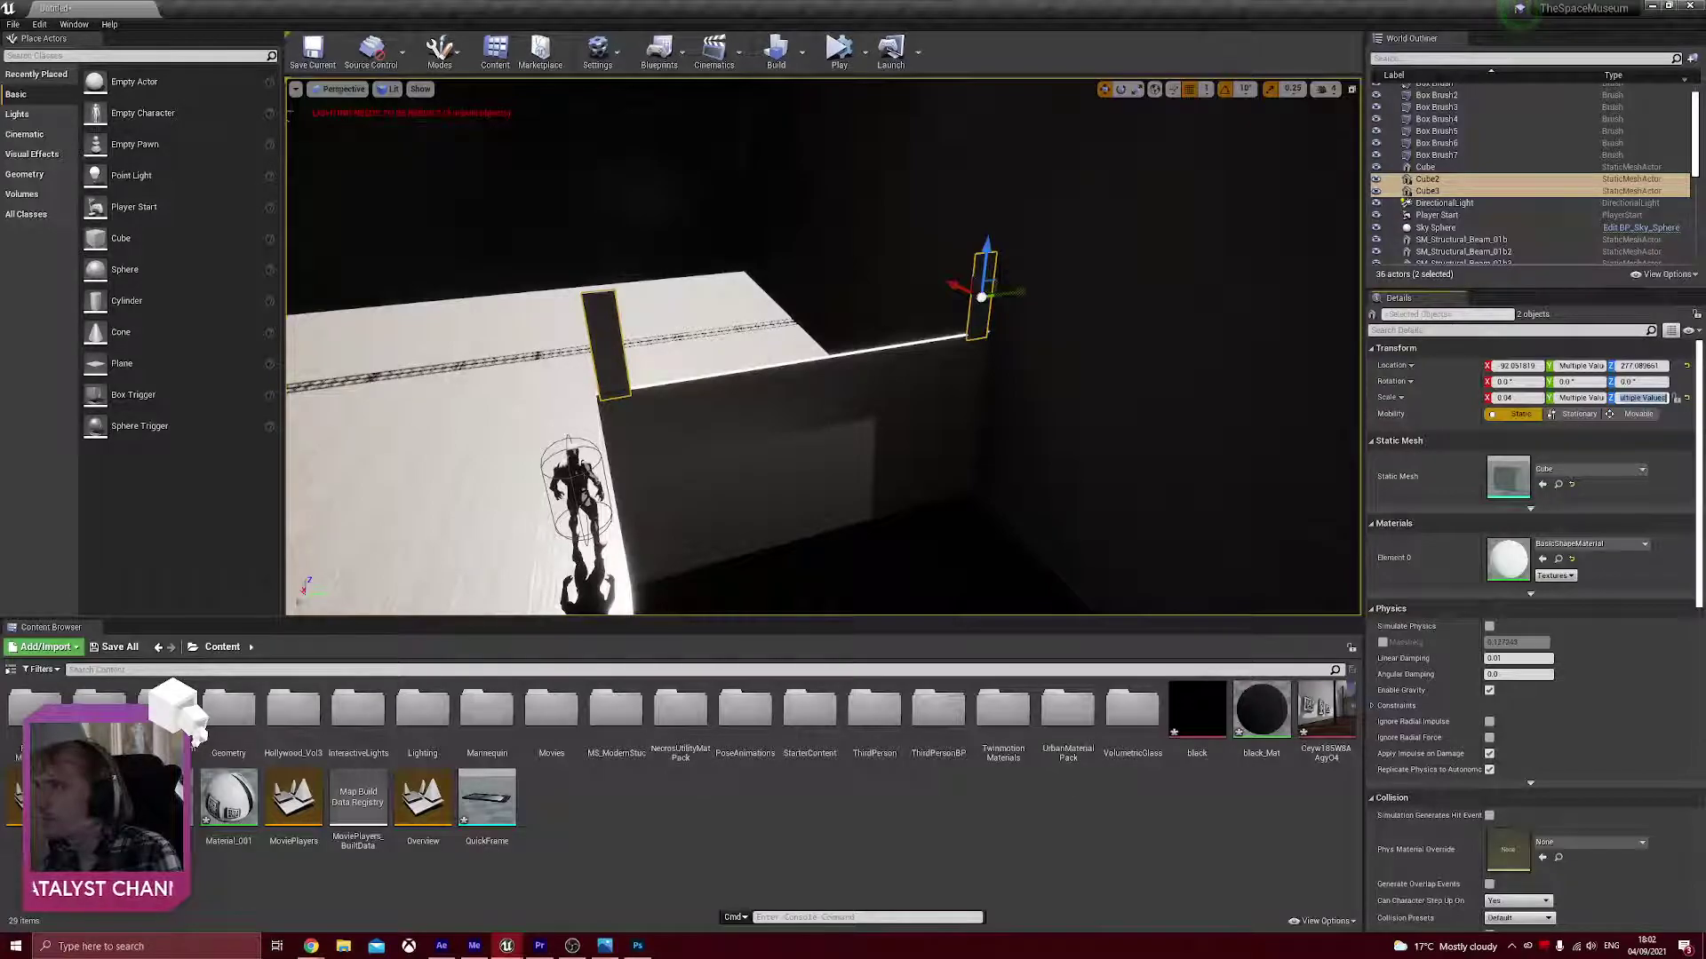
{"action": "key", "text": "r"}
{"action": "left_click_drag", "start_coordinate": [986, 256], "coordinate": [991, 120]}
{"action": "right_click_drag", "start_coordinate": [988, 256], "coordinate": [989, 151]}
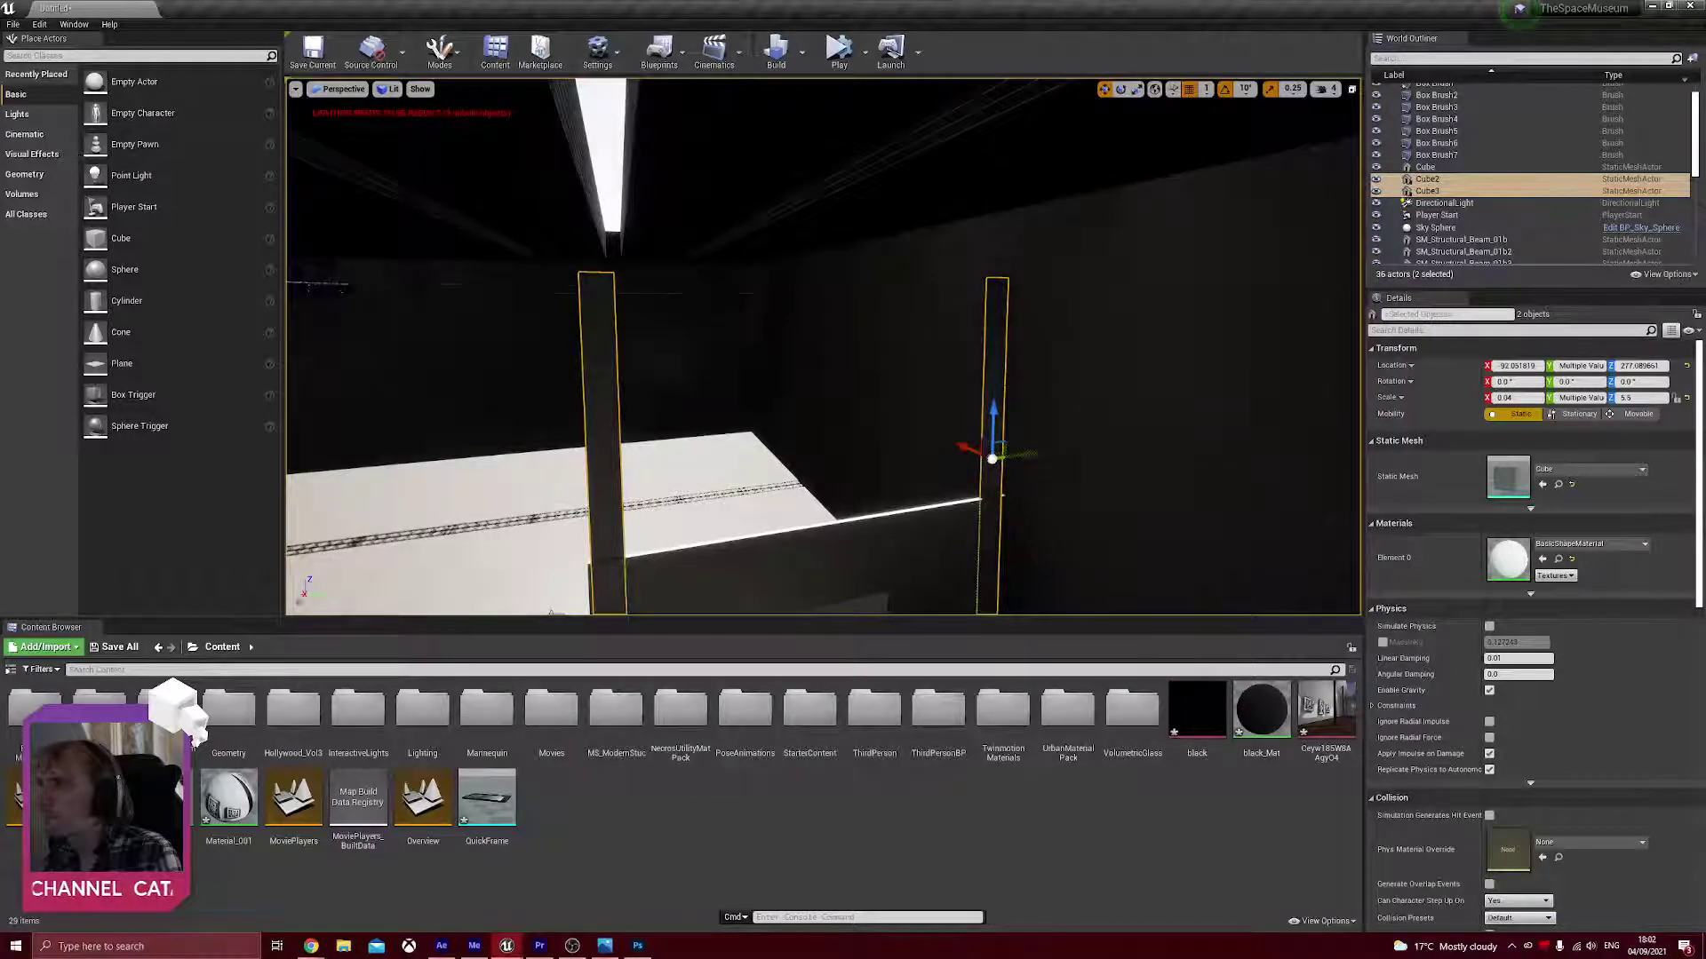
- Raise both struts together to about Z 397 so they extend from the panel up to the ceiling
{"action": "left_click_drag", "start_coordinate": [994, 418], "coordinate": [976, 330]}
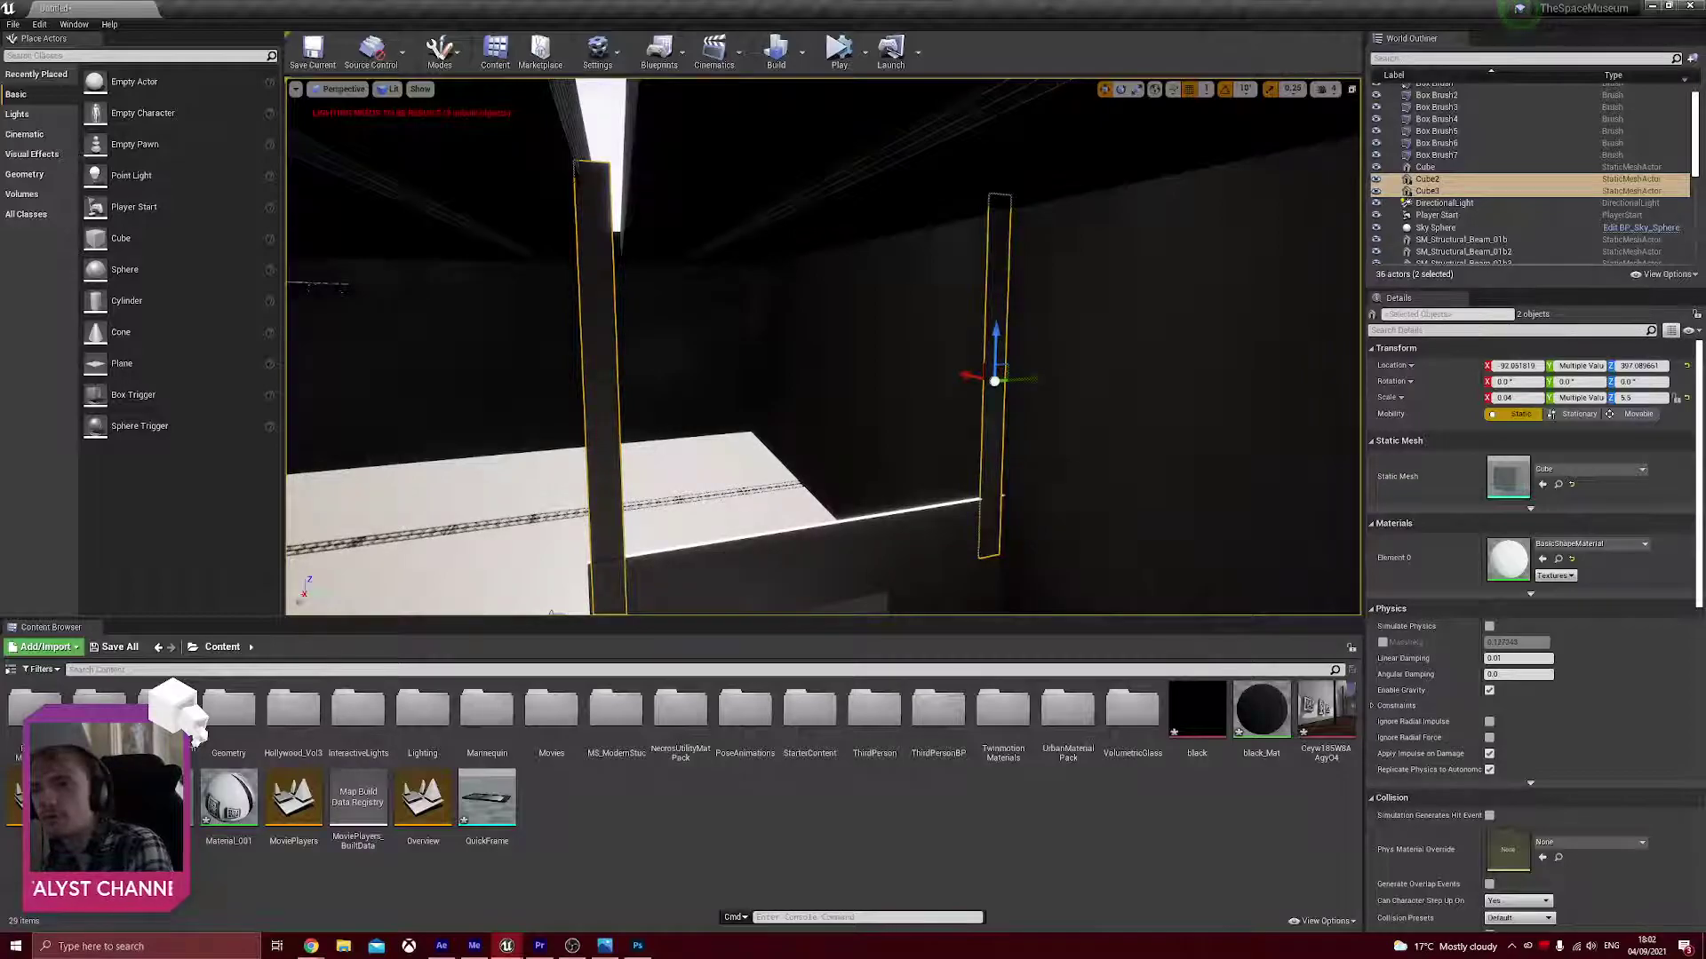
- In the Top view, move the subtractive roof-slot brush along Y to about 873, and return to the Perspective view
{"action": "left_click", "coordinate": [355, 89]}
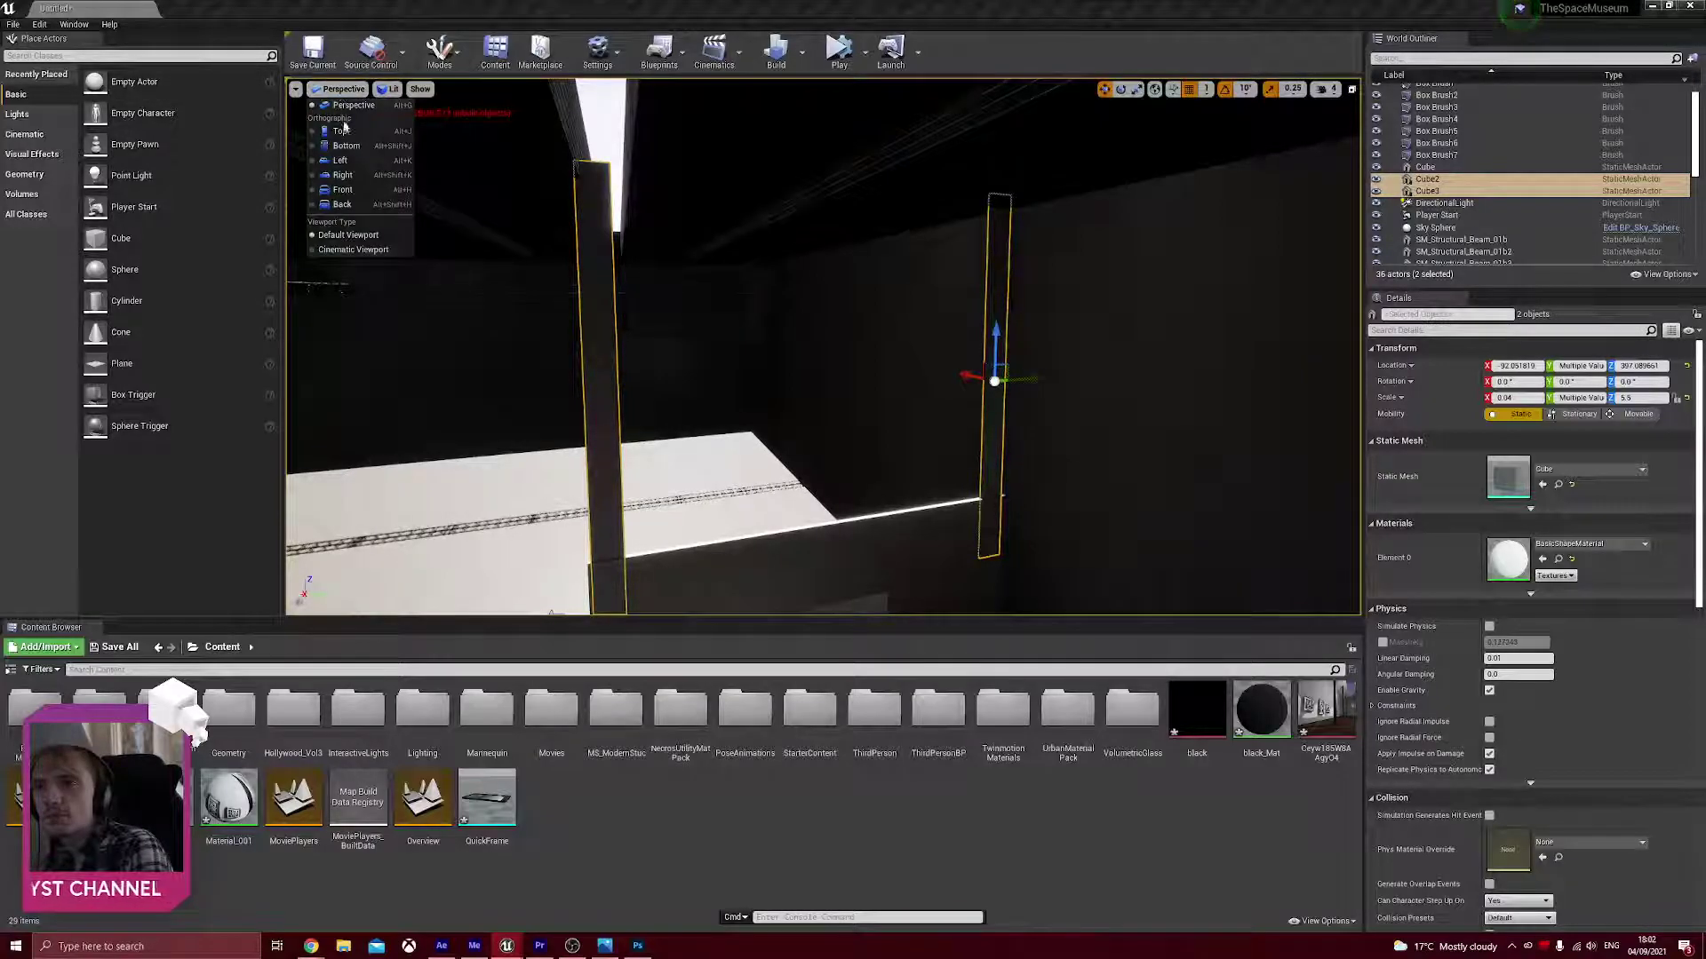
{"action": "left_click", "coordinate": [343, 125]}
{"action": "scroll", "coordinate": [880, 260], "scroll_direction": "down", "scroll_amount": 5}
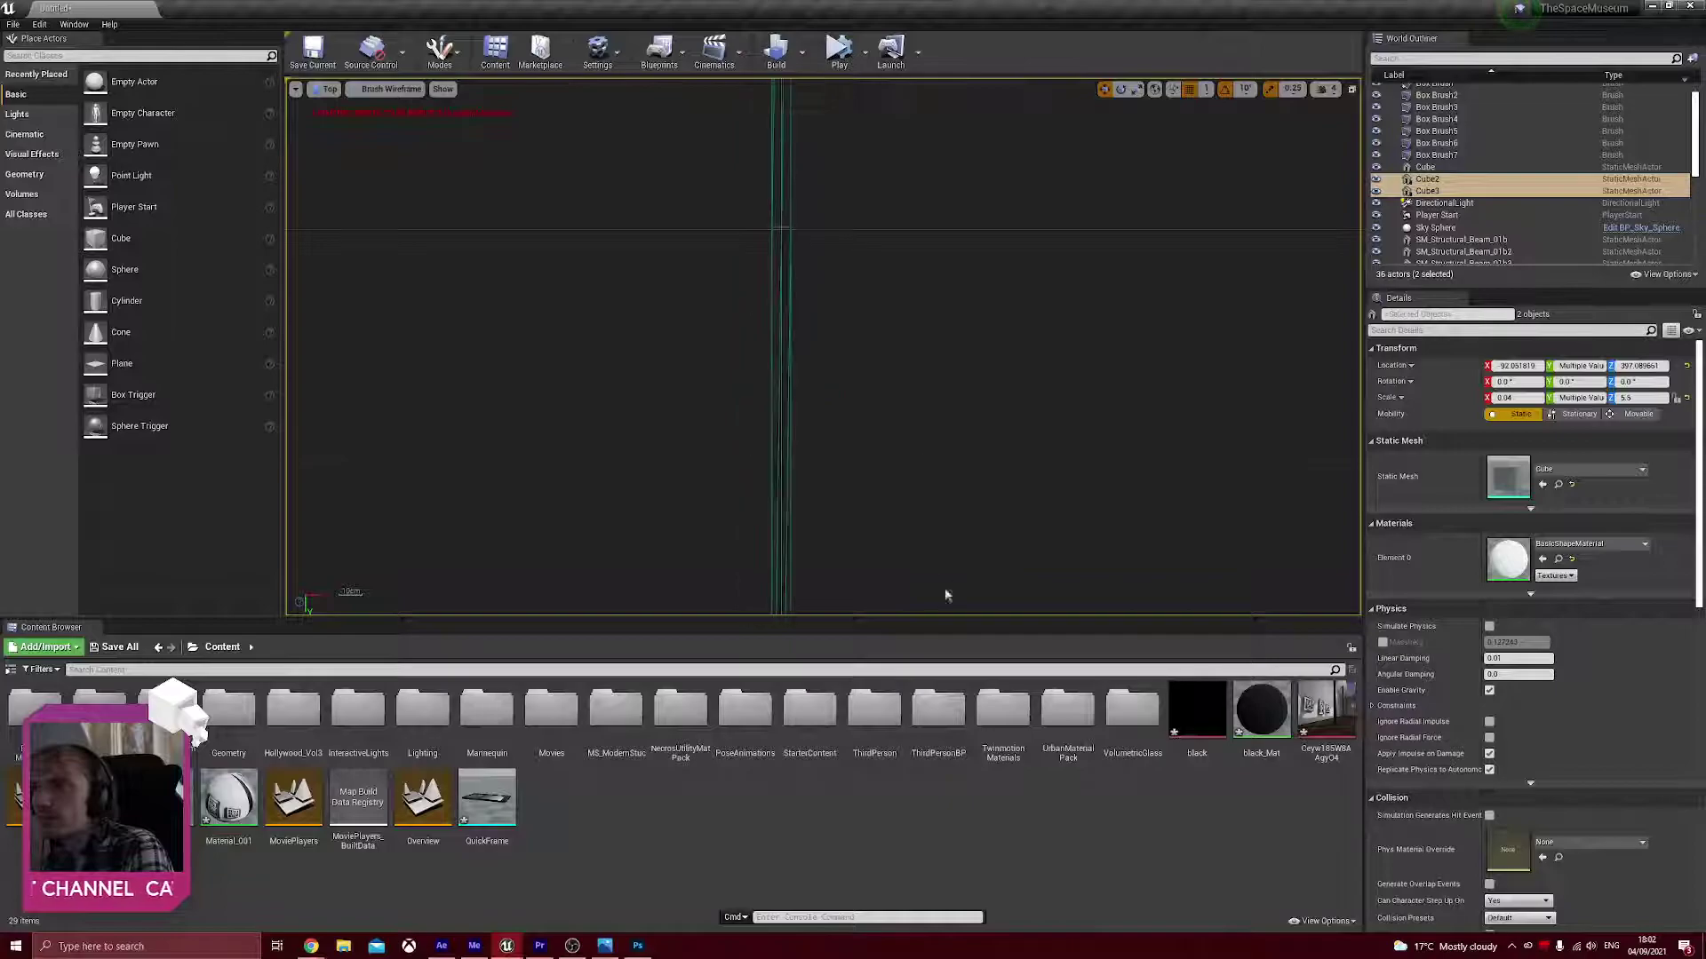
{"action": "scroll", "coordinate": [881, 557], "scroll_direction": "down", "scroll_amount": 2}
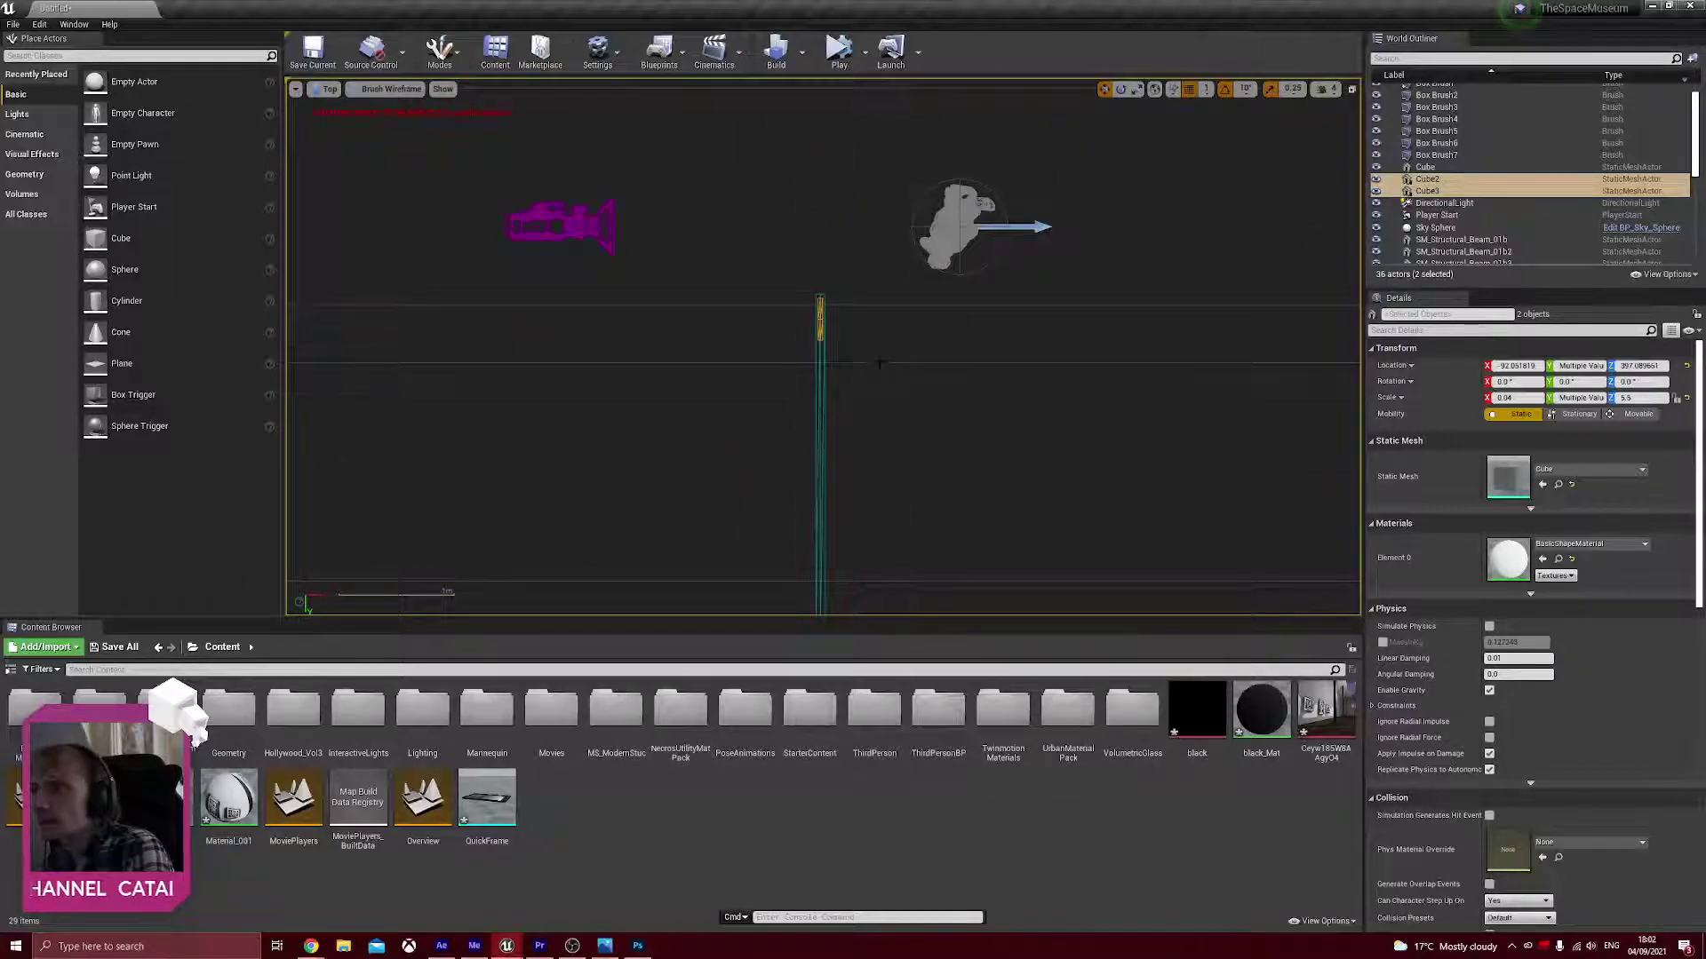
{"action": "left_click", "coordinate": [665, 363]}
{"action": "left_click_drag", "start_coordinate": [658, 382], "coordinate": [667, 423]}
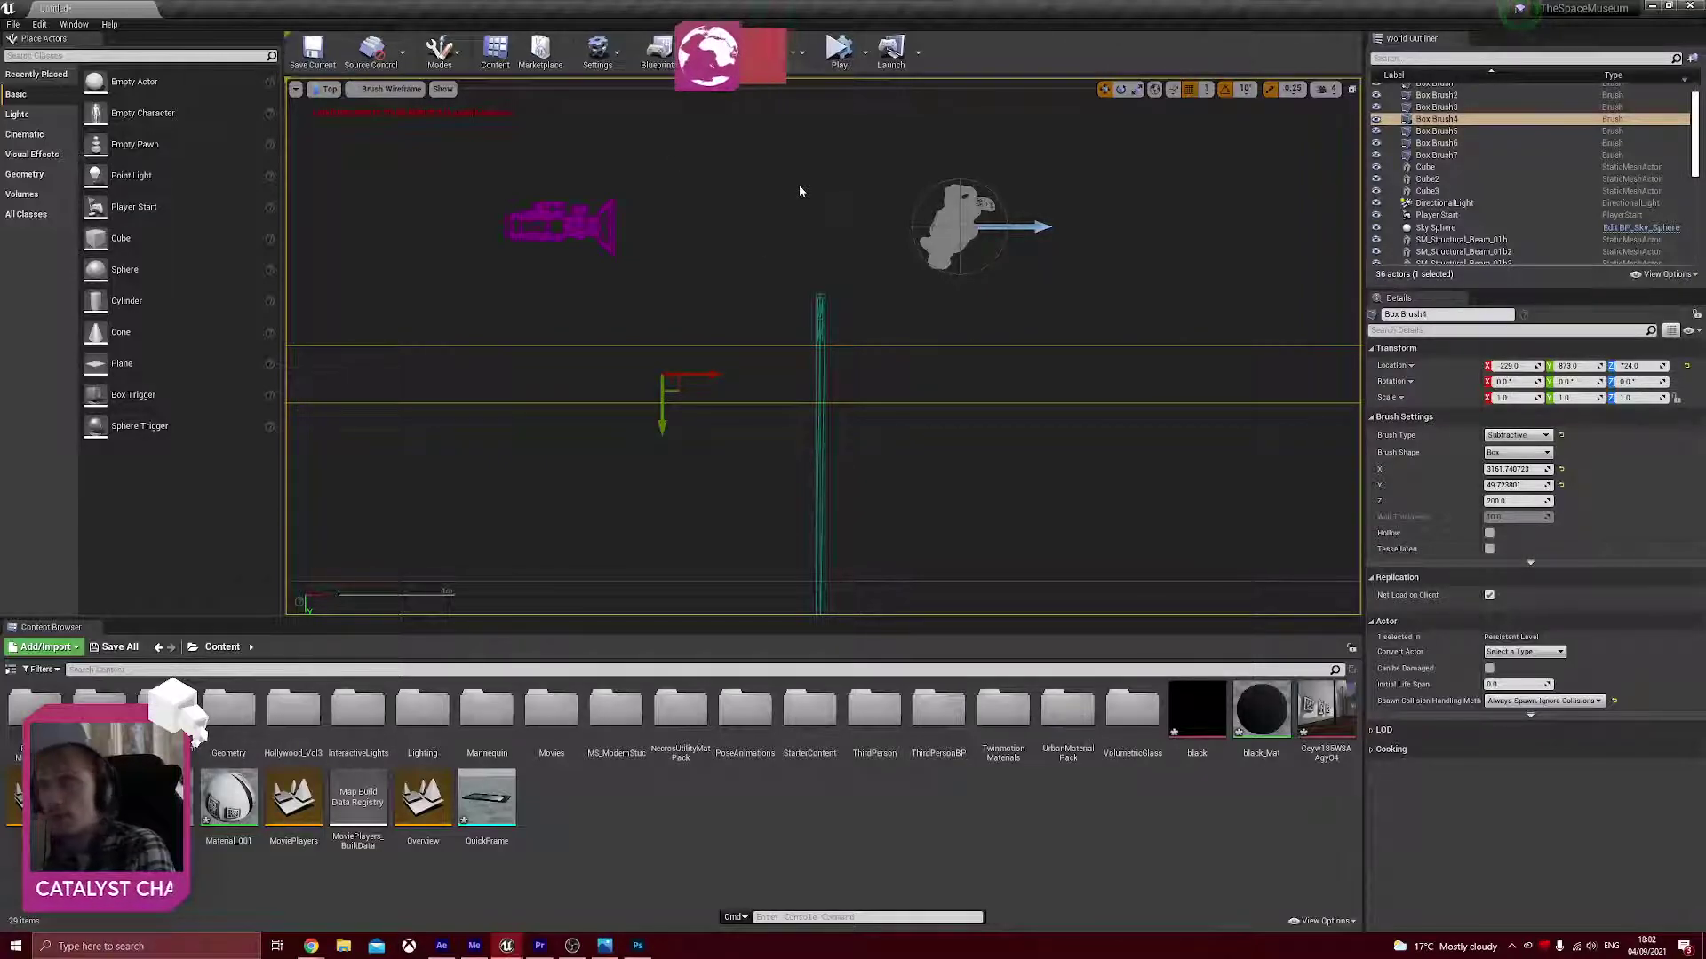
{"action": "left_click", "coordinate": [325, 89]}
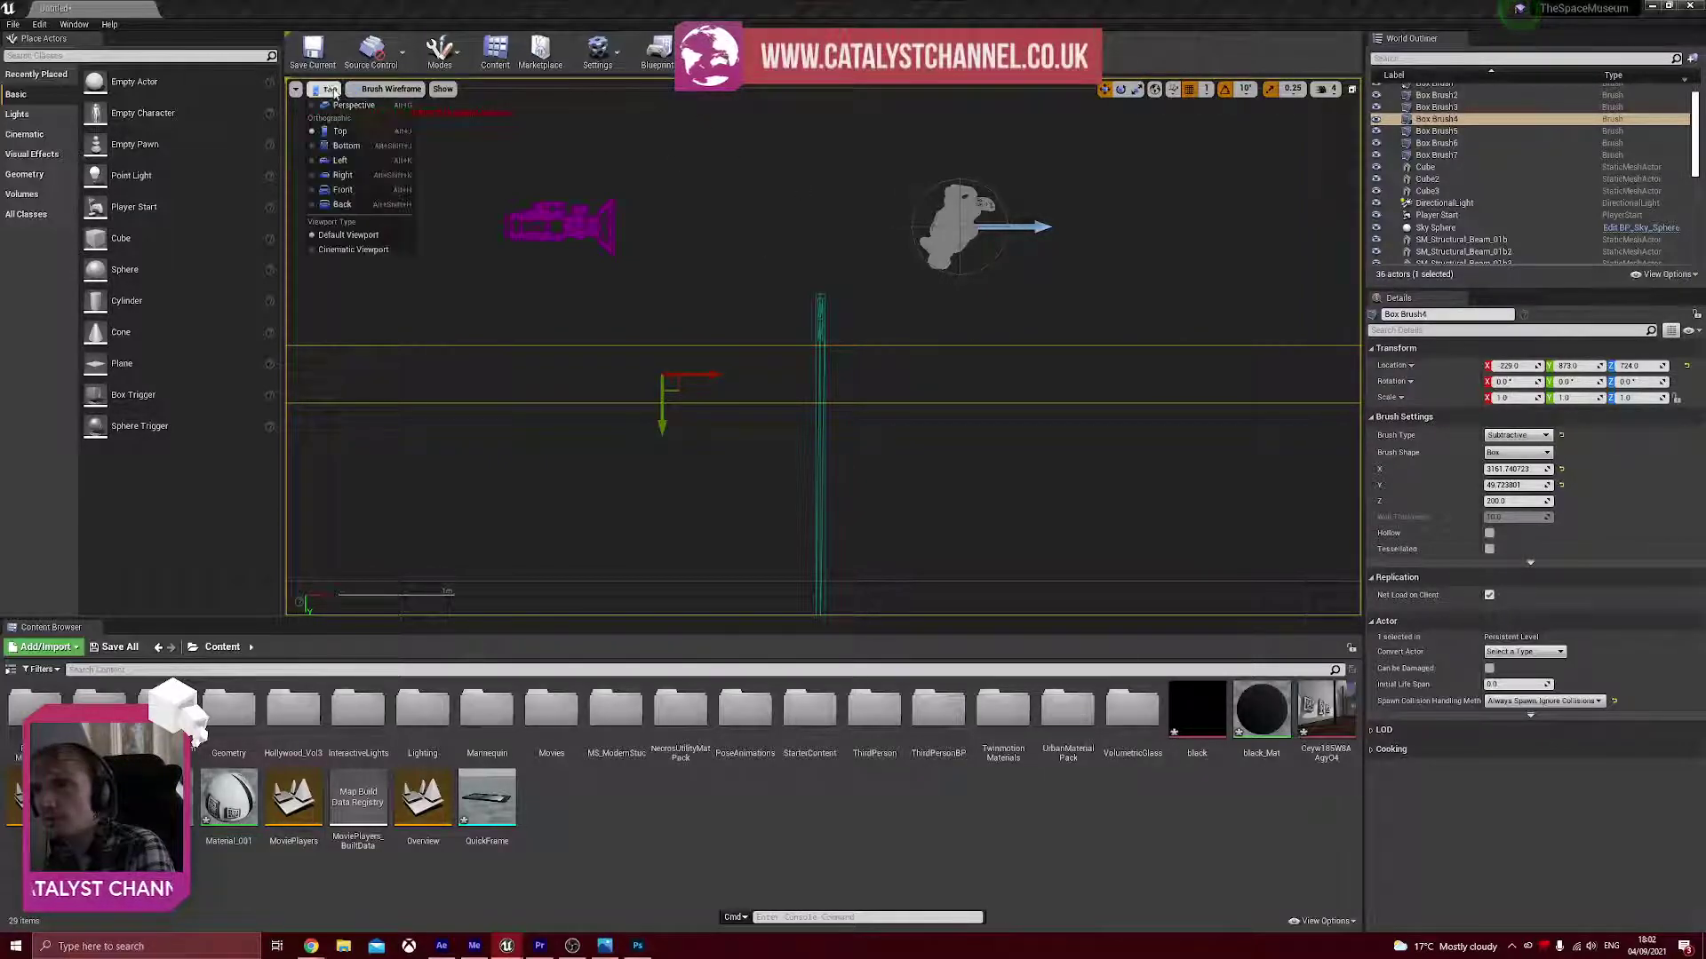
{"action": "left_click", "coordinate": [348, 121]}
- Select the hanging panel together with its two struts and duplicate all three
{"action": "right_click_drag", "start_coordinate": [823, 347], "coordinate": [978, 391]}
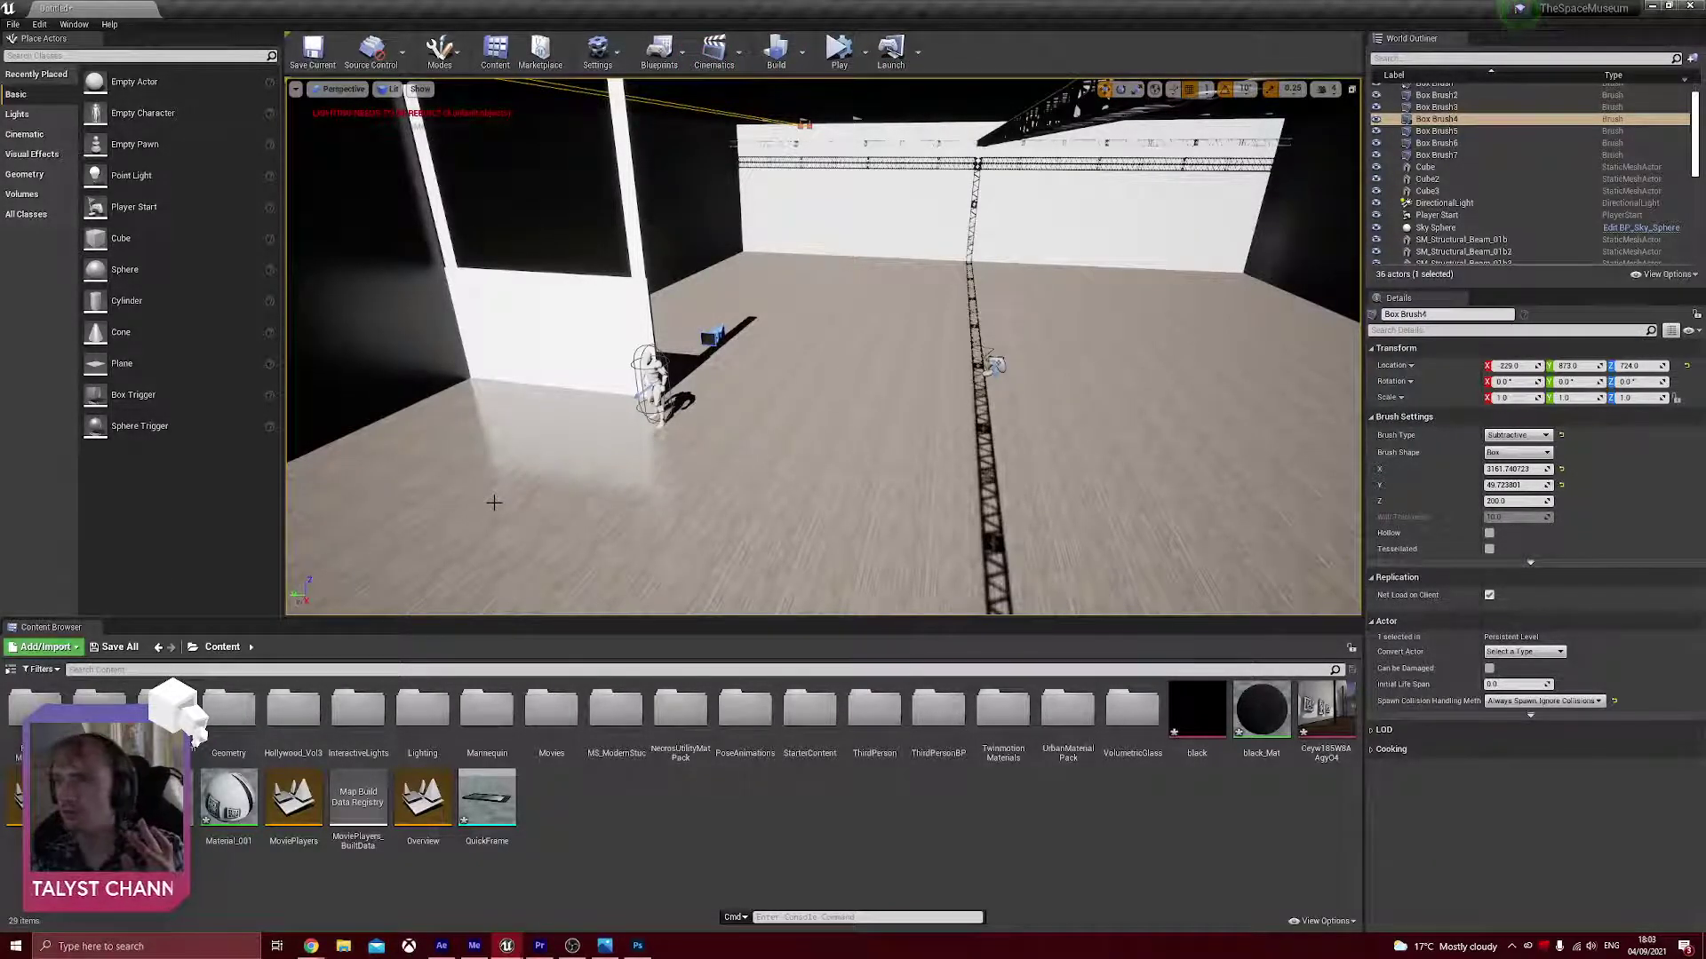
{"action": "right_click_drag", "start_coordinate": [903, 476], "coordinate": [914, 521]}
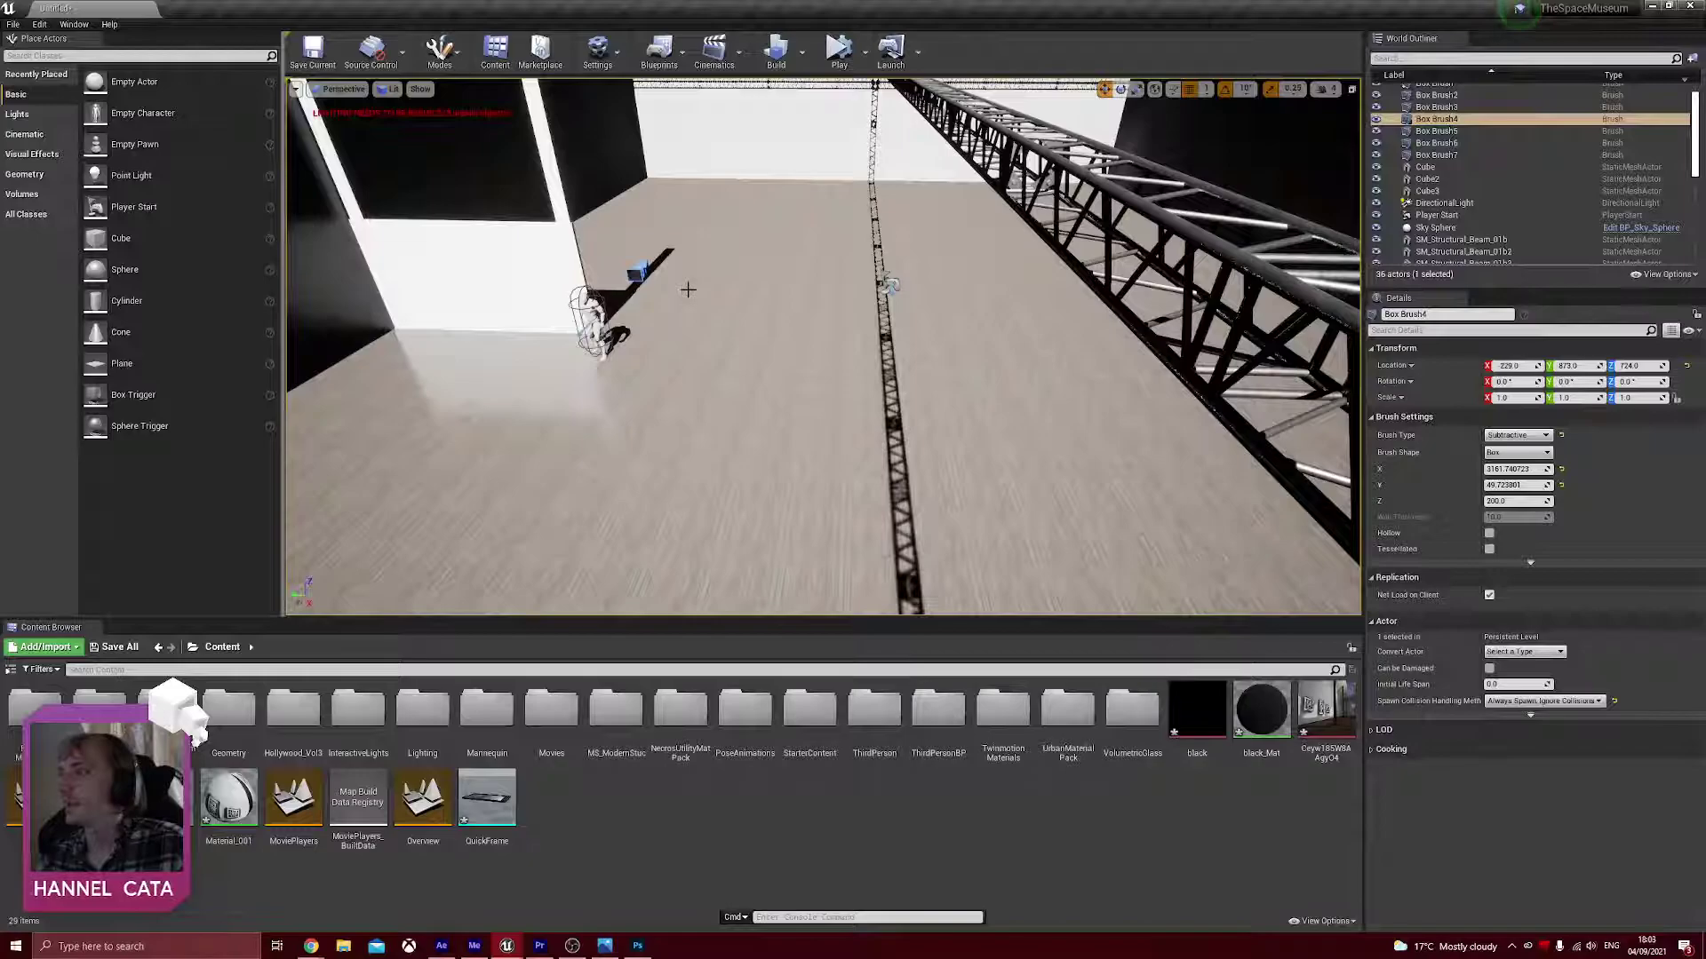
{"action": "right_click_drag", "start_coordinate": [750, 306], "coordinate": [720, 257]}
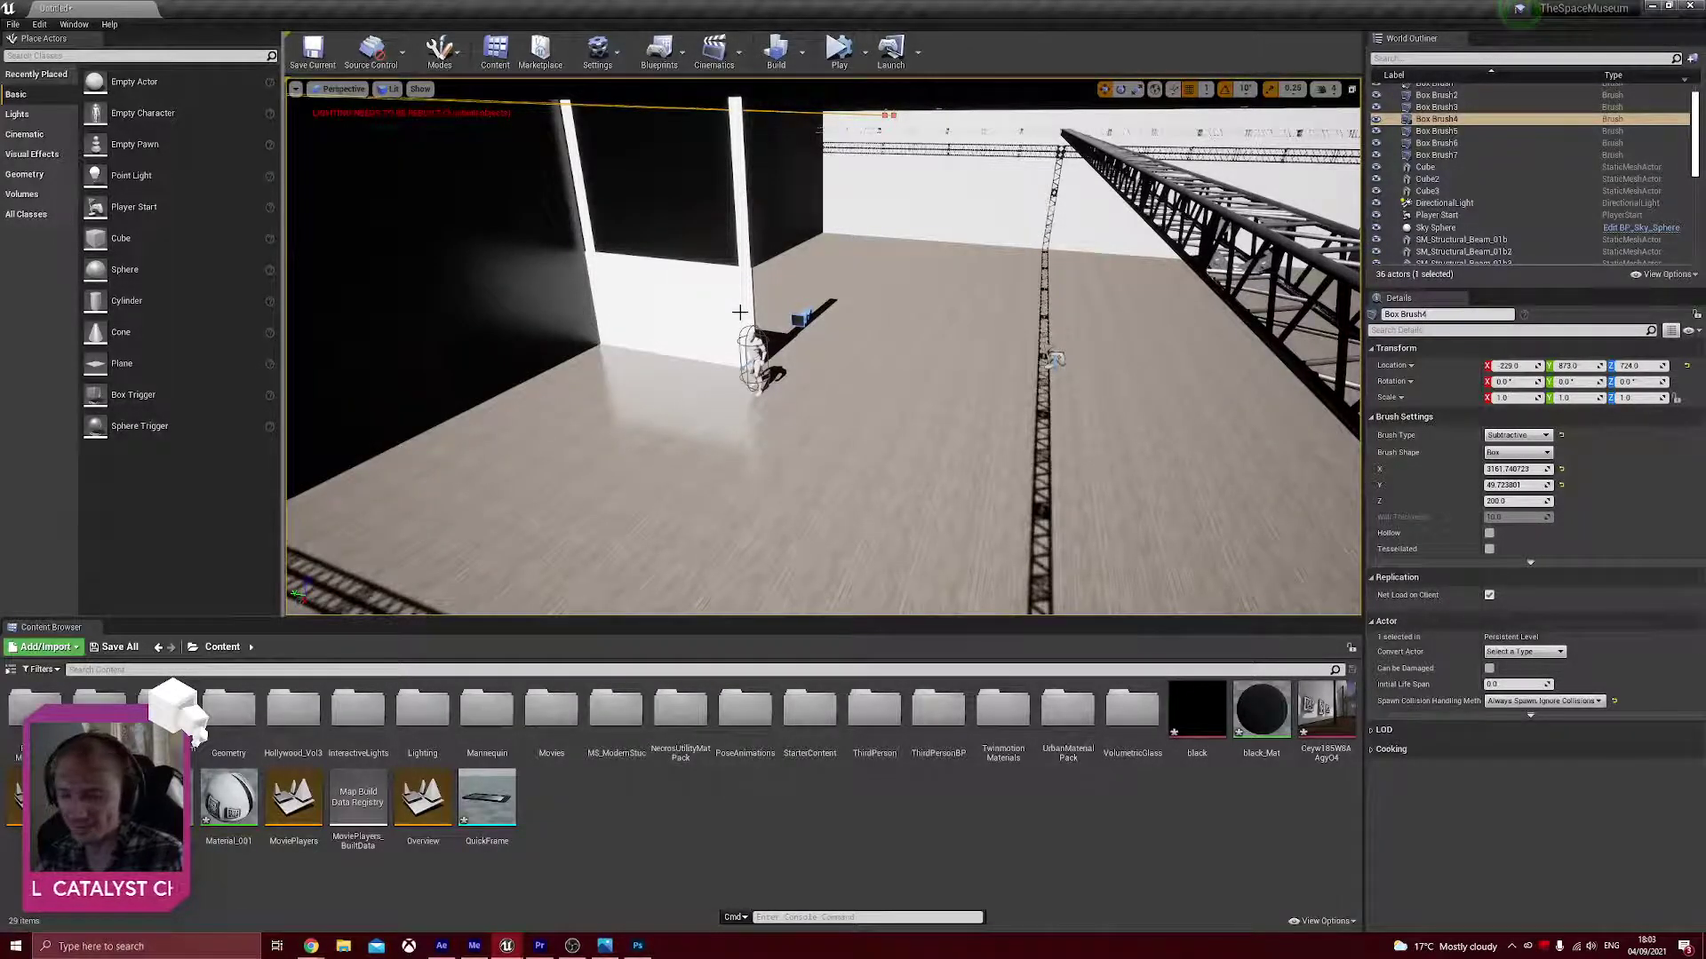
{"action": "left_click", "coordinate": [717, 328]}
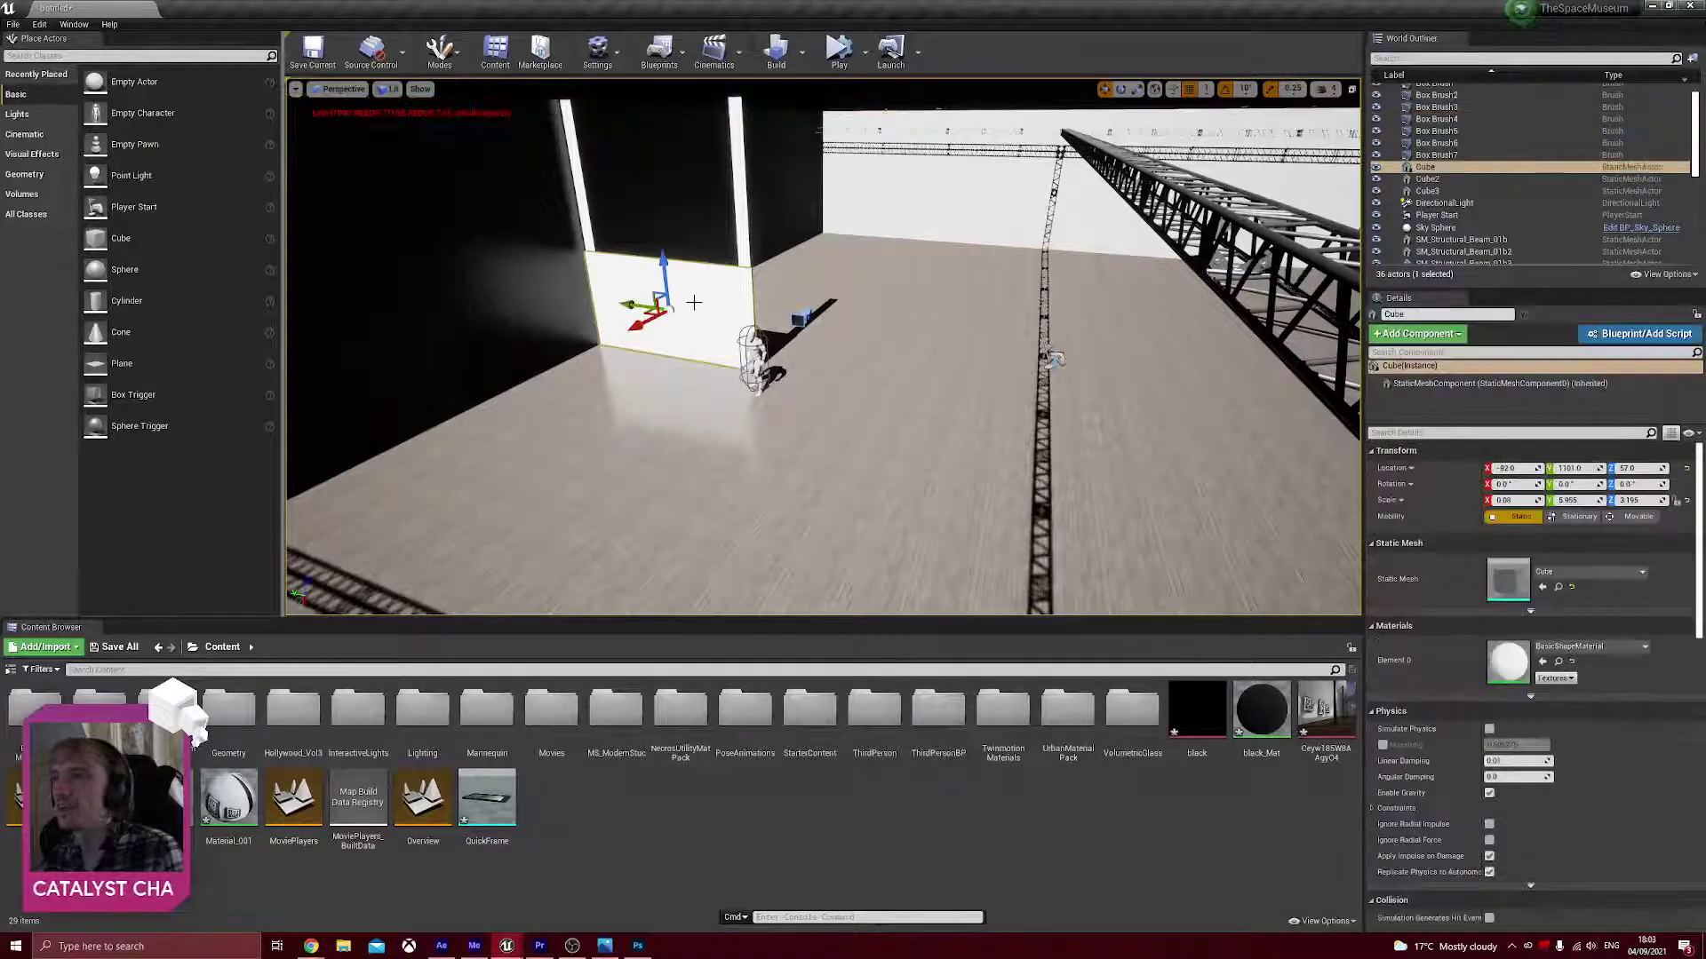
{"action": "left_click", "coordinate": [586, 220], "text": "ctrl"}
{"action": "left_click", "coordinate": [740, 220], "text": "ctrl"}
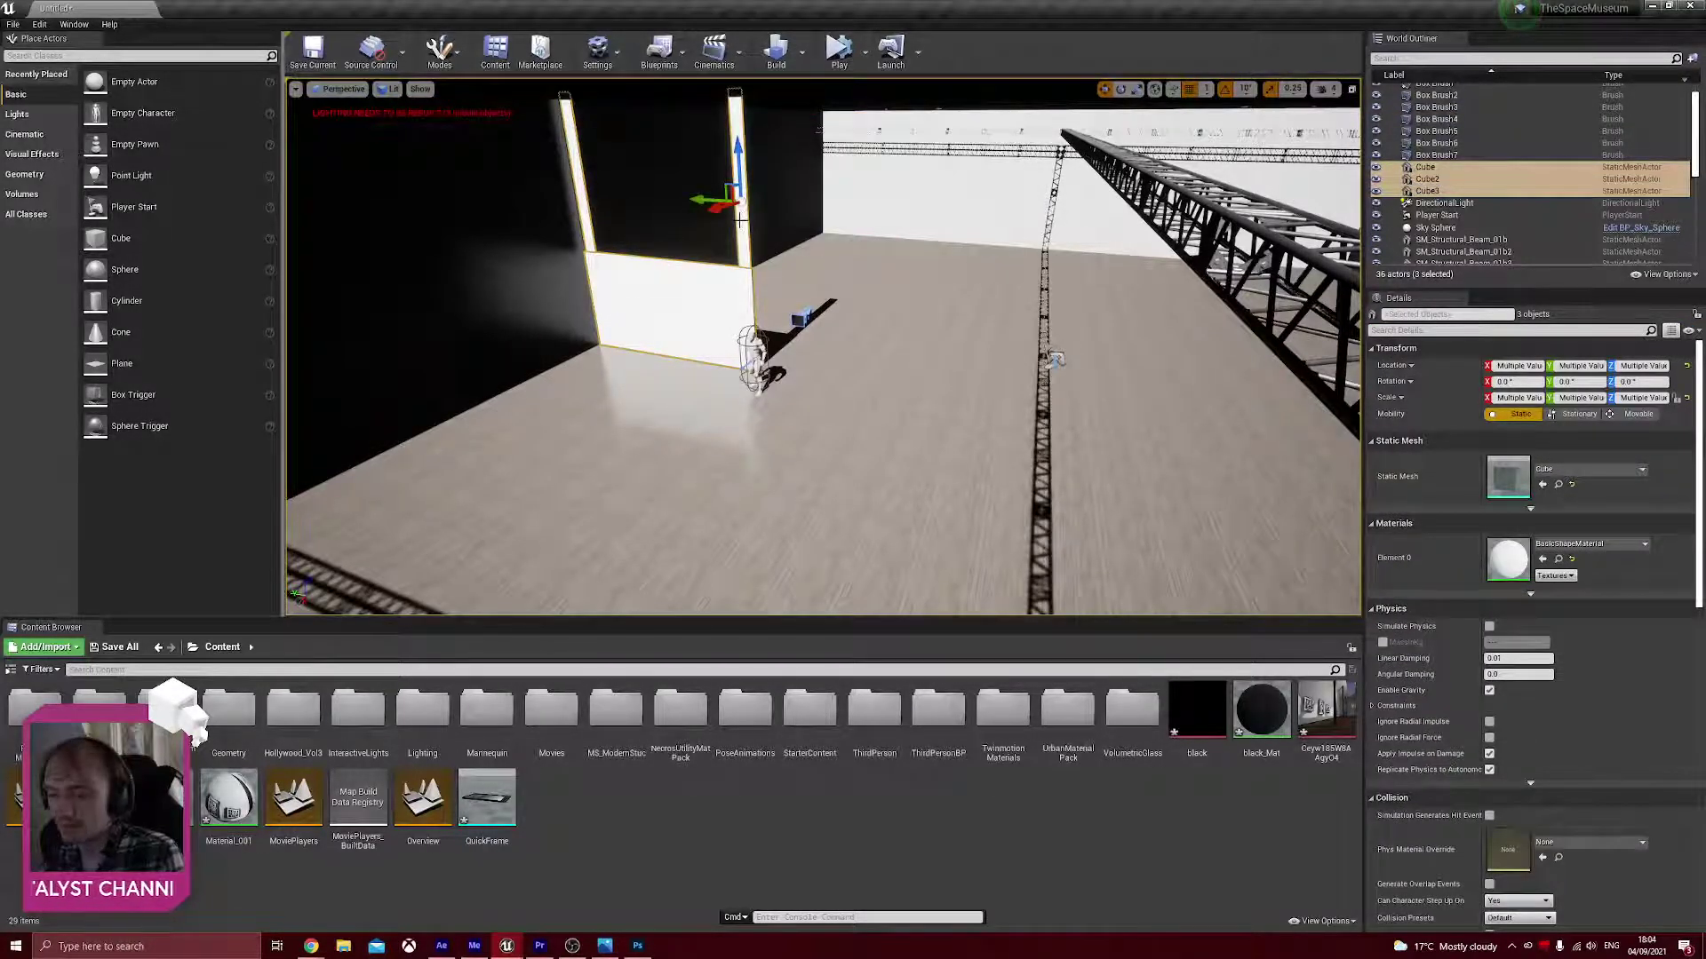
{"action": "key", "text": "ctrl+w"}
{"action": "left_click_drag", "start_coordinate": [544, 193], "coordinate": [1076, 221]}
{"action": "right_click_drag", "start_coordinate": [944, 281], "coordinate": [1136, 284]}
{"action": "left_click_drag", "start_coordinate": [550, 177], "coordinate": [838, 201]}
{"action": "key", "text": "ctrl+z"}
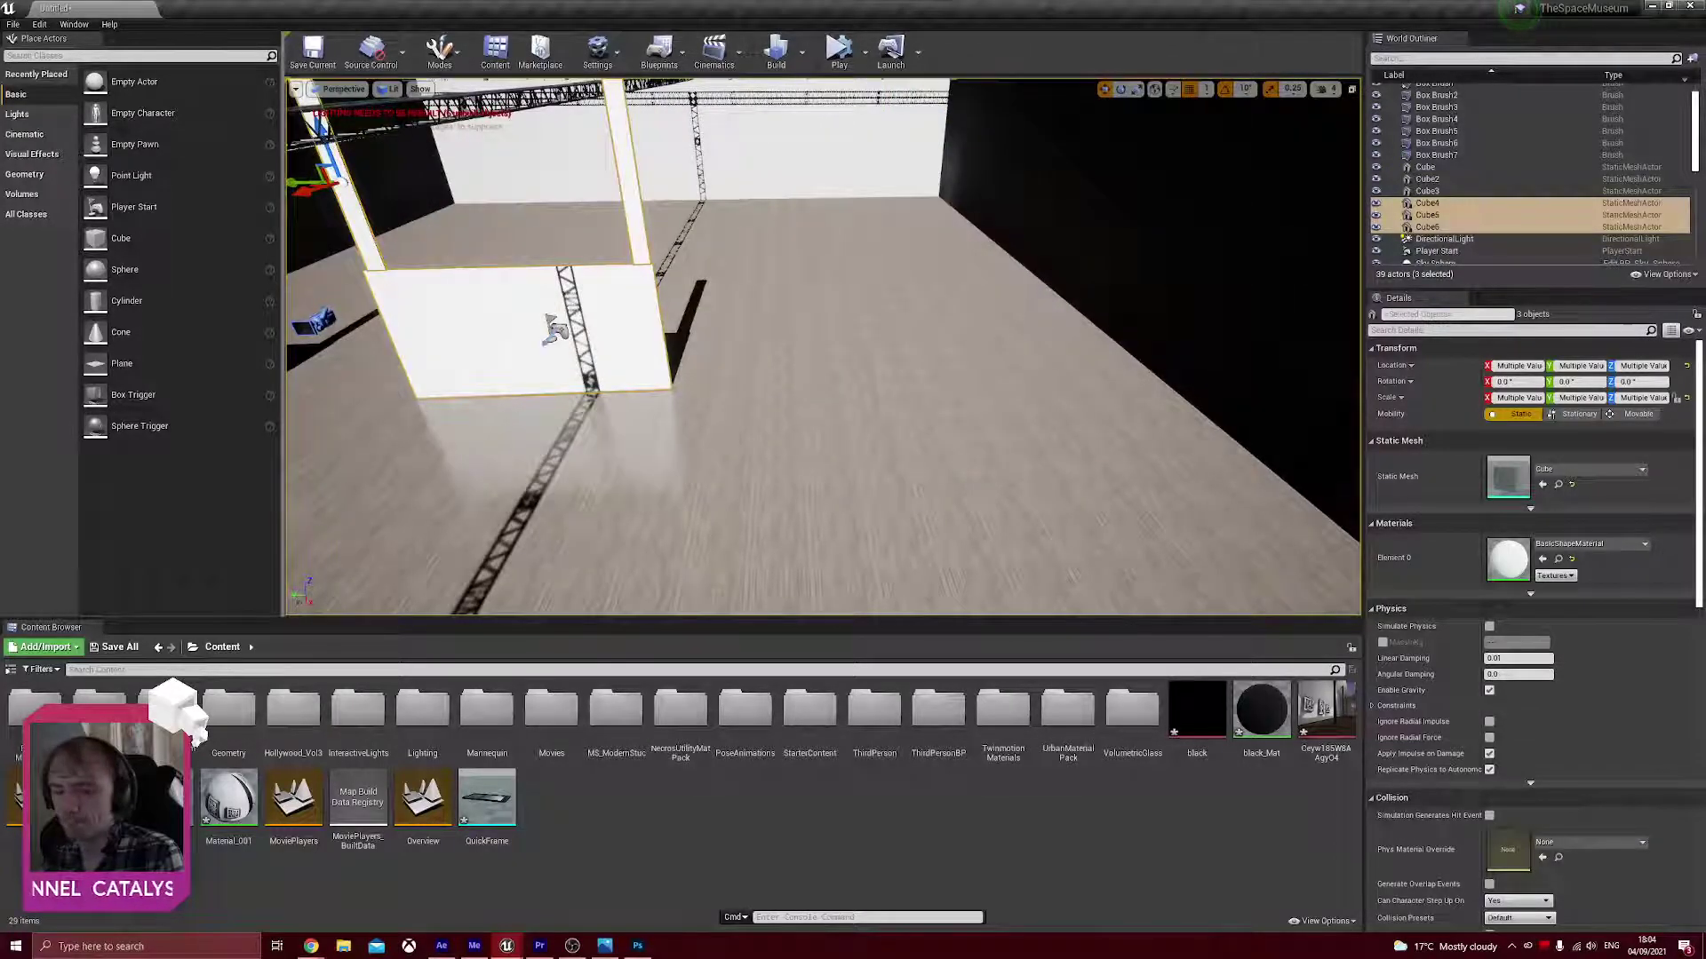
{"action": "key", "text": "ctrl+z"}
- Move the duplicated panel and struts along X to about -1100, further down the room behind the original
{"action": "right_click_drag", "start_coordinate": [800, 355], "coordinate": [586, 356]}
{"action": "left_click_drag", "start_coordinate": [586, 237], "coordinate": [778, 166]}
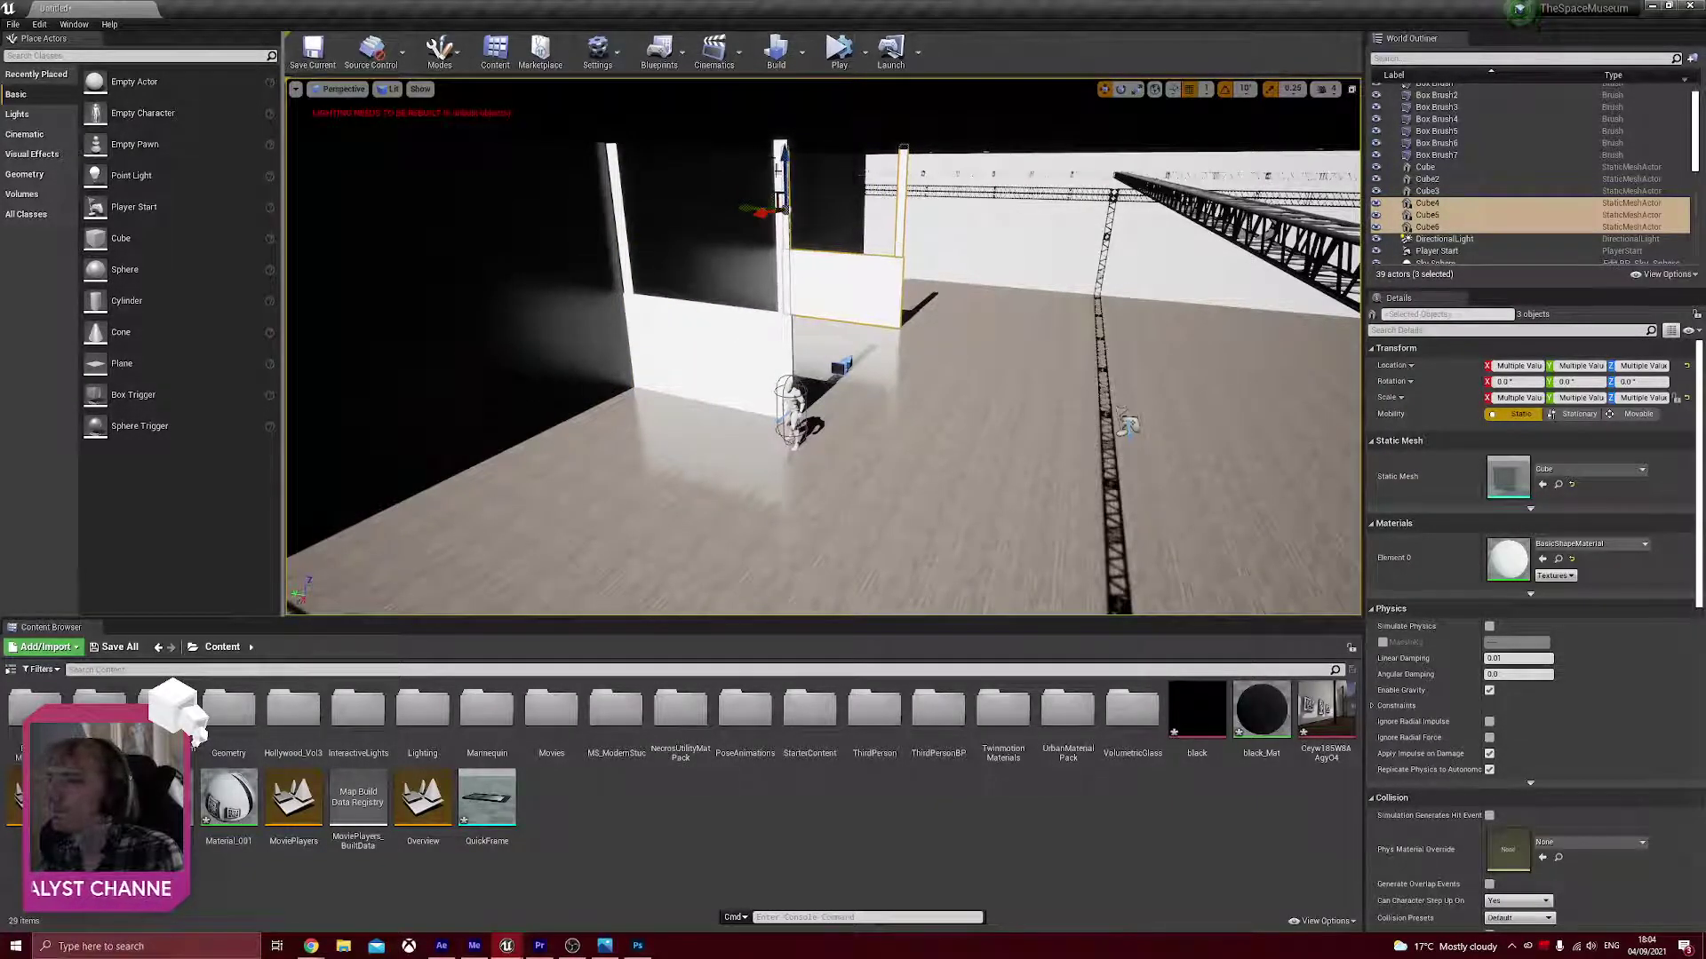
- Increase only the duplicated panel's Z scale to about 4.6 and raise it to about Z 121
{"action": "left_click", "coordinate": [859, 285]}
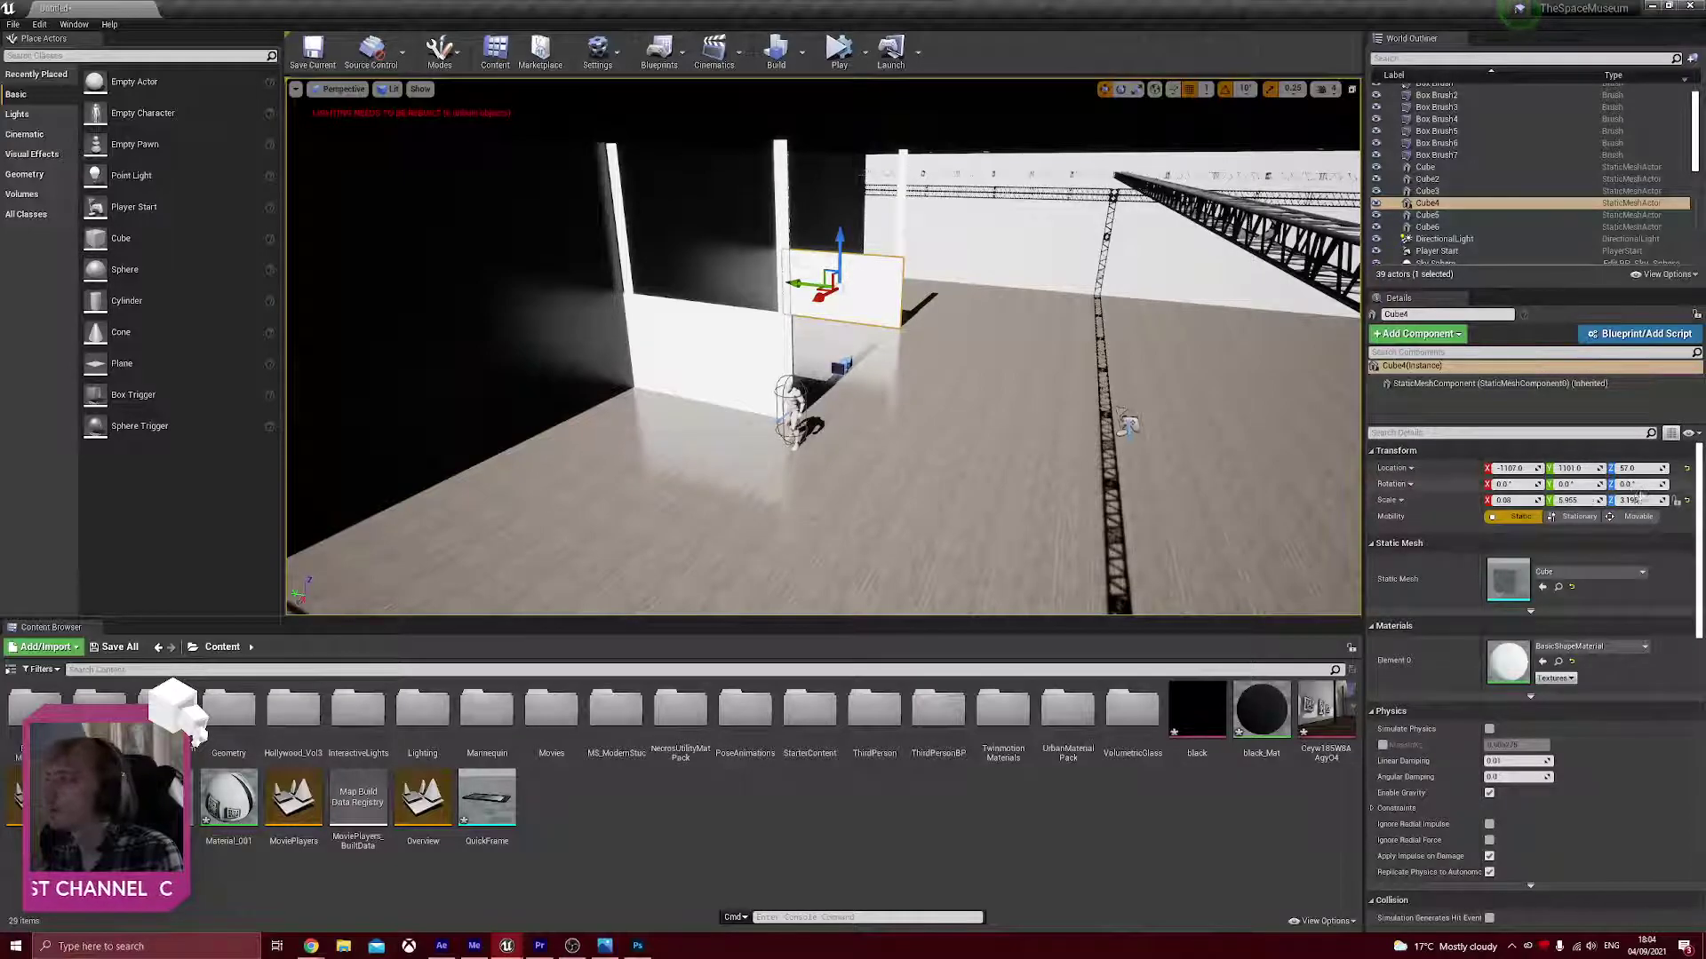
{"action": "left_click_drag", "start_coordinate": [1639, 501], "coordinate": [1667, 500]}
{"action": "left_click_drag", "start_coordinate": [848, 239], "coordinate": [841, 224]}
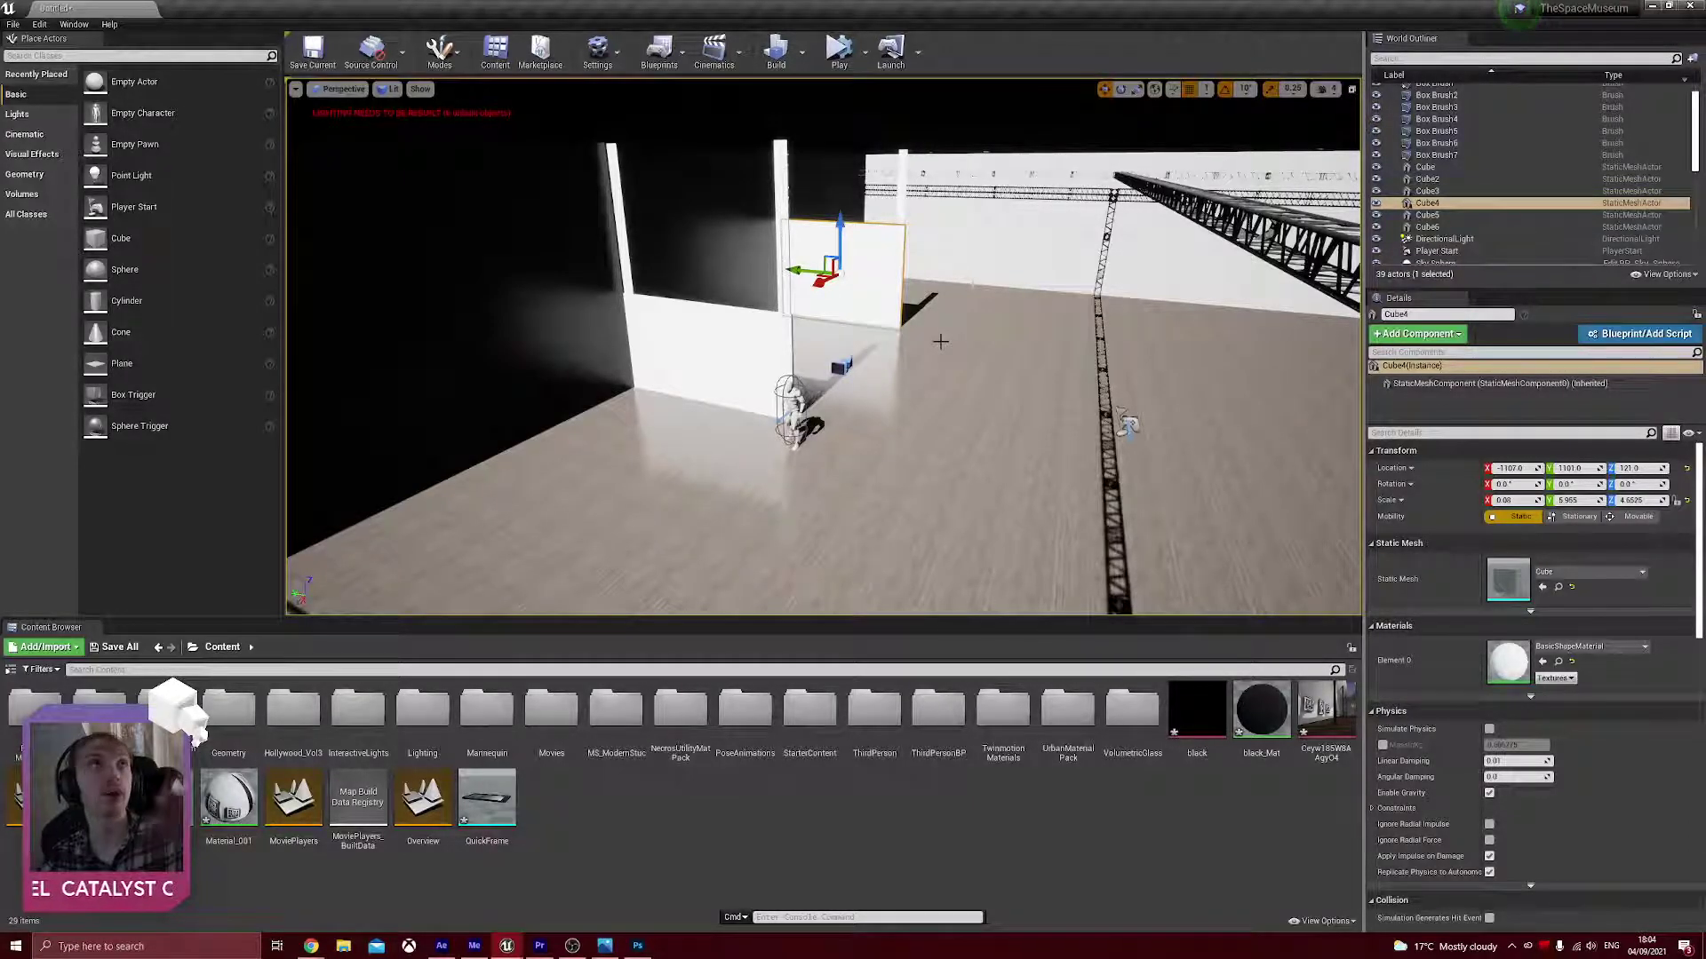
- Playtest the level in the viewport, running the character towards the two panels to judge their heights, and stop
{"action": "left_click", "coordinate": [864, 52]}
{"action": "left_click", "coordinate": [921, 93]}
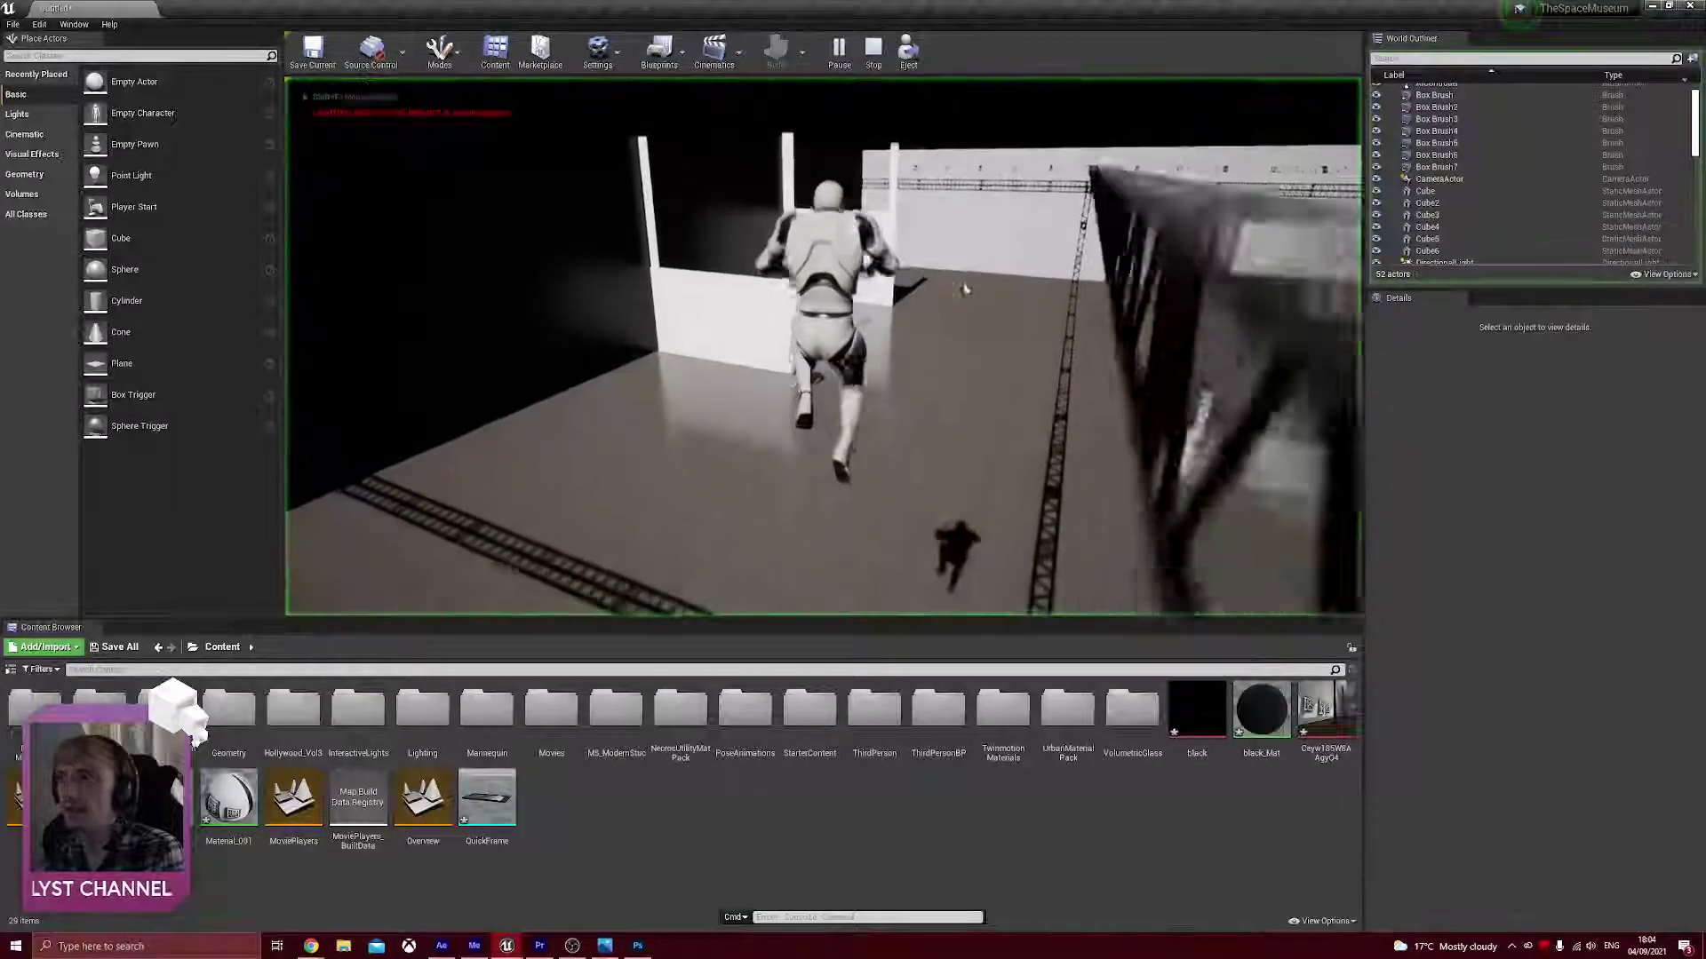
{"action": "key", "text": "a"}
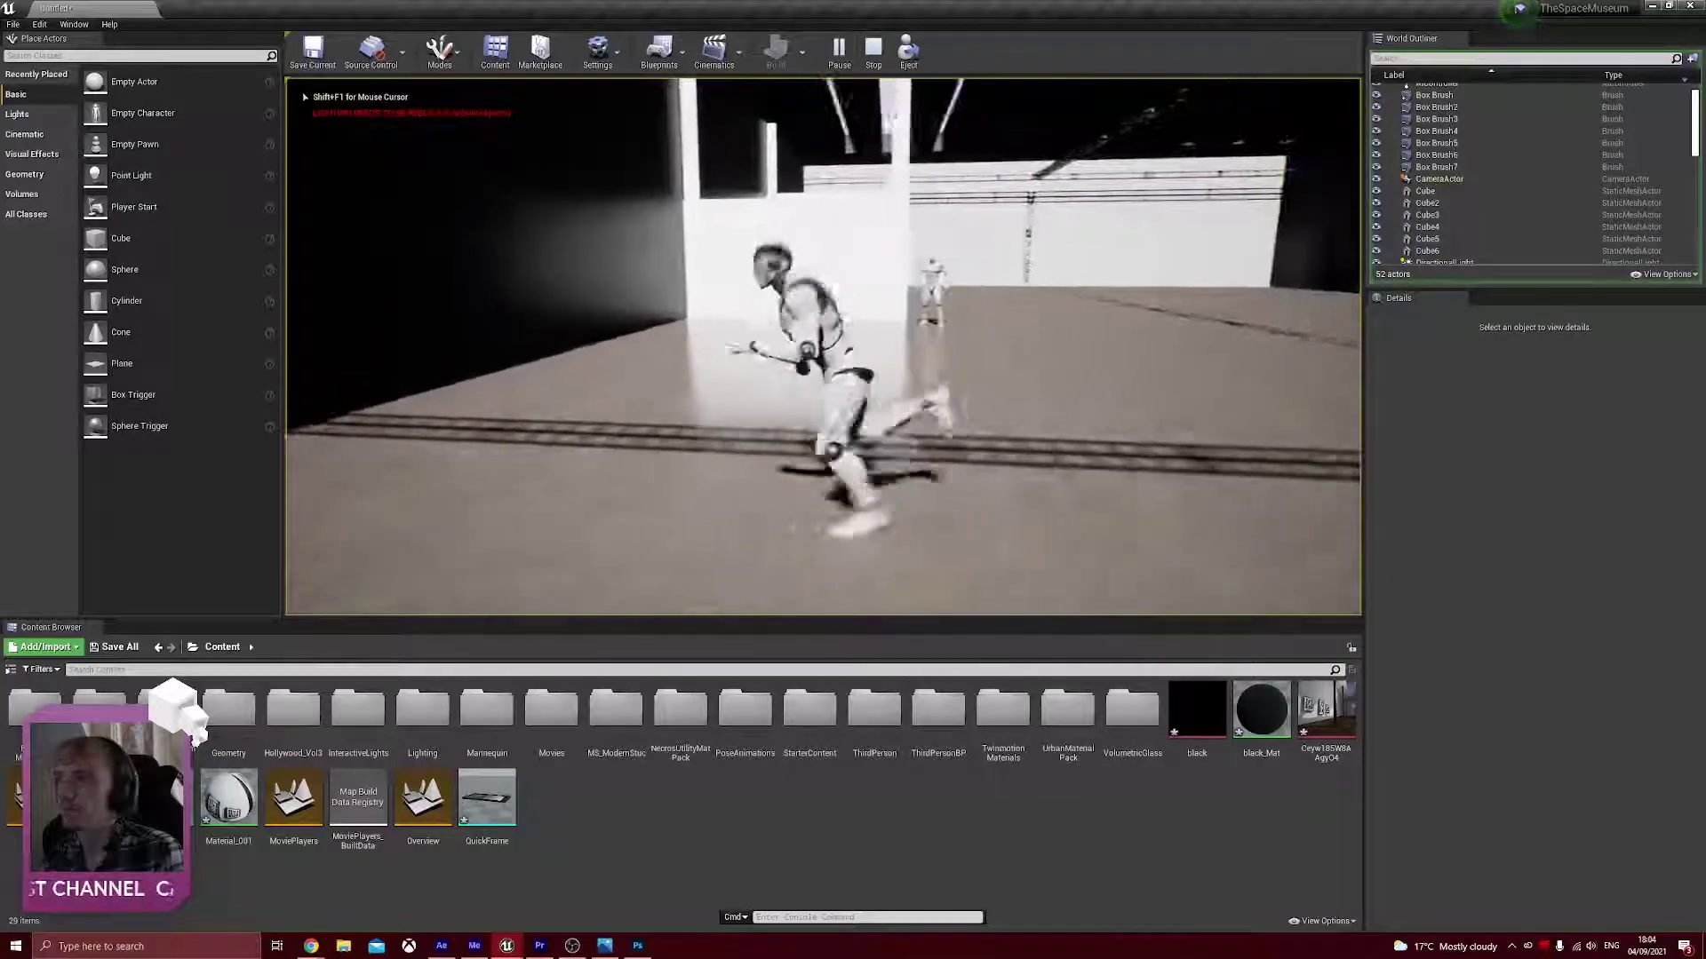
{"action": "key", "text": "w"}
{"action": "key", "text": "d"}
{"action": "key", "text": "w"}
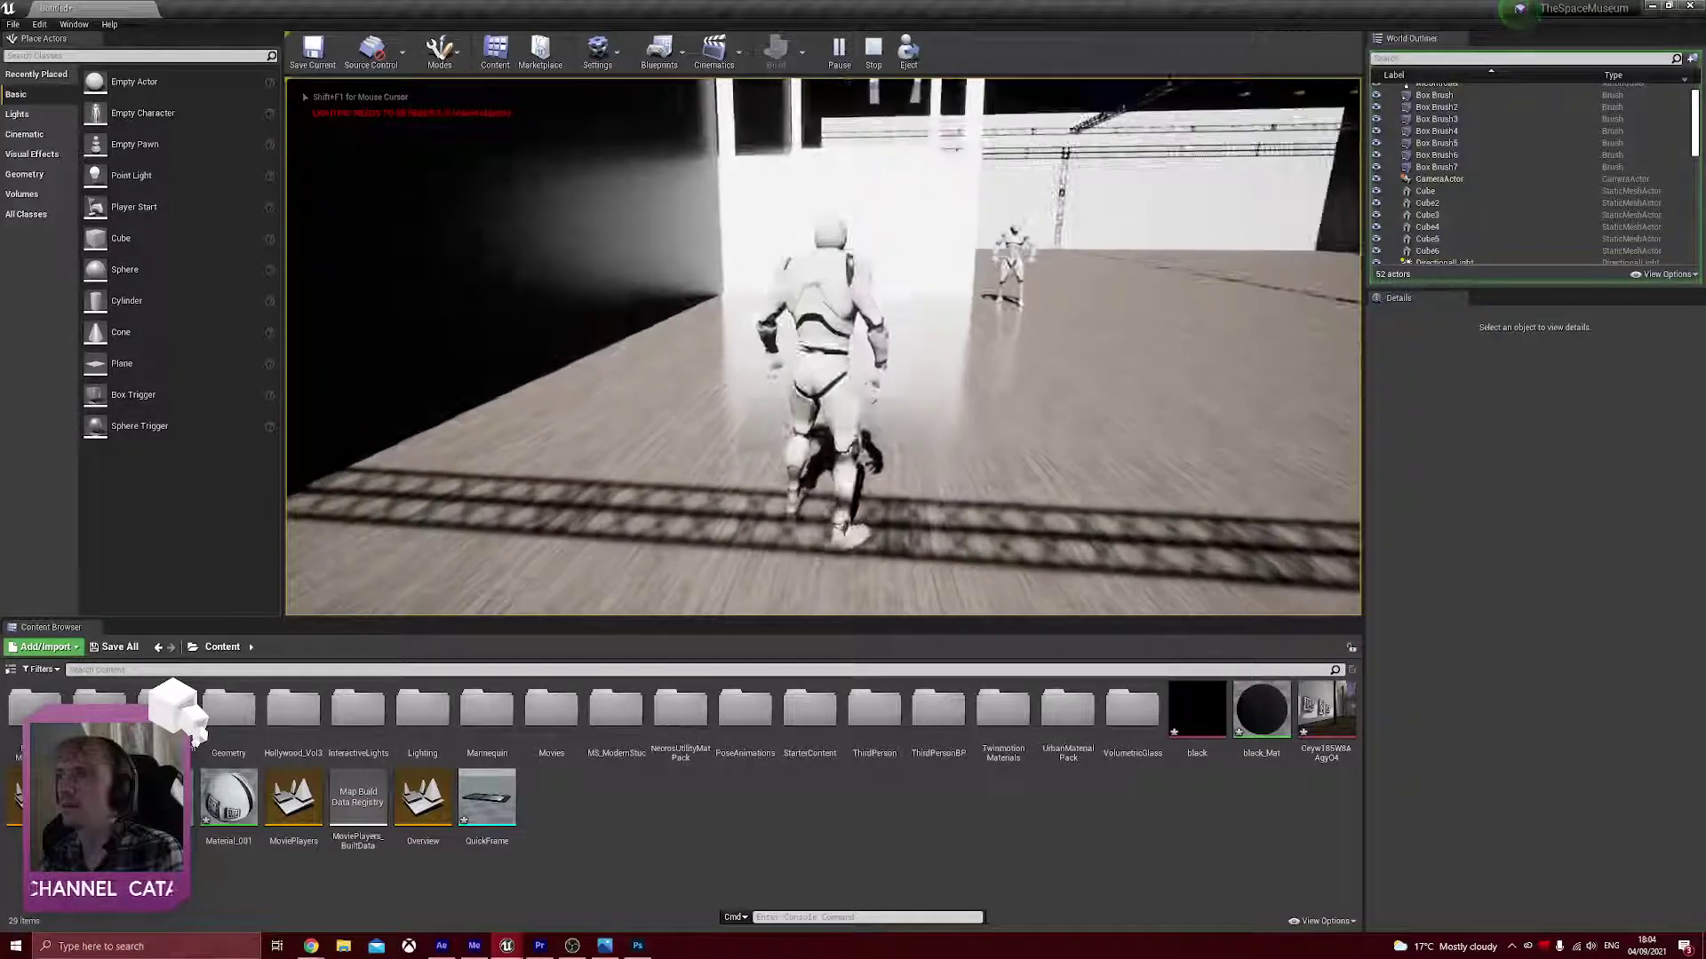
{"action": "key", "text": "s"}
{"action": "key", "text": "Escape"}
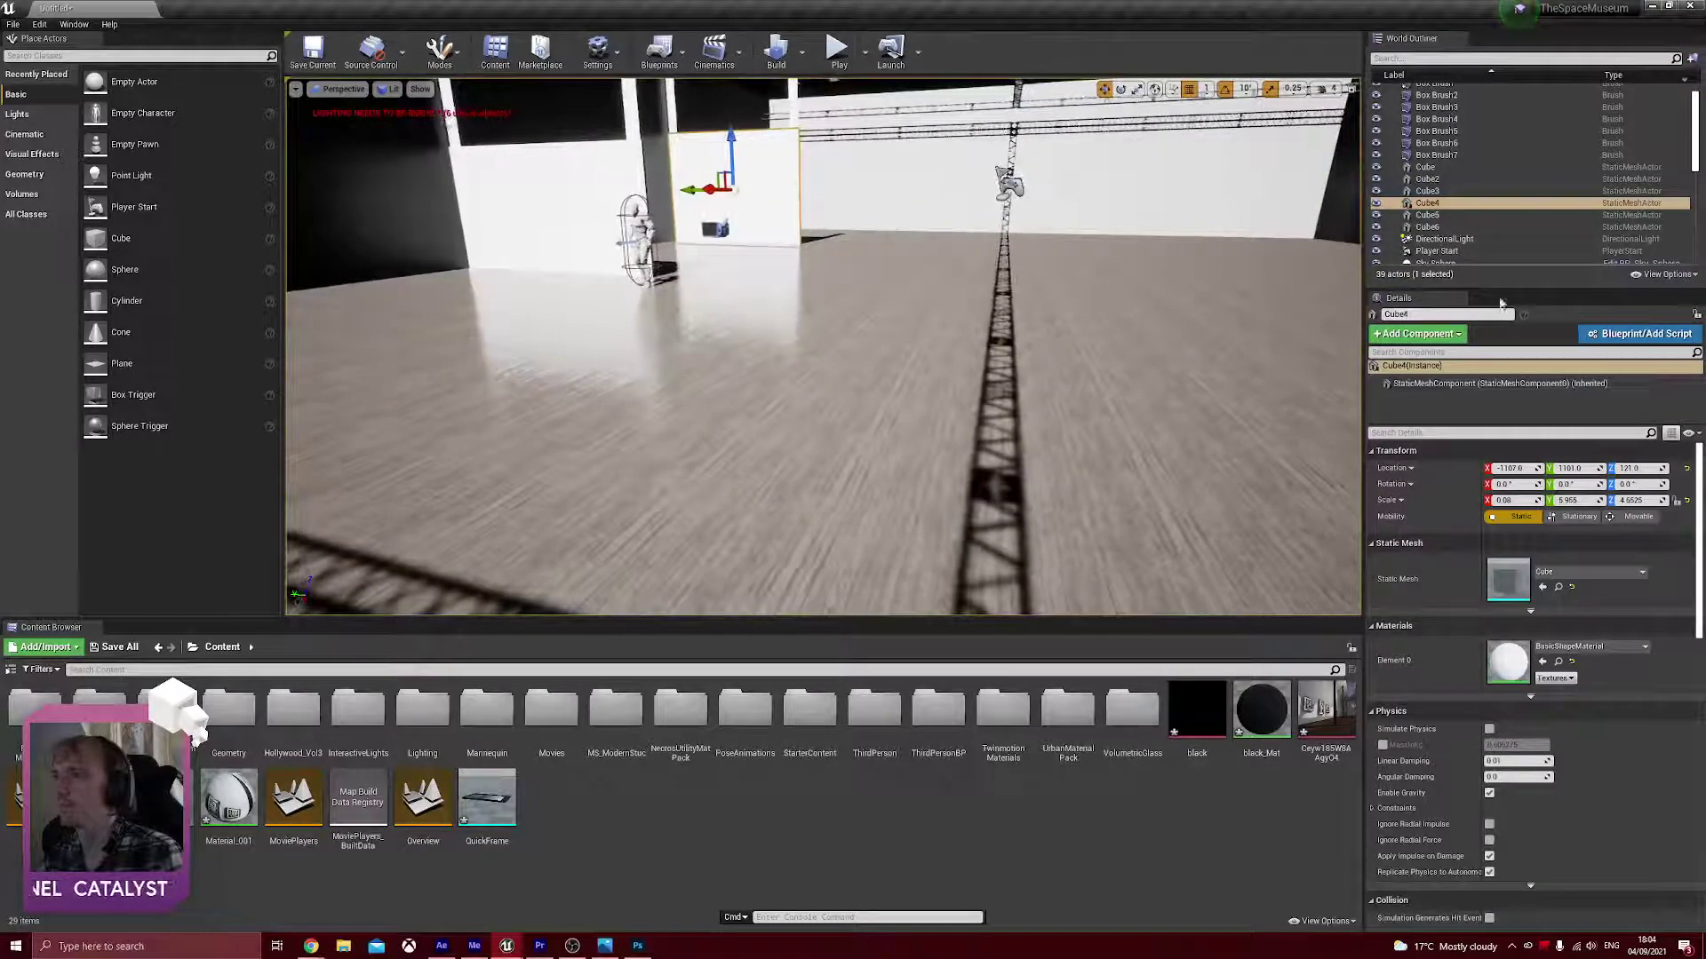
- Increase the rear panel's Z scale to about 6.37 and raise it to about Z 208
{"action": "left_click_drag", "start_coordinate": [1637, 501], "coordinate": [1660, 500]}
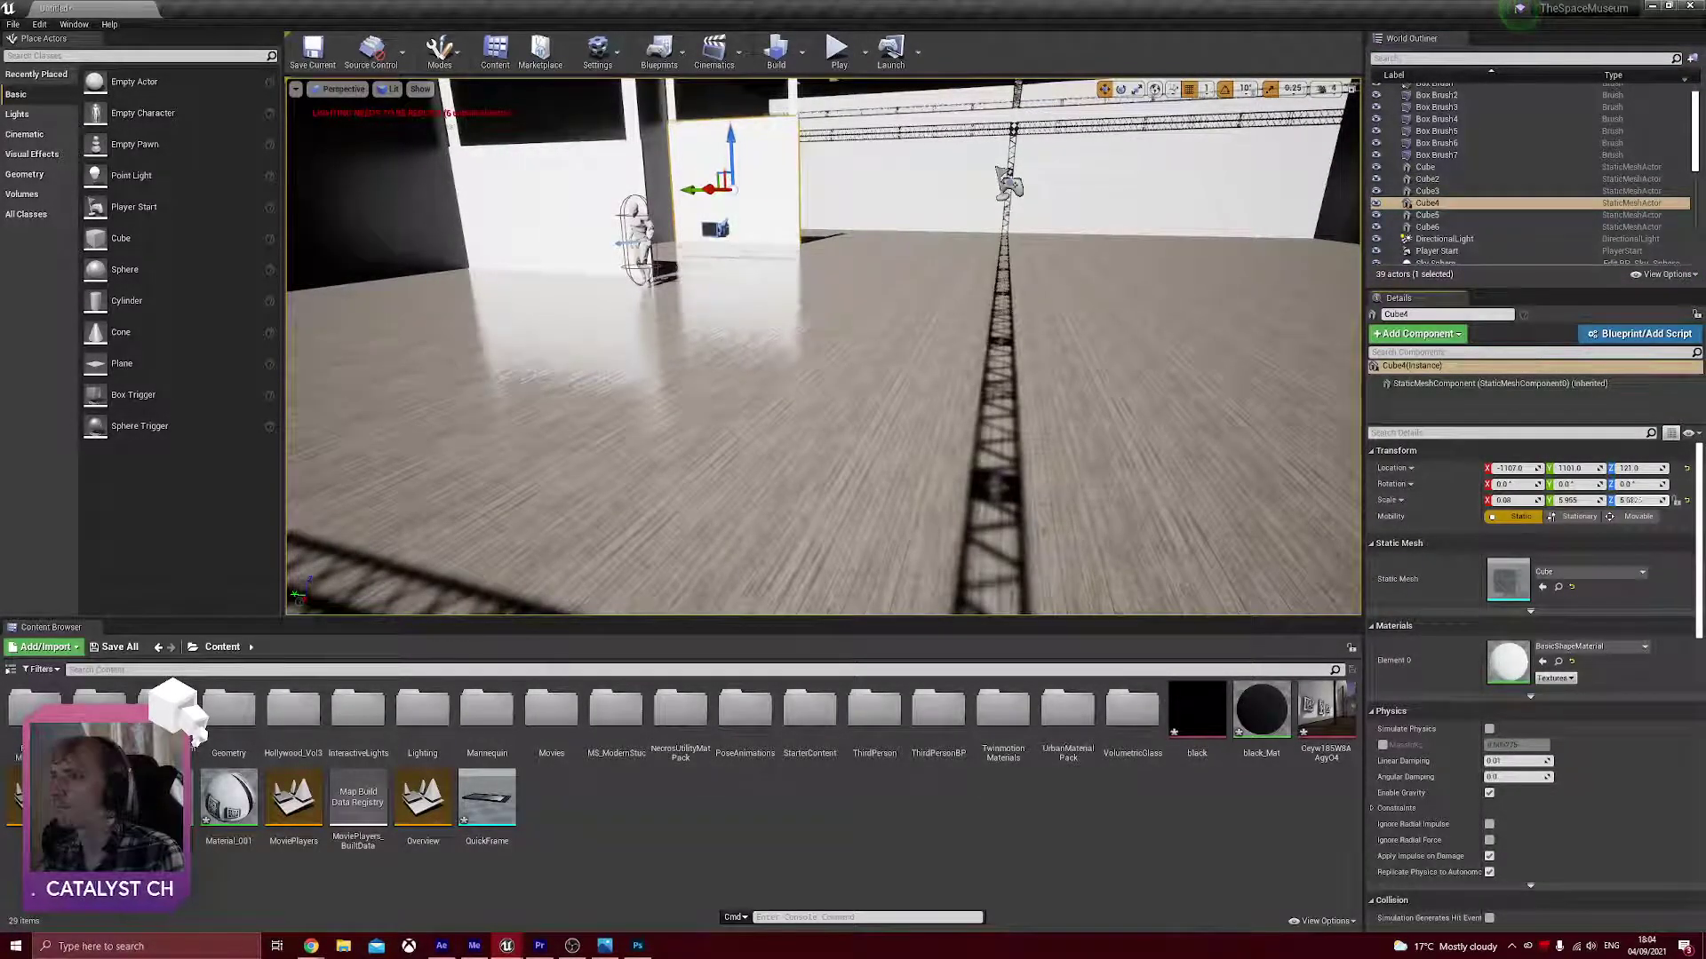
{"action": "left_click_drag", "start_coordinate": [711, 134], "coordinate": [718, 105]}
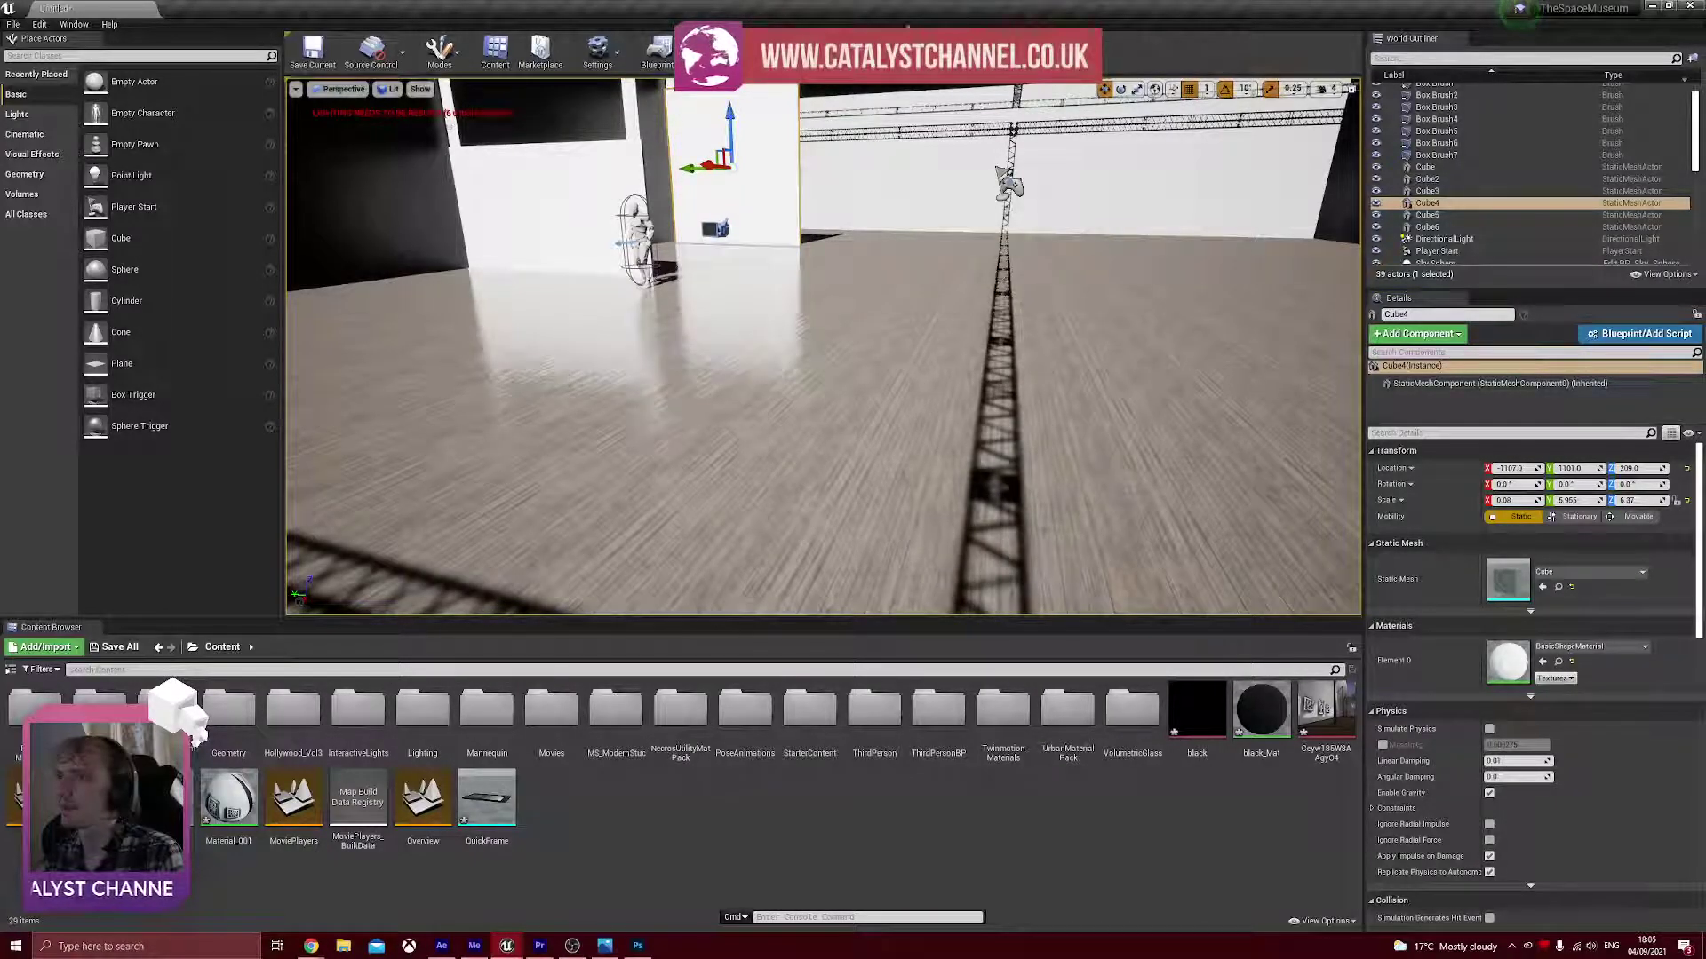
- Playtest the room again, walking the character up to compare the taller rear panel with the front one, and stop
{"action": "left_click", "coordinate": [857, 53]}
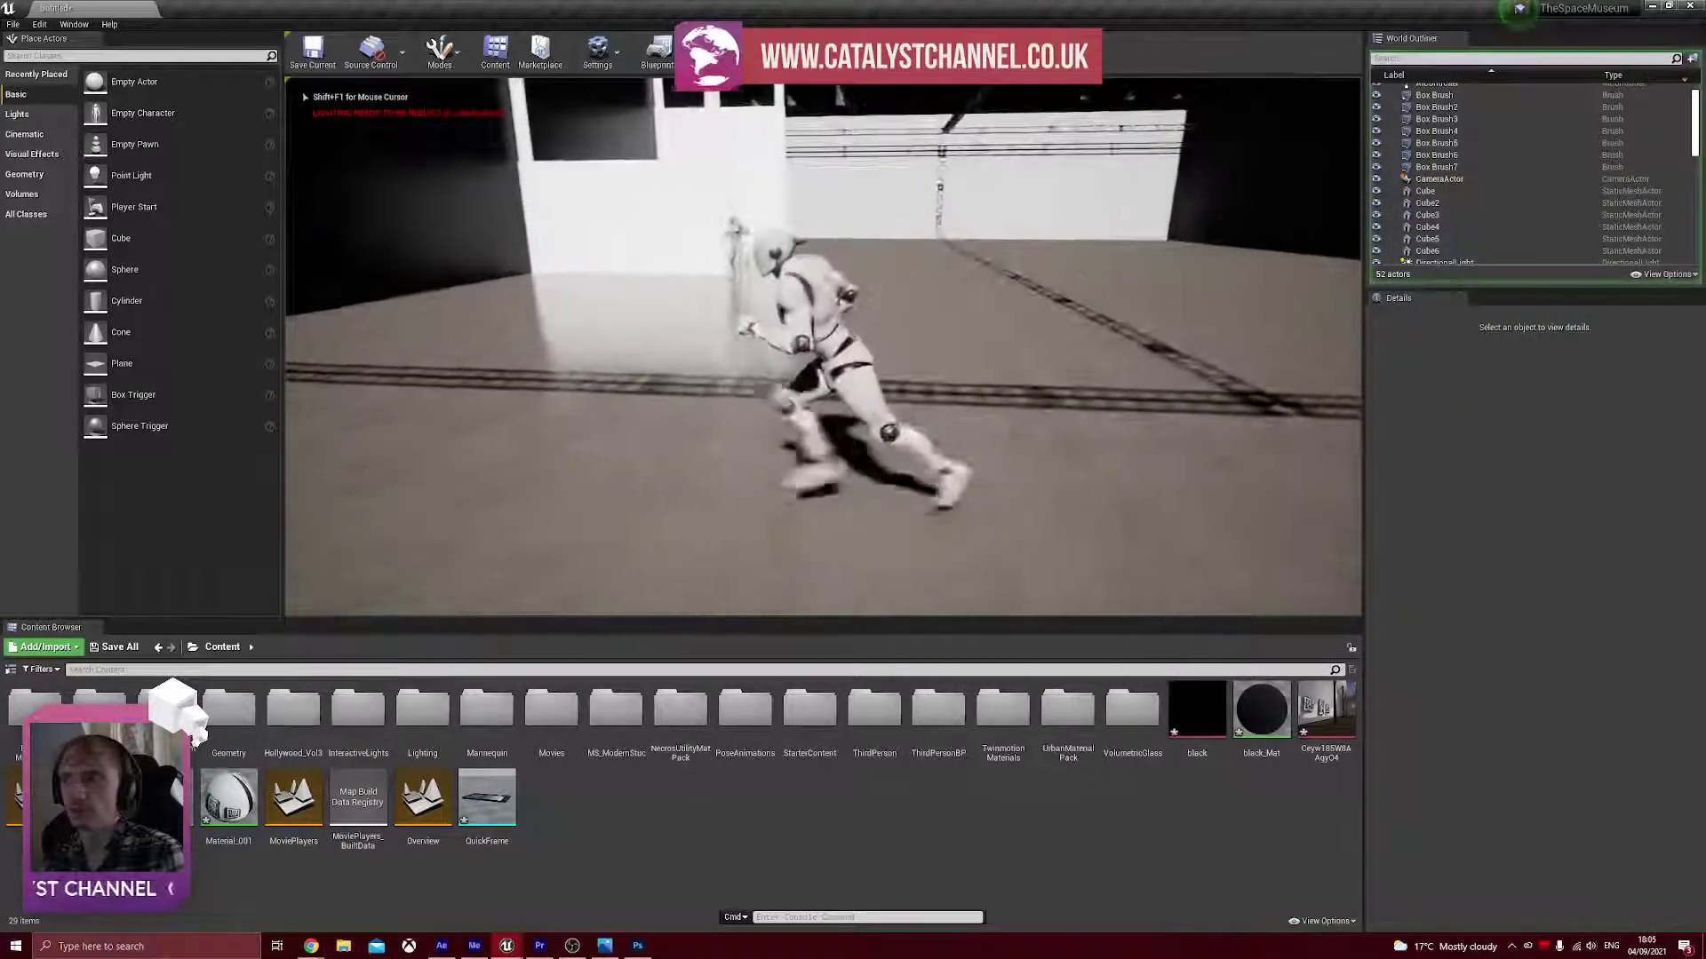
{"action": "key", "text": "w"}
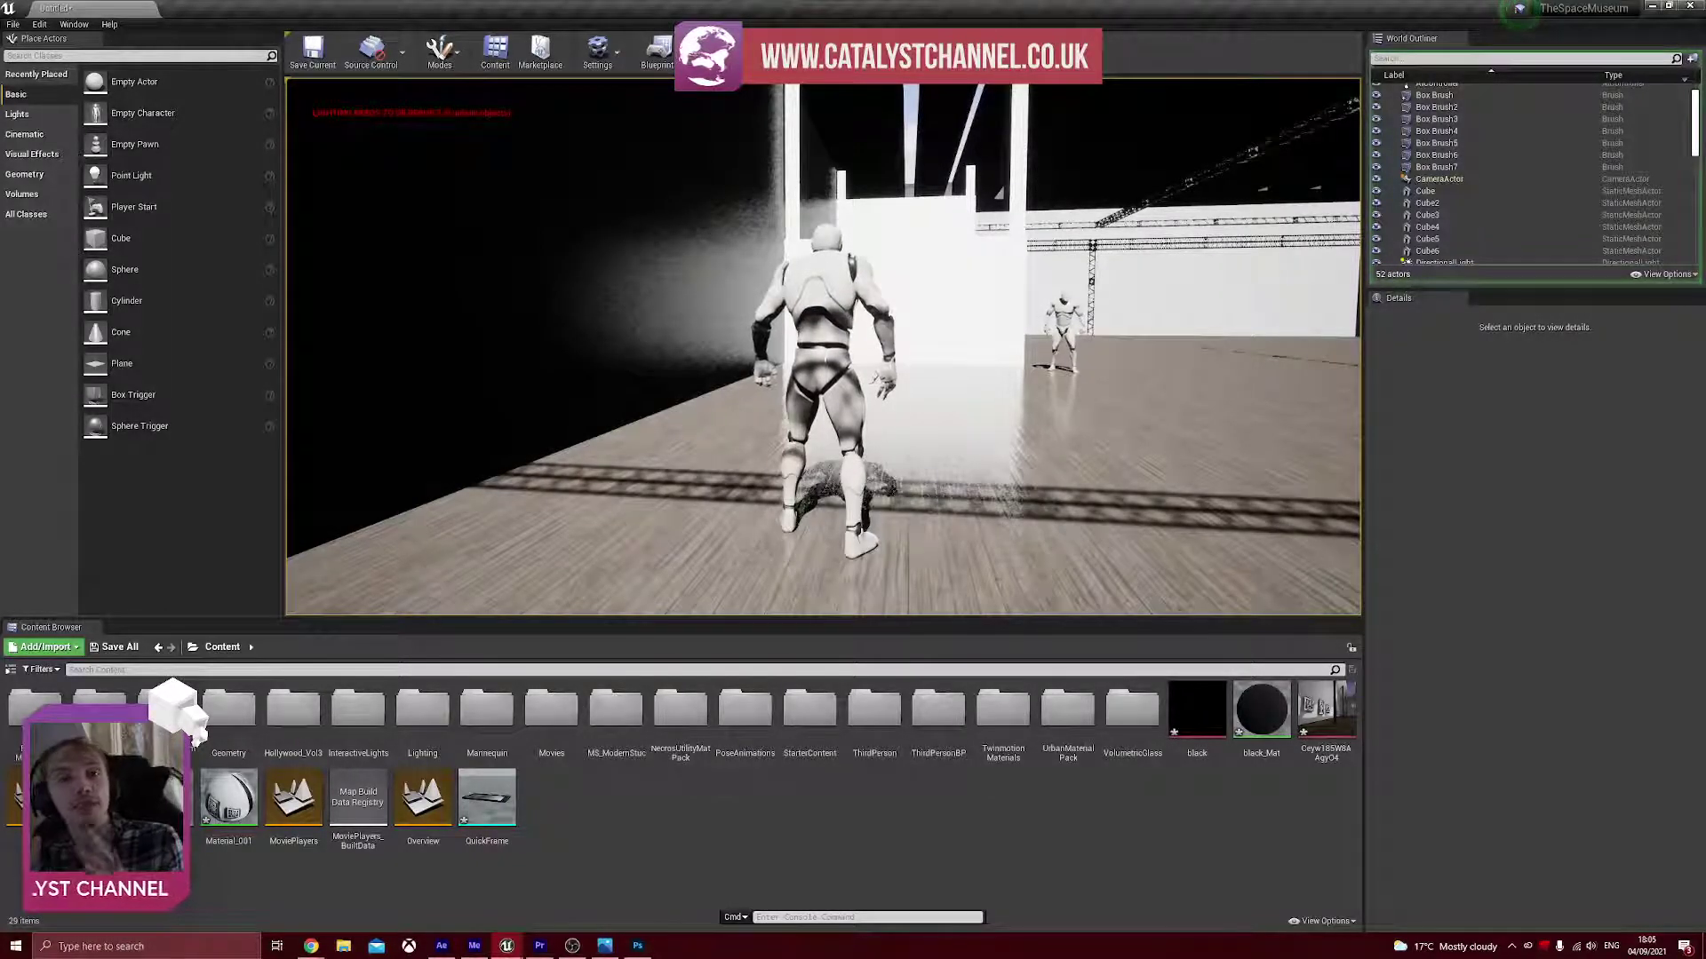
{"action": "key", "text": "w"}
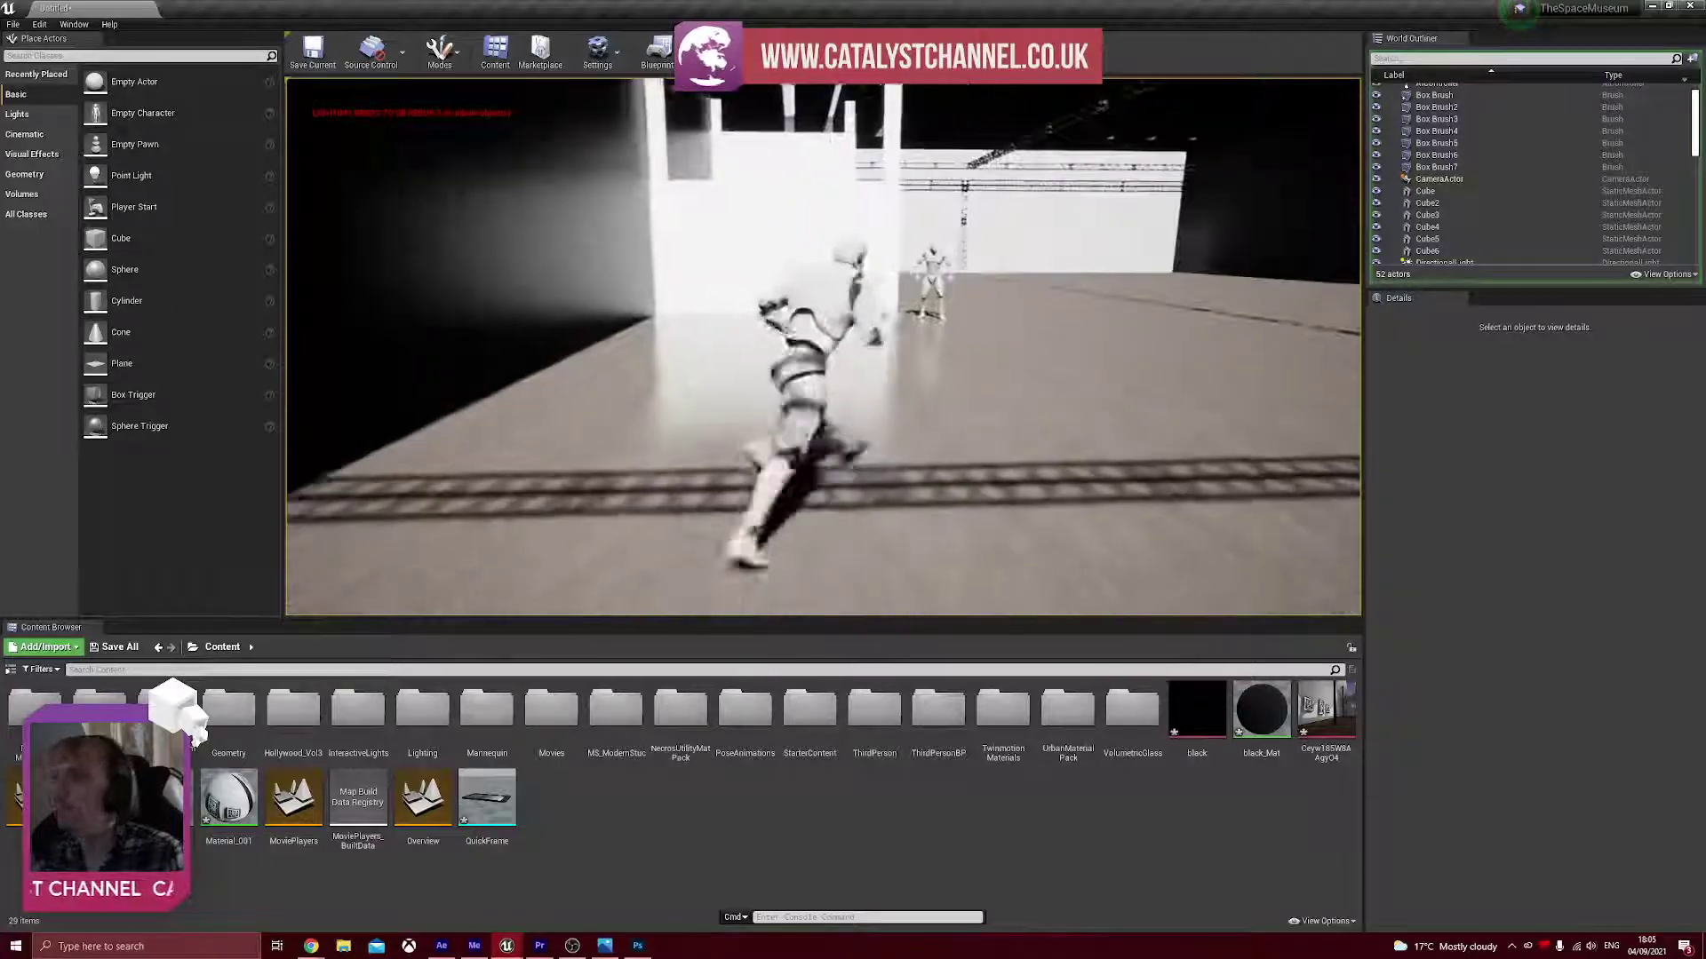
{"action": "key", "text": "space"}
{"action": "key", "text": "Escape"}
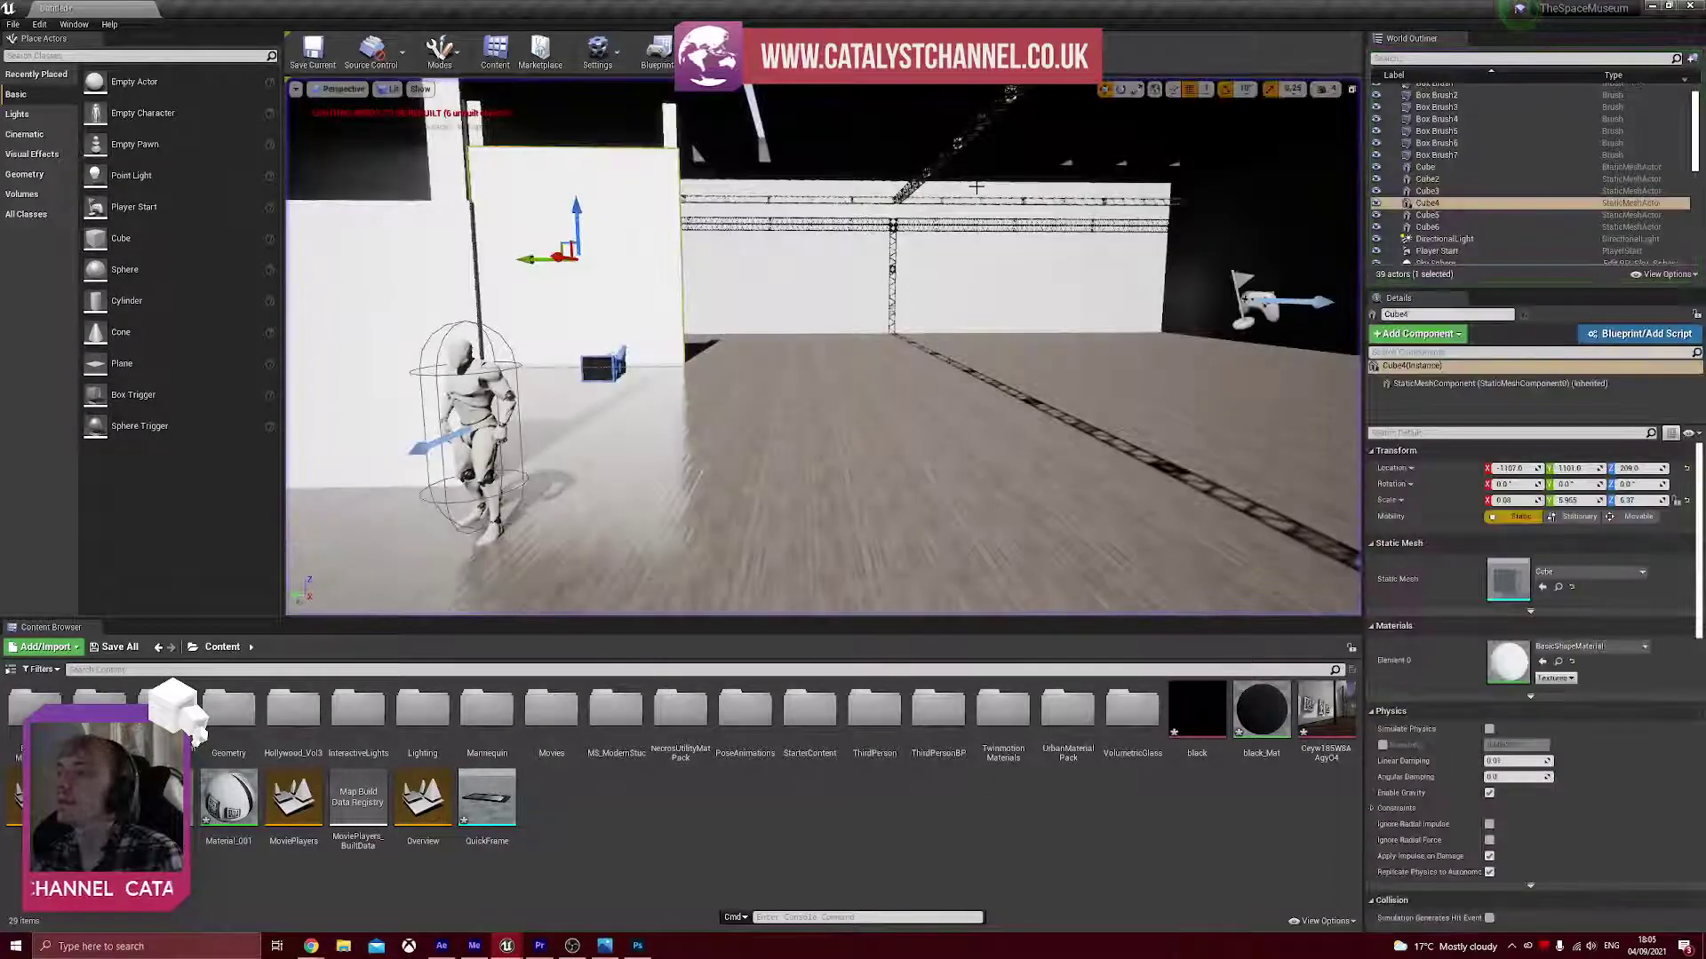
- Duplicate the original panel with its two struts and move the copies along X to about 1000
{"action": "right_click_drag", "start_coordinate": [822, 346], "coordinate": [787, 250]}
{"action": "left_click", "coordinate": [787, 250]}
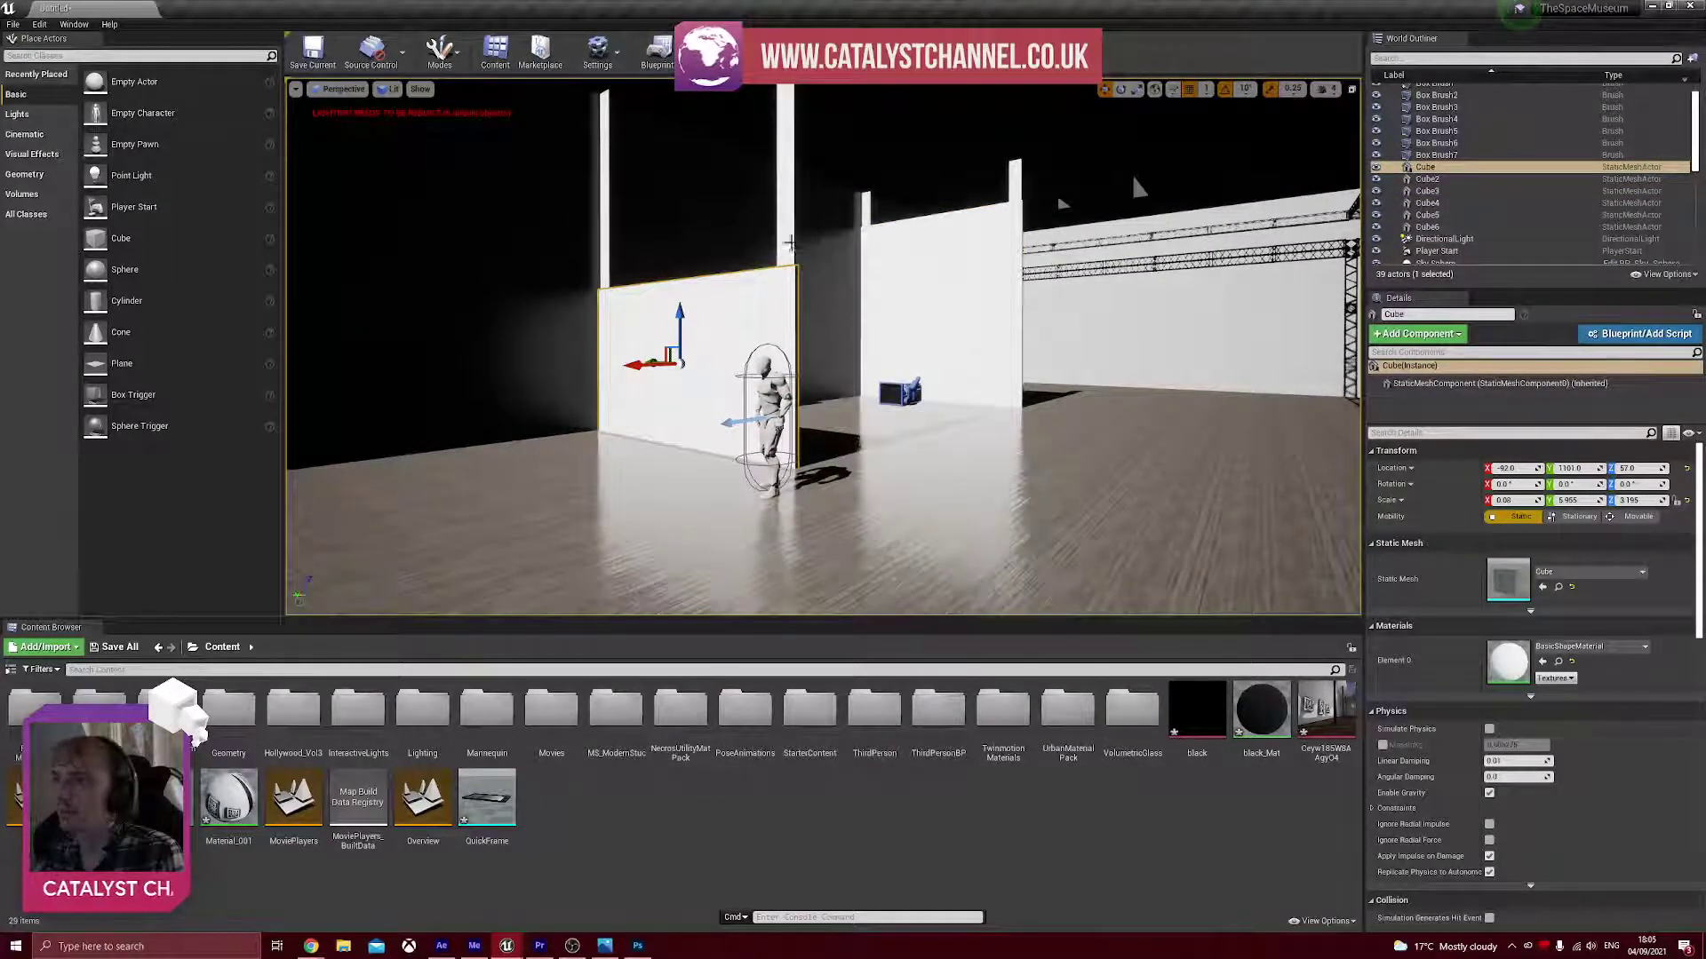
{"action": "left_click", "coordinate": [787, 178], "text": "ctrl"}
{"action": "left_click", "coordinate": [605, 256], "text": "ctrl"}
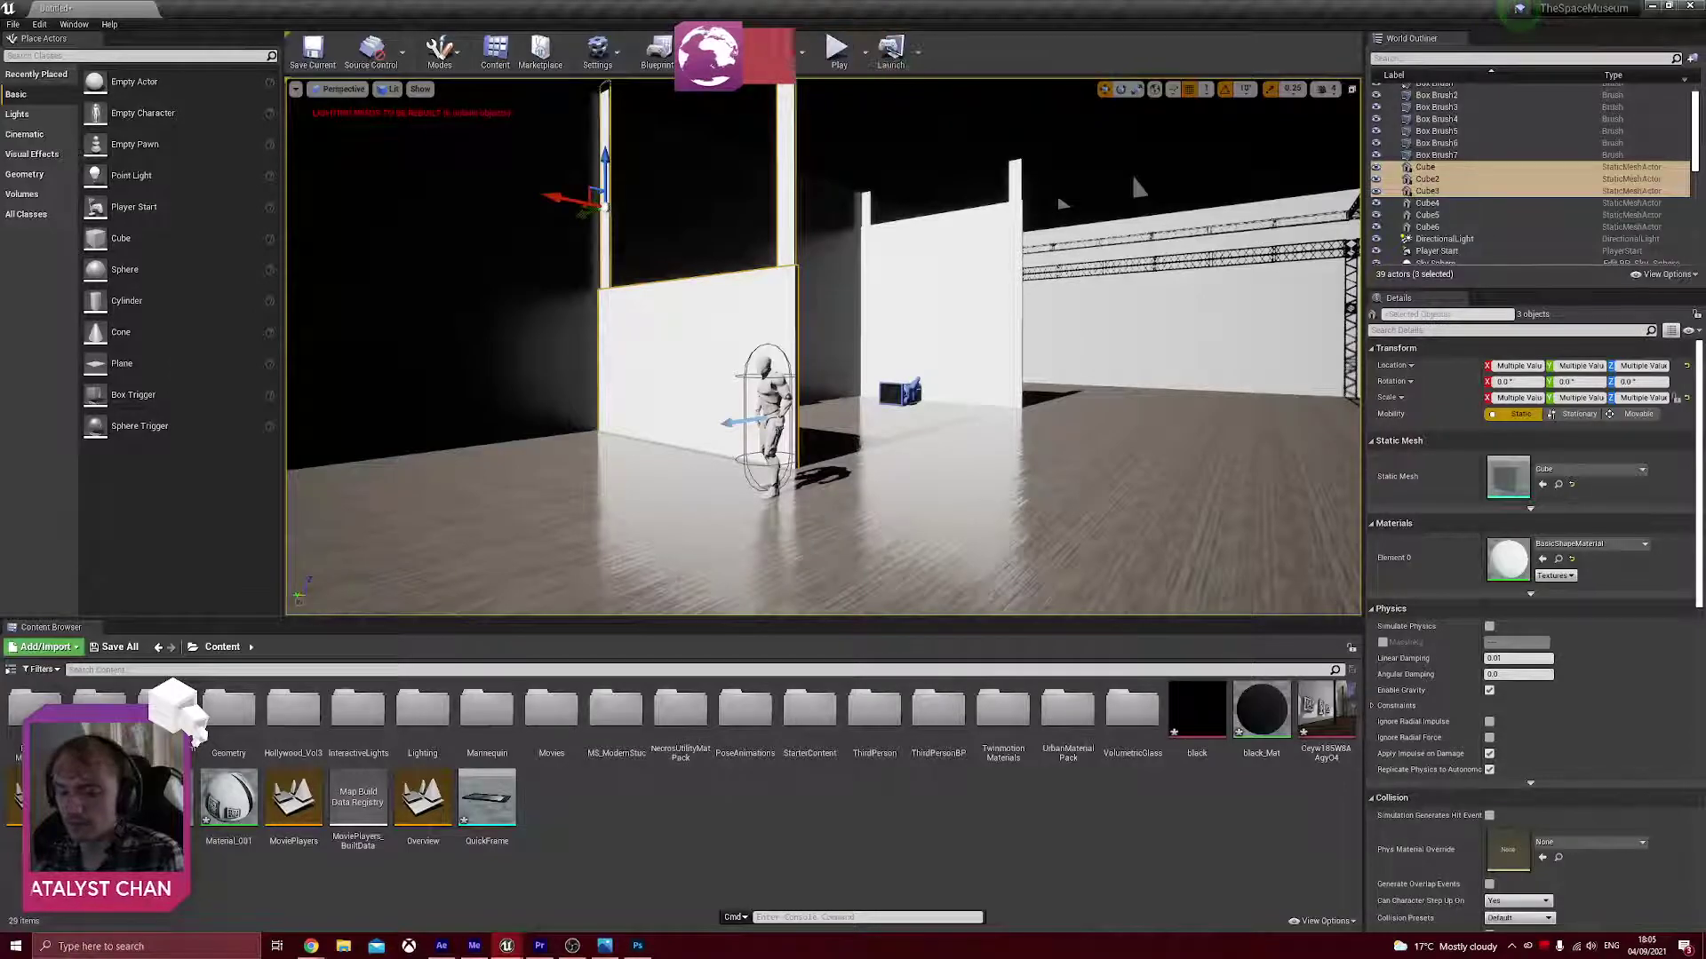
{"action": "key", "text": "ctrl+w"}
{"action": "left_click_drag", "start_coordinate": [564, 199], "coordinate": [327, 150]}
{"action": "mouse_move", "coordinate": [327, 151]}
{"action": "right_mouse_down"}
{"action": "mouse_move", "coordinate": [276, 153]}
{"action": "mouse_move", "coordinate": [293, 146]}
{"action": "right_mouse_up"}
{"action": "left_click_drag", "start_coordinate": [841, 206], "coordinate": [592, 208]}
- Lower only the newly copied panel to about Z -50, leaving its struts in place
{"action": "left_click", "coordinate": [675, 272]}
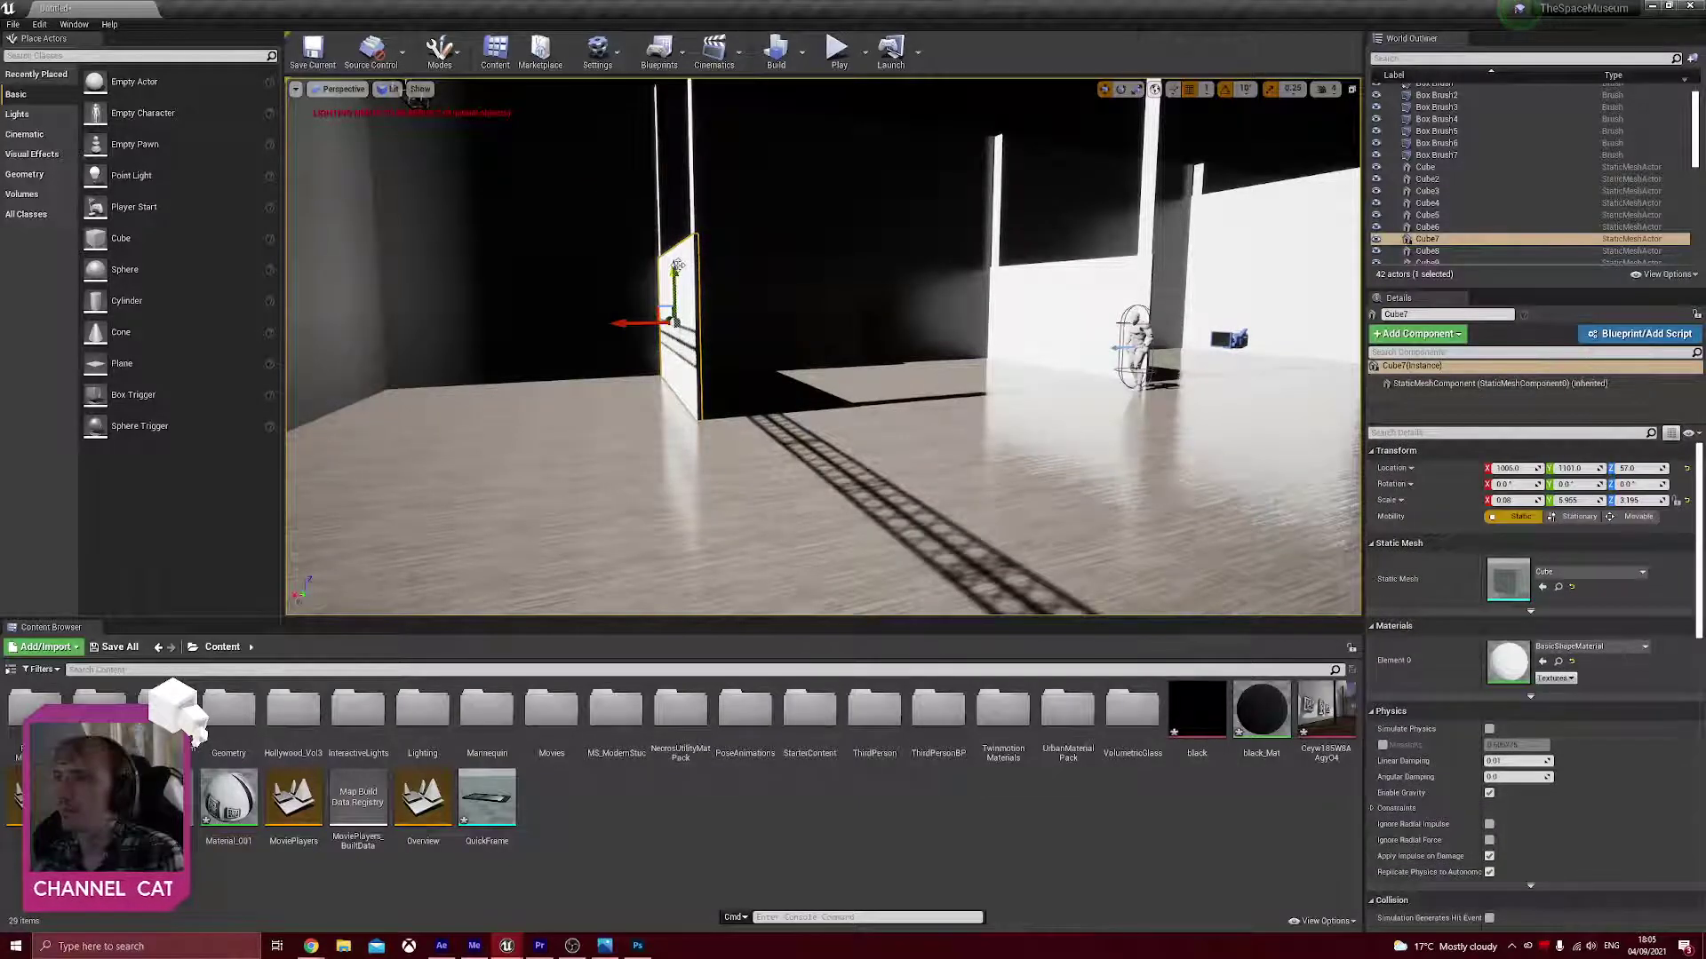
{"action": "left_click_drag", "start_coordinate": [672, 313], "coordinate": [668, 325]}
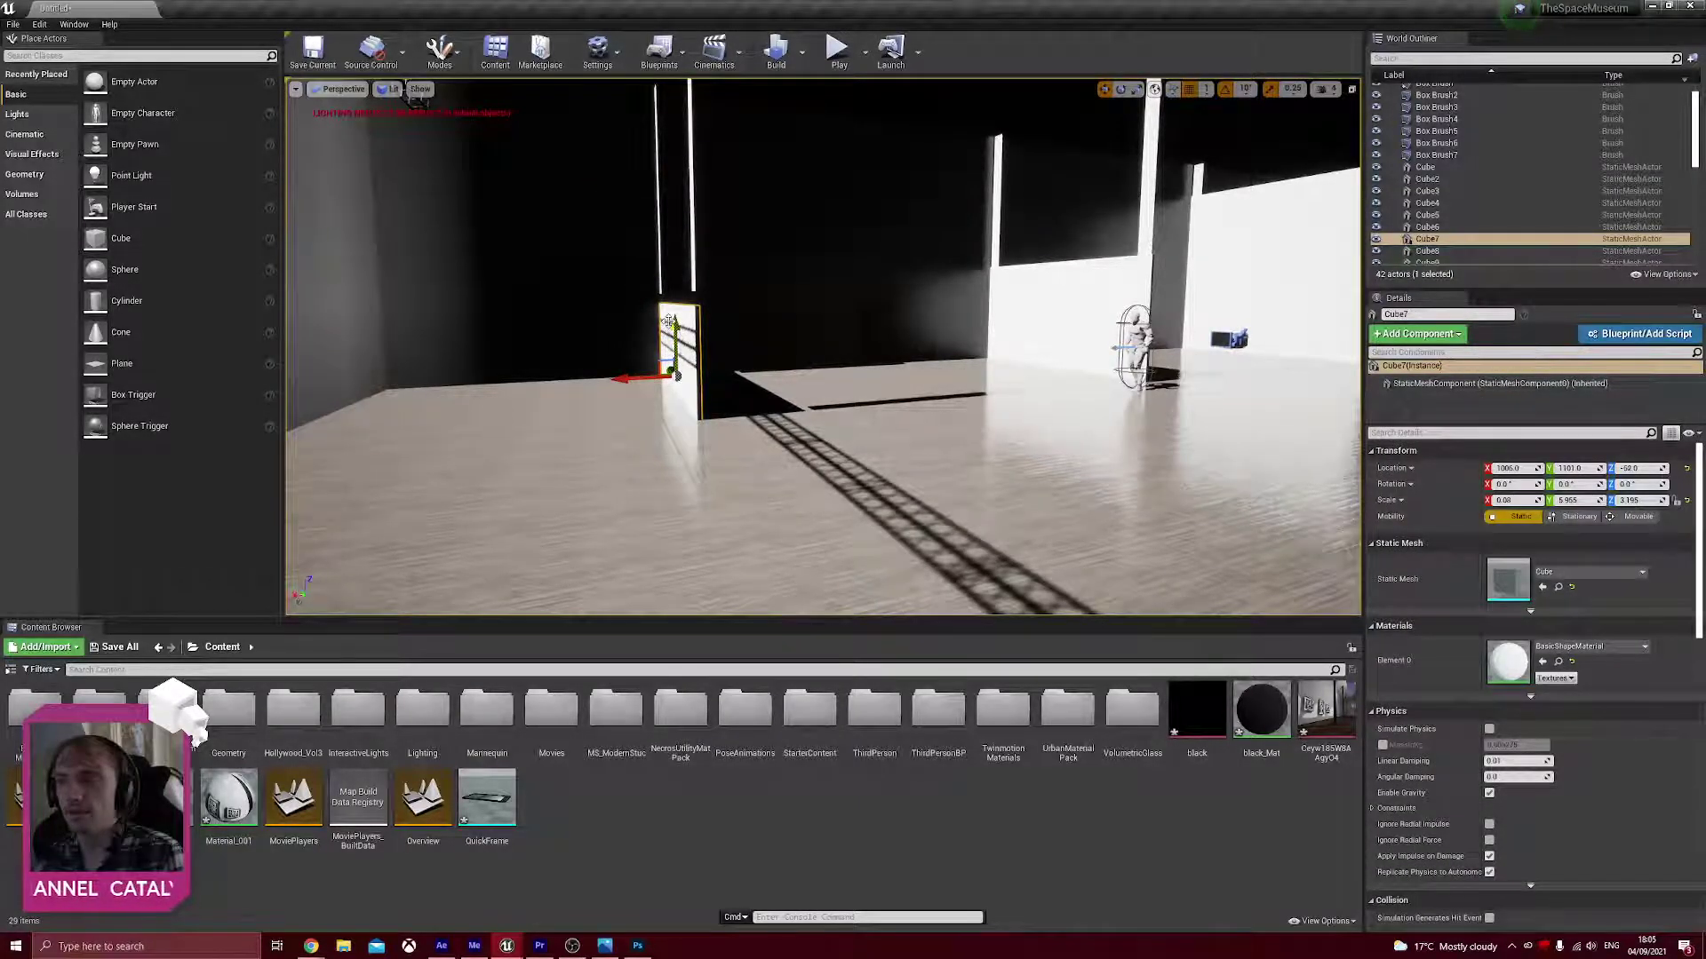
- Playtest the level, running and jumping near the lowered panel to judge the stepped panel heights, and stop
{"action": "left_click", "coordinate": [837, 49]}
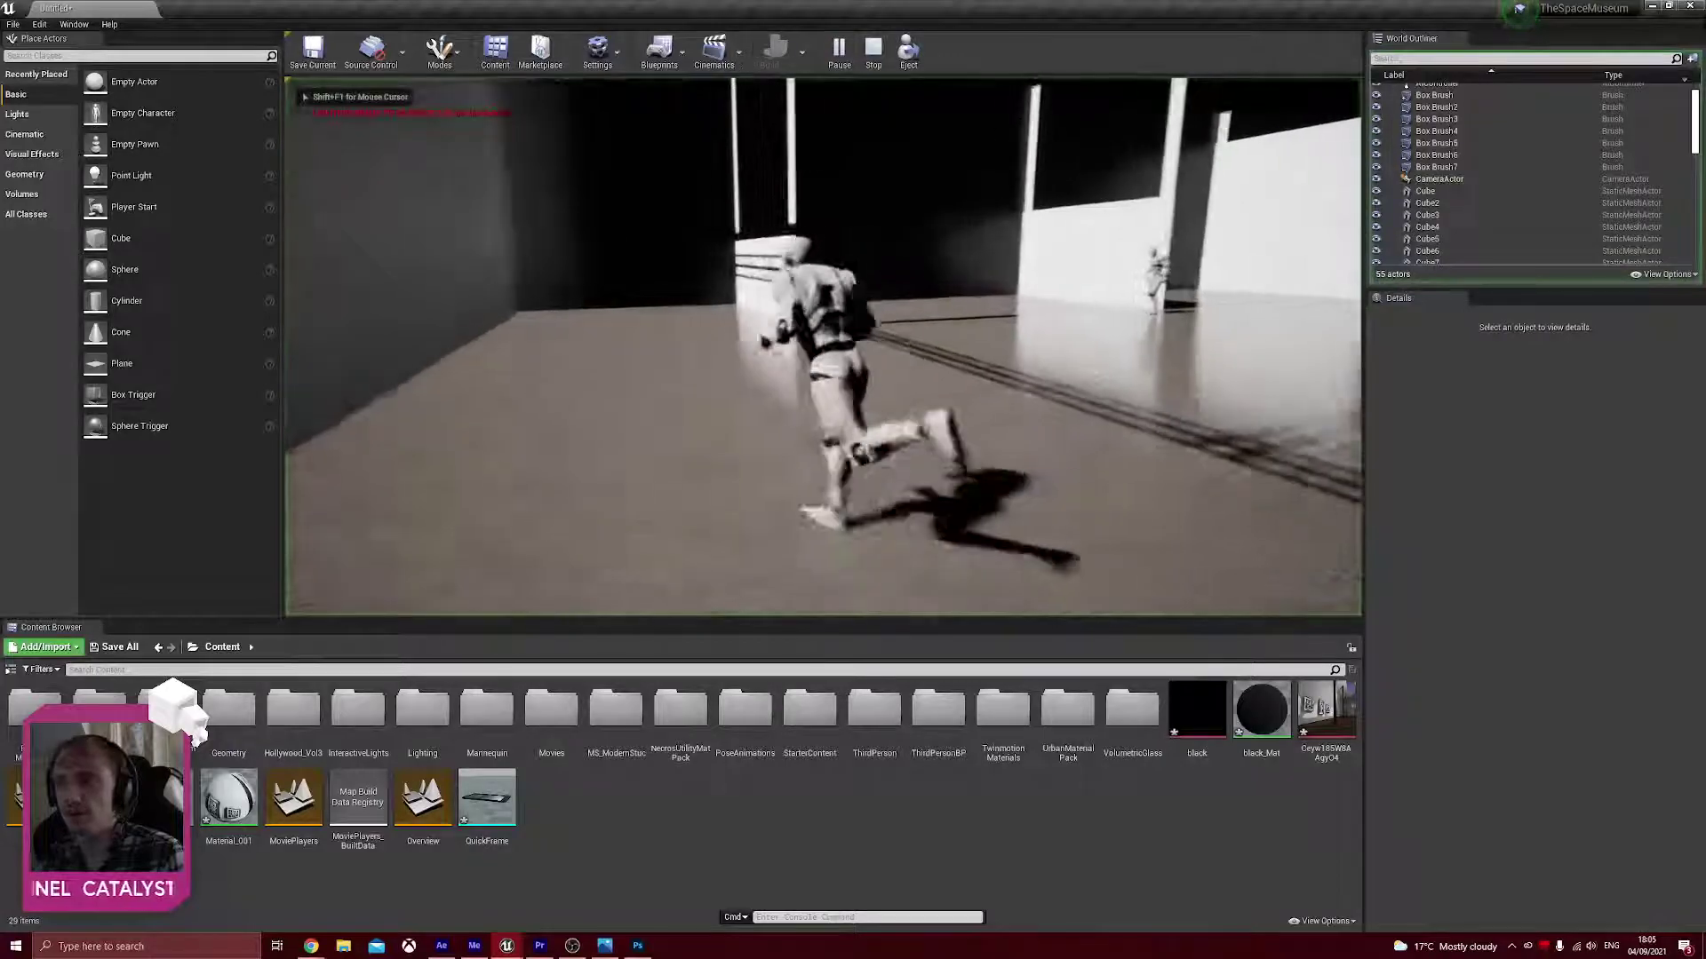
{"action": "key", "text": "w"}
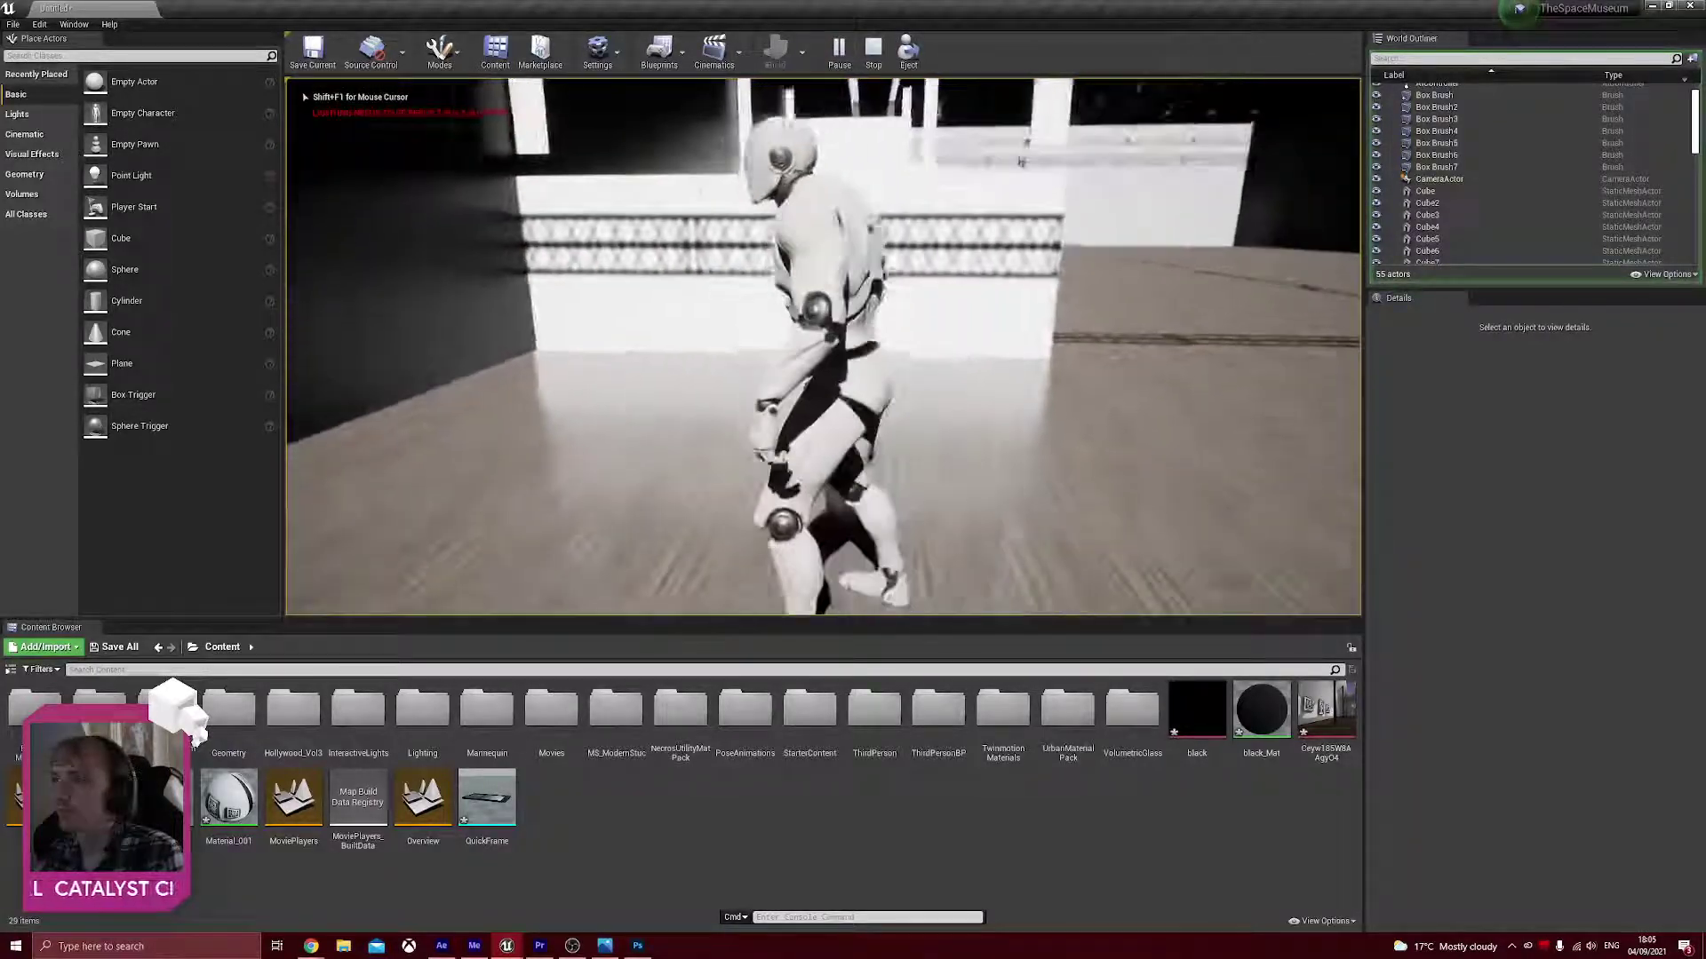
{"action": "key", "text": "space"}
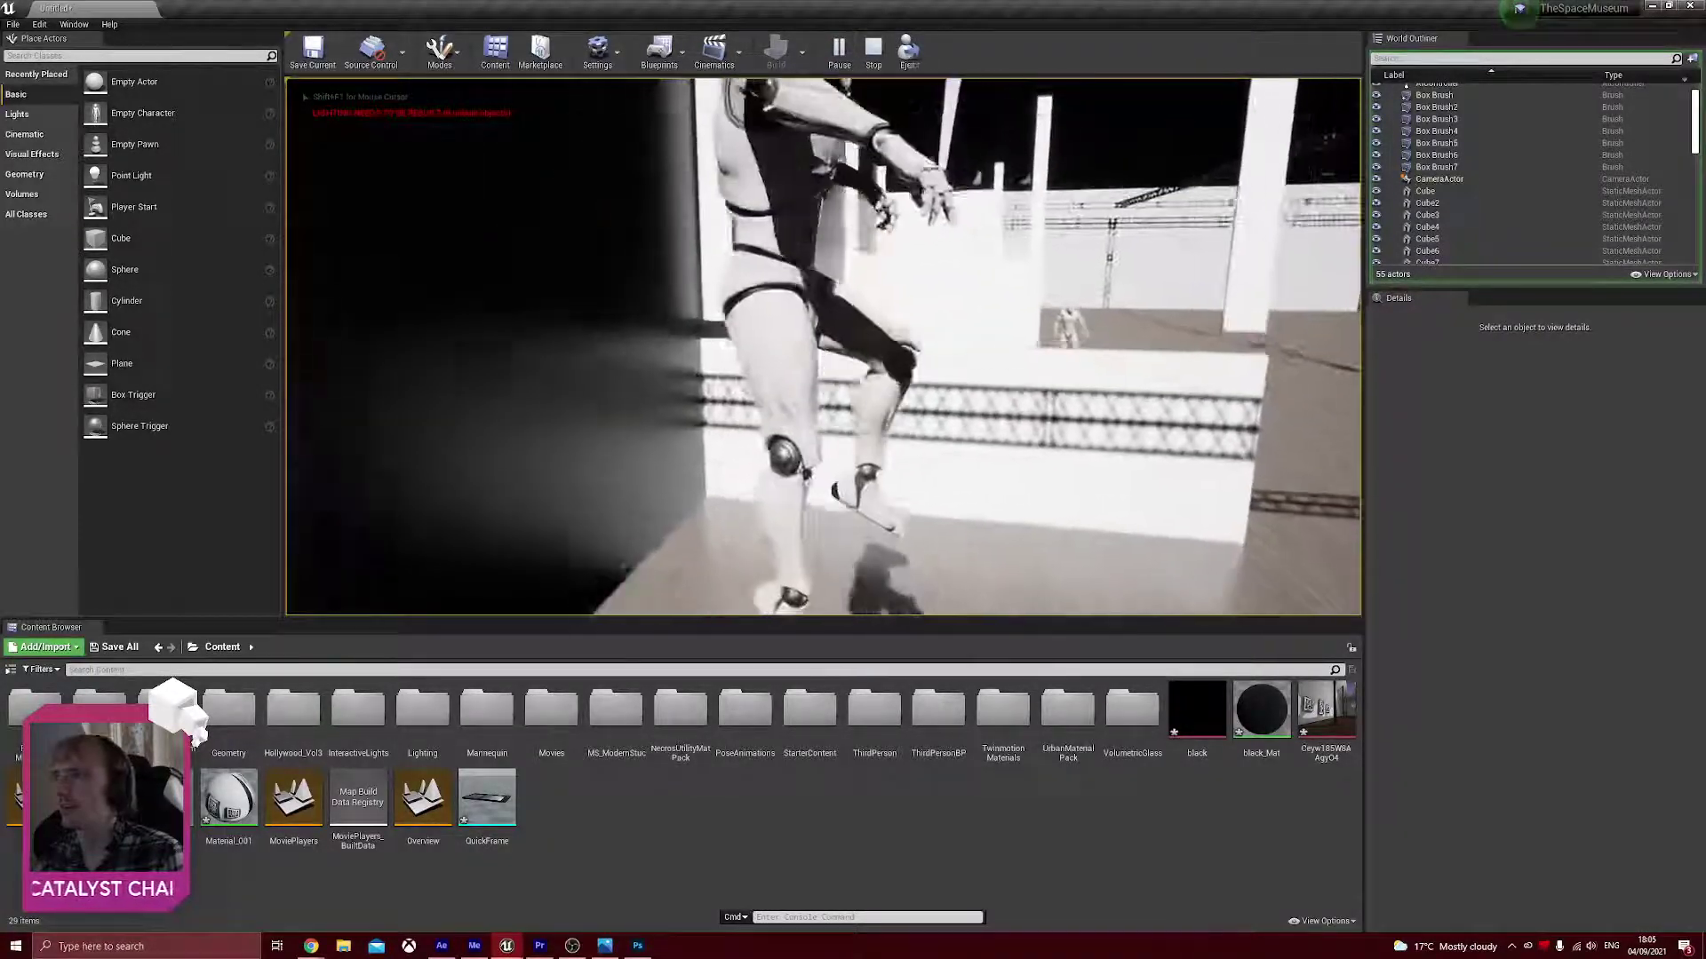
{"action": "key", "text": "Escape"}
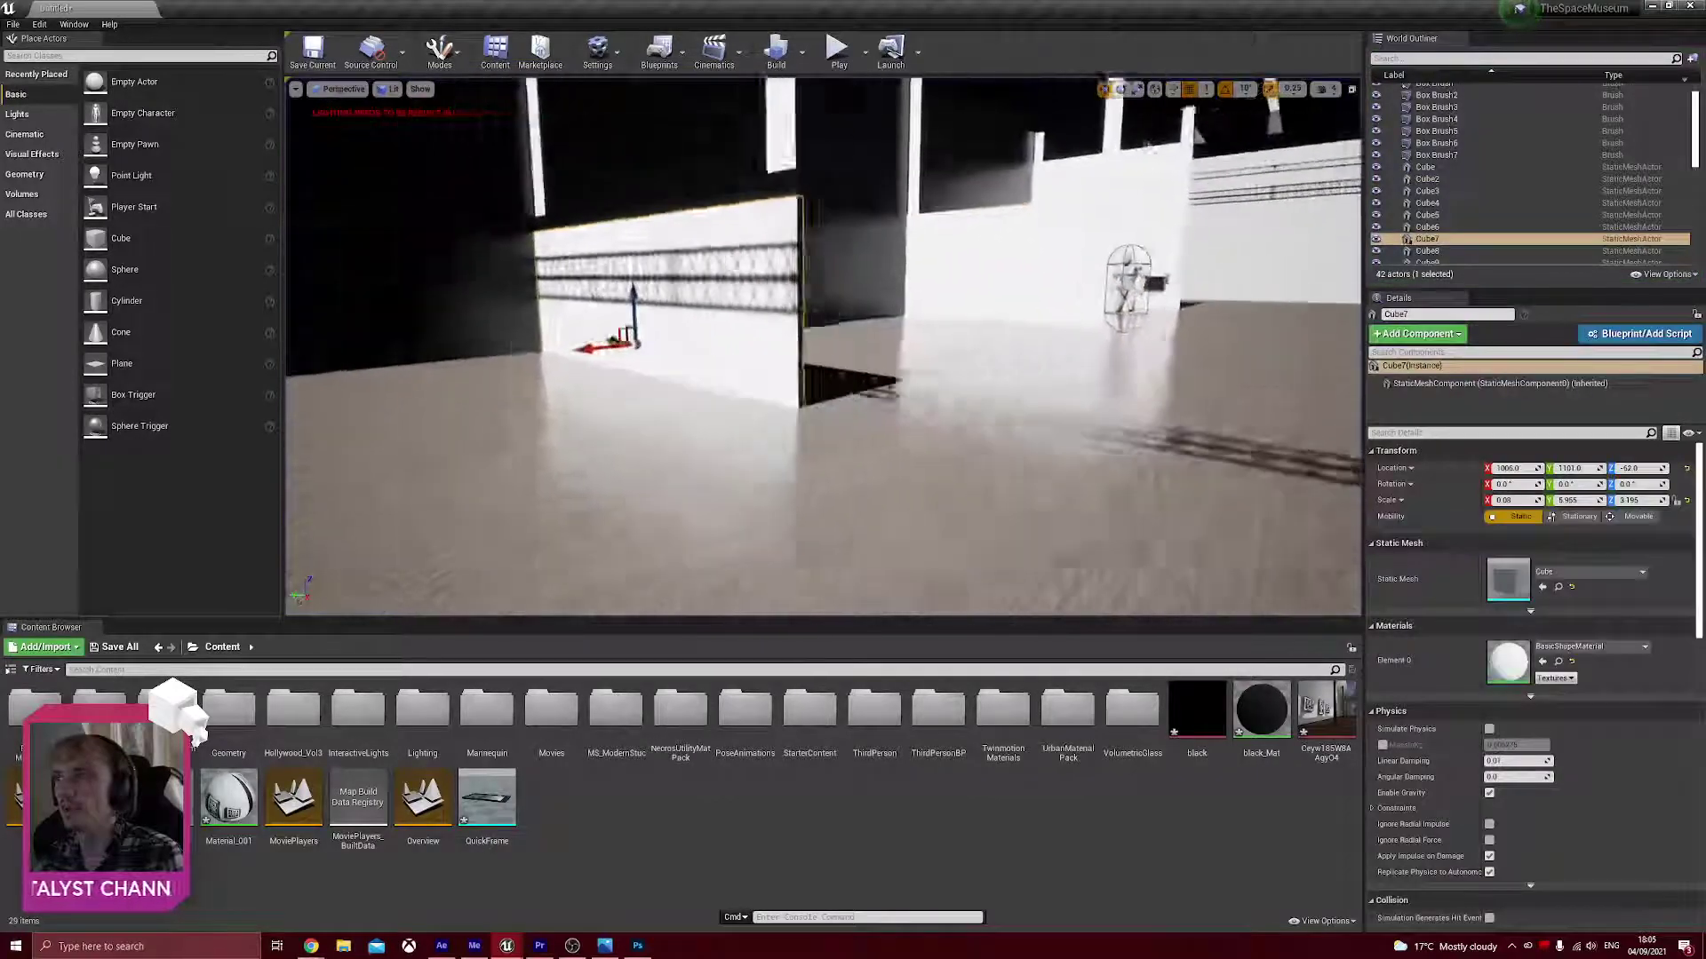
- Adjust the vertical scale of the original panel beside the mannequin and raise the panel to about Z 79
{"action": "left_click", "coordinate": [938, 205]}
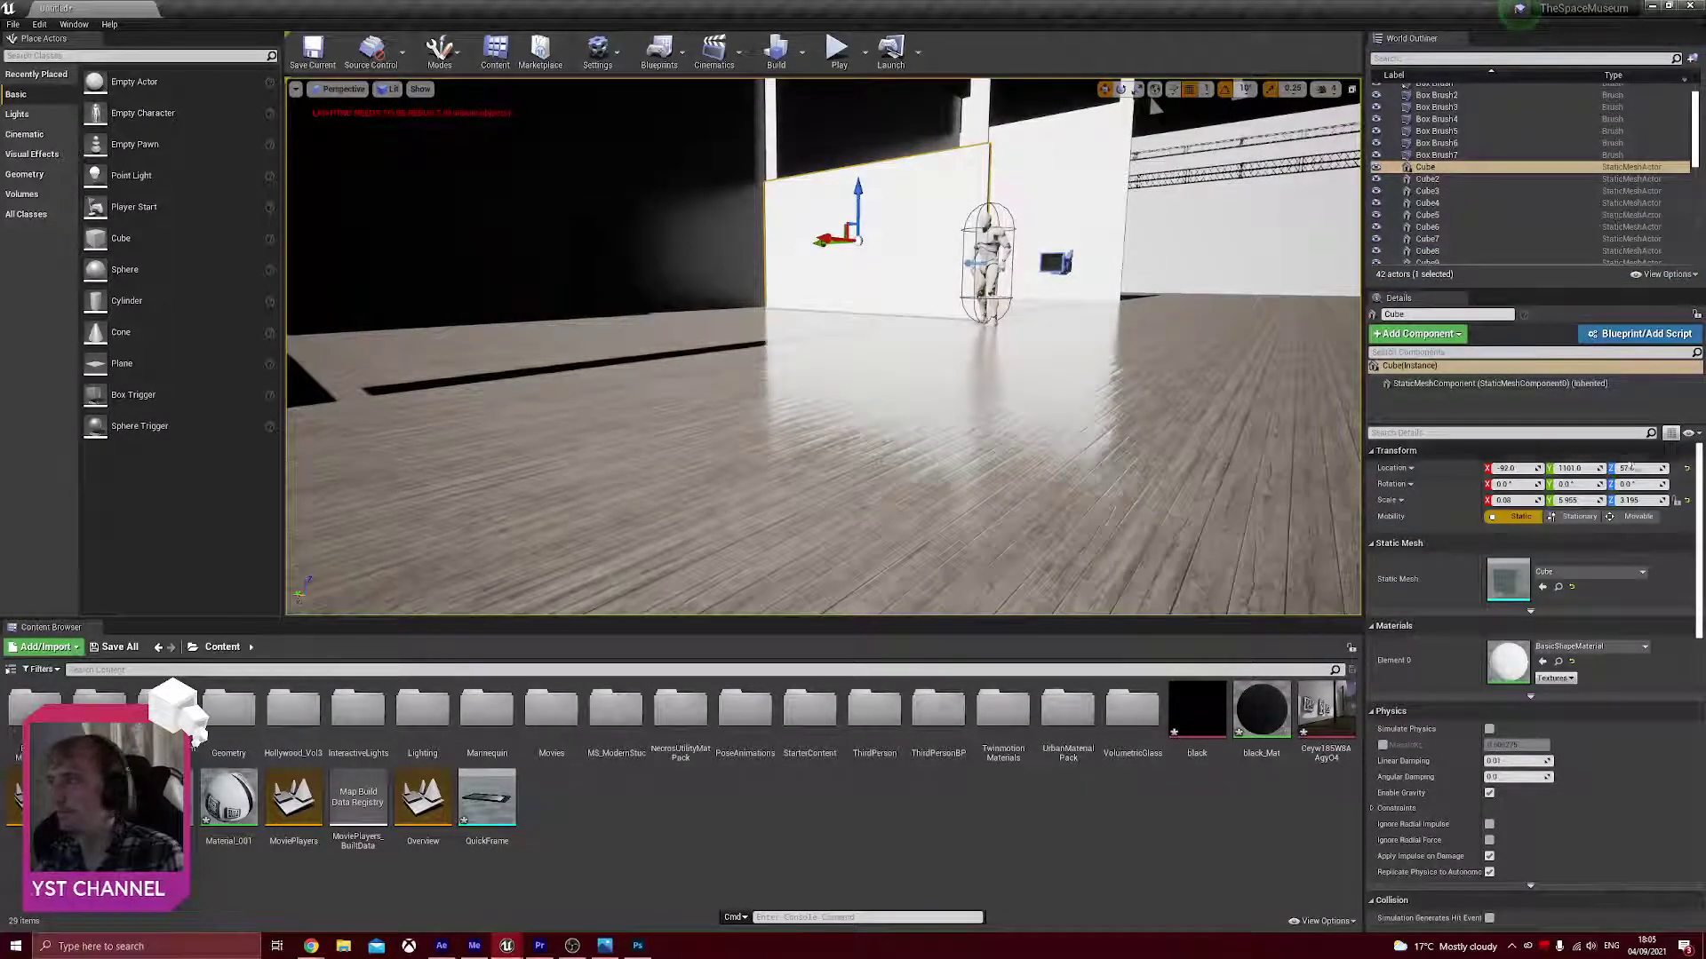
{"action": "left_click_drag", "start_coordinate": [1637, 499], "coordinate": [1676, 499]}
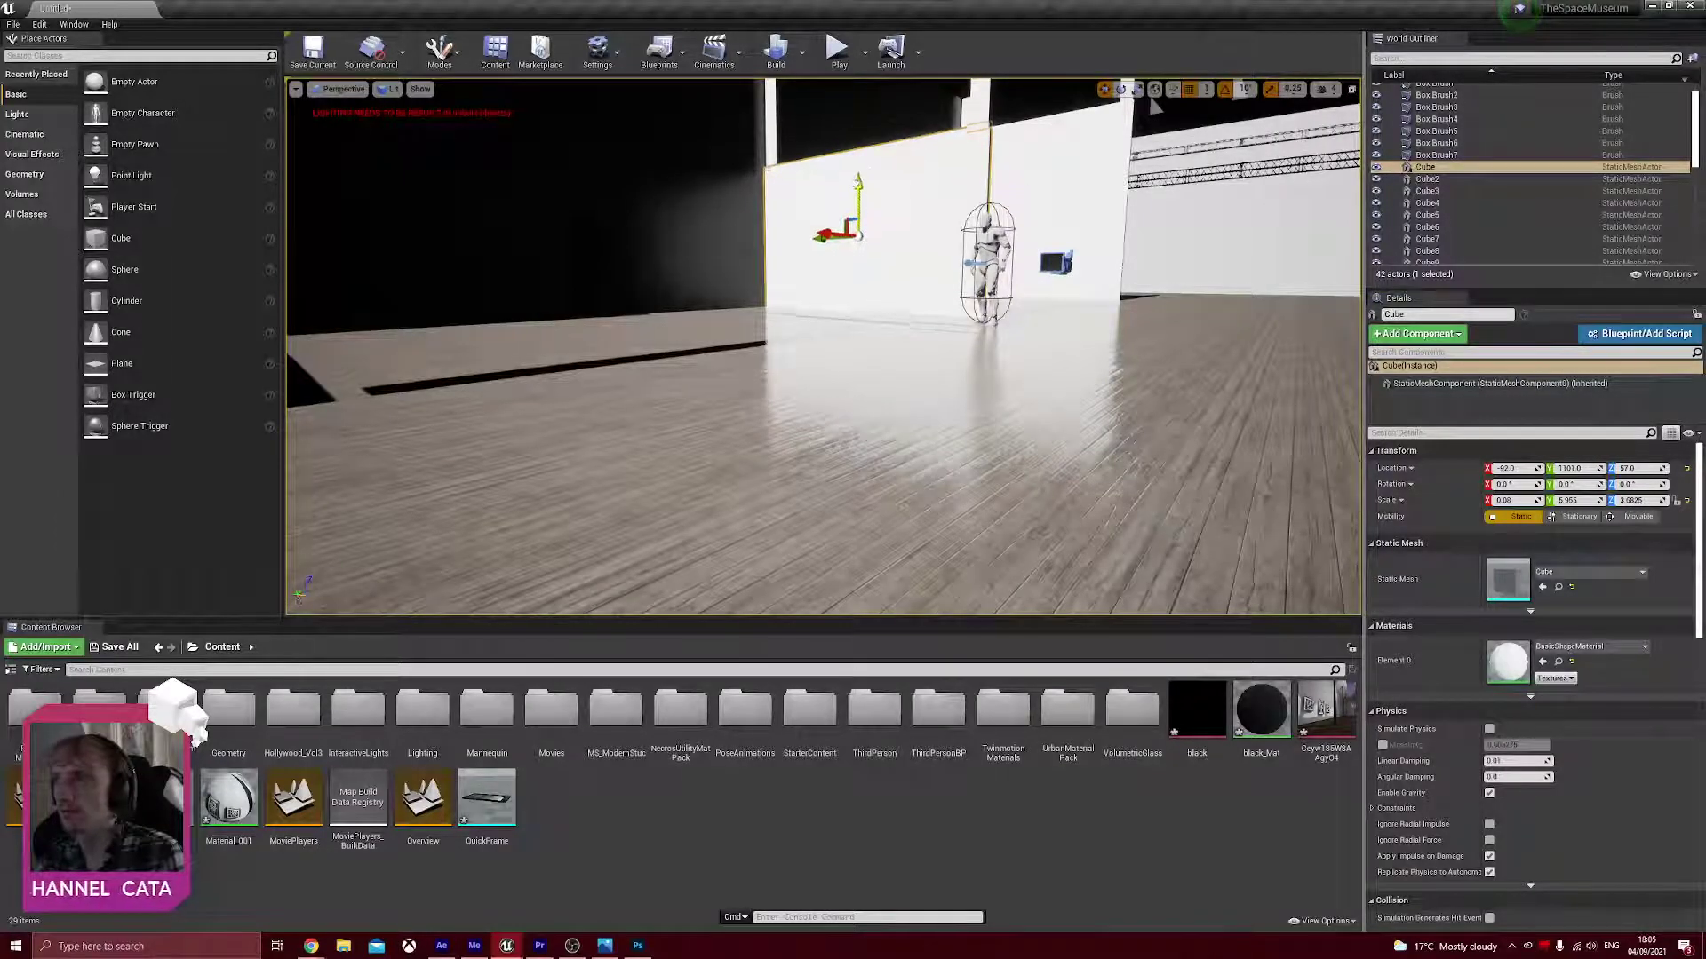
- Playtest the level, running the character past the lowered panel and towards the original one to compare heights, and stop
{"action": "key", "text": "alt+p"}
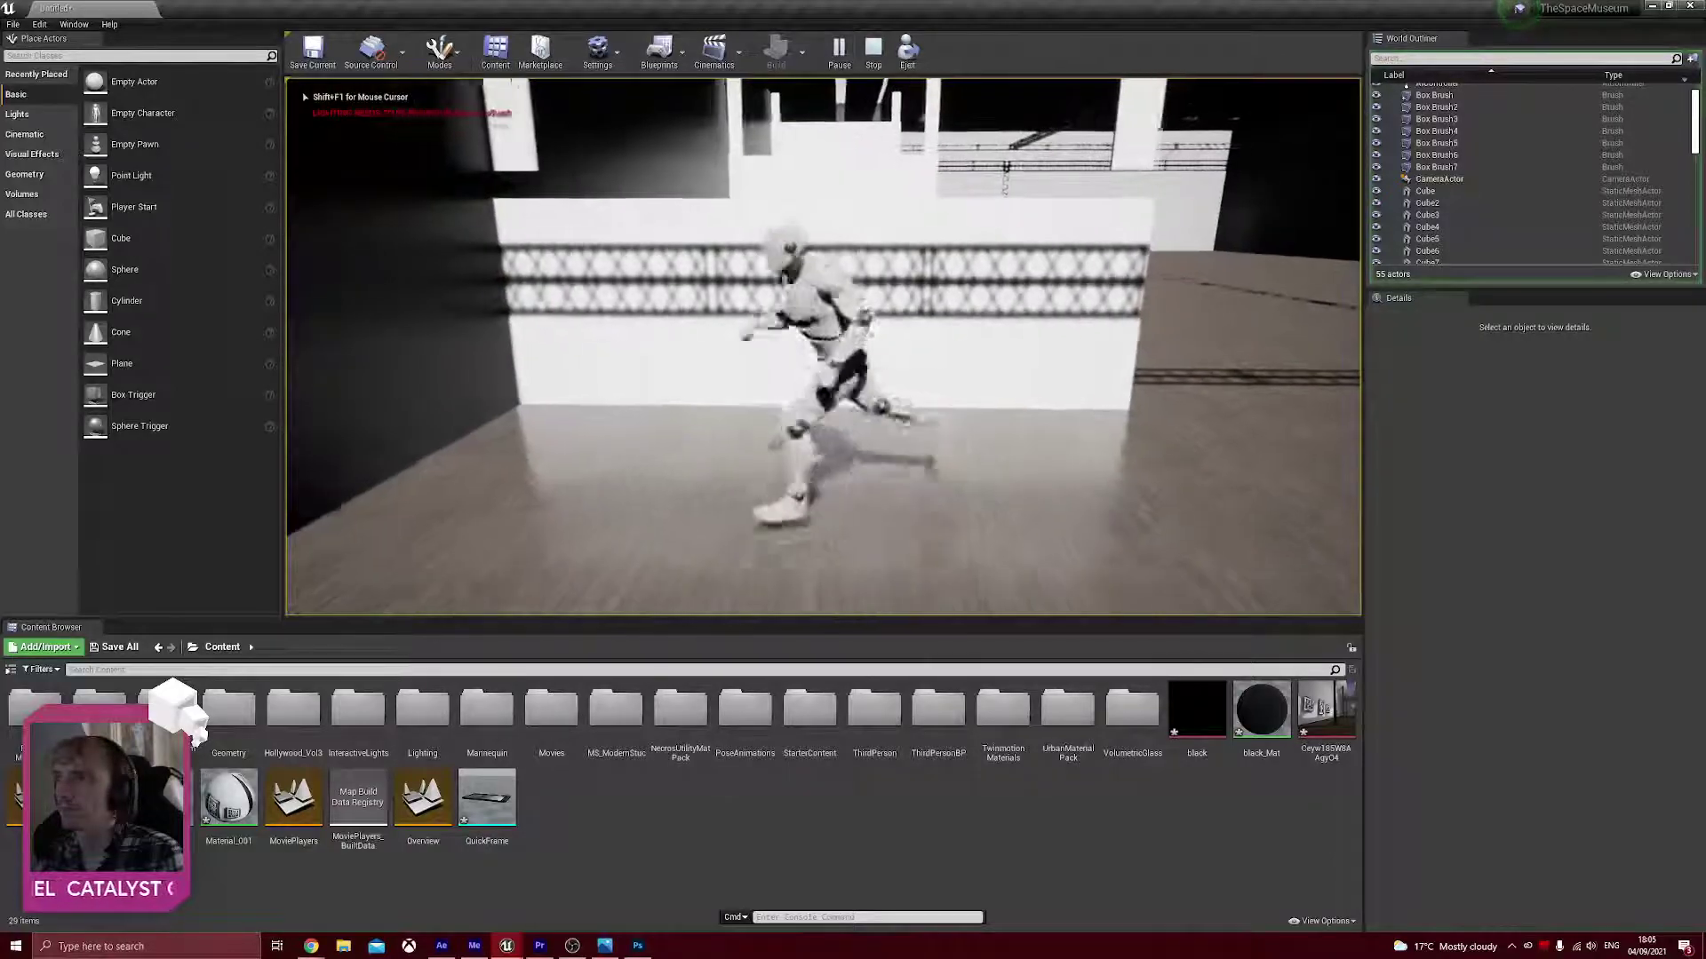
{"action": "key", "text": "s"}
{"action": "key", "text": "w"}
{"action": "key", "text": "d"}
{"action": "key", "text": "d"}
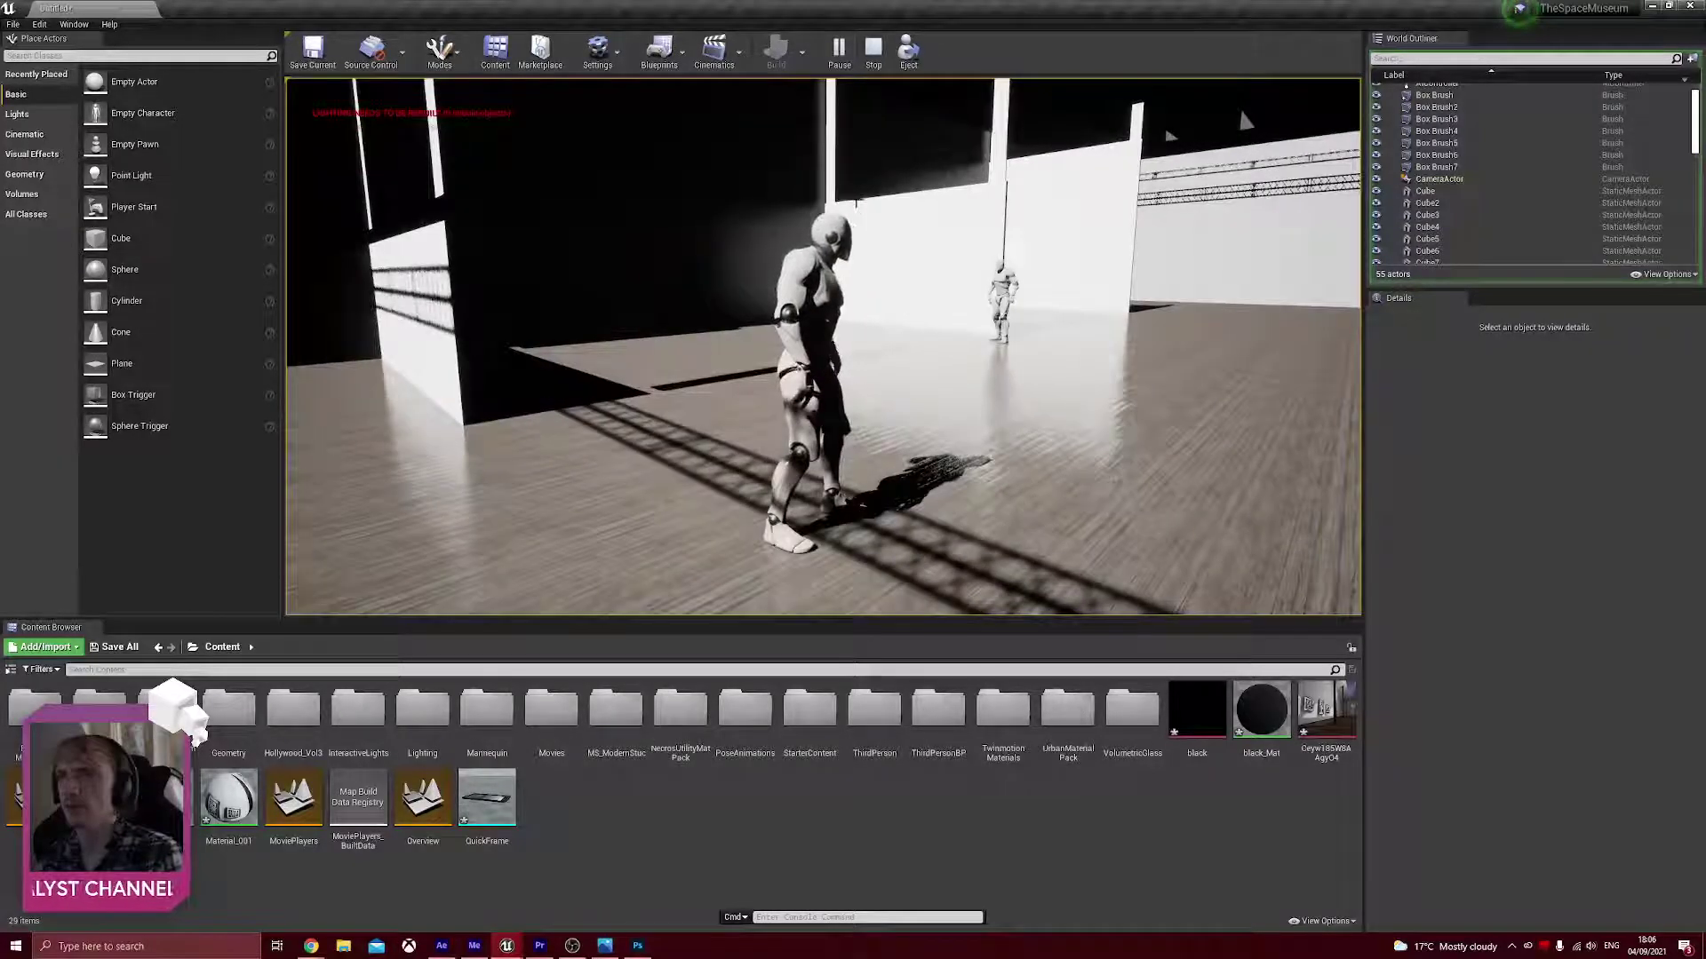
{"action": "key", "text": "Escape"}
- Build the level's lighting, dismiss the message log, and playtest the rebuilt room by running the character across it
{"action": "left_click", "coordinate": [776, 54]}
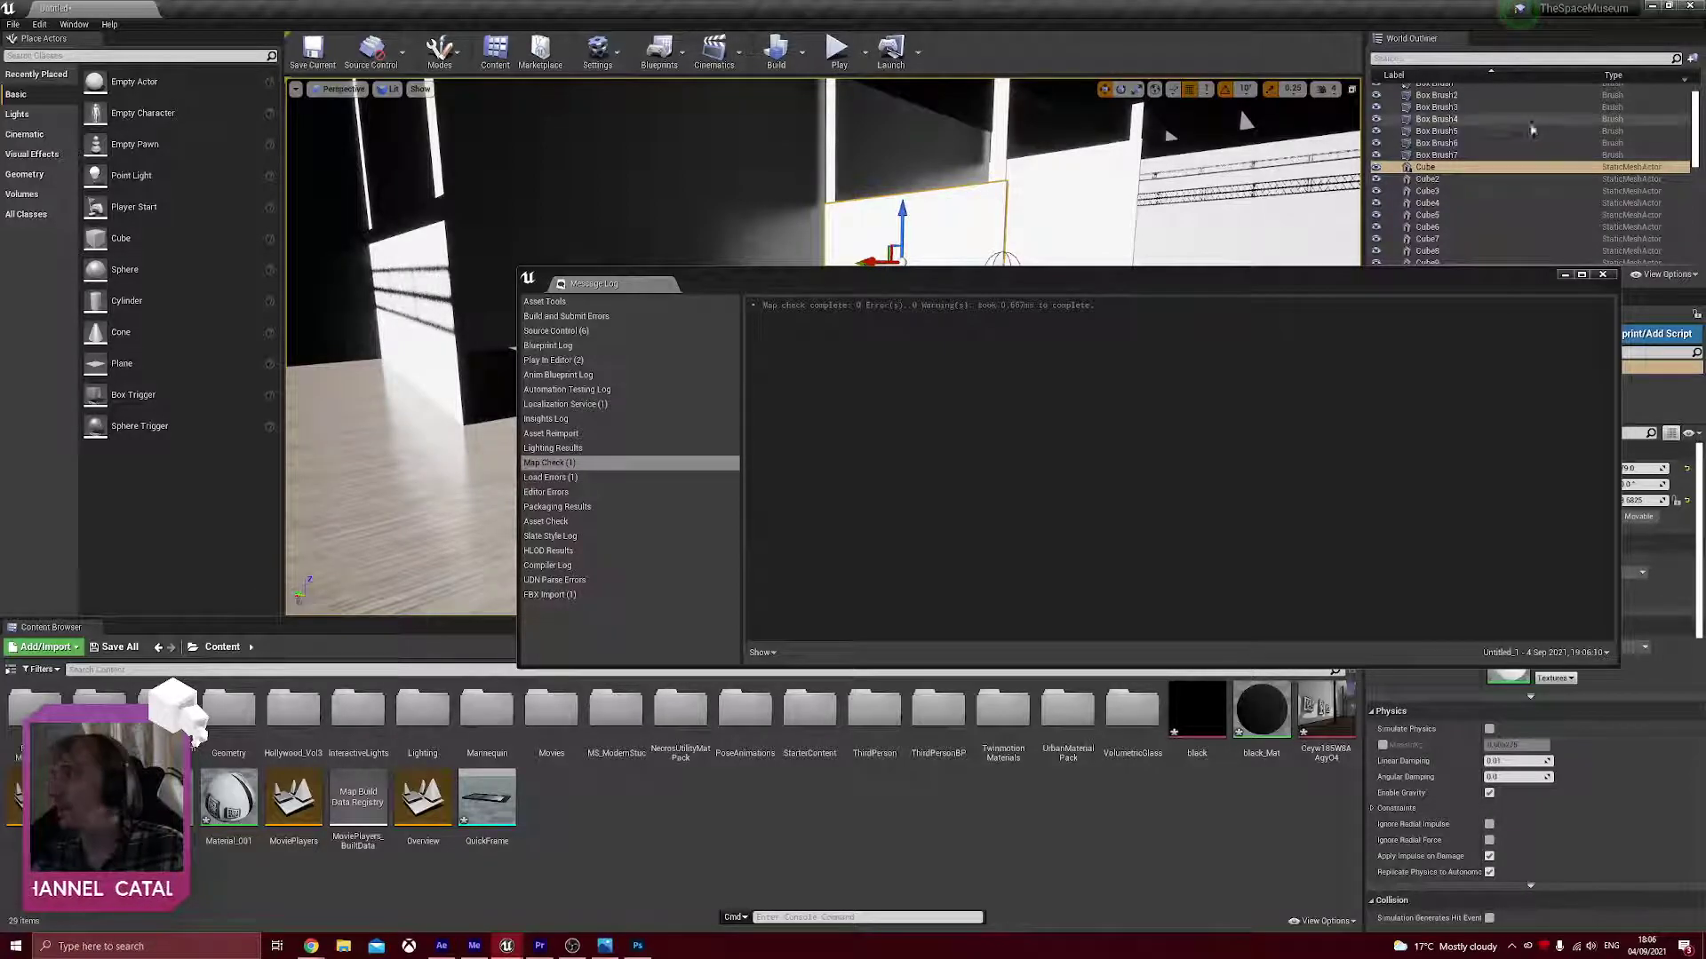
{"action": "left_click", "coordinate": [1604, 275]}
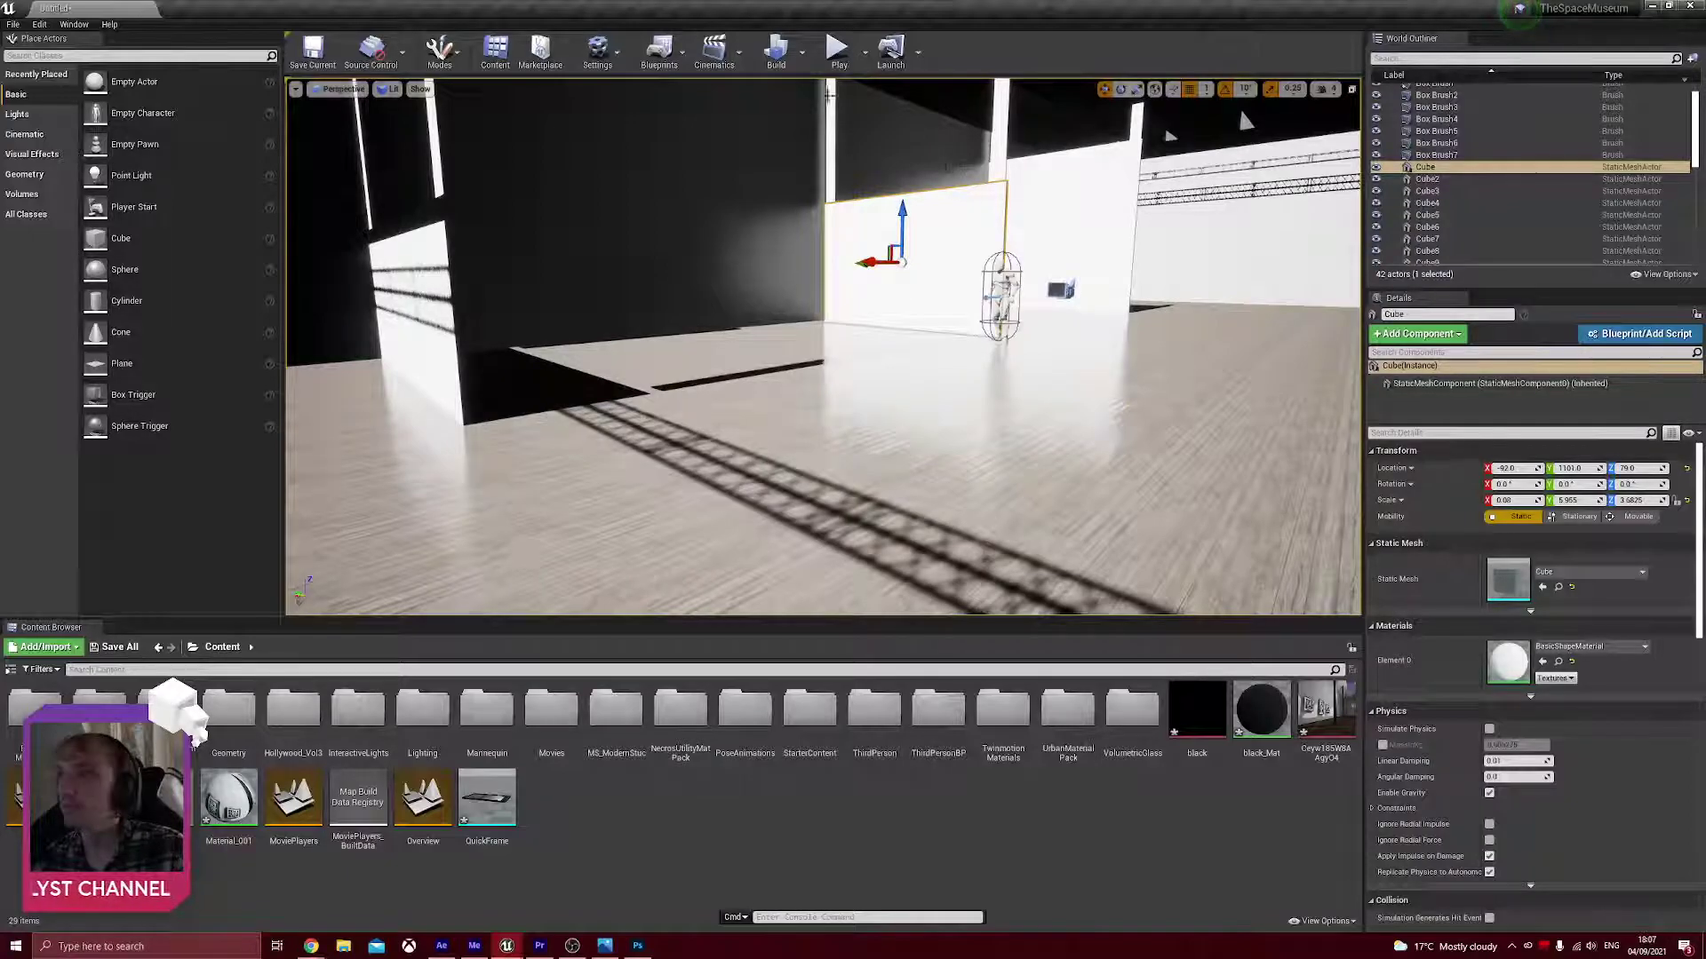
{"action": "left_click", "coordinate": [837, 49]}
{"action": "key", "text": "w"}
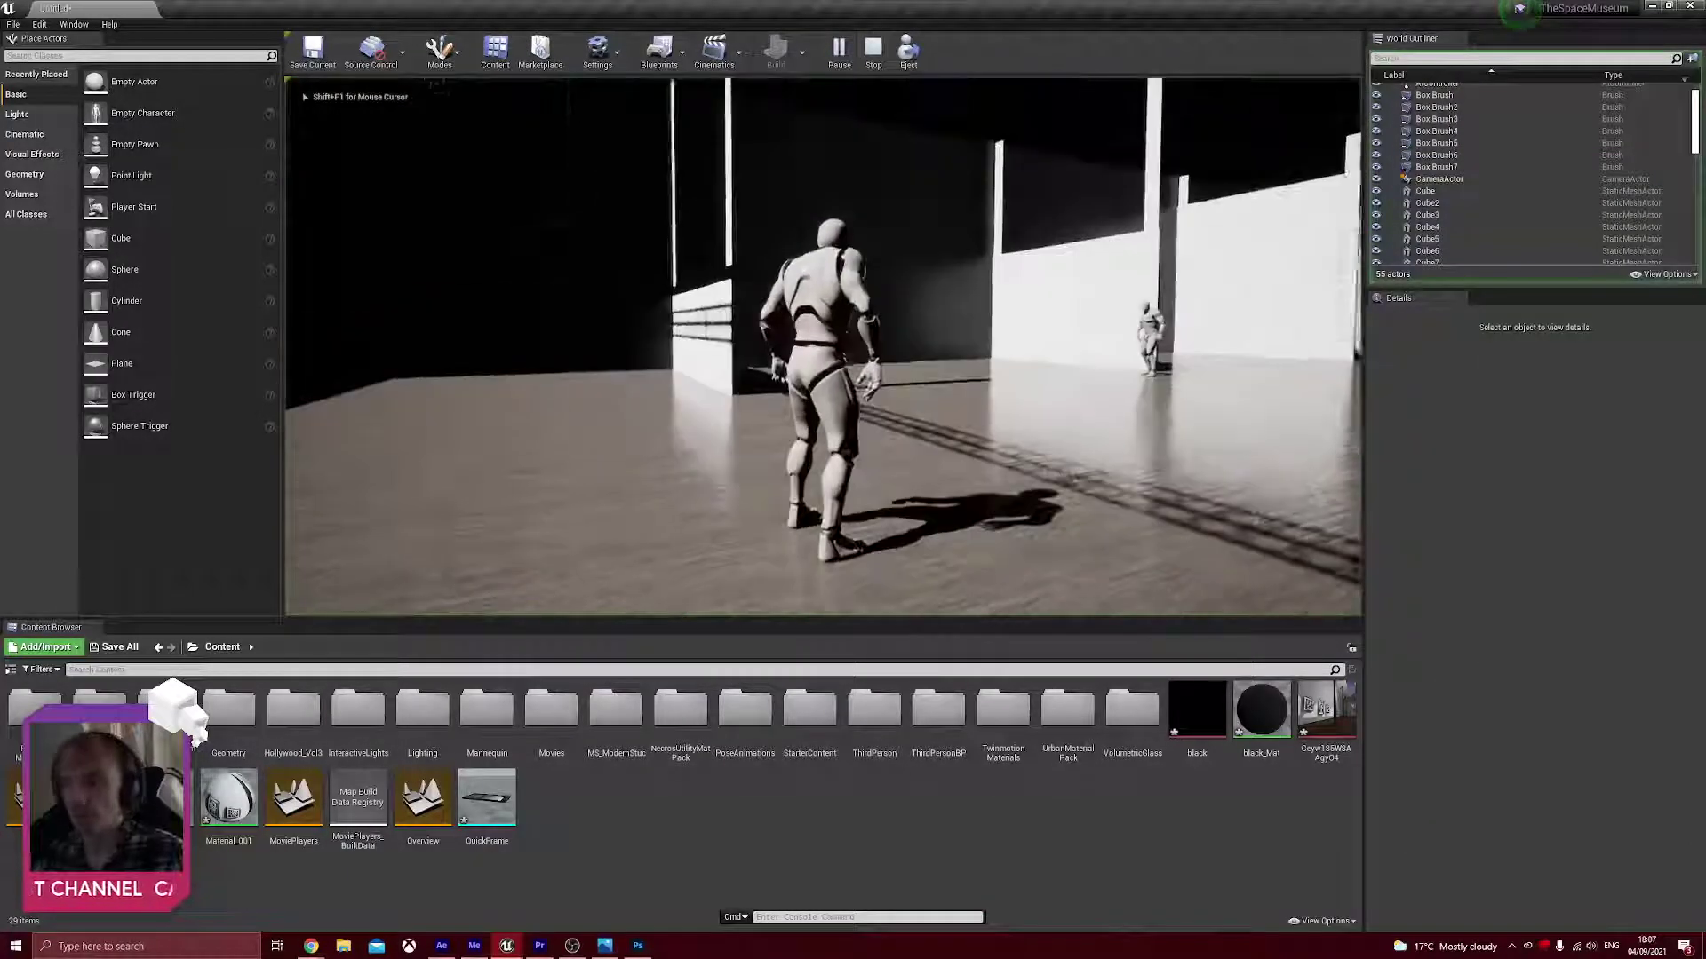
{"action": "key", "text": "w"}
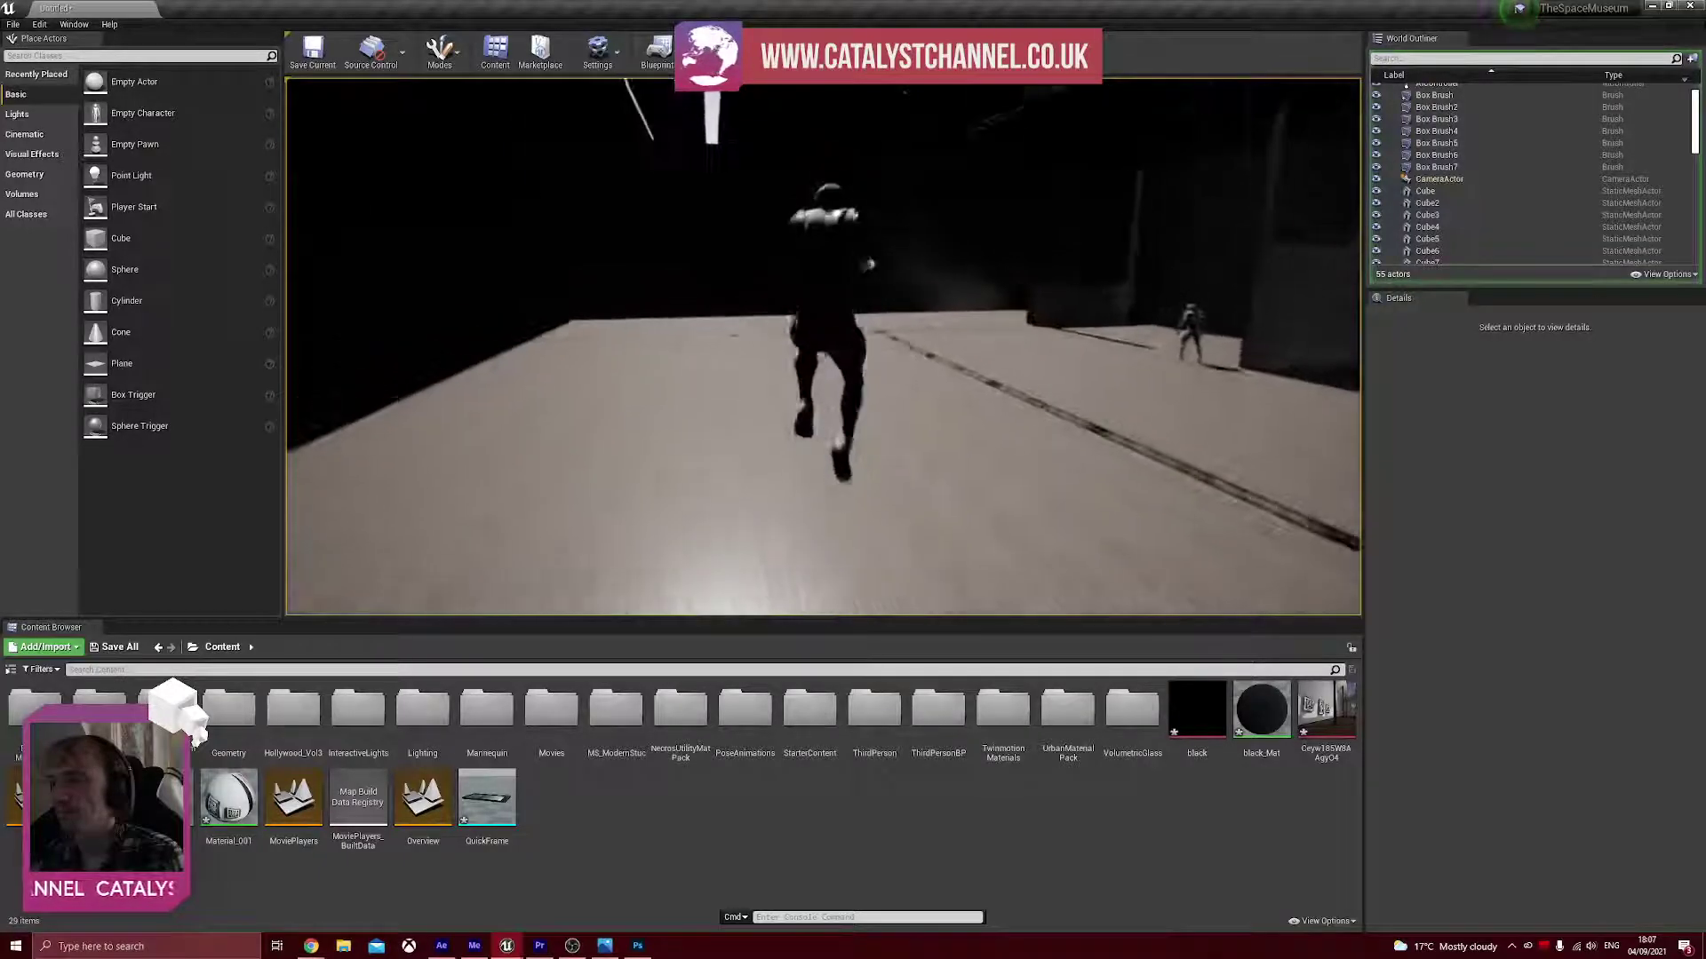
{"action": "key", "text": "Escape"}
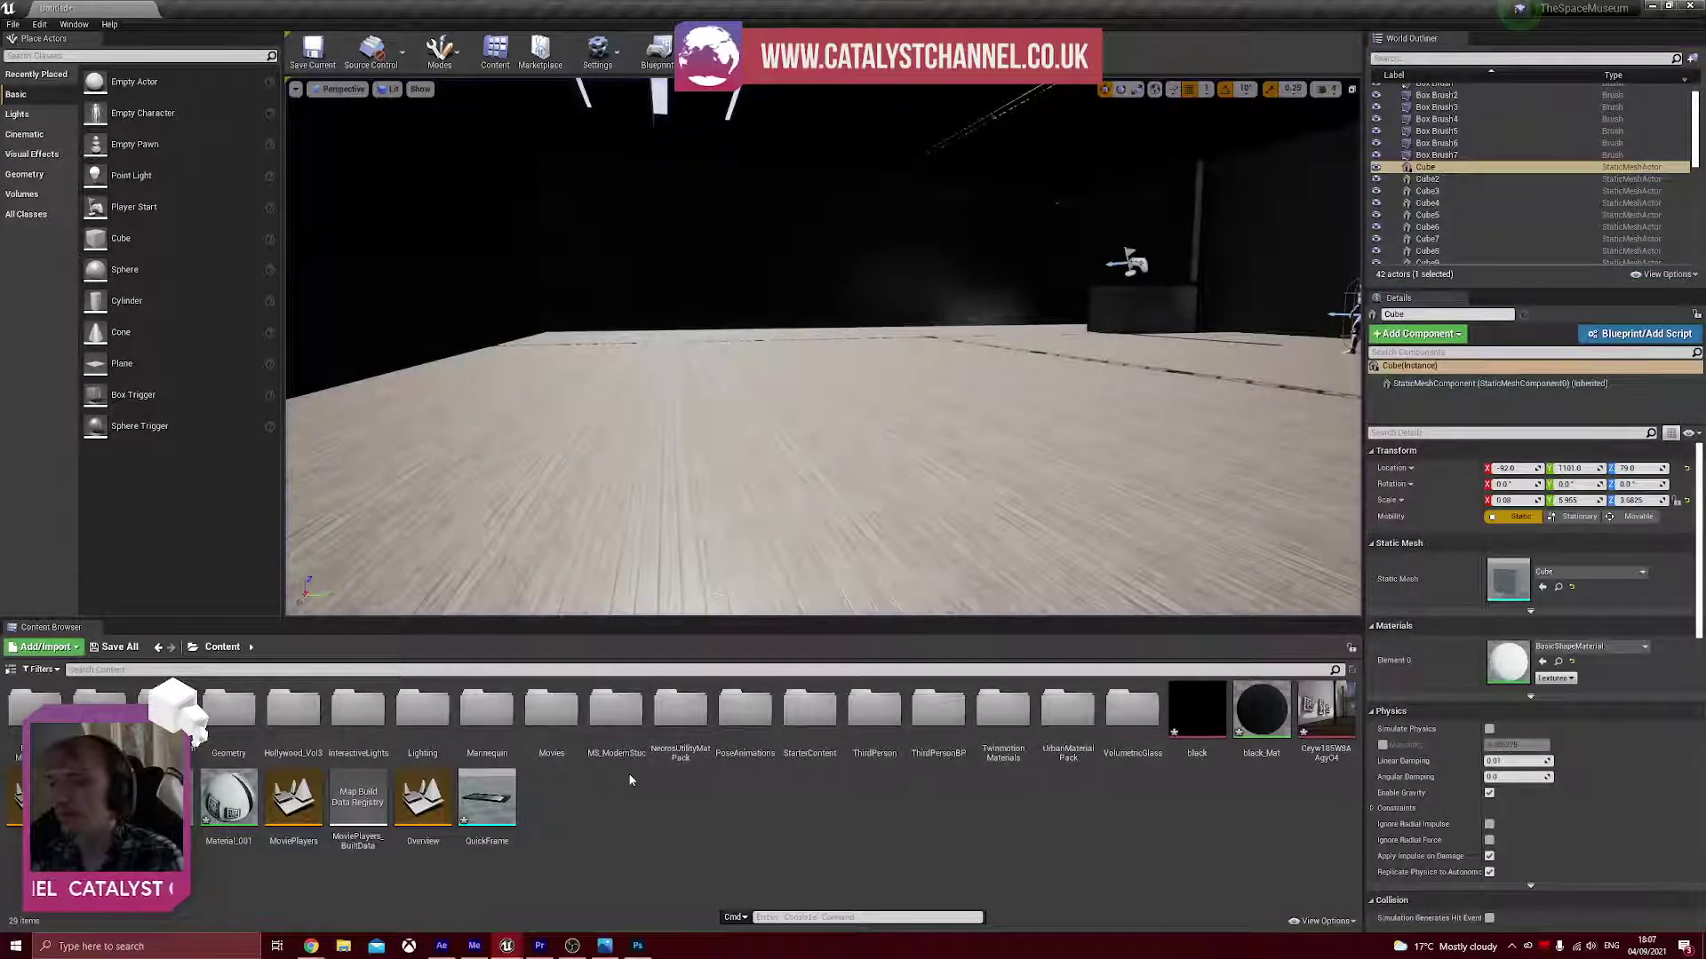
- Place the QuickFrame mesh by the lowered panel, scale it uniformly to 0.25, and rotate it upright with X -90° and Z 90°
{"action": "right_click_drag", "start_coordinate": [747, 499], "coordinate": [684, 440]}
{"action": "left_click_drag", "start_coordinate": [487, 799], "coordinate": [826, 424]}
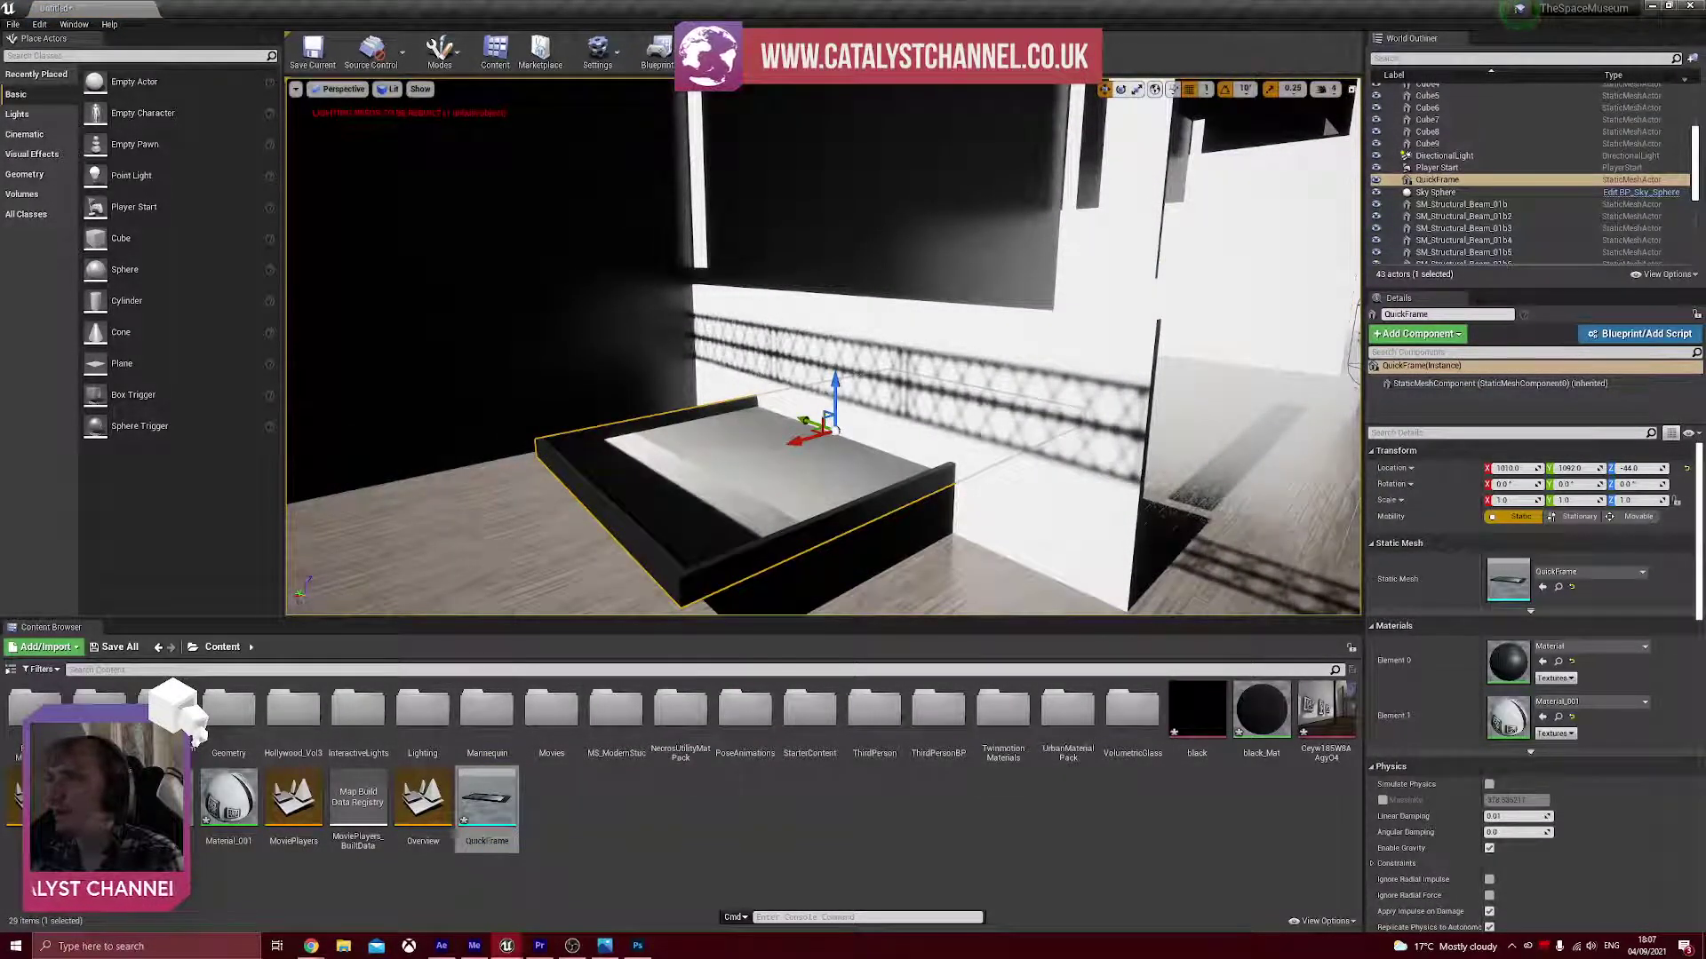
{"action": "left_click", "coordinate": [1137, 90]}
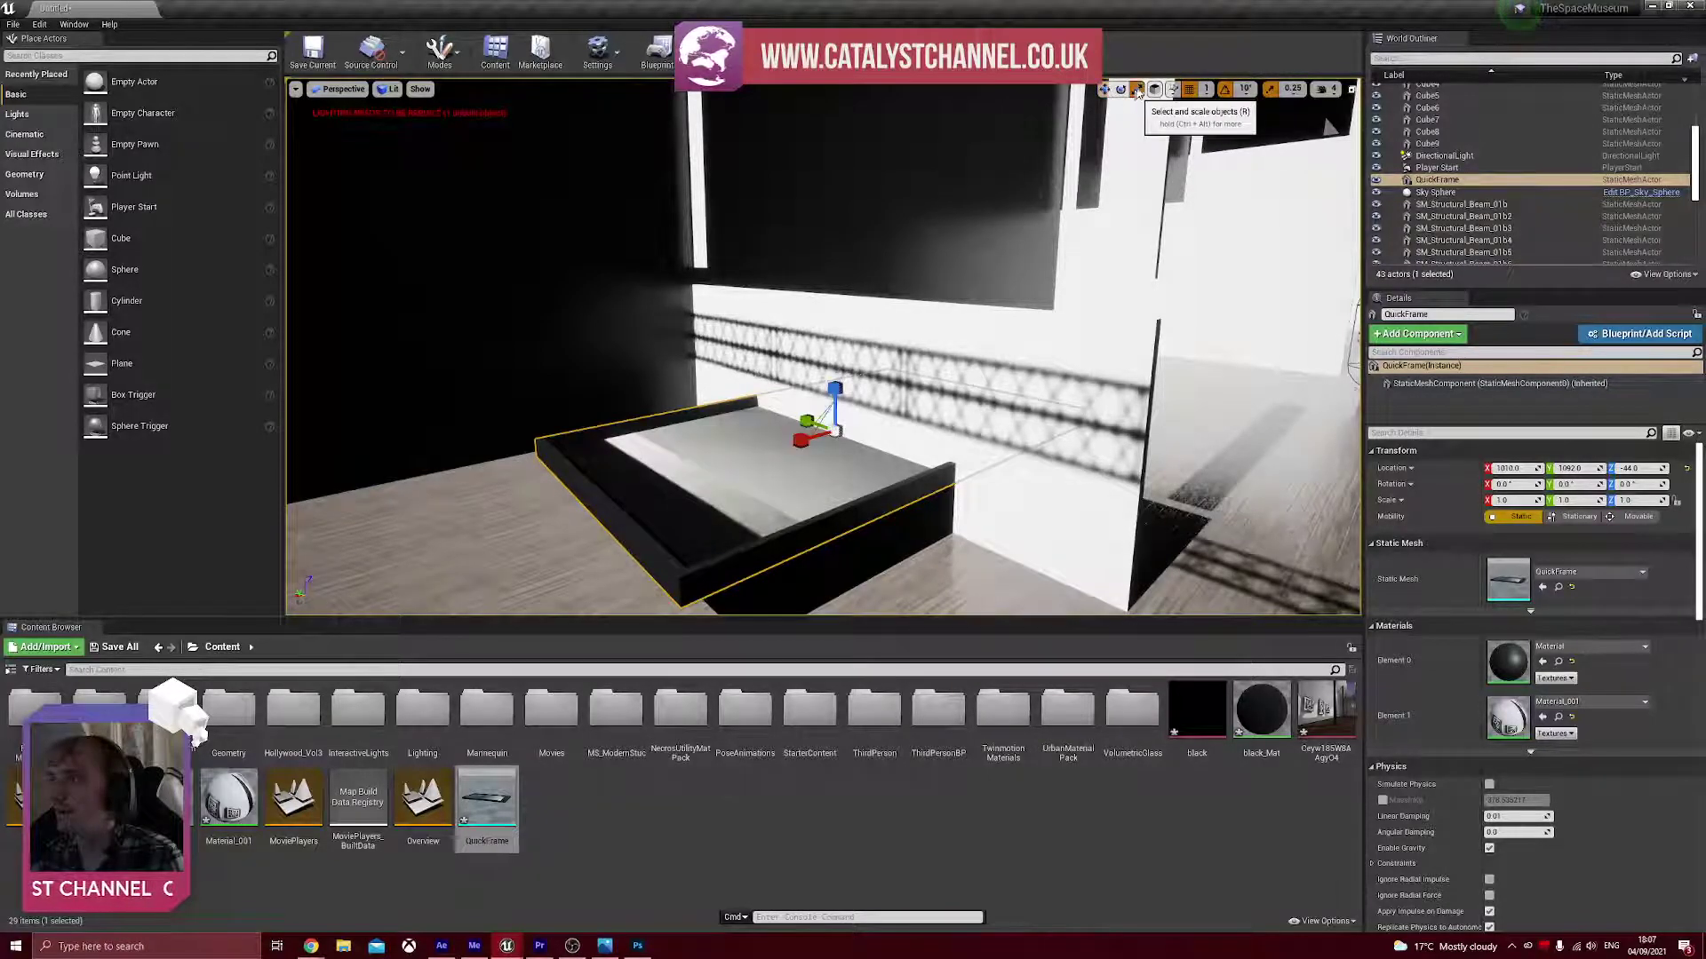
{"action": "mouse_move", "coordinate": [840, 437]}
{"action": "left_mouse_down"}
{"action": "mouse_move", "coordinate": [880, 417]}
{"action": "mouse_move", "coordinate": [816, 449]}
{"action": "mouse_move", "coordinate": [853, 449]}
{"action": "mouse_move", "coordinate": [865, 481]}
{"action": "mouse_move", "coordinate": [861, 462]}
{"action": "mouse_move", "coordinate": [835, 461]}
{"action": "left_mouse_up"}
{"action": "left_click", "coordinate": [1120, 90]}
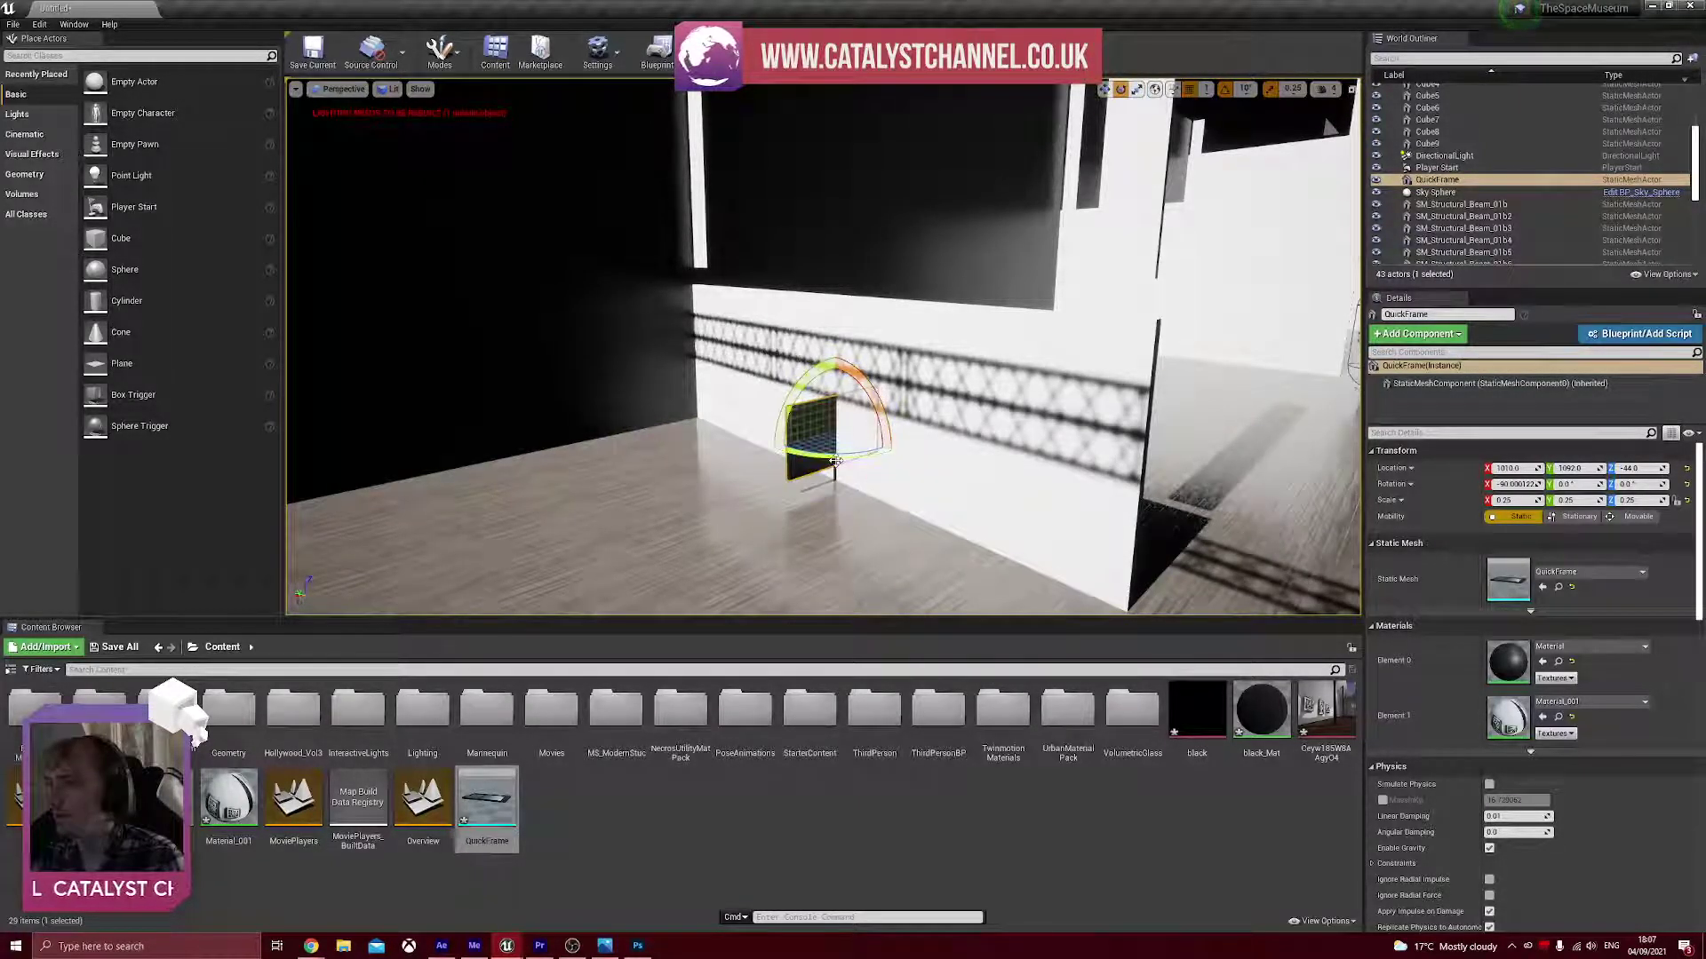
{"action": "left_click", "coordinate": [1104, 90]}
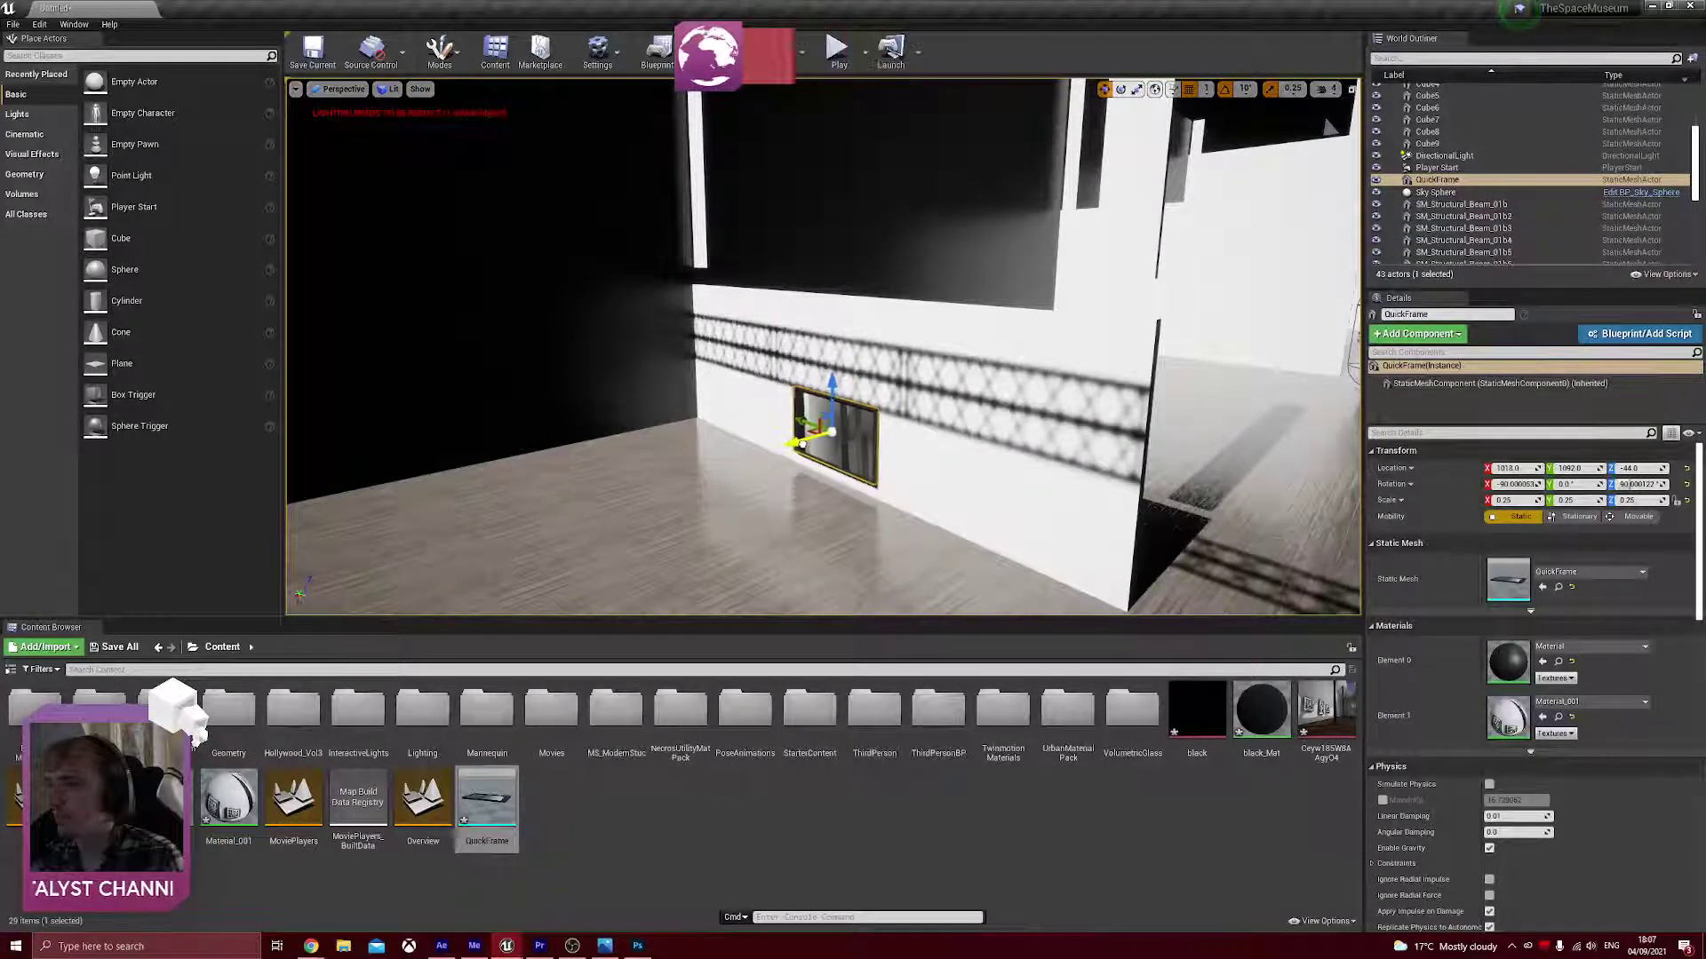
- Position the picture frame against the lowered panel at about X 1012, Y 887 and Z -13
{"action": "left_click_drag", "start_coordinate": [805, 443], "coordinate": [804, 444]}
{"action": "left_click_drag", "start_coordinate": [828, 384], "coordinate": [1011, 410]}
{"action": "right_click_drag", "start_coordinate": [1011, 409], "coordinate": [1093, 453]}
{"action": "right_click_drag", "start_coordinate": [960, 255], "coordinate": [1022, 252]}
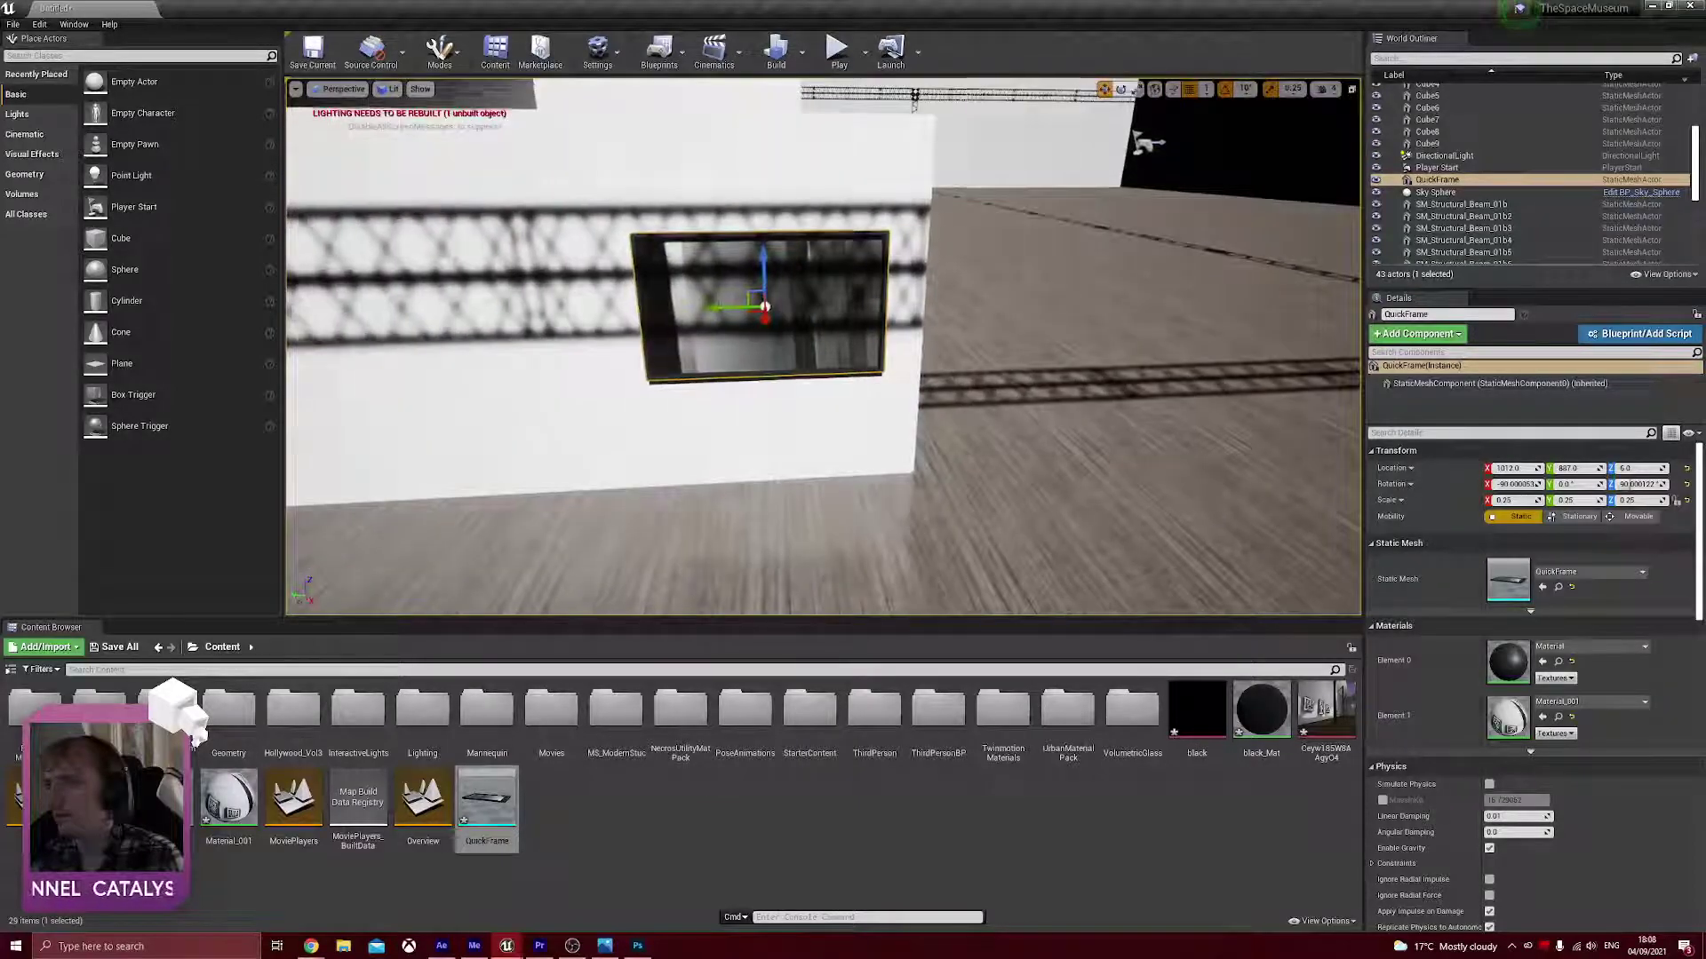
{"action": "scroll", "coordinate": [961, 256], "scroll_direction": "up", "scroll_amount": 5}
{"action": "scroll", "coordinate": [960, 255], "scroll_direction": "down", "scroll_amount": 4}
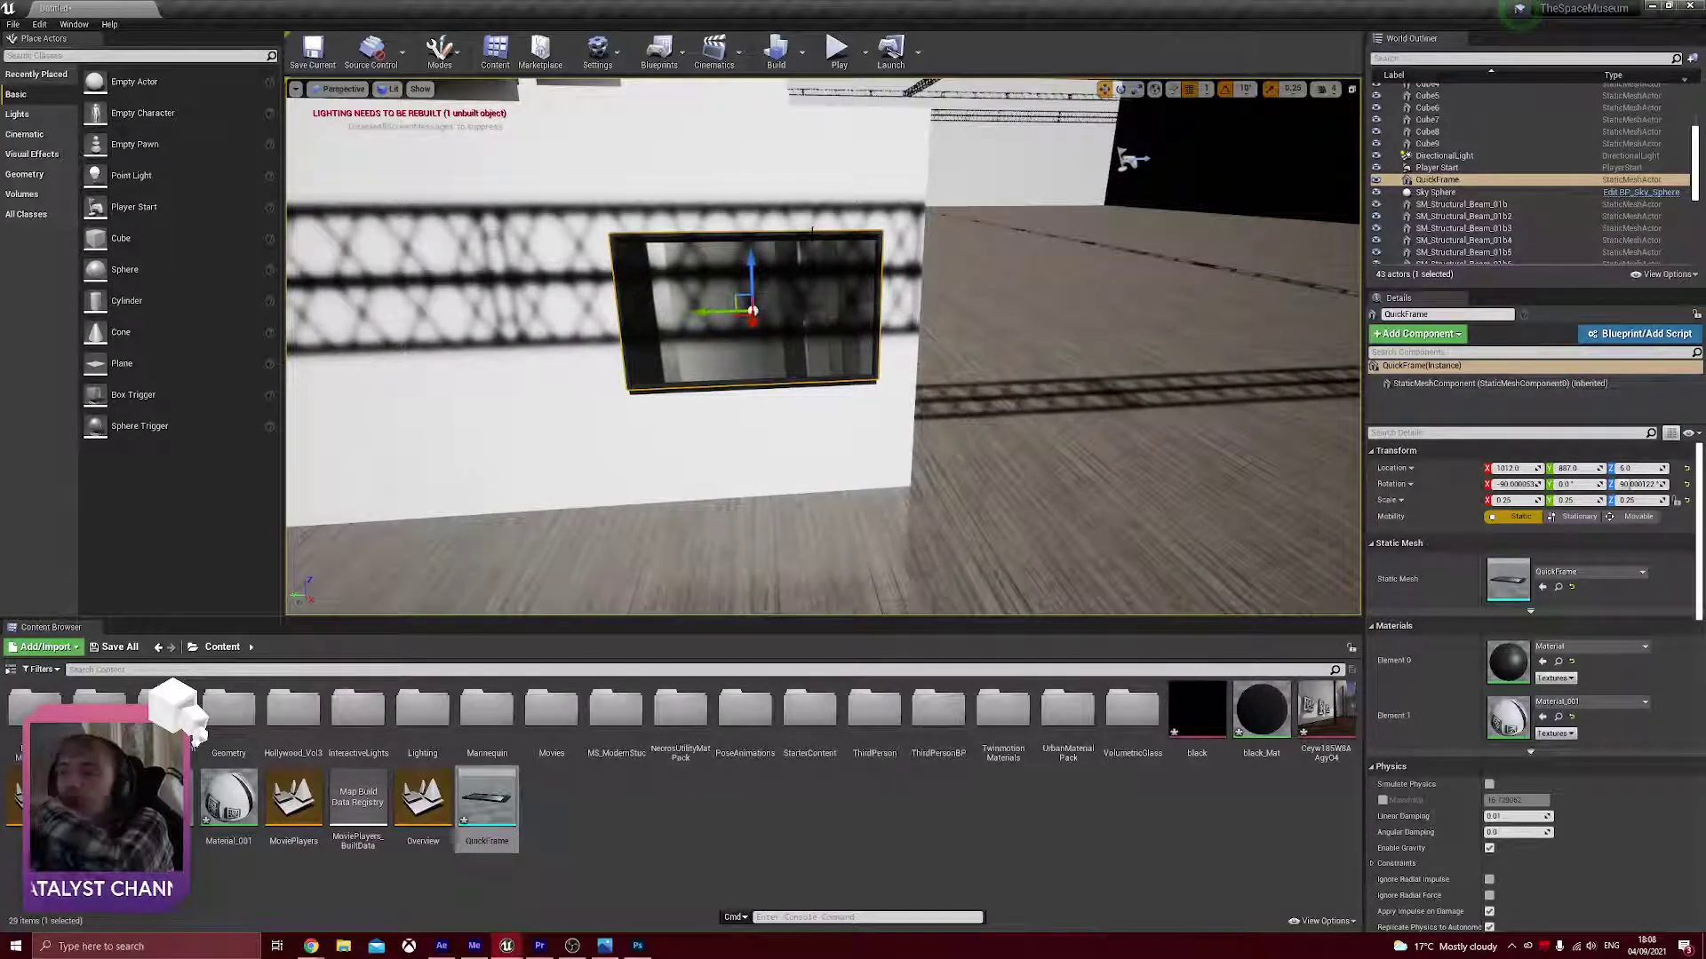
{"action": "right_click_drag", "start_coordinate": [1091, 276], "coordinate": [1094, 177]}
{"action": "key", "text": "f"}
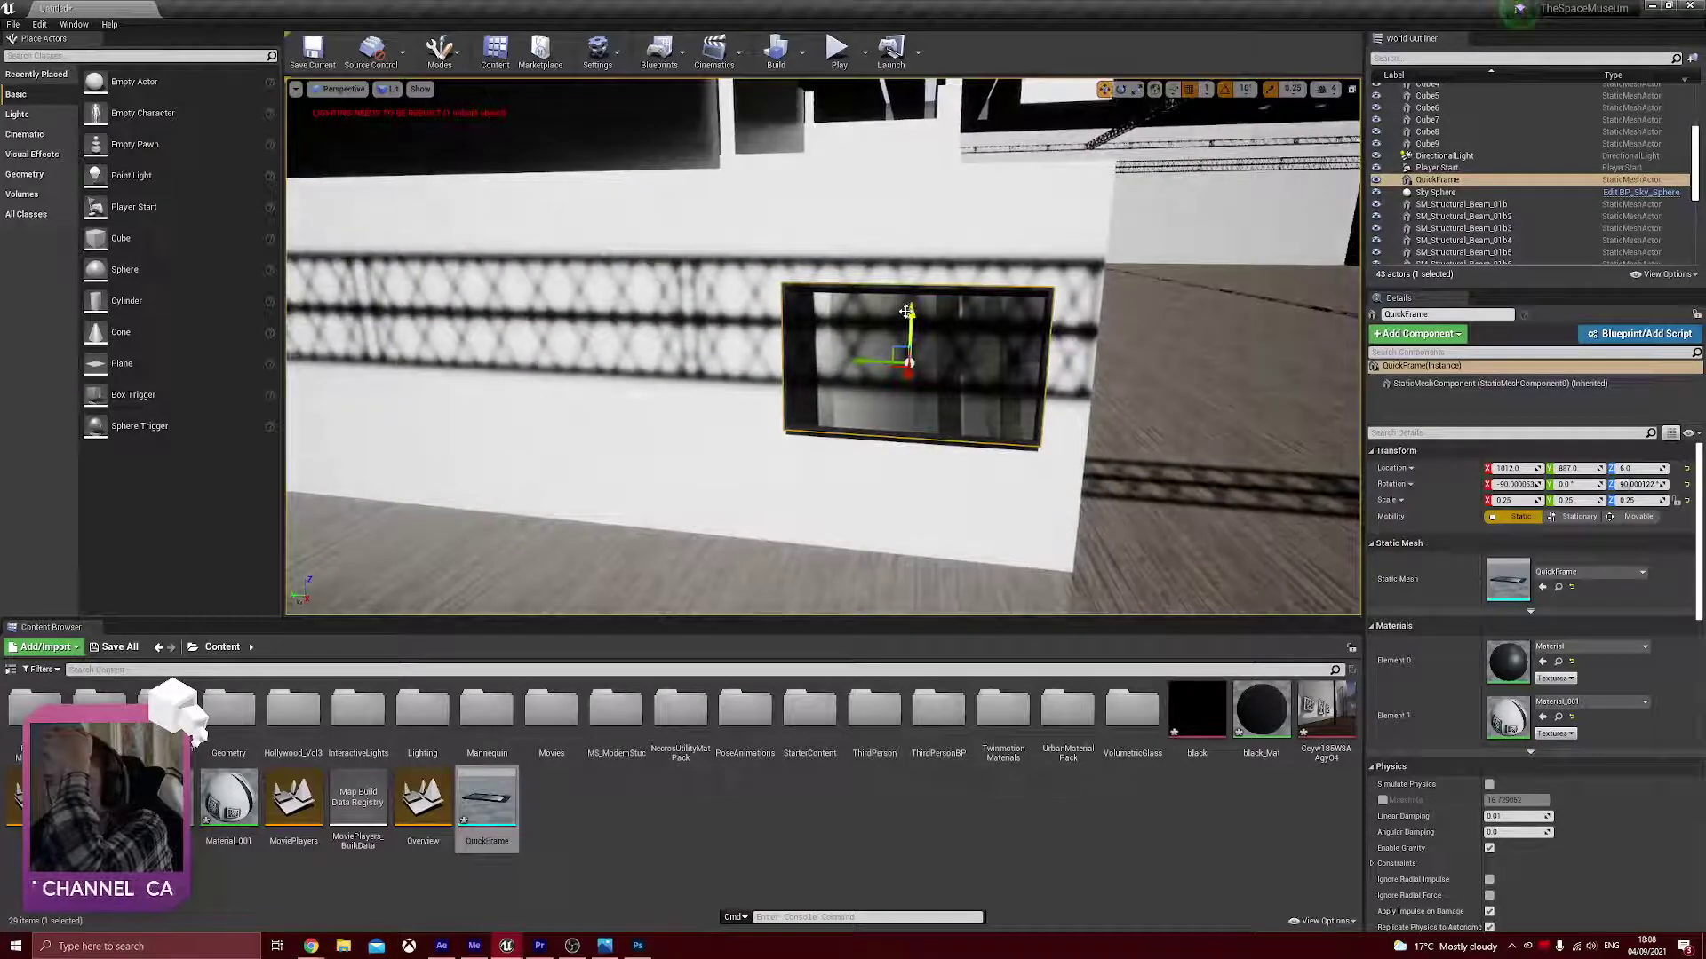
{"action": "left_click_drag", "start_coordinate": [906, 311], "coordinate": [915, 355]}
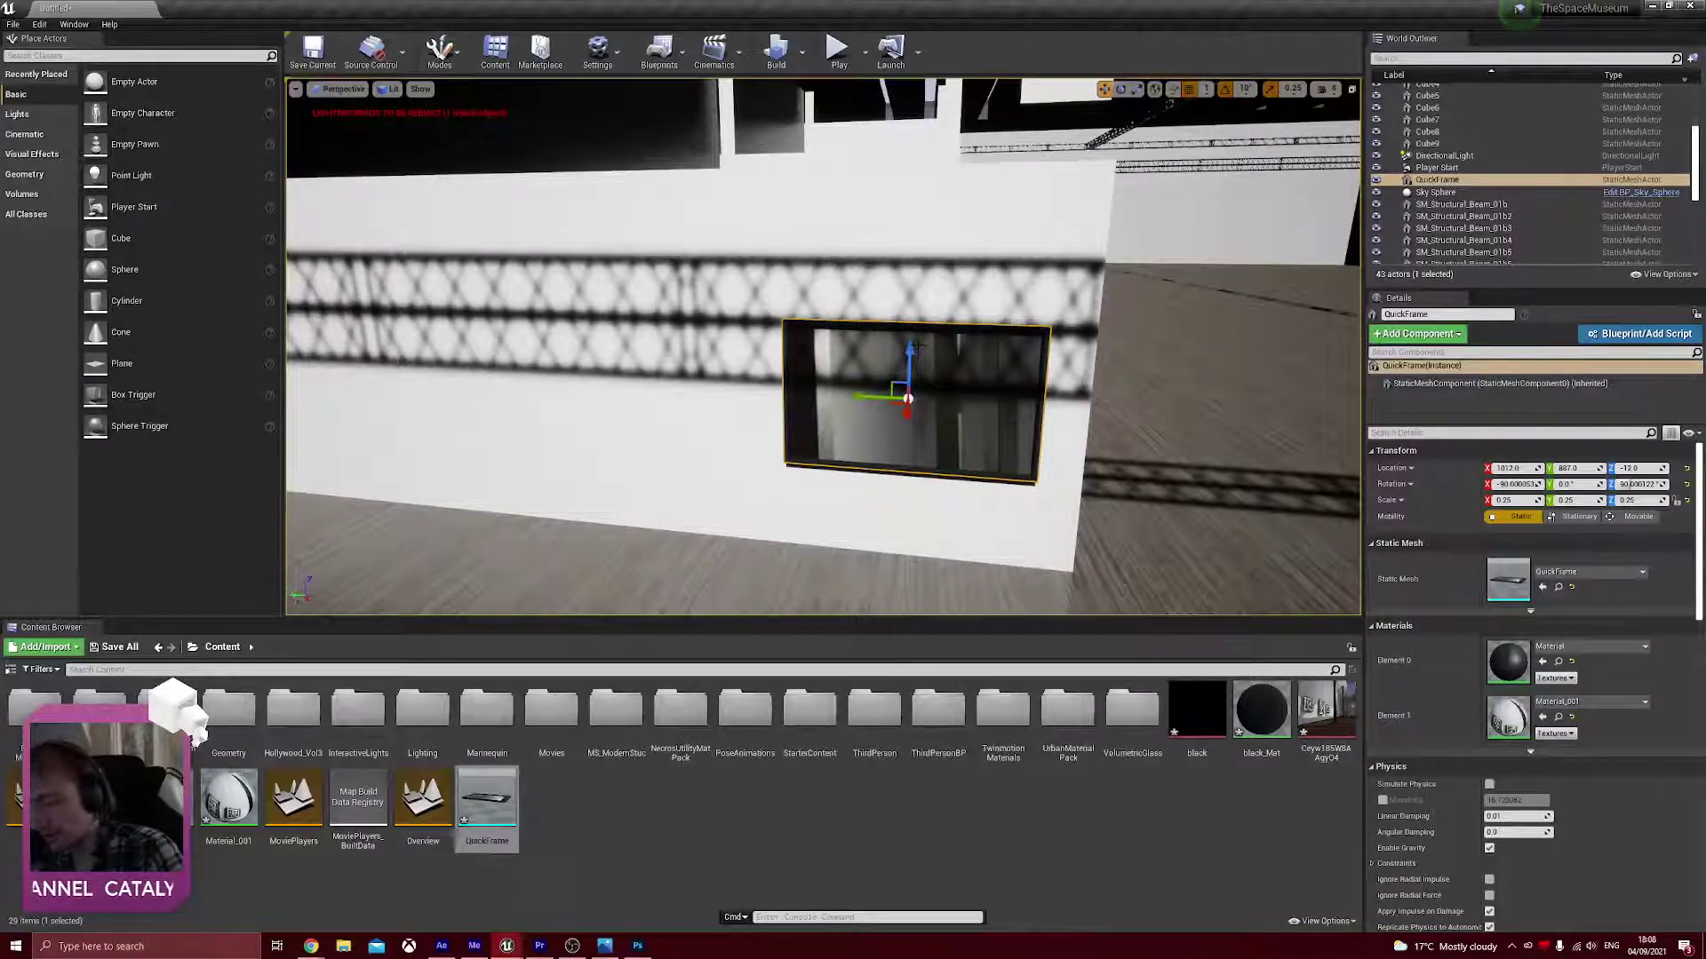
{"action": "key", "text": "Delete"}
{"action": "right_click_drag", "start_coordinate": [965, 379], "coordinate": [971, 392]}
{"action": "key", "text": "ctrl+z"}
- Move the picture frame across to the original panel at about X -84 and raise it to about Z 70
{"action": "left_click_drag", "start_coordinate": [702, 469], "coordinate": [1233, 325]}
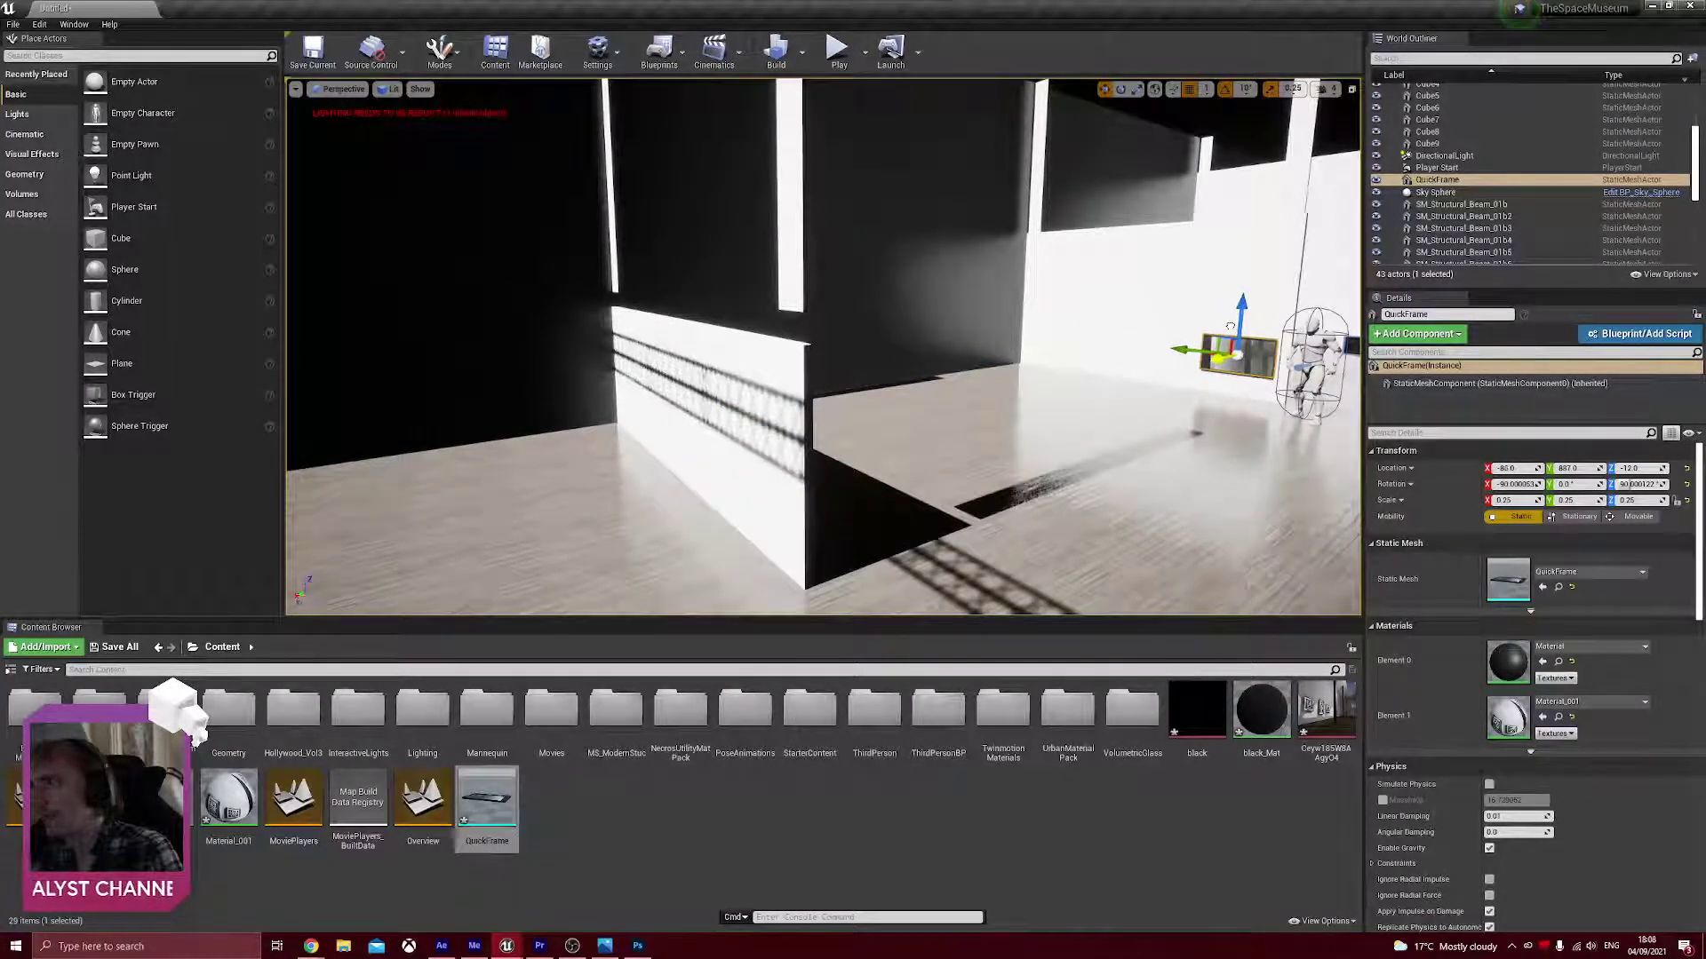
{"action": "left_click_drag", "start_coordinate": [1230, 324], "coordinate": [1229, 323]}
{"action": "right_click_drag", "start_coordinate": [1229, 323], "coordinate": [1229, 323]}
{"action": "key", "text": "w"}
{"action": "right_click_drag", "start_coordinate": [959, 300], "coordinate": [960, 301]}
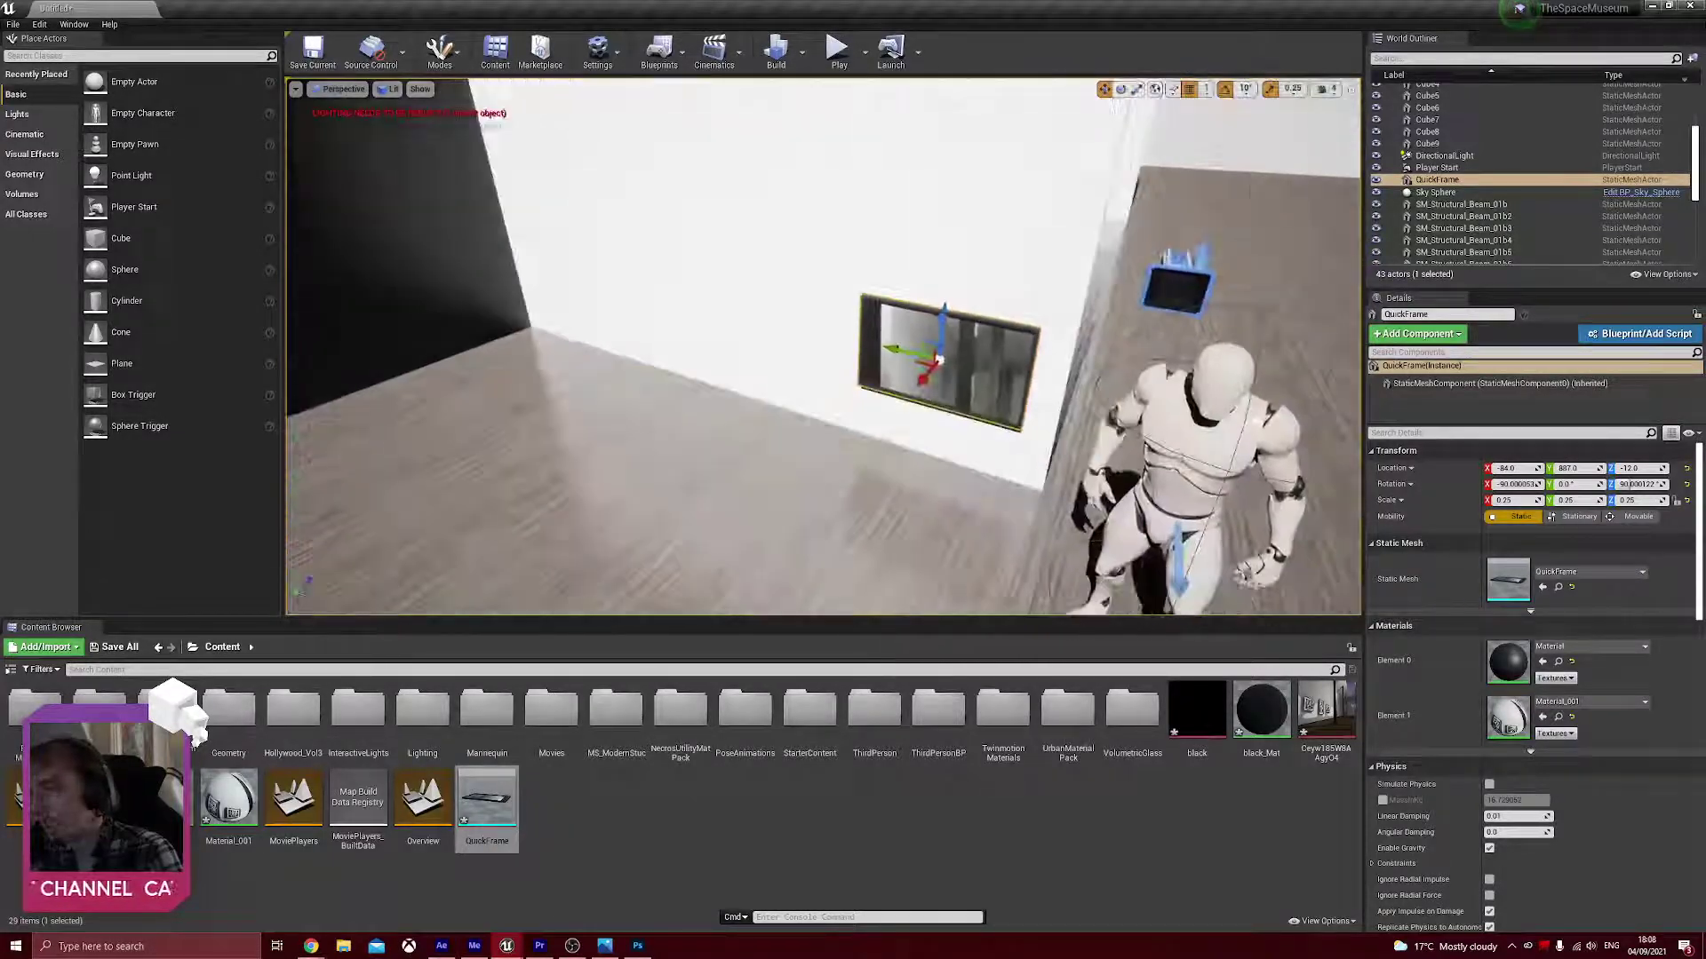
{"action": "left_click_drag", "start_coordinate": [946, 318], "coordinate": [945, 191]}
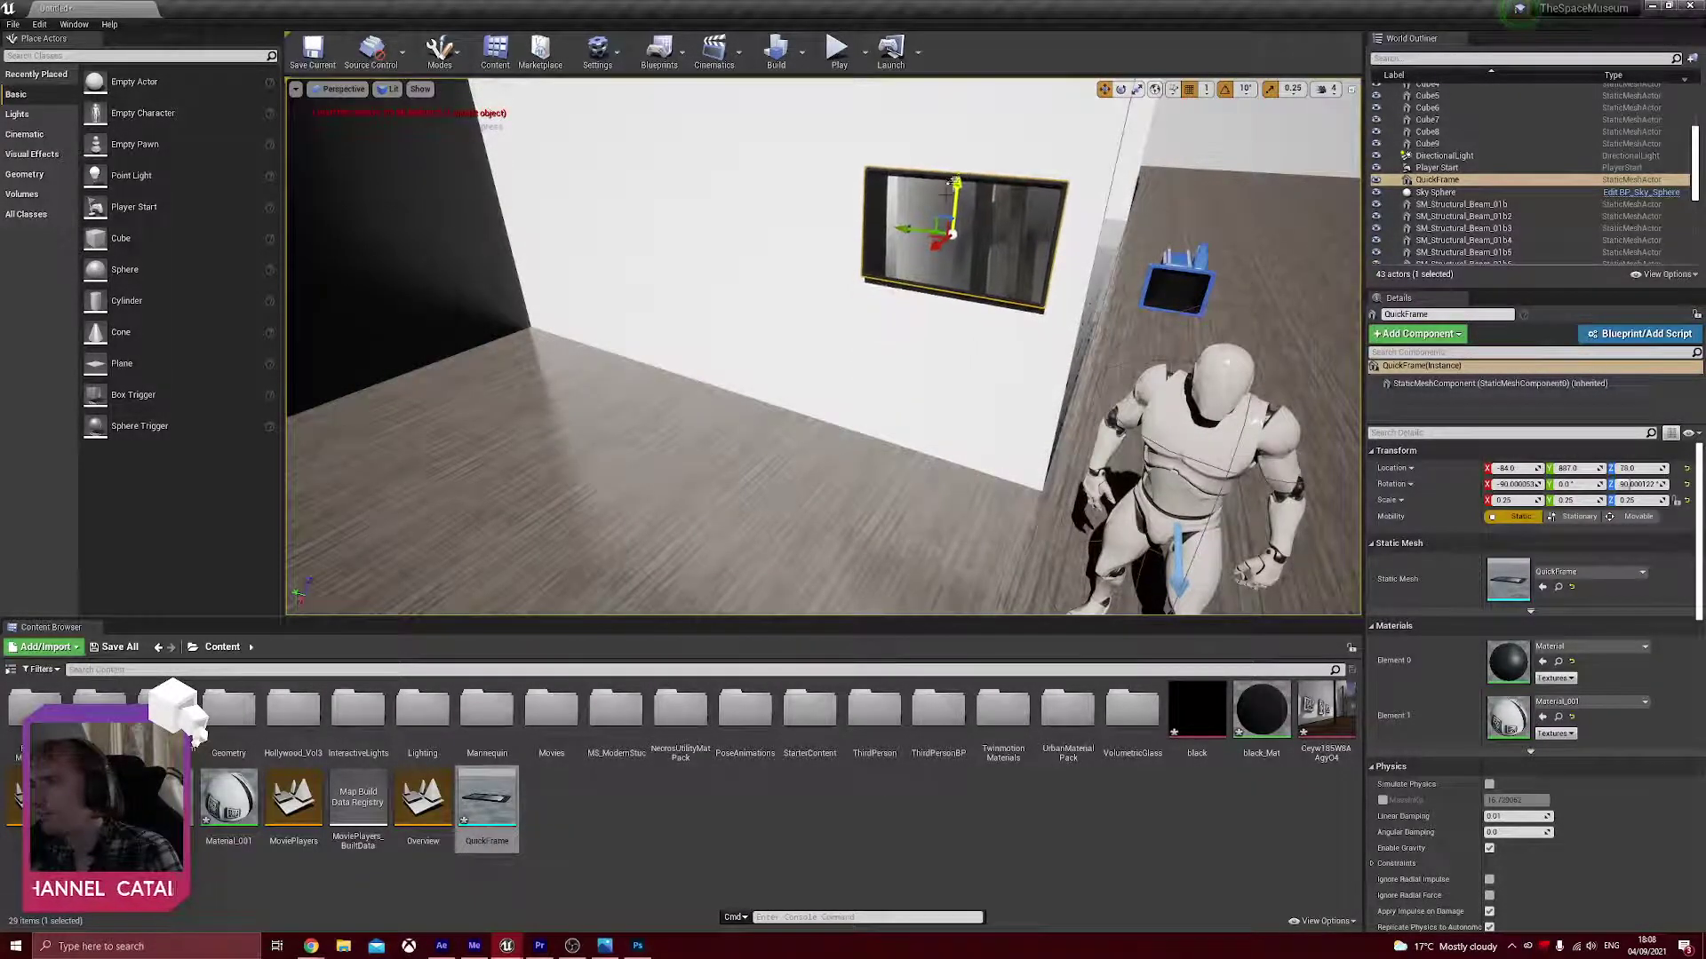
- Playtest the level, moving the character around in front of the picture frame to judge its hanging height, and stop
{"action": "left_click", "coordinate": [839, 49]}
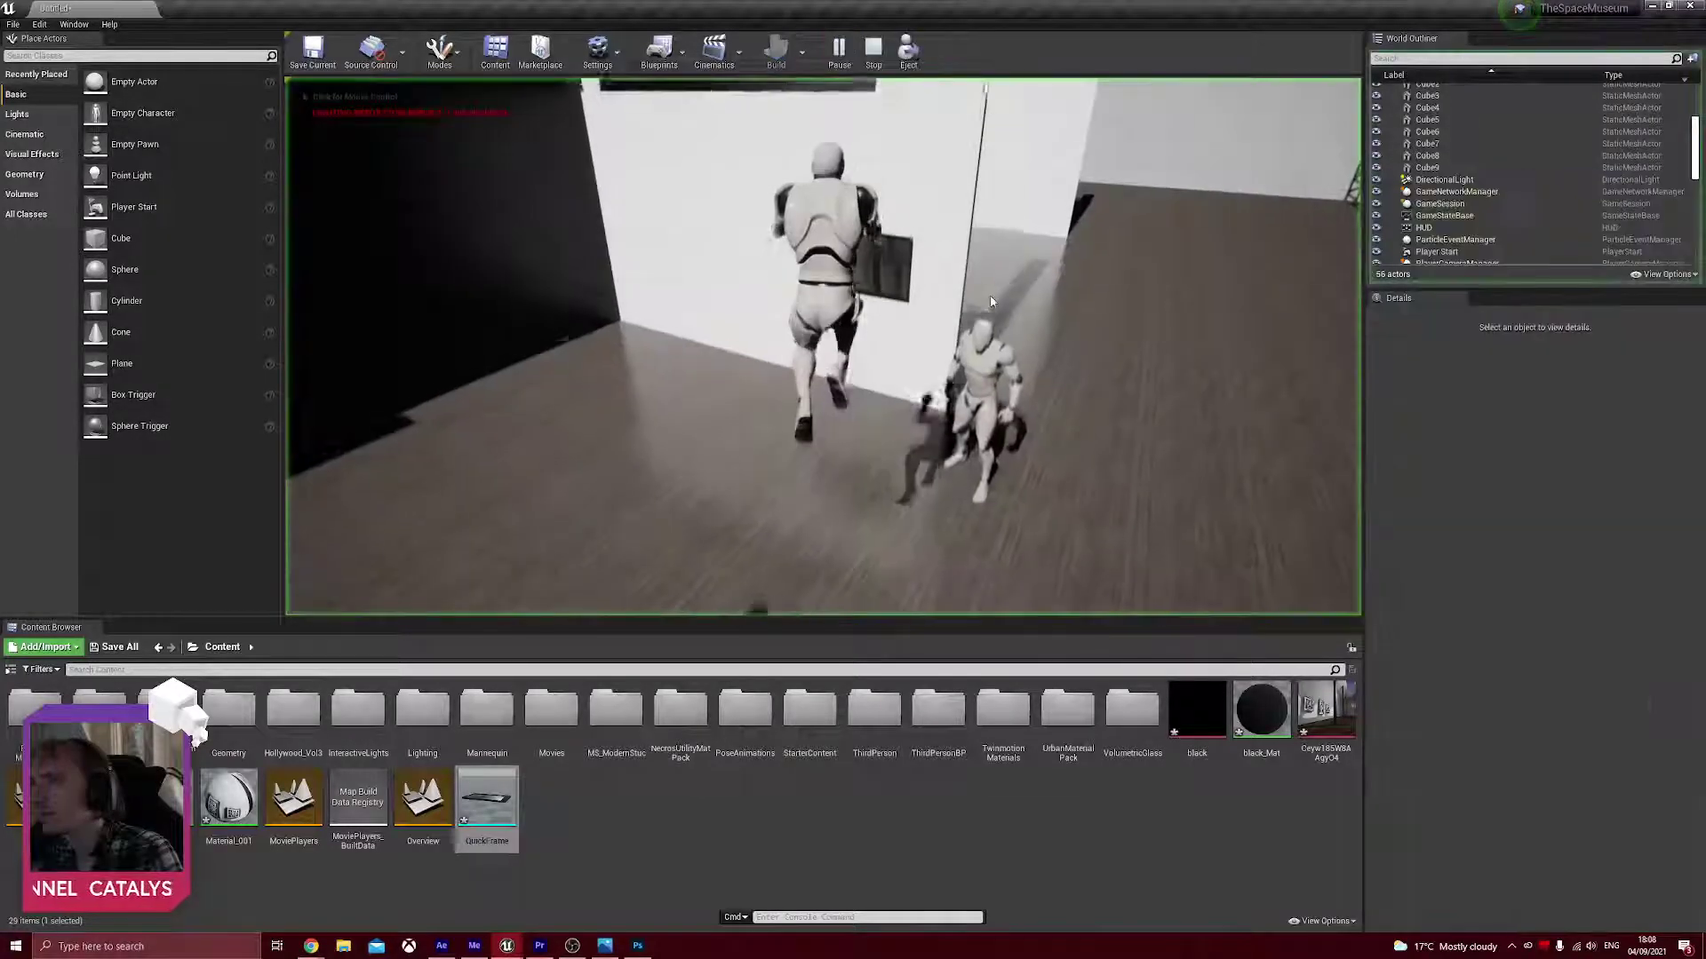
{"action": "key", "text": "a"}
{"action": "key", "text": "s"}
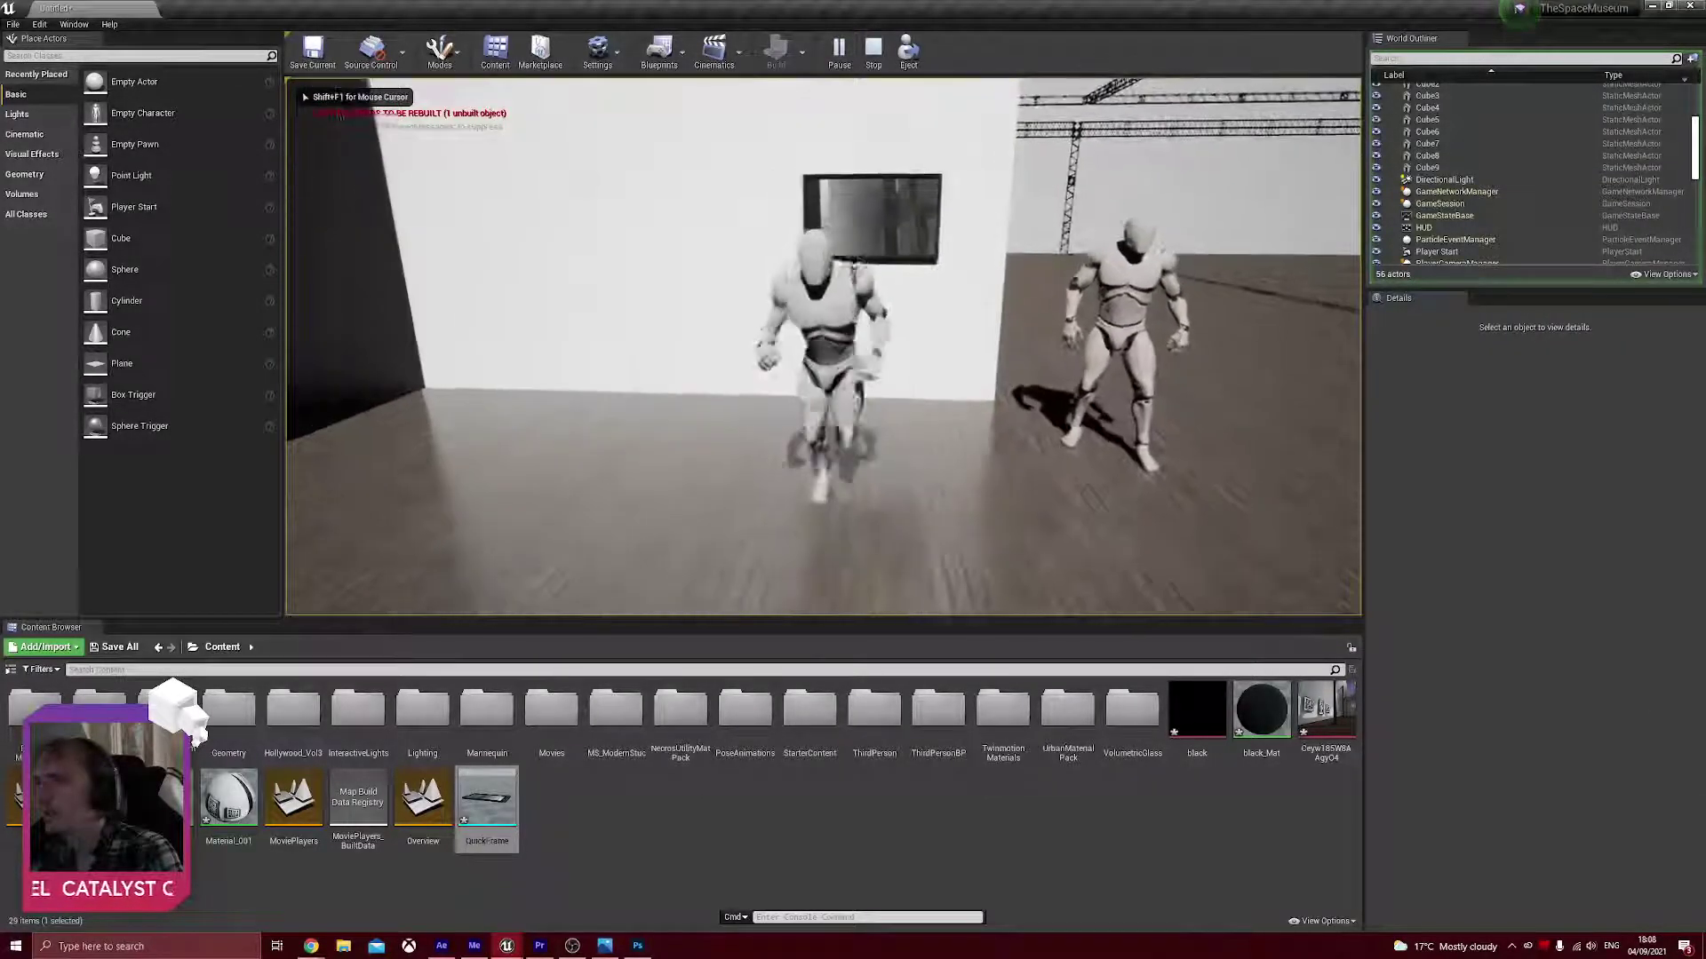
{"action": "key", "text": "d"}
{"action": "key", "text": "w"}
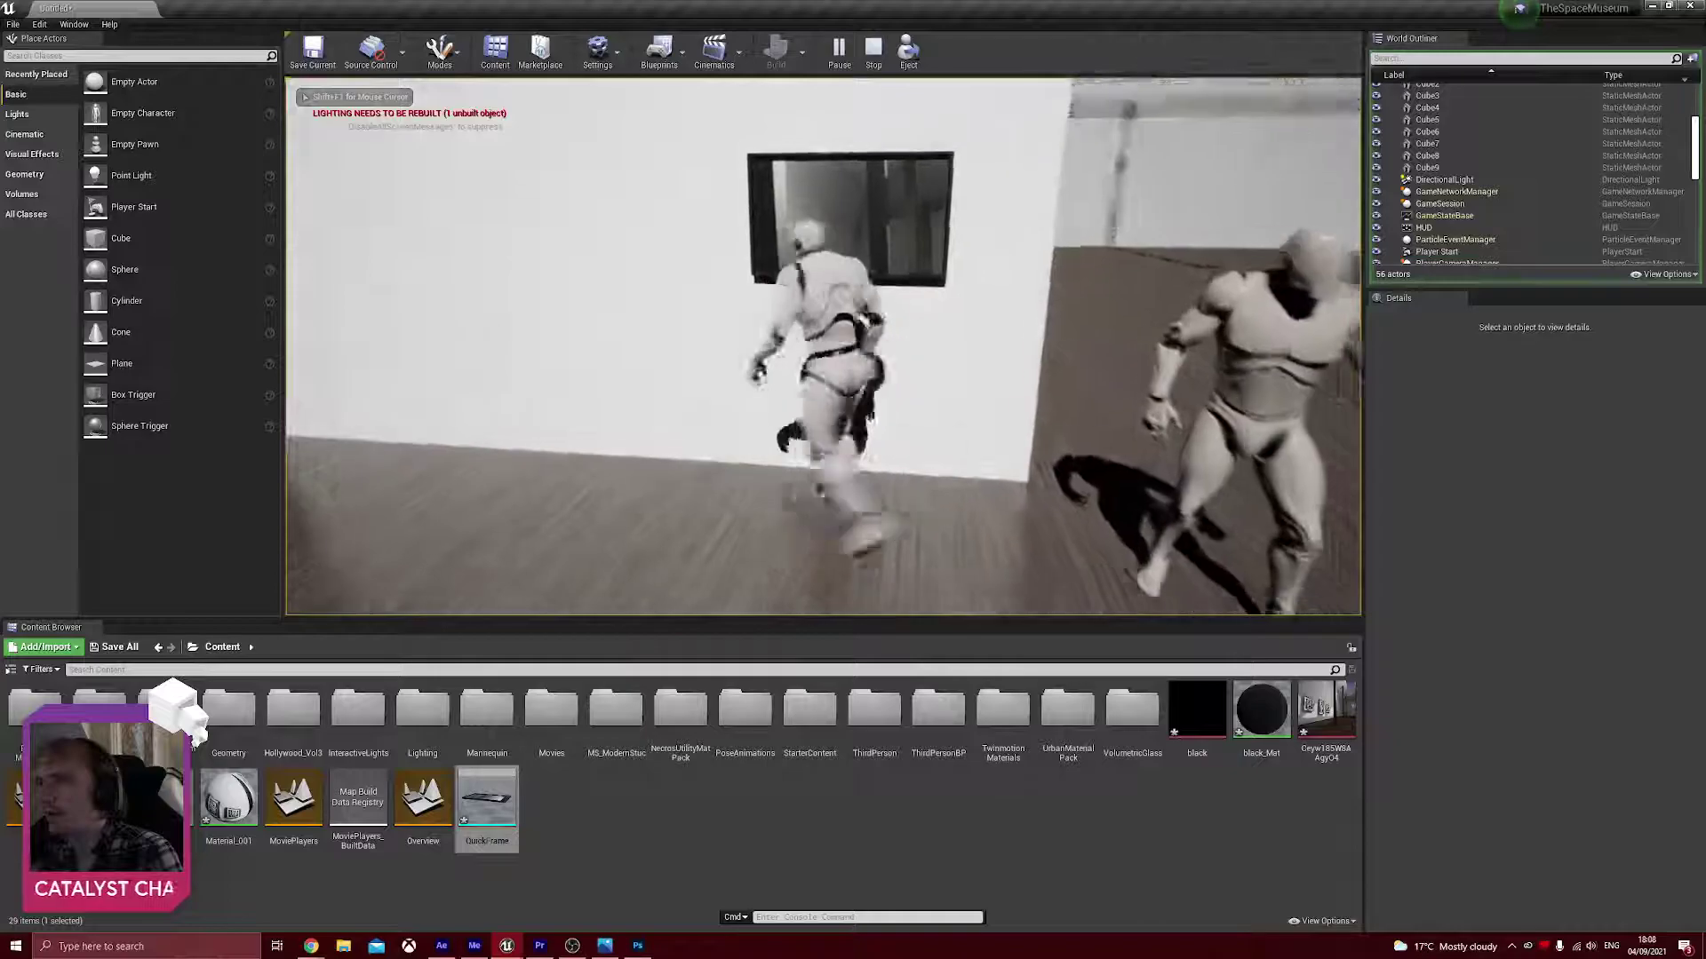
{"action": "key", "text": "s"}
{"action": "key", "text": "a"}
{"action": "key", "text": "d"}
{"action": "key", "text": "a"}
{"action": "key", "text": "d"}
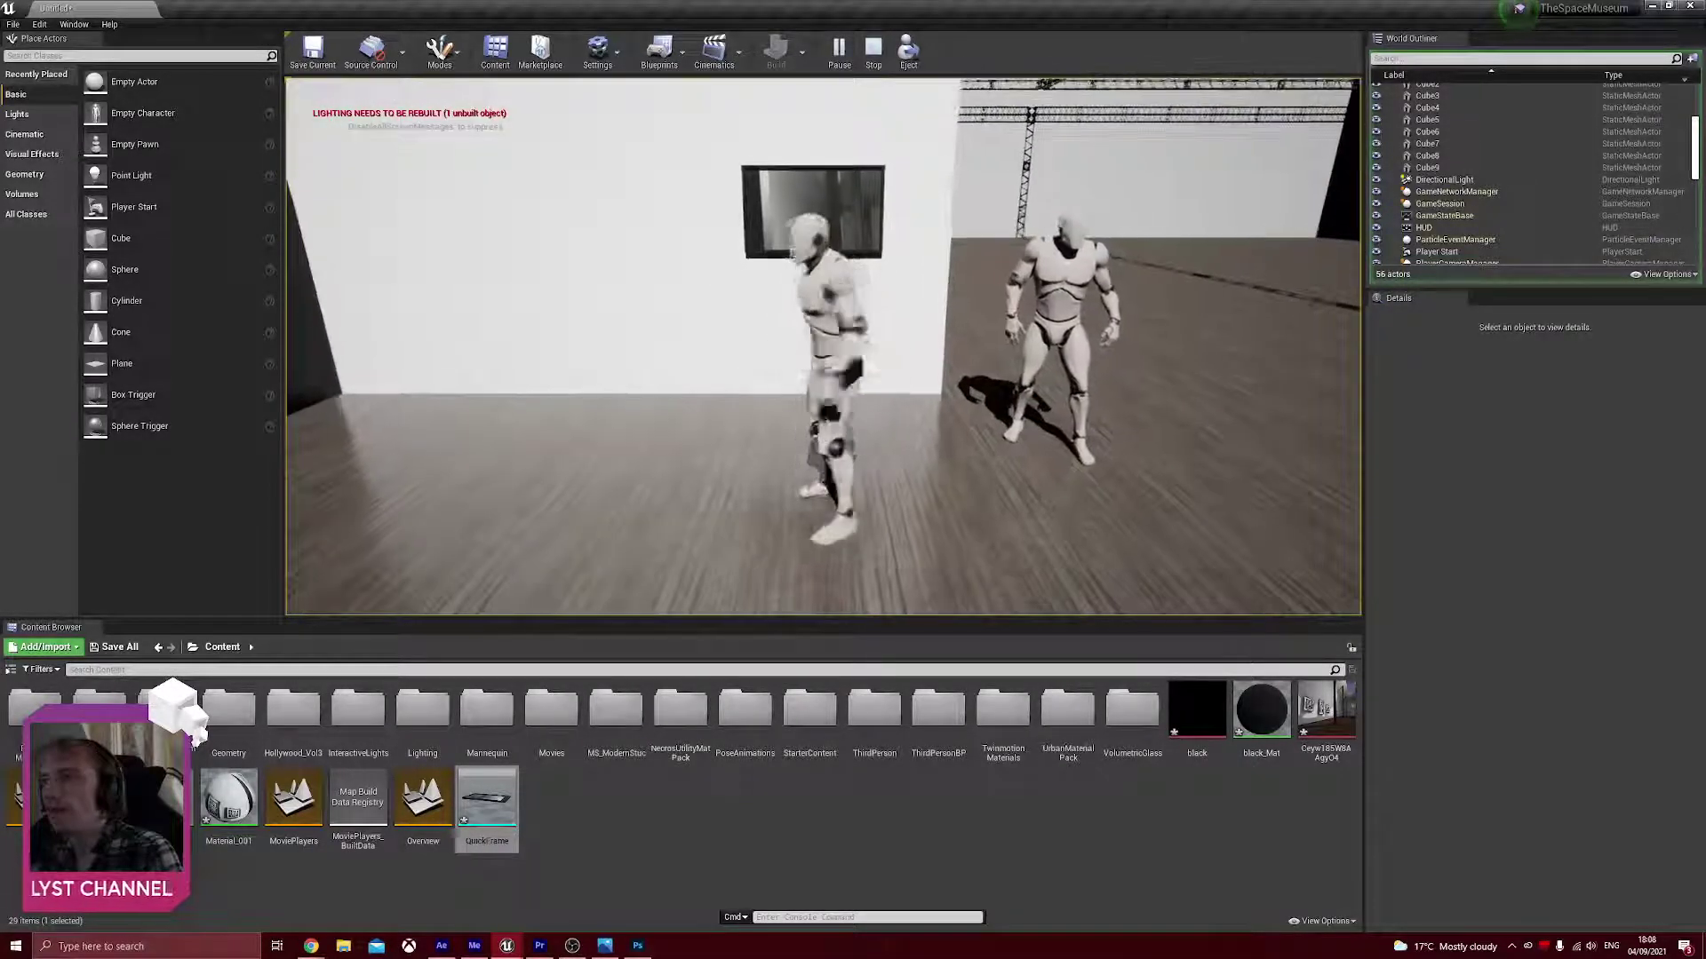
{"action": "key", "text": "s"}
{"action": "key", "text": "w"}
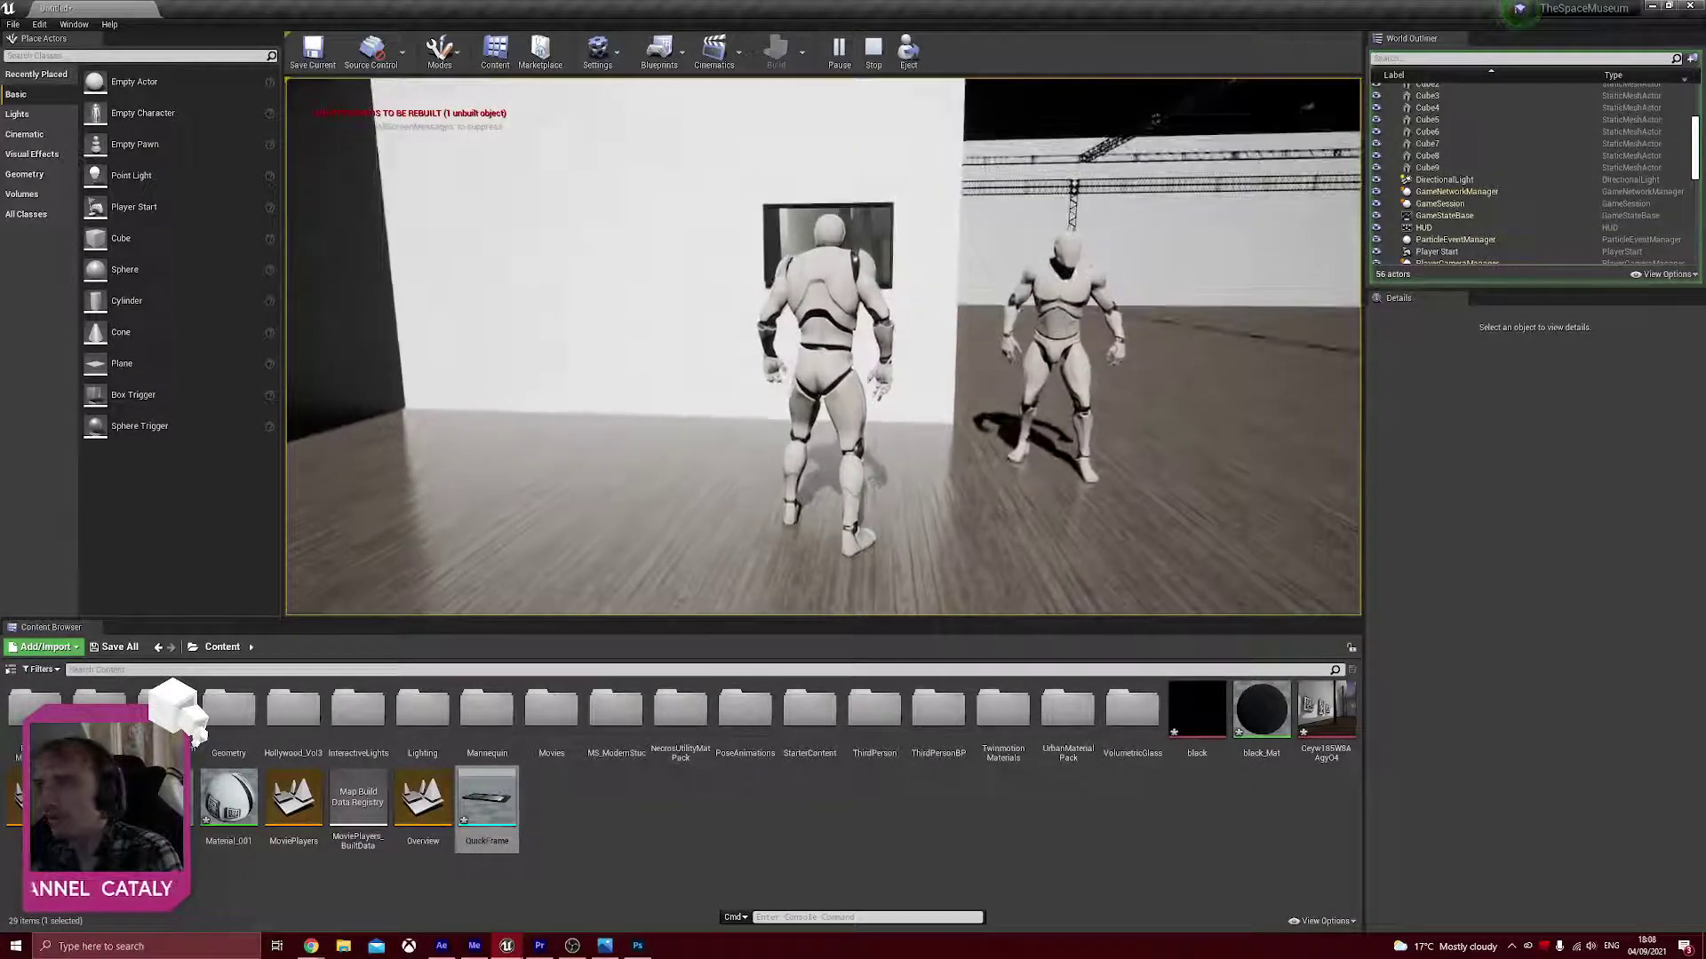
{"action": "key", "text": "Escape"}
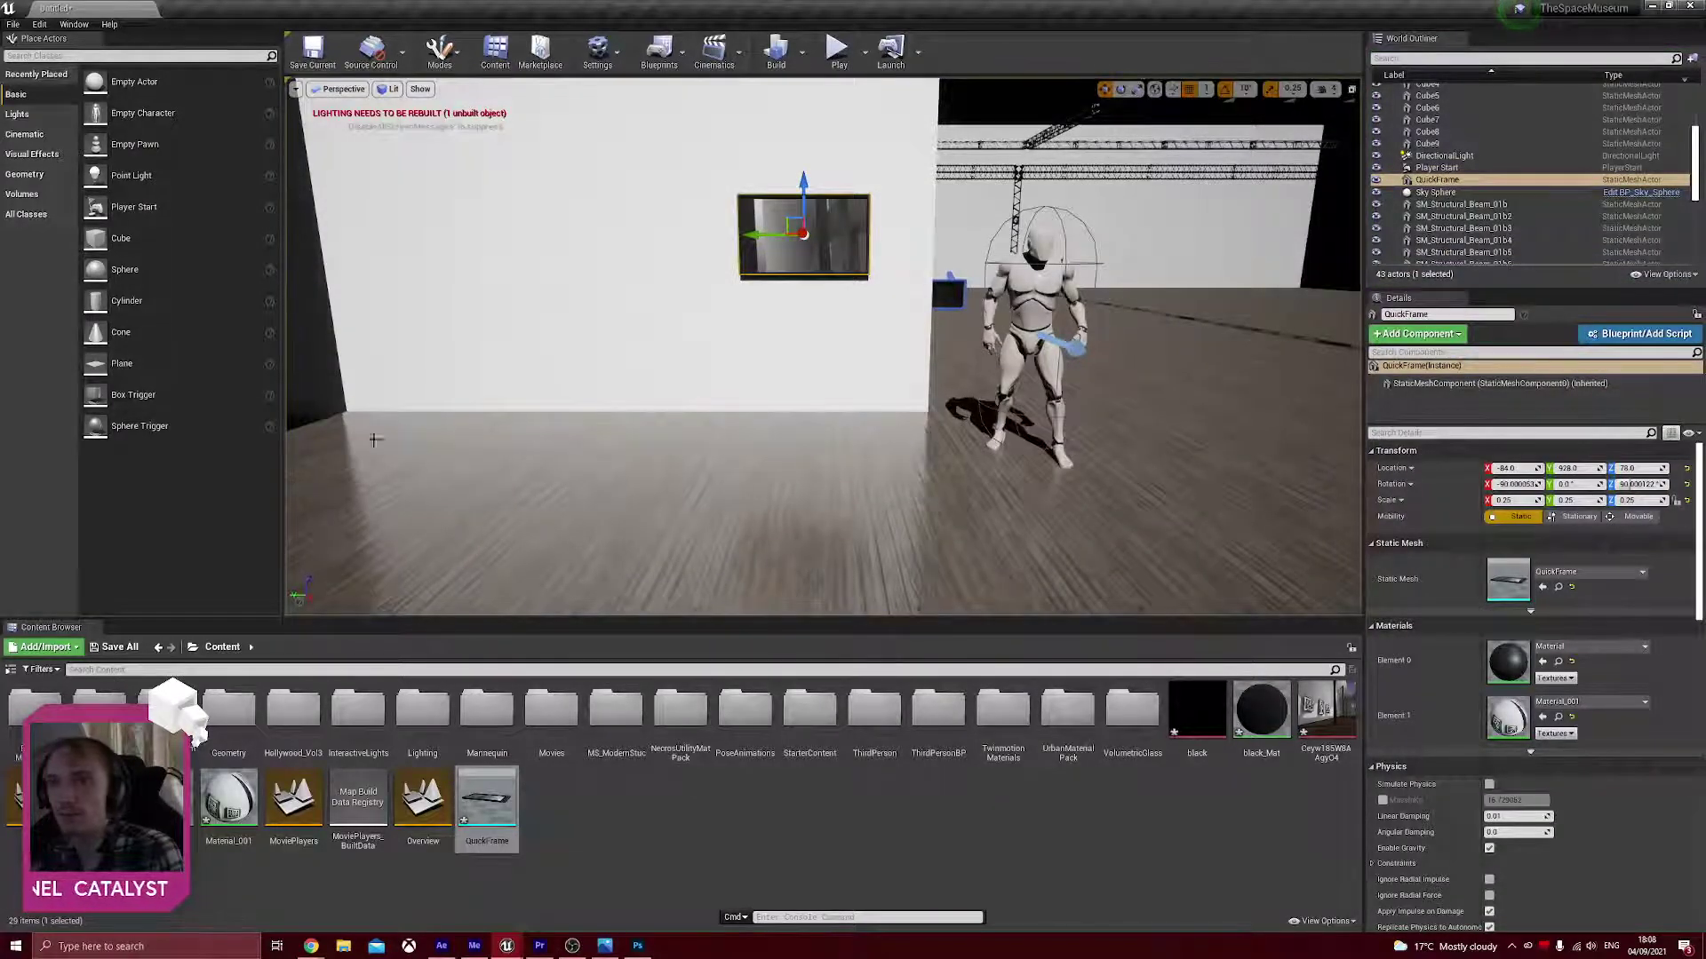
- Place a box trigger on the floor below the picture frame and enlarge its box extent to about 113 × 99 × 96
{"action": "left_click_drag", "start_coordinate": [133, 394], "coordinate": [788, 425]}
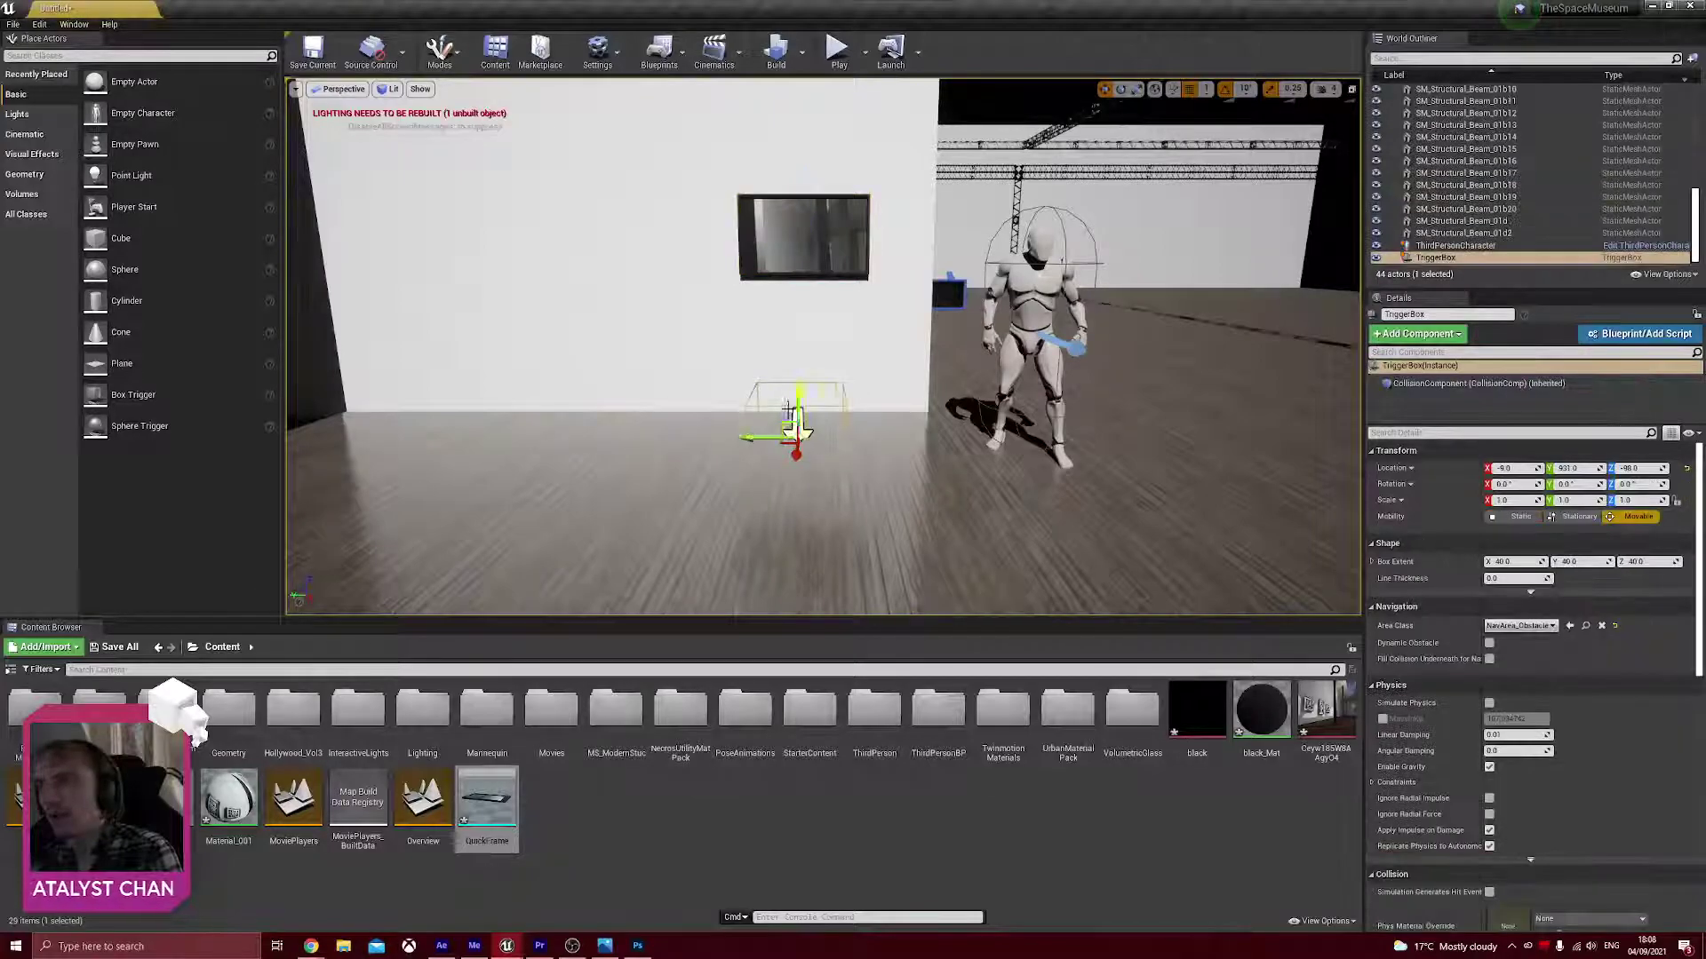
{"action": "left_click_drag", "start_coordinate": [790, 356], "coordinate": [786, 341]}
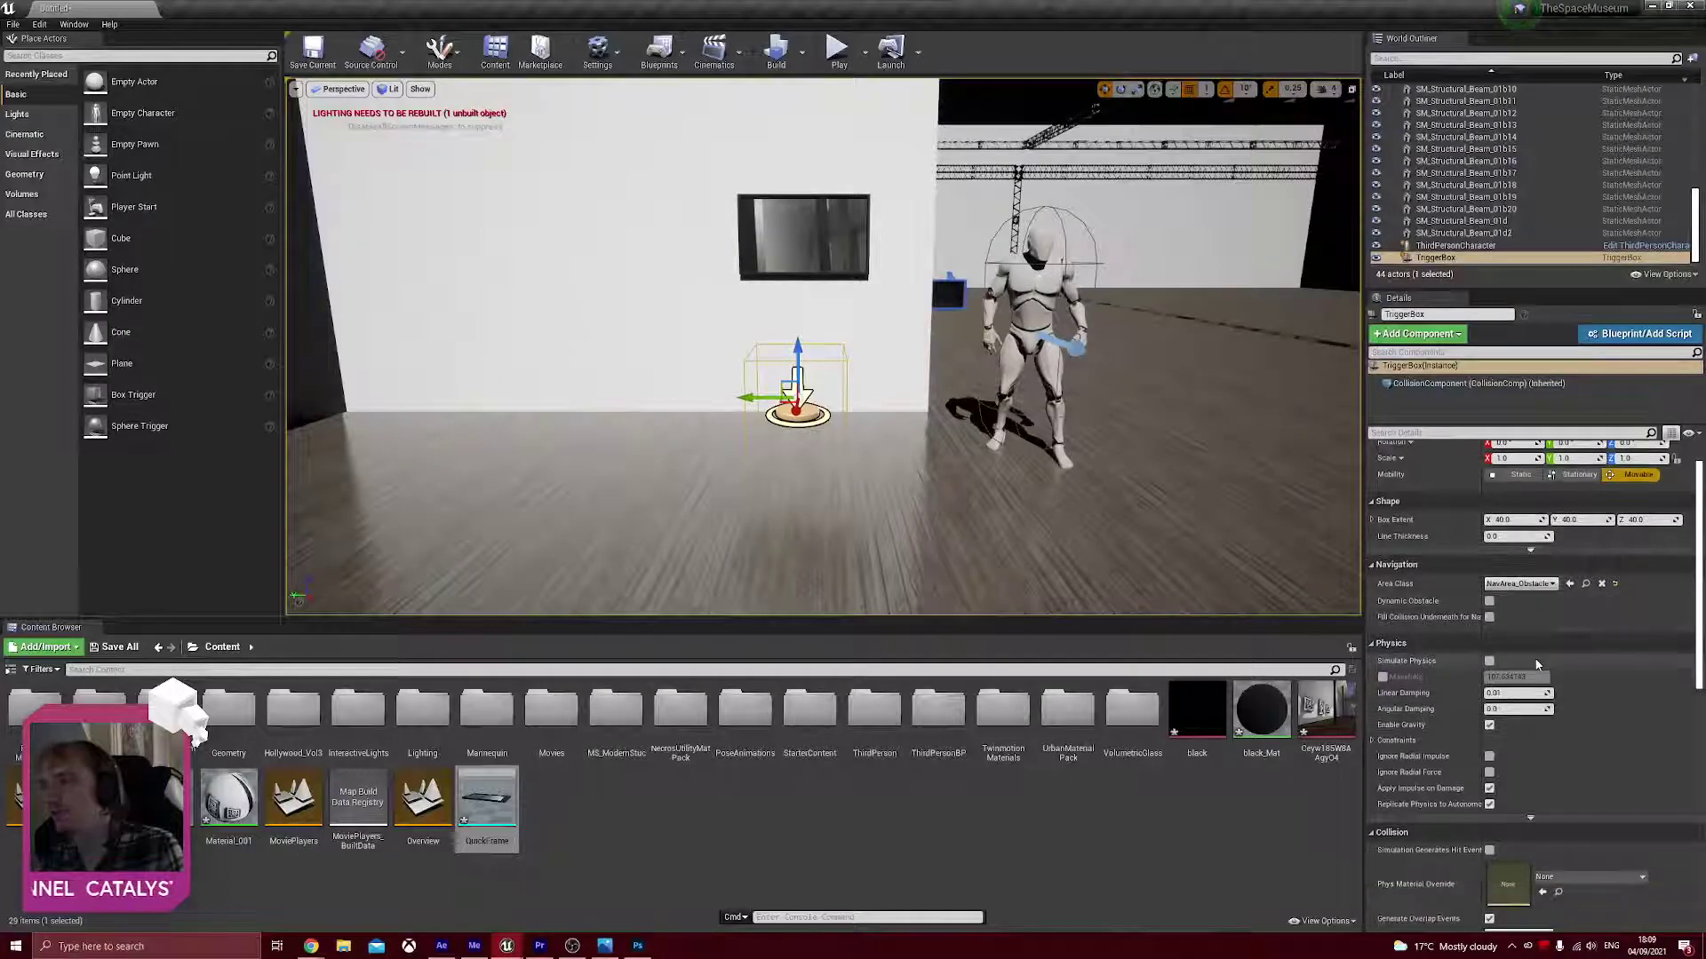
{"action": "left_click_drag", "start_coordinate": [1507, 562], "coordinate": [1645, 562]}
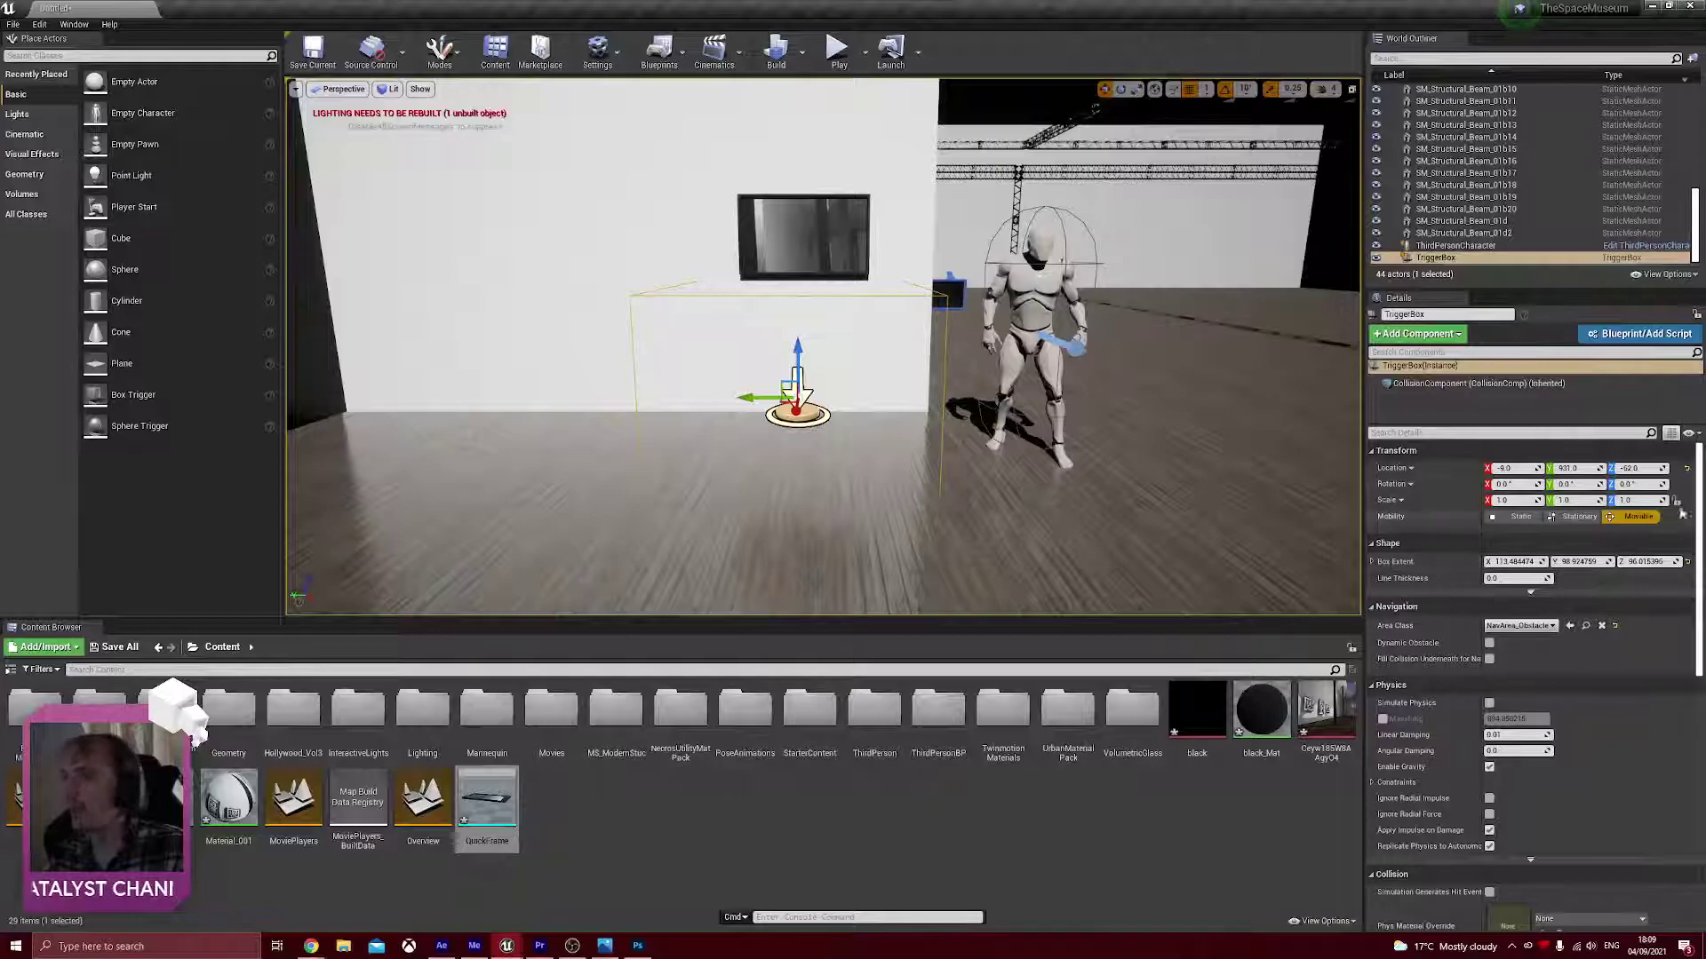
- Raise the trigger box to about Z -9 and move it out from the panel to about X 28
{"action": "left_click_drag", "start_coordinate": [797, 366], "coordinate": [791, 296]}
{"action": "right_click_drag", "start_coordinate": [872, 377], "coordinate": [817, 386]}
{"action": "left_click_drag", "start_coordinate": [846, 383], "coordinate": [808, 392]}
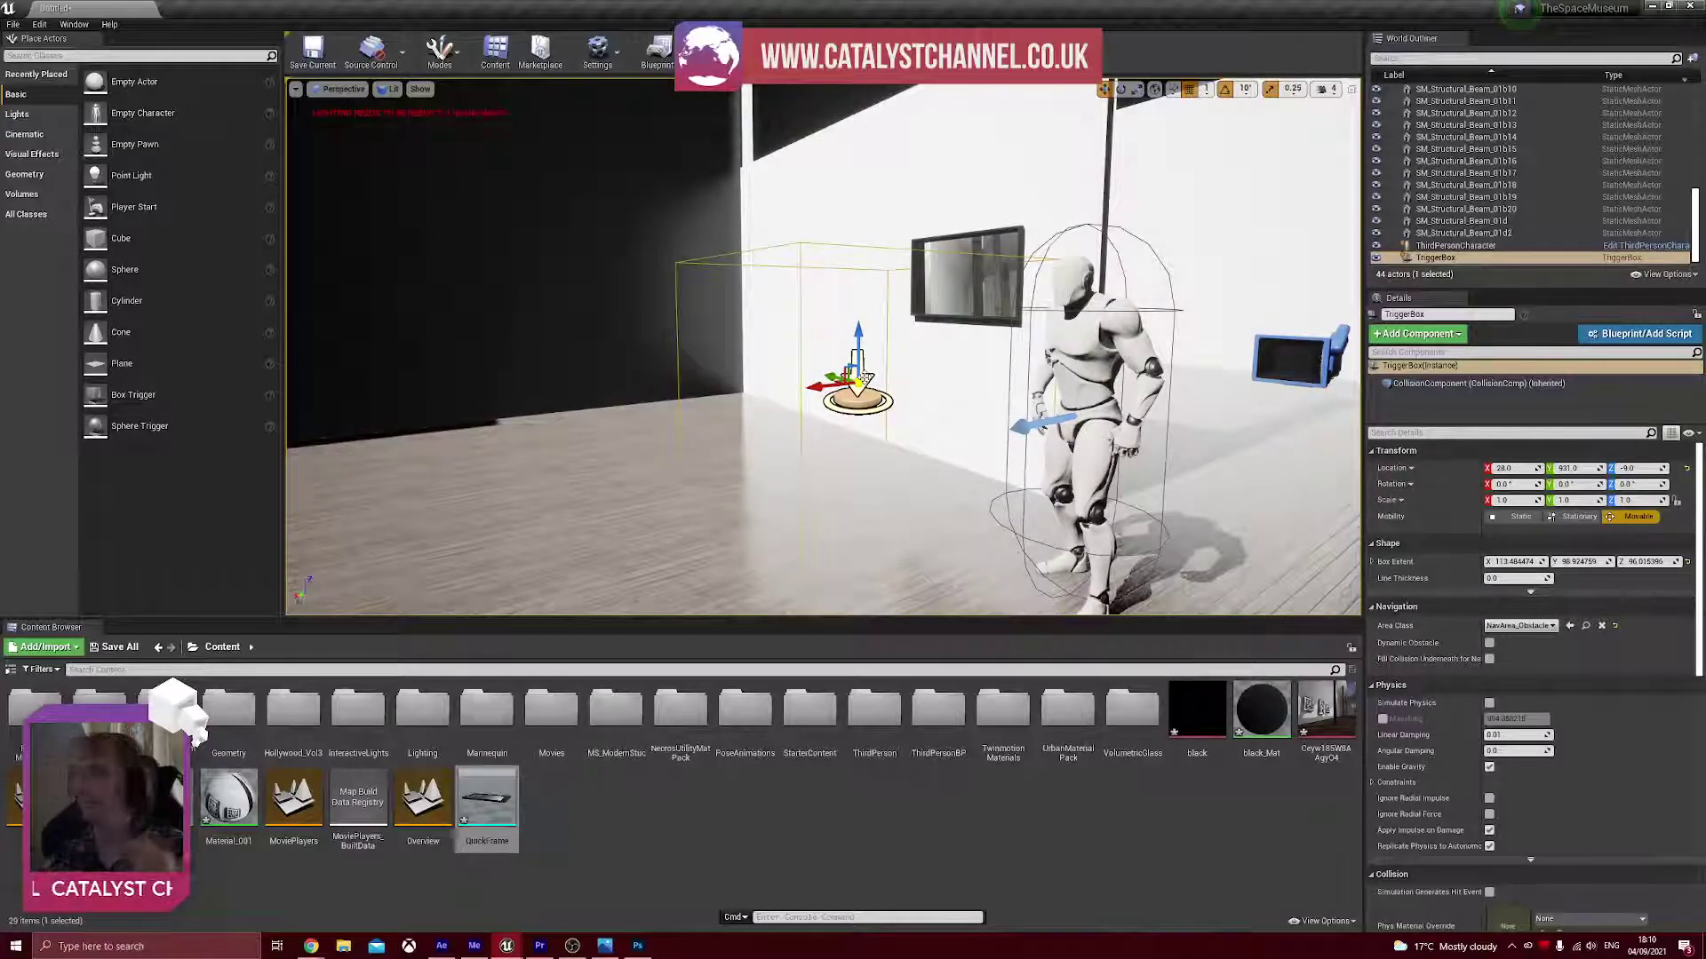